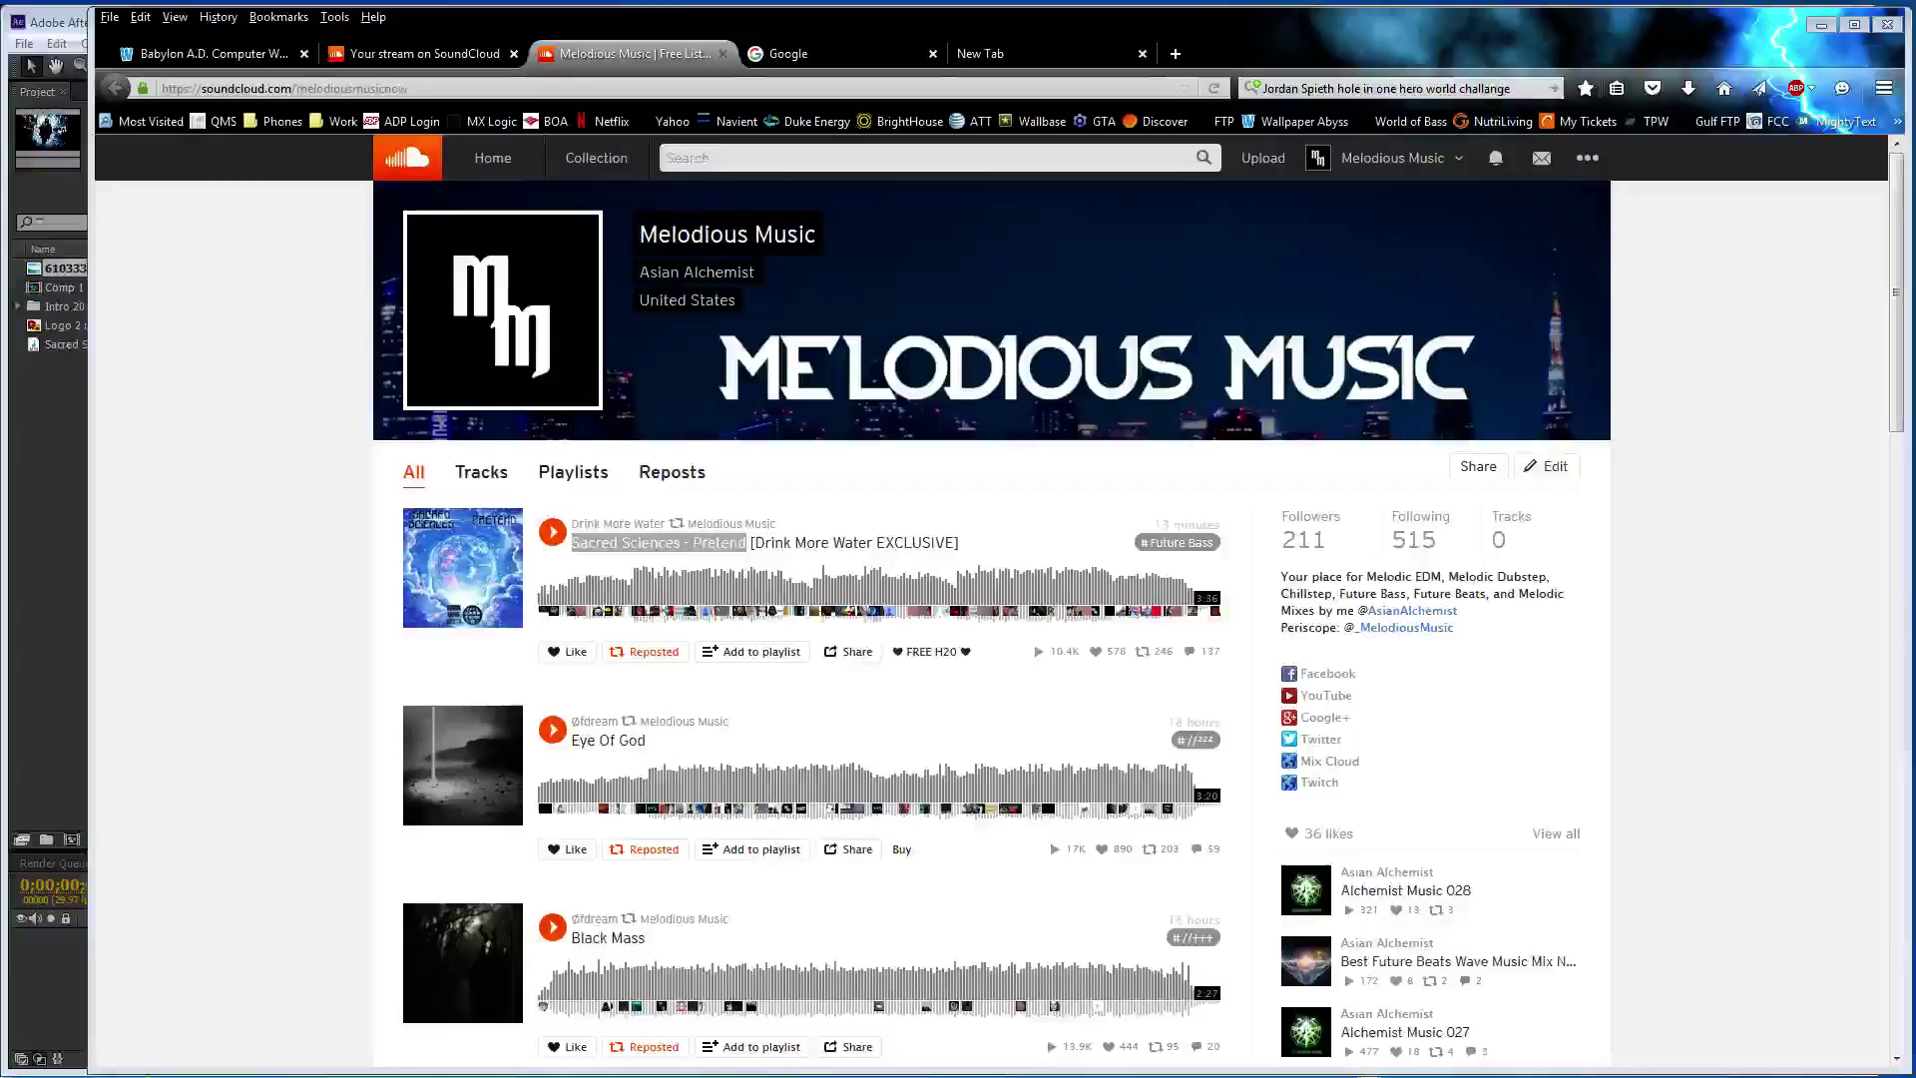
# - Play Sacred Sciences - Pretend on SoundCloud's Melodious Music page, then bring After Effects forward
pyautogui.click(803, 58)
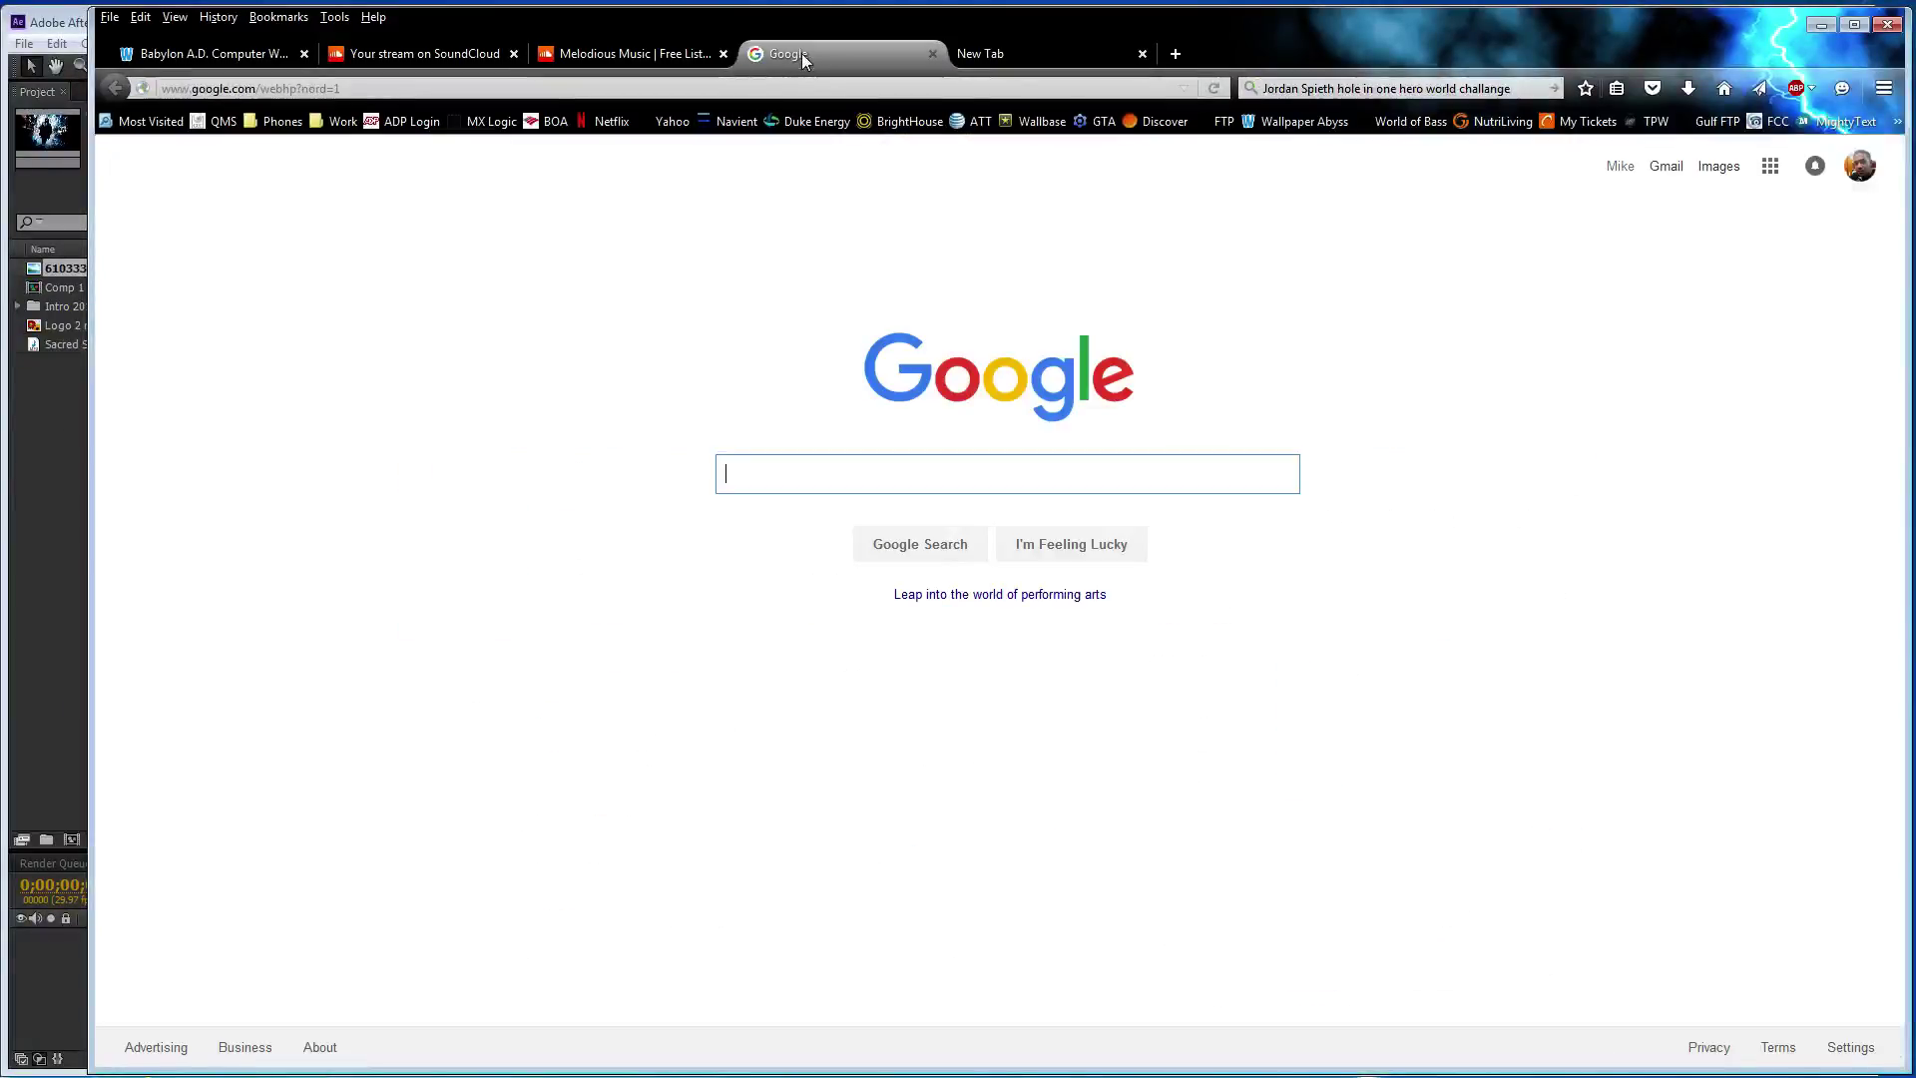
pyautogui.click(598, 50)
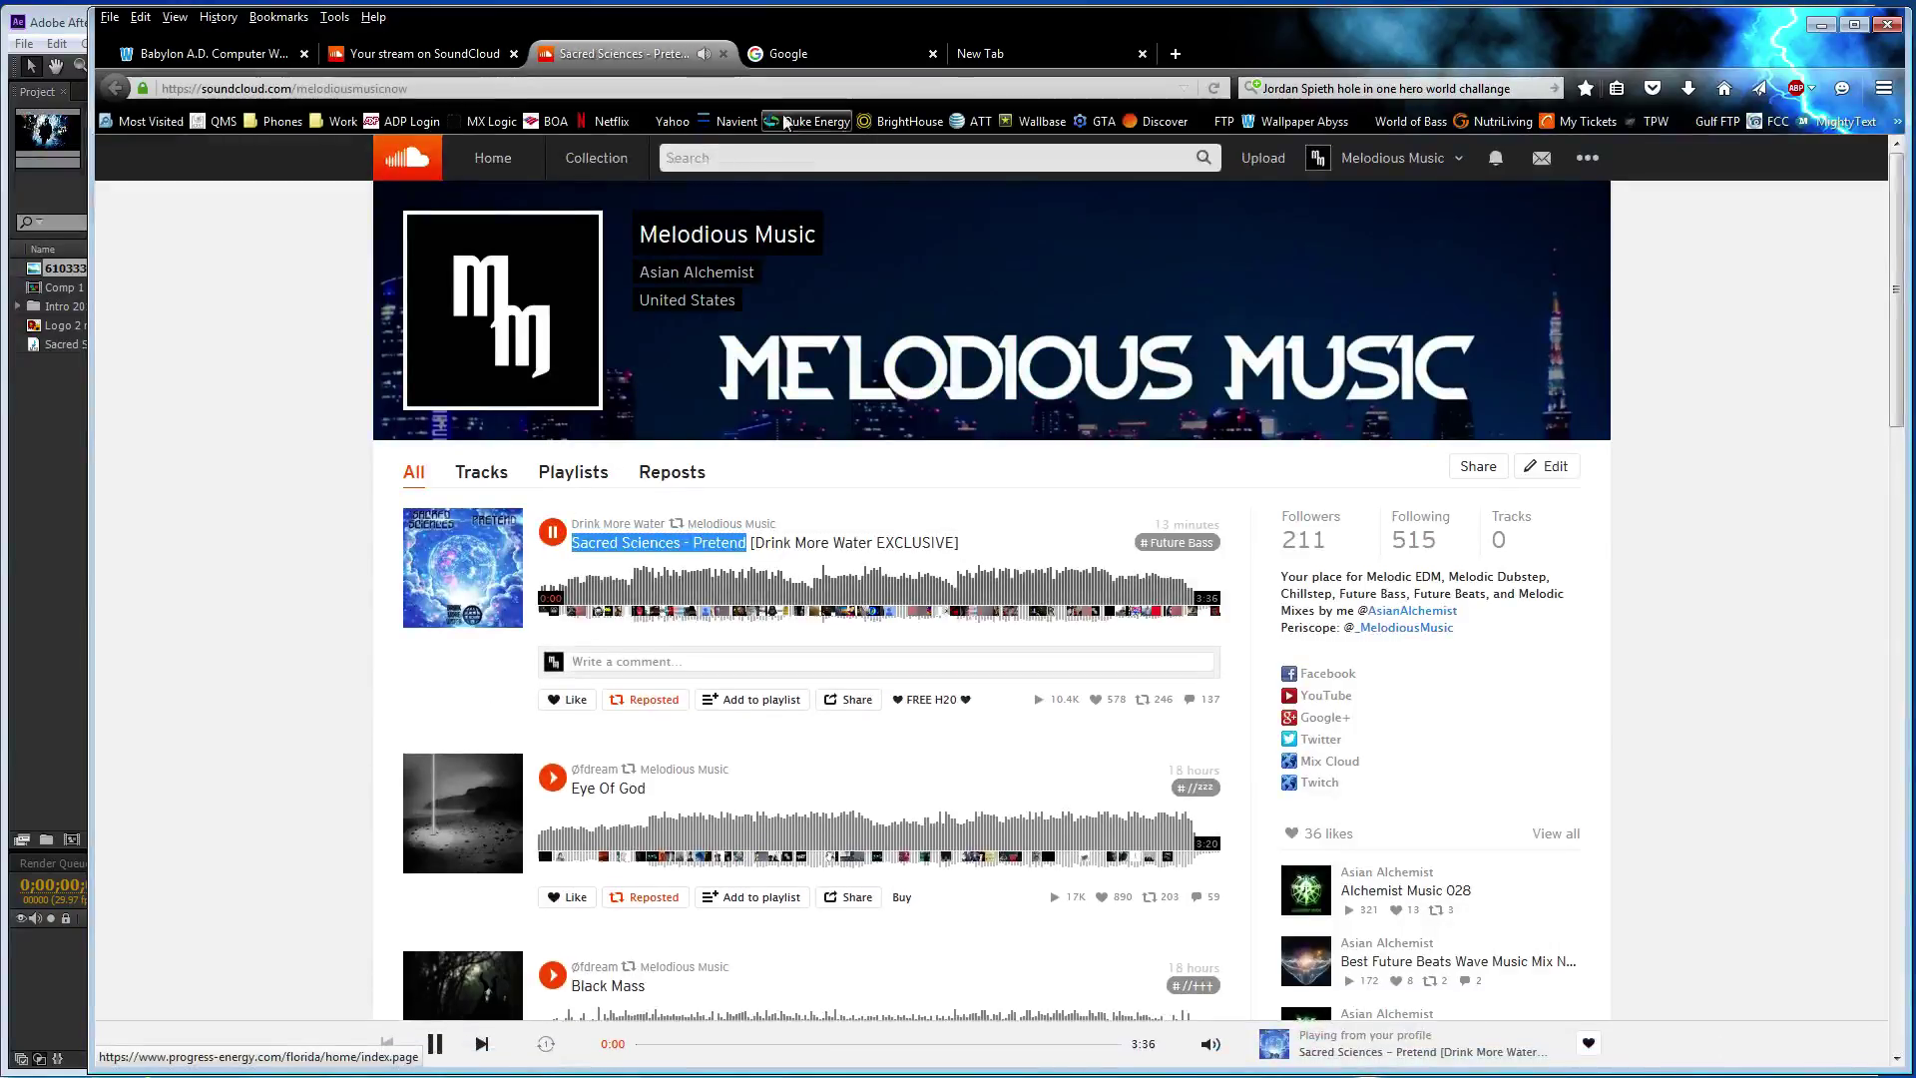
pyautogui.click(796, 54)
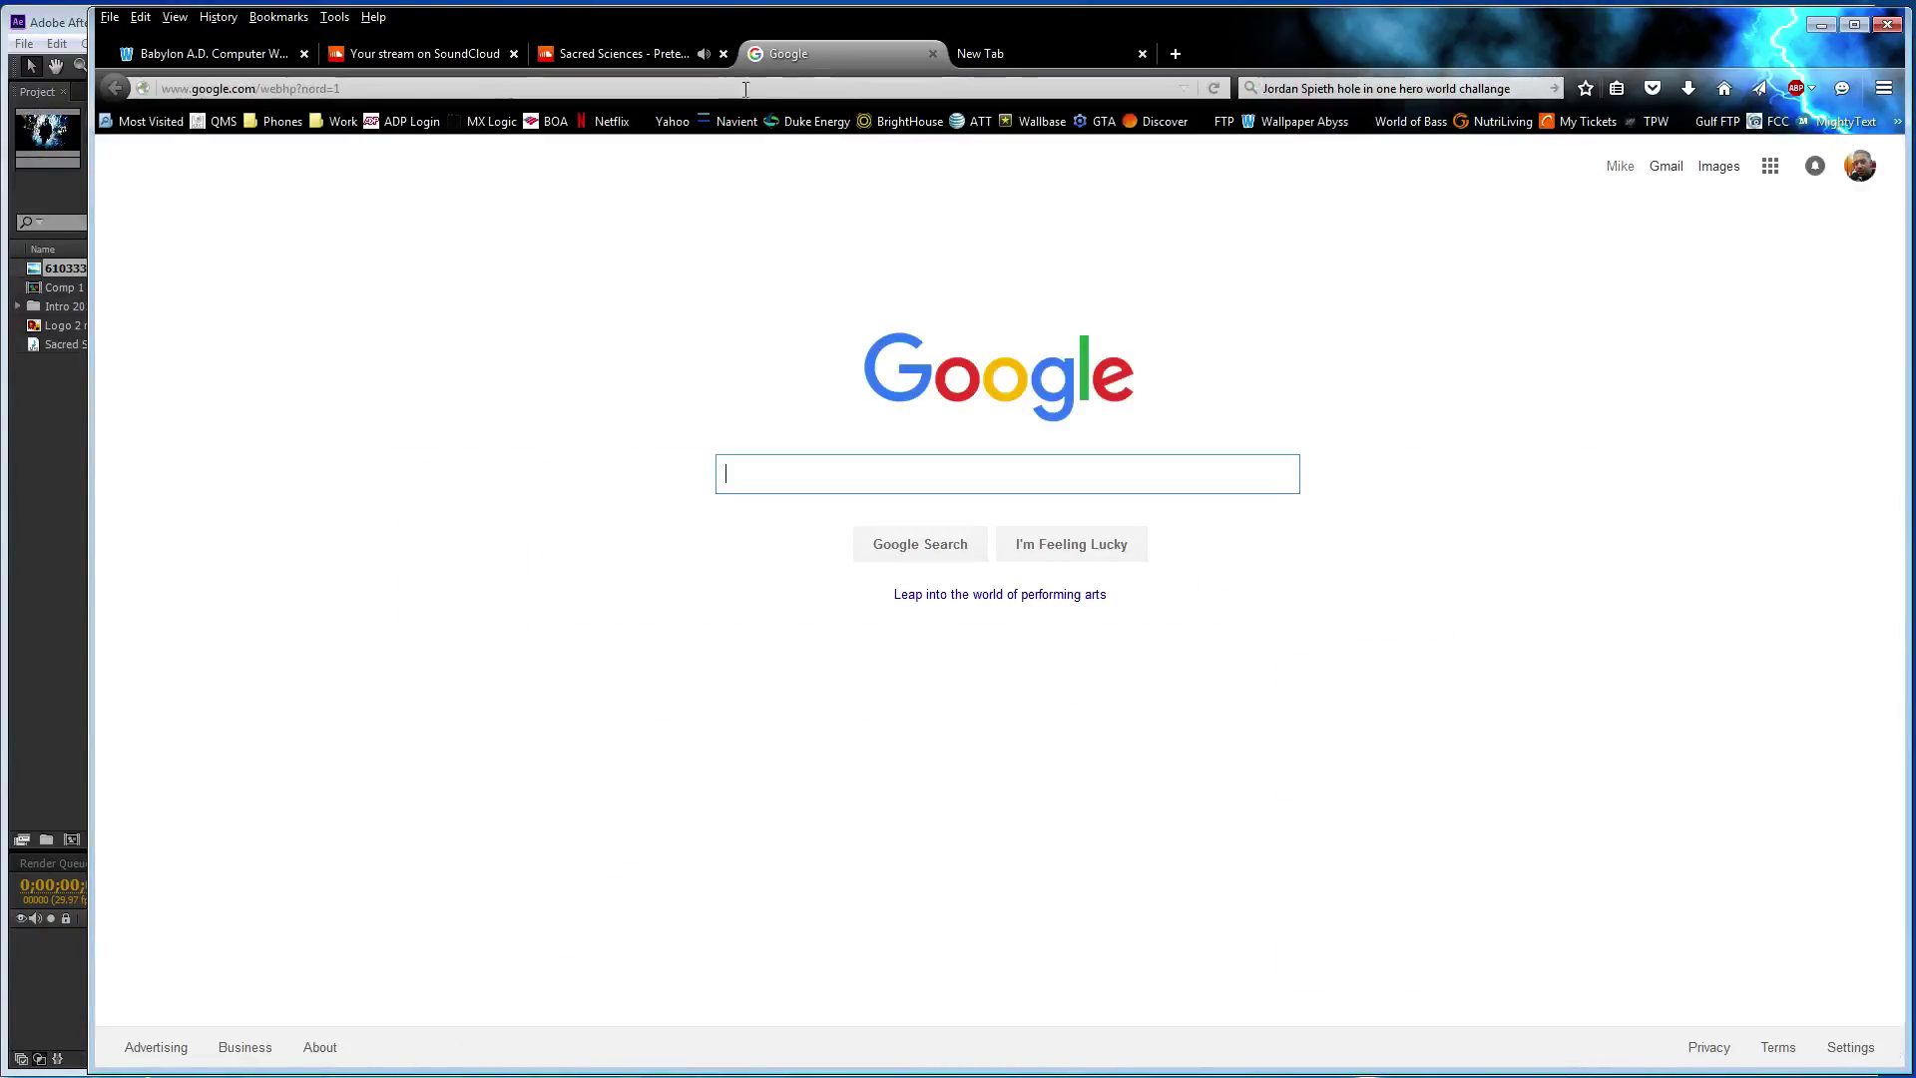
pyautogui.click(66, 459)
# - Add Sacred Sciences - Pretend.mp3 and 610333.jpg above it to Comp 1, then select Logo 2 no border.png
pyautogui.click(99, 350)
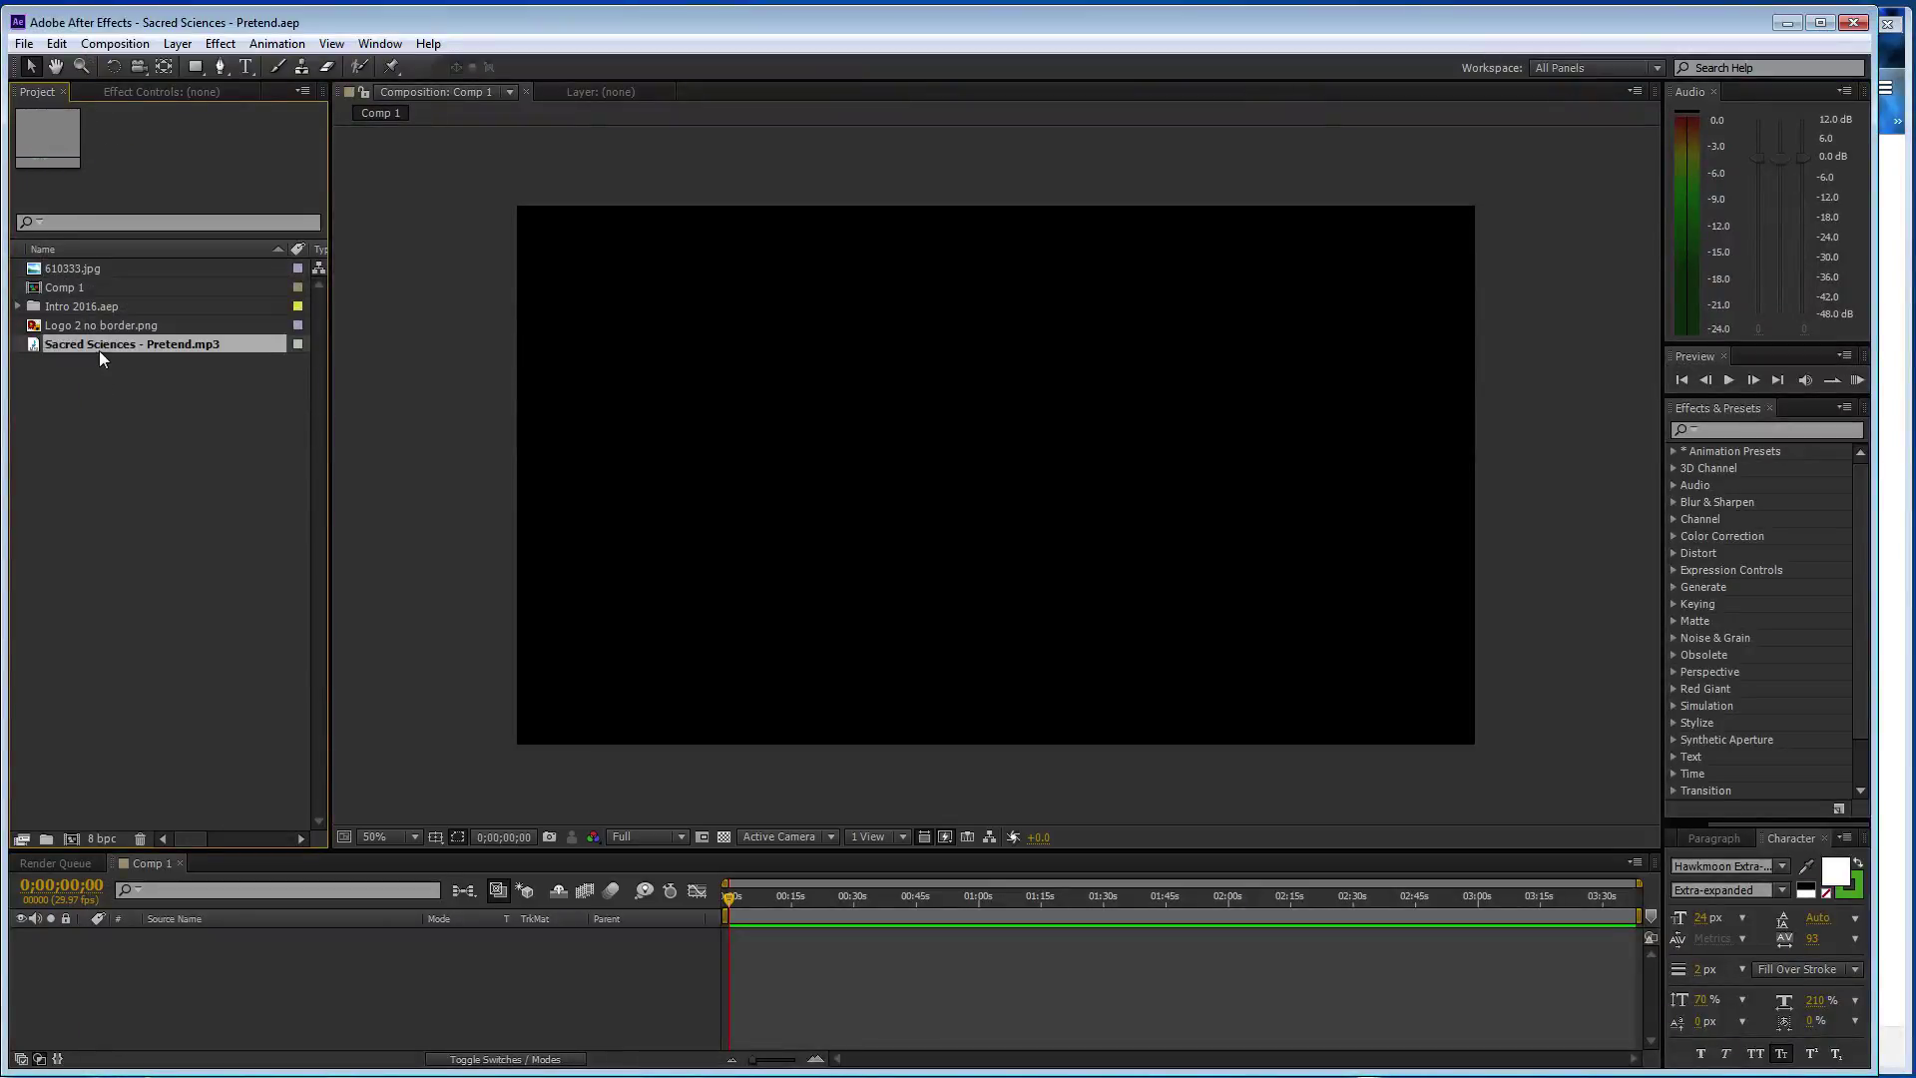
pyautogui.moveTo(122, 836); pyautogui.dragTo(149, 926)
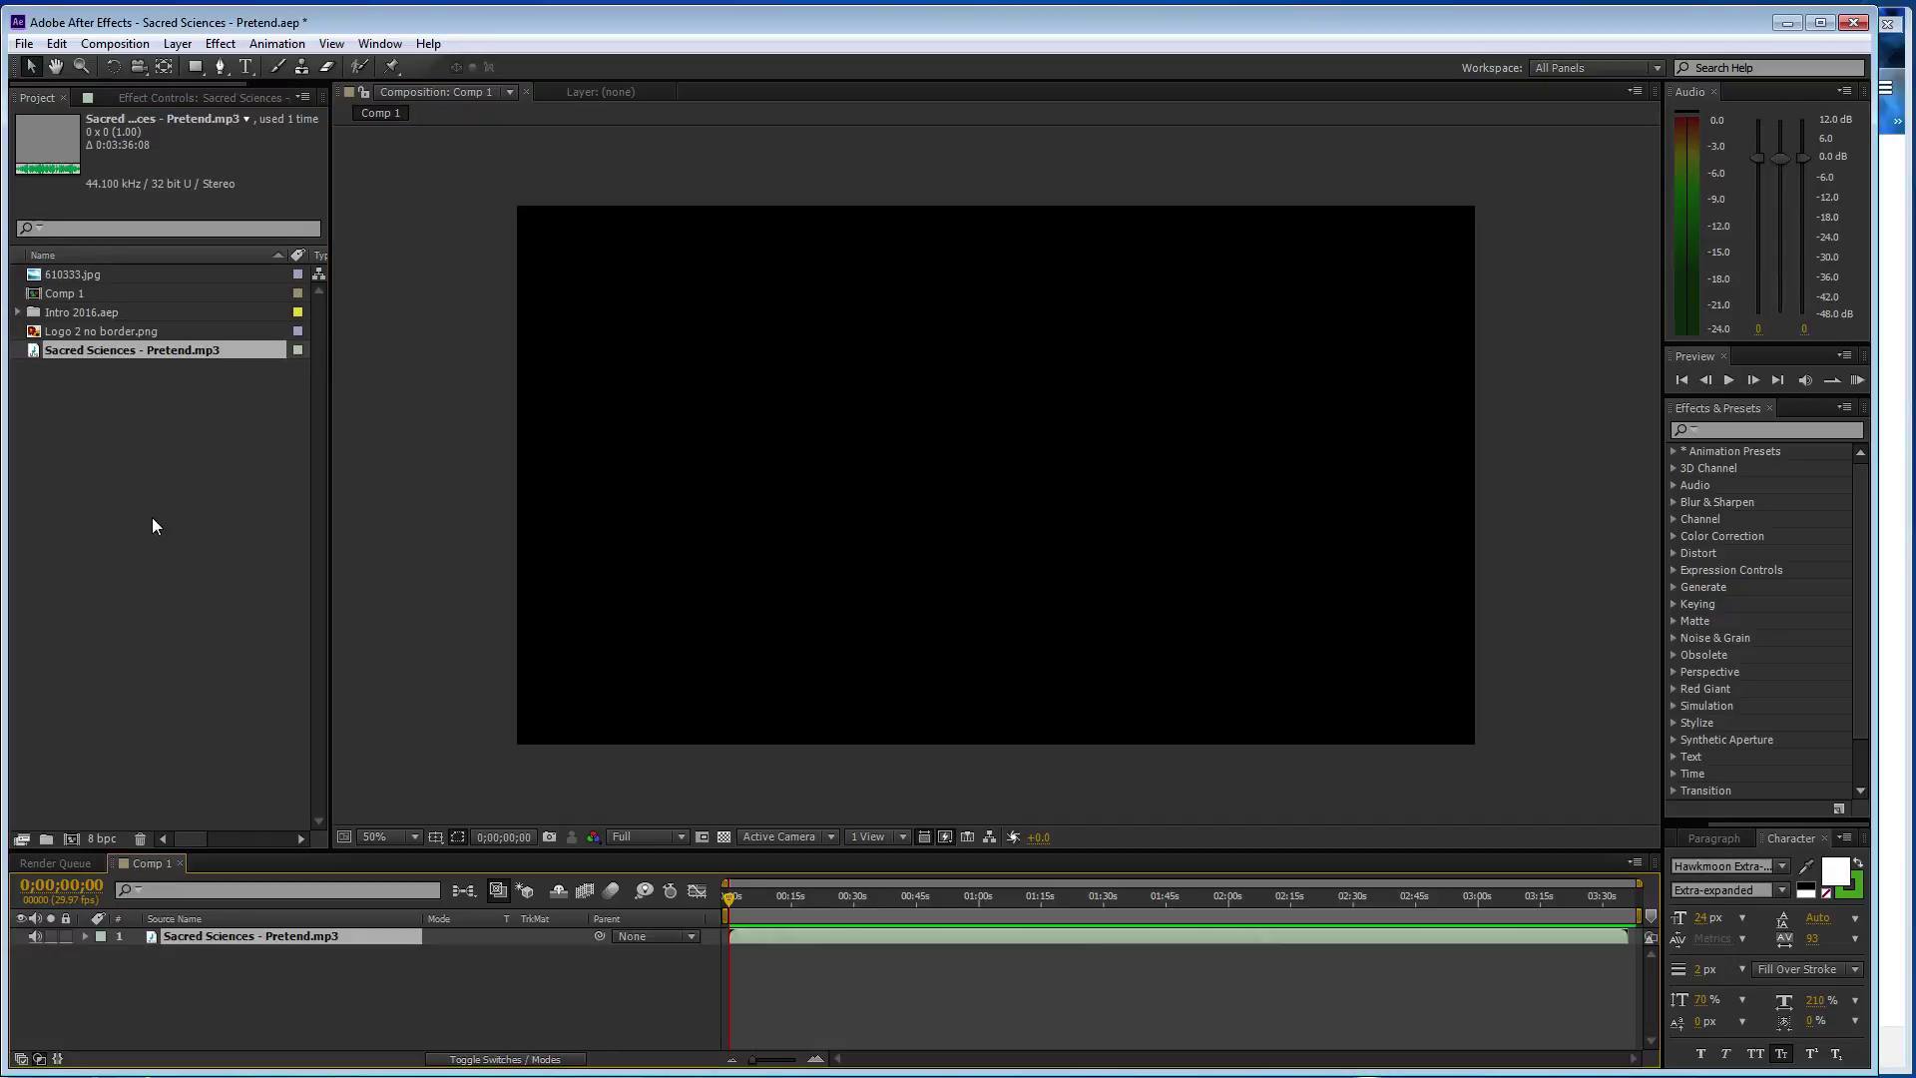
pyautogui.click(100, 280)
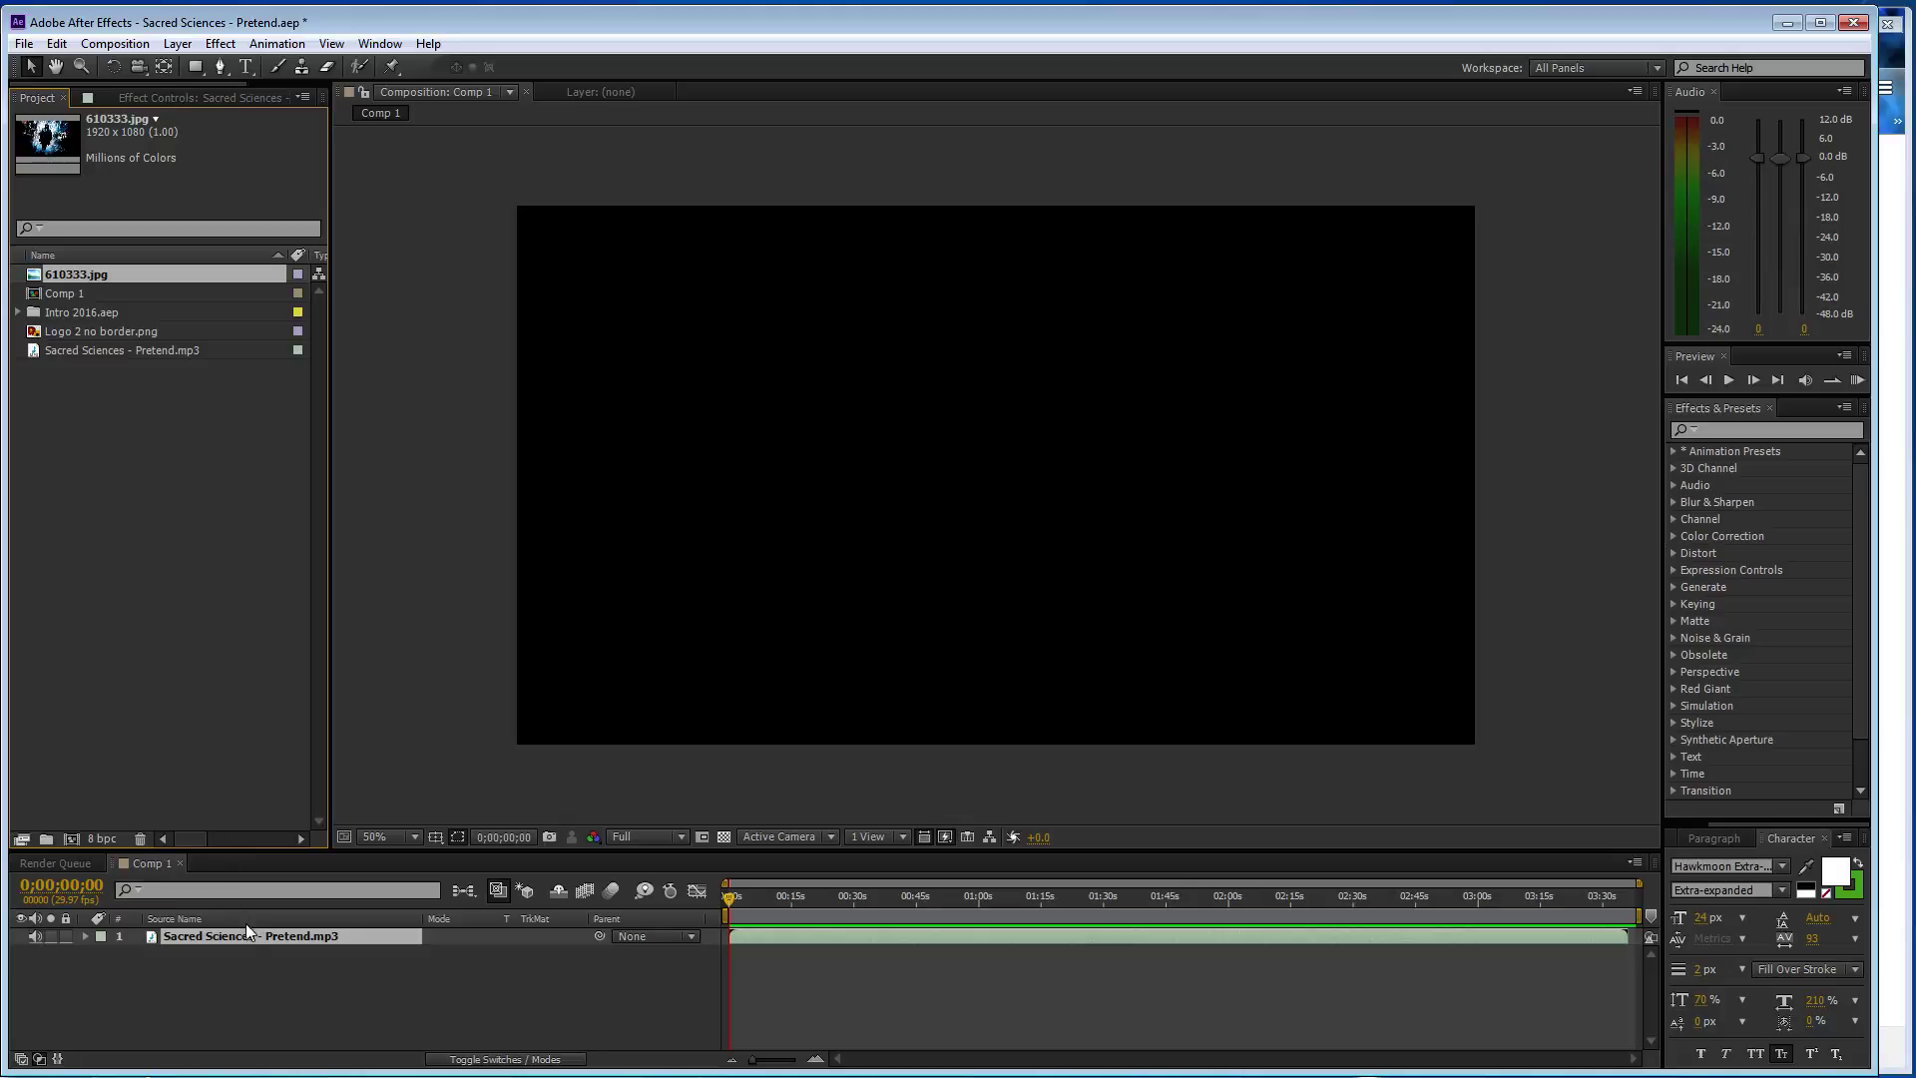
pyautogui.moveTo(246, 924); pyautogui.dragTo(343, 924)
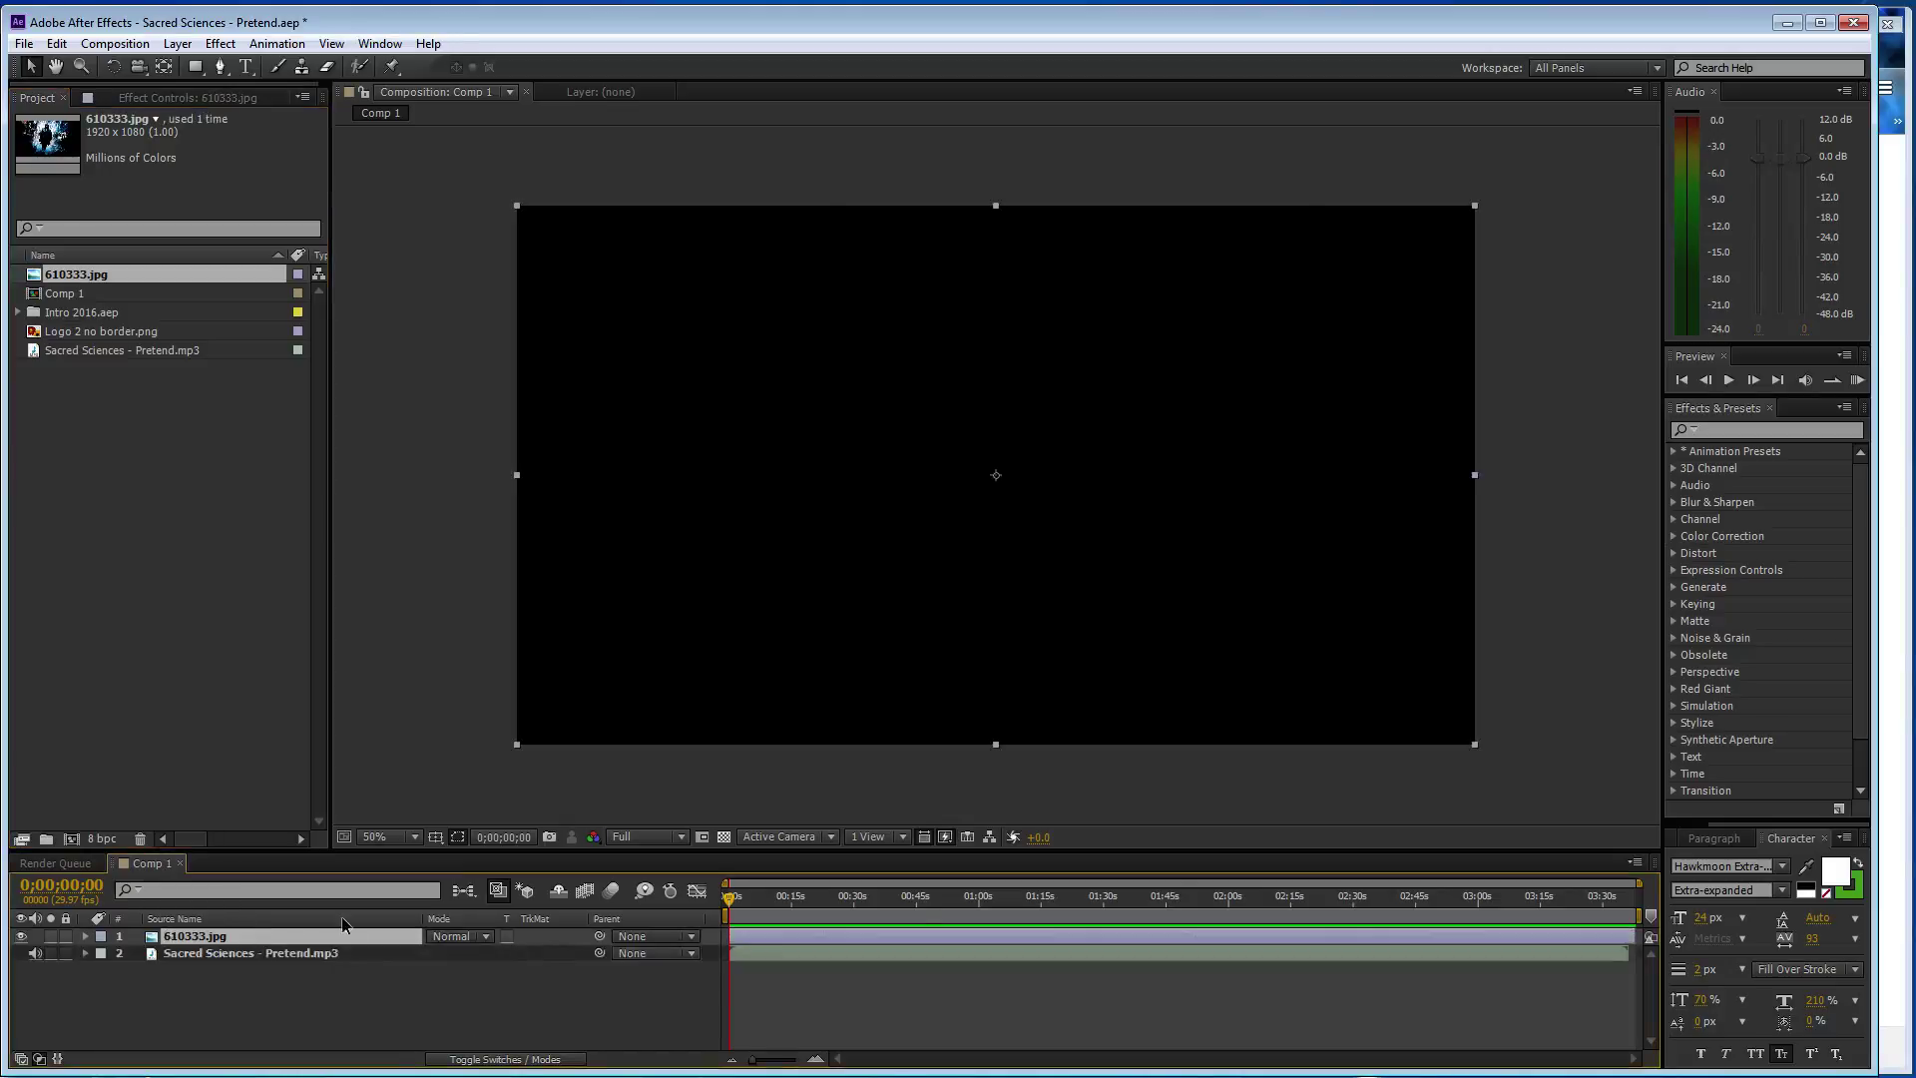
pyautogui.click(117, 334)
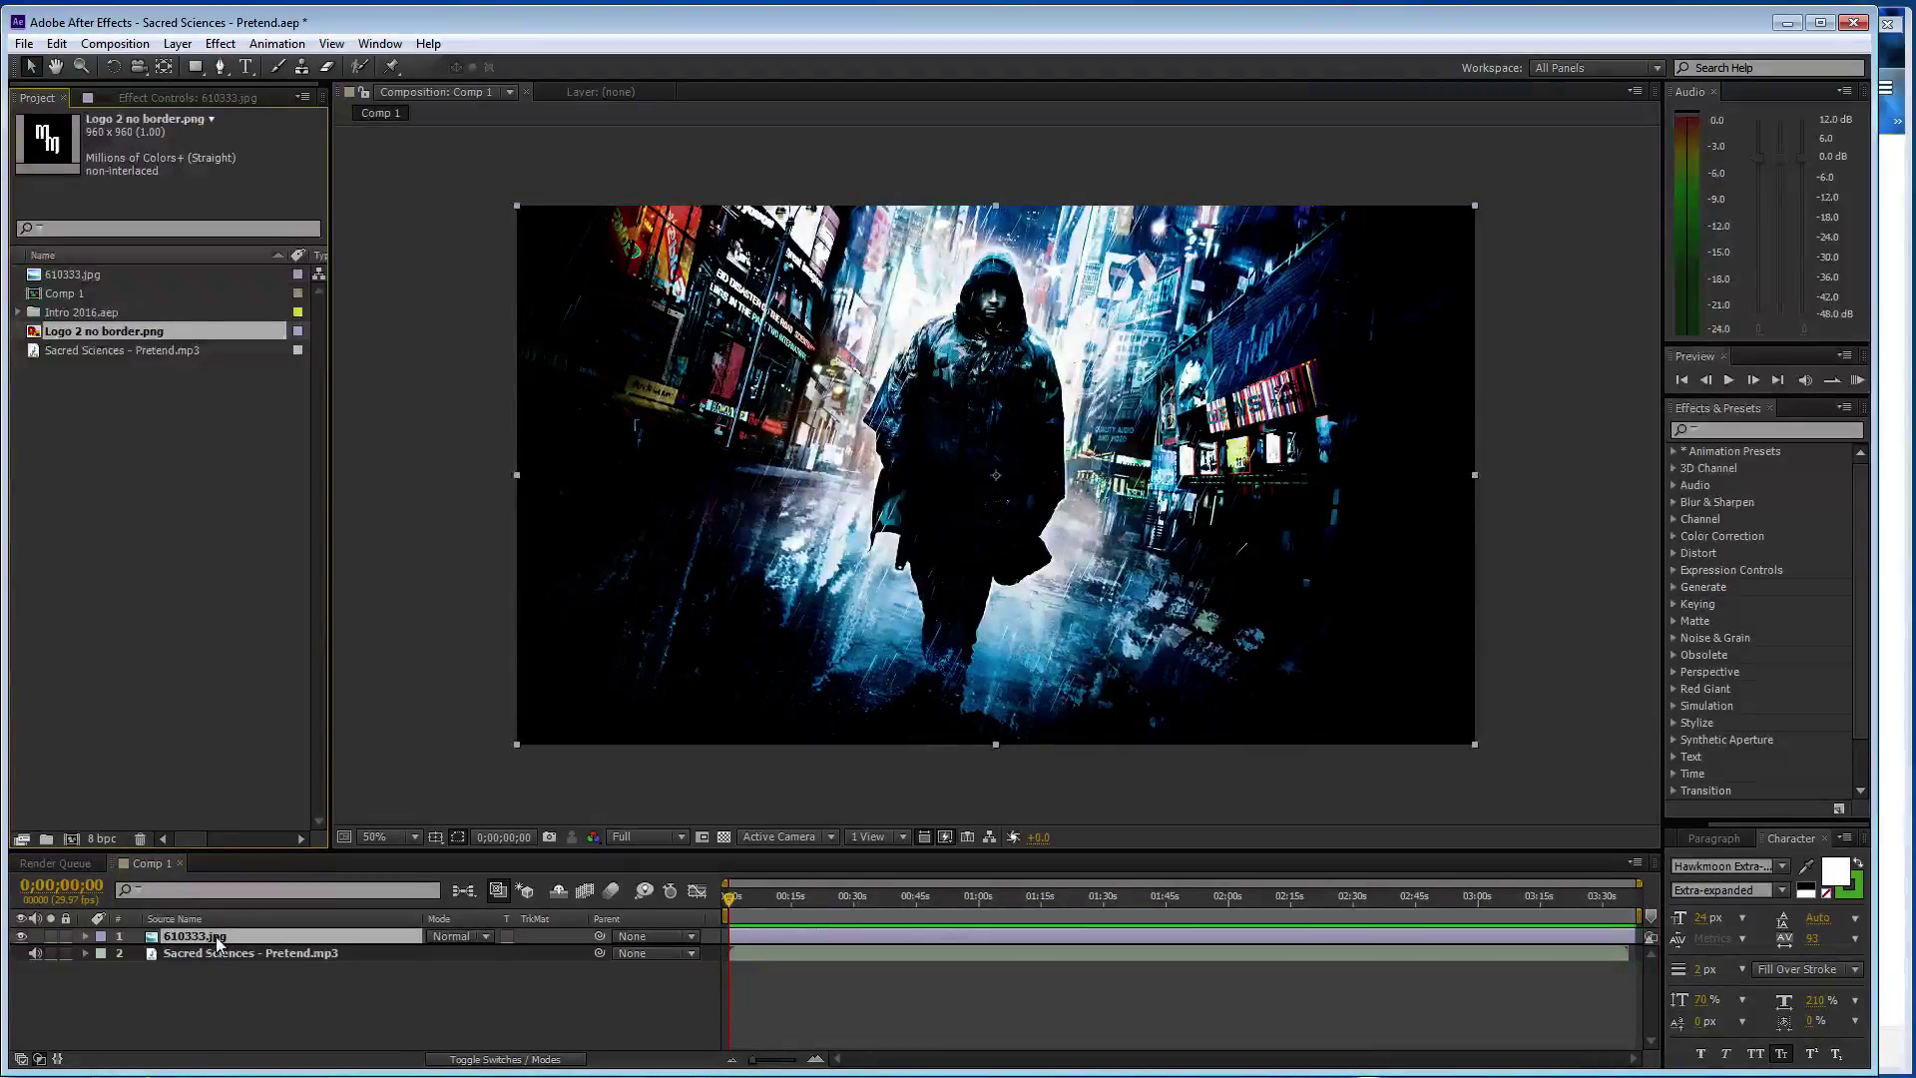
# - Add Logo 2 no border.png on top of Comp 1 and scale it down small
pyautogui.moveTo(104, 330); pyautogui.dragTo(200, 933)
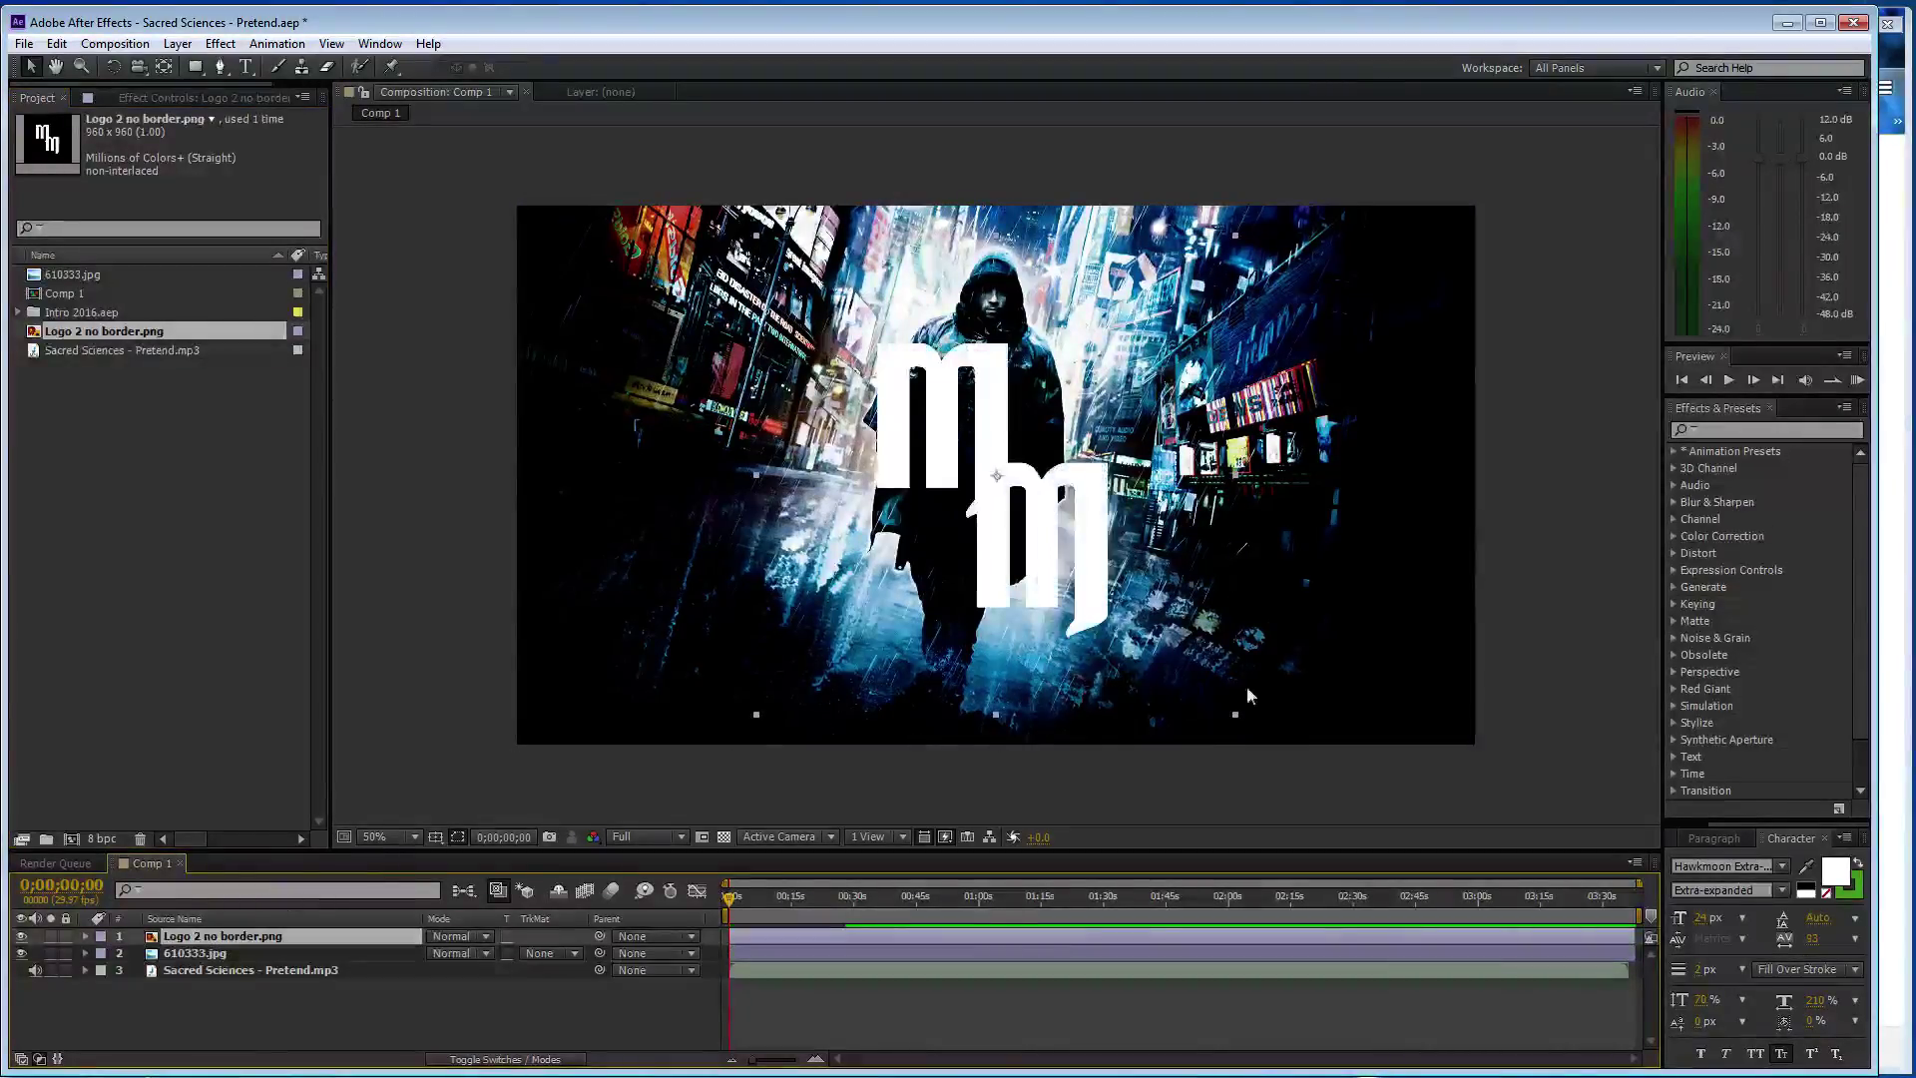
pyautogui.moveTo(1235, 715)
pyautogui.mouseDown()
pyautogui.moveTo(1019, 497)
pyautogui.moveTo(561, 252)
pyautogui.mouseUp()
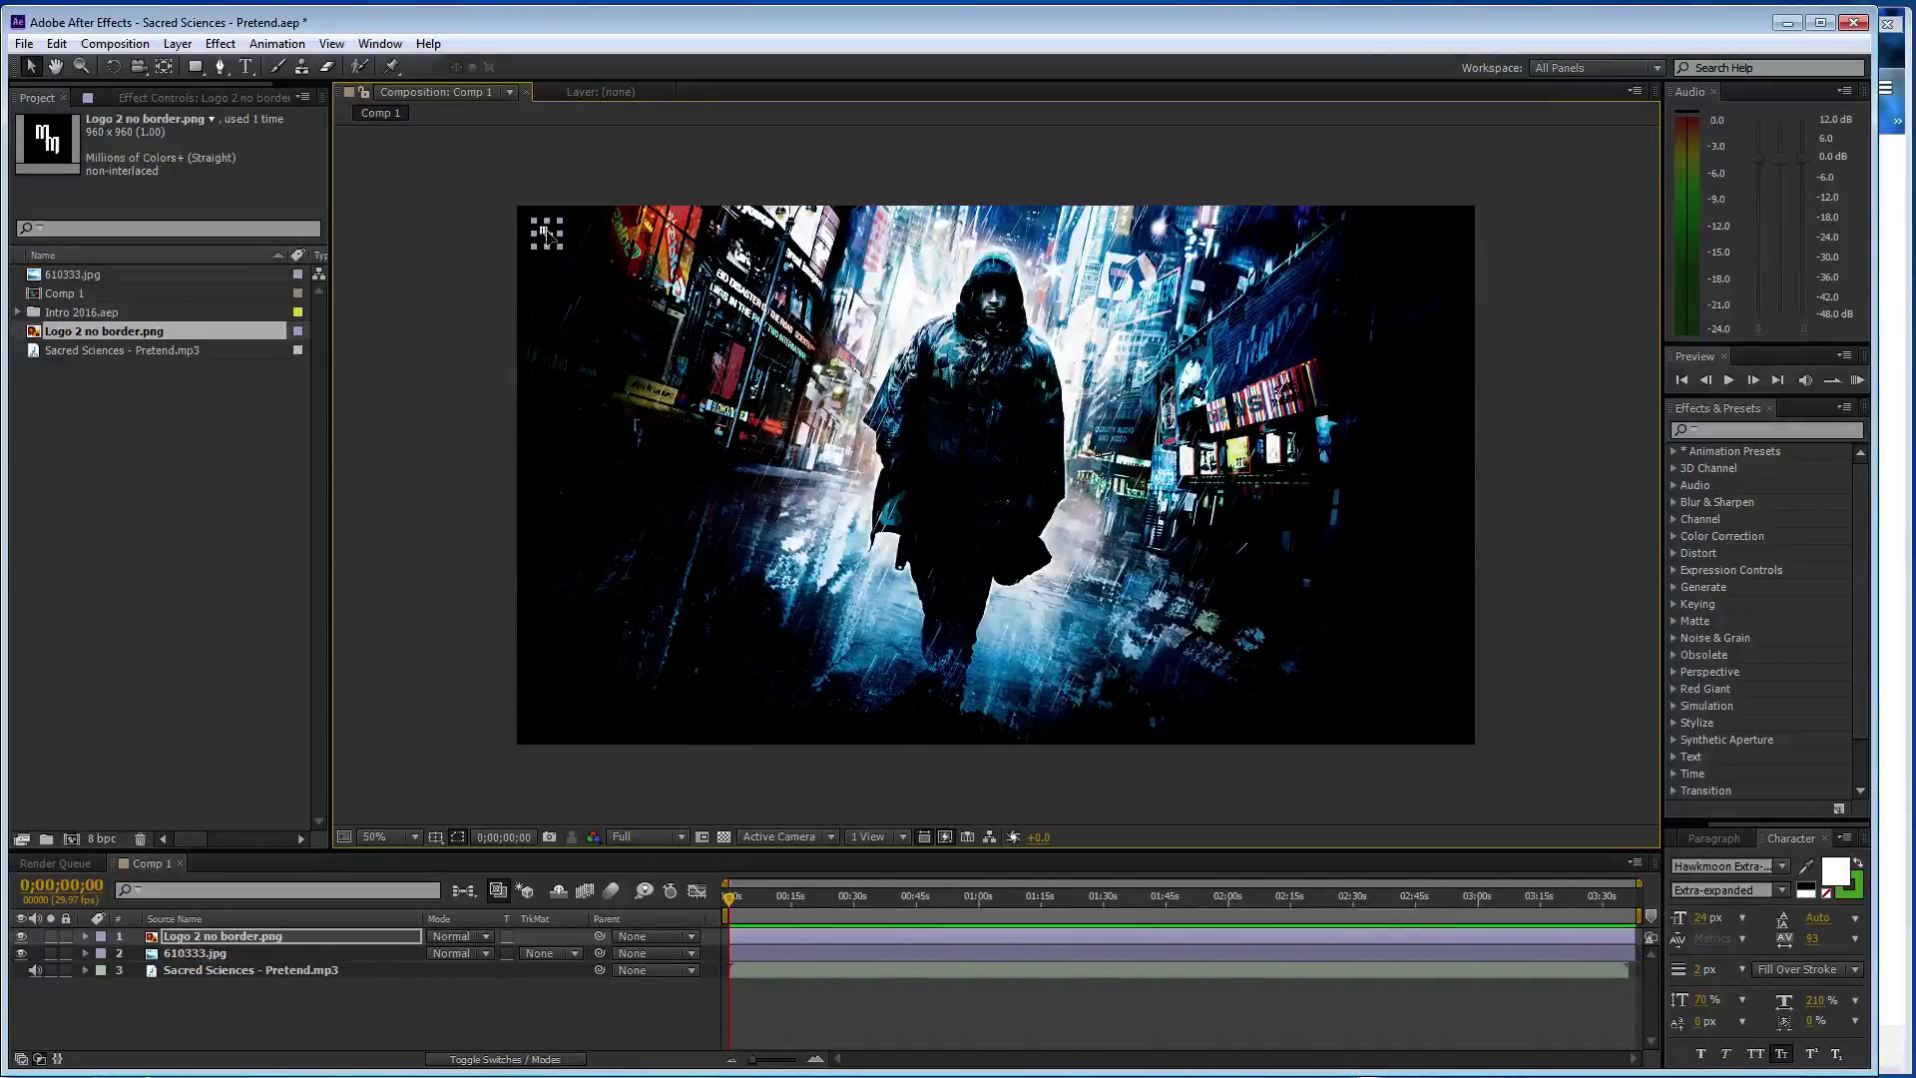
pyautogui.click(429, 305)
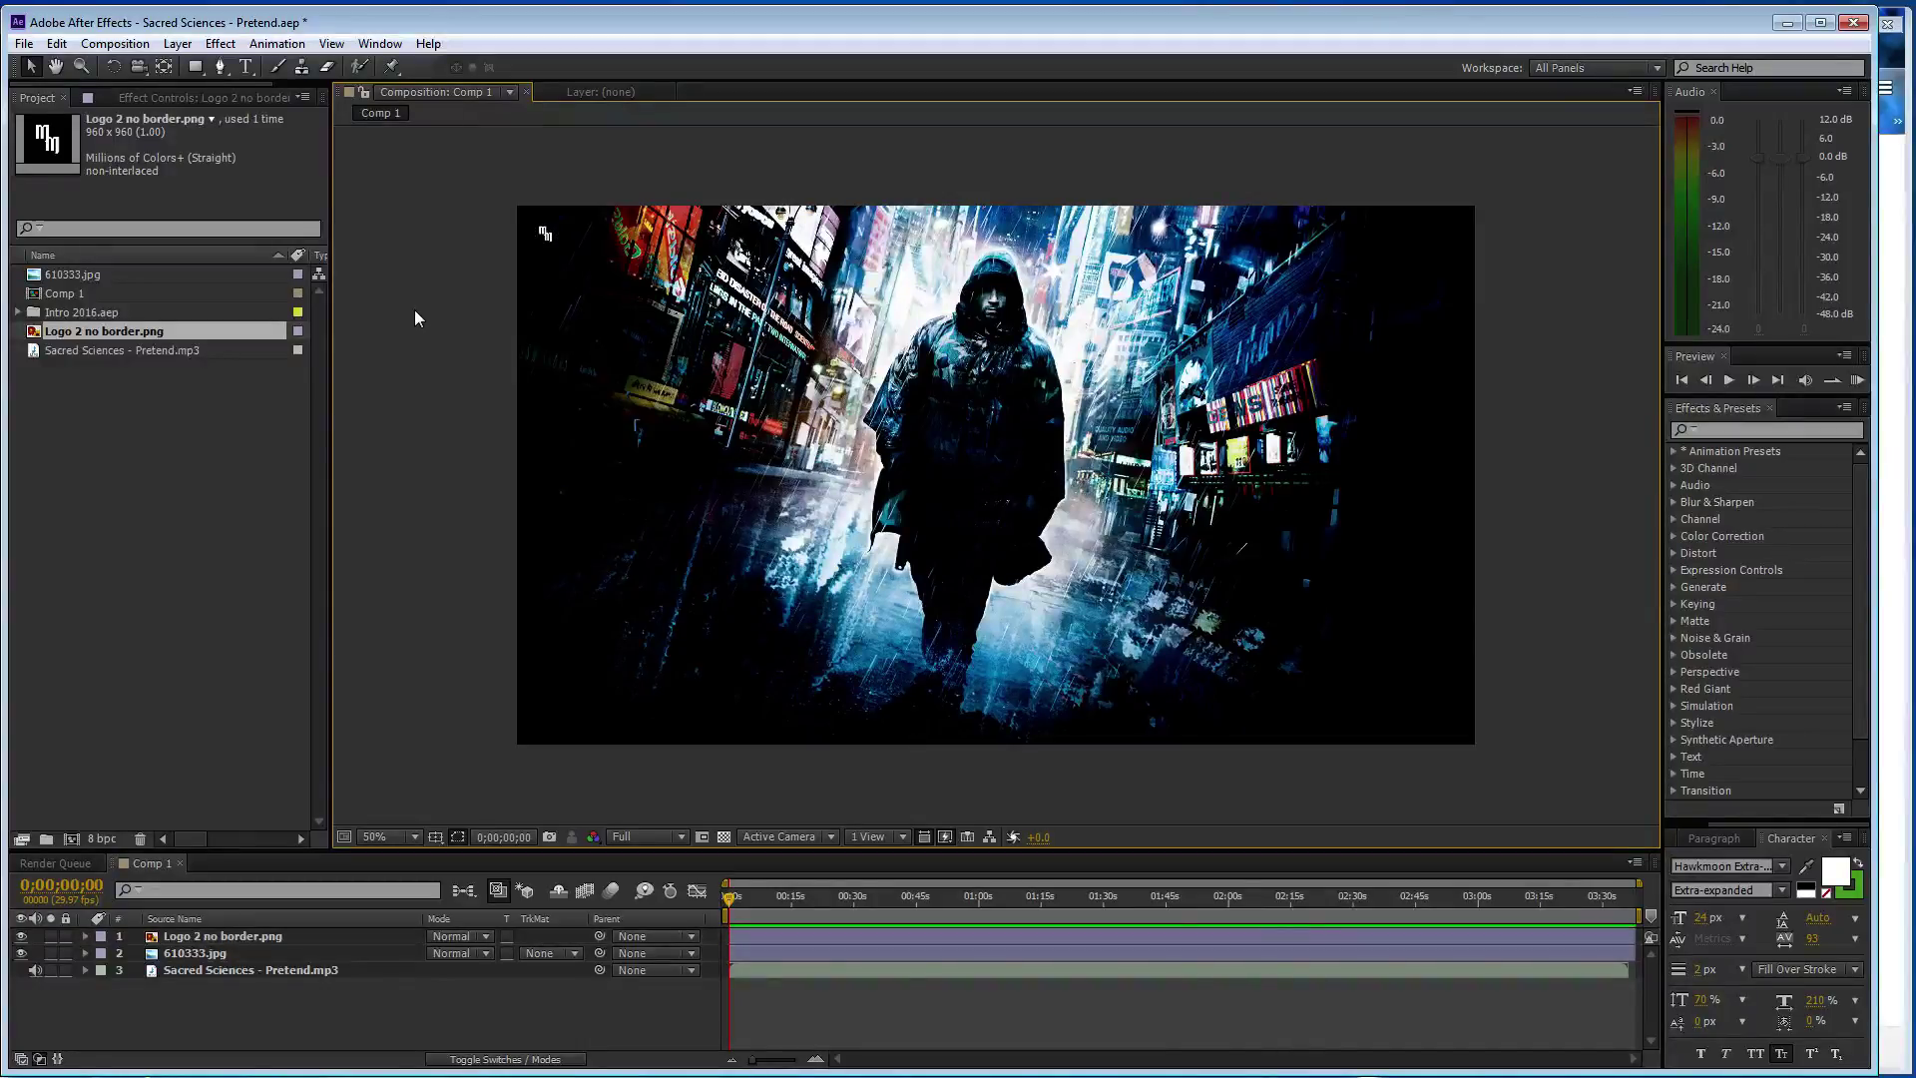
pyautogui.click(219, 936)
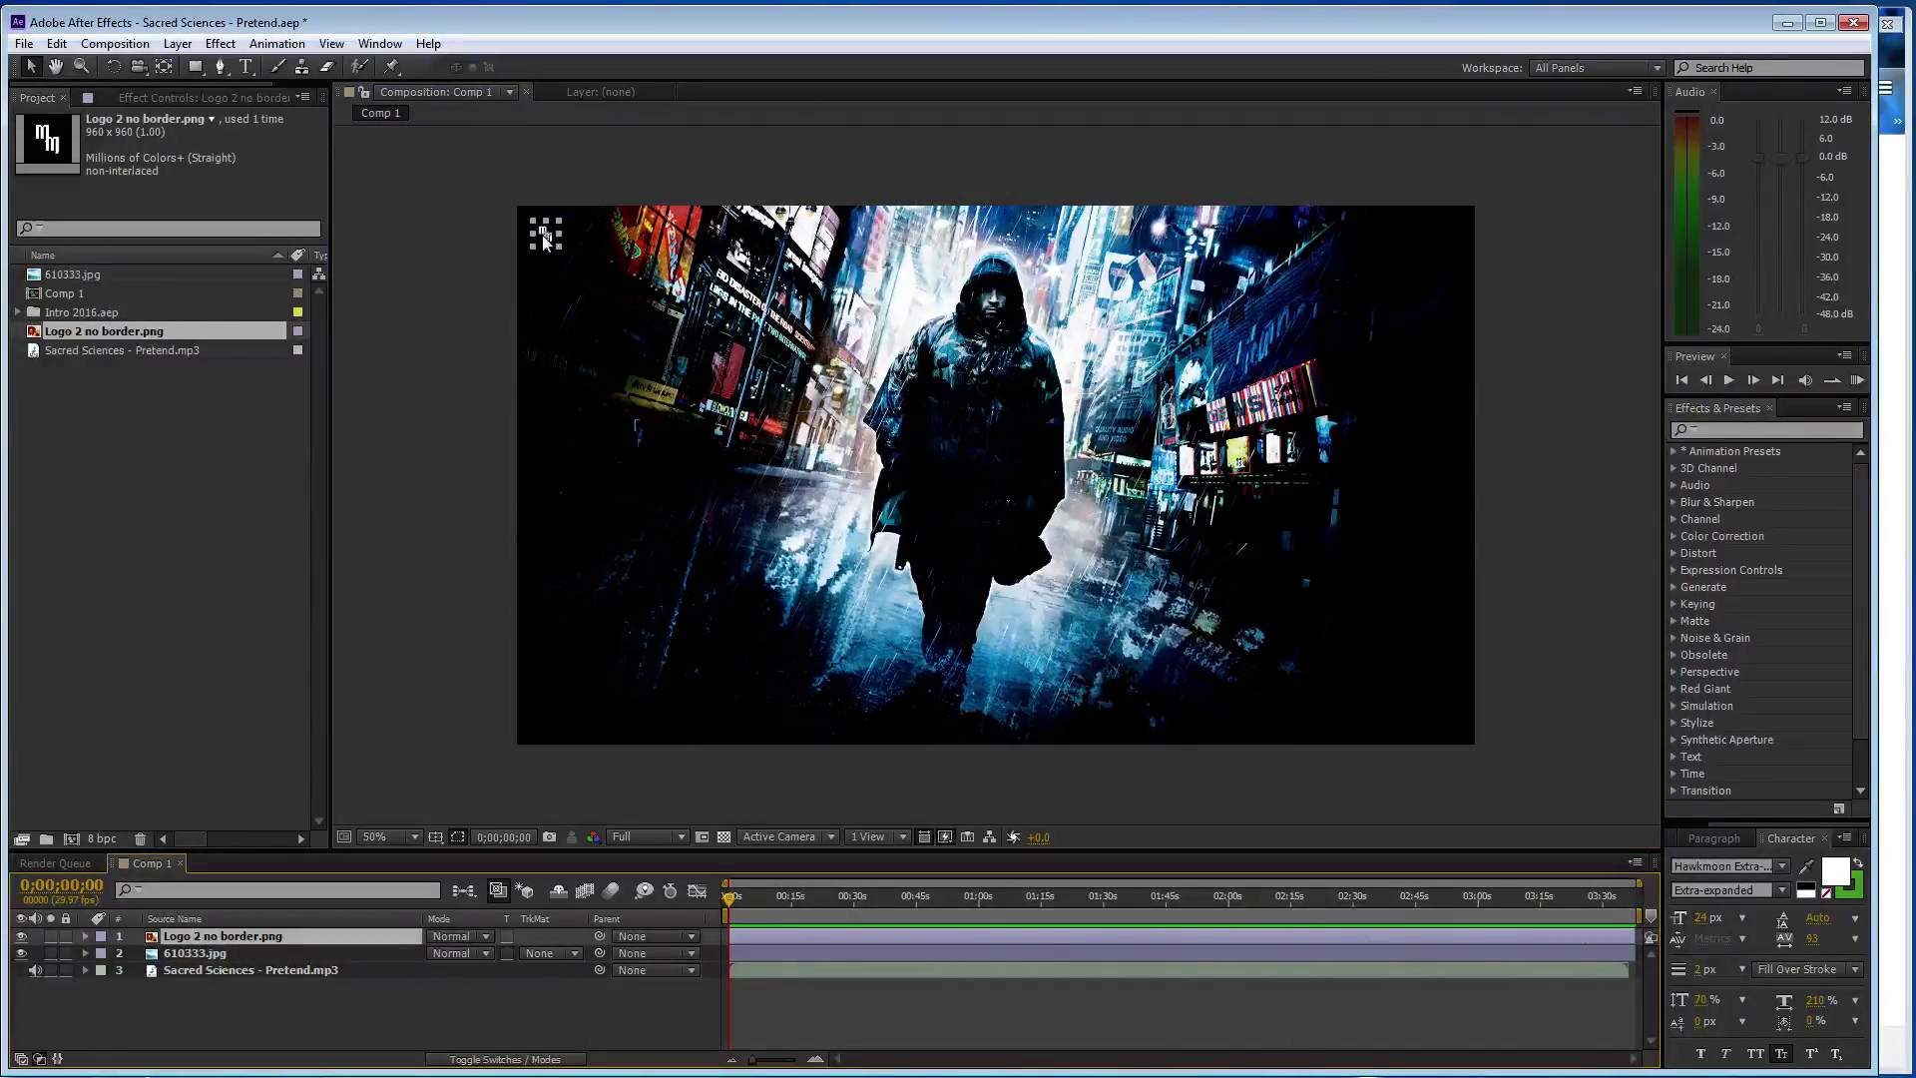
# - At 100% zoom, nudge the logo up and left into the top-left corner
pyautogui.press('.')
pyautogui.moveTo(344, 134); pyautogui.dragTo(371, 474)
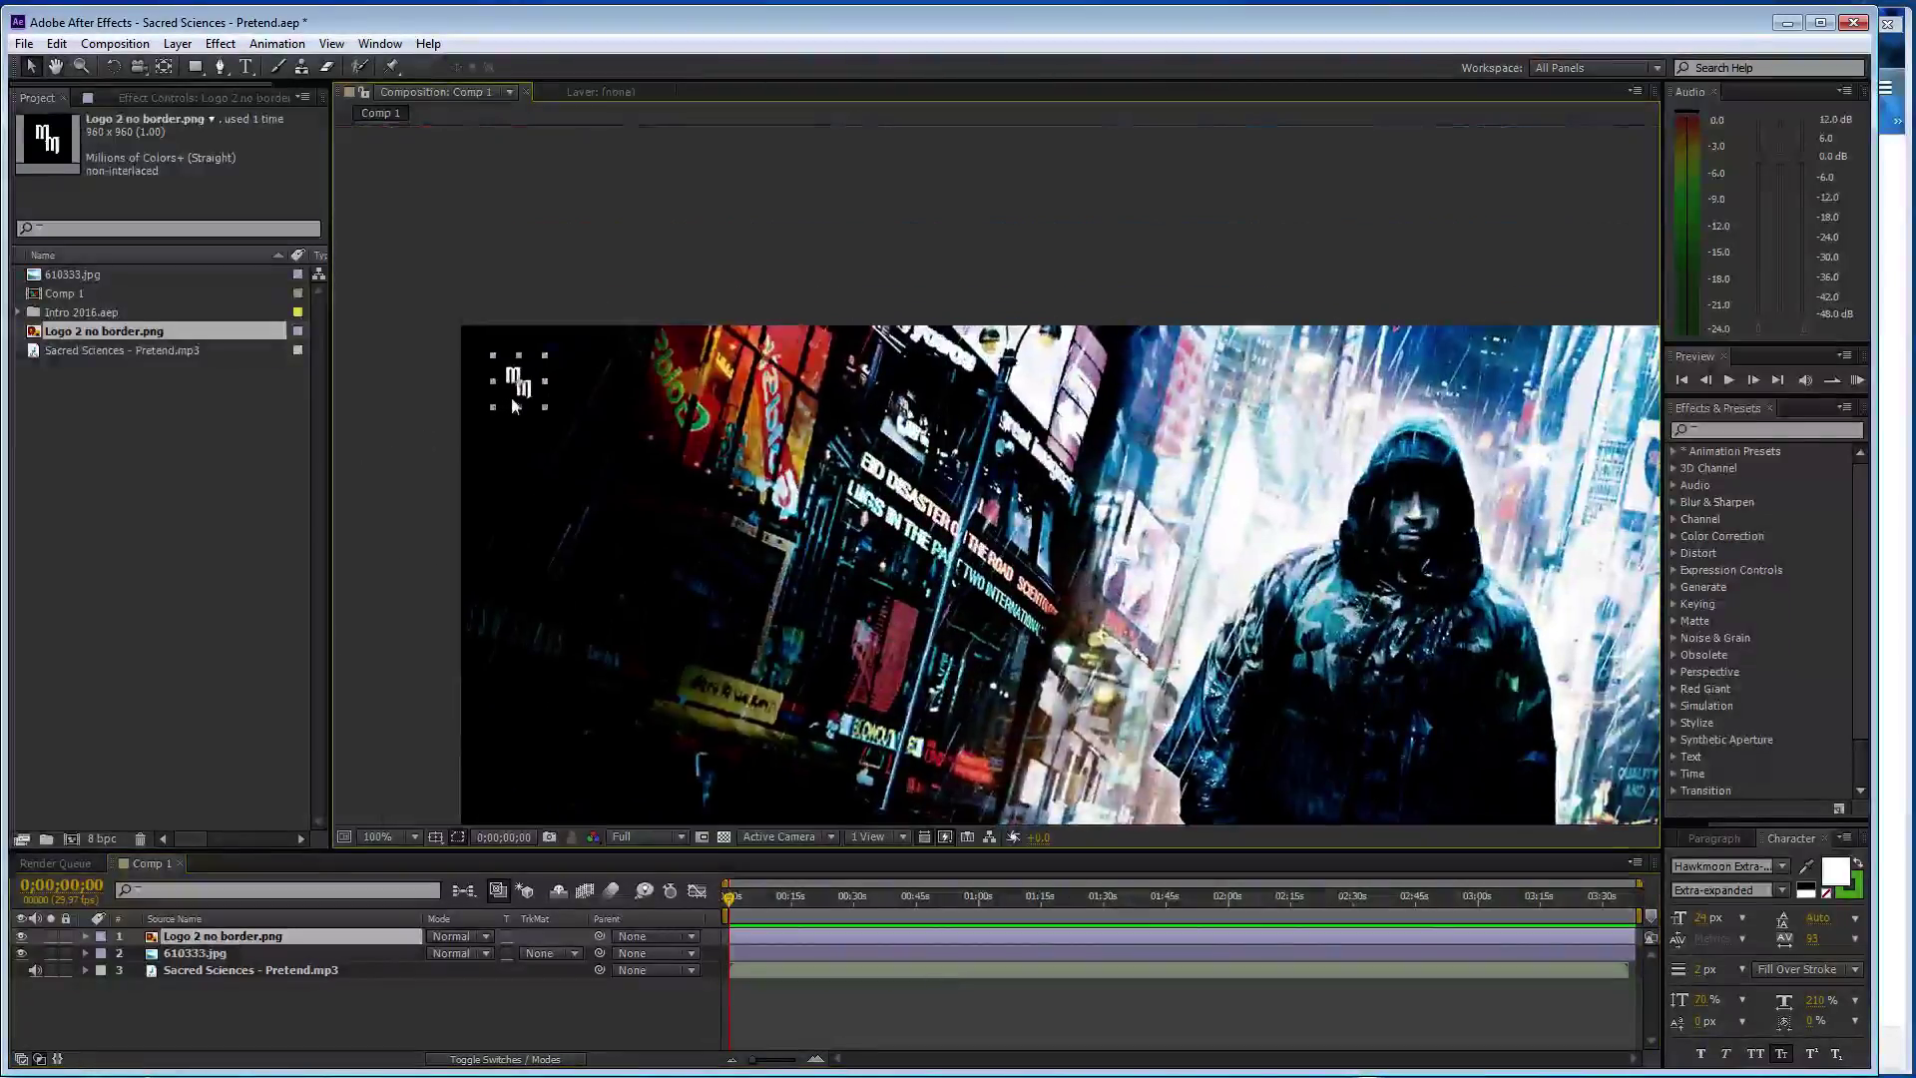
pyautogui.moveTo(519, 380); pyautogui.dragTo(511, 378)
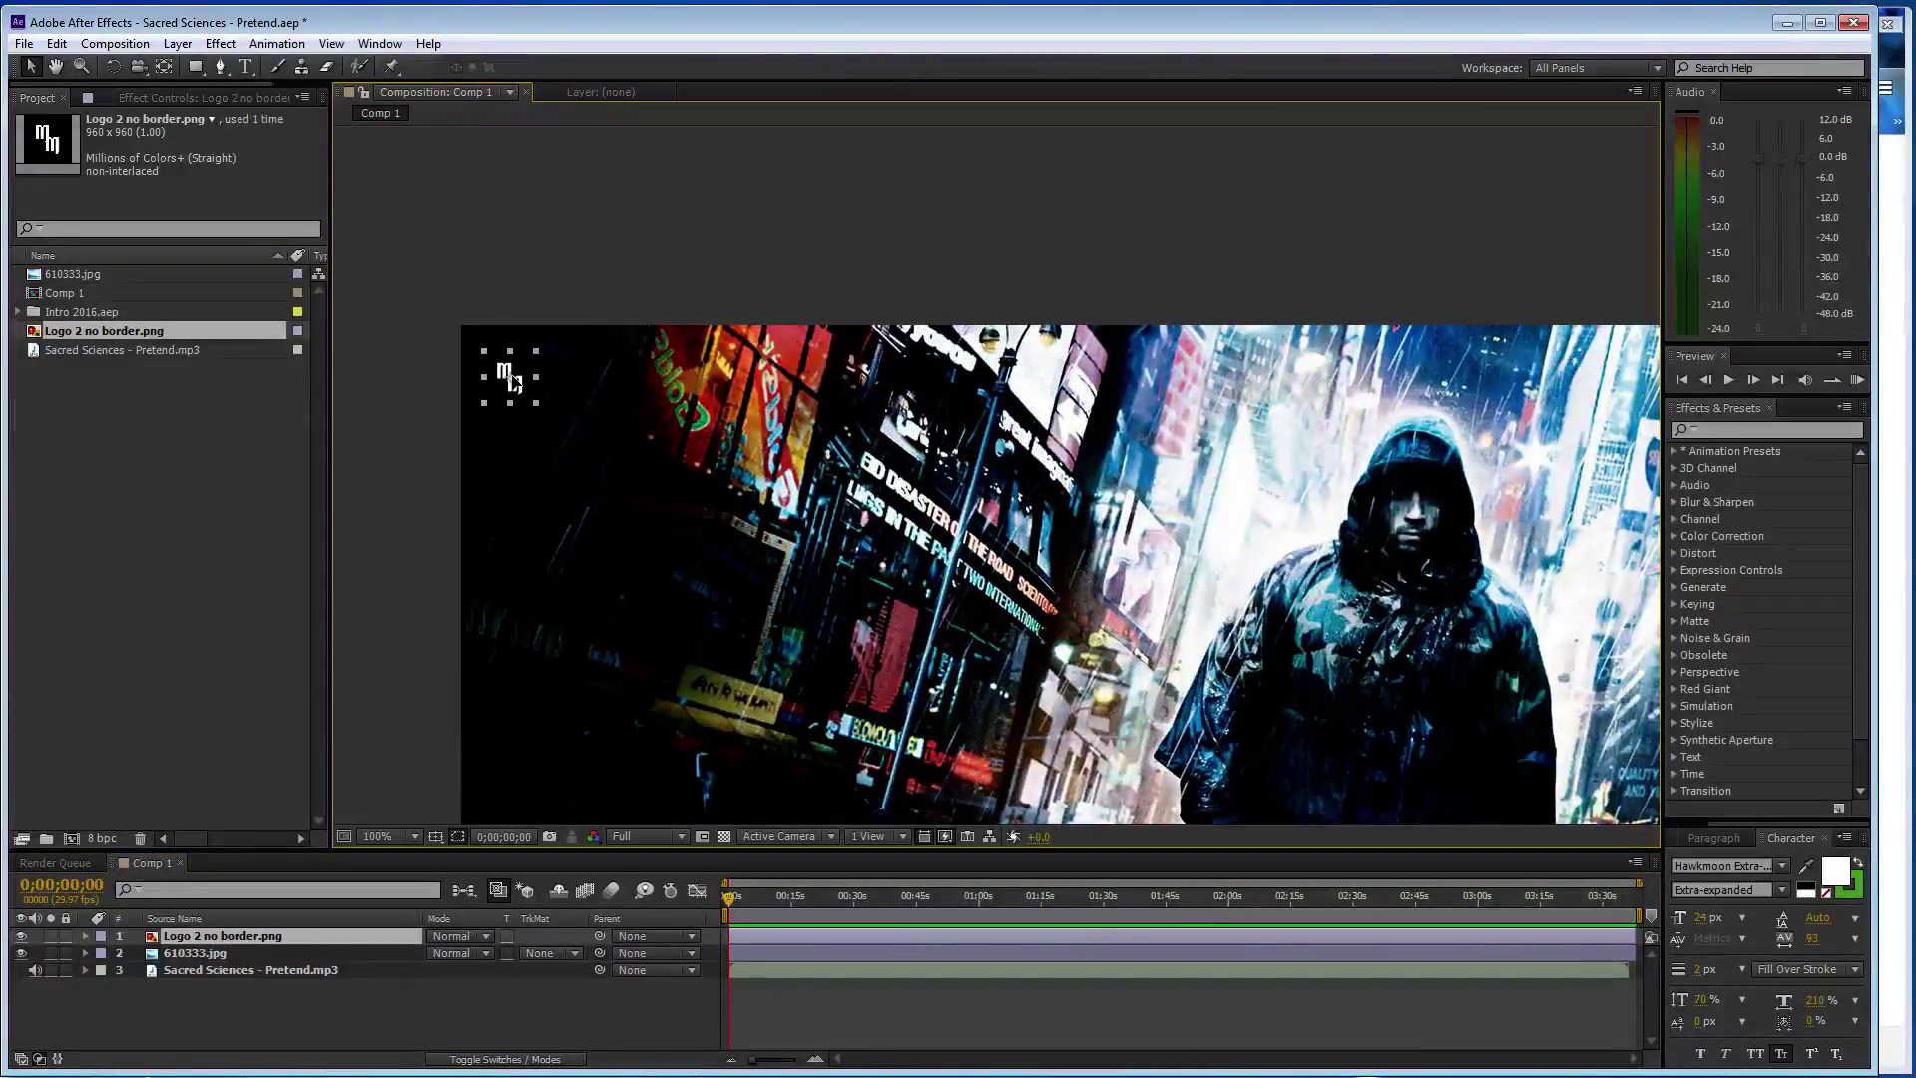
pyautogui.click(395, 461)
pyautogui.press(',')
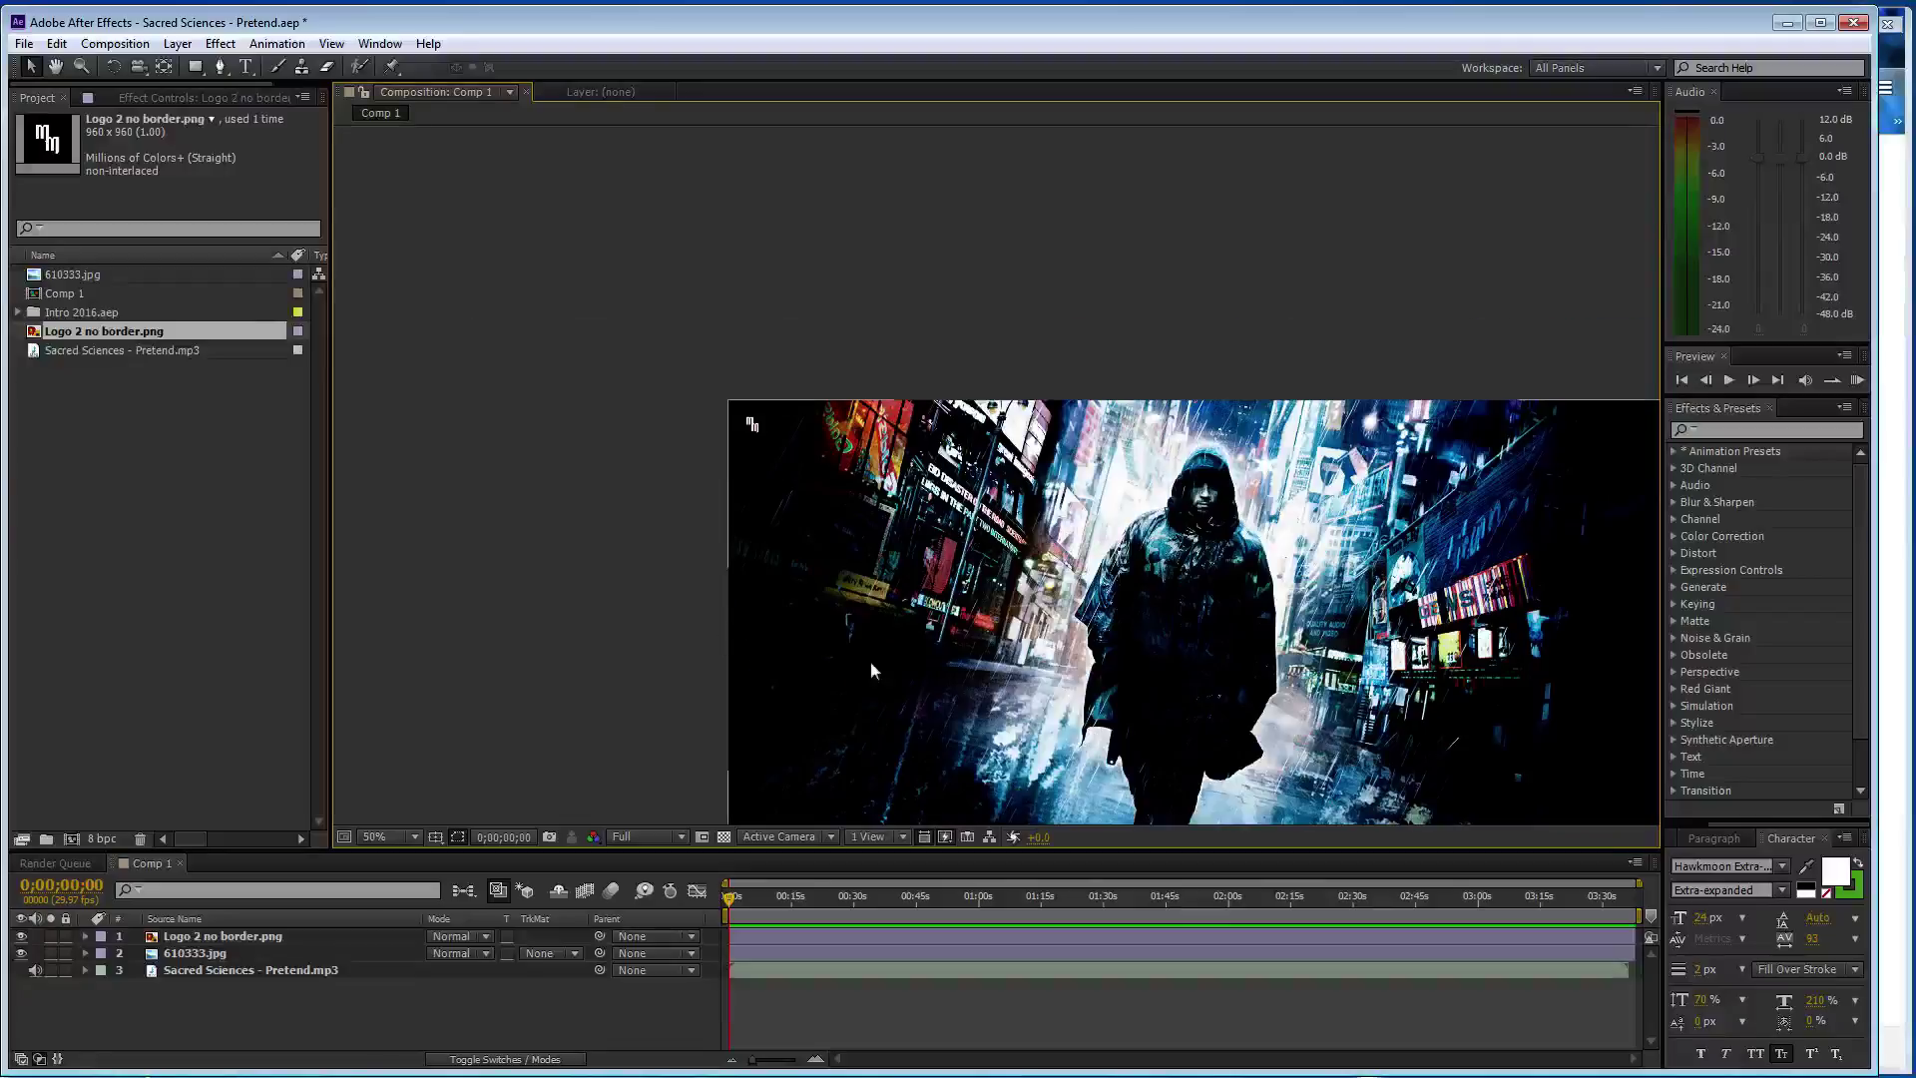
pyautogui.press('.')
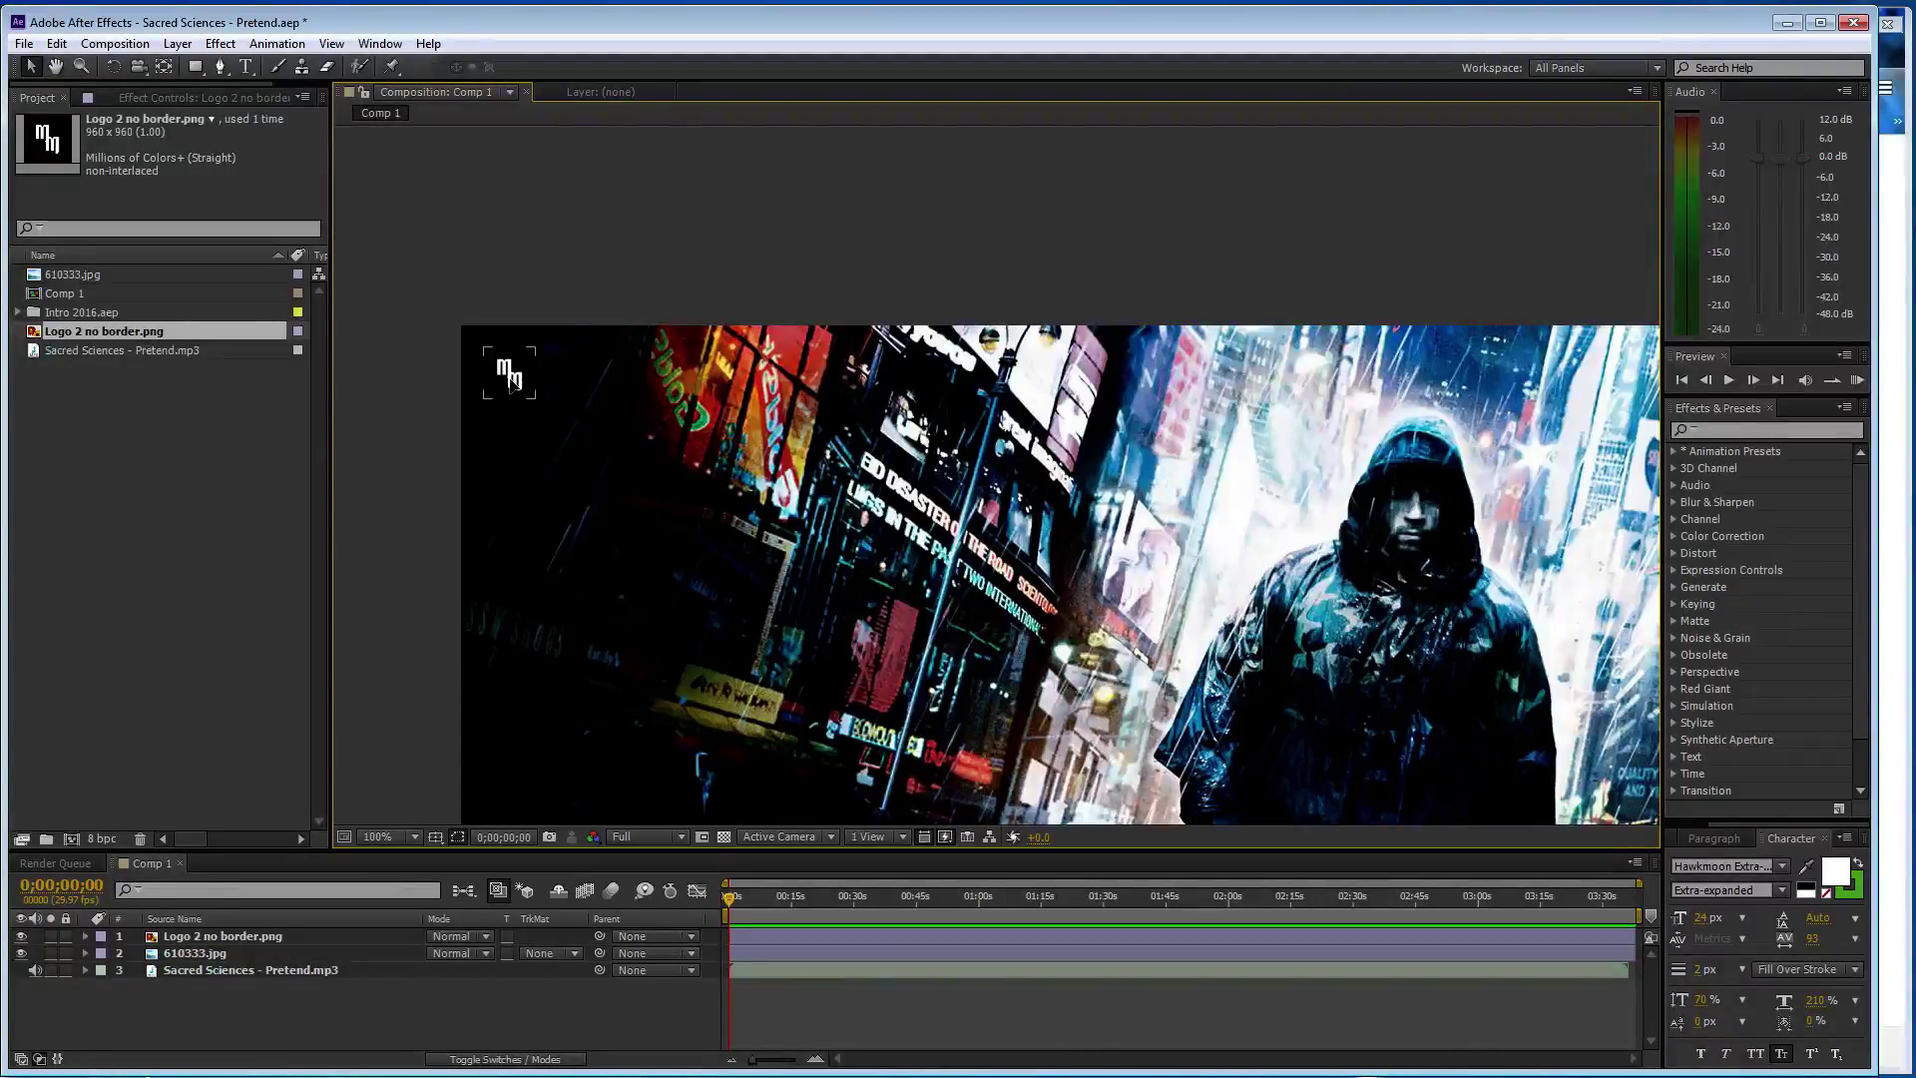
pyautogui.moveTo(510, 381); pyautogui.dragTo(507, 377)
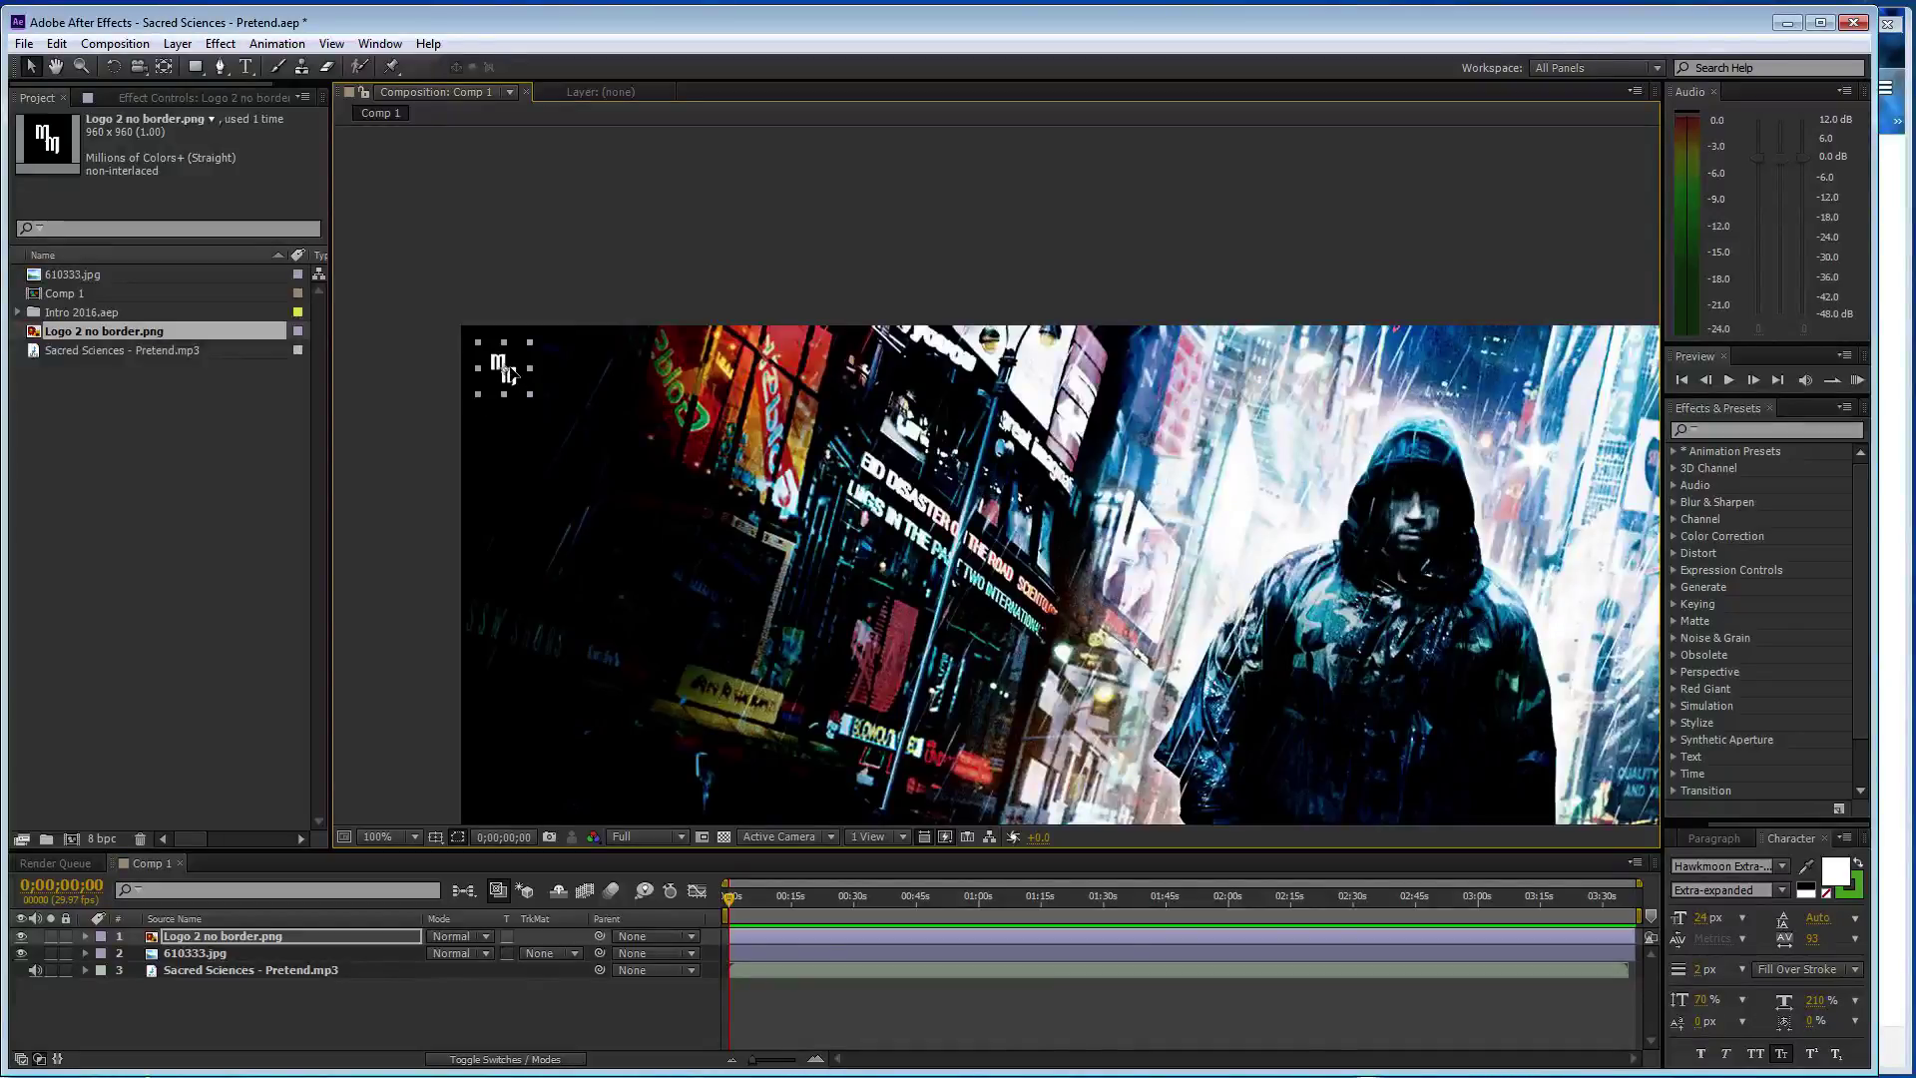
pyautogui.click(427, 409)
# - Re-centre the composition at 50% zoom and save the project
pyautogui.press(',')
pyautogui.press('h')
pyautogui.moveTo(1192, 682); pyautogui.dragTo(934, 506)
pyautogui.click(214, 517)
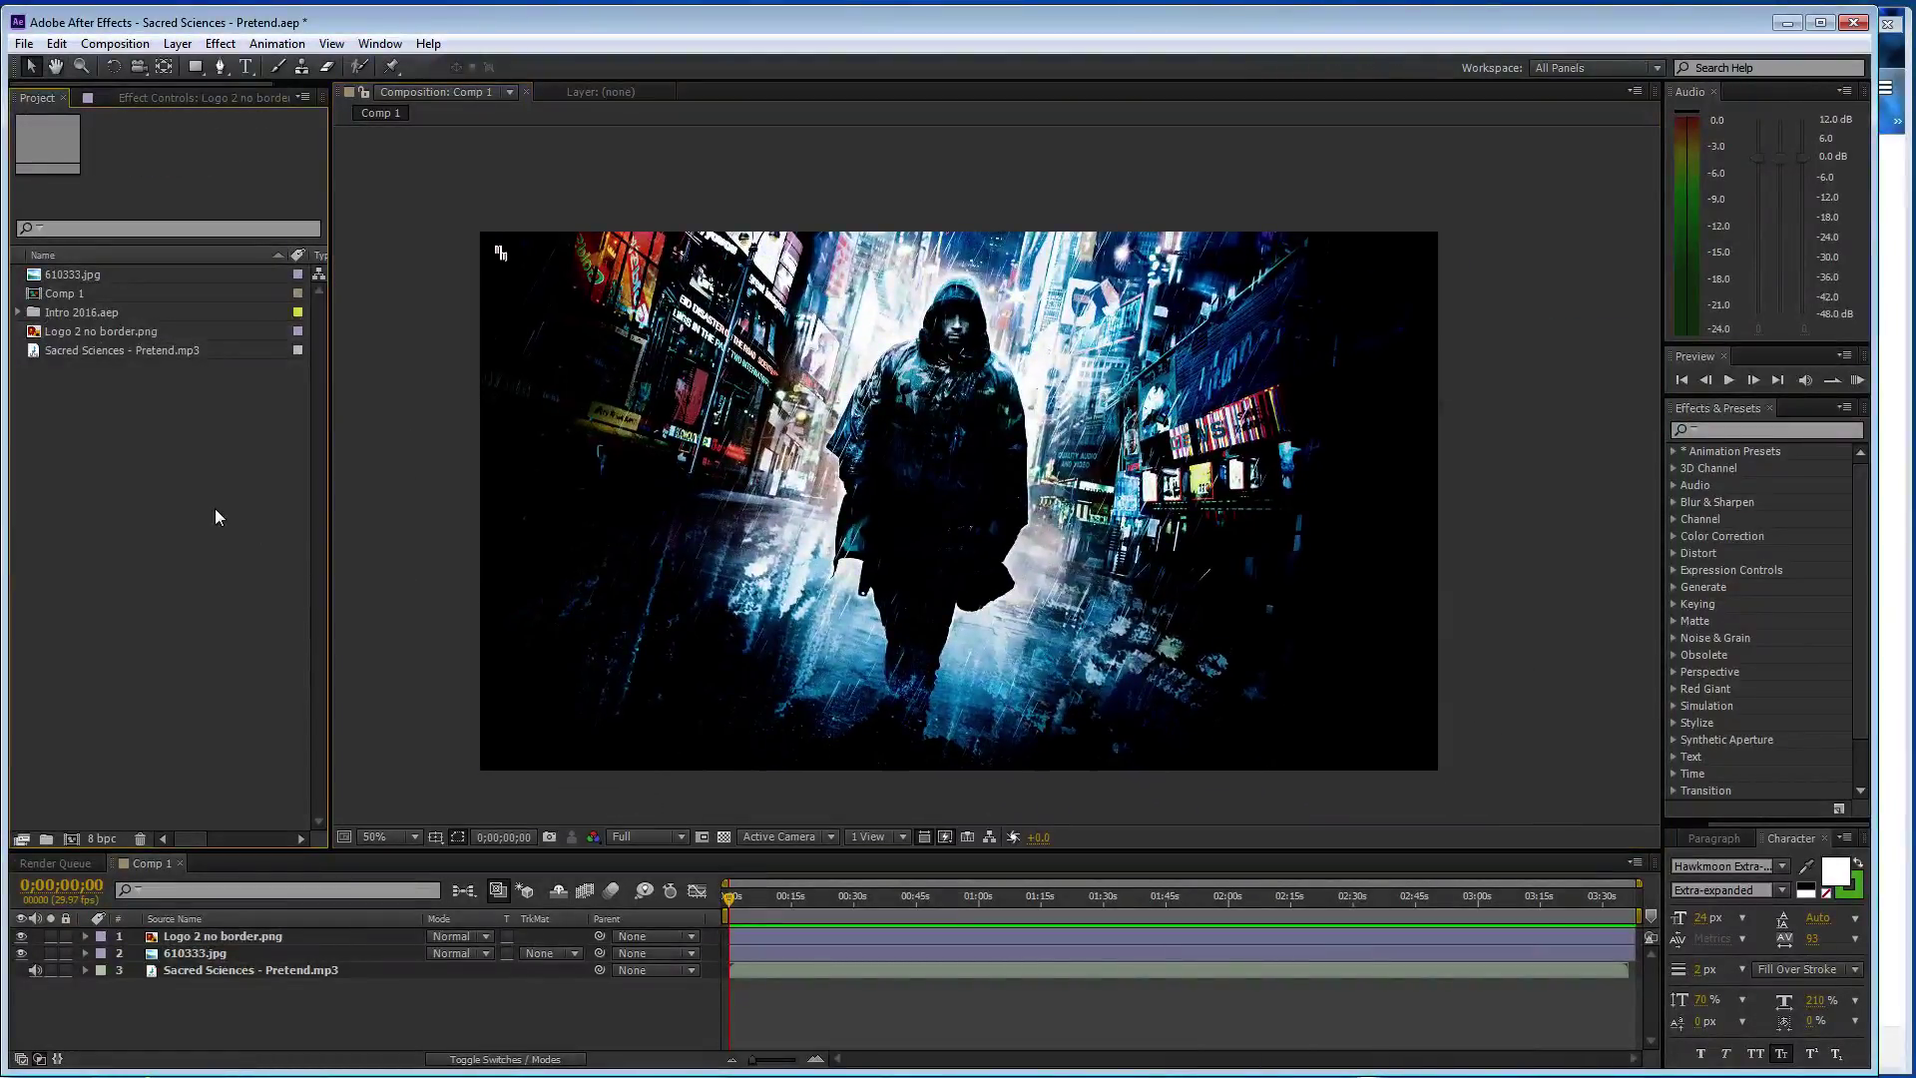
pyautogui.hotkey('ctrl', 's')
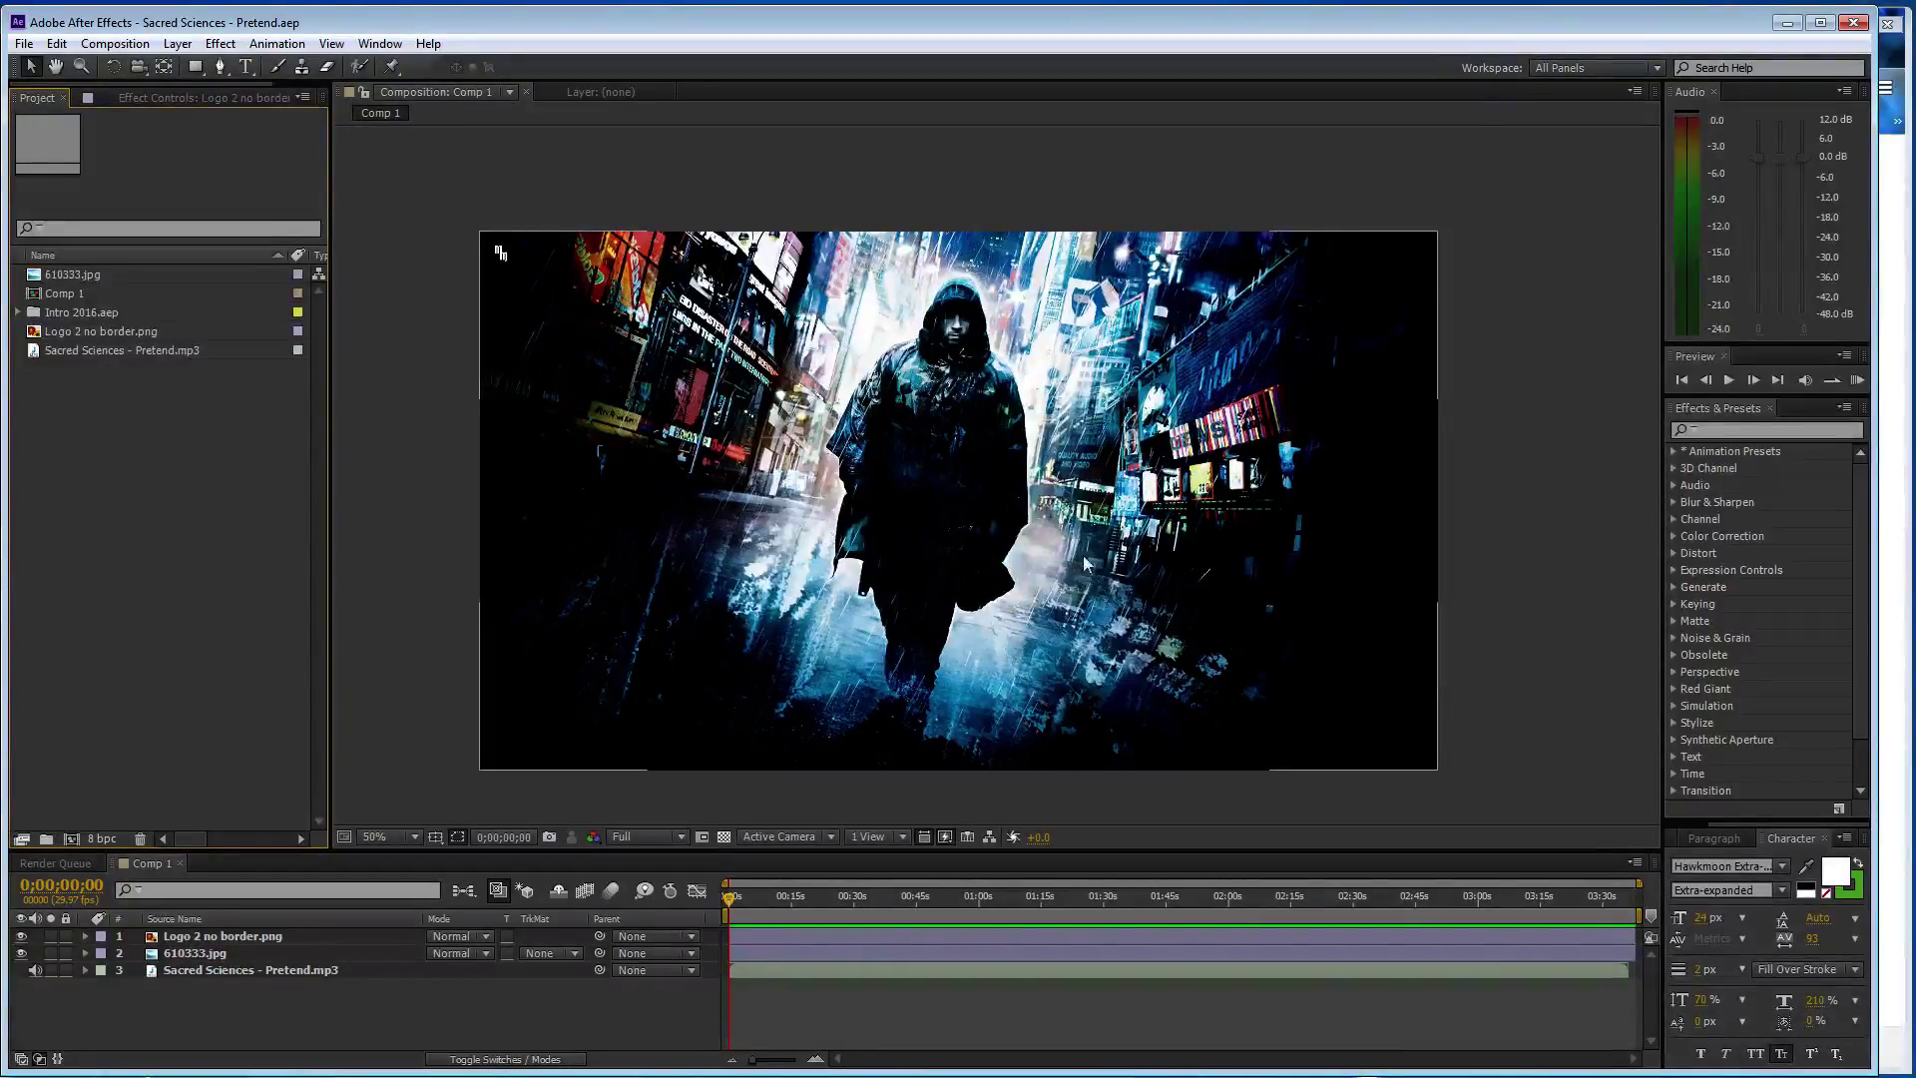
# - Zoom to 100% and pan to frame the city image's left side
pyautogui.press('.')
pyautogui.press('h')
pyautogui.moveTo(1178, 546); pyautogui.dragTo(977, 611)
pyautogui.press('g')
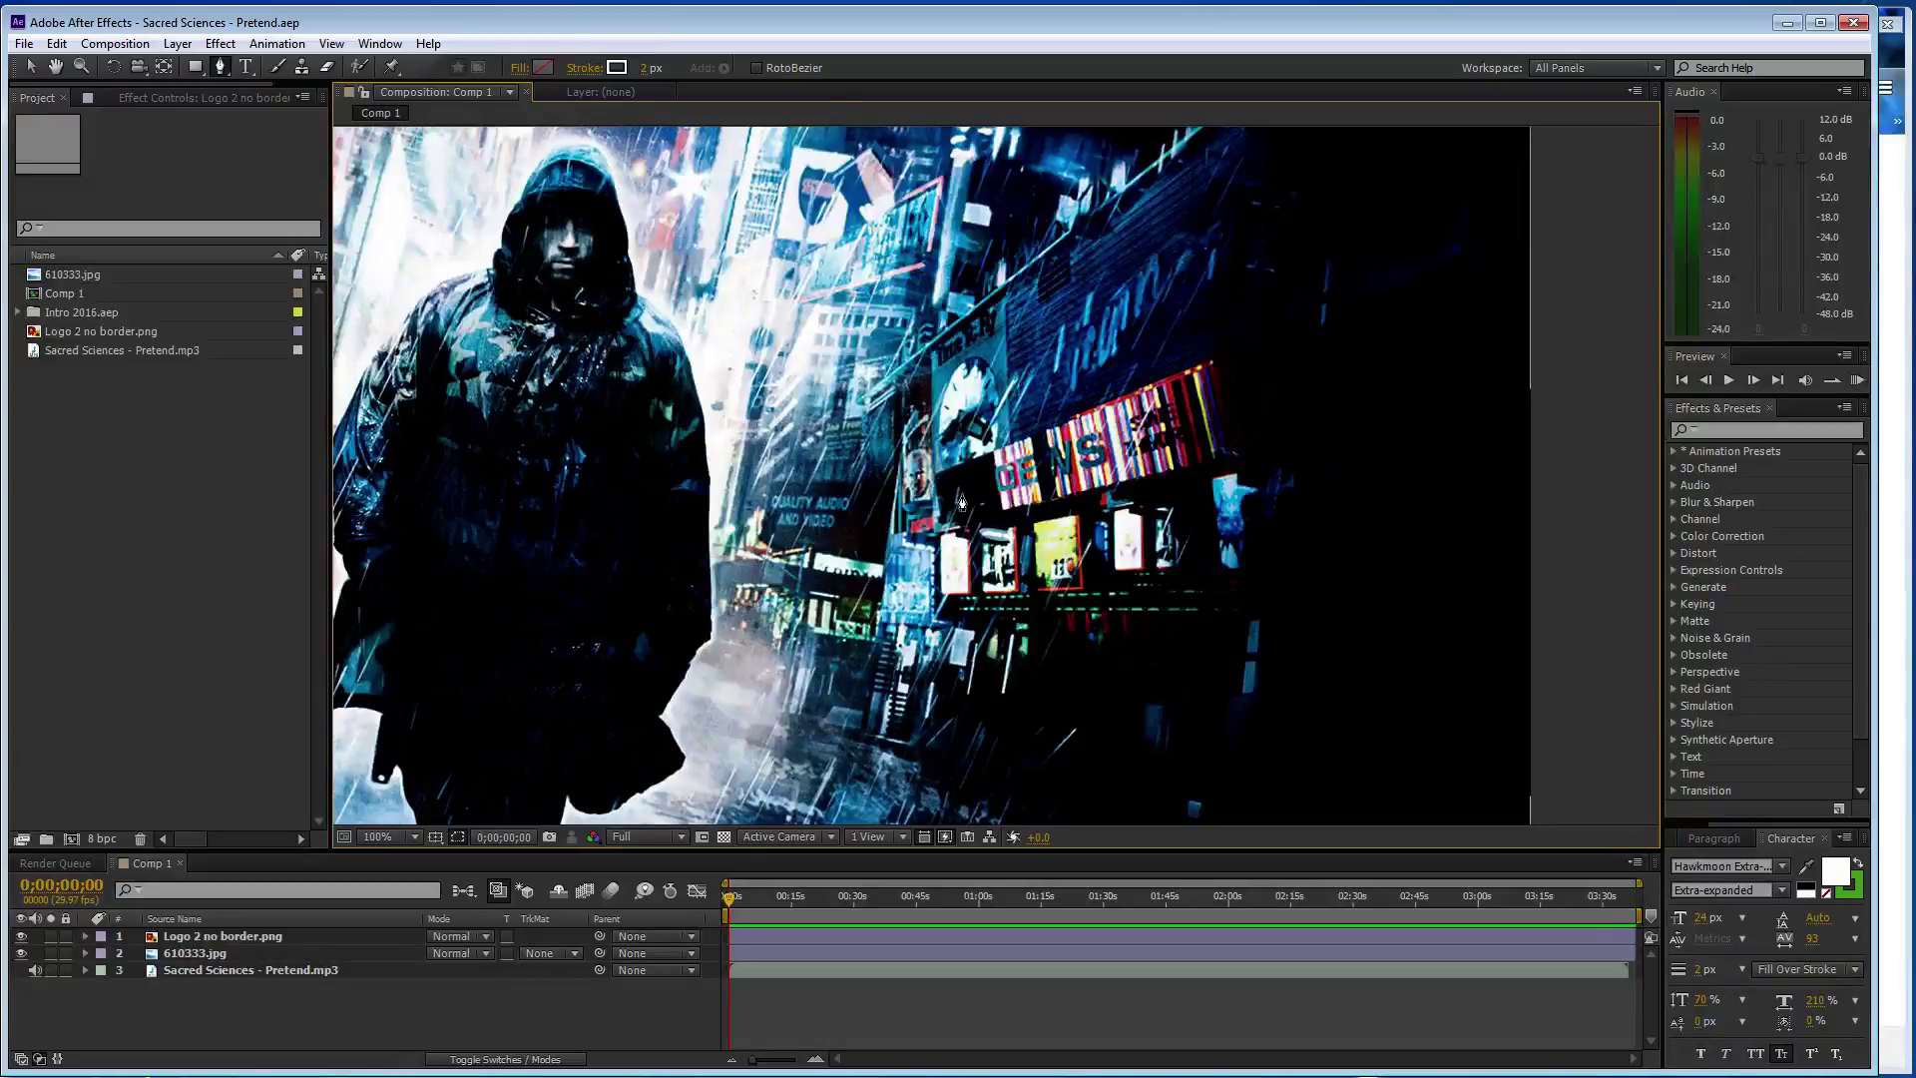
pyautogui.press(',')
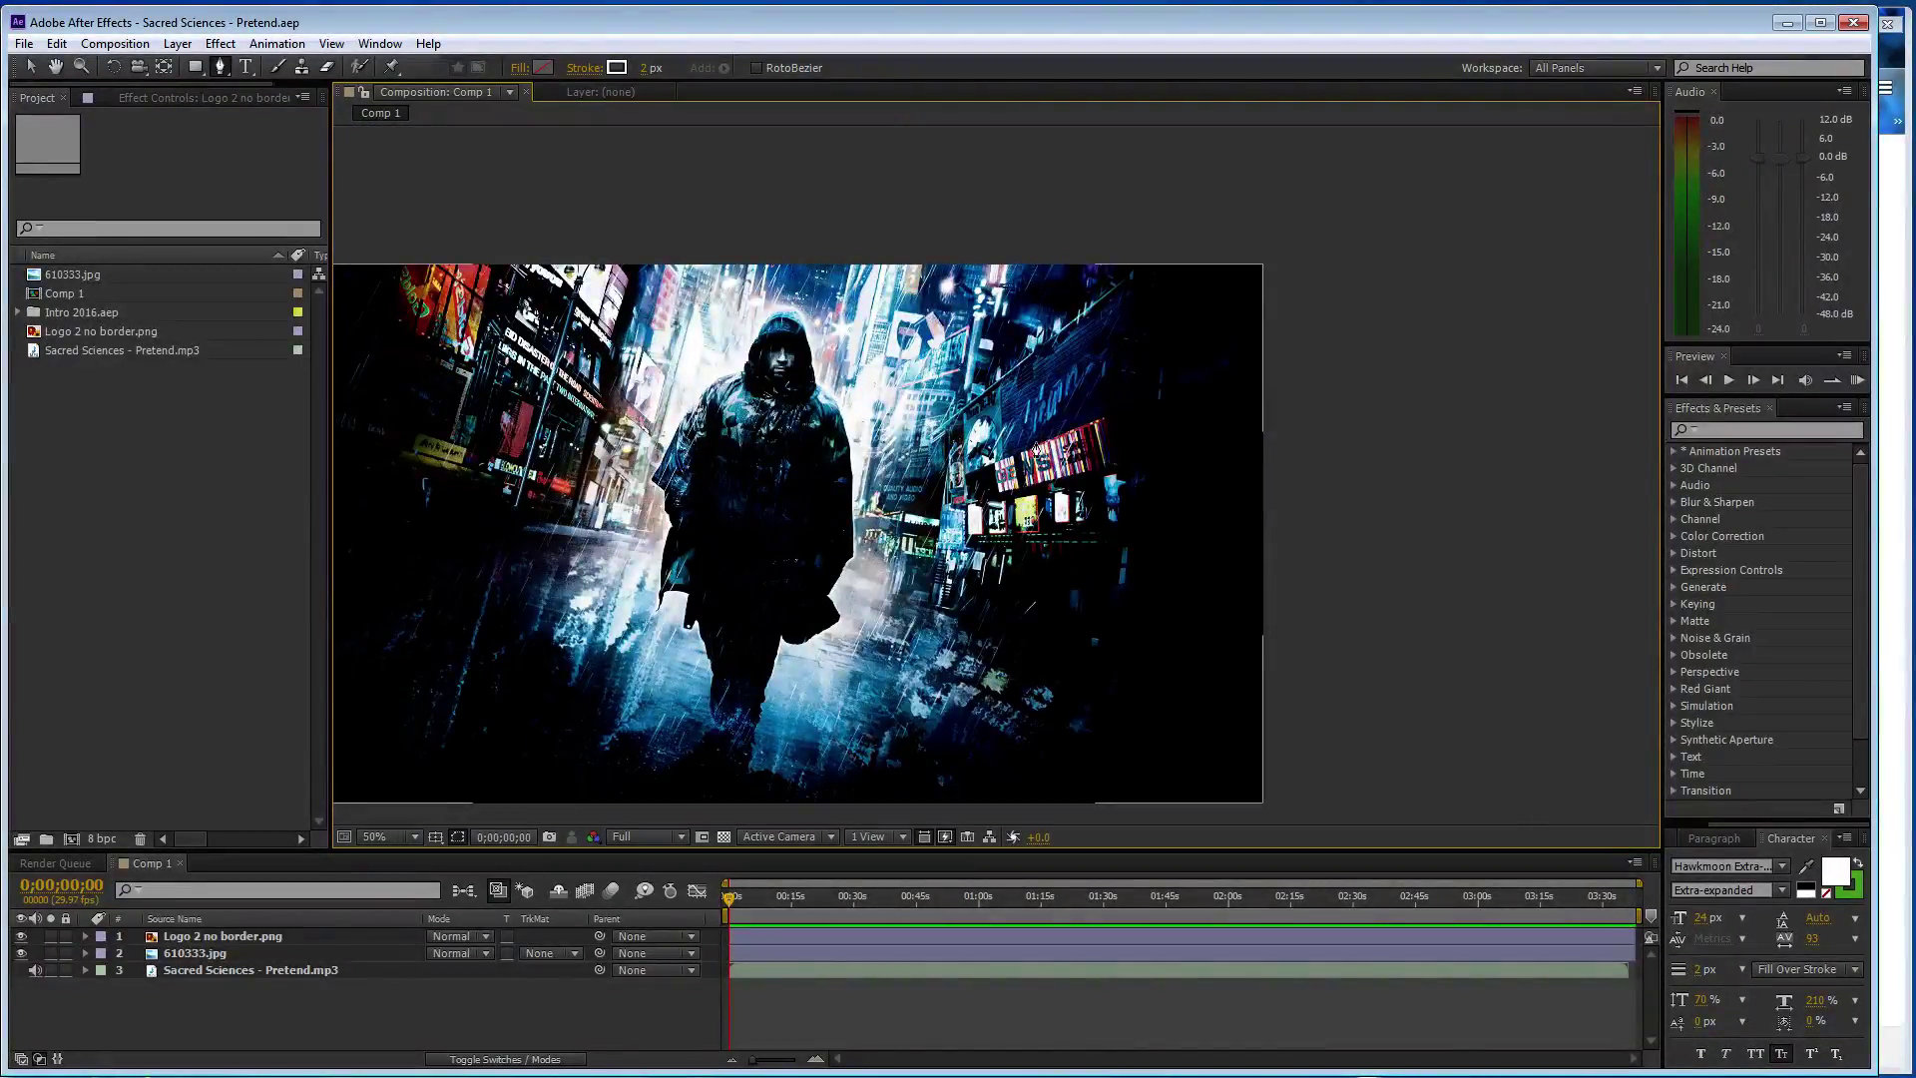
pyautogui.press('.')
pyautogui.press(',')
pyautogui.press('h')
pyautogui.moveTo(685, 525); pyautogui.dragTo(1026, 572)
pyautogui.press('.')
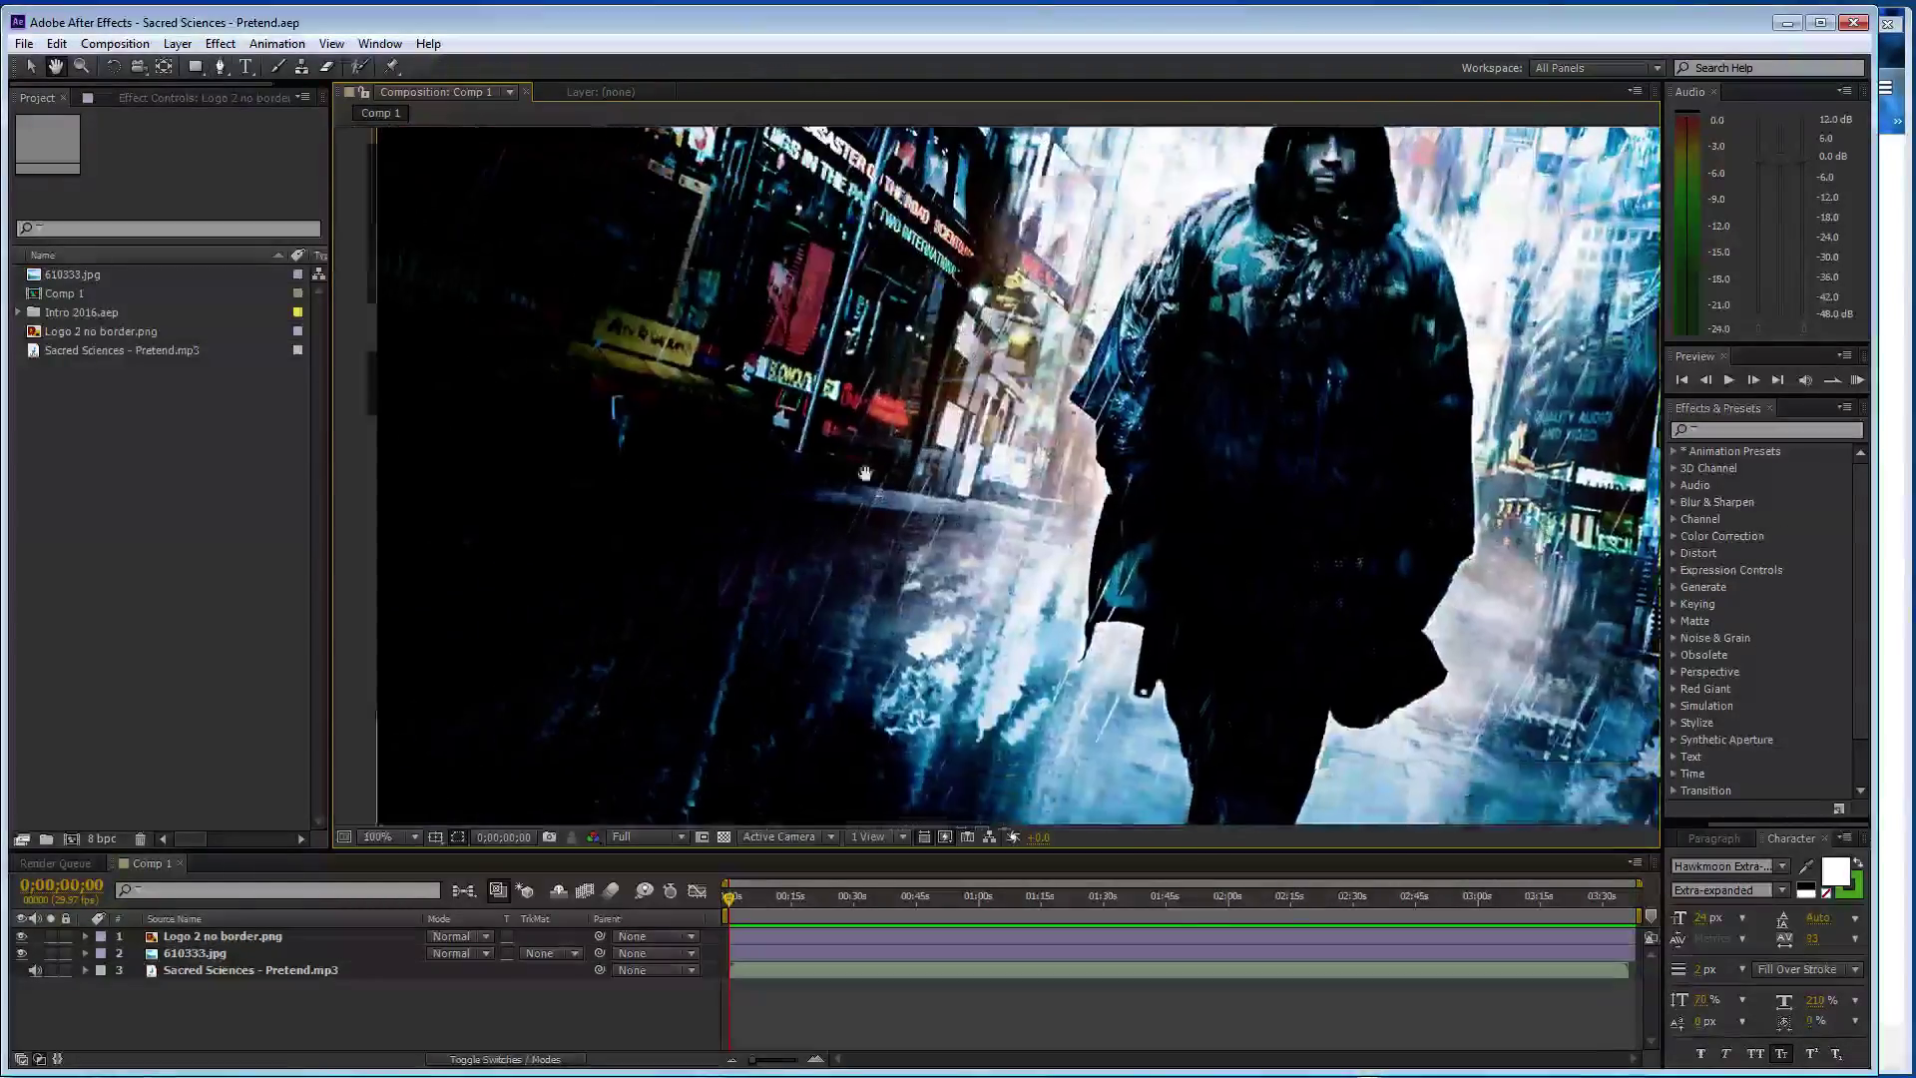
pyautogui.moveTo(449, 424)
pyautogui.mouseDown()
pyautogui.moveTo(918, 524)
pyautogui.moveTo(872, 611)
pyautogui.mouseUp()
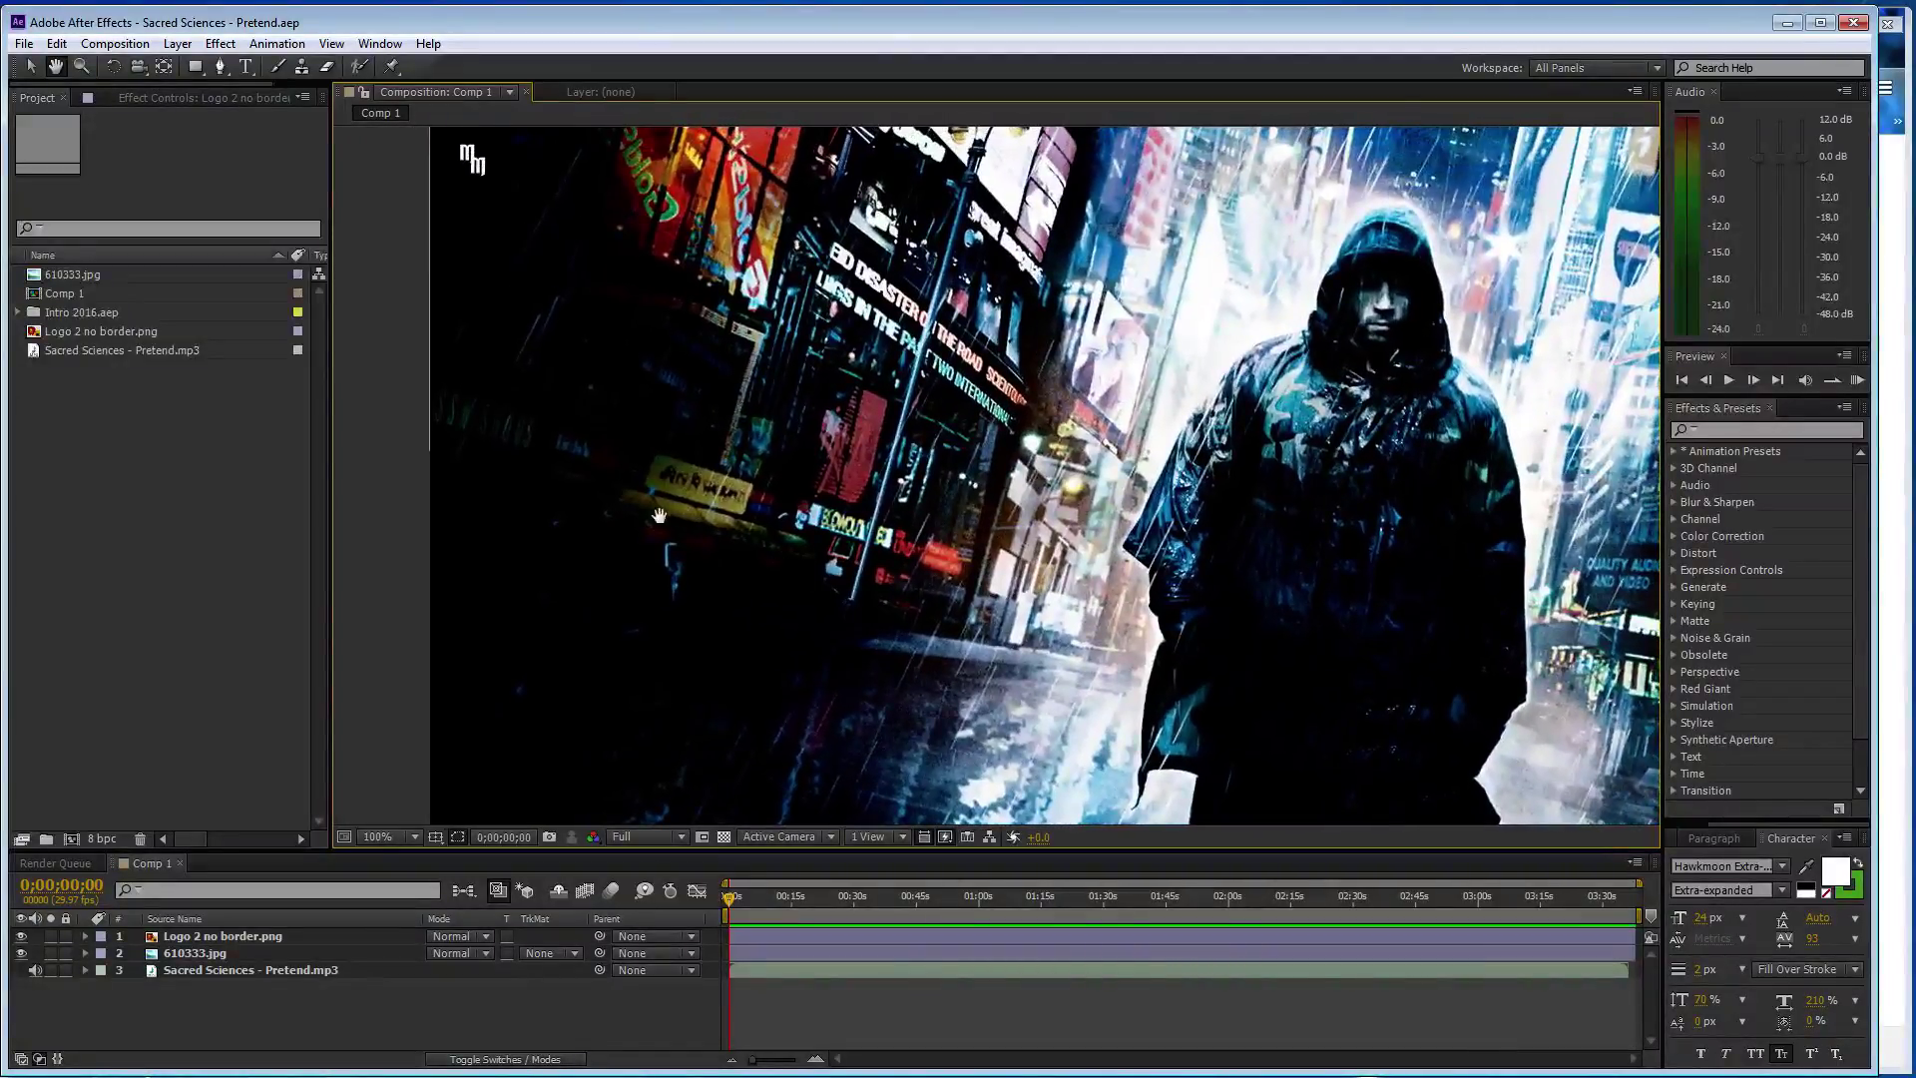
# - Delete the stray shape layer accidentally created with the Pen tool
pyautogui.press('g')
pyautogui.click(432, 381)
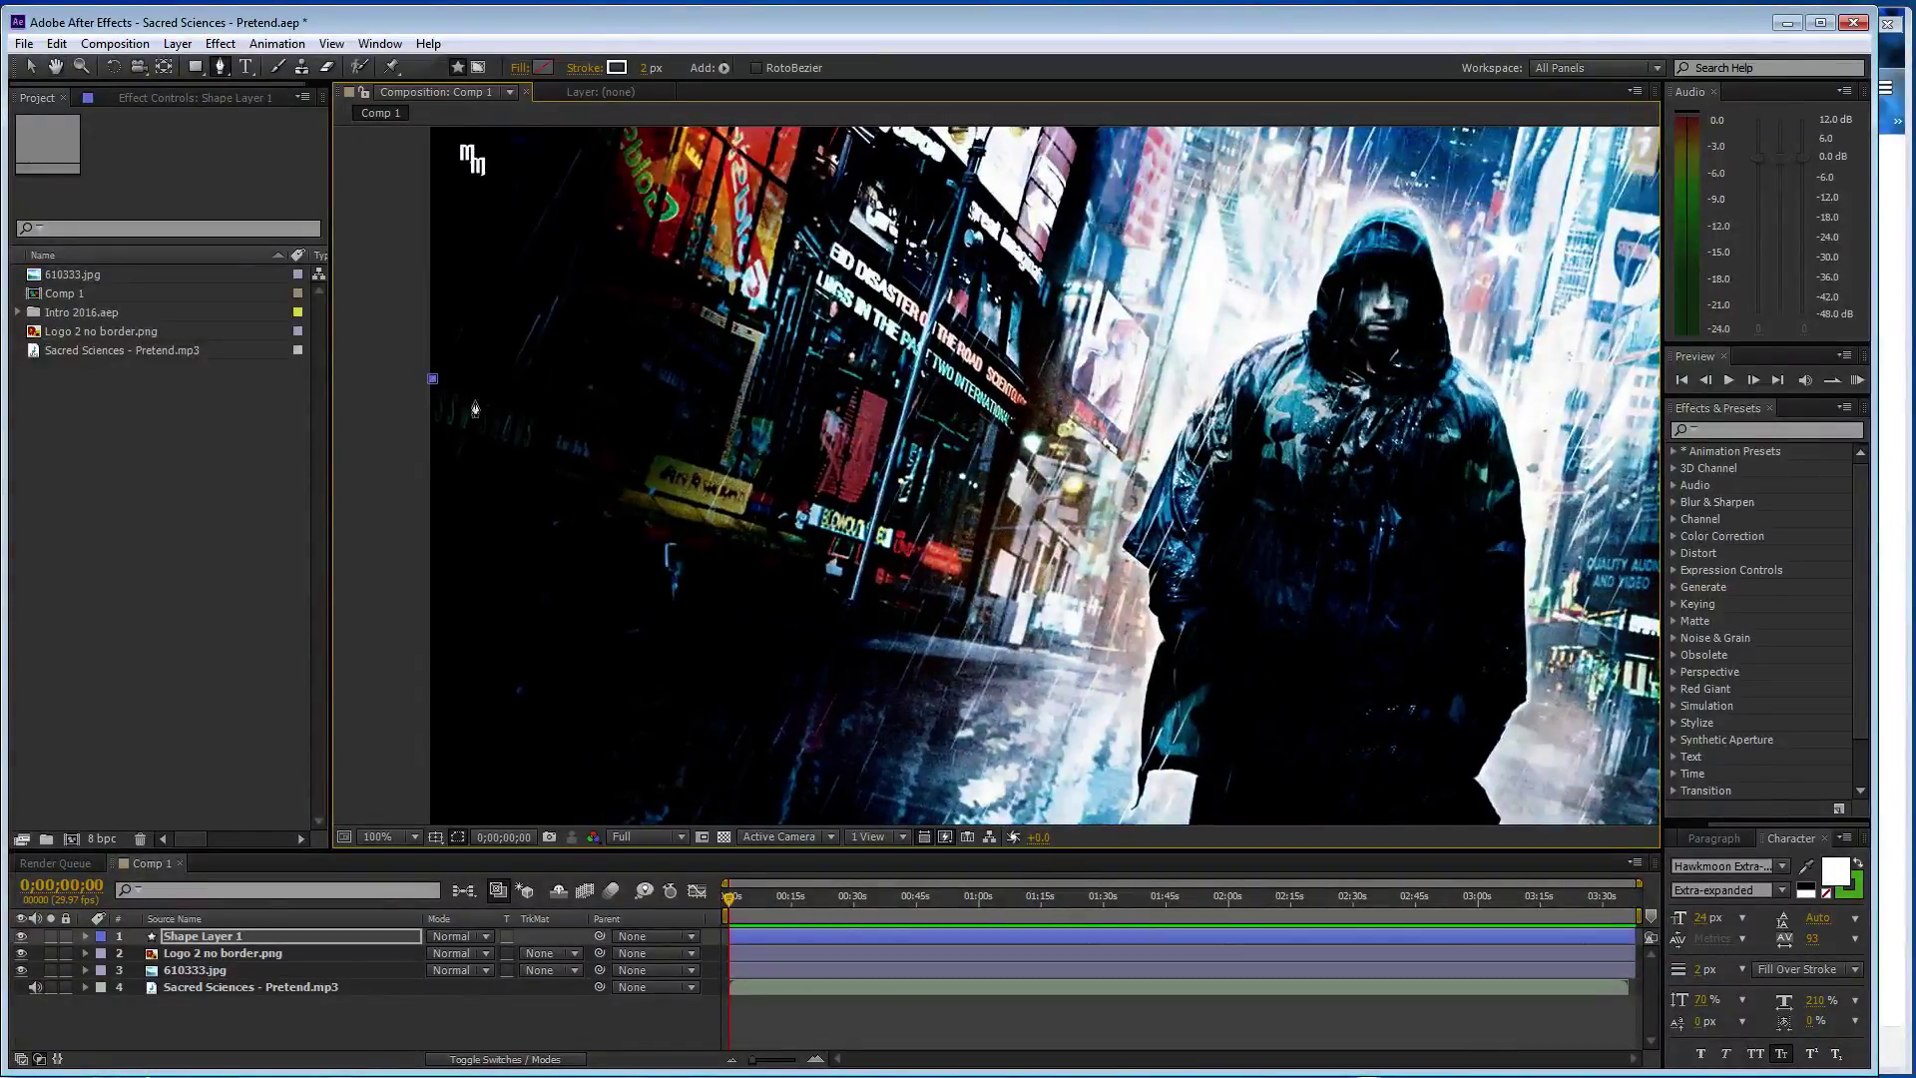
pyautogui.click(236, 938)
pyautogui.press('Delete')
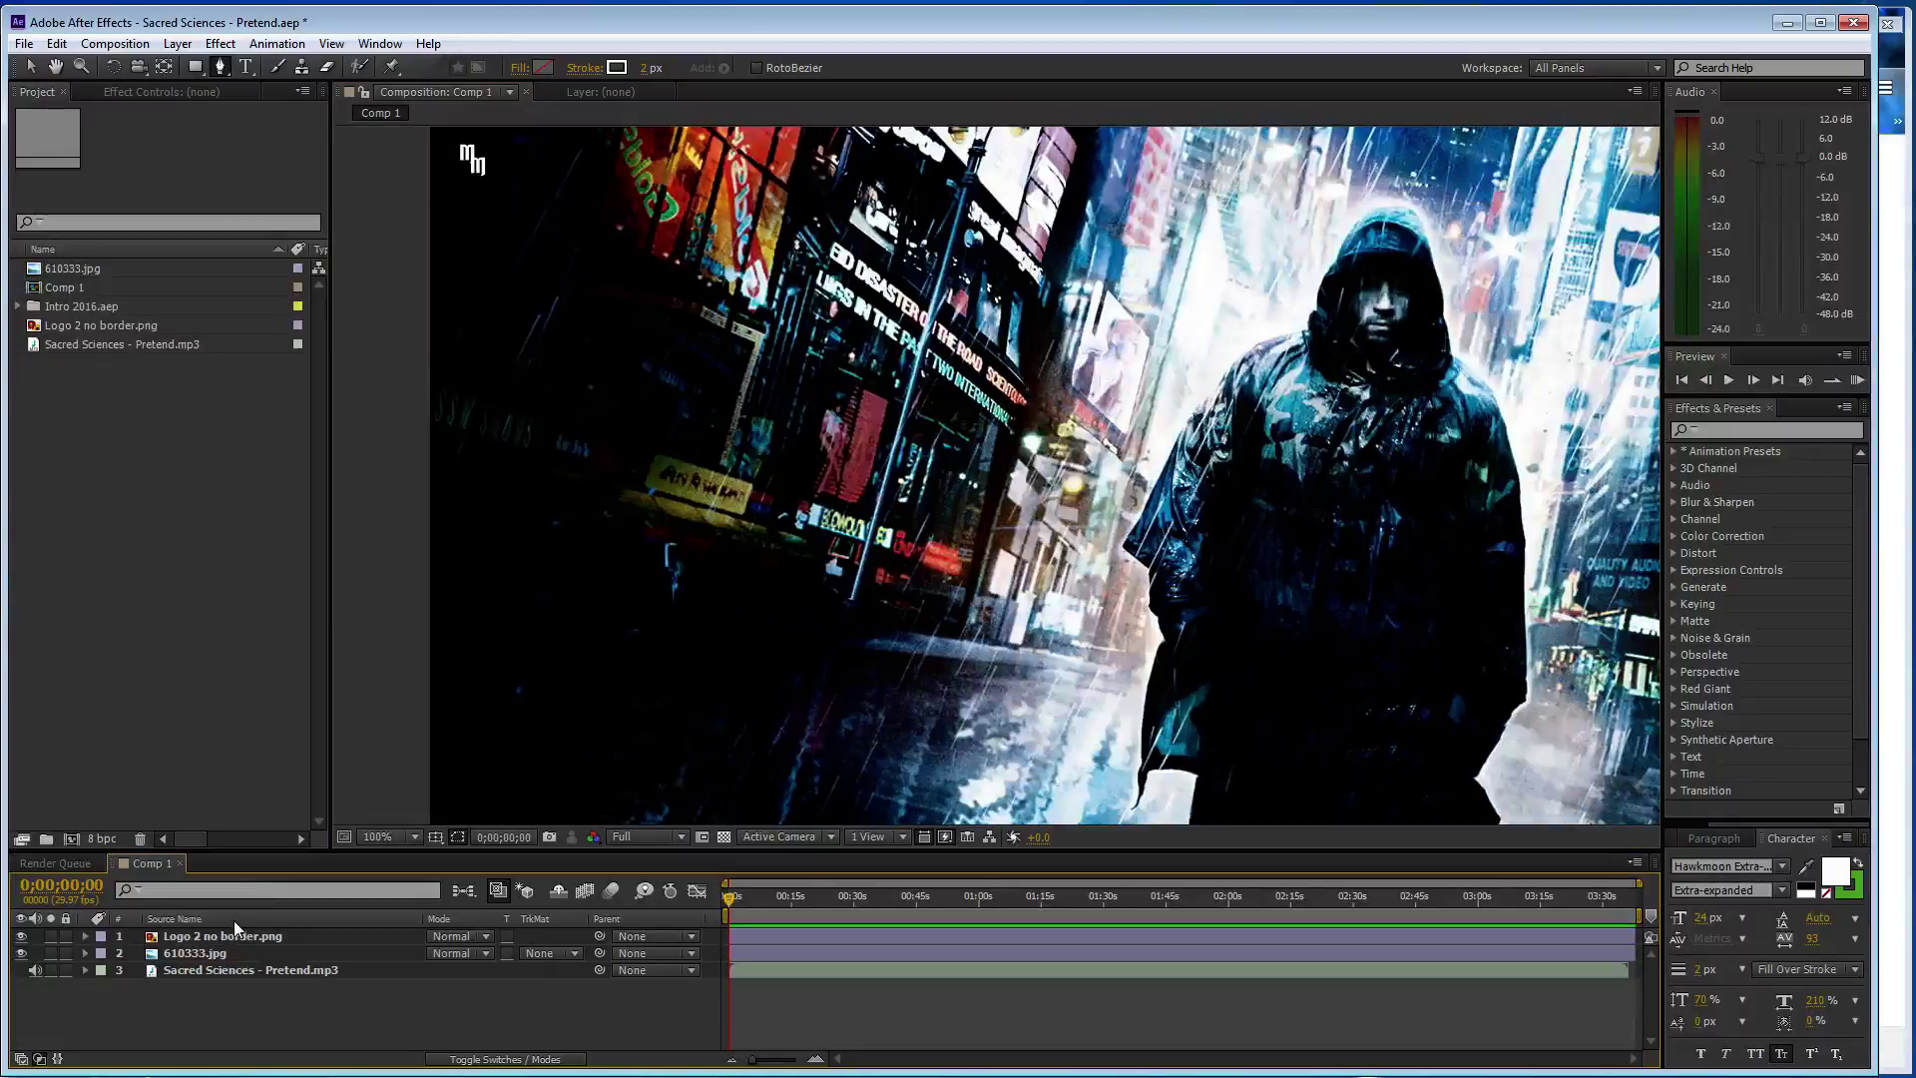
# - Create a black solid named Eq and apply Generate > Audio Spectrum to it
pyautogui.hotkey('ctrl', 'y')
pyautogui.write('Eq')
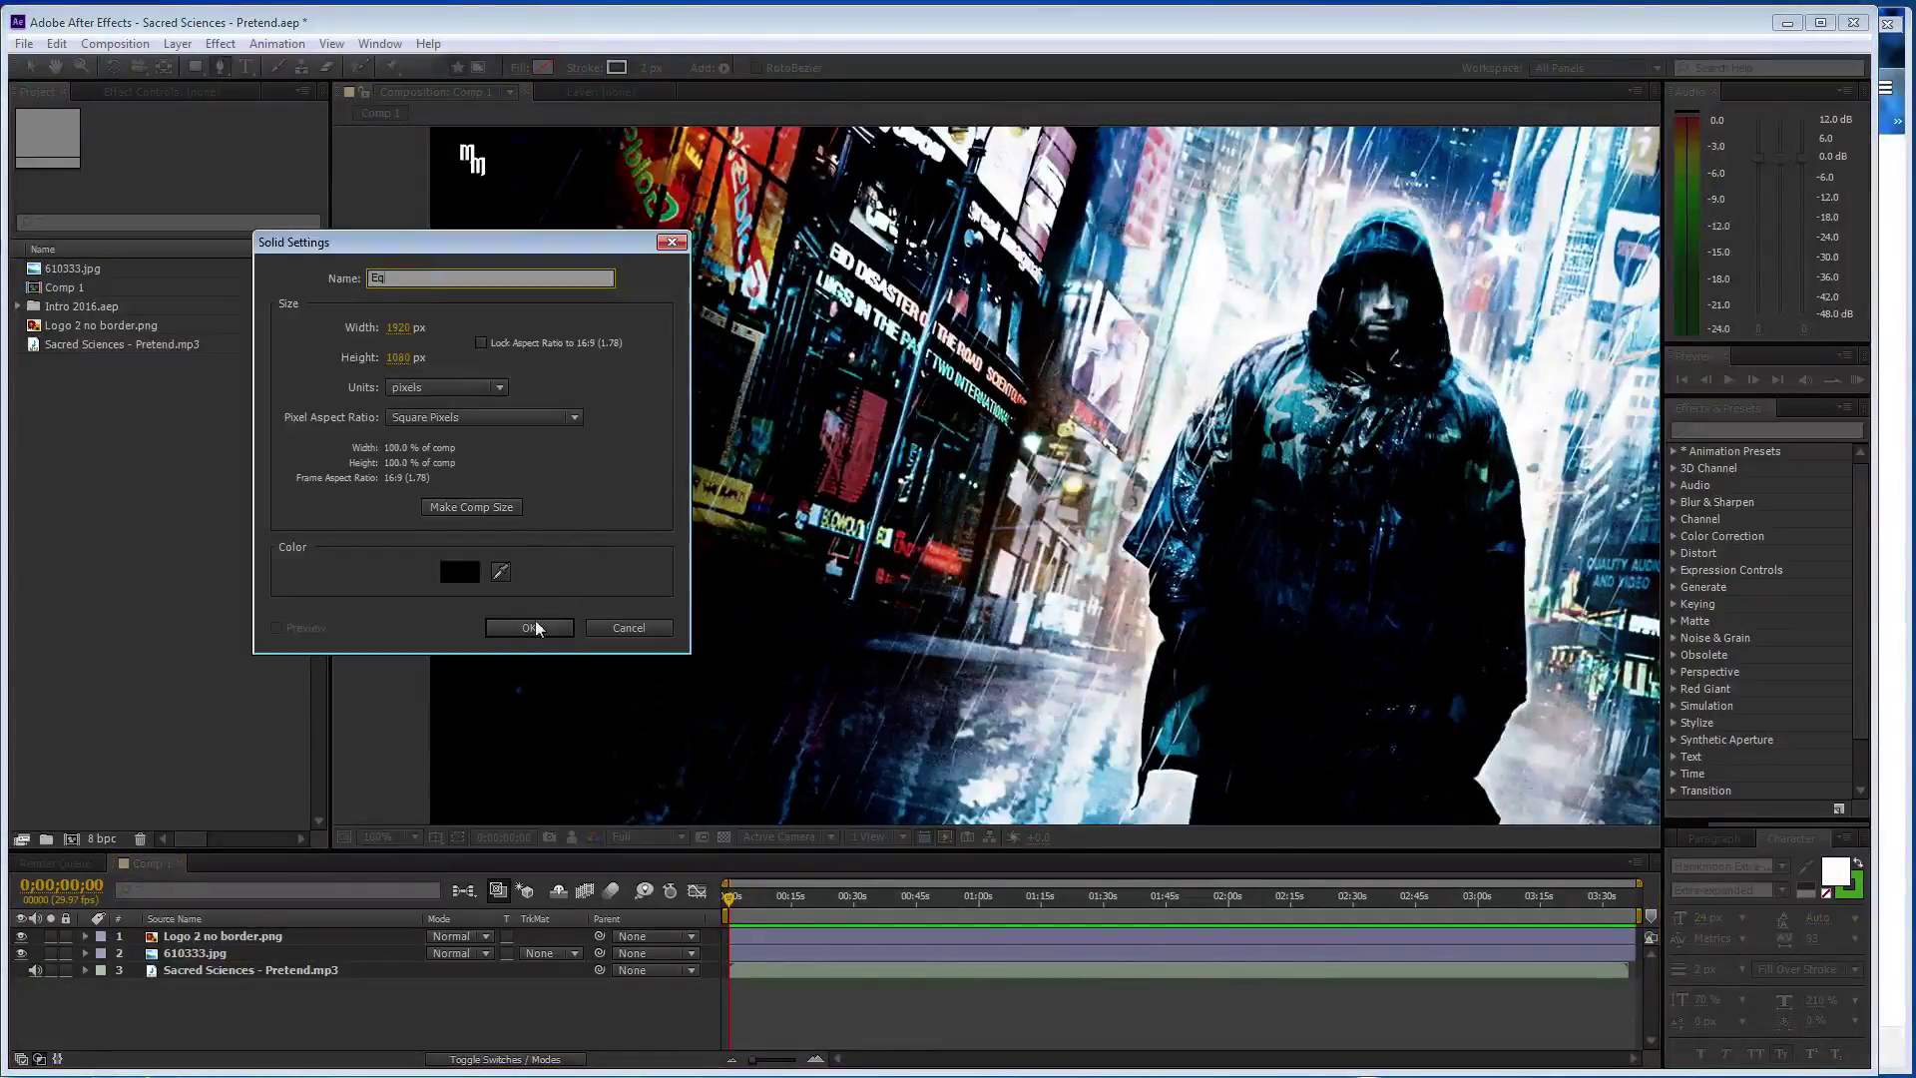
pyautogui.click(532, 628)
pyautogui.click(218, 47)
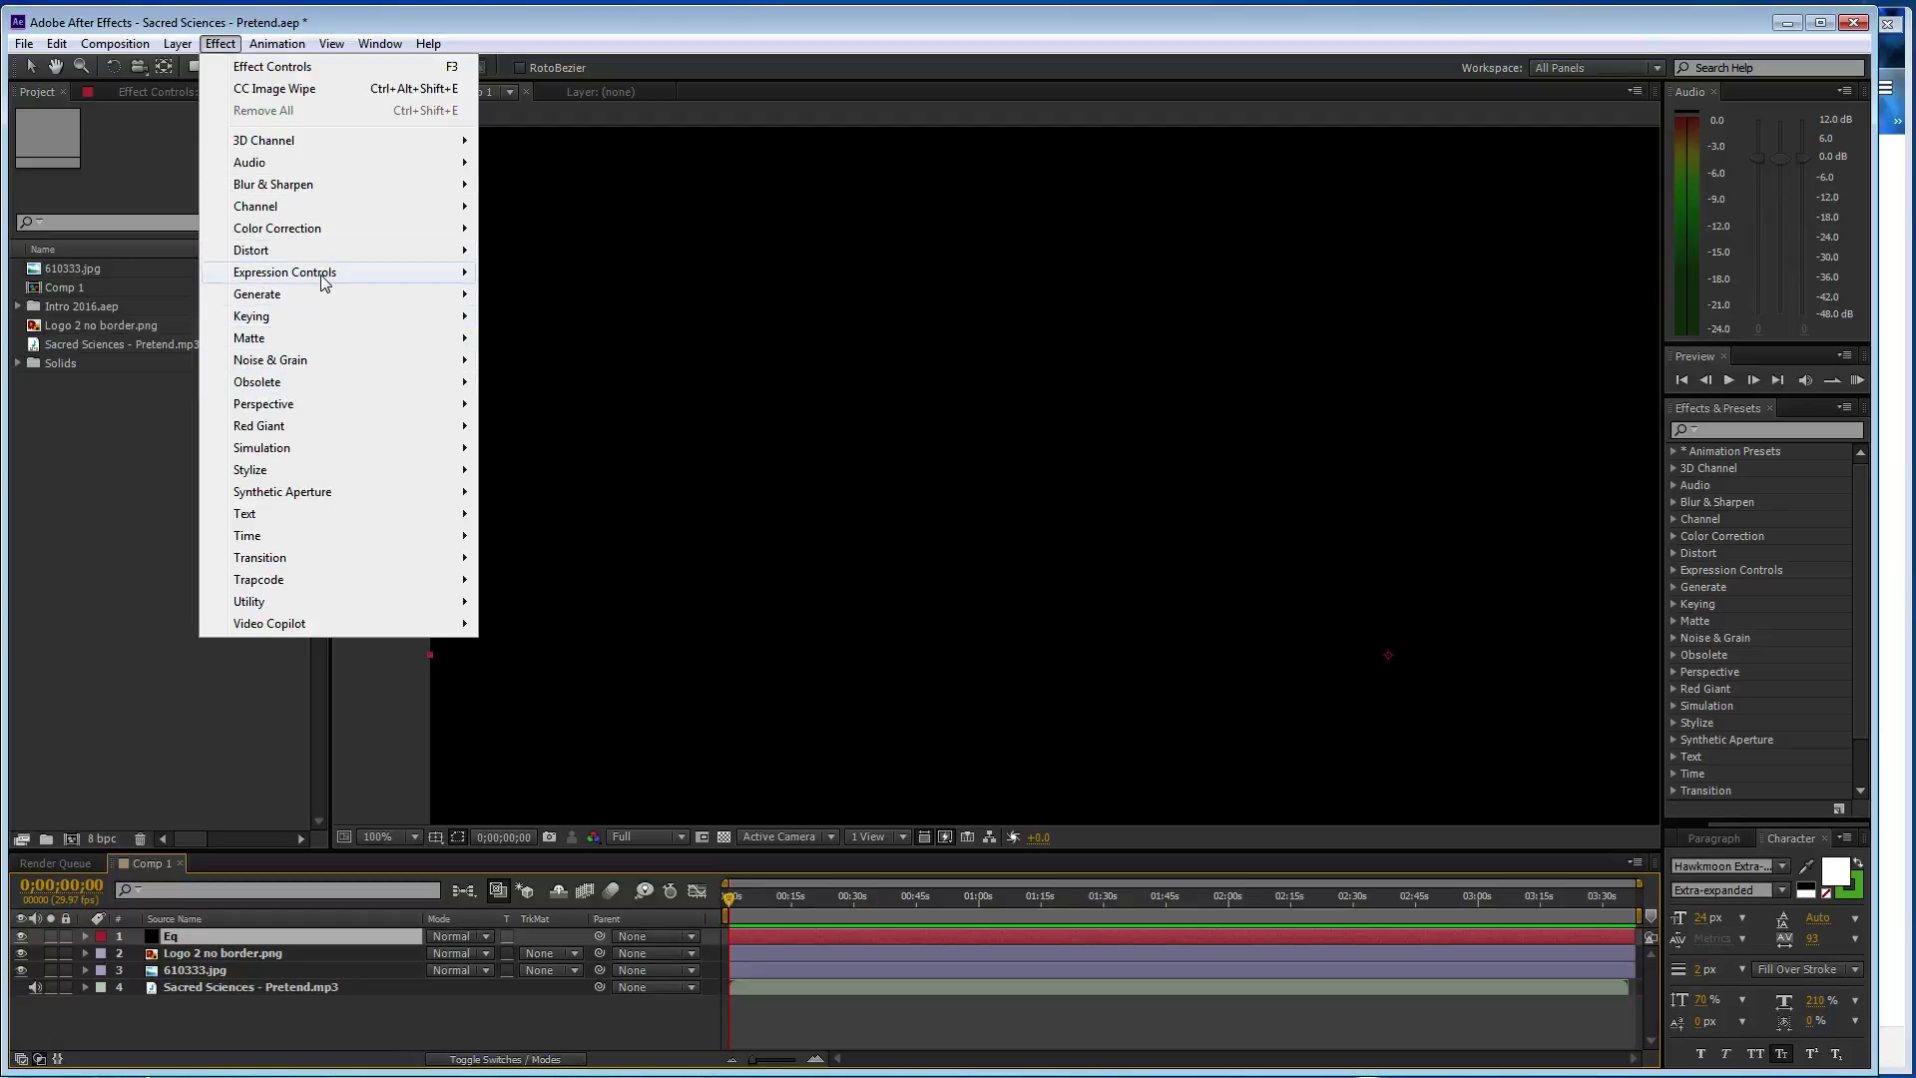
pyautogui.moveTo(432, 302)
pyautogui.click(554, 339)
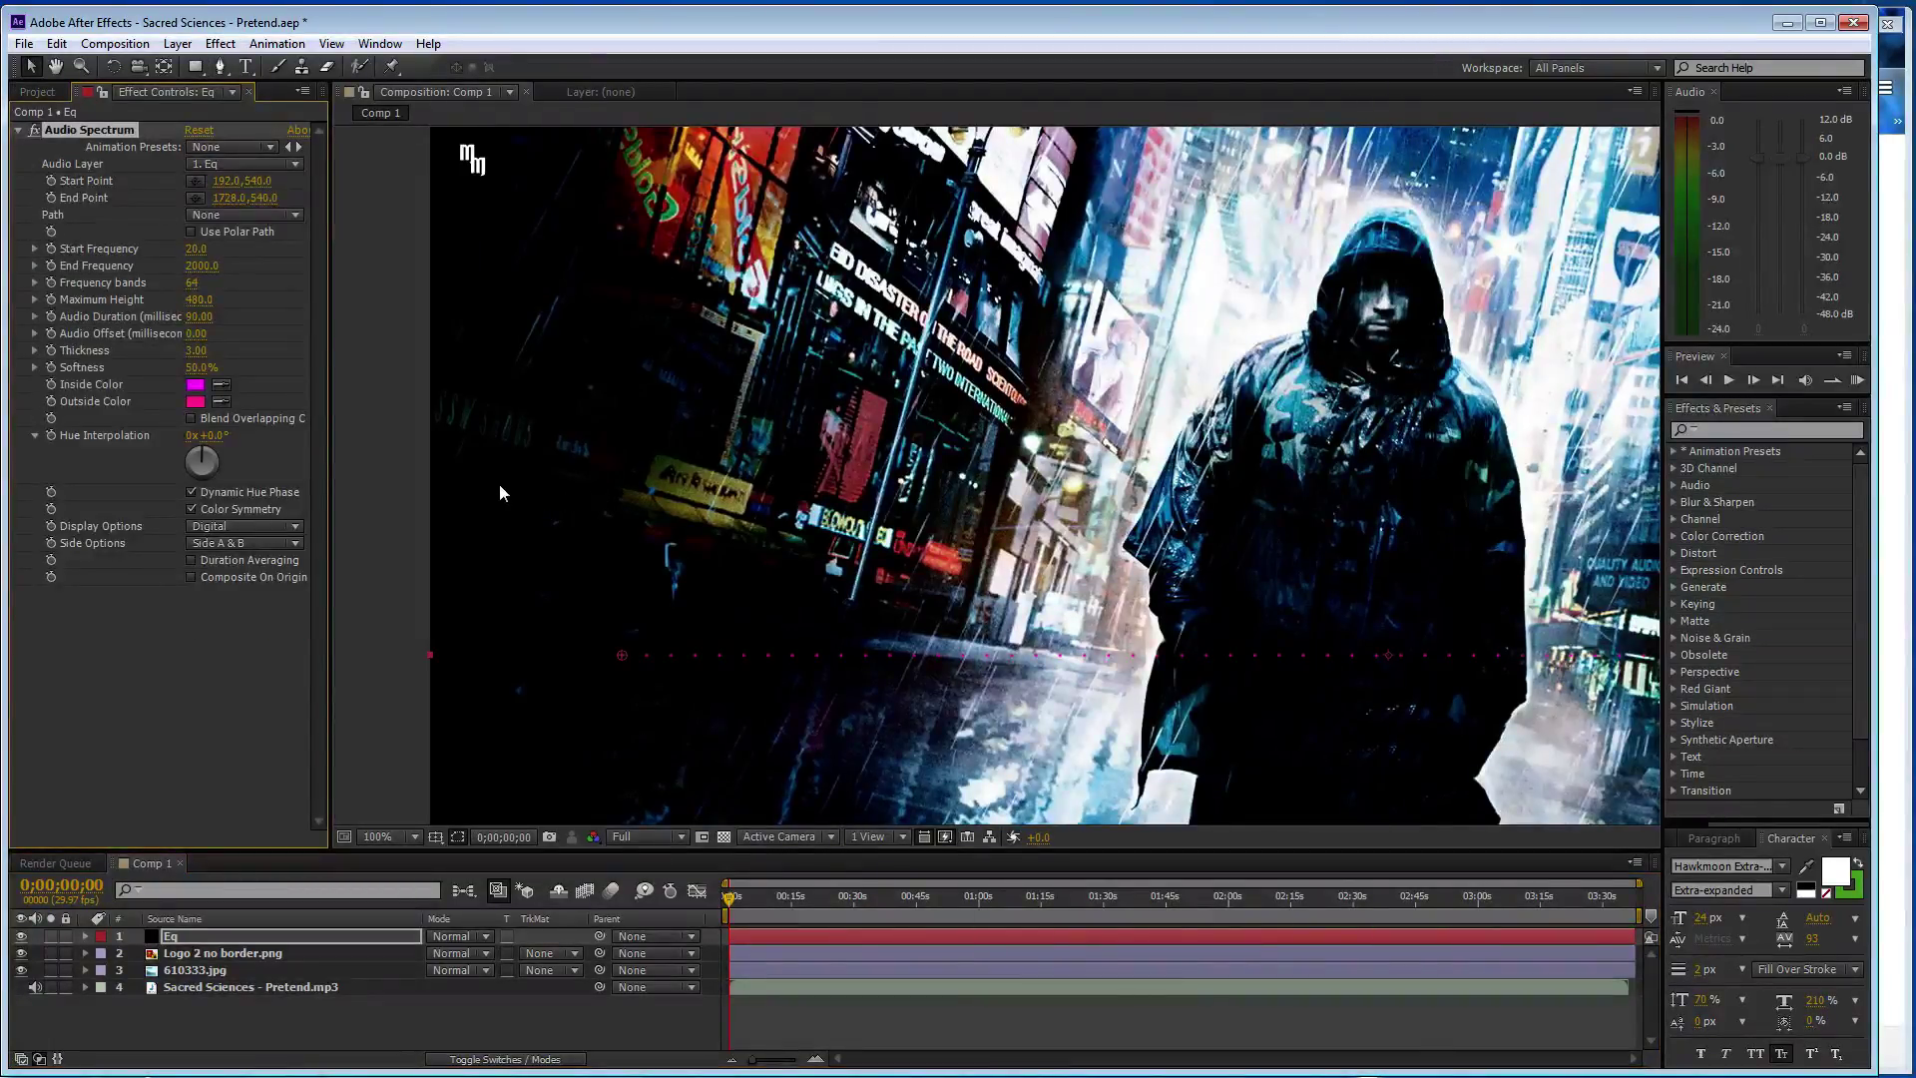
# - Draw a straight two-point mask line on the Eq layer with the Pen tool
pyautogui.press('g')
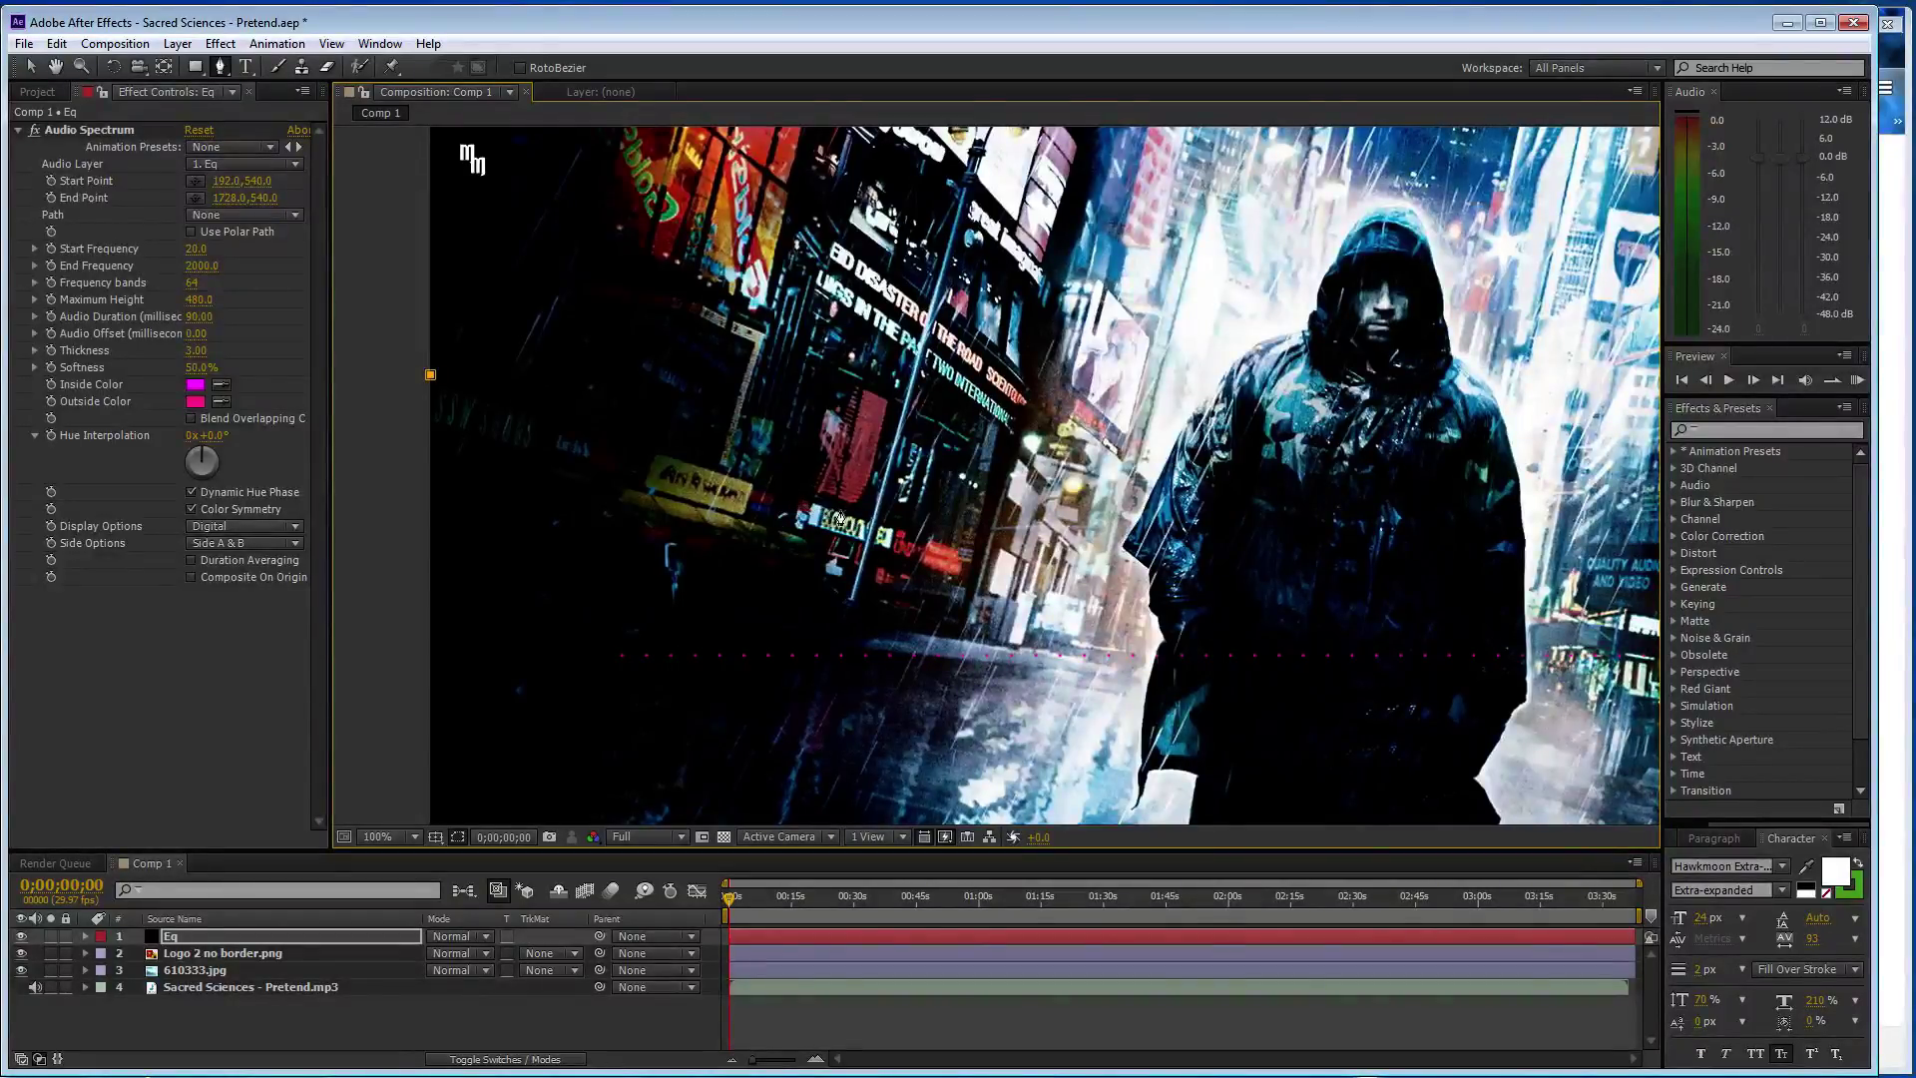
pyautogui.click(870, 521)
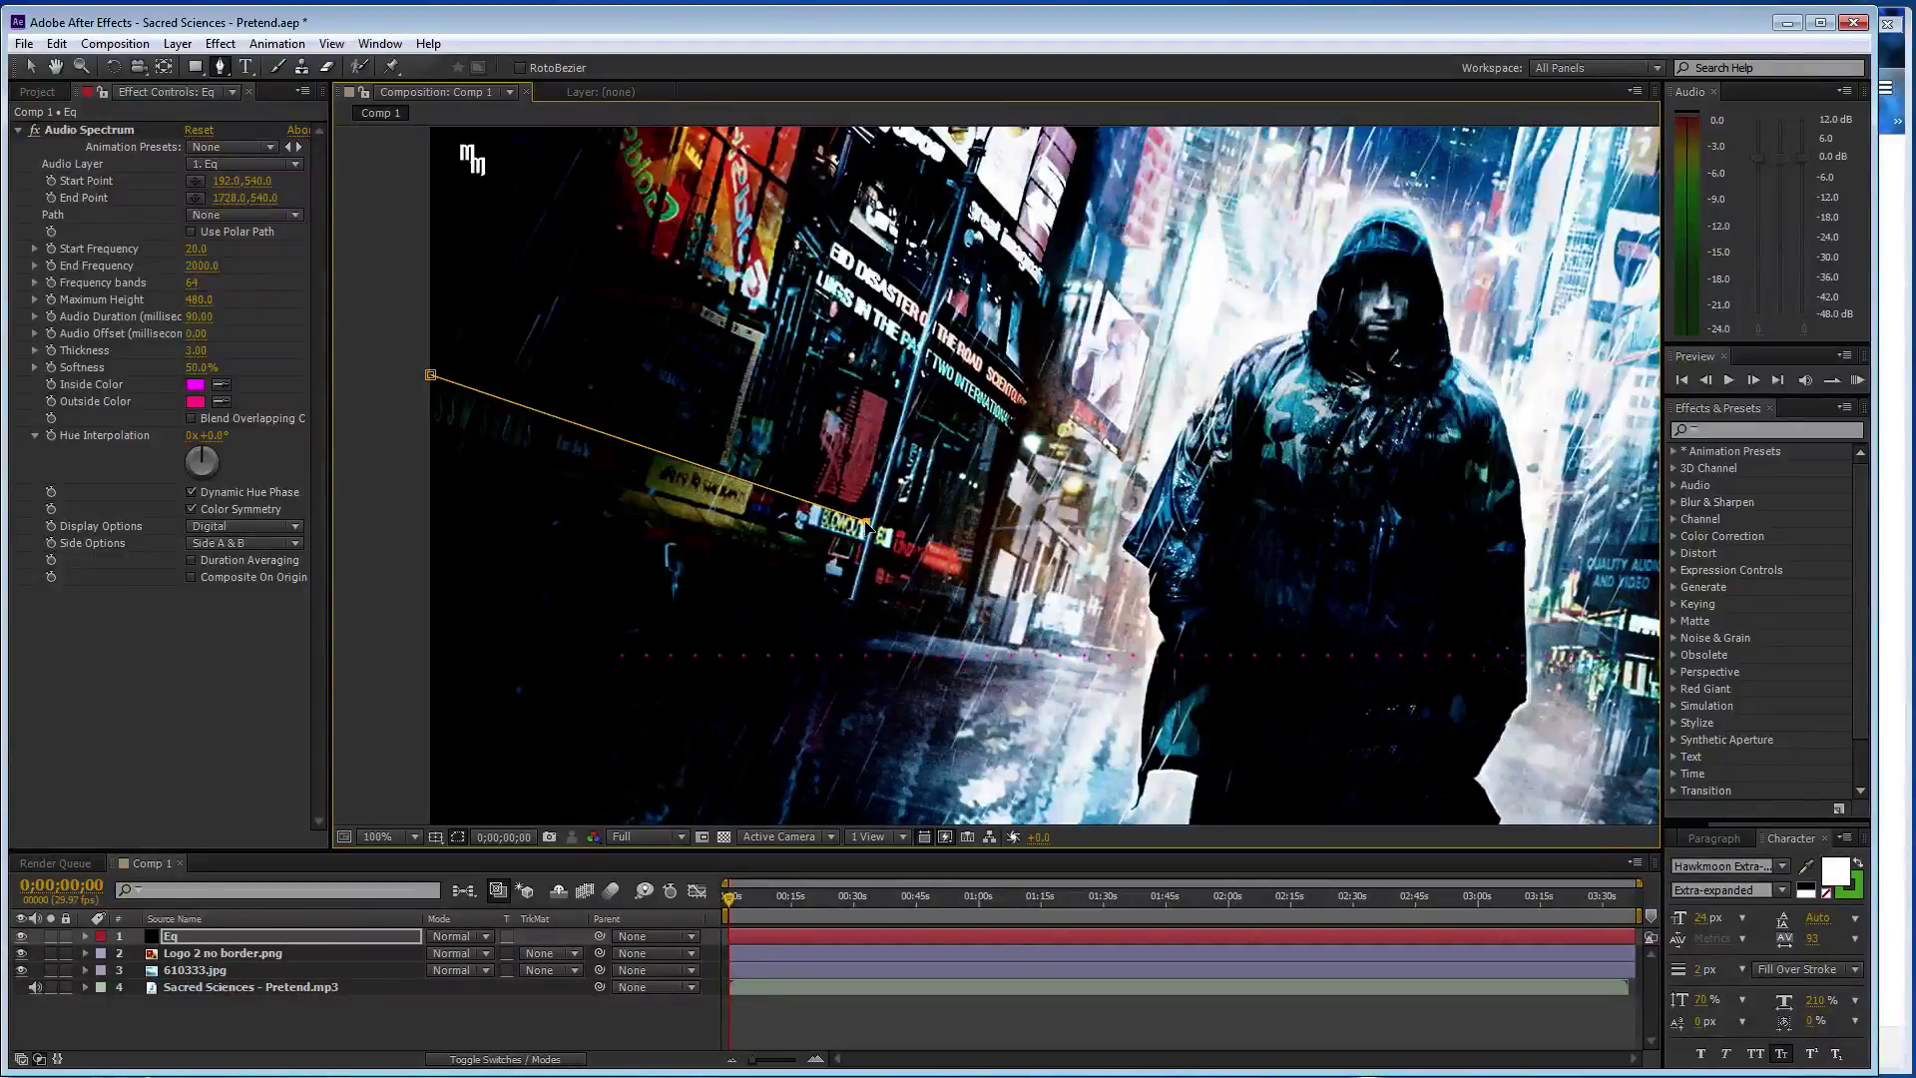
pyautogui.press('v')
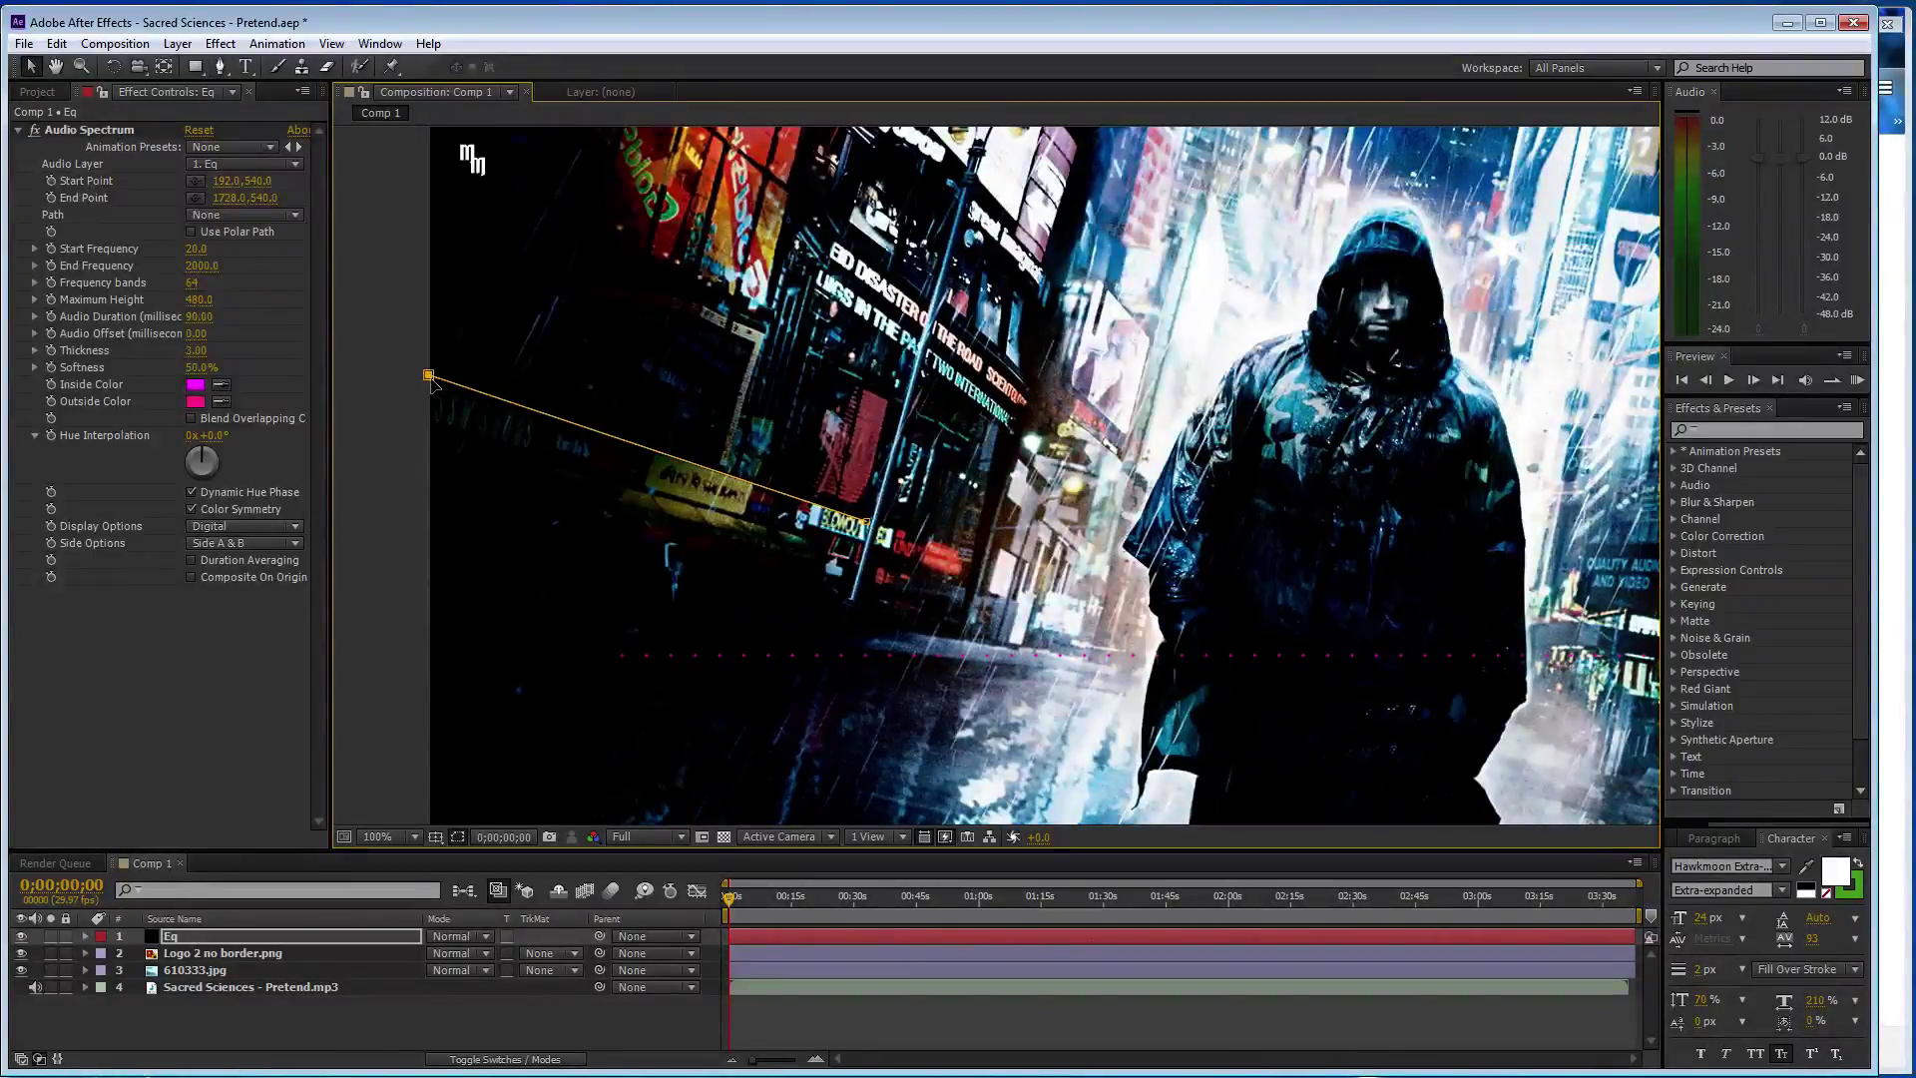
# - Set Audio Spectrum's Audio Layer to 4. Sacred Sciences and scrub later into the song
pyautogui.click(245, 163)
pyautogui.click(297, 283)
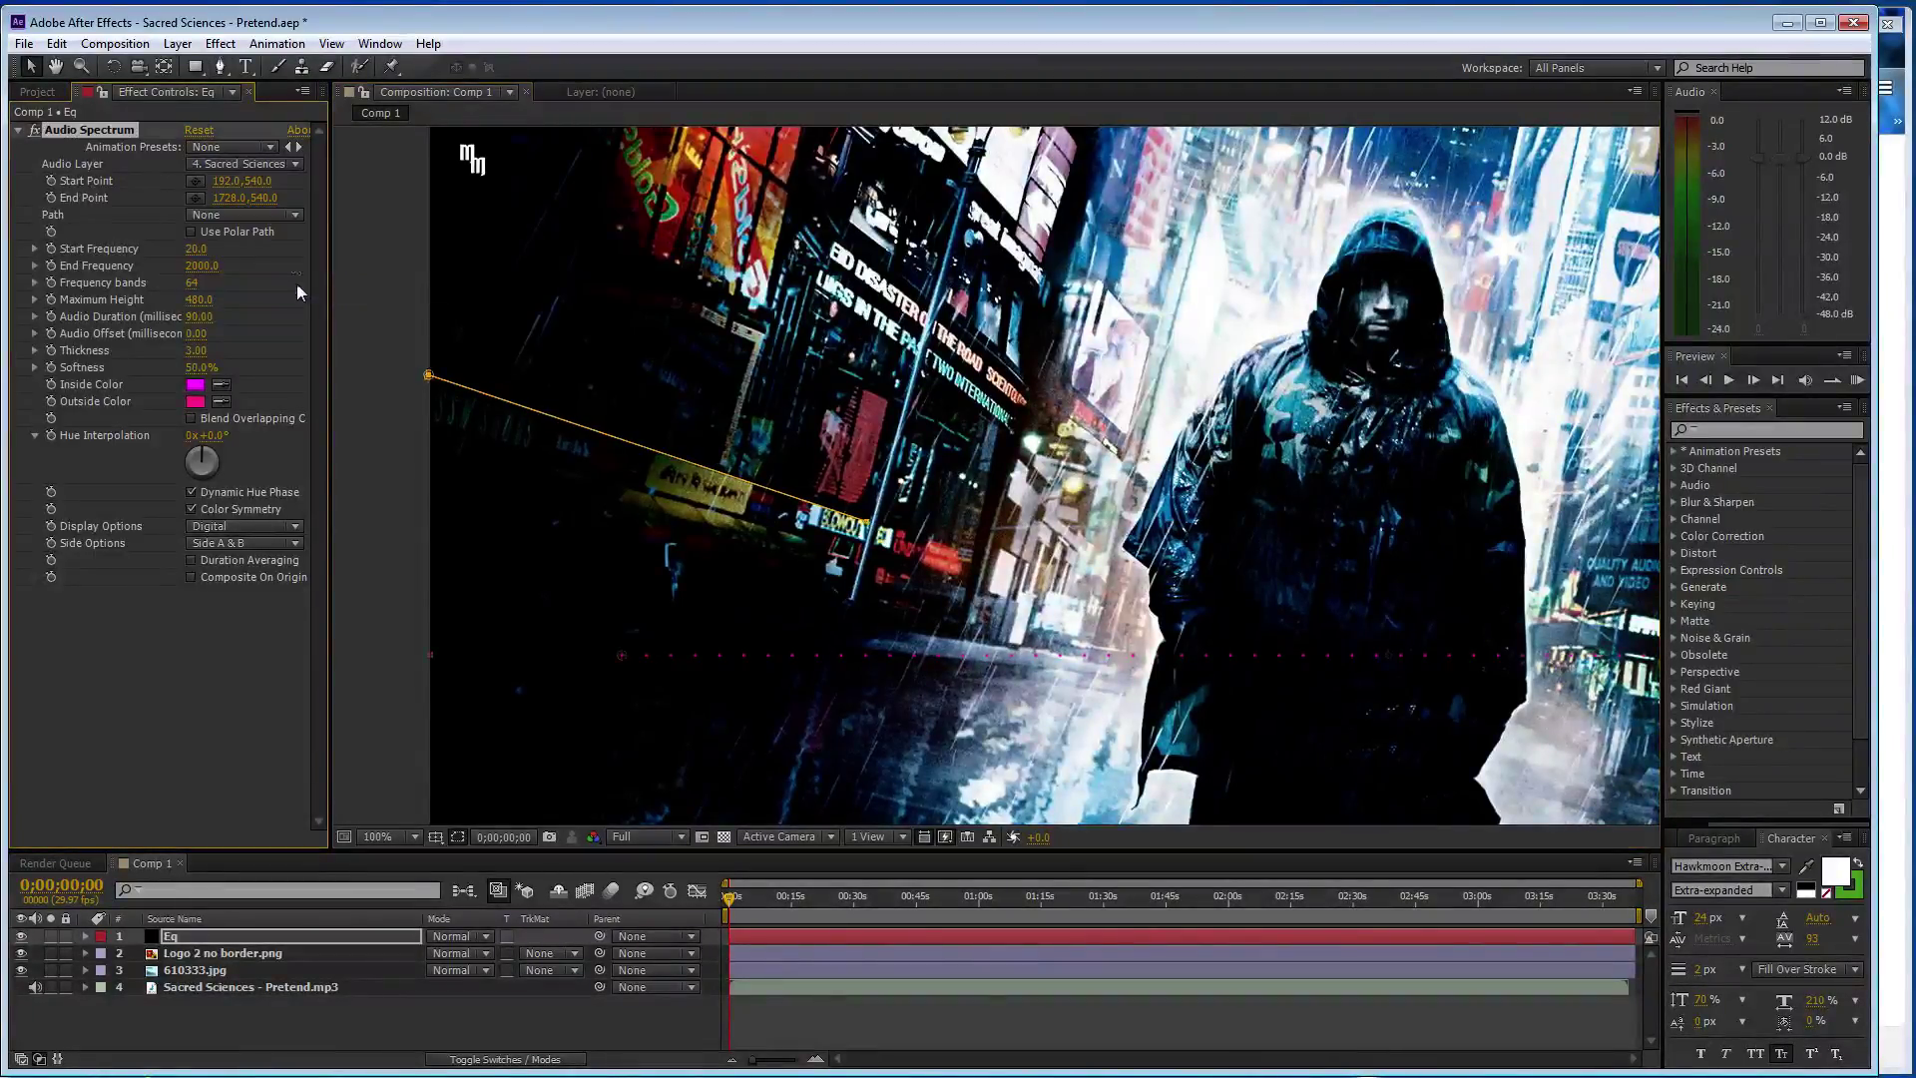
pyautogui.moveTo(730, 898)
pyautogui.mouseDown()
pyautogui.moveTo(864, 916)
pyautogui.moveTo(930, 898)
pyautogui.mouseUp()
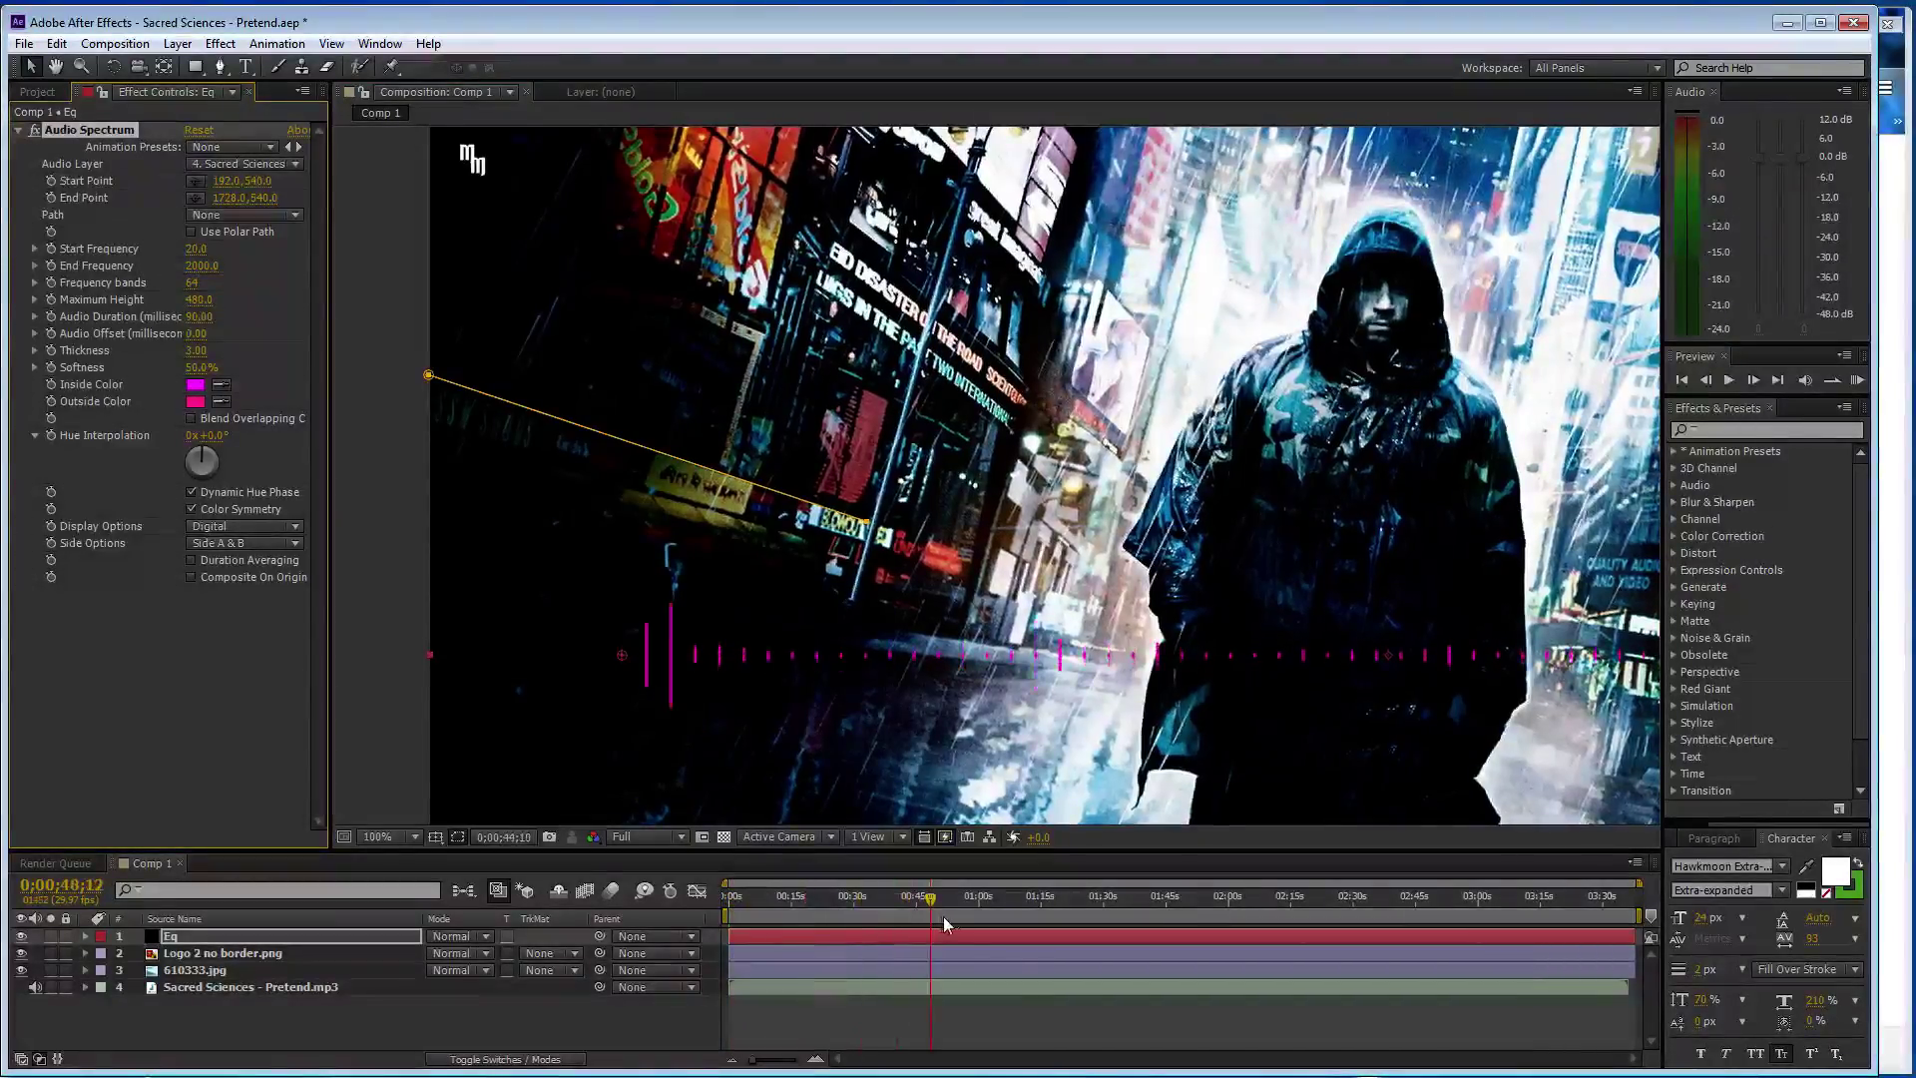
# - Set the spectrum Path to Mask 1, frequencies 50 and 650, and 2000 frequency bands
pyautogui.click(266, 216)
pyautogui.click(270, 261)
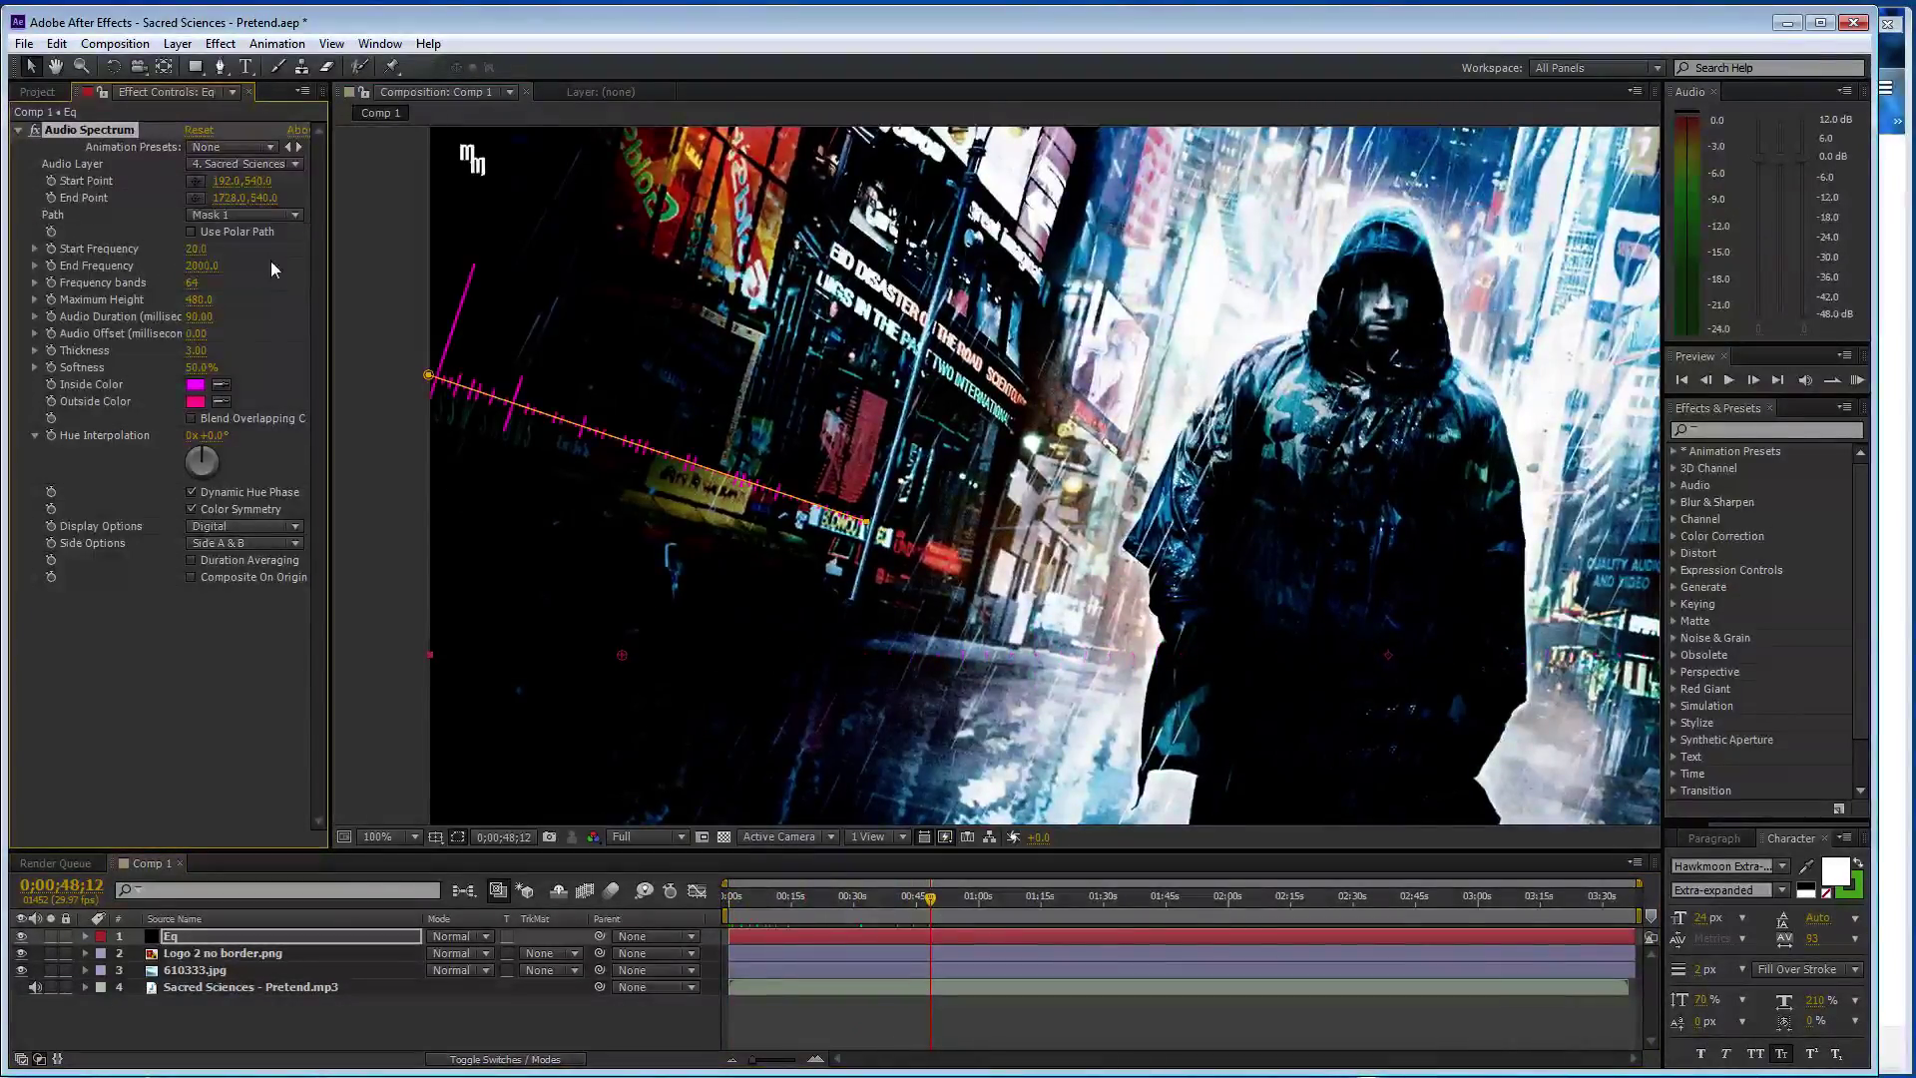
pyautogui.click(197, 250)
pyautogui.write('50')
pyautogui.press('Tab')
pyautogui.write('650')
pyautogui.click(197, 283)
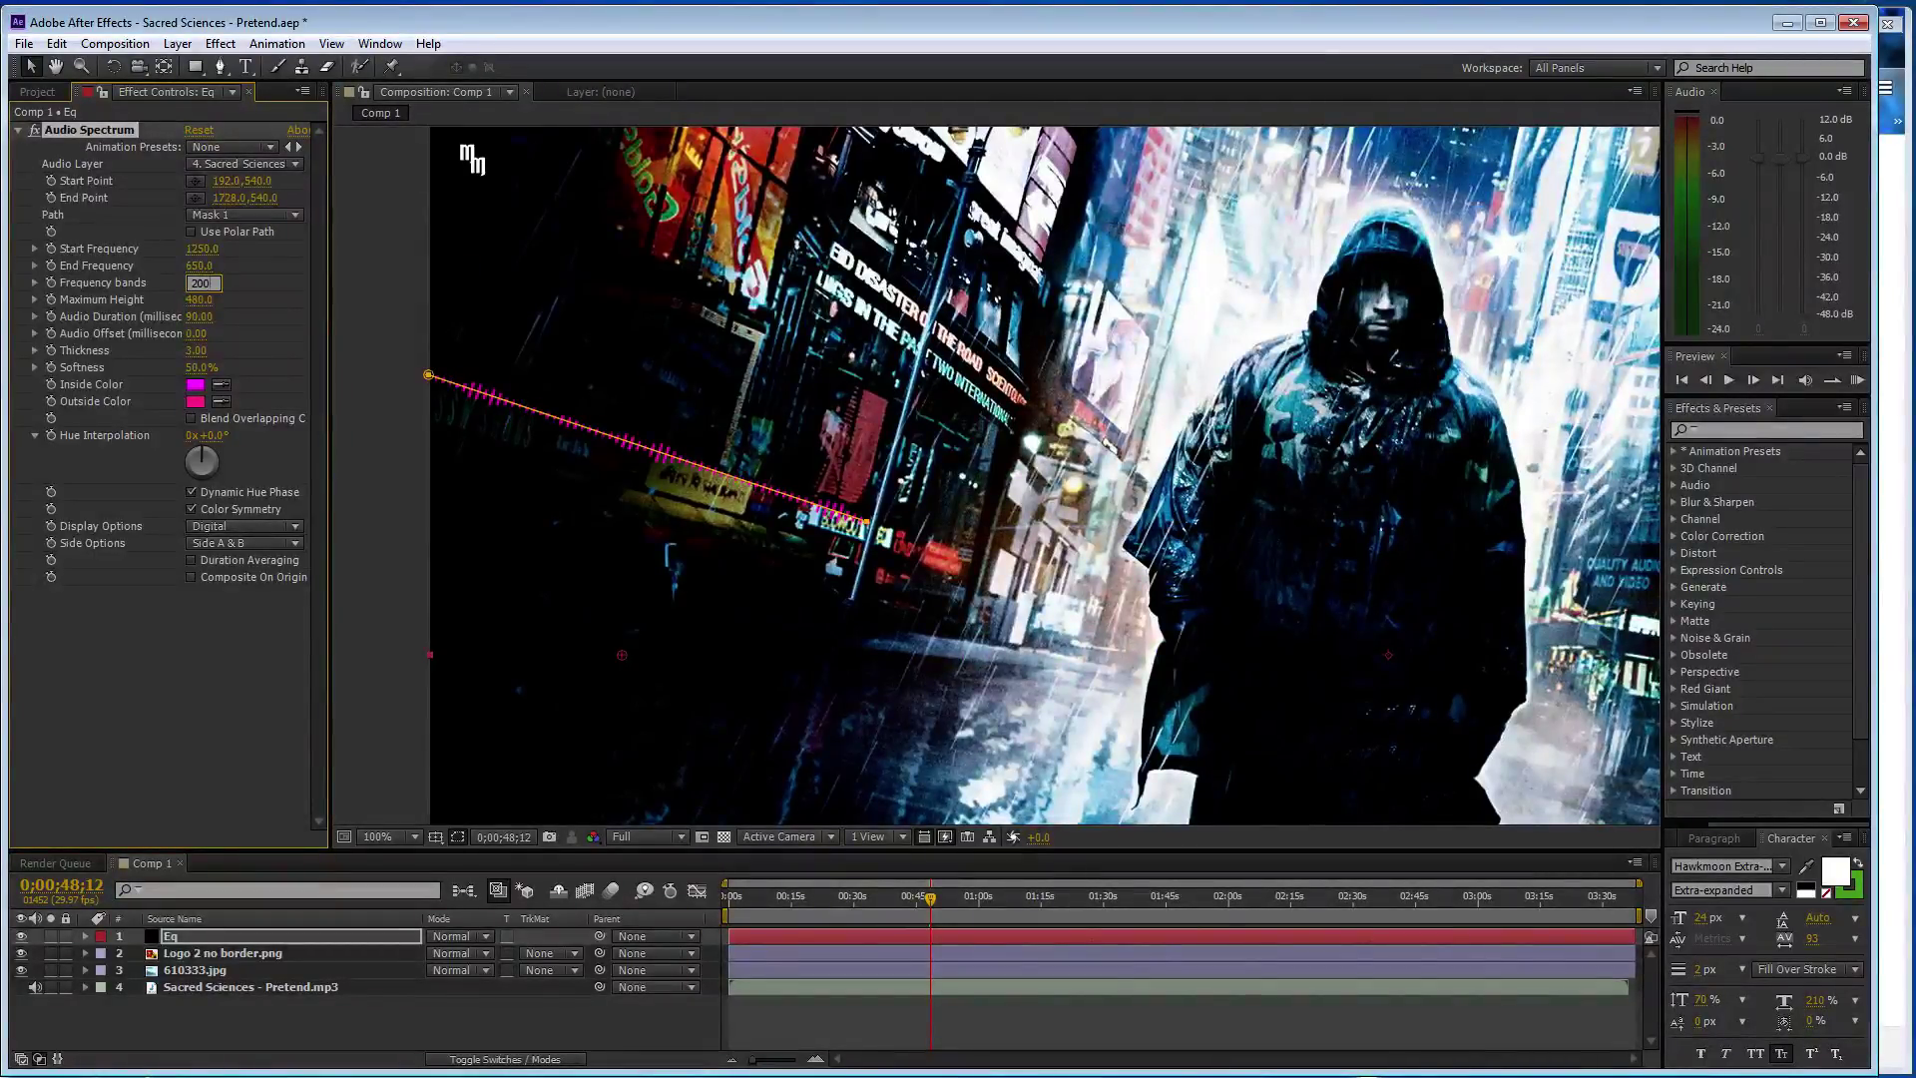
pyautogui.write('0')
pyautogui.press('Return')
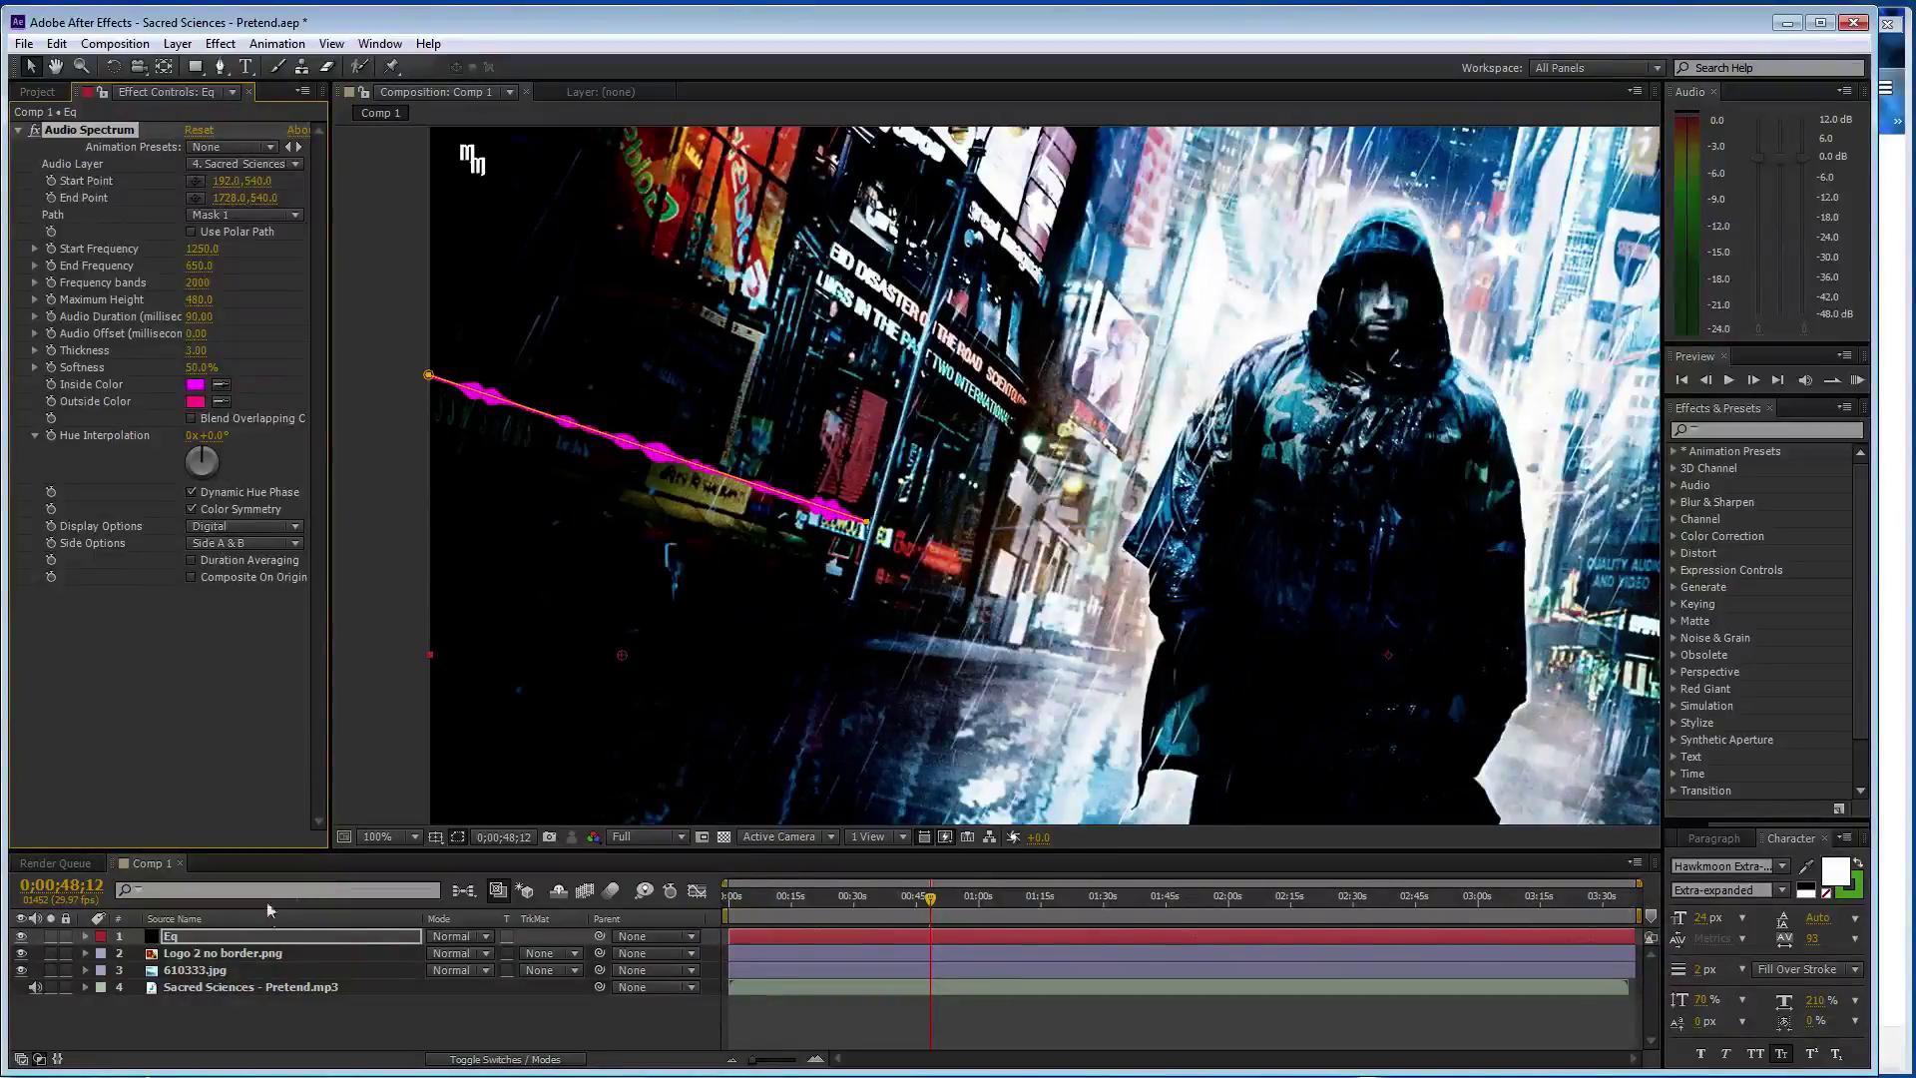
# - Draw bars on Side A only, eyedrop blue inside and outside colours, and search 'glow'
pyautogui.click(253, 549)
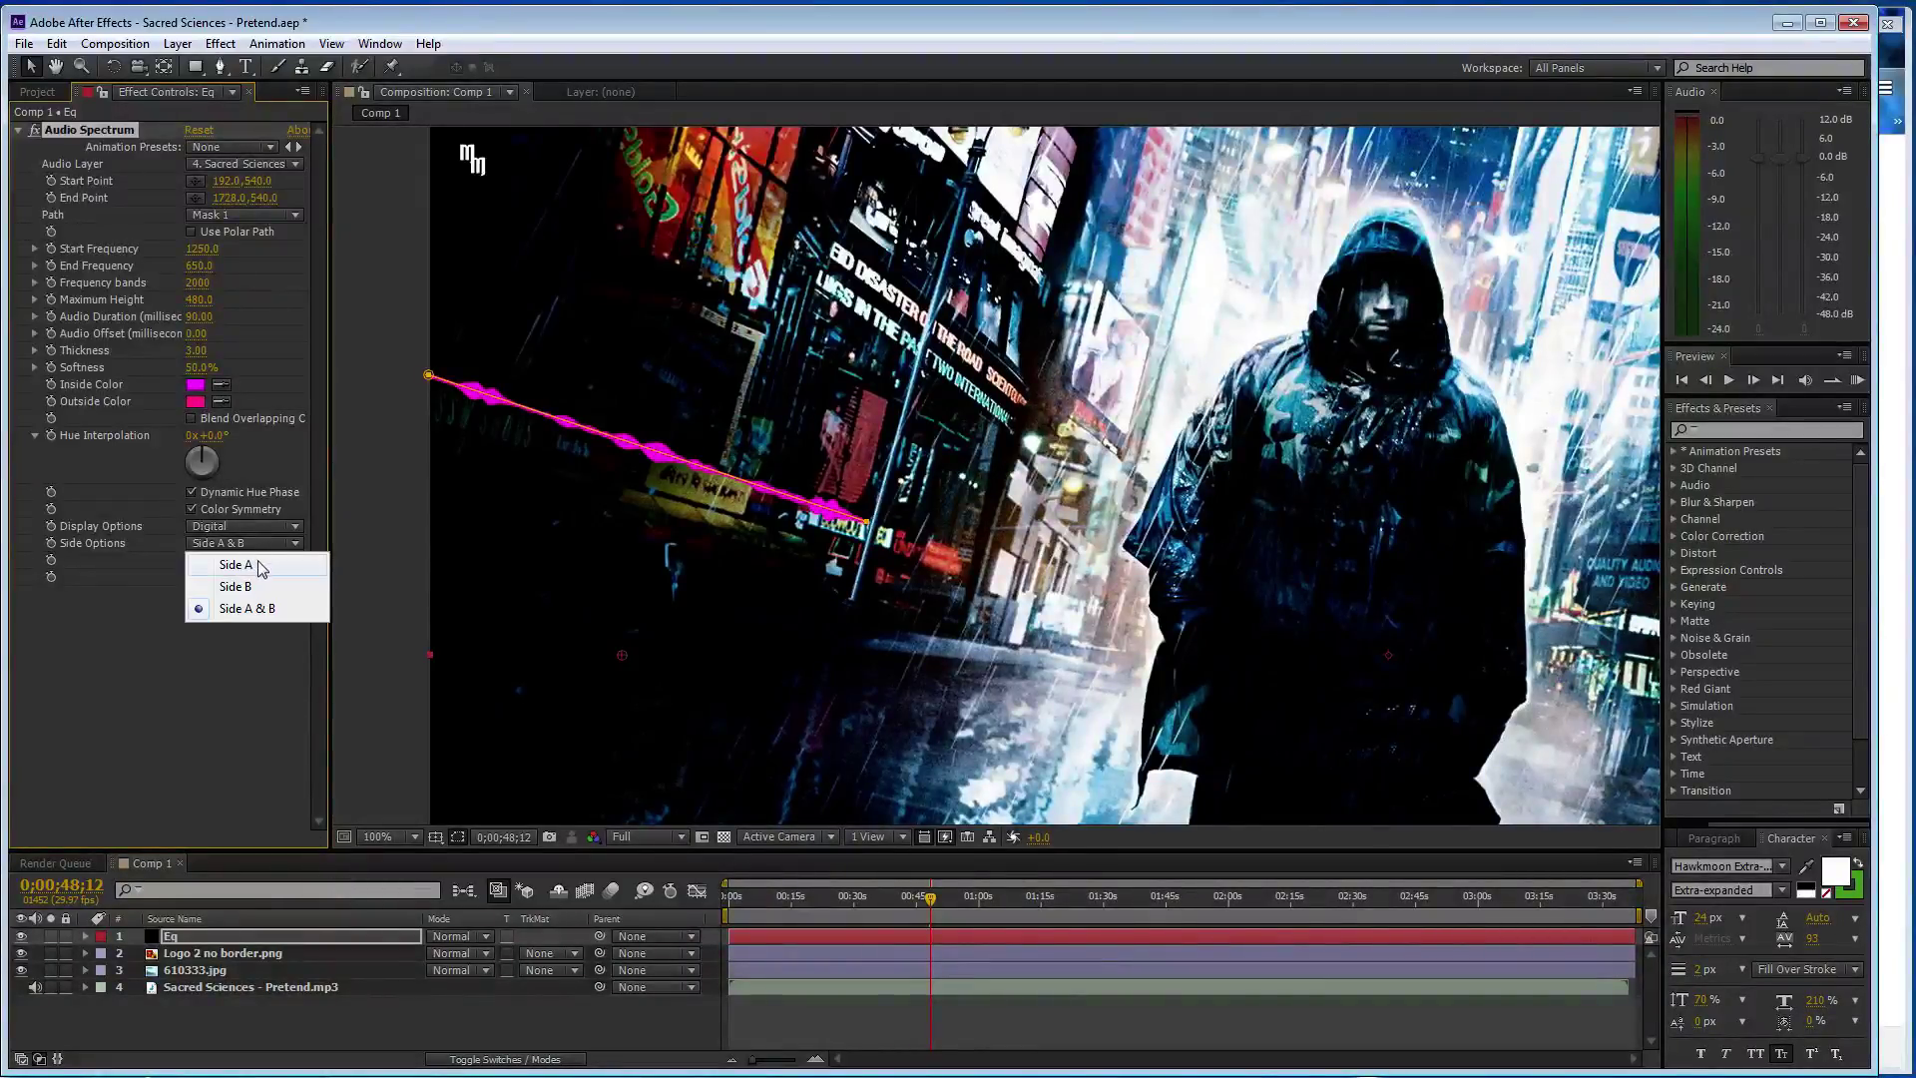
pyautogui.click(229, 560)
pyautogui.press(',')
pyautogui.press(',')
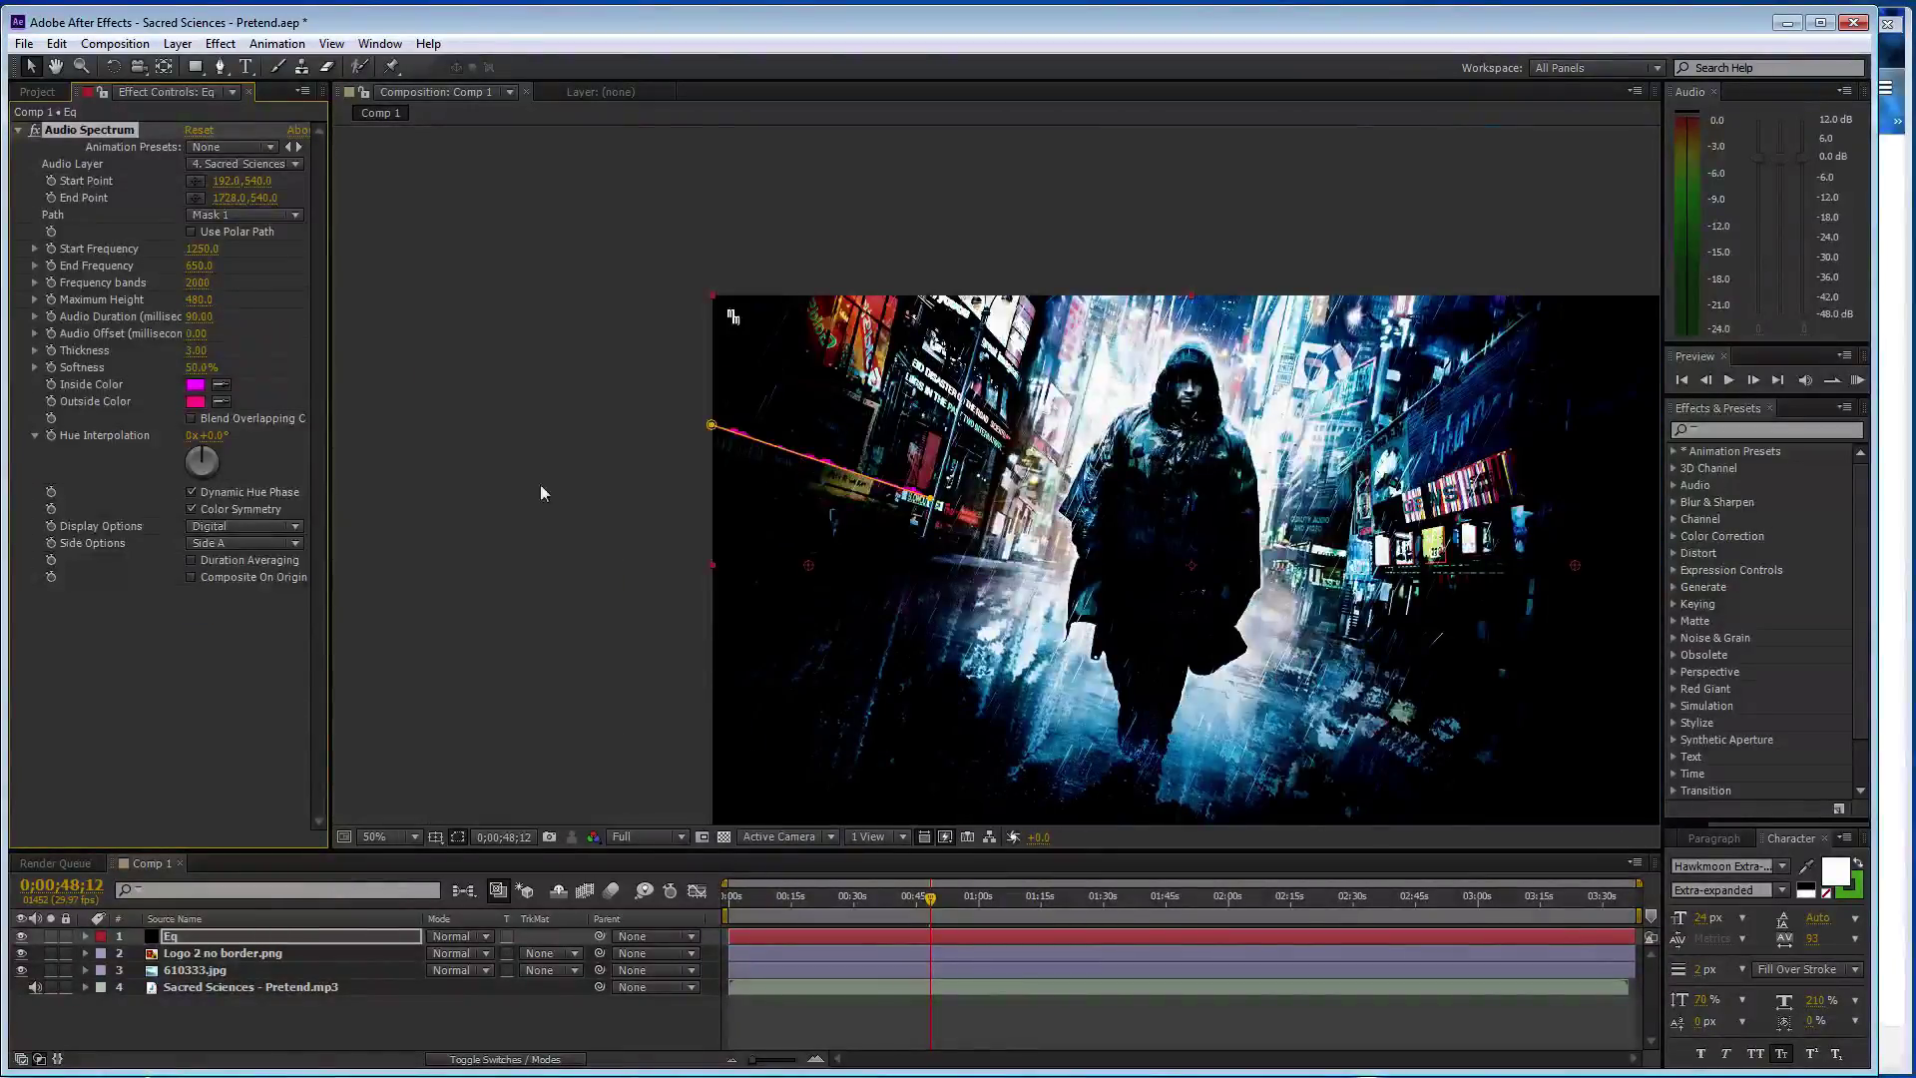
pyautogui.click(1258, 712)
pyautogui.click(222, 401)
pyautogui.click(201, 384)
pyautogui.click(1743, 430)
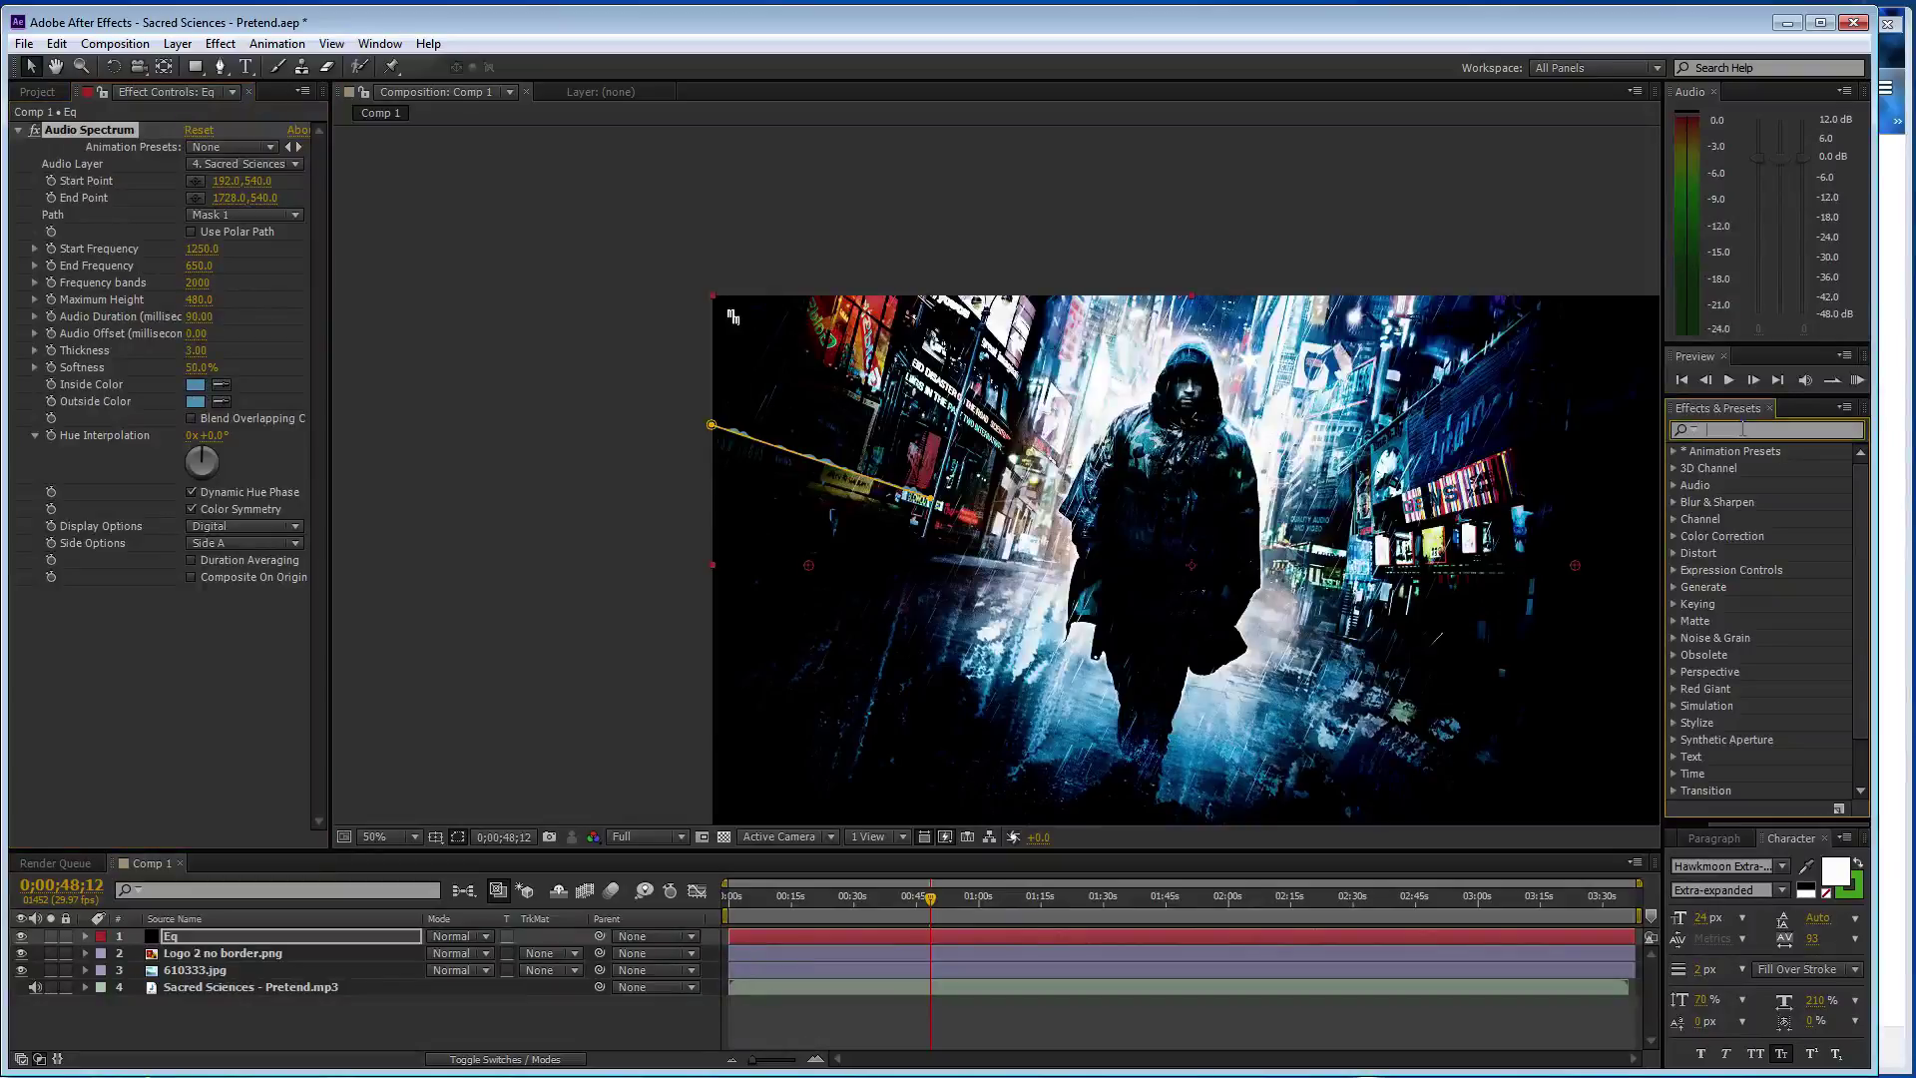
pyautogui.write('glow')
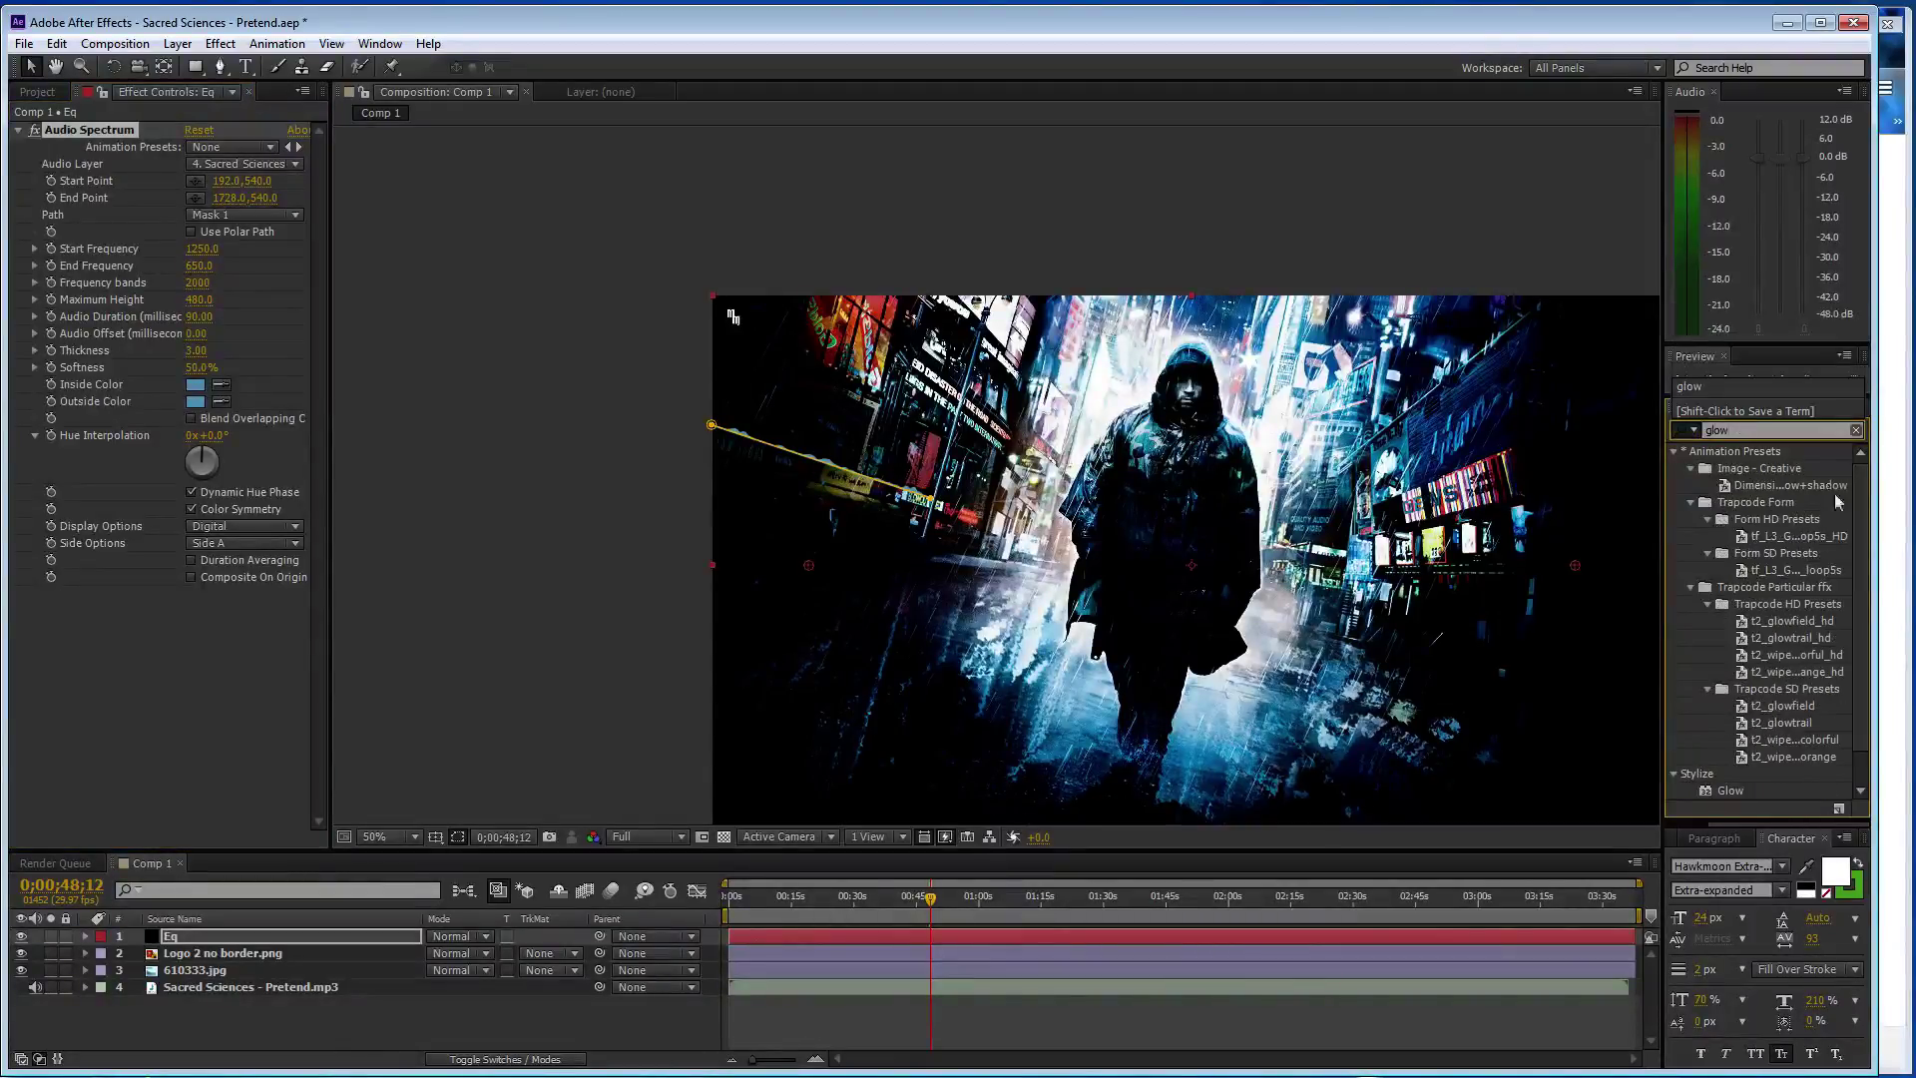
# - Add Glow with radius 20 to Eq, show the MP3's waveform, and return to 0;00;31;12
pyautogui.doubleClick(1727, 790)
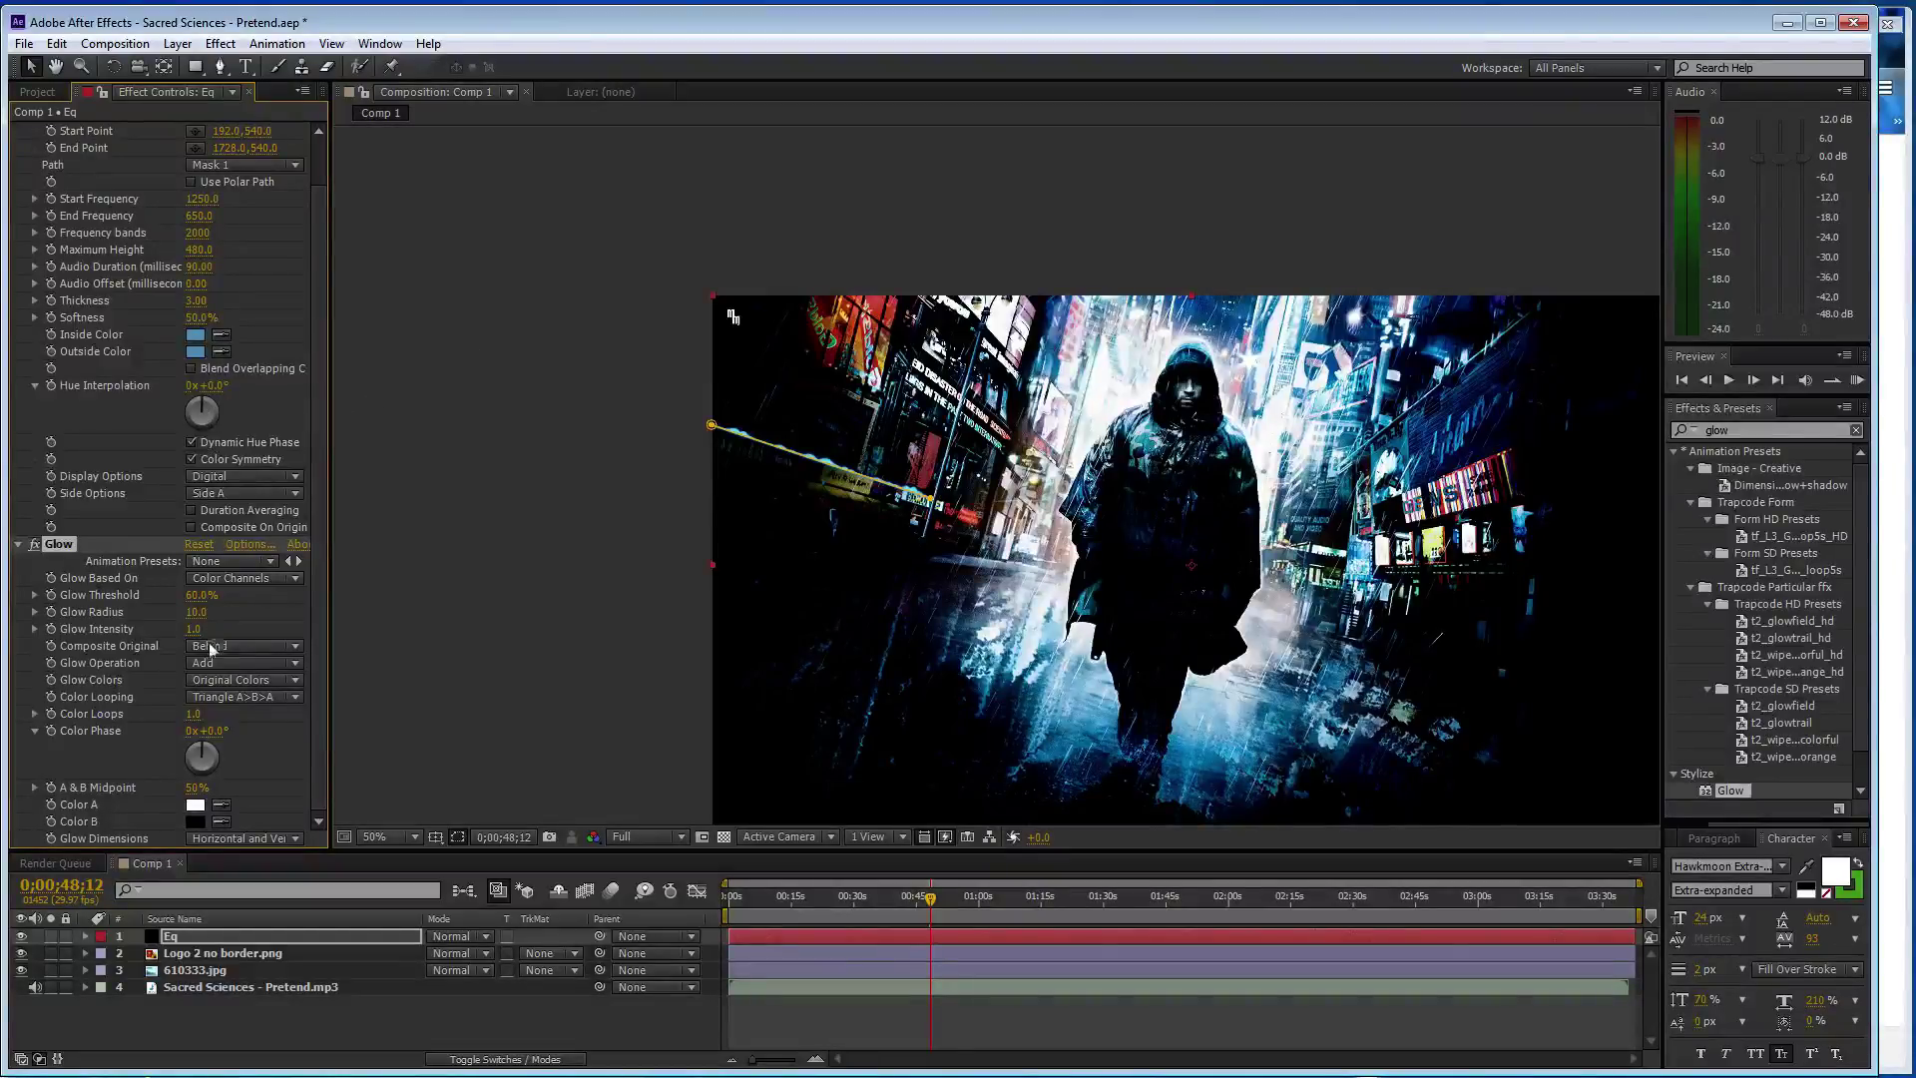
pyautogui.moveTo(195, 612); pyautogui.dragTo(205, 612)
pyautogui.click(85, 988)
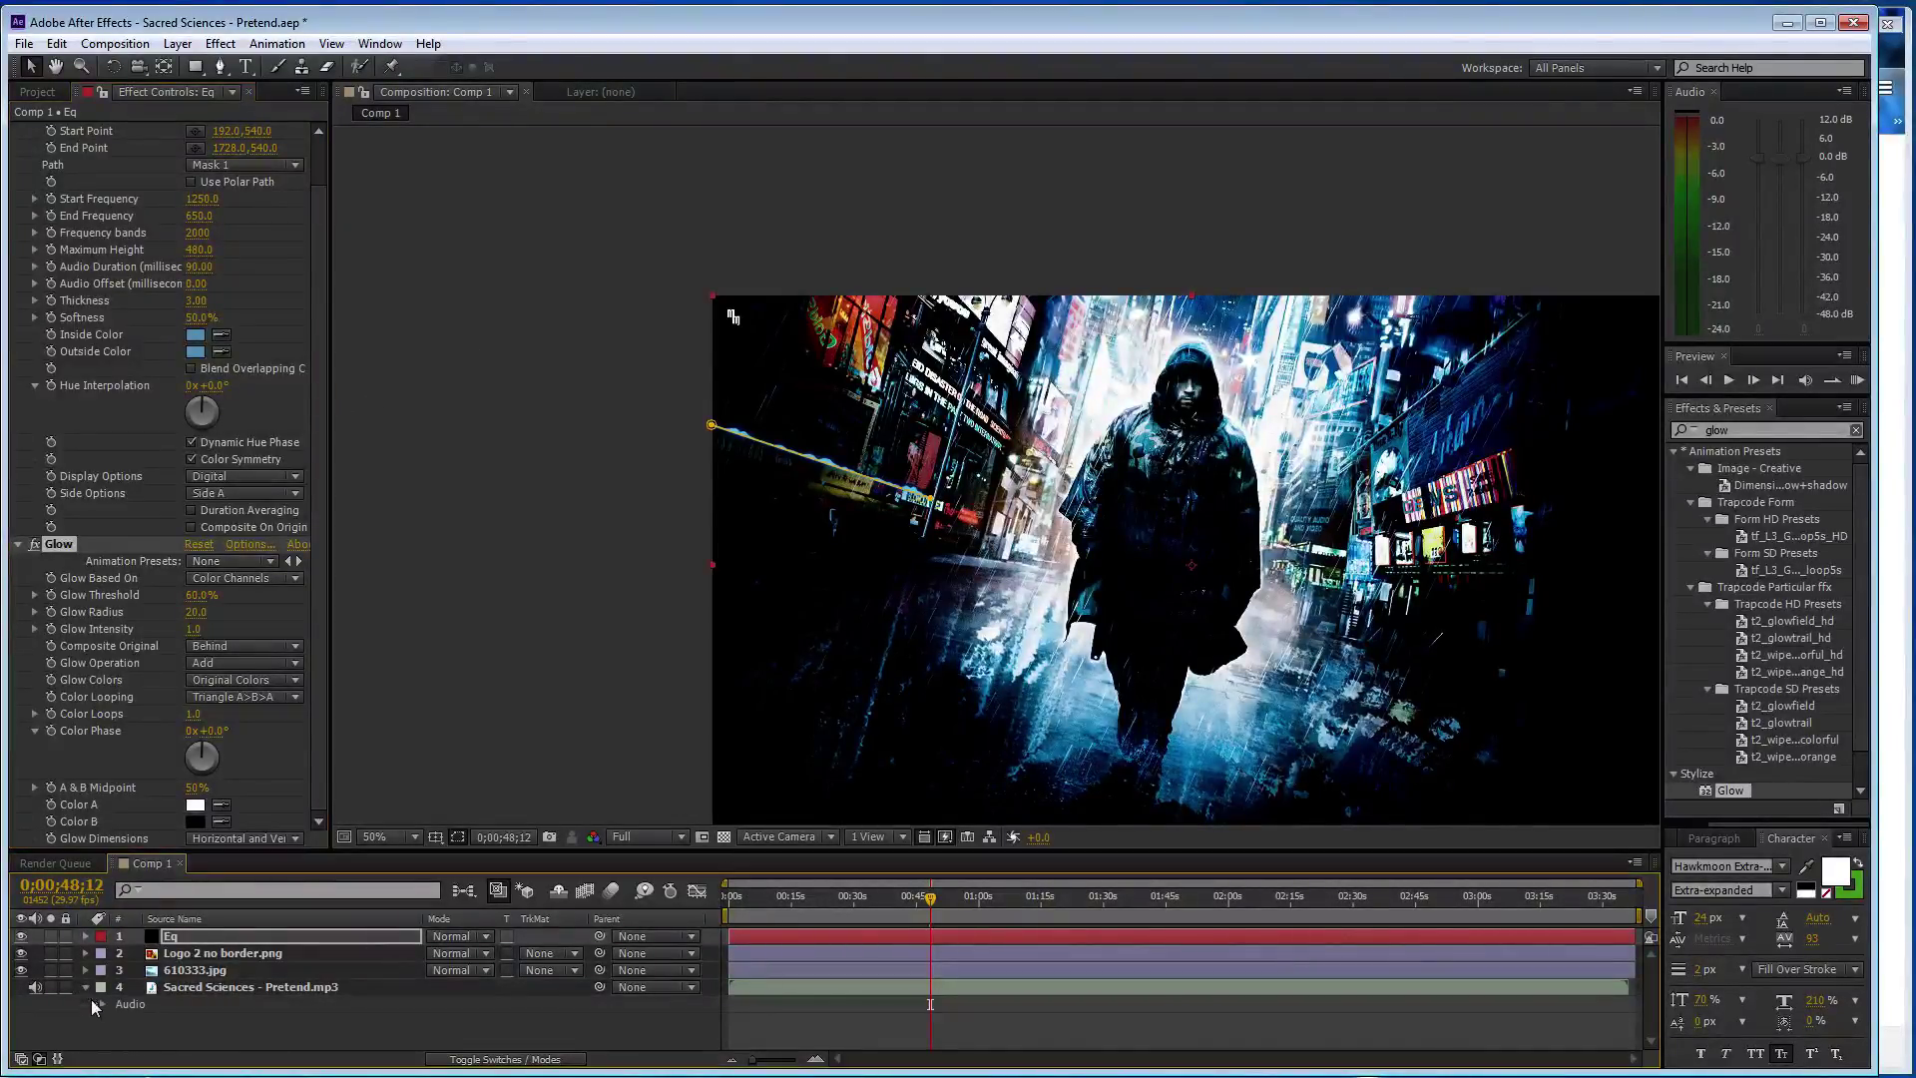
pyautogui.click(104, 1005)
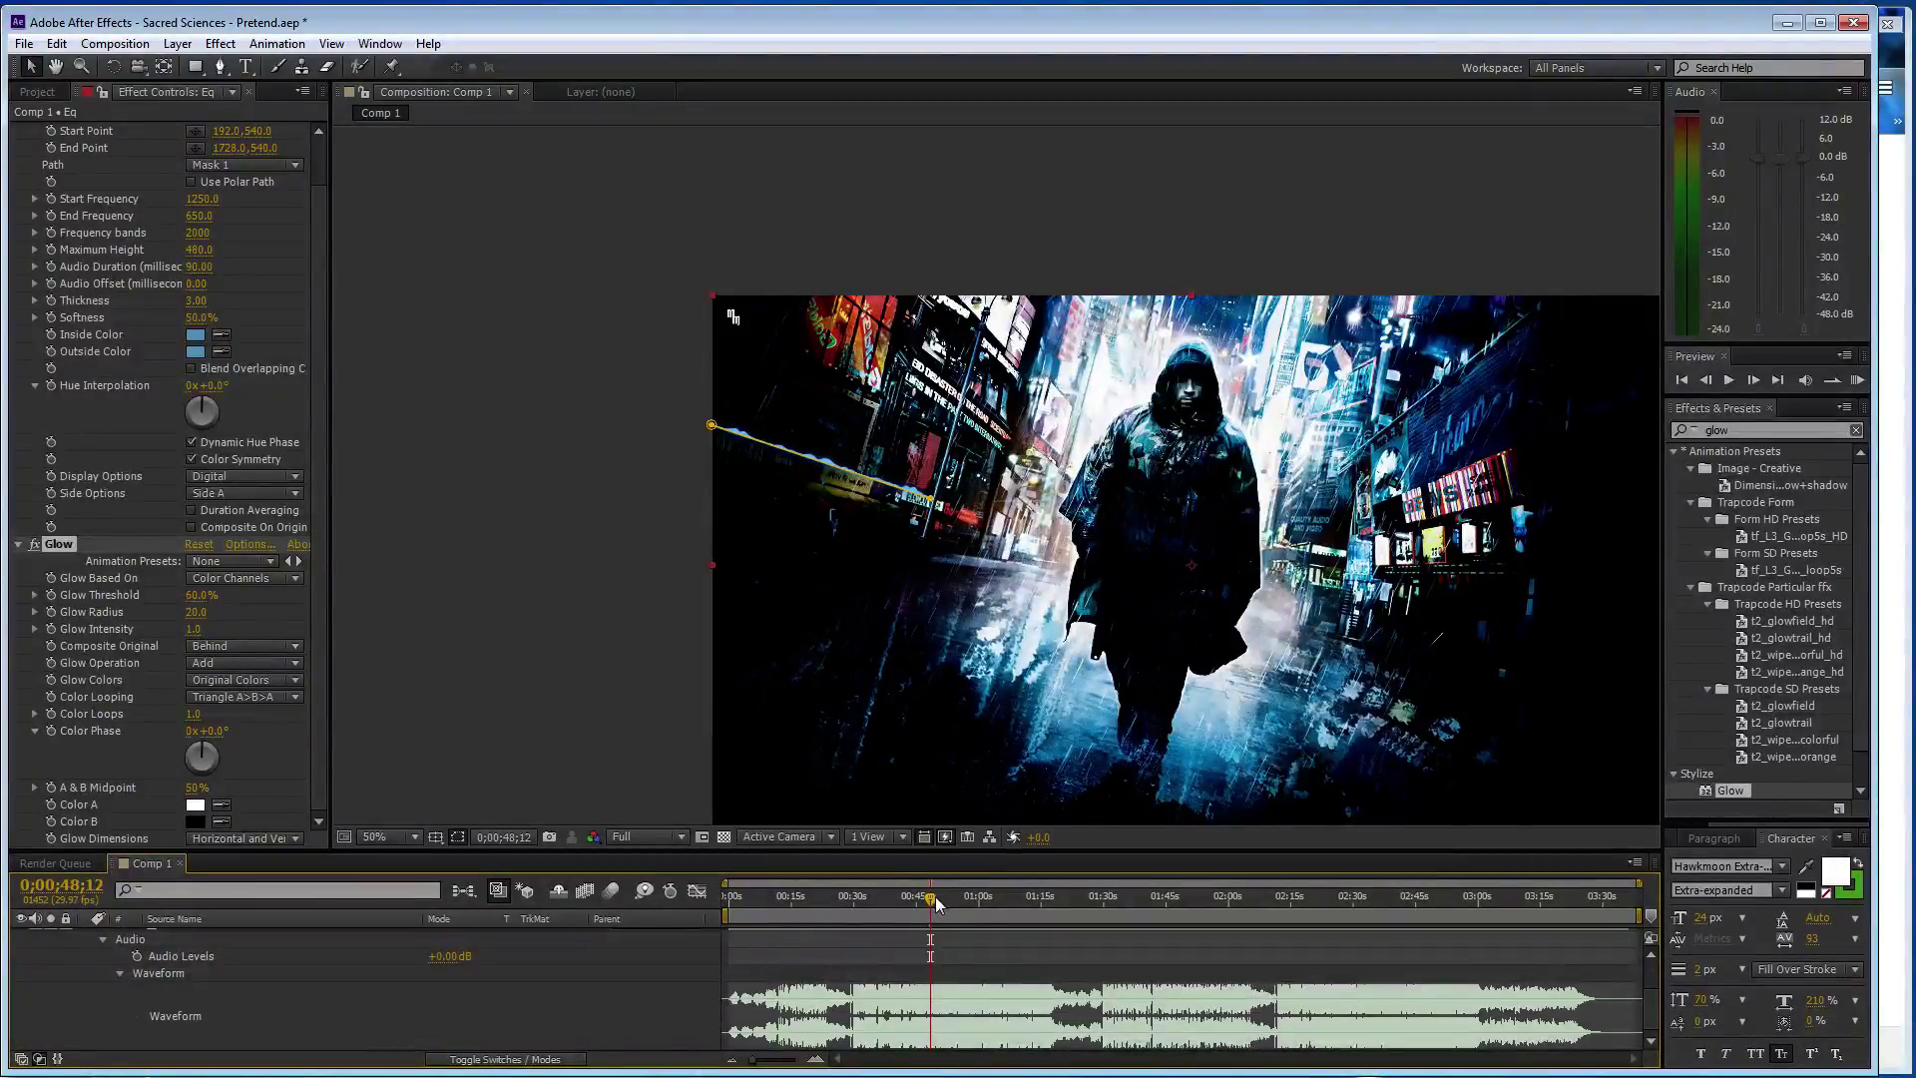
pyautogui.moveTo(936, 896); pyautogui.dragTo(864, 910)
# - Change the spectrum colour to a lighter blue and start the work area near 0:30
pyautogui.click(196, 344)
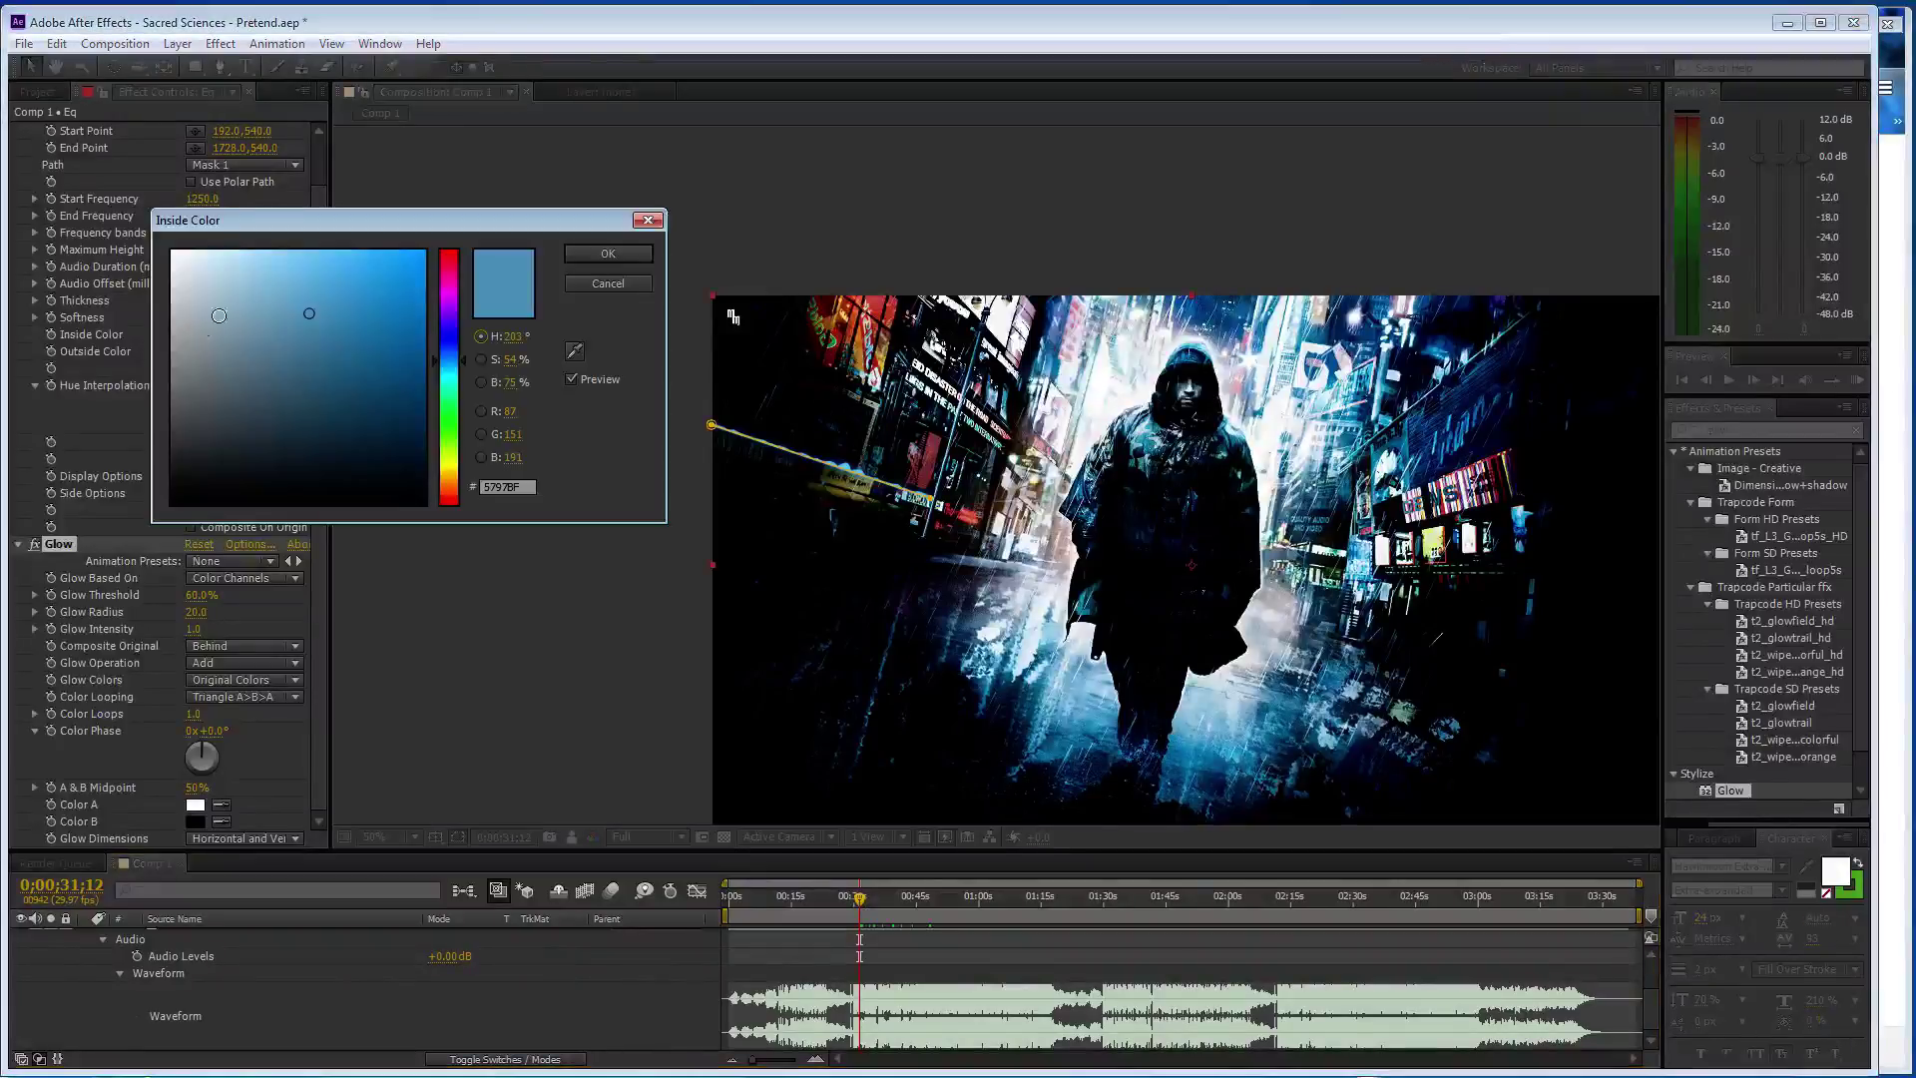
pyautogui.click(254, 261)
pyautogui.click(613, 251)
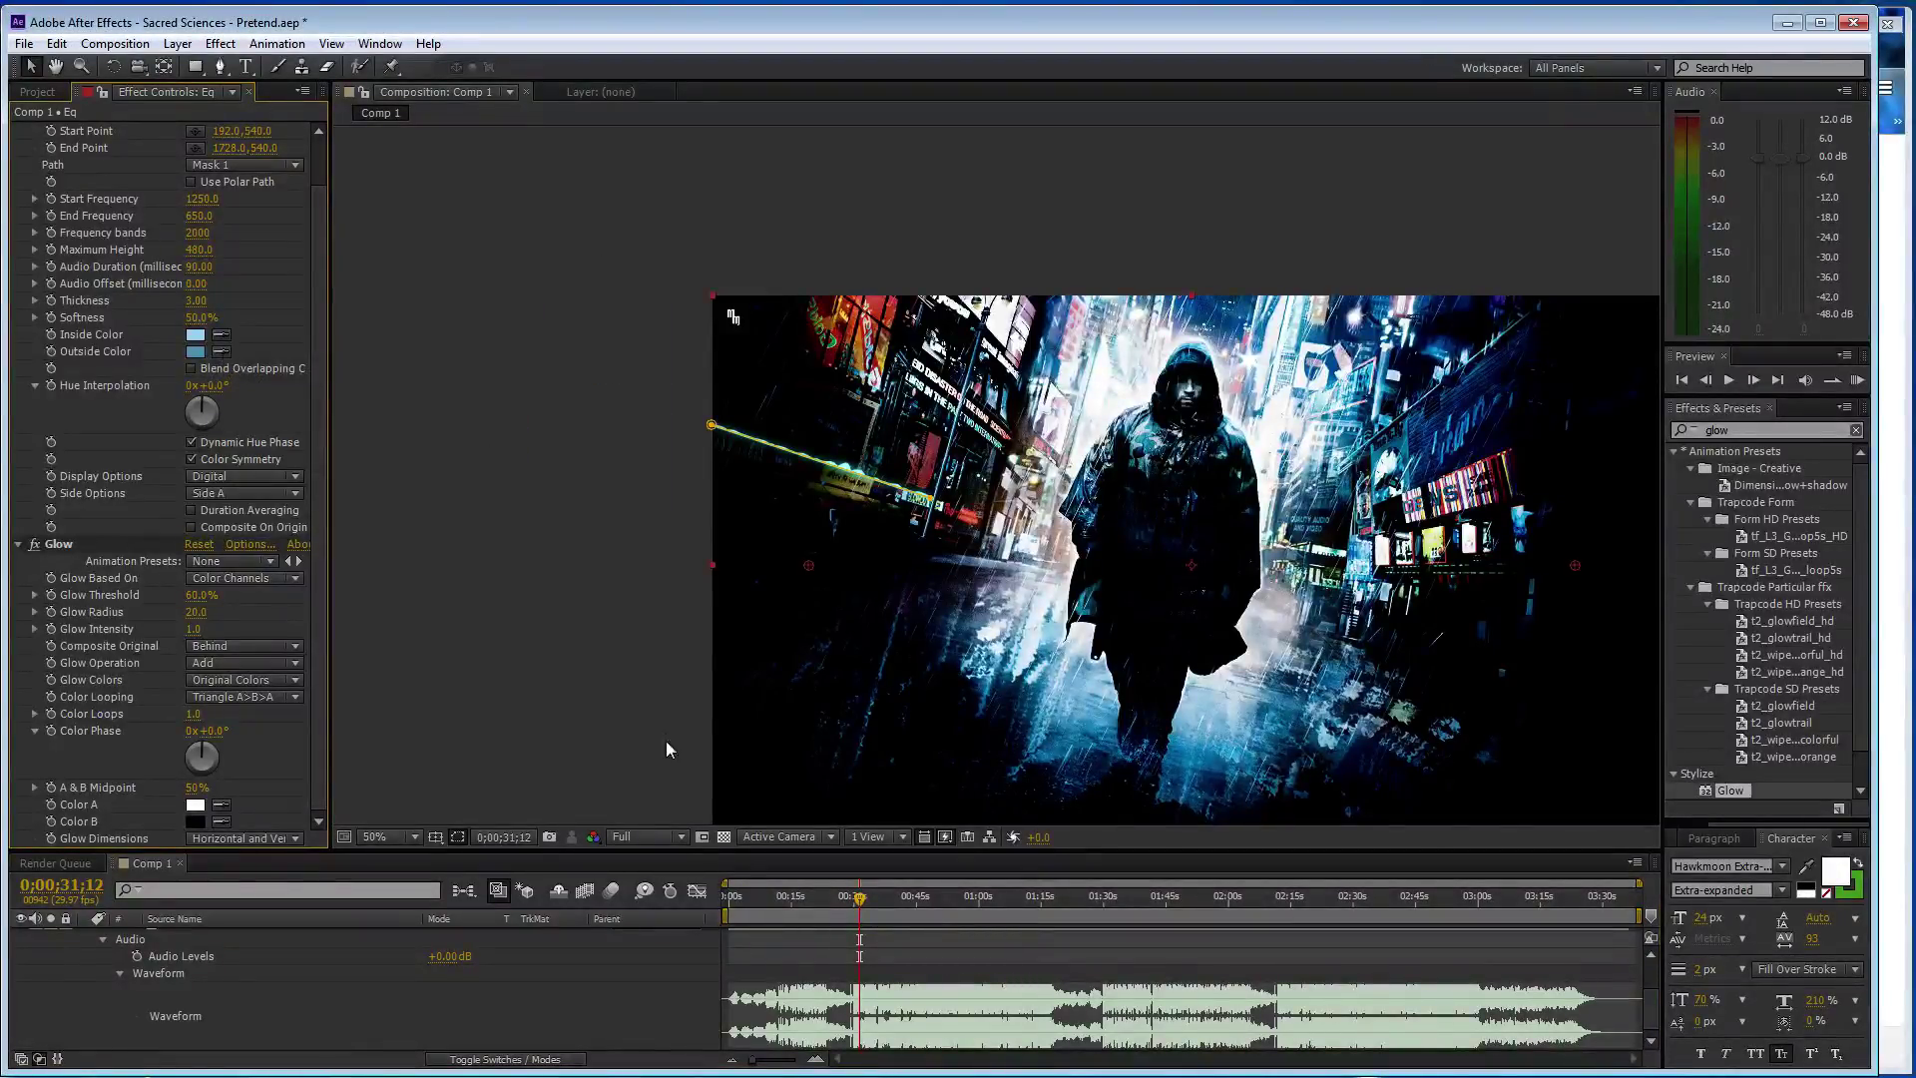
pyautogui.moveTo(724, 915); pyautogui.dragTo(850, 915)
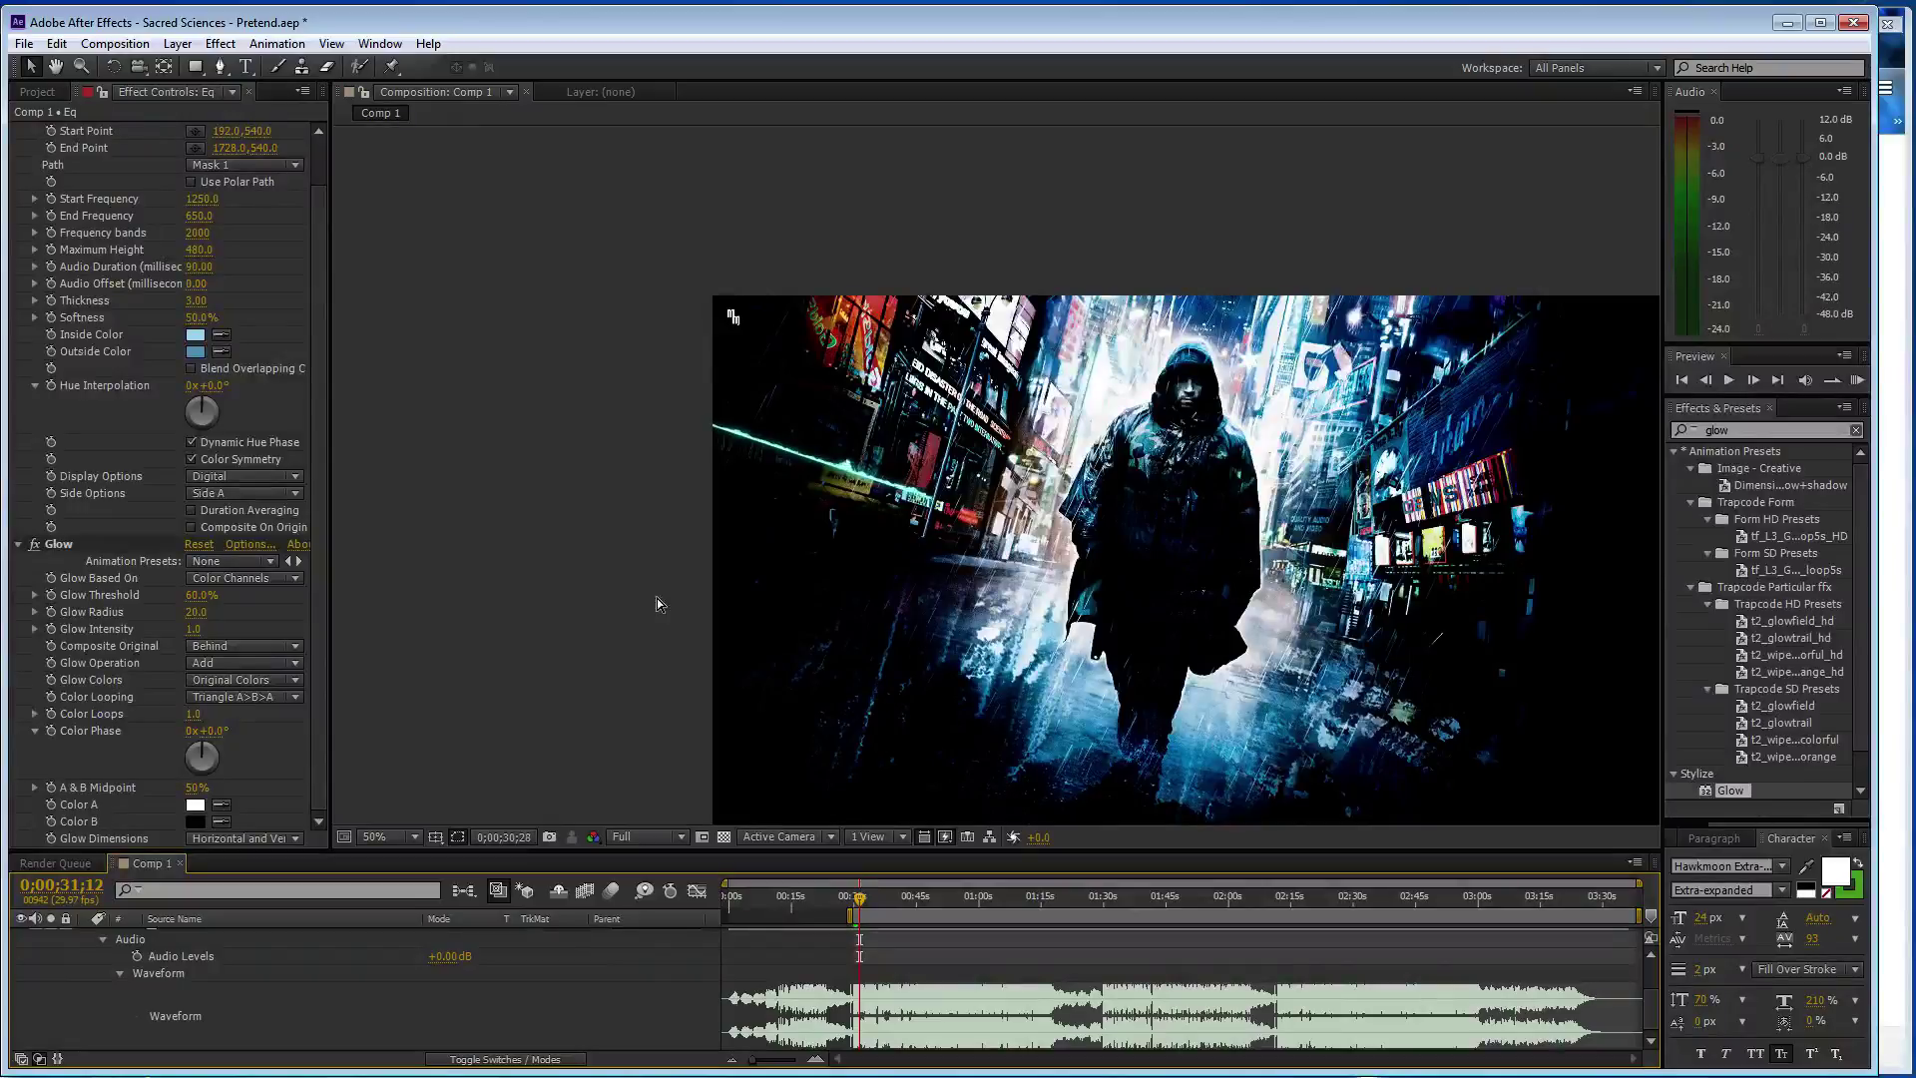
# - Glance at the Sacred Sciences track page in the browser, then return to After Effects
pyautogui.click(1896, 344)
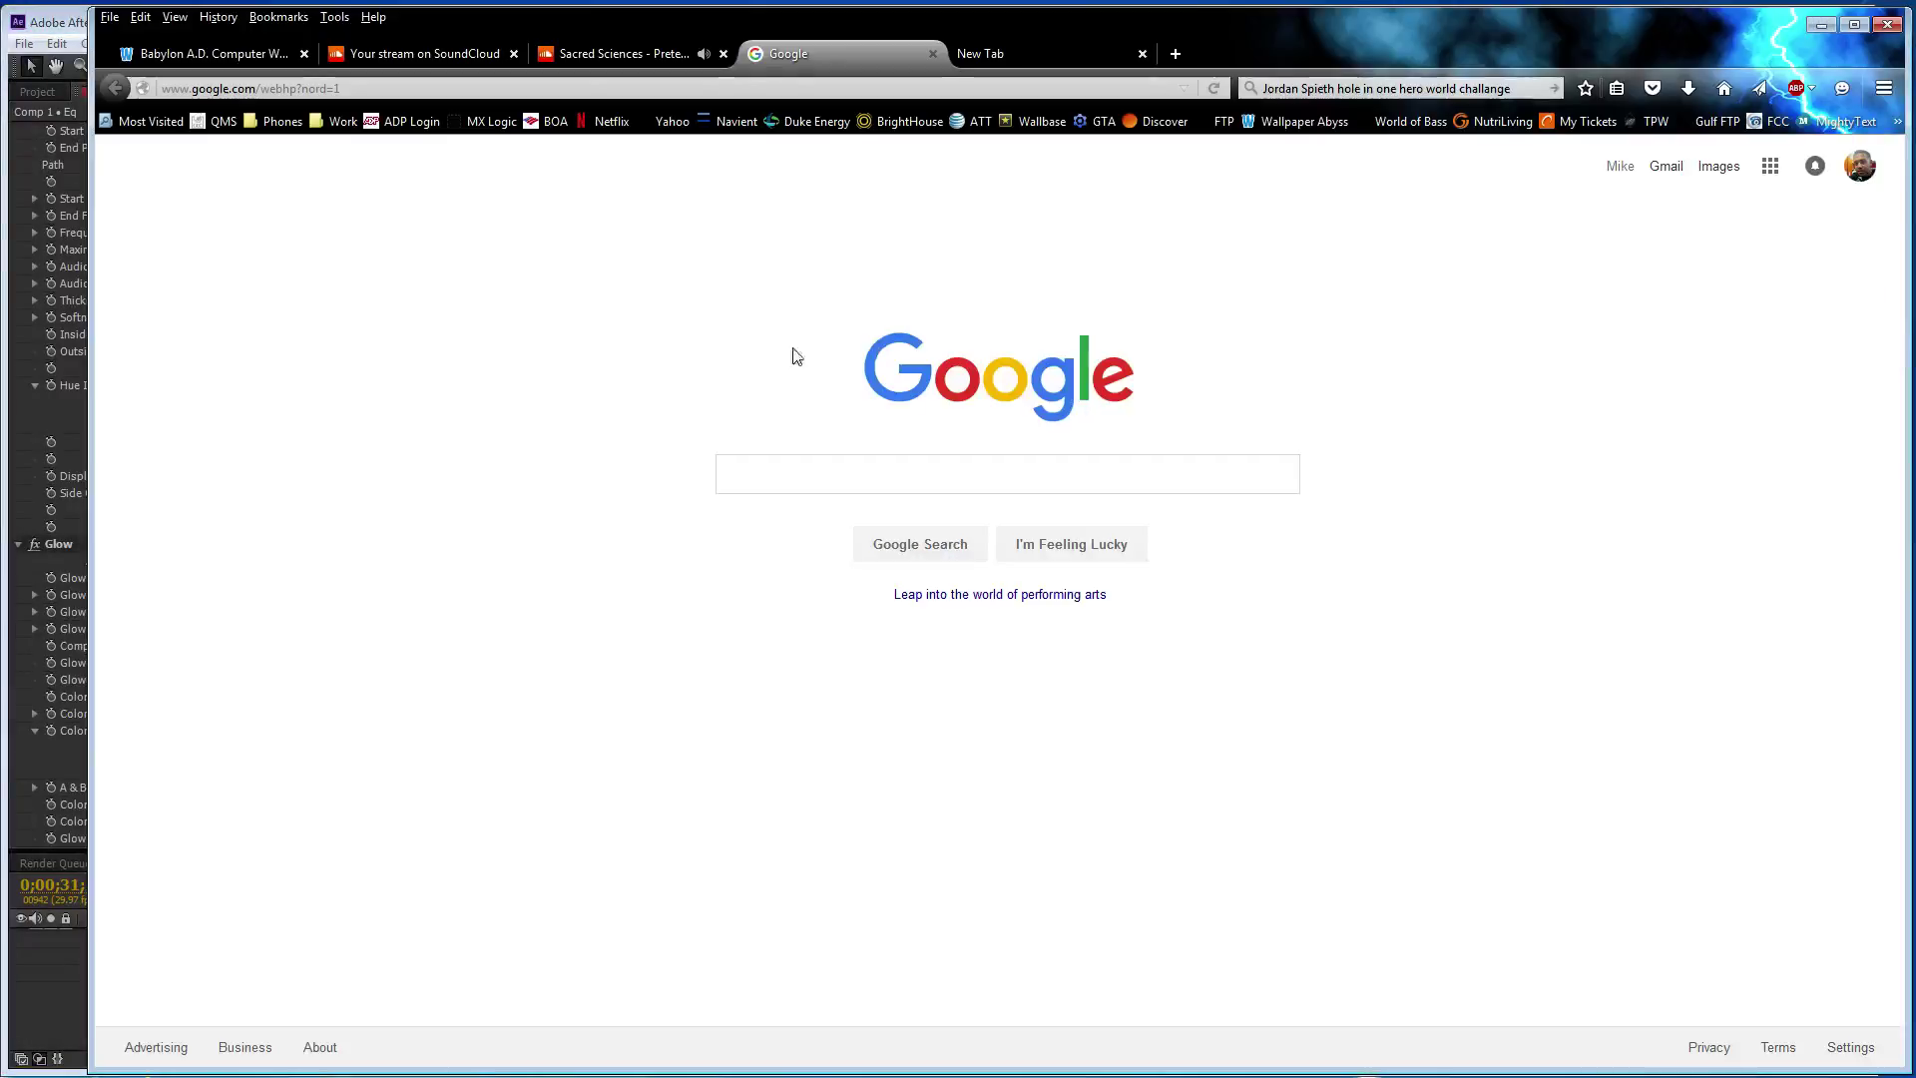
pyautogui.click(687, 54)
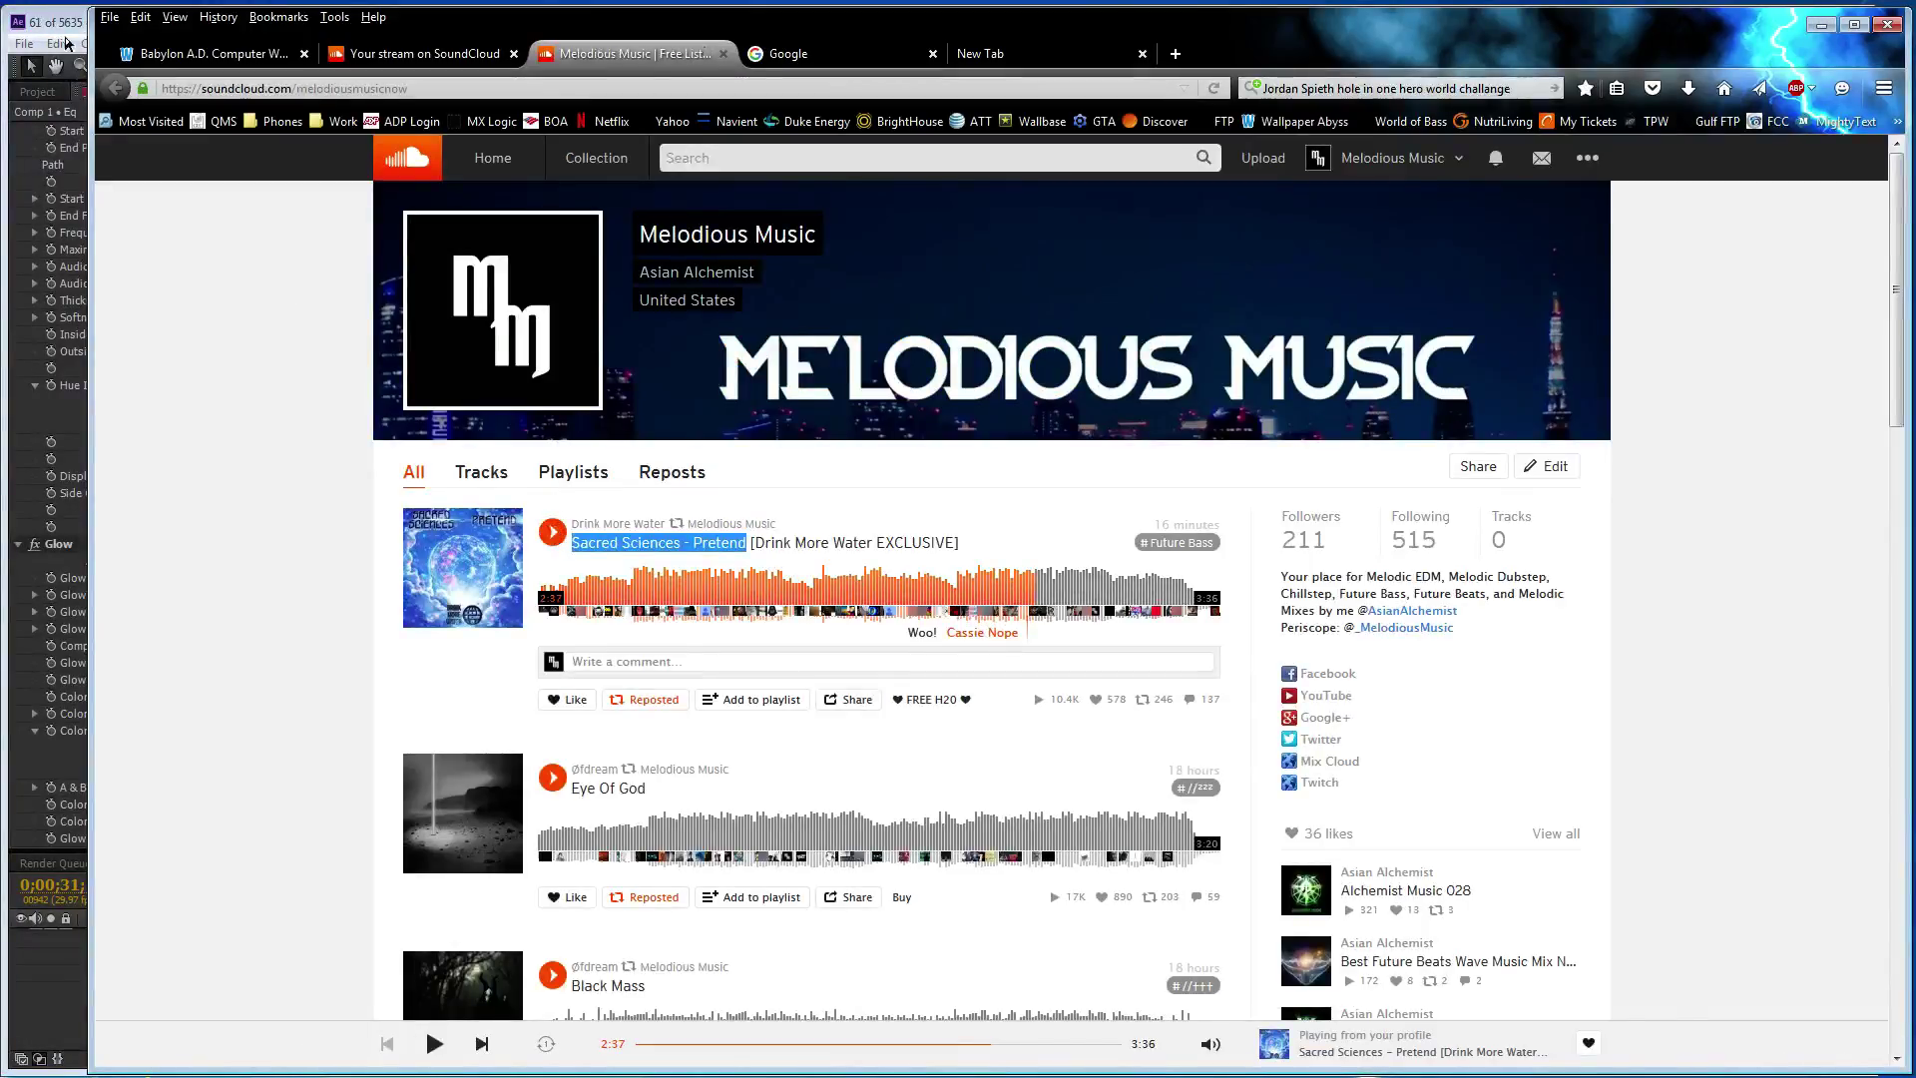
pyautogui.hotkey('alt', 'Tab')
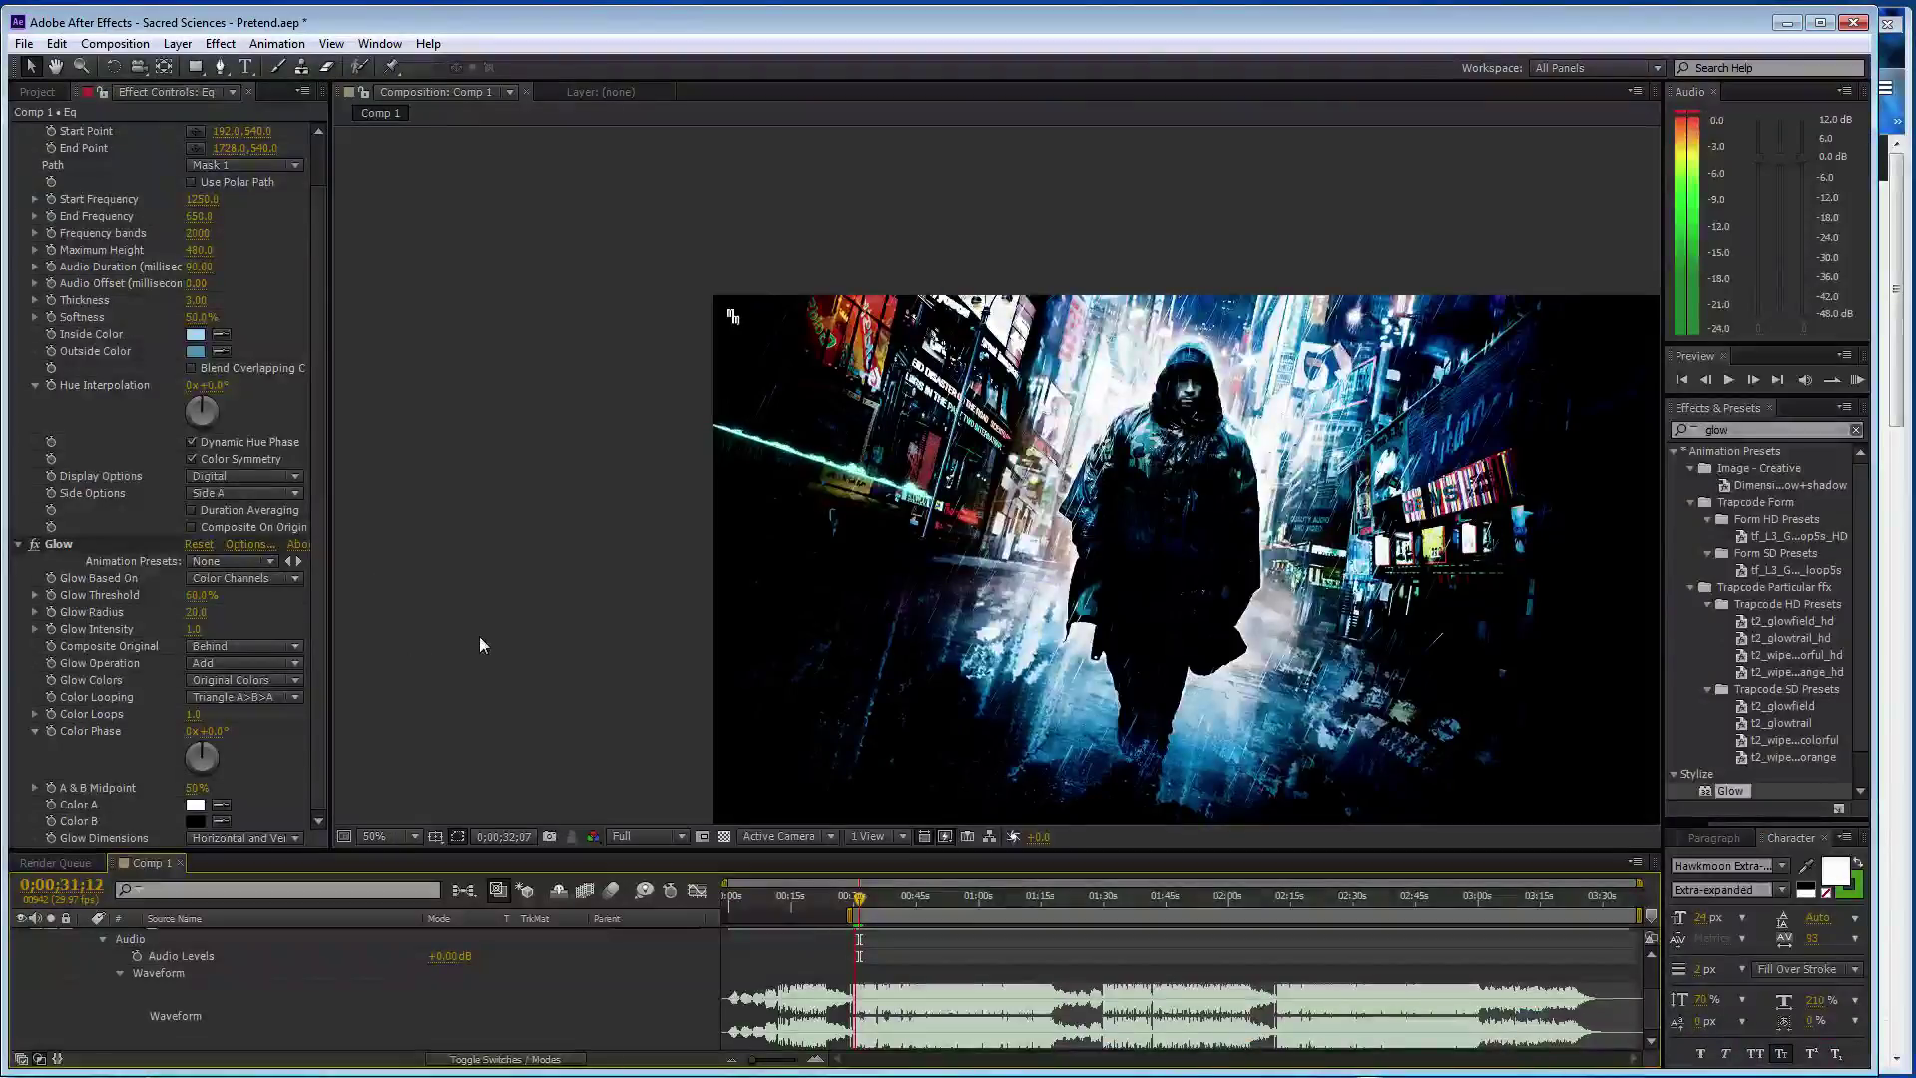
# - Set Maximum Height 400, Start Frequency 650, End Frequency 1200, then RAM-preview the visualizer
pyautogui.press('space')
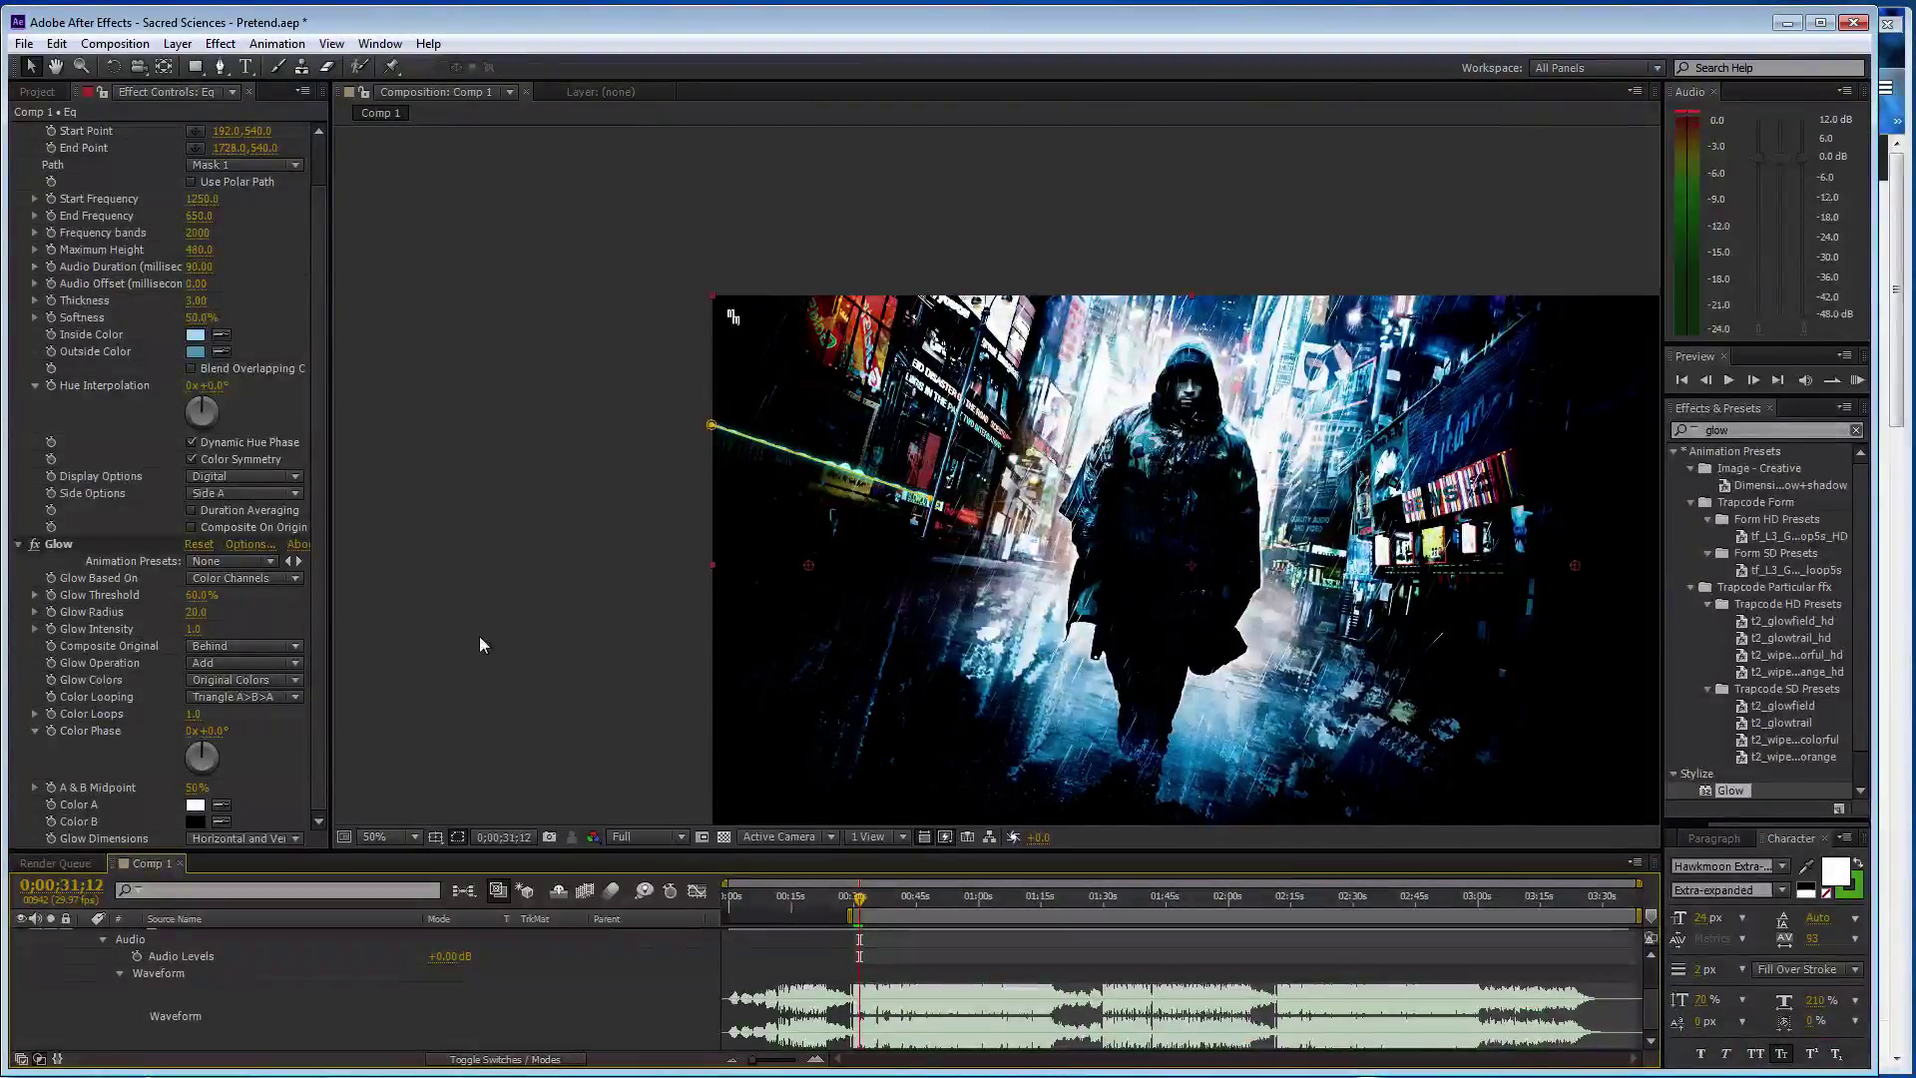
pyautogui.click(201, 250)
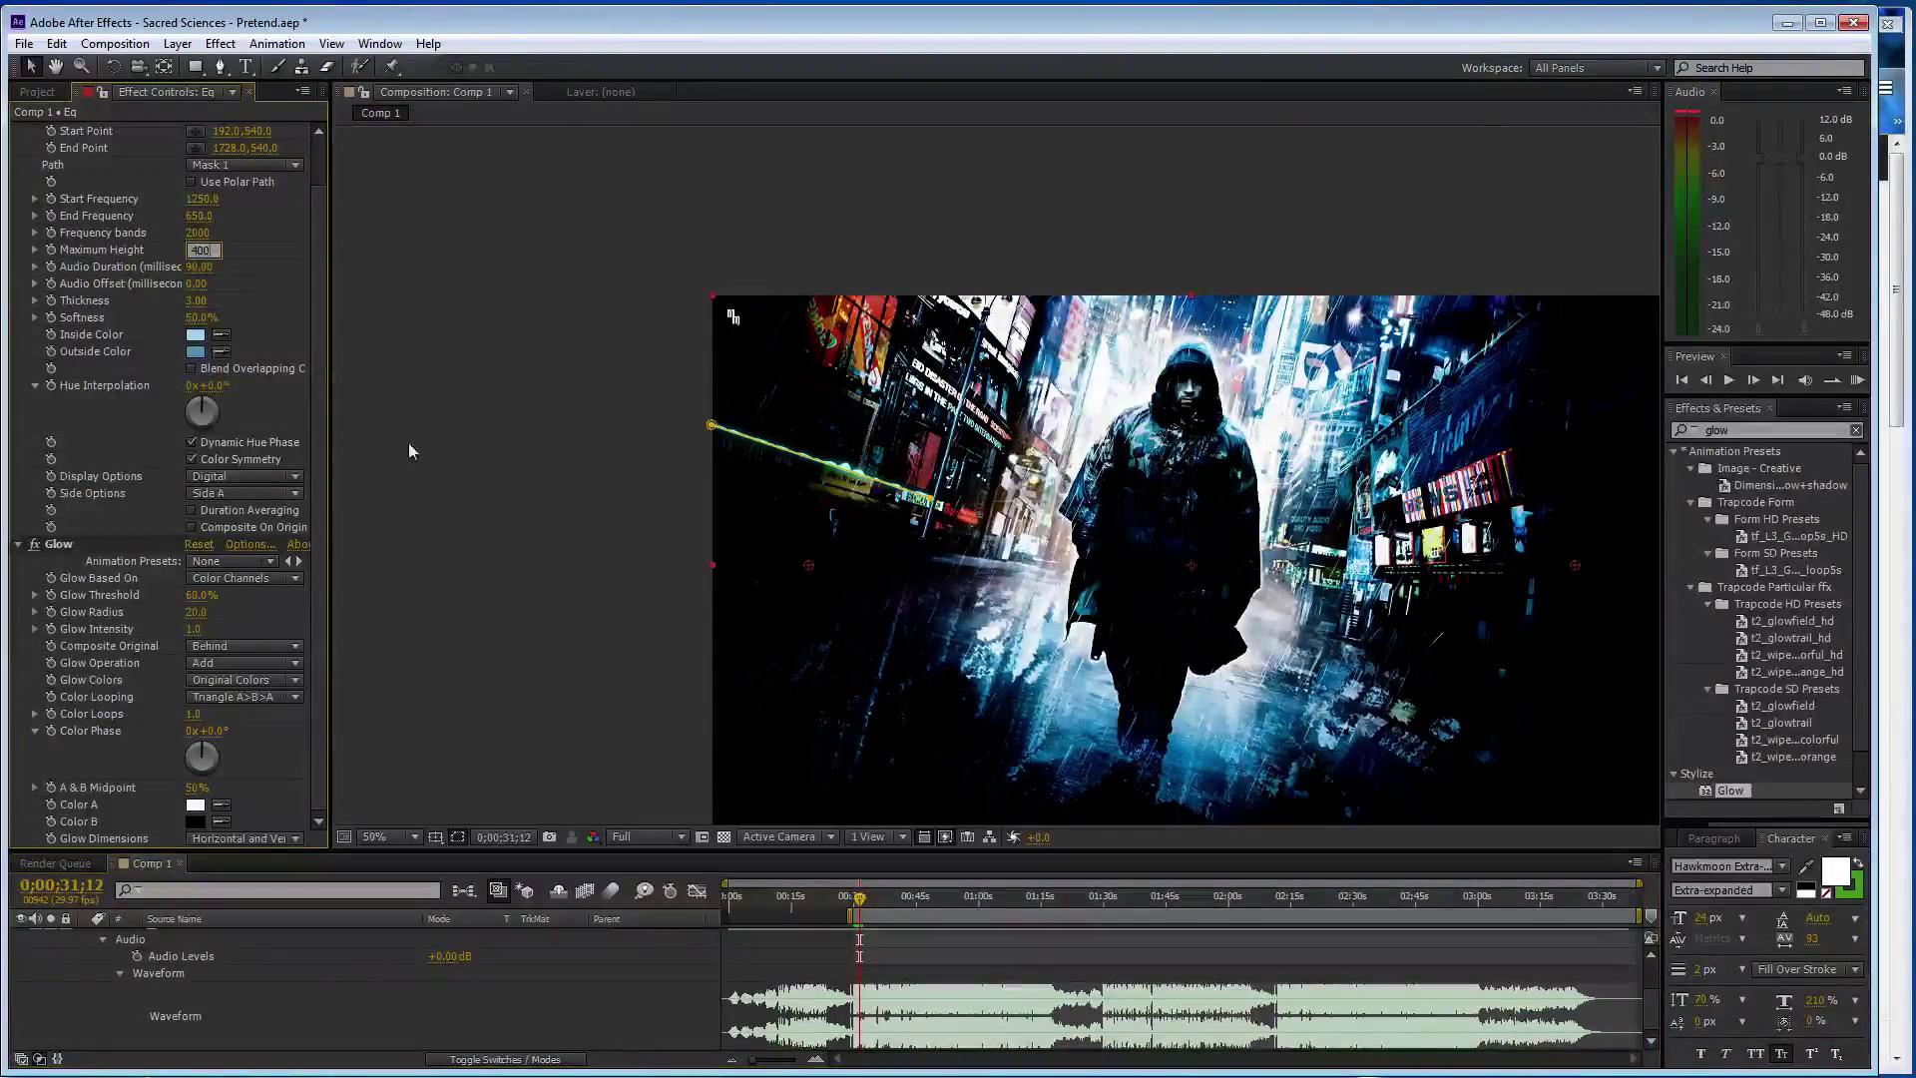
pyautogui.click(517, 533)
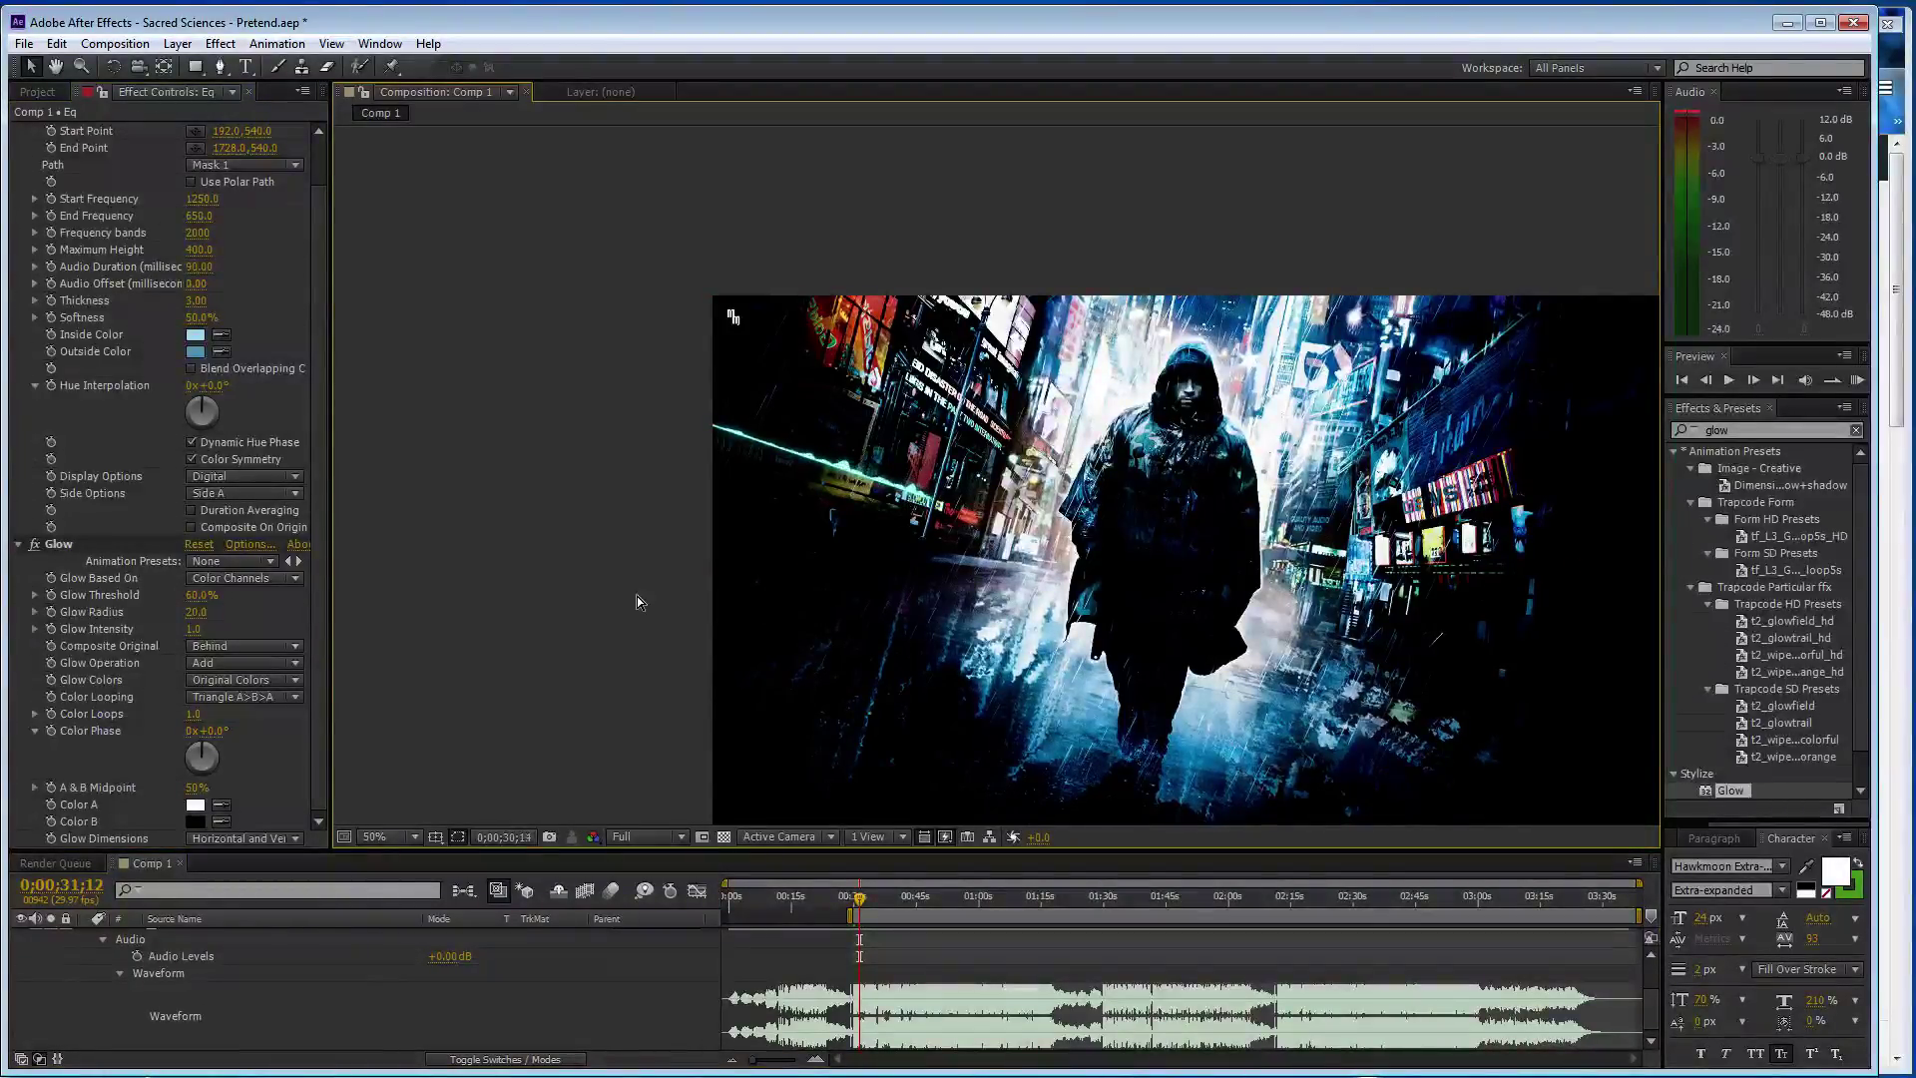
pyautogui.click(202, 199)
pyautogui.write('650')
pyautogui.click(199, 215)
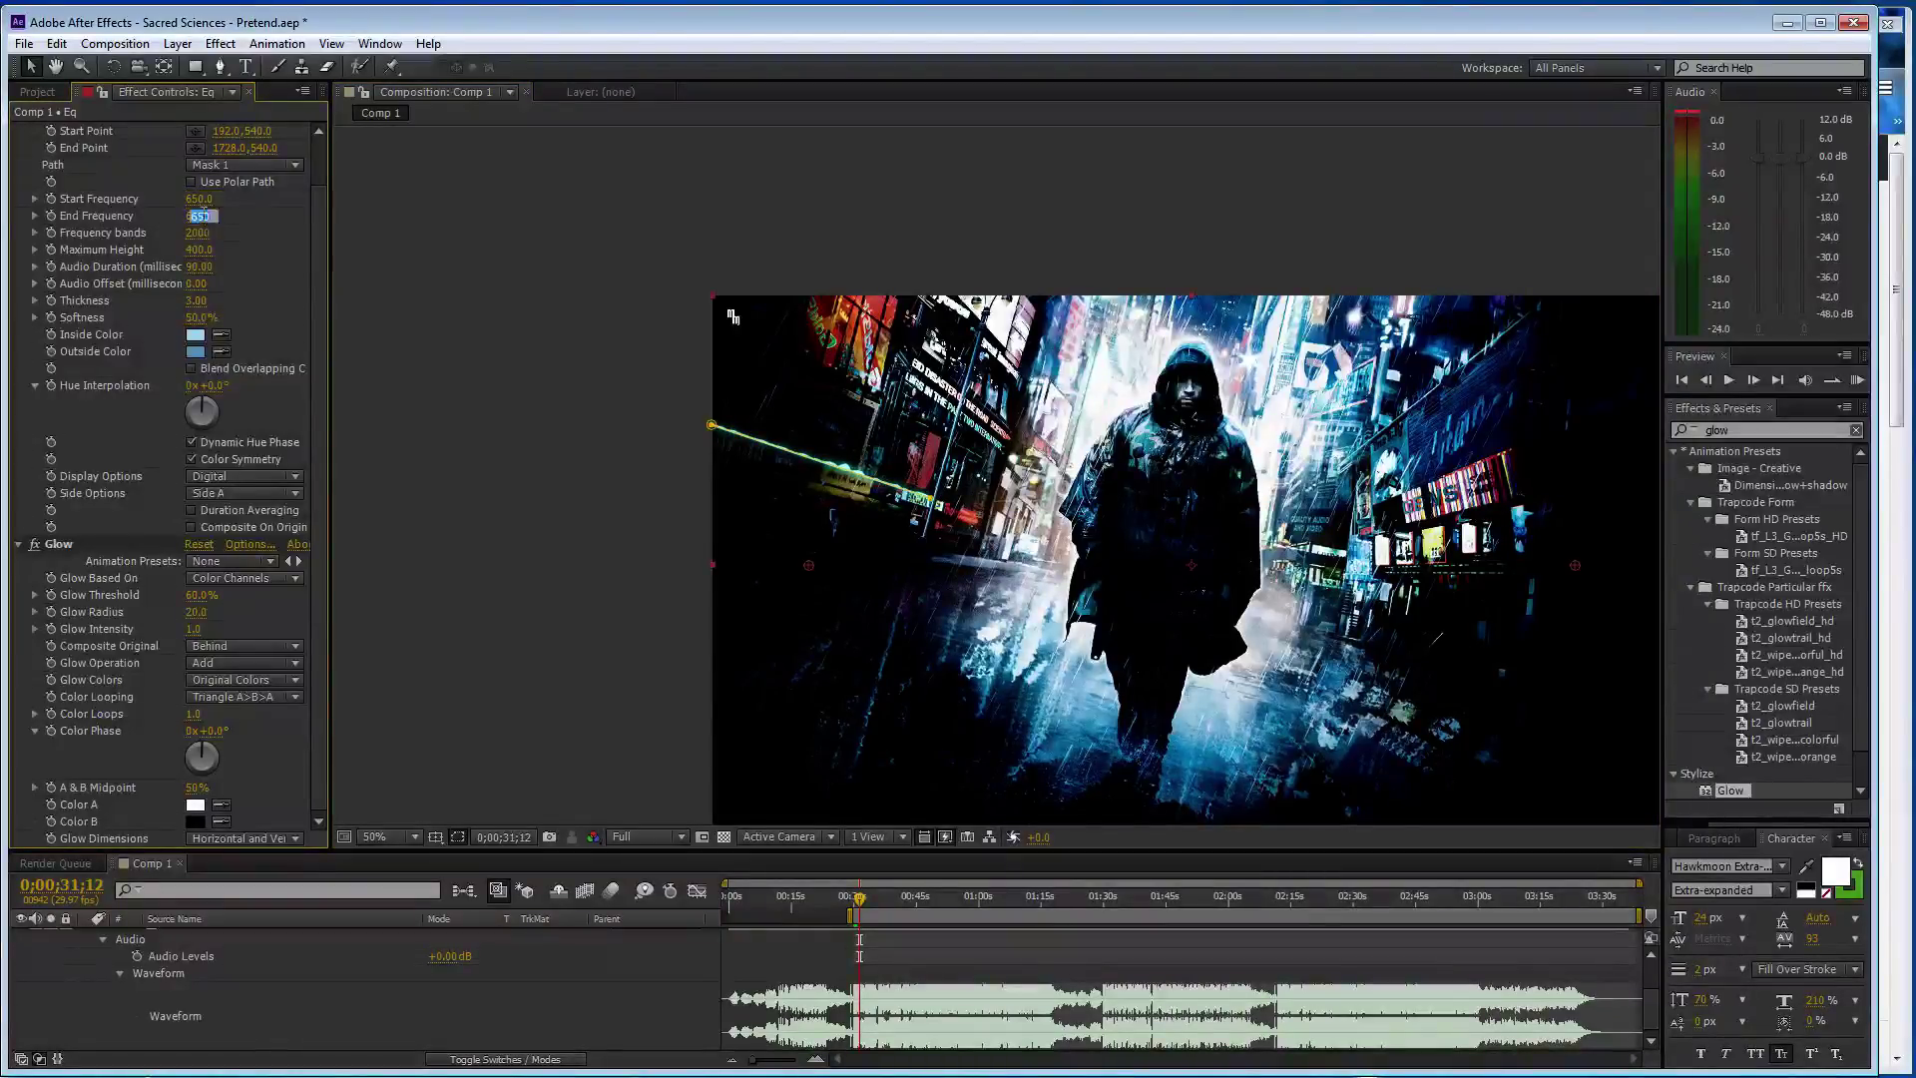
pyautogui.write('1520')
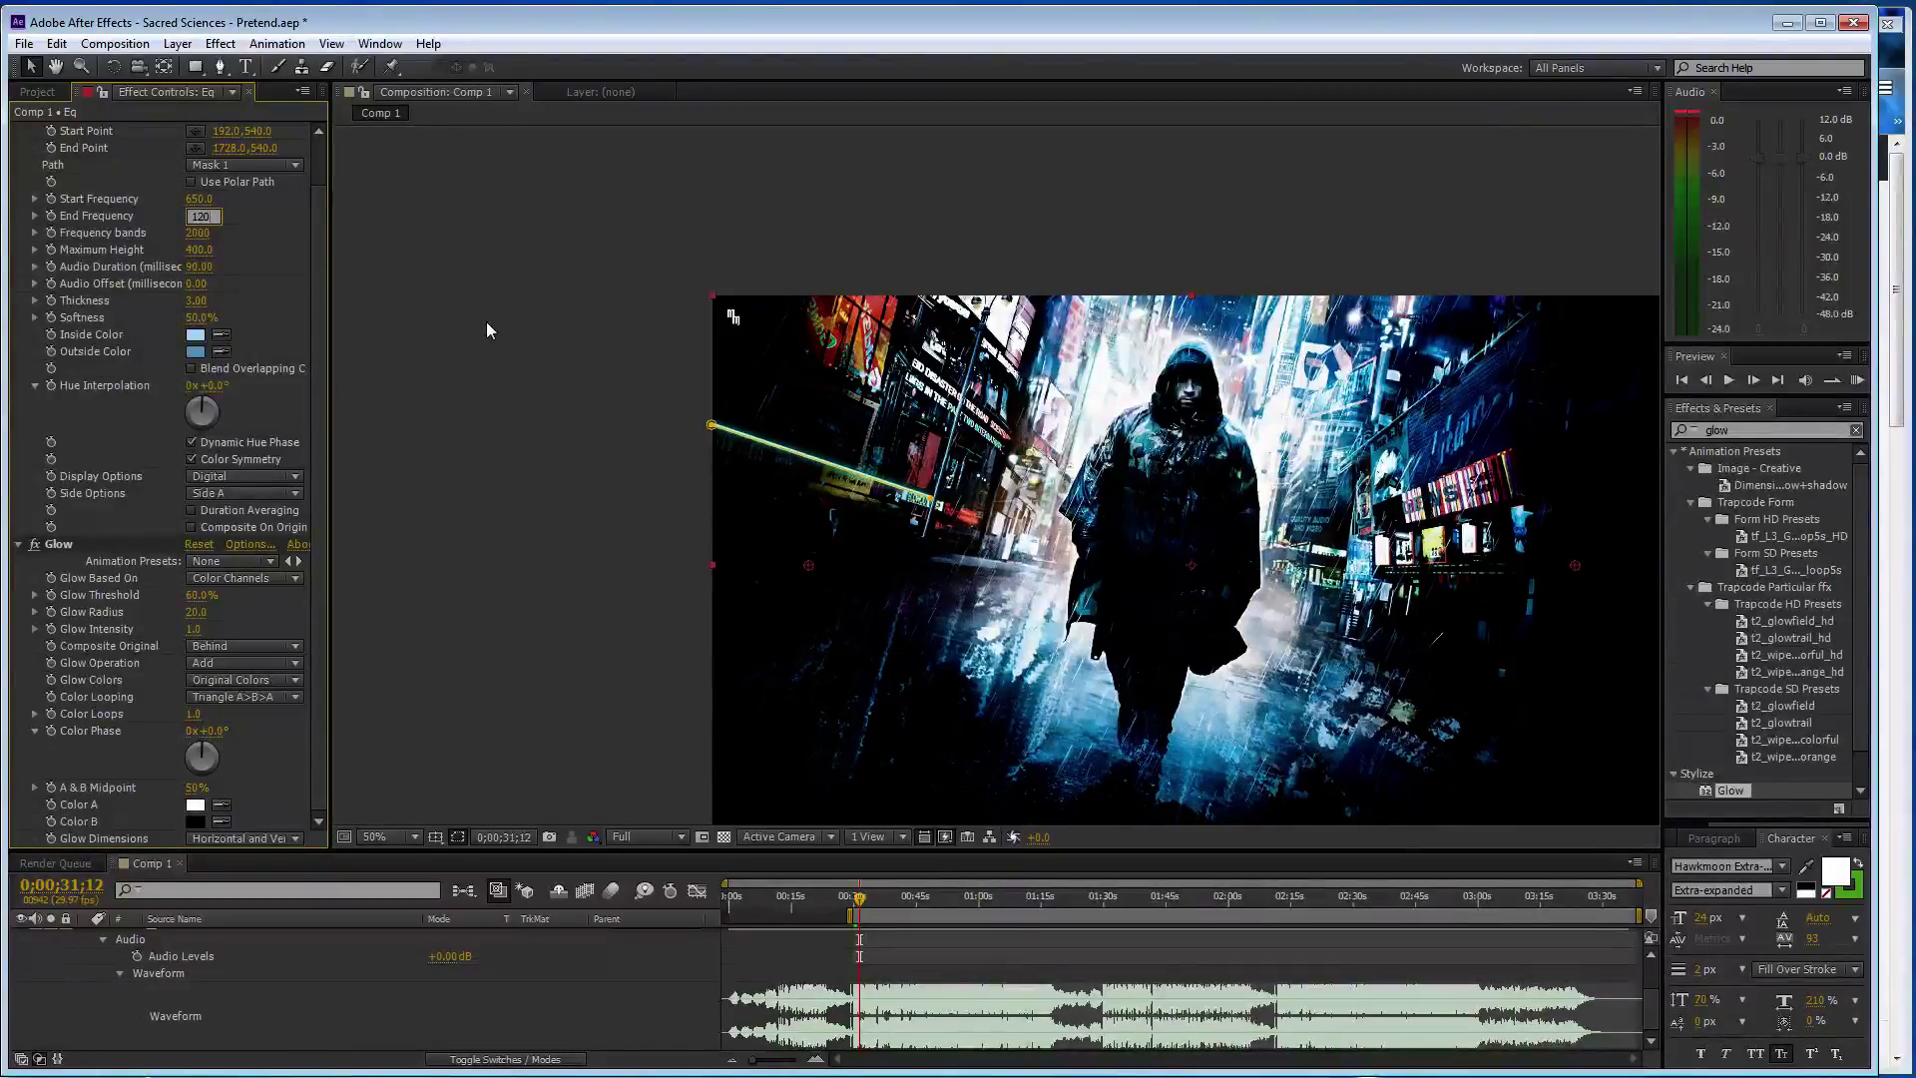
pyautogui.write('00')
pyautogui.click(567, 405)
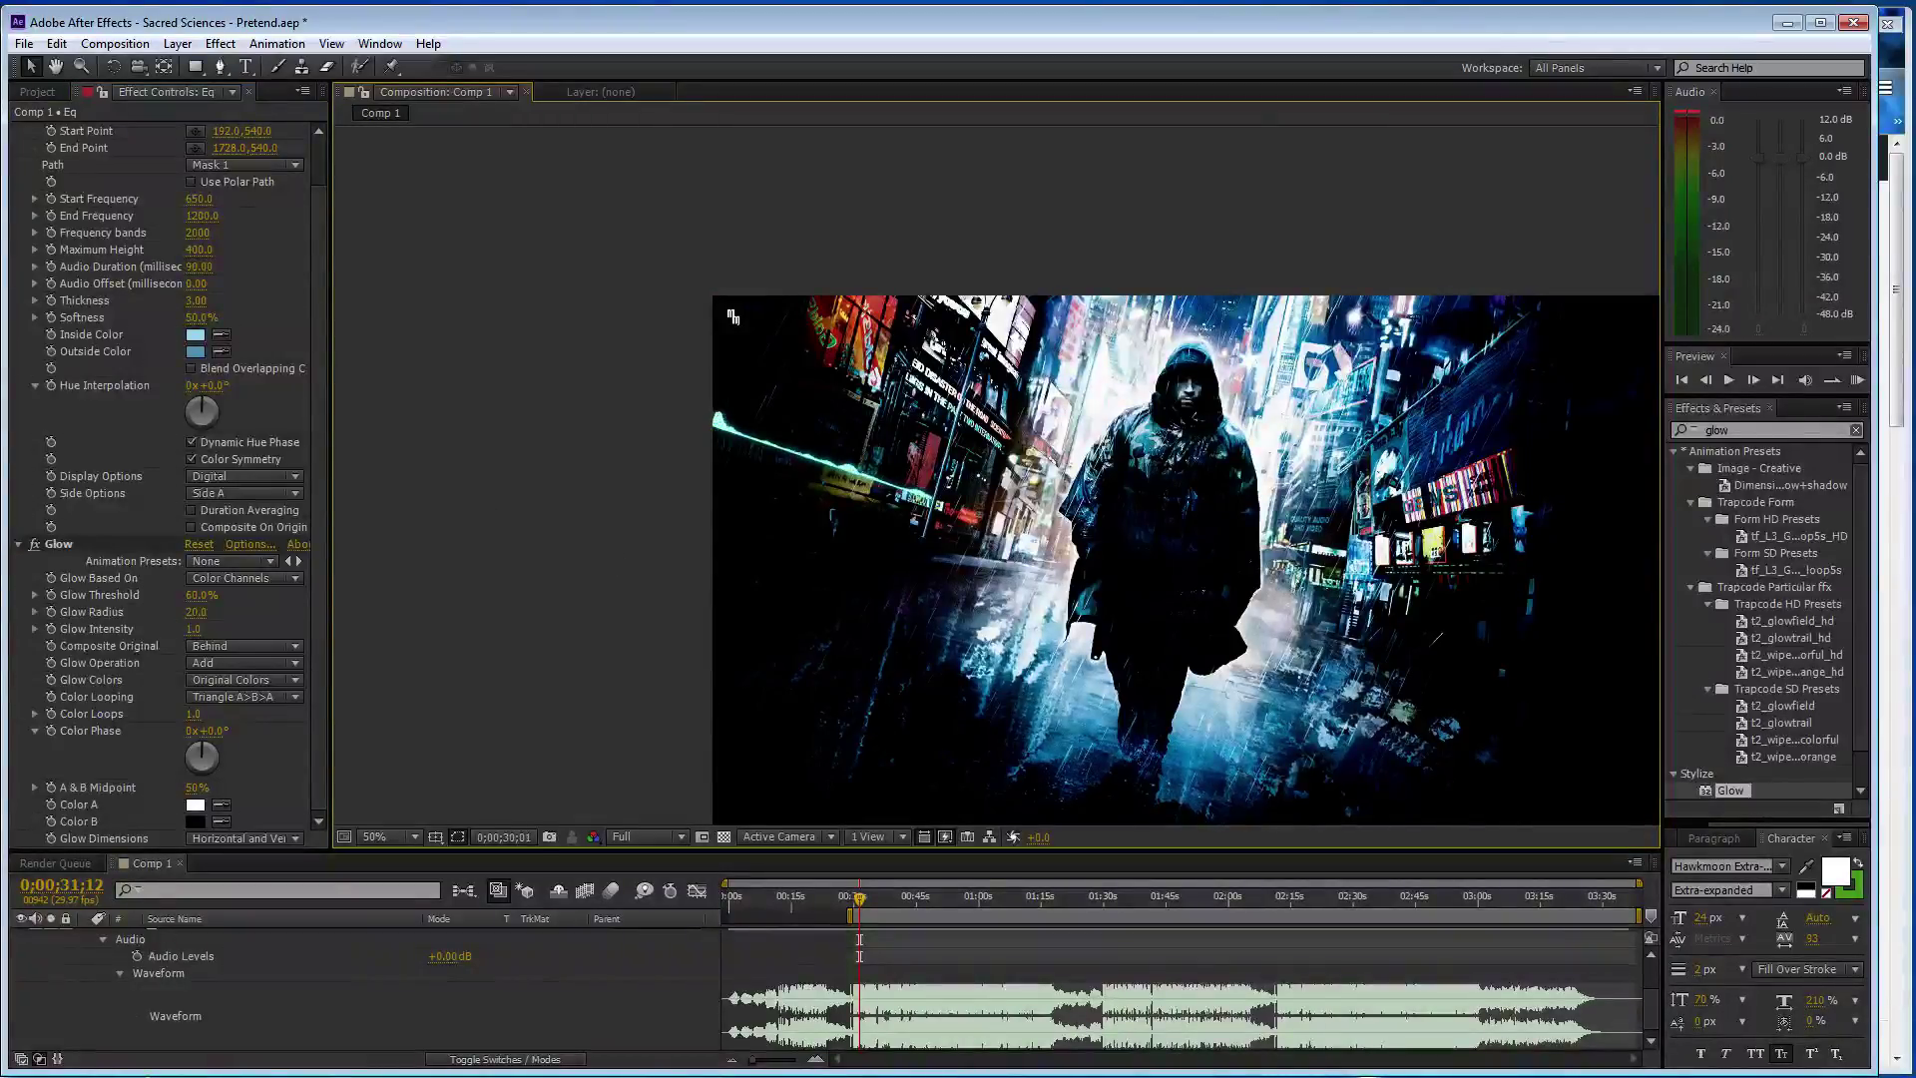
pyautogui.press('KP_0')
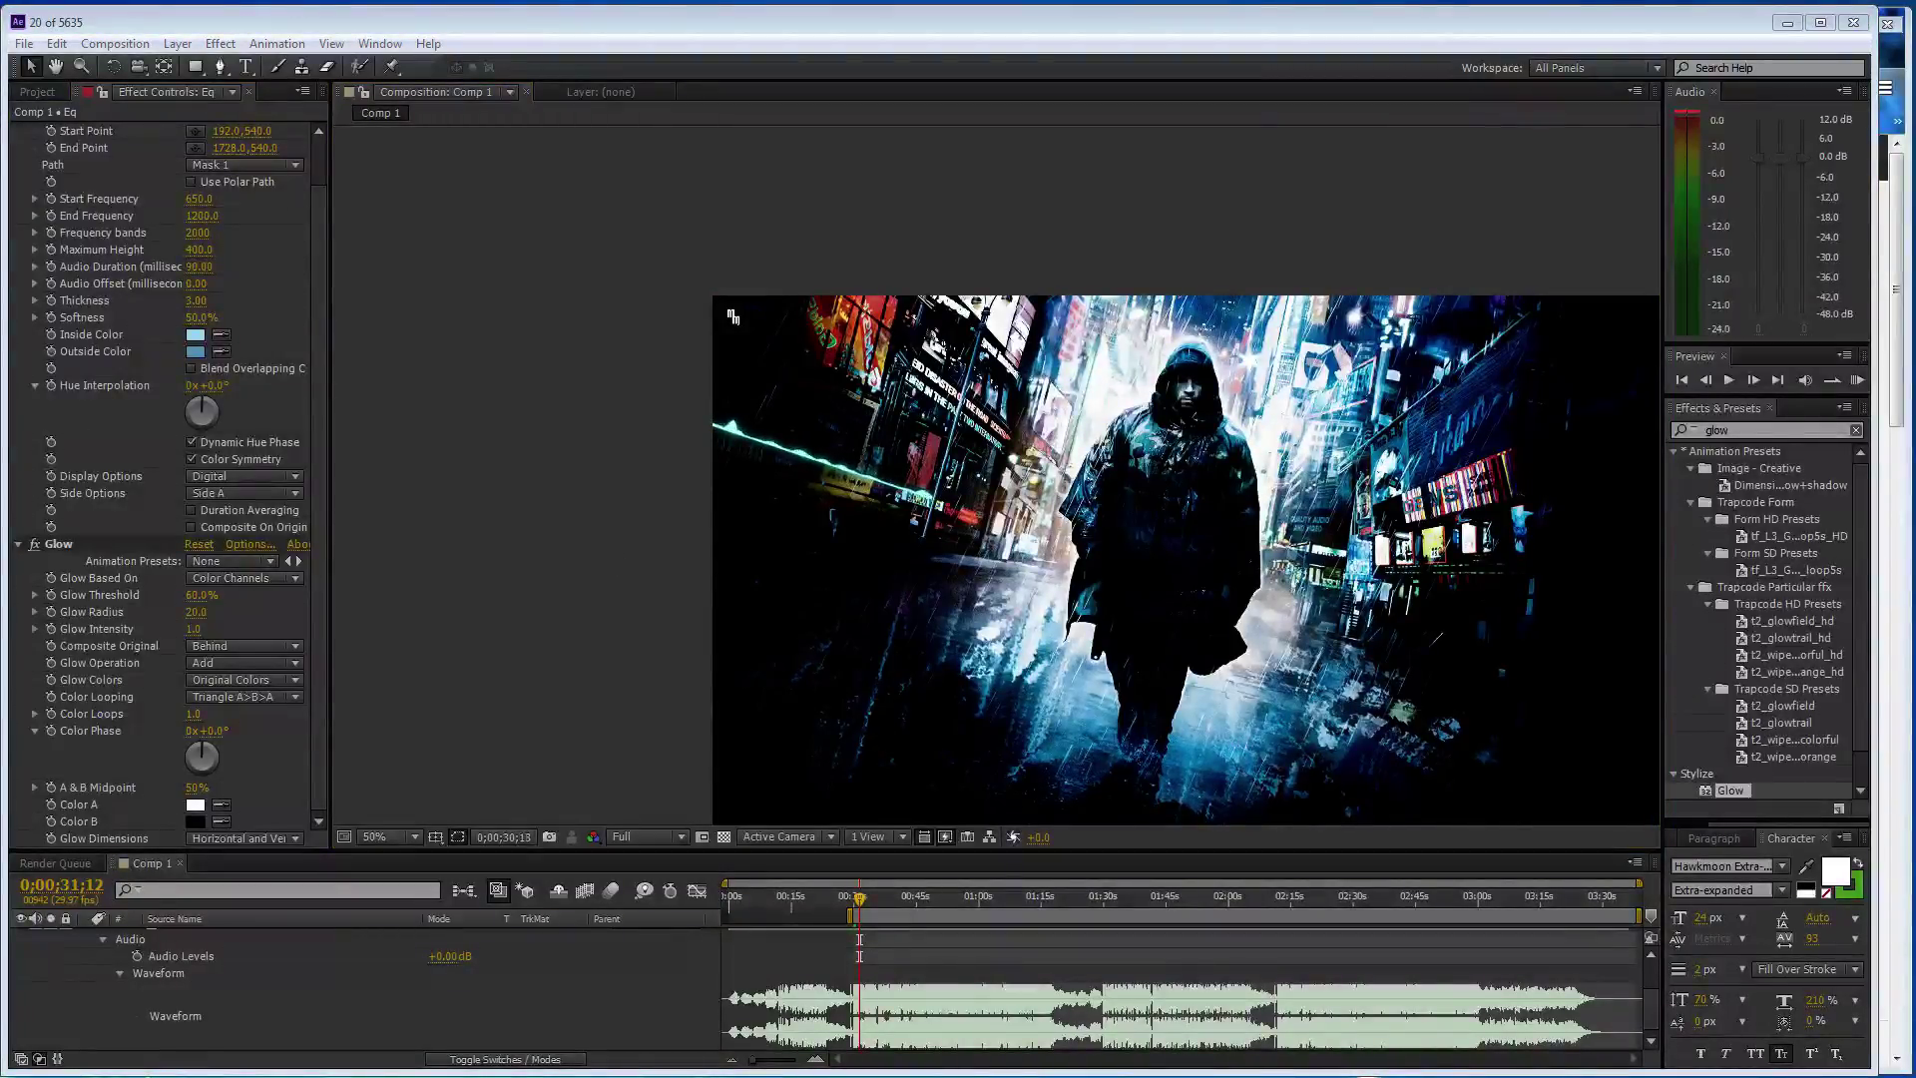
pyautogui.click(558, 441)
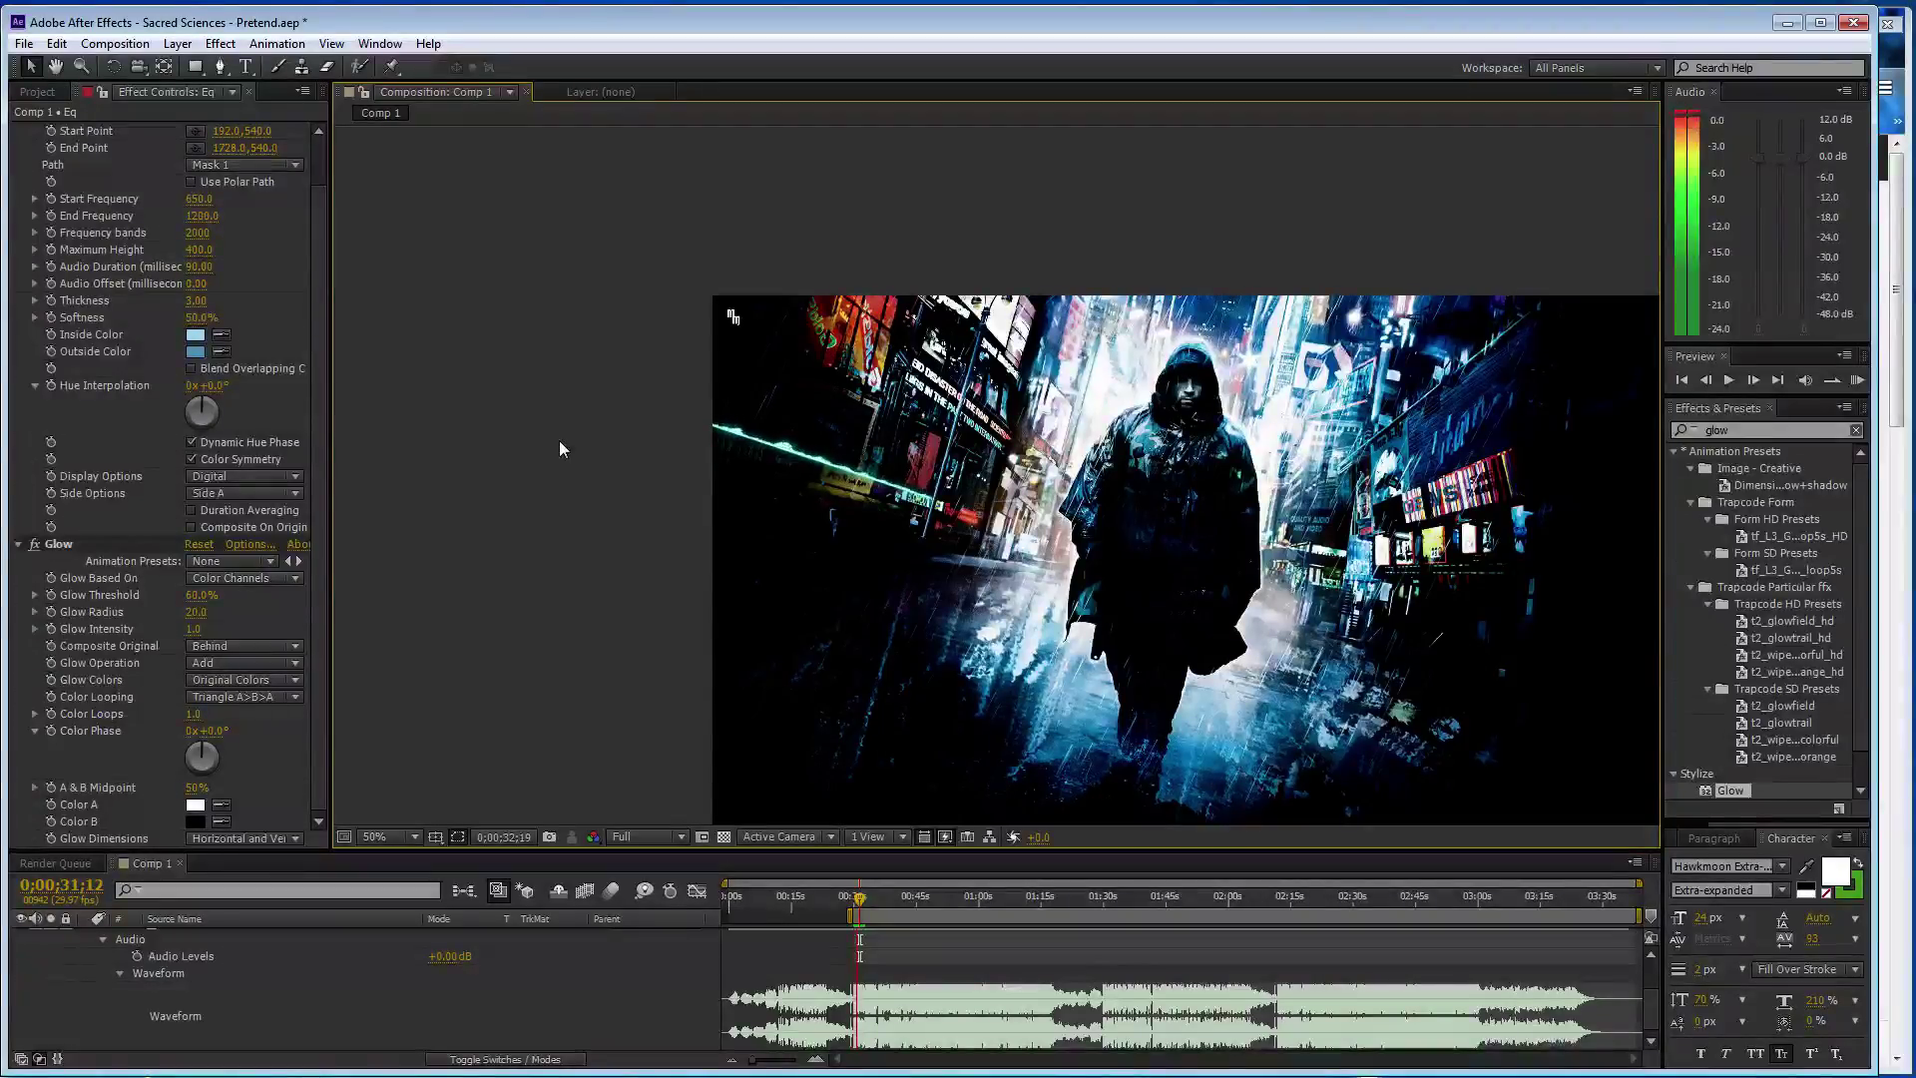
# - Stop playback, save, and set Outside Color to the same light blue as Inside
pyautogui.press('space')
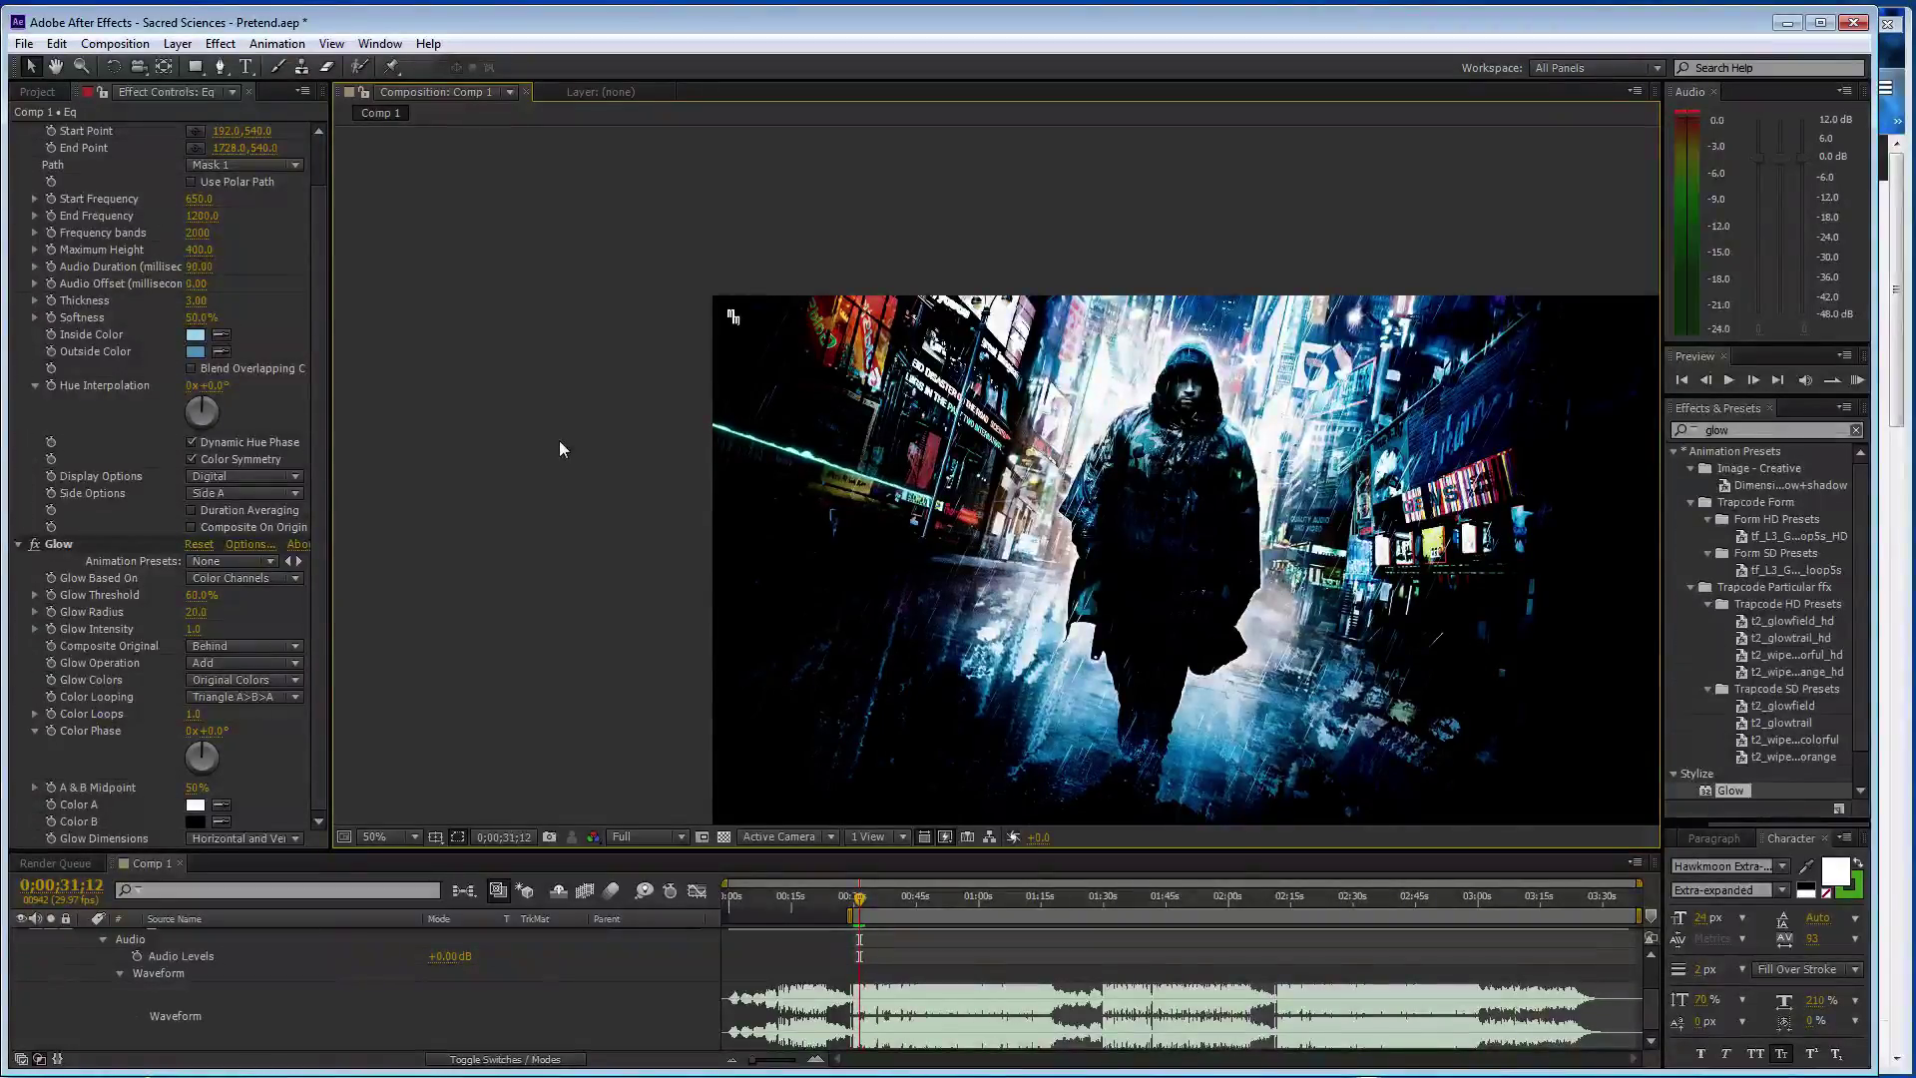
pyautogui.hotkey('ctrl', 's')
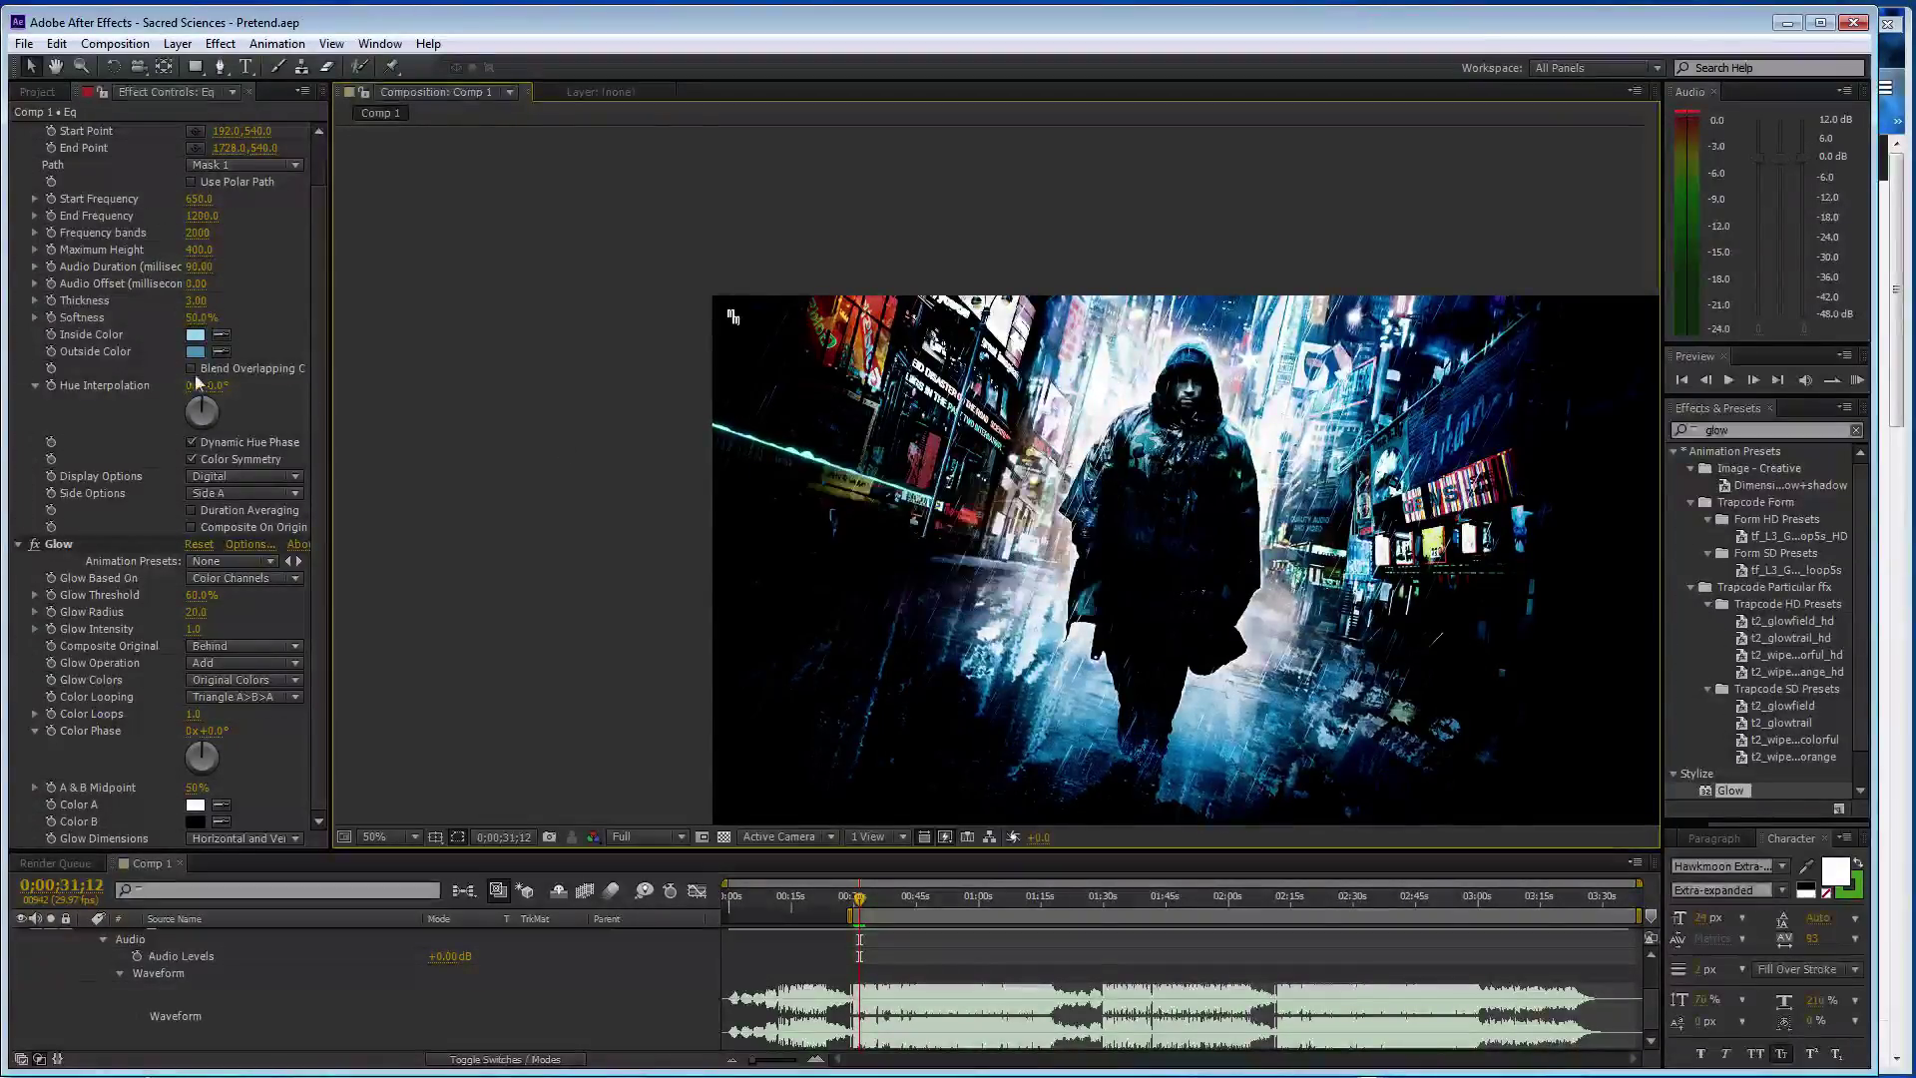
pyautogui.click(205, 335)
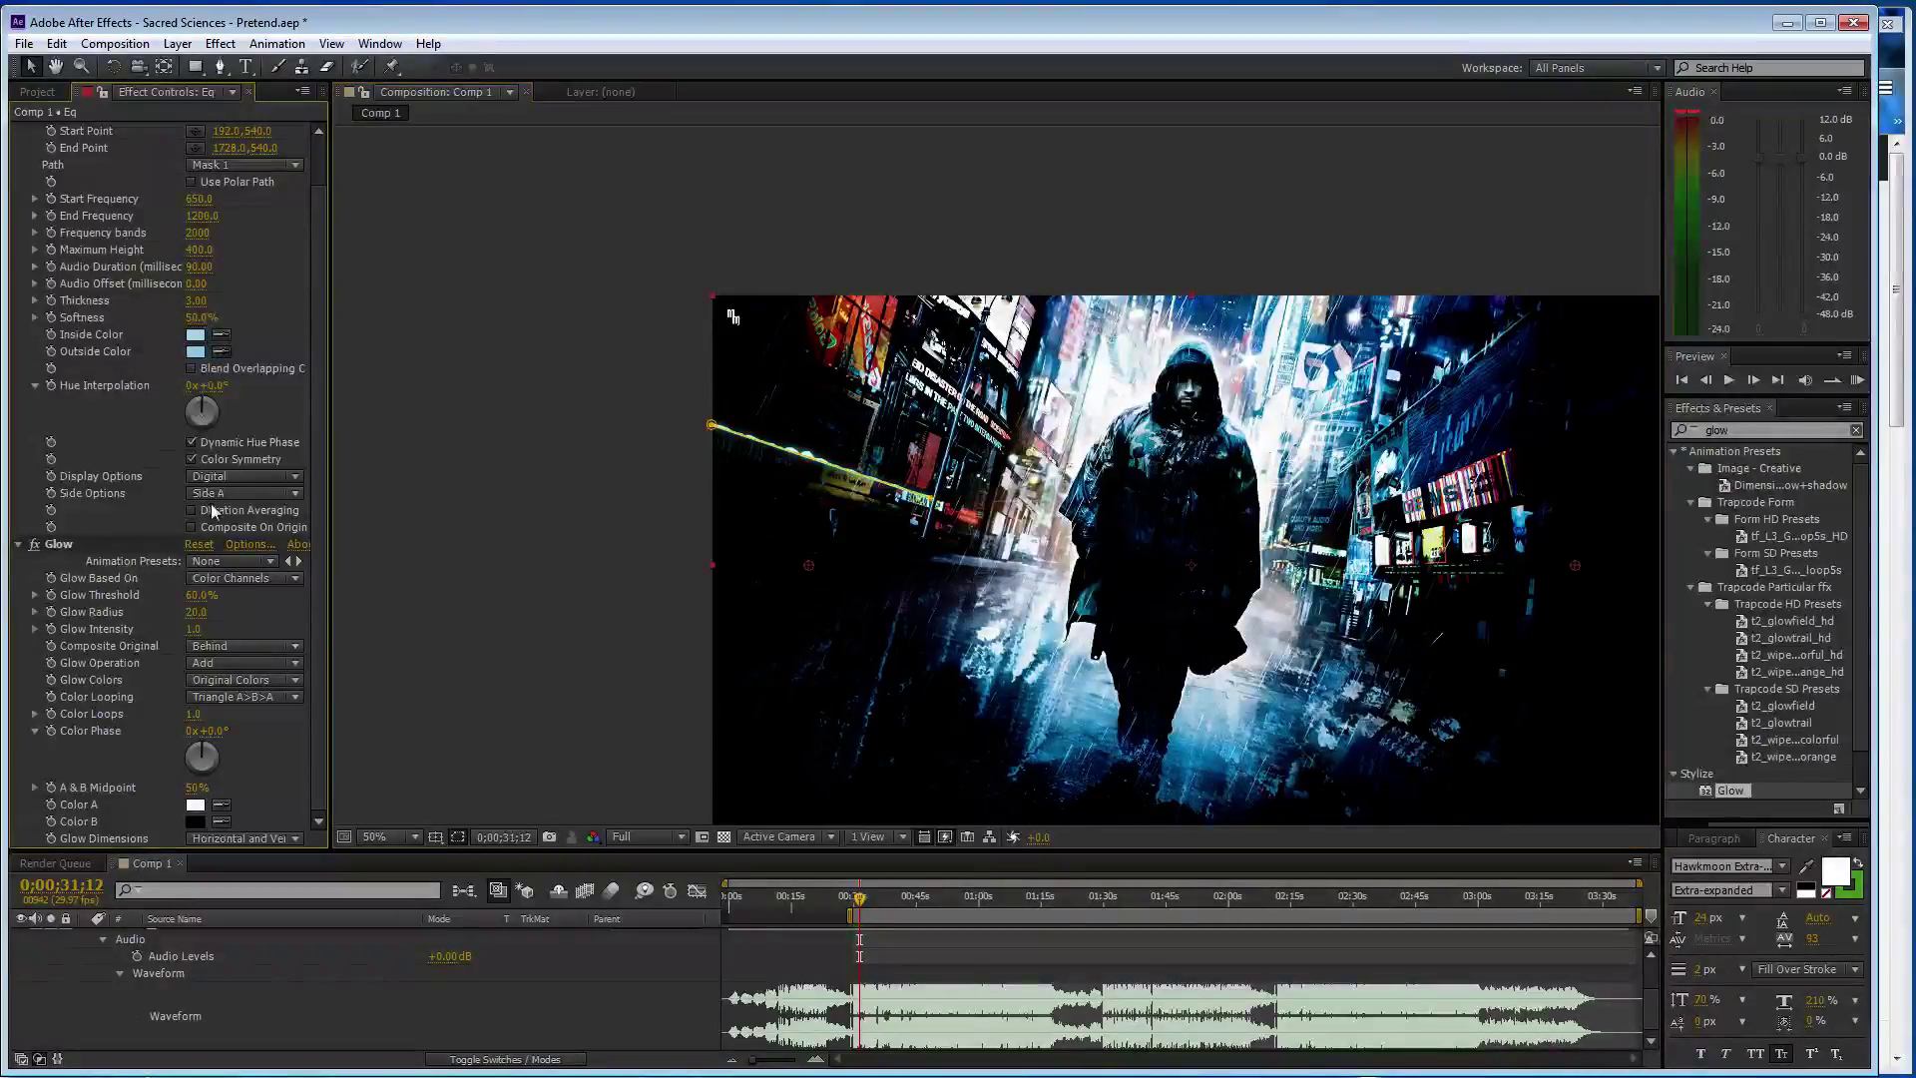
pyautogui.click(454, 569)
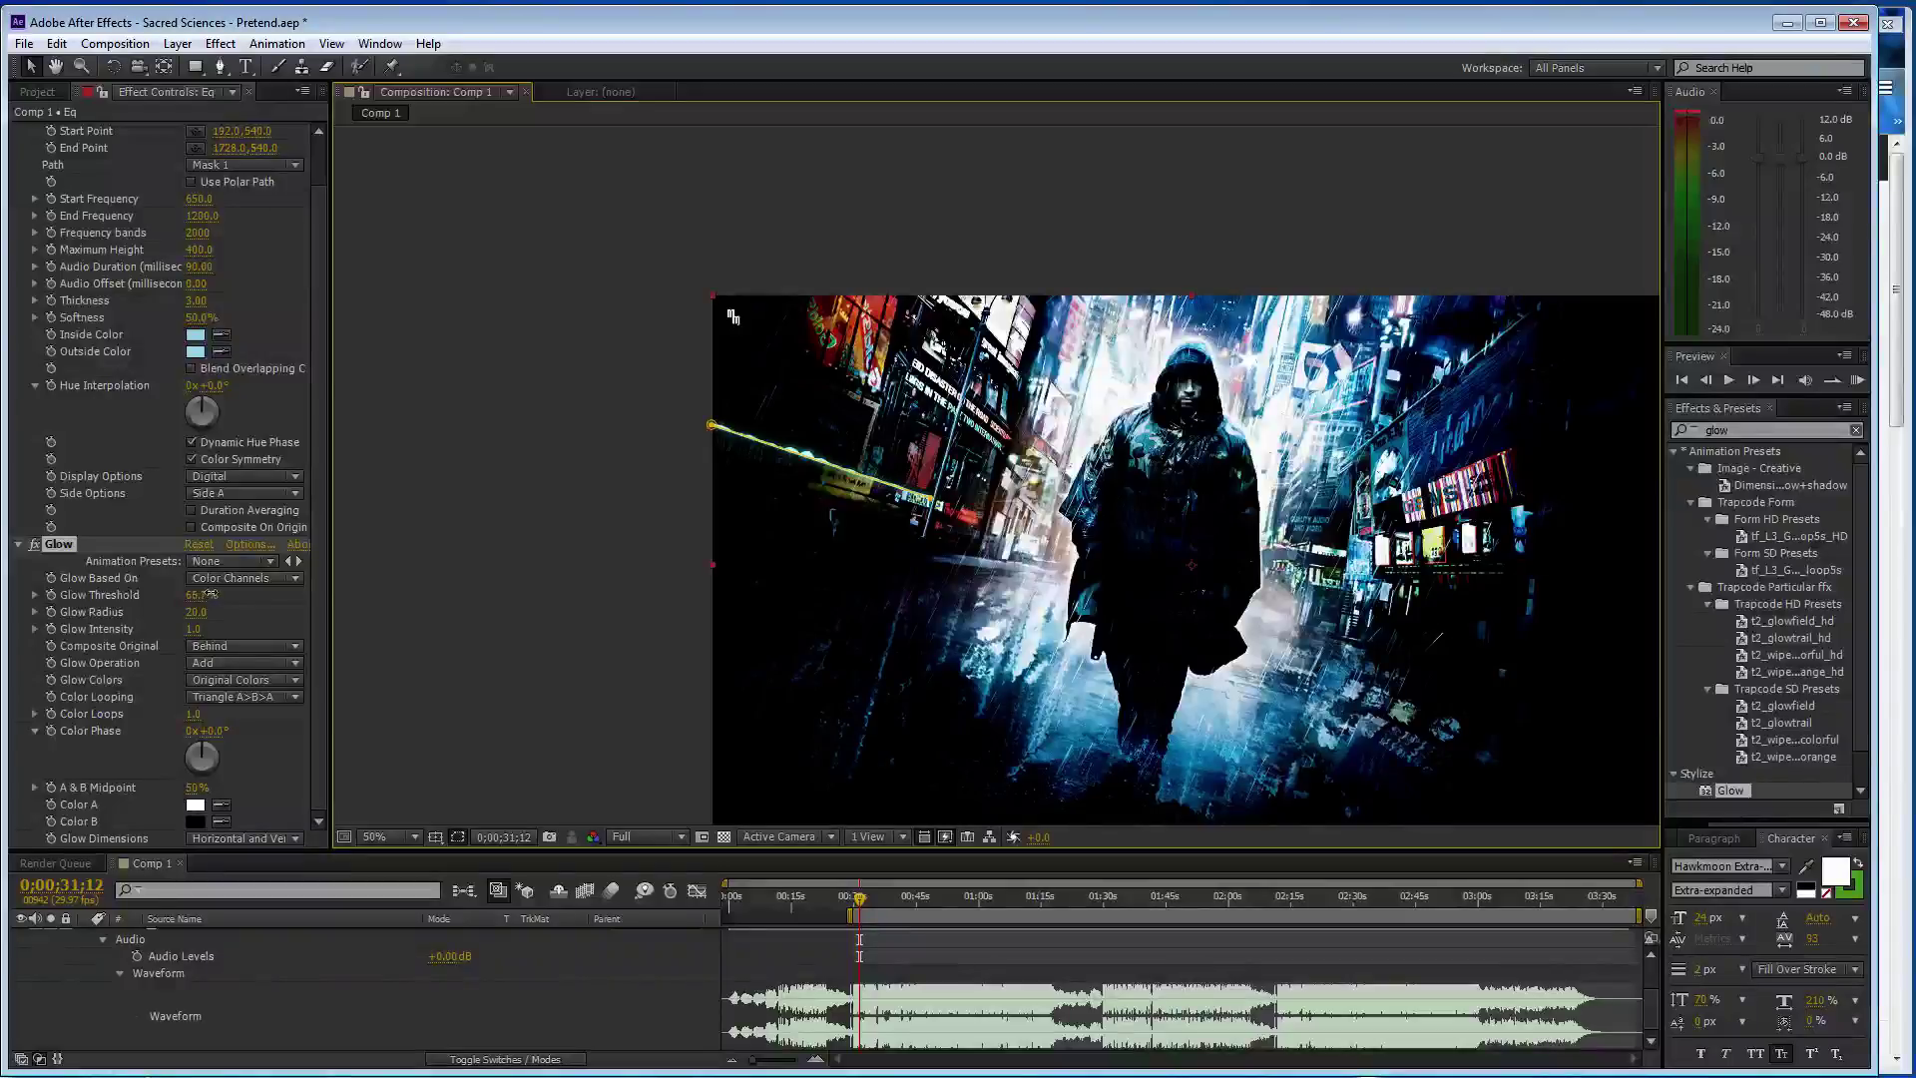
# - Raise Glow Threshold to about 68.2% and collapse the audio Waveform row
pyautogui.moveTo(201, 595); pyautogui.dragTo(535, 563)
pyautogui.press('.')
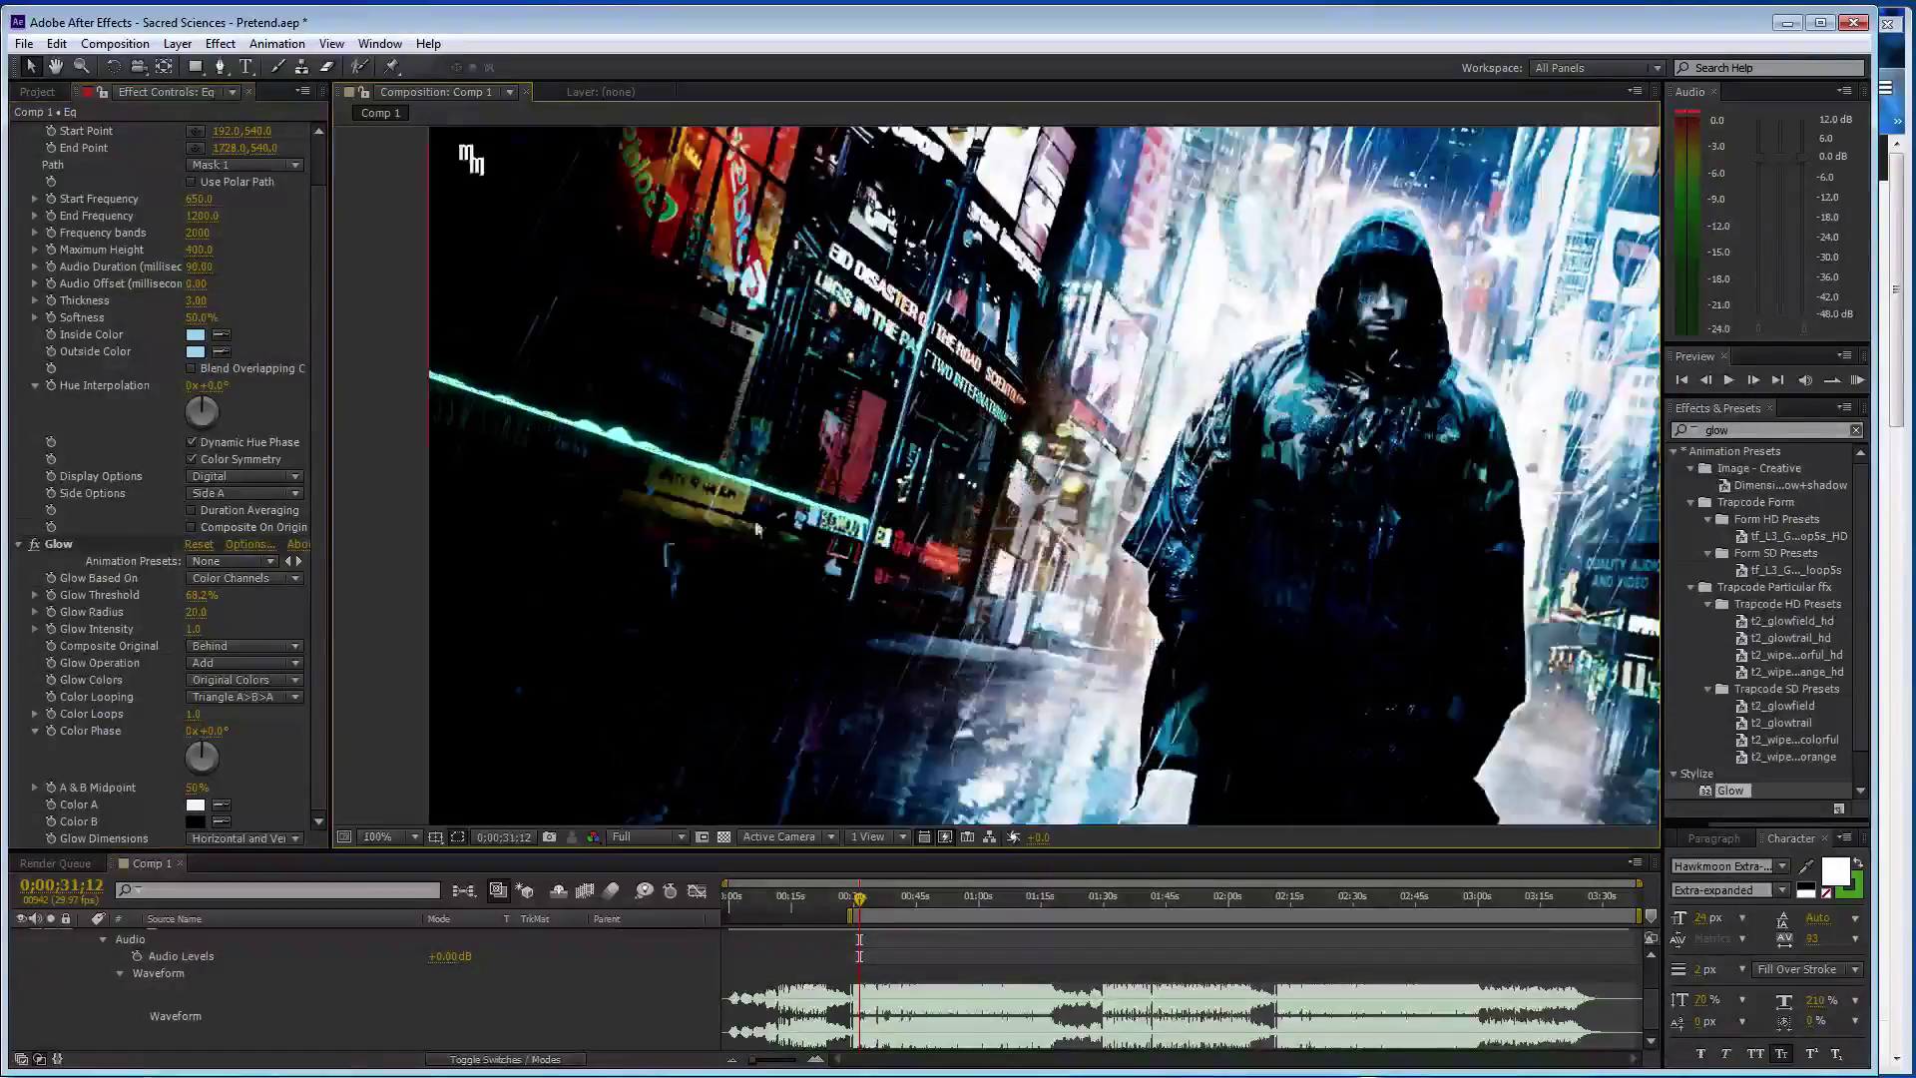
pyautogui.press(',')
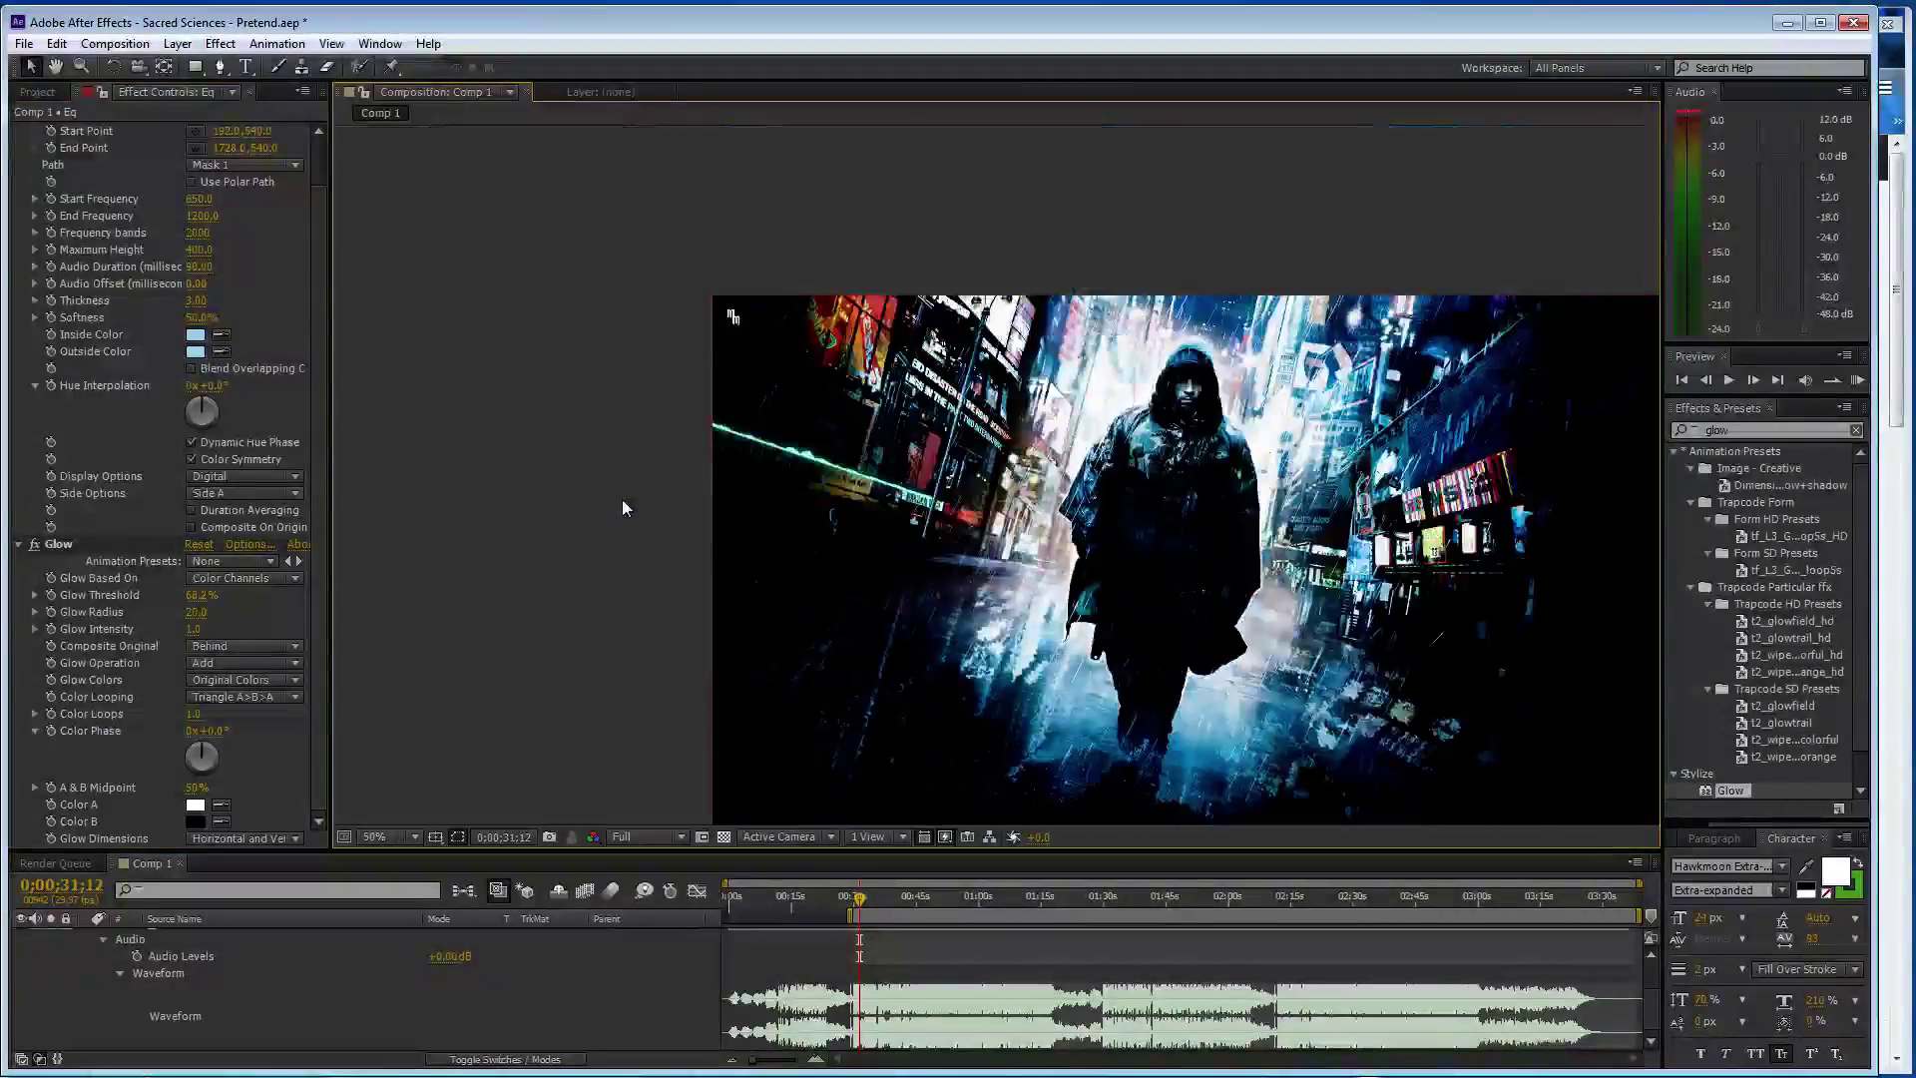
pyautogui.press('.')
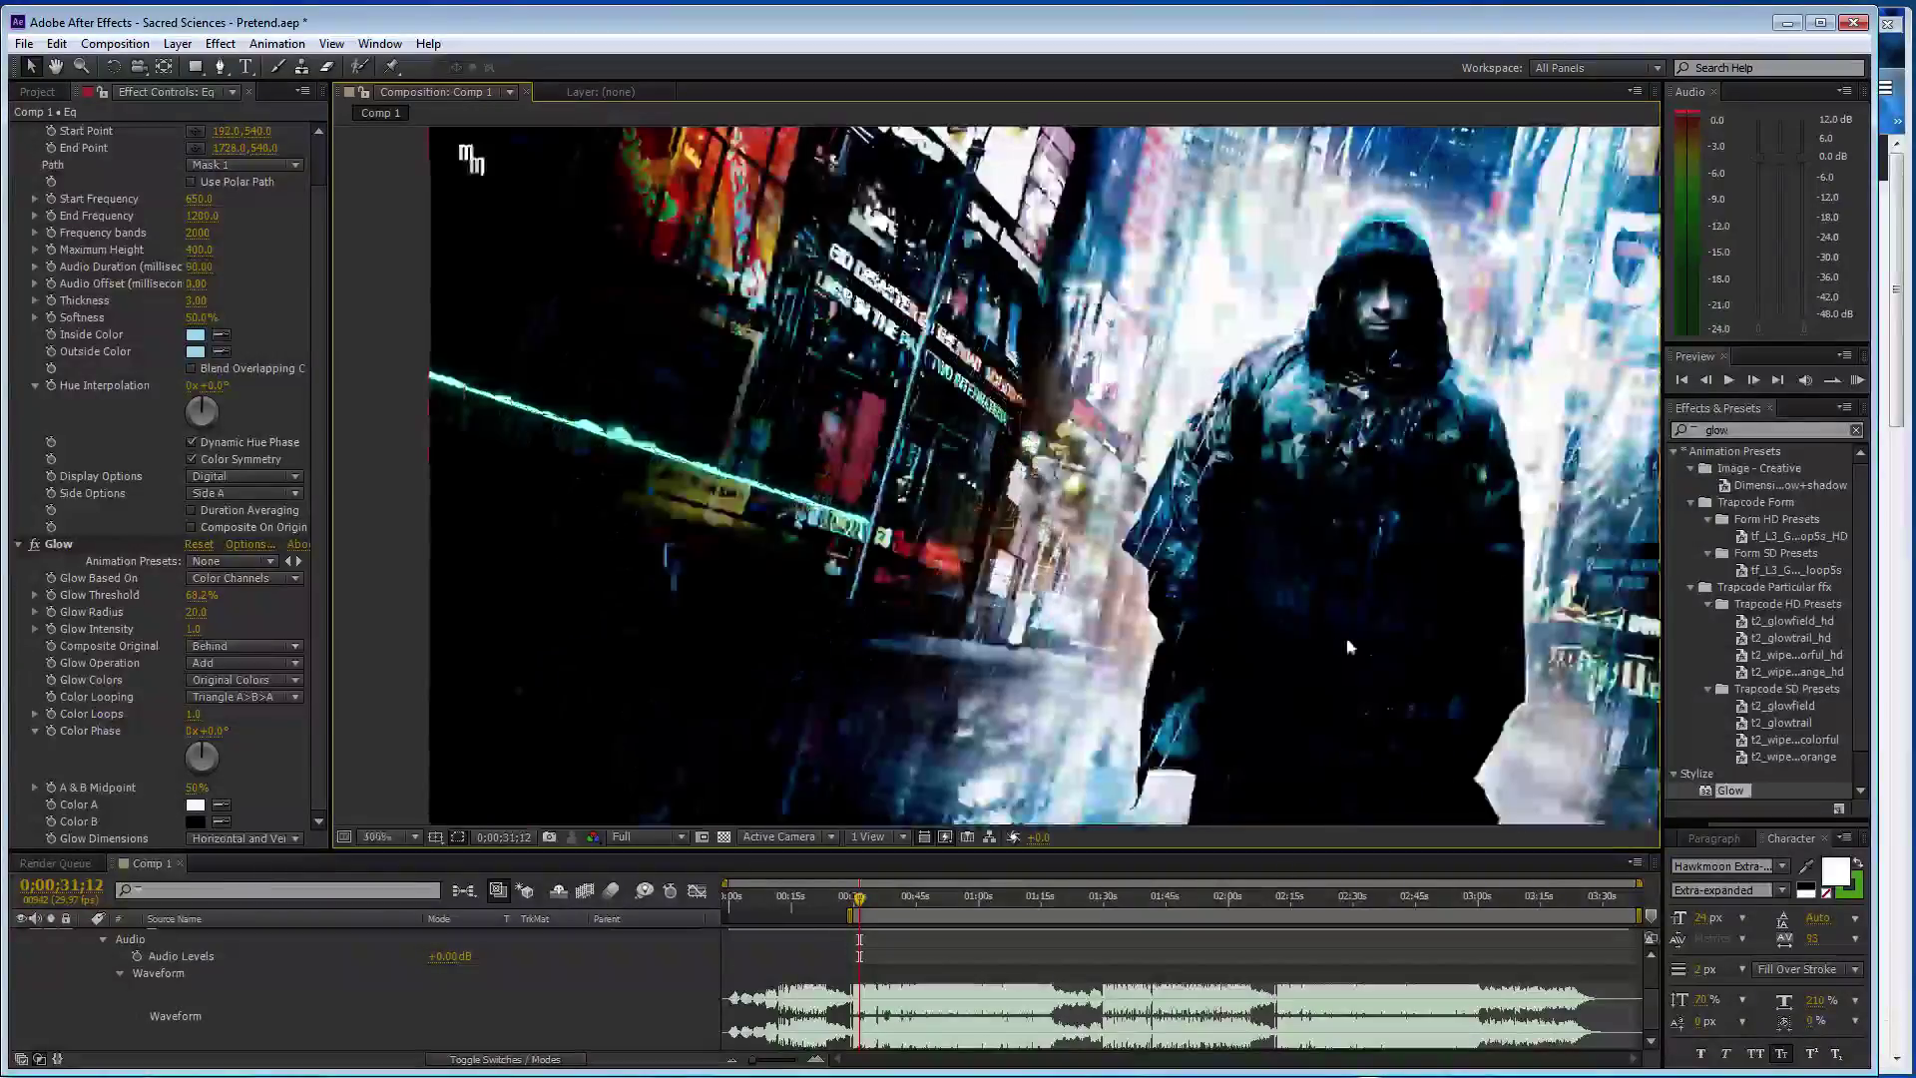
pyautogui.click(123, 974)
# - Zoom out to 50%, pan to the neon shop signs, delete a stray shape layer and select Eq
pyautogui.press(',')
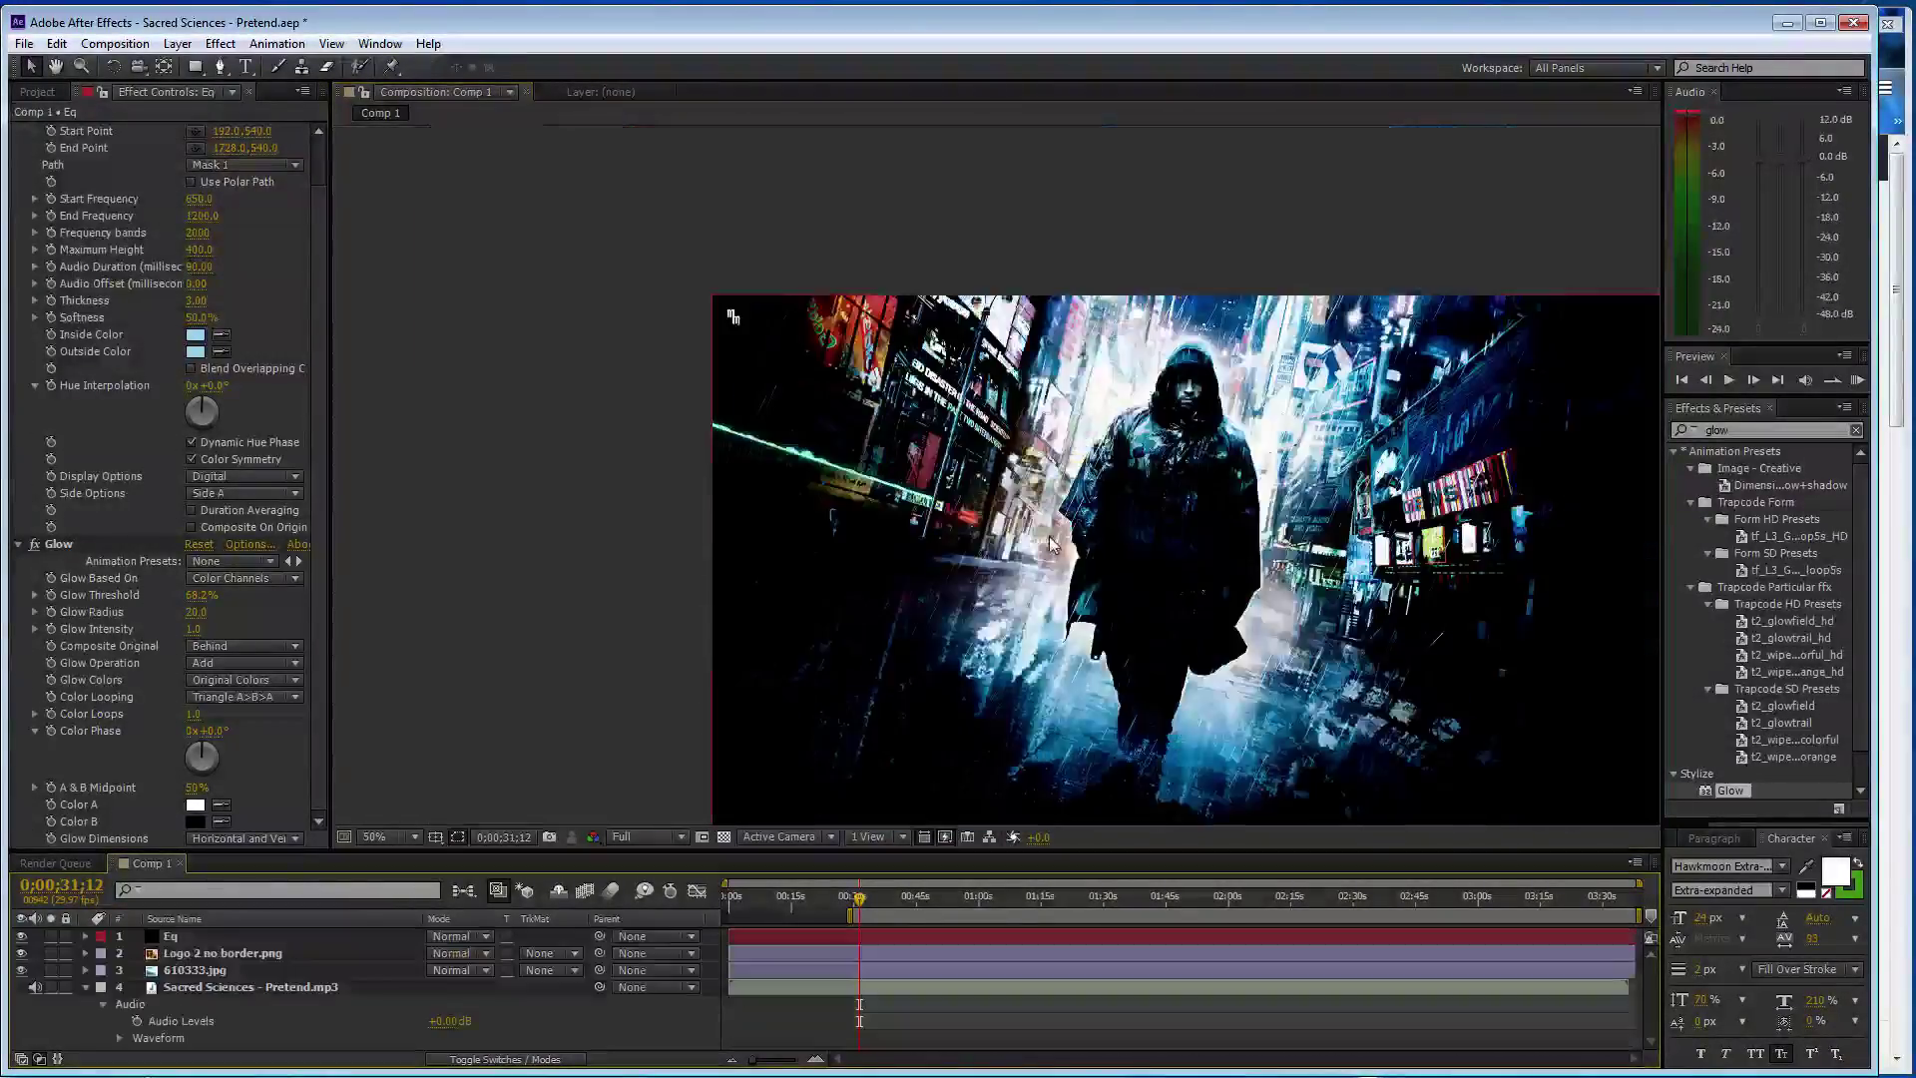
pyautogui.scroll(2, 1116, 591)
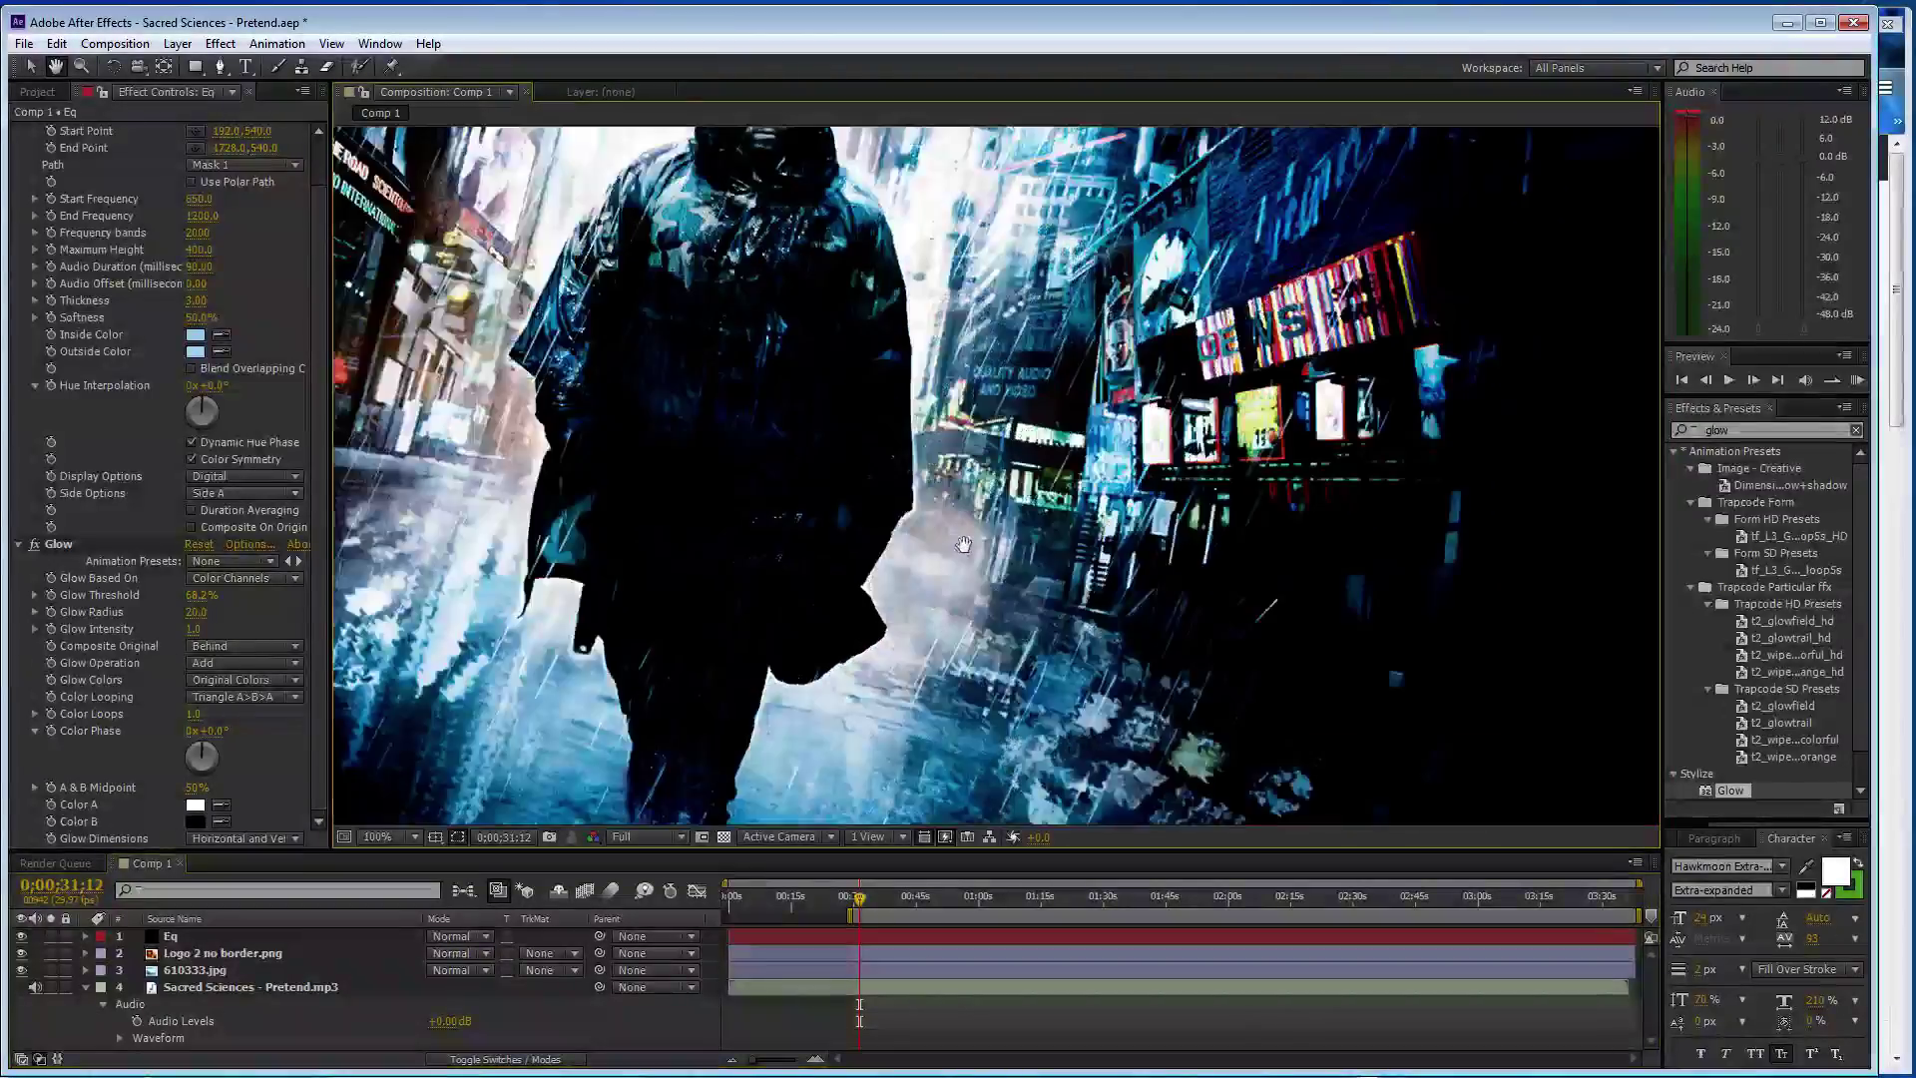
pyautogui.moveTo(1144, 582); pyautogui.dragTo(960, 511)
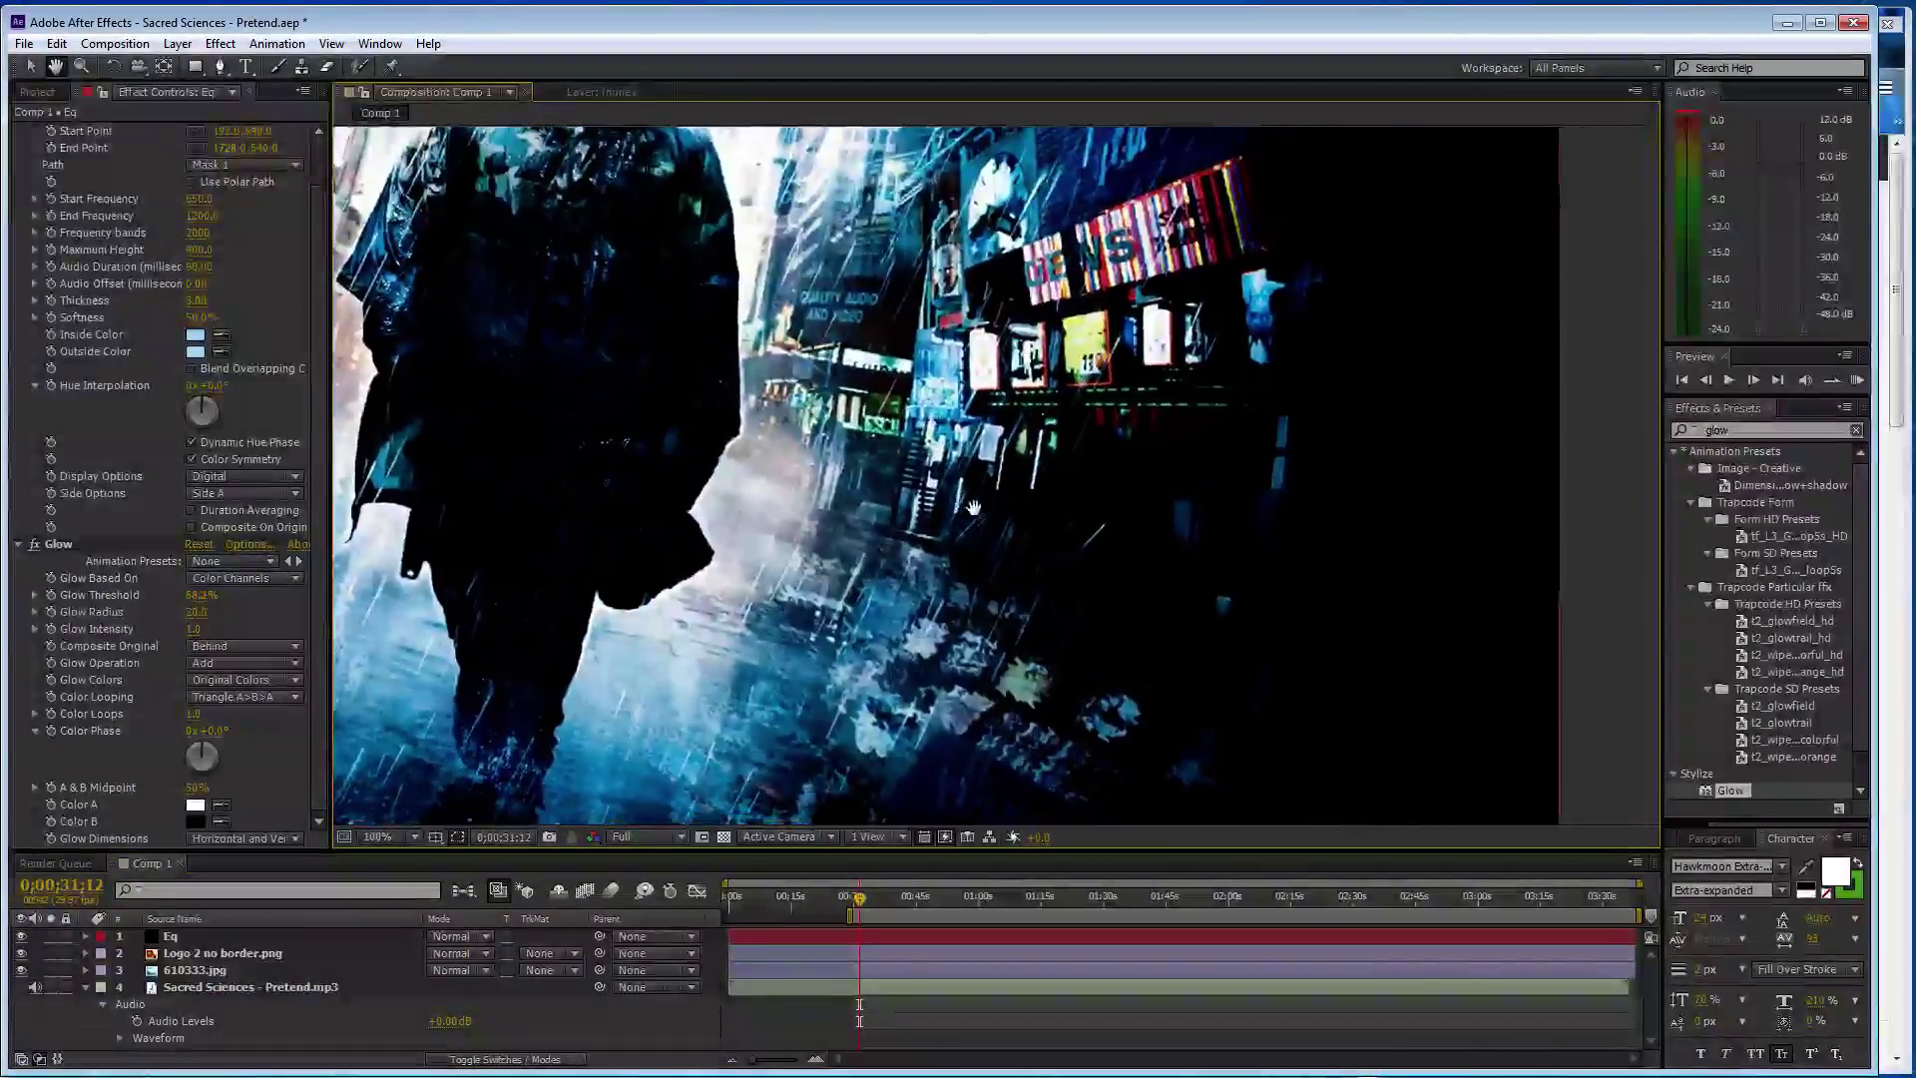
pyautogui.press('g')
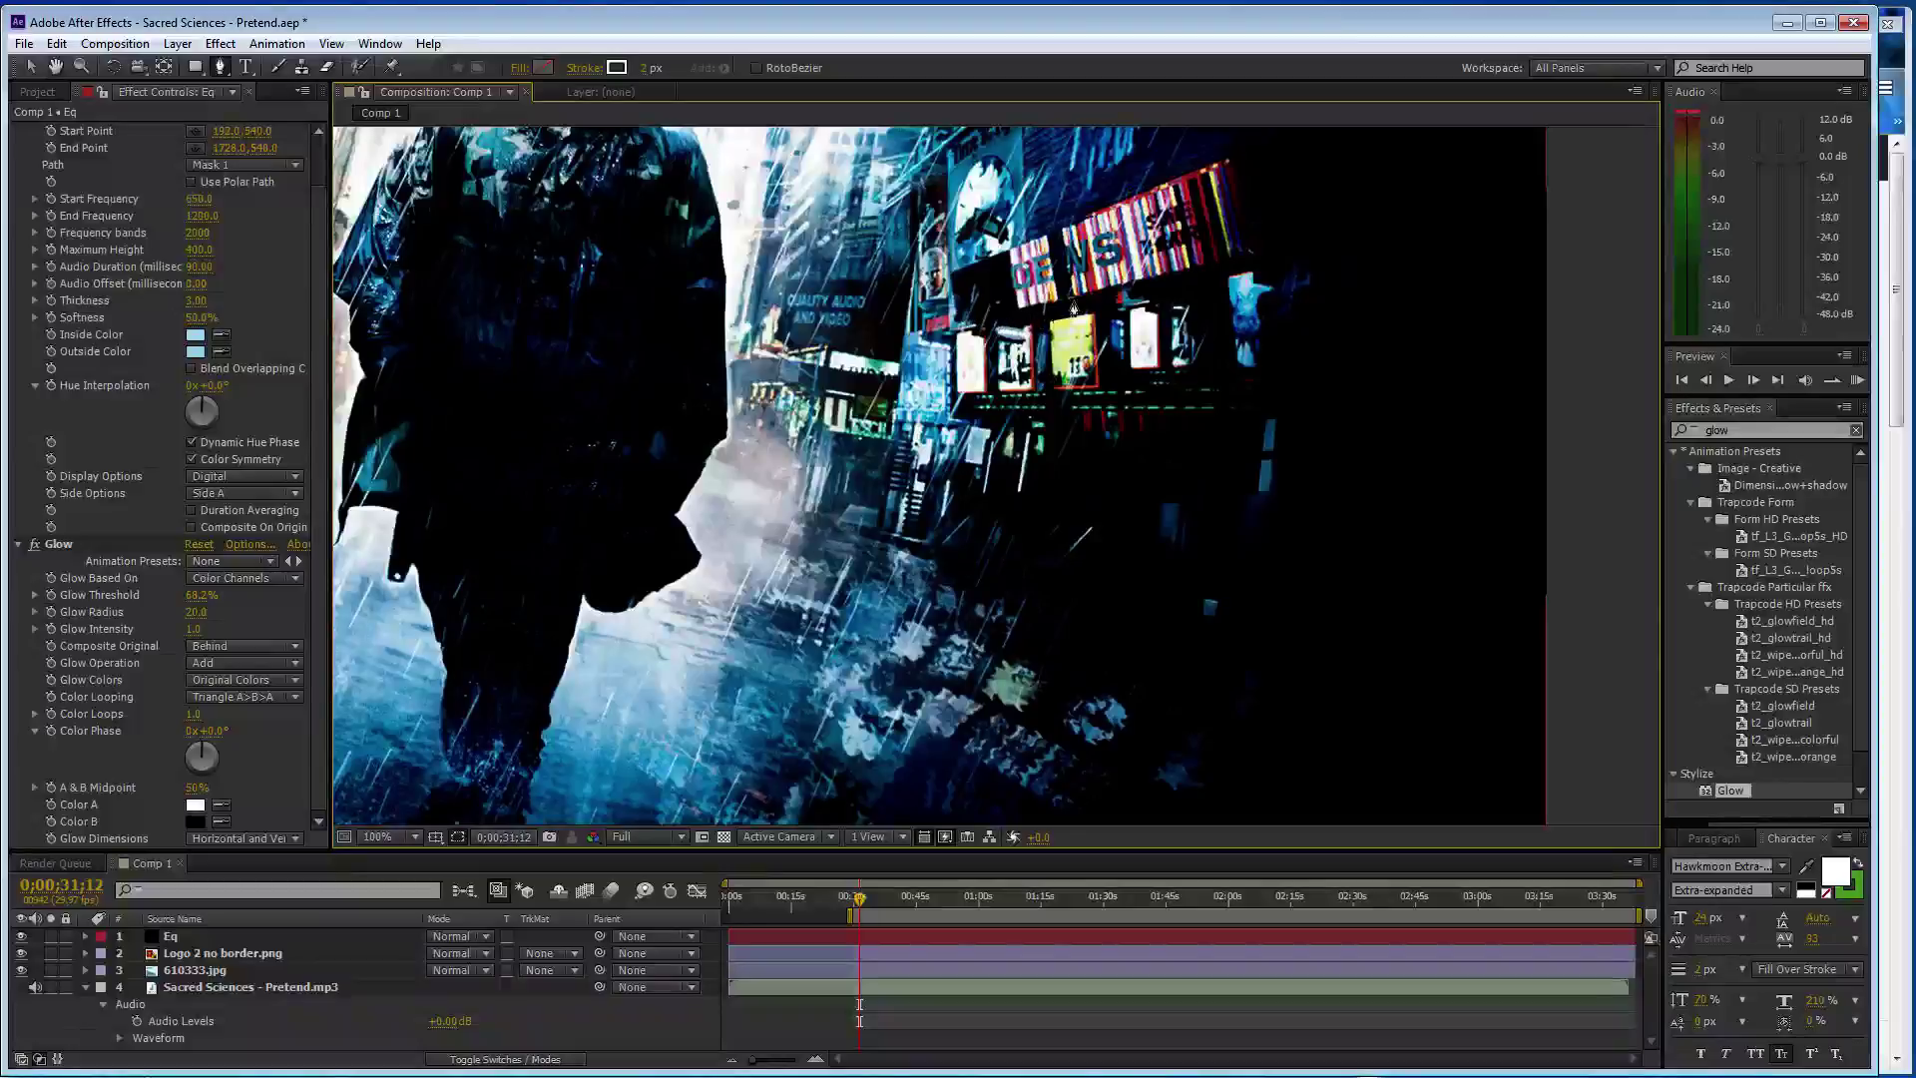
pyautogui.click(1249, 250)
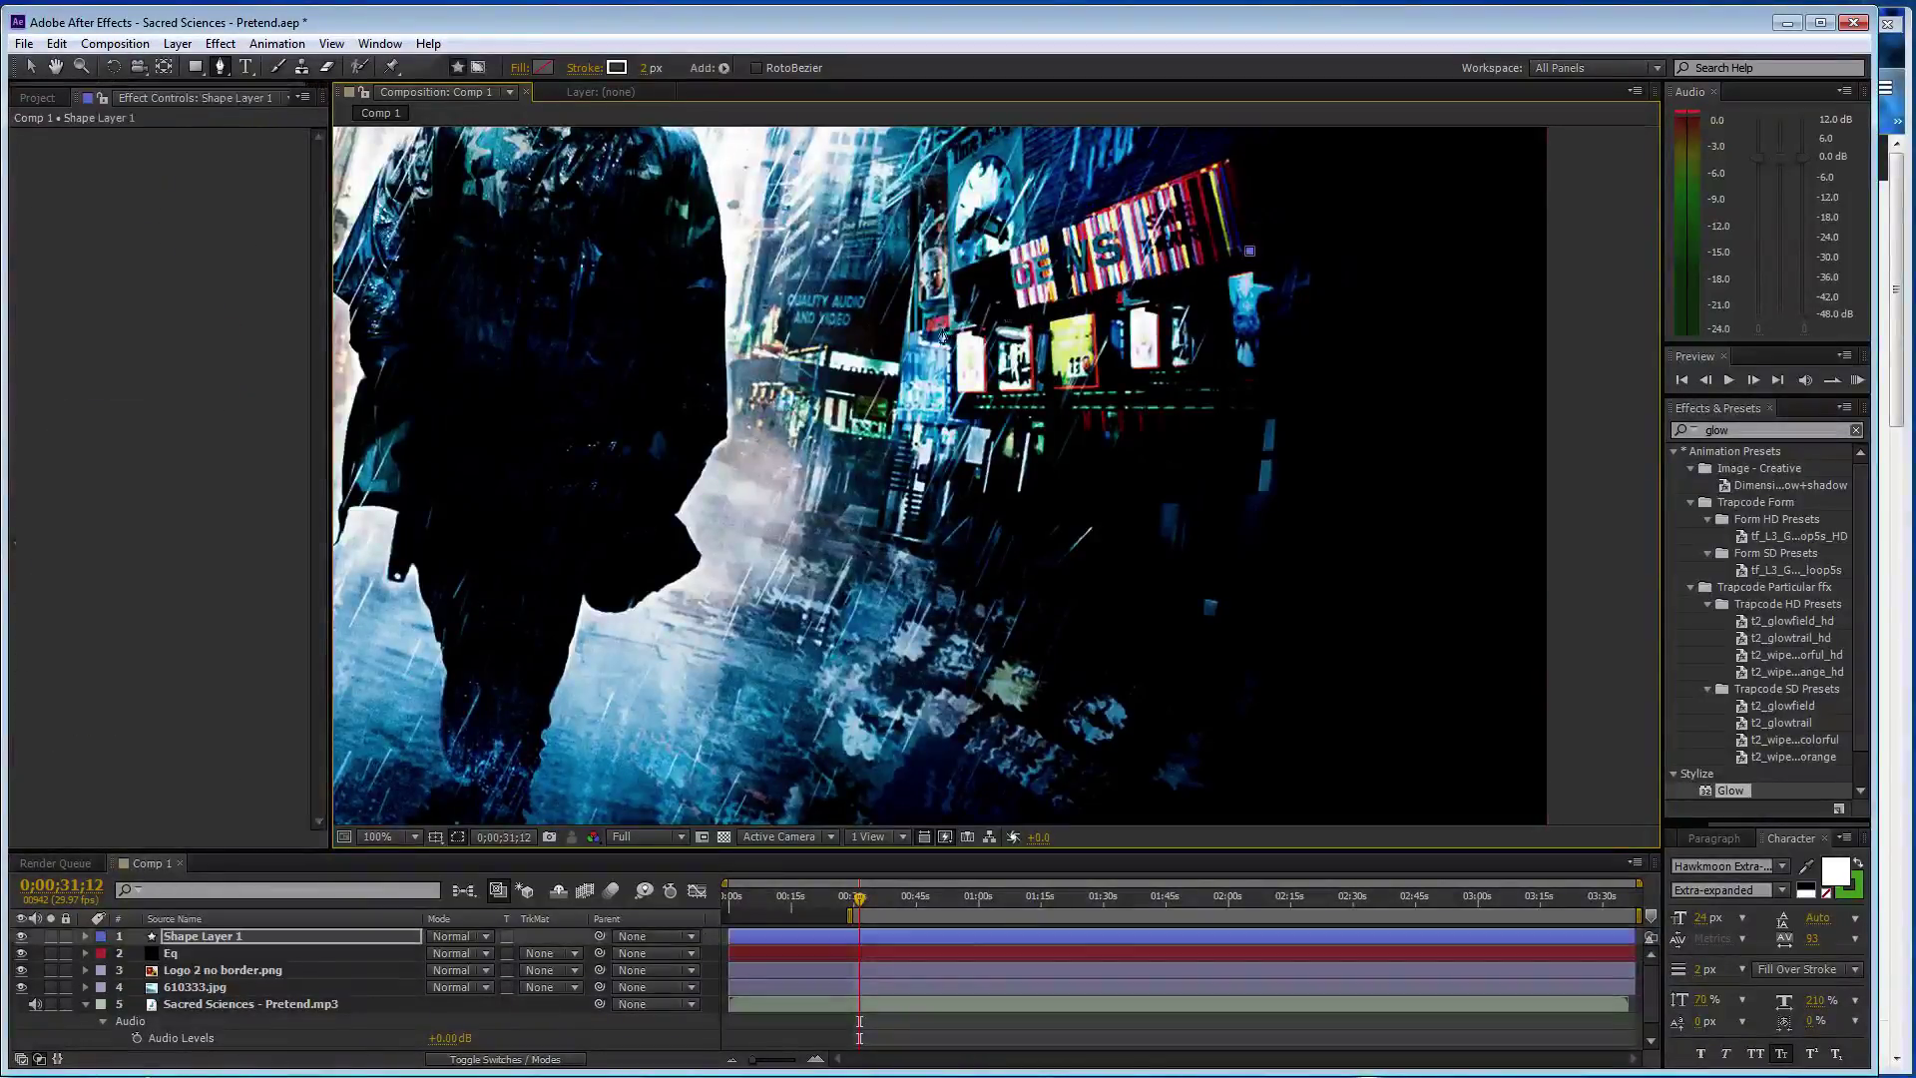
pyautogui.press('Delete')
pyautogui.click(201, 936)
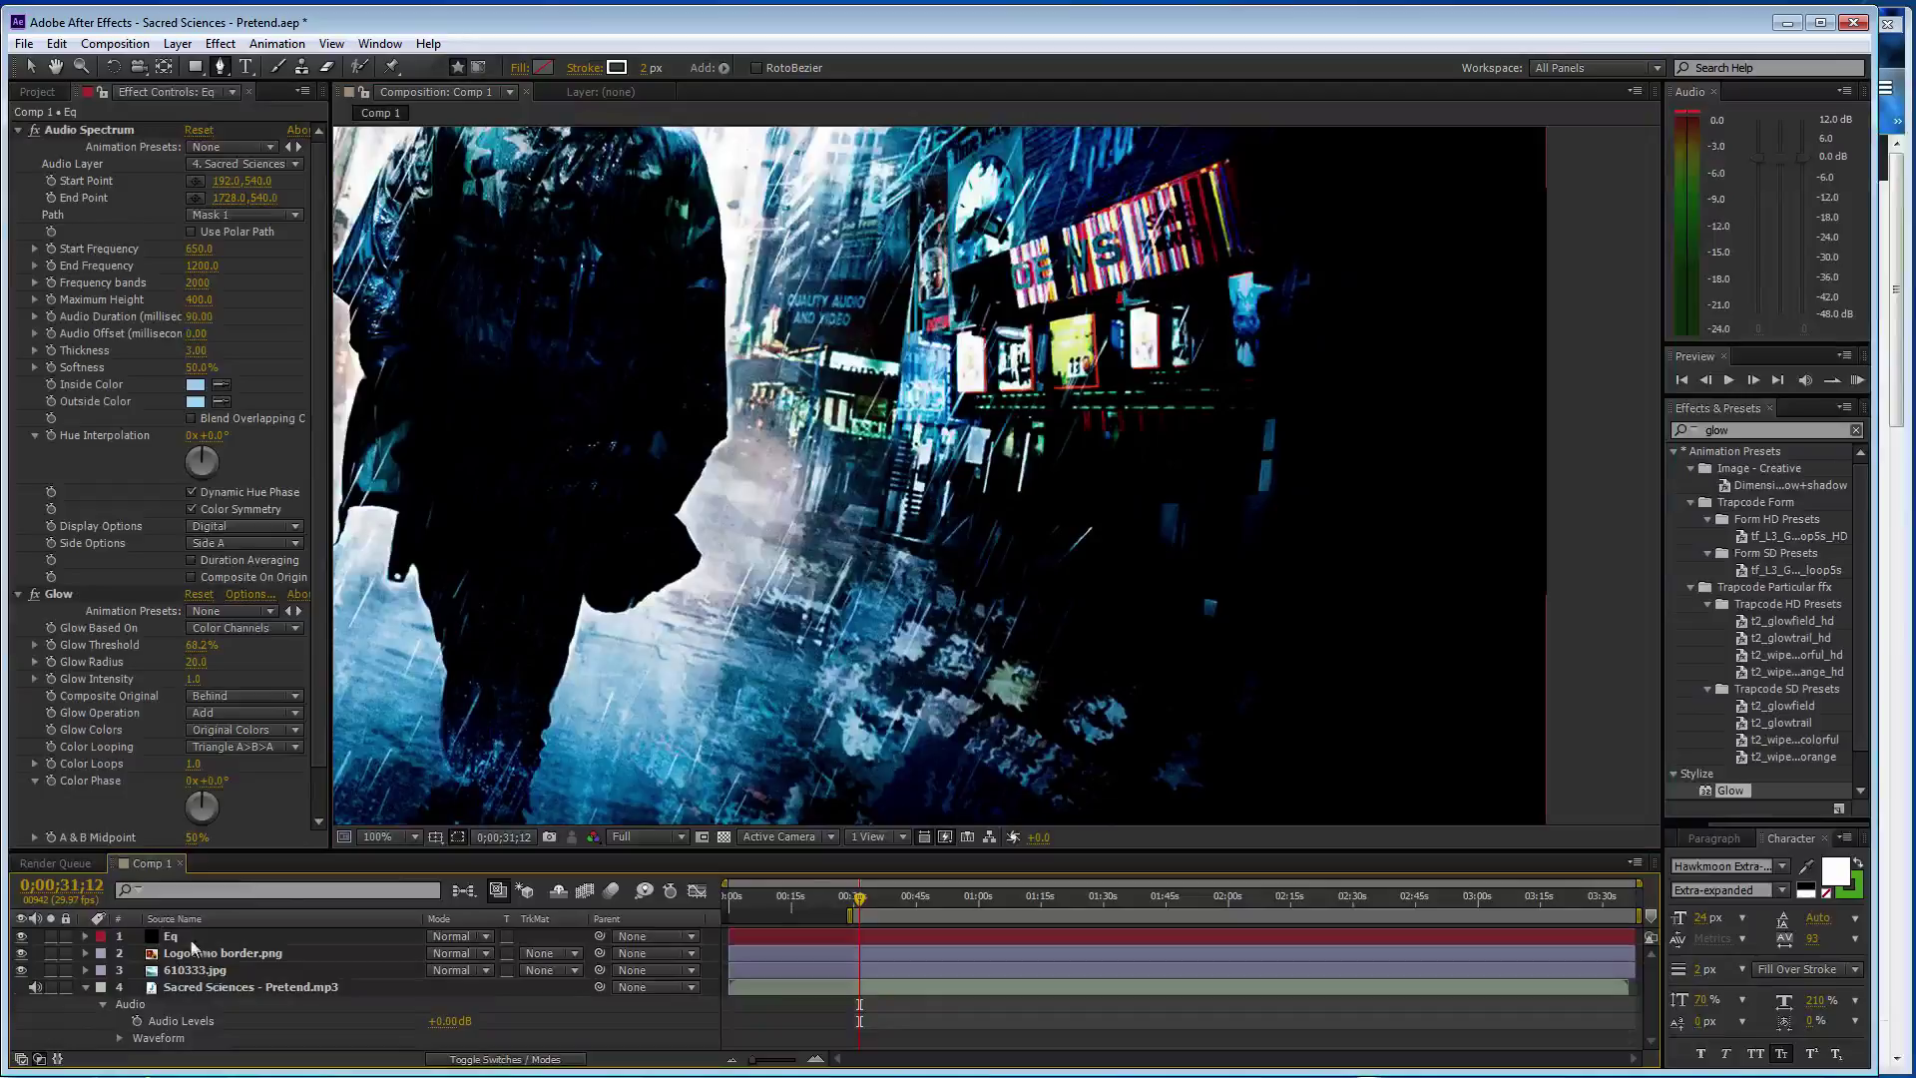
# - Draw a two-point Mask 2 along the neon sign and duplicate Audio Spectrum as Audio Spectrum 2
pyautogui.click(1250, 254)
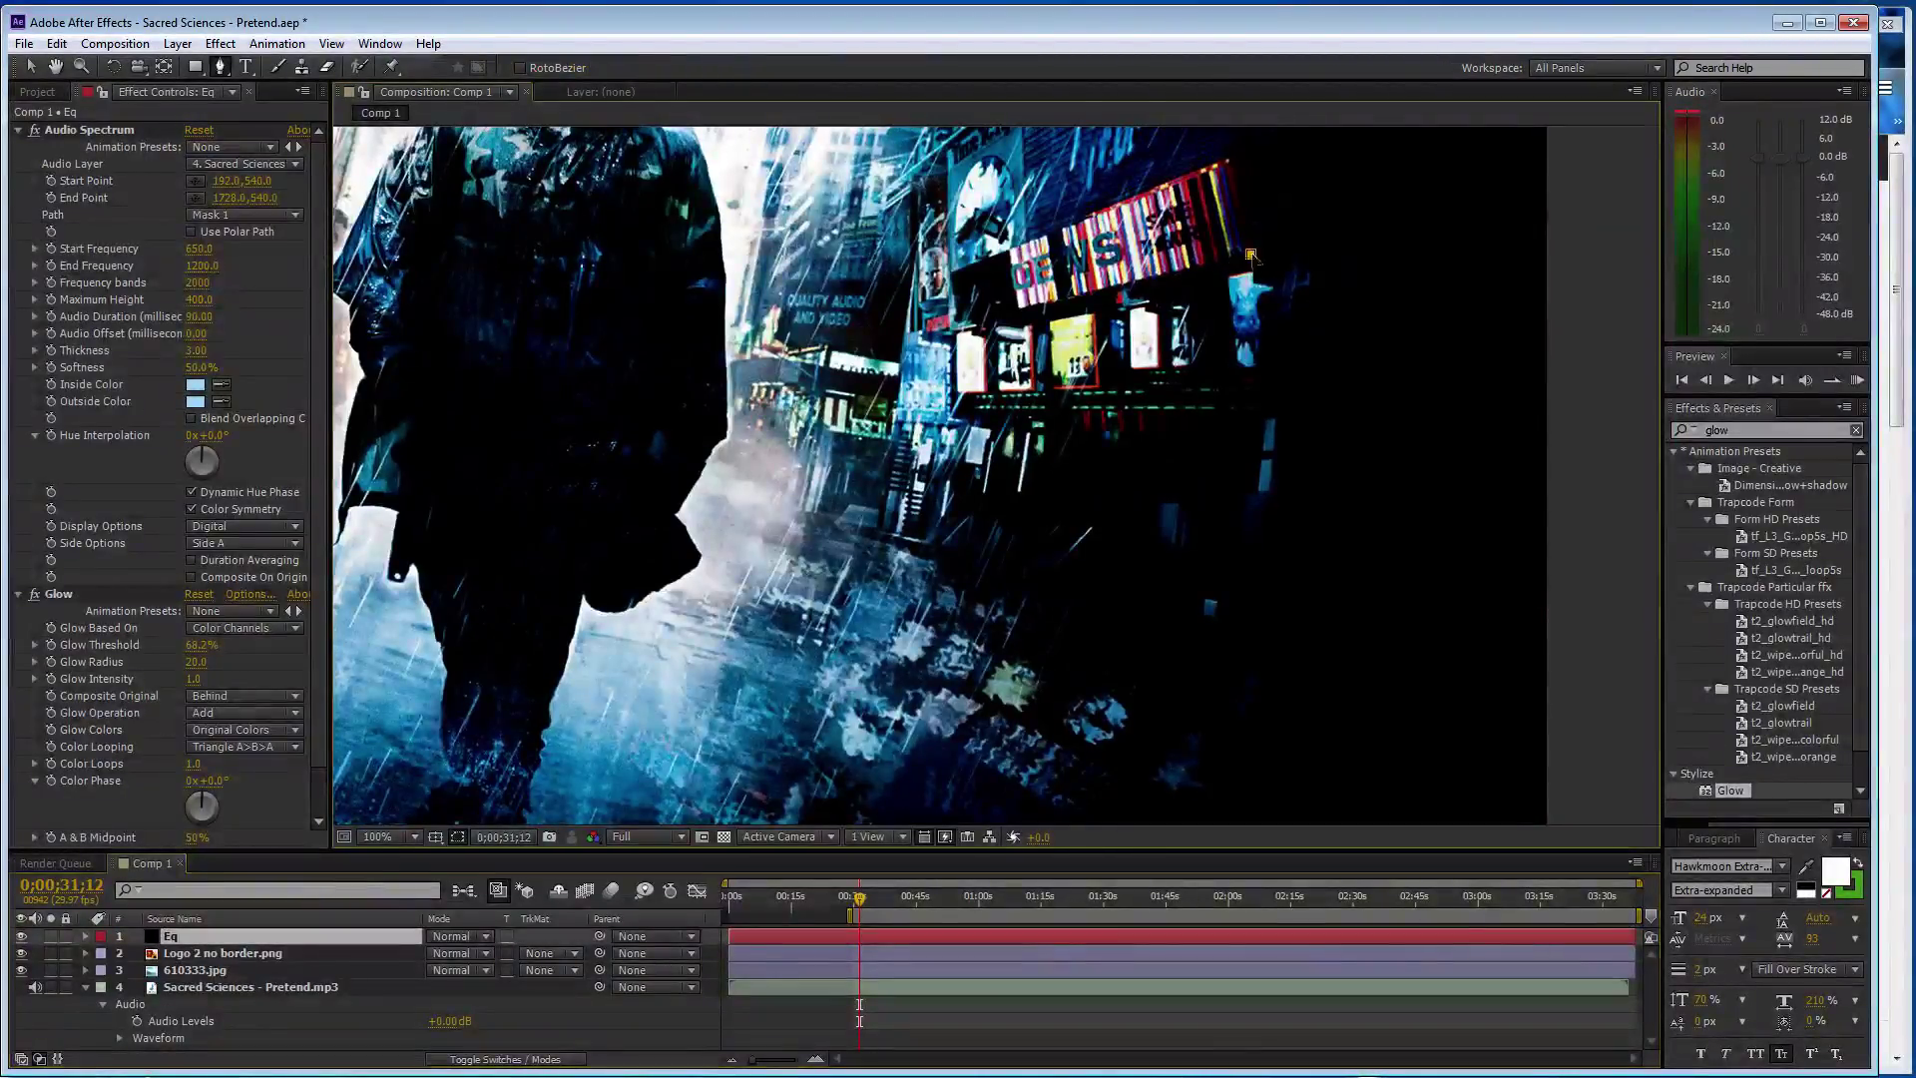
pyautogui.click(958, 324)
pyautogui.press('v')
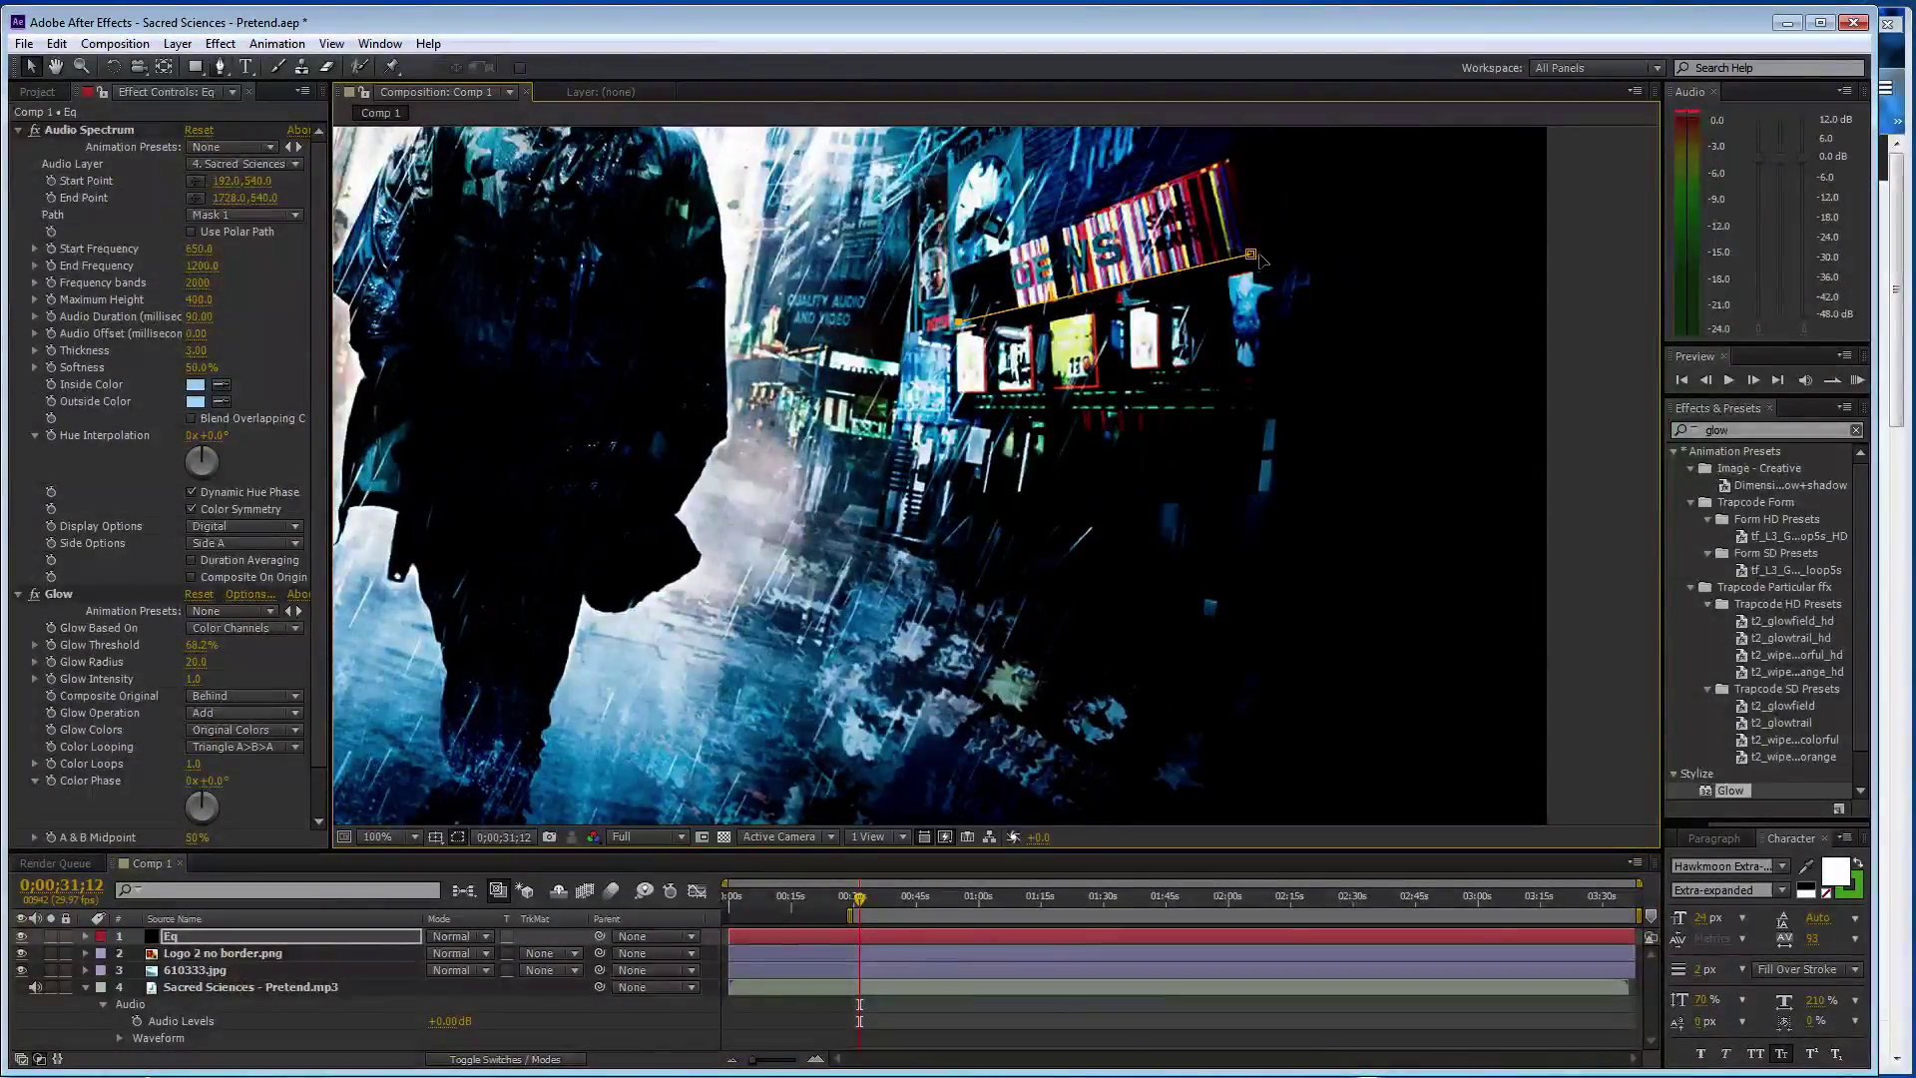
pyautogui.moveTo(1251, 254); pyautogui.dragTo(1247, 255)
pyautogui.click(97, 130)
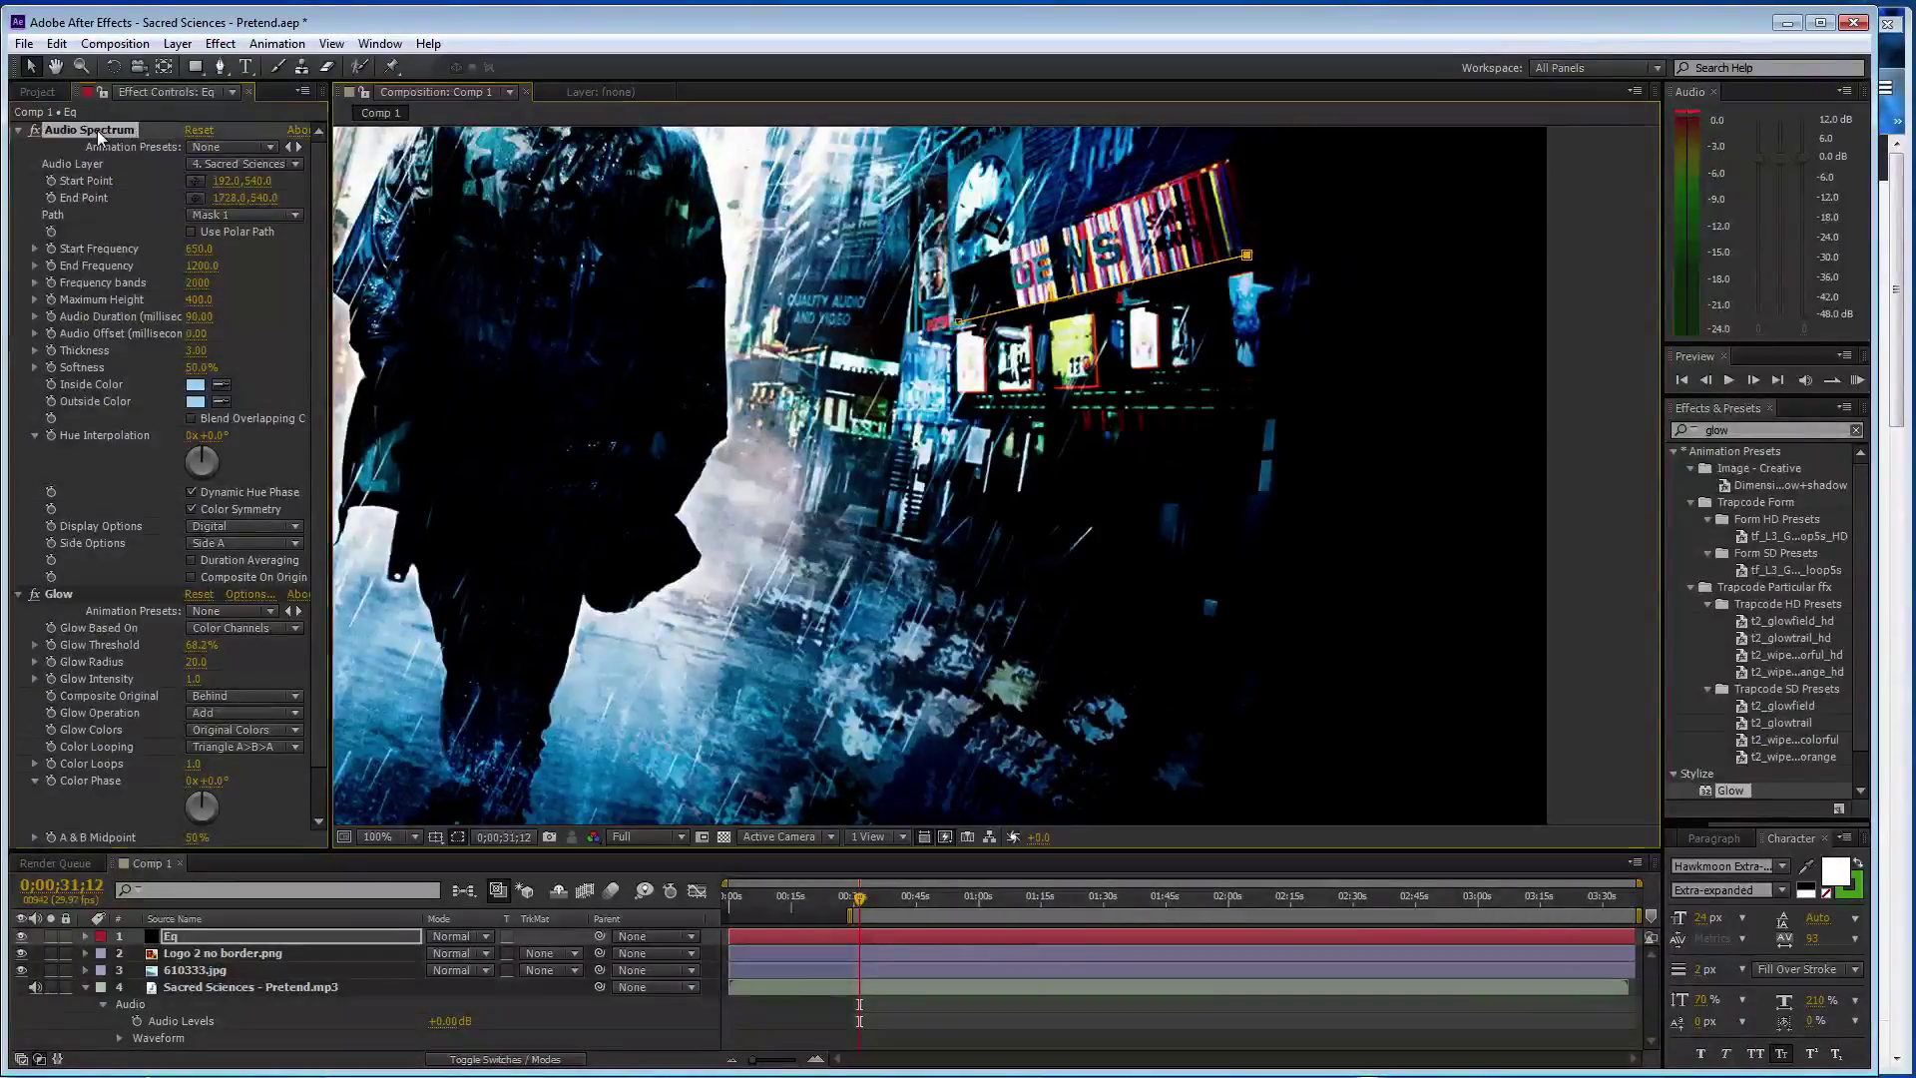
pyautogui.hotkey('ctrl', 'd')
# - Set Audio Spectrum 2's Path to Mask 2 and move its start and end points onto the sign
pyautogui.click(231, 213)
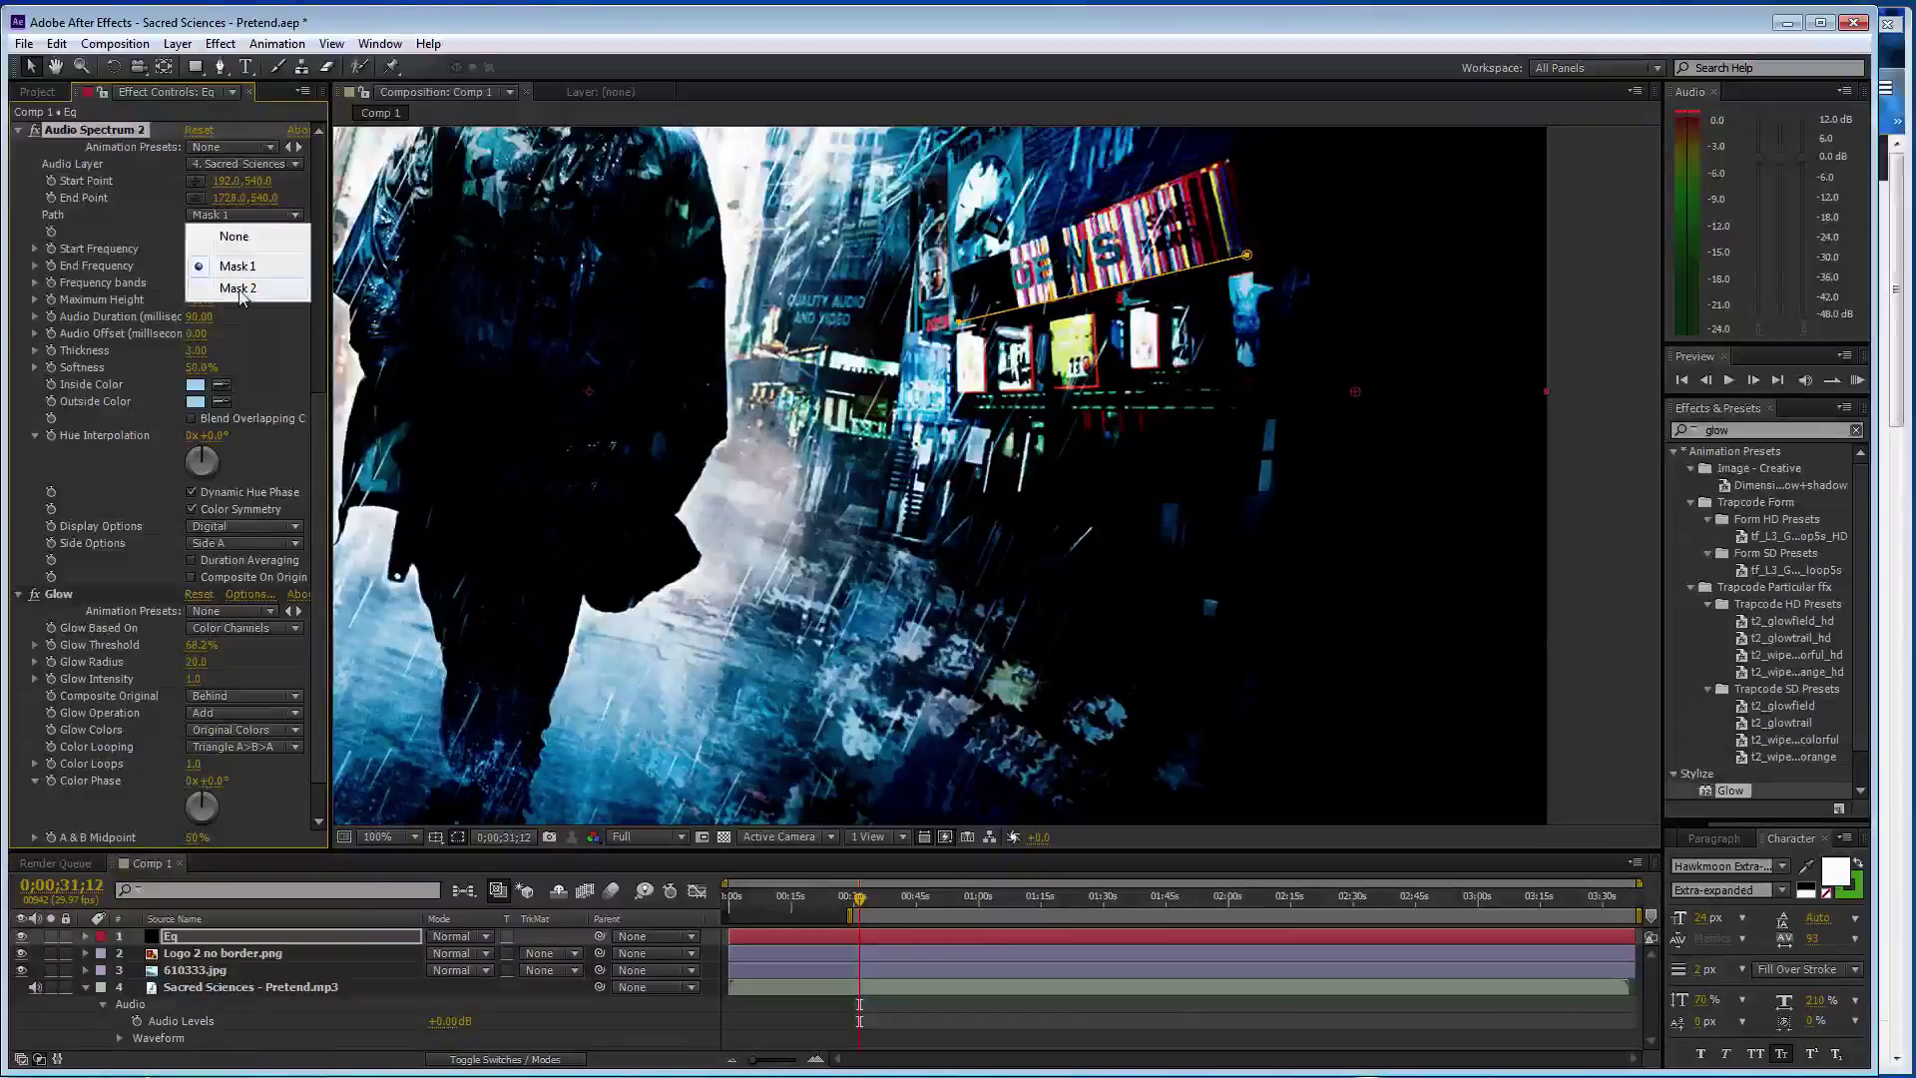
pyautogui.click(244, 297)
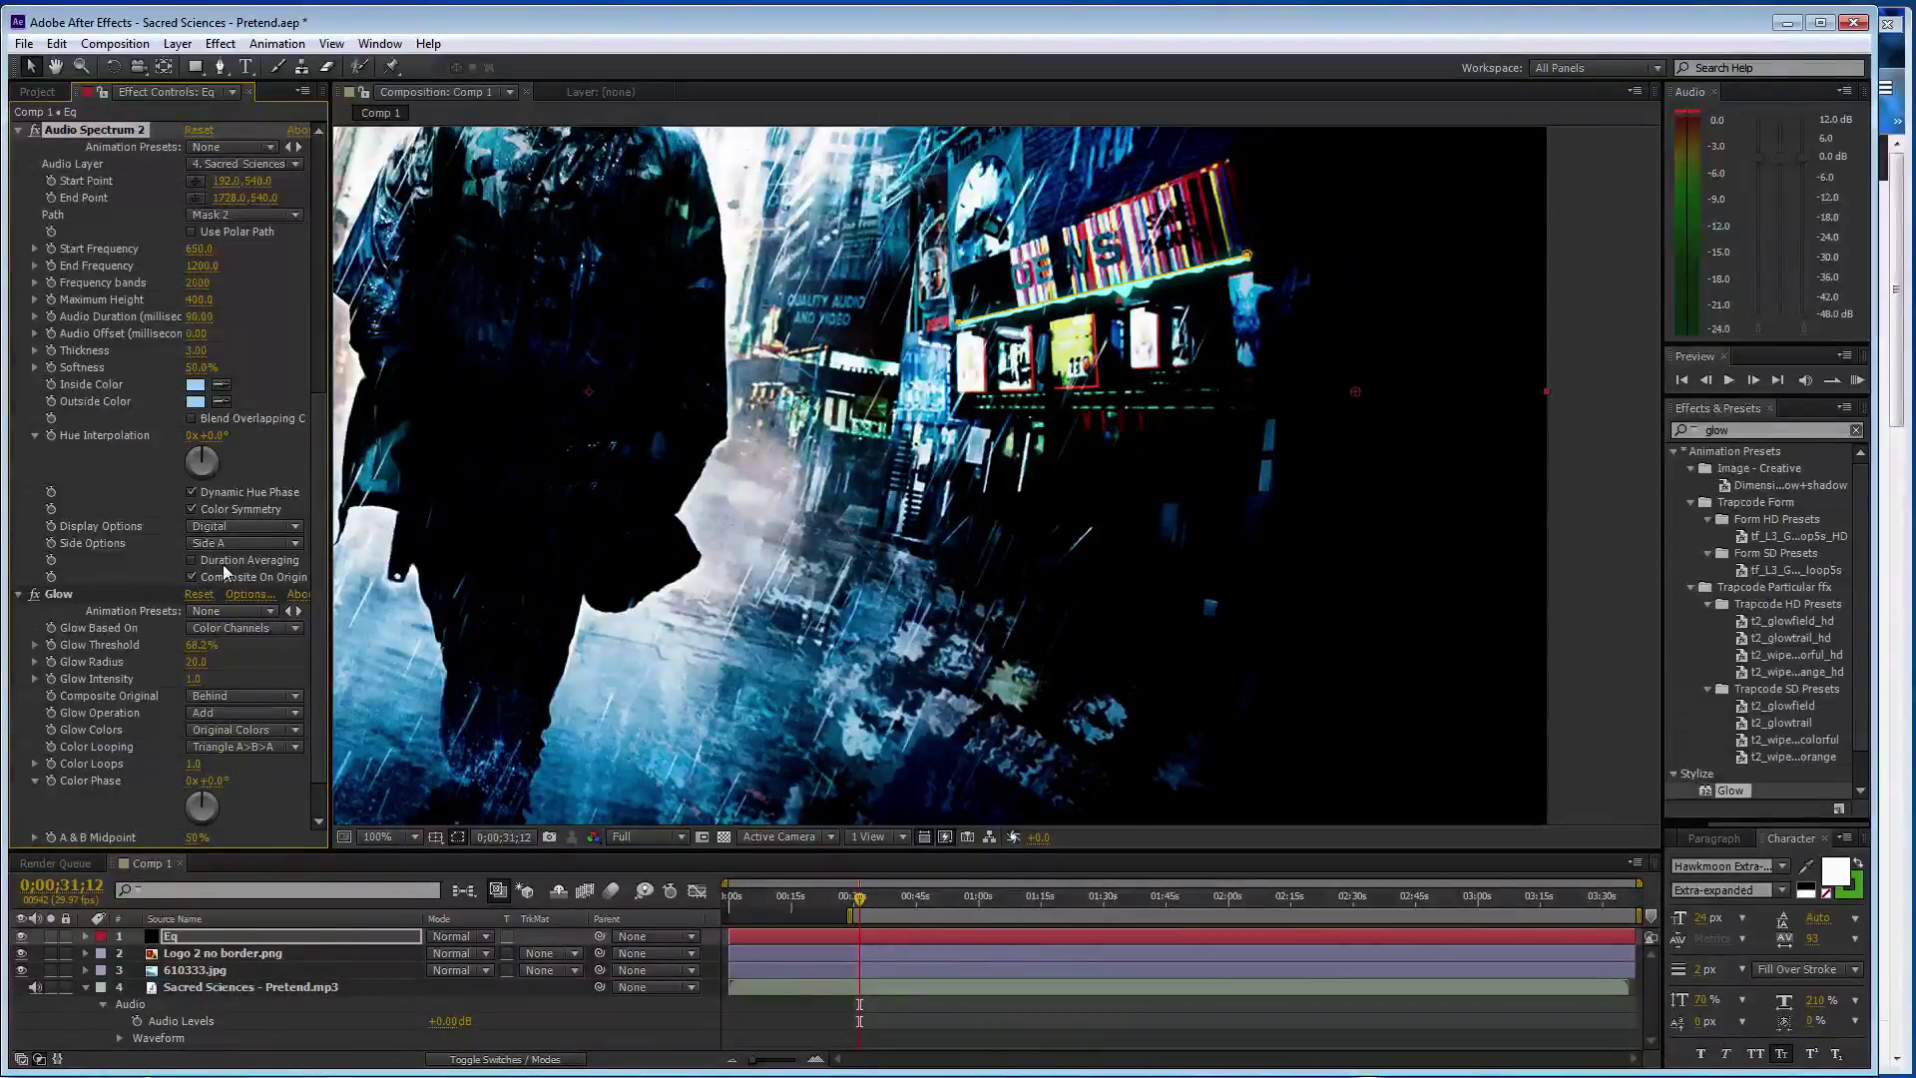
pyautogui.scroll(-2, 776, 430)
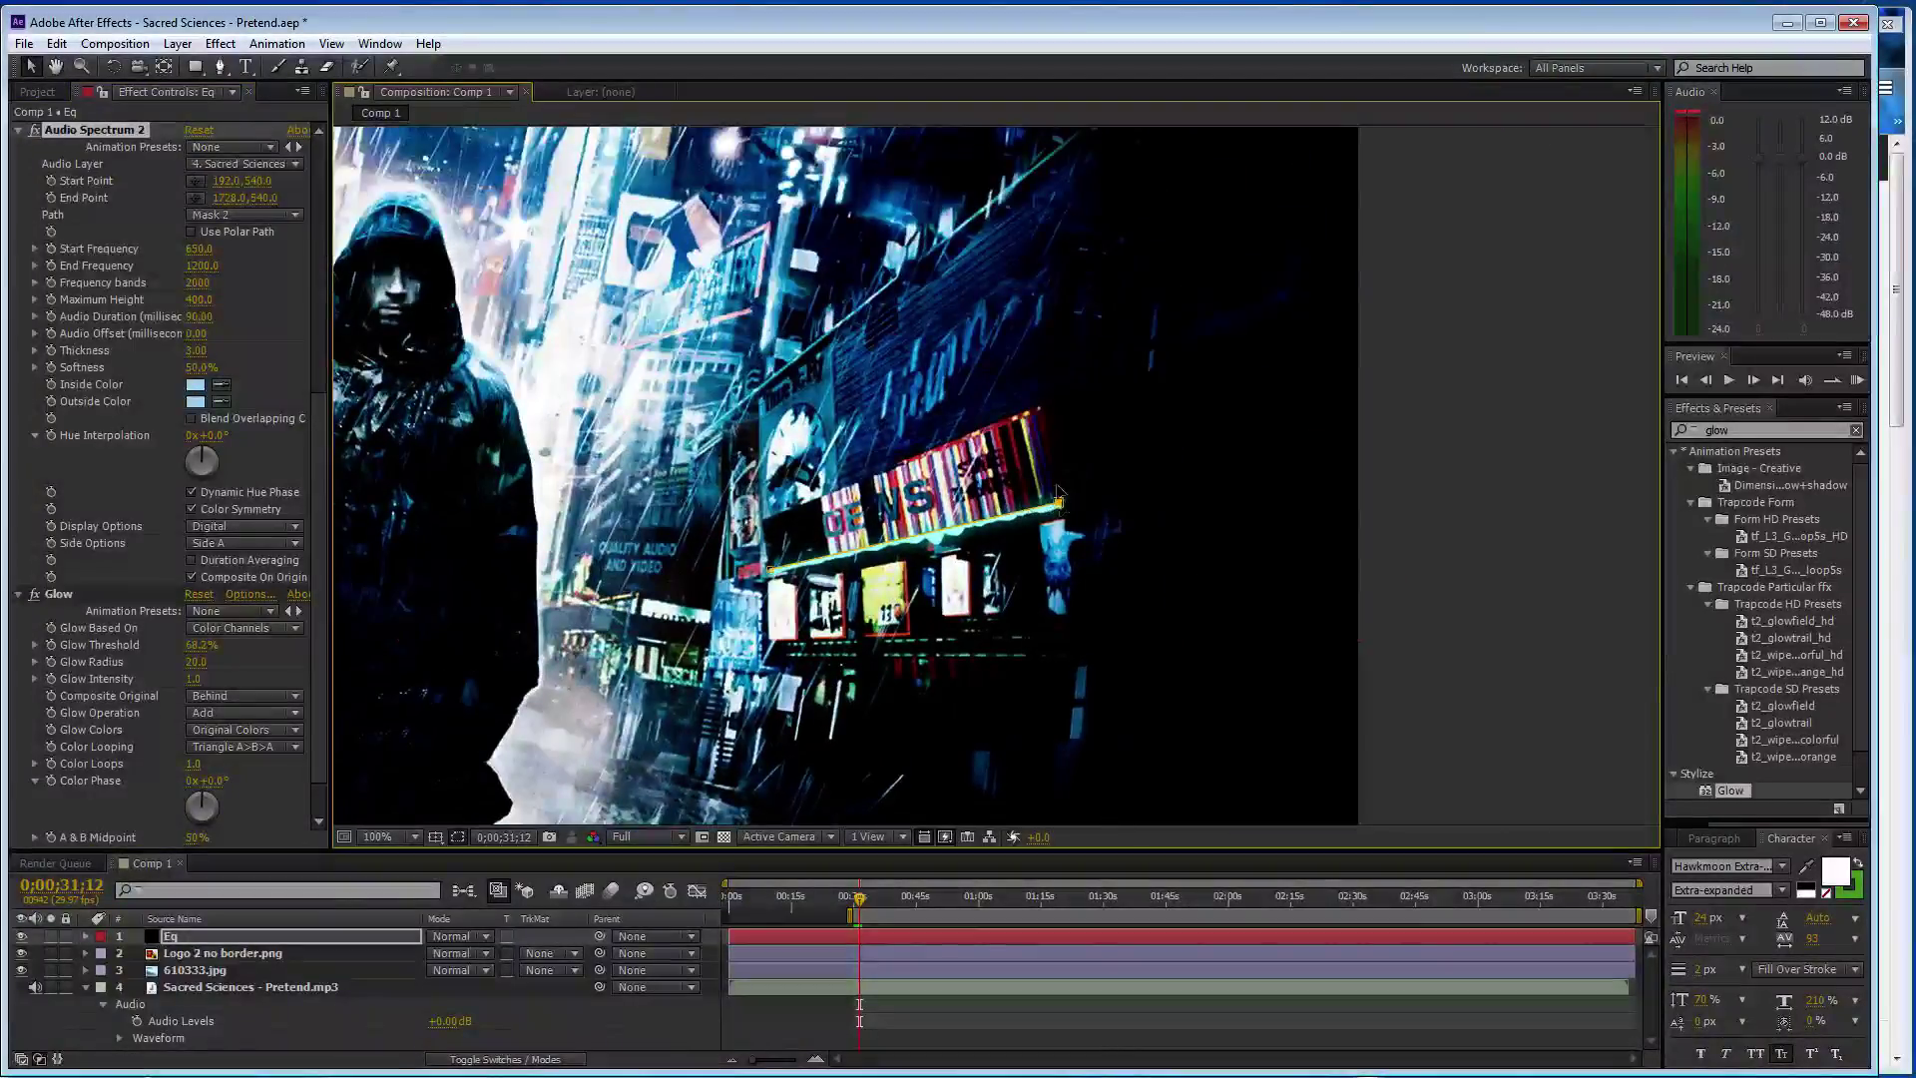
pyautogui.moveTo(1058, 503); pyautogui.dragTo(1037, 405)
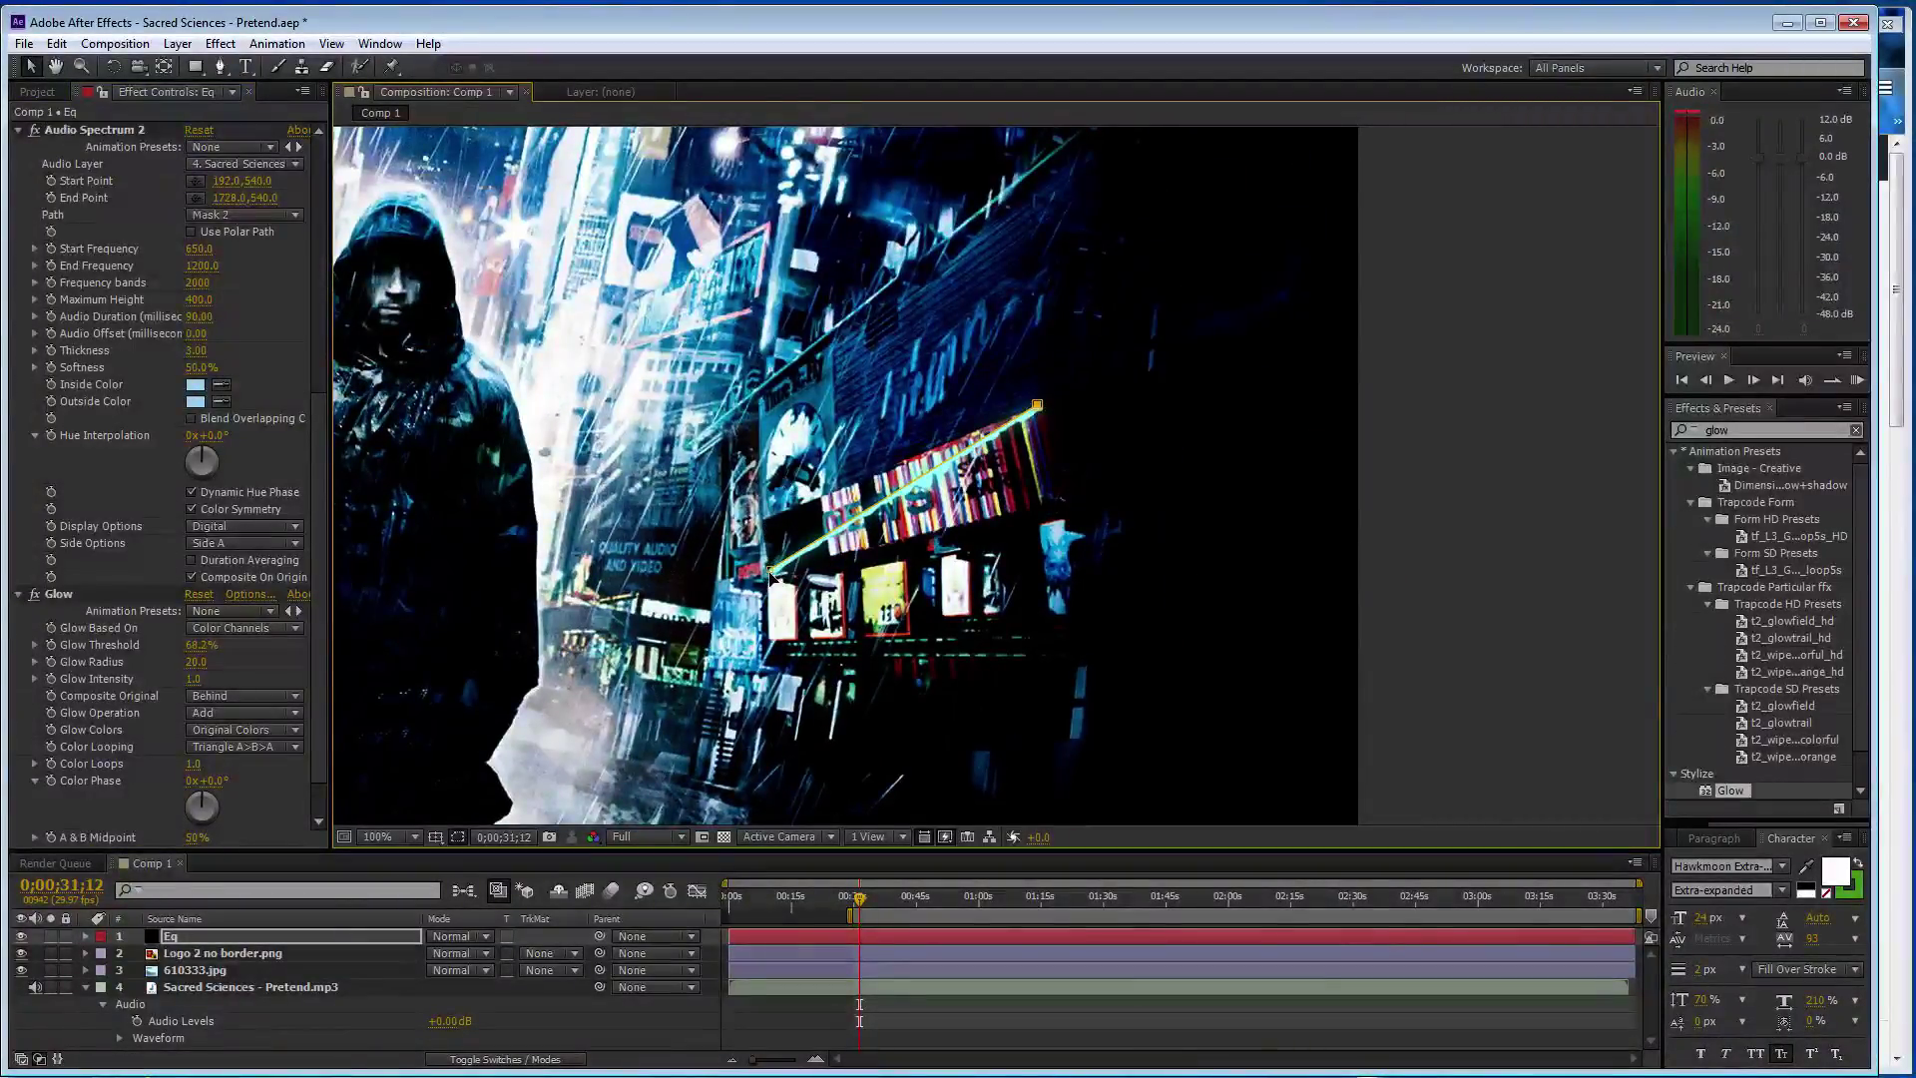
pyautogui.moveTo(770, 576); pyautogui.dragTo(764, 516)
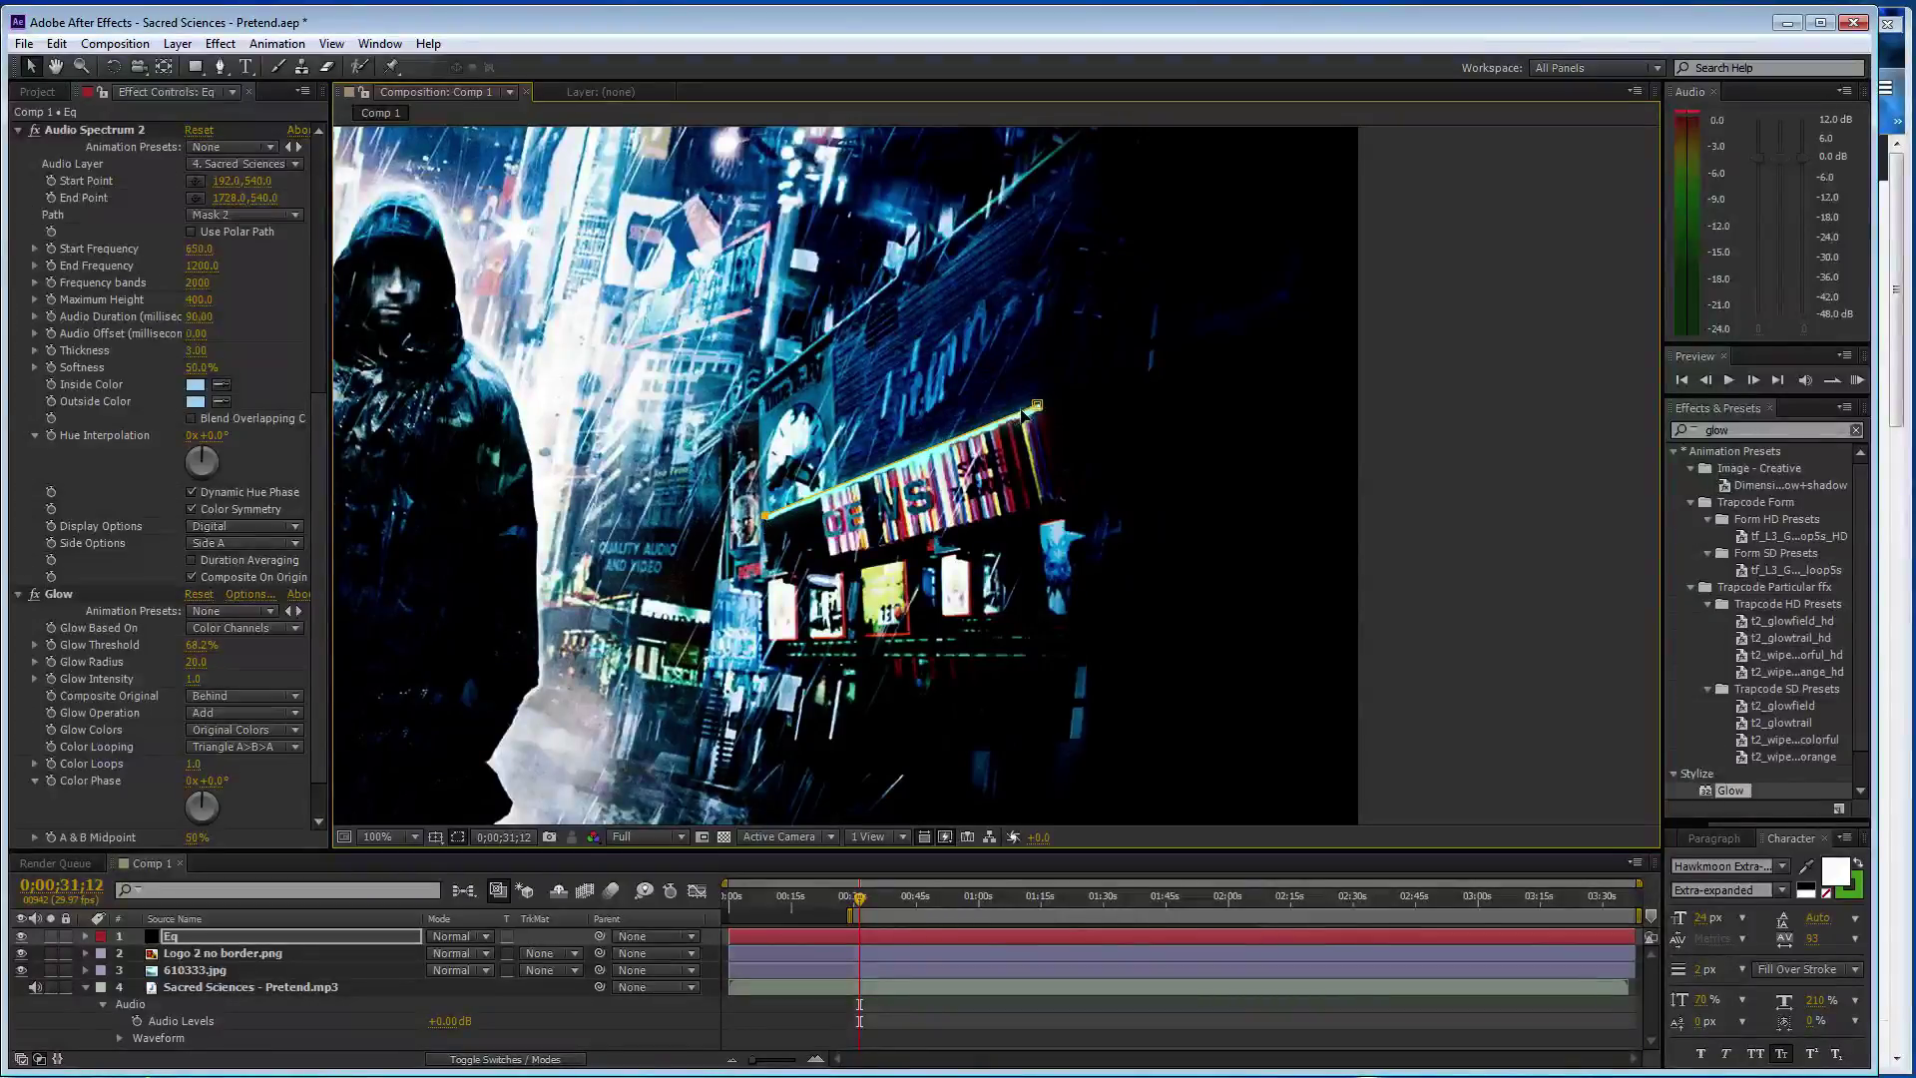
pyautogui.moveTo(1037, 405); pyautogui.dragTo(1043, 408)
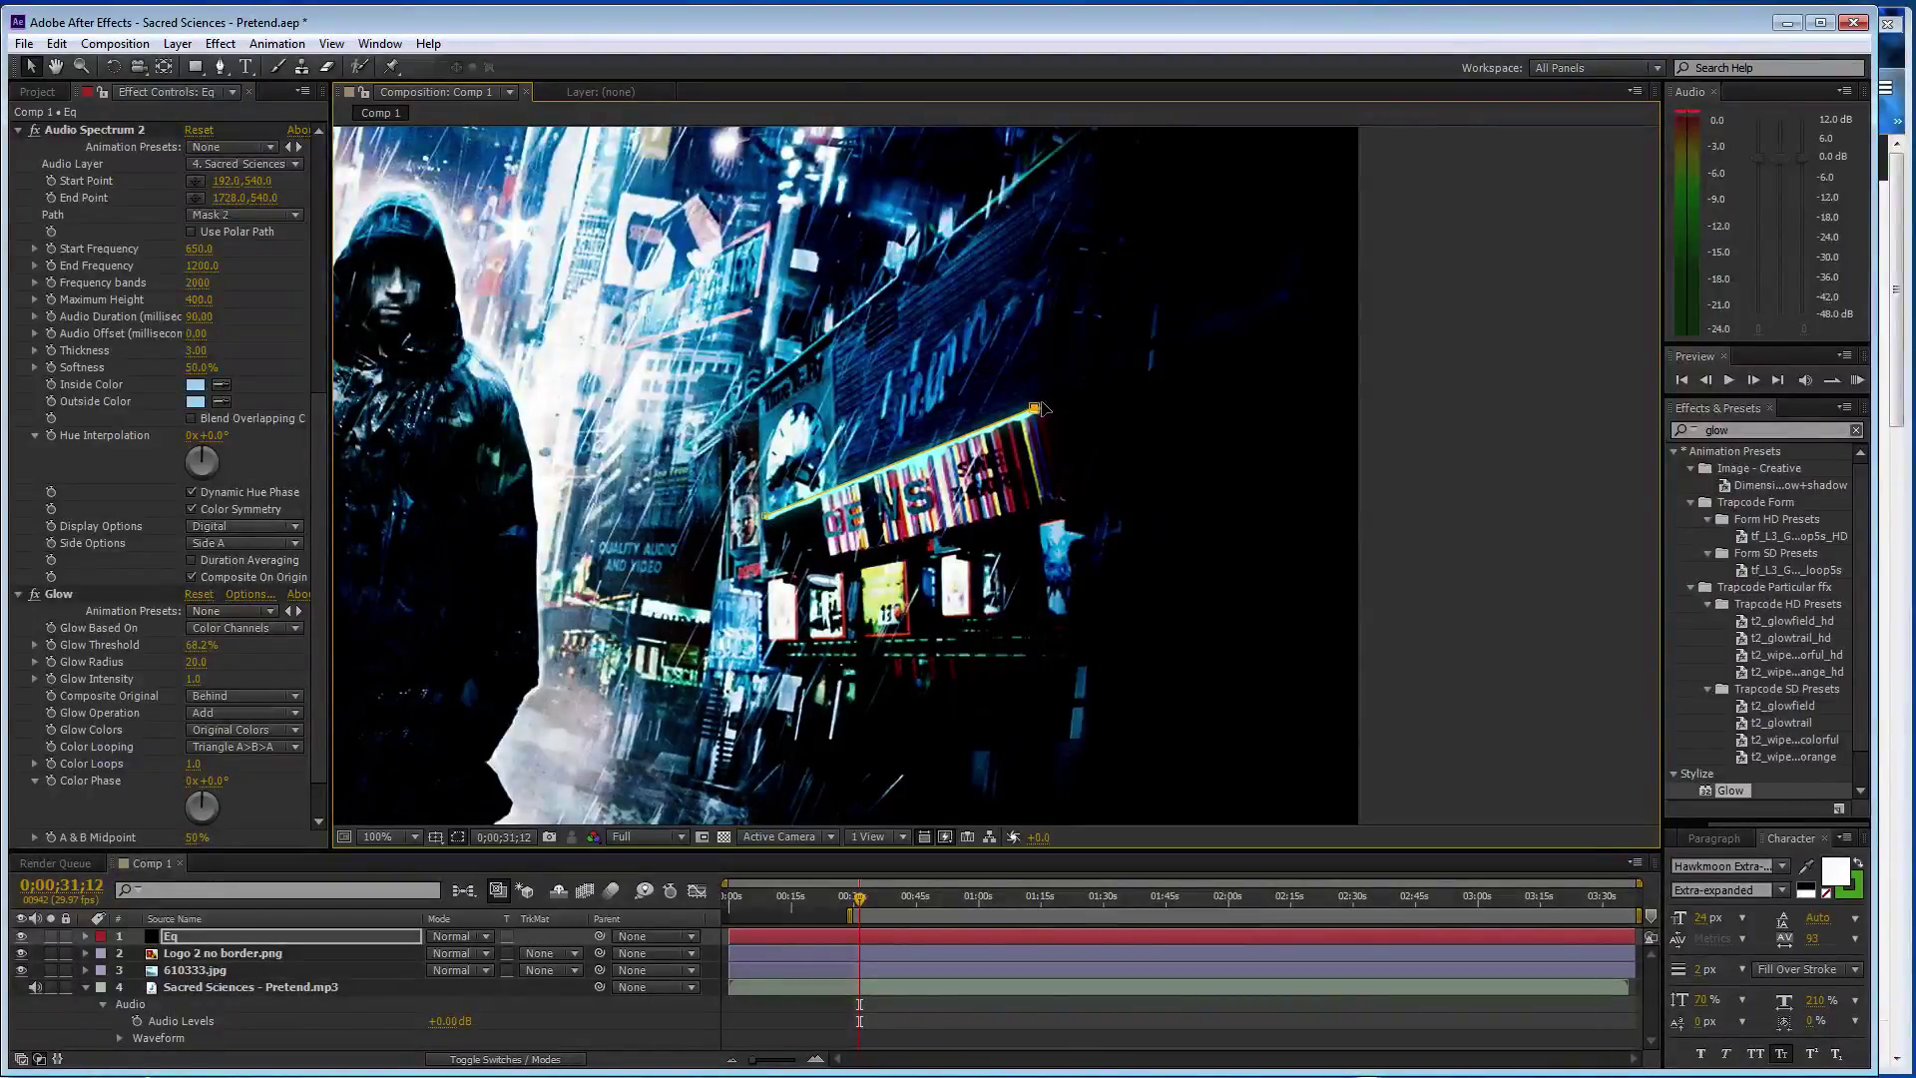
# - Set Side Options to Side B and preview the result
pyautogui.click(240, 542)
pyautogui.click(236, 587)
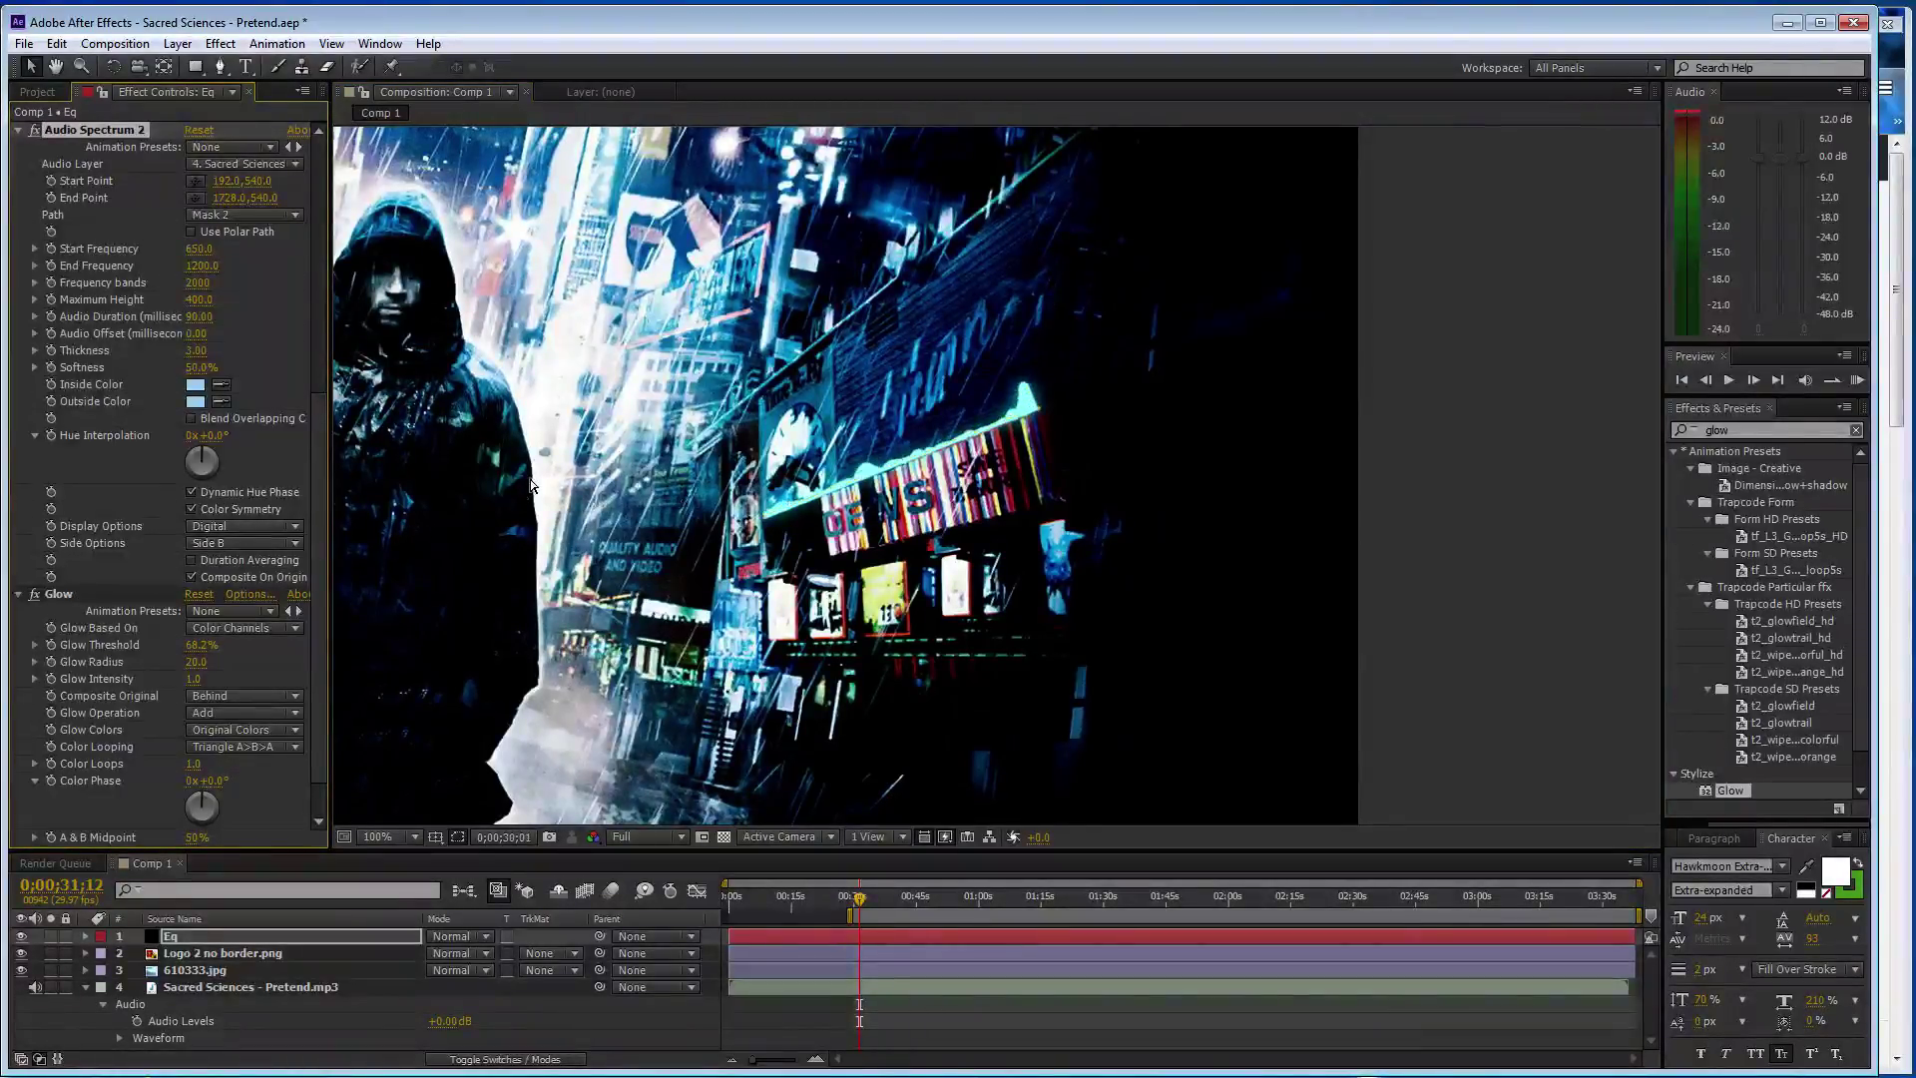
pyautogui.scroll(-2, 523, 512)
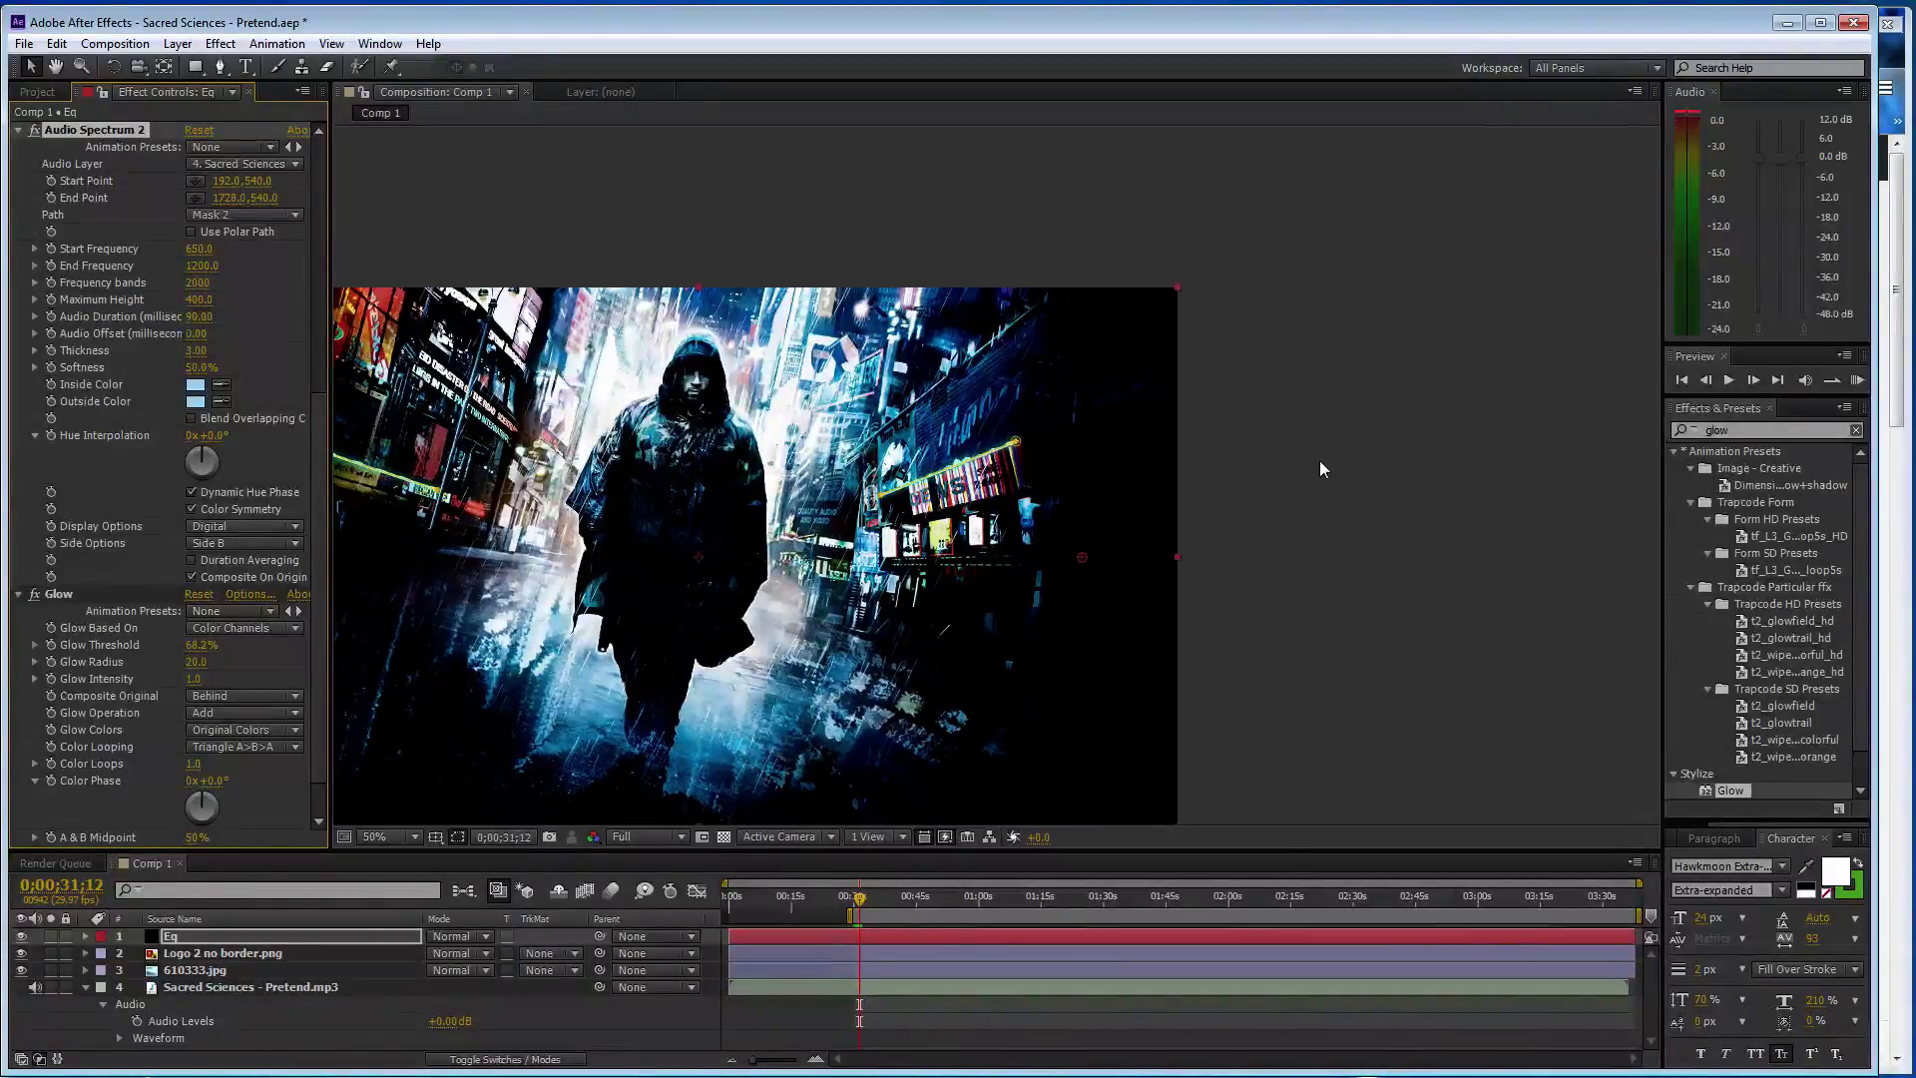
pyautogui.press('space')
# - Play Sacred Sciences – Pretend on SoundCloud in Firefox, then come back to After Effects
pyautogui.click(1891, 304)
pyautogui.click(540, 537)
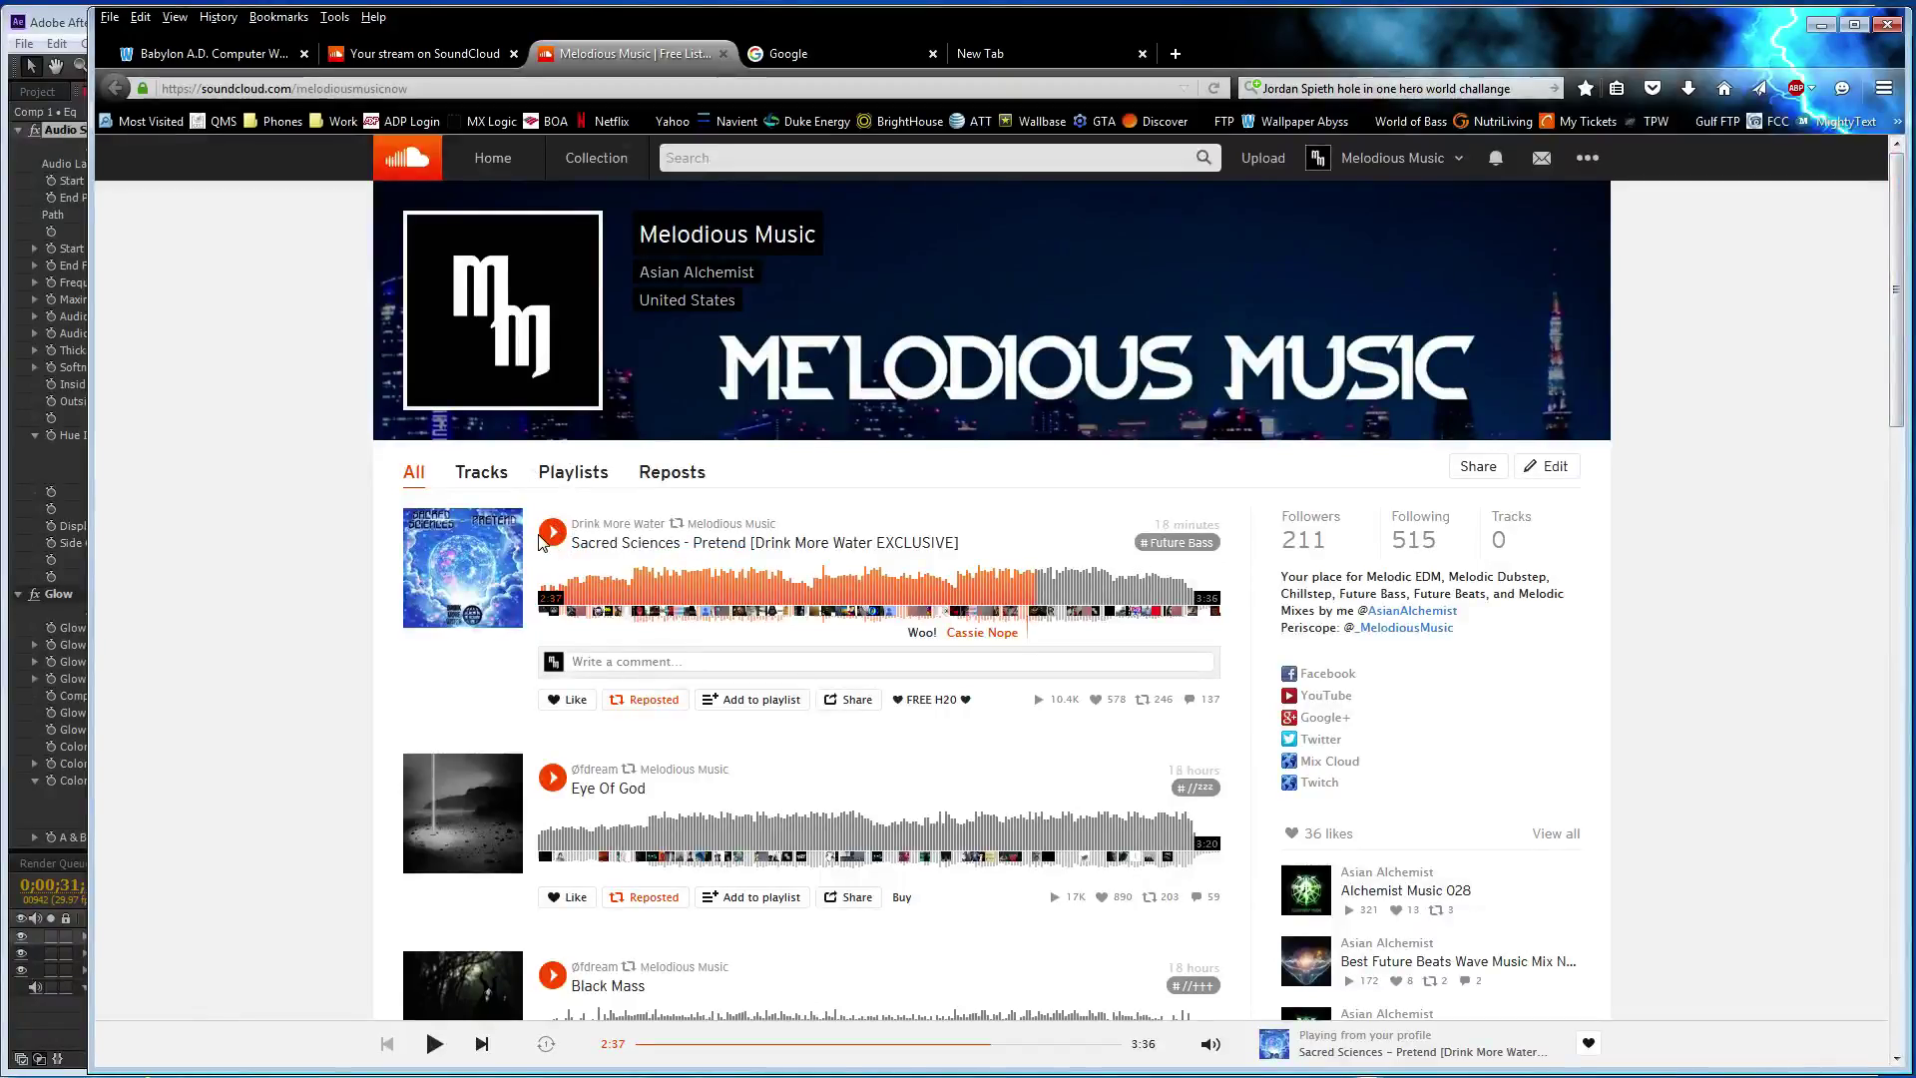
pyautogui.click(550, 536)
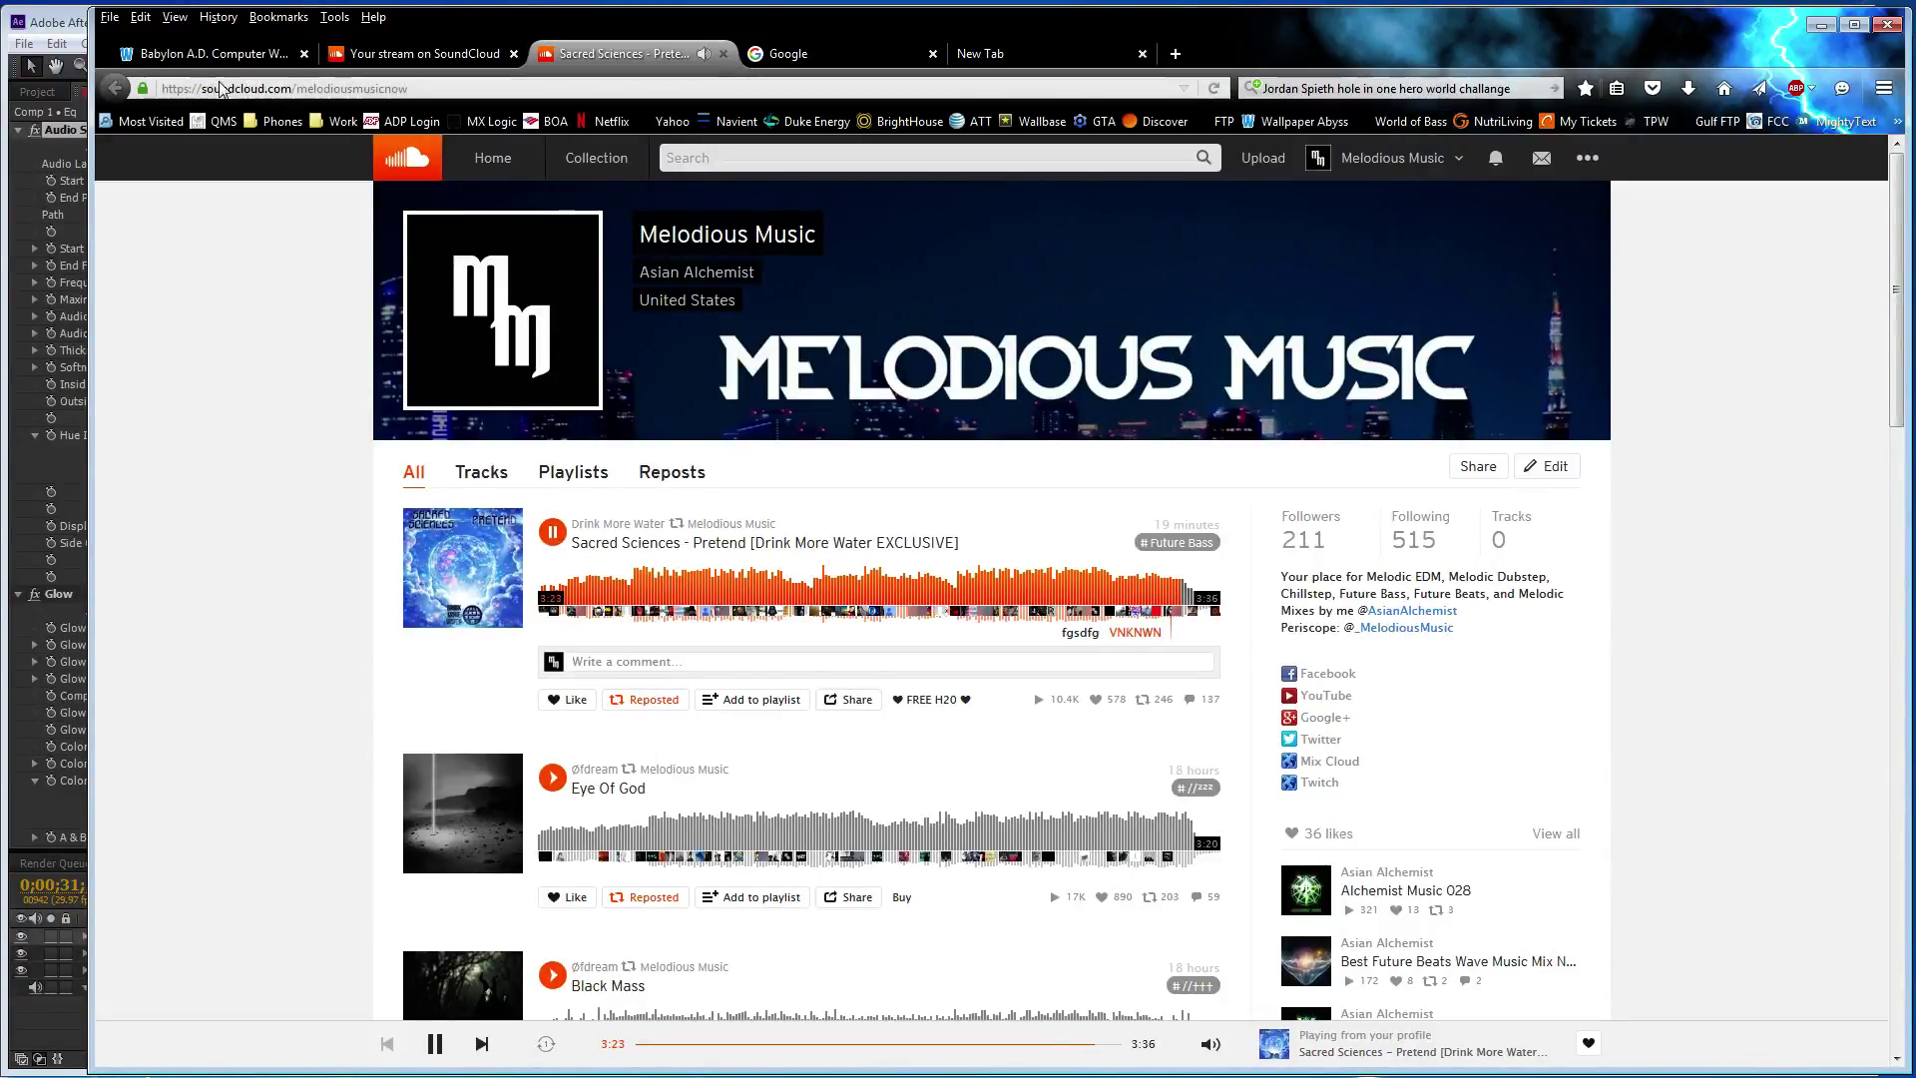
pyautogui.click(86, 18)
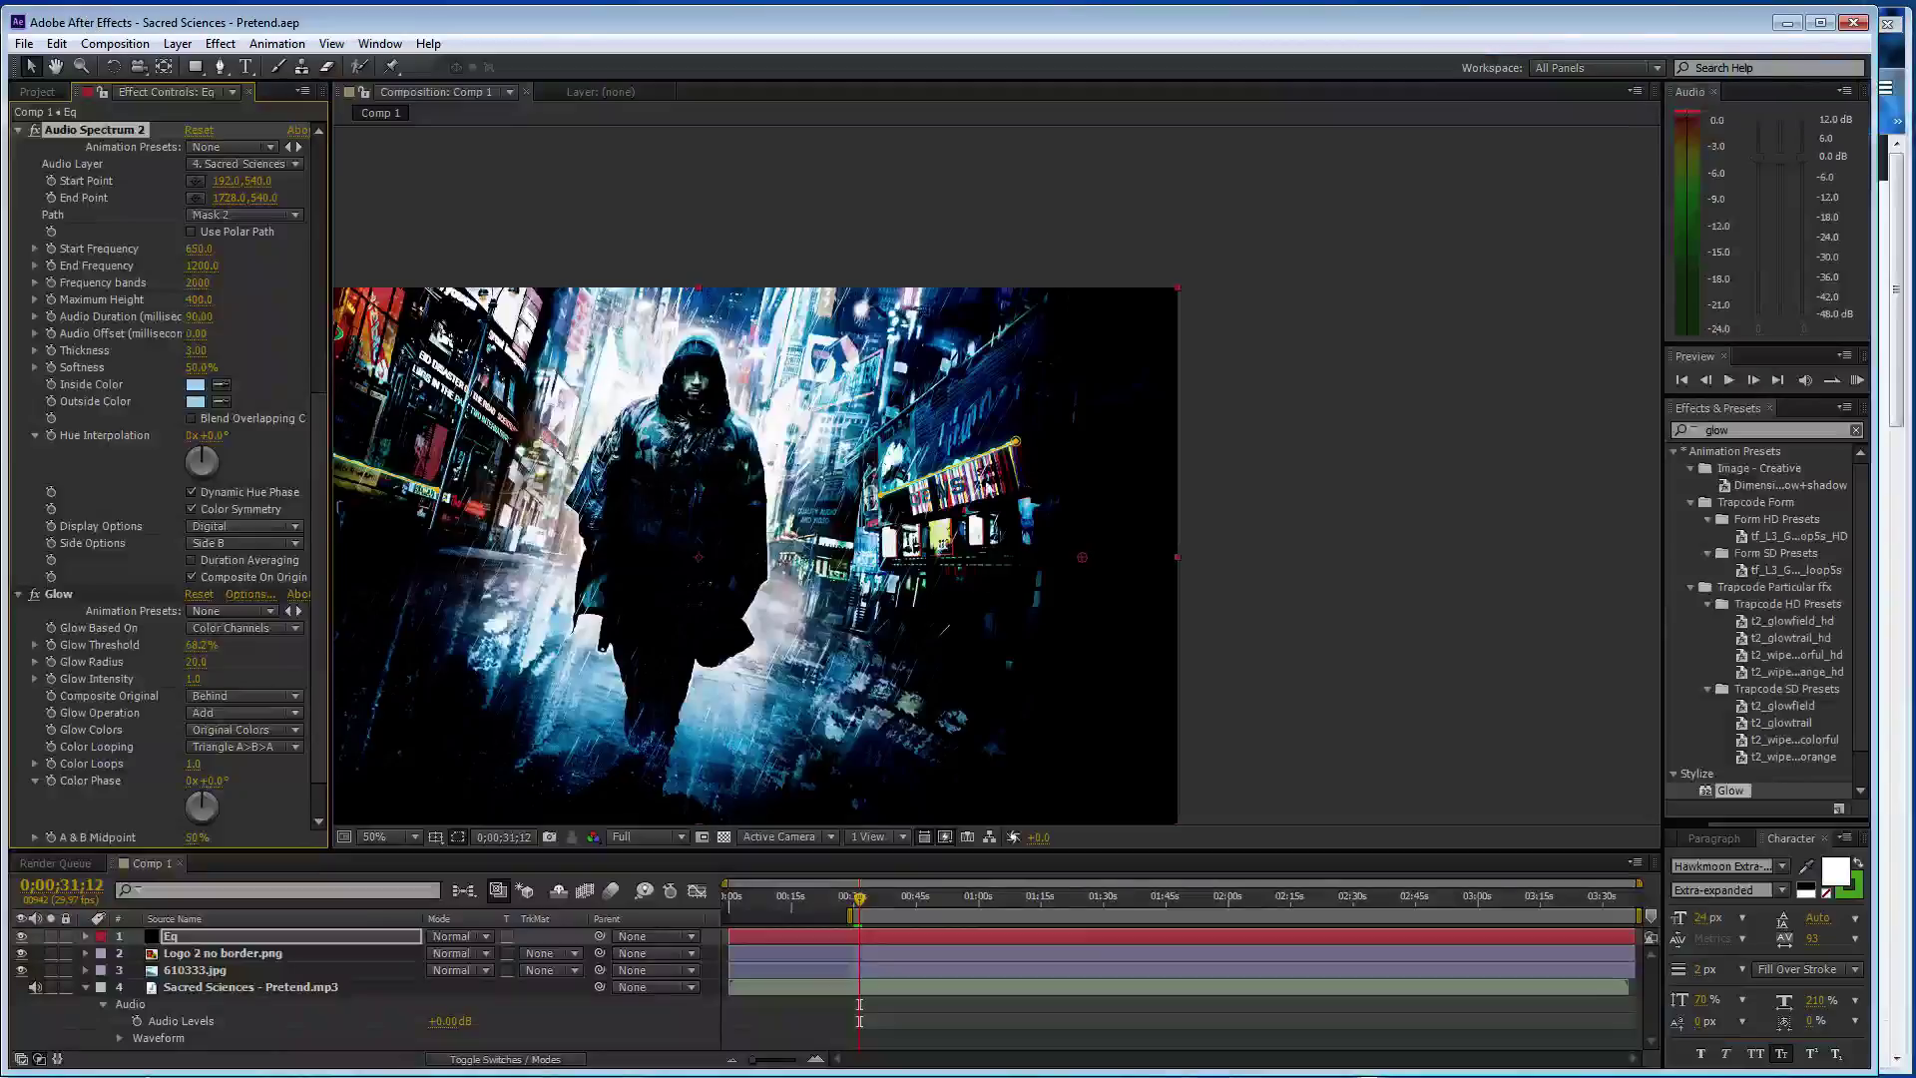
# - Pan to the neon sign and draw a two-point mask on the Eq layer
pyautogui.scroll(2, 1044, 514)
pyautogui.press('h')
pyautogui.moveTo(812, 499); pyautogui.dragTo(755, 577)
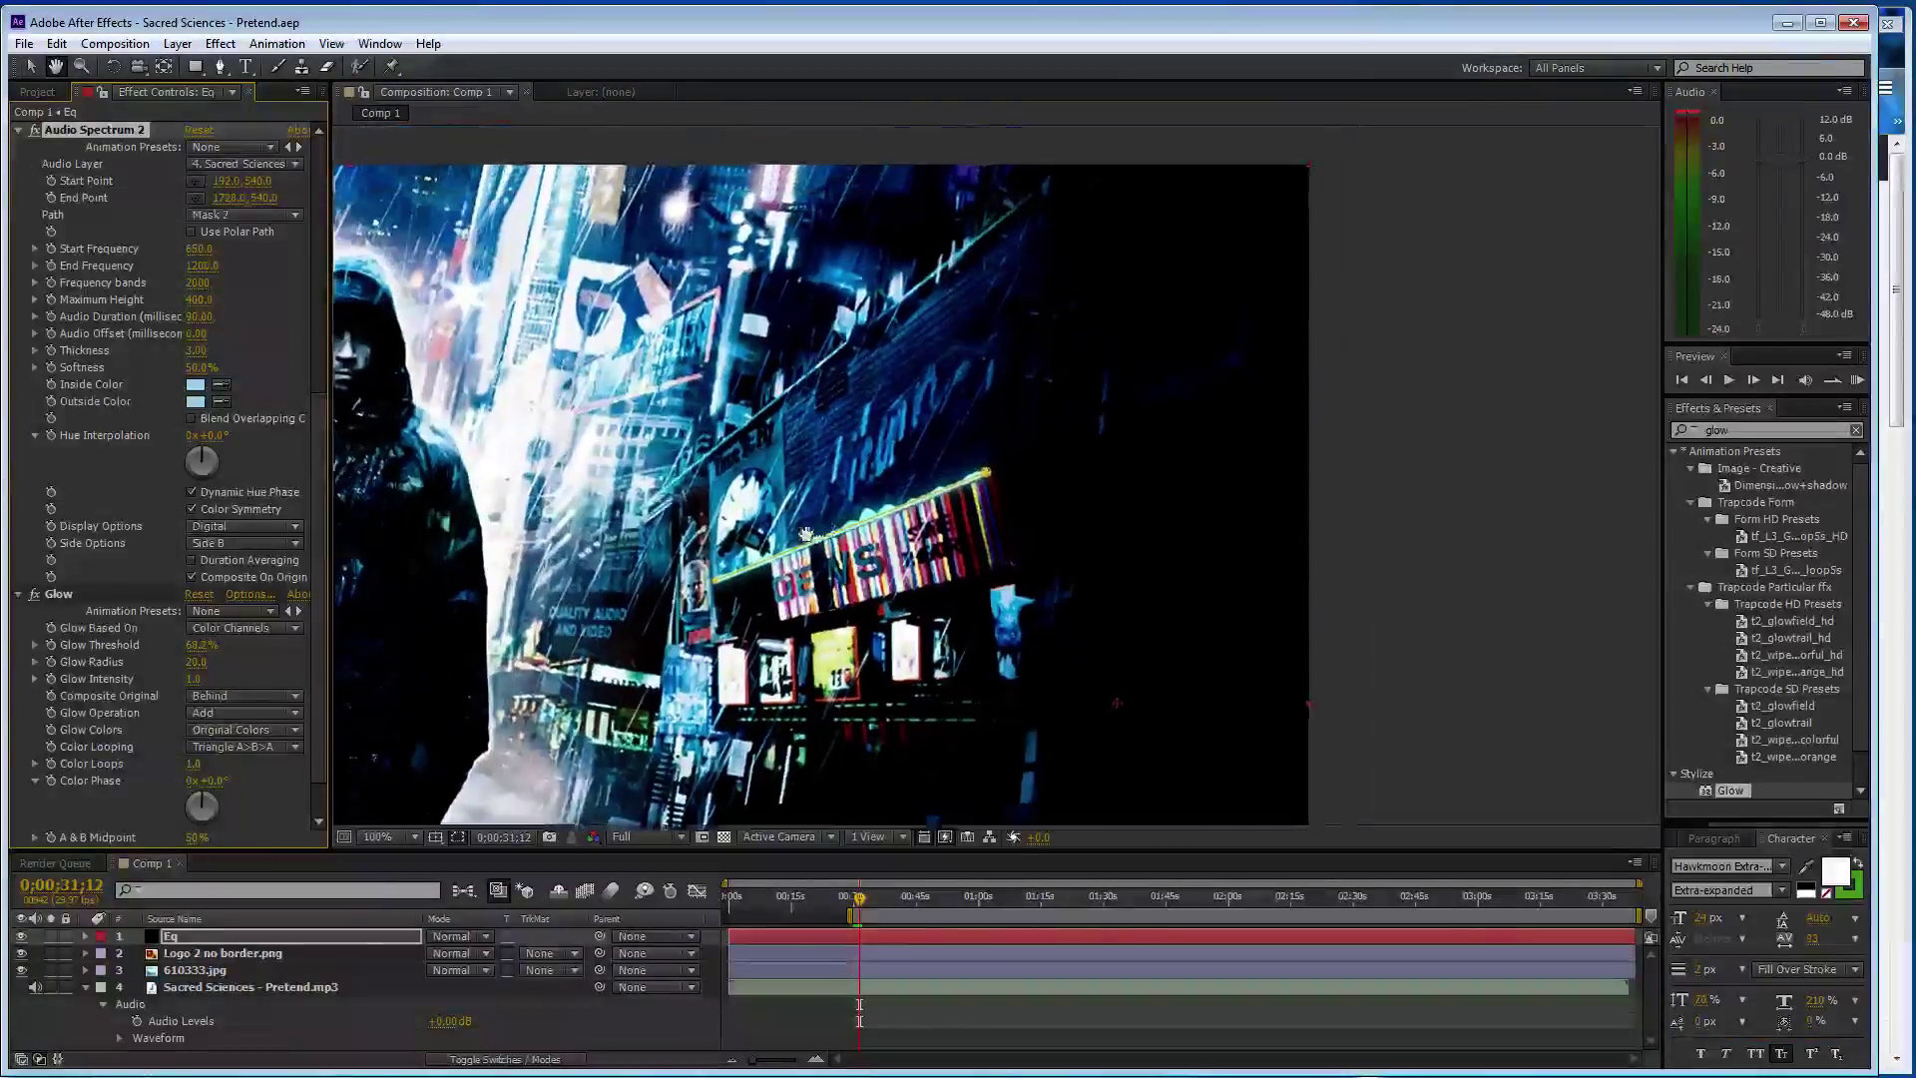
pyautogui.press('g')
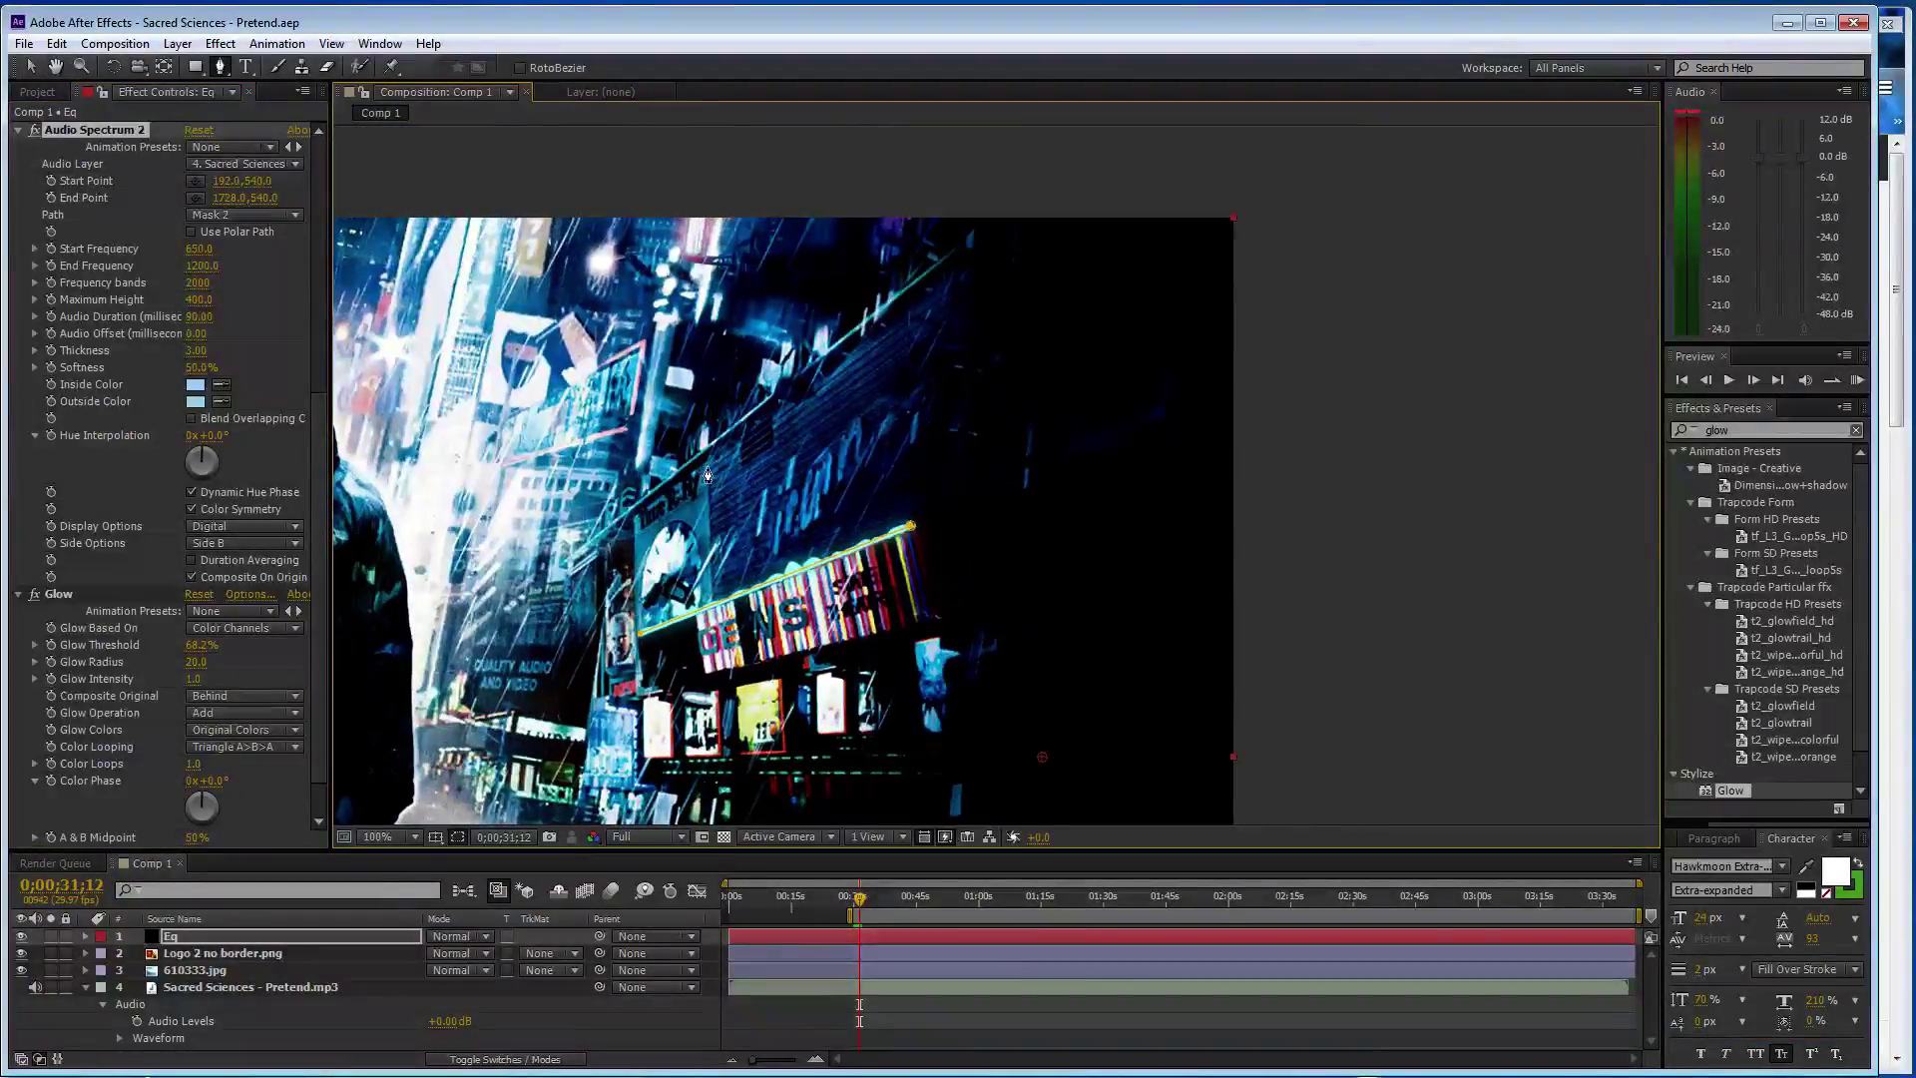
pyautogui.click(708, 465)
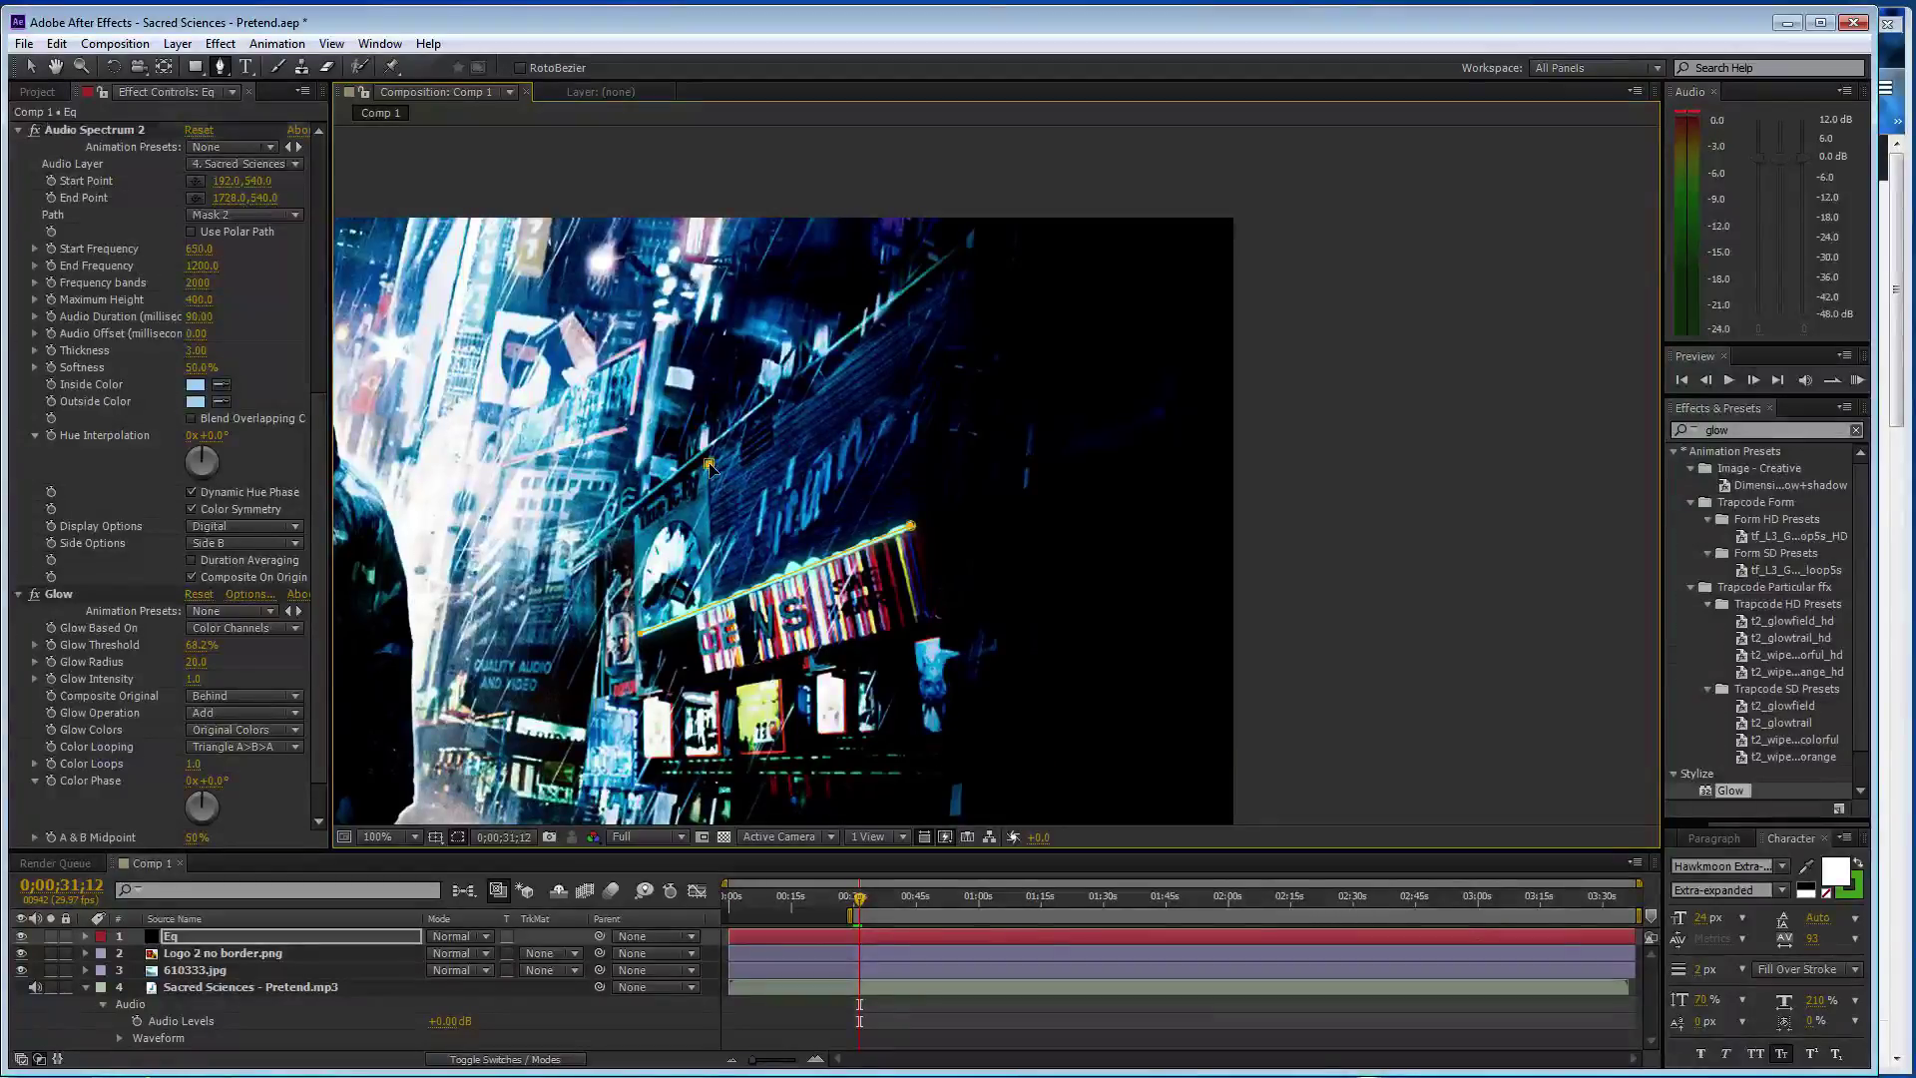
pyautogui.click(813, 393)
pyautogui.moveTo(816, 397); pyautogui.dragTo(820, 391)
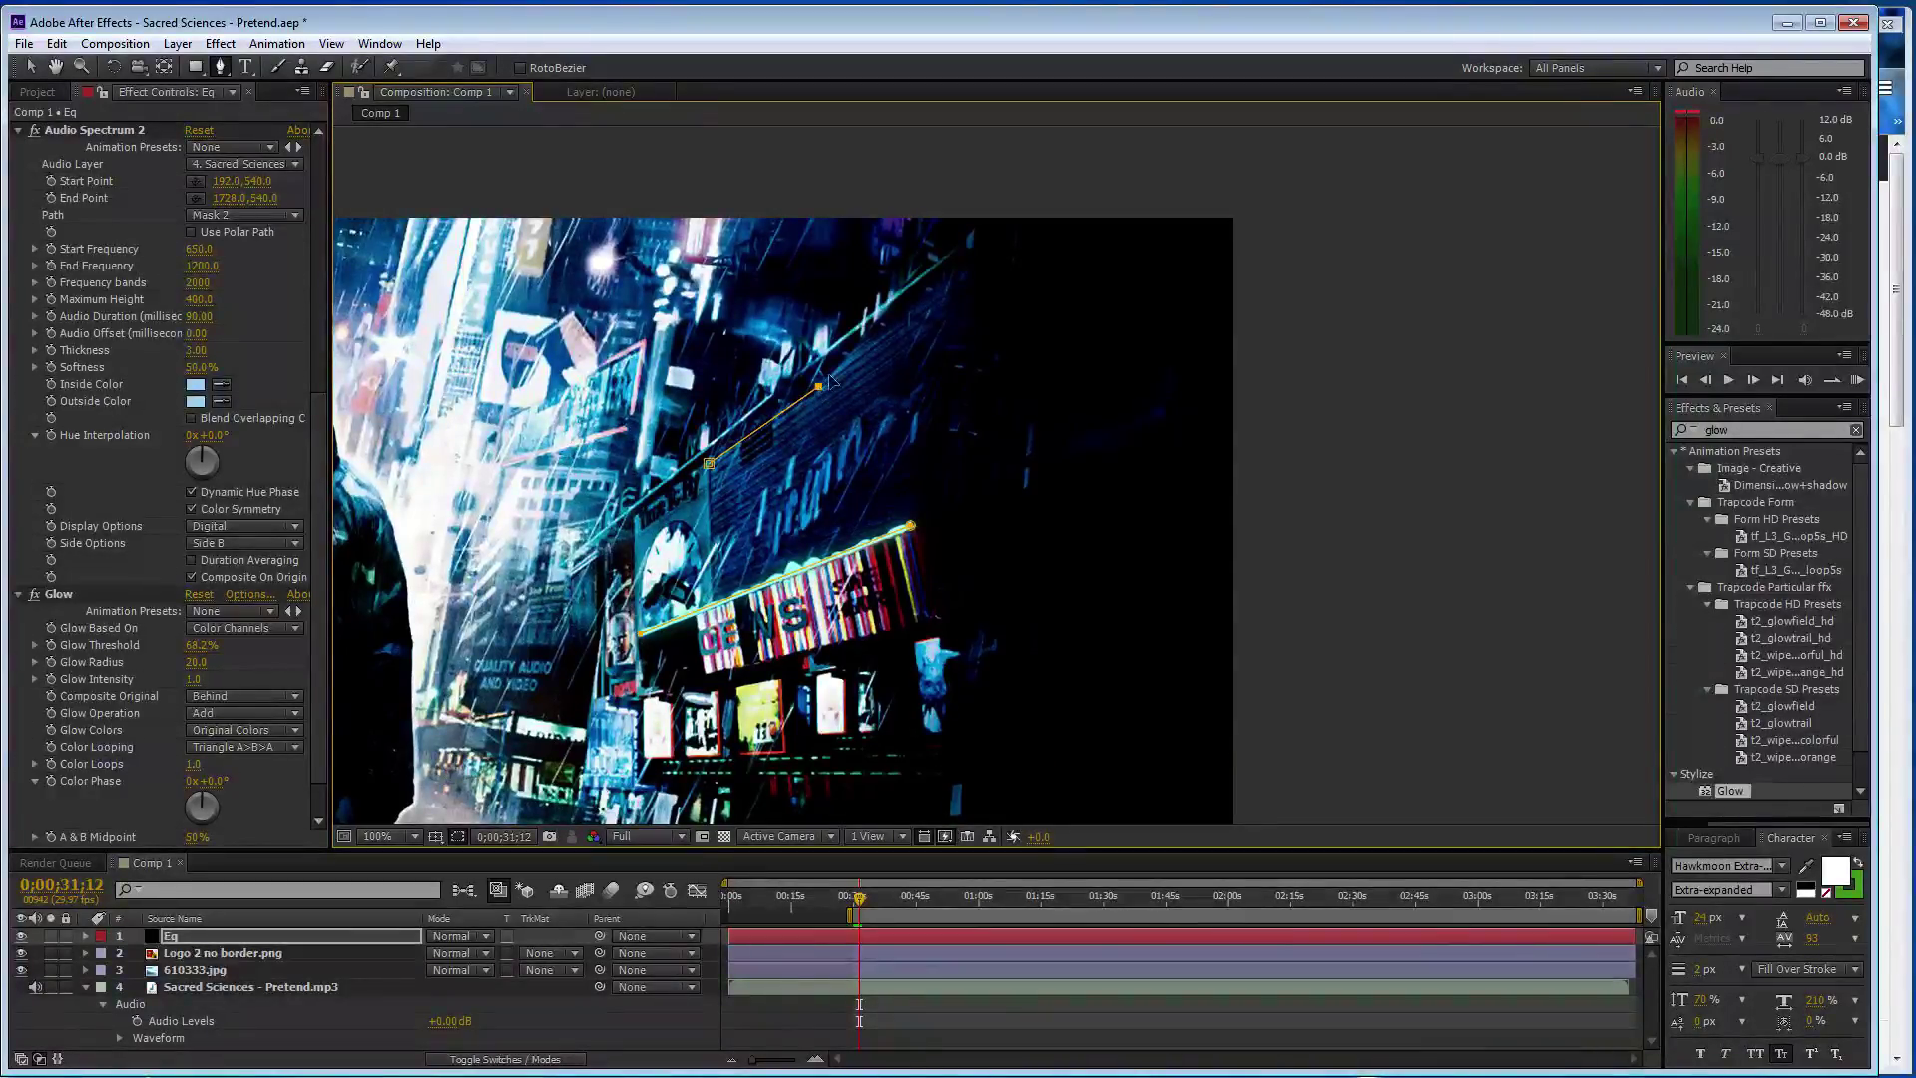
pyautogui.press('Return')
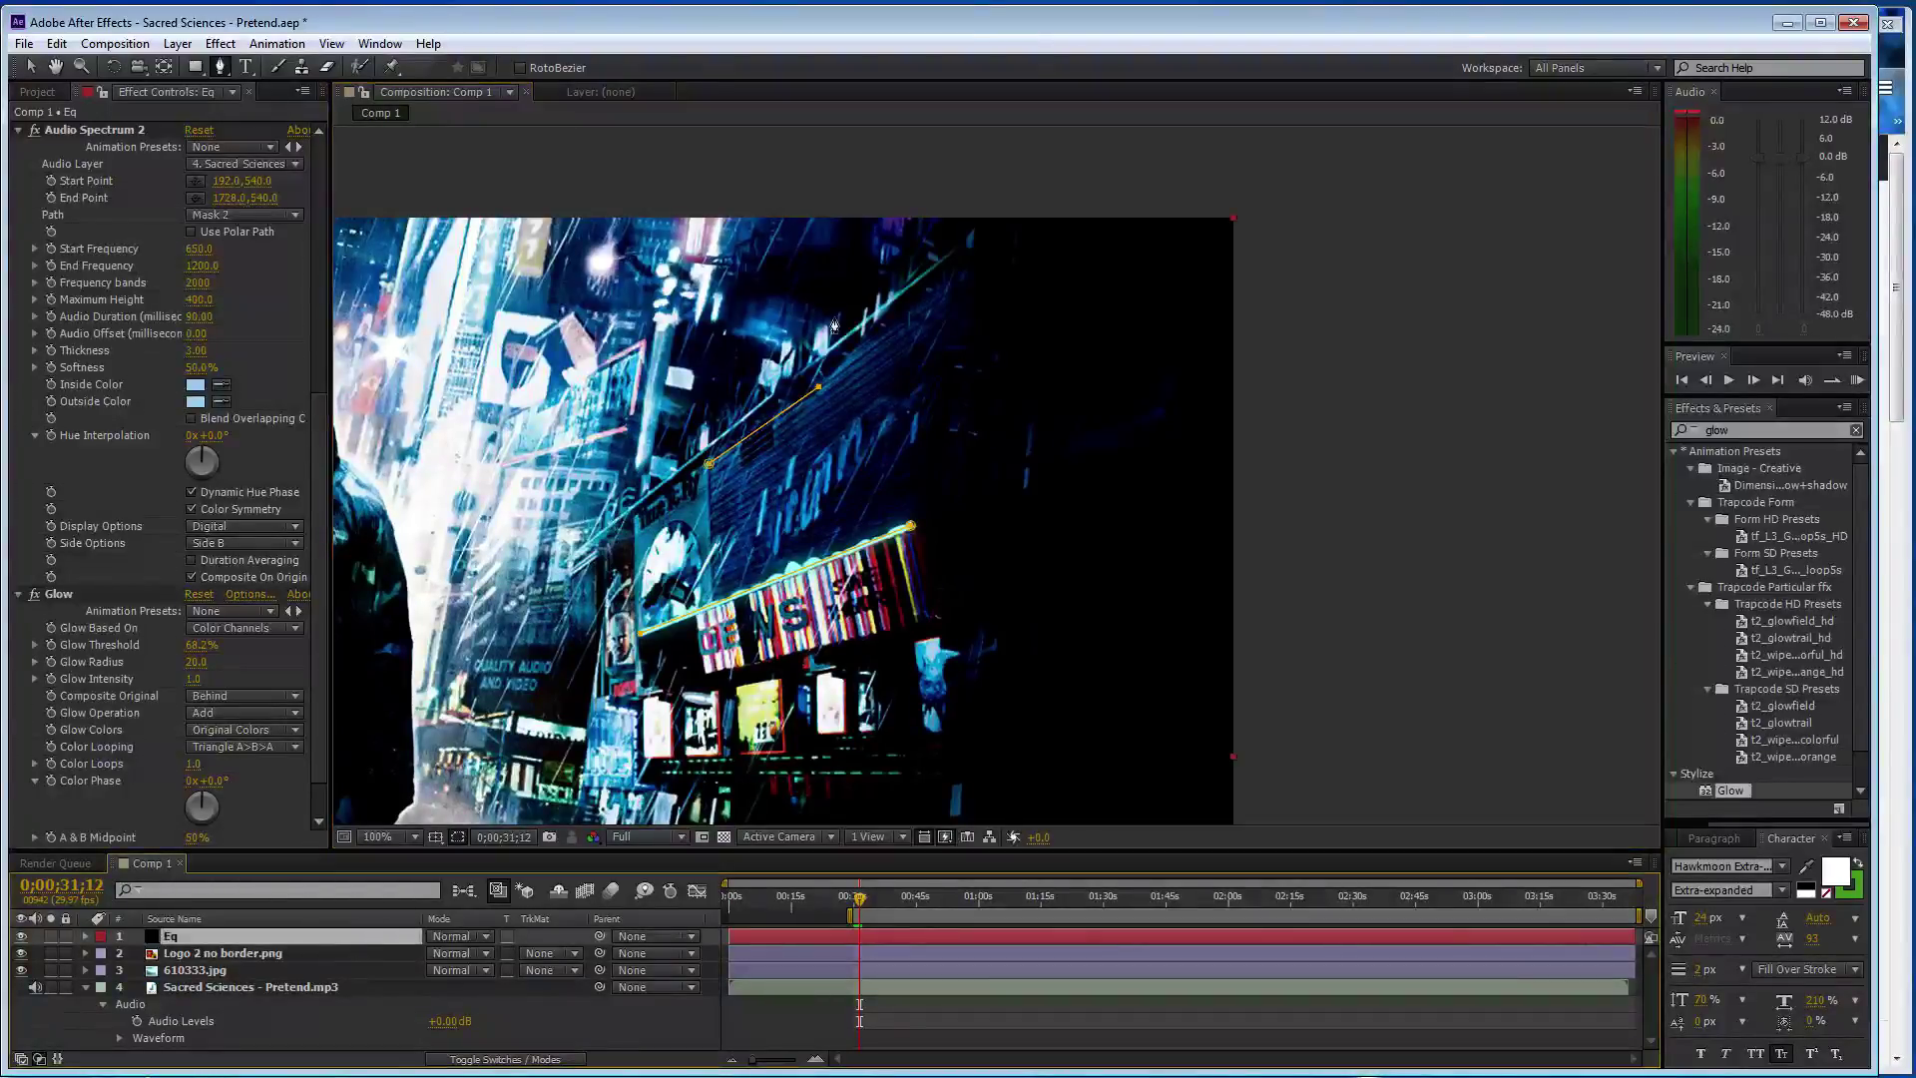
# - Draw another mask diagonally up the building edge and select its lower end point
pyautogui.click(844, 358)
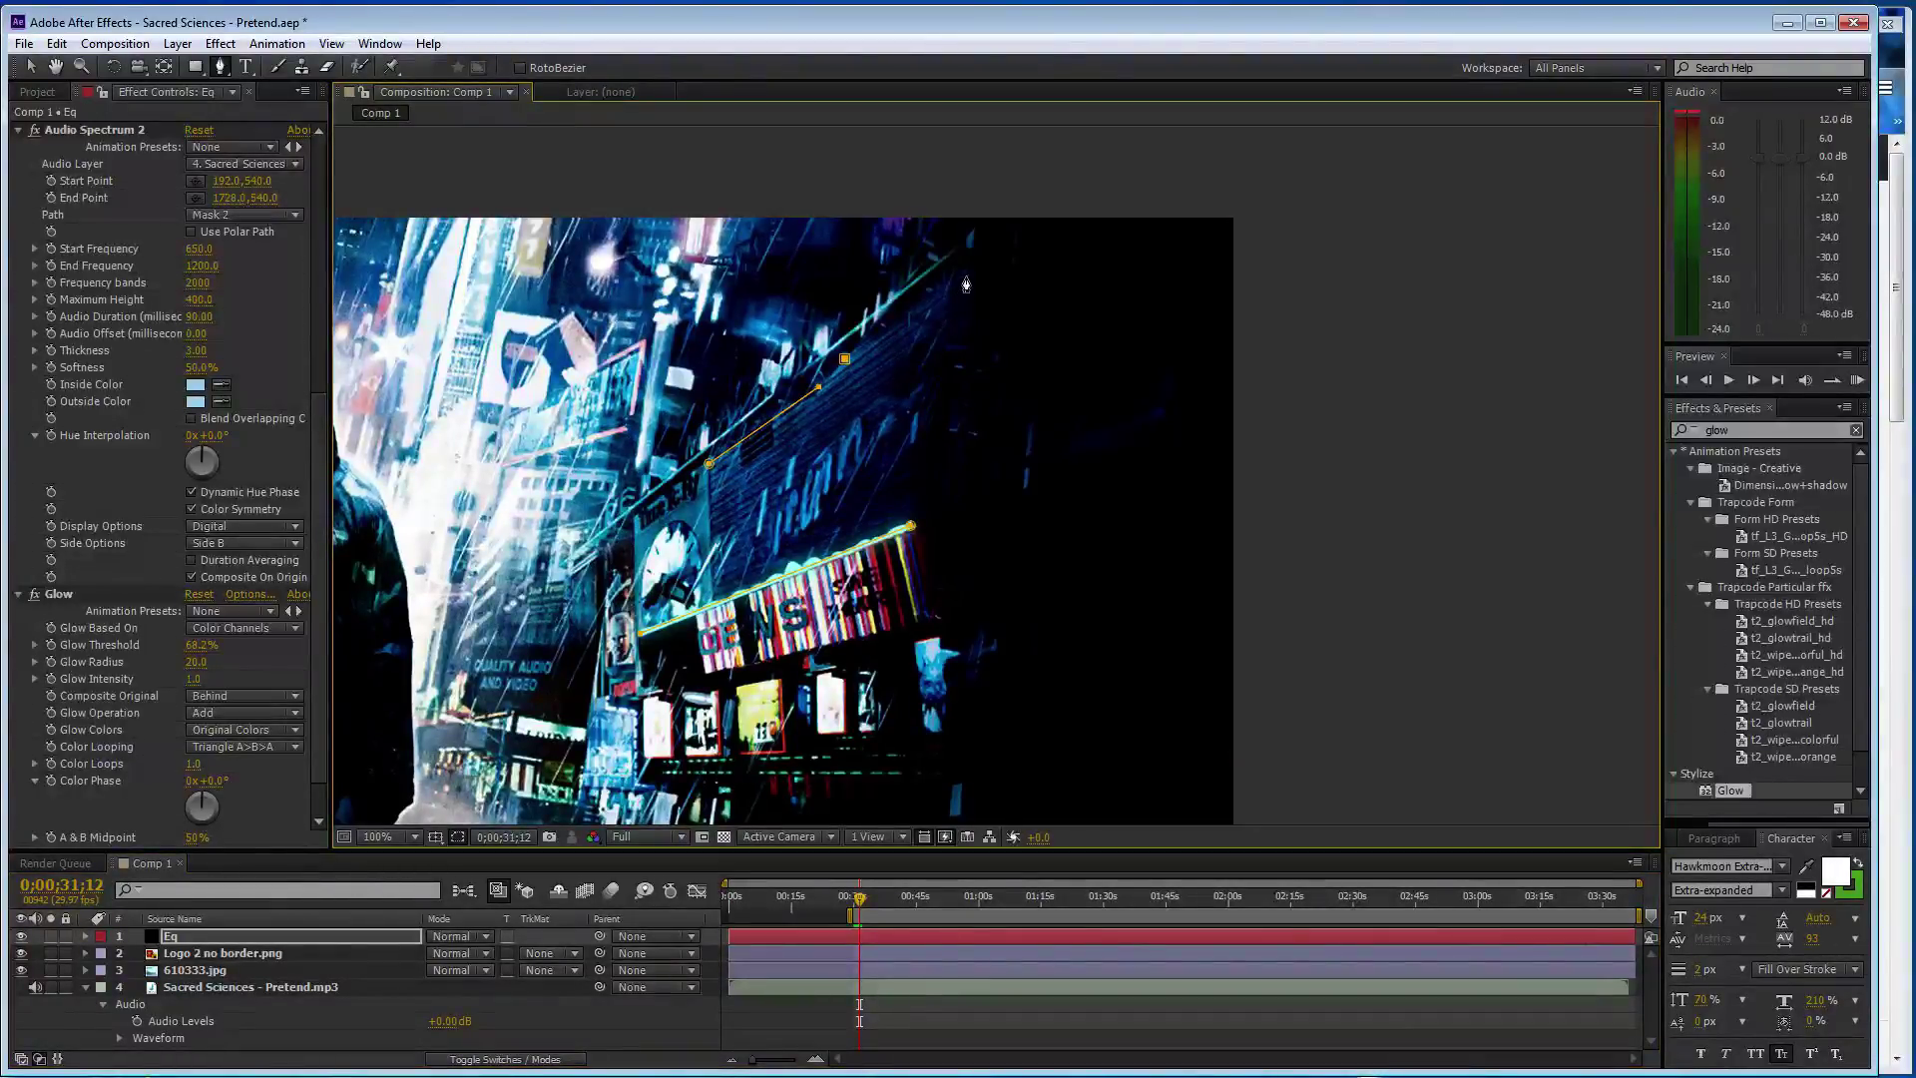
pyautogui.click(973, 276)
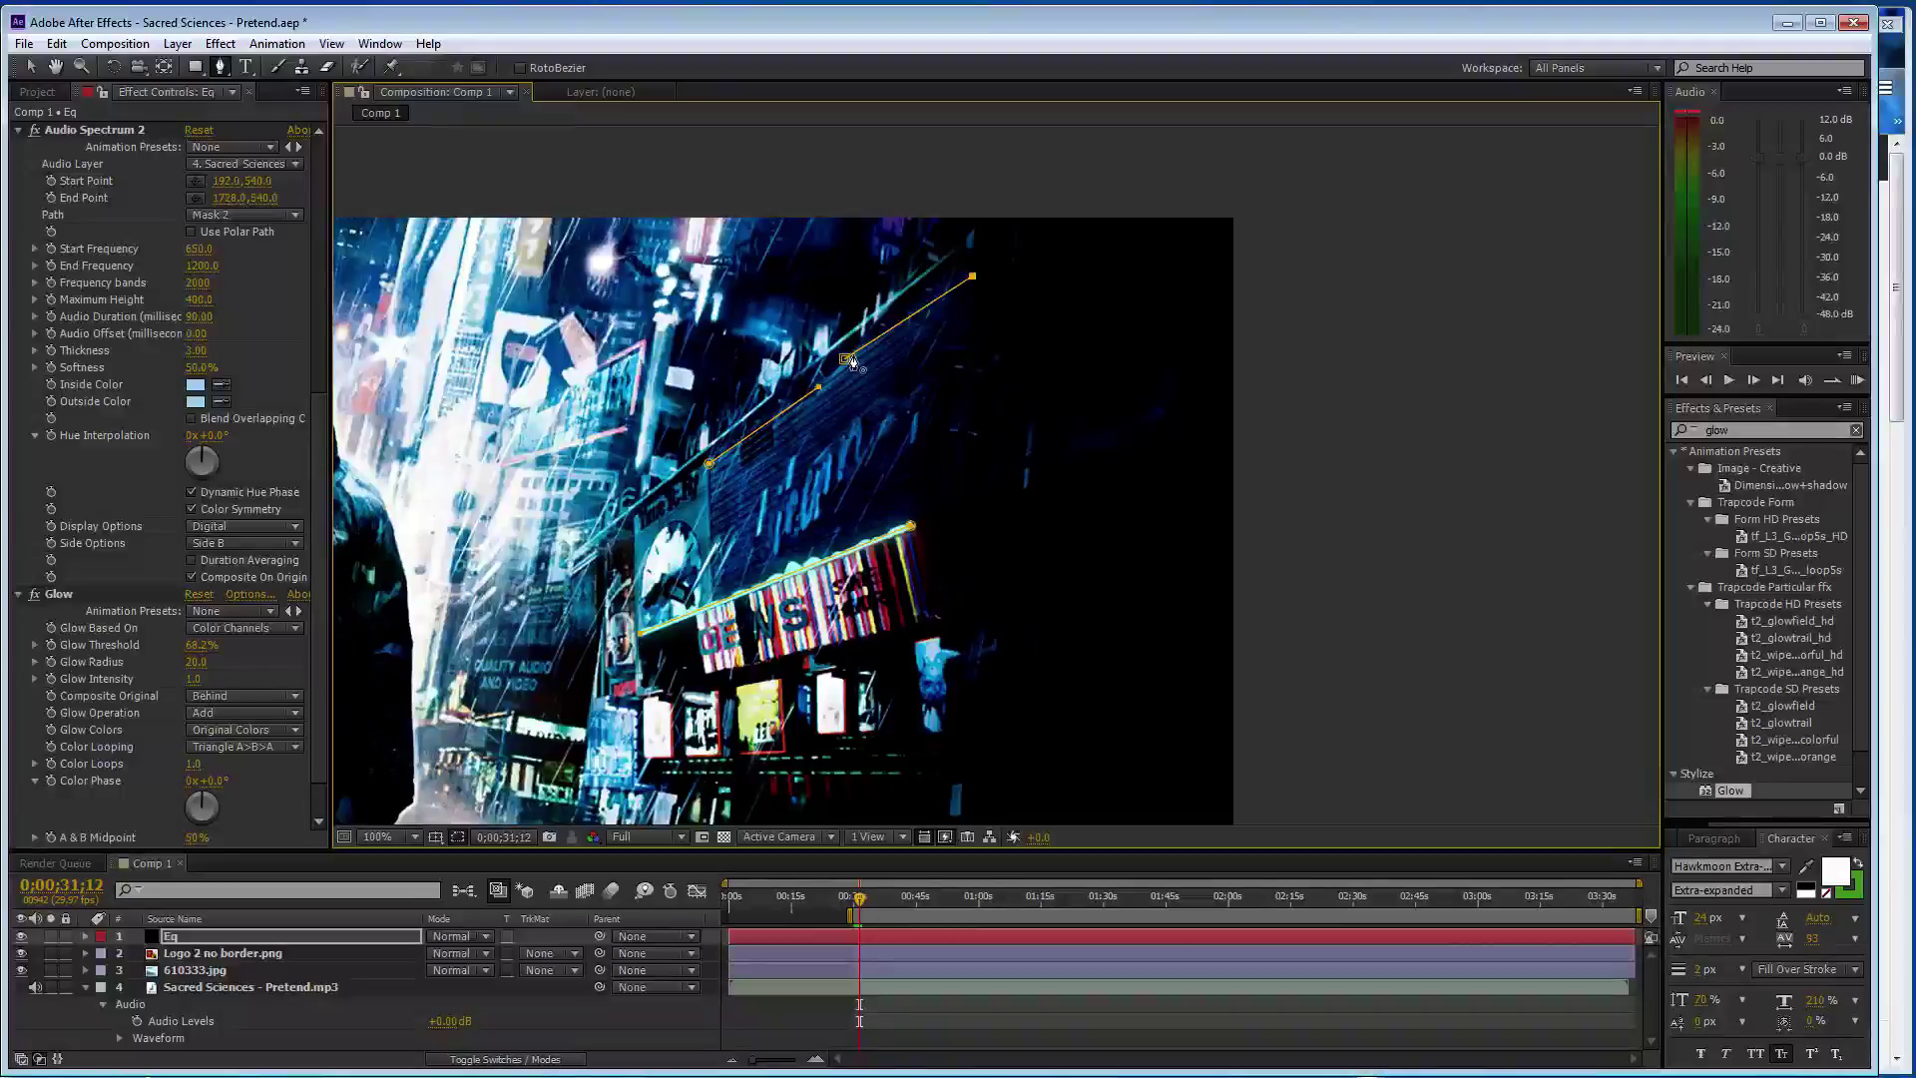
pyautogui.press('v')
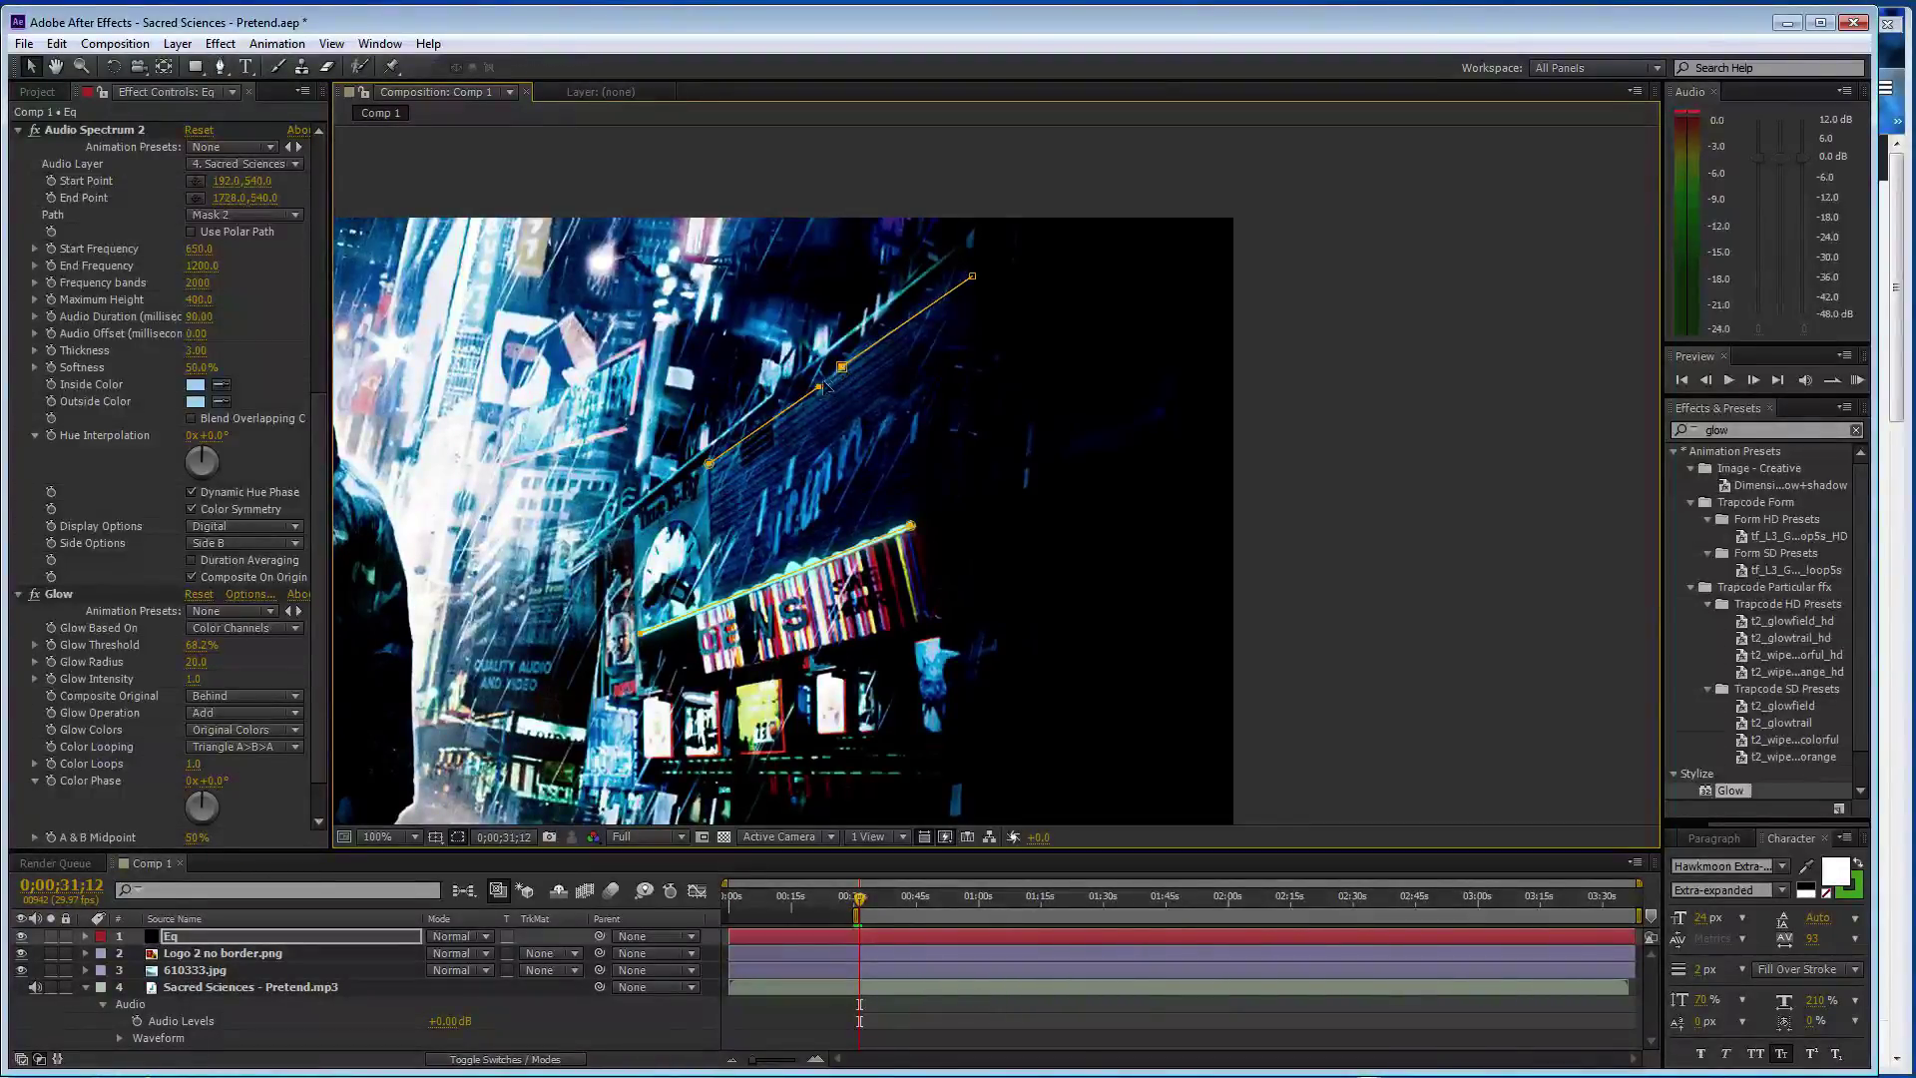
pyautogui.click(821, 389)
# - Duplicate the spectrum as Audio Spectrum 3 on Mask 3, Start 400, End 1, Max Height 200
pyautogui.hotkey('ctrl', 'd')
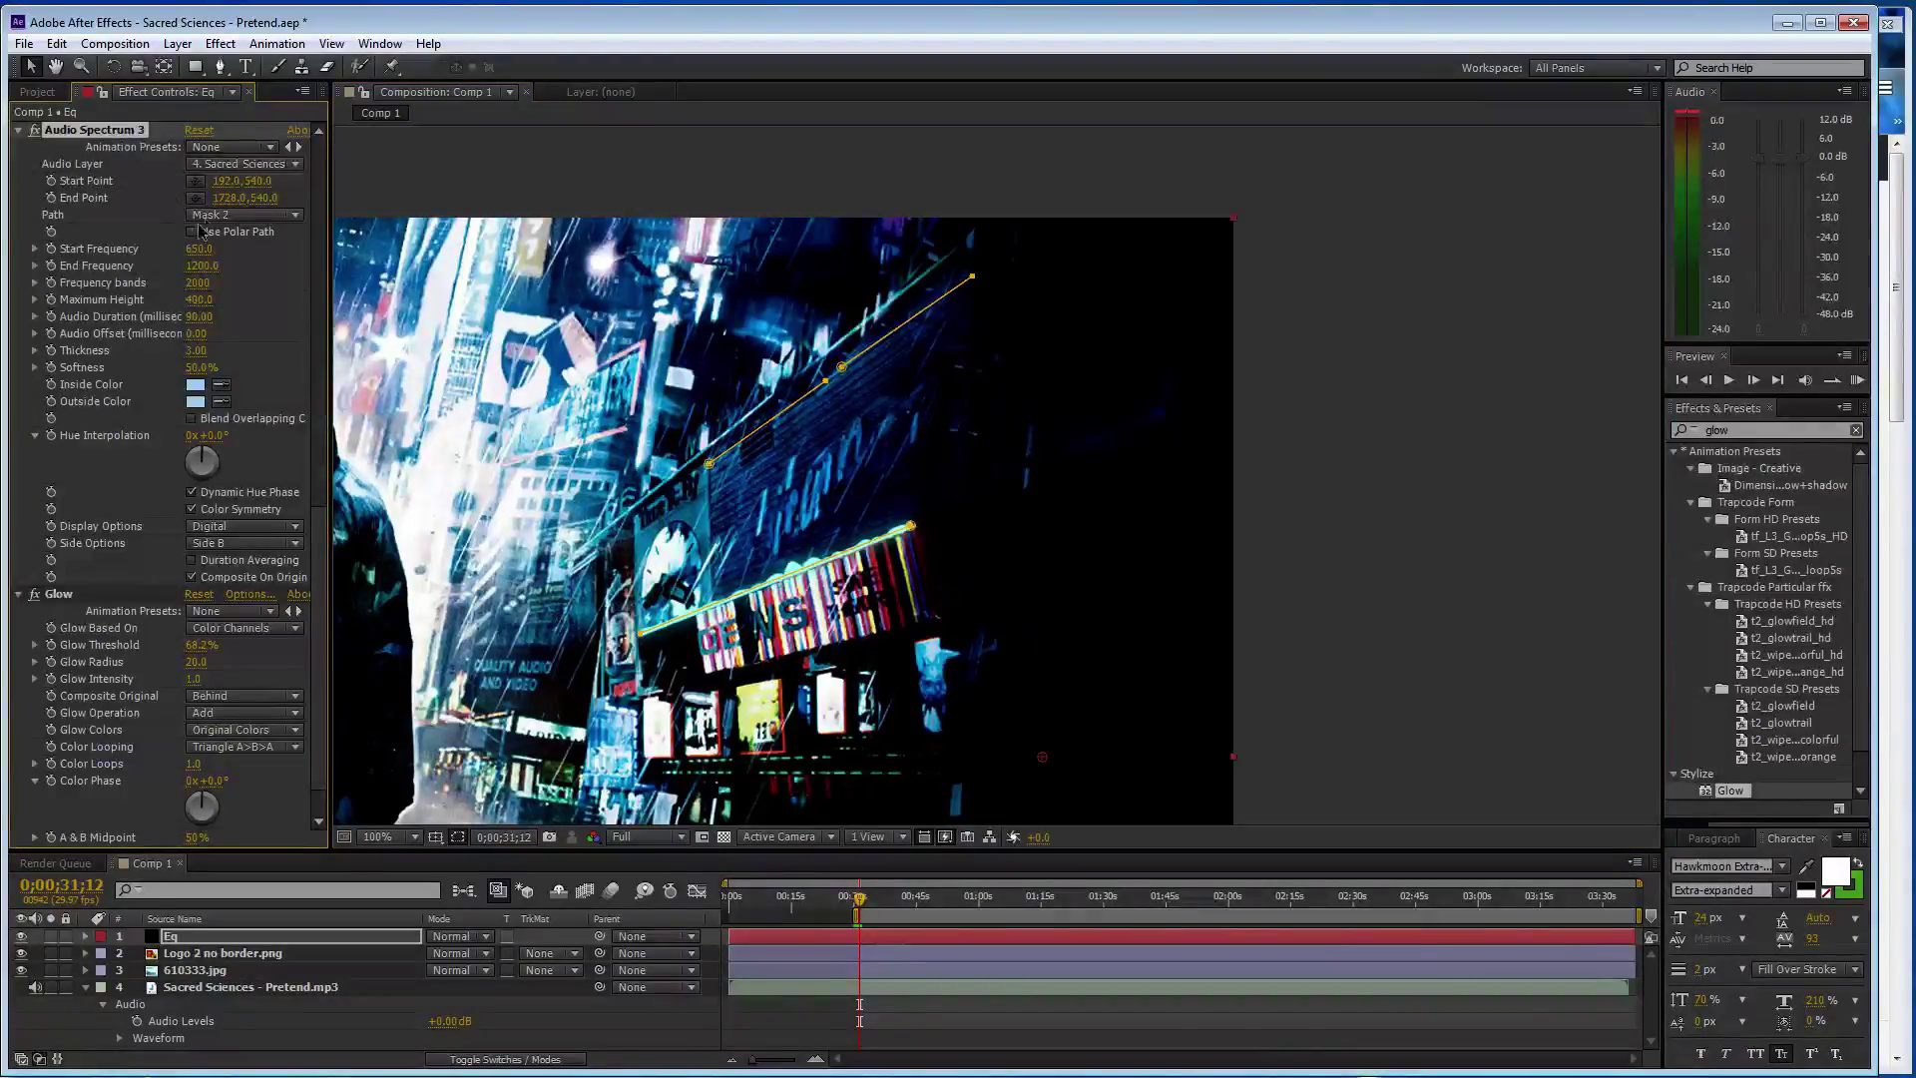
pyautogui.click(236, 213)
pyautogui.click(267, 307)
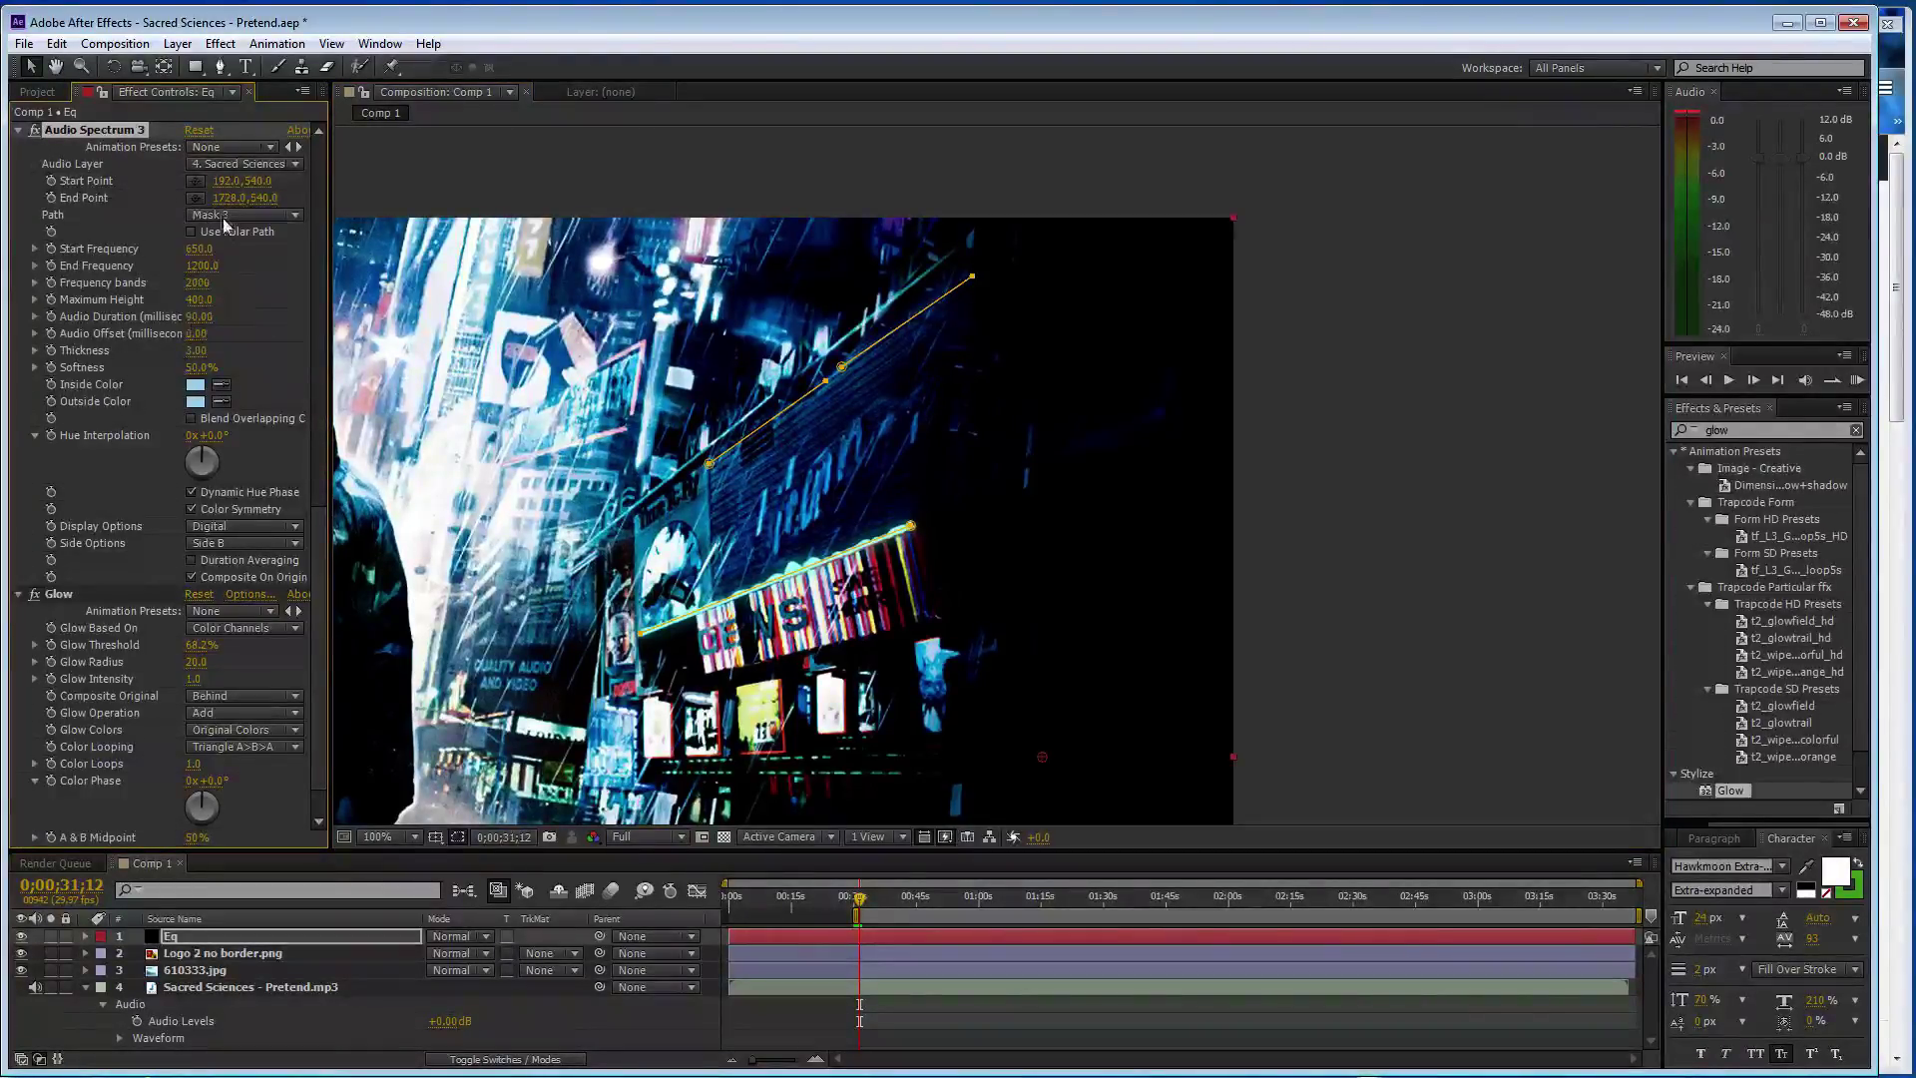
pyautogui.click(200, 250)
pyautogui.write('400')
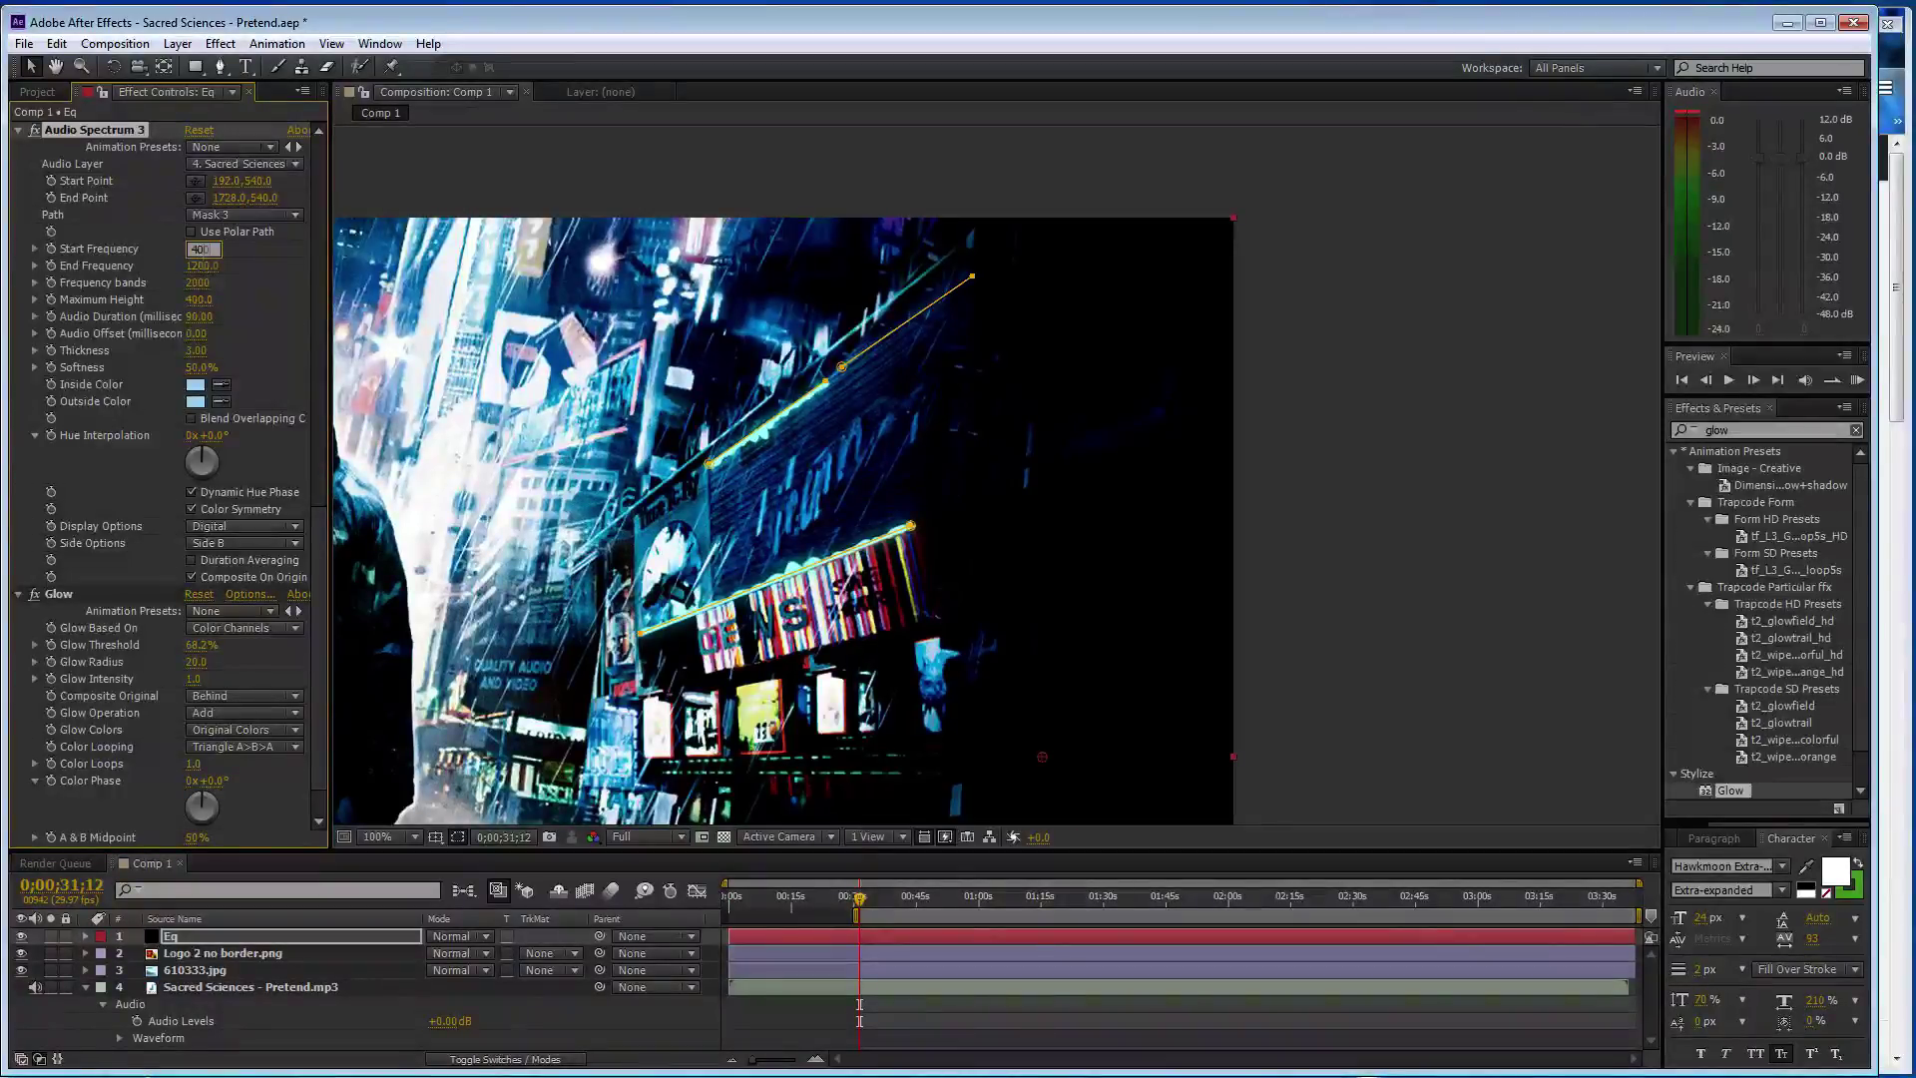
pyautogui.click(205, 266)
pyautogui.write('1')
pyautogui.press('Tab')
pyautogui.press('Tab')
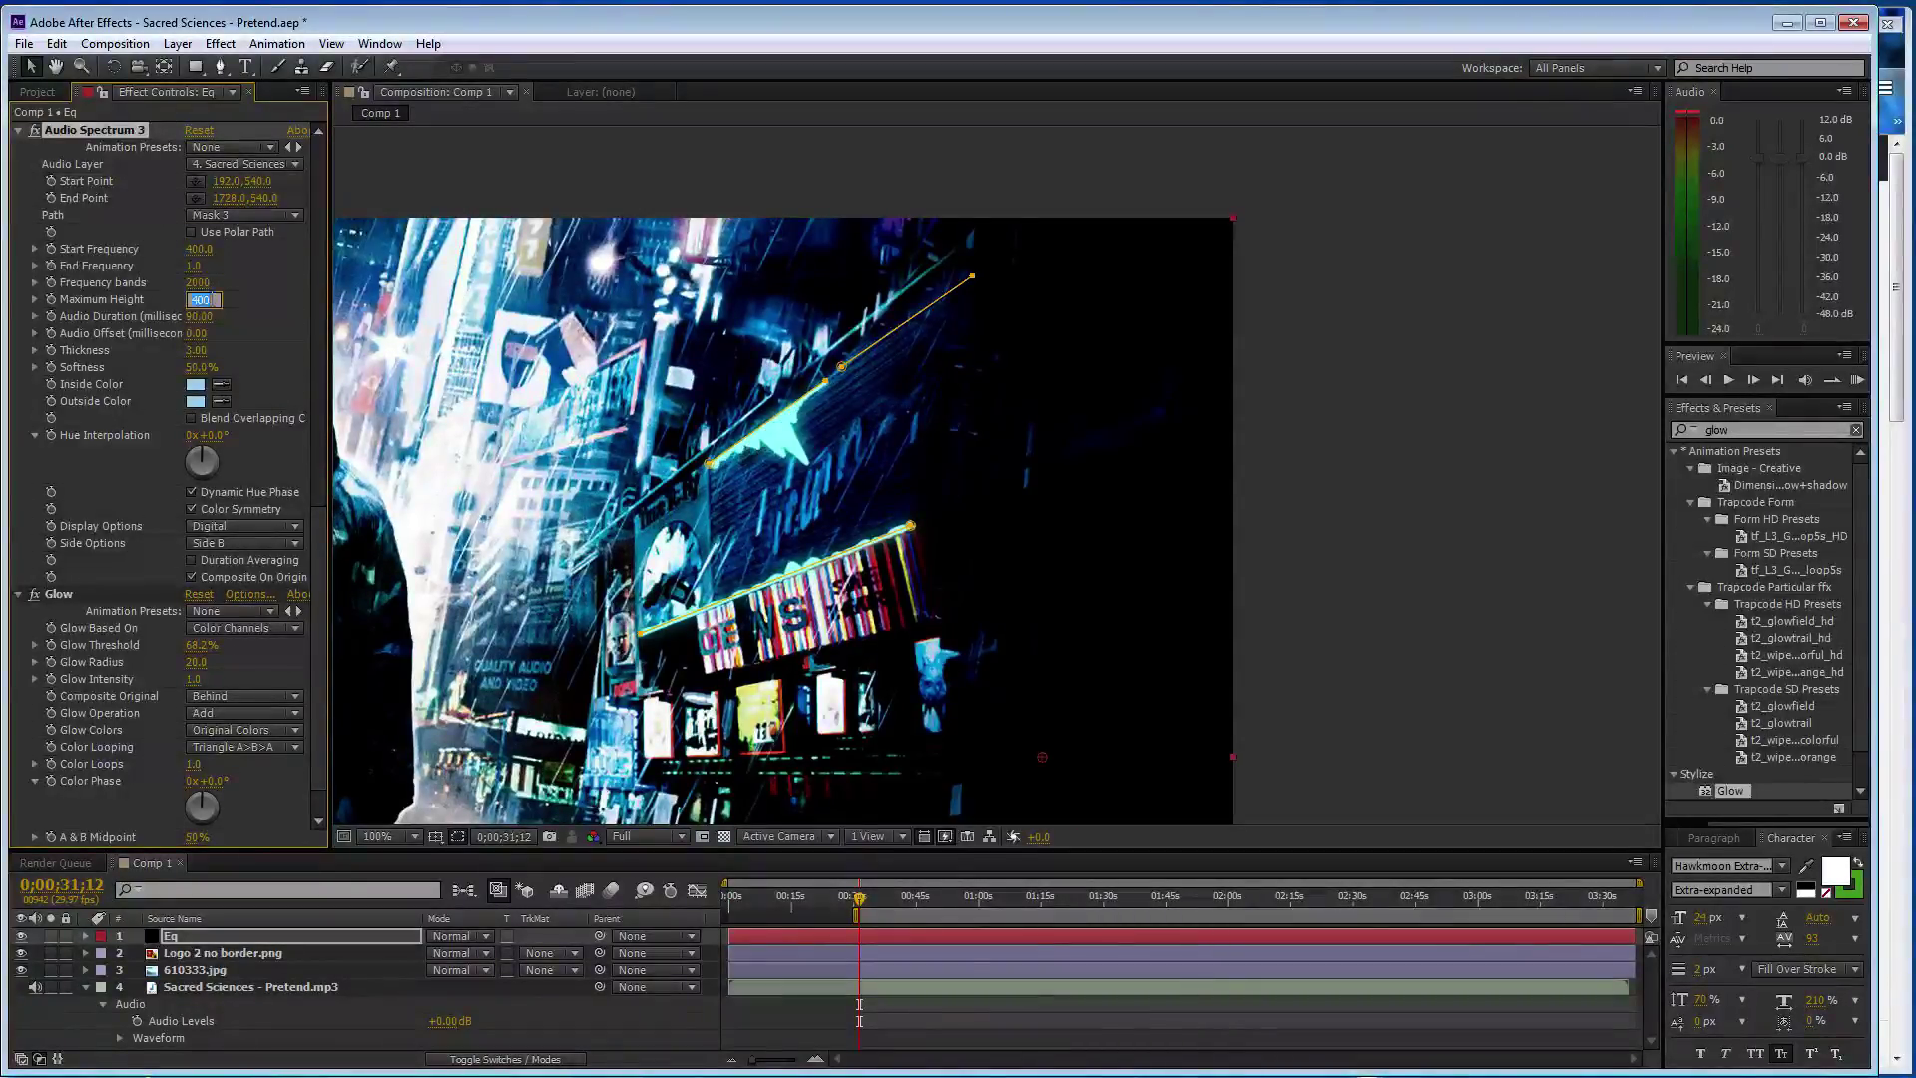
pyautogui.write('200')
pyautogui.press('Return')
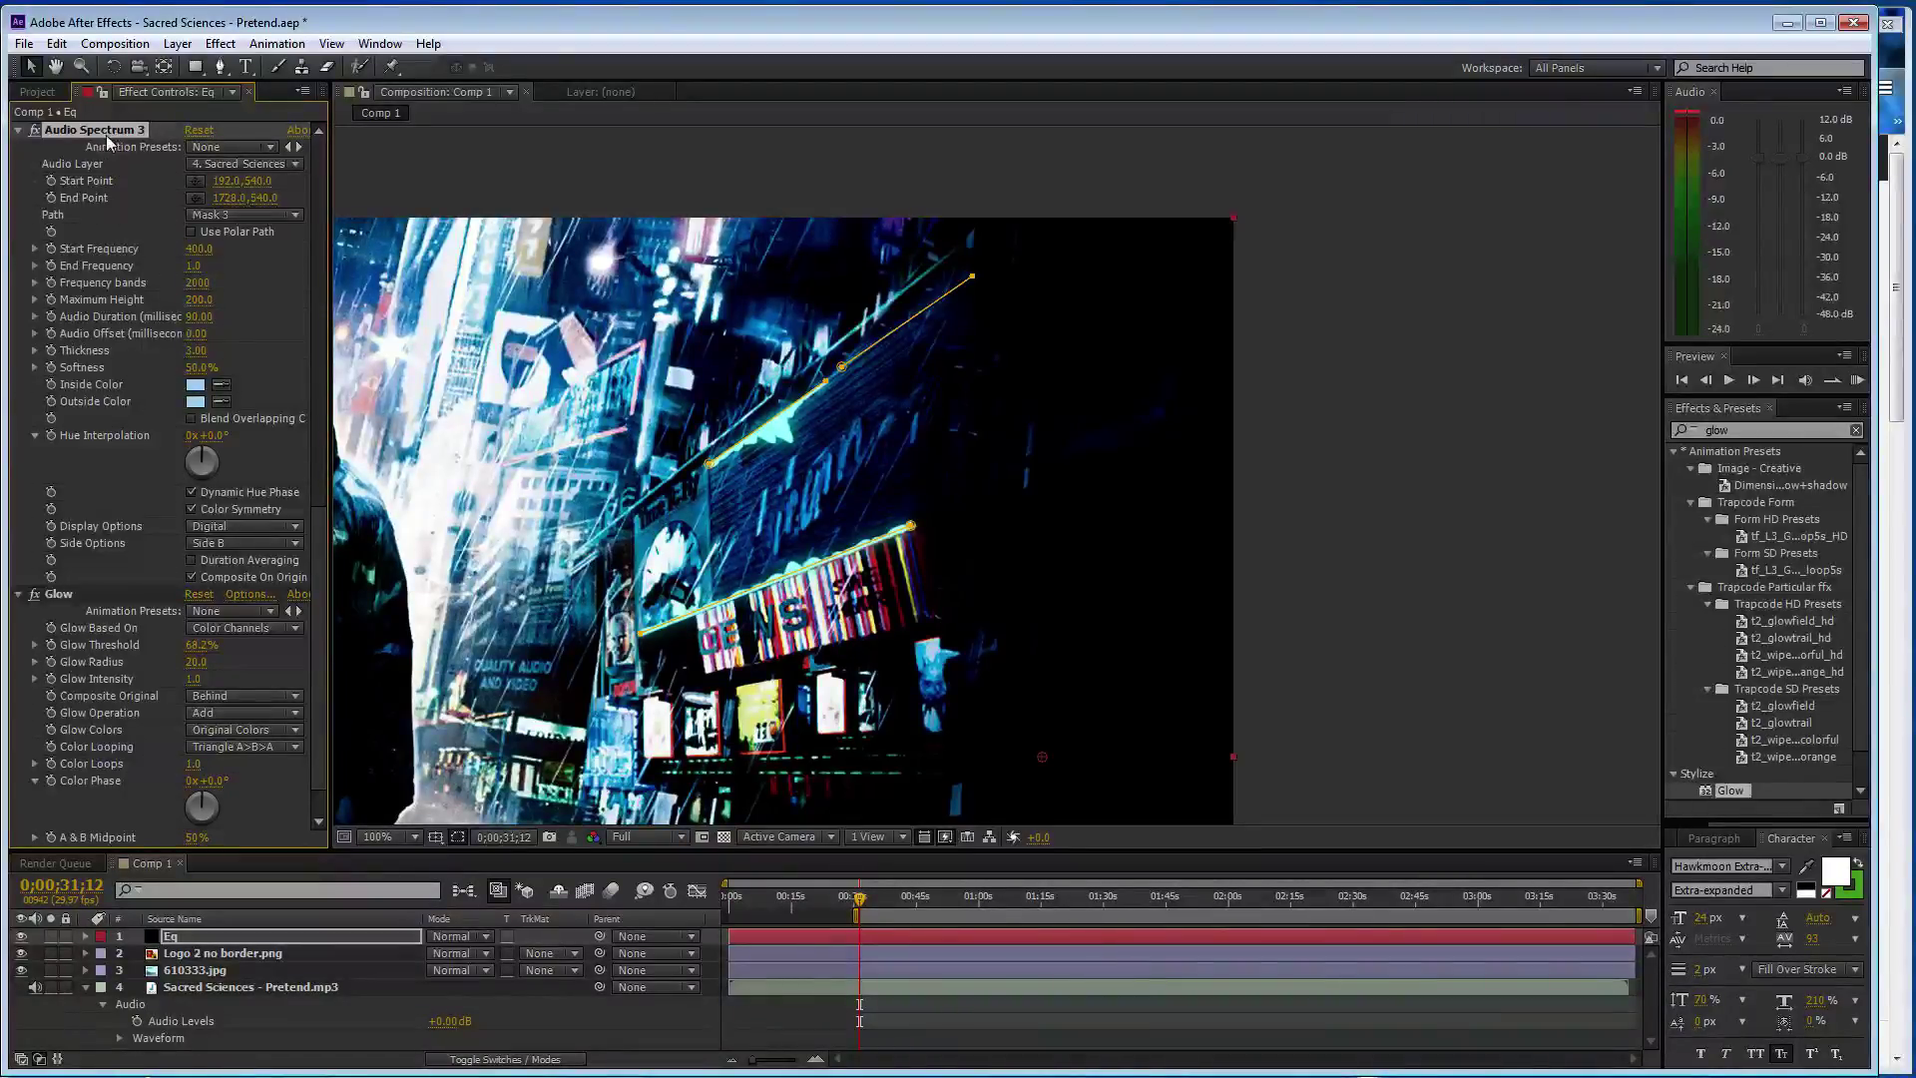
# - Set Audio Spectrum 4 to follow Mask 4 with Start Frequency 1
pyautogui.click(267, 214)
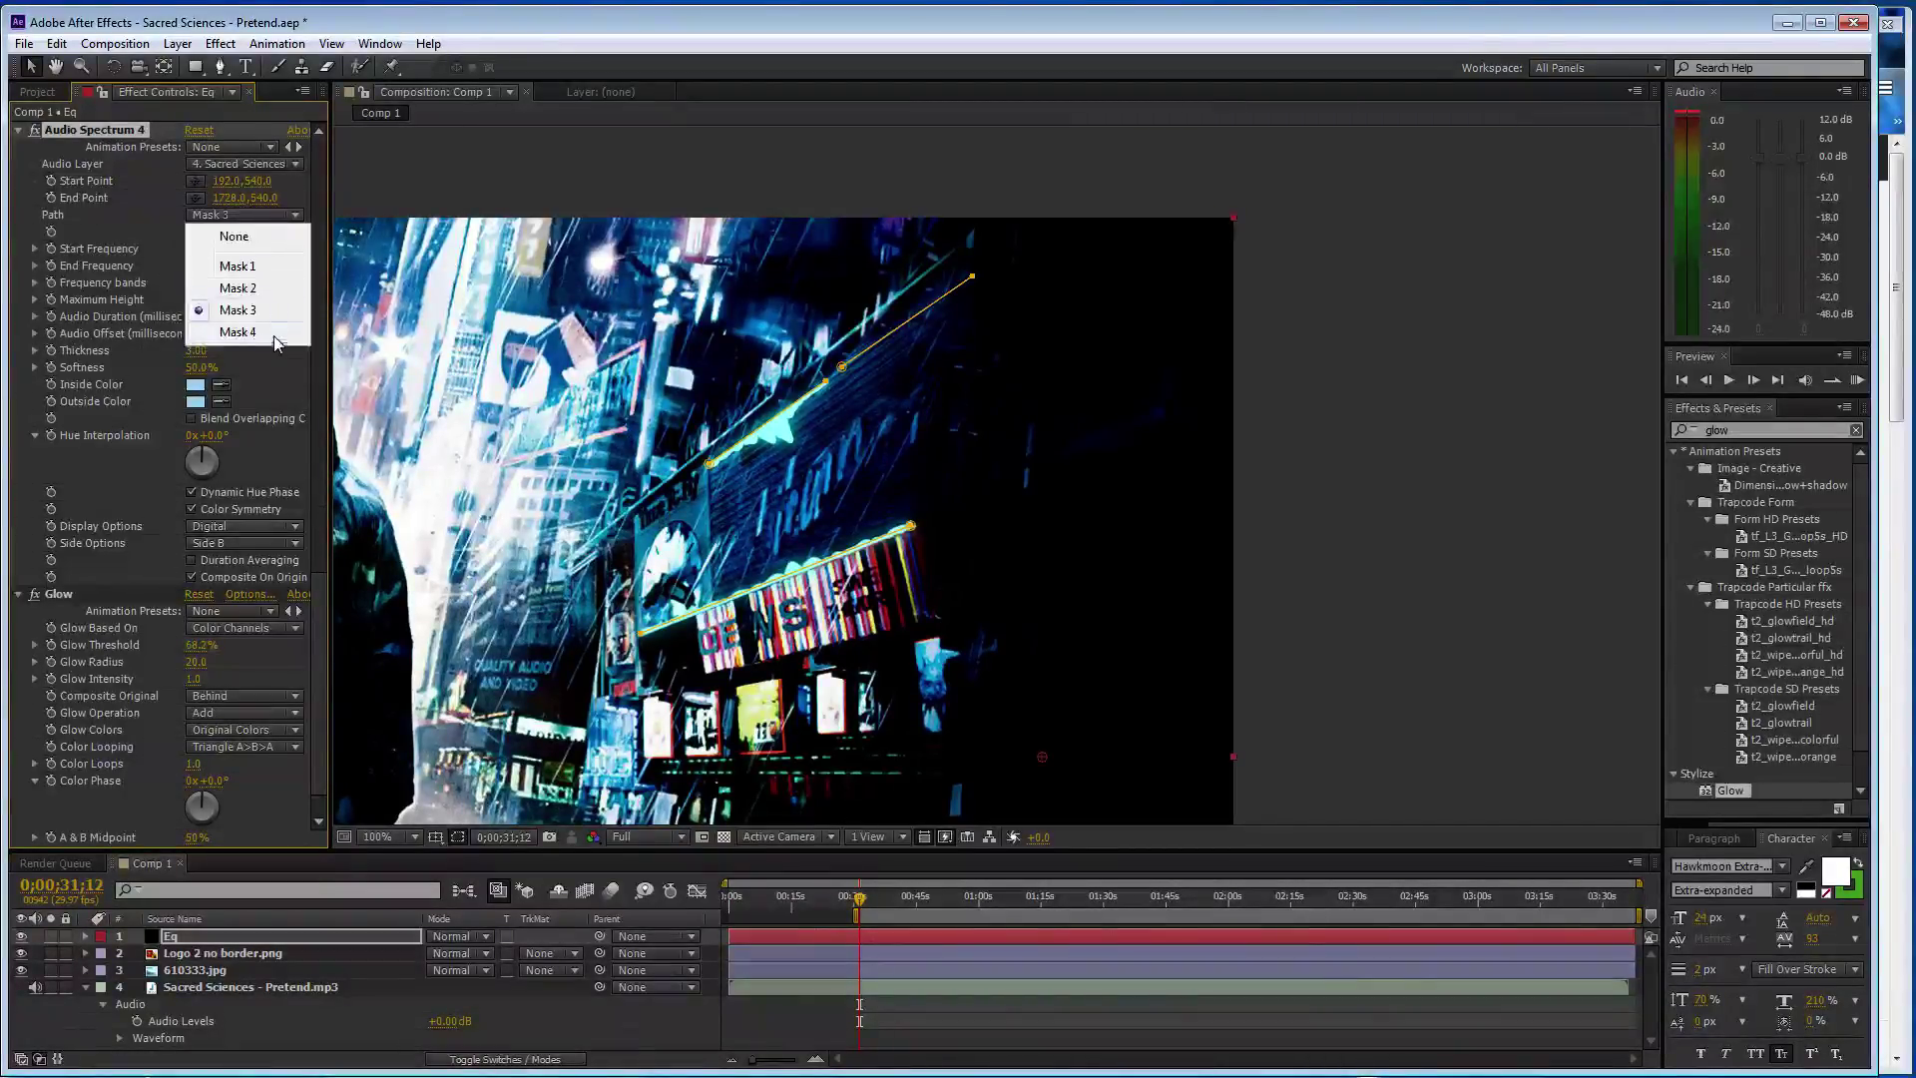
pyautogui.click(238, 333)
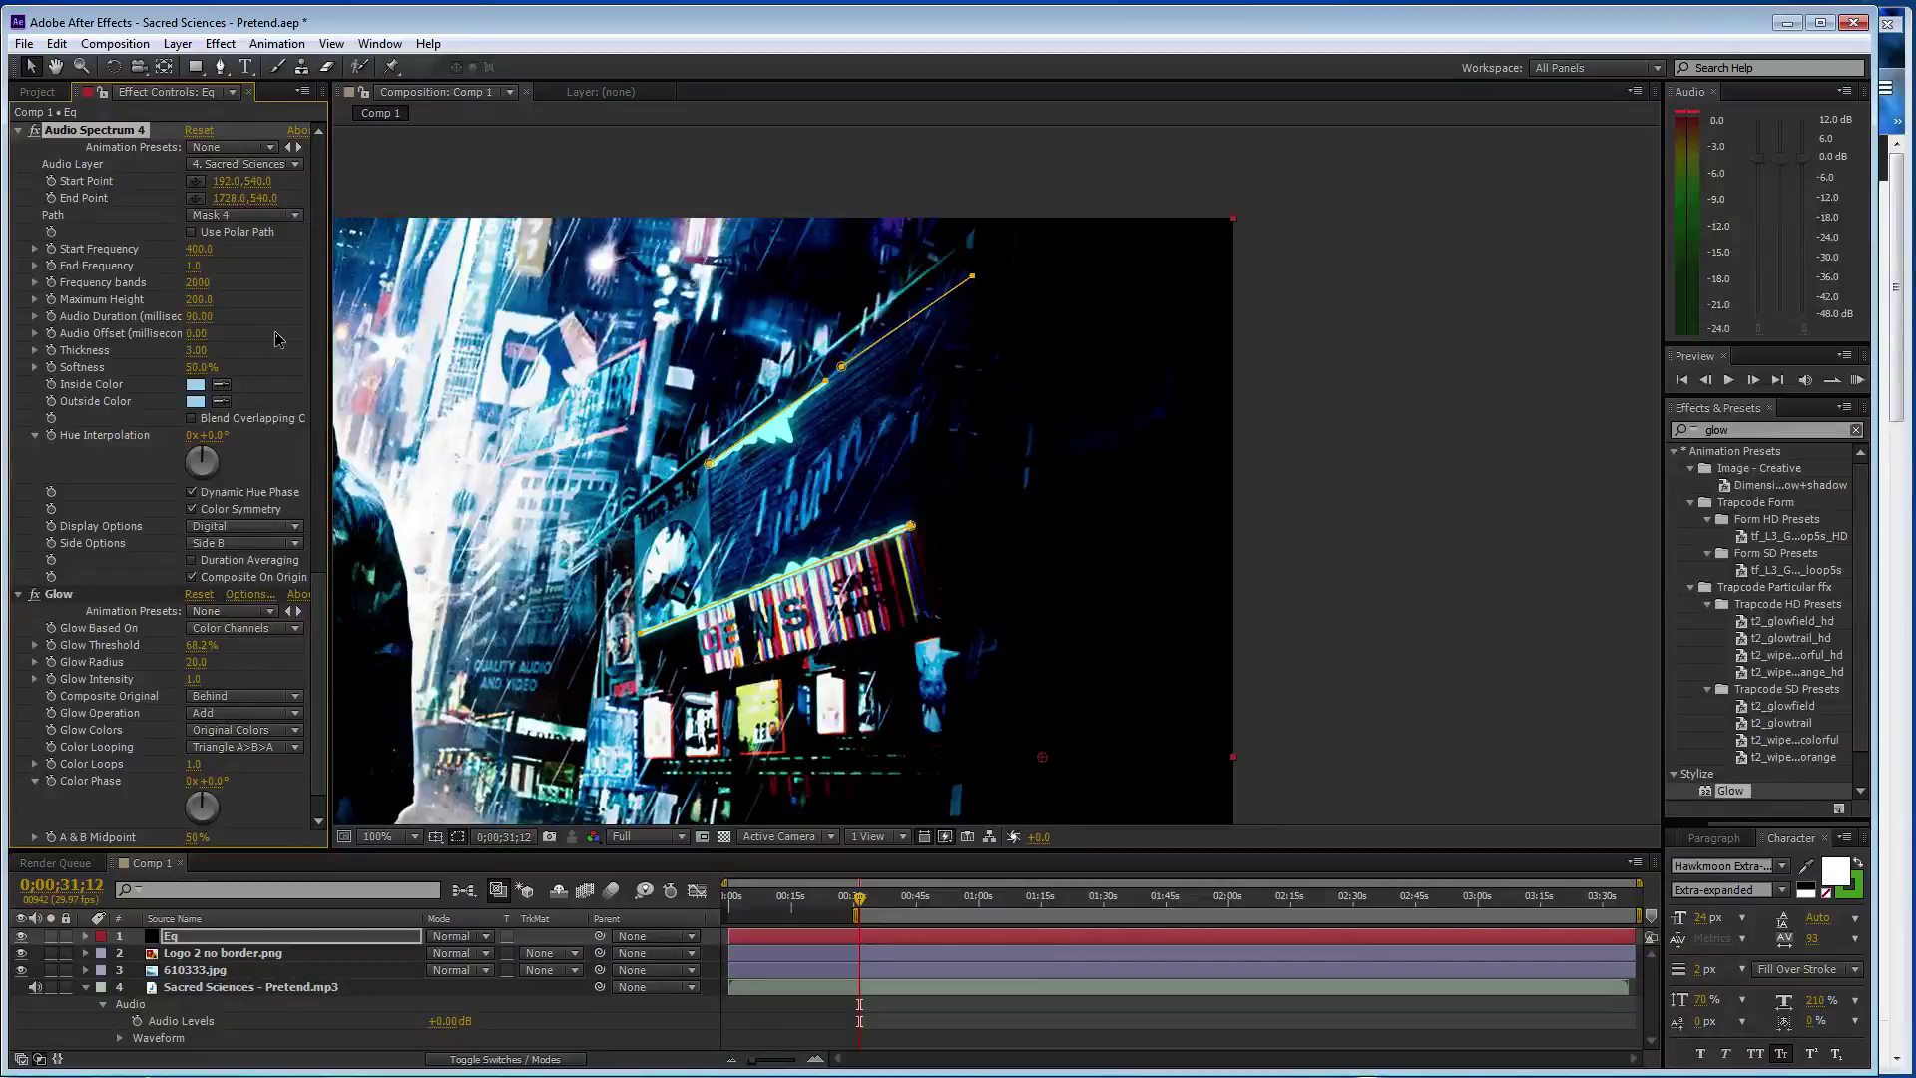
pyautogui.click(198, 250)
pyautogui.press('Return')
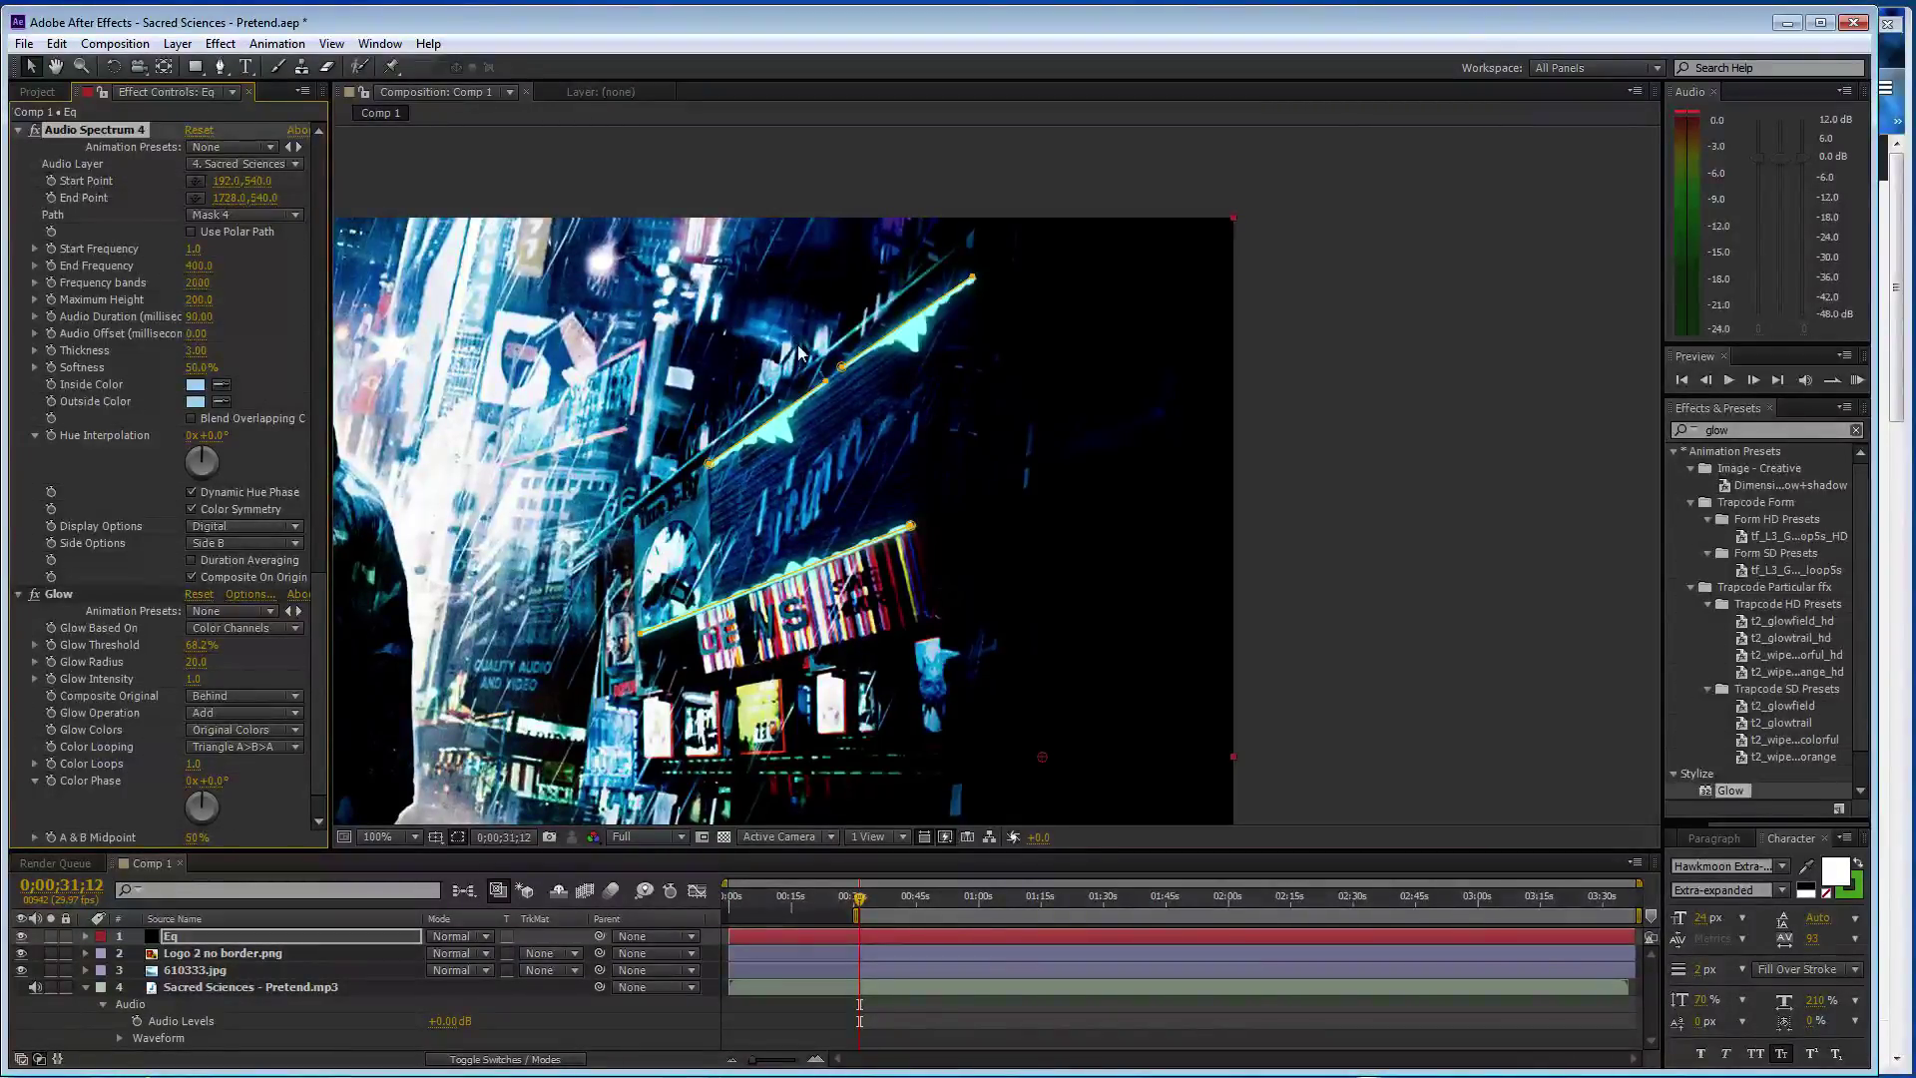
# - Zoom to 400% at 0;00;32;10 and pan along the glowing spectrum mask paths to inspect them
pyautogui.press('.')
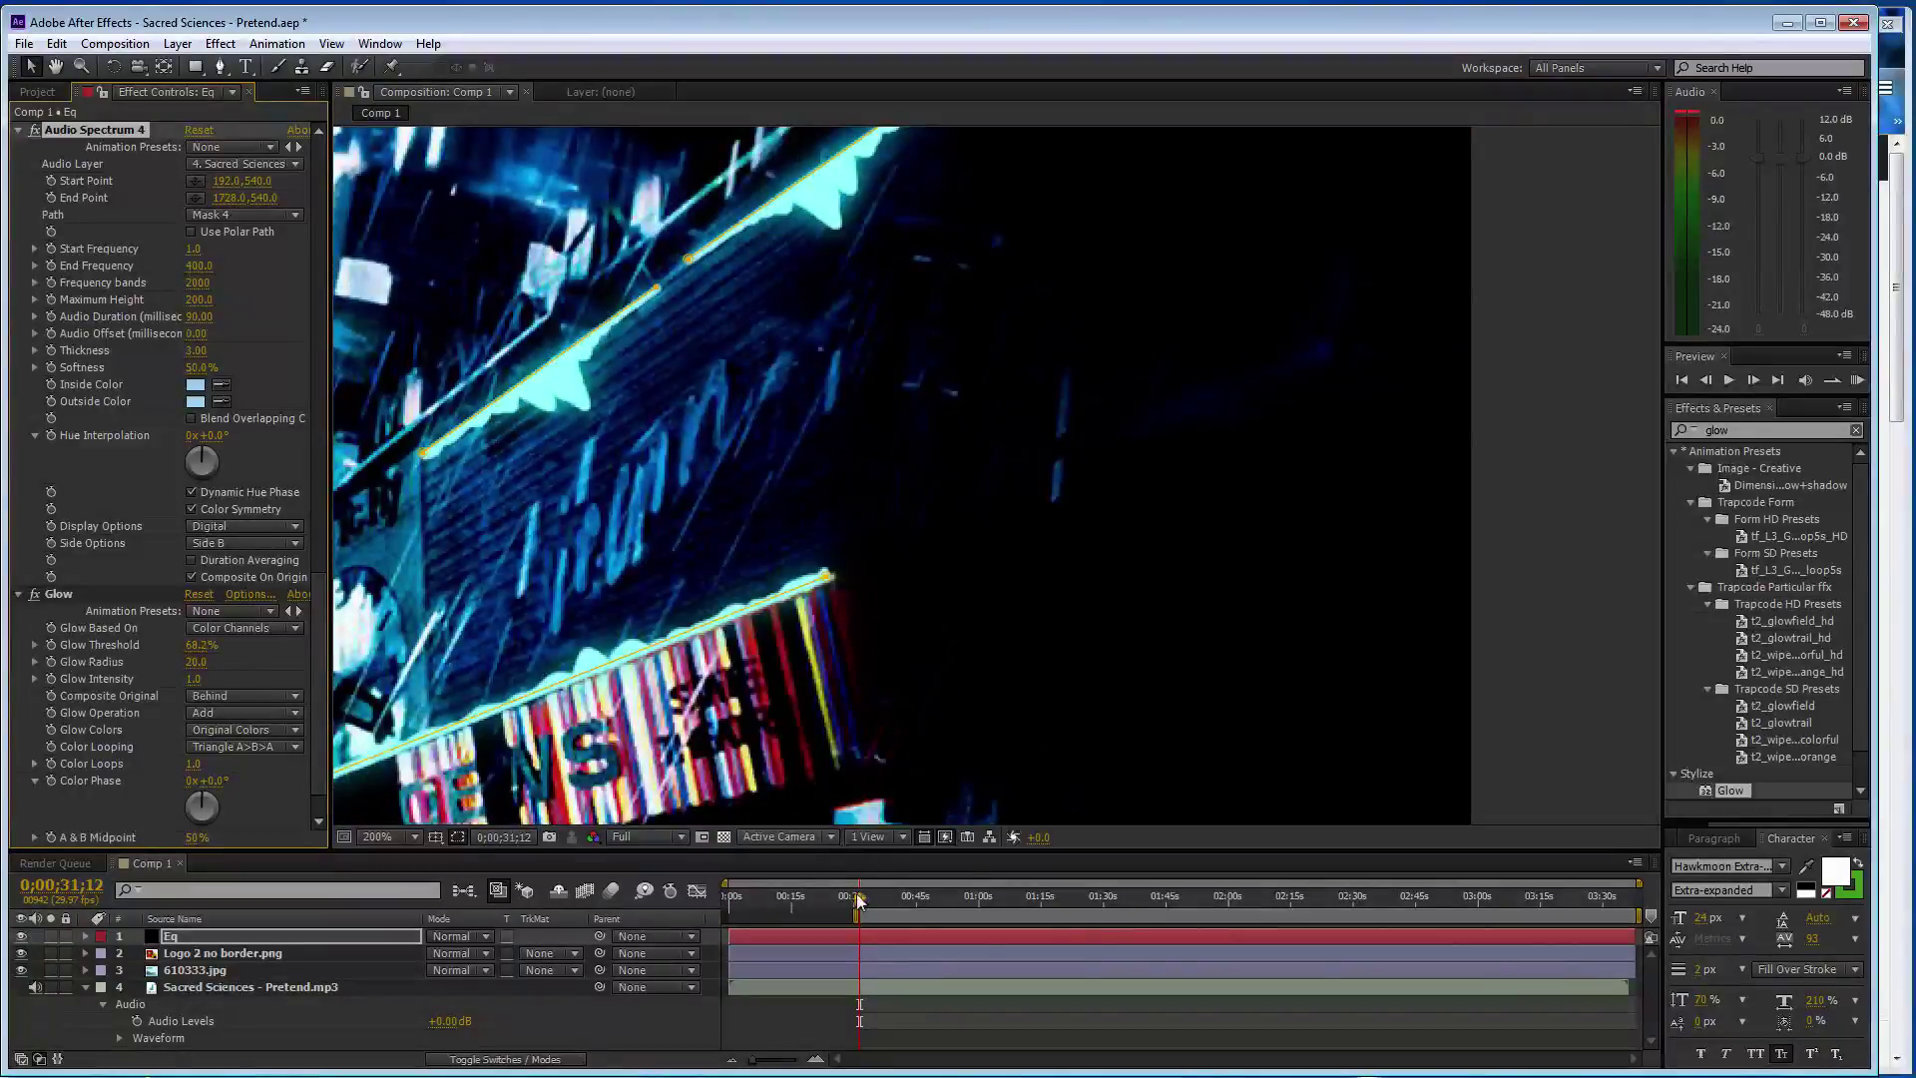
pyautogui.click(865, 903)
pyautogui.press('.')
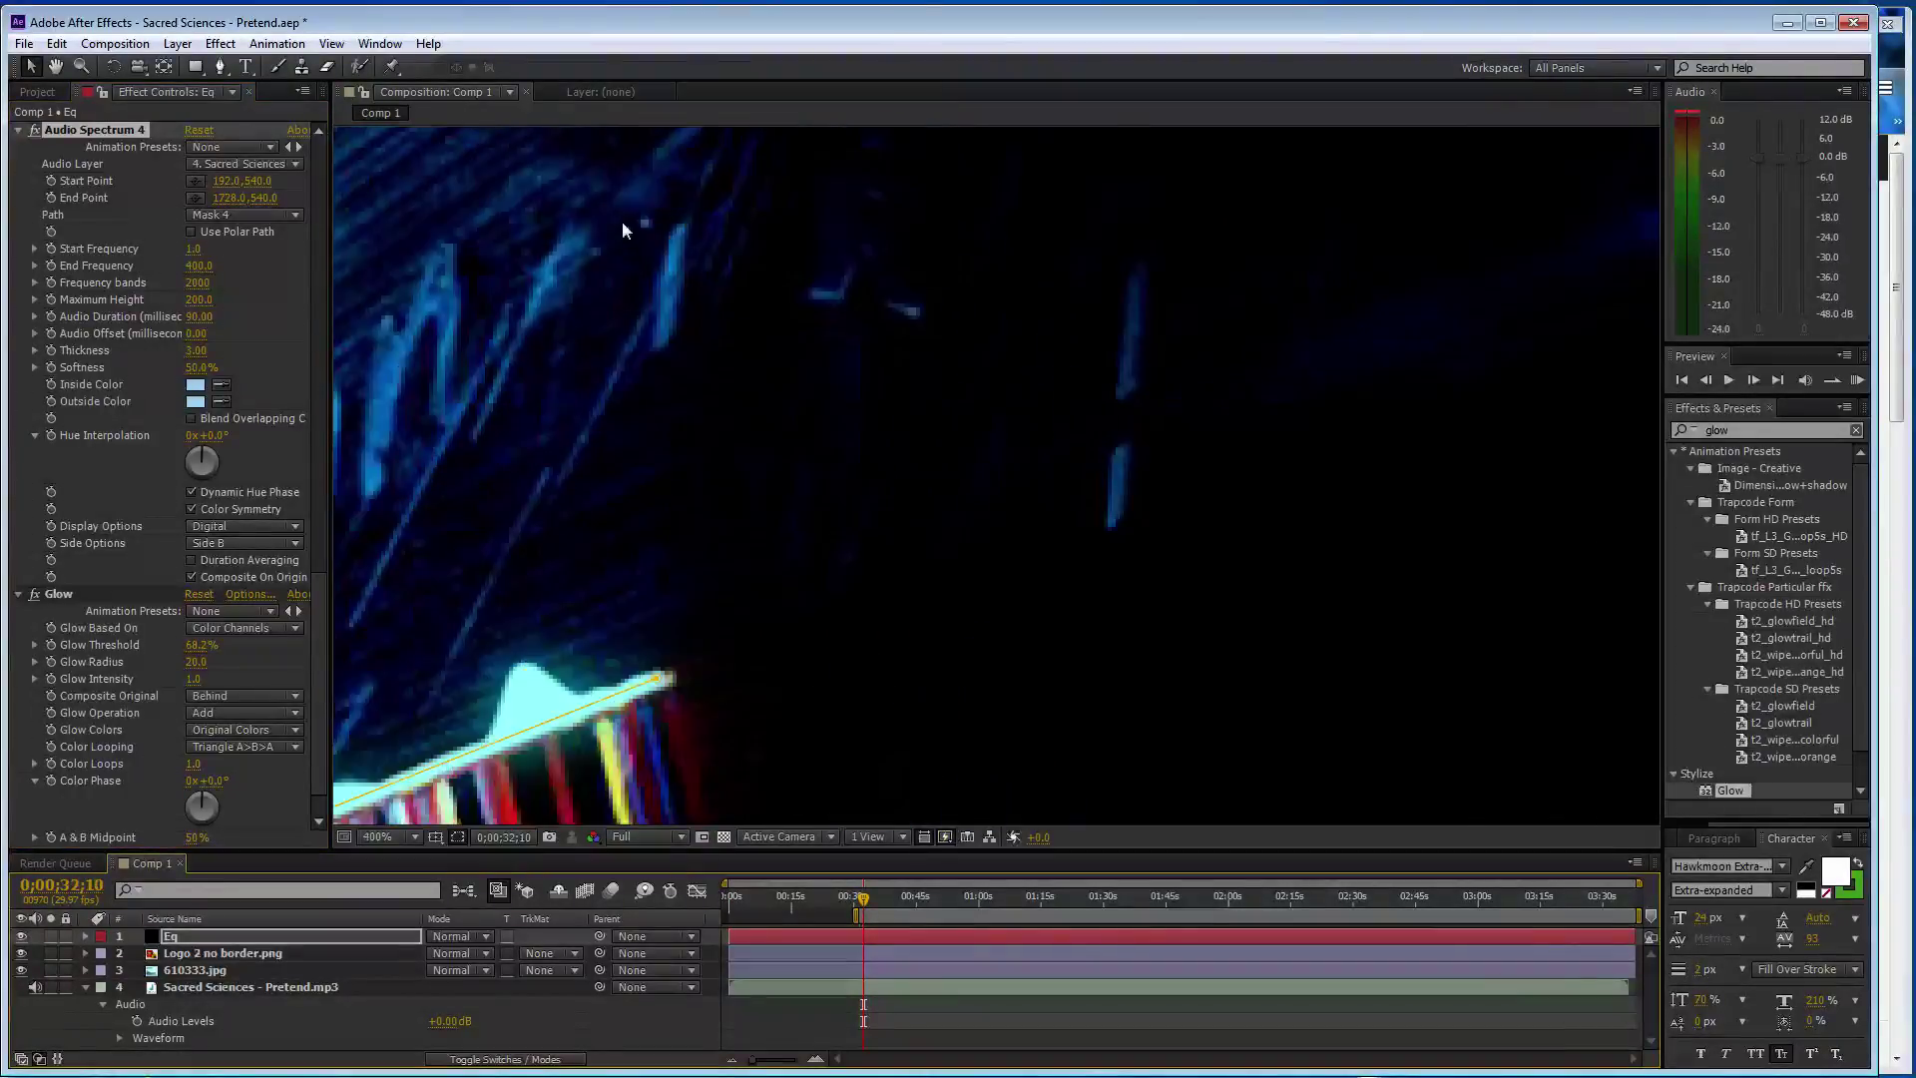
pyautogui.press('h')
pyautogui.moveTo(413, 370)
pyautogui.mouseDown()
pyautogui.moveTo(797, 585)
pyautogui.moveTo(856, 524)
pyautogui.mouseUp()
pyautogui.press('v')
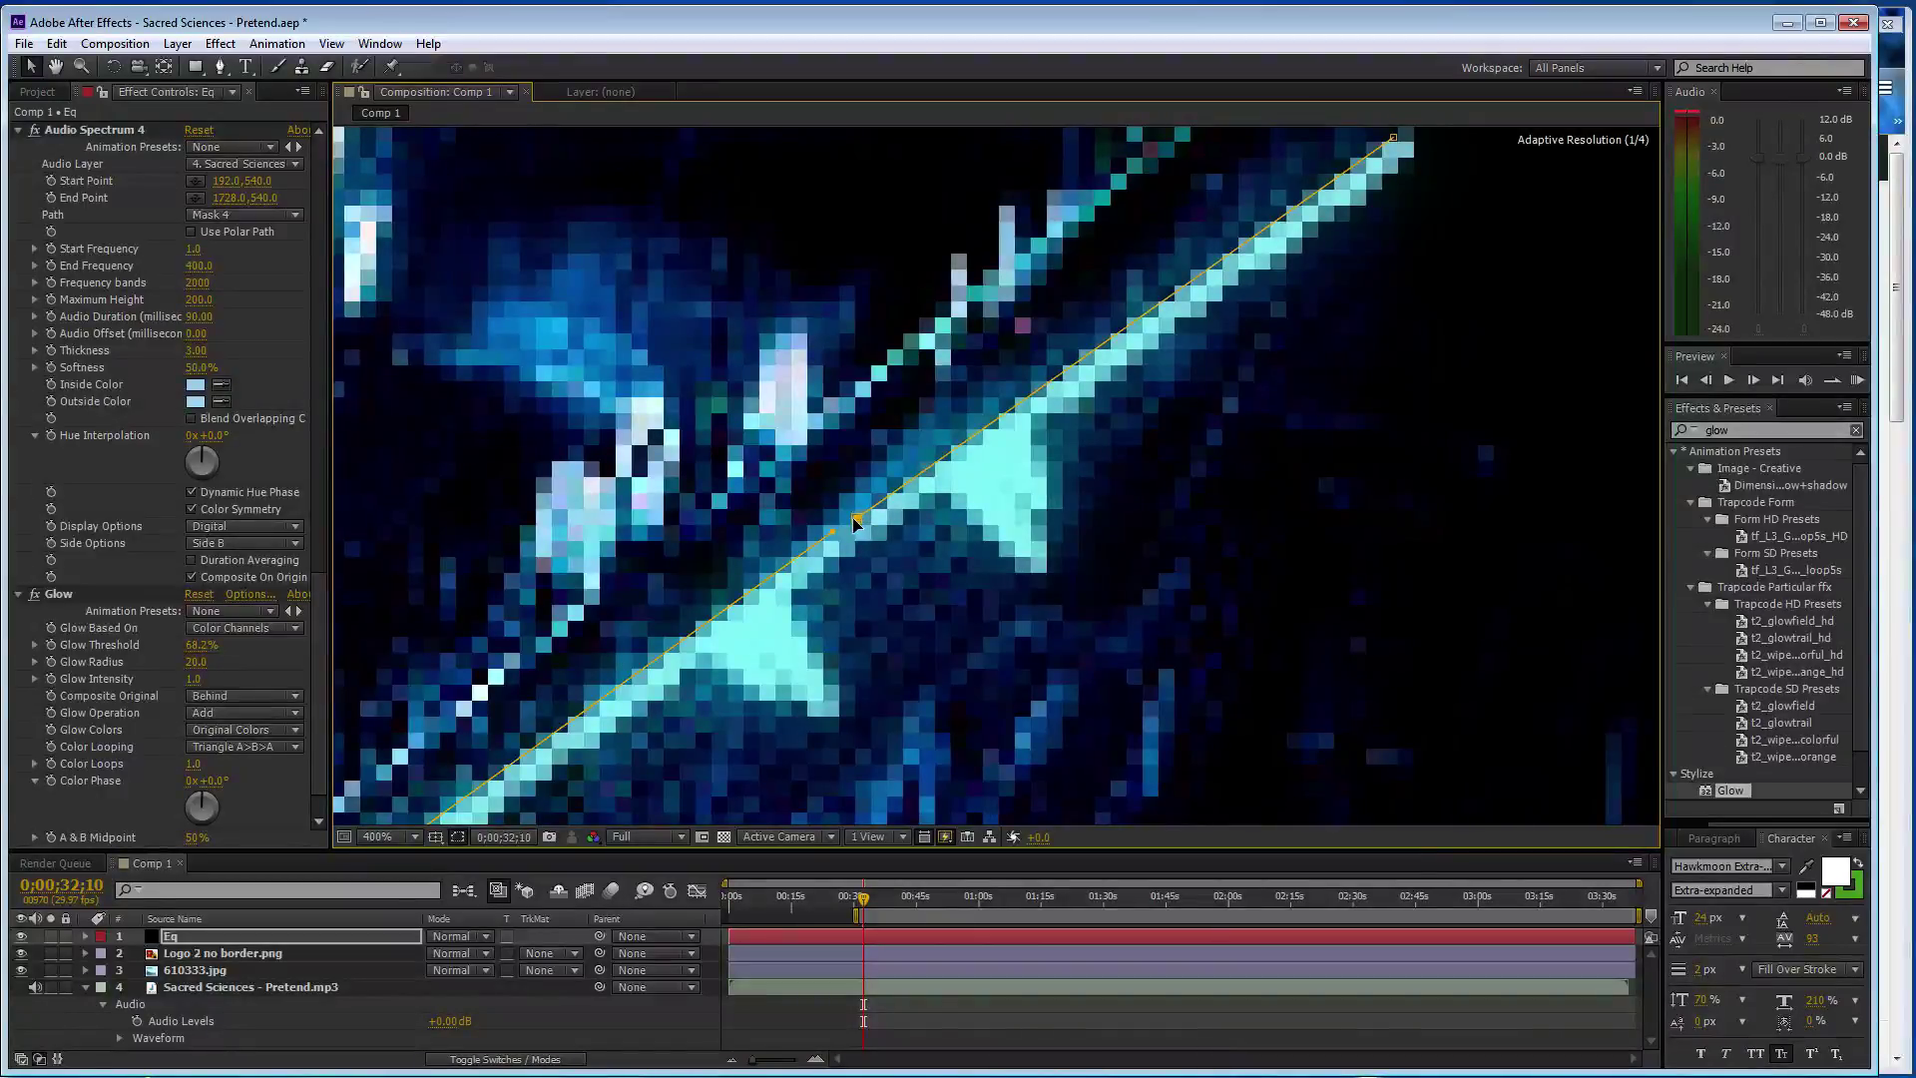
pyautogui.press('.')
pyautogui.press('.')
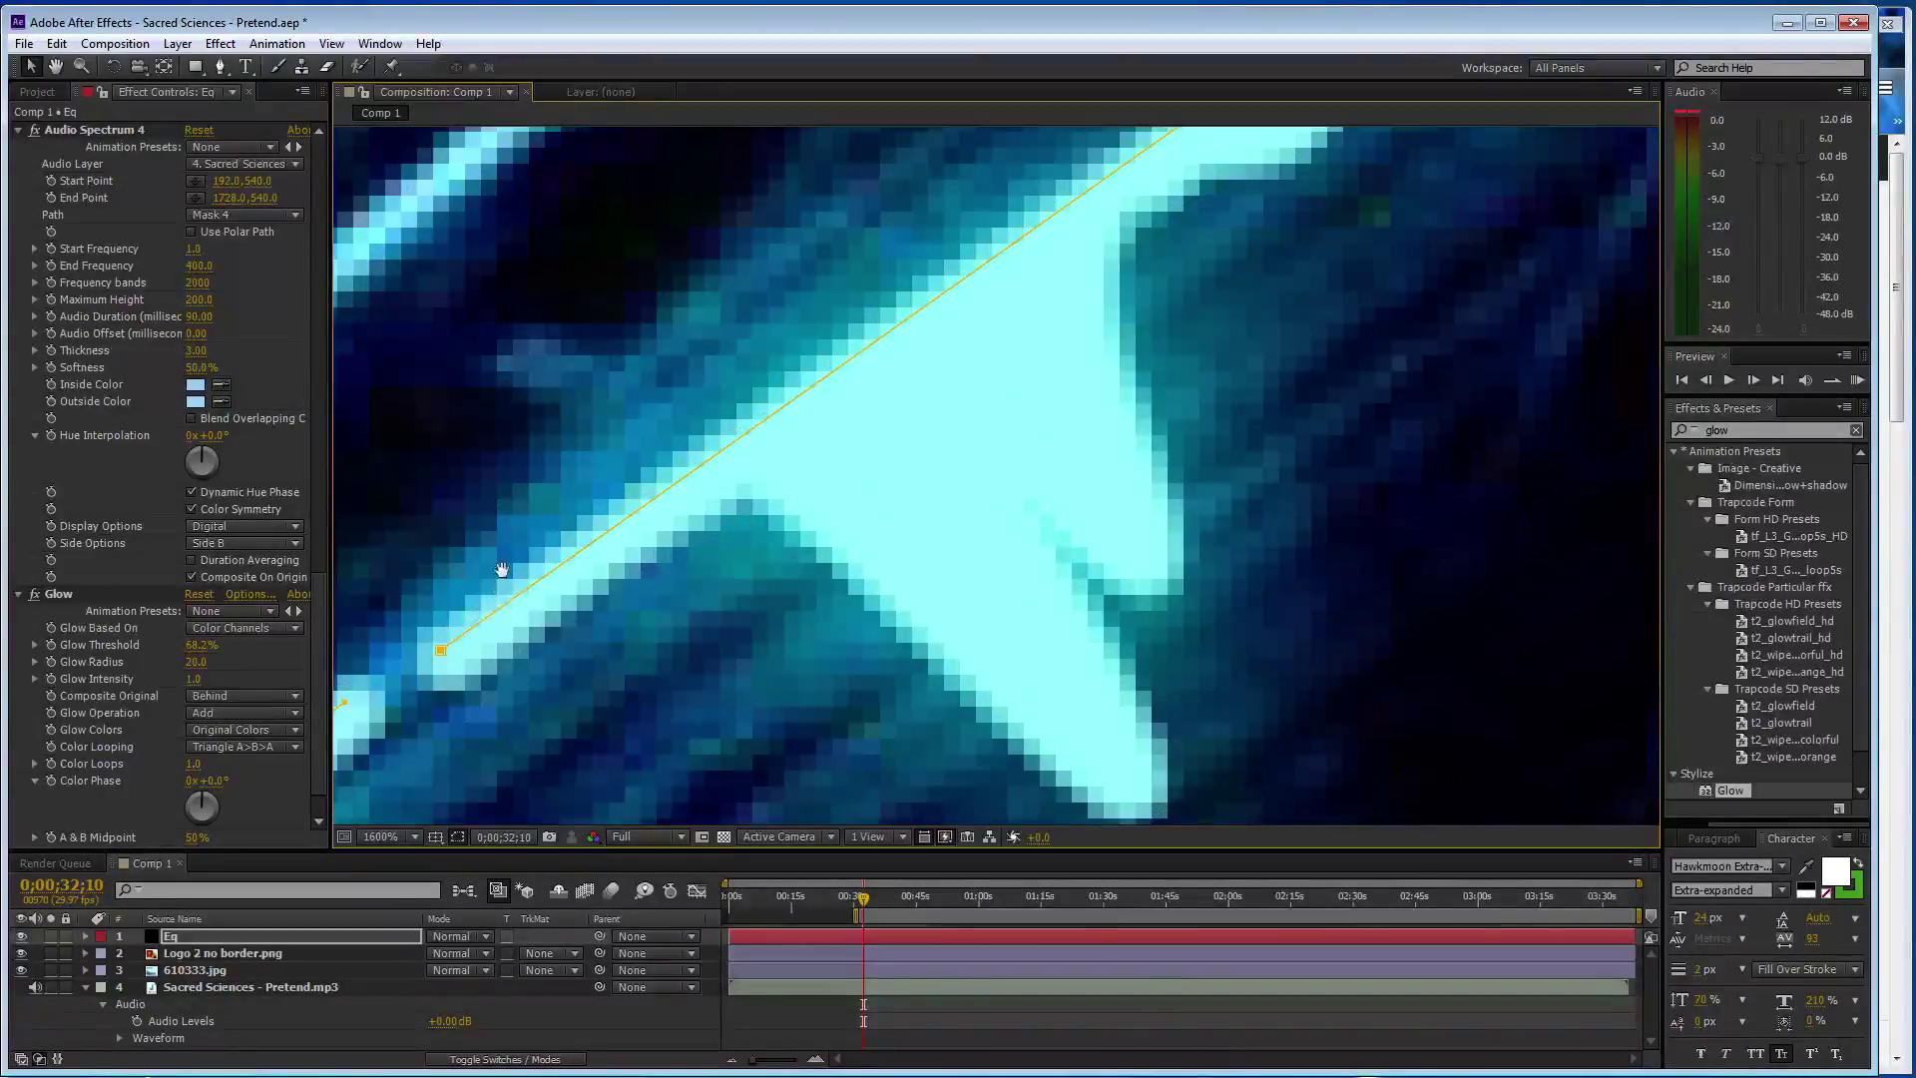
pyautogui.moveTo(502, 570)
pyautogui.mouseDown()
pyautogui.moveTo(898, 397)
pyautogui.moveTo(848, 380)
pyautogui.moveTo(820, 404)
pyautogui.mouseUp()
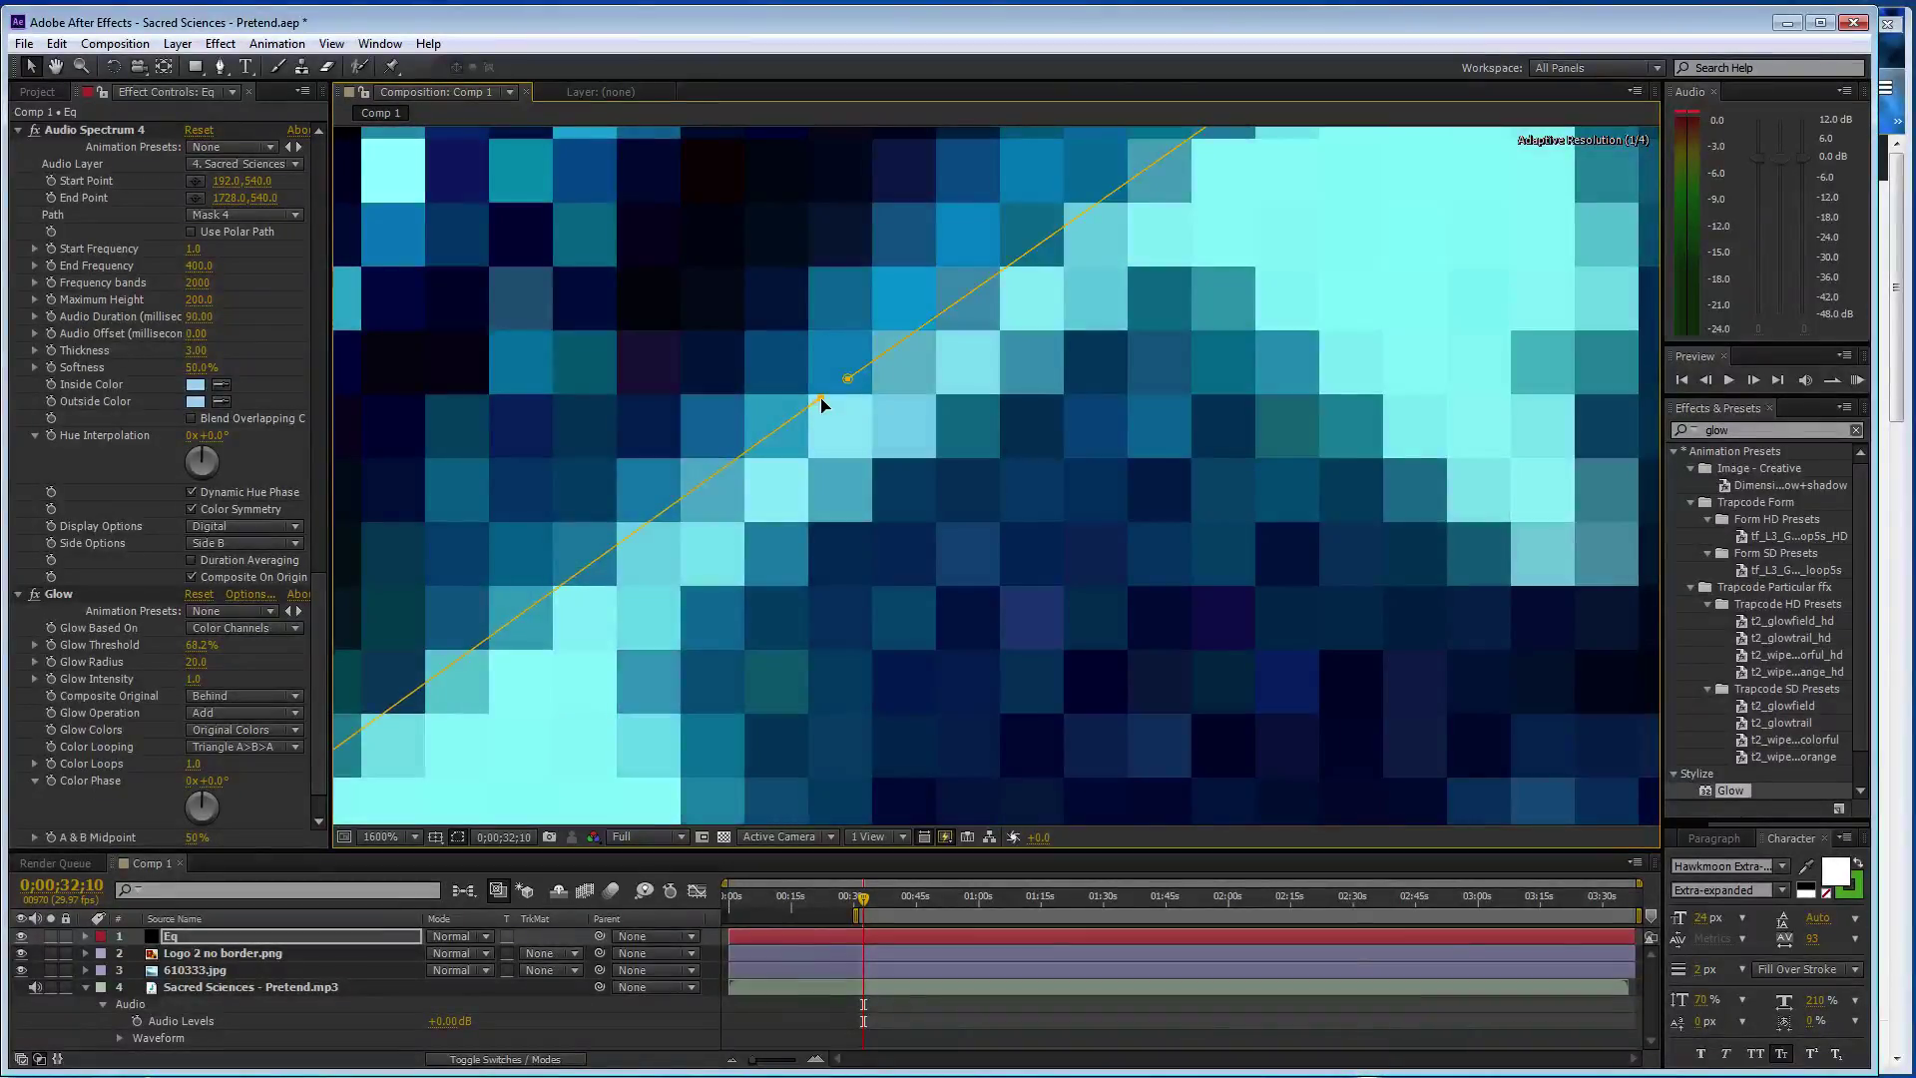
# - Zoom the viewer out to 50%, centre the composition, then bring the SoundCloud page forward
pyautogui.scroll(-3, 721, 345)
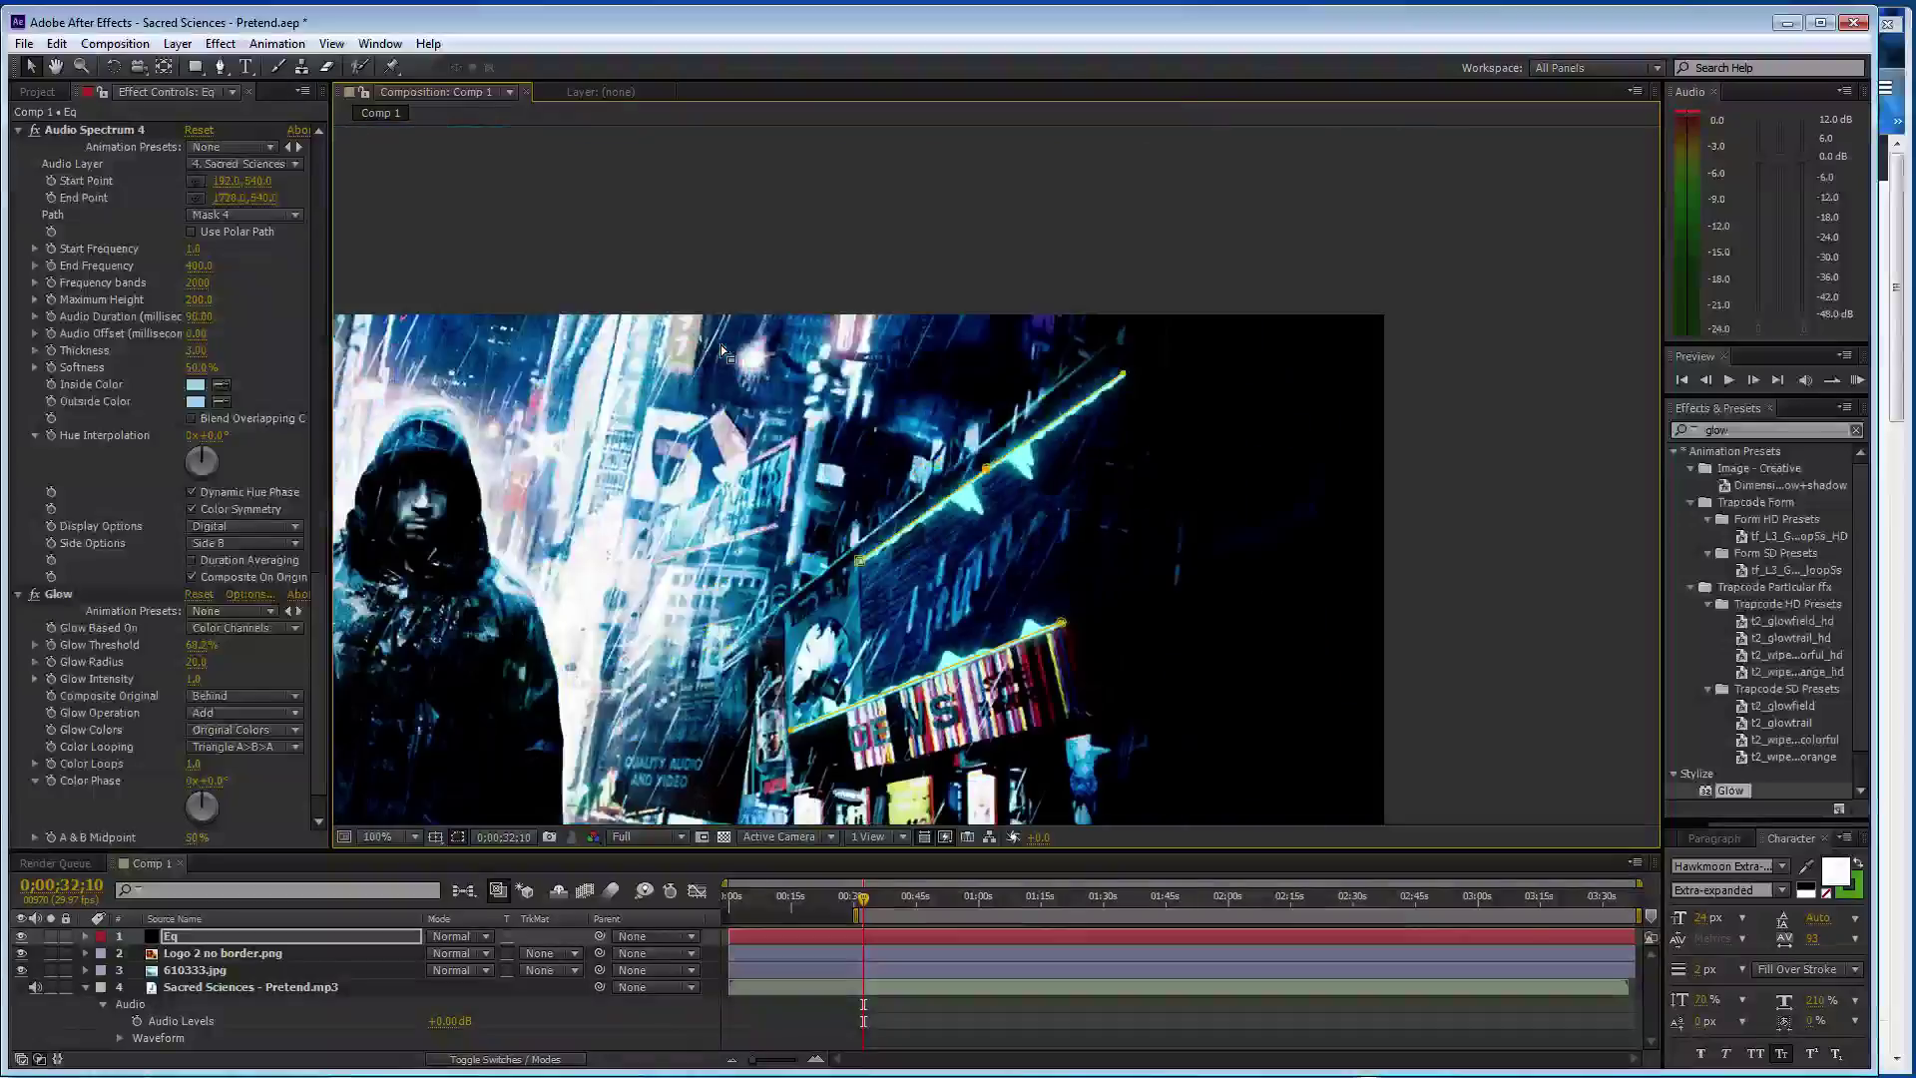
pyautogui.scroll(-2, 781, 439)
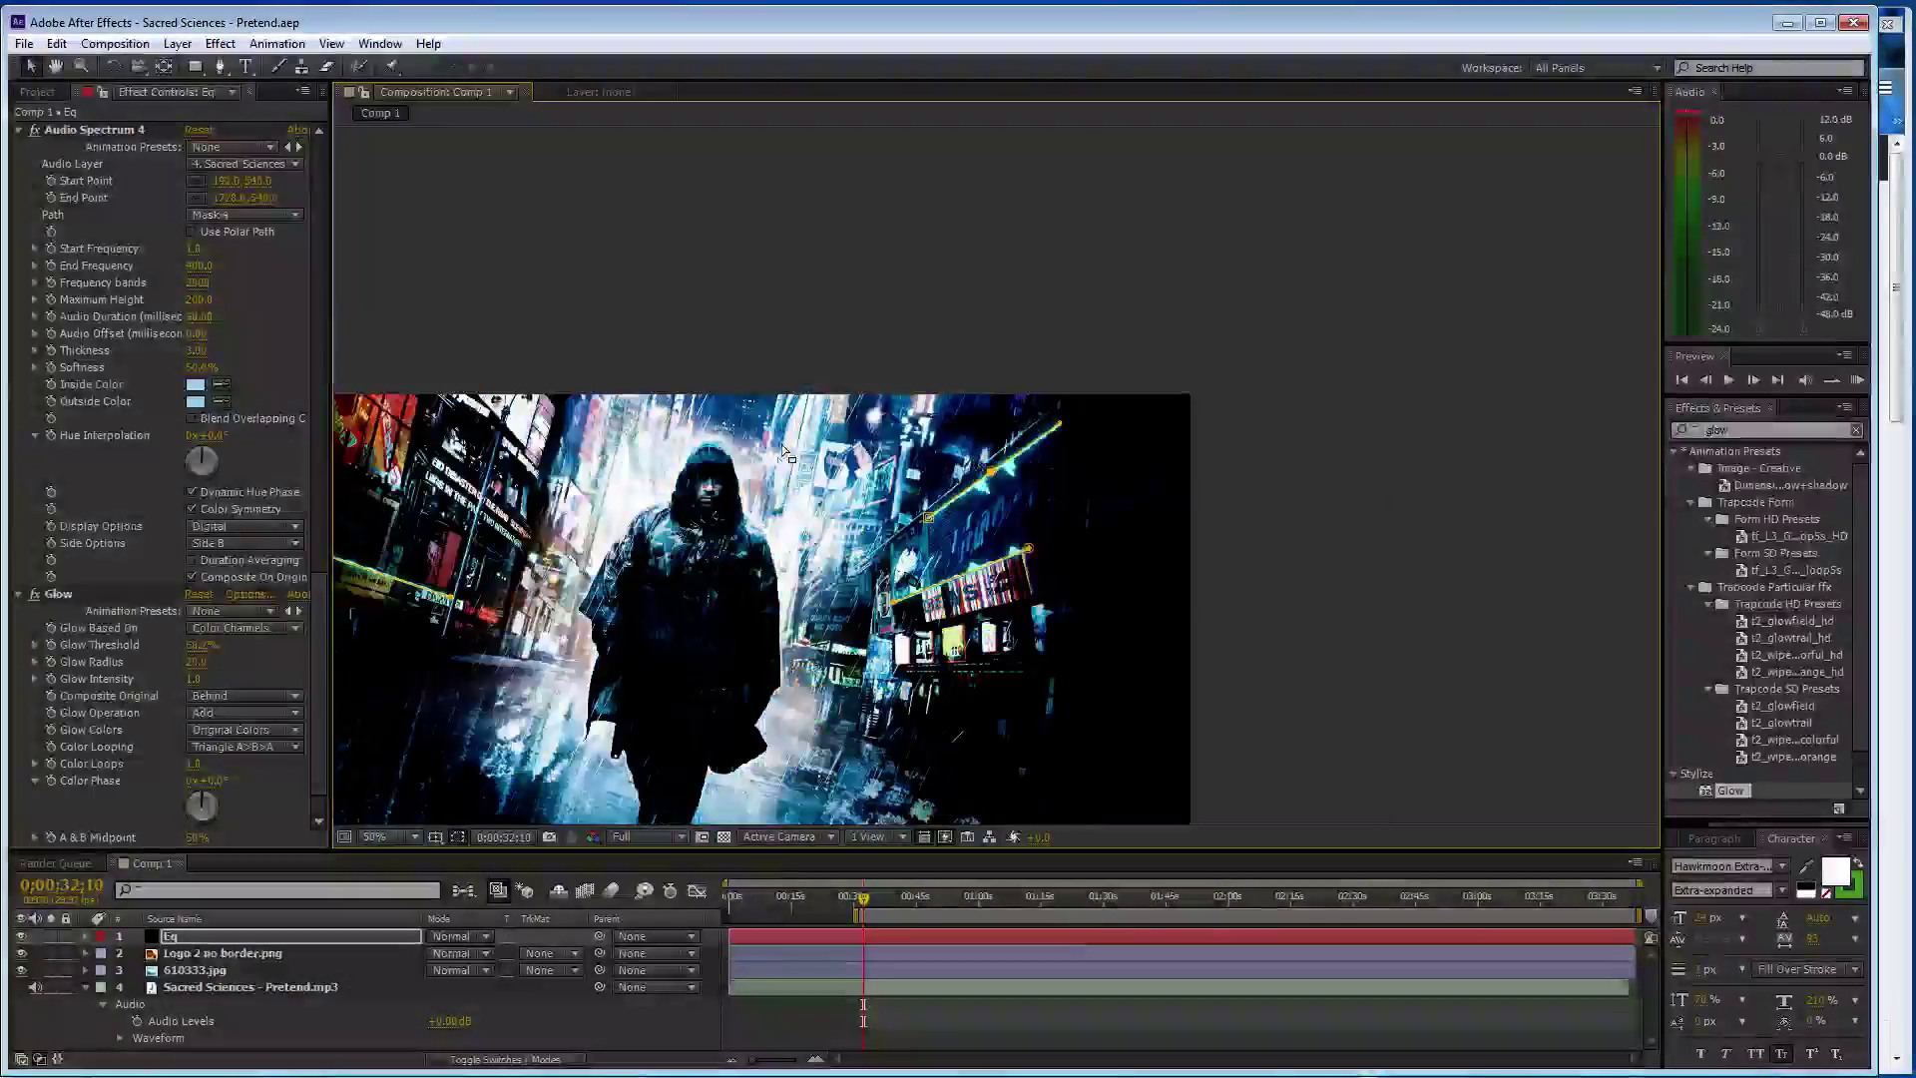
pyautogui.moveTo(698, 577); pyautogui.dragTo(983, 417)
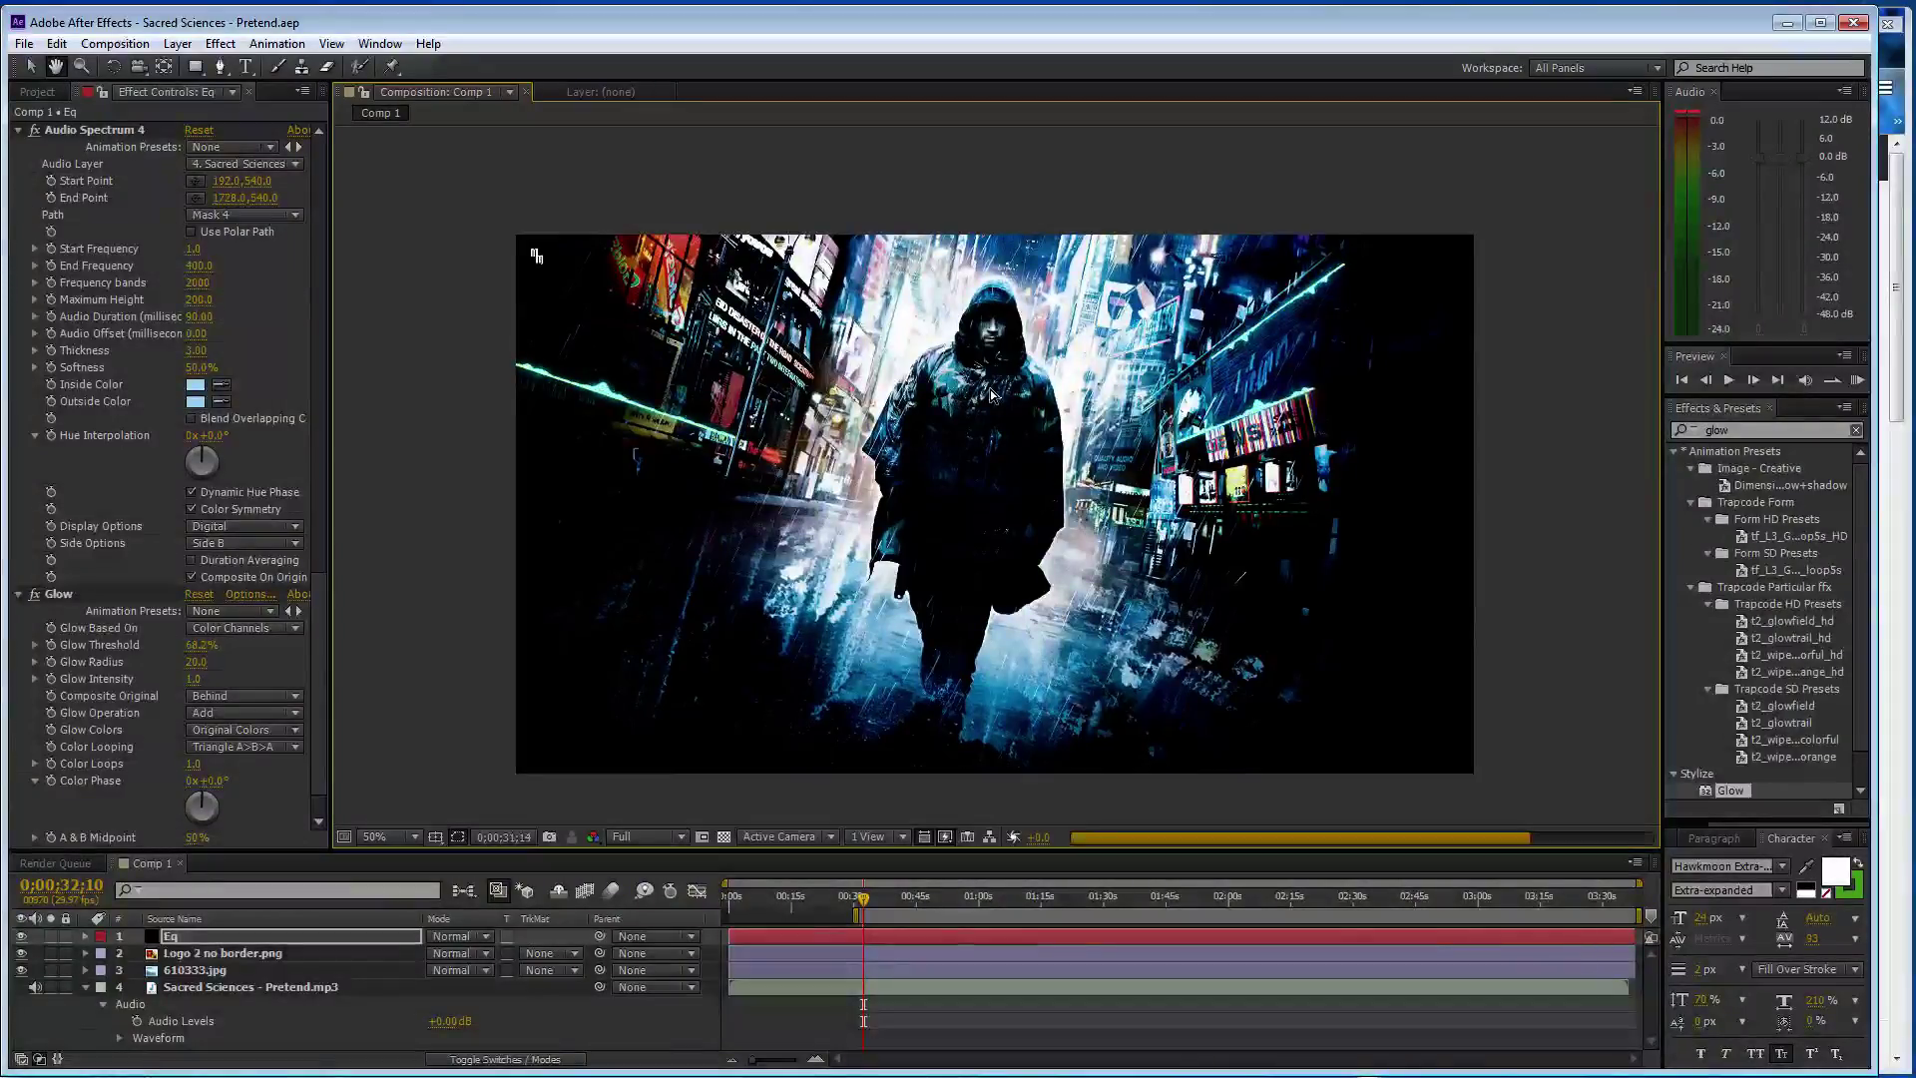
pyautogui.click(1899, 377)
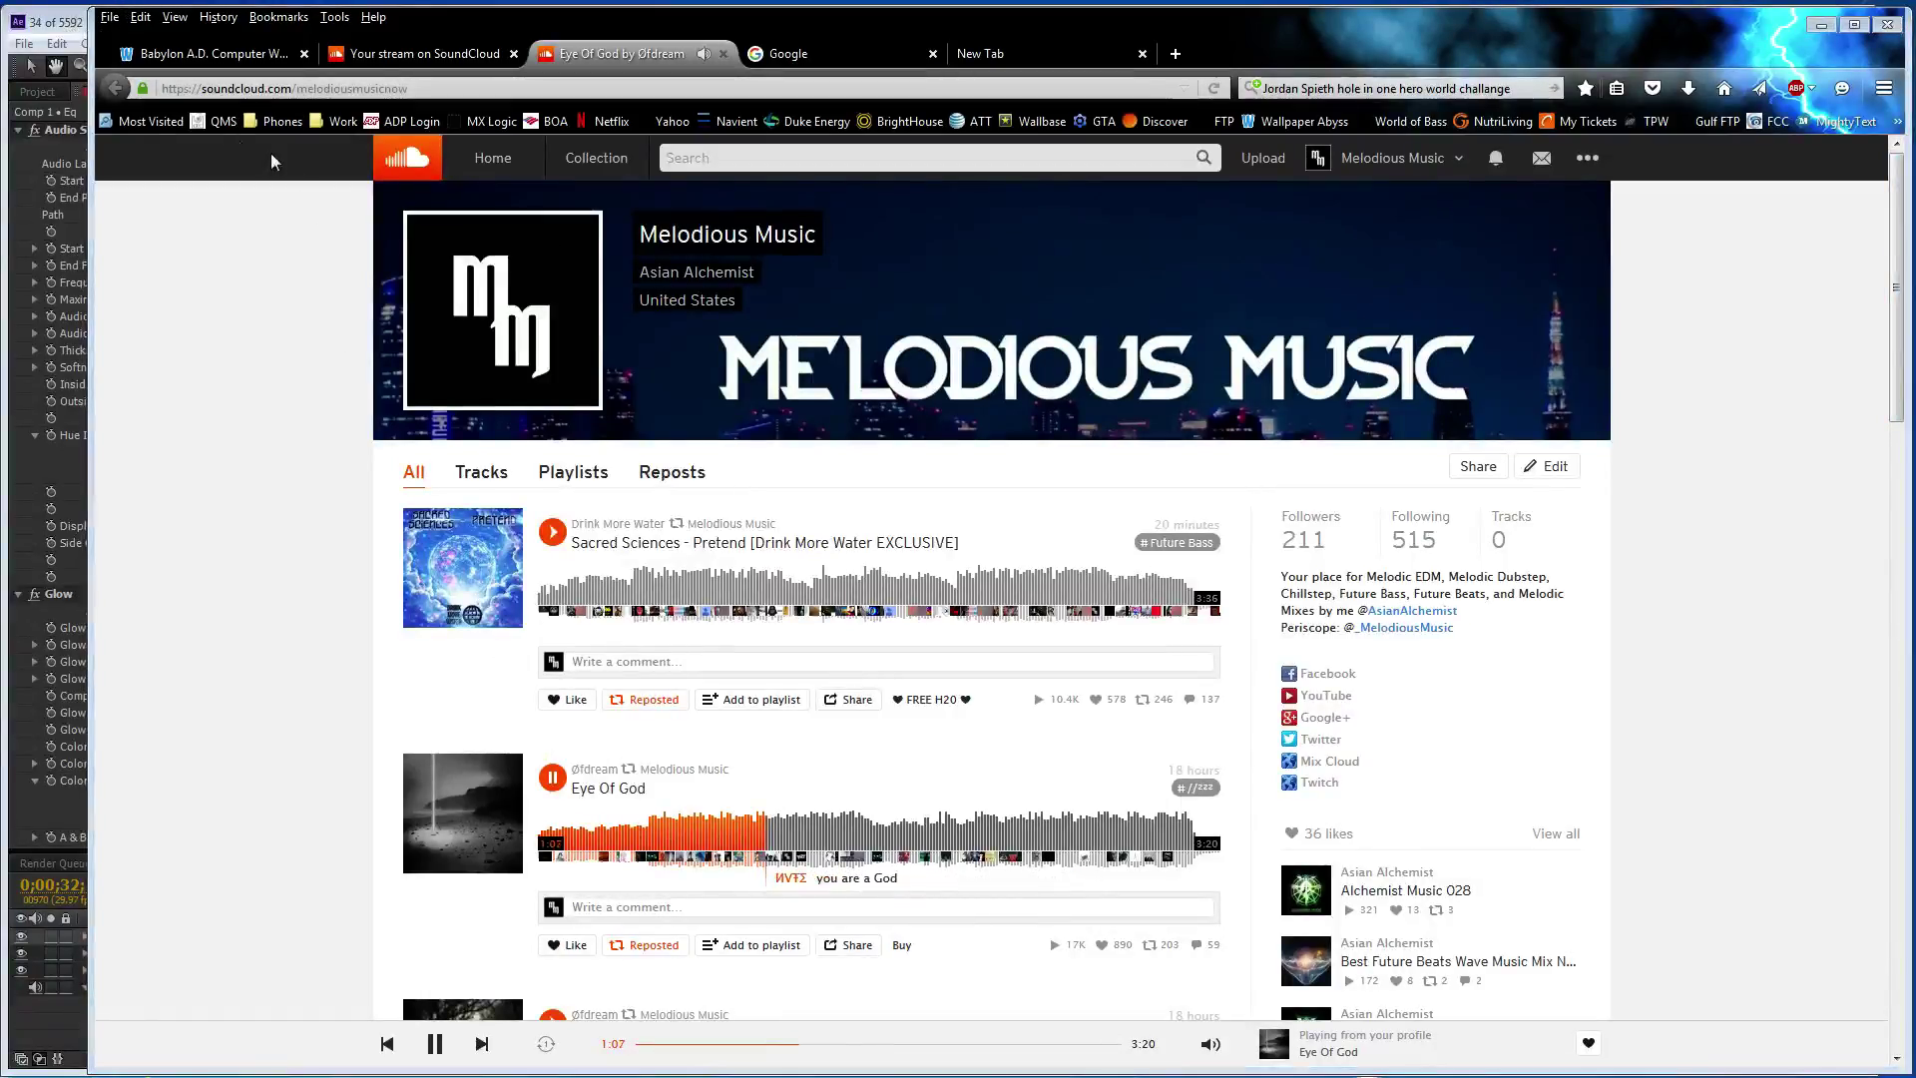
# - Pause Eye Of God at 1:10 on SoundCloud and go back to After Effects
pyautogui.hotkey('alt', 'Tab')
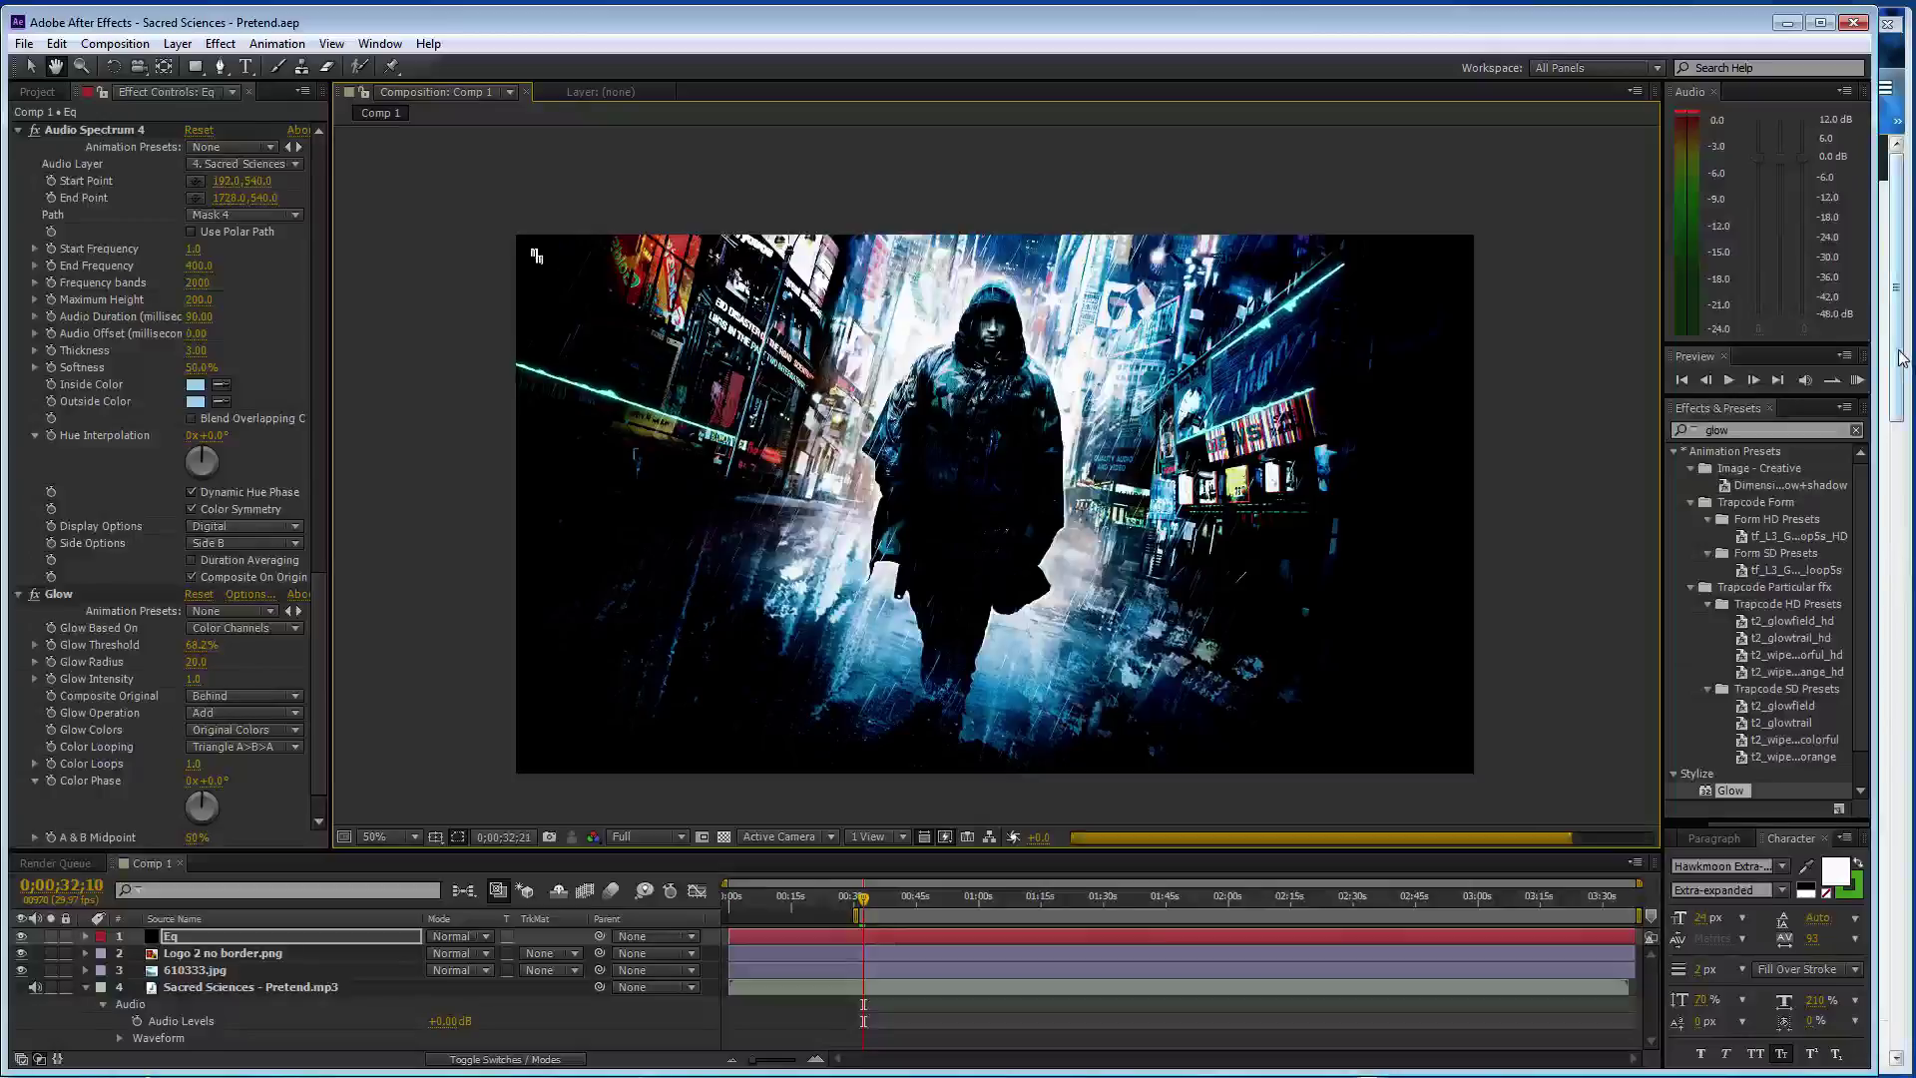
pyautogui.hotkey('alt', 'Tab')
pyautogui.click(552, 777)
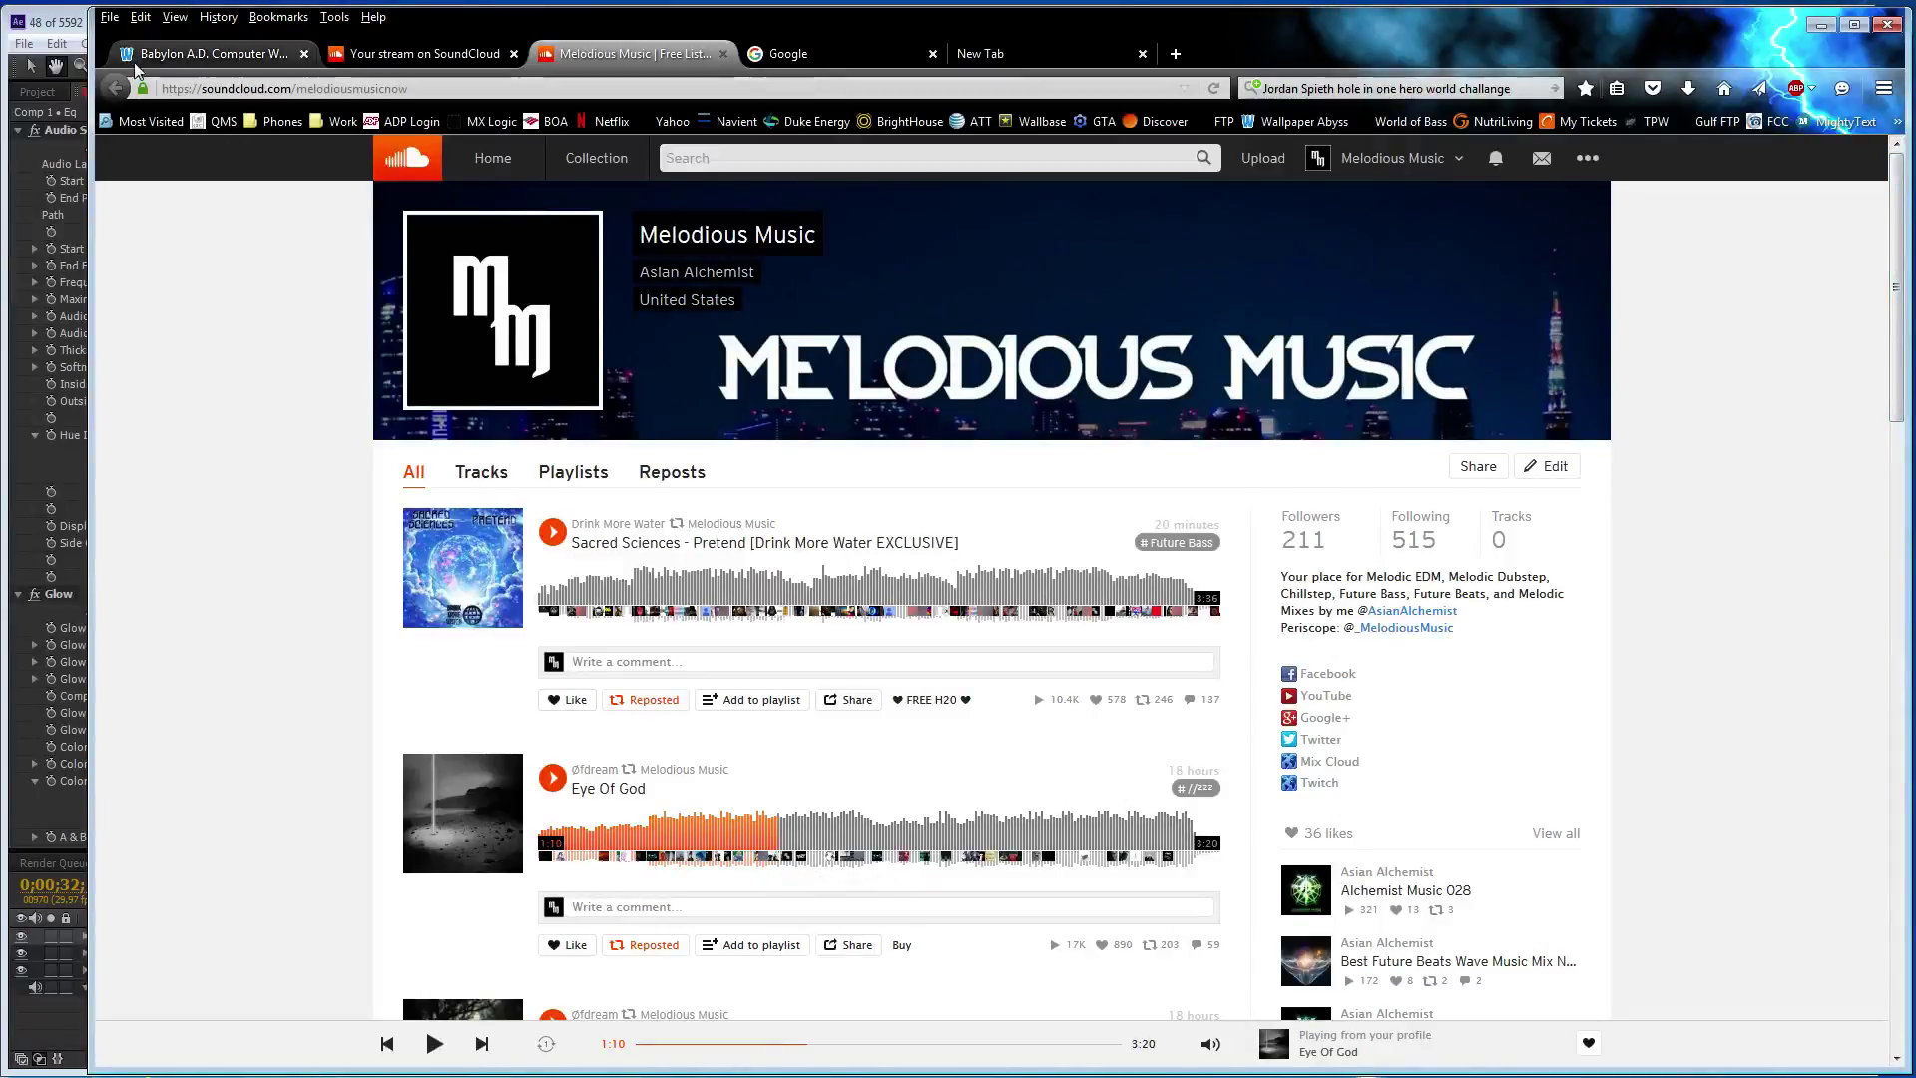
pyautogui.click(77, 30)
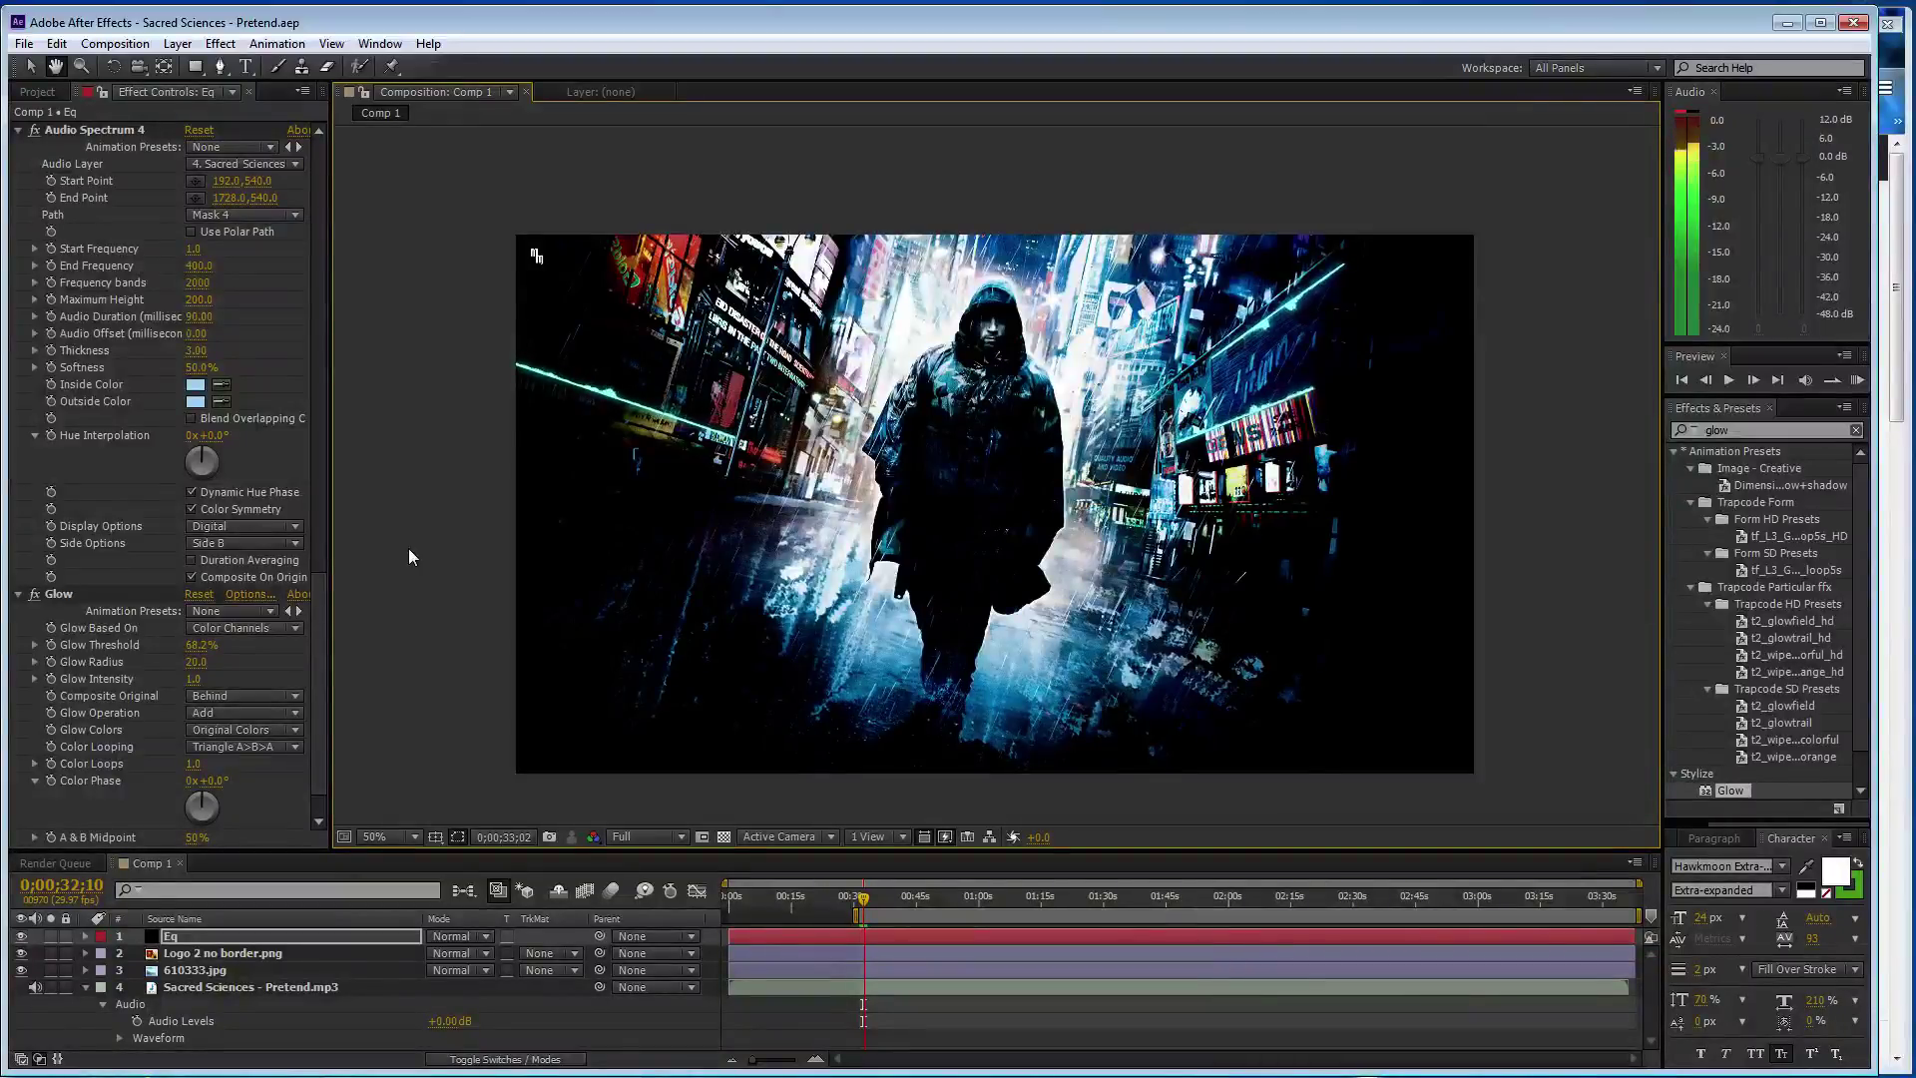
# - Preview the visualizer around 0;00;33;01, then turn off the Eq layer's visibility
pyautogui.press('space')
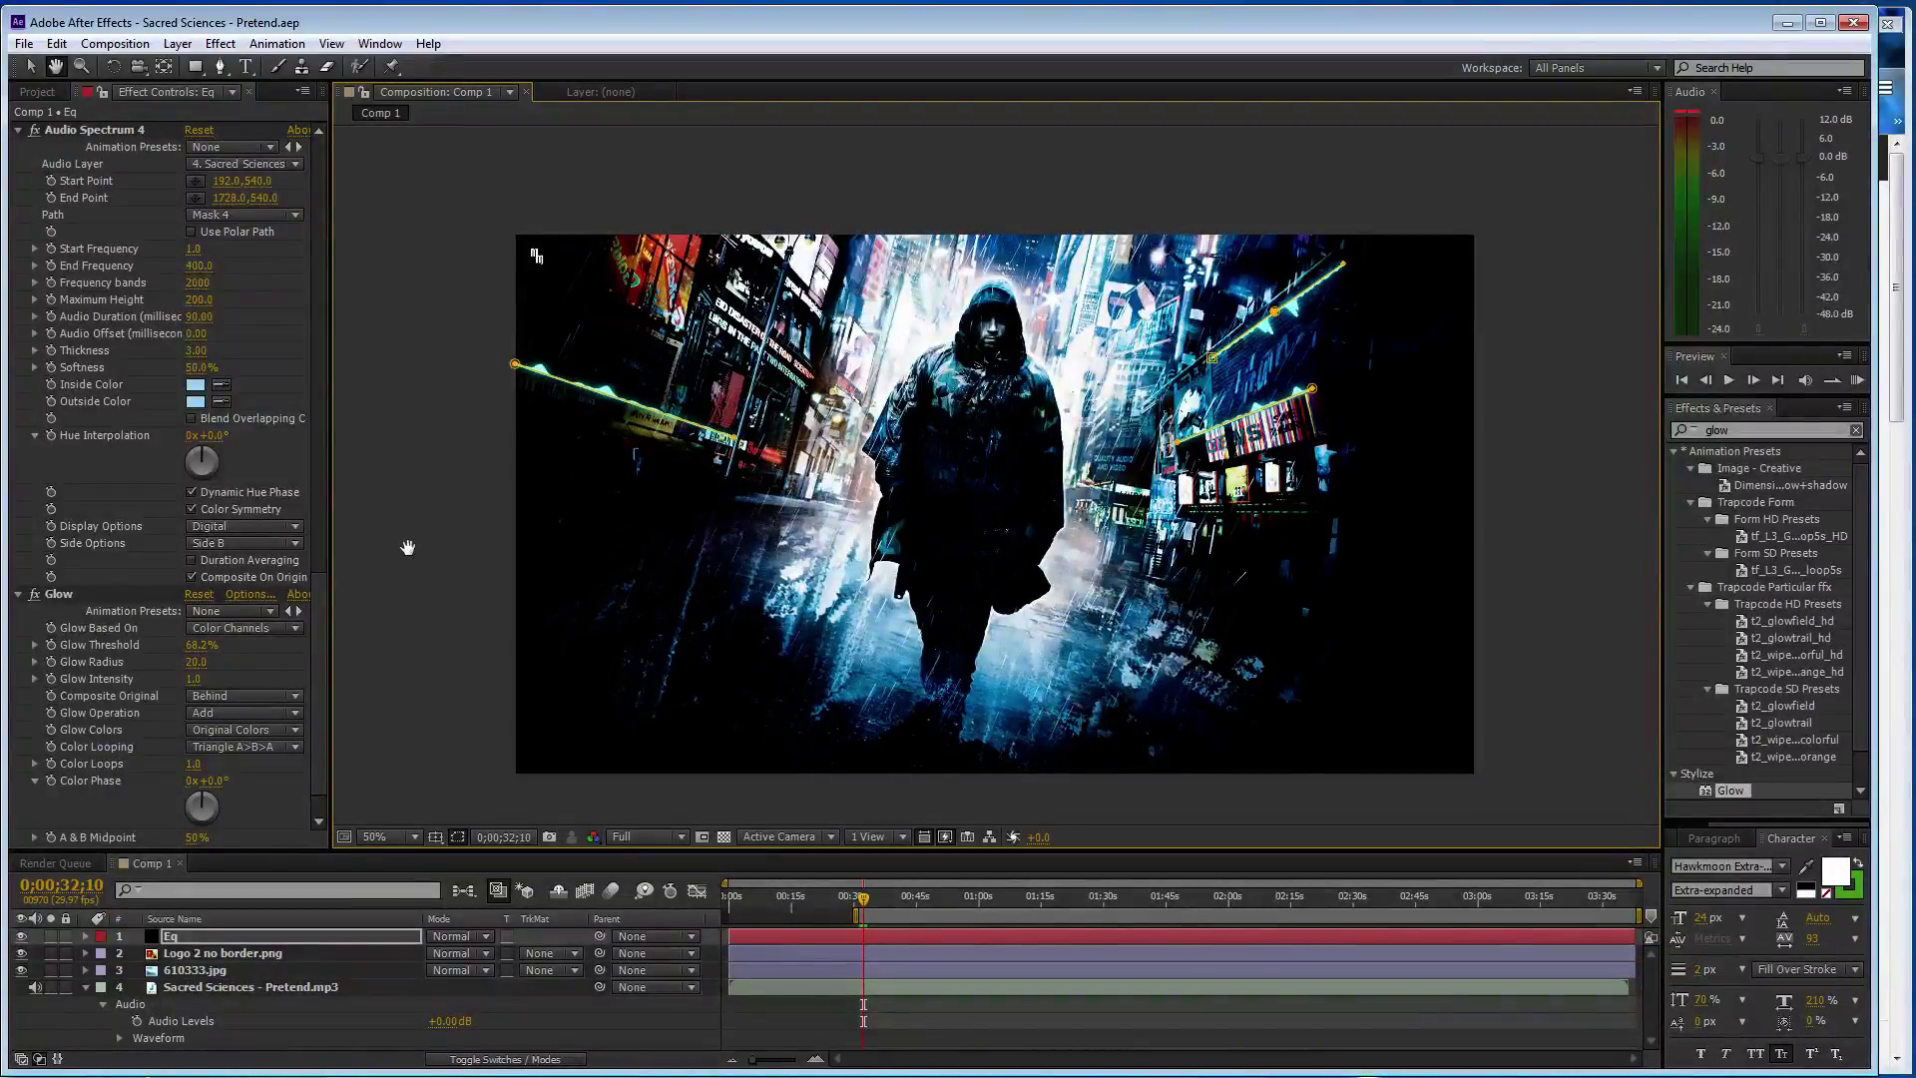
pyautogui.press('space')
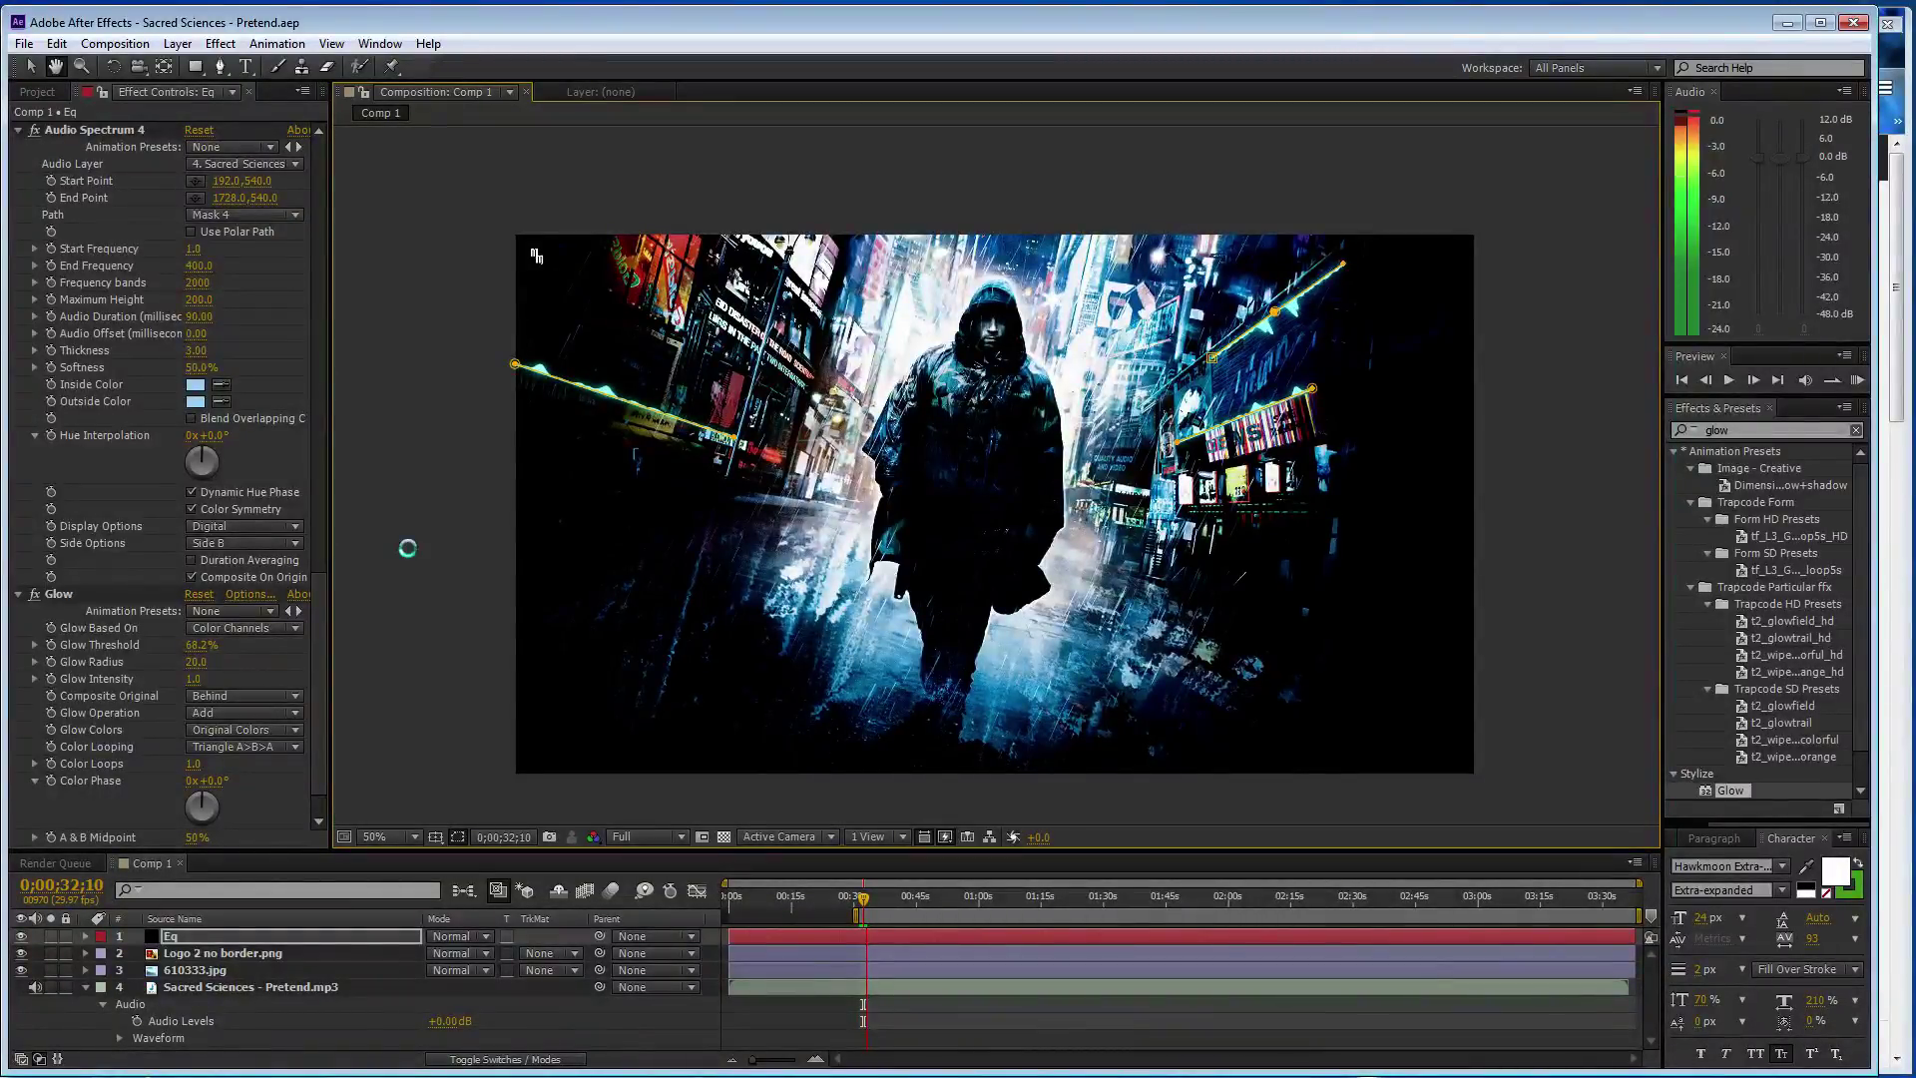
pyautogui.click(864, 905)
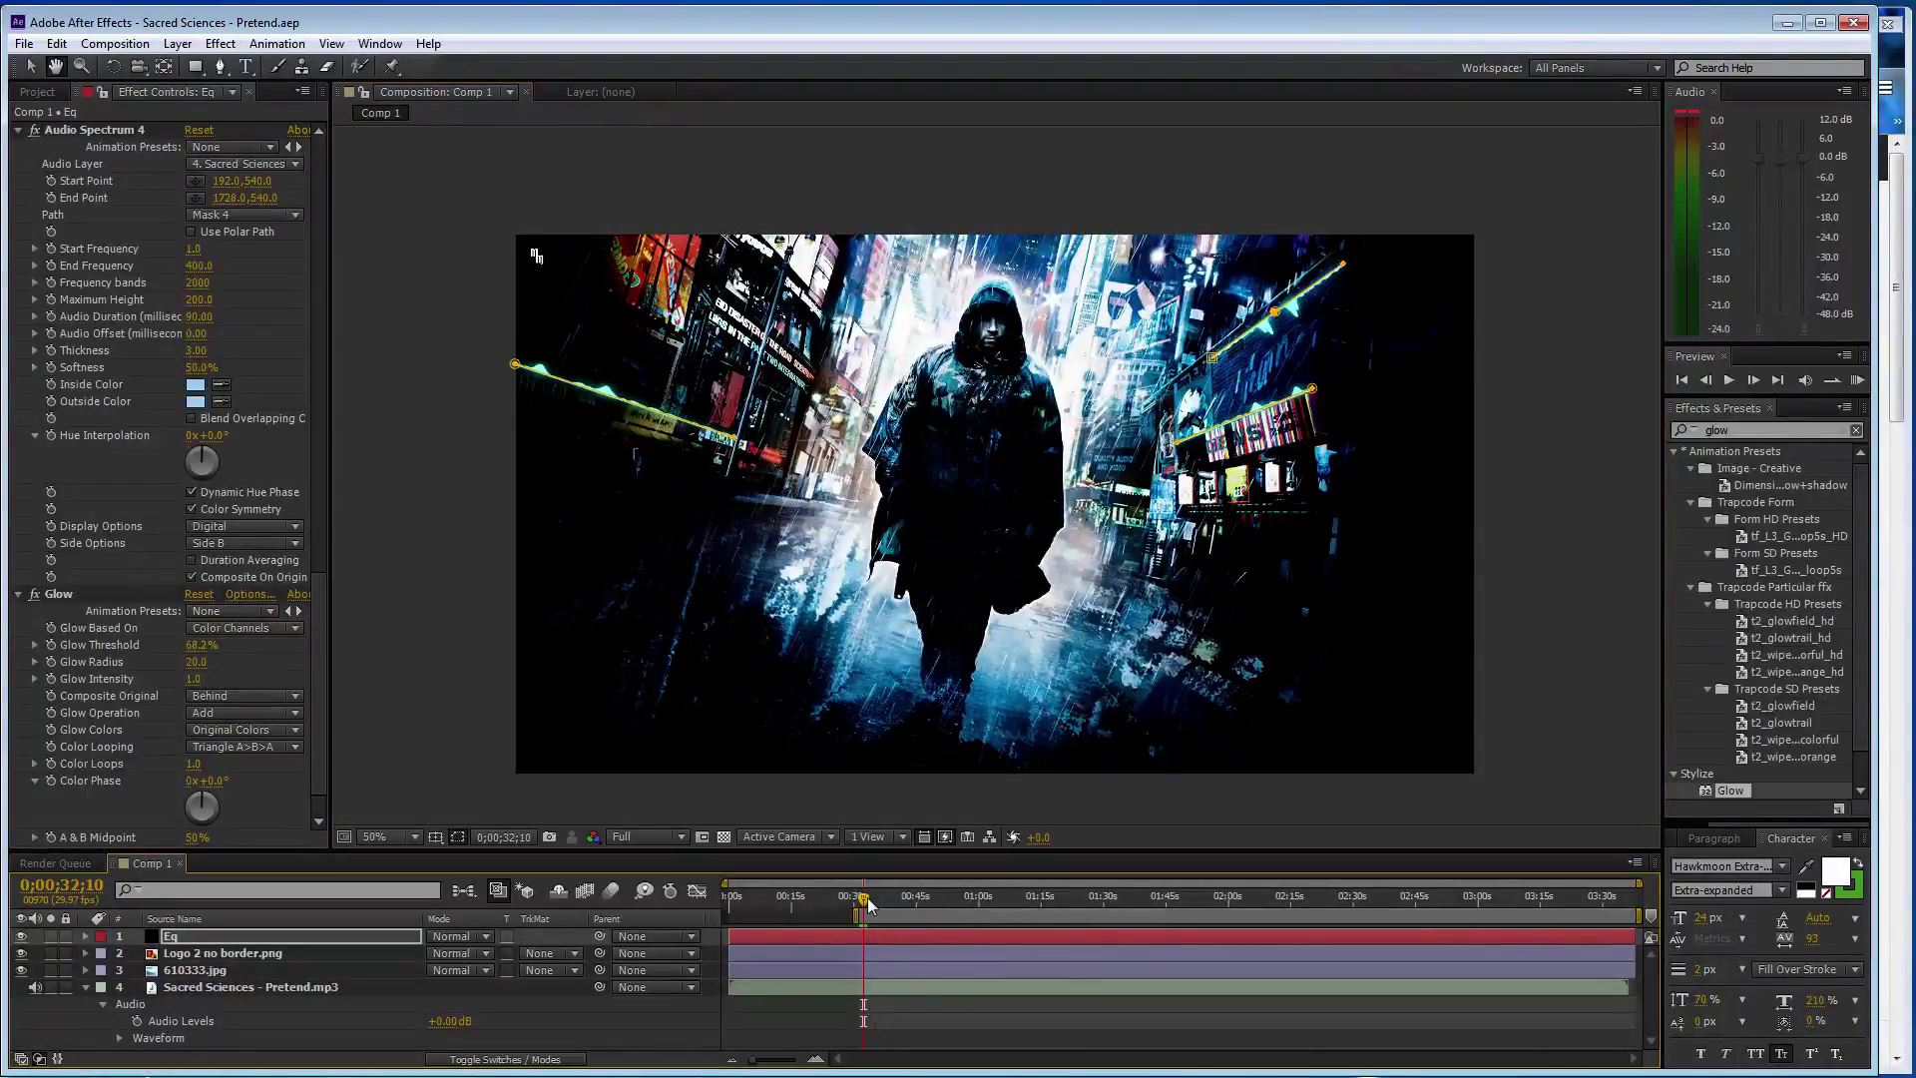
pyautogui.press('space')
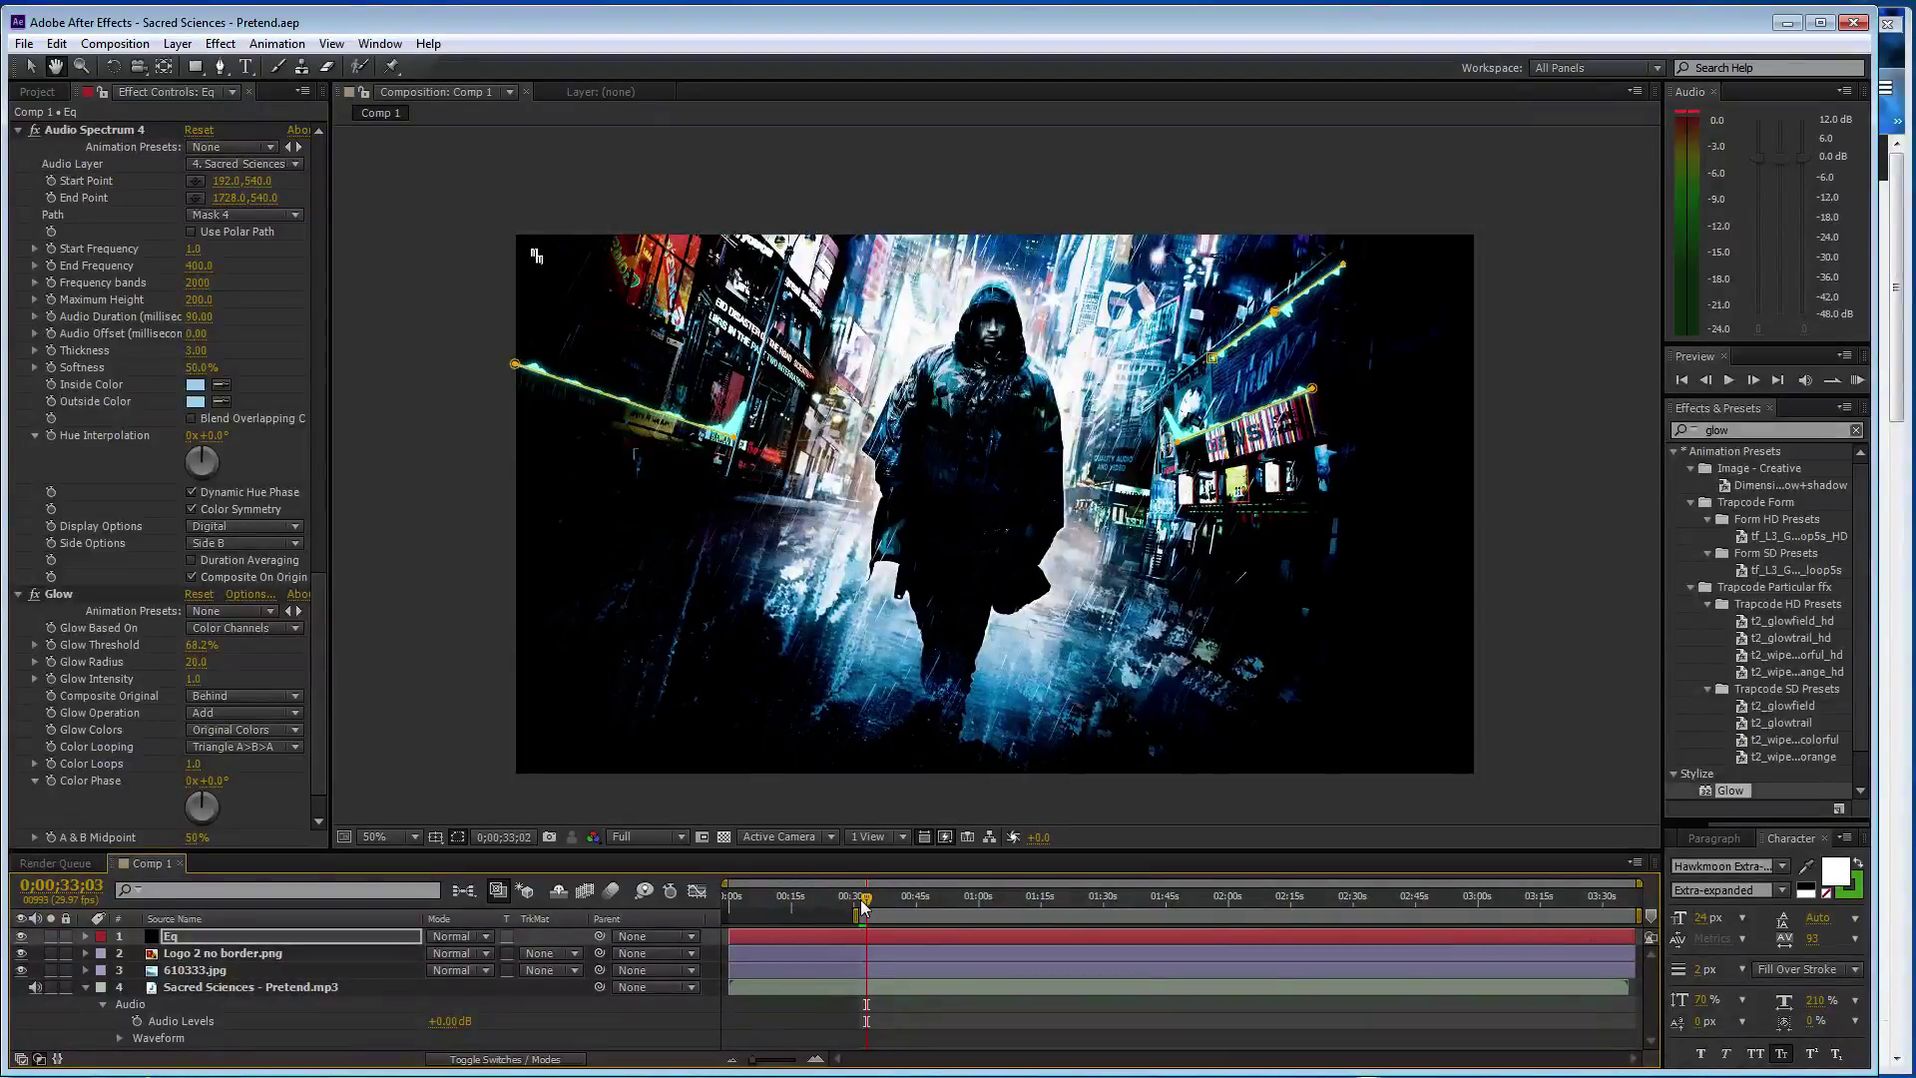
pyautogui.click(864, 905)
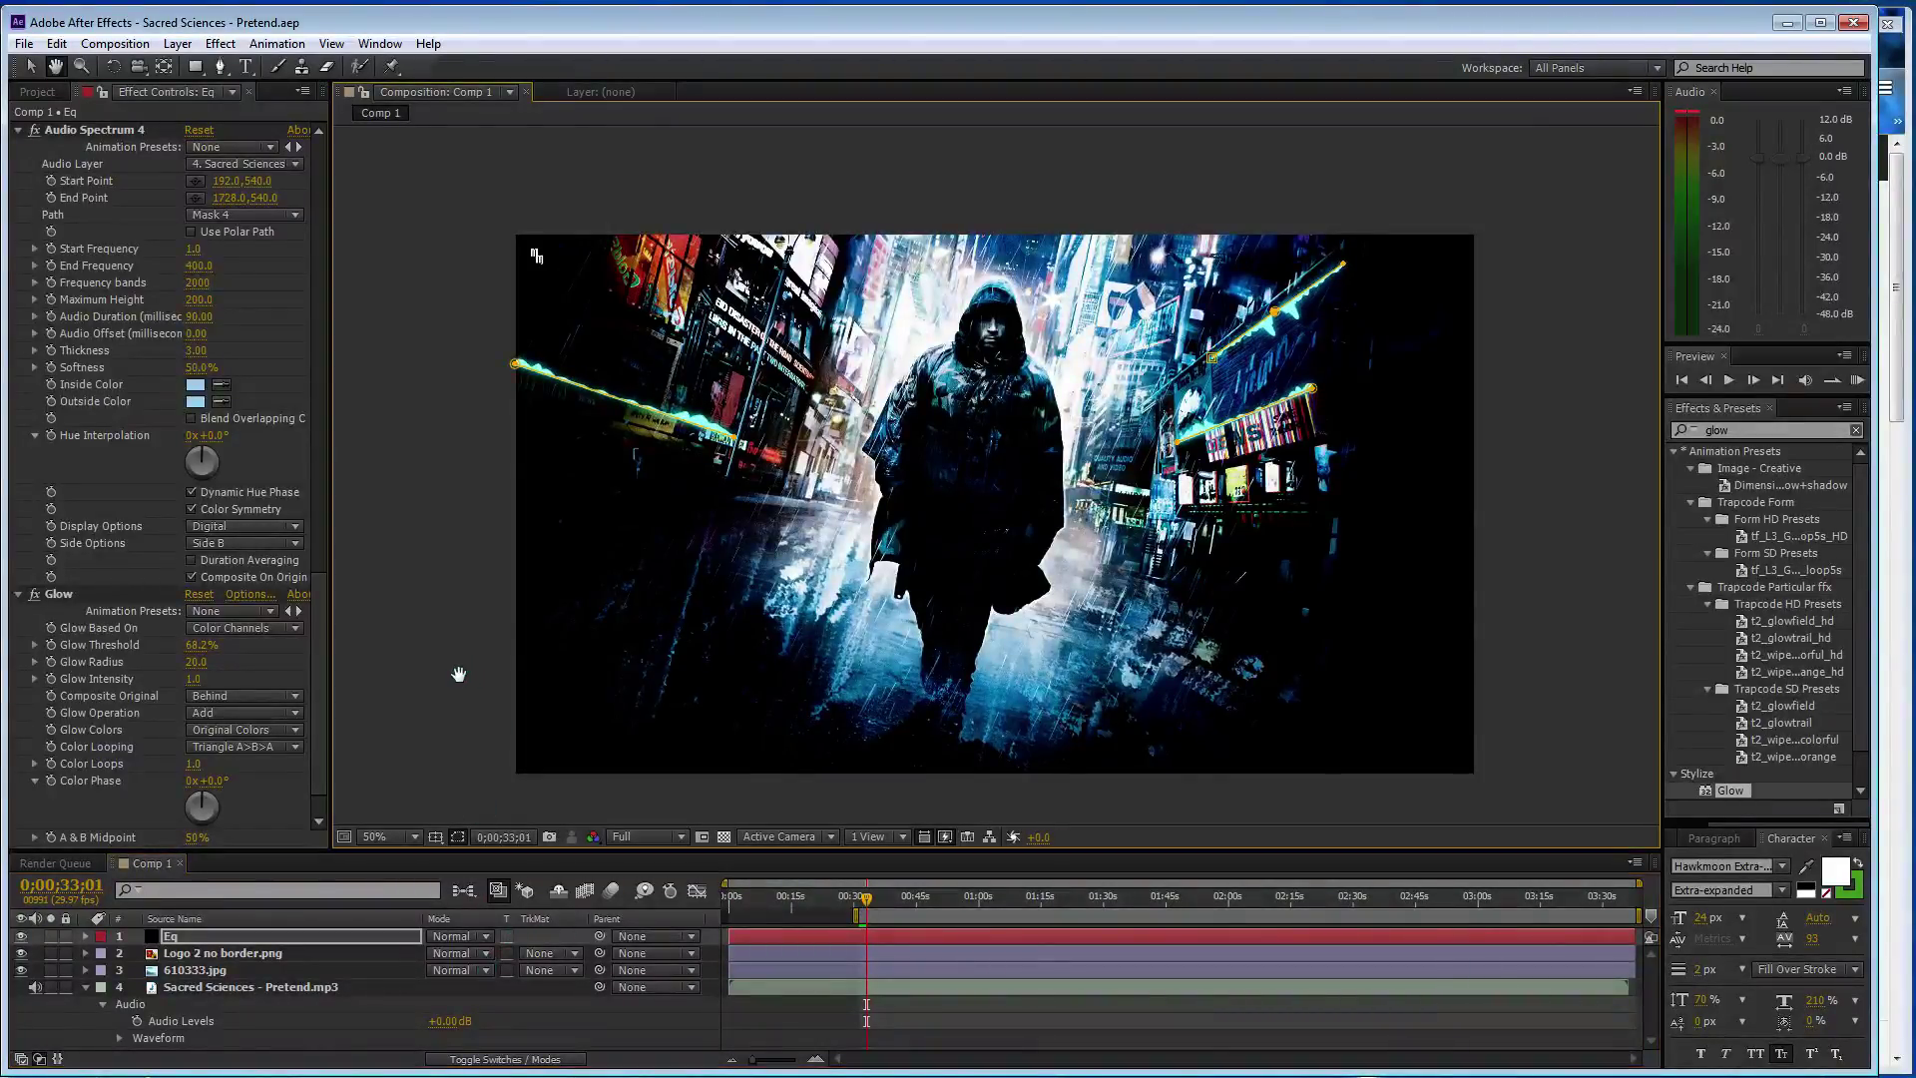
pyautogui.click(19, 938)
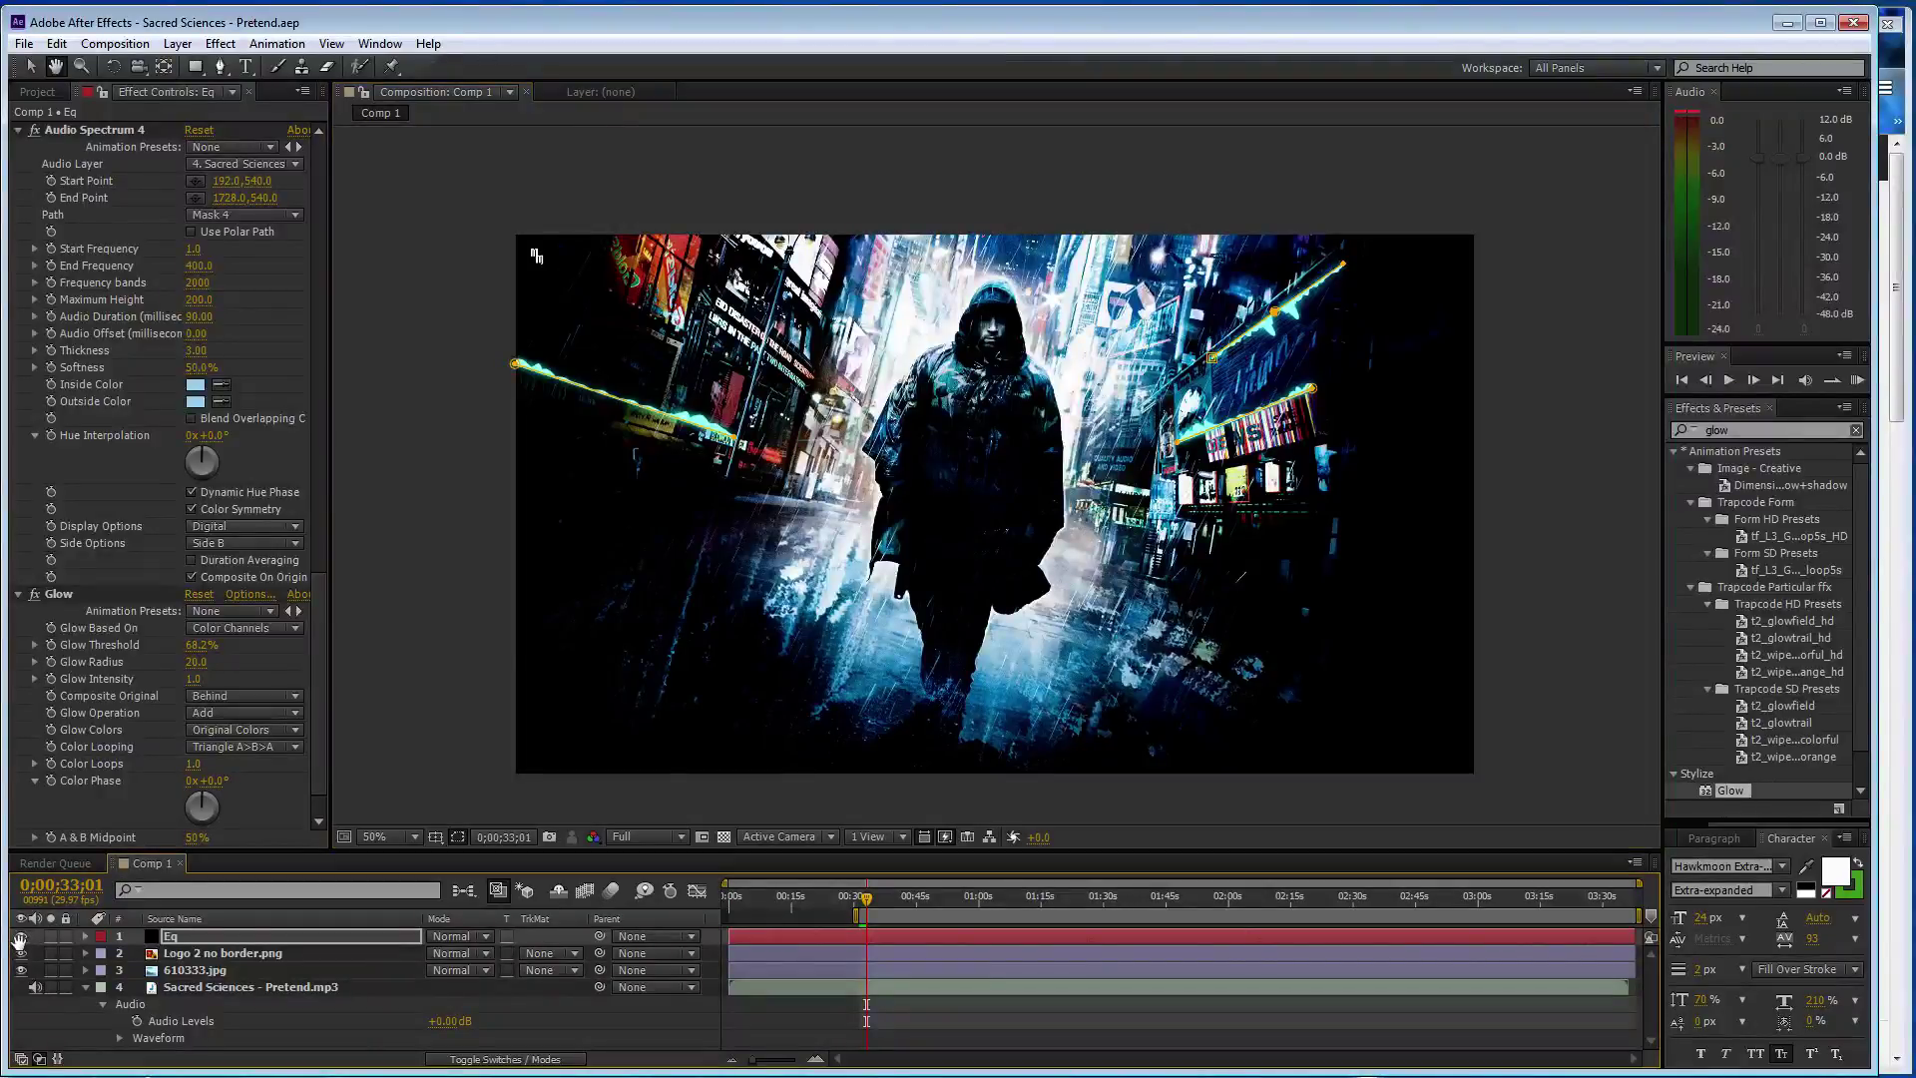
pyautogui.click(18, 938)
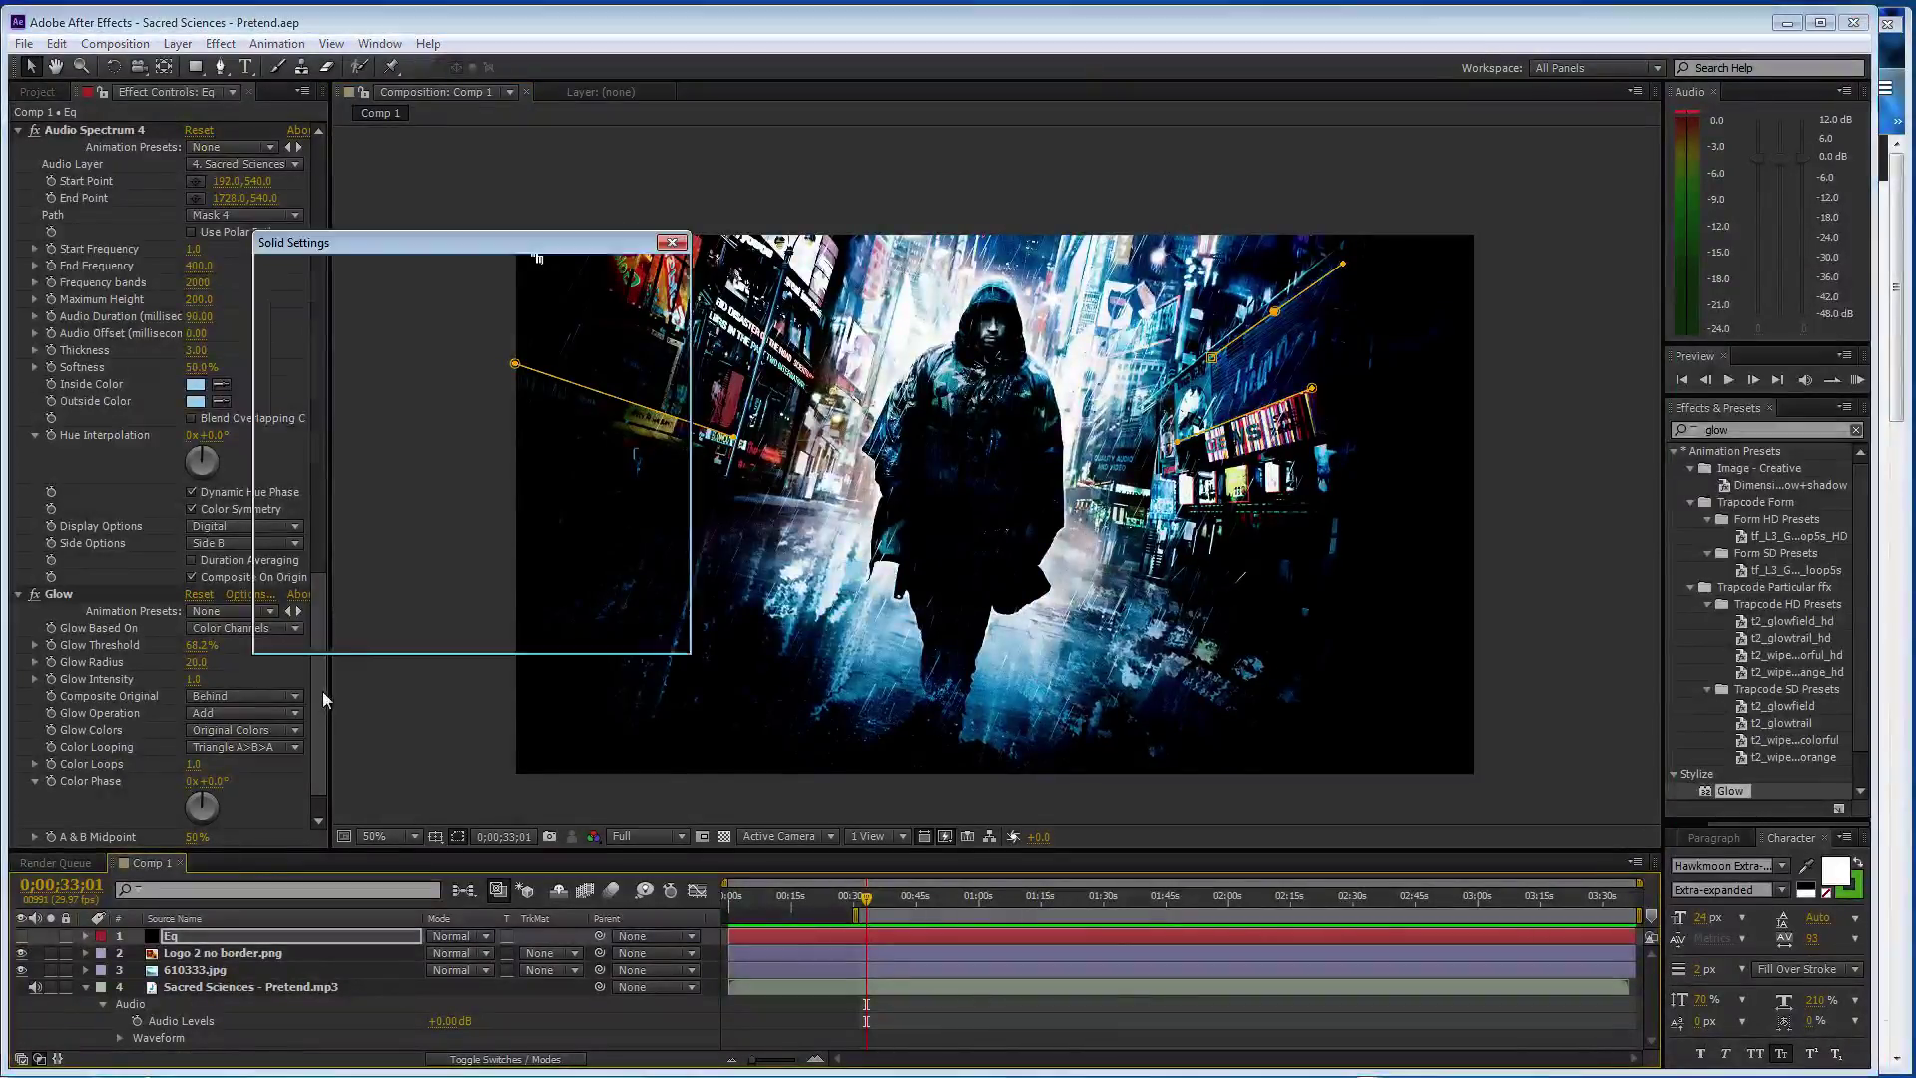
# - Name the solid Rain, set its colour to white FFFFFF, and create it
pyautogui.write('Rain')
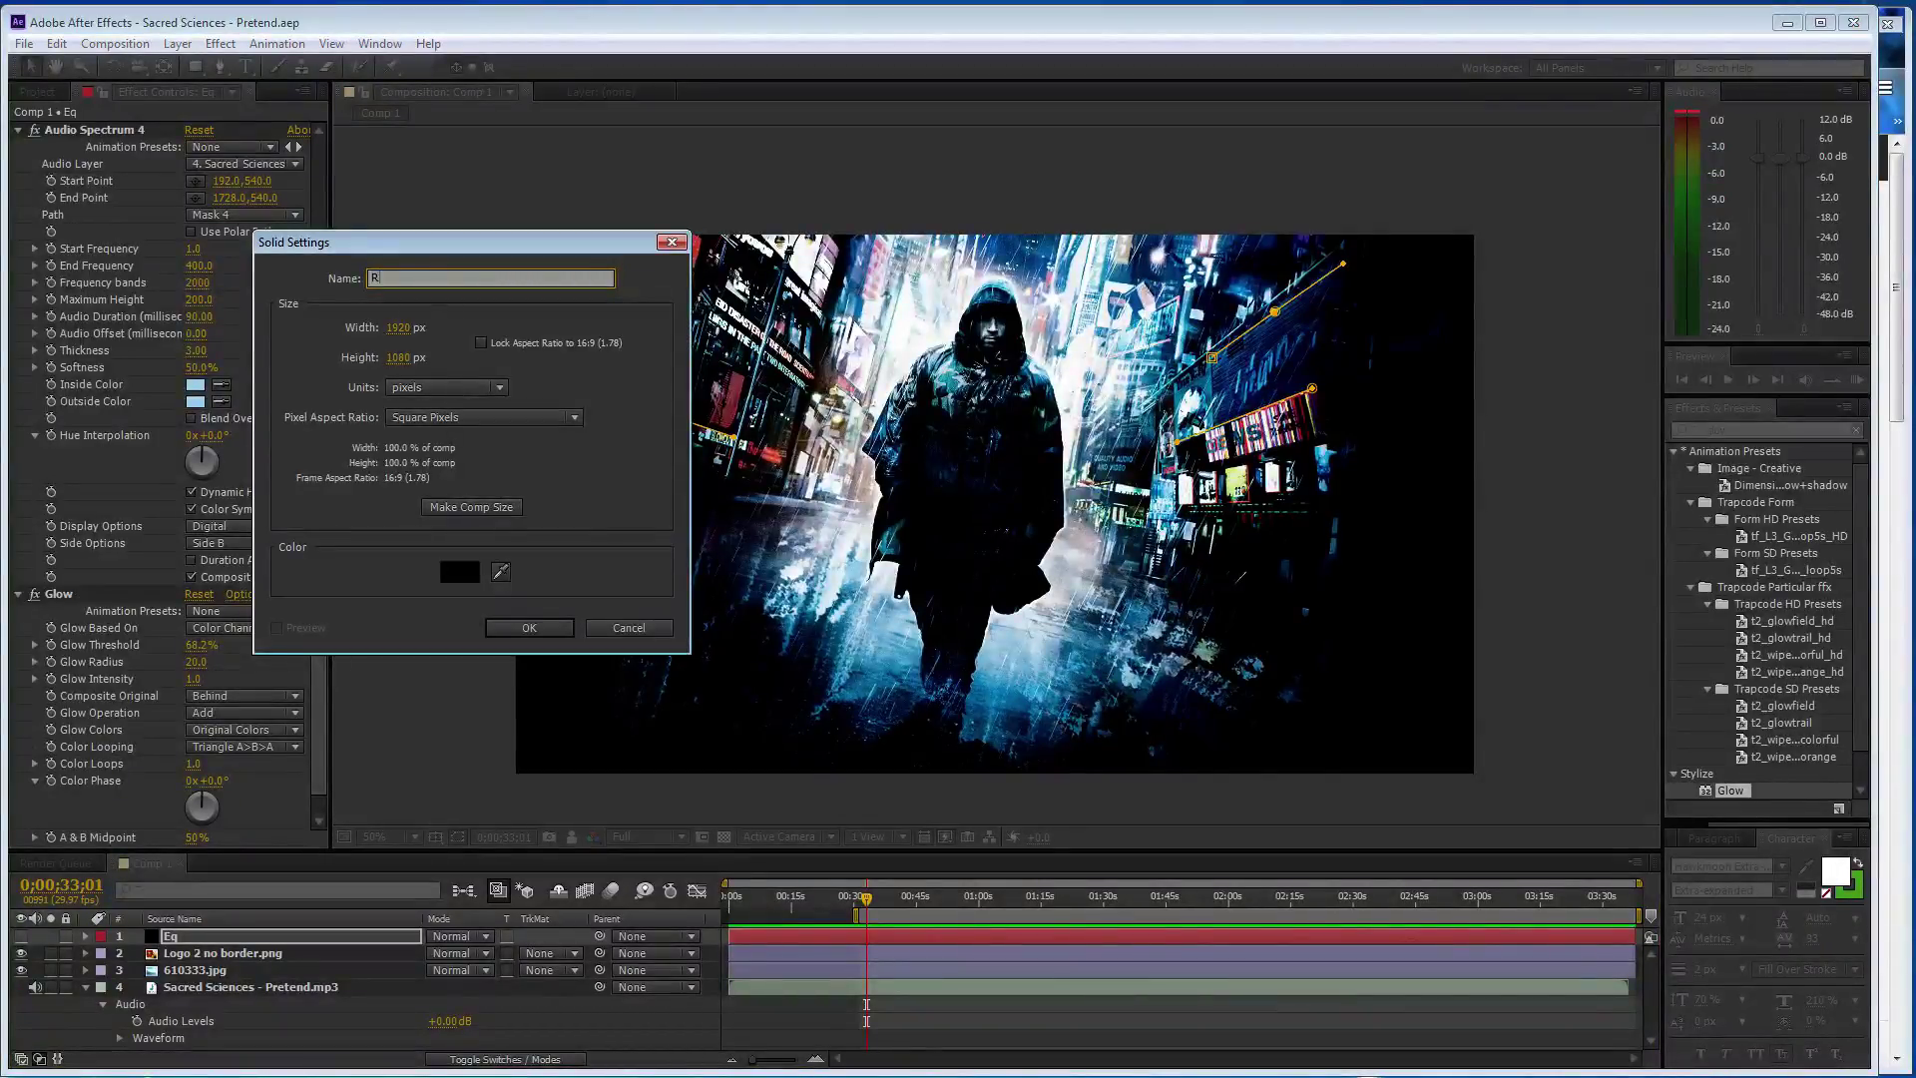
pyautogui.click(459, 571)
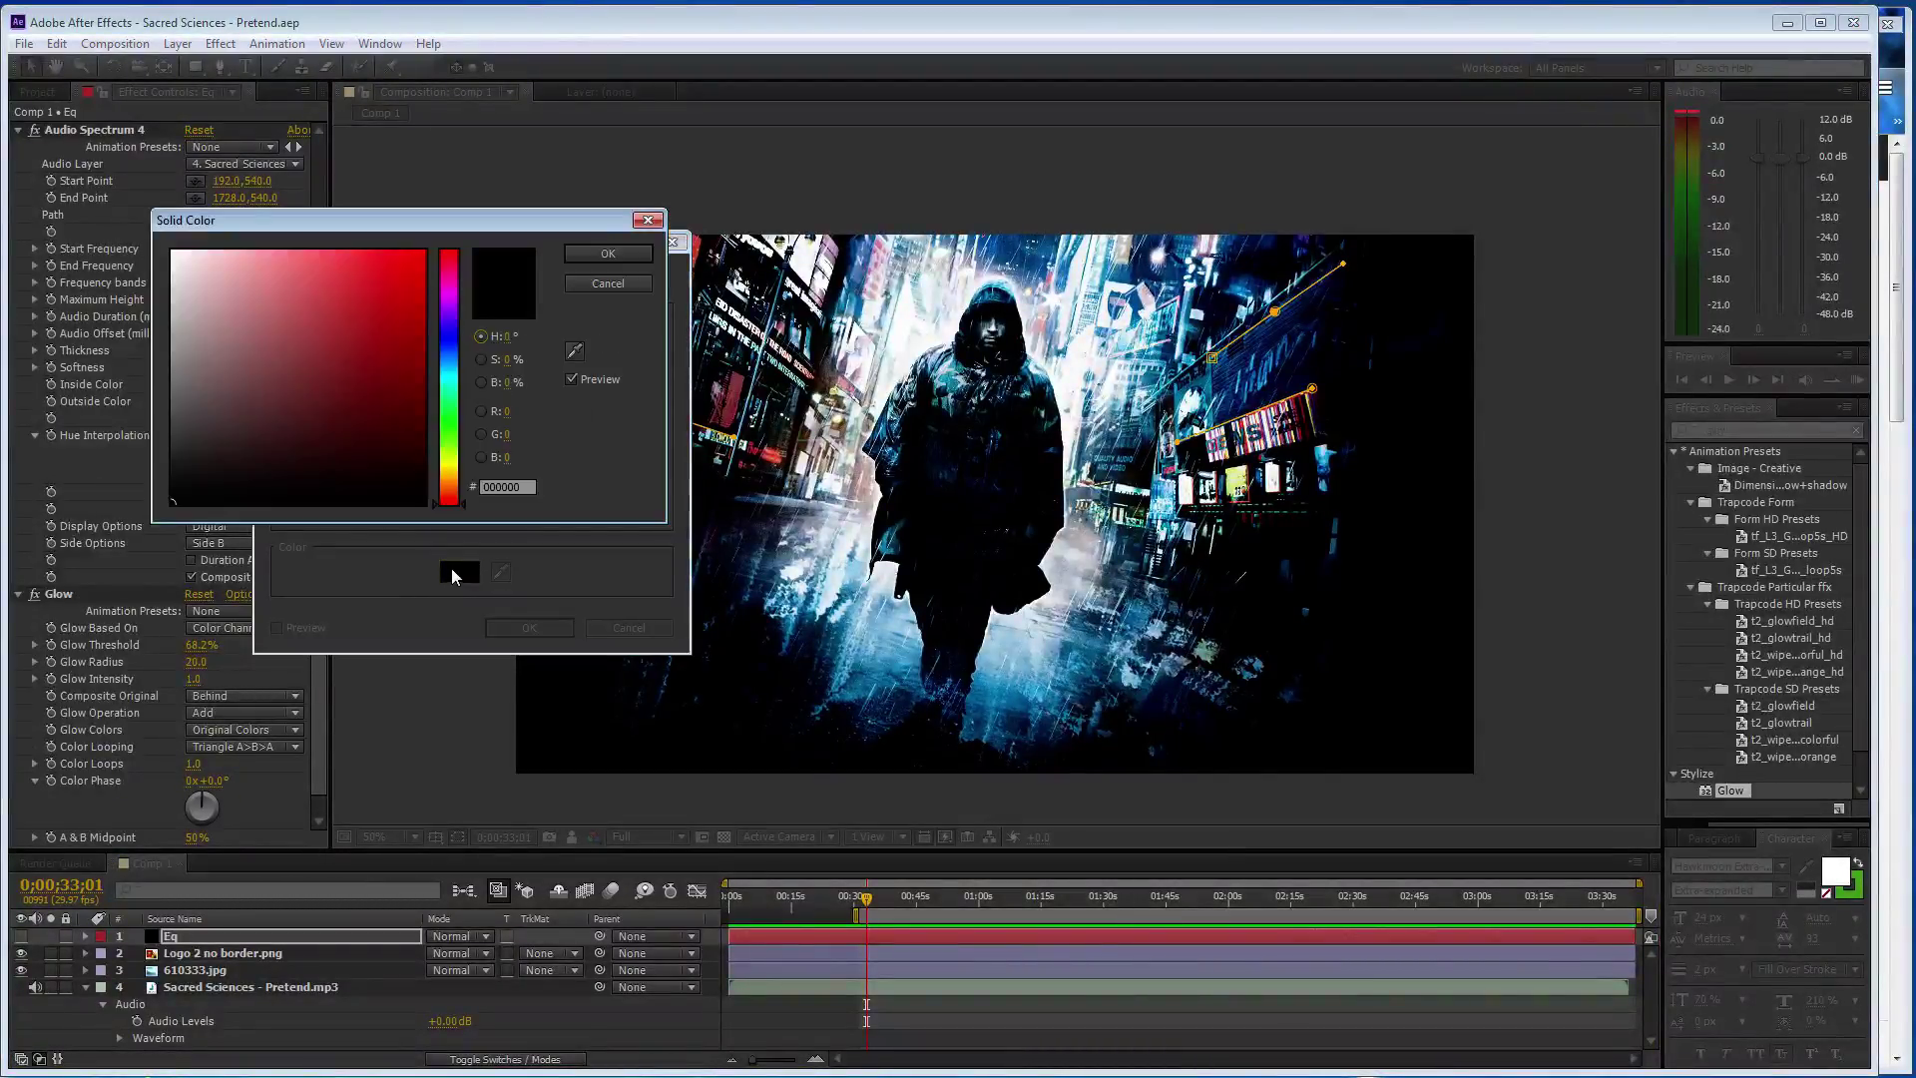
pyautogui.moveTo(308, 300); pyautogui.dragTo(172, 251)
pyautogui.click(629, 254)
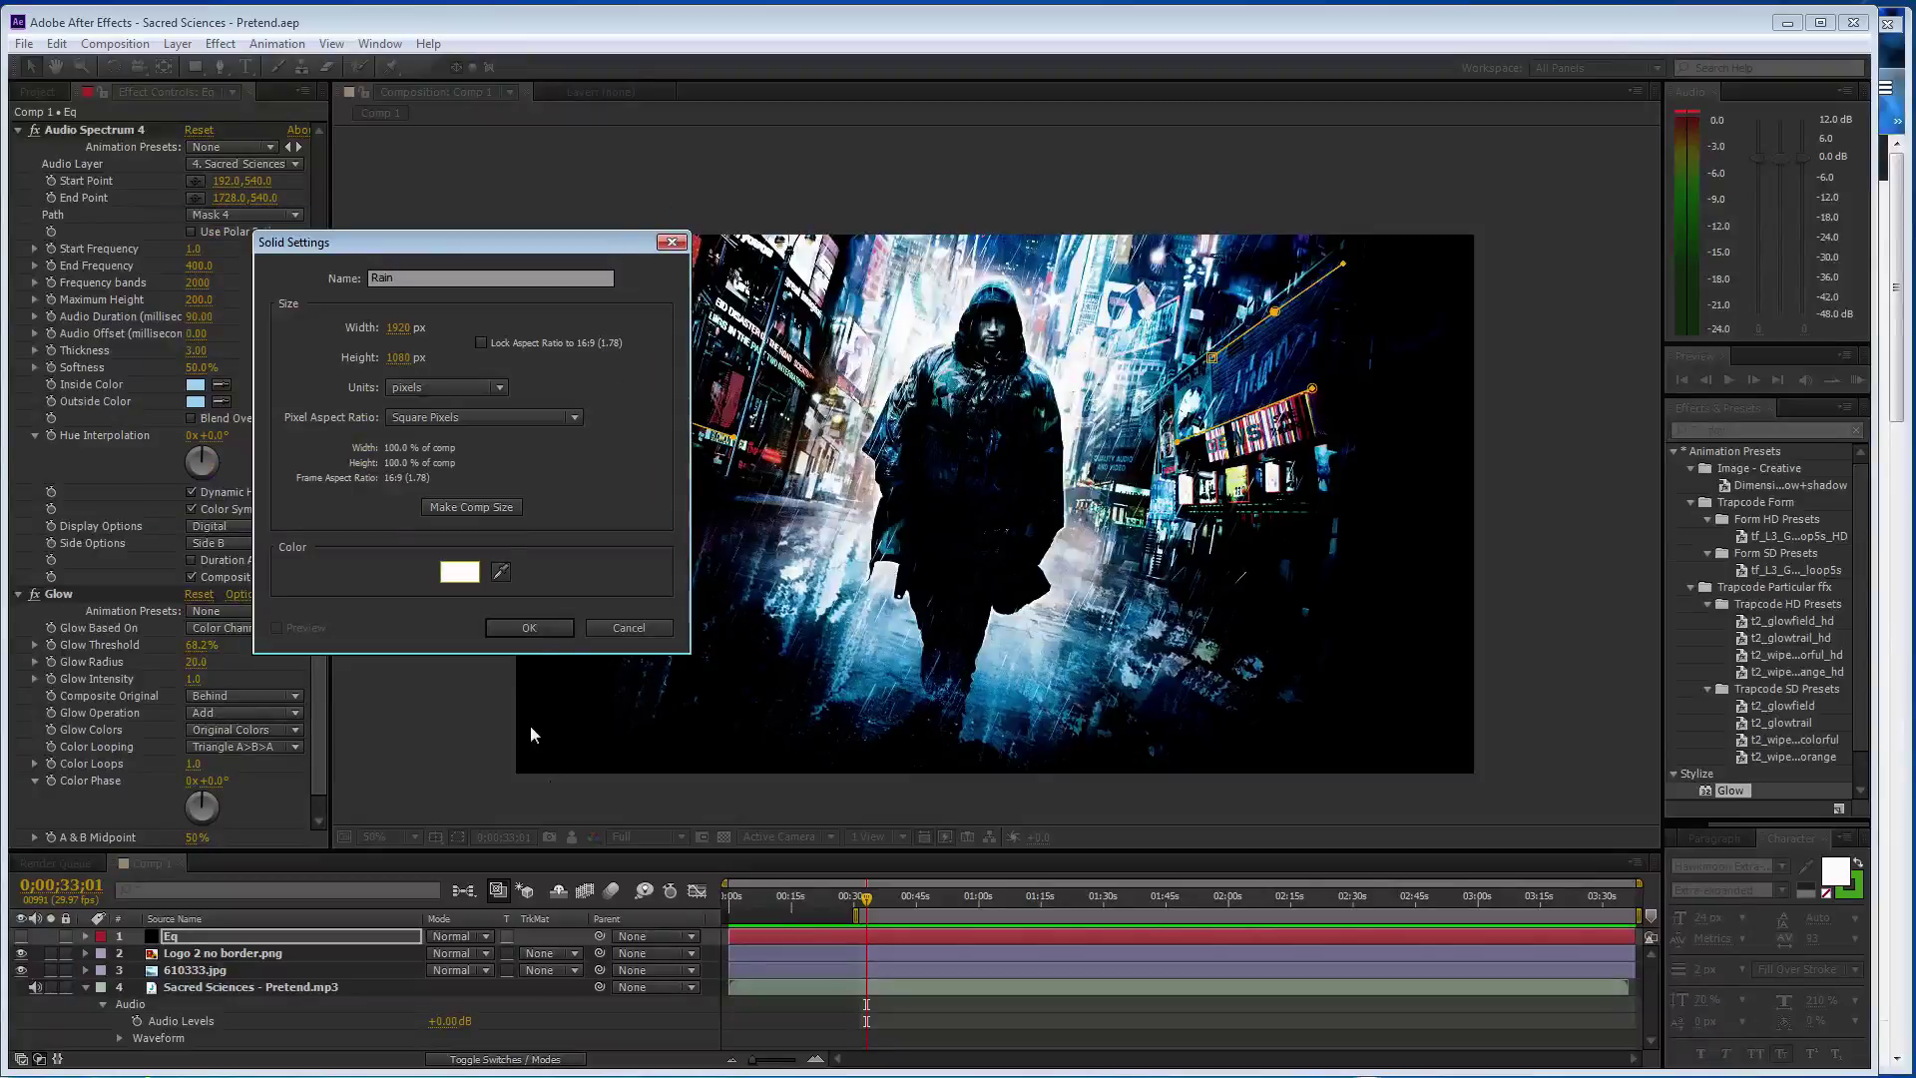
pyautogui.click(534, 629)
# - Apply CC Rainfall to the Rain layer, start it at the current time, and disable Composite With Original
pyautogui.doubleClick(1717, 430)
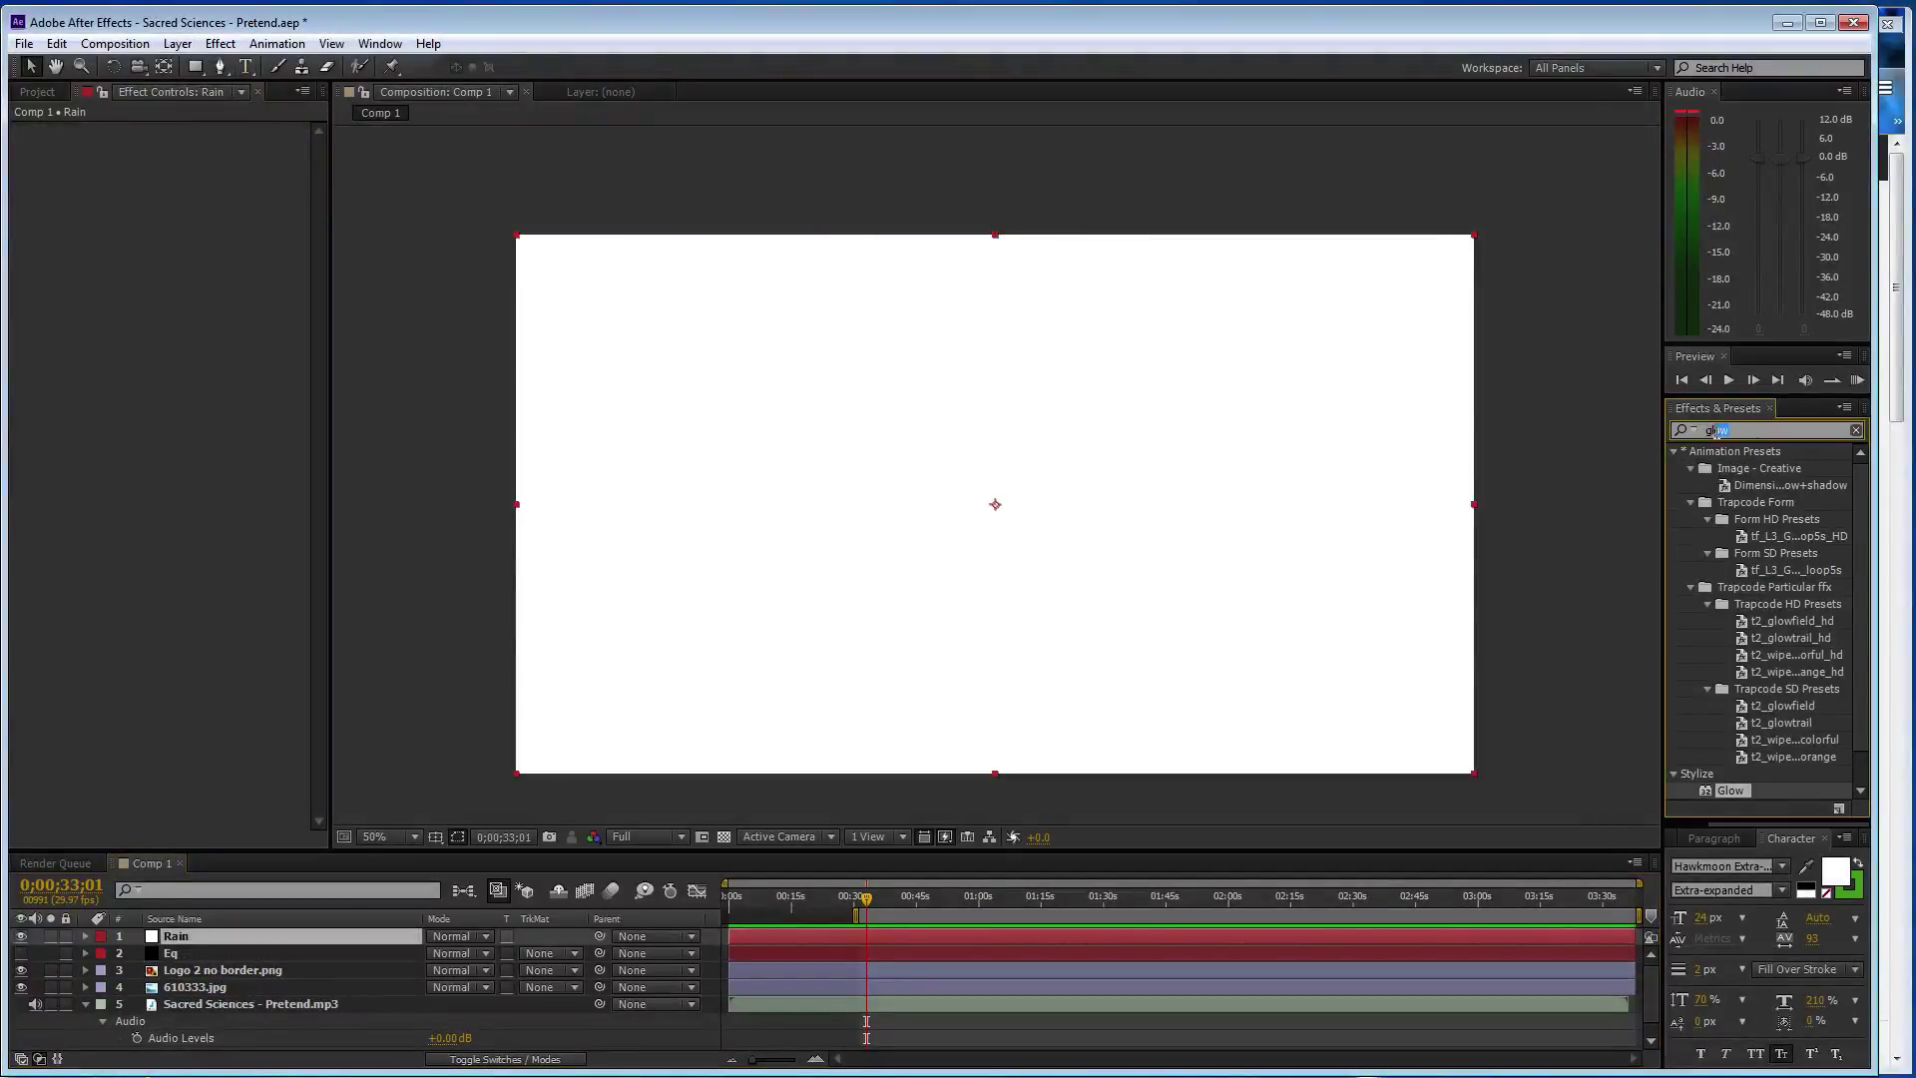
pyautogui.write('rain')
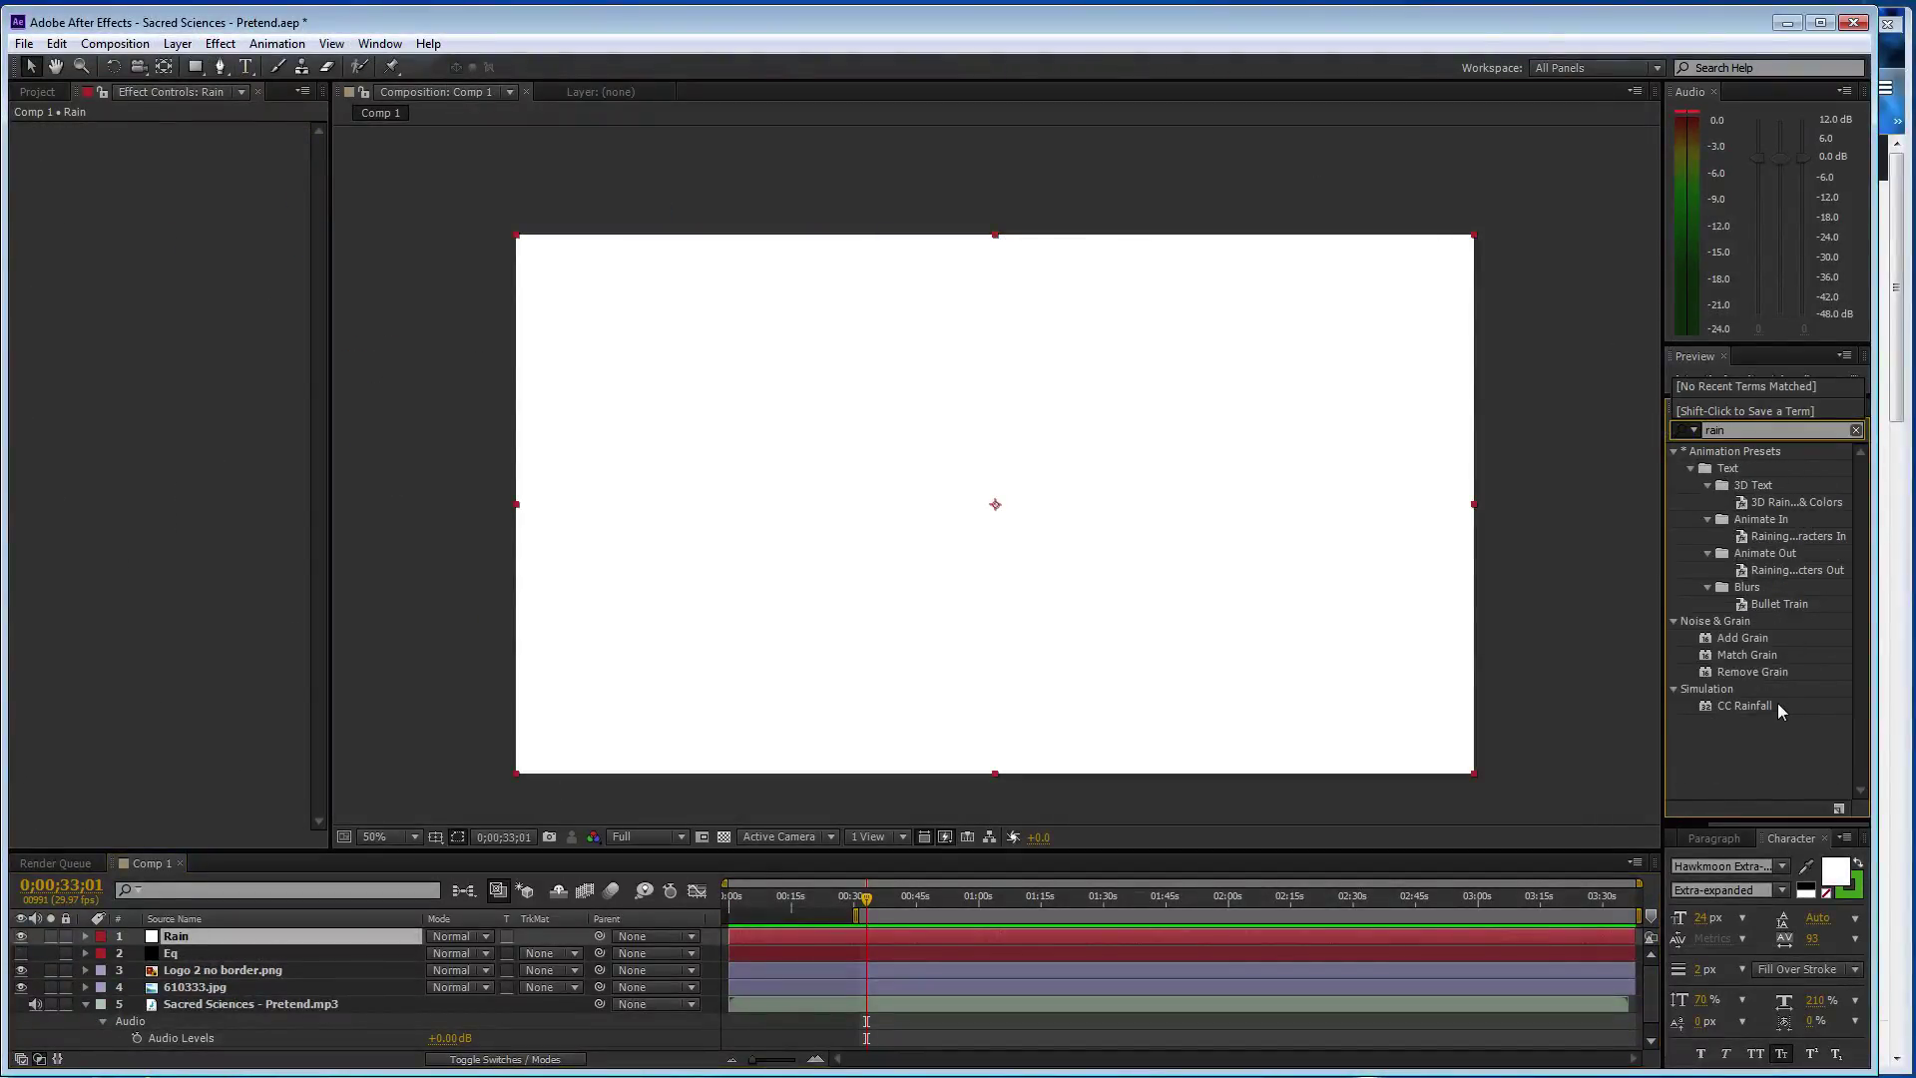
pyautogui.moveTo(1778, 703); pyautogui.dragTo(930, 771)
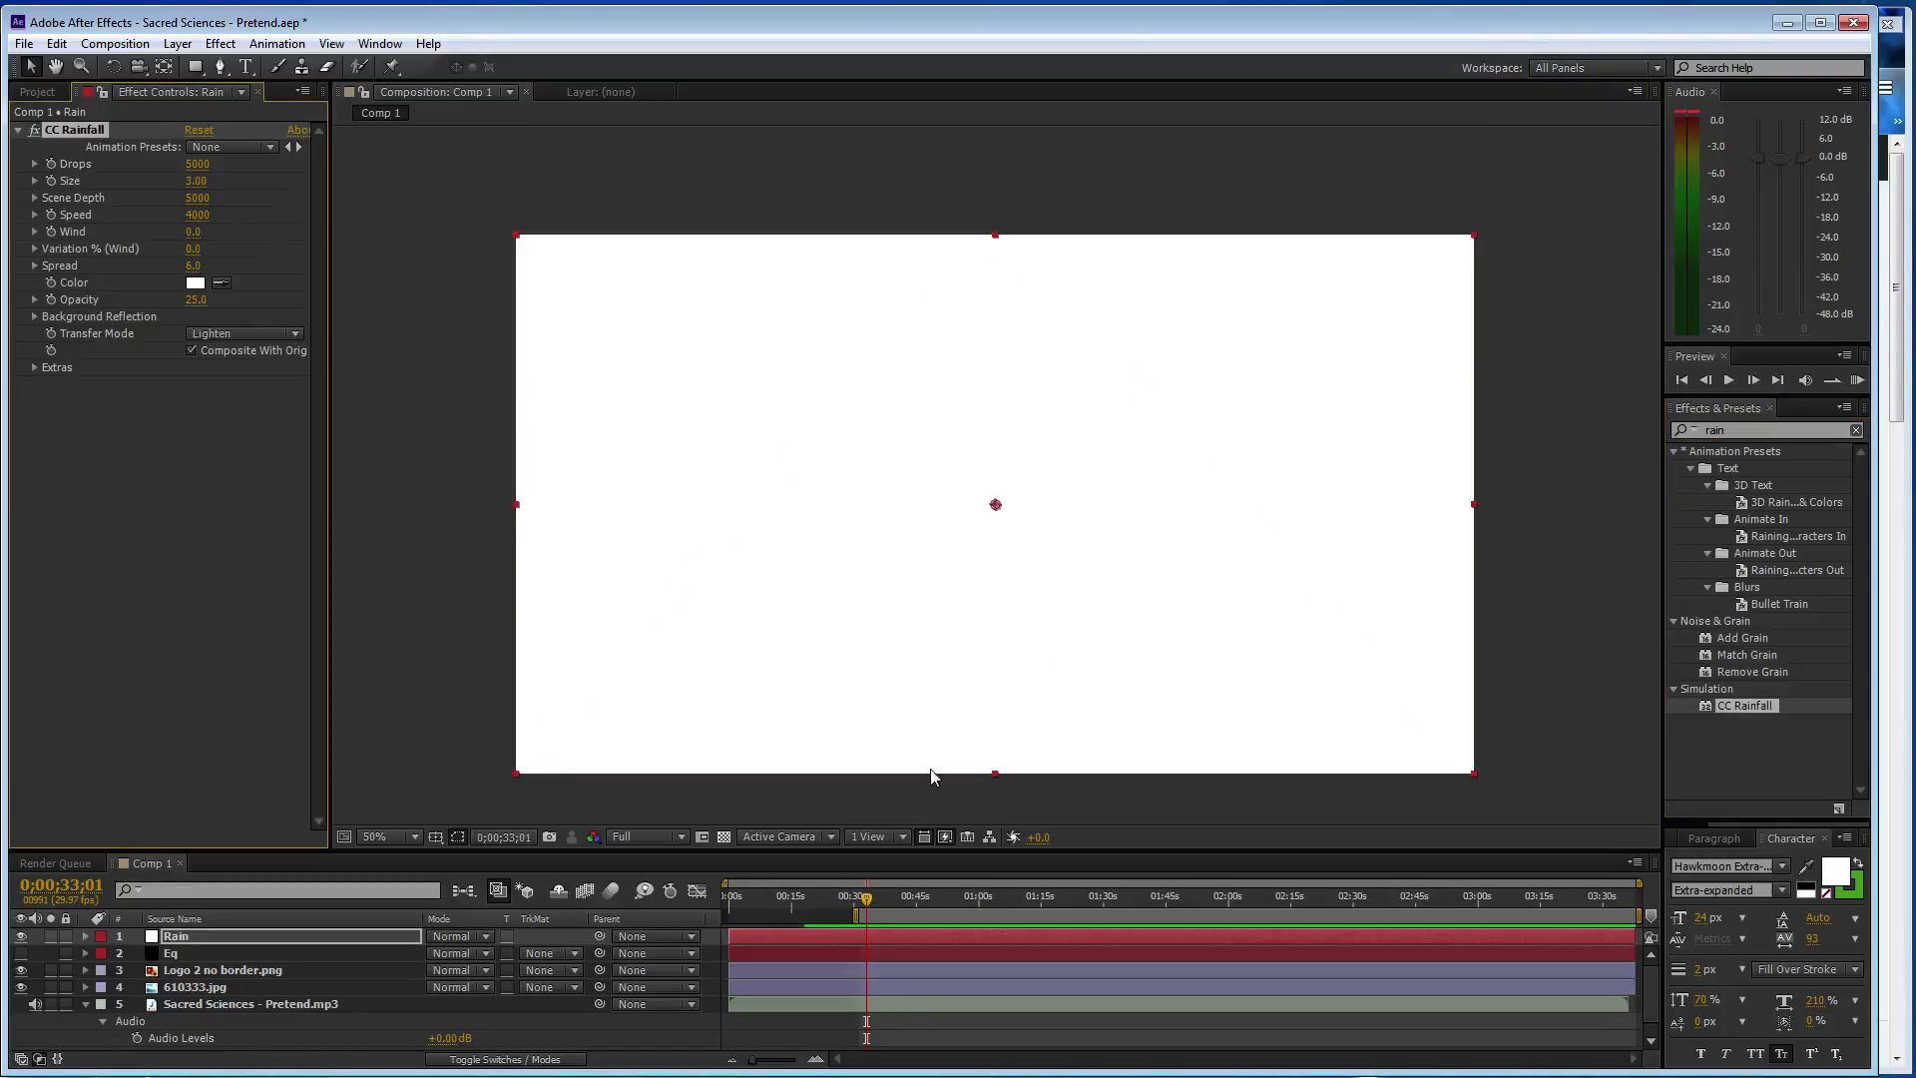
pyautogui.moveTo(731, 938); pyautogui.dragTo(868, 938)
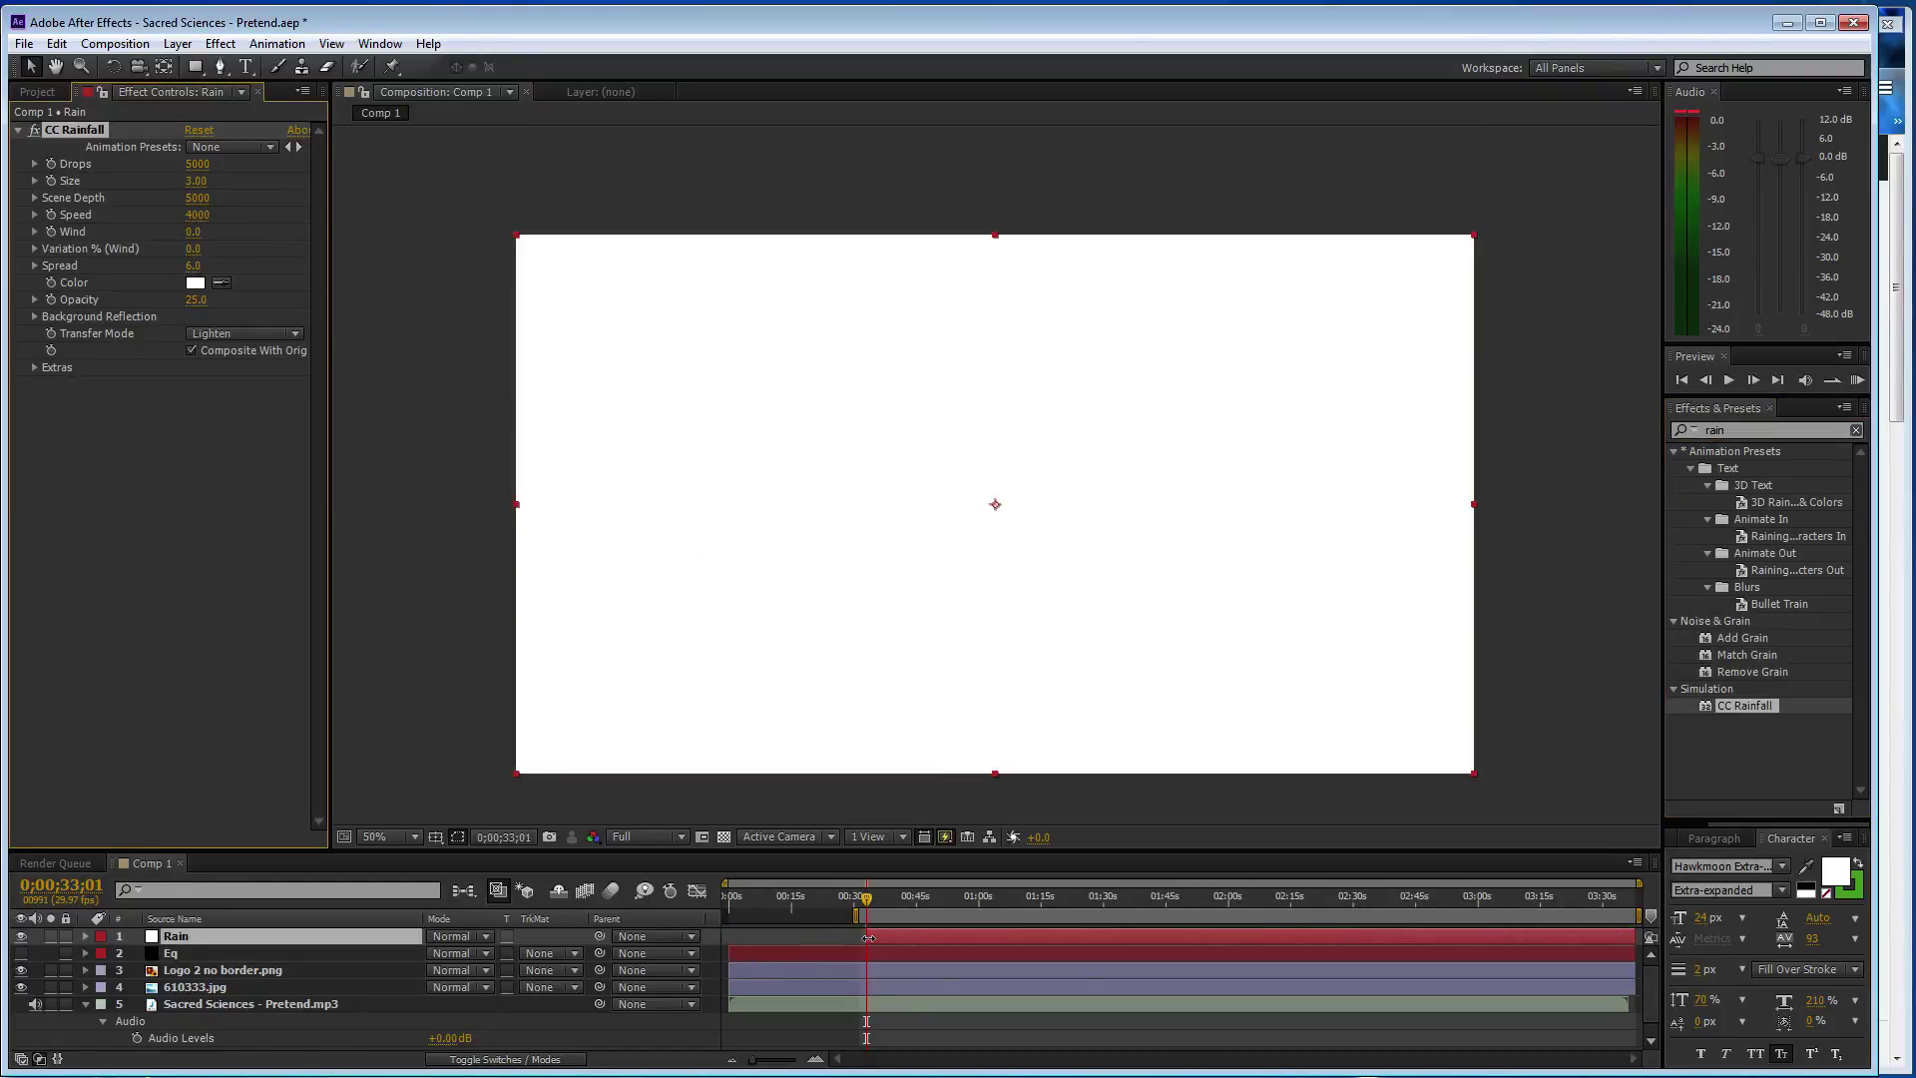
pyautogui.click(192, 350)
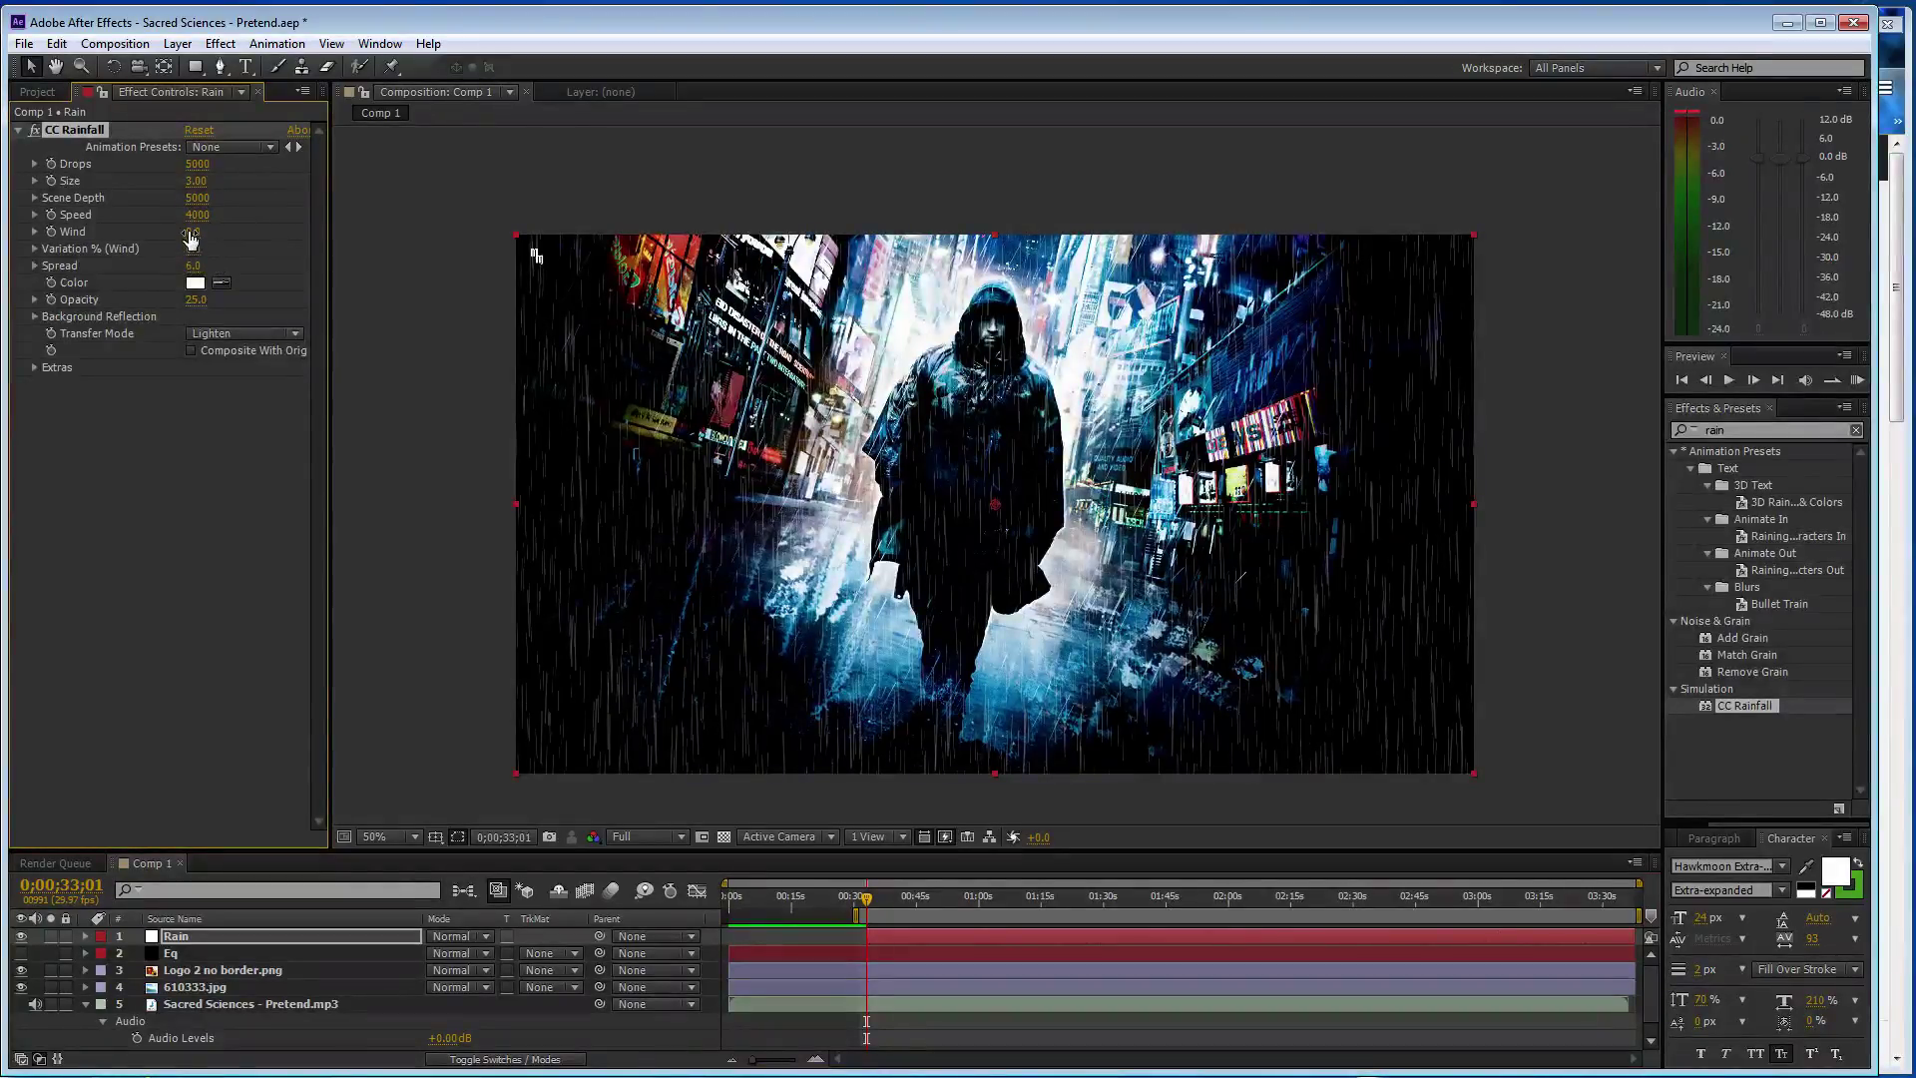
# - Set CC Rainfall Wind to -60, Drops to 1000 and Scene Depth to 10000
pyautogui.moveTo(188, 231); pyautogui.dragTo(104, 245)
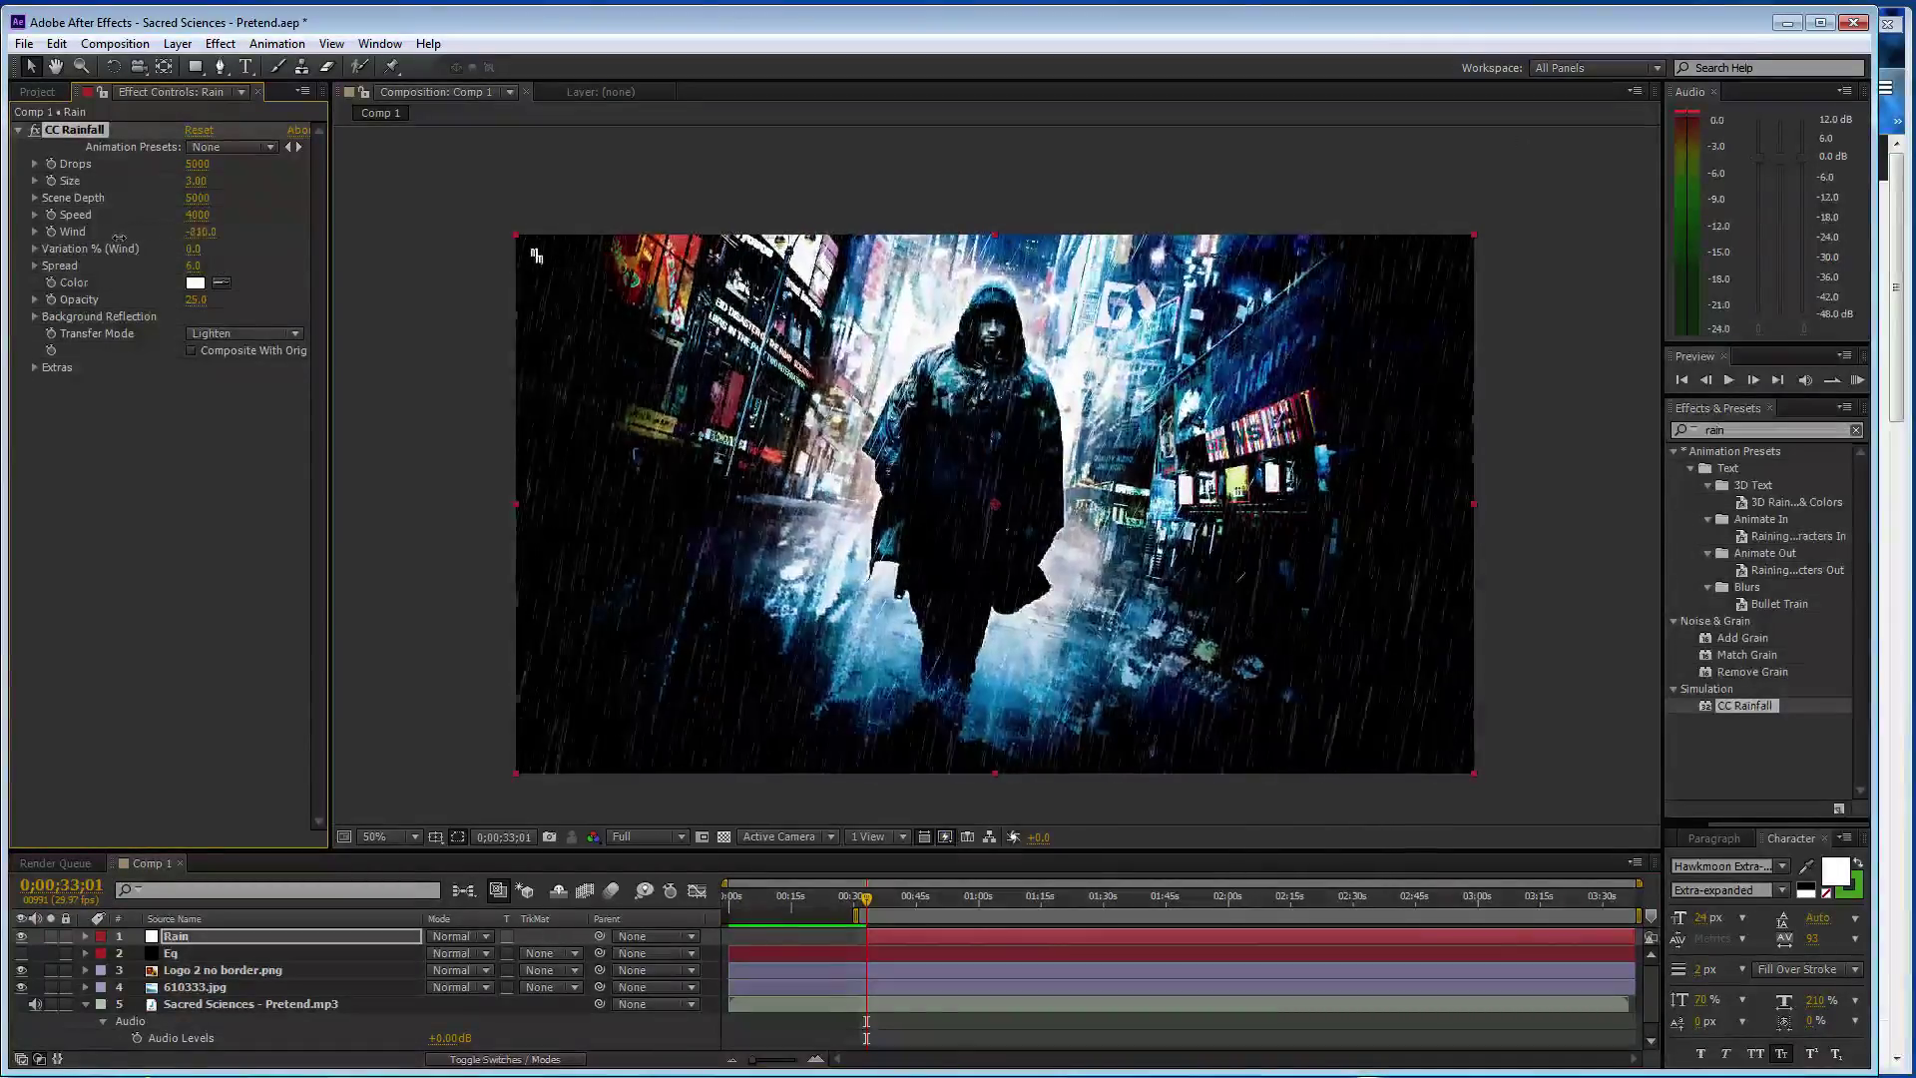
pyautogui.click(204, 232)
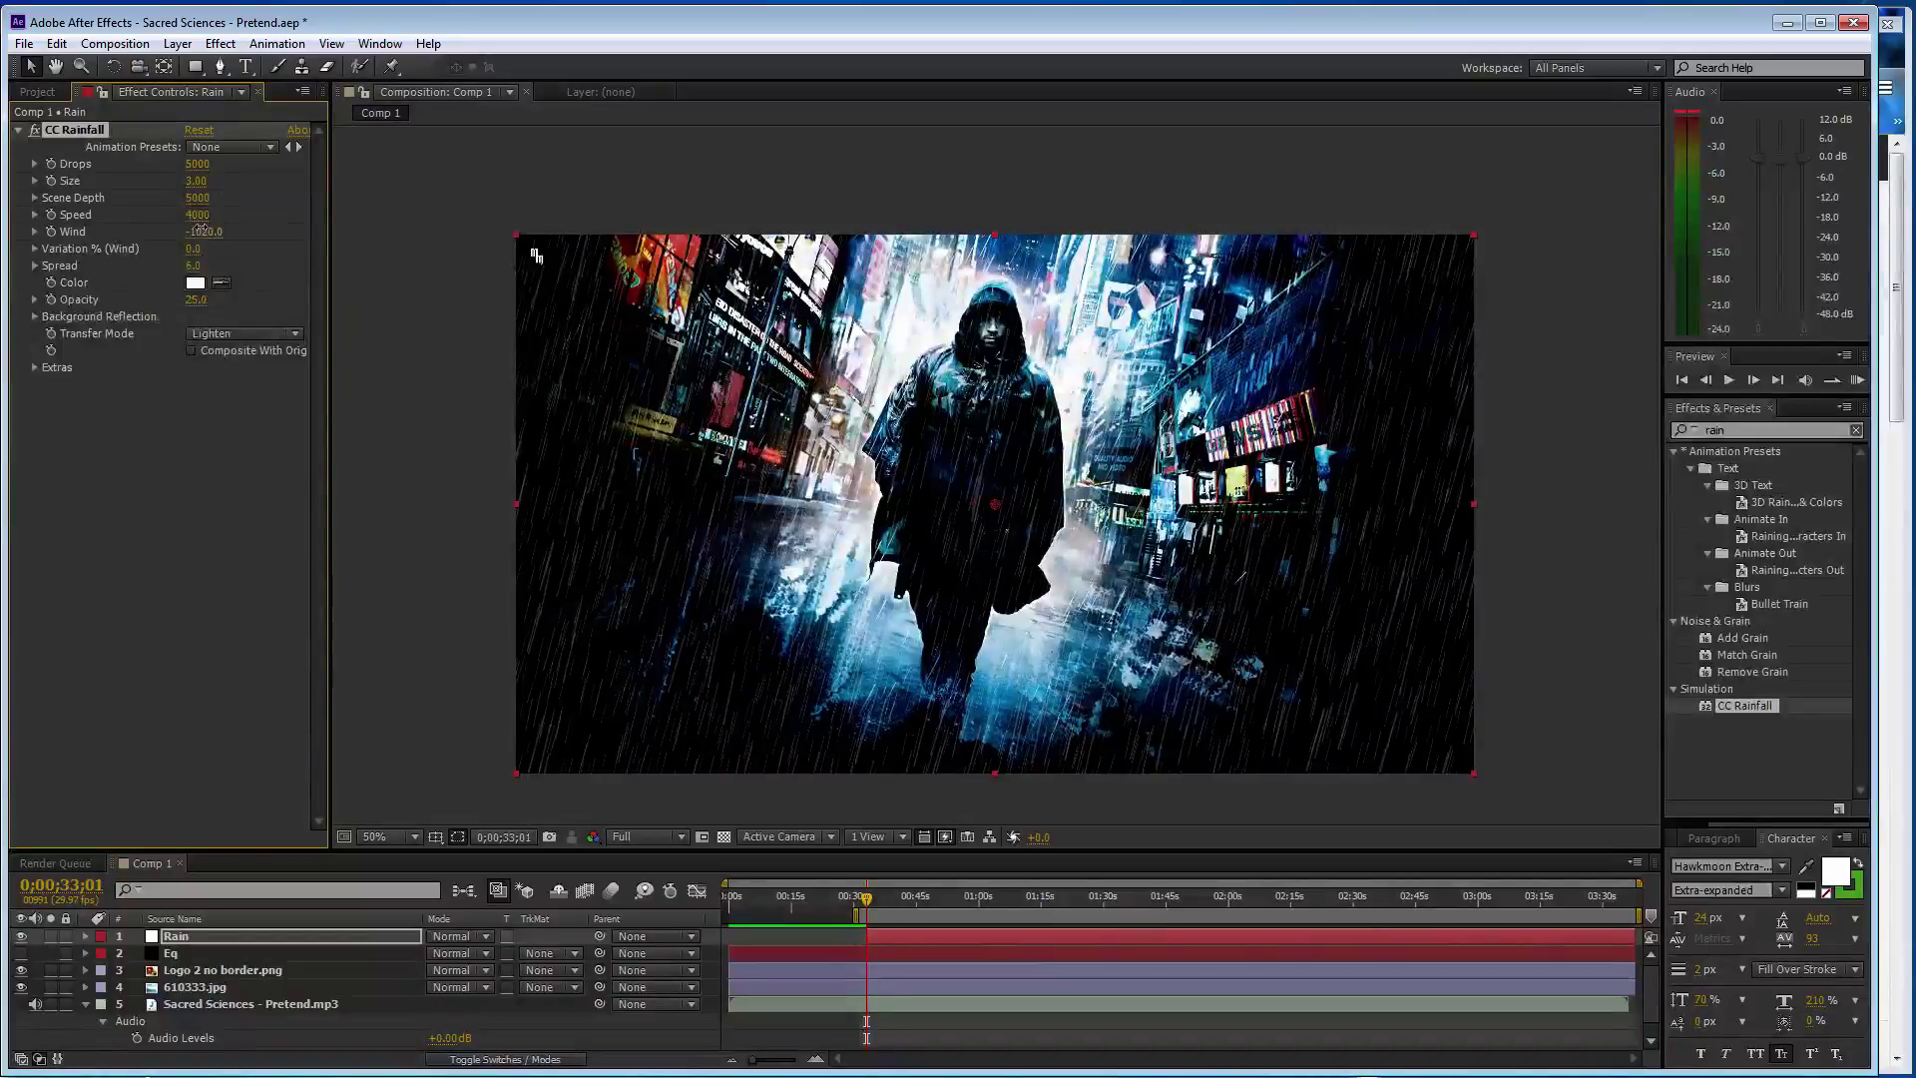
pyautogui.write('-60')
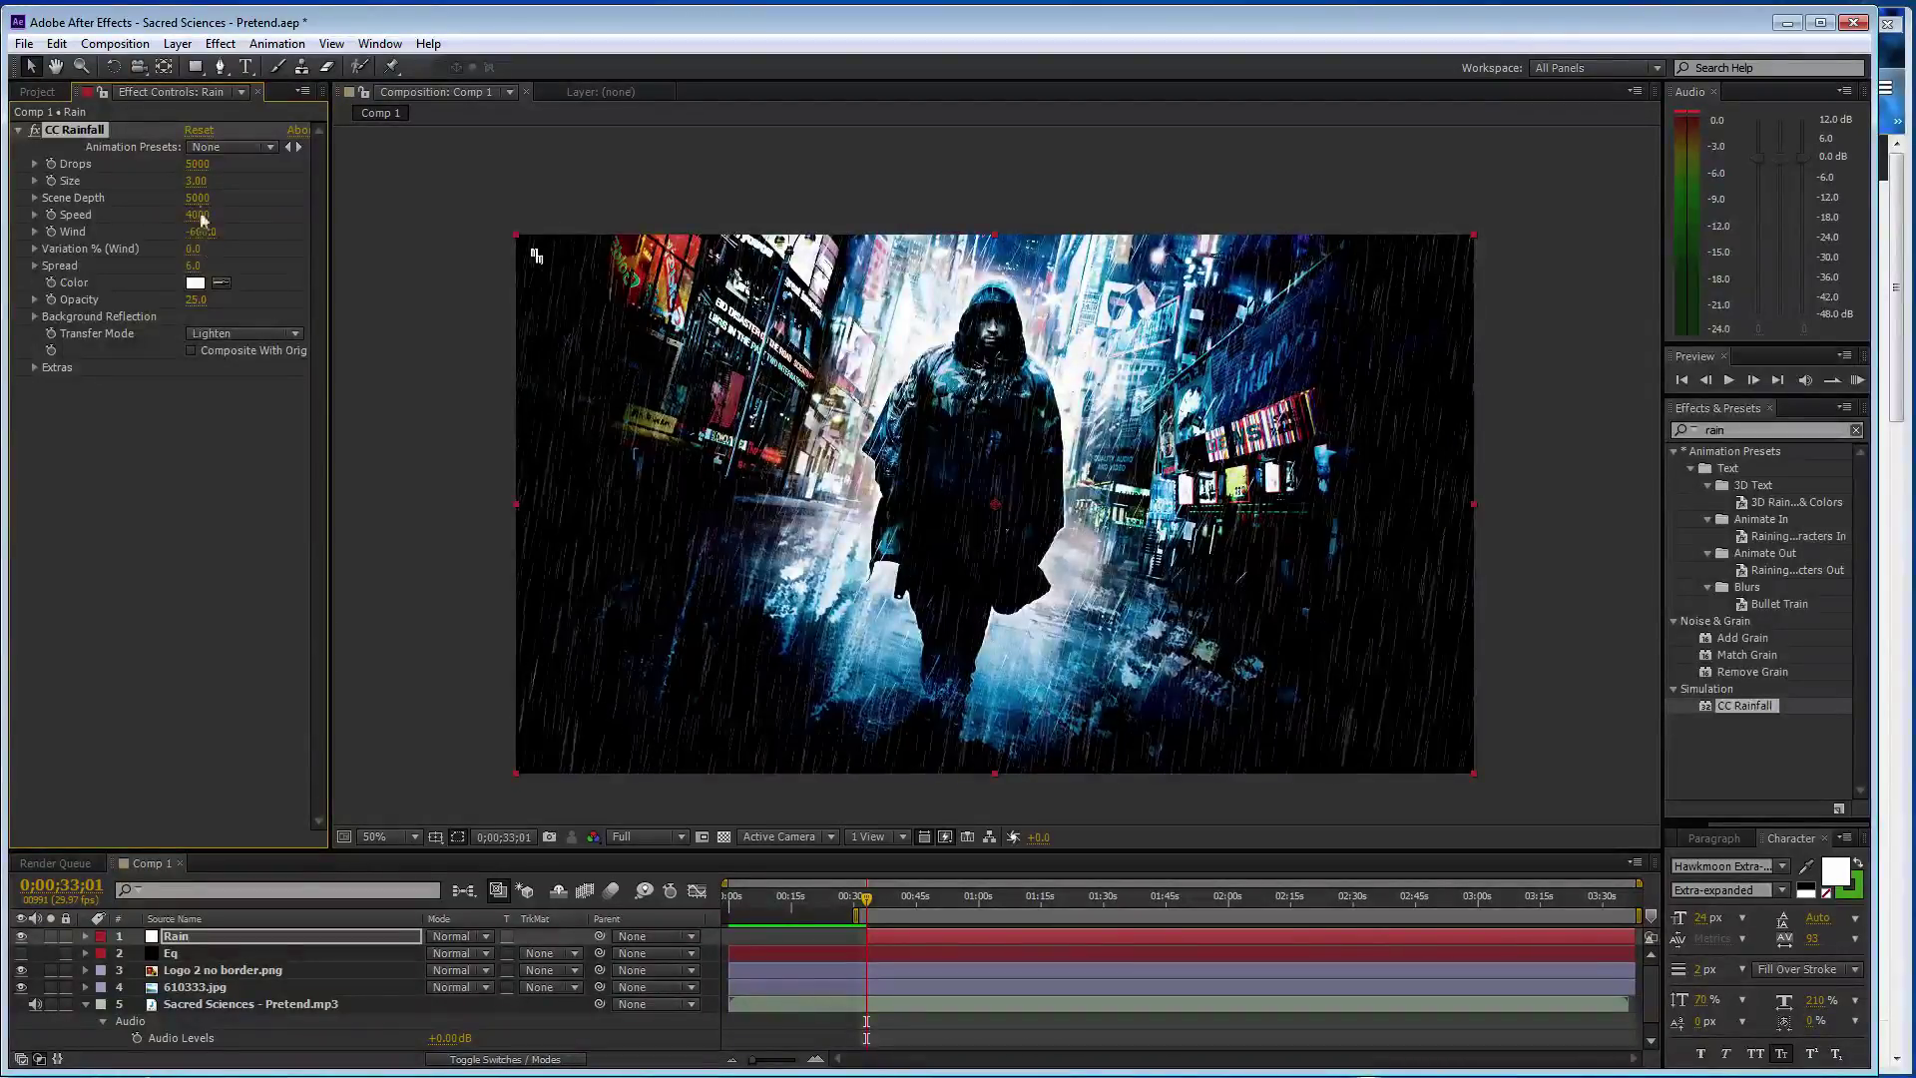
pyautogui.click(196, 164)
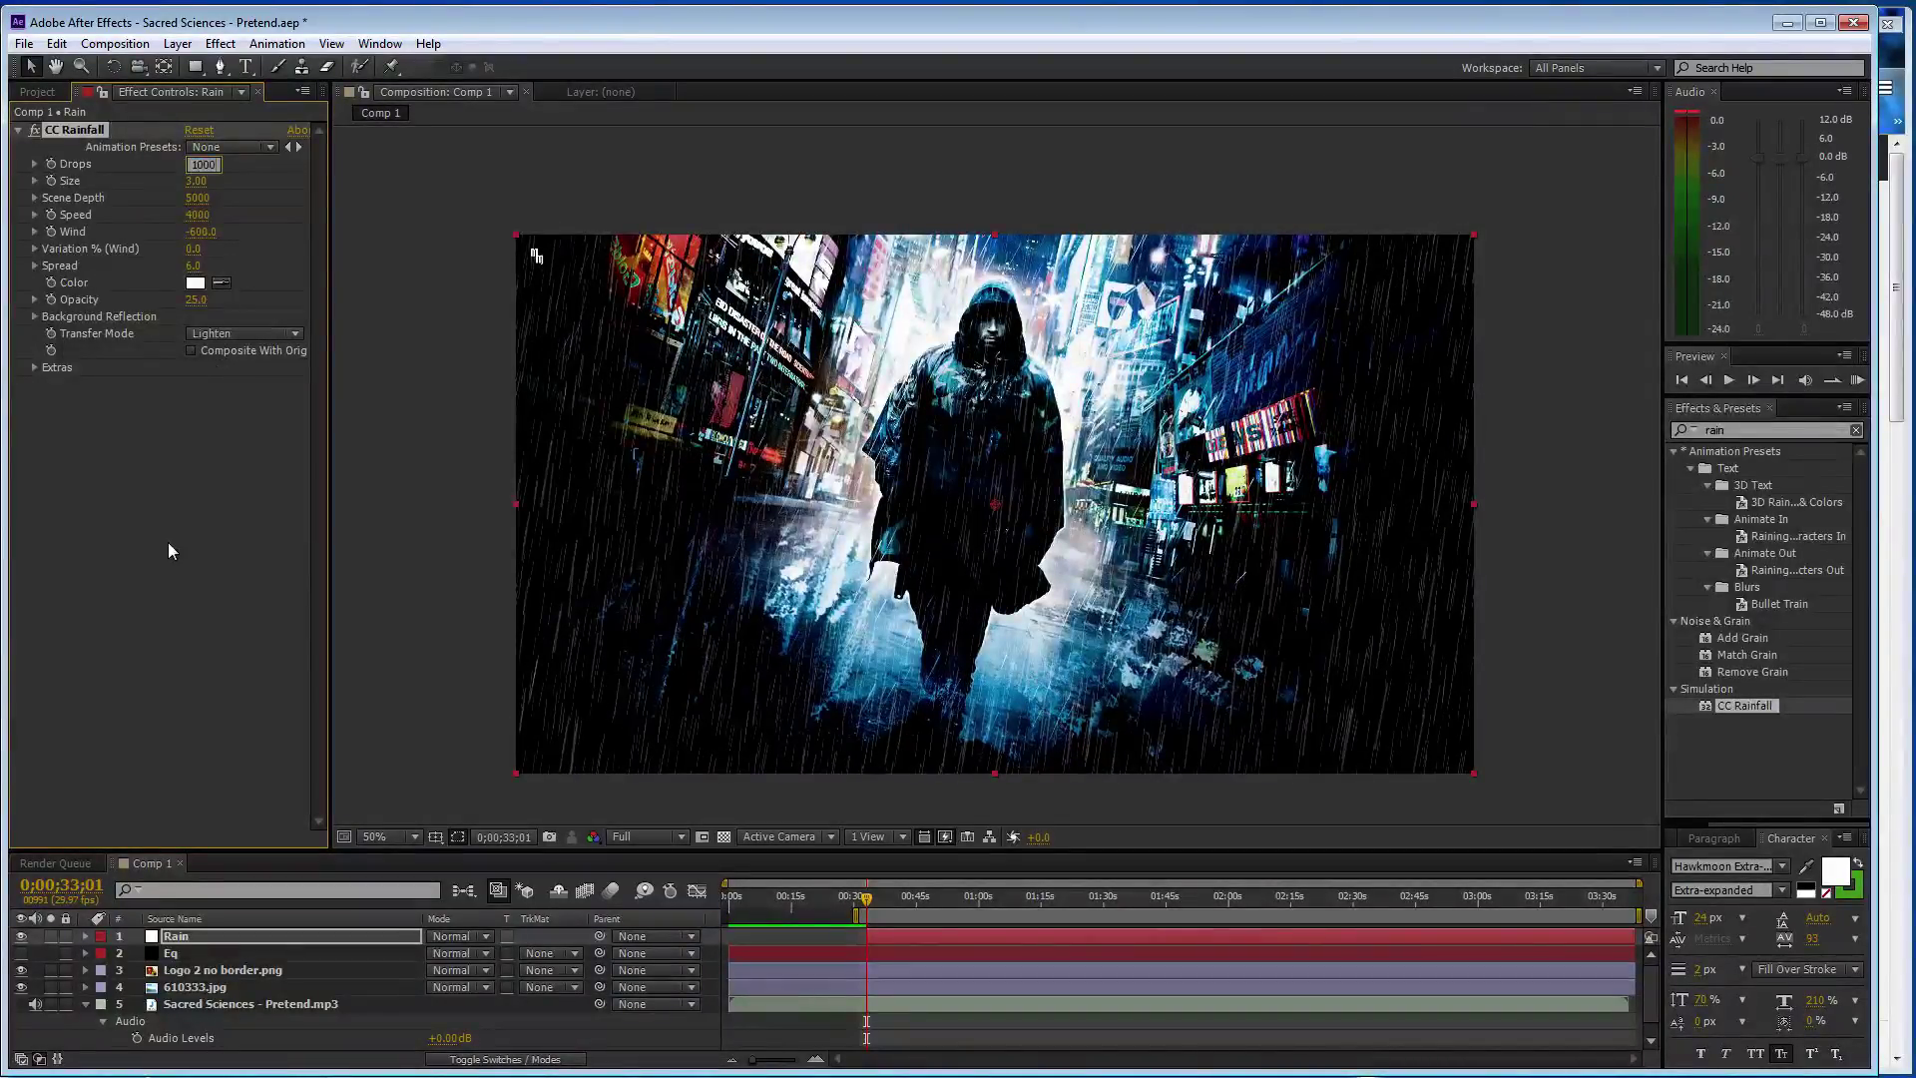
pyautogui.press('Tab')
pyautogui.press('Tab')
pyautogui.write('100')
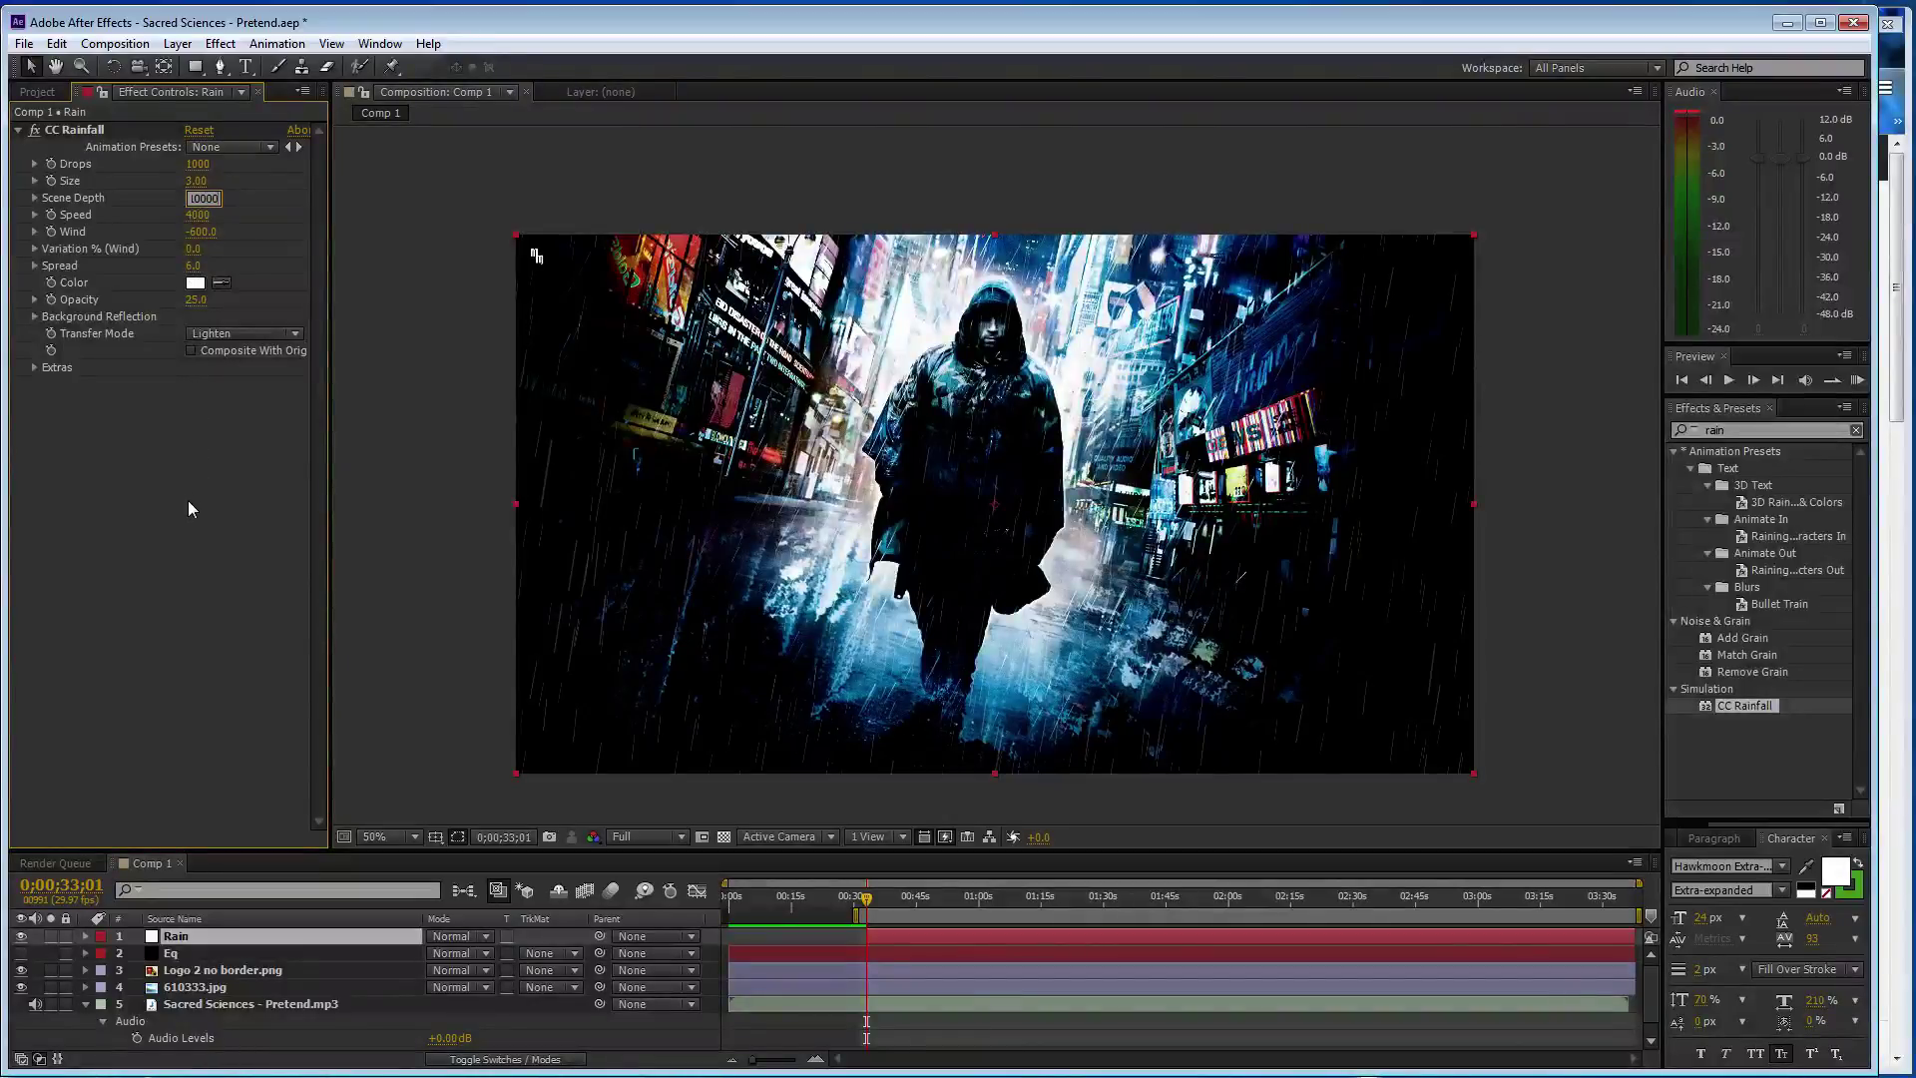
pyautogui.press('Return')
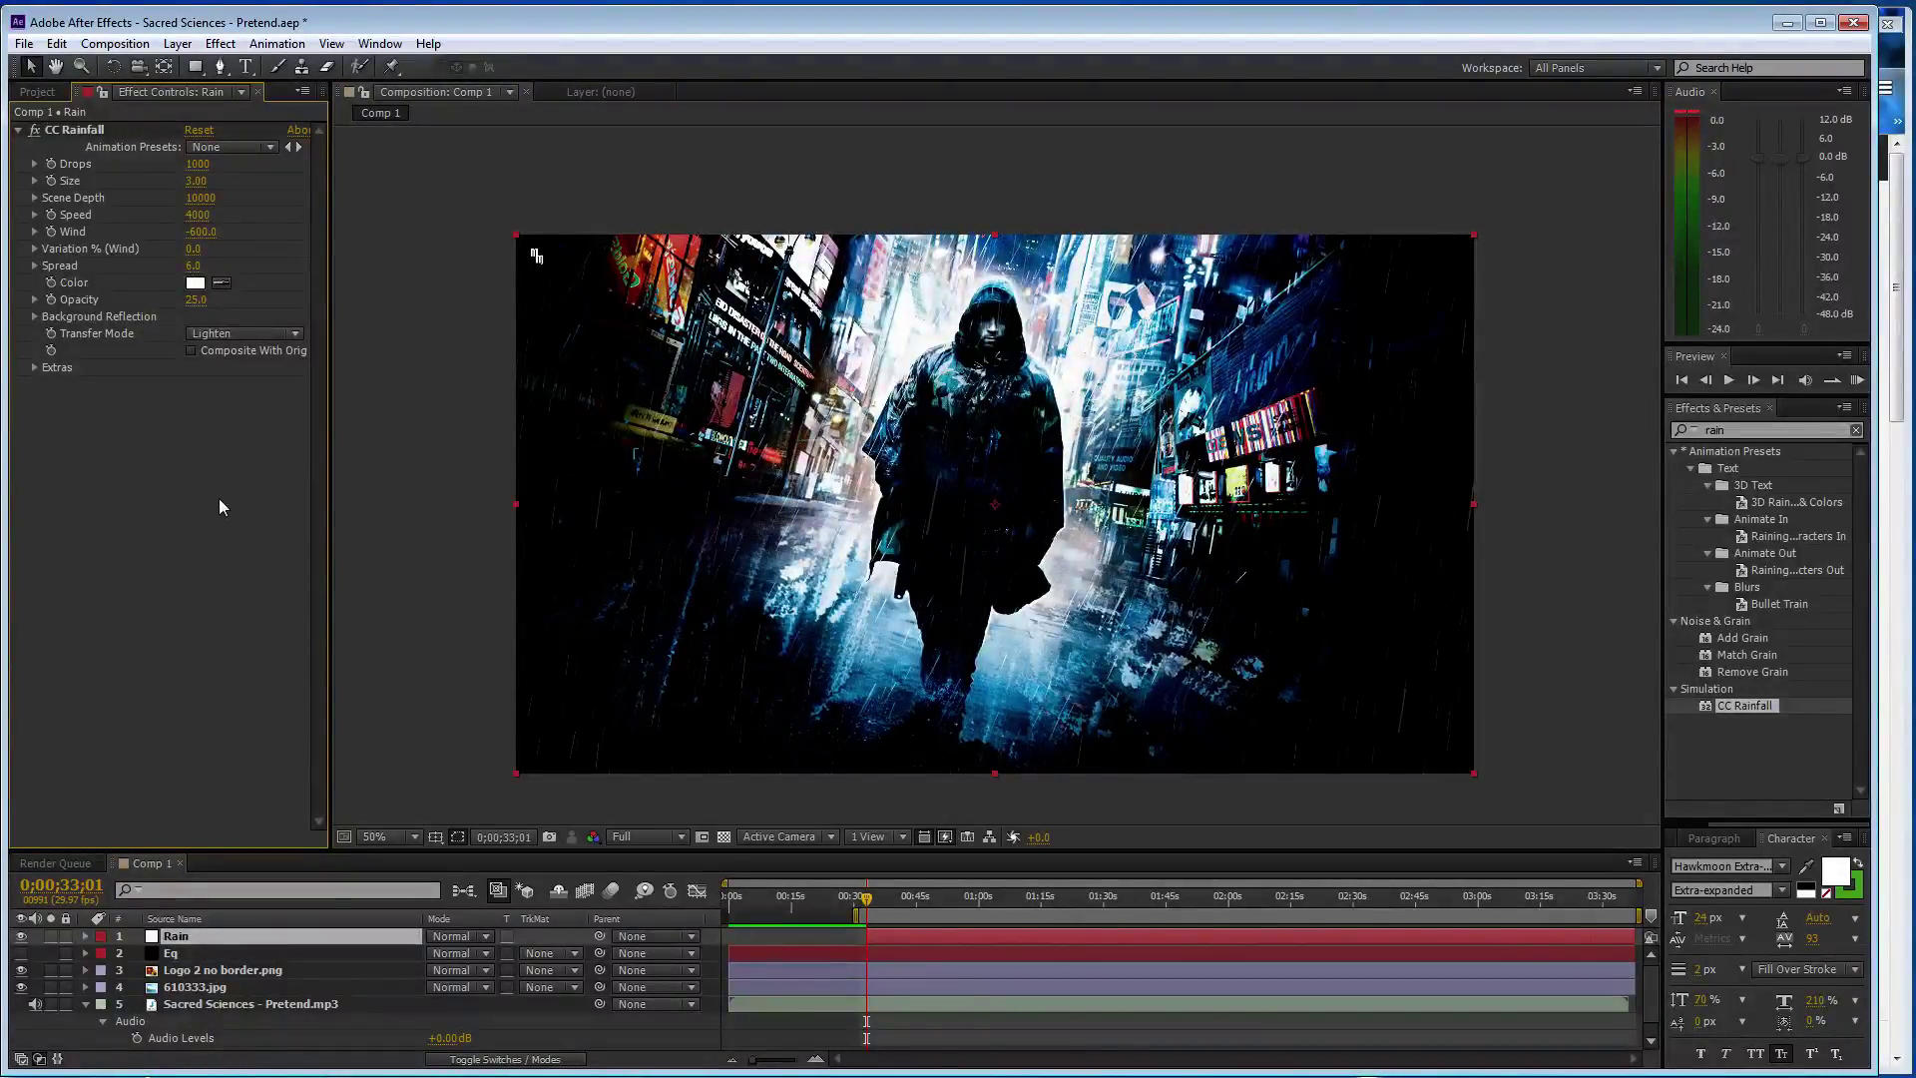
# - Set rain Opacity to 20 and drop Size to 2, then preview the rain
pyautogui.click(195, 304)
pyautogui.write('20')
pyautogui.press('Return')
pyautogui.click(196, 180)
pyautogui.write('2')
pyautogui.press('Return')
pyautogui.press('space')
# - Set the rain Speed to 3000 and Opacity to 30, and slightly weaken the Wind
pyautogui.click(198, 215)
pyautogui.write('30')
pyautogui.press('Return')
pyautogui.click(198, 303)
pyautogui.write('30')
pyautogui.press('Return')
pyautogui.moveTo(190, 241); pyautogui.dragTo(191, 237)
# - Set Scene Depth to 15000 and Drops to 500, then preview the rain
pyautogui.click(200, 198)
pyautogui.write('15000')
pyautogui.press('Return')
pyautogui.click(196, 164)
pyautogui.press('Return')
pyautogui.press('KP_0')
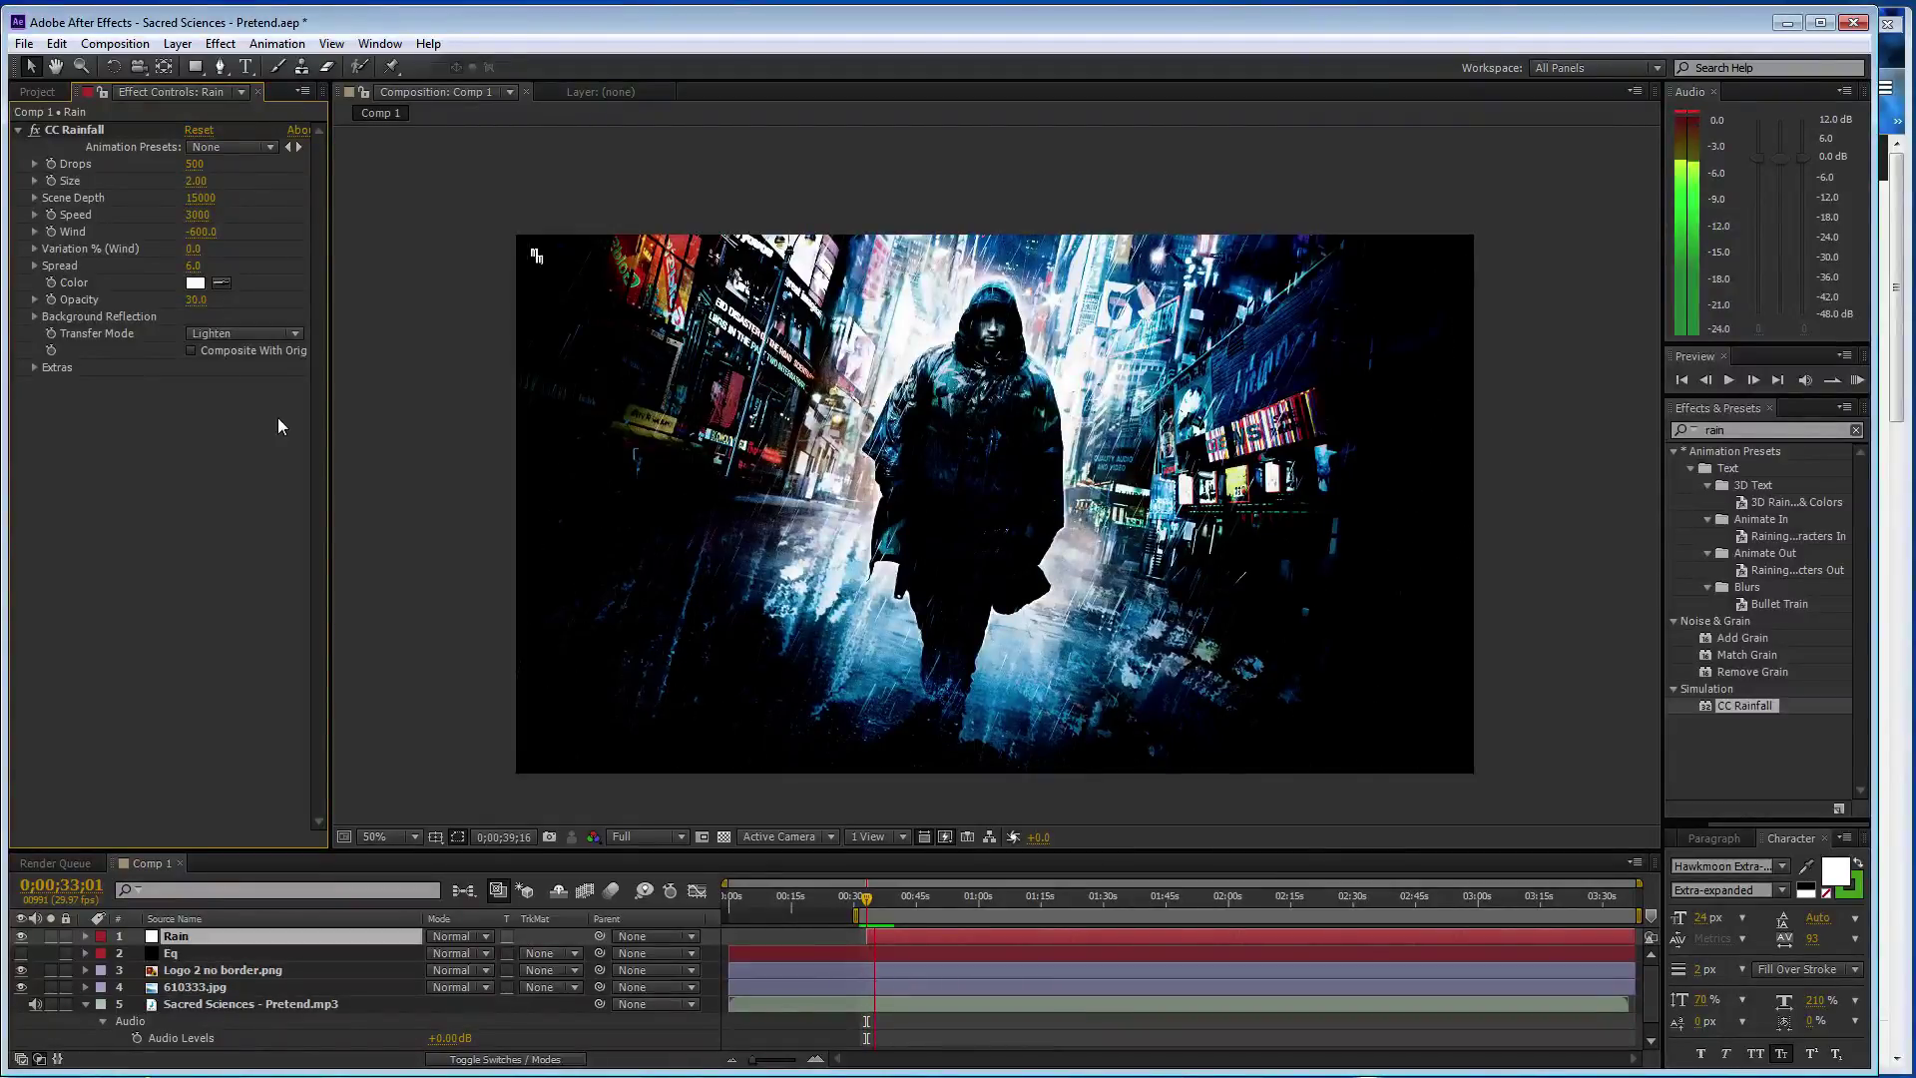
# - Raise the rain Speed to 3500 and Opacity to 40, then preview again
pyautogui.click(198, 215)
pyautogui.write('3500')
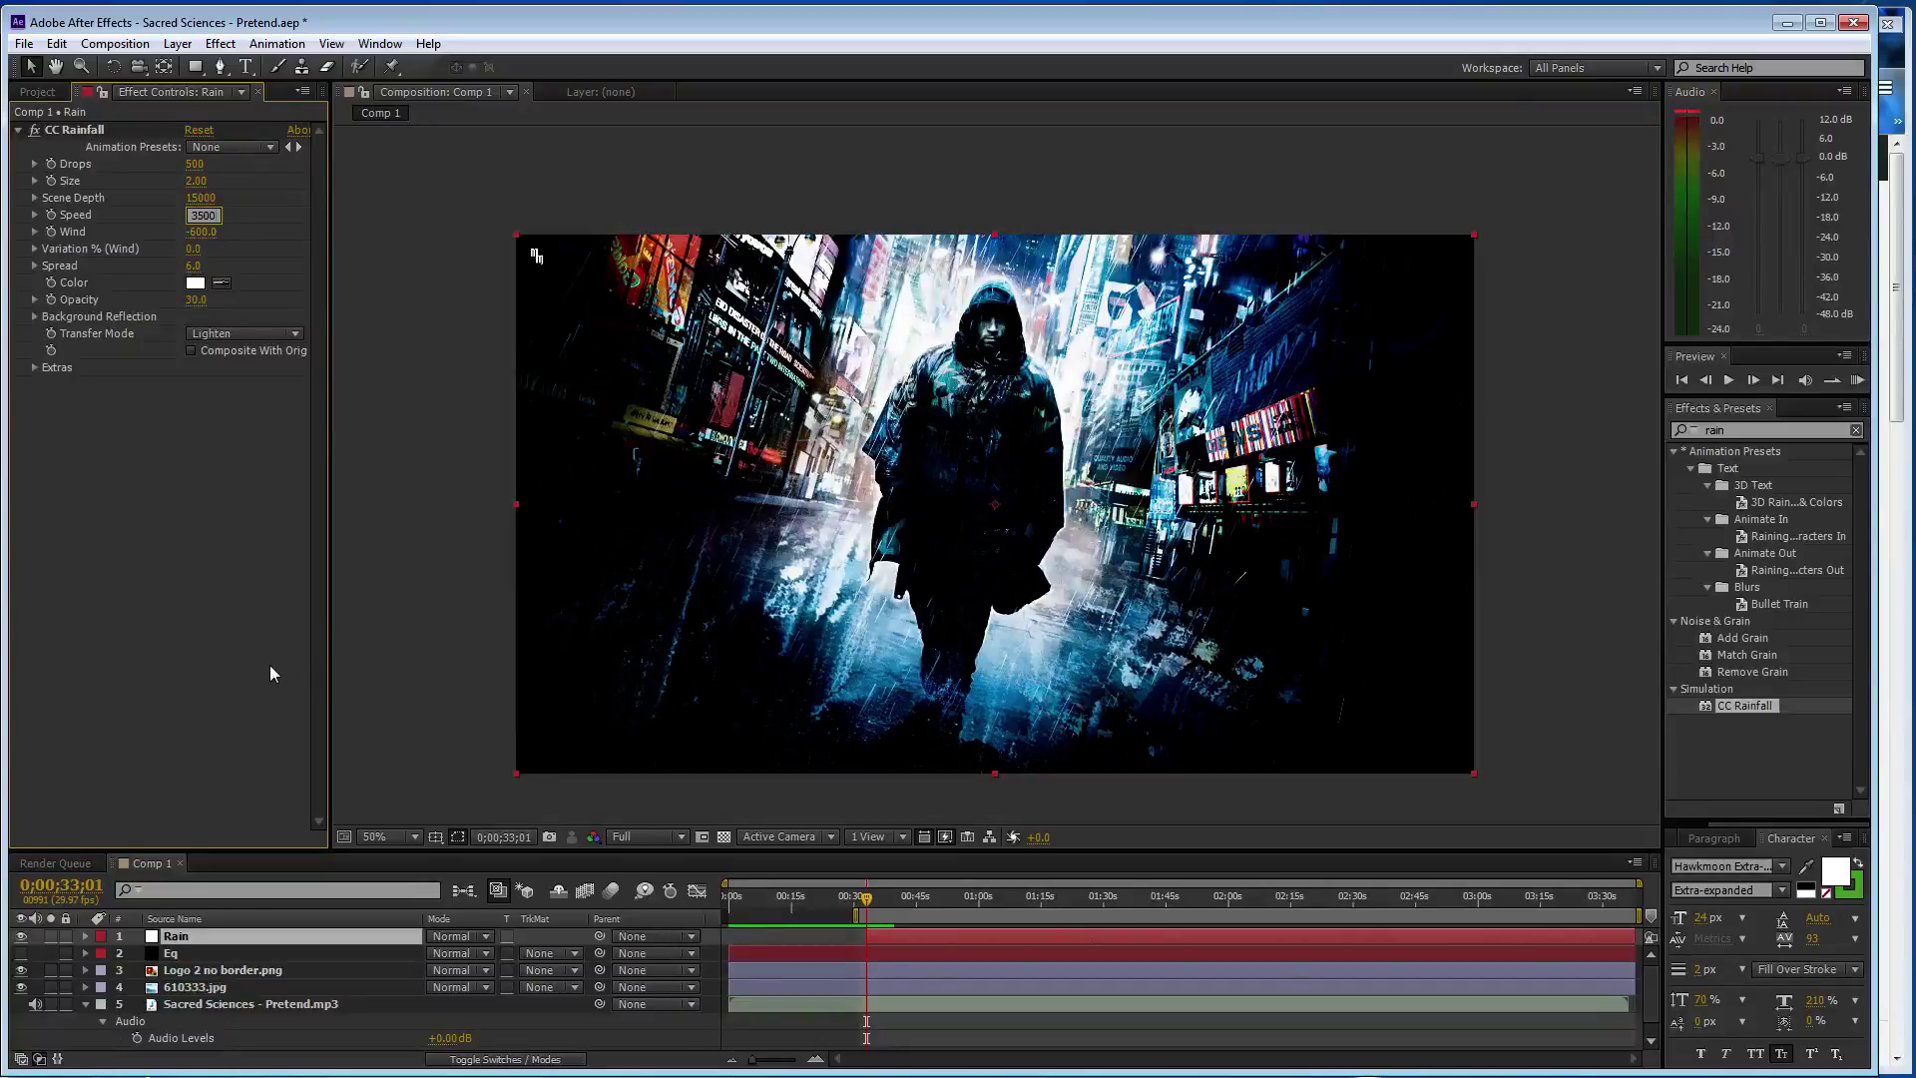
pyautogui.press('Return')
pyautogui.click(197, 302)
pyautogui.write('40')
pyautogui.press('Return')
pyautogui.press('KP_0')
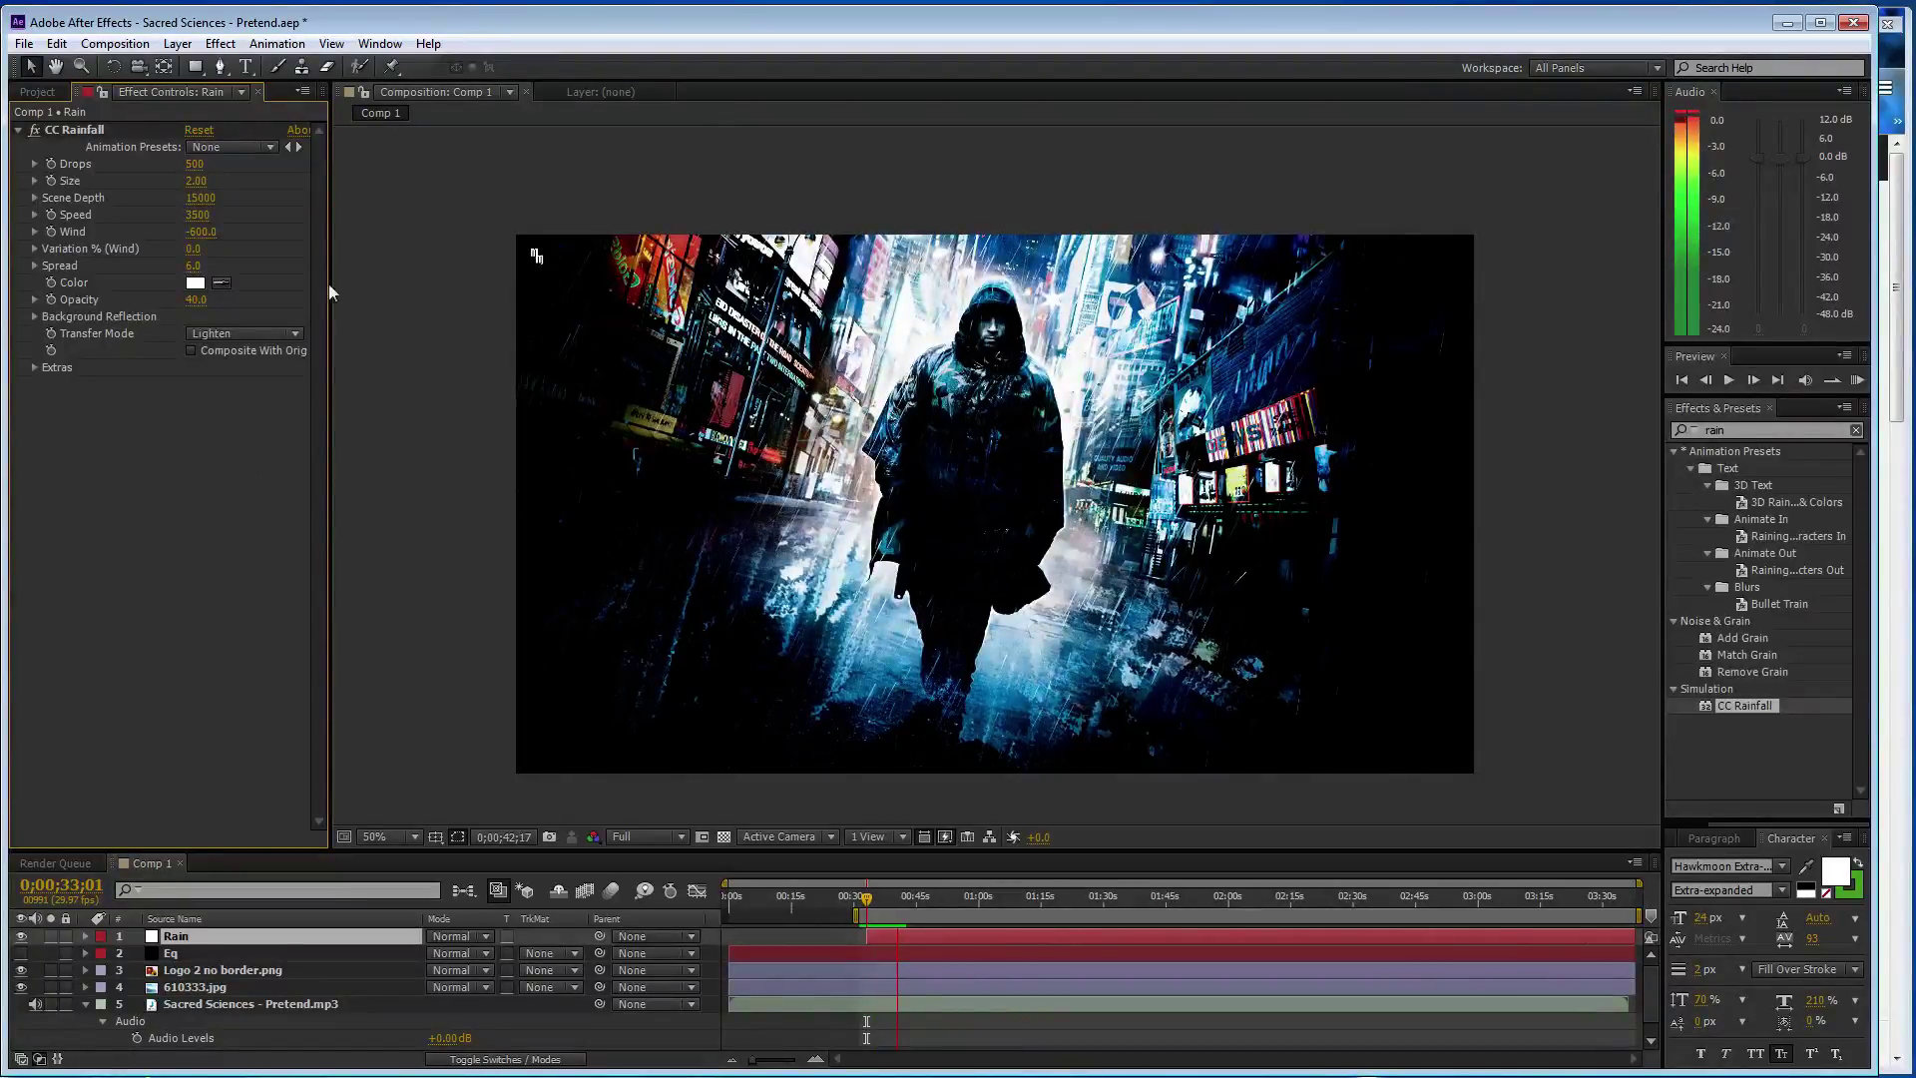
# - Set CC Rainfall Drops to 750 and preview the rain
pyautogui.click(202, 165)
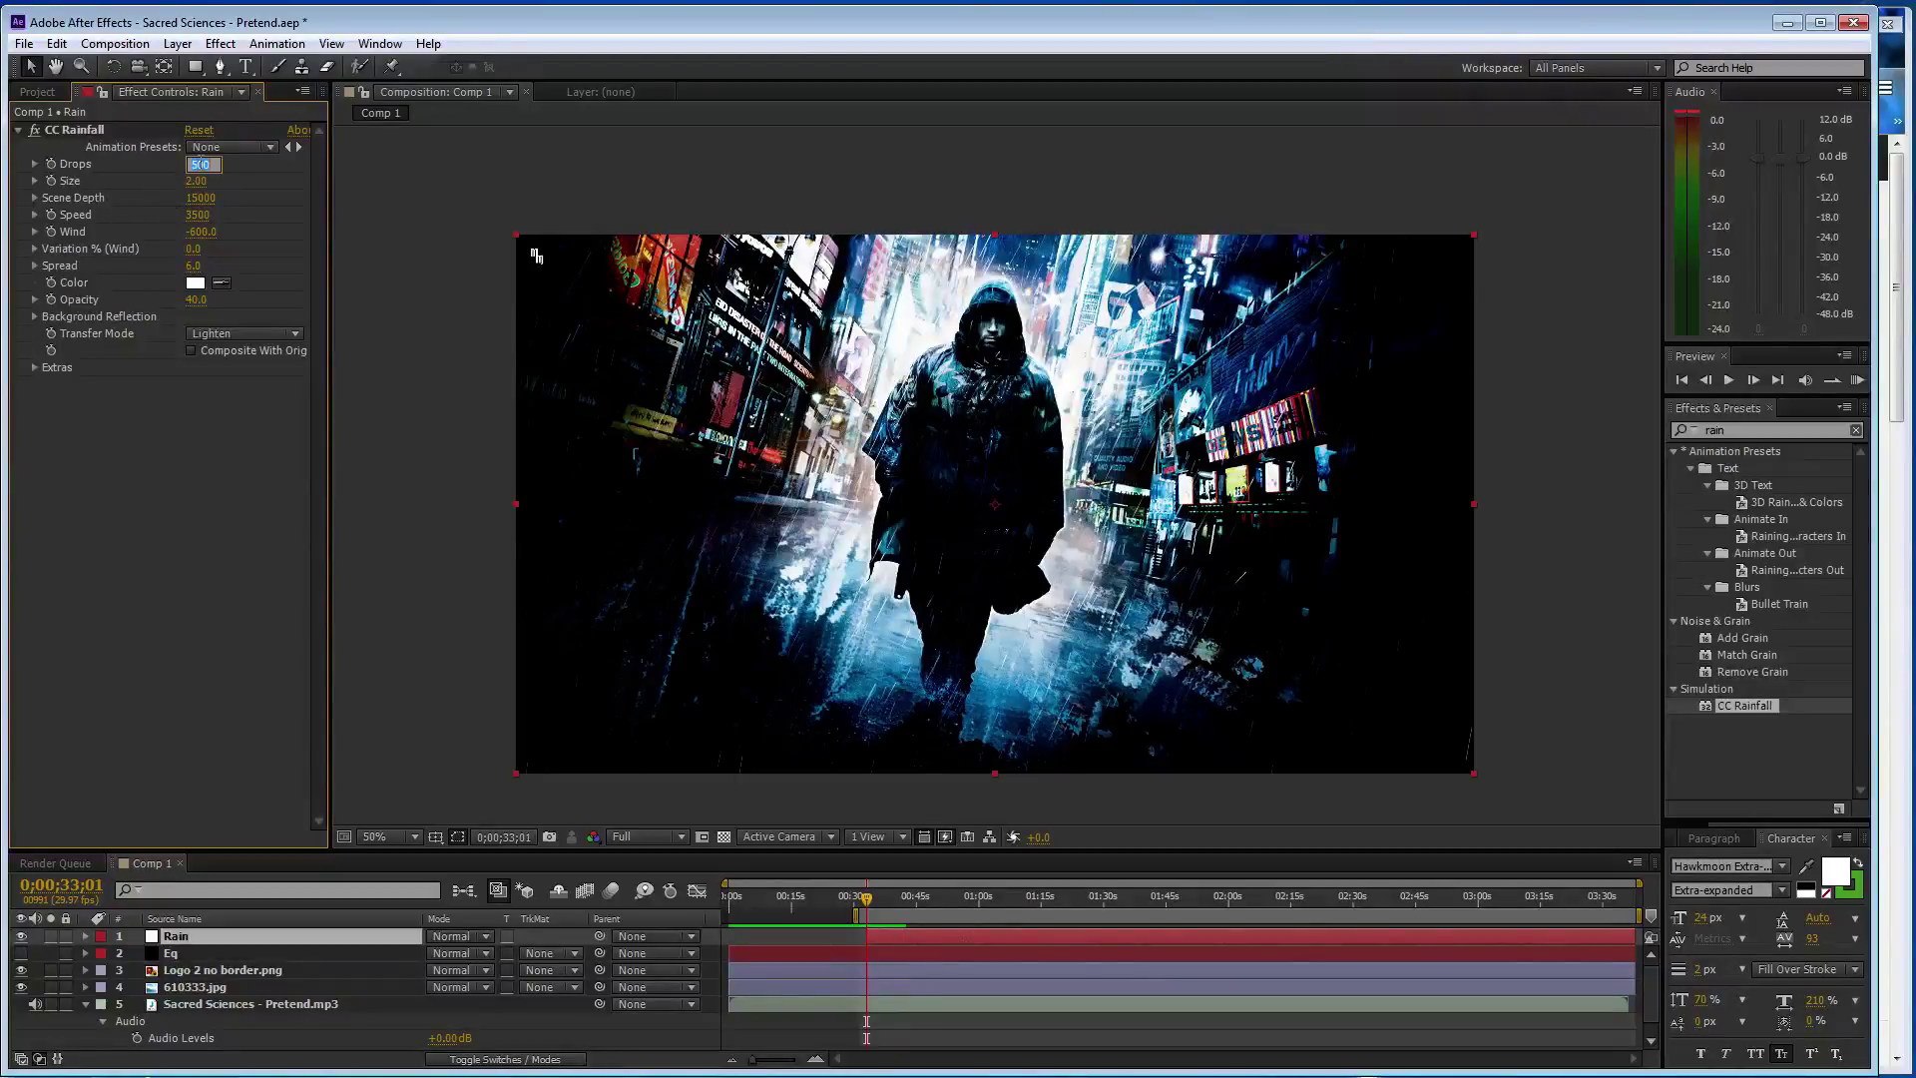
pyautogui.click(393, 570)
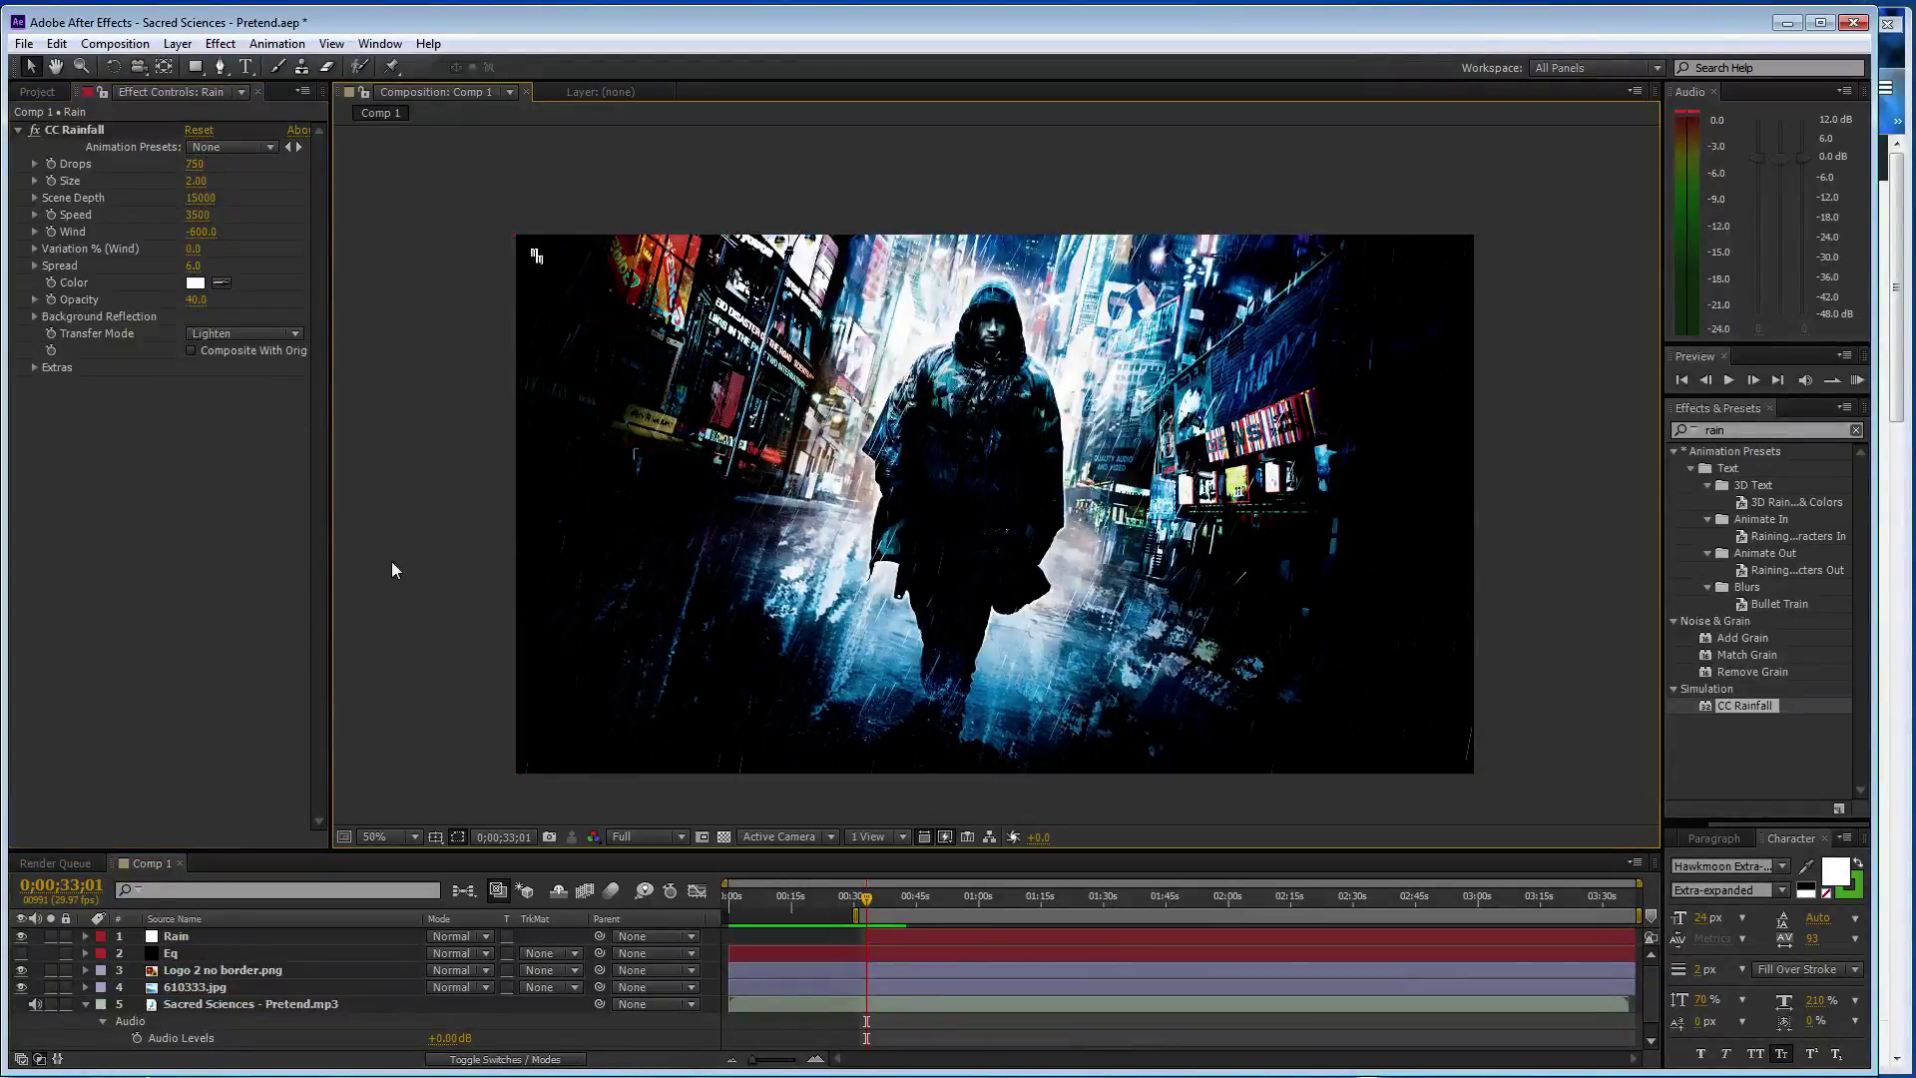
pyautogui.press('space')
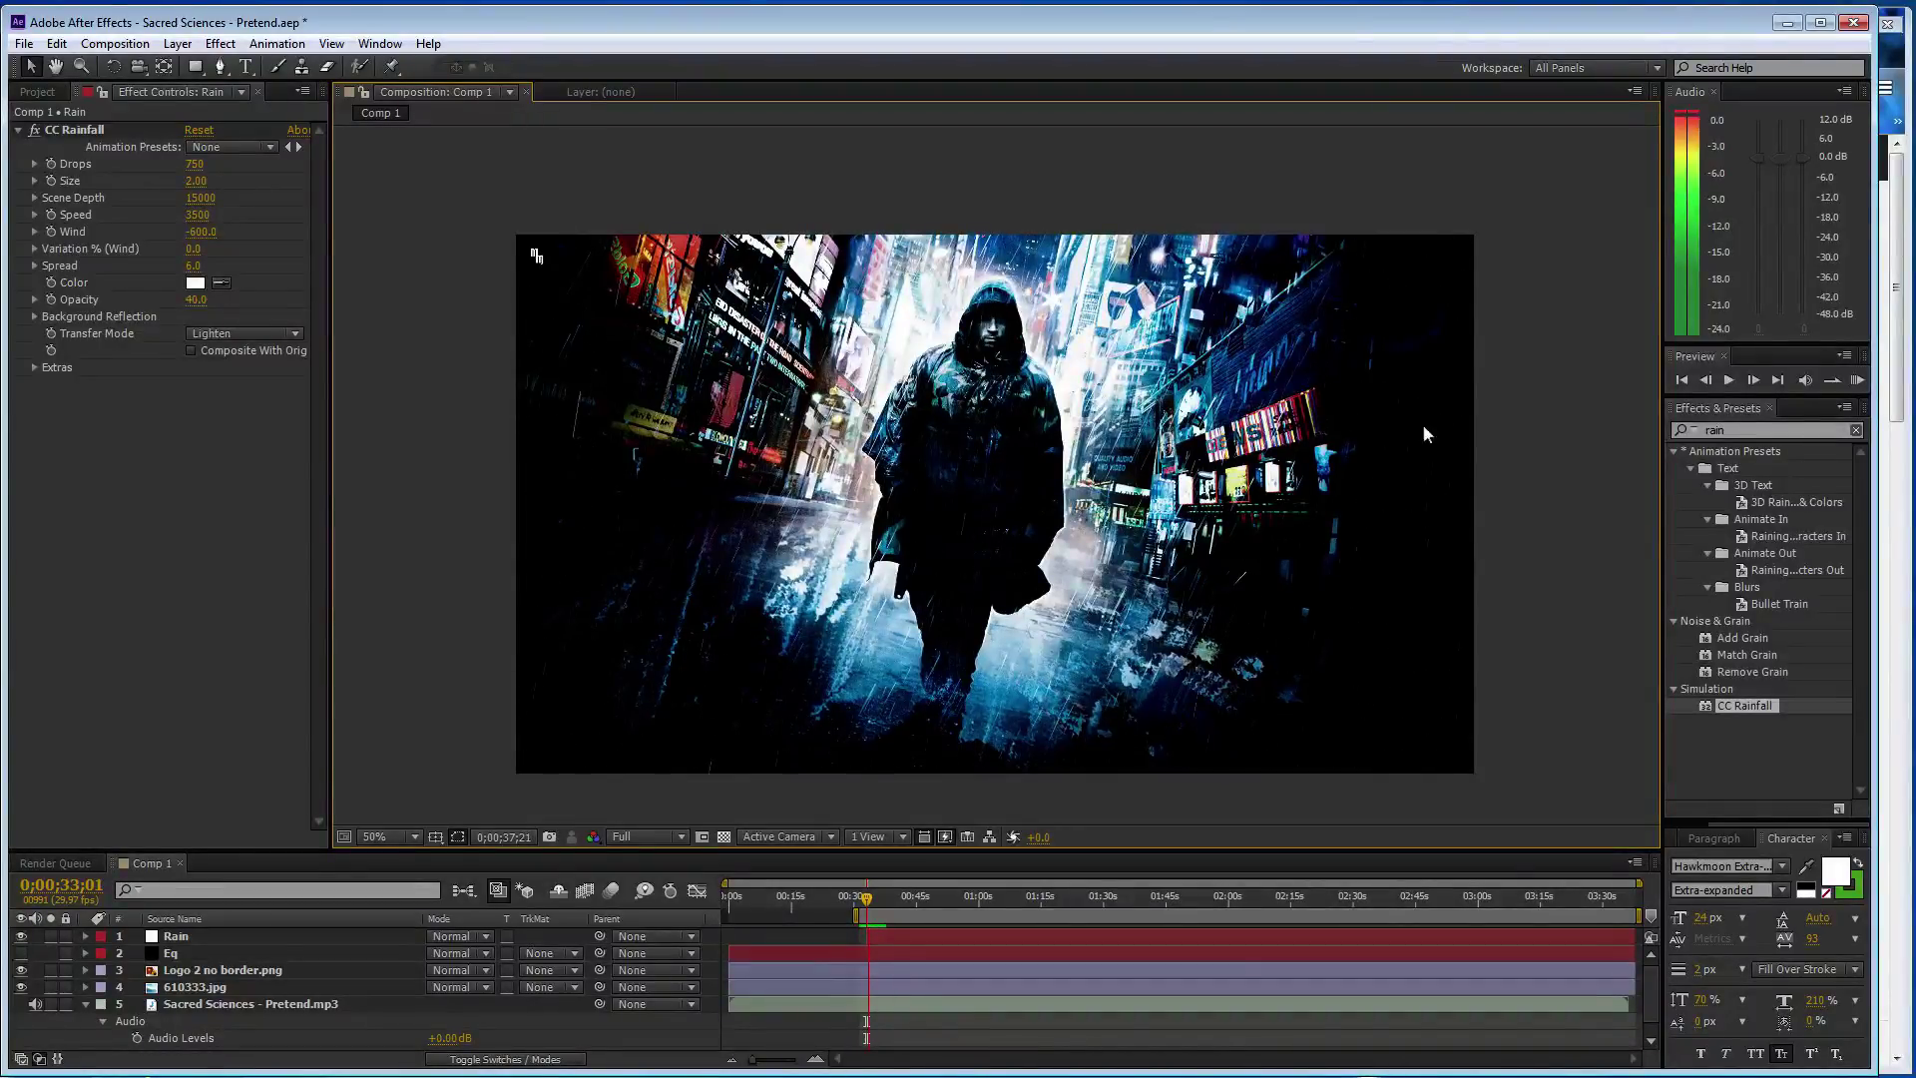
pyautogui.press('space')
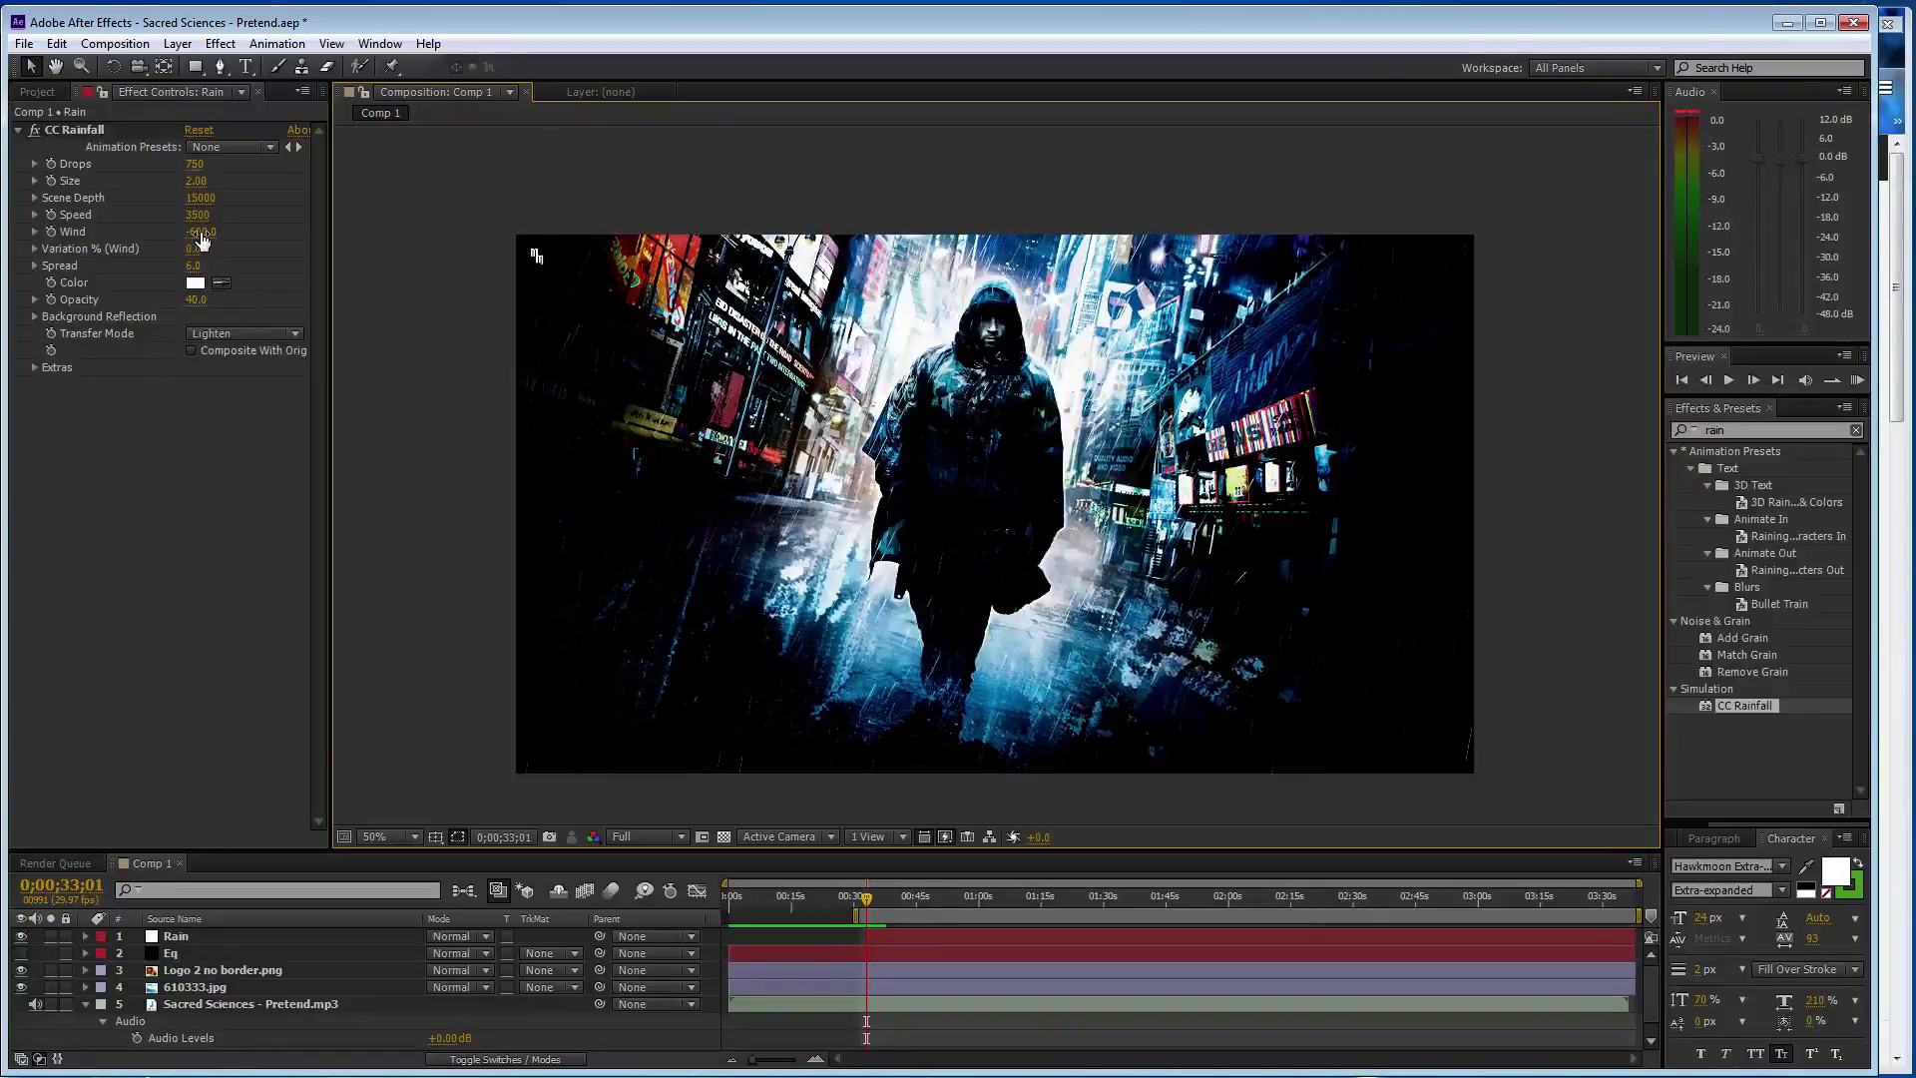
# - Save the project and start a keyframe on the rain Speed
pyautogui.moveTo(201, 236); pyautogui.dragTo(187, 232)
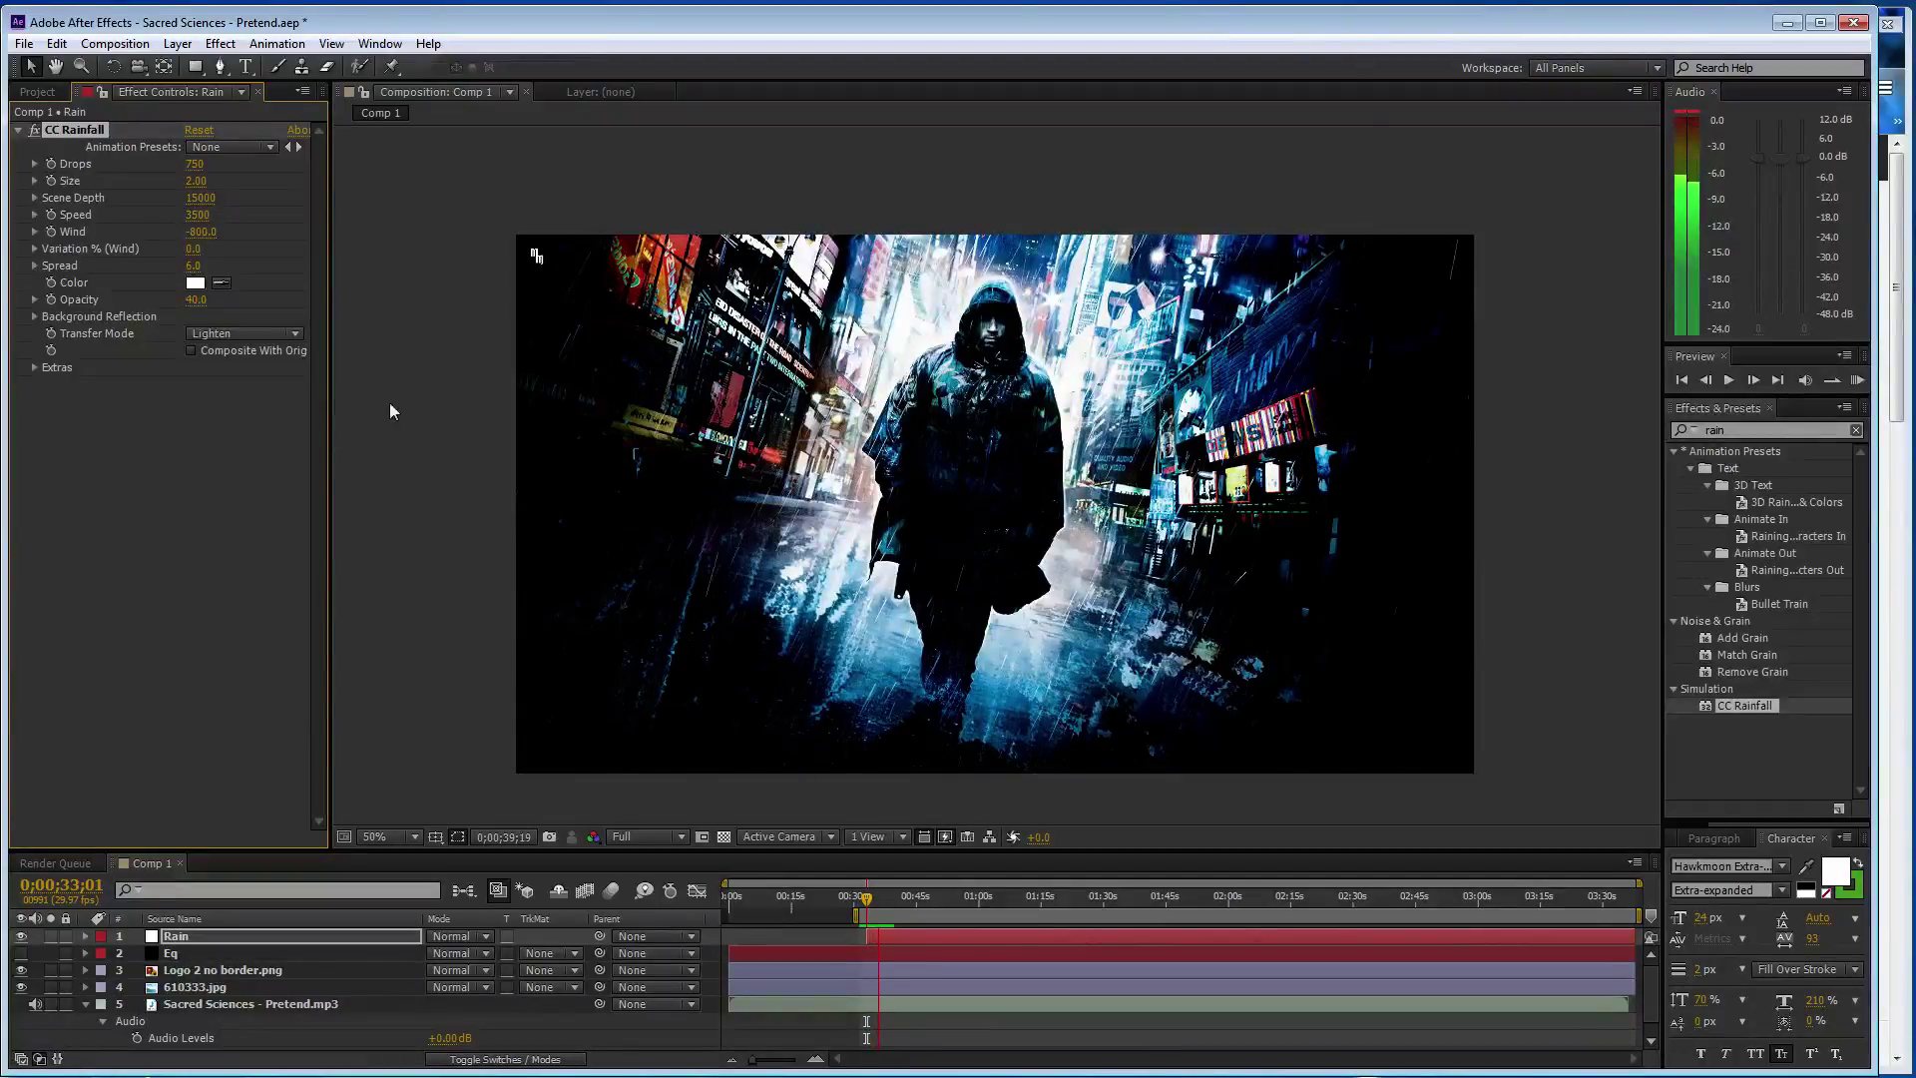
pyautogui.press('space')
pyautogui.hotkey('ctrl', 's')
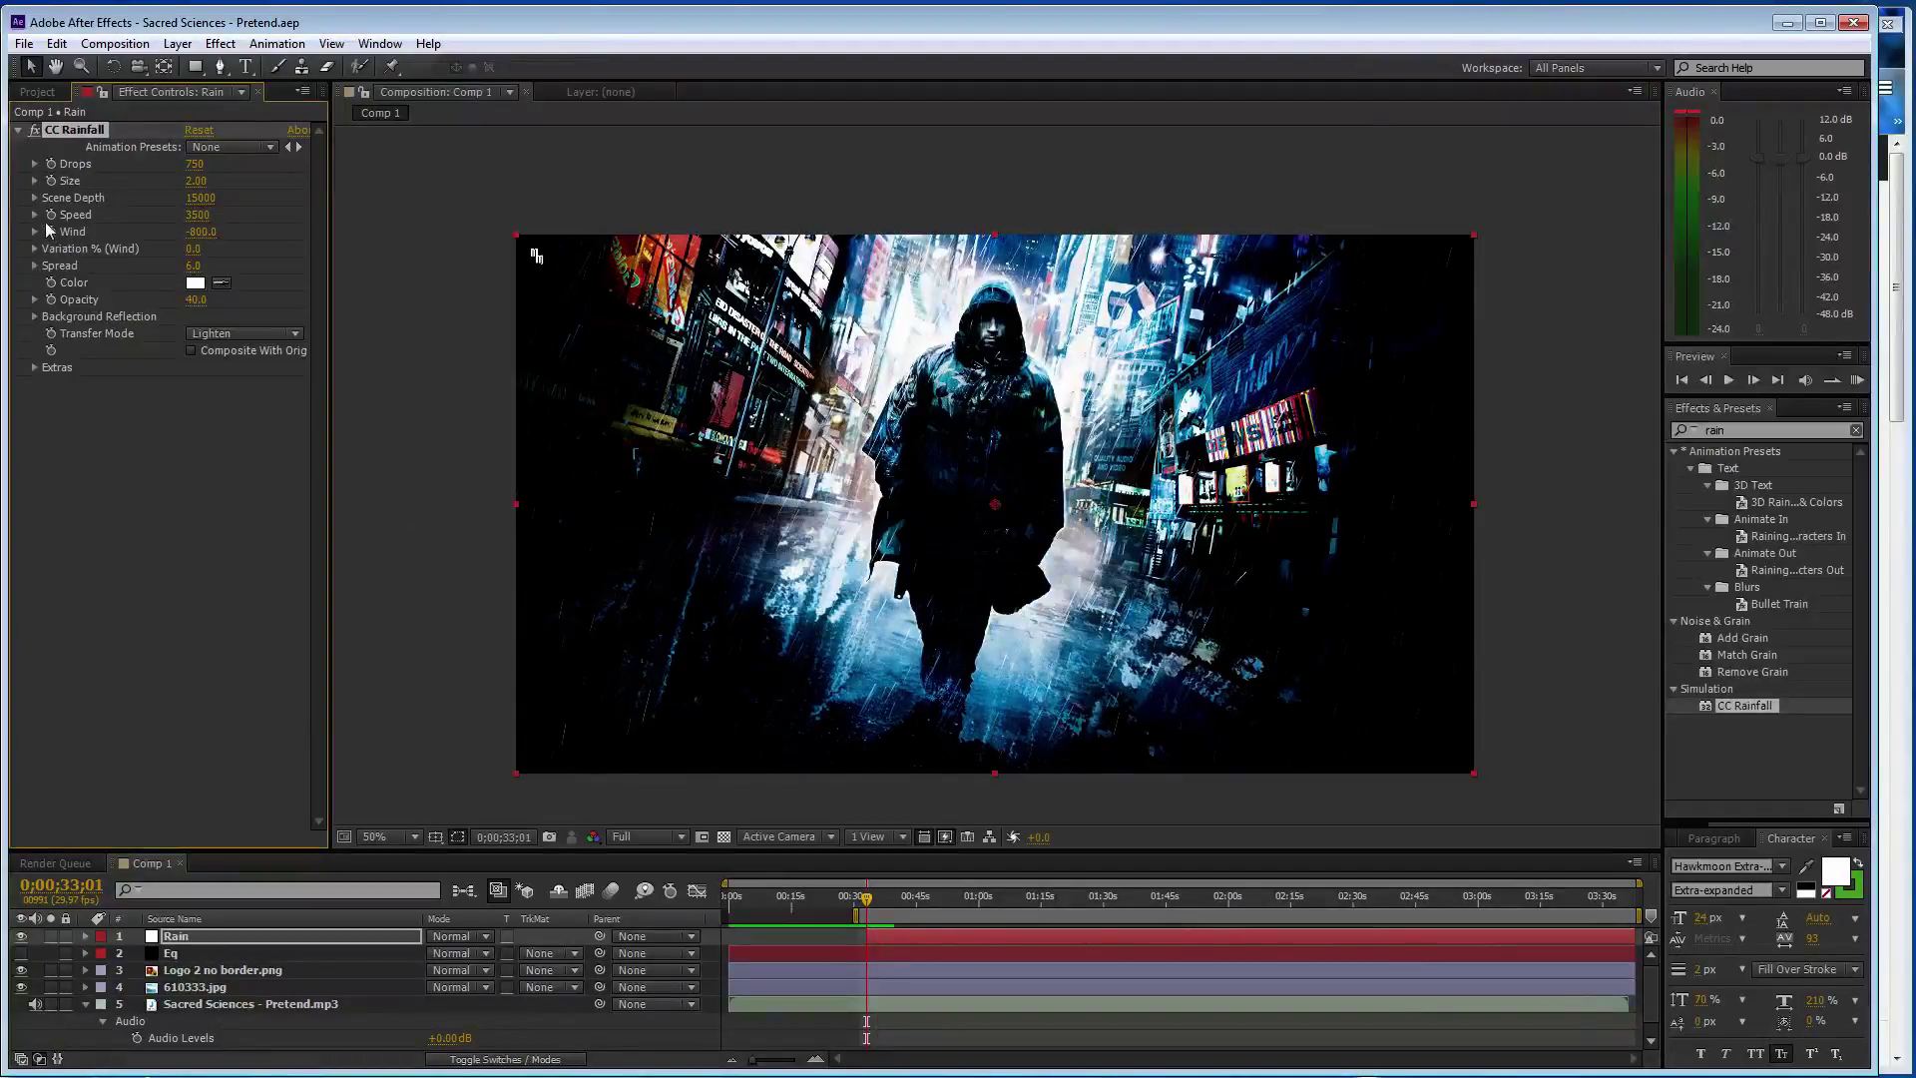
pyautogui.click(45, 219)
# - Play Eye Of God on SoundCloud in Firefox, then return to After Effects' Comp 1 view
pyautogui.hotkey('alt', 'Tab')
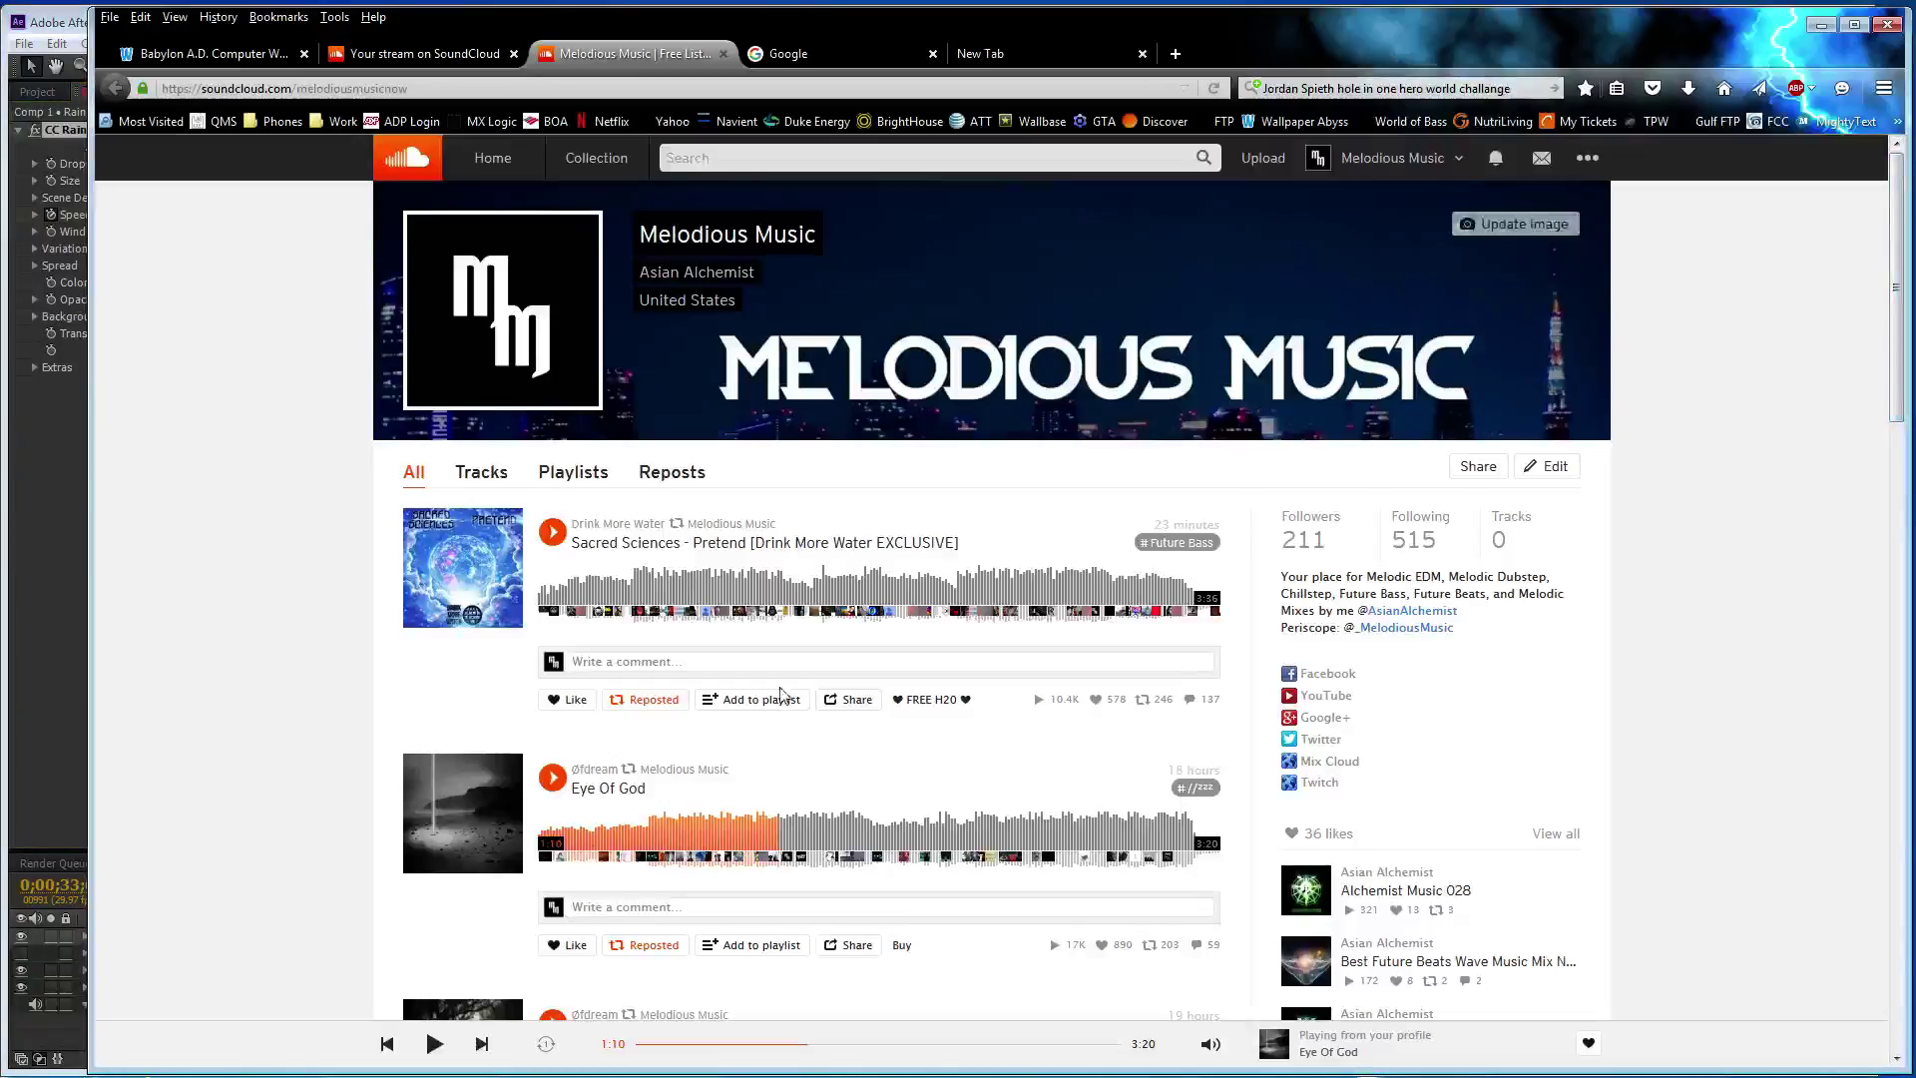
pyautogui.click(554, 781)
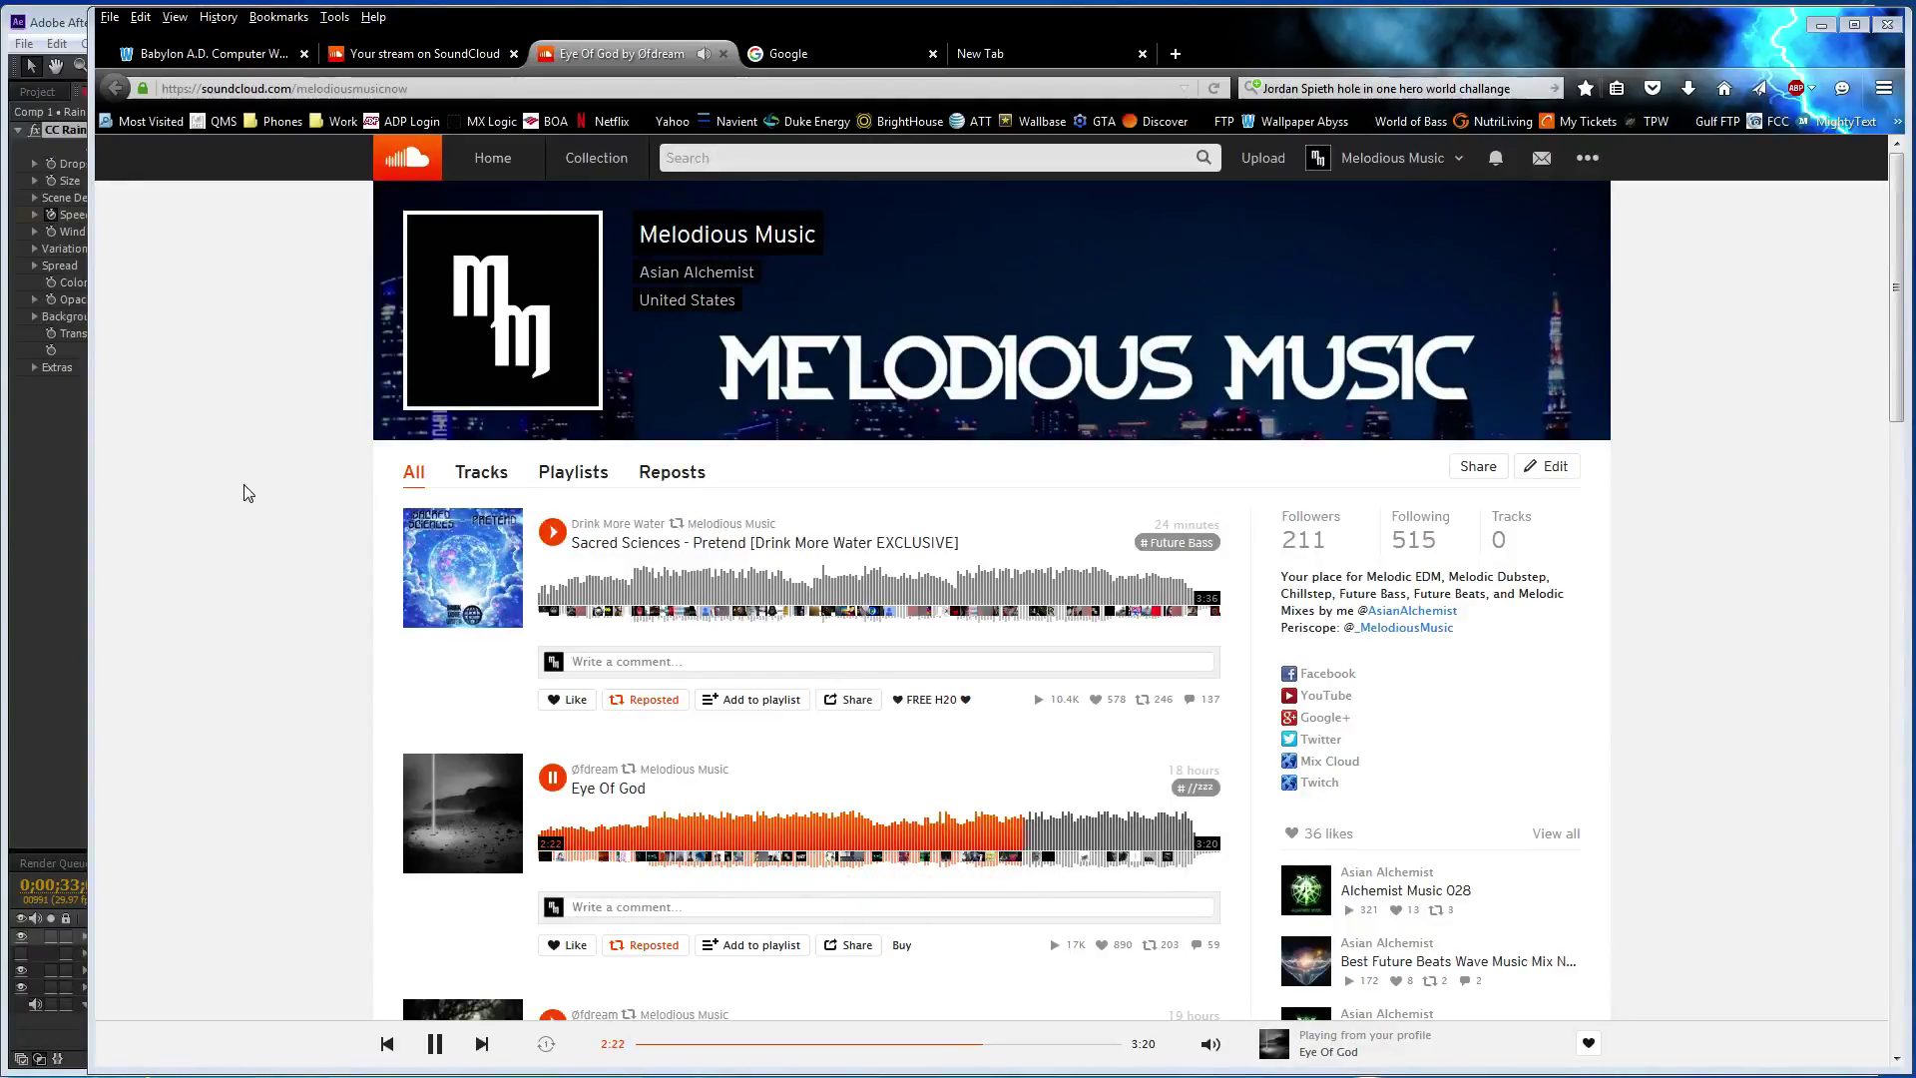
pyautogui.click(62, 562)
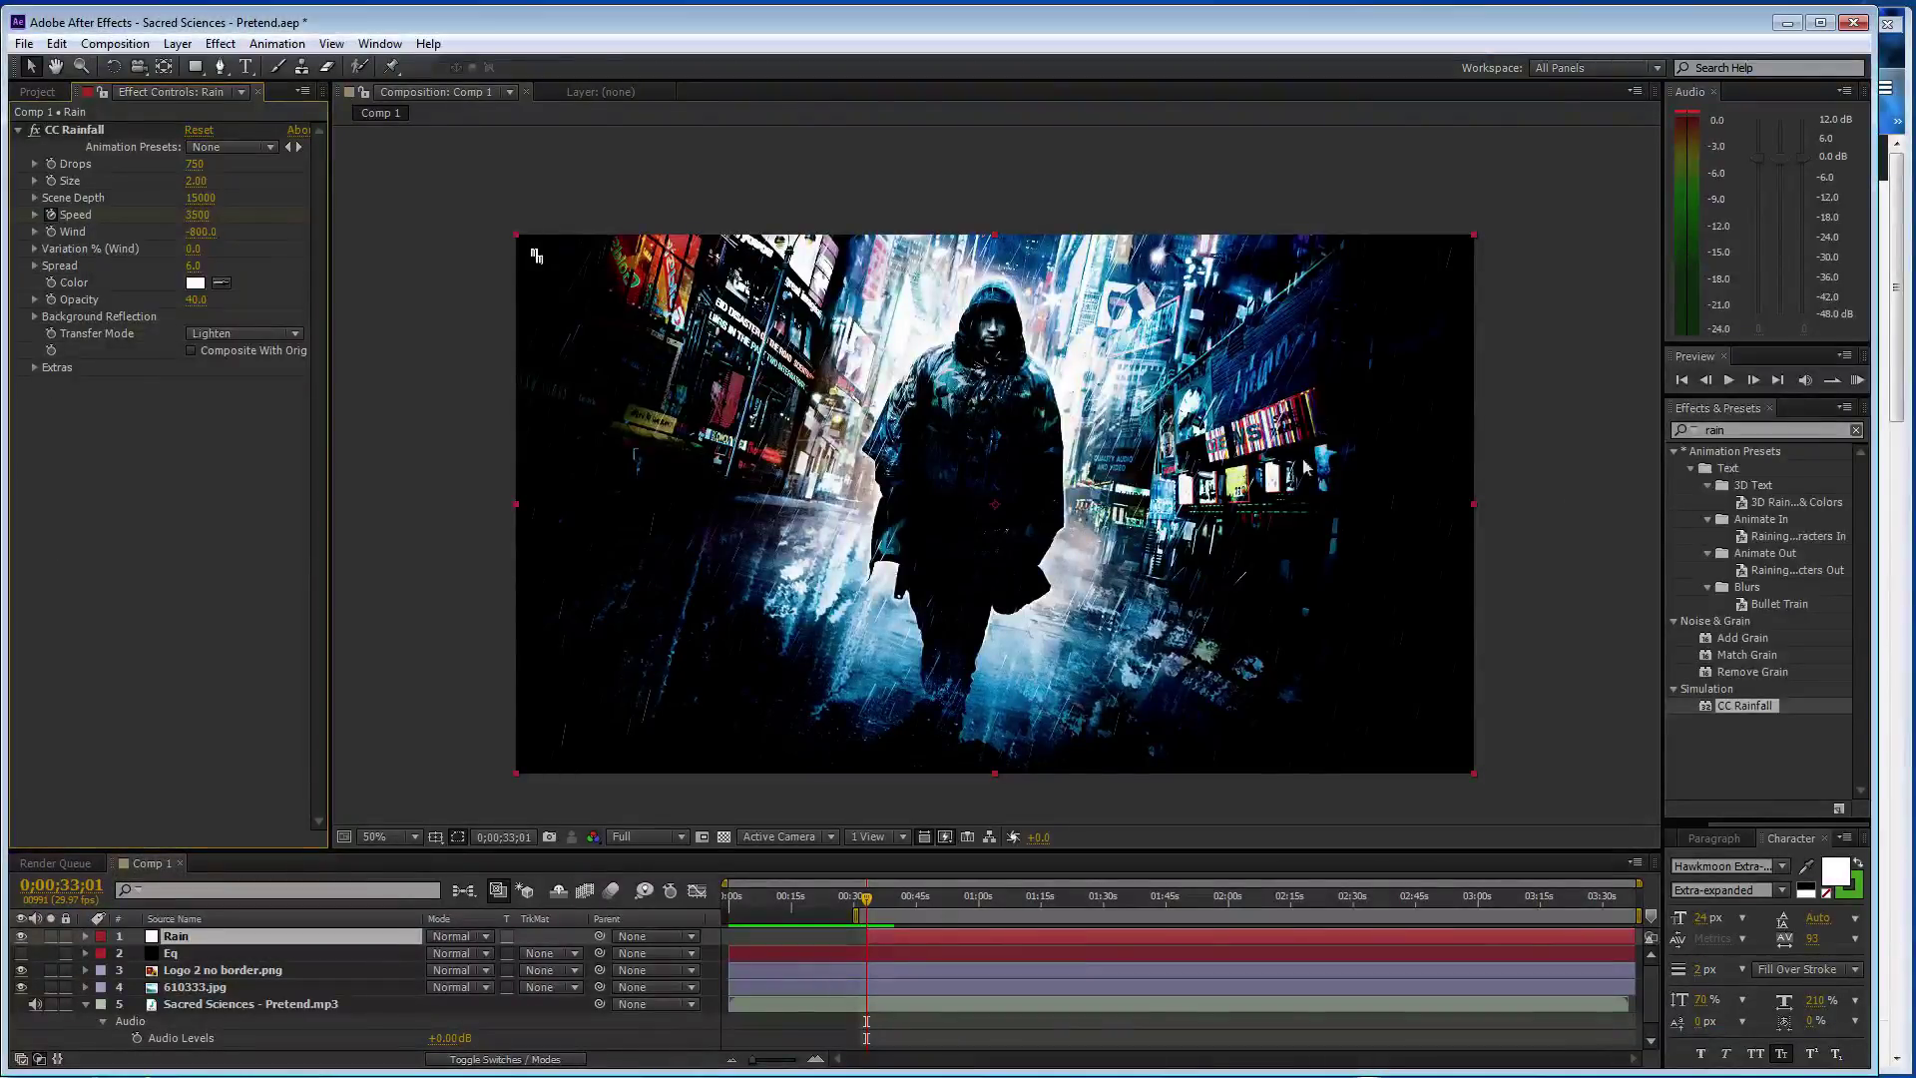
pyautogui.hotkey('alt', 'Tab')
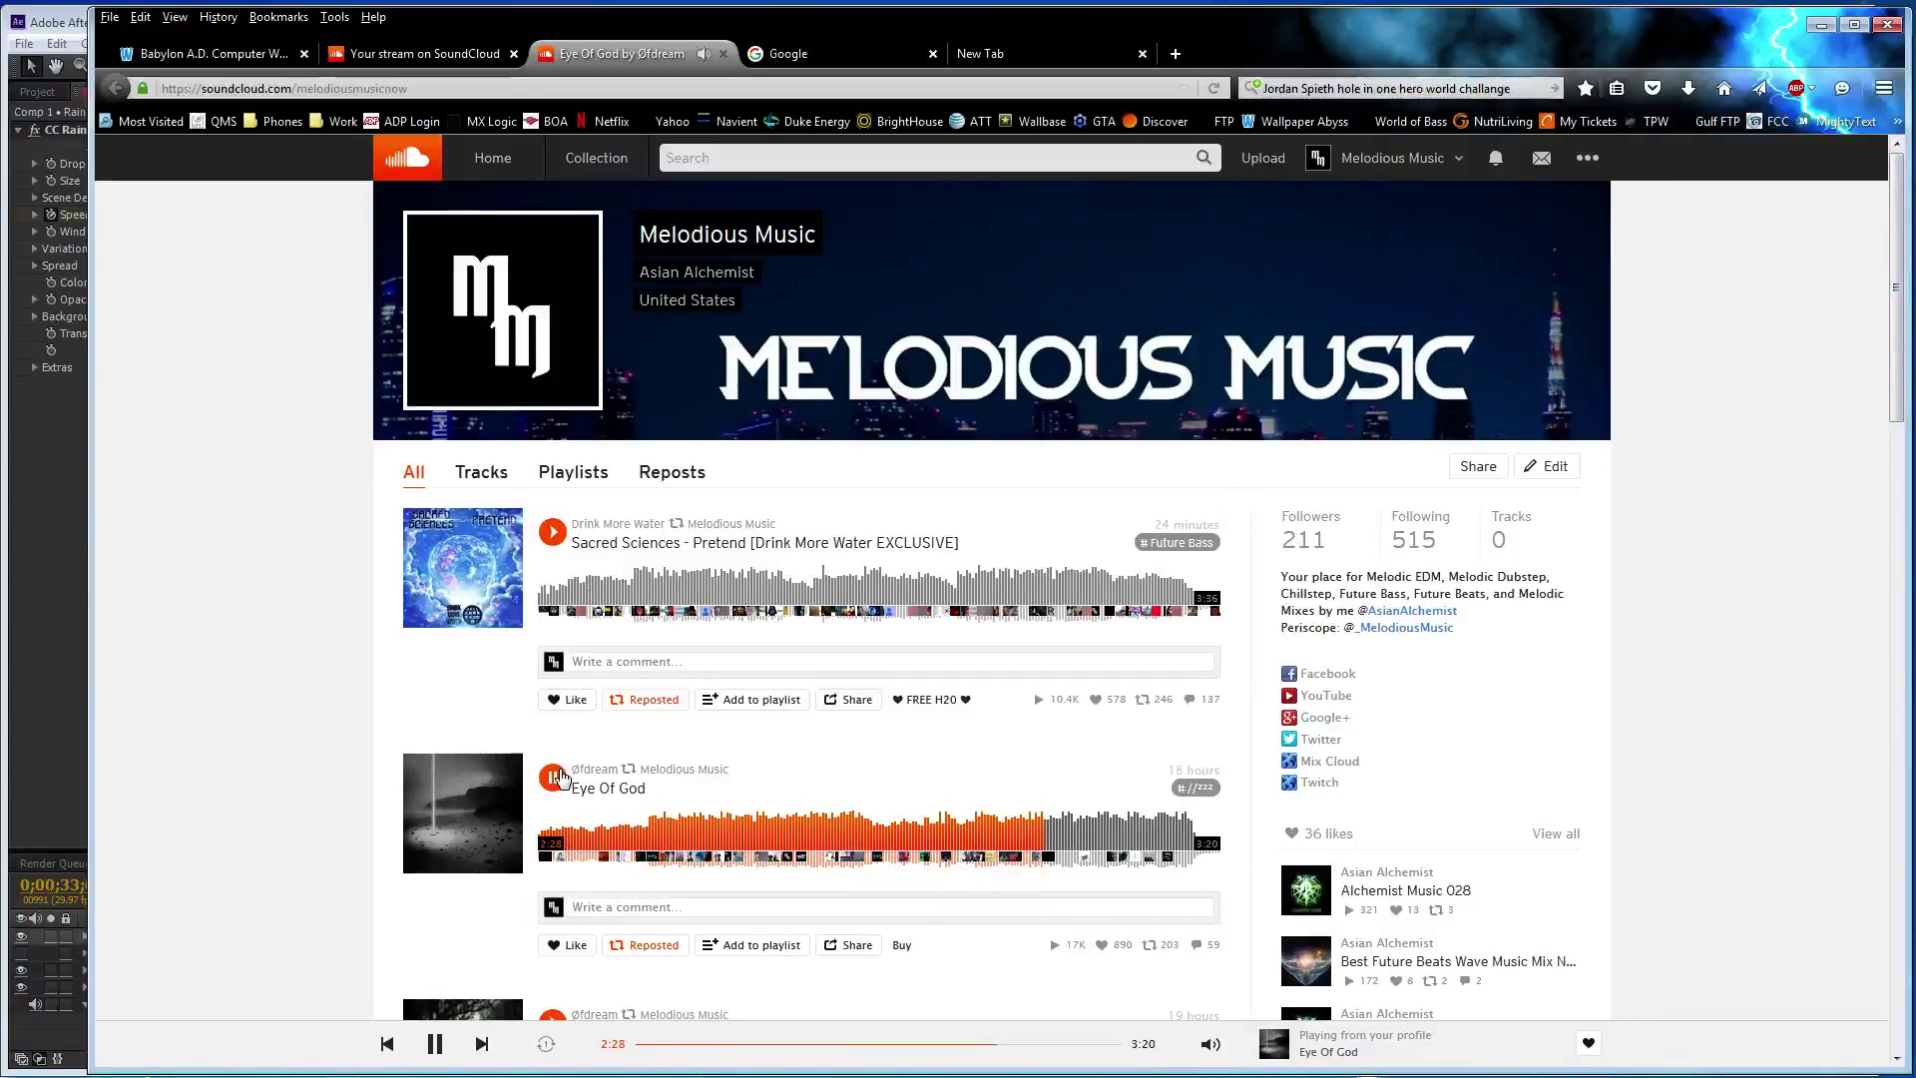
pyautogui.click(57, 663)
pyautogui.click(401, 671)
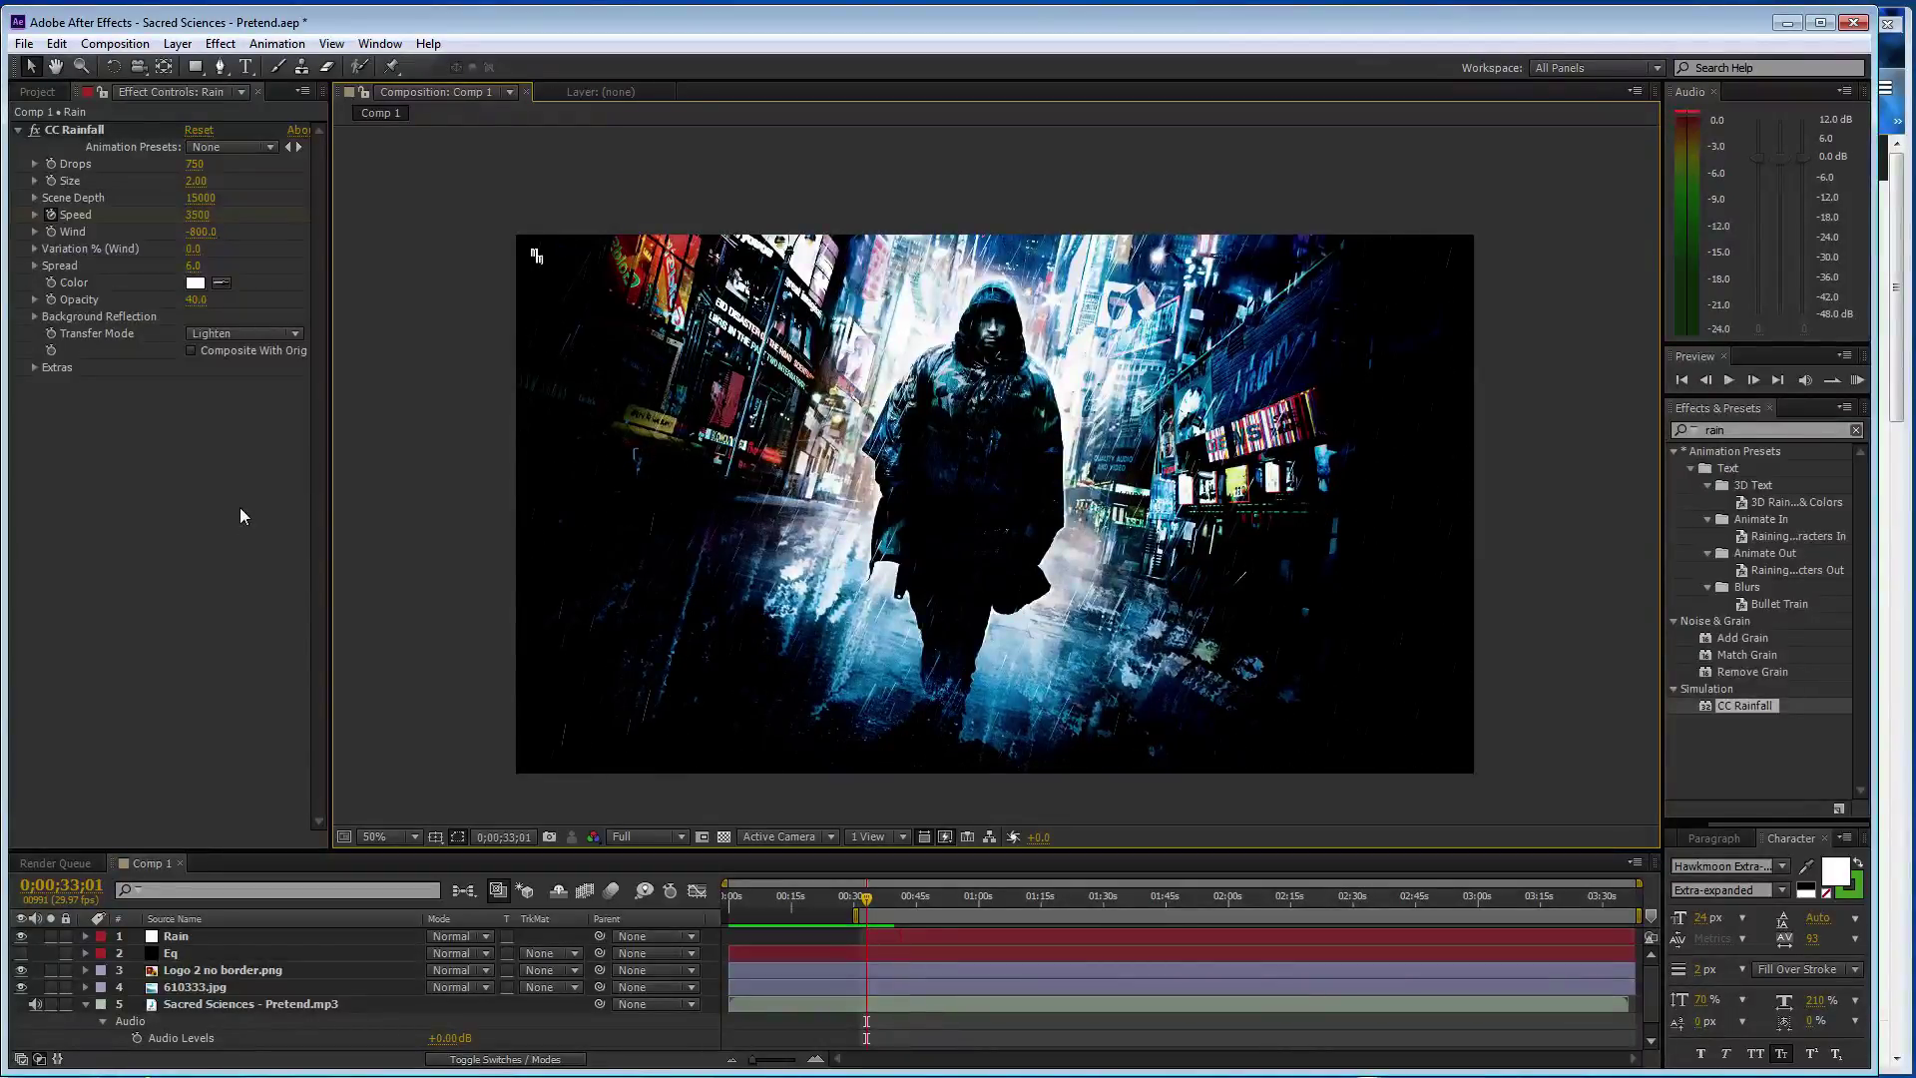
# - Save, set the CC Rainfall Opacity to 35, then glance at SoundCloud and come back
pyautogui.hotkey('ctrl', 's')
pyautogui.click(195, 300)
pyautogui.press('BackSpace')
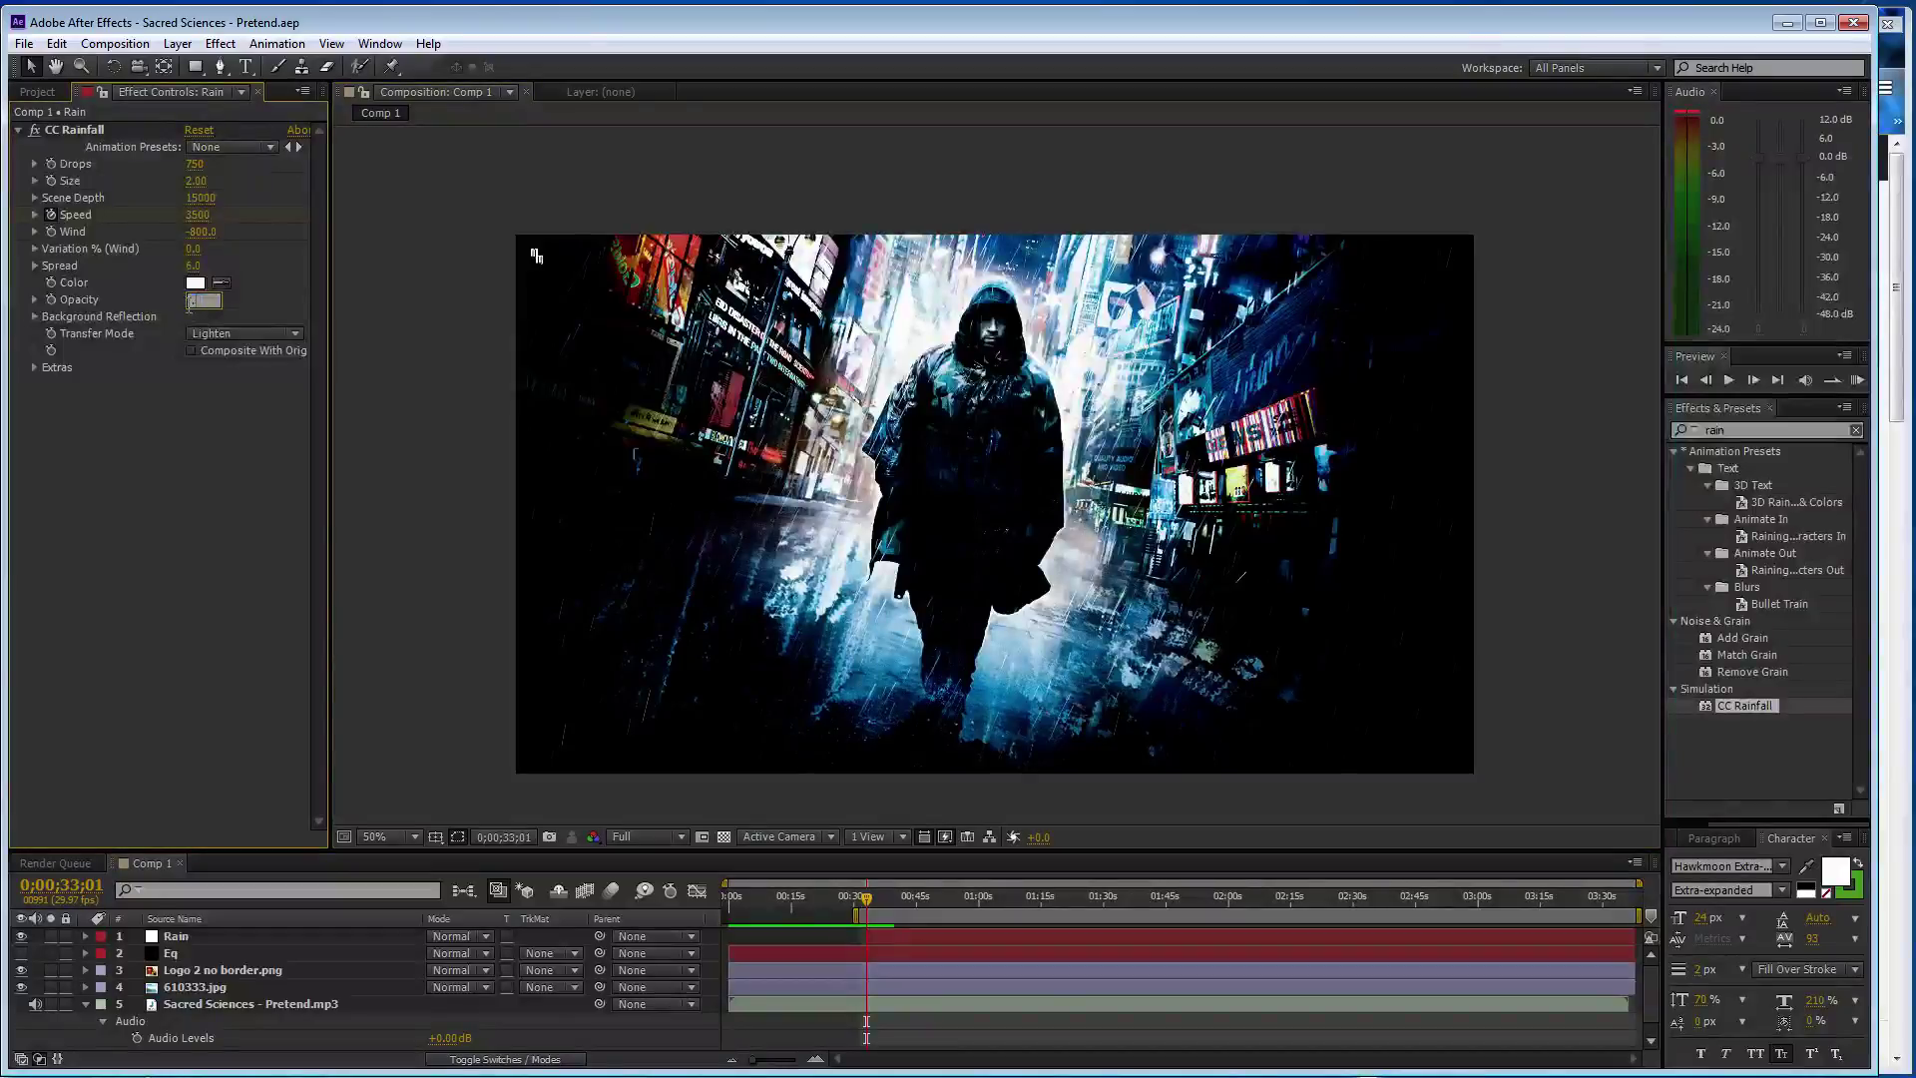
pyautogui.write('35')
pyautogui.press('Return')
pyautogui.press('capslock')
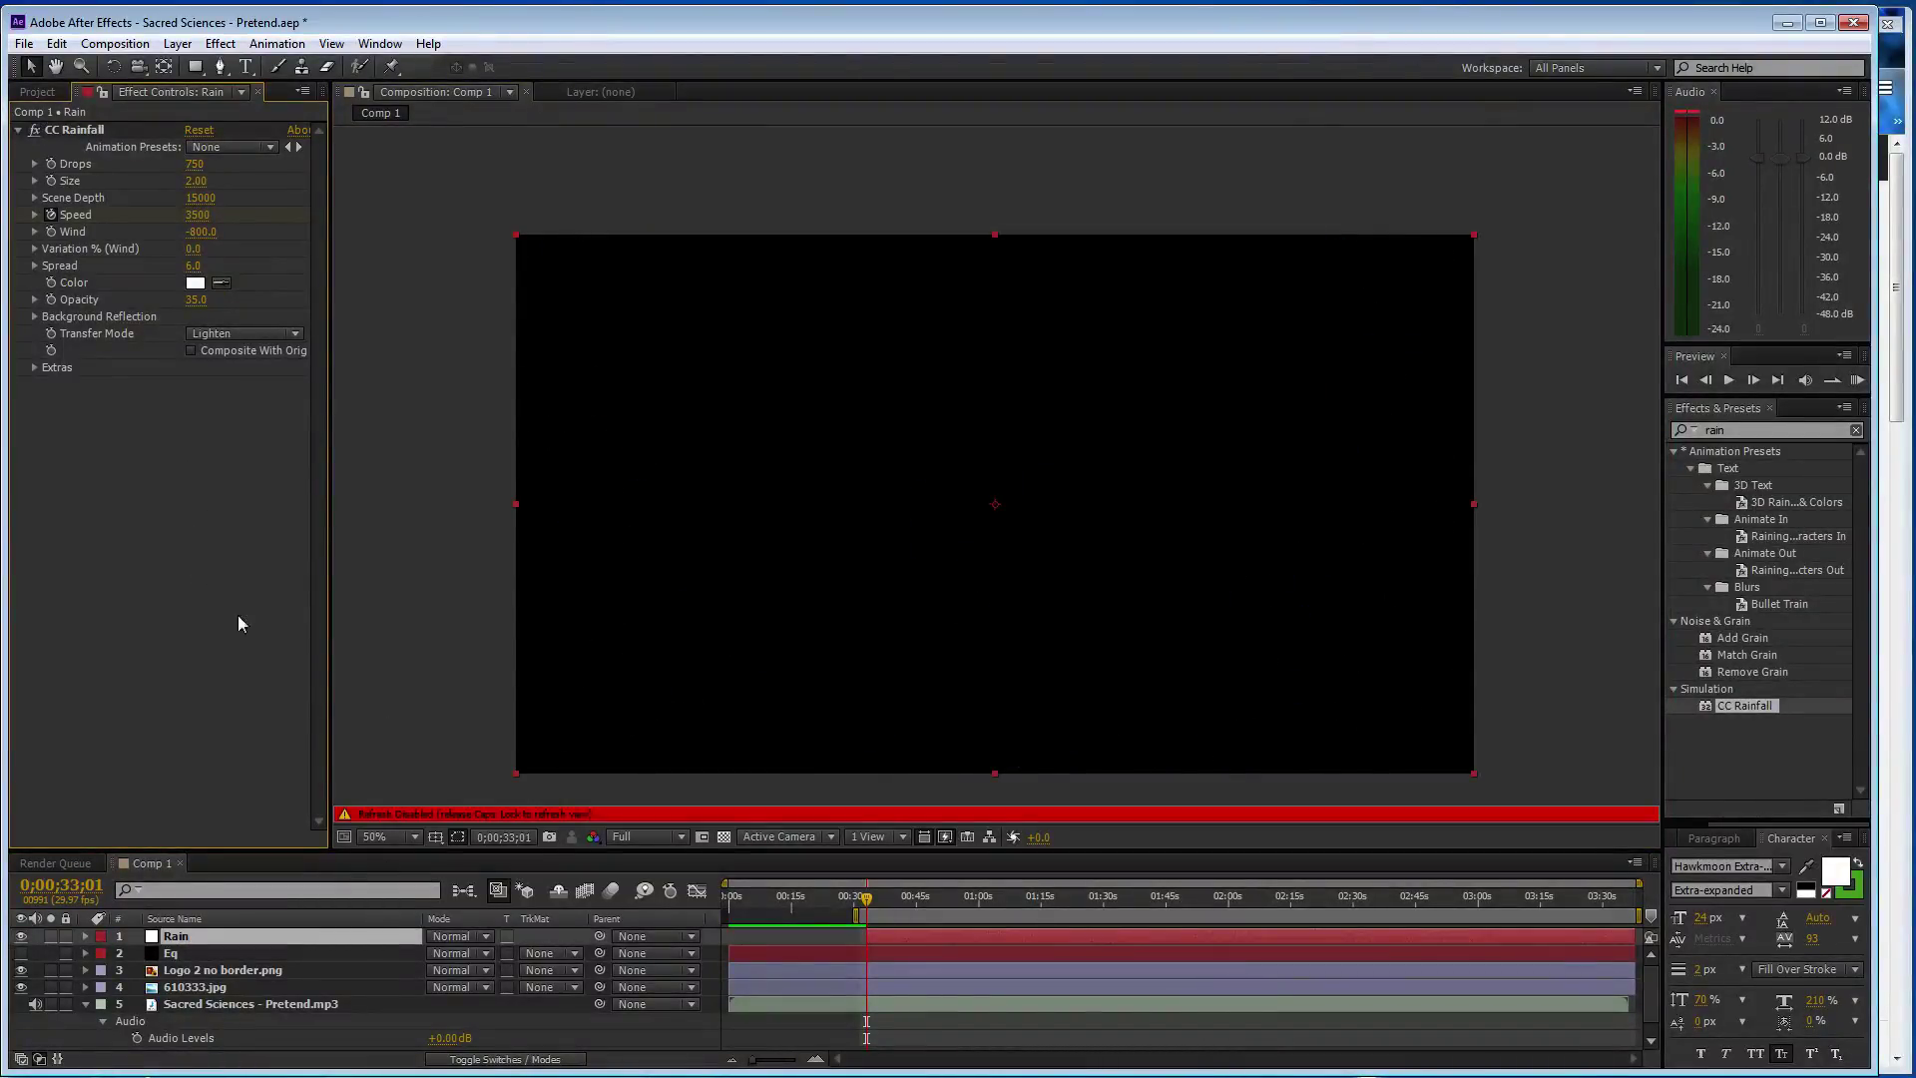
pyautogui.press('capslock')
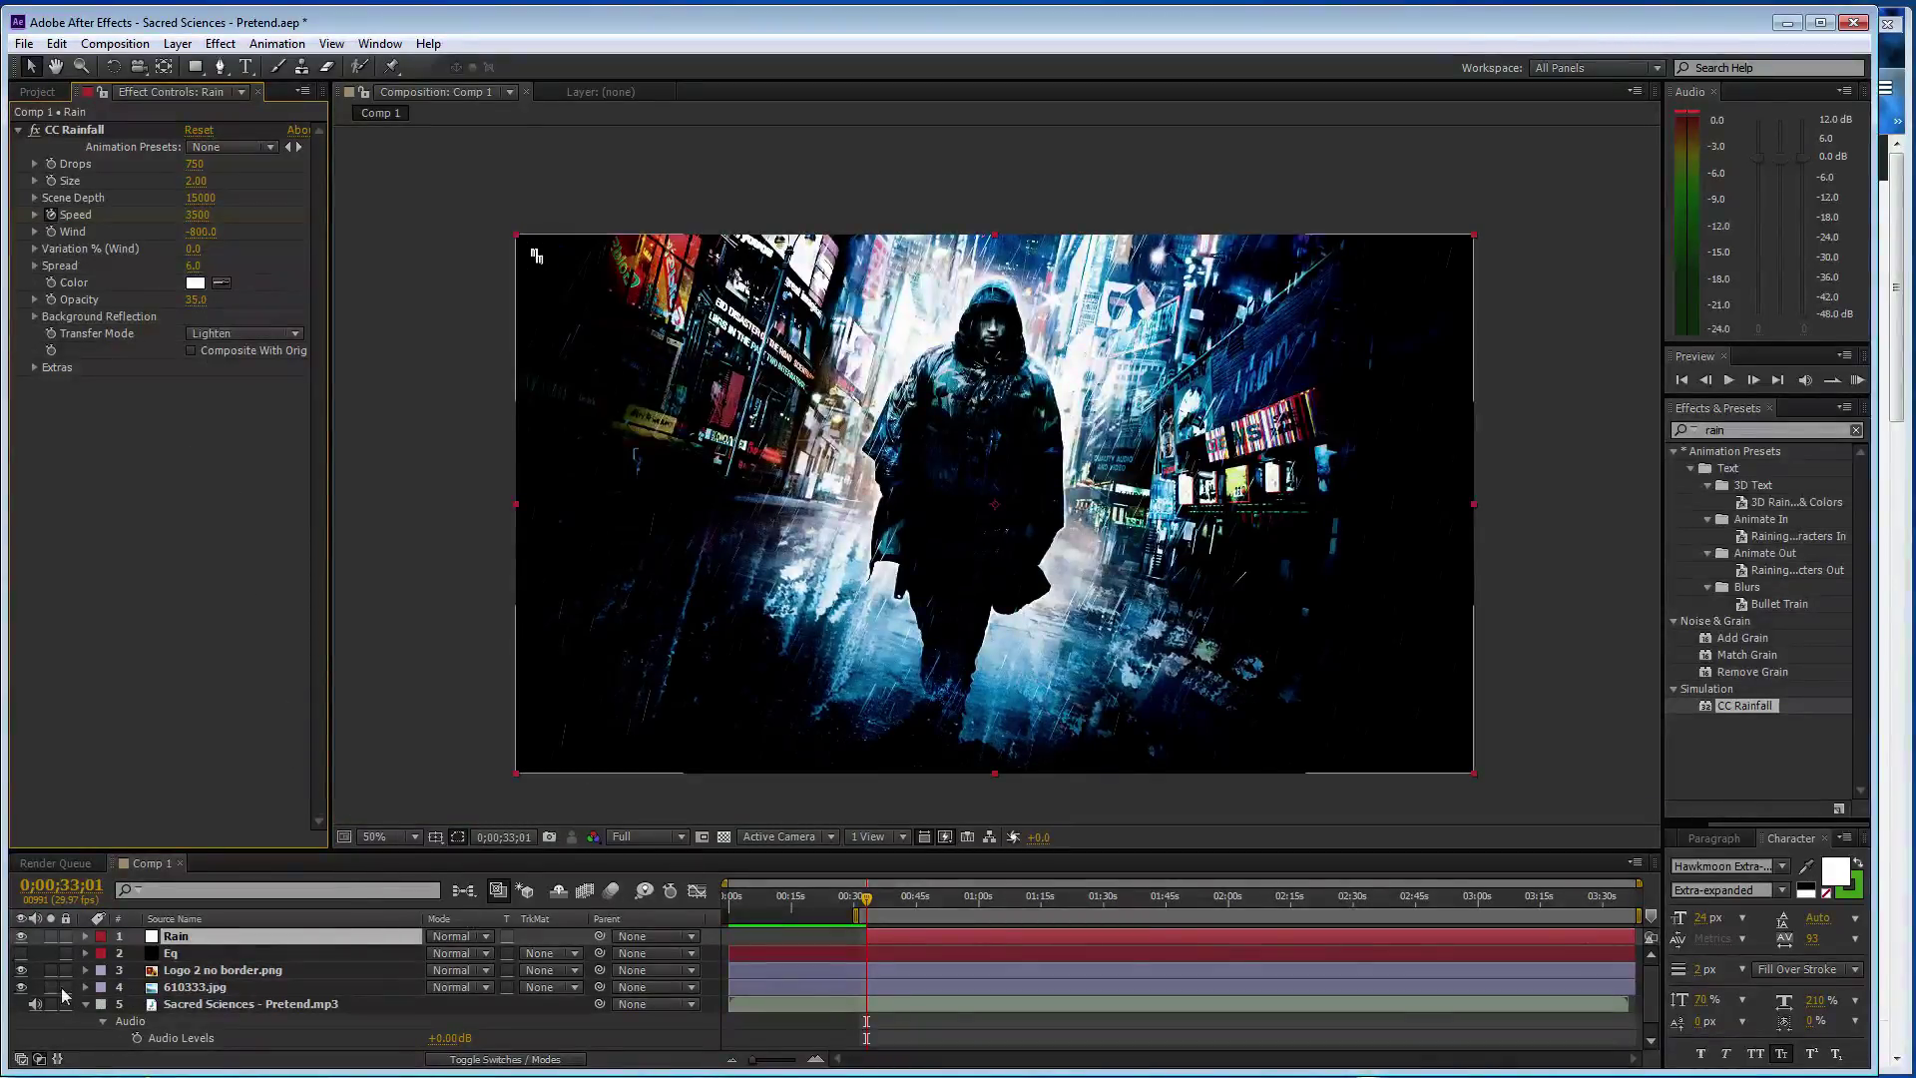
pyautogui.scroll(-1, 118, 1025)
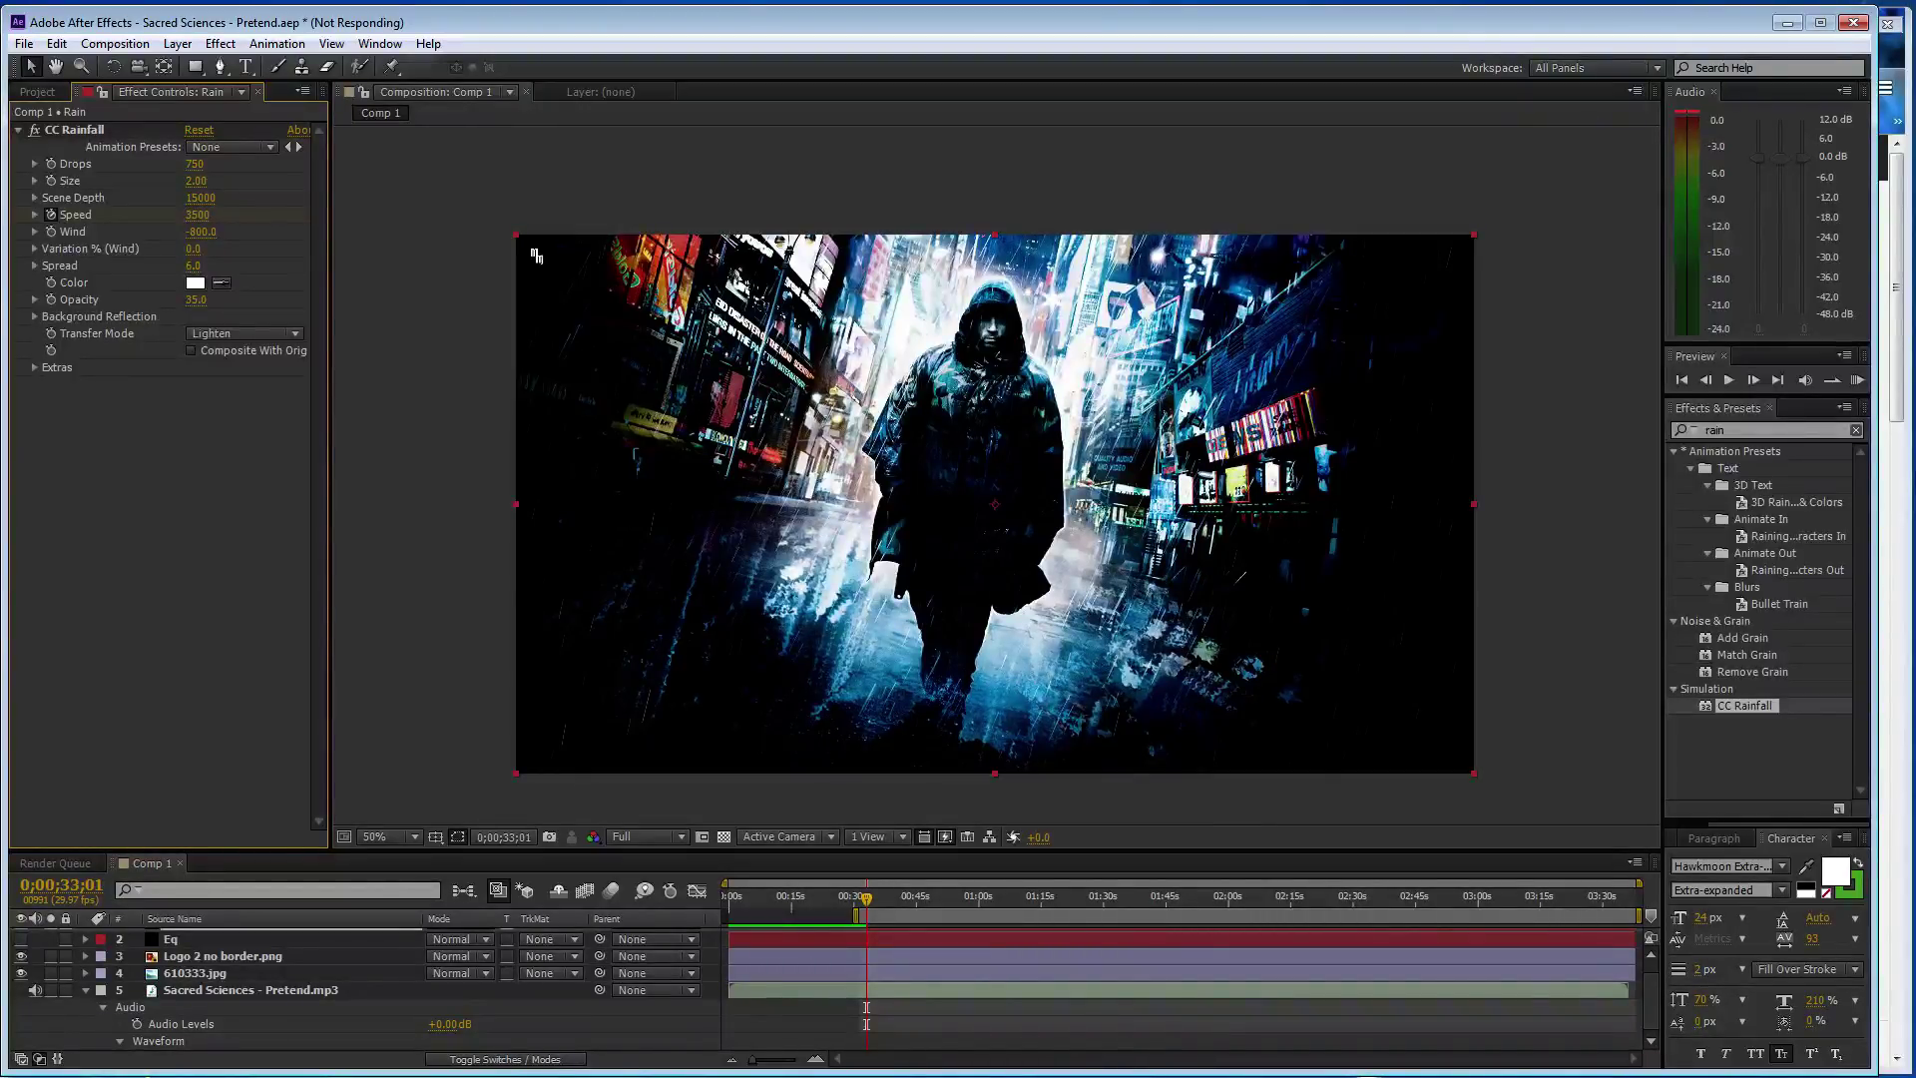
pyautogui.click(1901, 471)
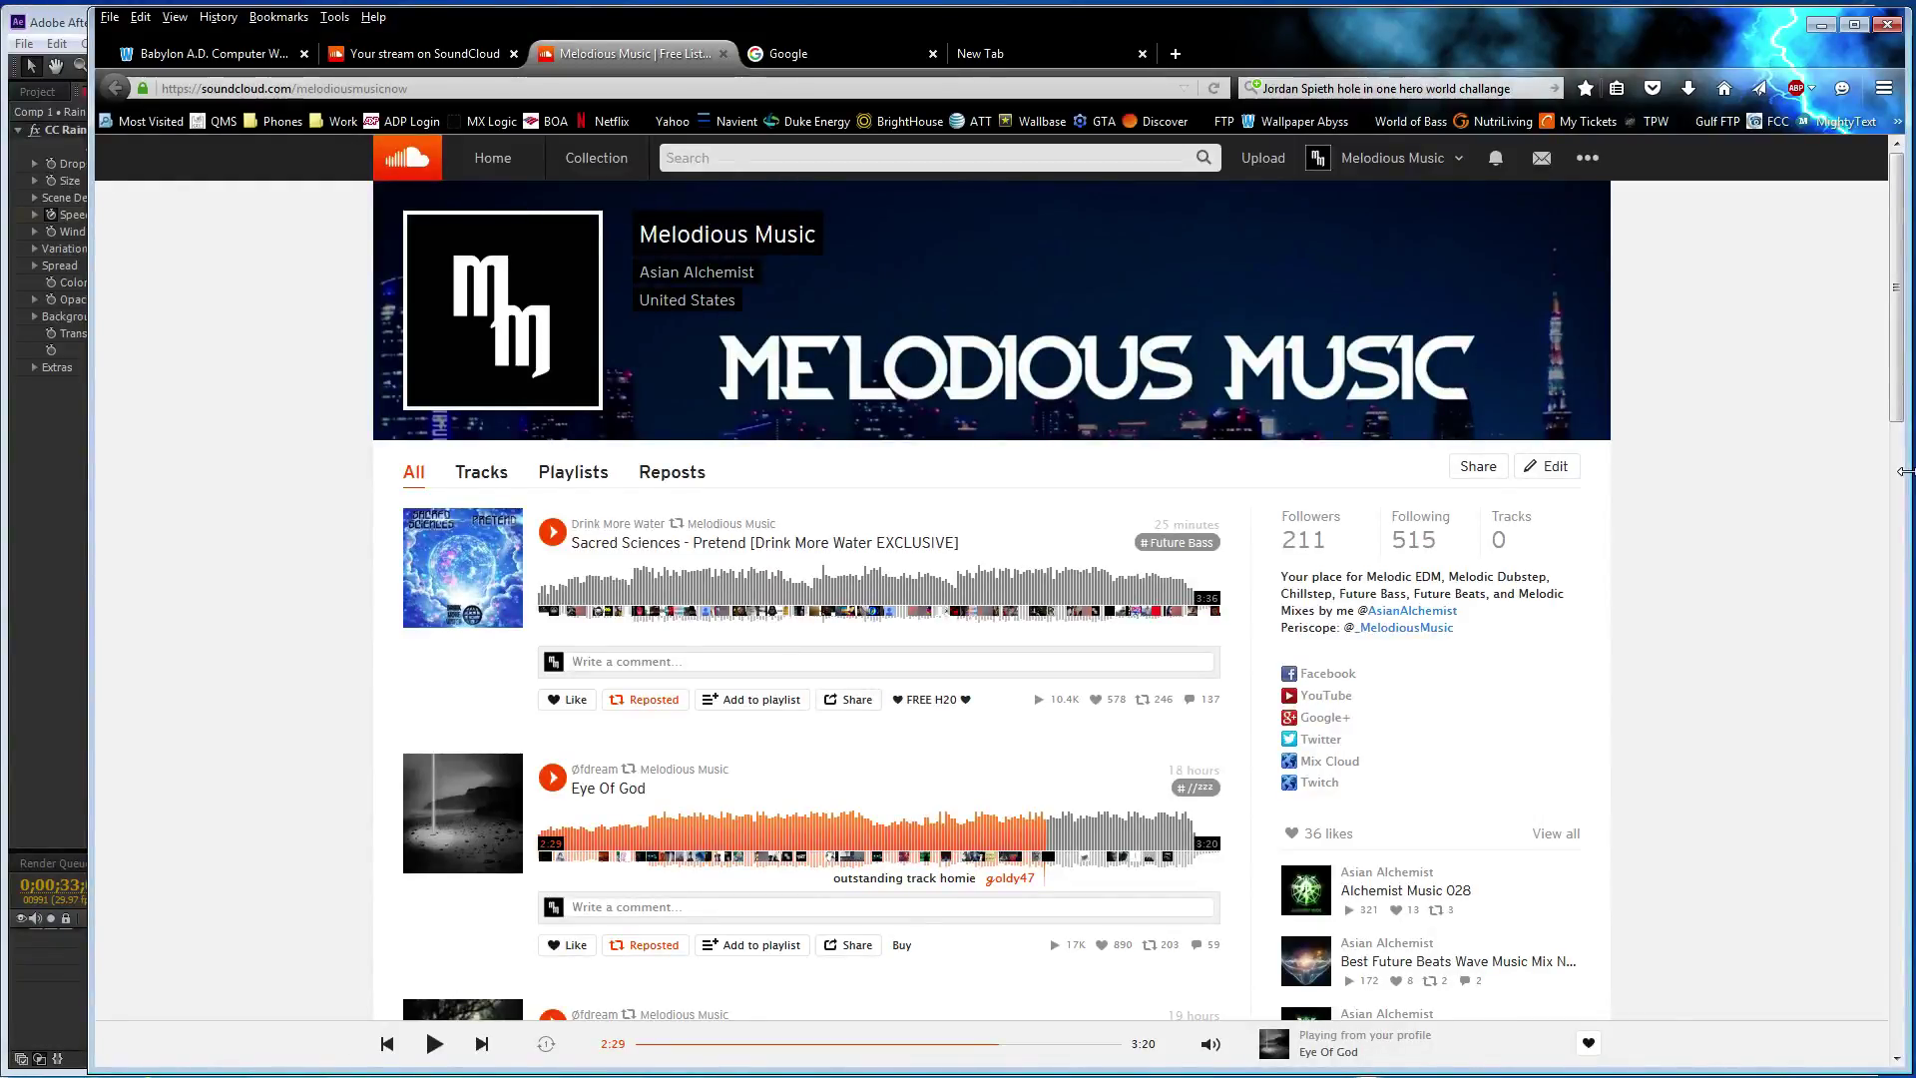
pyautogui.click(34, 603)
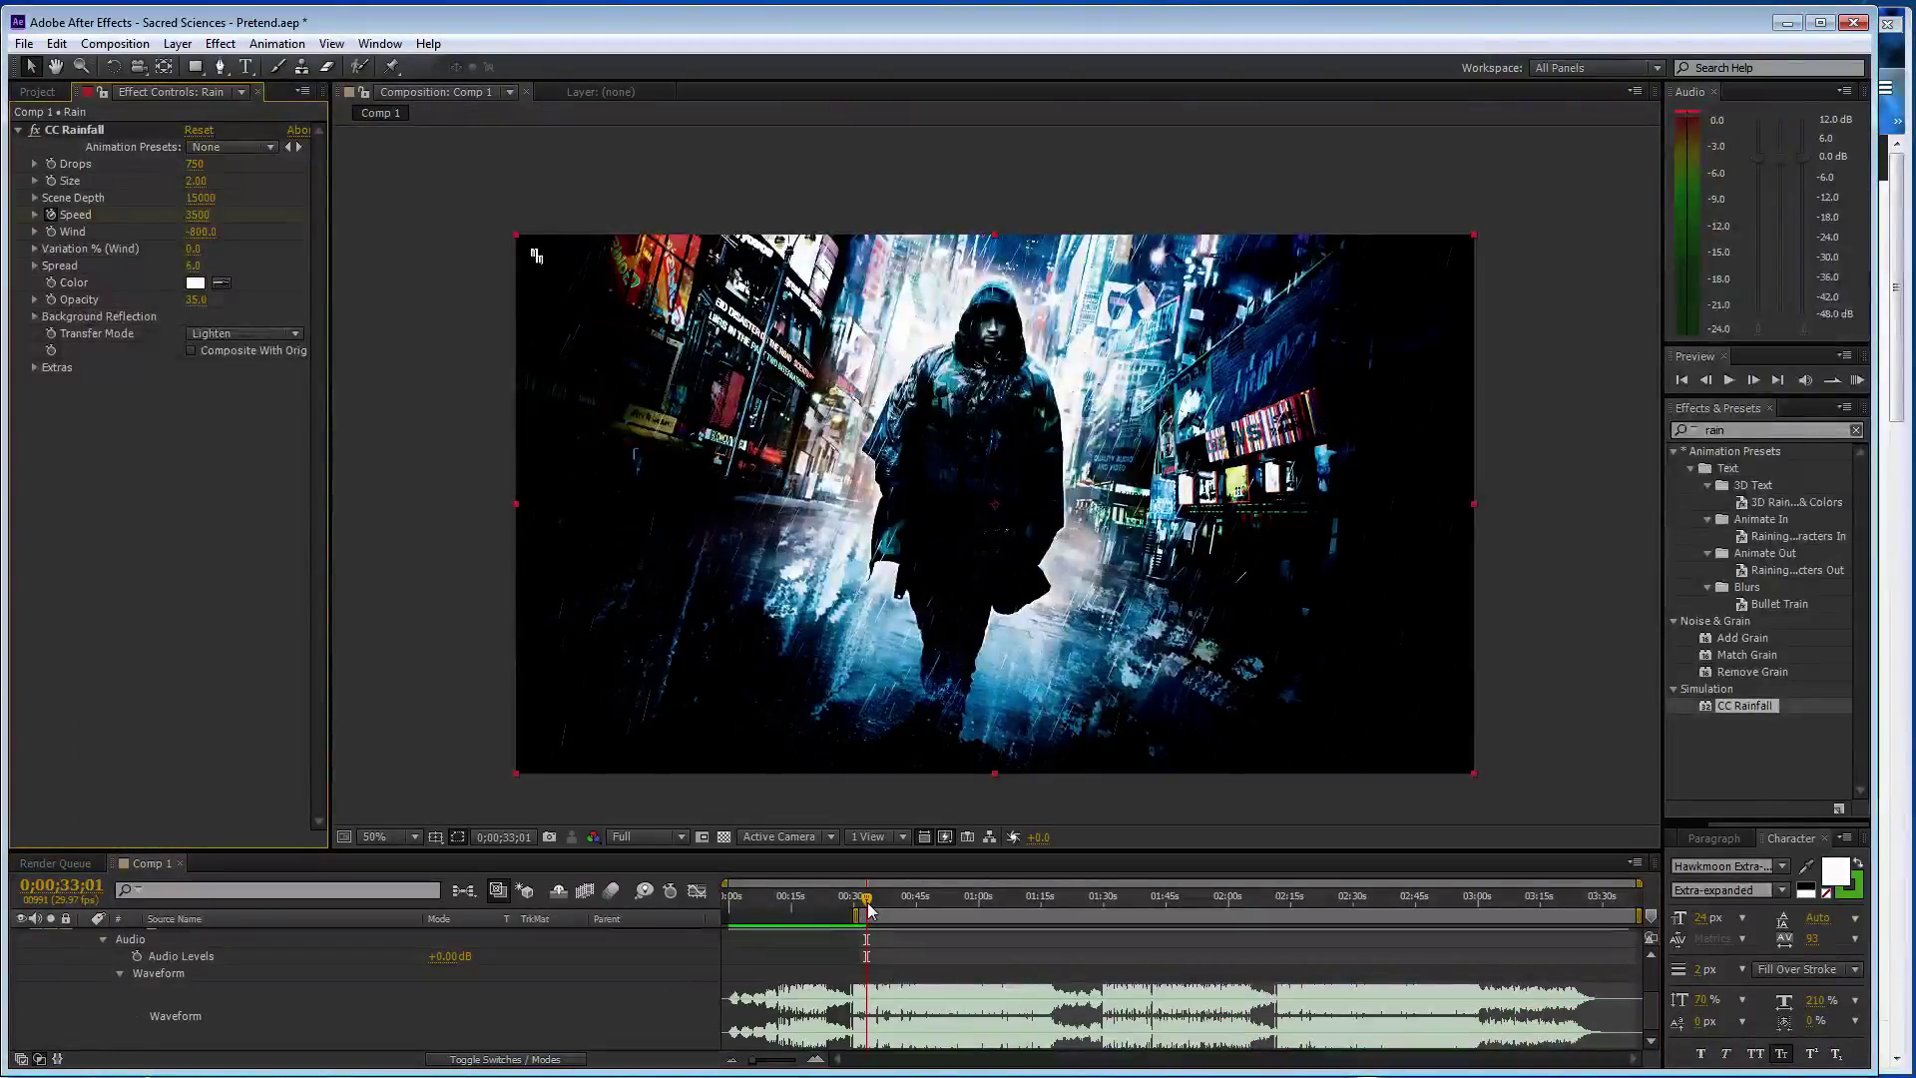
# - Scrub the playhead to about 1:16 and reset the work area to the whole comp
pyautogui.moveTo(867, 899); pyautogui.dragTo(950, 895)
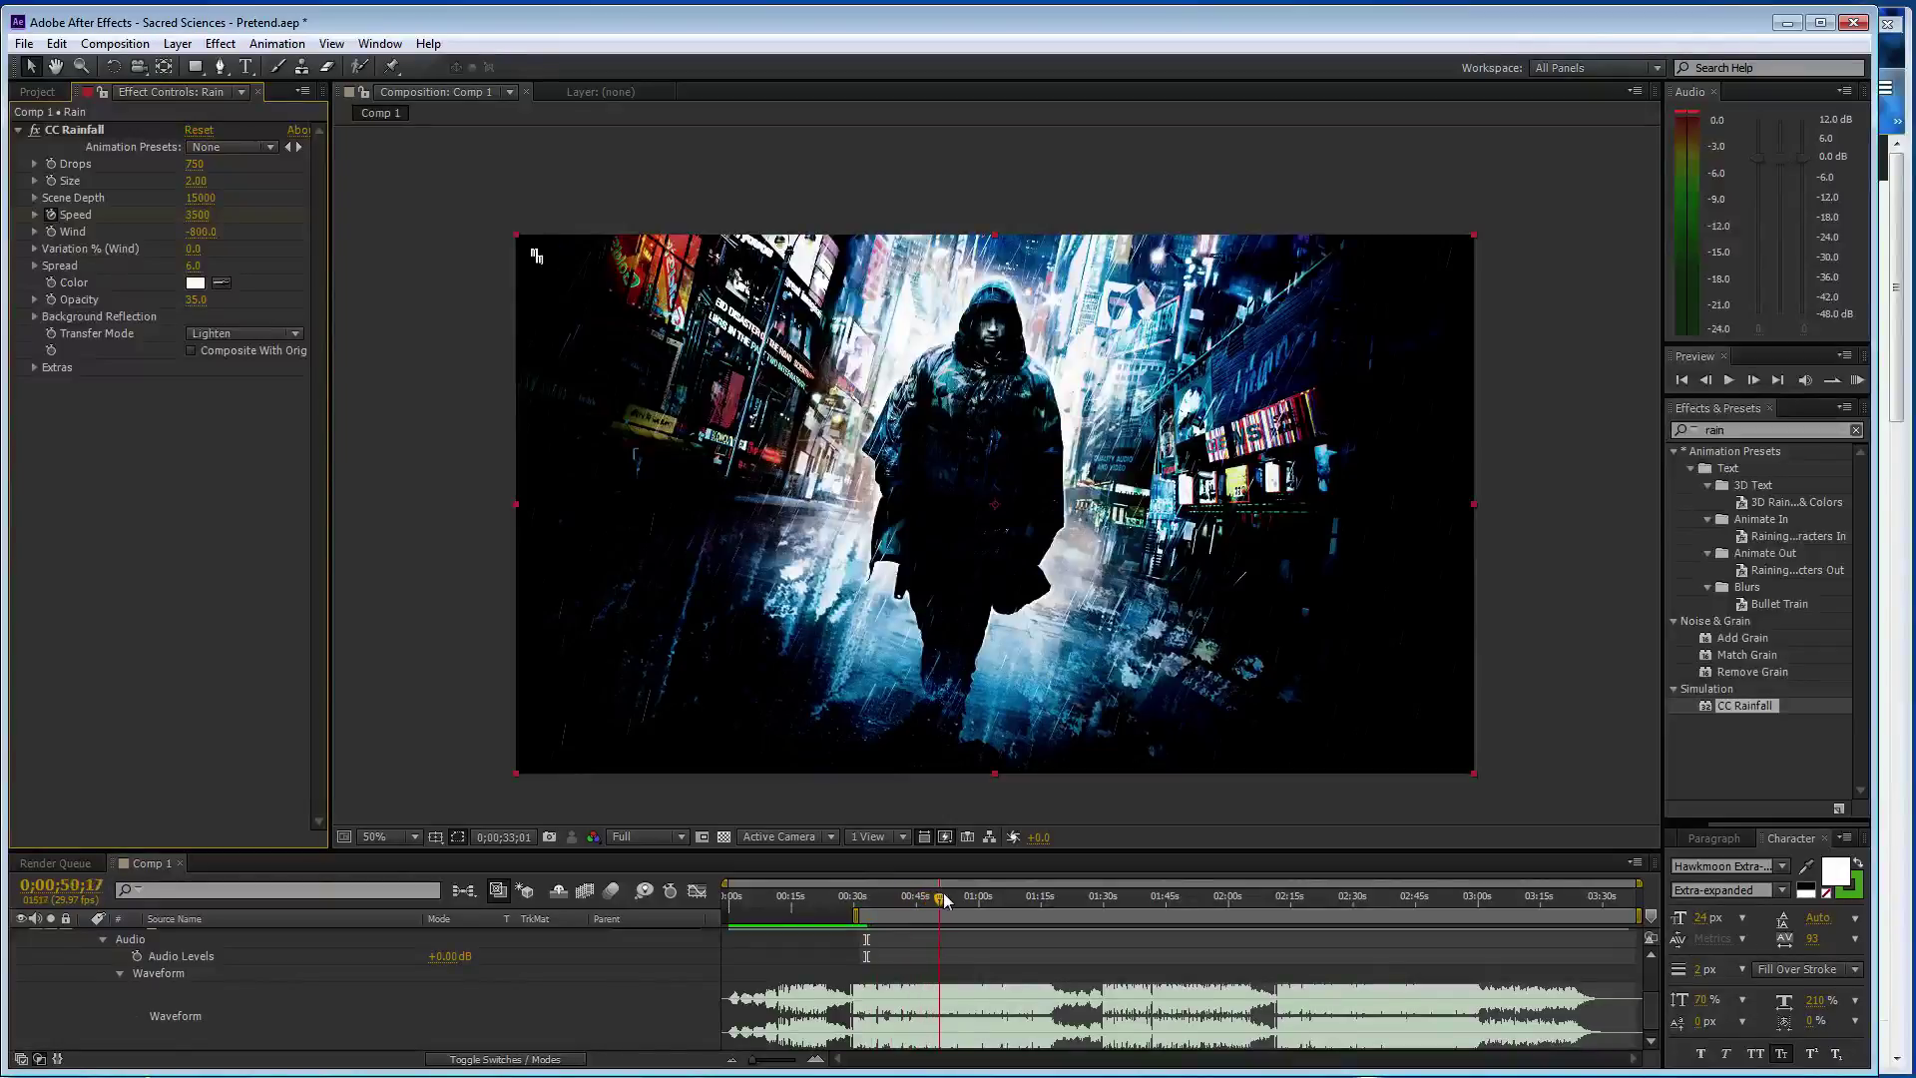
pyautogui.press('capslock')
pyautogui.scroll(3, 418, 1031)
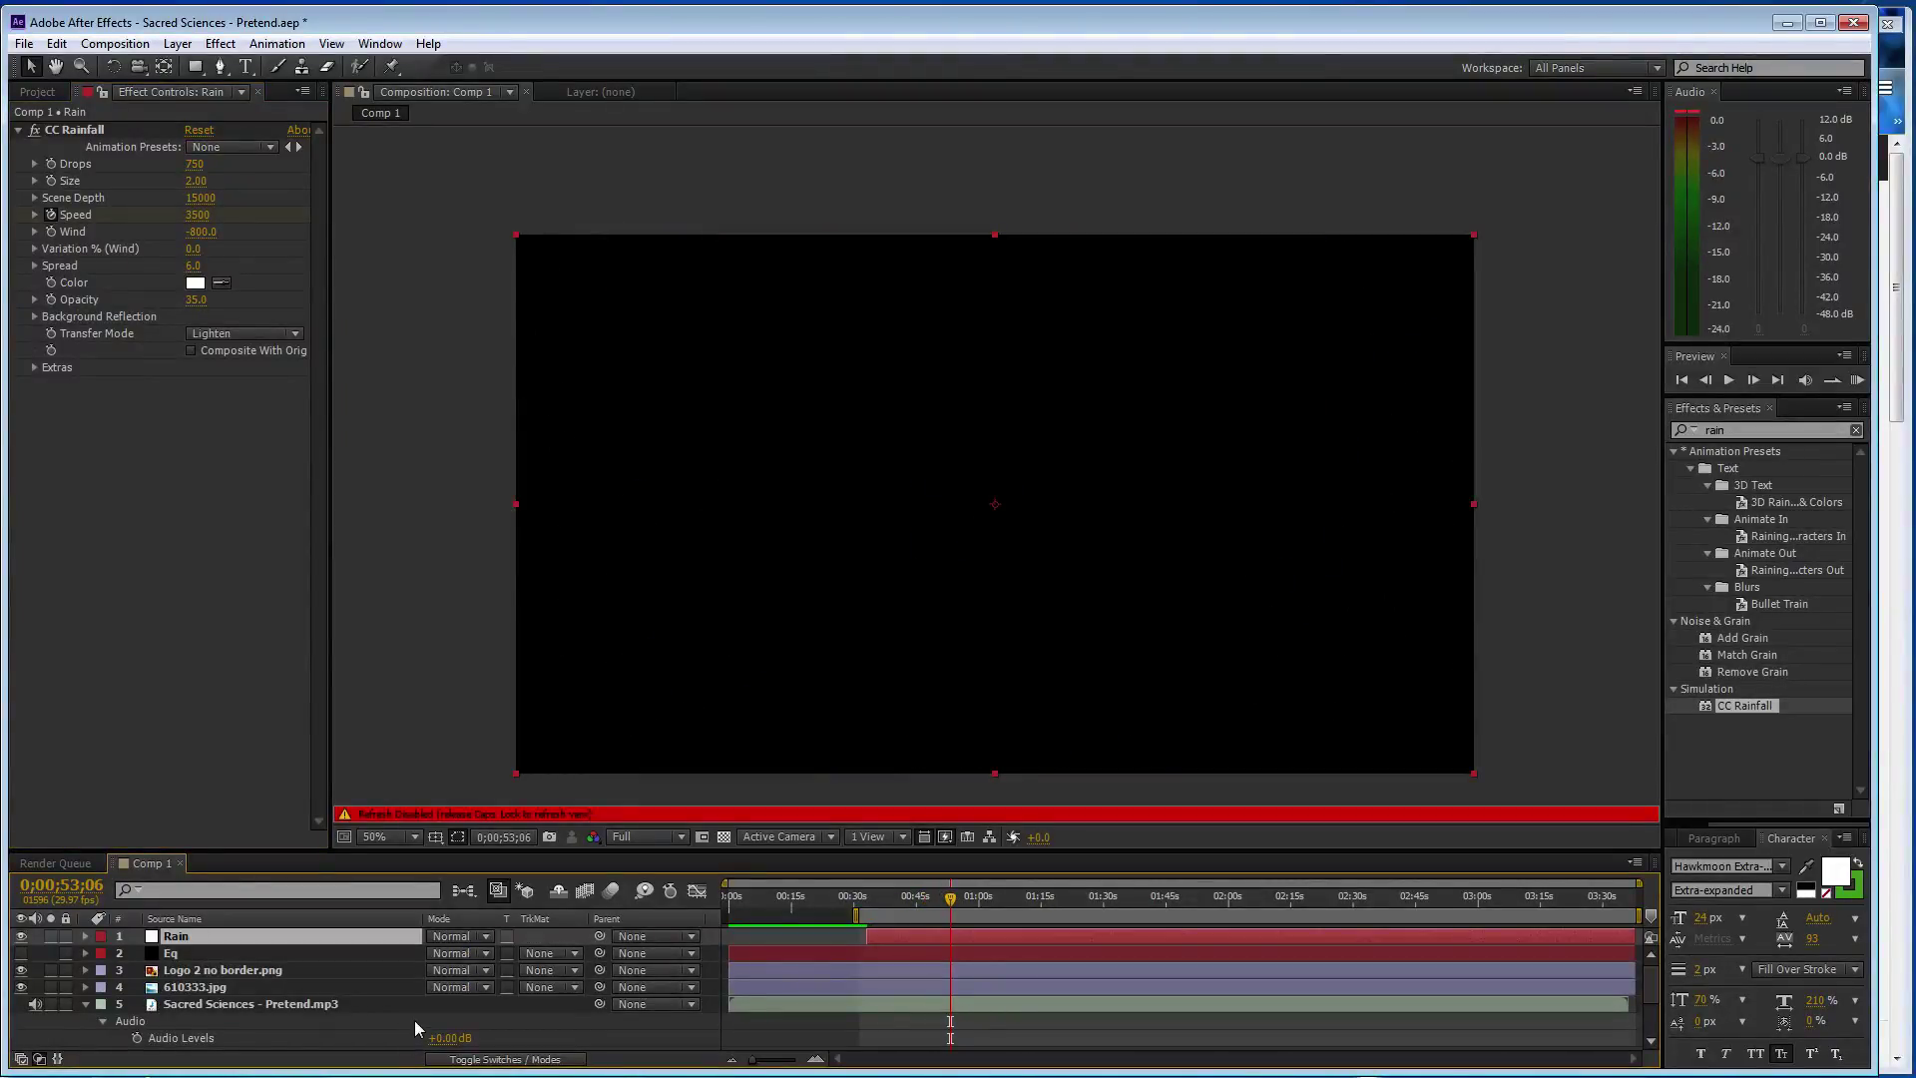
pyautogui.press('capslock')
pyautogui.scroll(-3, 866, 917)
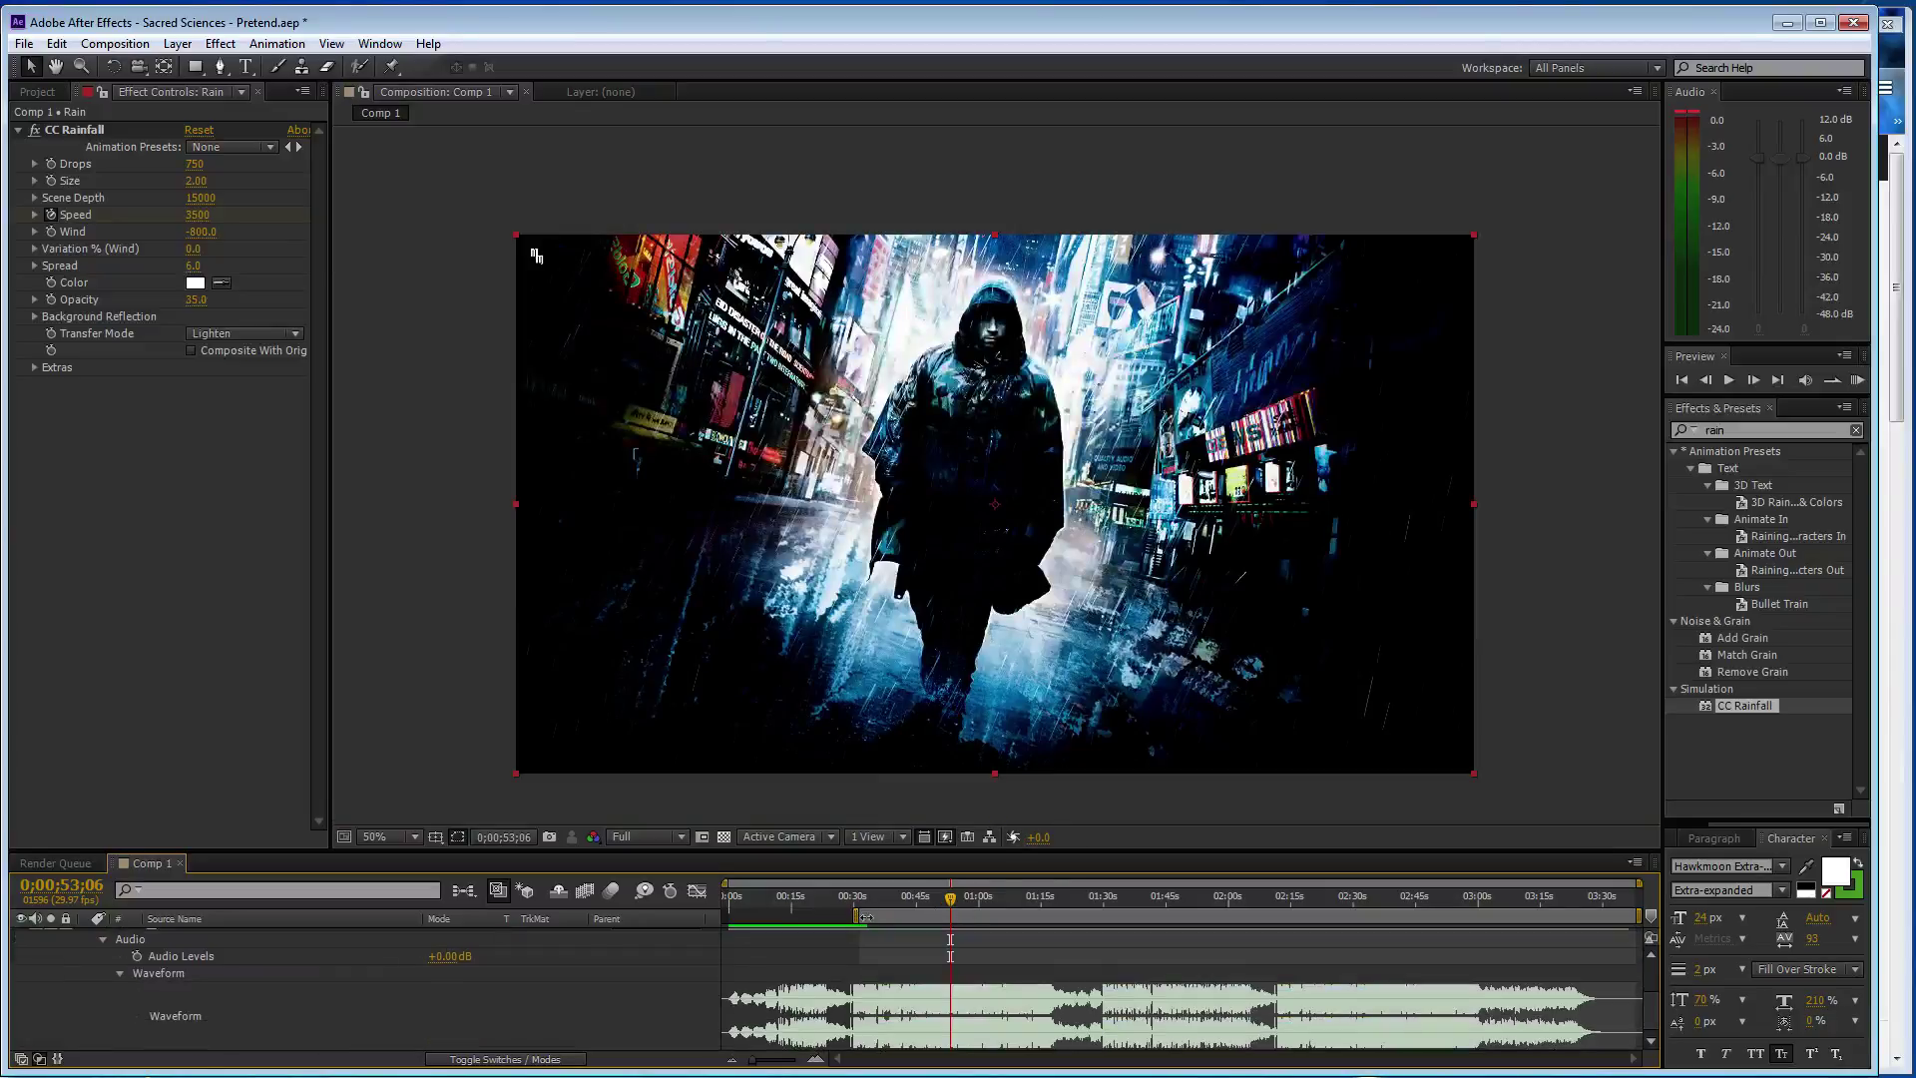
pyautogui.moveTo(953, 908); pyautogui.dragTo(1054, 911)
pyautogui.moveTo(1057, 913); pyautogui.dragTo(1049, 903)
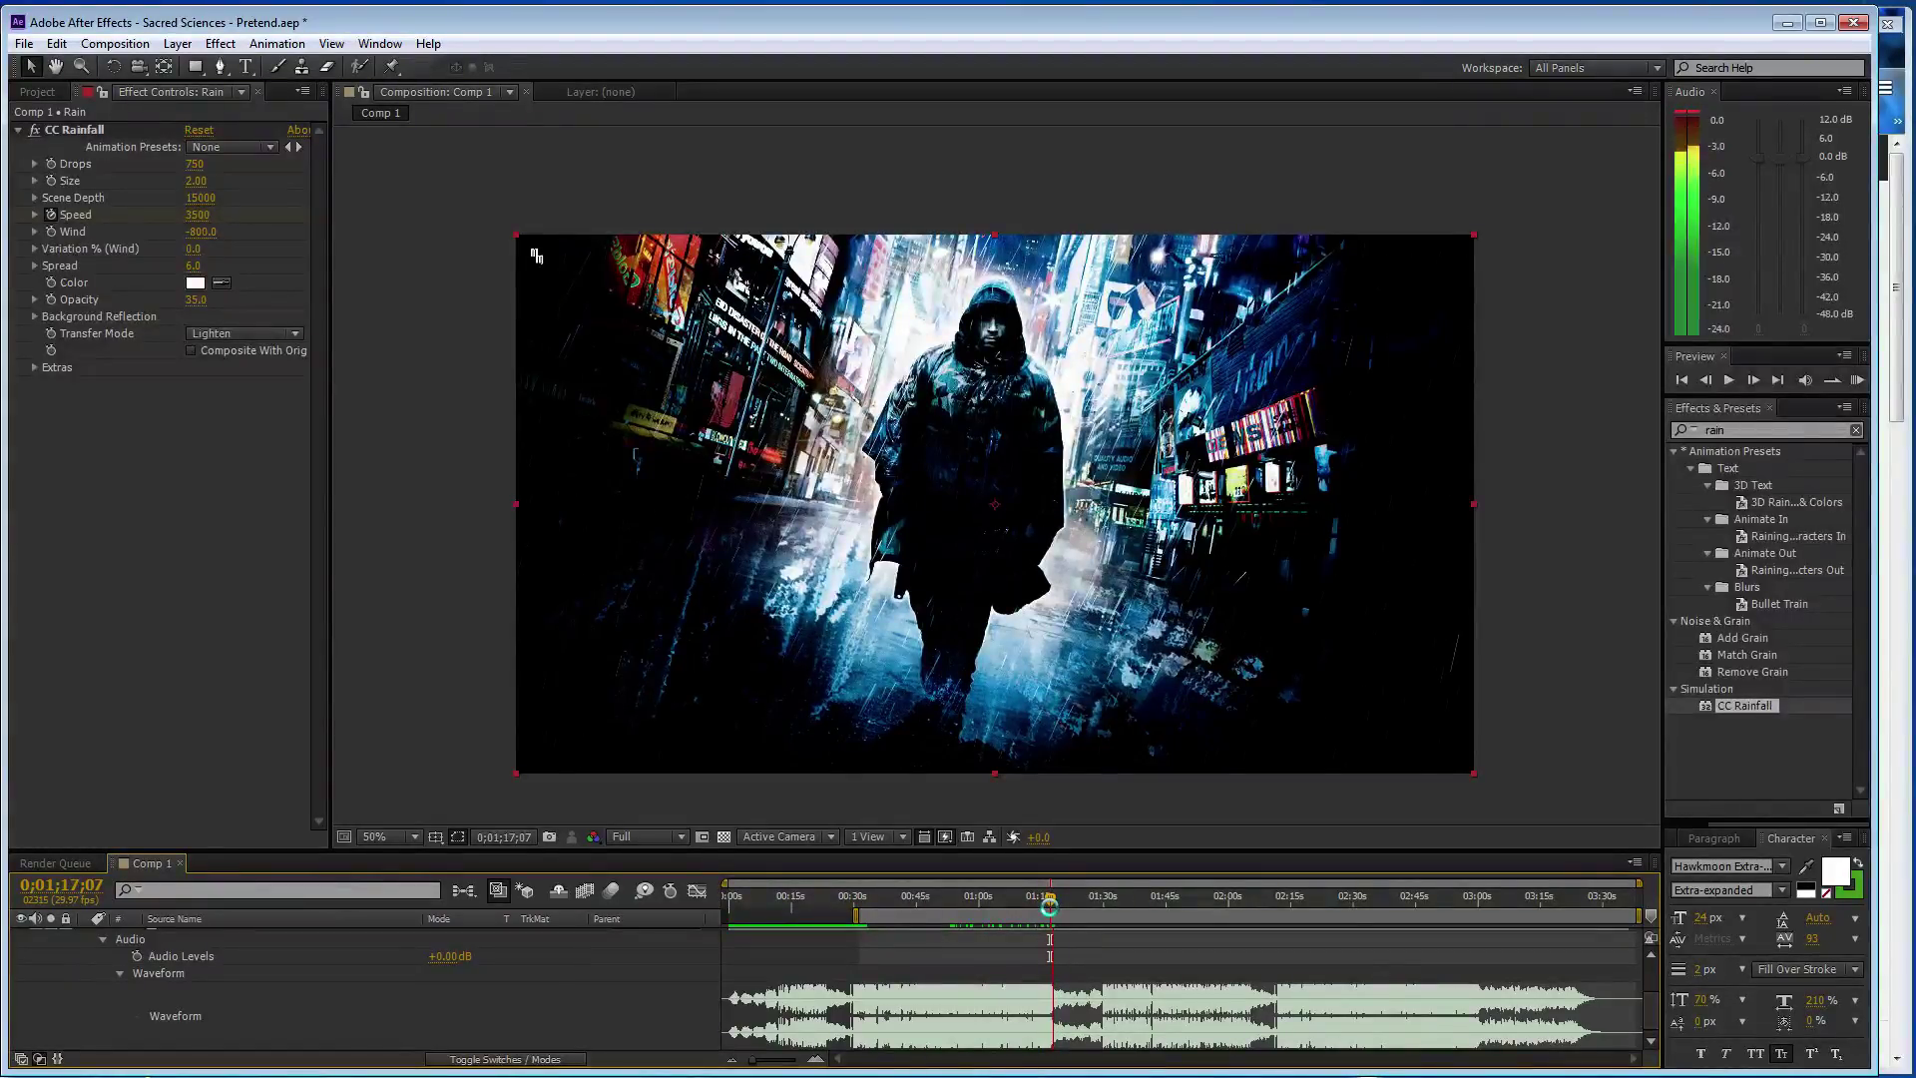
pyautogui.doubleClick(1049, 914)
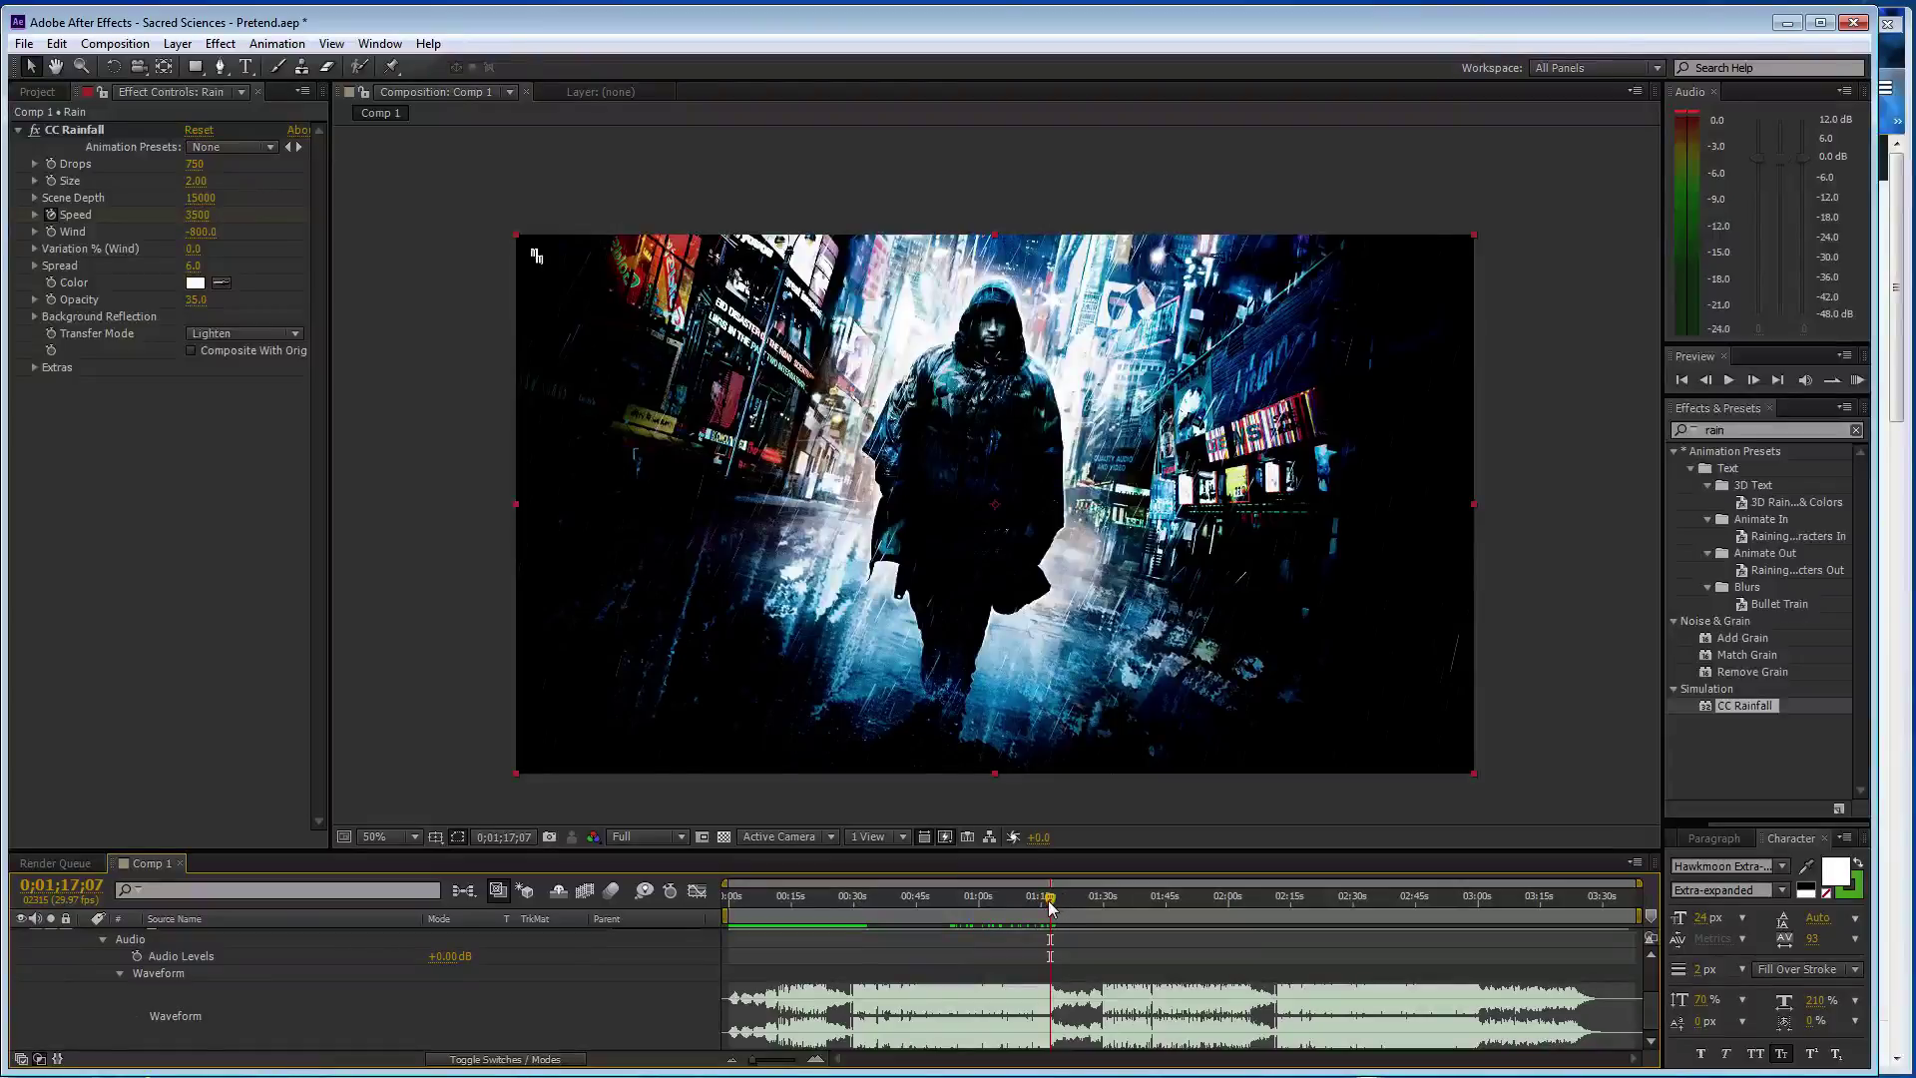
pyautogui.moveTo(1049, 905); pyautogui.dragTo(1033, 902)
# - Try rain Speeds of 3499 and 2000, scrub to about 2:12, and preview with audio
pyautogui.click(196, 215)
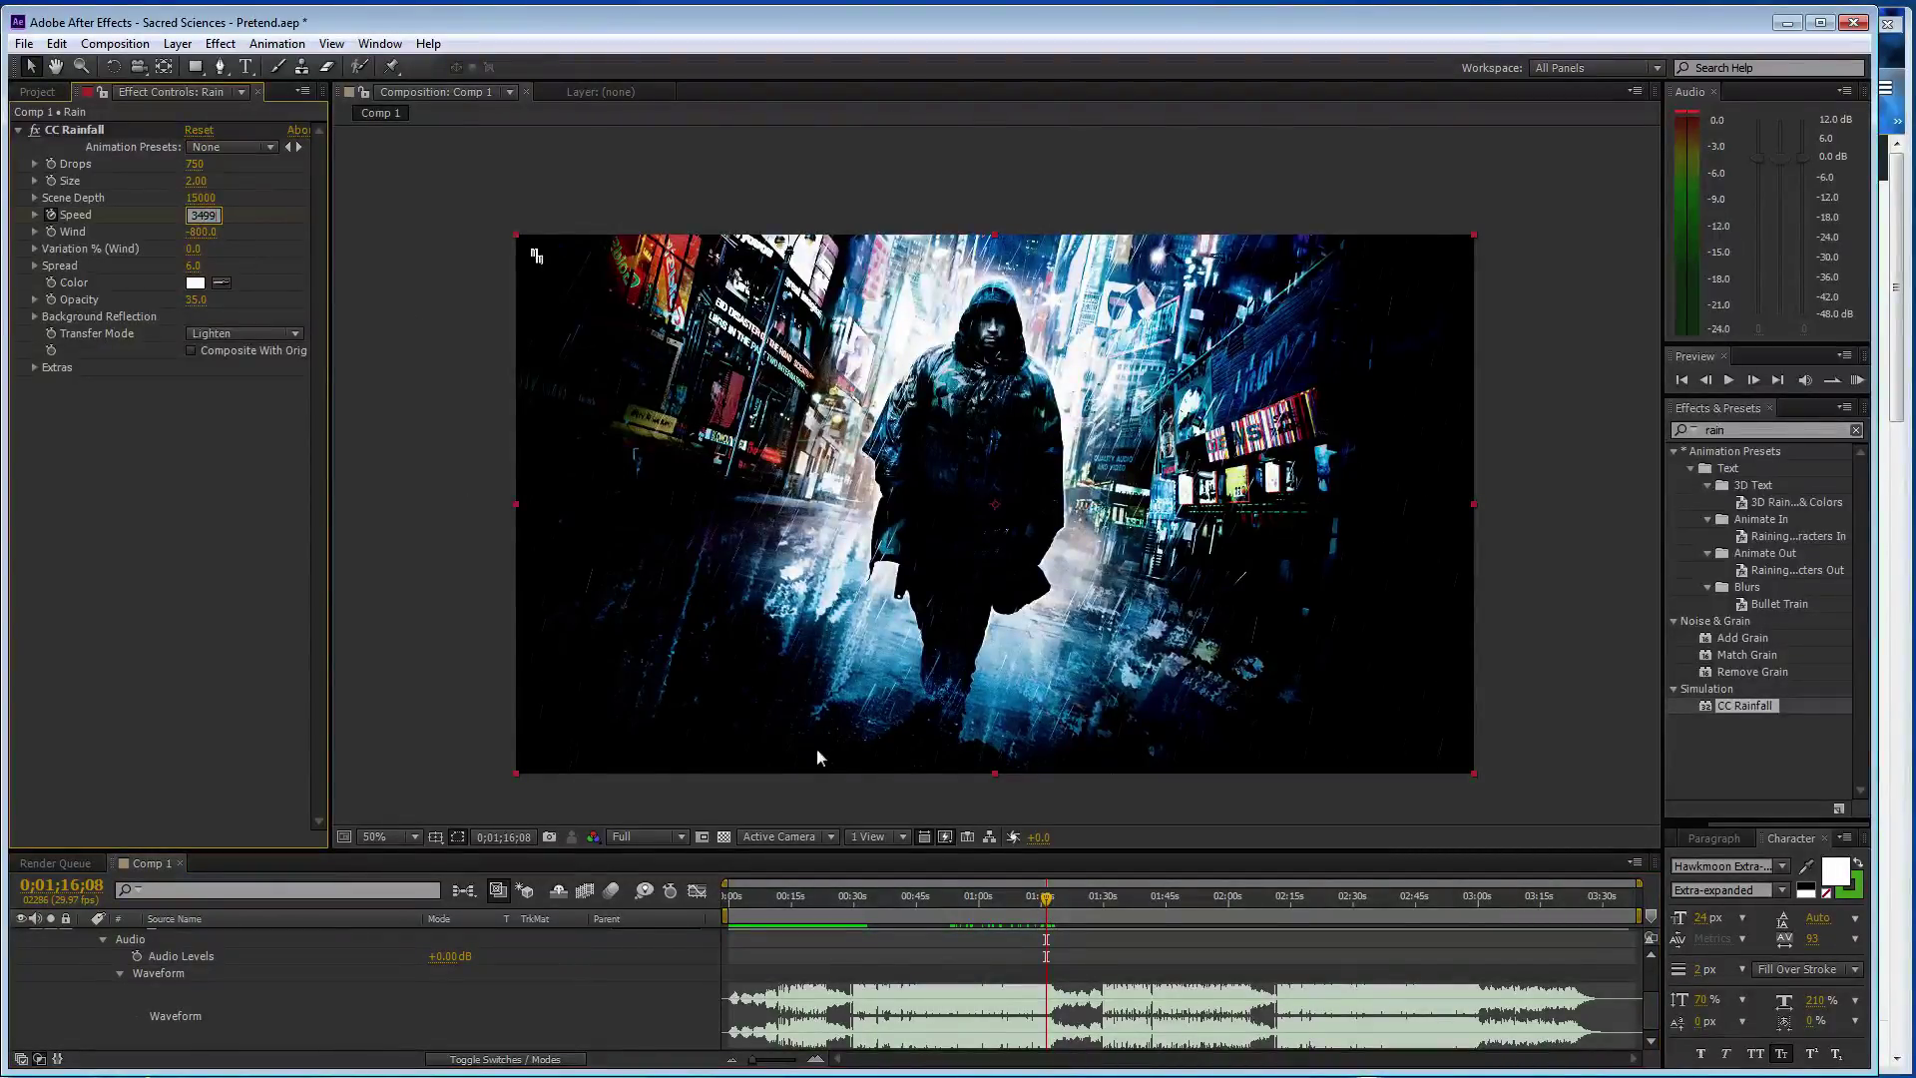
pyautogui.press('Return')
pyautogui.moveTo(1046, 898); pyautogui.dragTo(1063, 904)
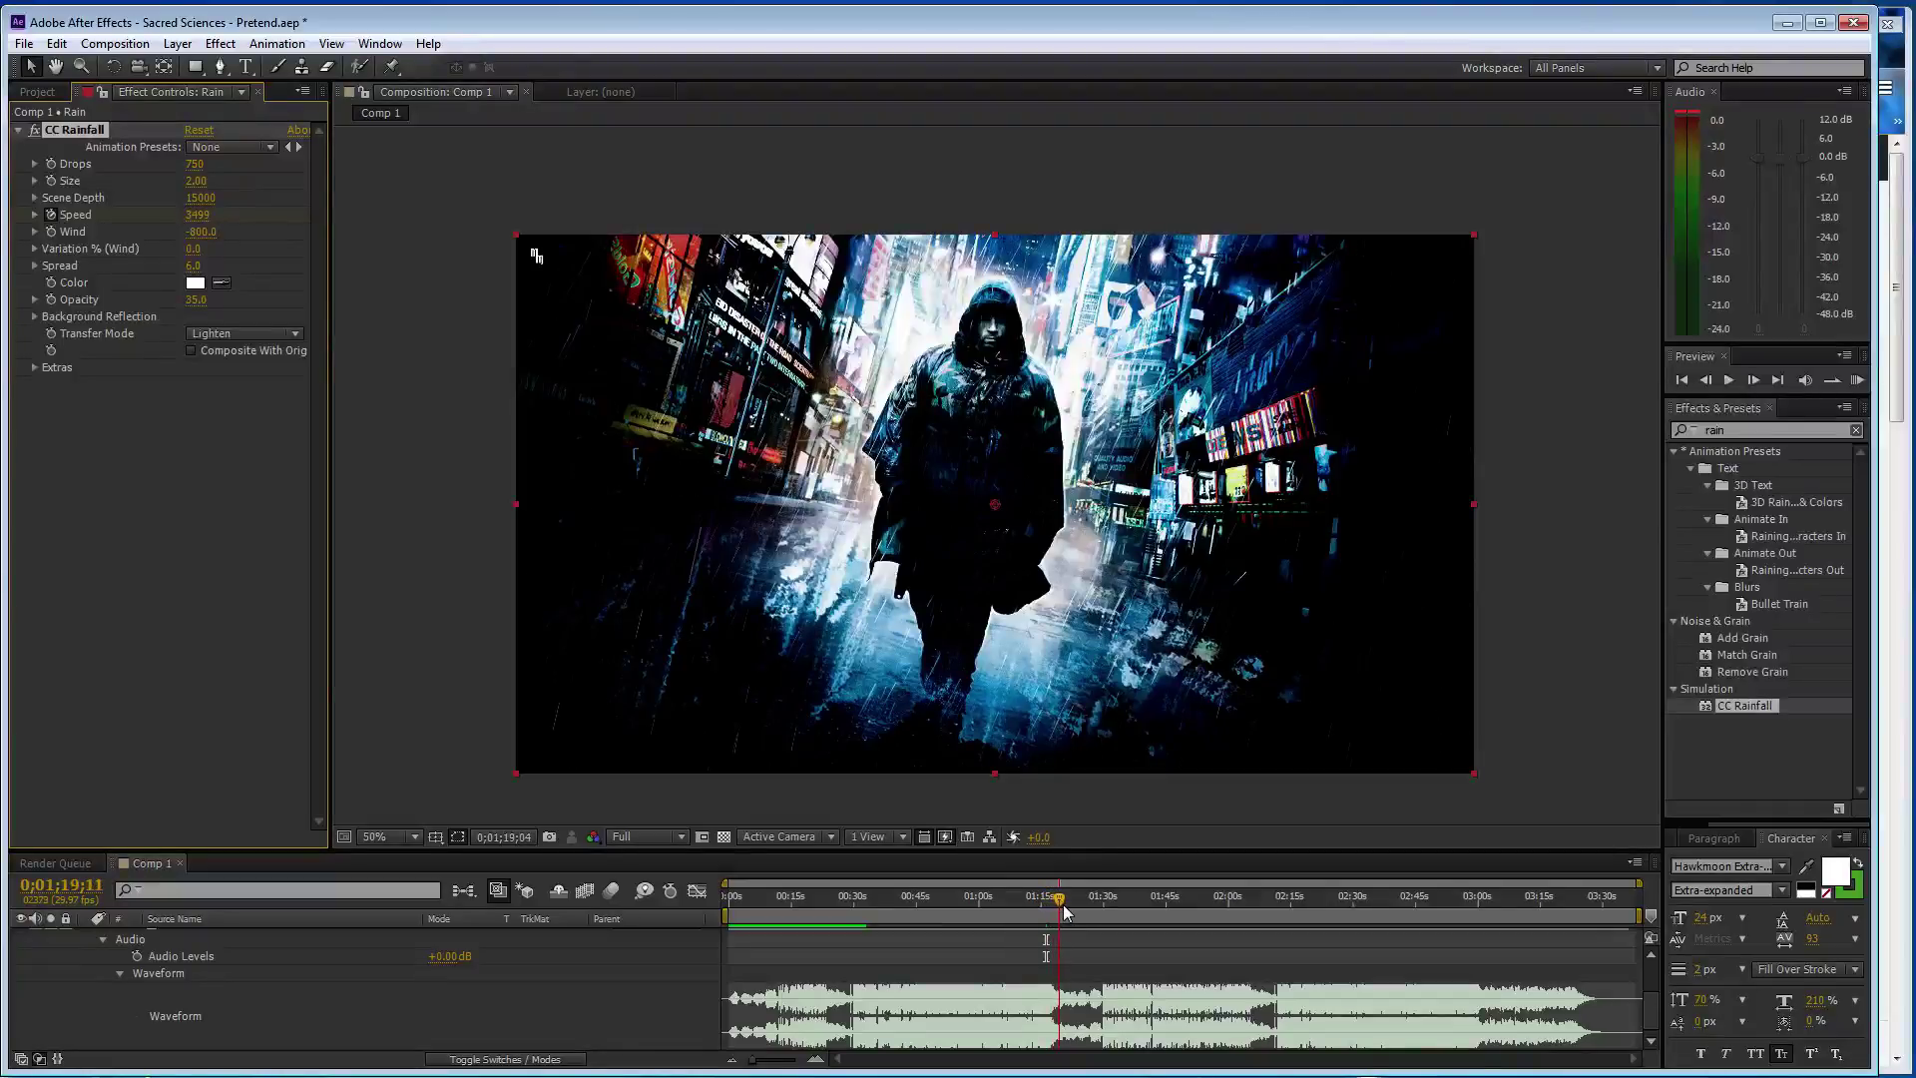
pyautogui.click(197, 215)
pyautogui.write('2000')
pyautogui.click(248, 623)
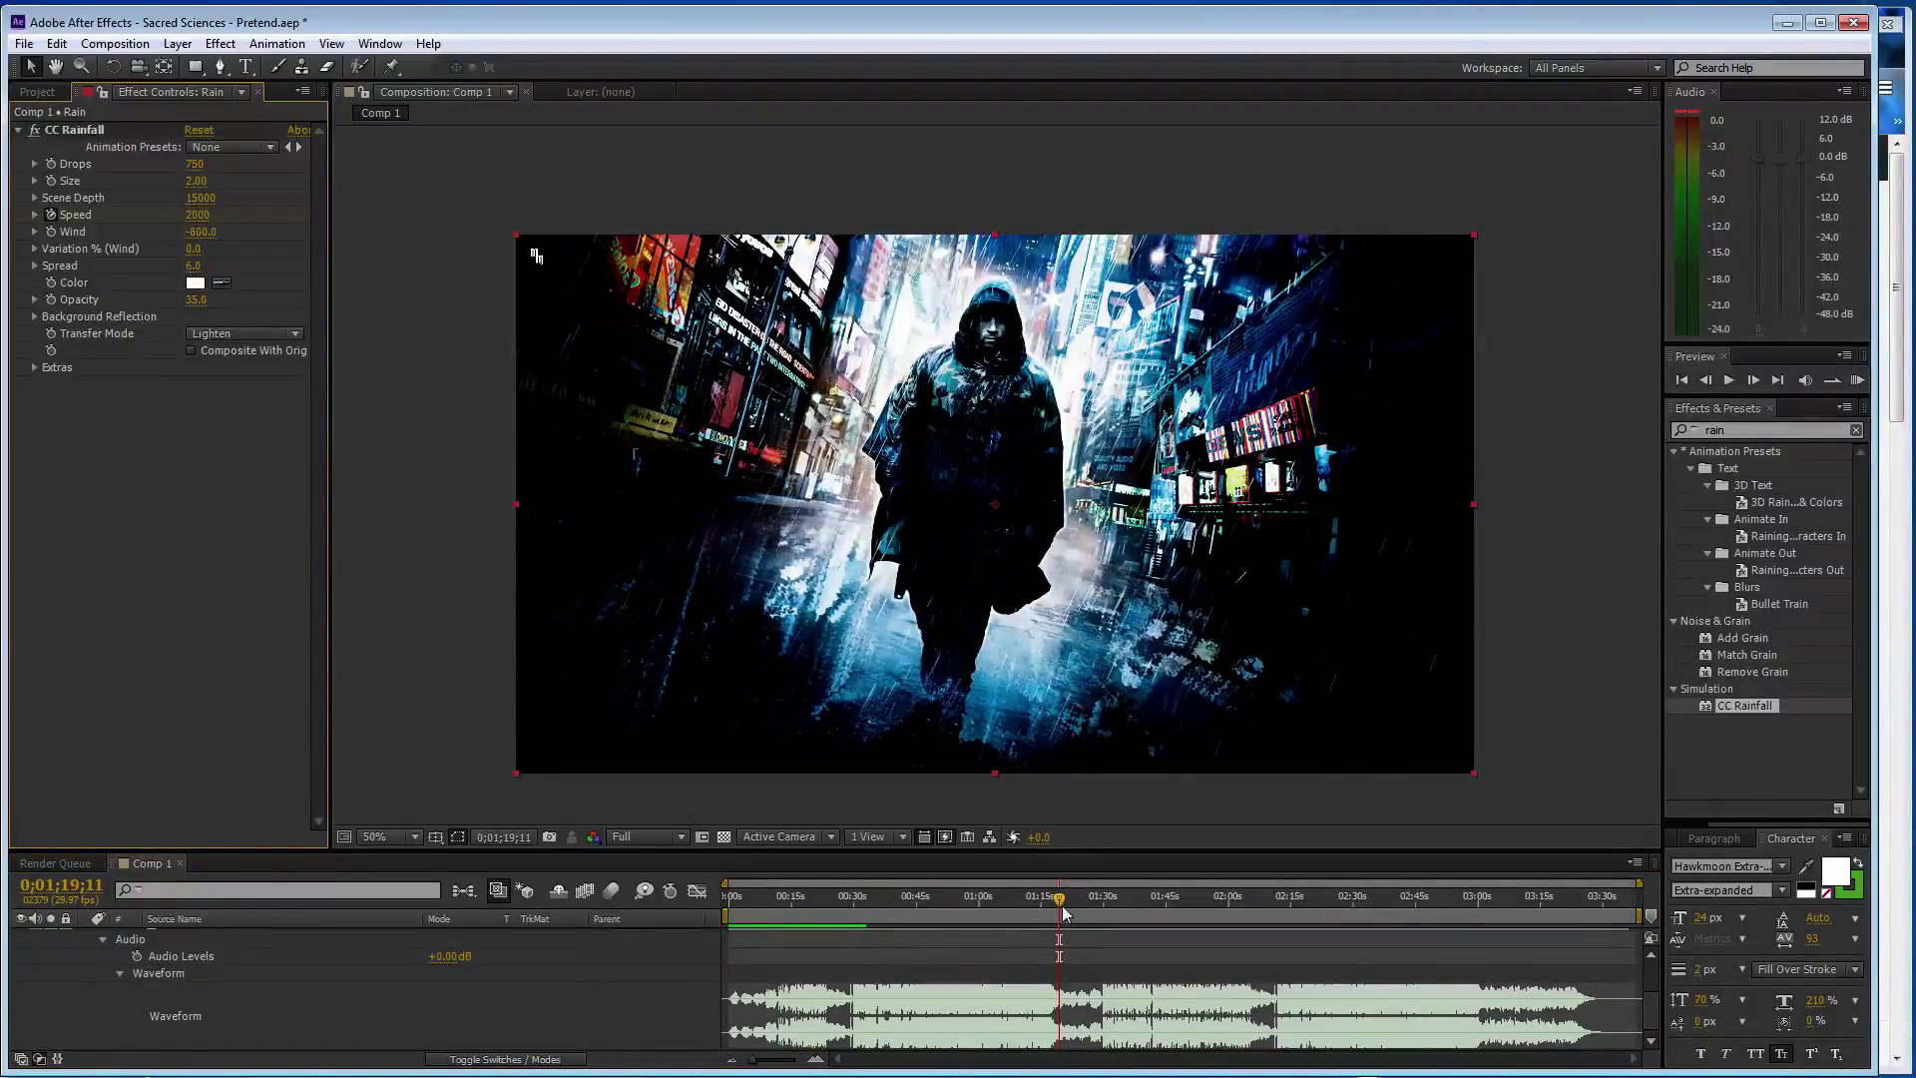
pyautogui.moveTo(1062, 909); pyautogui.dragTo(1241, 916)
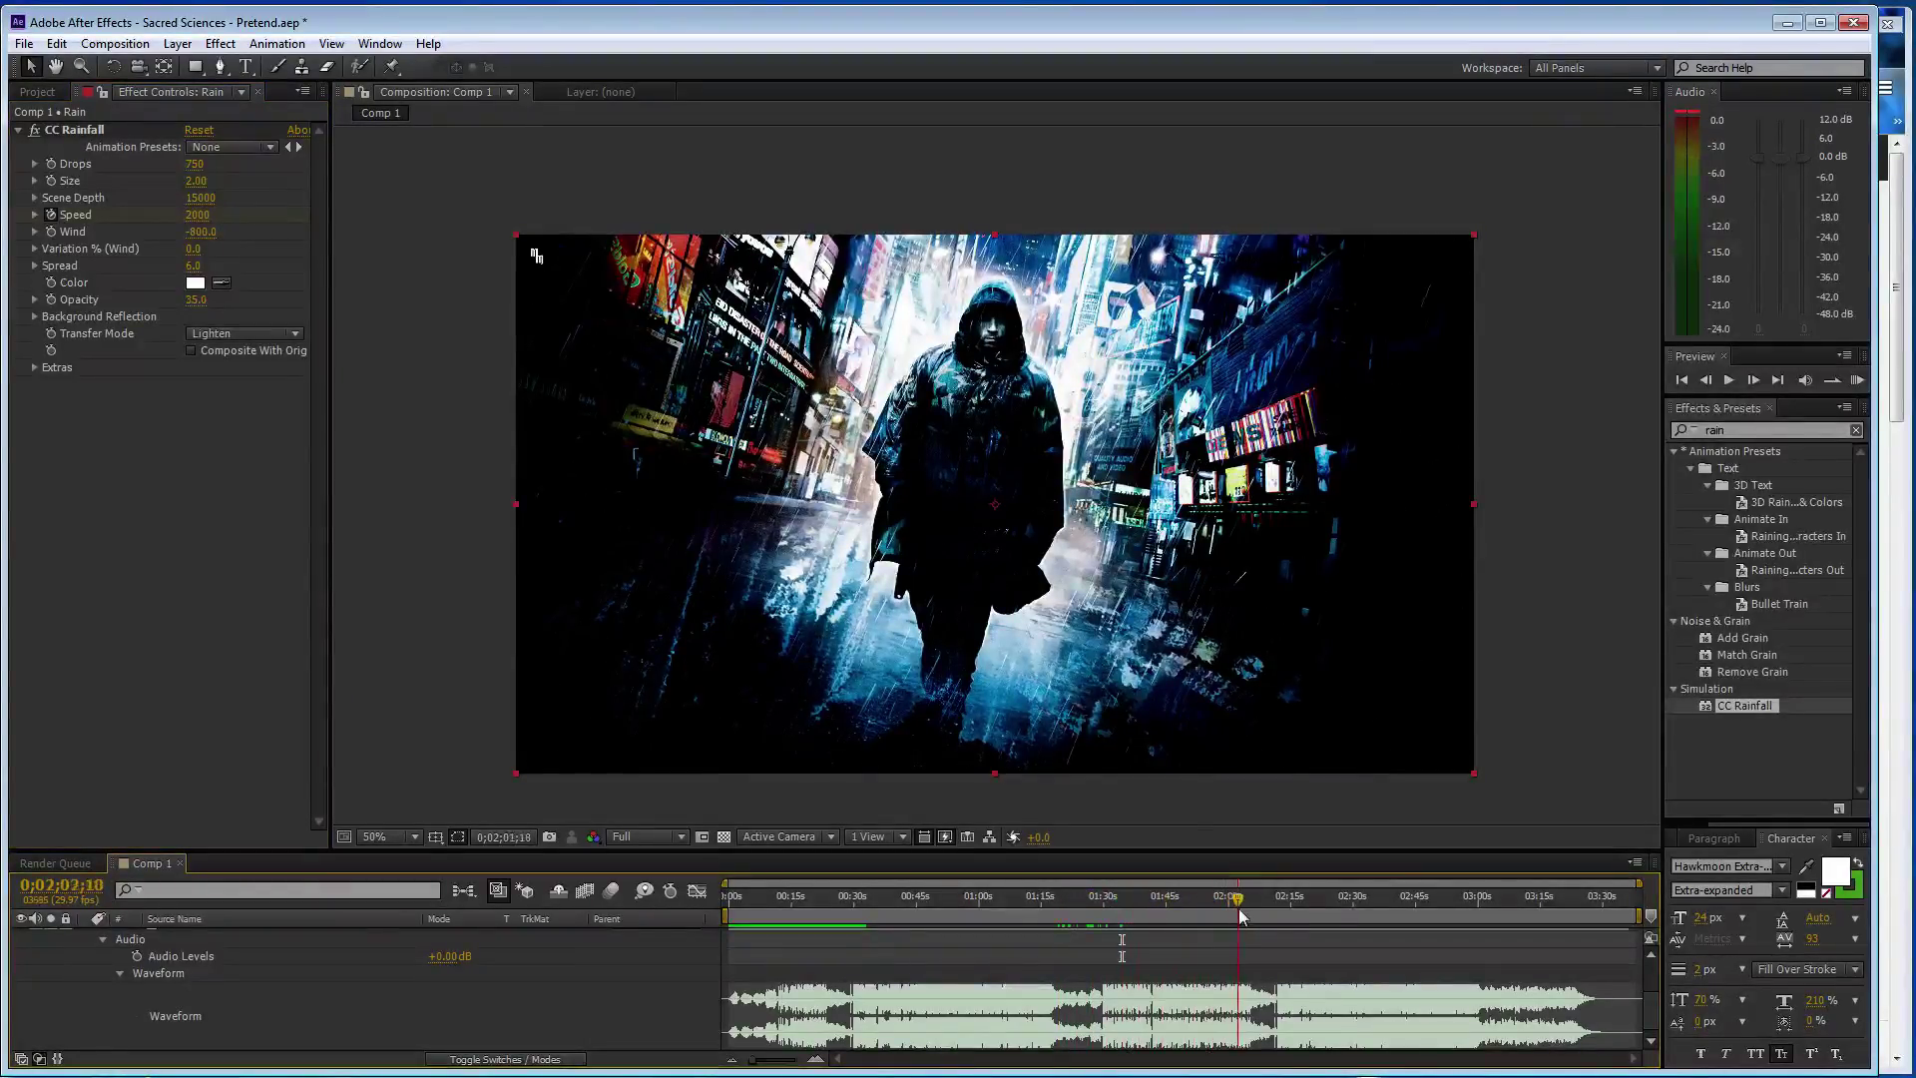
pyautogui.moveTo(1265, 925); pyautogui.dragTo(1278, 925)
pyautogui.press('KP_Decimal')
pyautogui.press('KP_Decimal')
# - Restore rain Speed to 3500, start the work area near 2:12, then switch to SoundCloud
pyautogui.click(198, 215)
pyautogui.write('2')
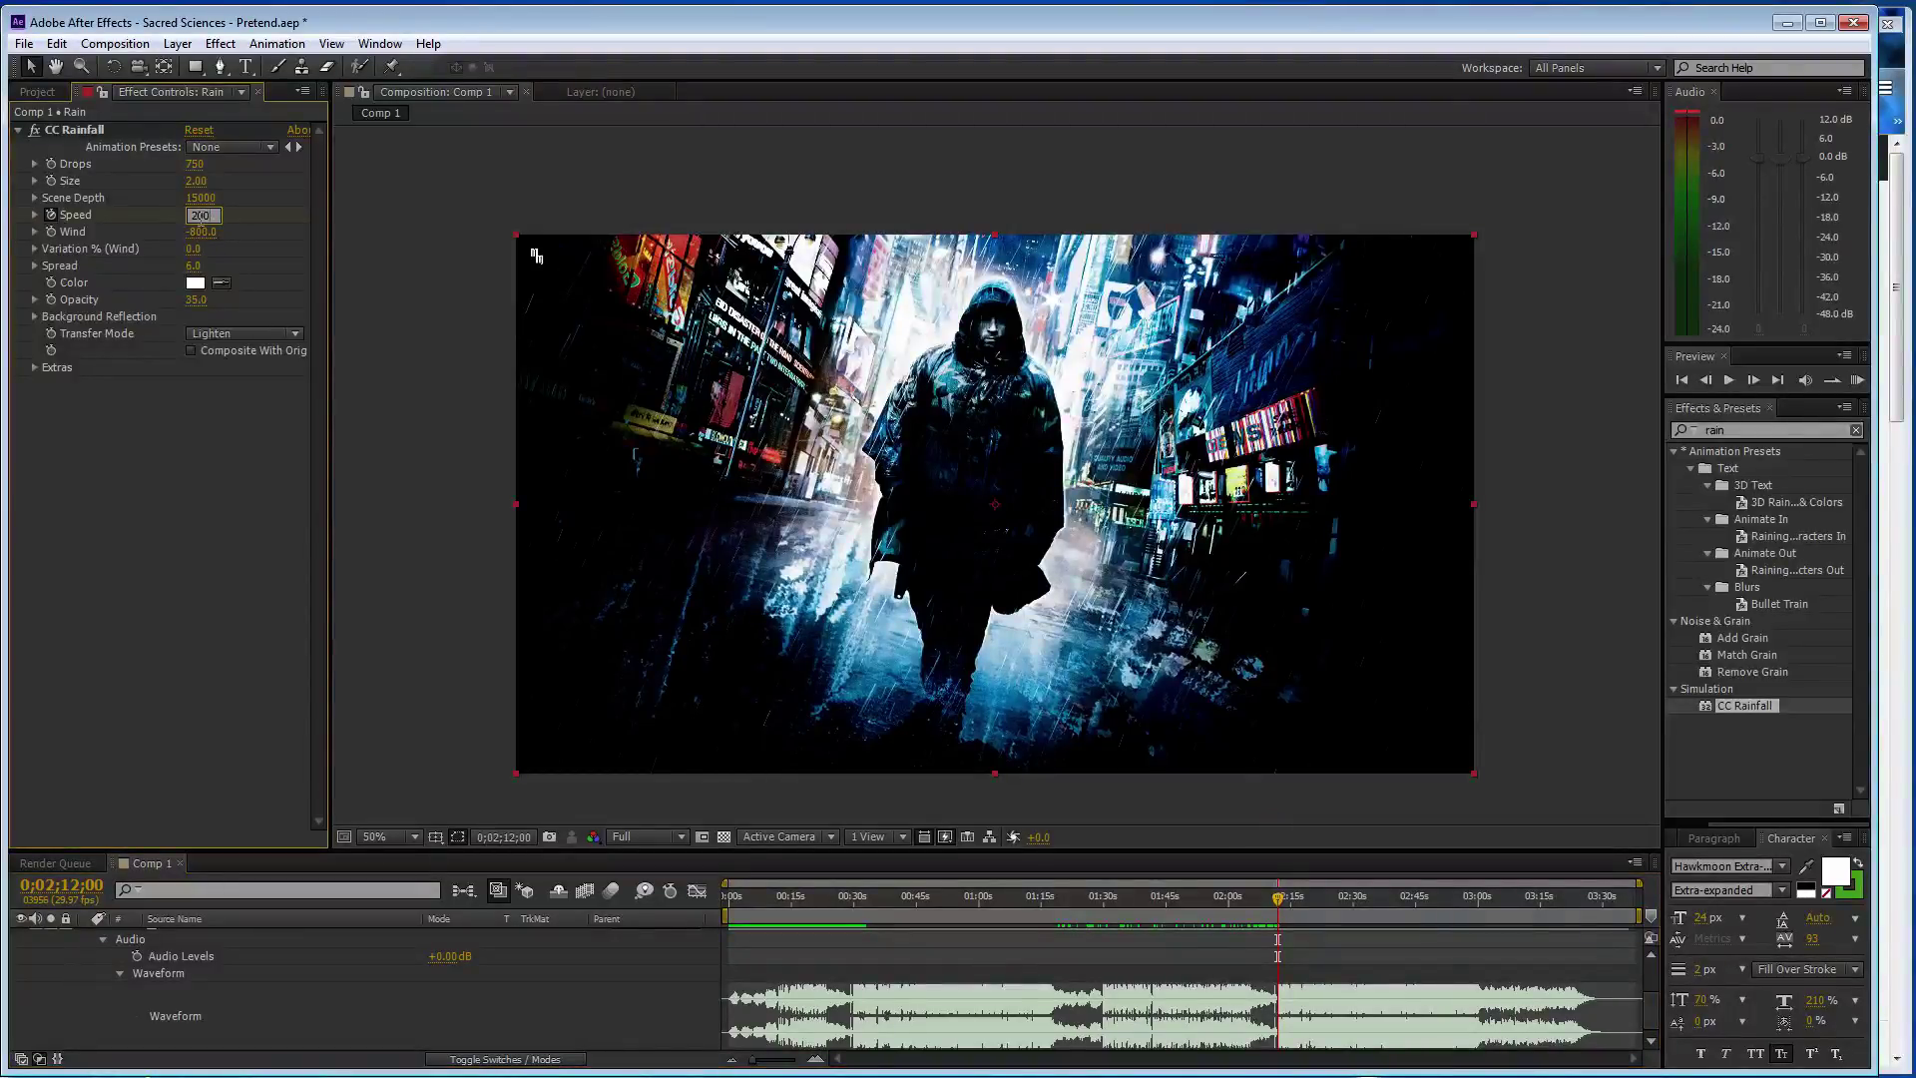
pyautogui.write('0')
pyautogui.press('Return')
pyautogui.click(198, 215)
pyautogui.write('3')
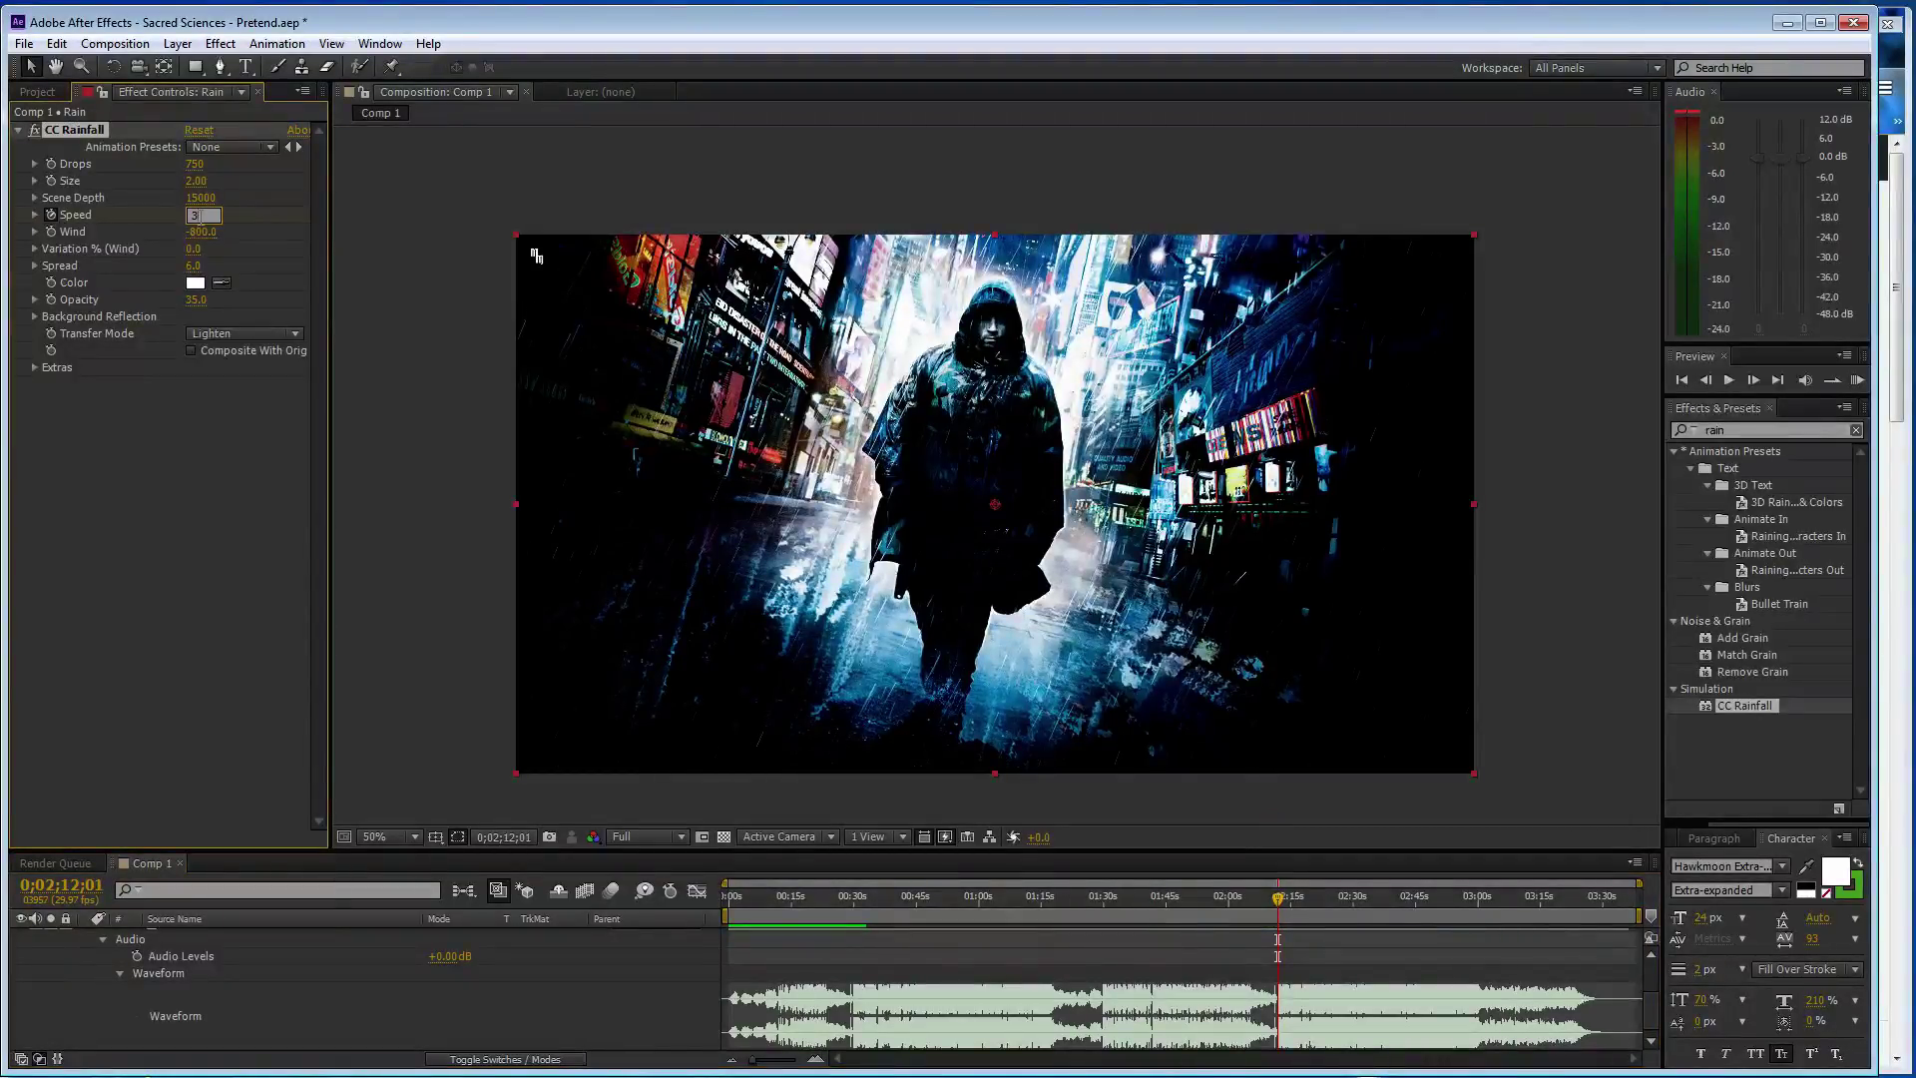
pyautogui.press('Return')
pyautogui.moveTo(725, 915); pyautogui.dragTo(1273, 940)
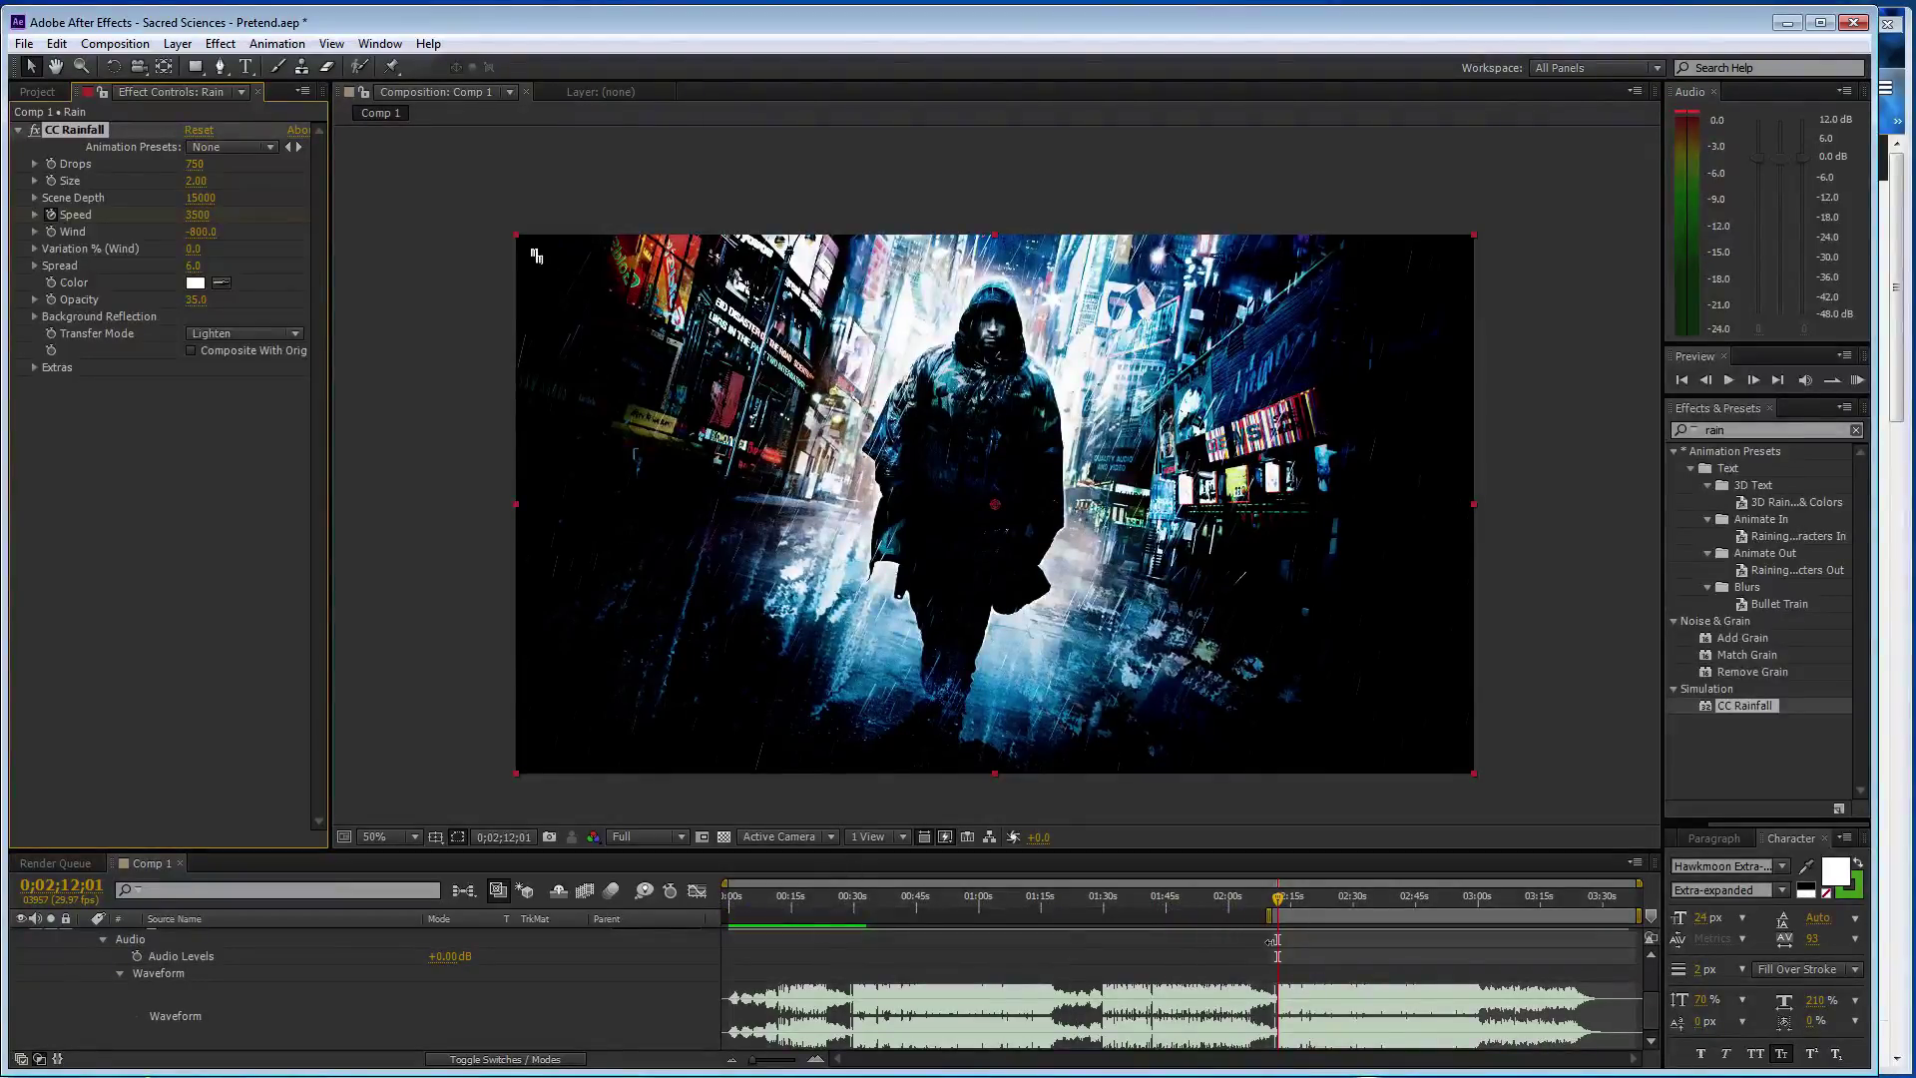
pyautogui.click(1901, 403)
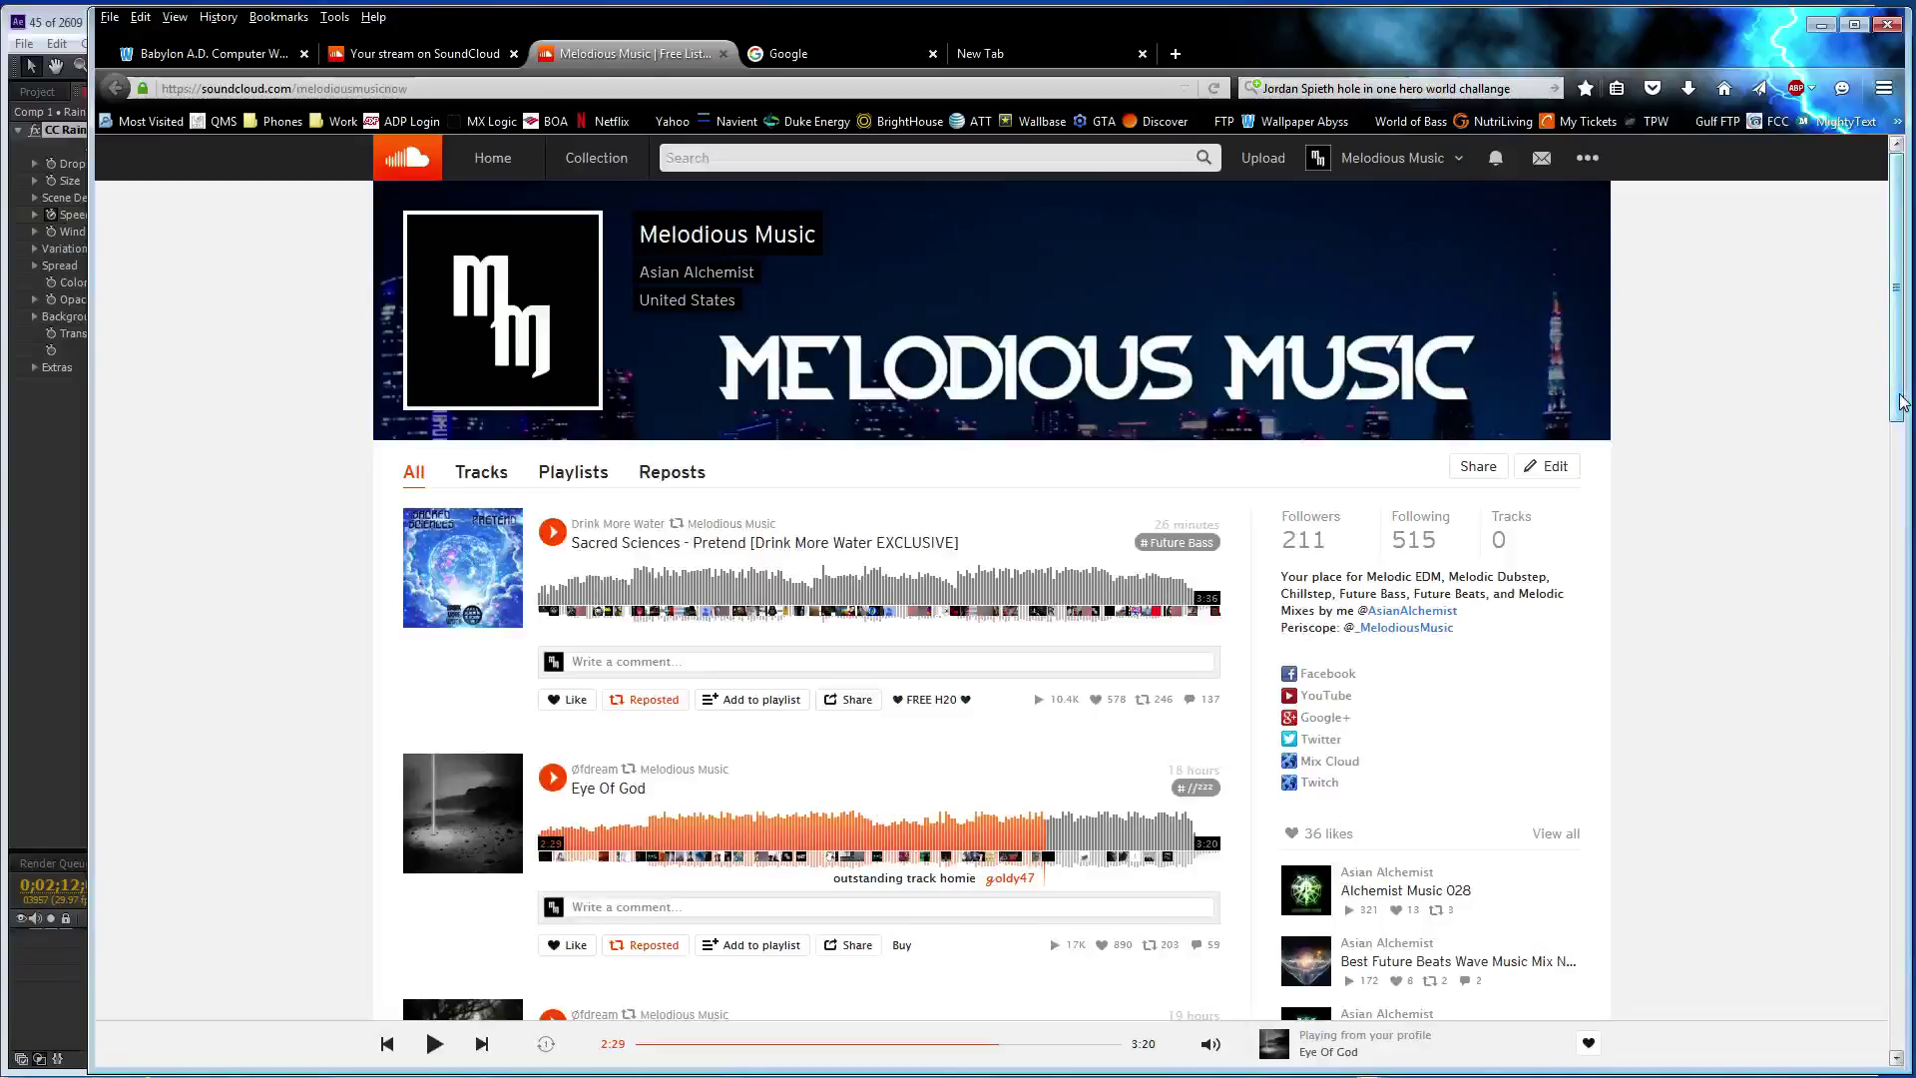
# - Switch to Firefox's Google tab, then return to the After Effects composition
pyautogui.click(880, 59)
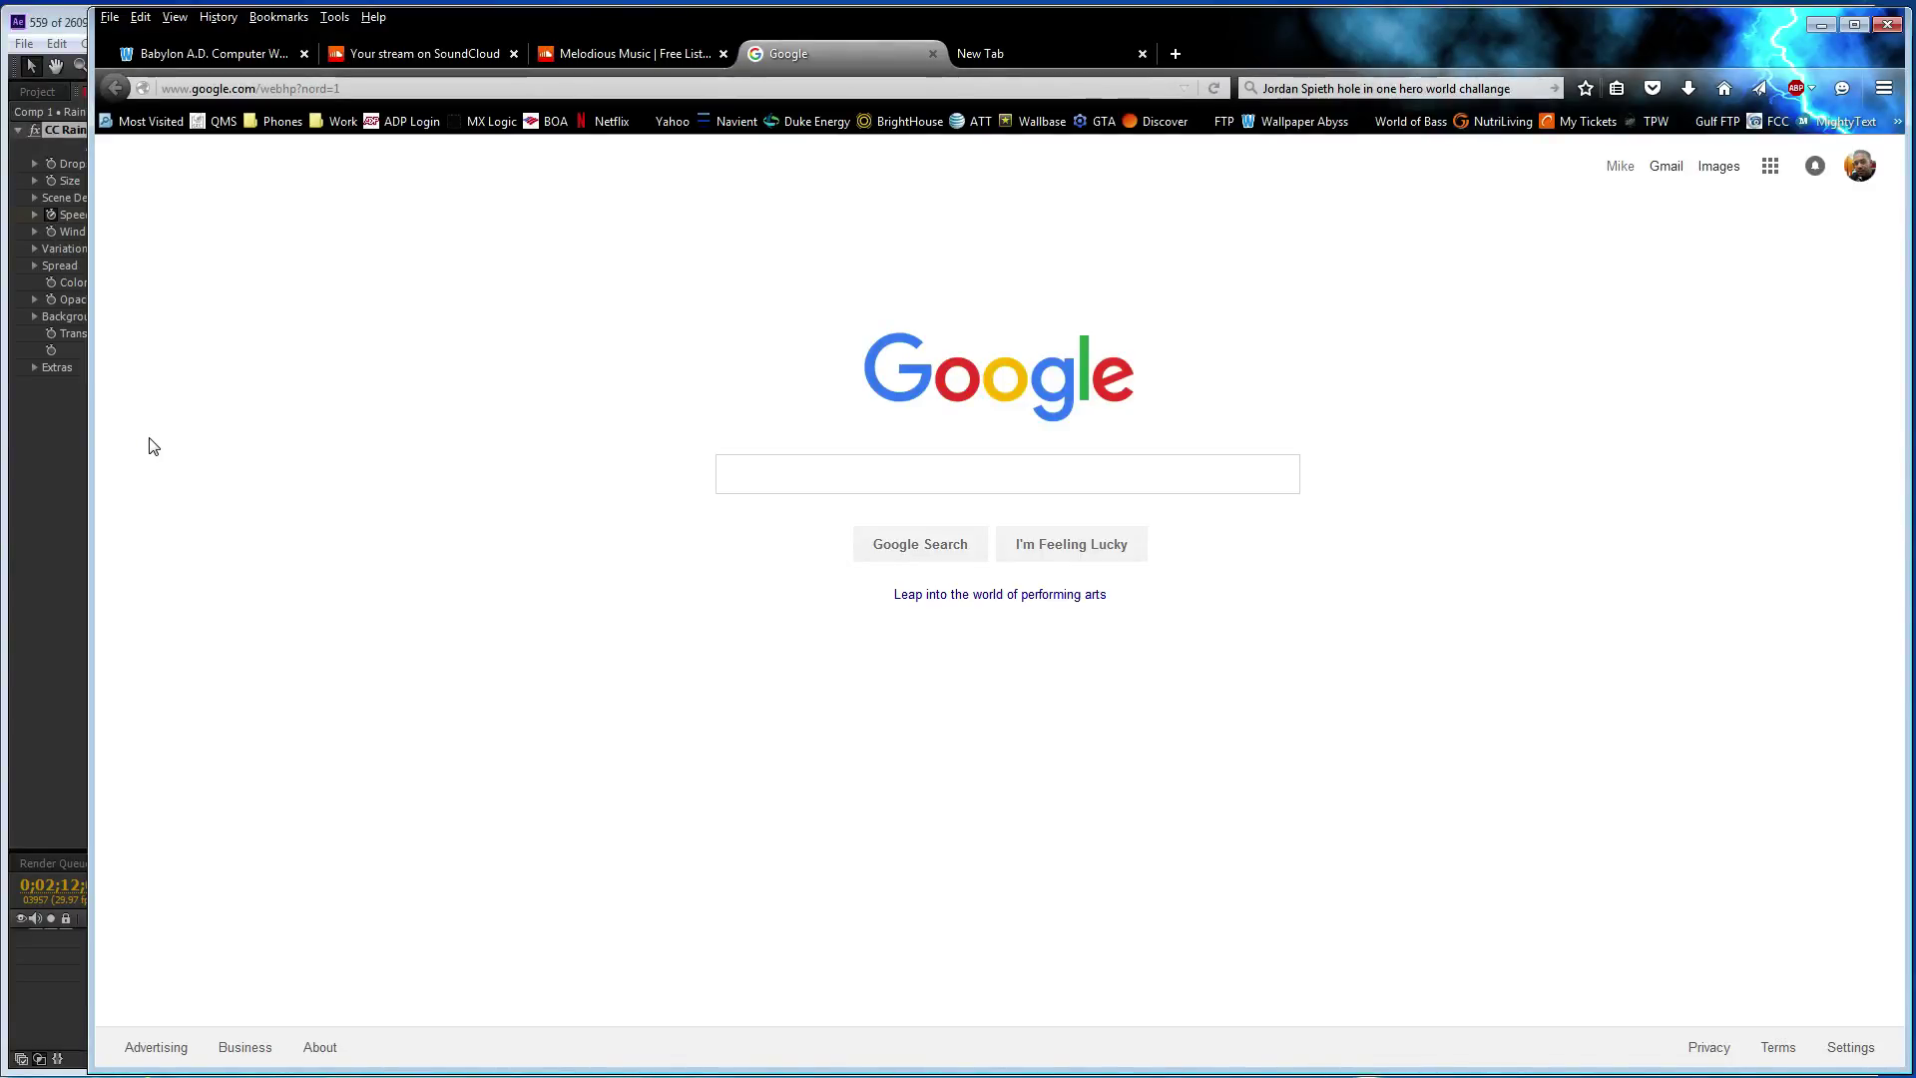
pyautogui.click(45, 514)
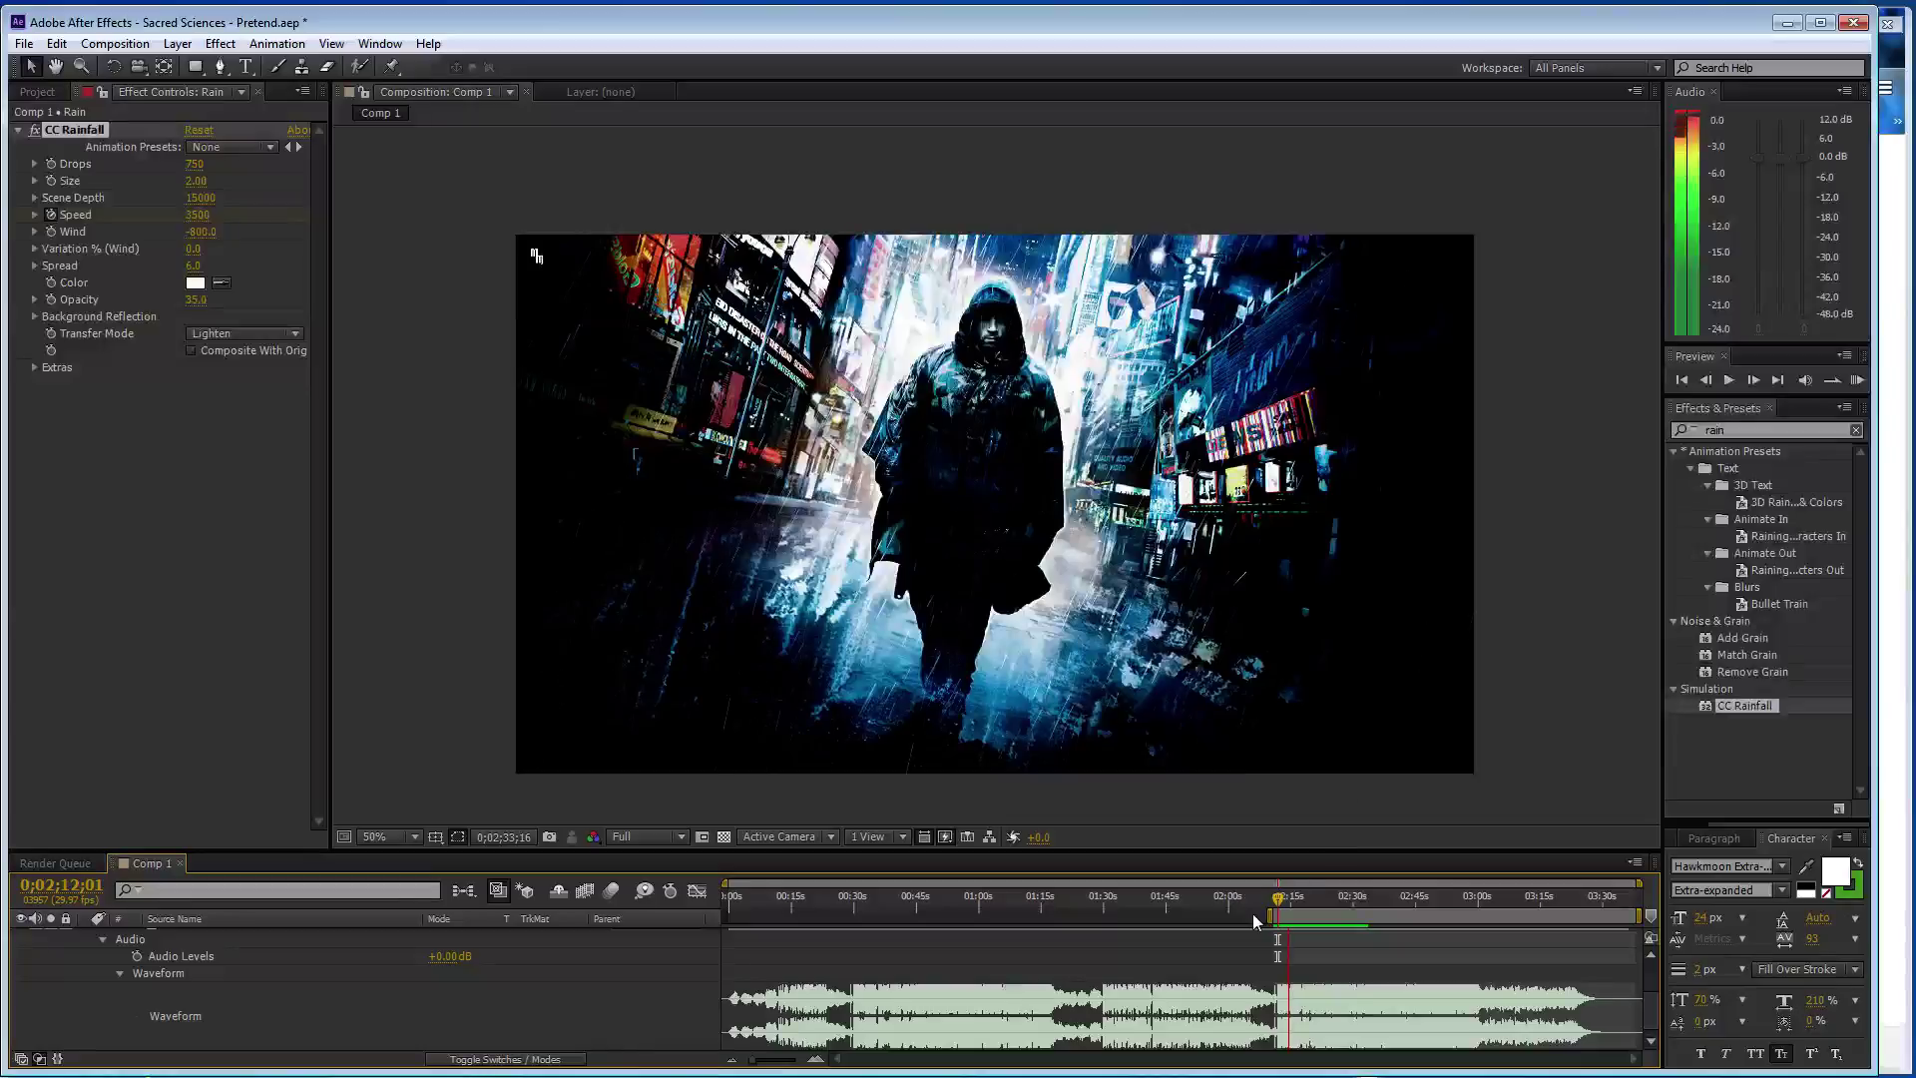
# - Around 3:00, lower the rain Speed from 3499 to 1000 and save
pyautogui.click(1336, 898)
pyautogui.moveTo(1363, 905); pyautogui.dragTo(1473, 899)
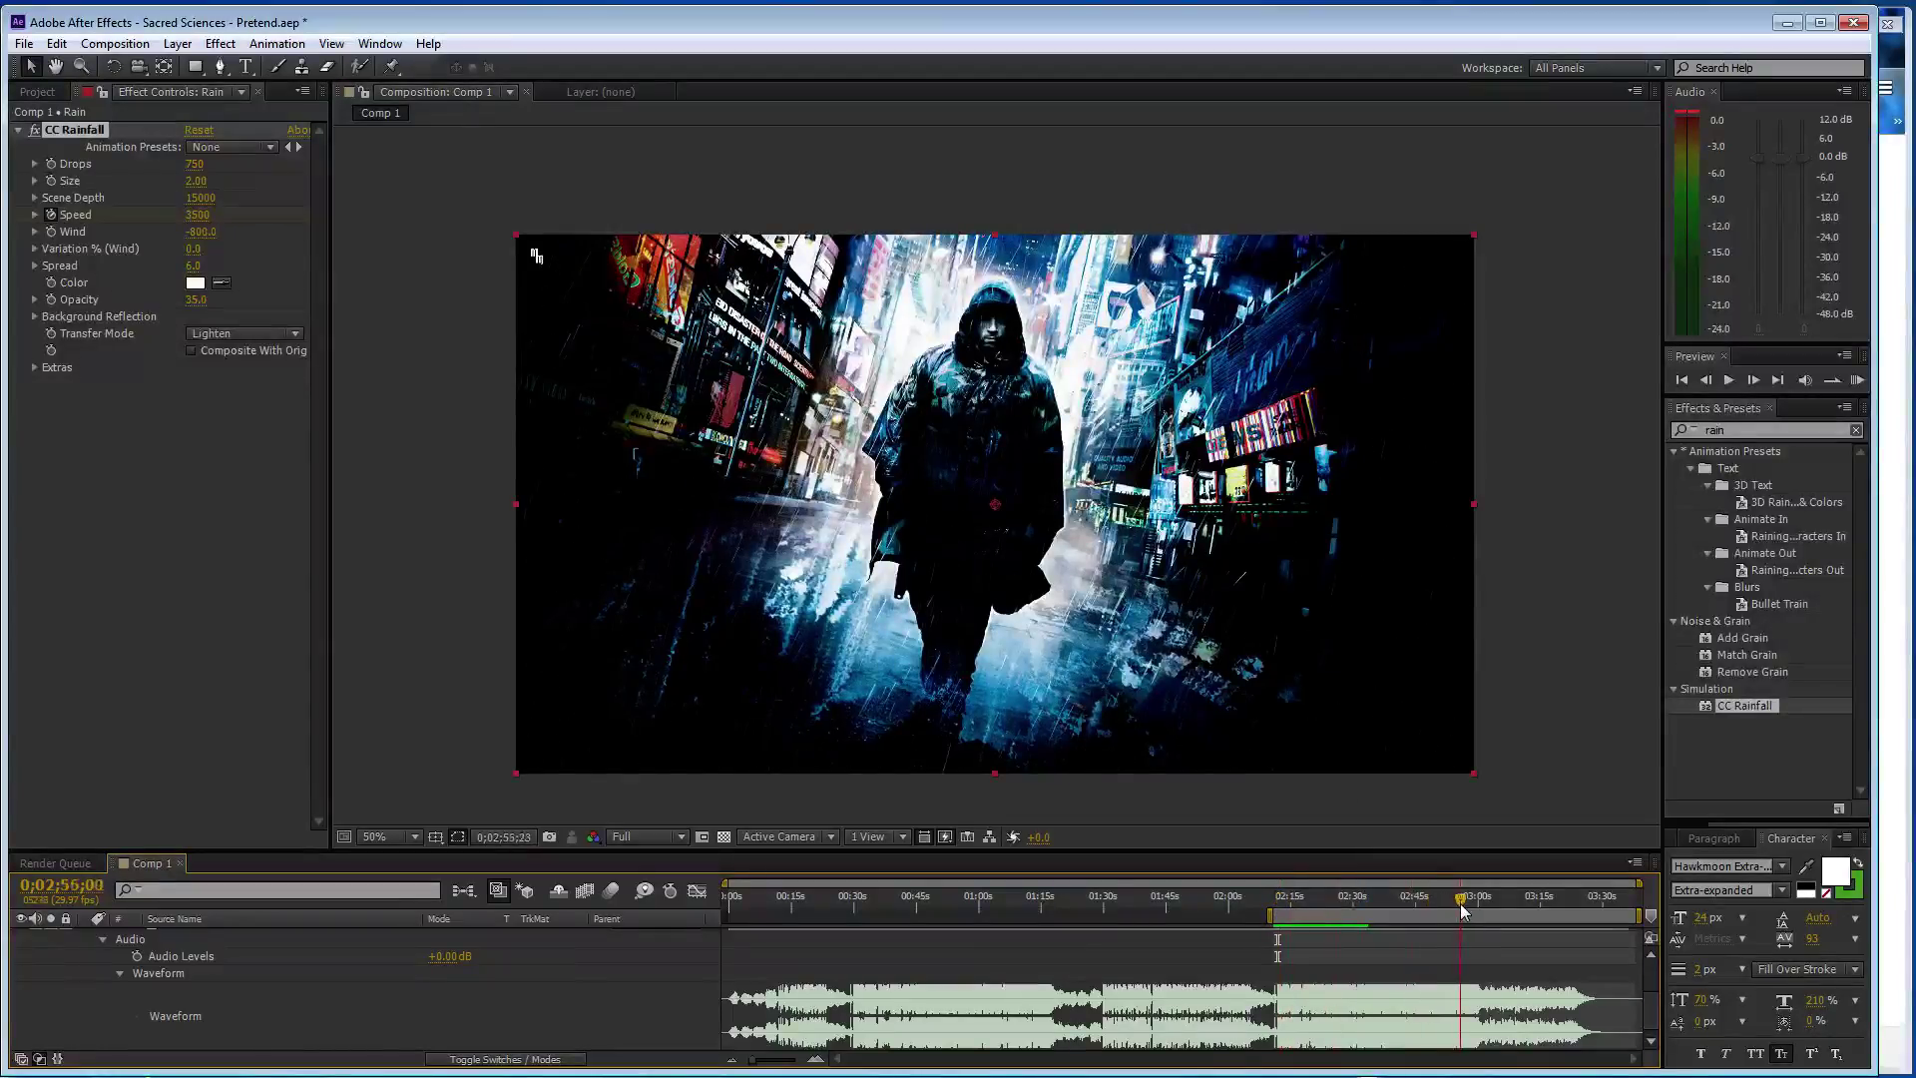
pyautogui.click(202, 216)
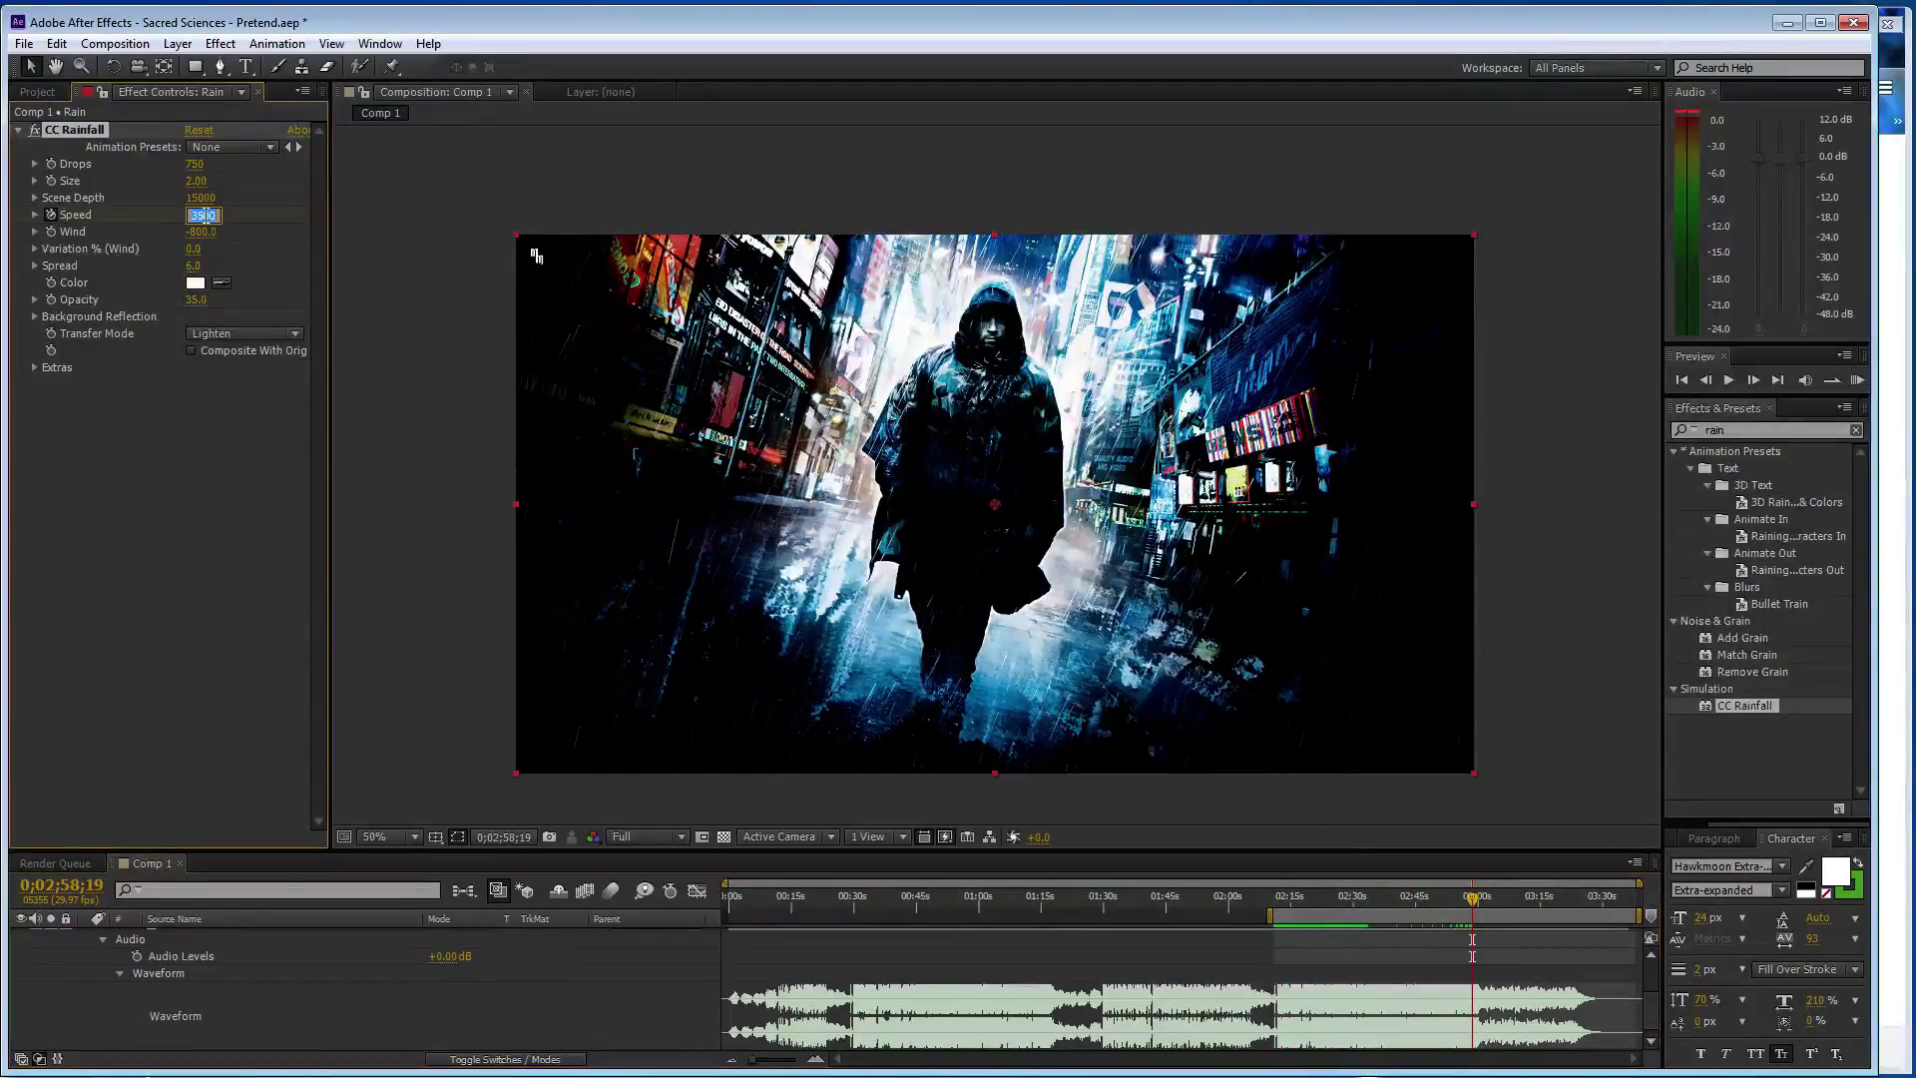
pyautogui.write('3400')
pyautogui.press('Return')
pyautogui.moveTo(1473, 898)
pyautogui.mouseDown()
pyautogui.moveTo(1490, 910)
pyautogui.moveTo(1539, 883)
pyautogui.mouseUp()
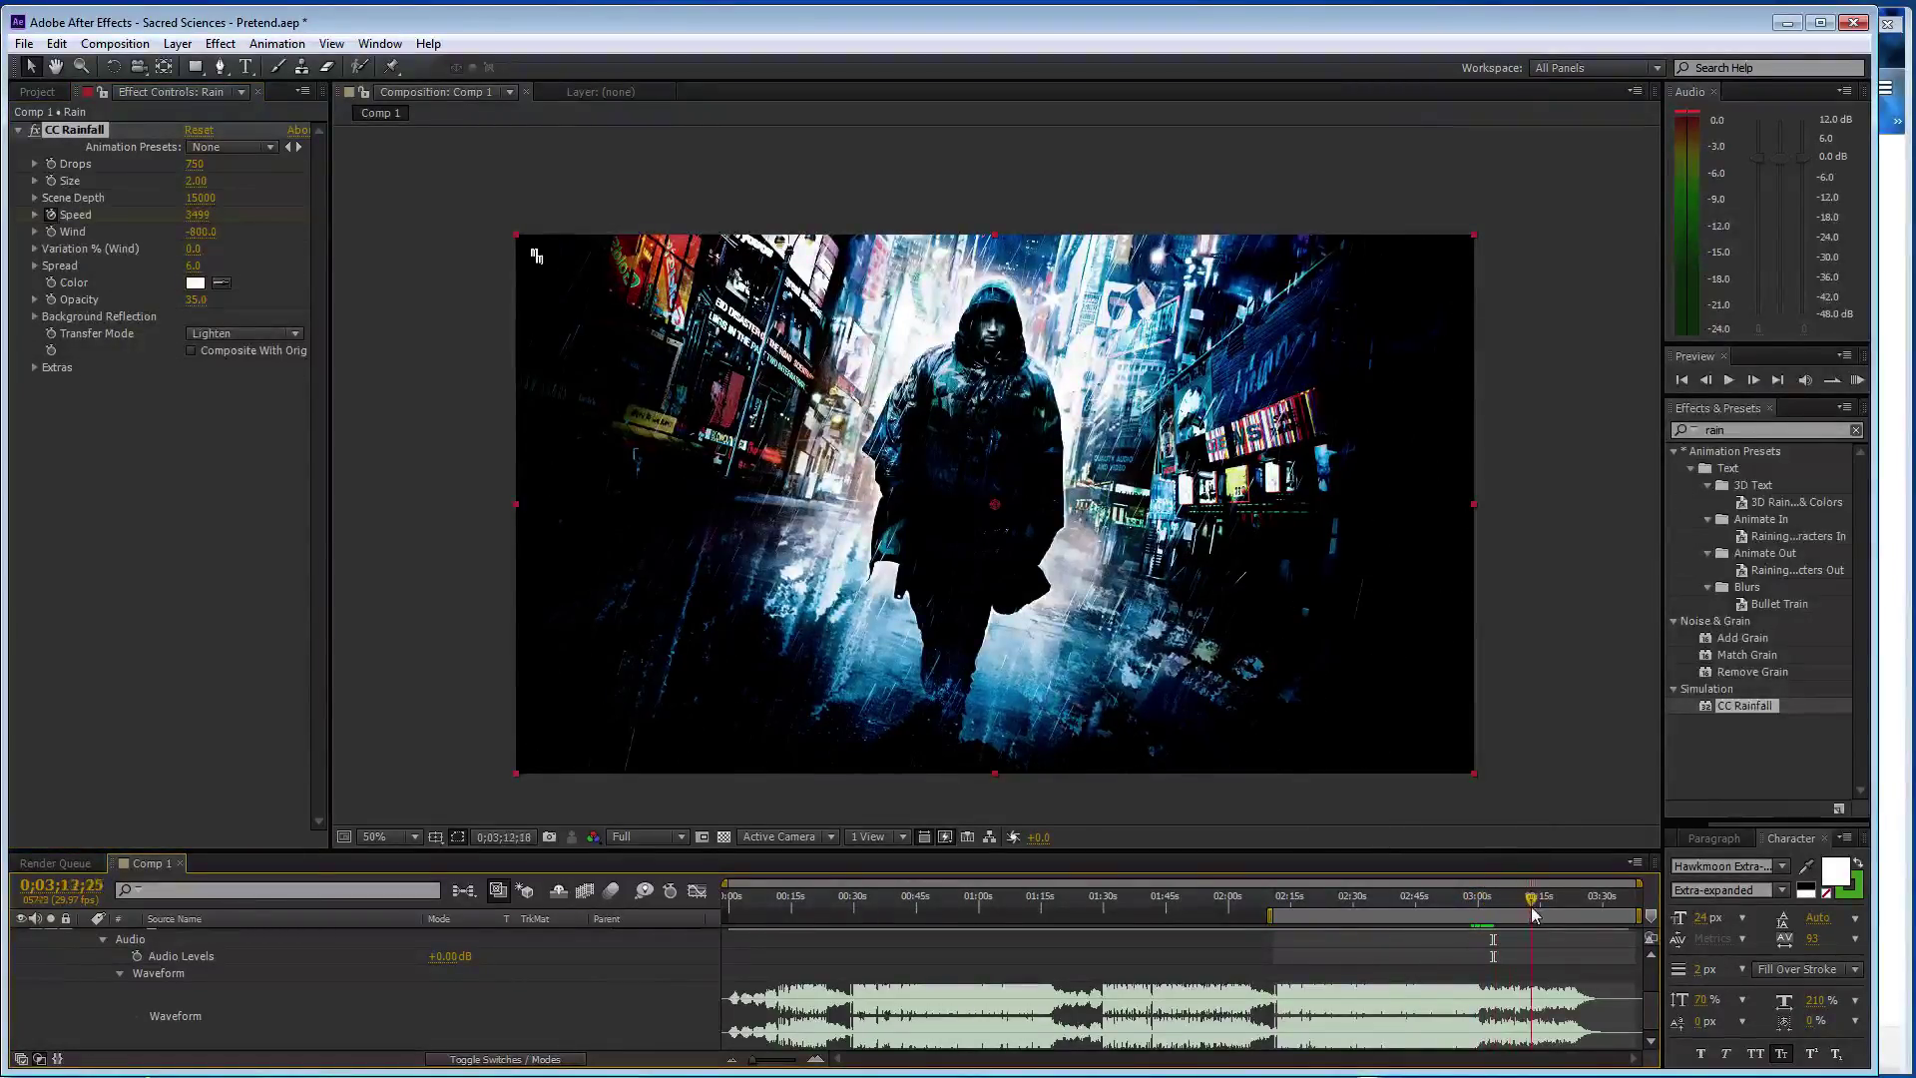
pyautogui.click(196, 214)
pyautogui.write('1000')
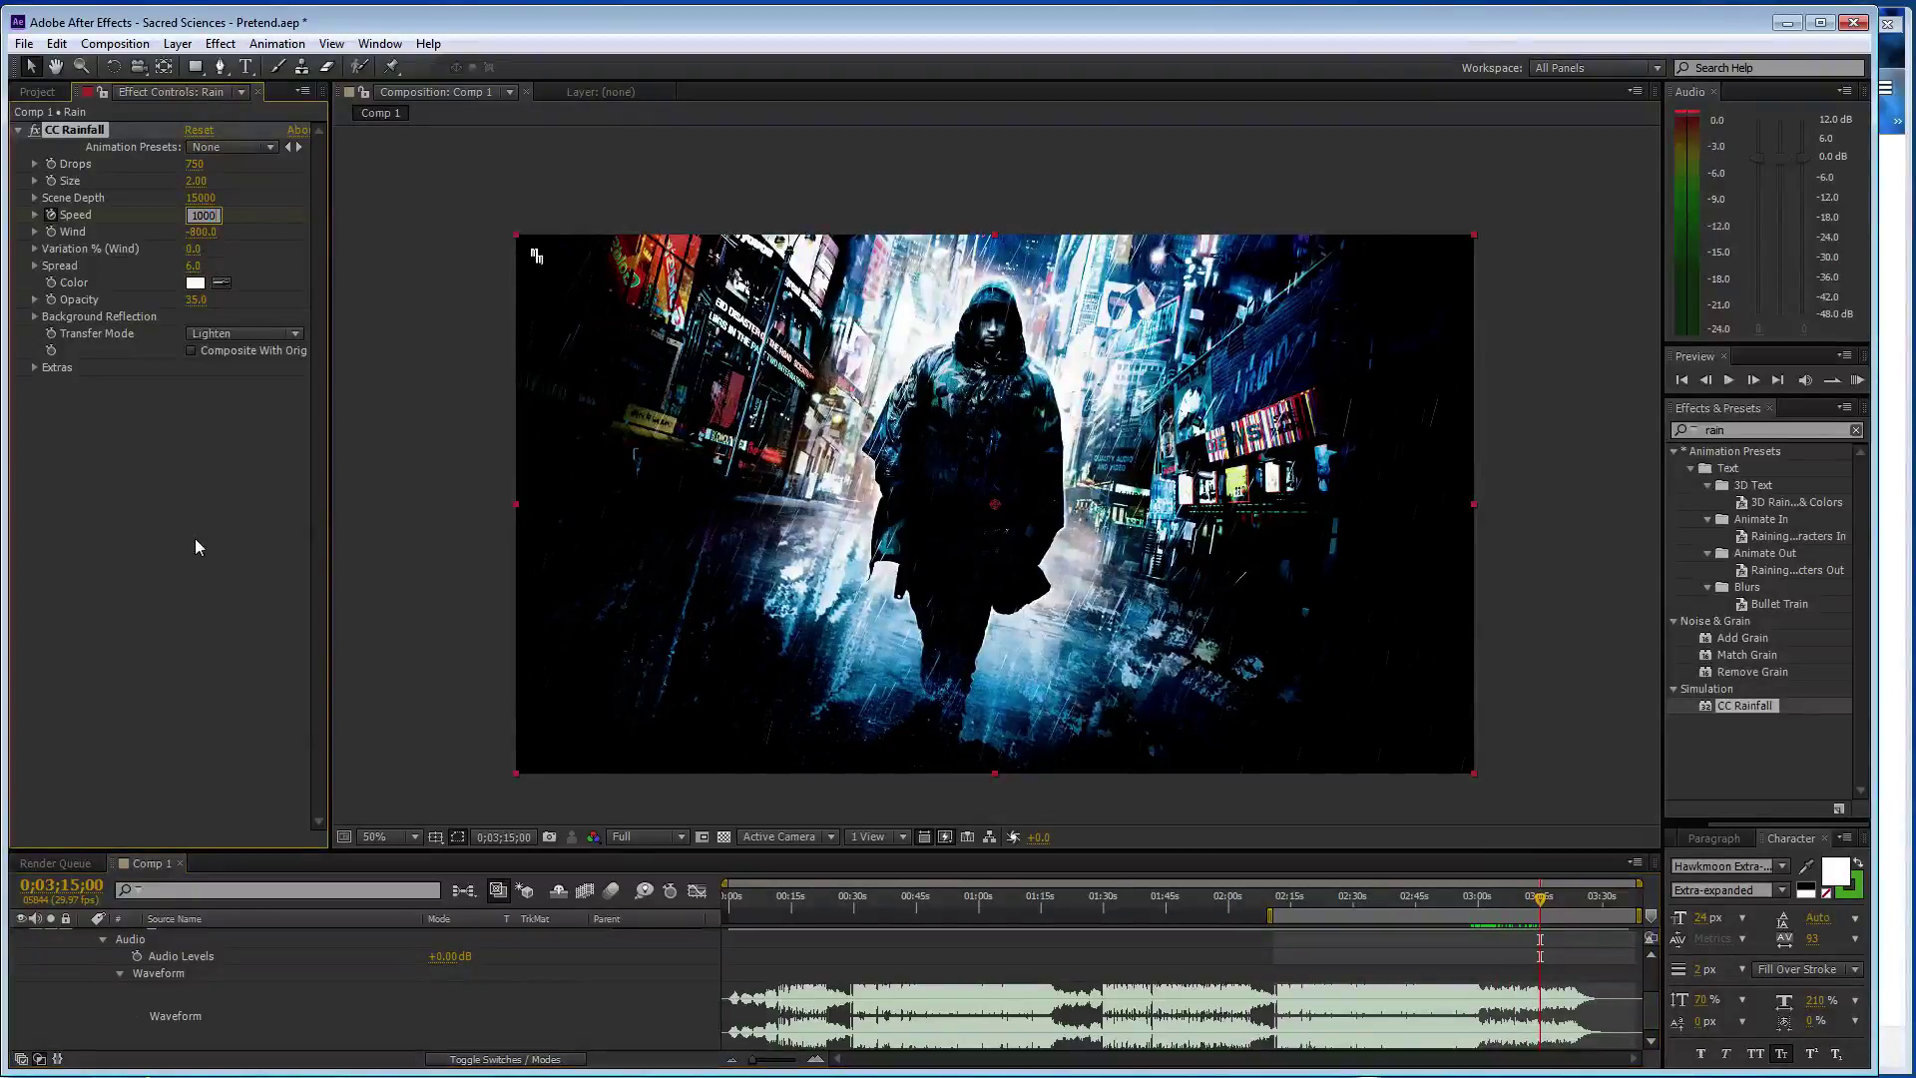
pyautogui.click(195, 539)
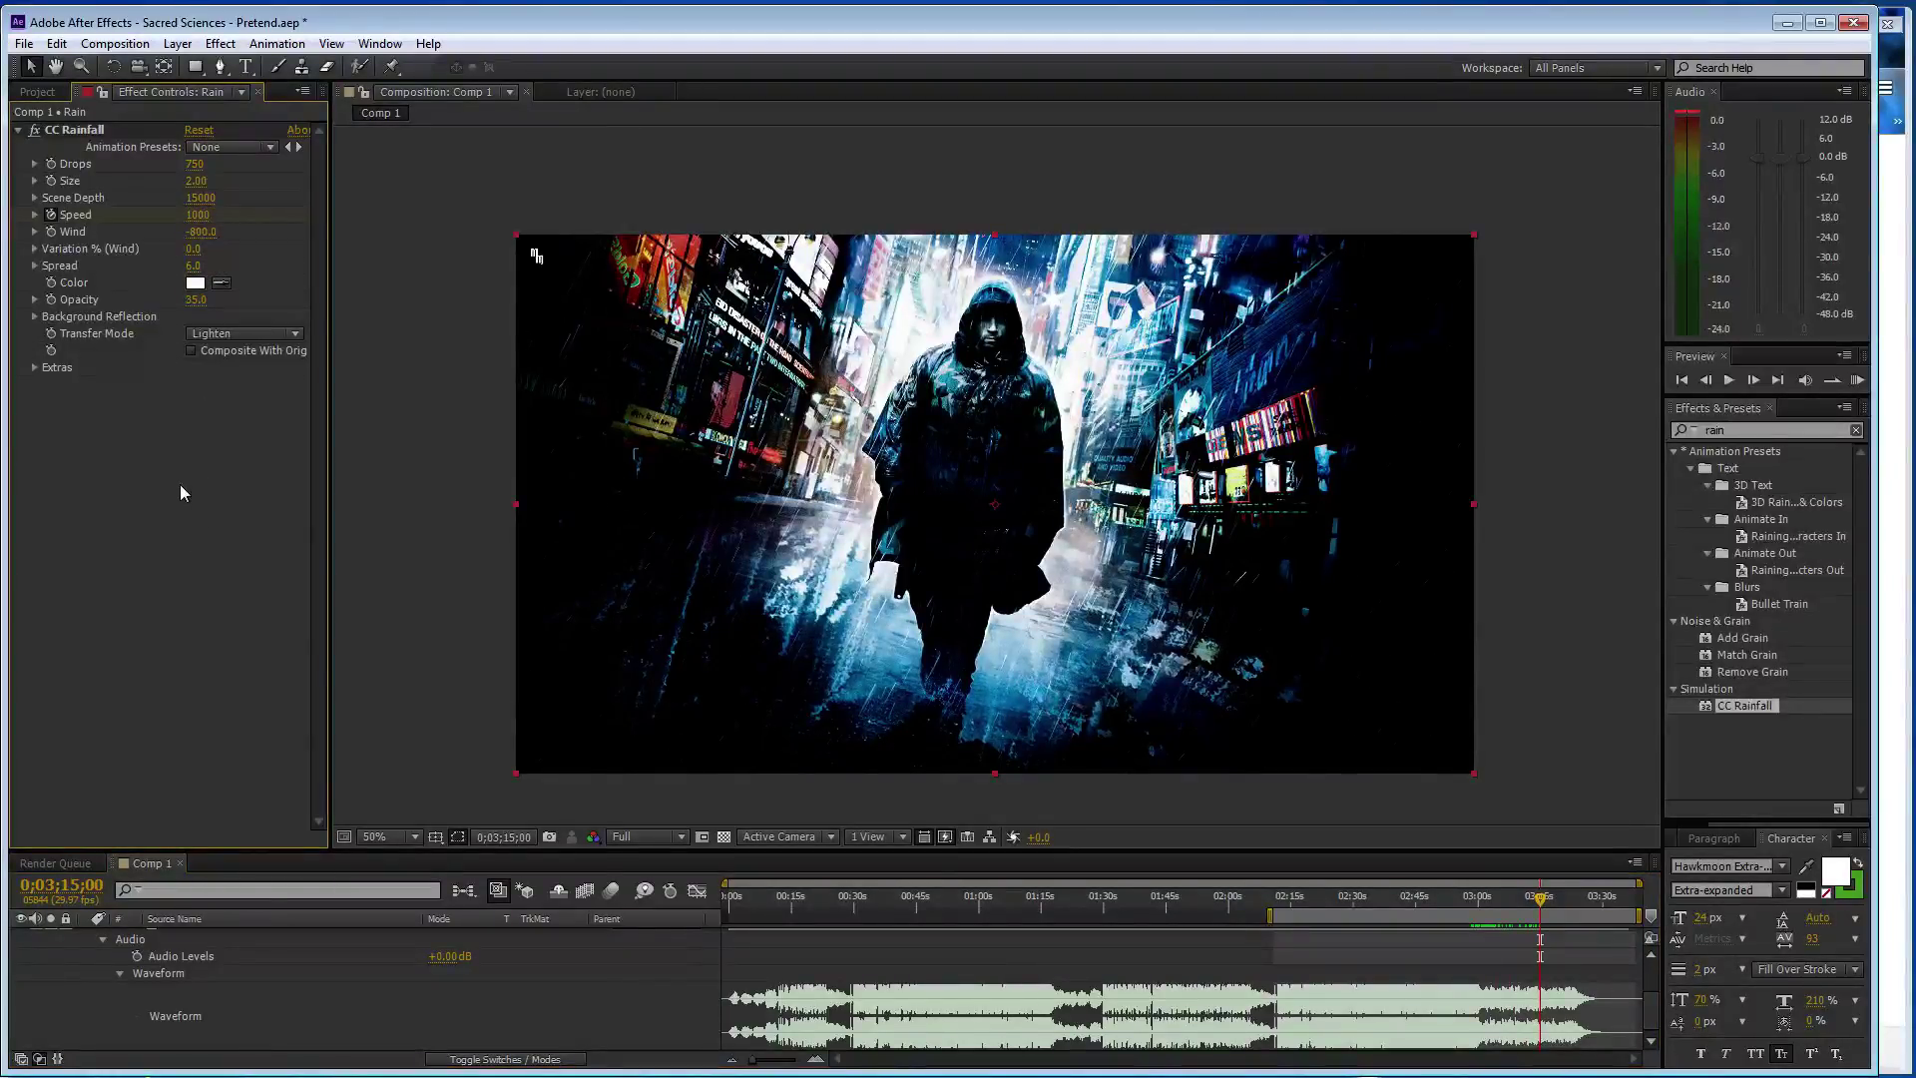
pyautogui.hotkey('ctrl', 's')
# - At 3;23;04, adjust the rainfall Wind value and save again
pyautogui.moveTo(1545, 910); pyautogui.dragTo(1573, 900)
pyautogui.click(201, 232)
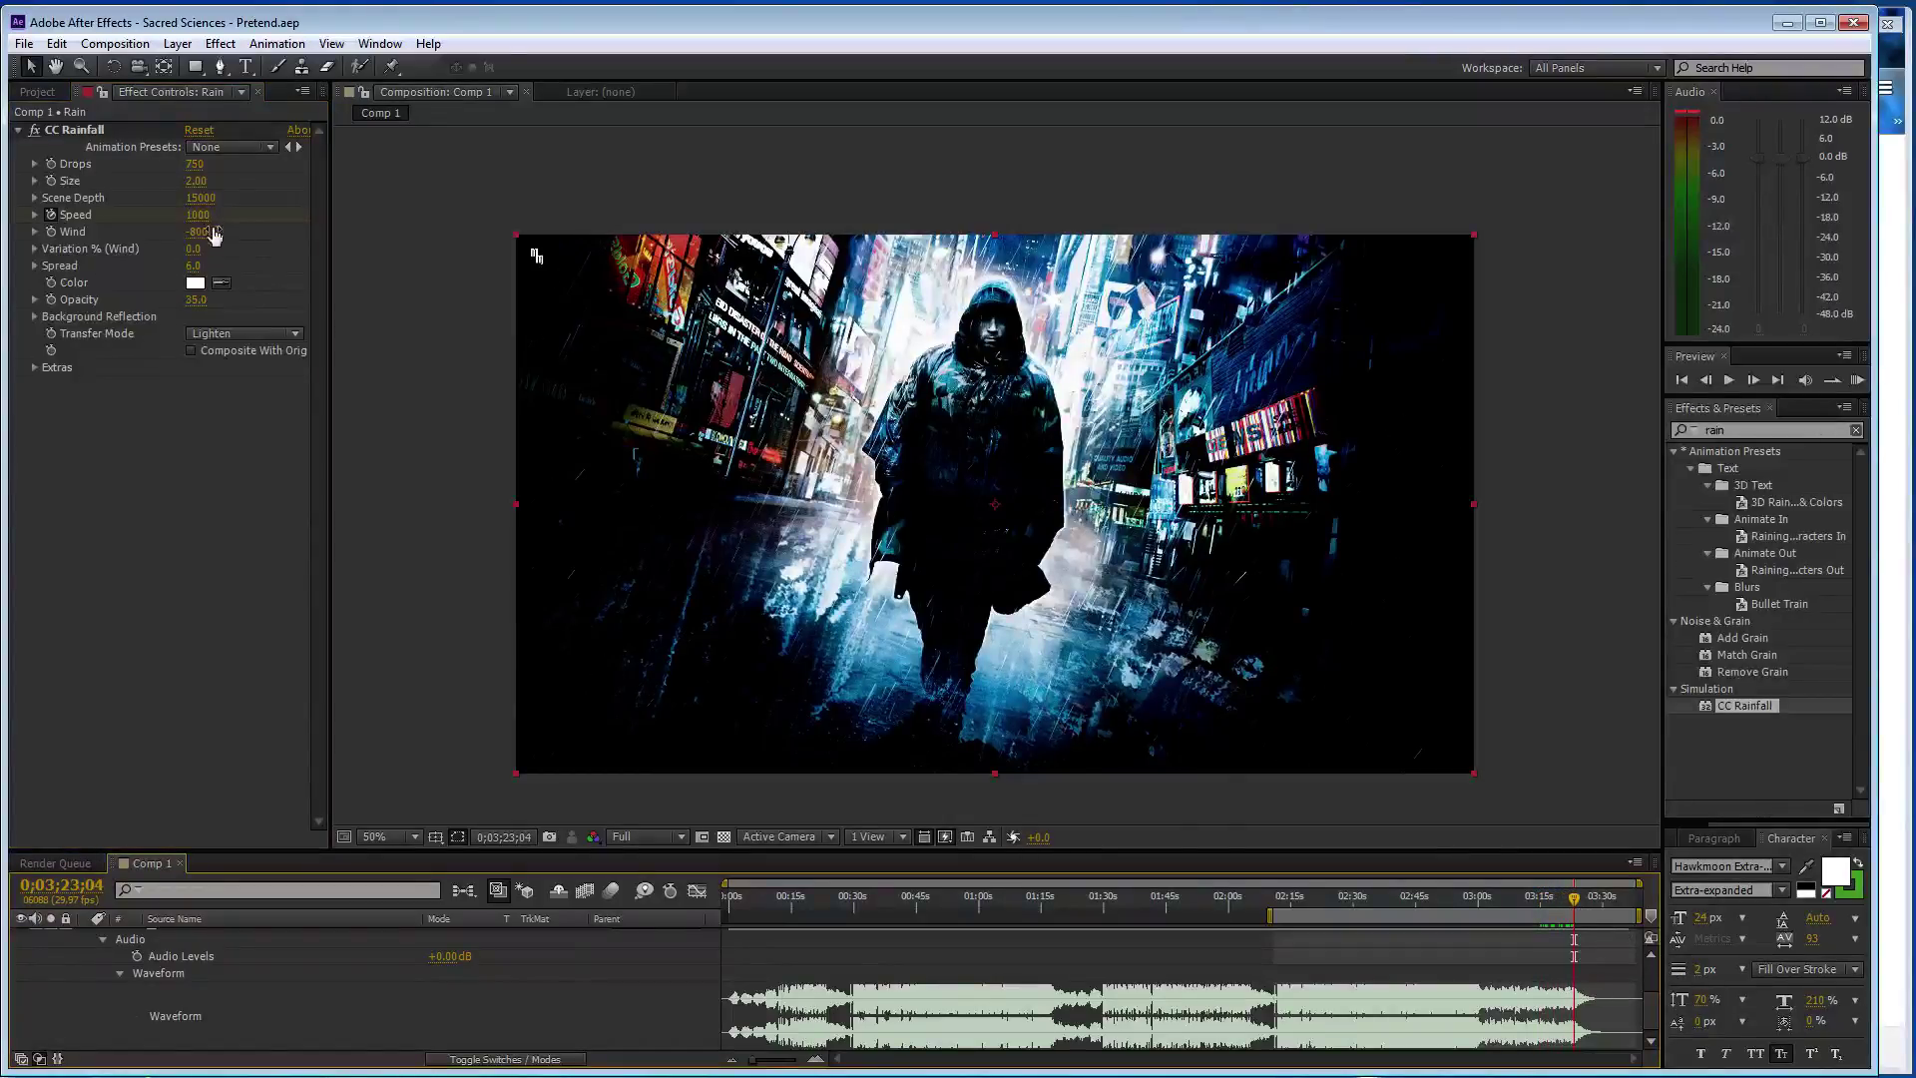
pyautogui.write('5')
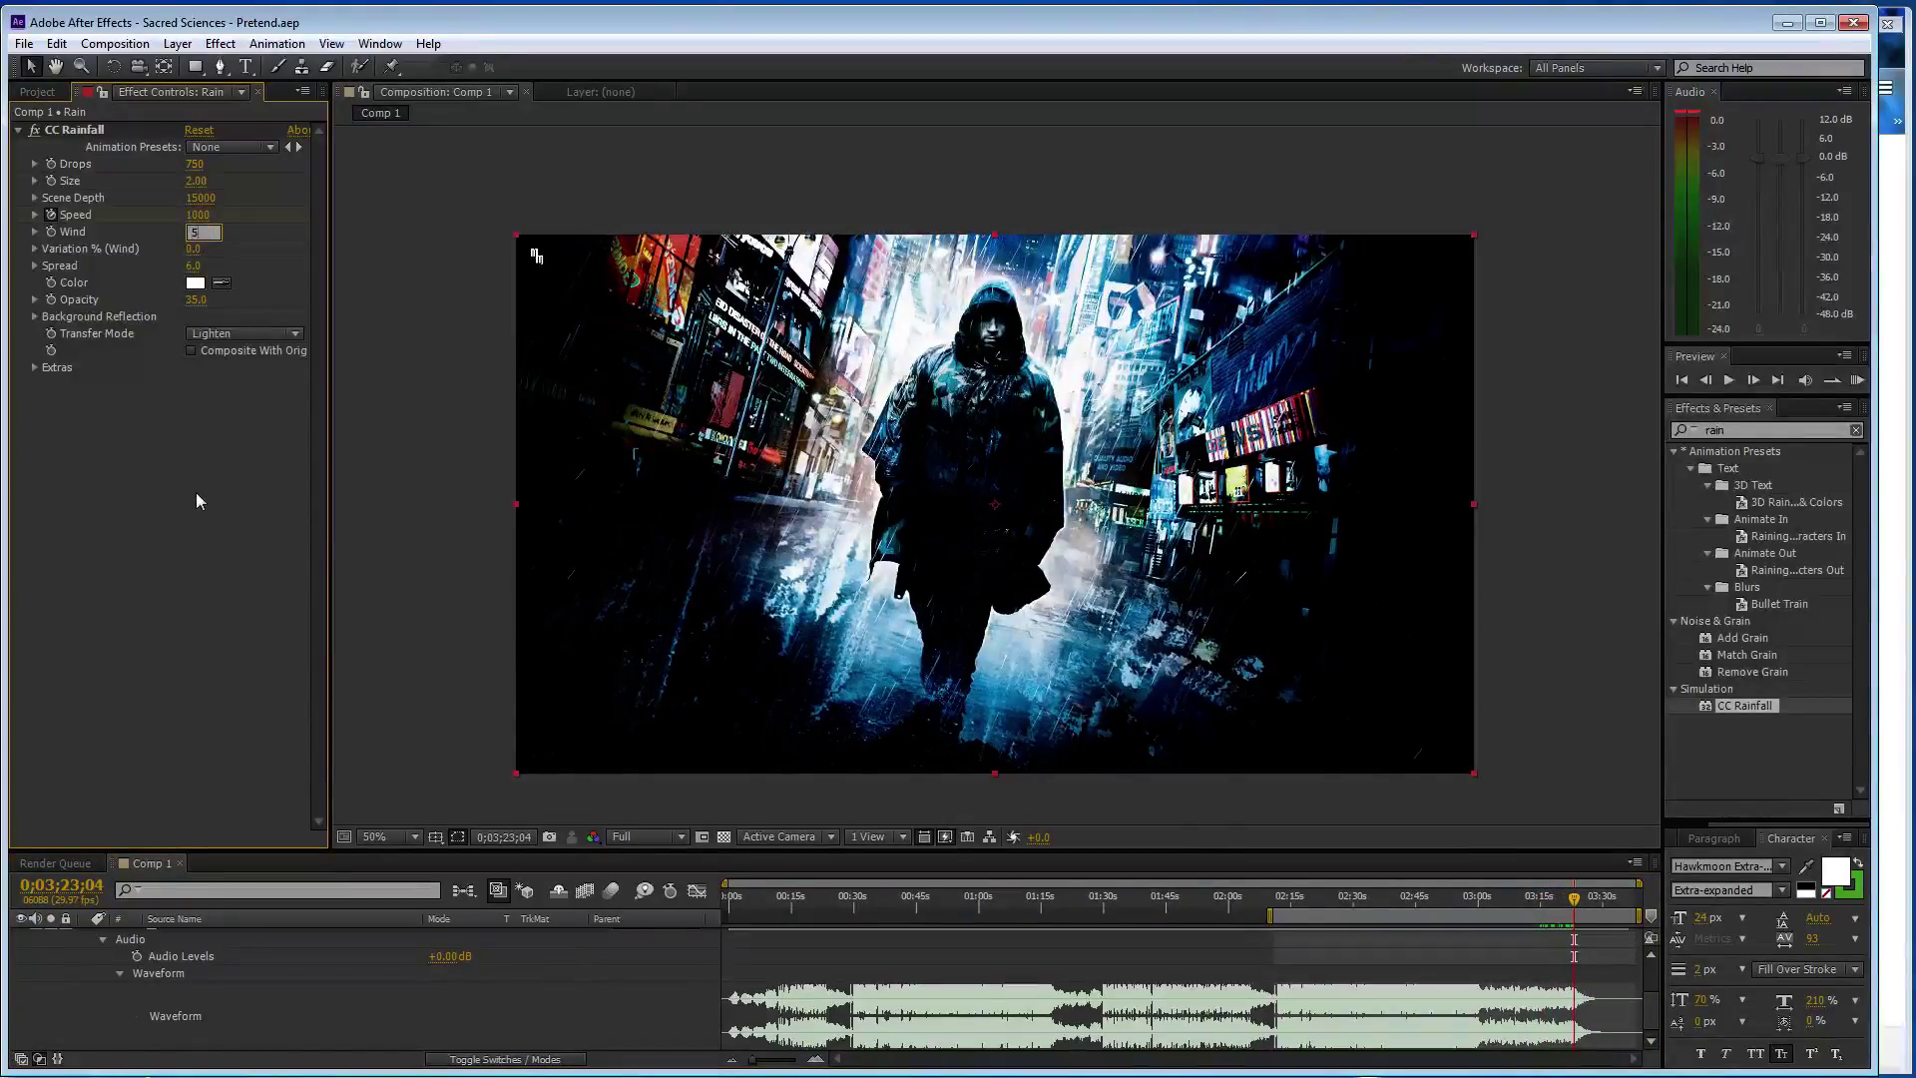
pyautogui.click(194, 507)
pyautogui.hotkey('ctrl', 's')
# - Create a new black solid layer named flare
pyautogui.click(118, 973)
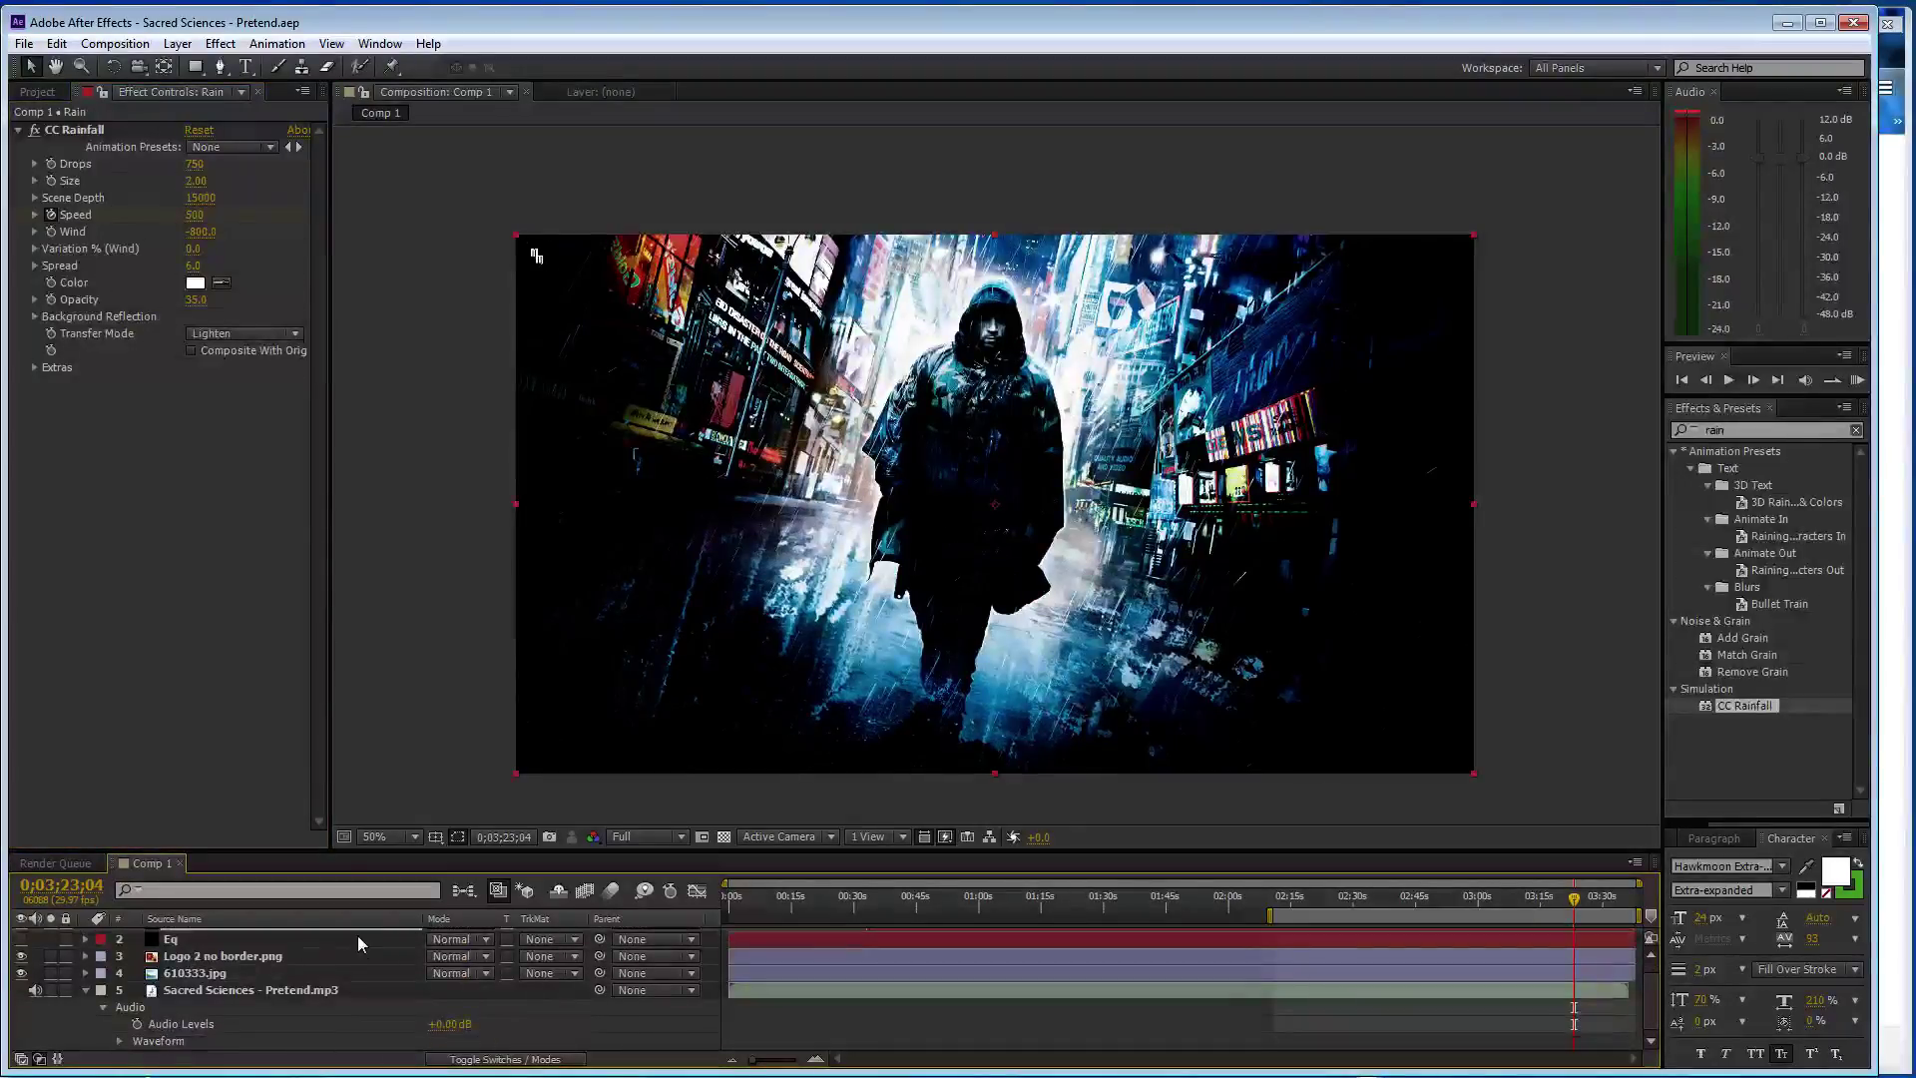
pyautogui.hotkey('ctrl', 'shift', 'y')
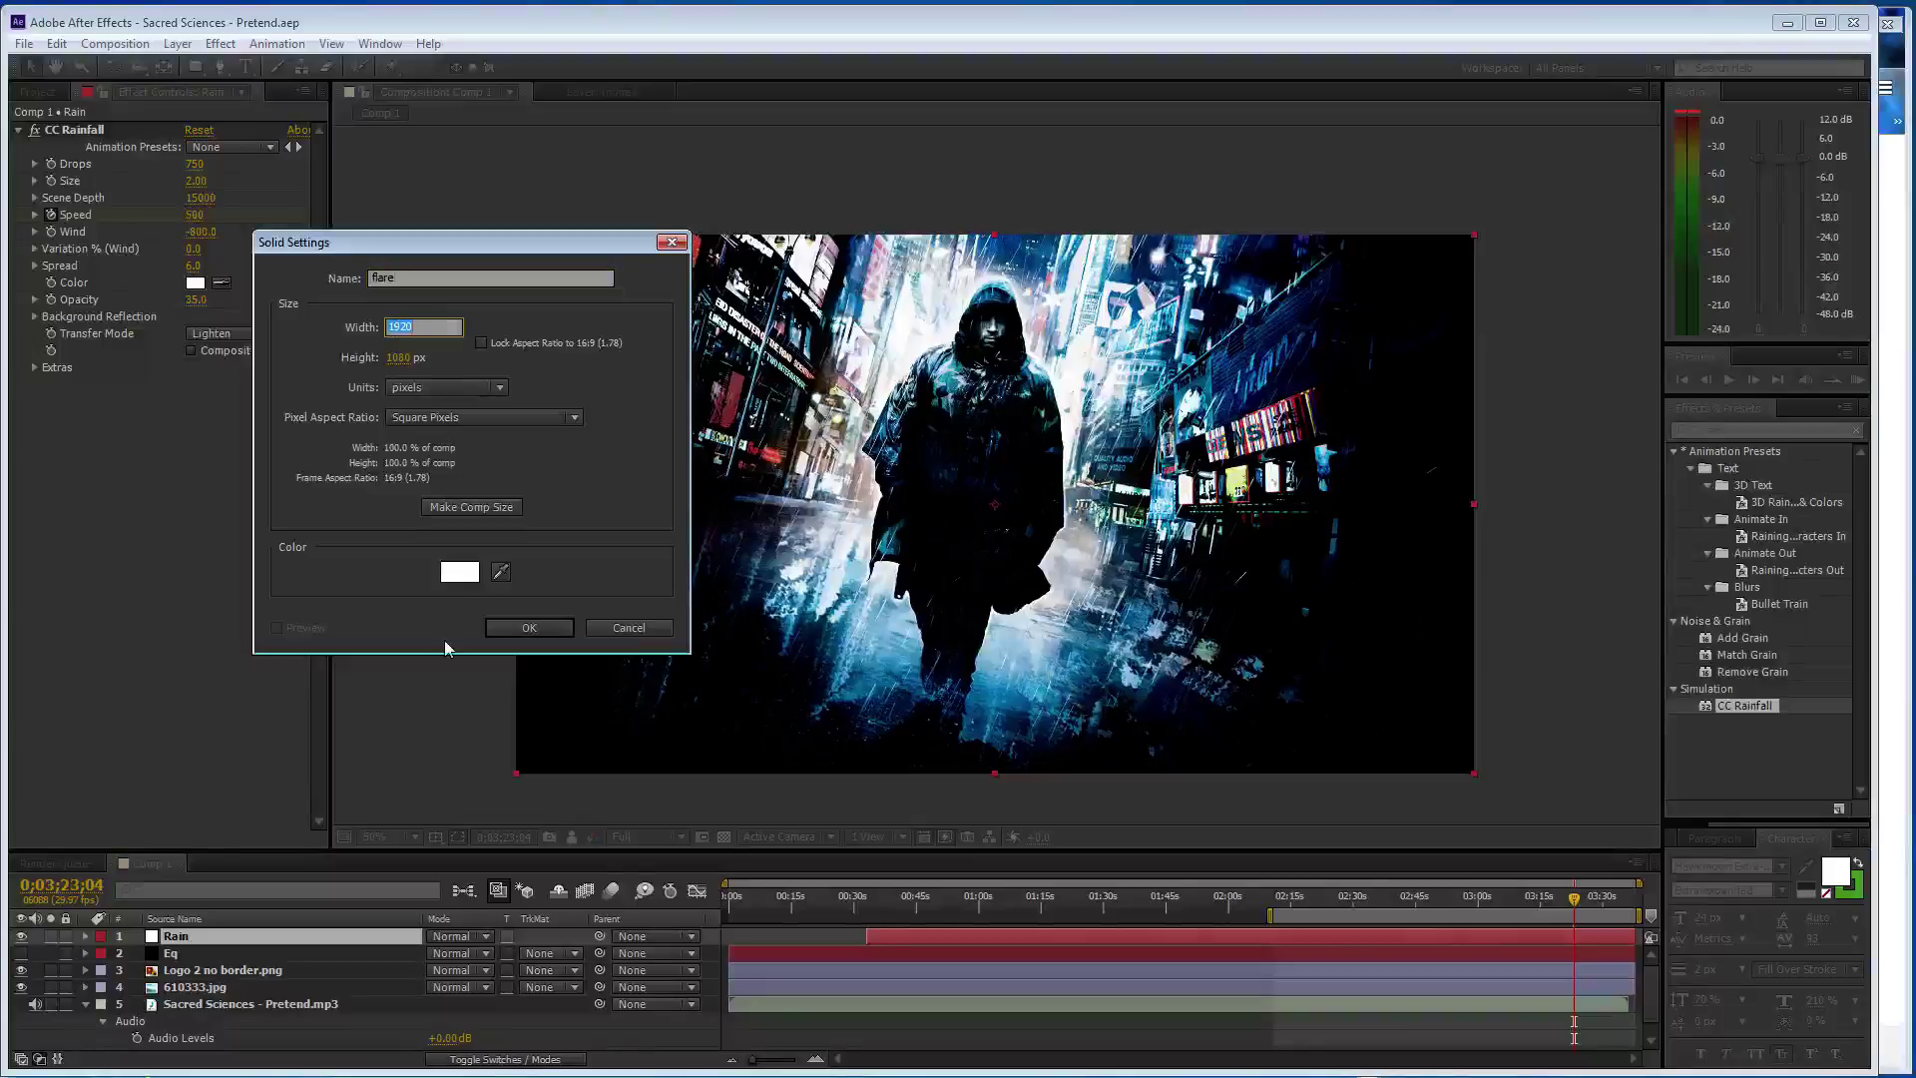
pyautogui.click(459, 570)
pyautogui.write('000000')
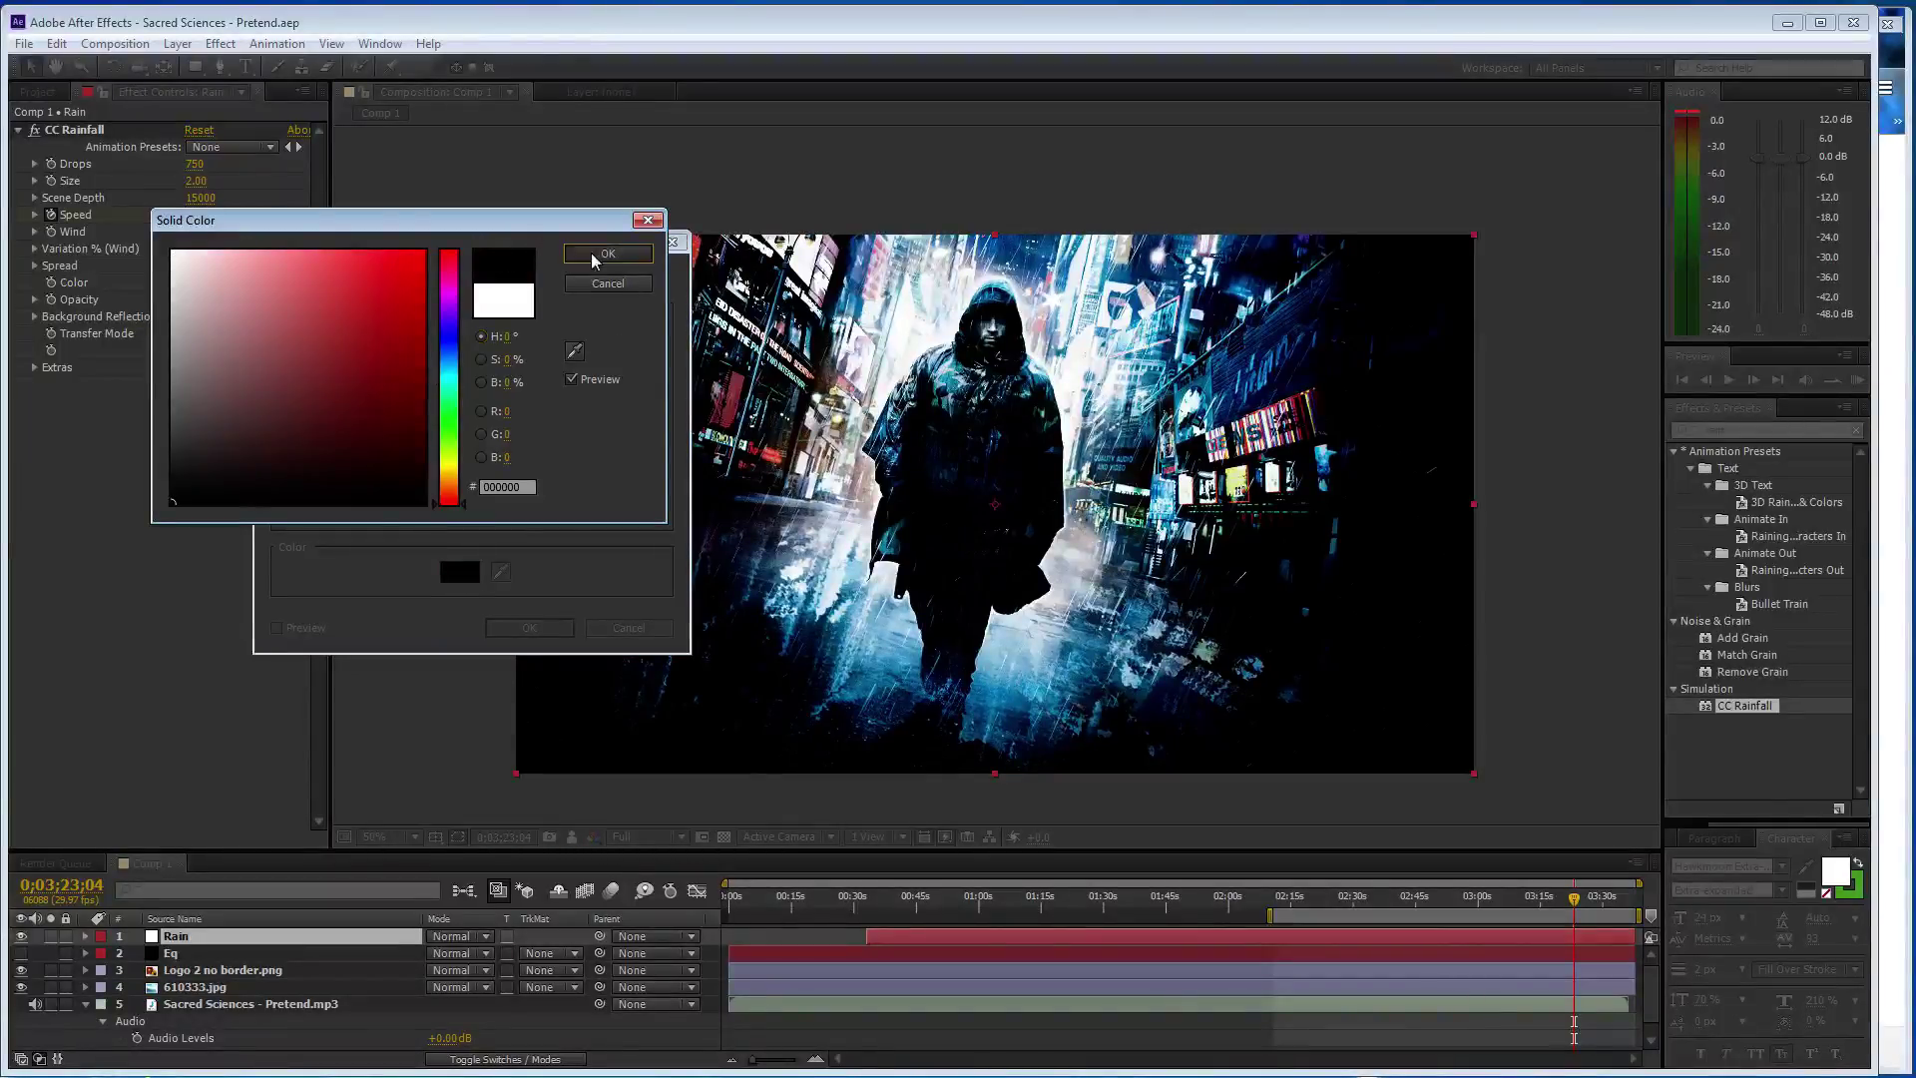
pyautogui.click(607, 253)
pyautogui.click(529, 627)
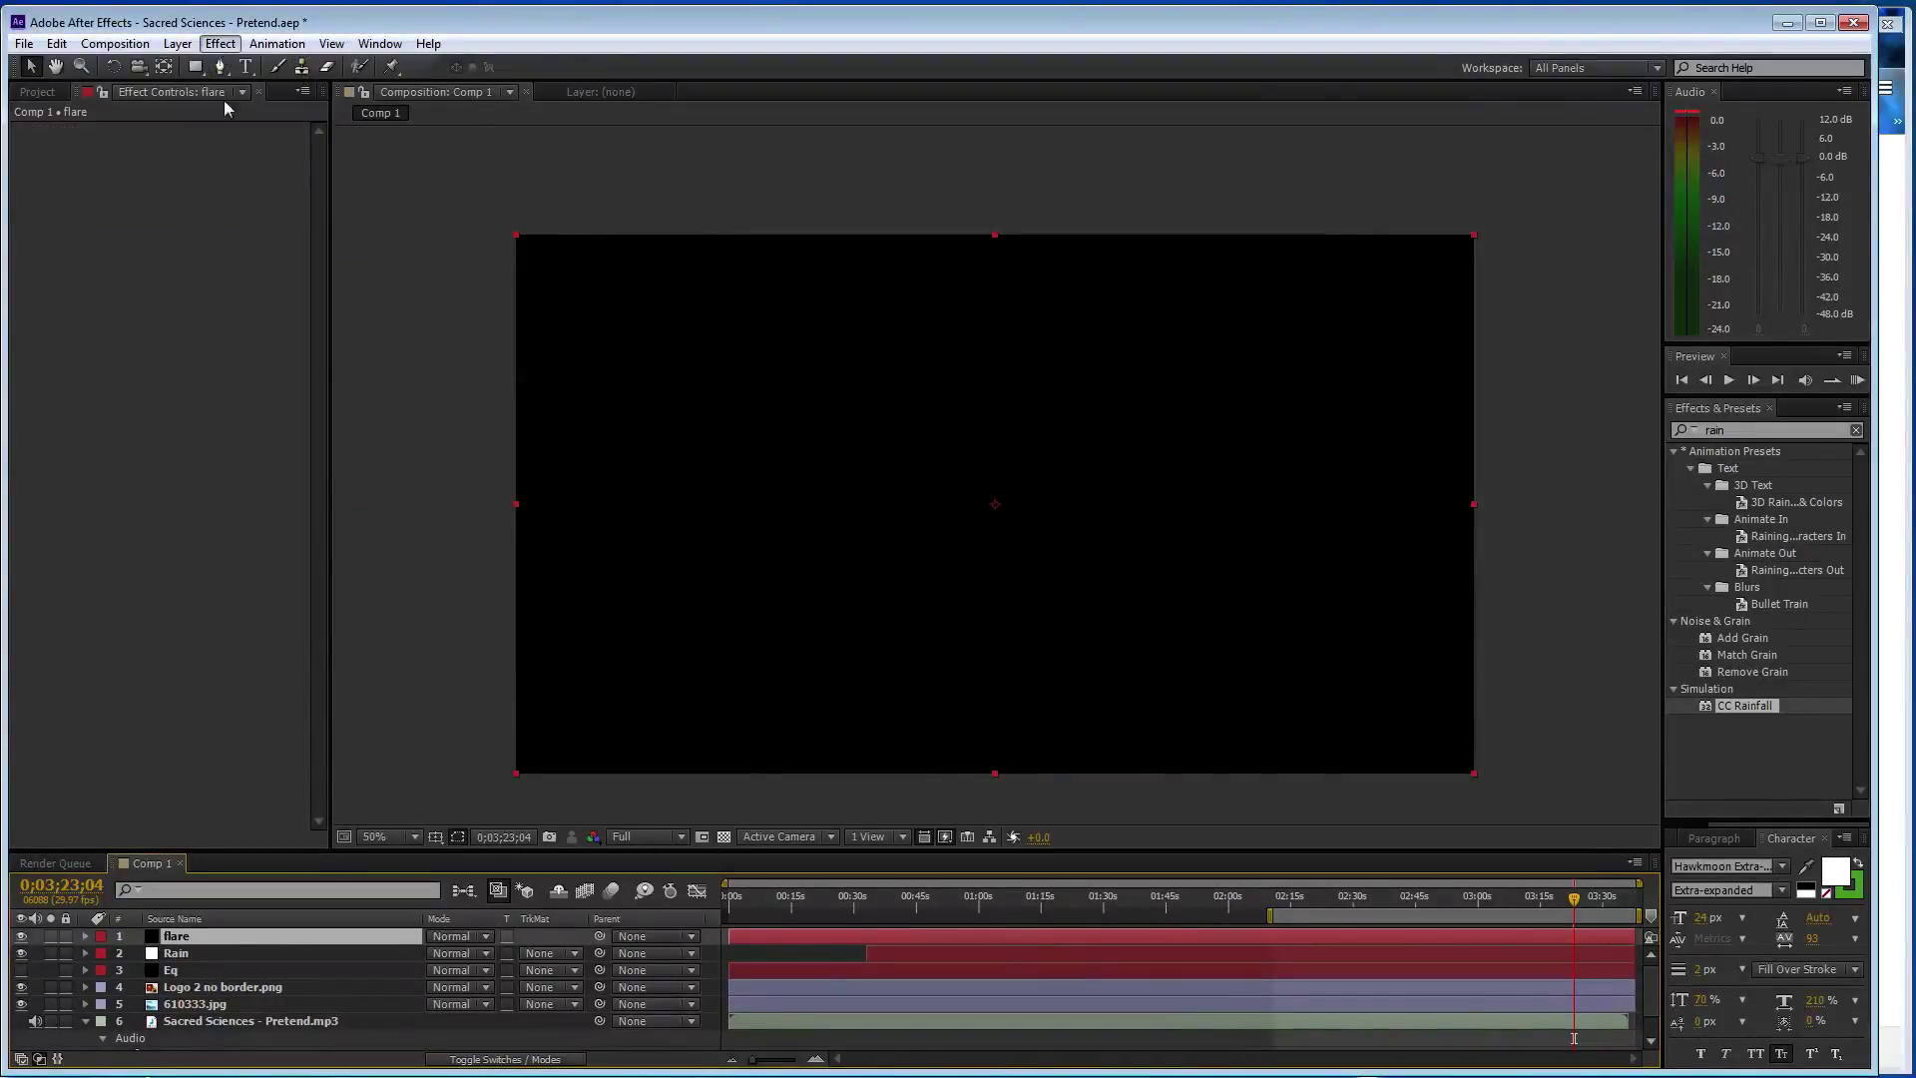
# - Apply Optical Flares, move the layer below Rain, and set Render Mode to On Transparent
pyautogui.click(220, 43)
pyautogui.moveTo(375, 628)
pyautogui.click(587, 632)
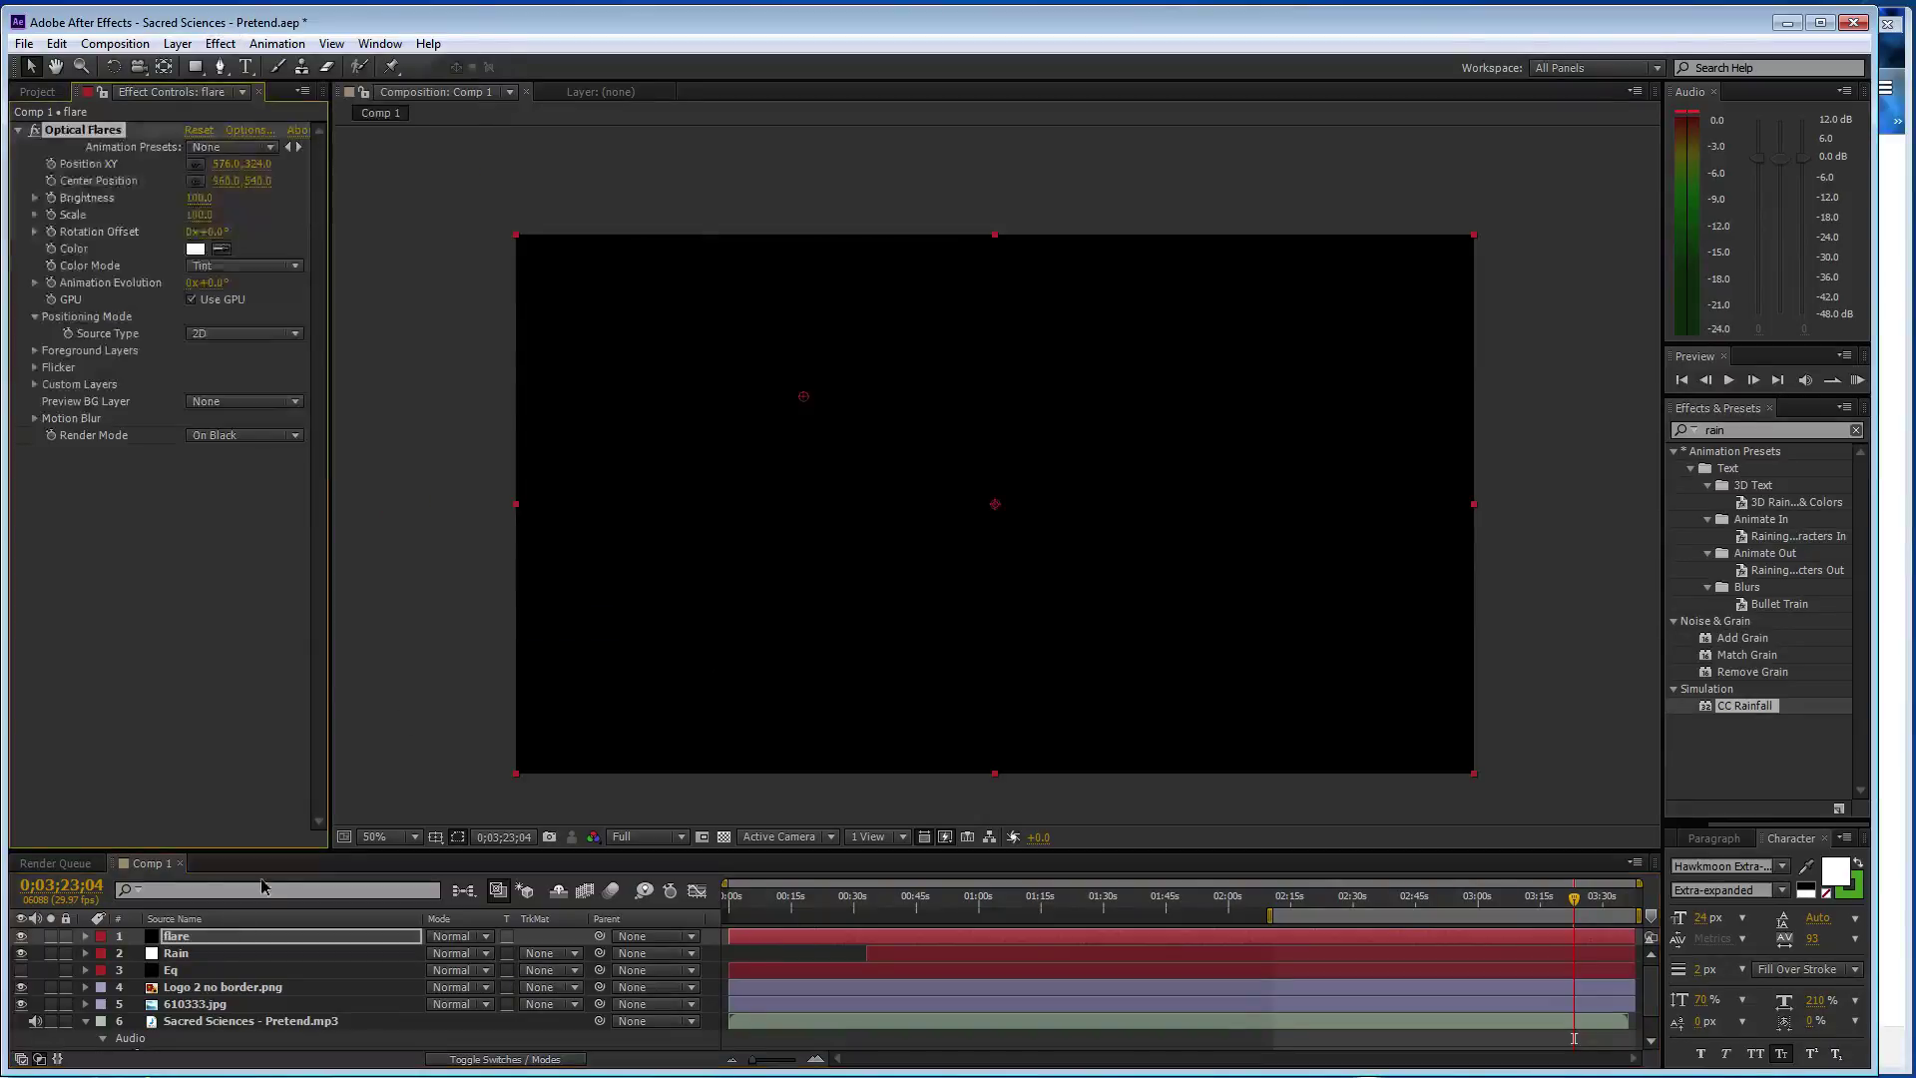
pyautogui.hotkey('ctrl', '[')
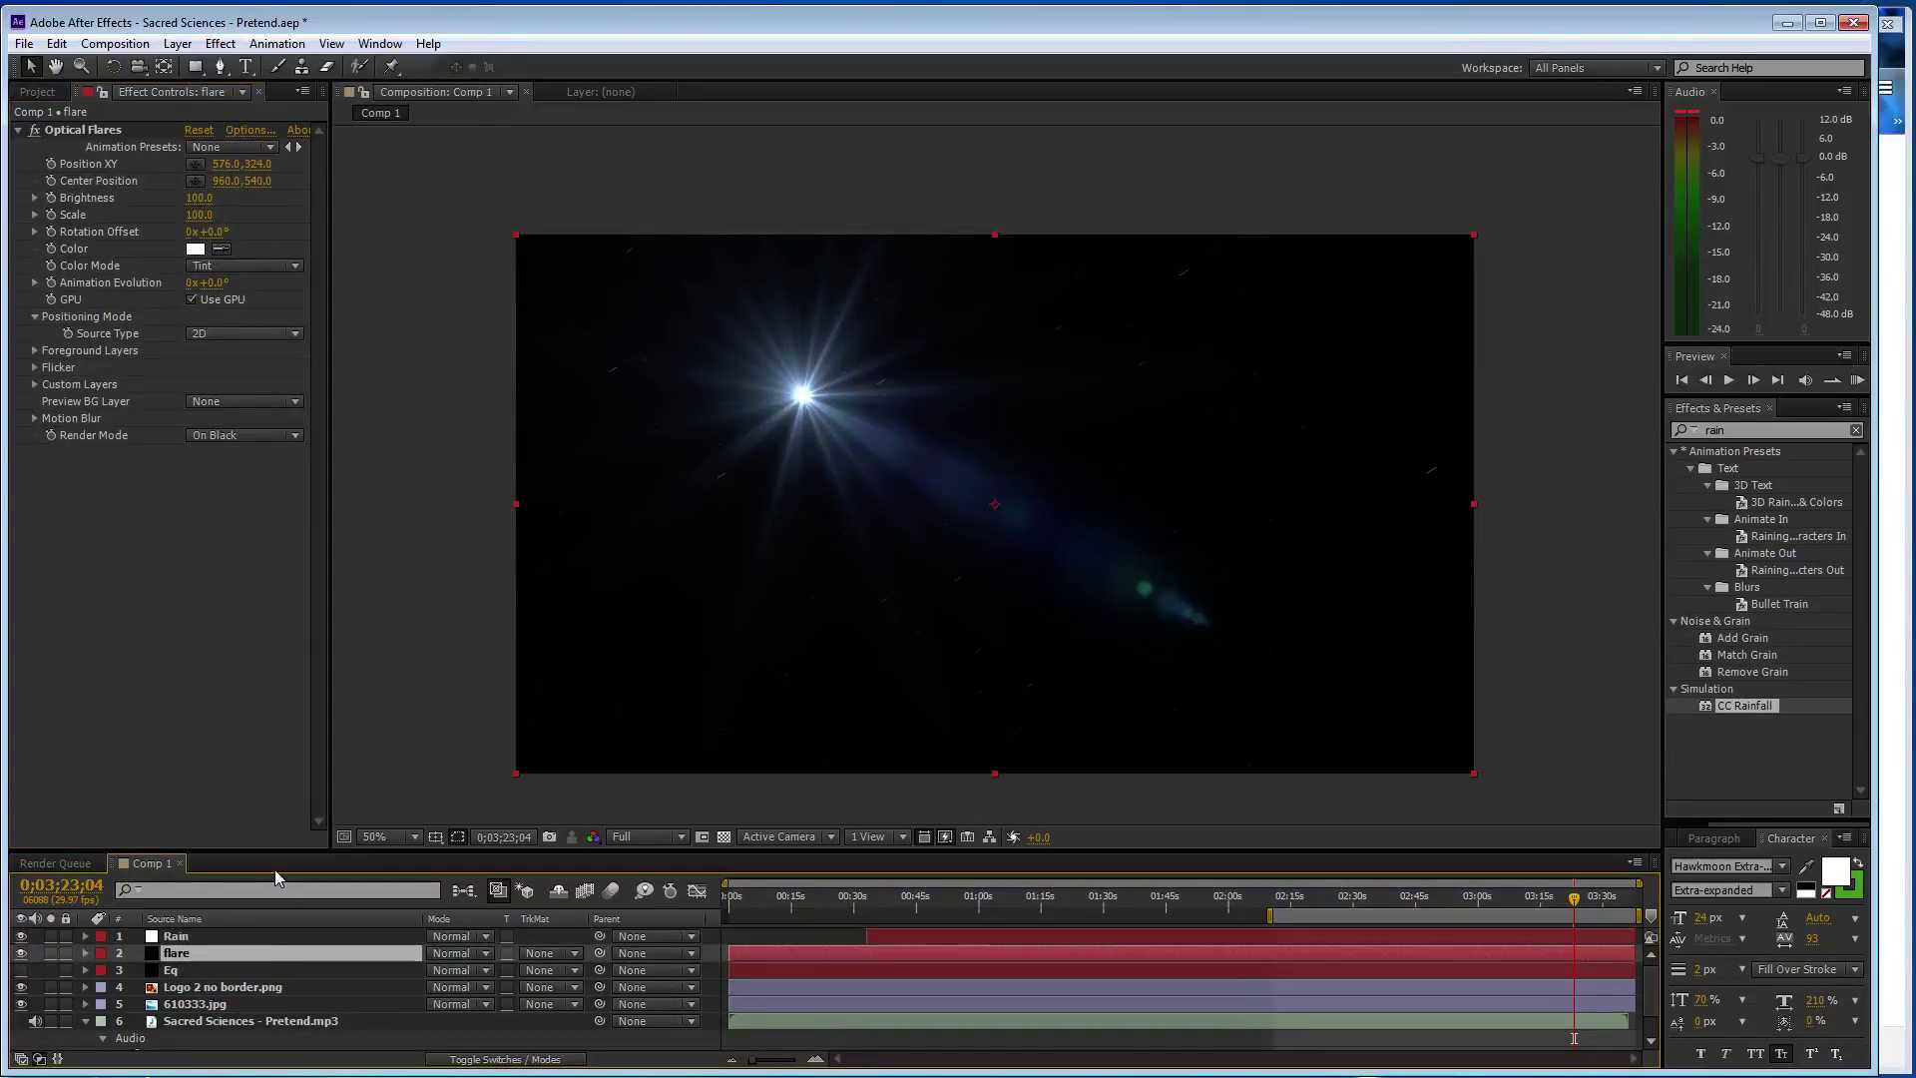
pyautogui.click(219, 435)
pyautogui.click(239, 480)
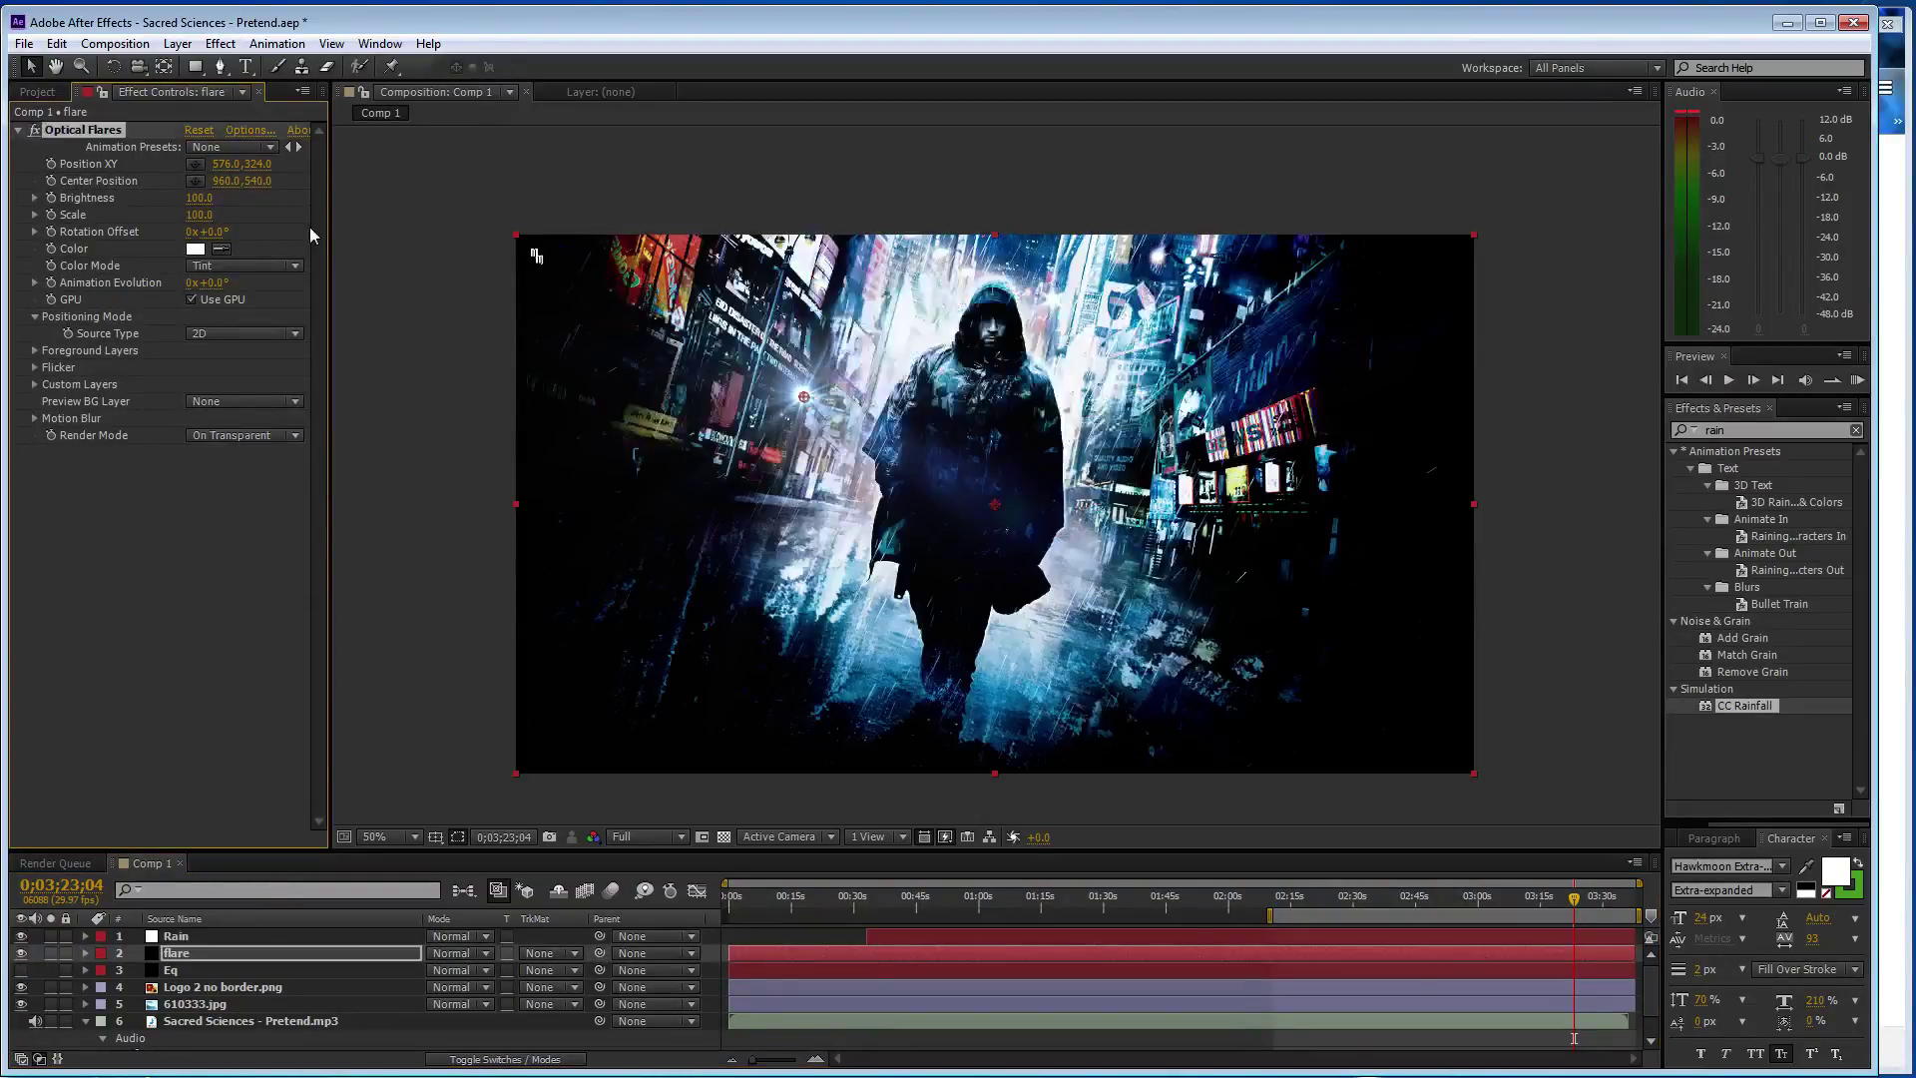
# - In Optical Flares Options, remove all default lens elements and add a single Glow
pyautogui.click(264, 130)
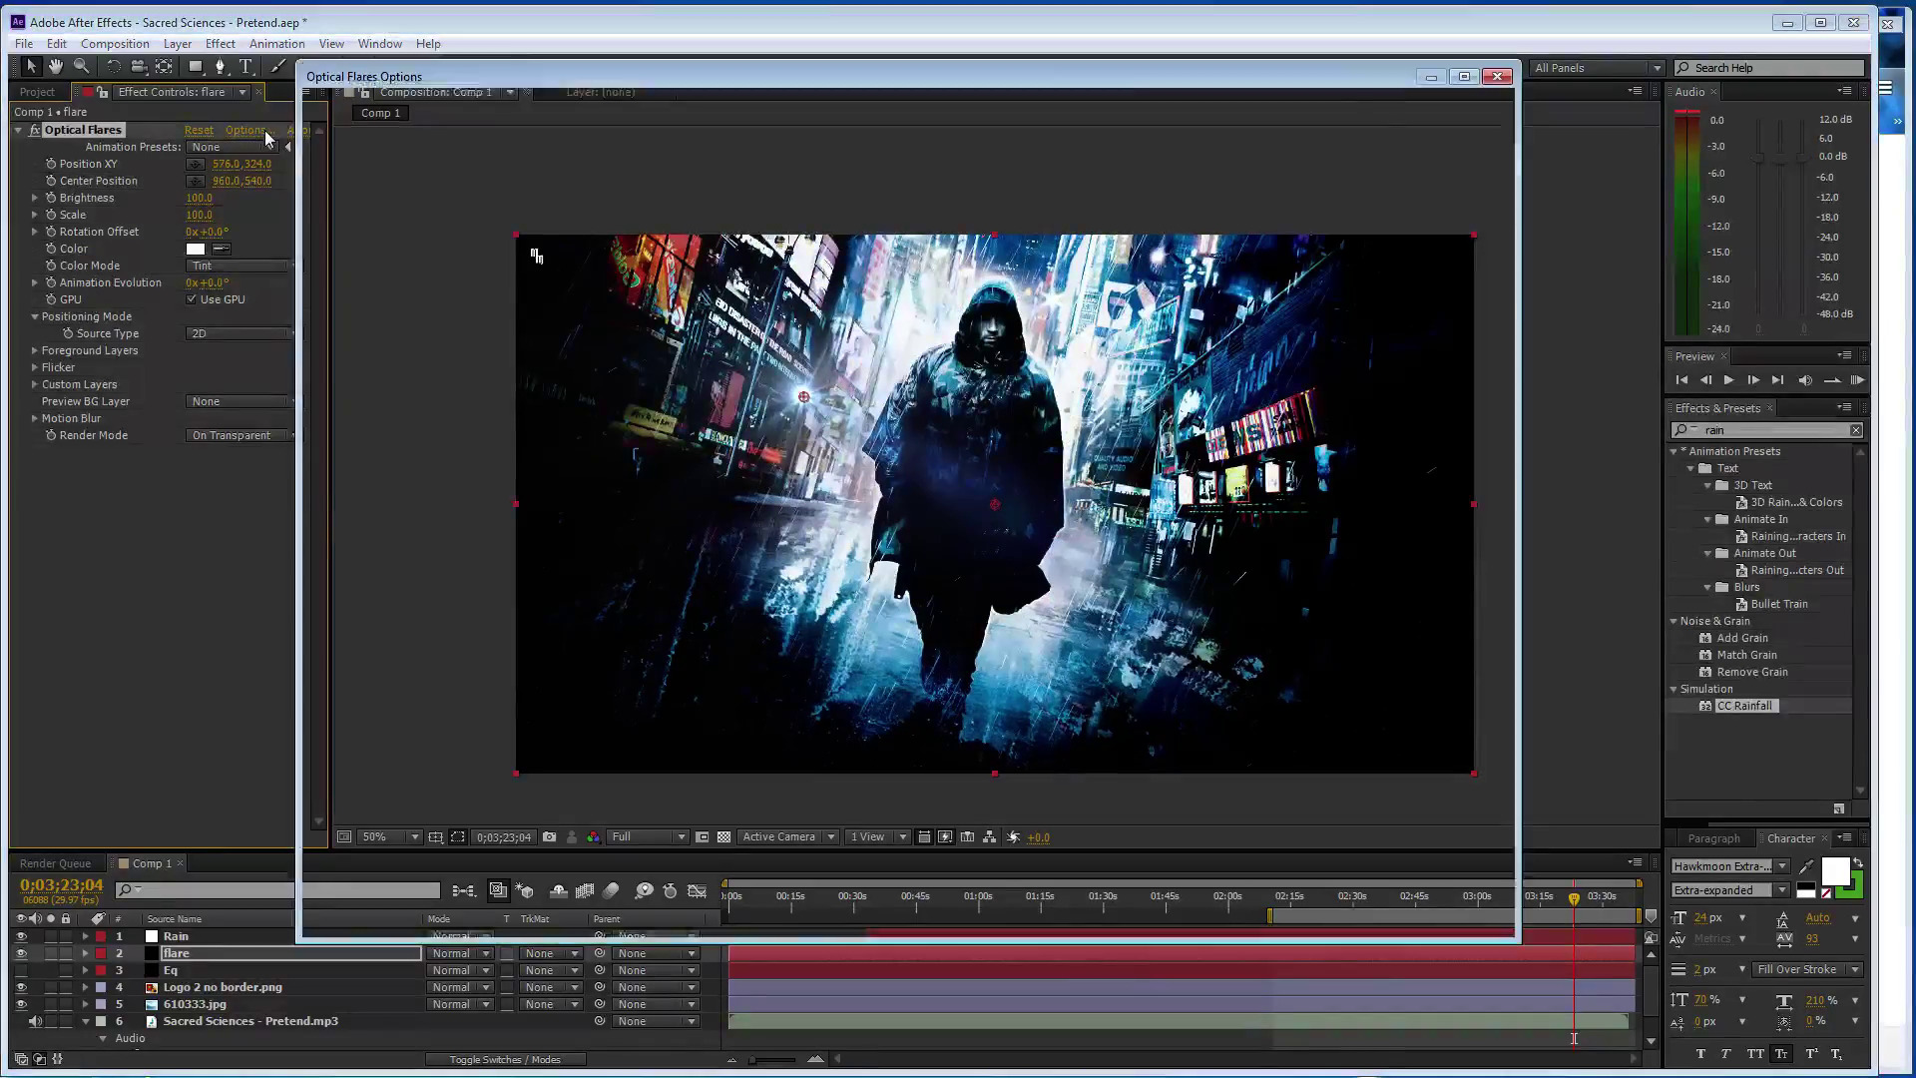
pyautogui.click(871, 702)
pyautogui.click(871, 701)
pyautogui.click(871, 701)
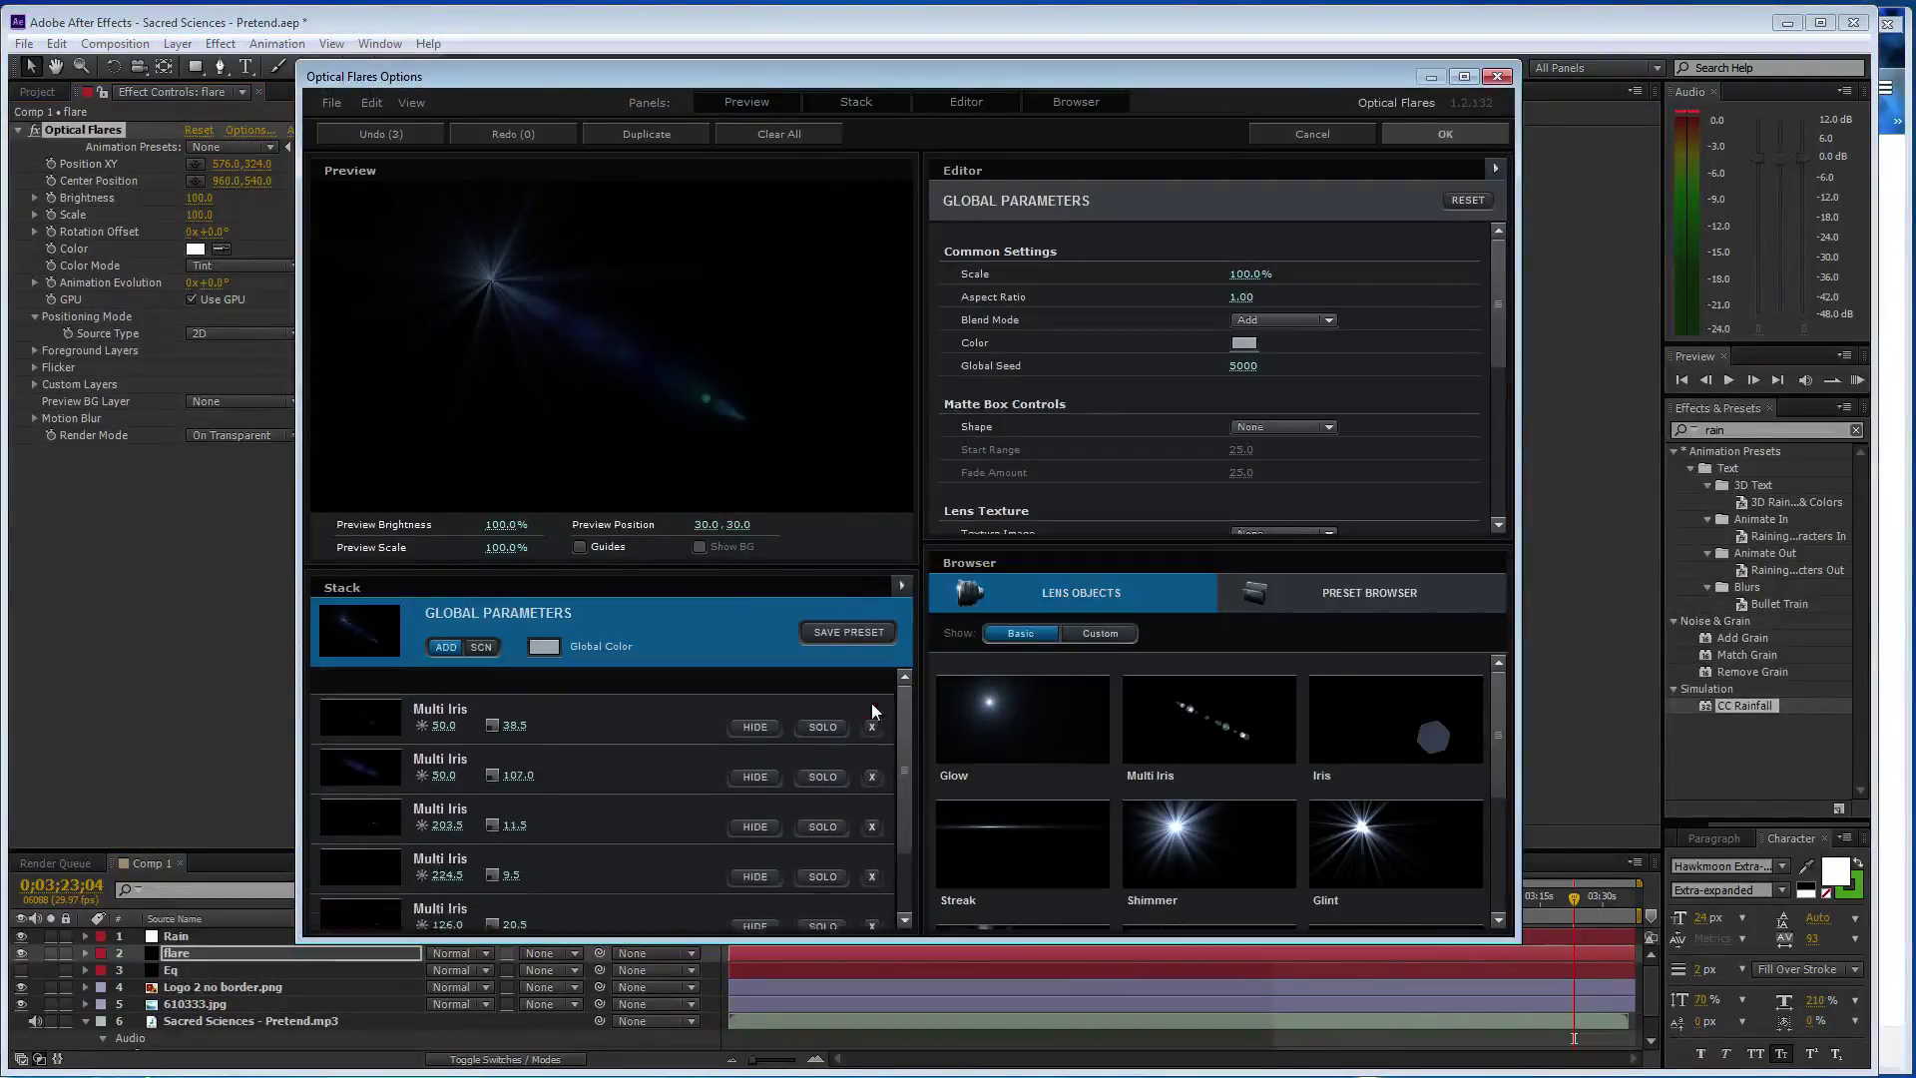
pyautogui.click(871, 702)
pyautogui.click(871, 702)
pyautogui.click(871, 702)
pyautogui.click(871, 703)
pyautogui.click(871, 703)
pyautogui.click(1041, 696)
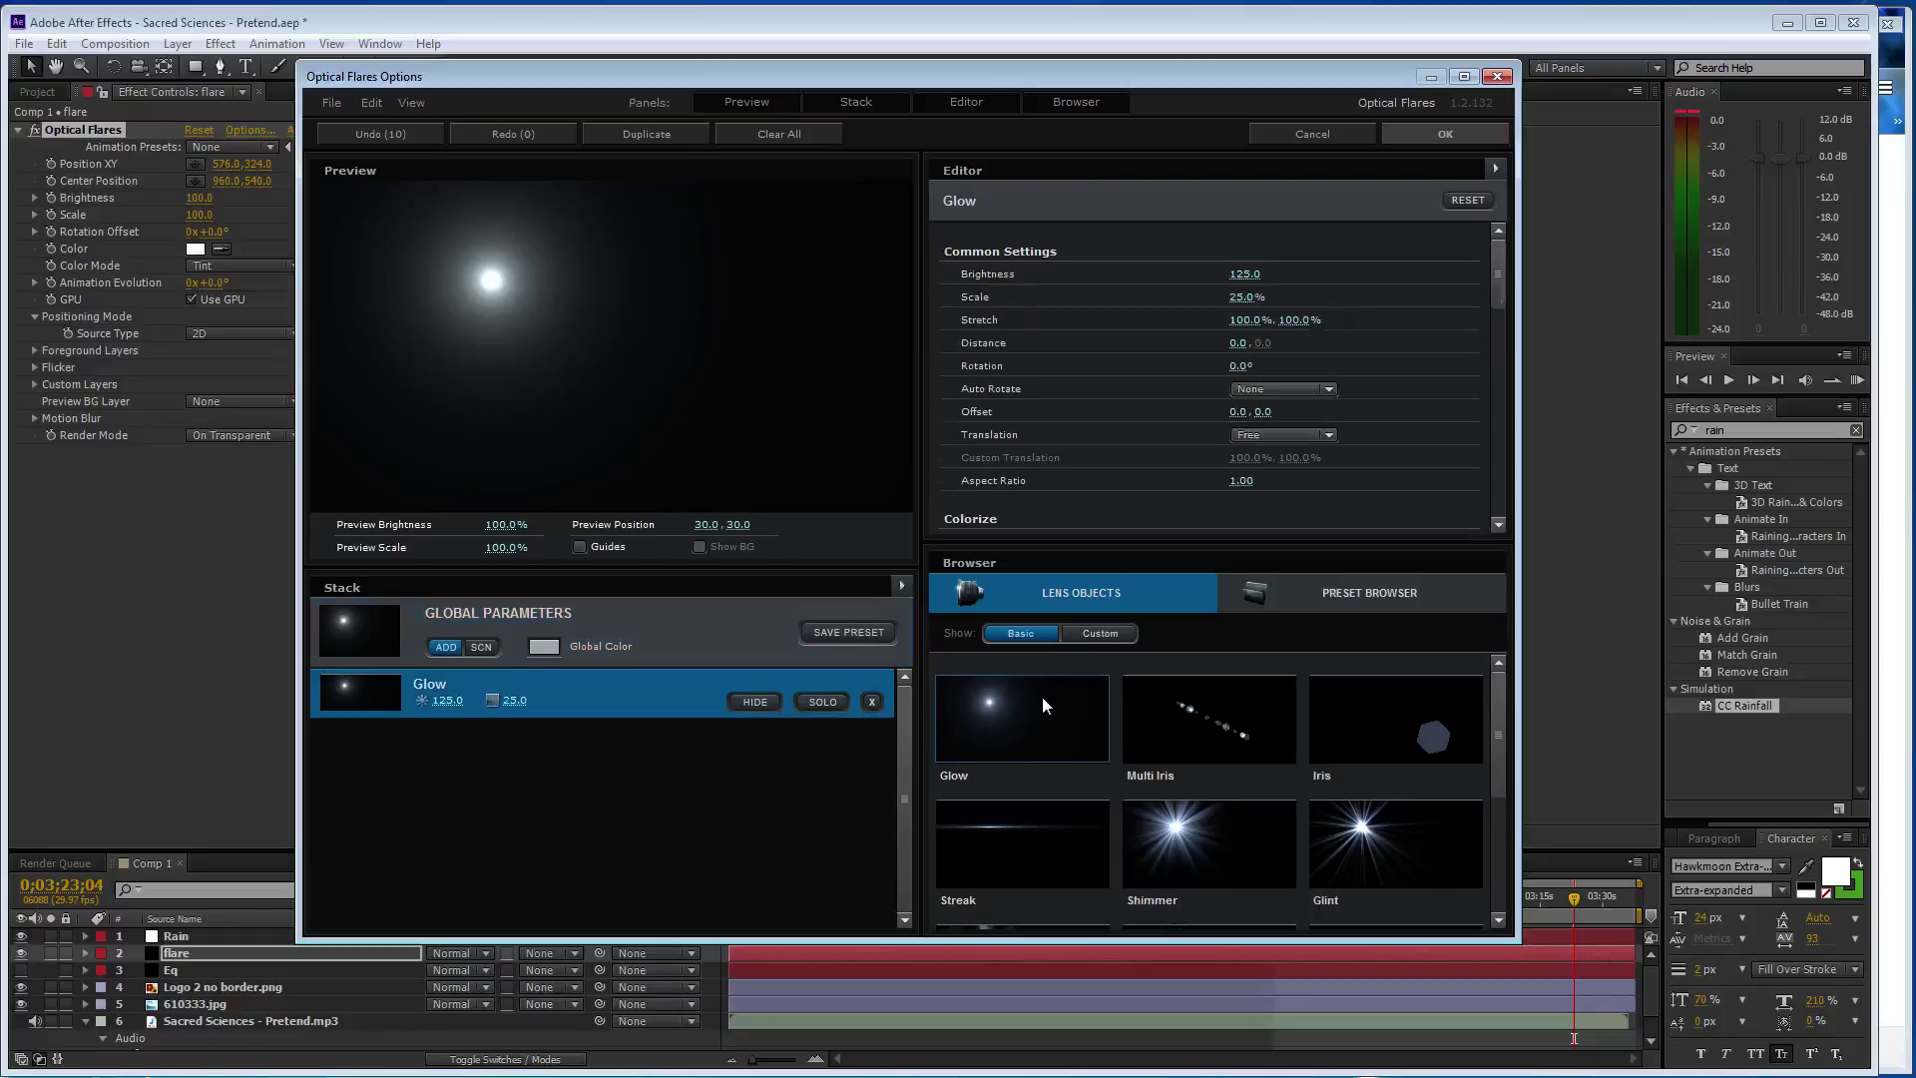
pyautogui.click(1429, 135)
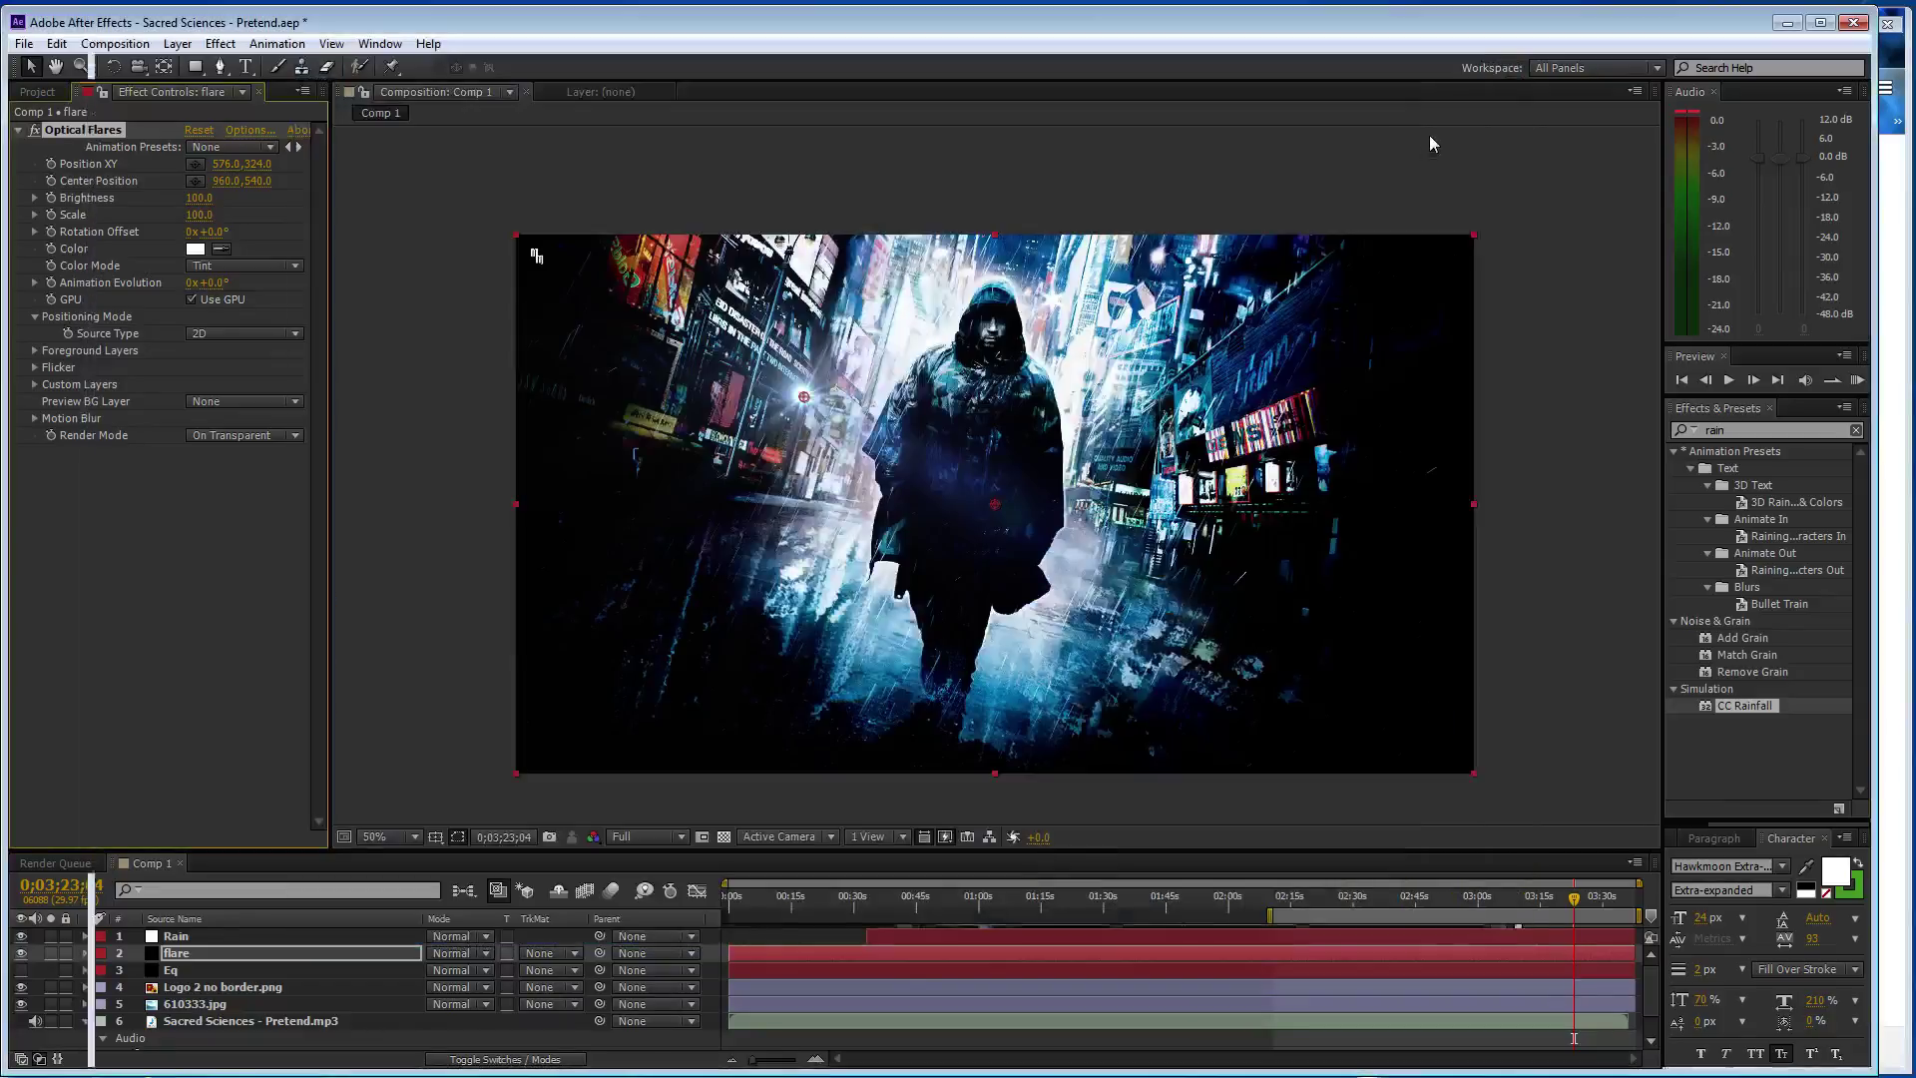
# - Set the flare Scale to 10 and switch to Firefox
pyautogui.click(199, 215)
pyautogui.write('10')
pyautogui.press('Return')
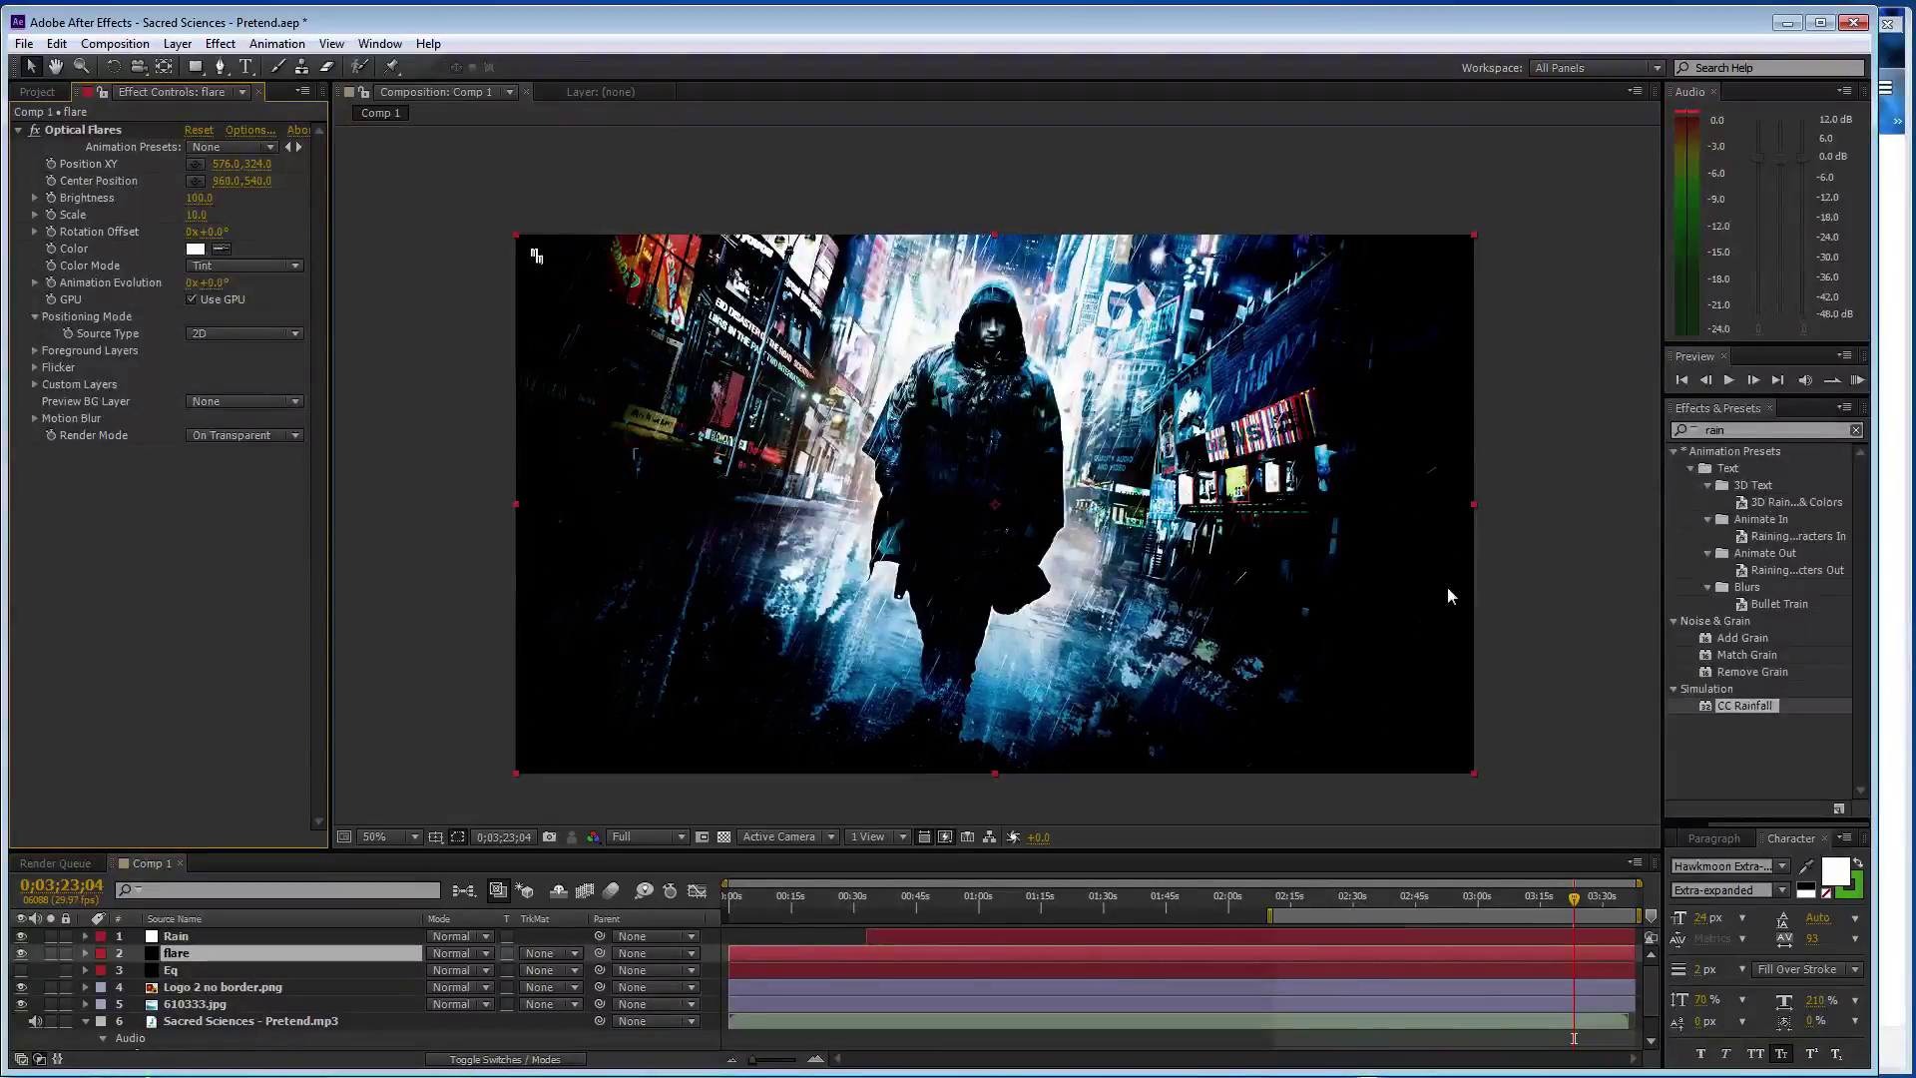
pyautogui.hotkey('alt', 'Tab')
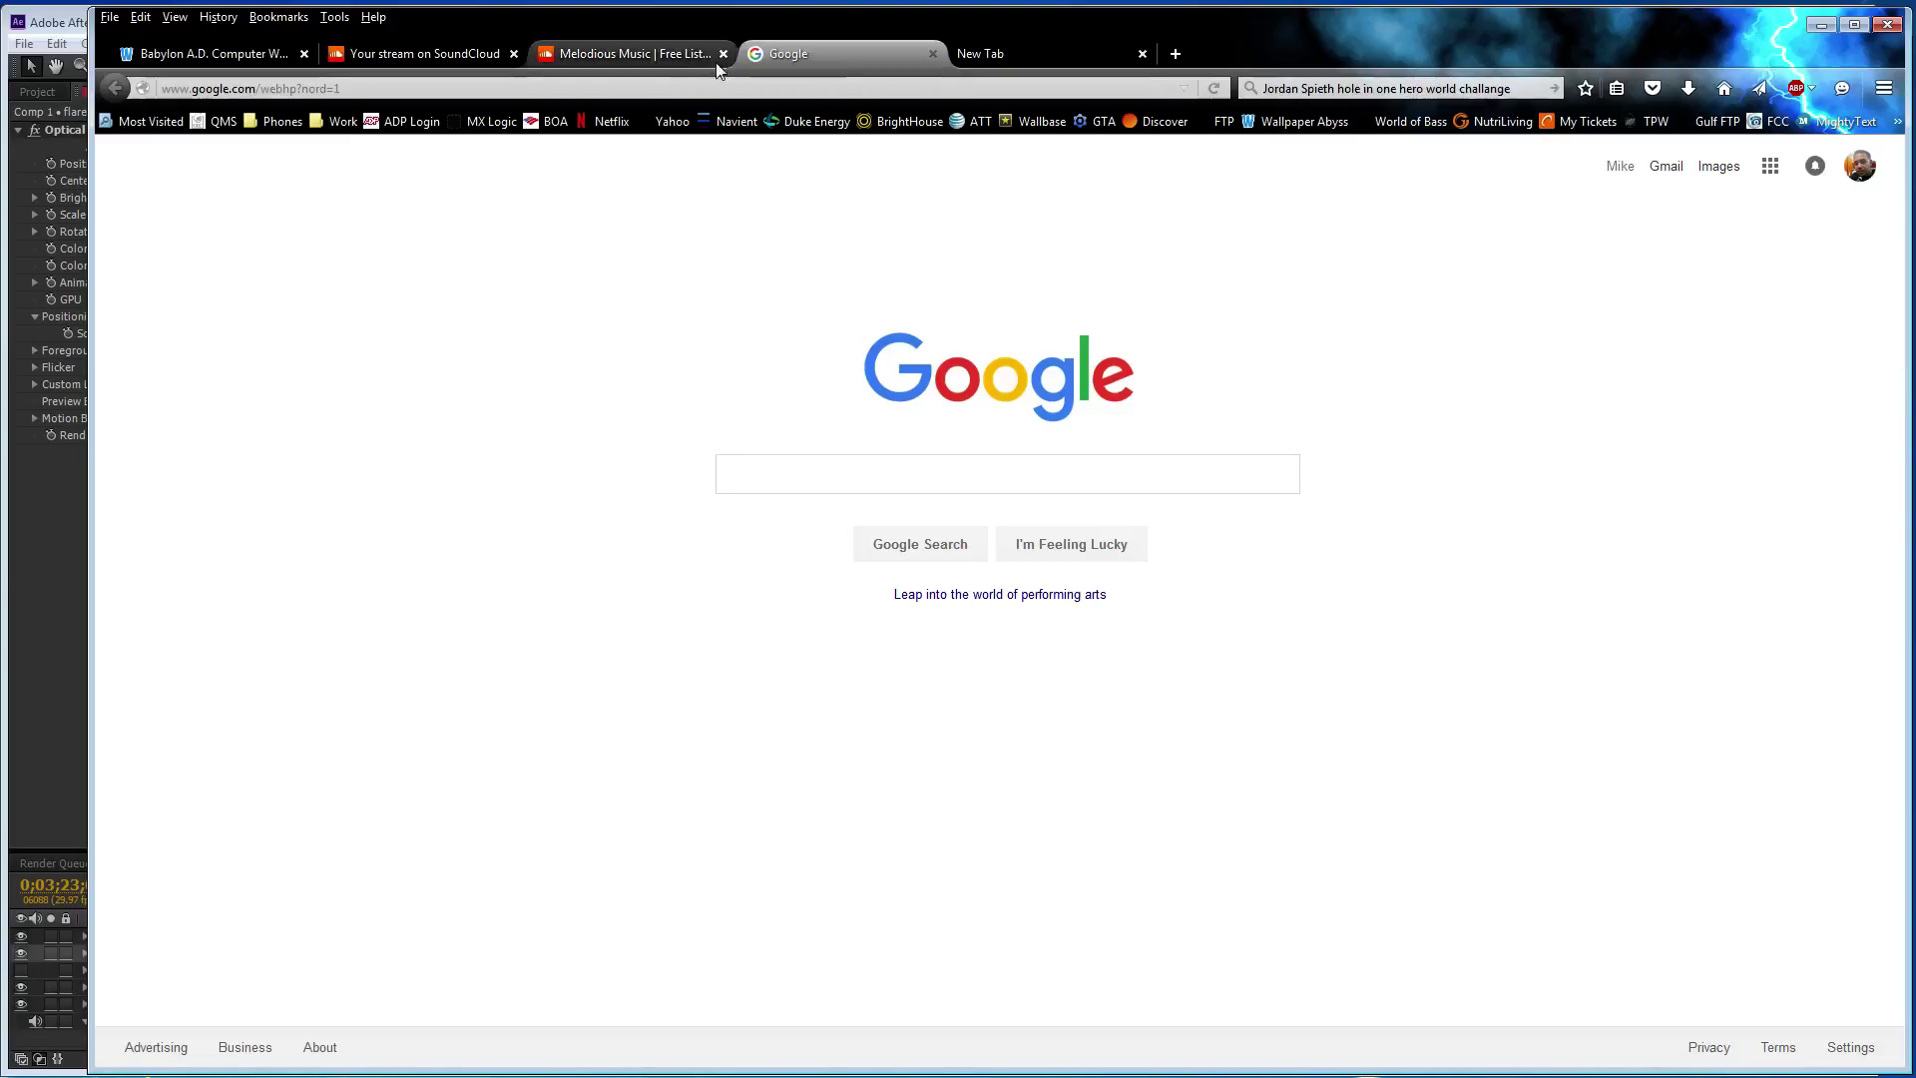
# - On the Melodious Music tab, replay Eye Of God from its start, then return to After Effects
pyautogui.click(717, 63)
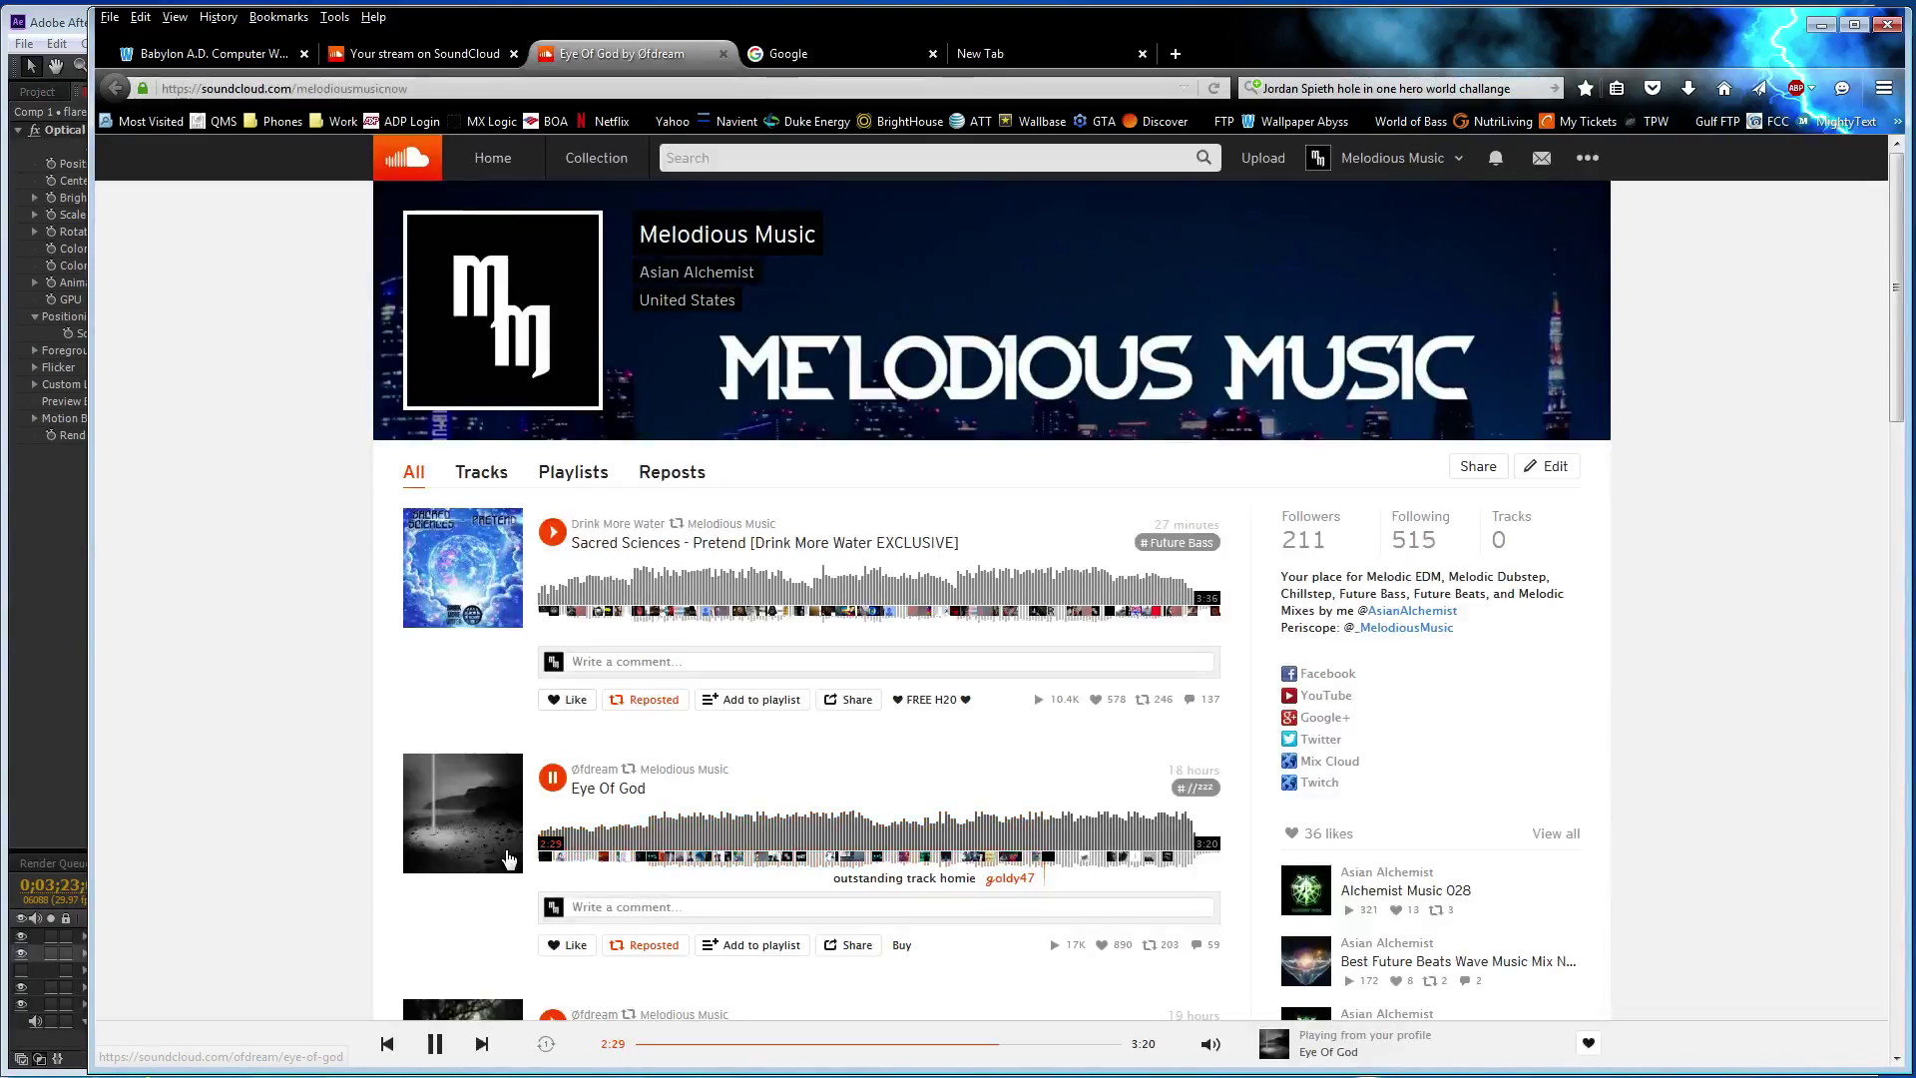
pyautogui.click(540, 850)
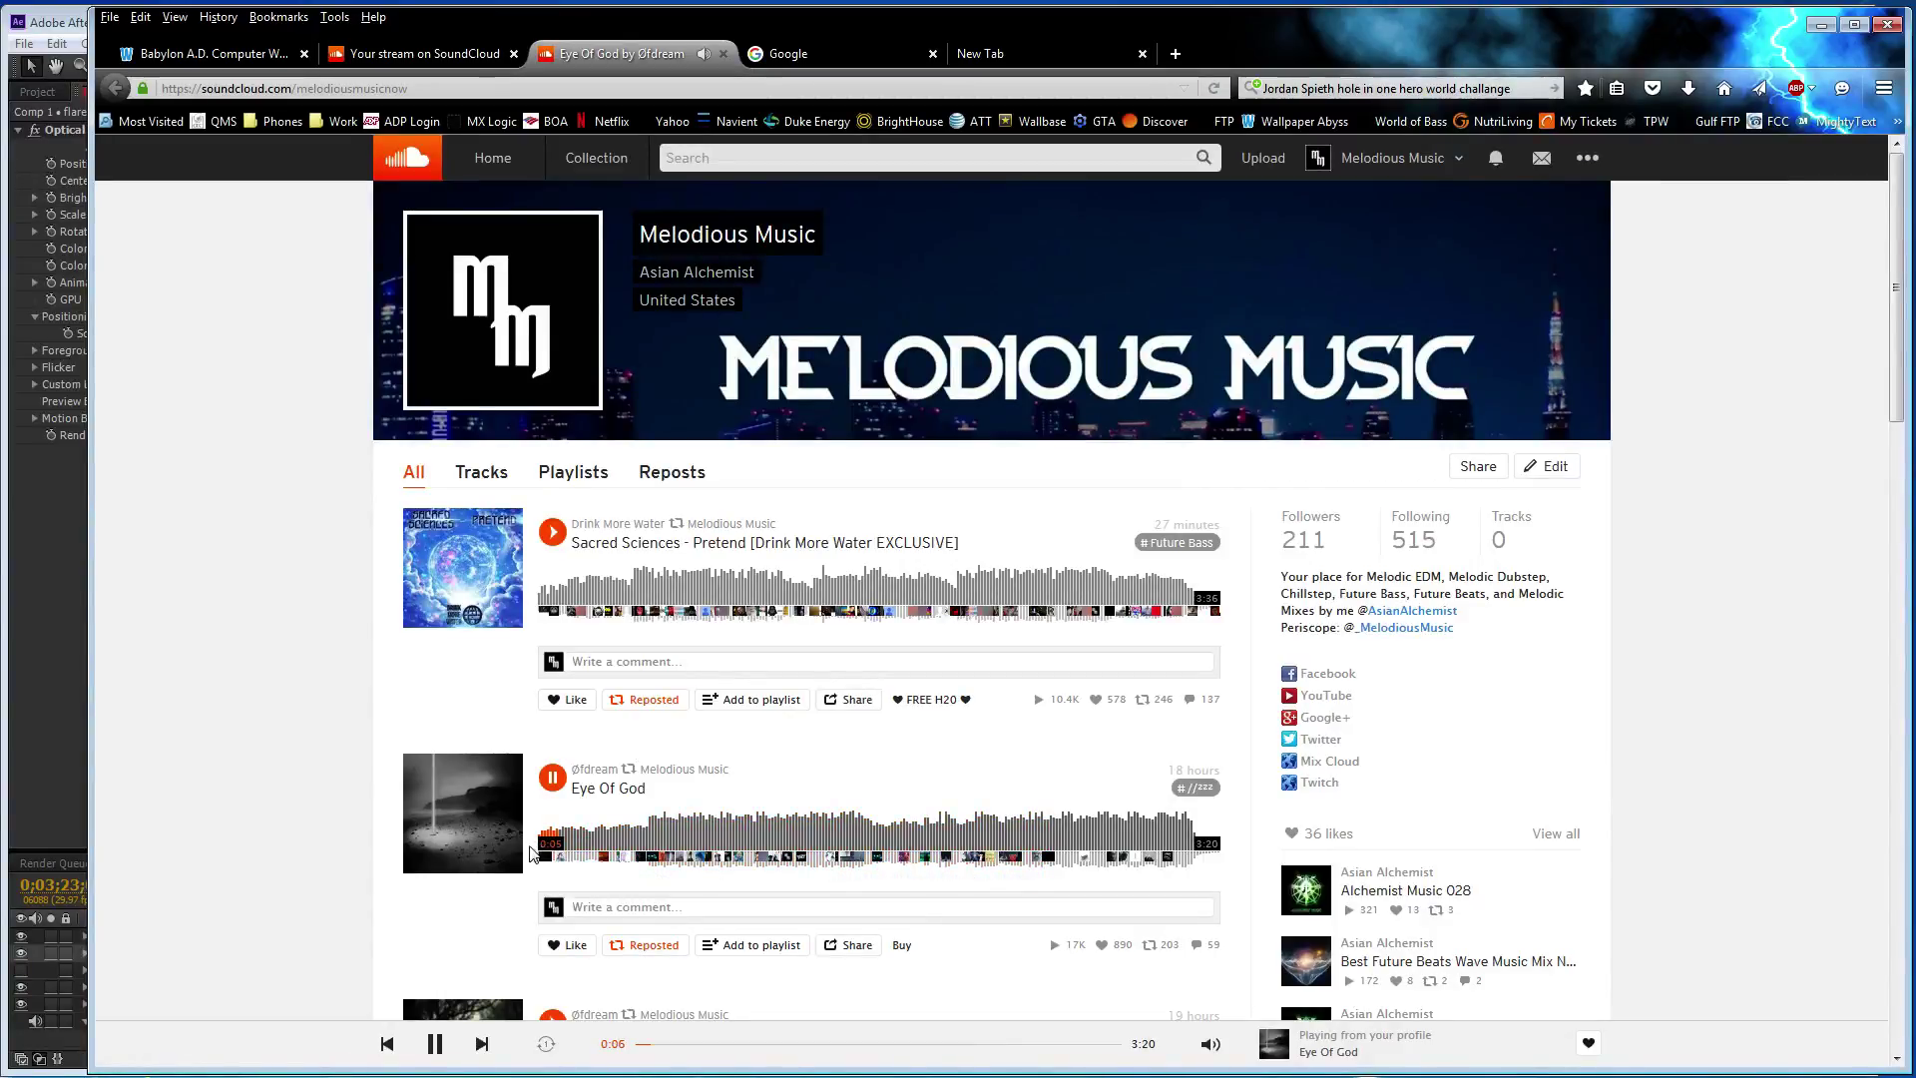
pyautogui.scroll(-3, 559, 851)
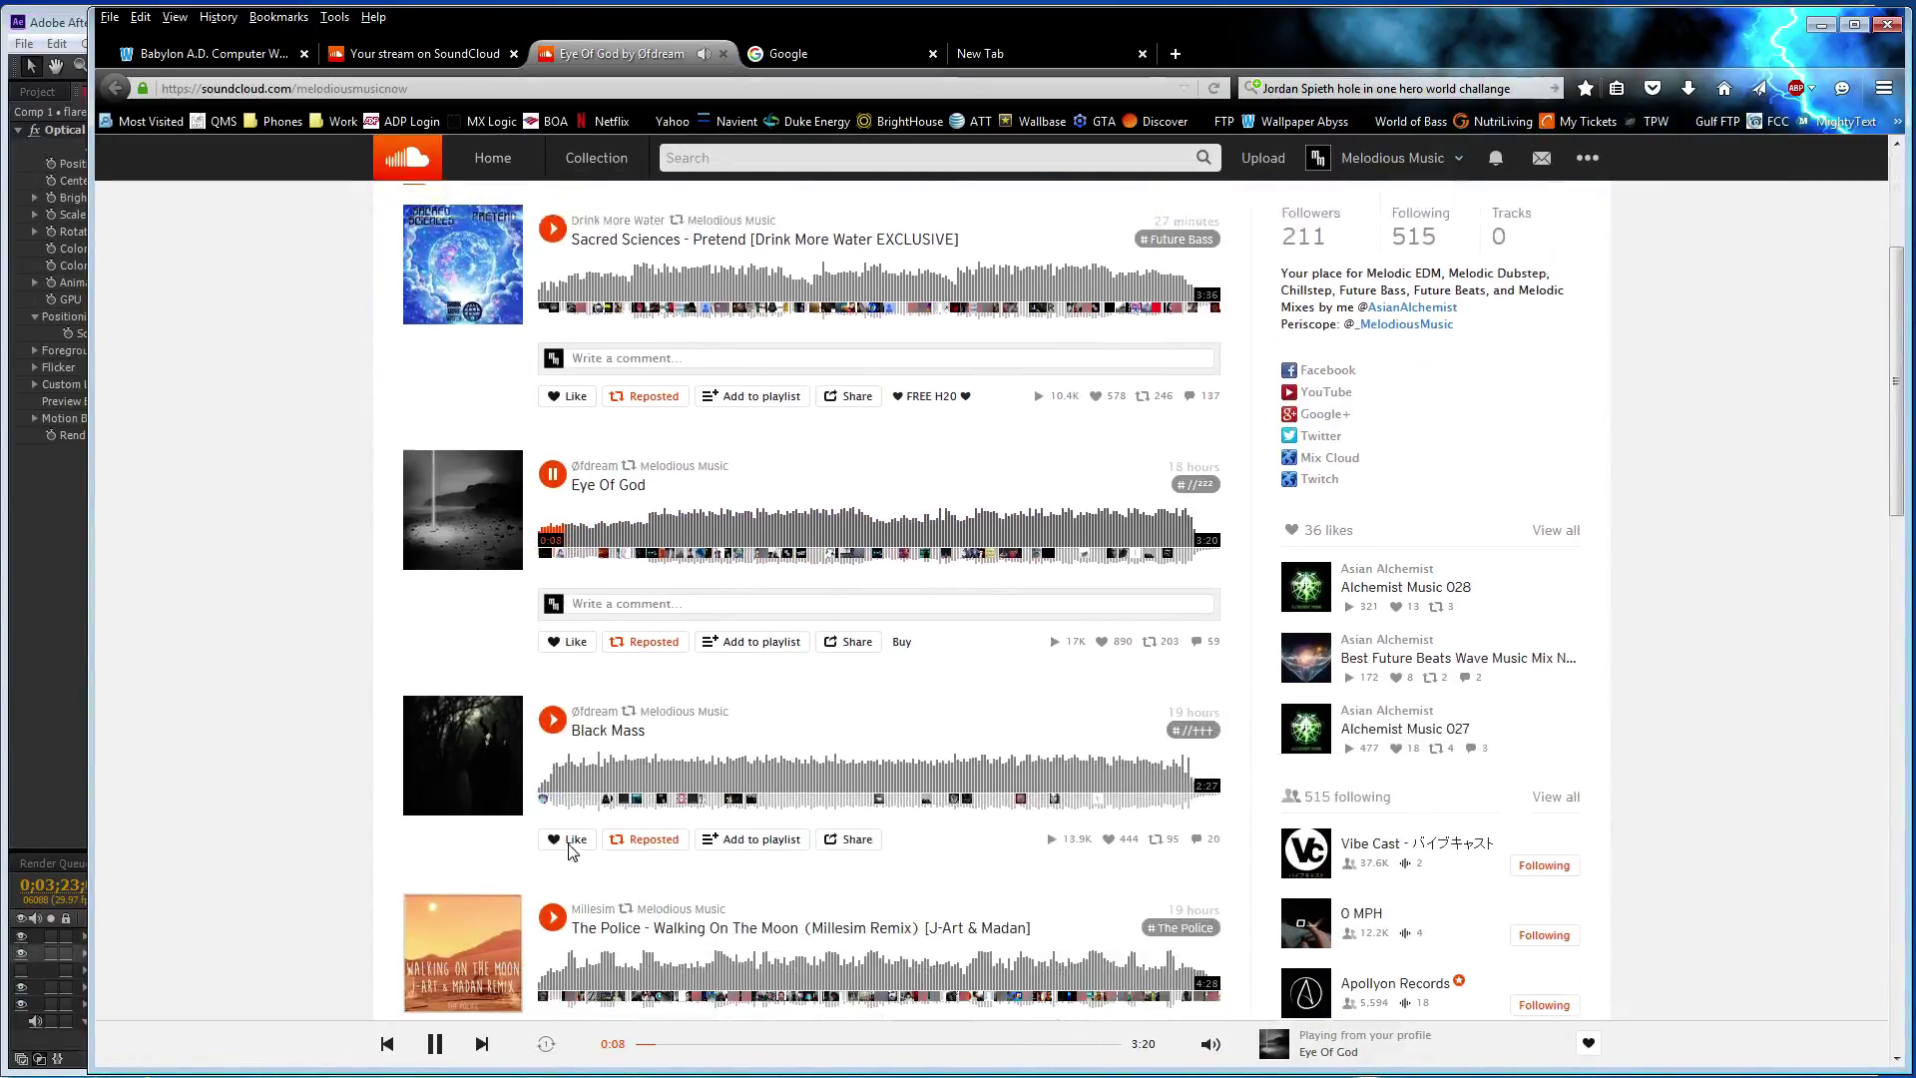
pyautogui.scroll(3, 572, 850)
pyautogui.click(46, 561)
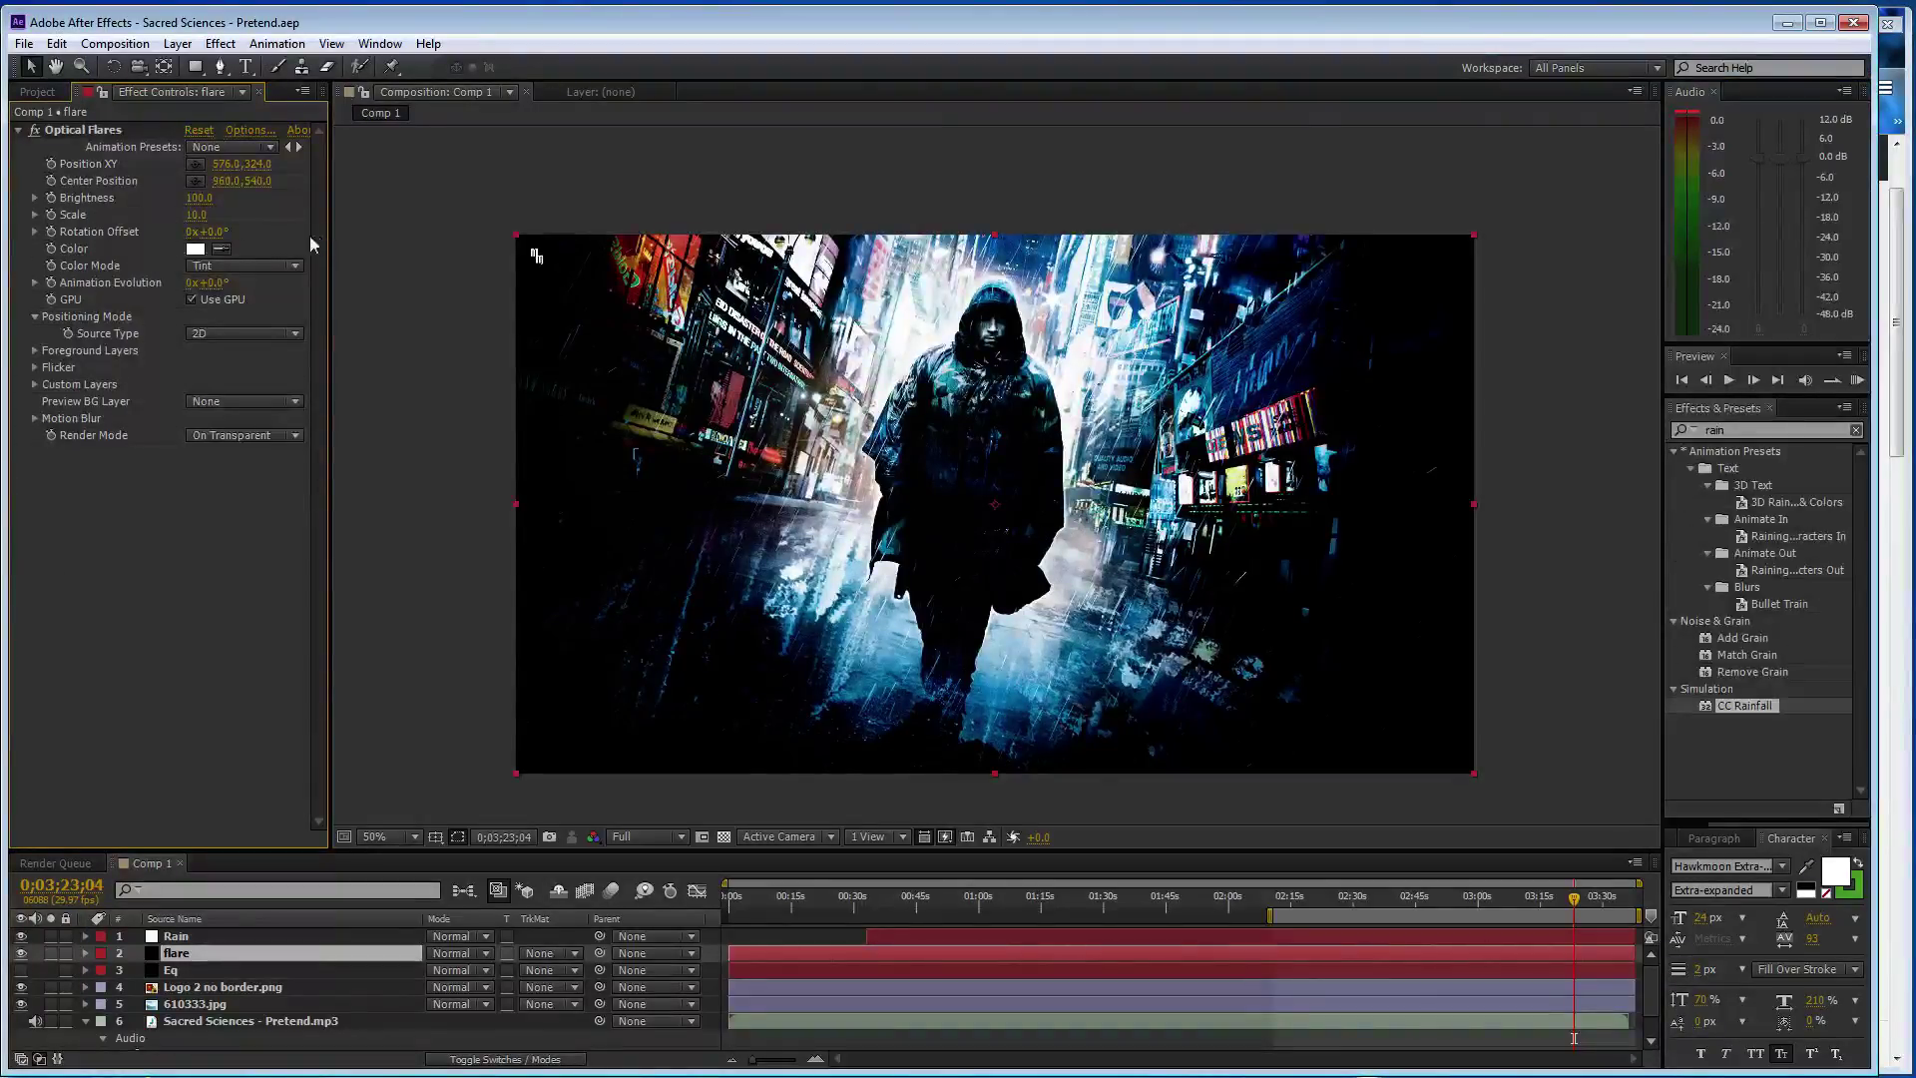
# - Move the Optical Flares position to about 1442, 262 over the neon signs and show the Eq layer
pyautogui.click(110, 135)
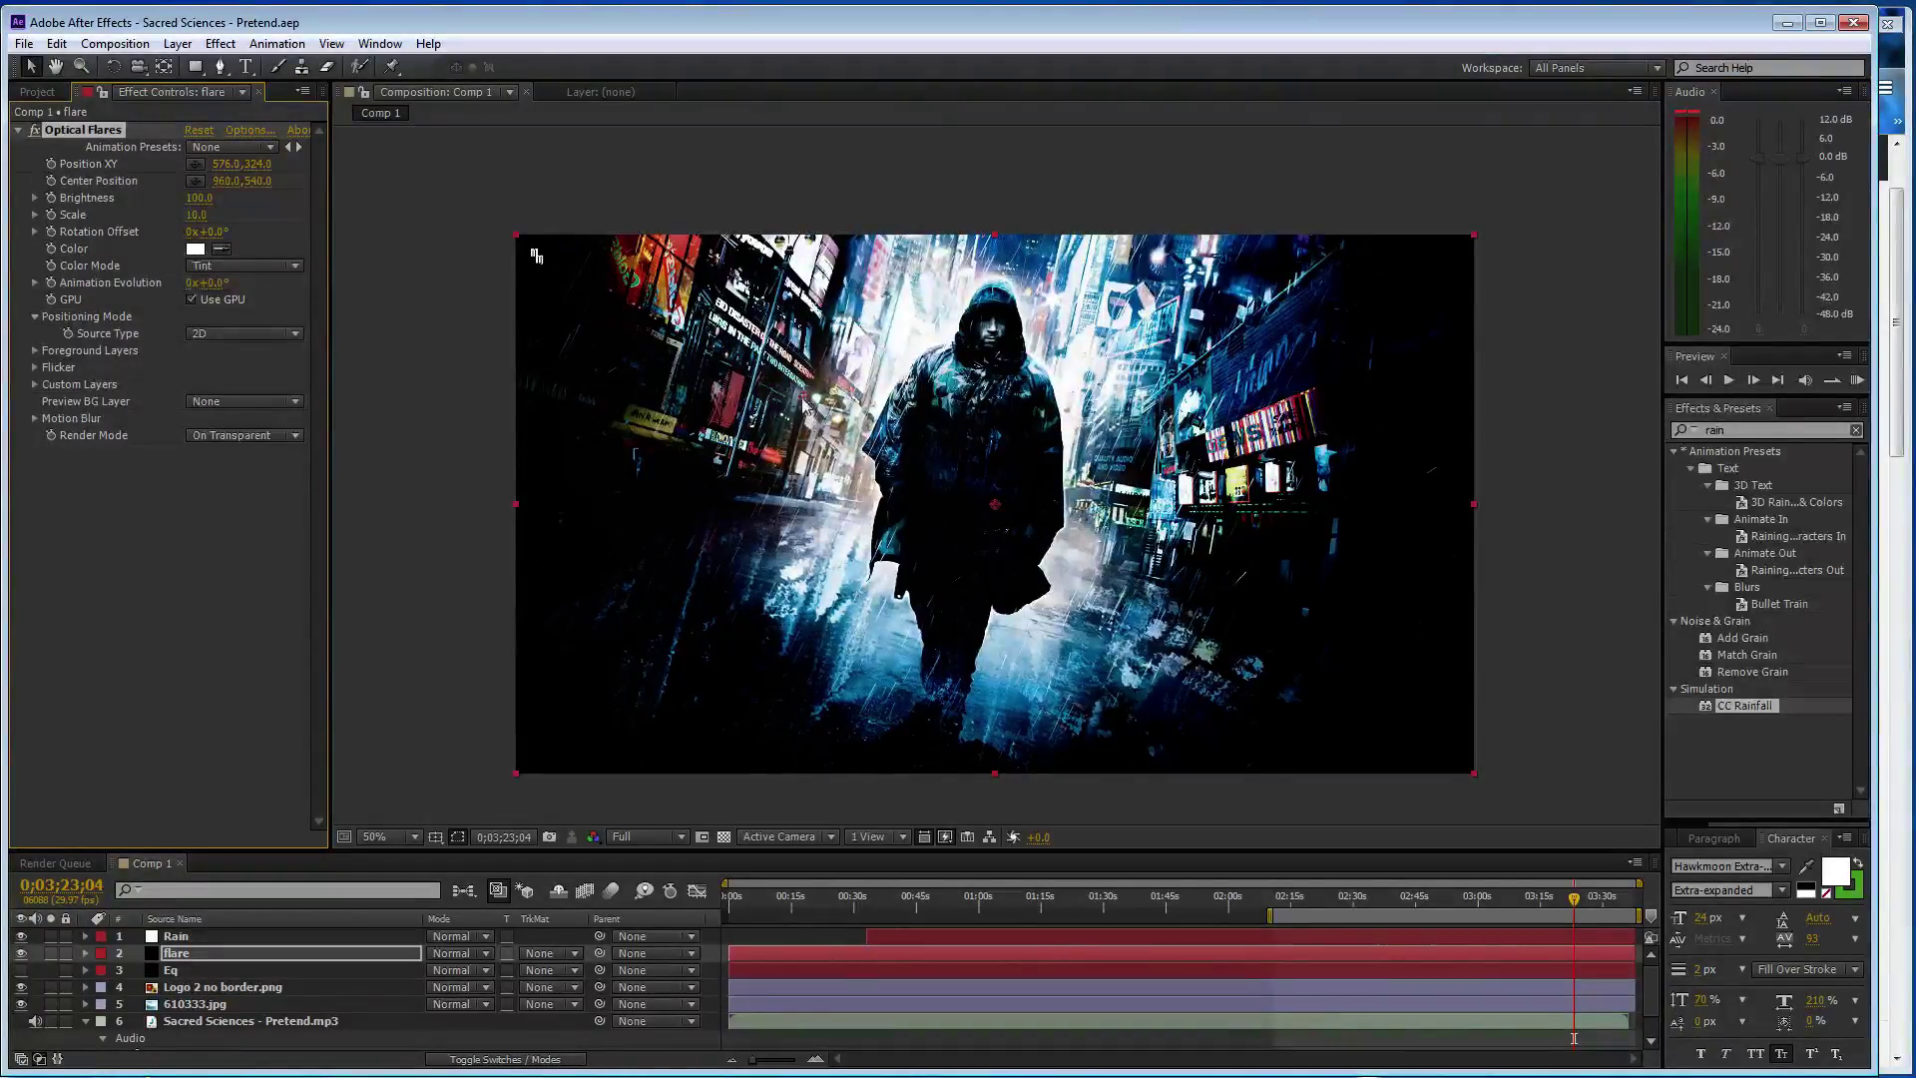
pyautogui.moveTo(808, 402); pyautogui.dragTo(1236, 365)
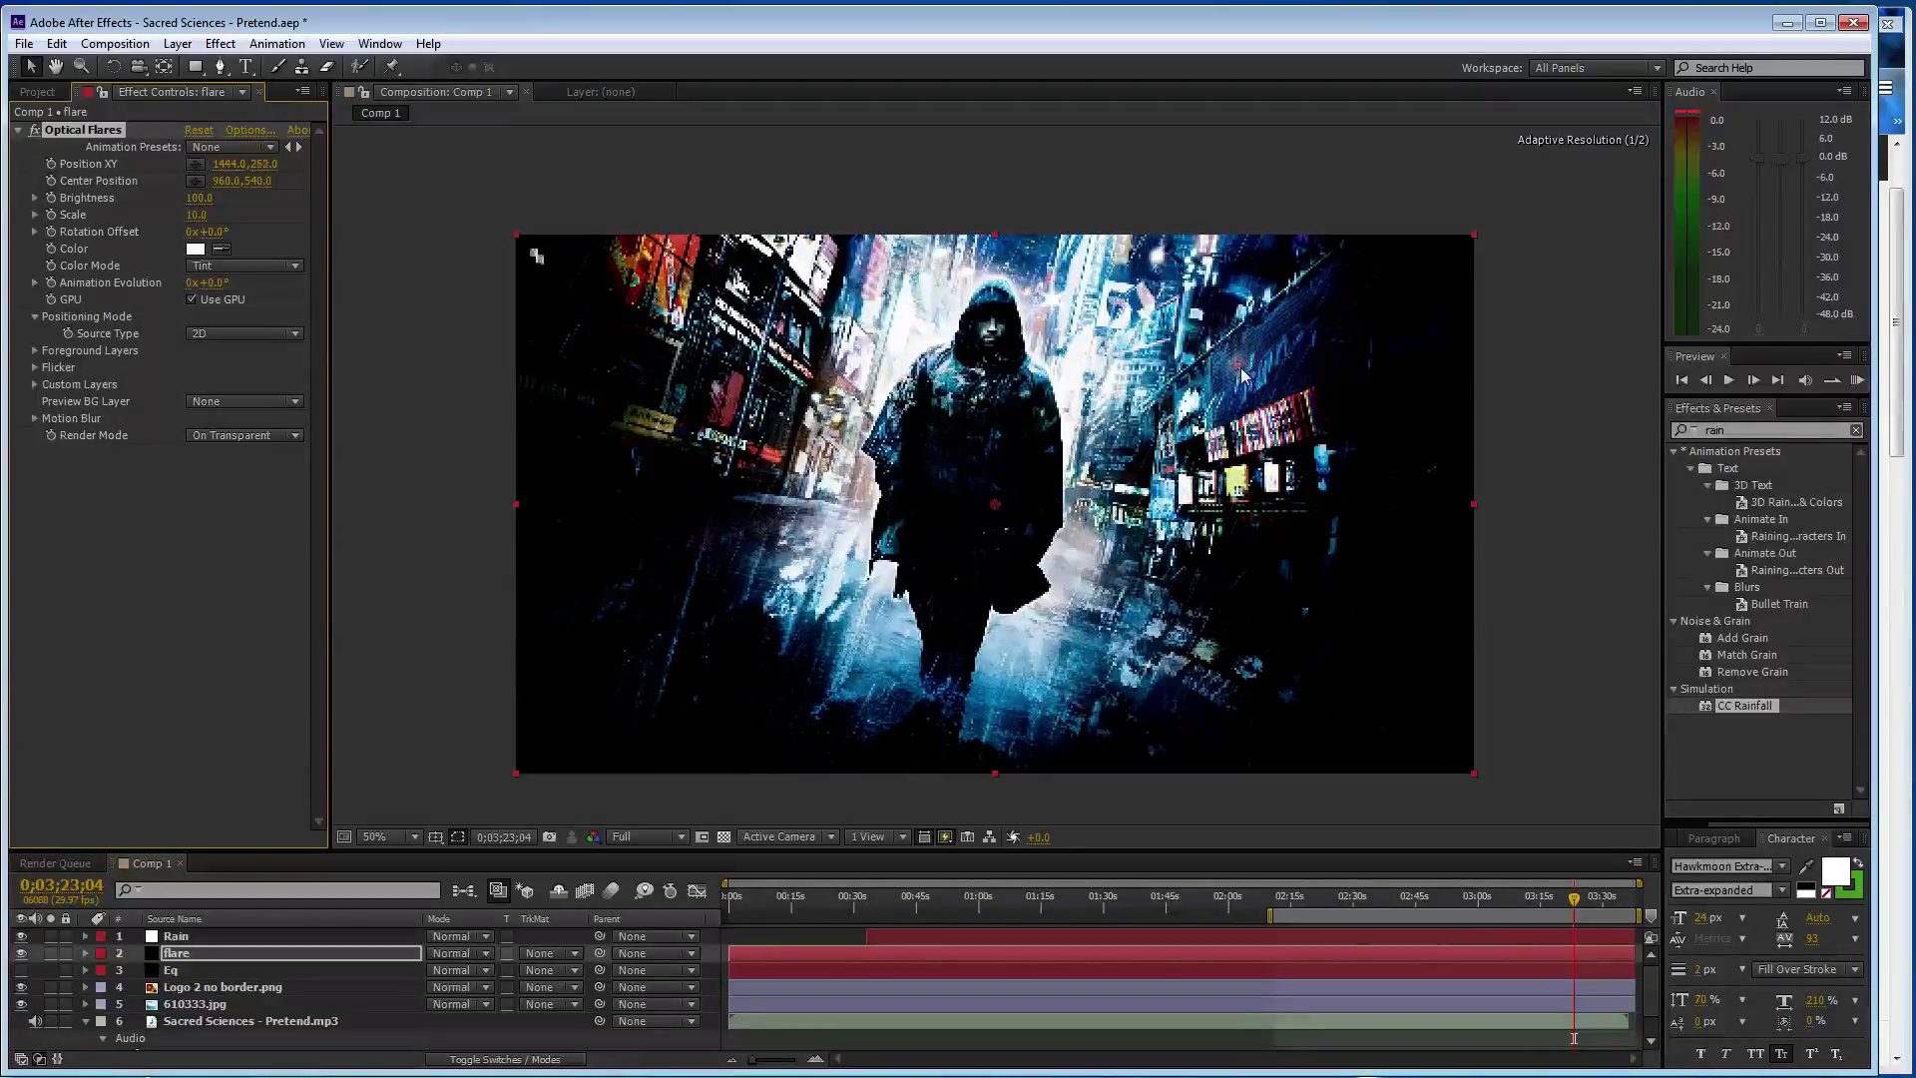
pyautogui.click(22, 971)
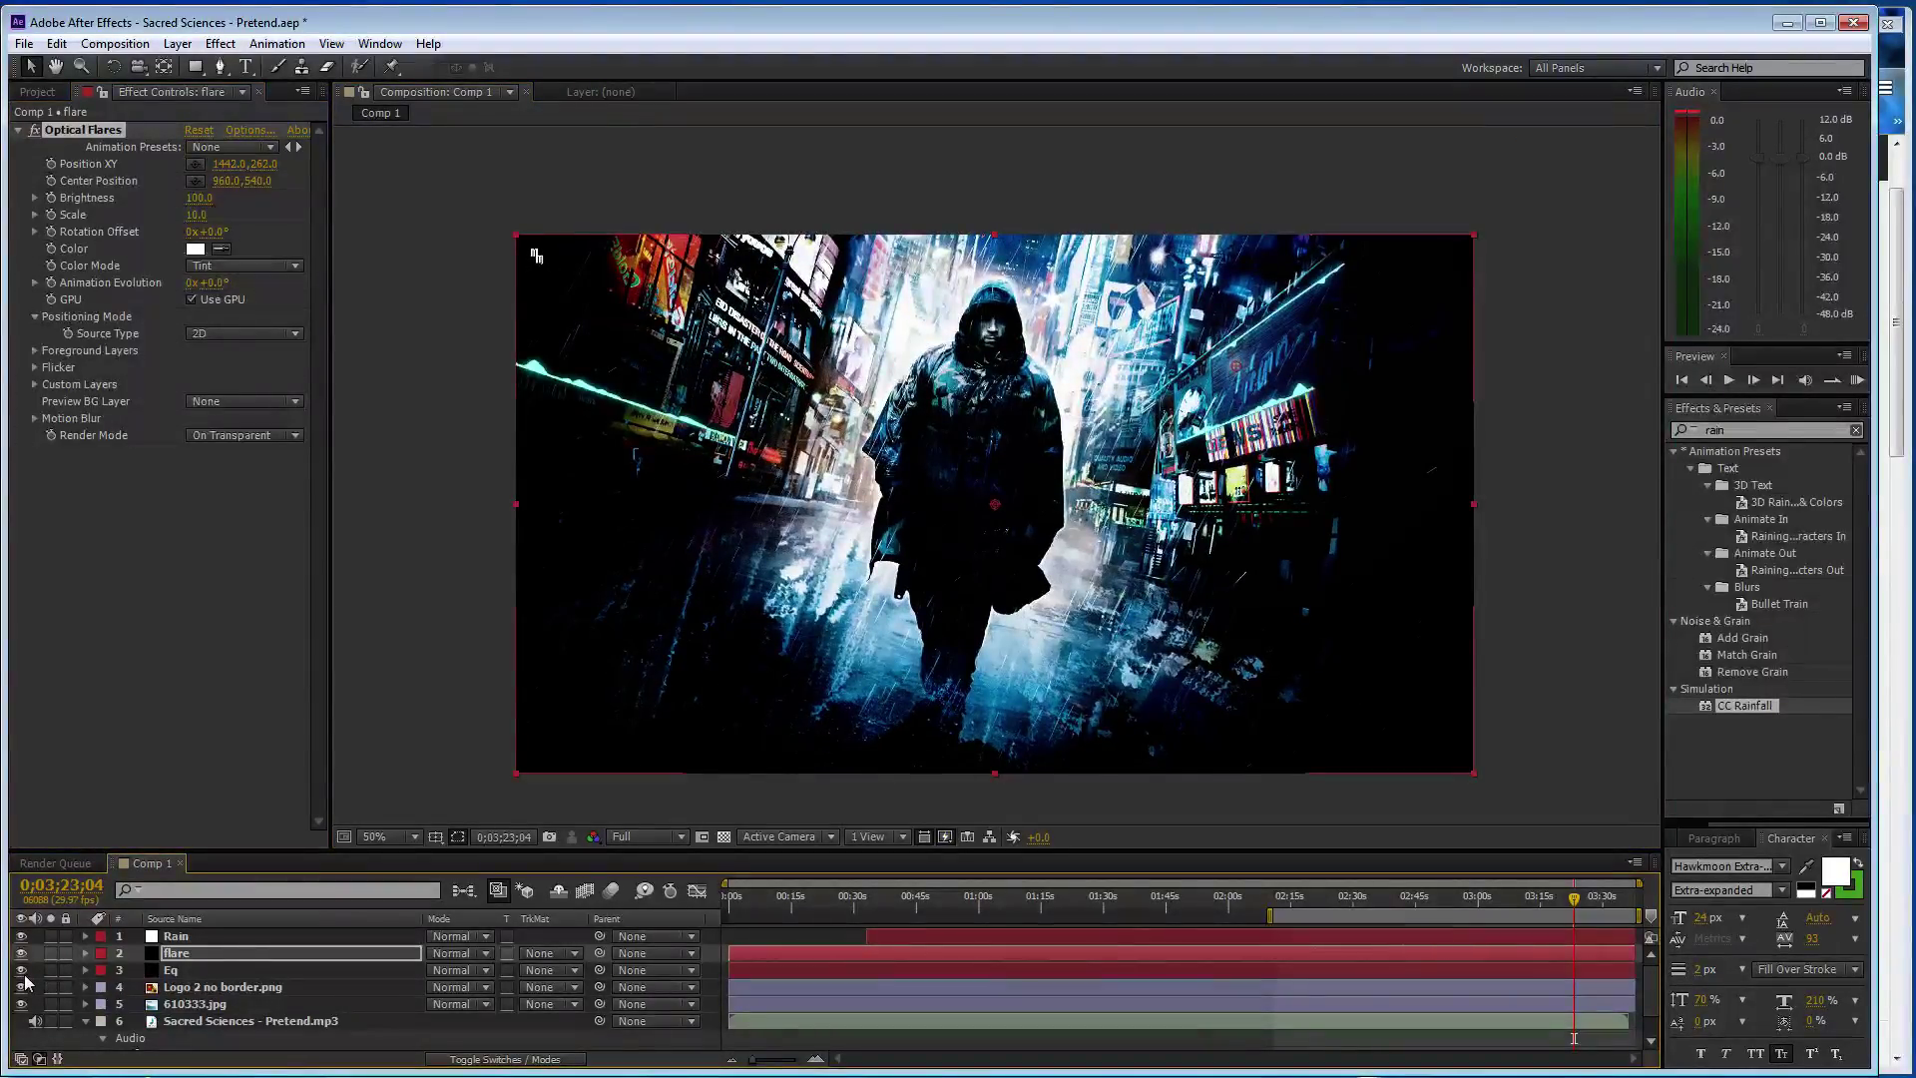
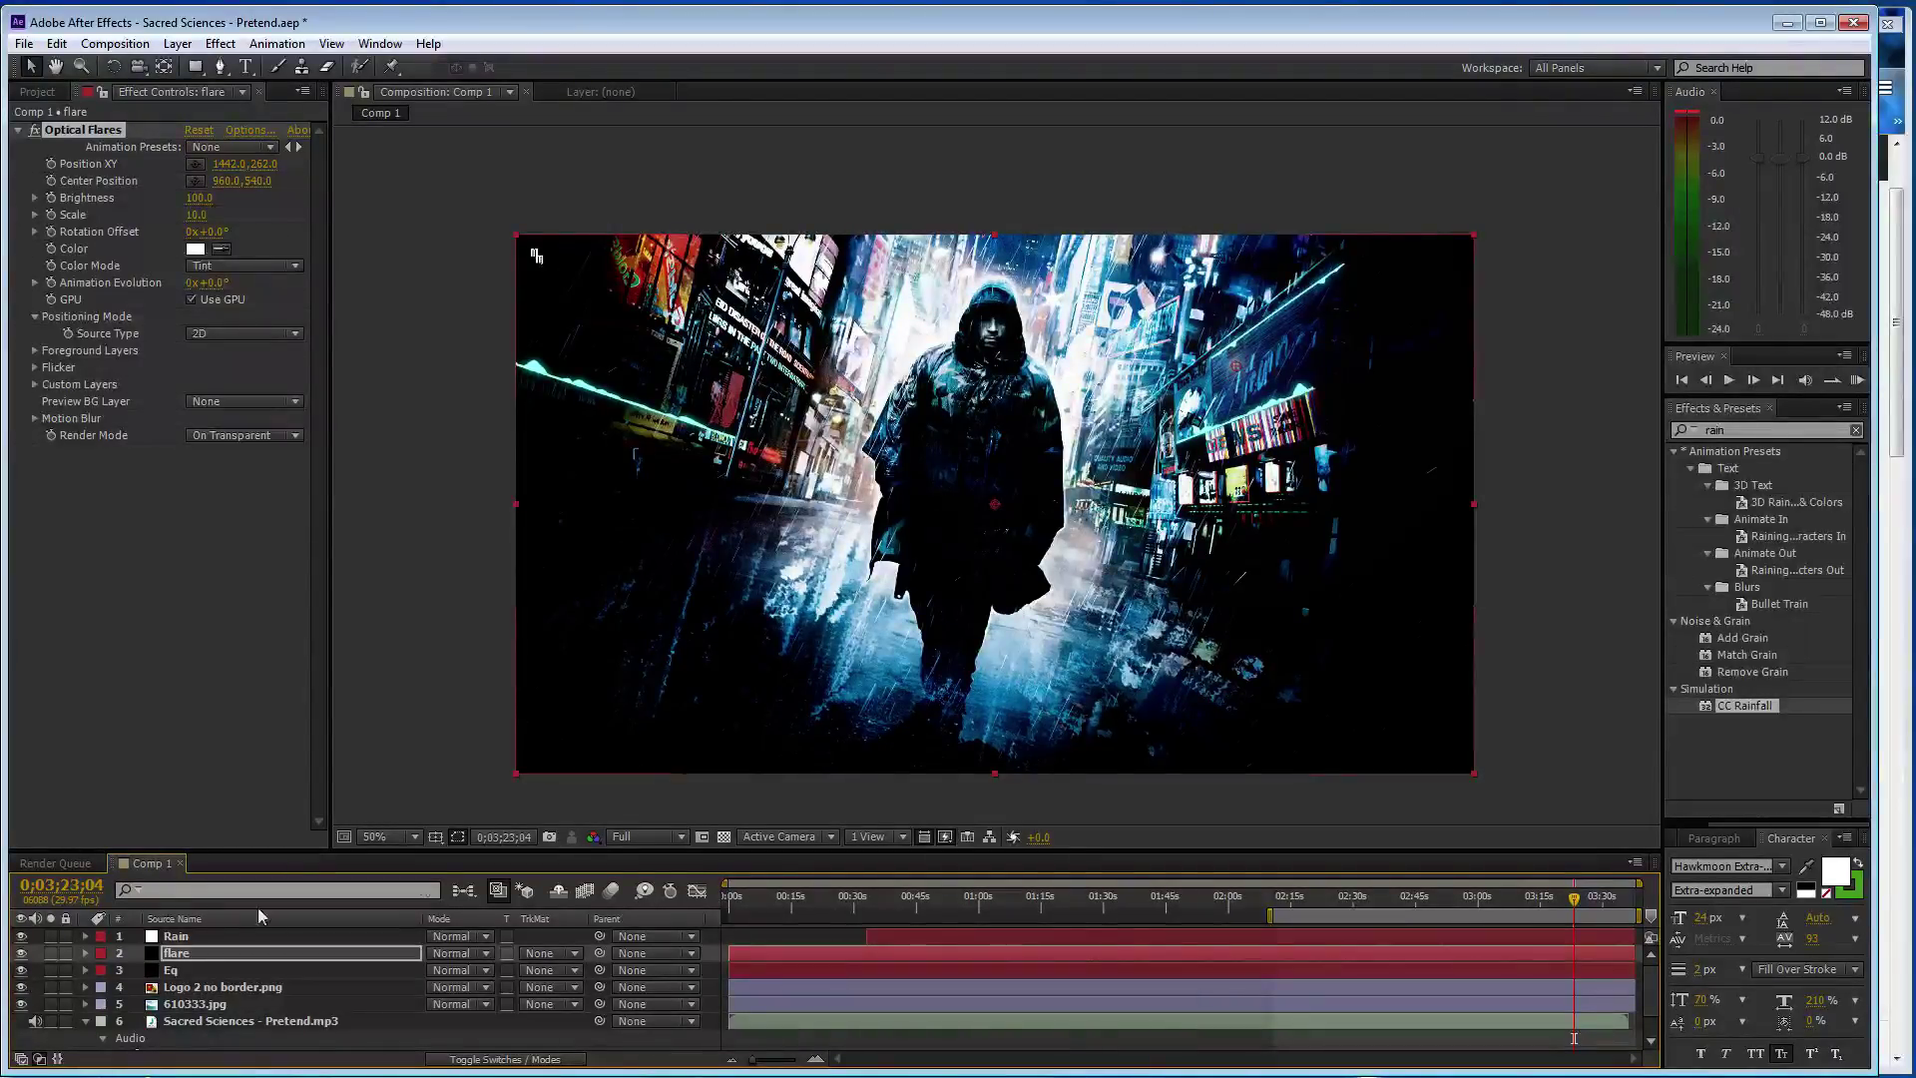
# - Give the Optical Flares colour a pale yellow tint and drag the flare to the scene's upper left
pyautogui.click(195, 251)
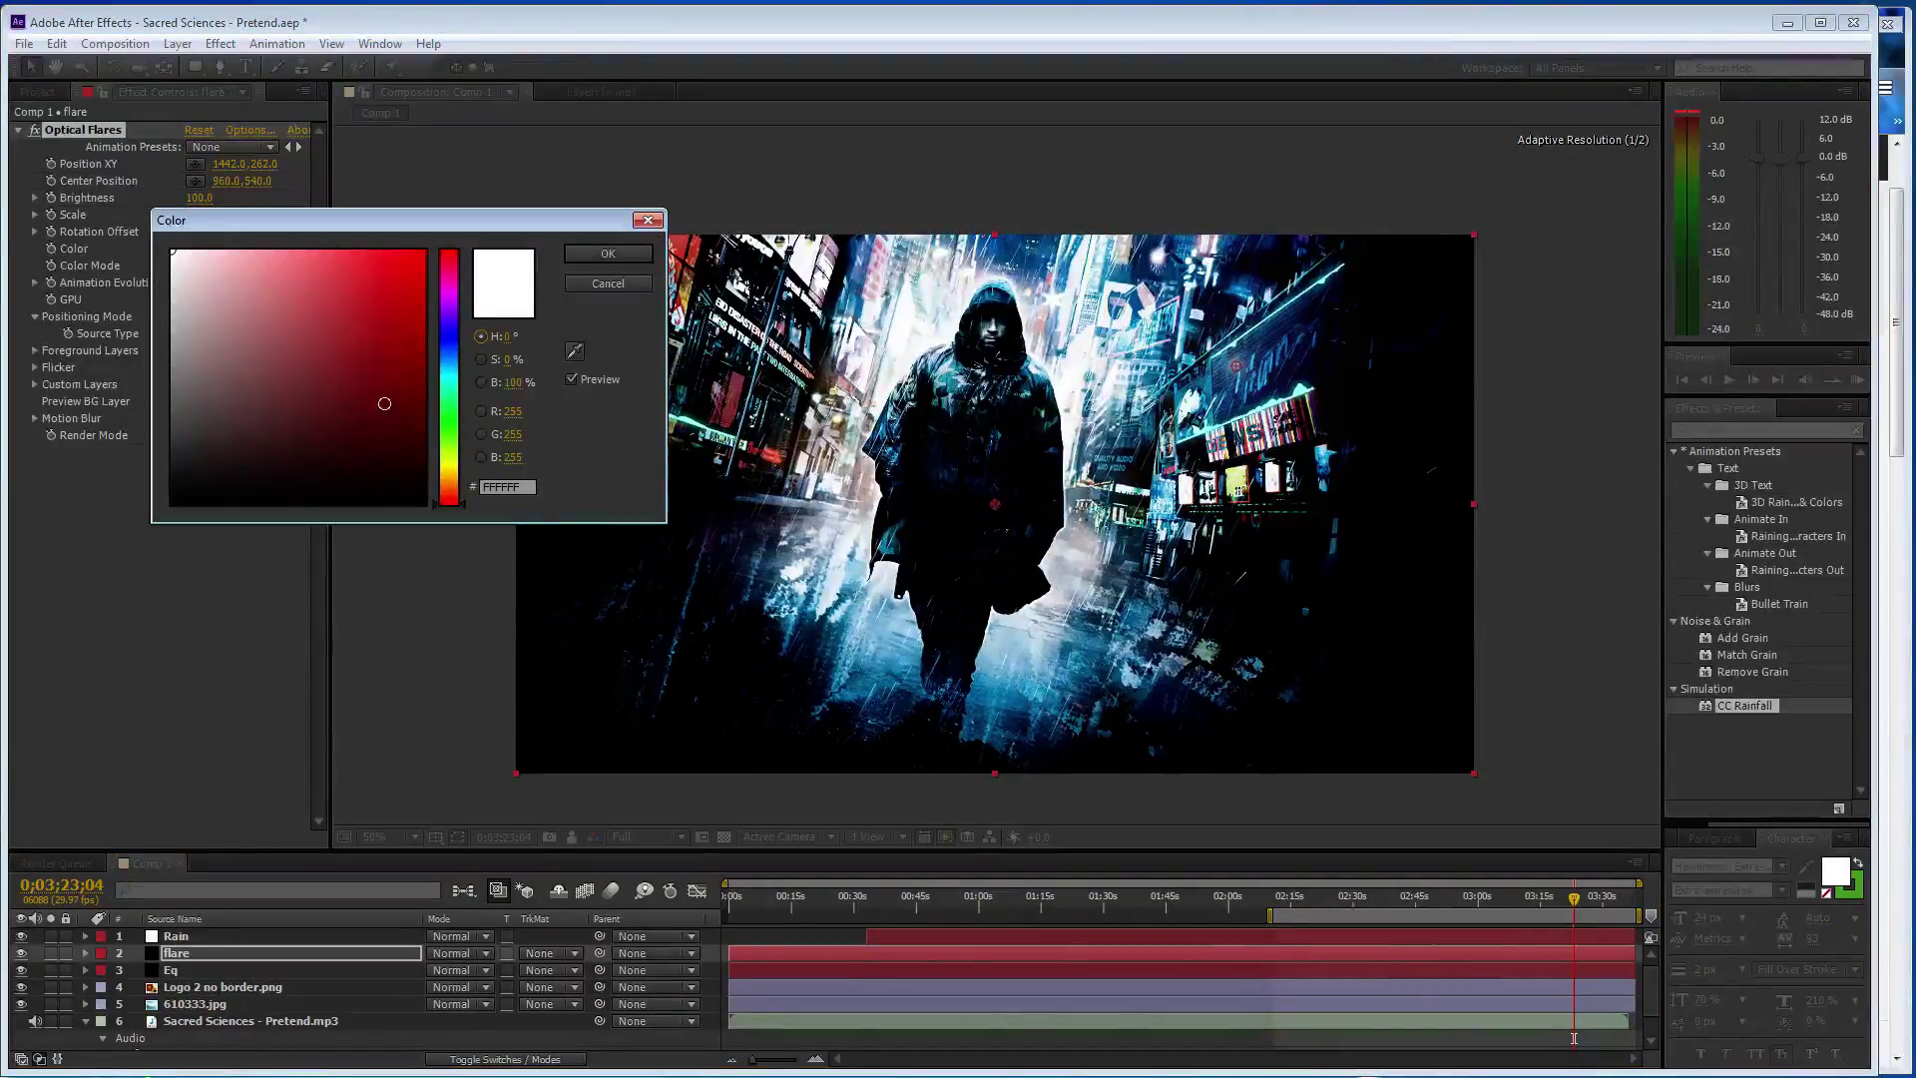
pyautogui.moveTo(453, 482); pyautogui.dragTo(450, 458)
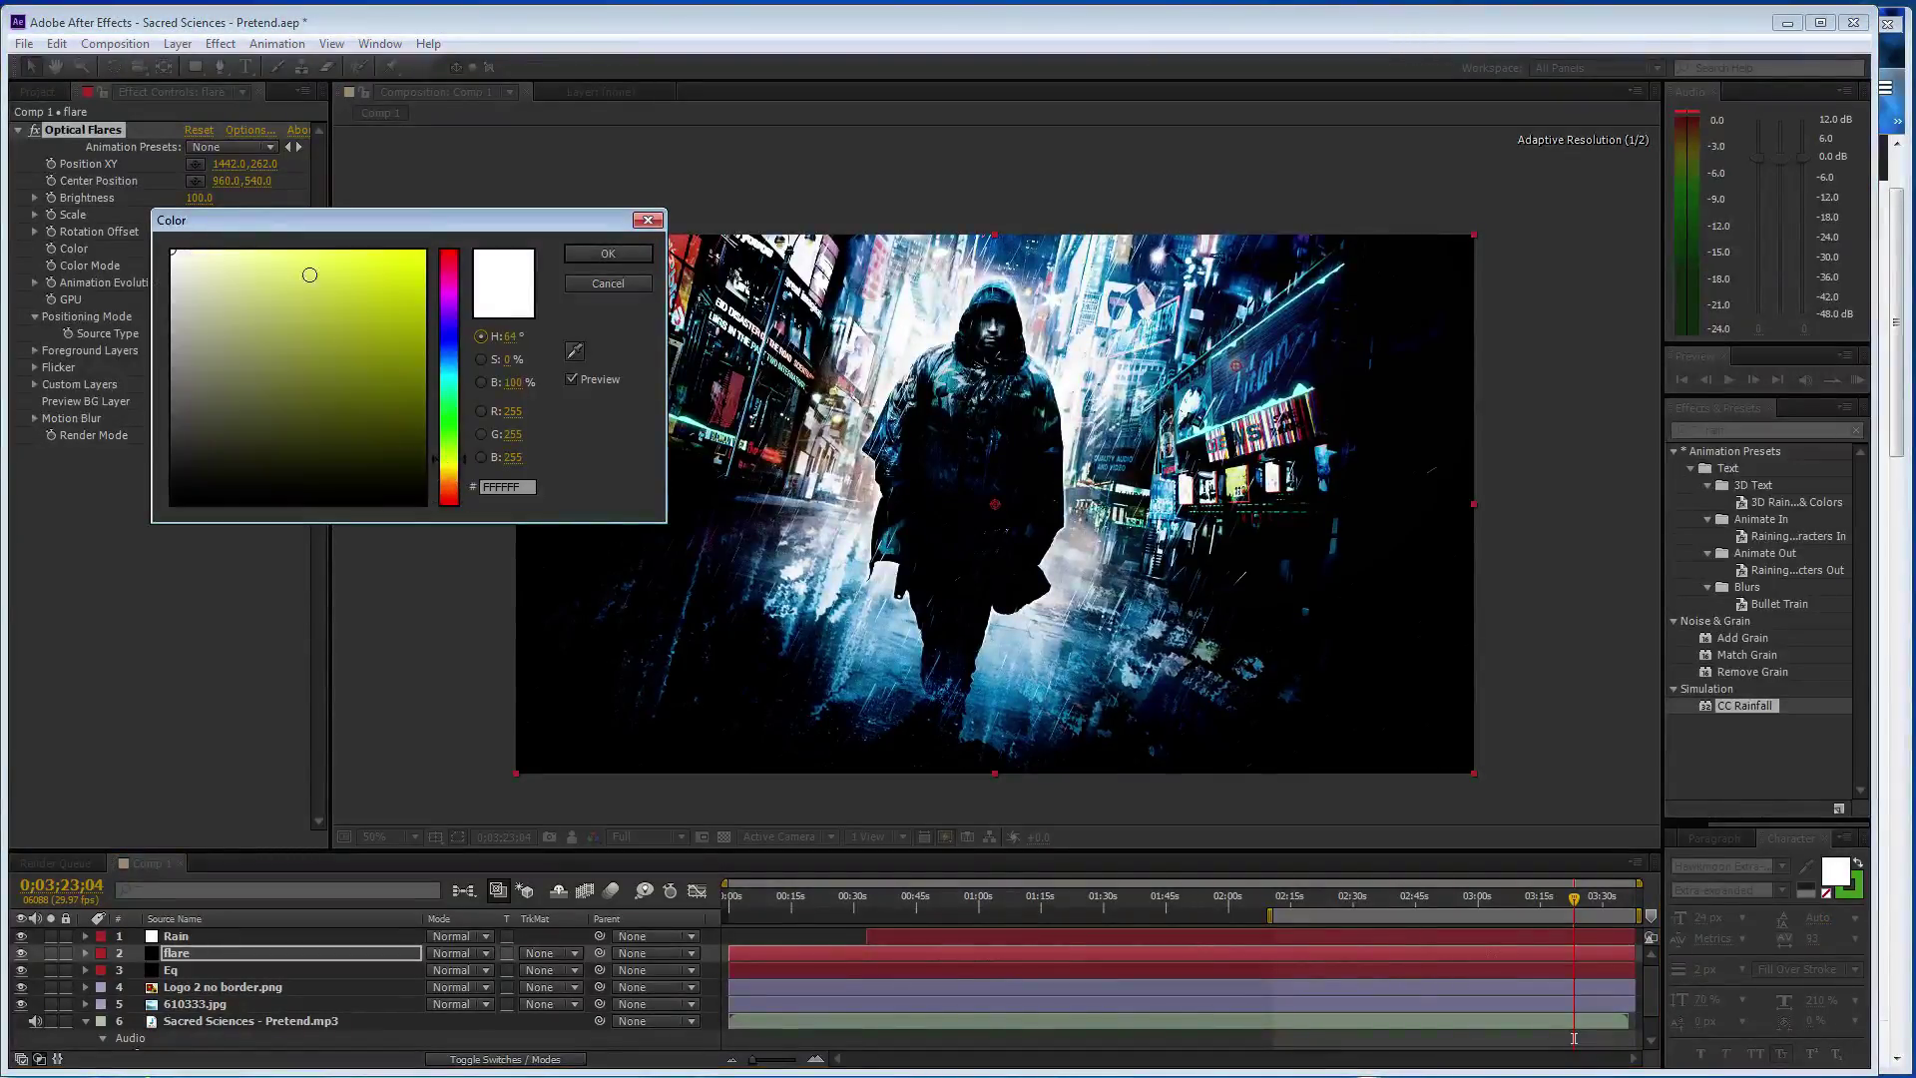
pyautogui.click(247, 254)
pyautogui.click(604, 255)
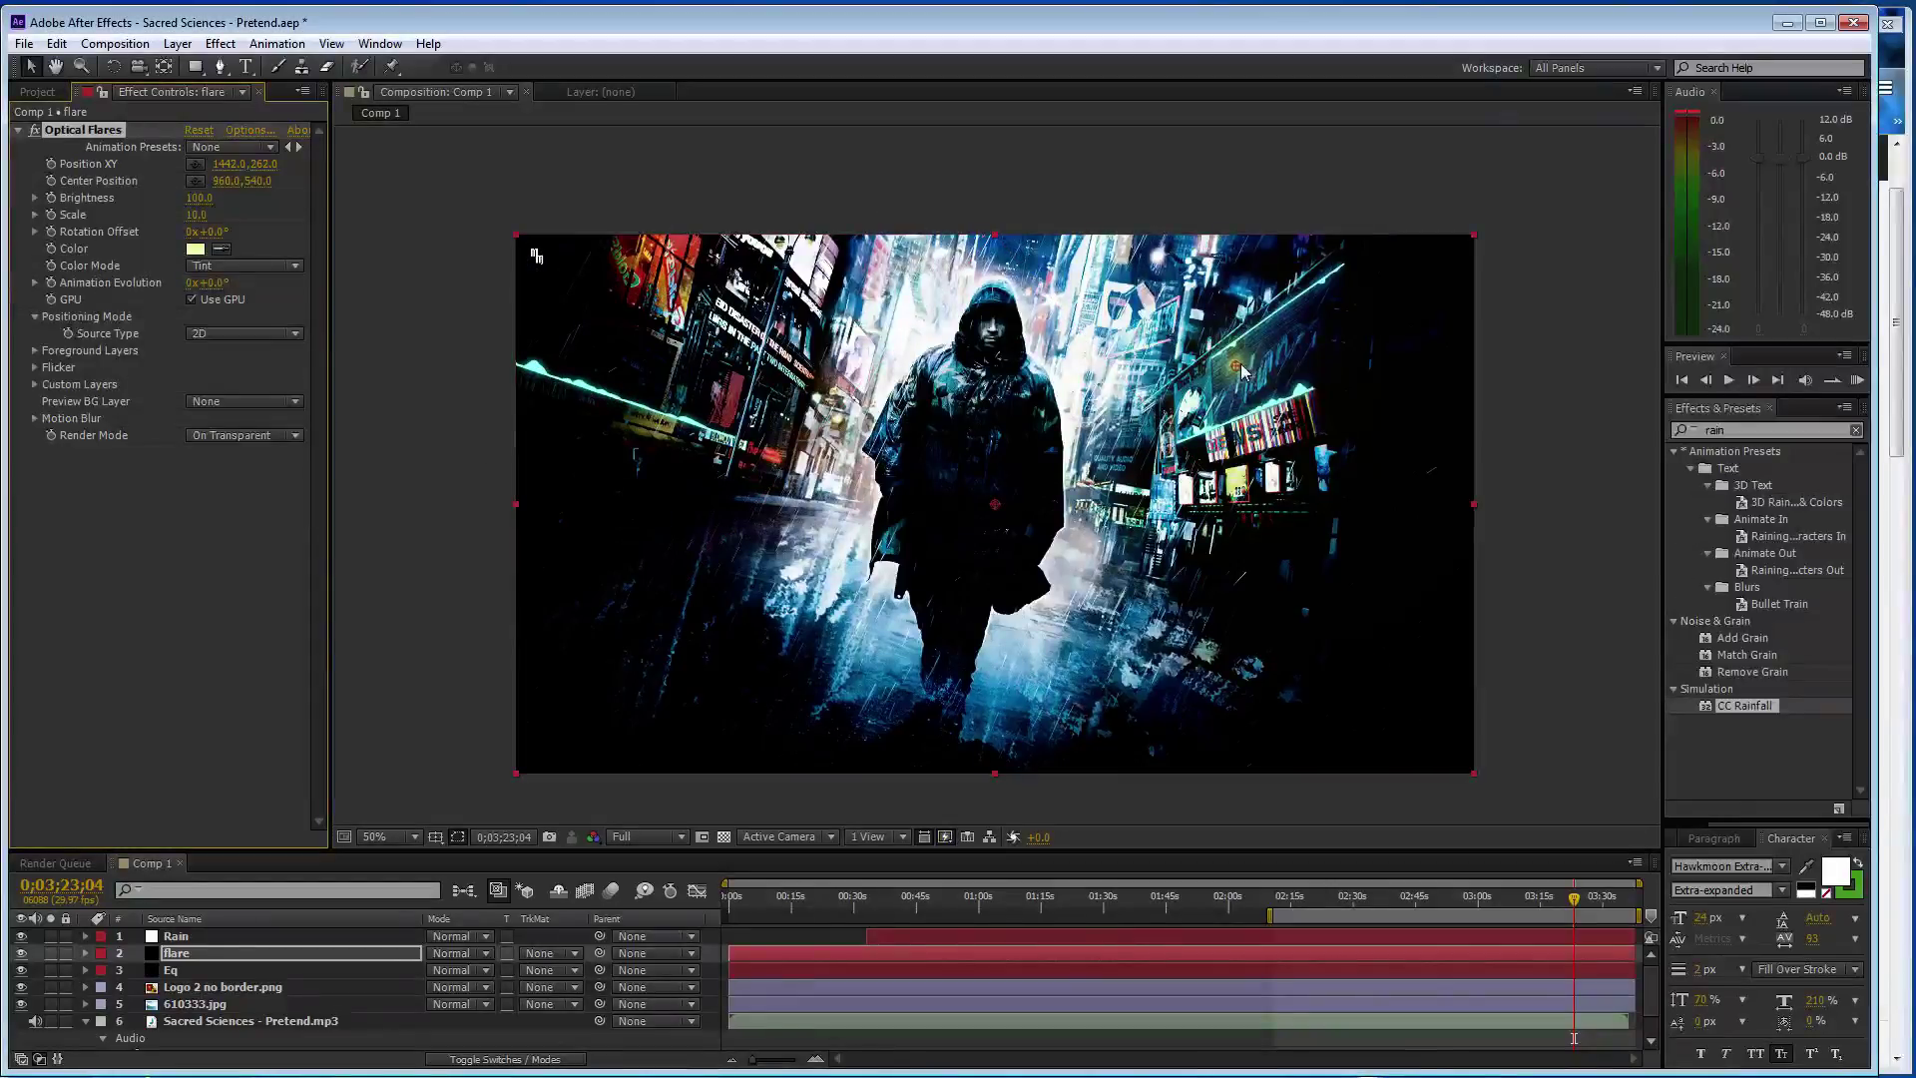
pyautogui.moveTo(1236, 372); pyautogui.dragTo(810, 255)
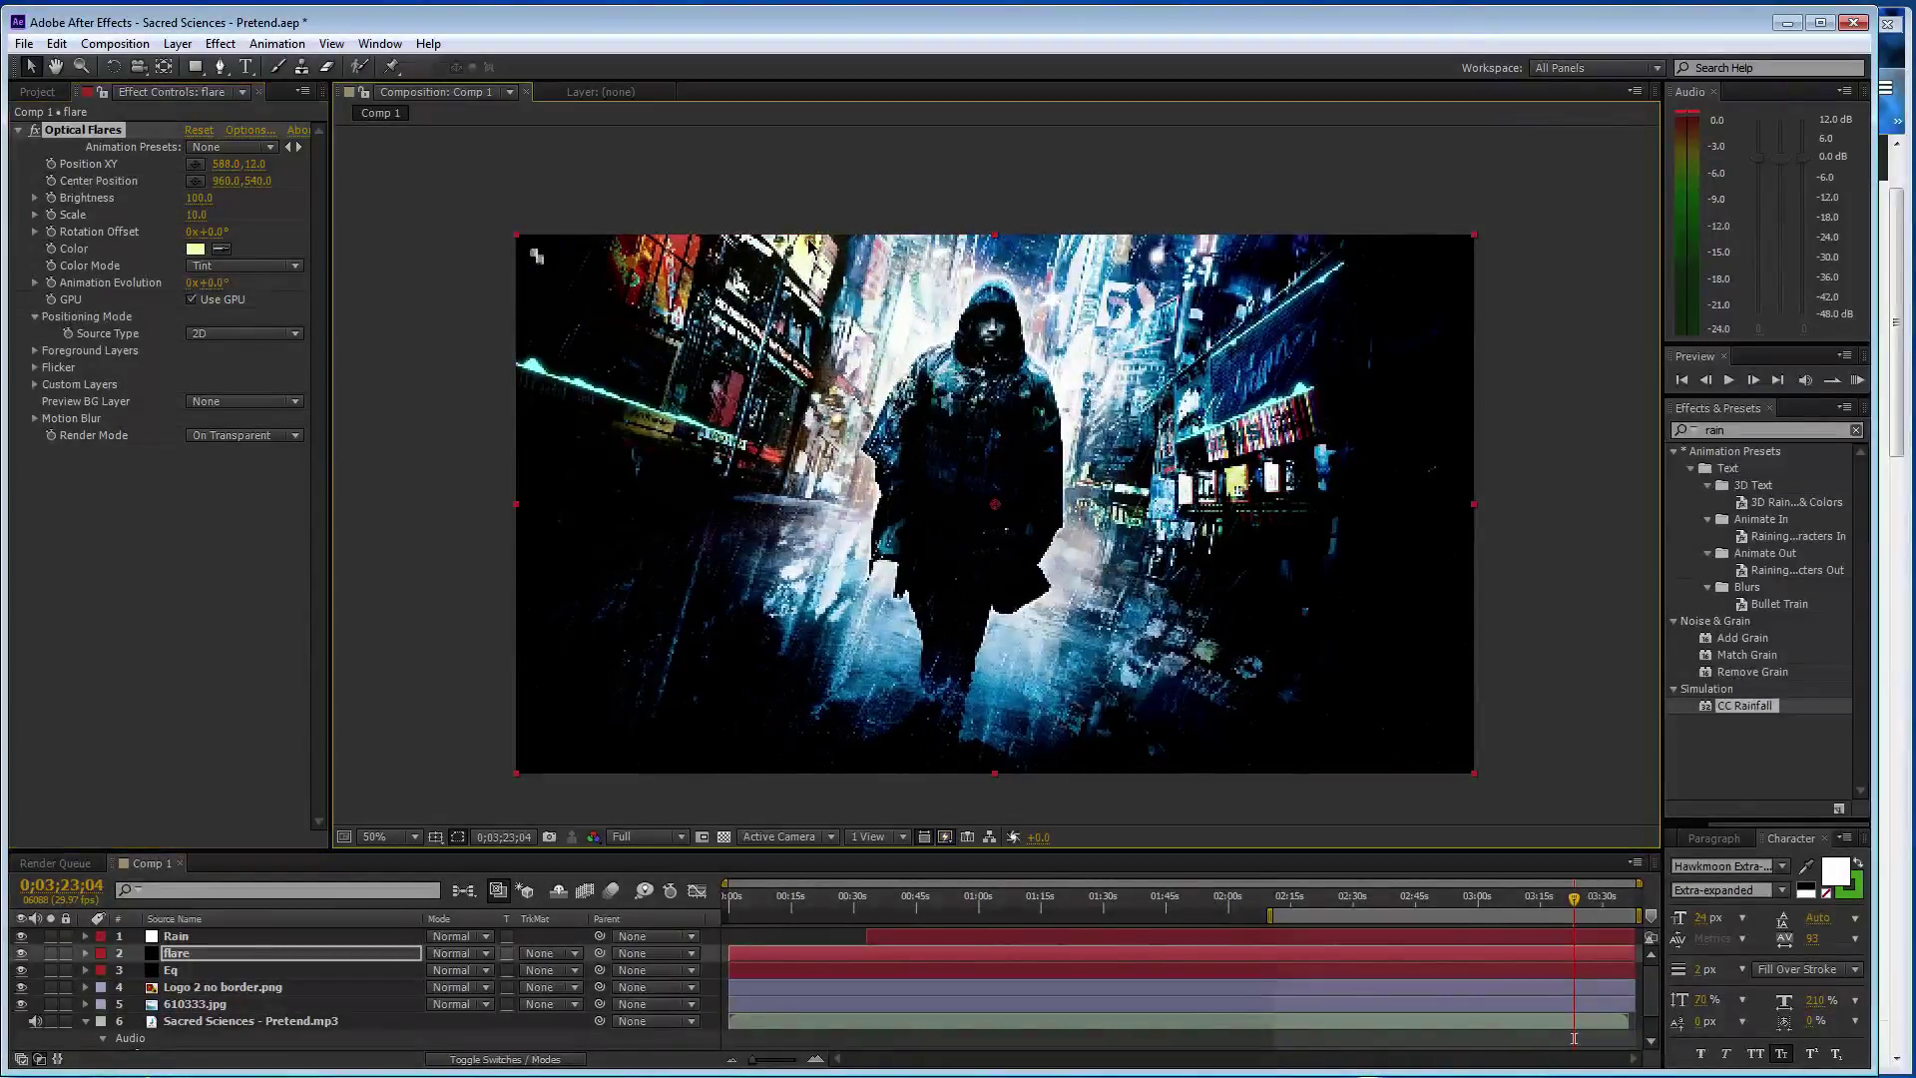
# - Reposition the flare just left of the hooded figure, with the view zoomed to 100%
pyautogui.click(181, 603)
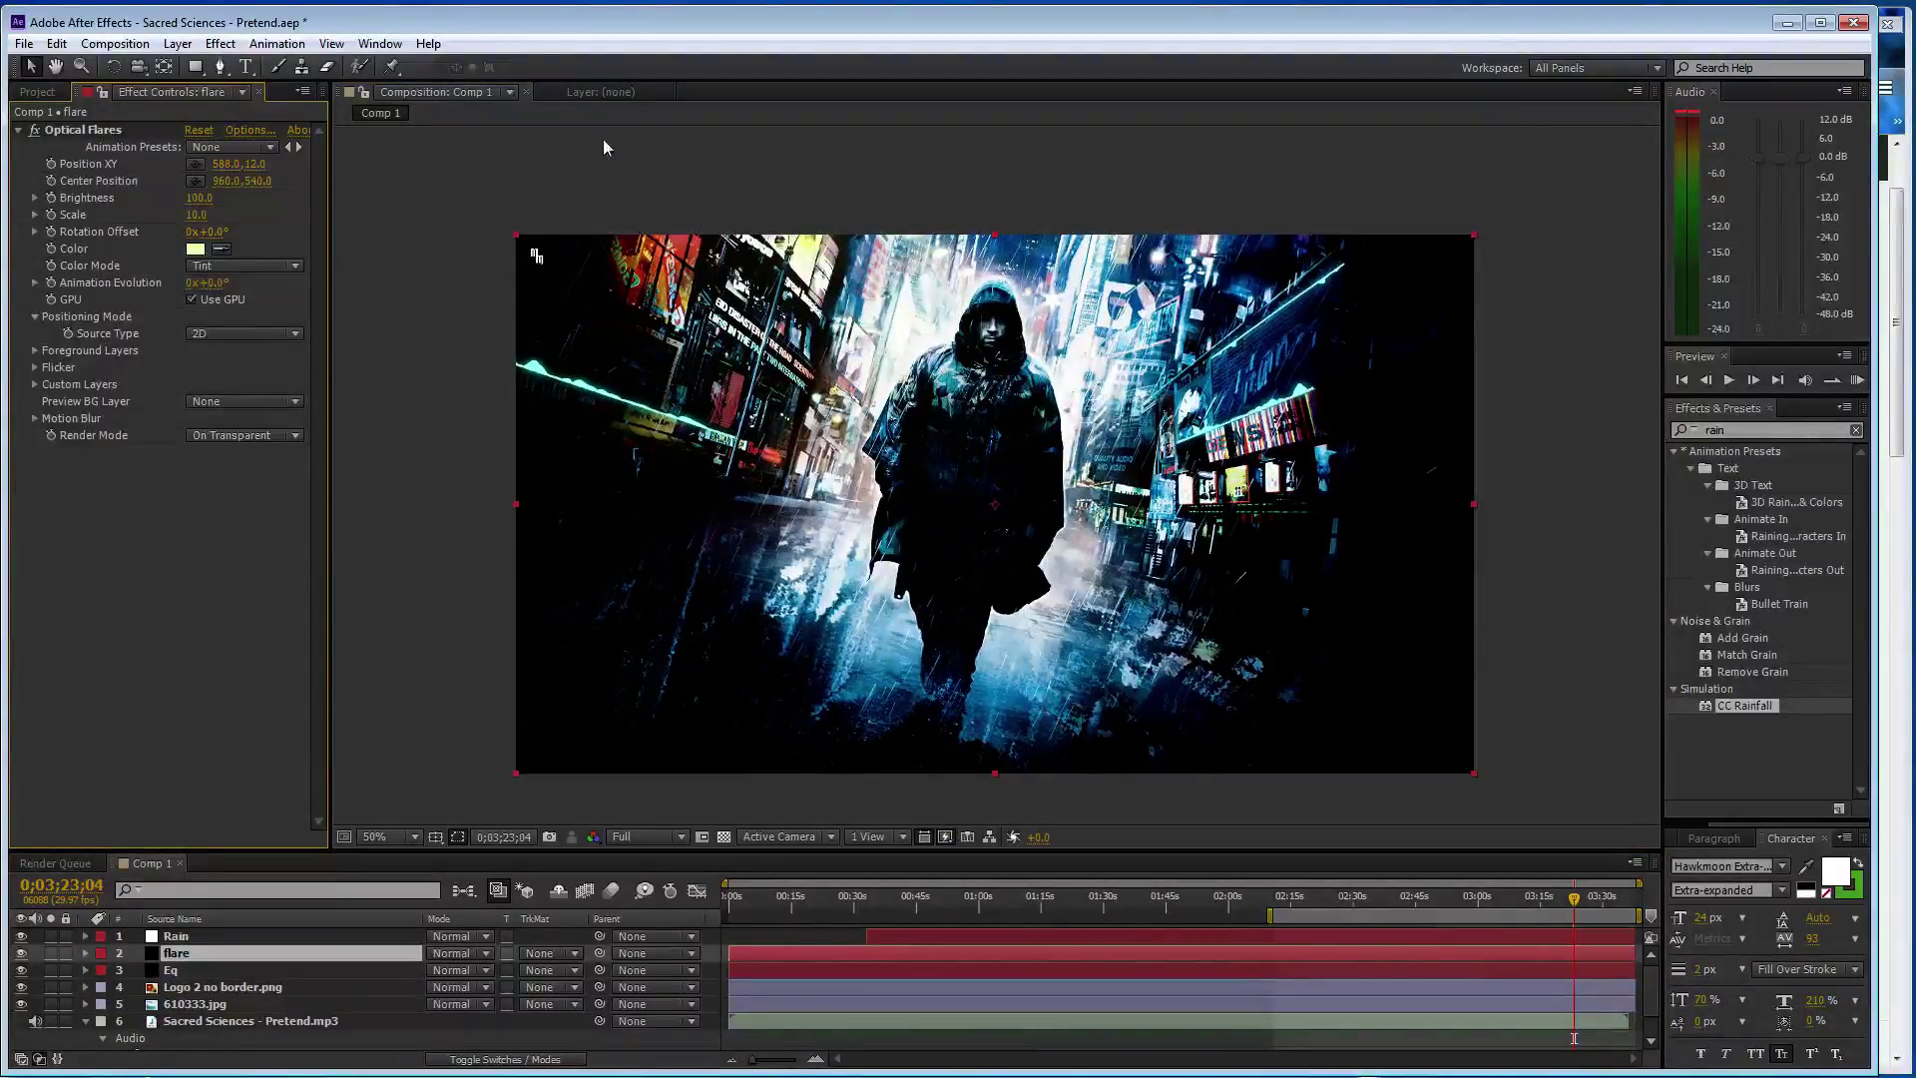
pyautogui.click(125, 136)
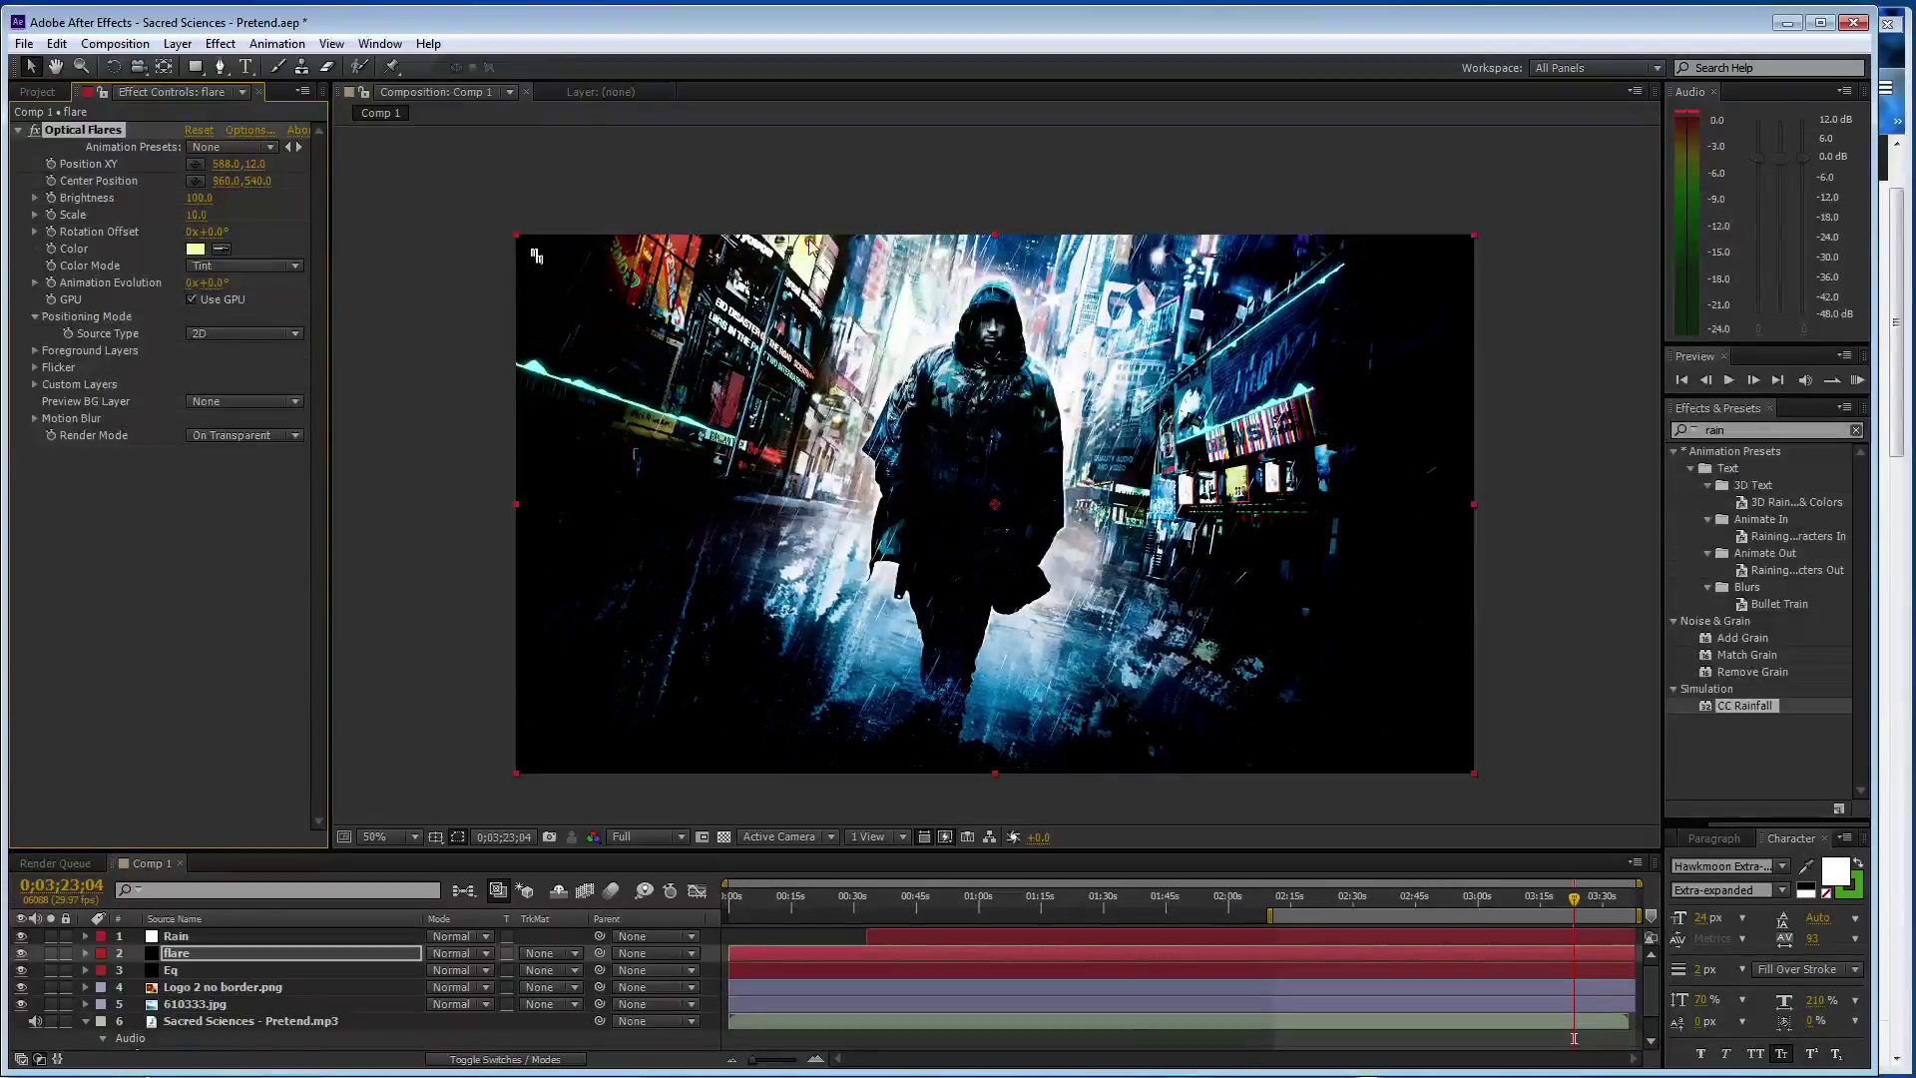
pyautogui.moveTo(810, 242); pyautogui.dragTo(830, 388)
pyautogui.press('.')
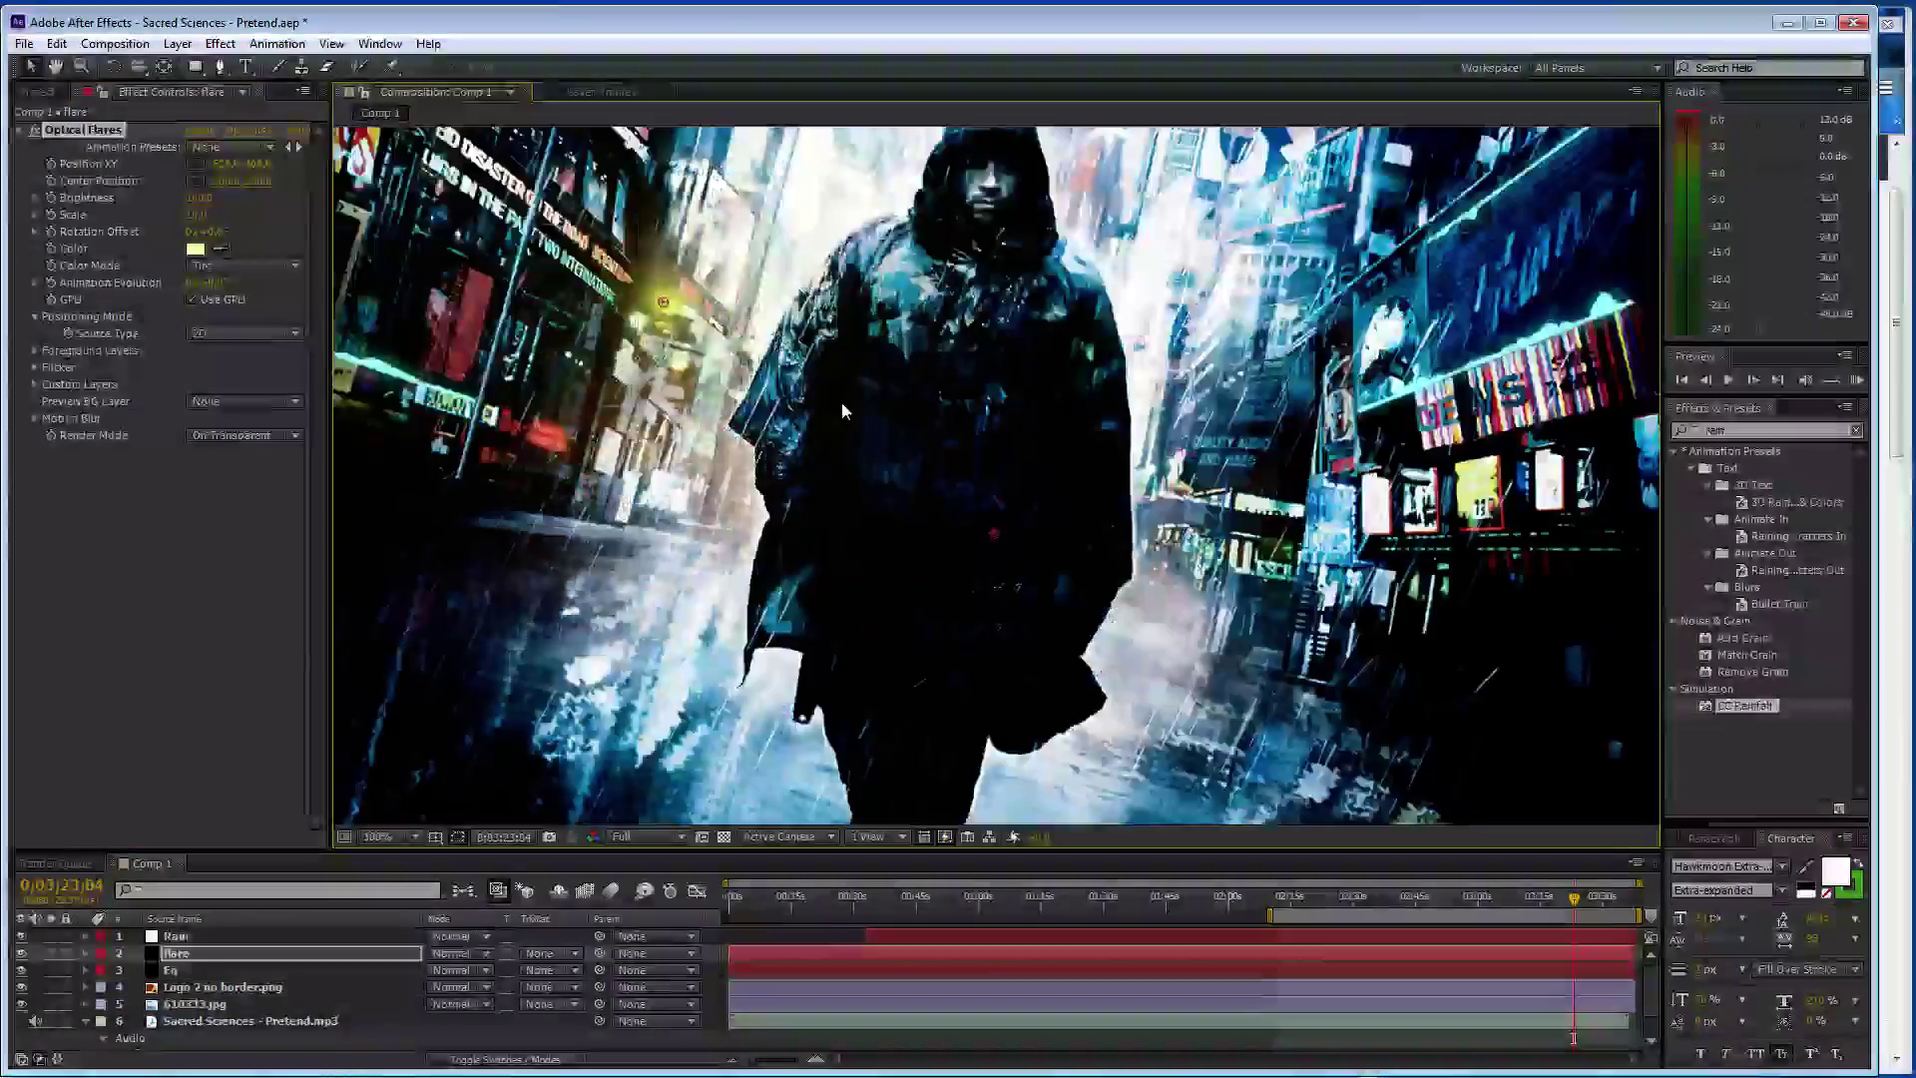
pyautogui.moveTo(662, 302); pyautogui.dragTo(676, 368)
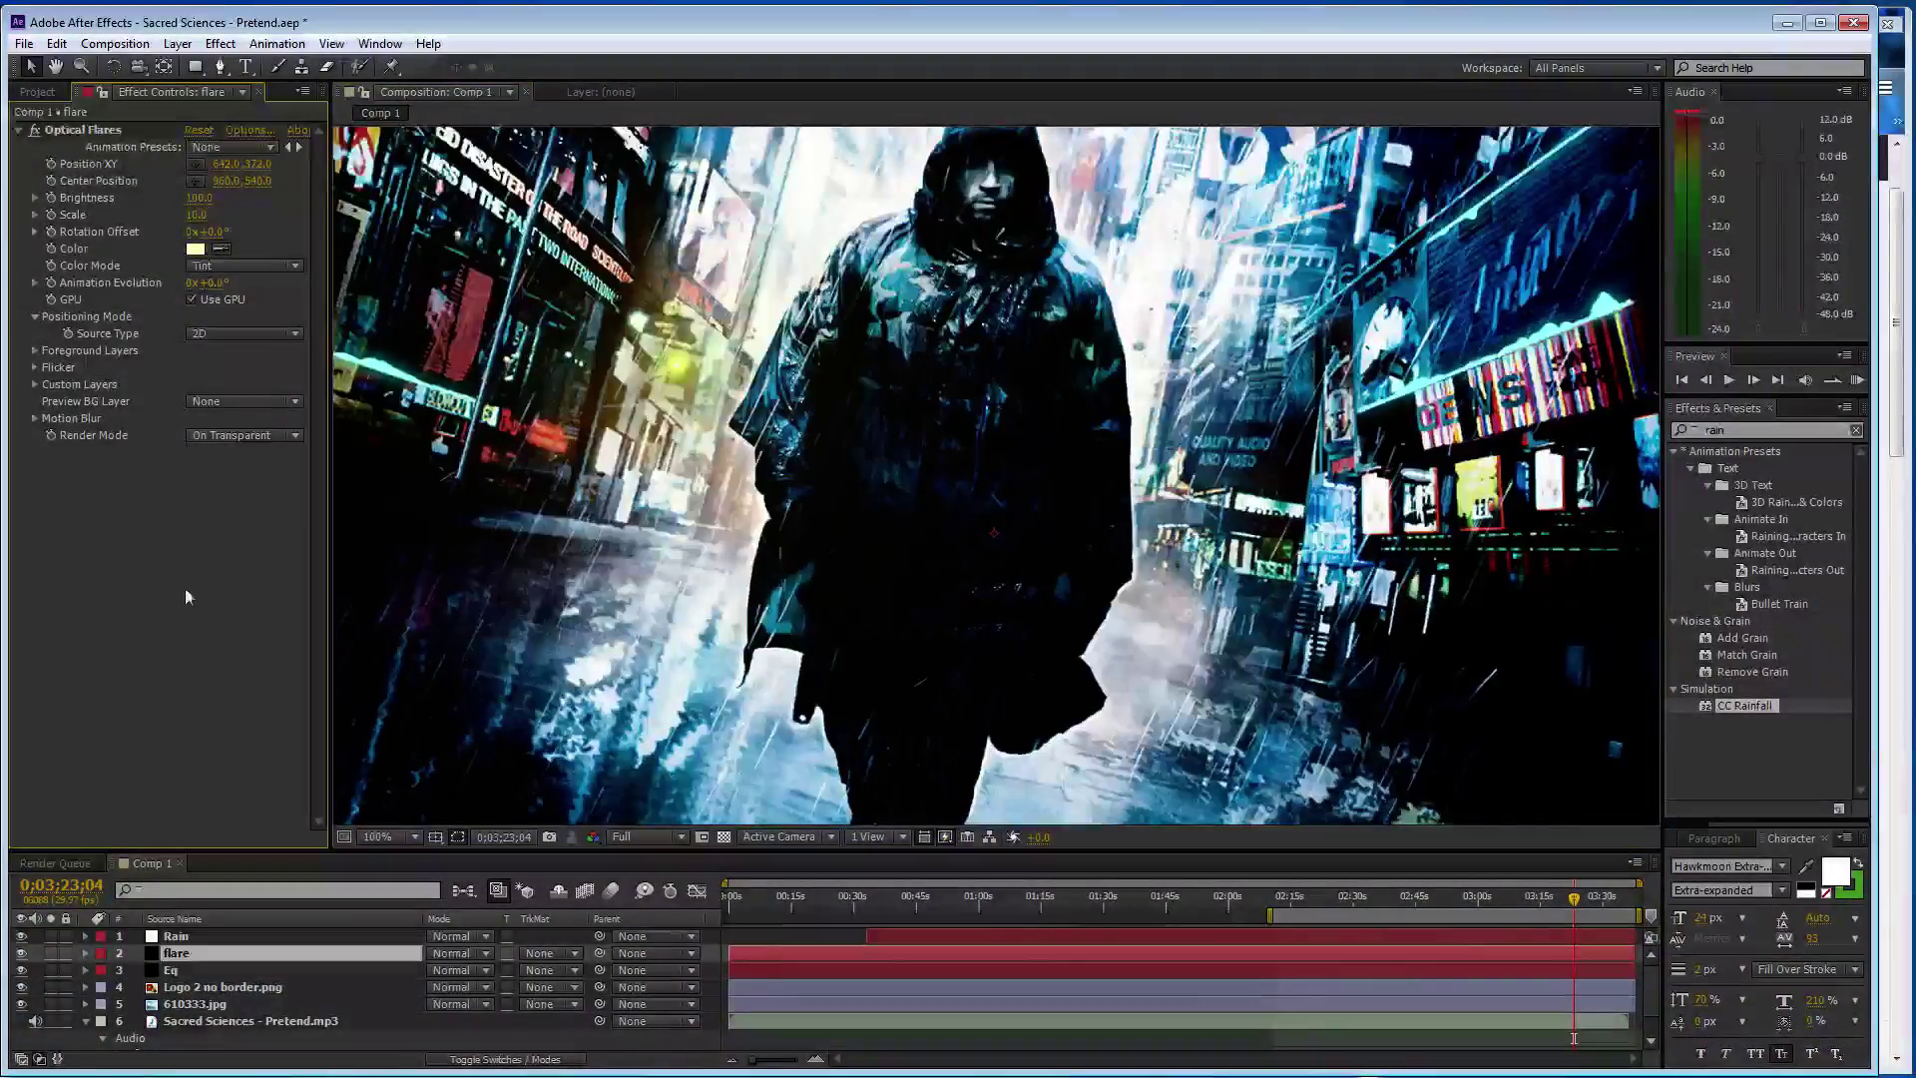
# - Adjust the flare colour and raise Optical Flares Brightness to 150, then to 200
pyautogui.click(195, 249)
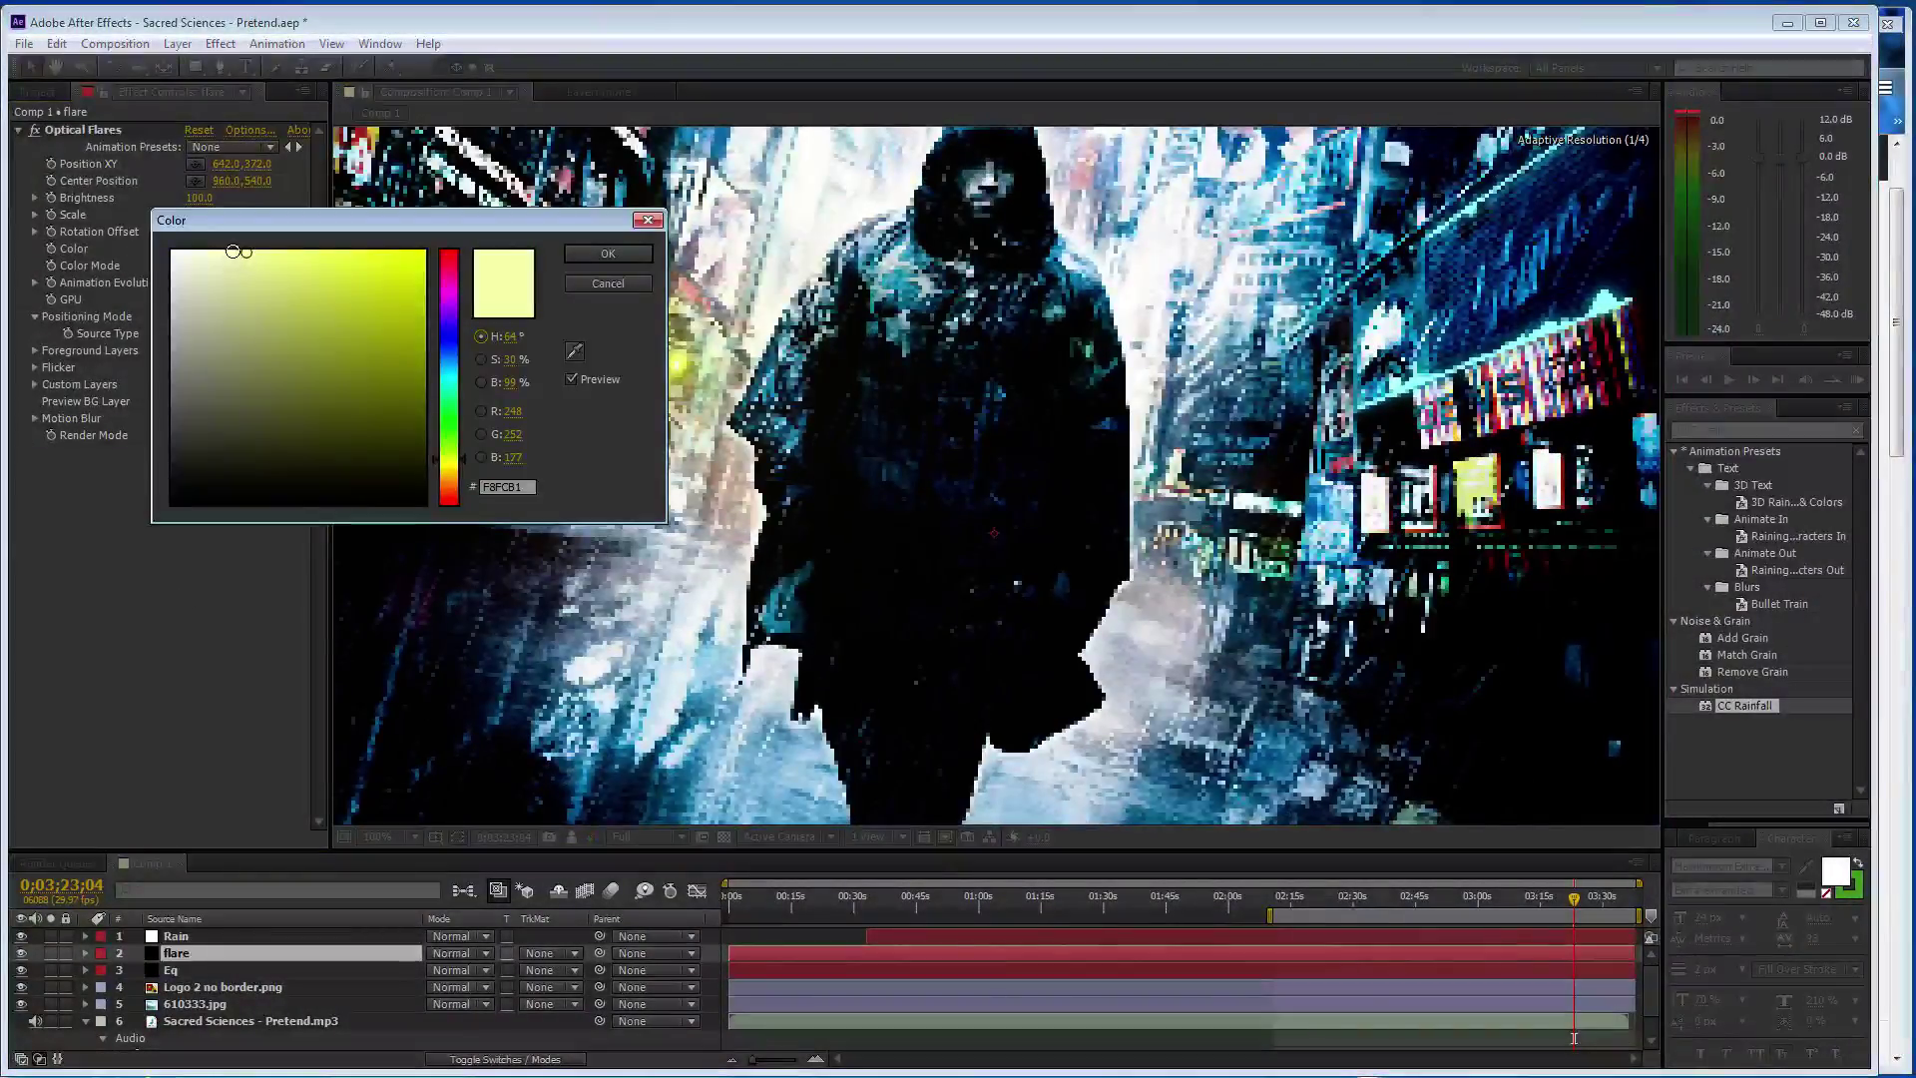
pyautogui.click(643, 254)
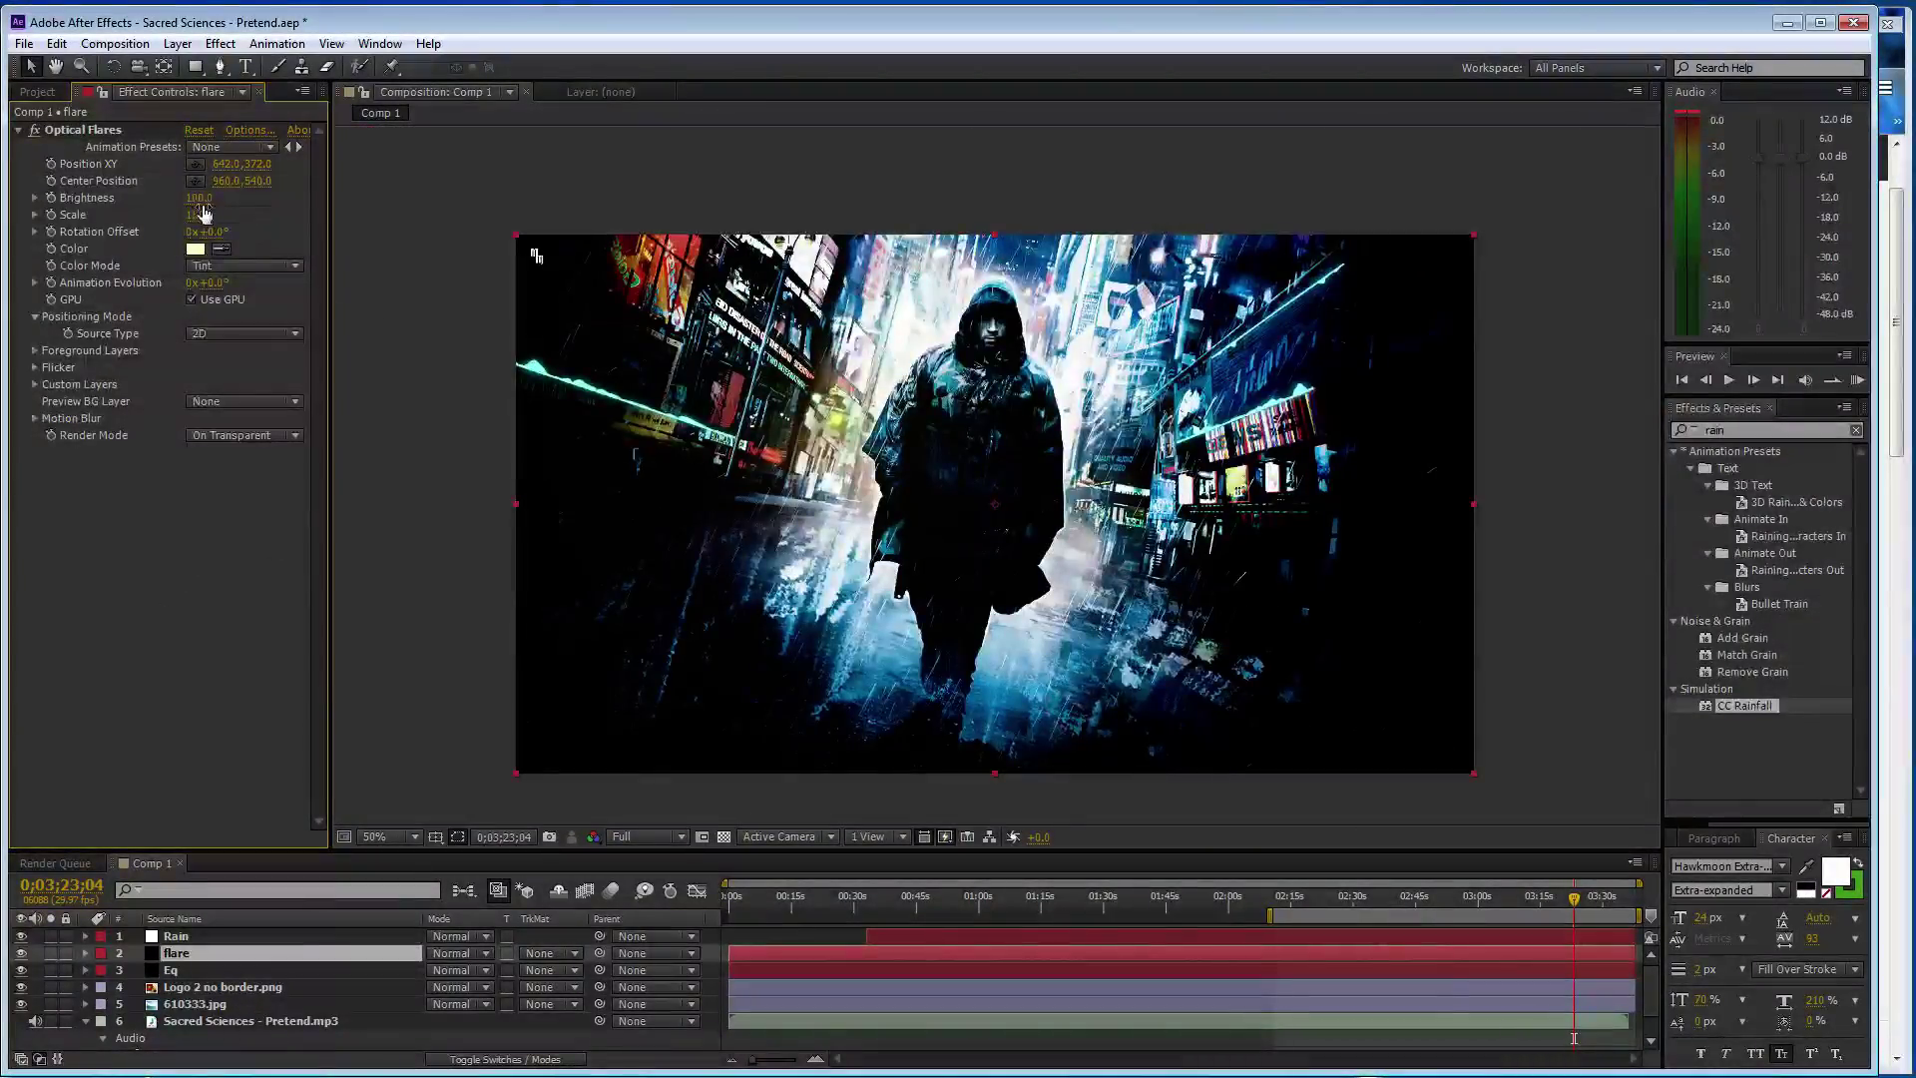
pyautogui.click(198, 199)
pyautogui.write('150')
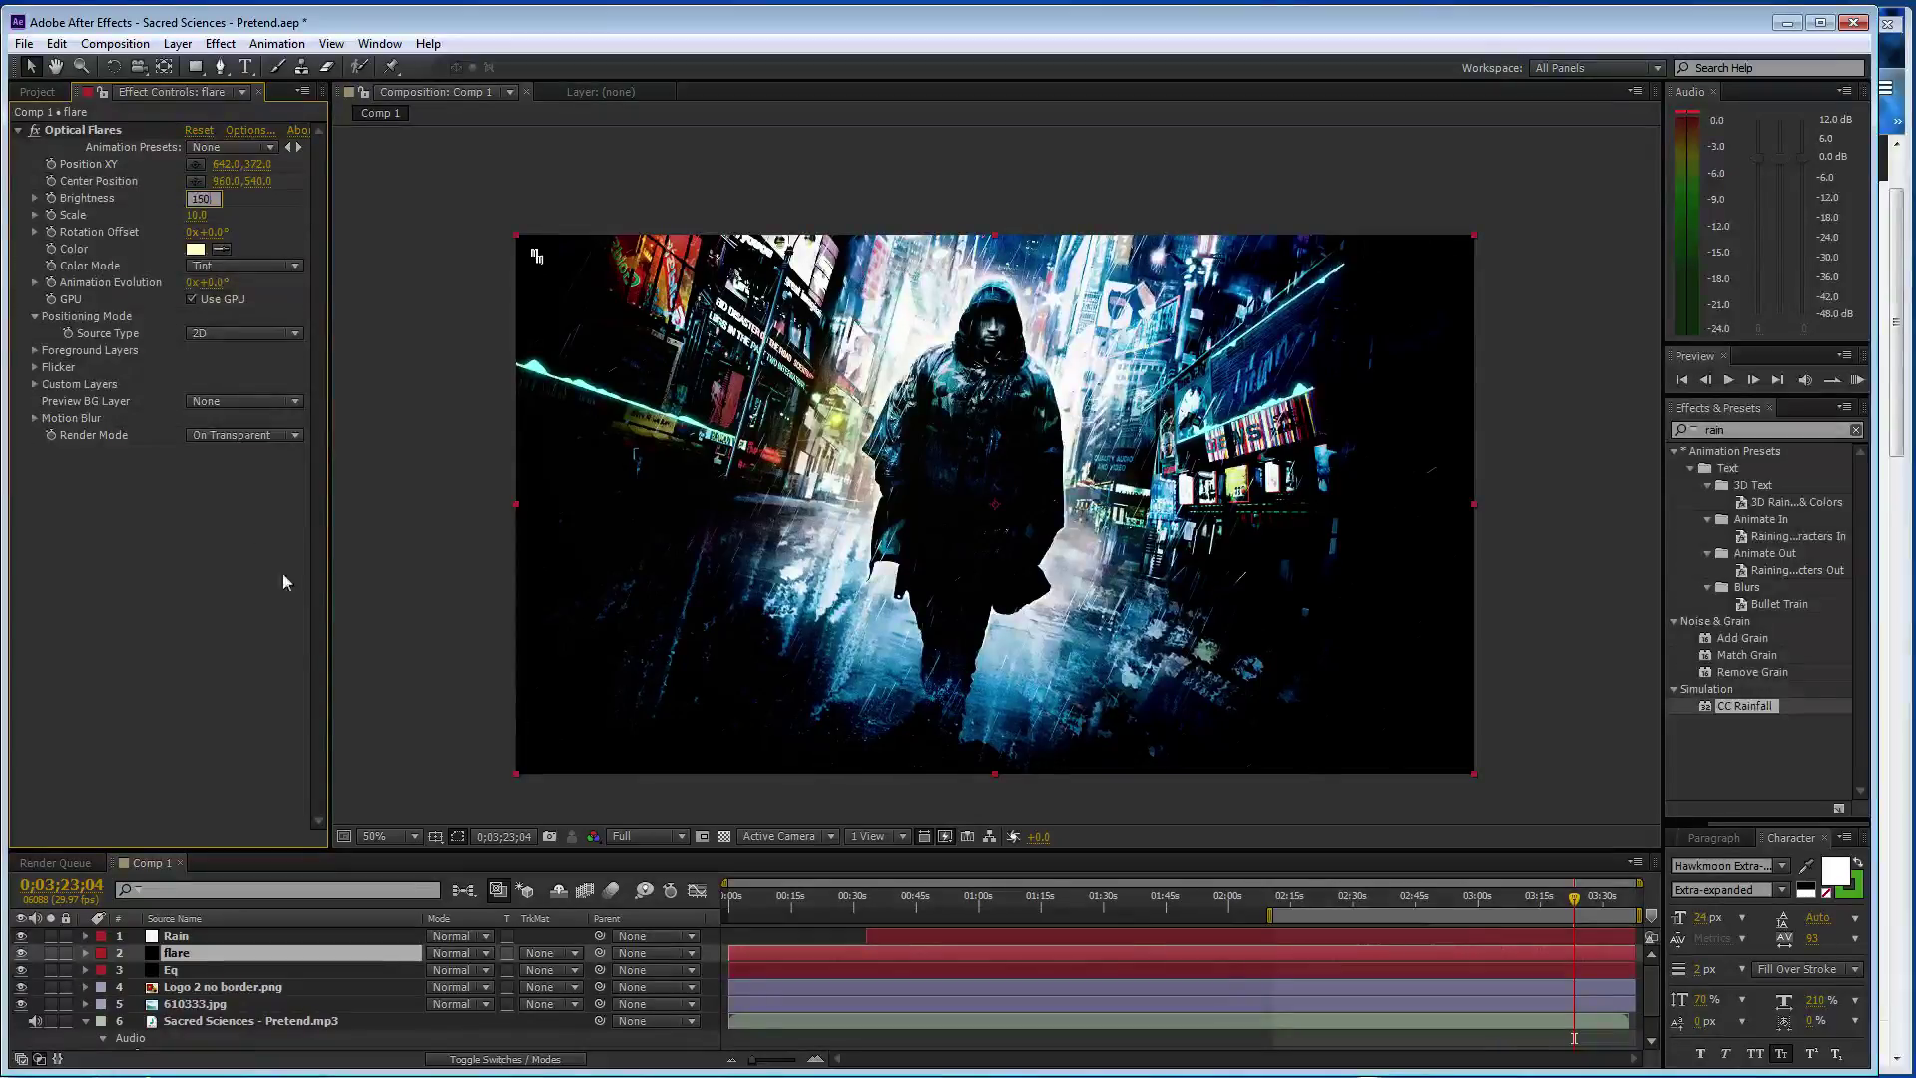
pyautogui.press('Return')
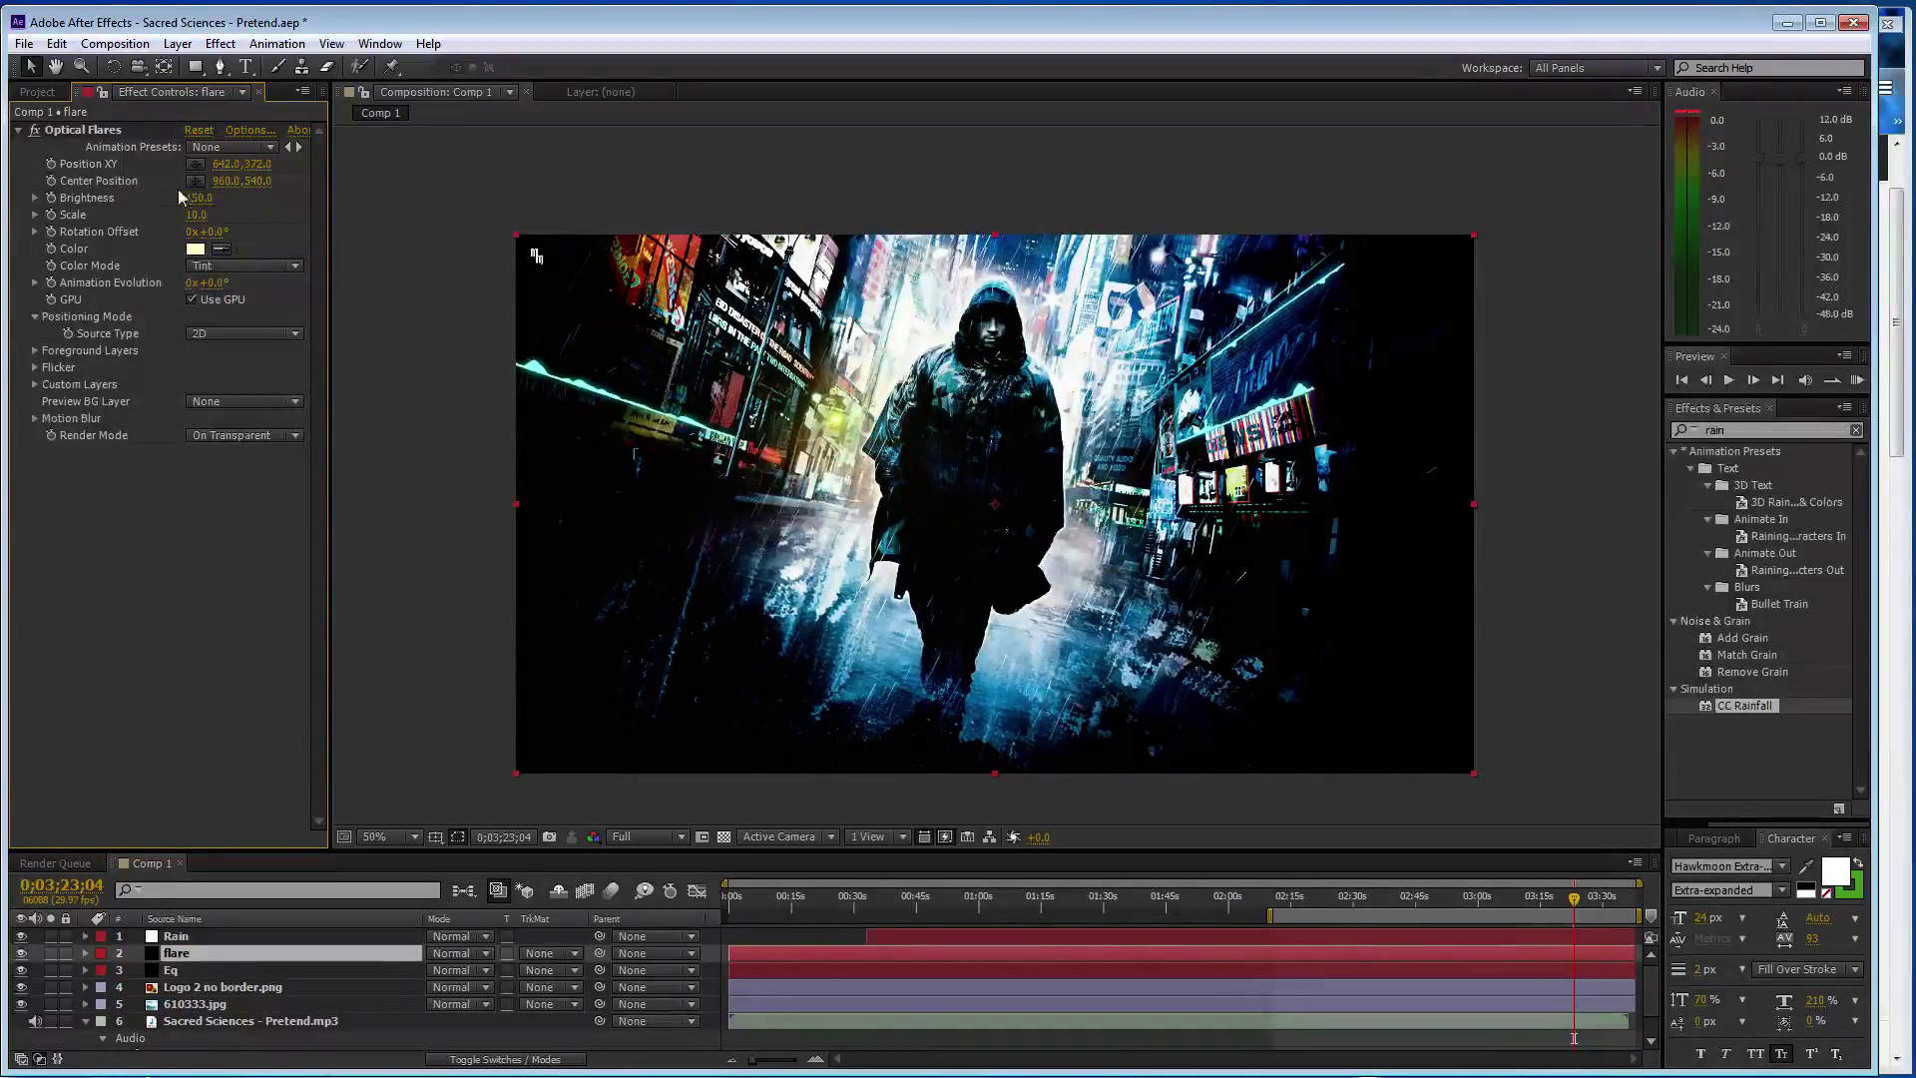
pyautogui.moveTo(201, 207); pyautogui.dragTo(251, 204)
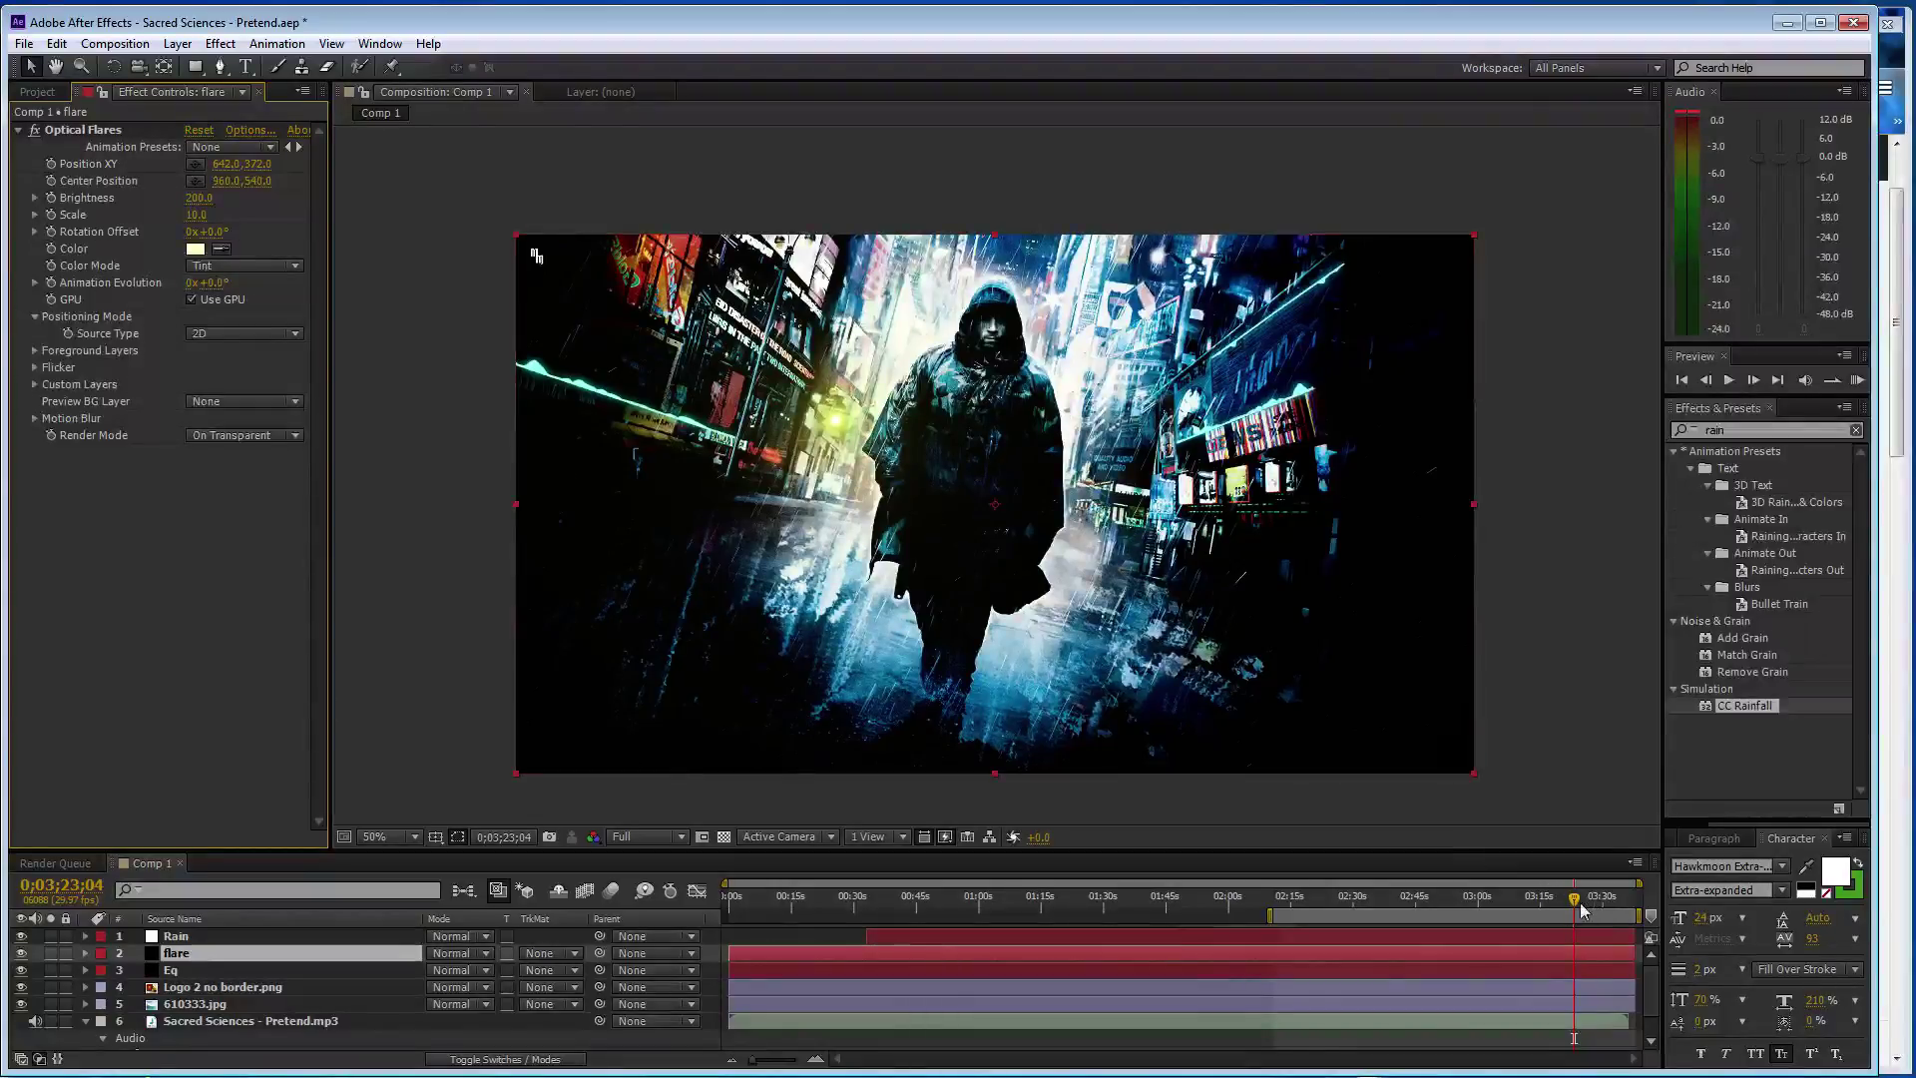
# - Keyframe the flare's Brightness at 100 at the start of the composition
pyautogui.press('Home')
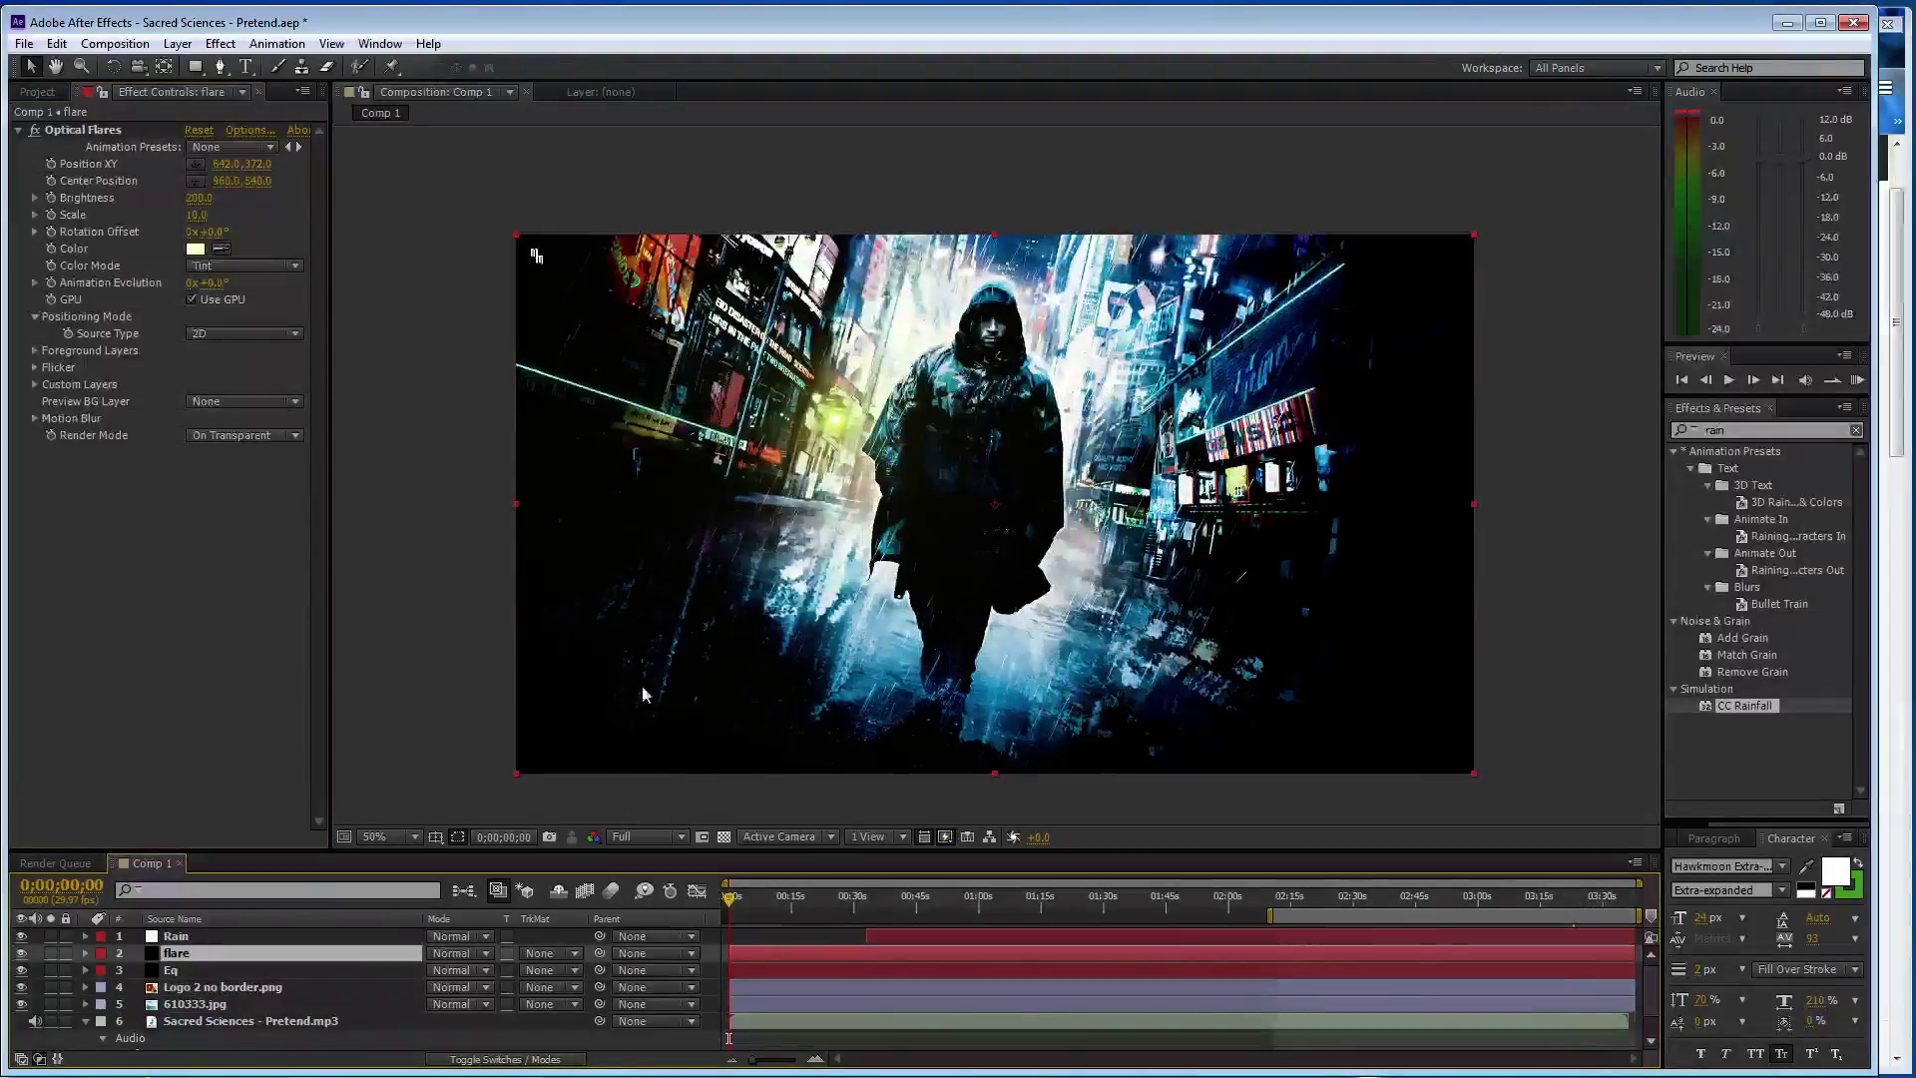
pyautogui.click(48, 195)
pyautogui.click(200, 198)
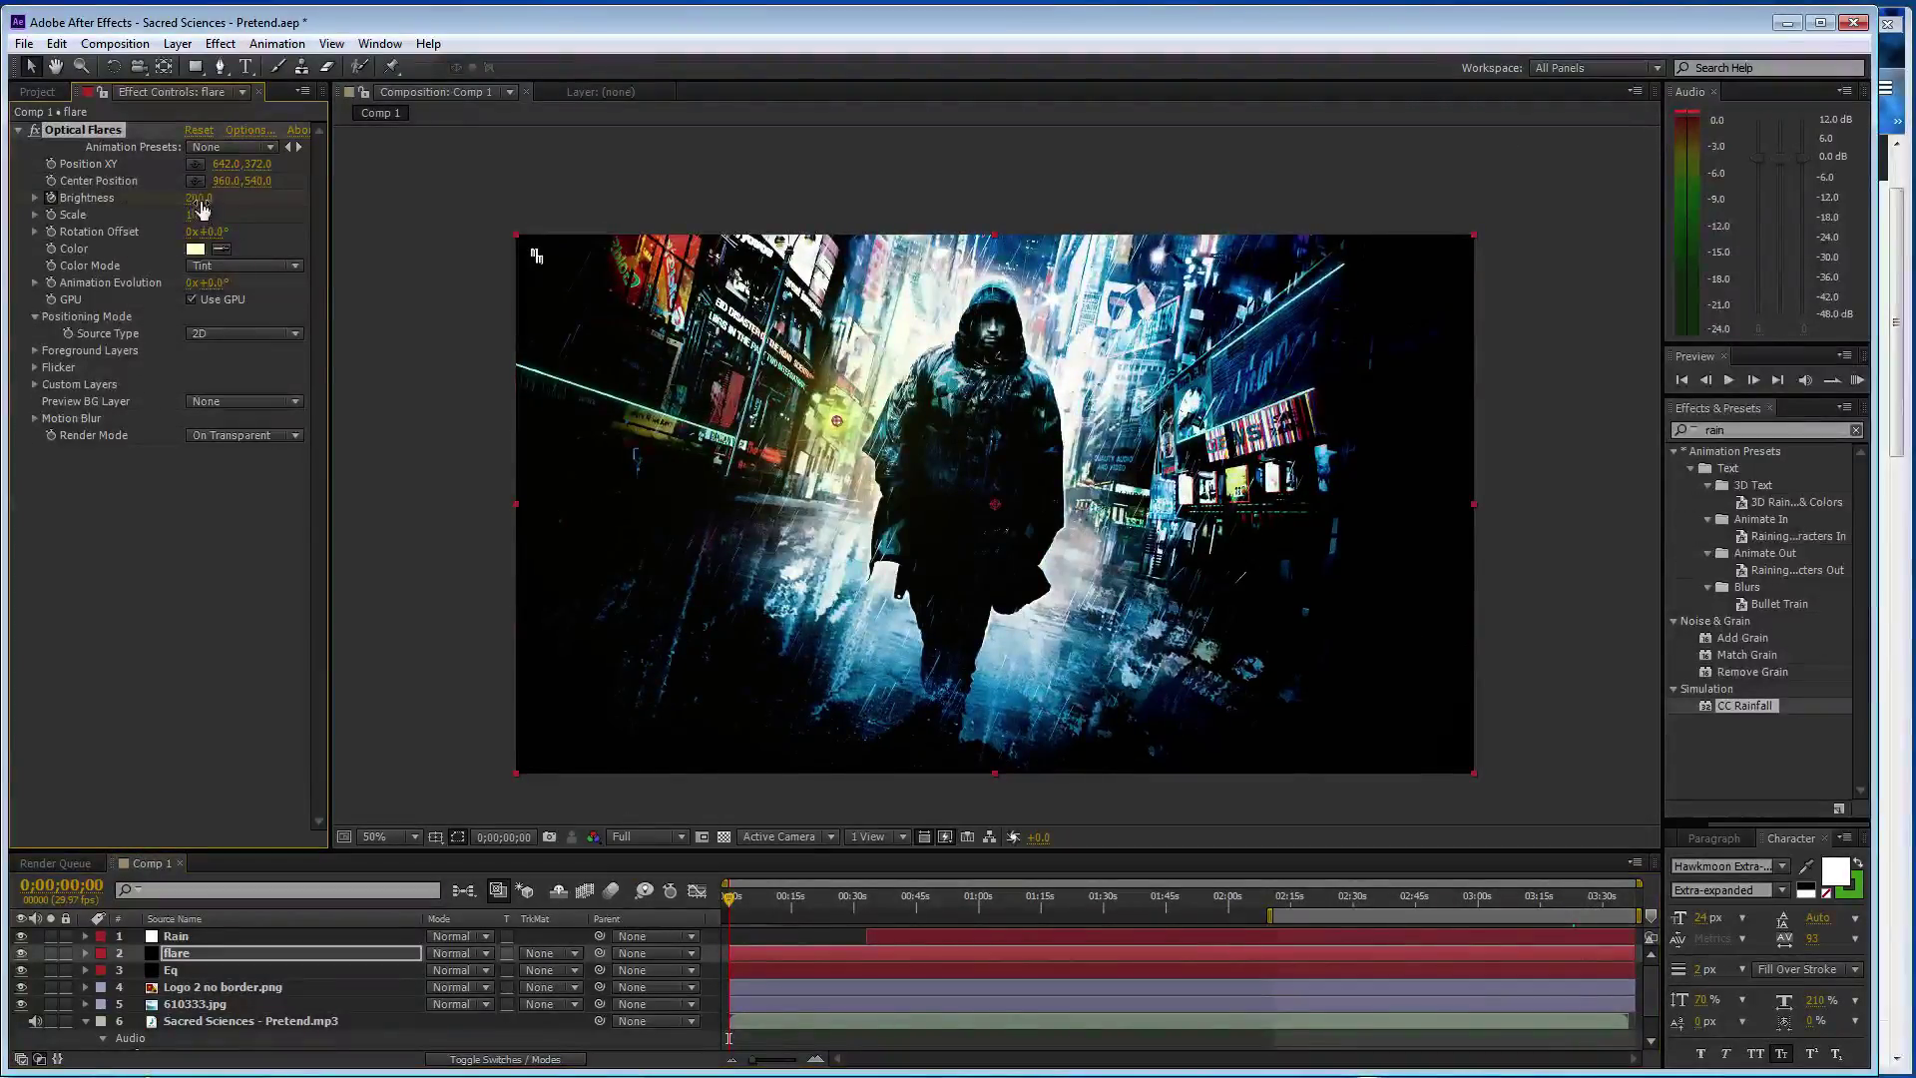
pyautogui.write('100')
pyautogui.press('Return')
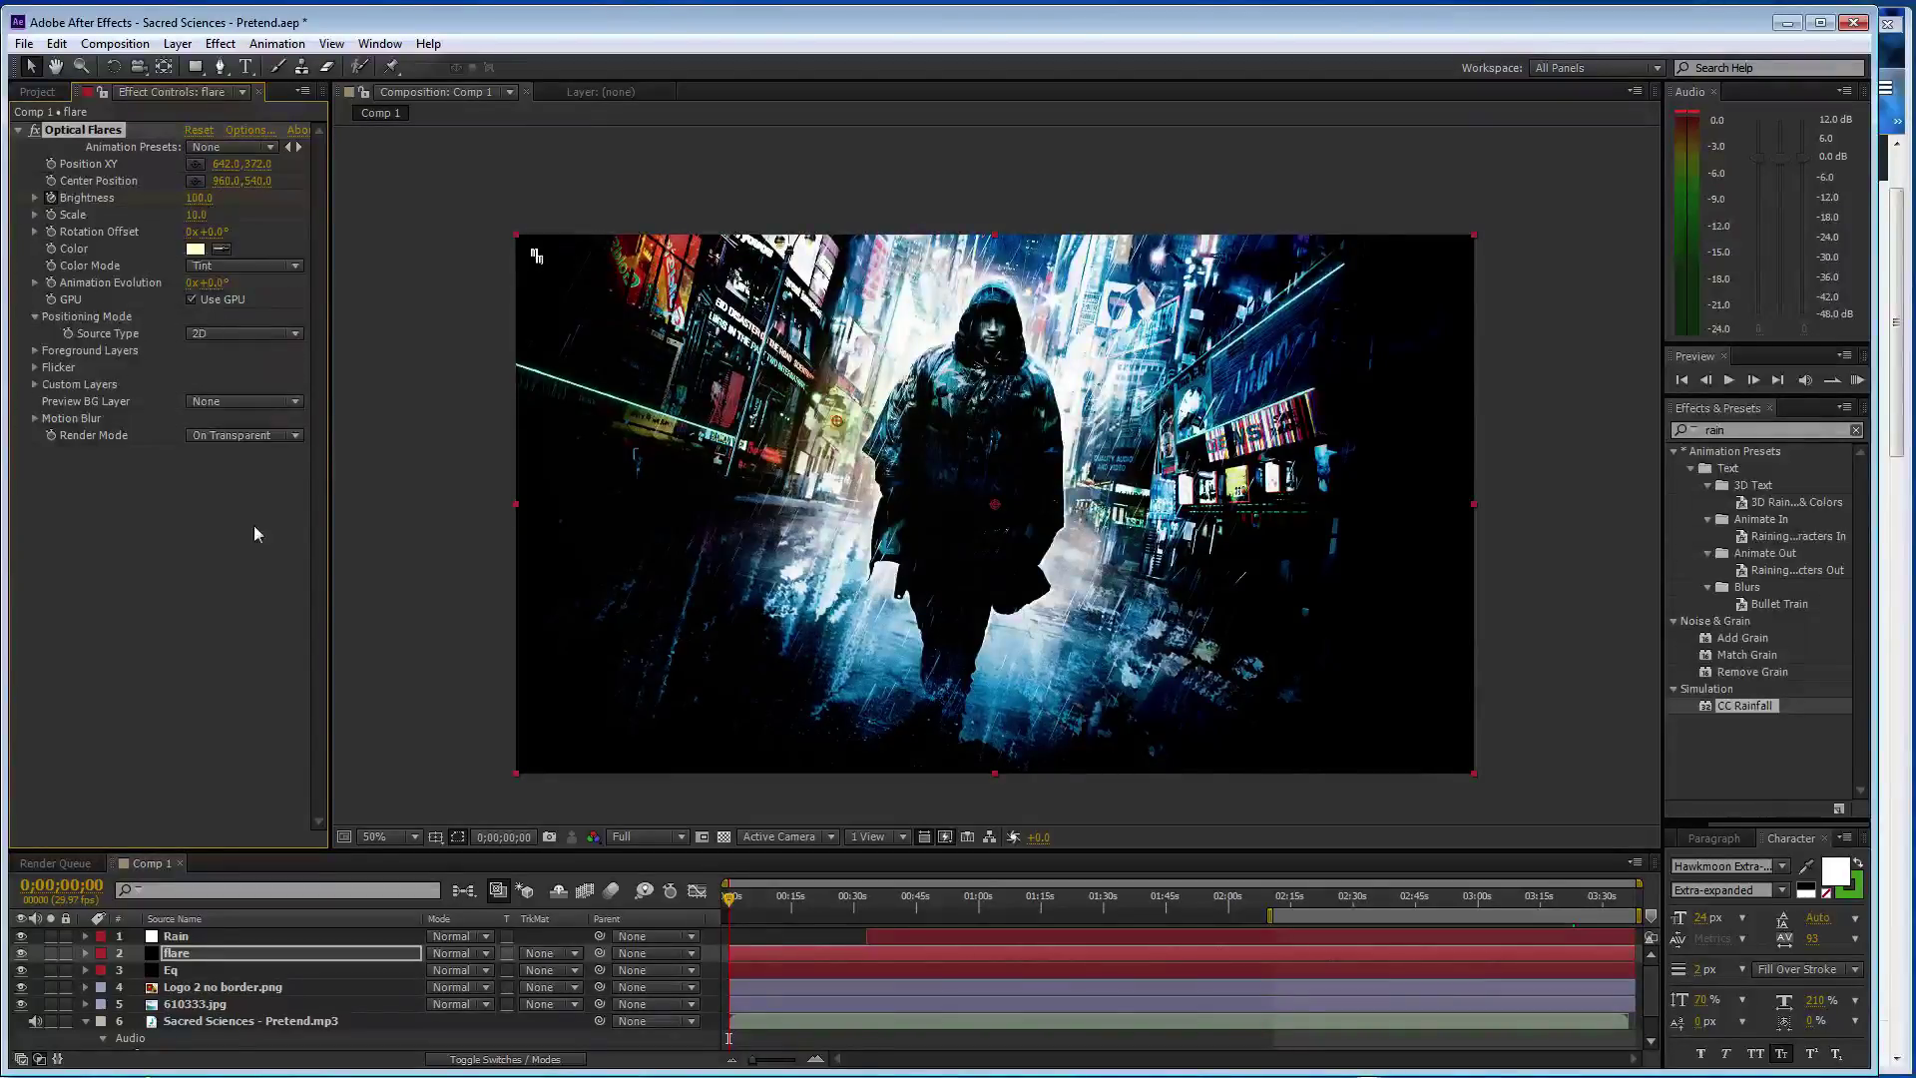
pyautogui.click(247, 571)
# - Keyframe Brightness 200 at 0;00;15;10, hide the Eq layer, and adjust Brightness to 175
pyautogui.click(794, 910)
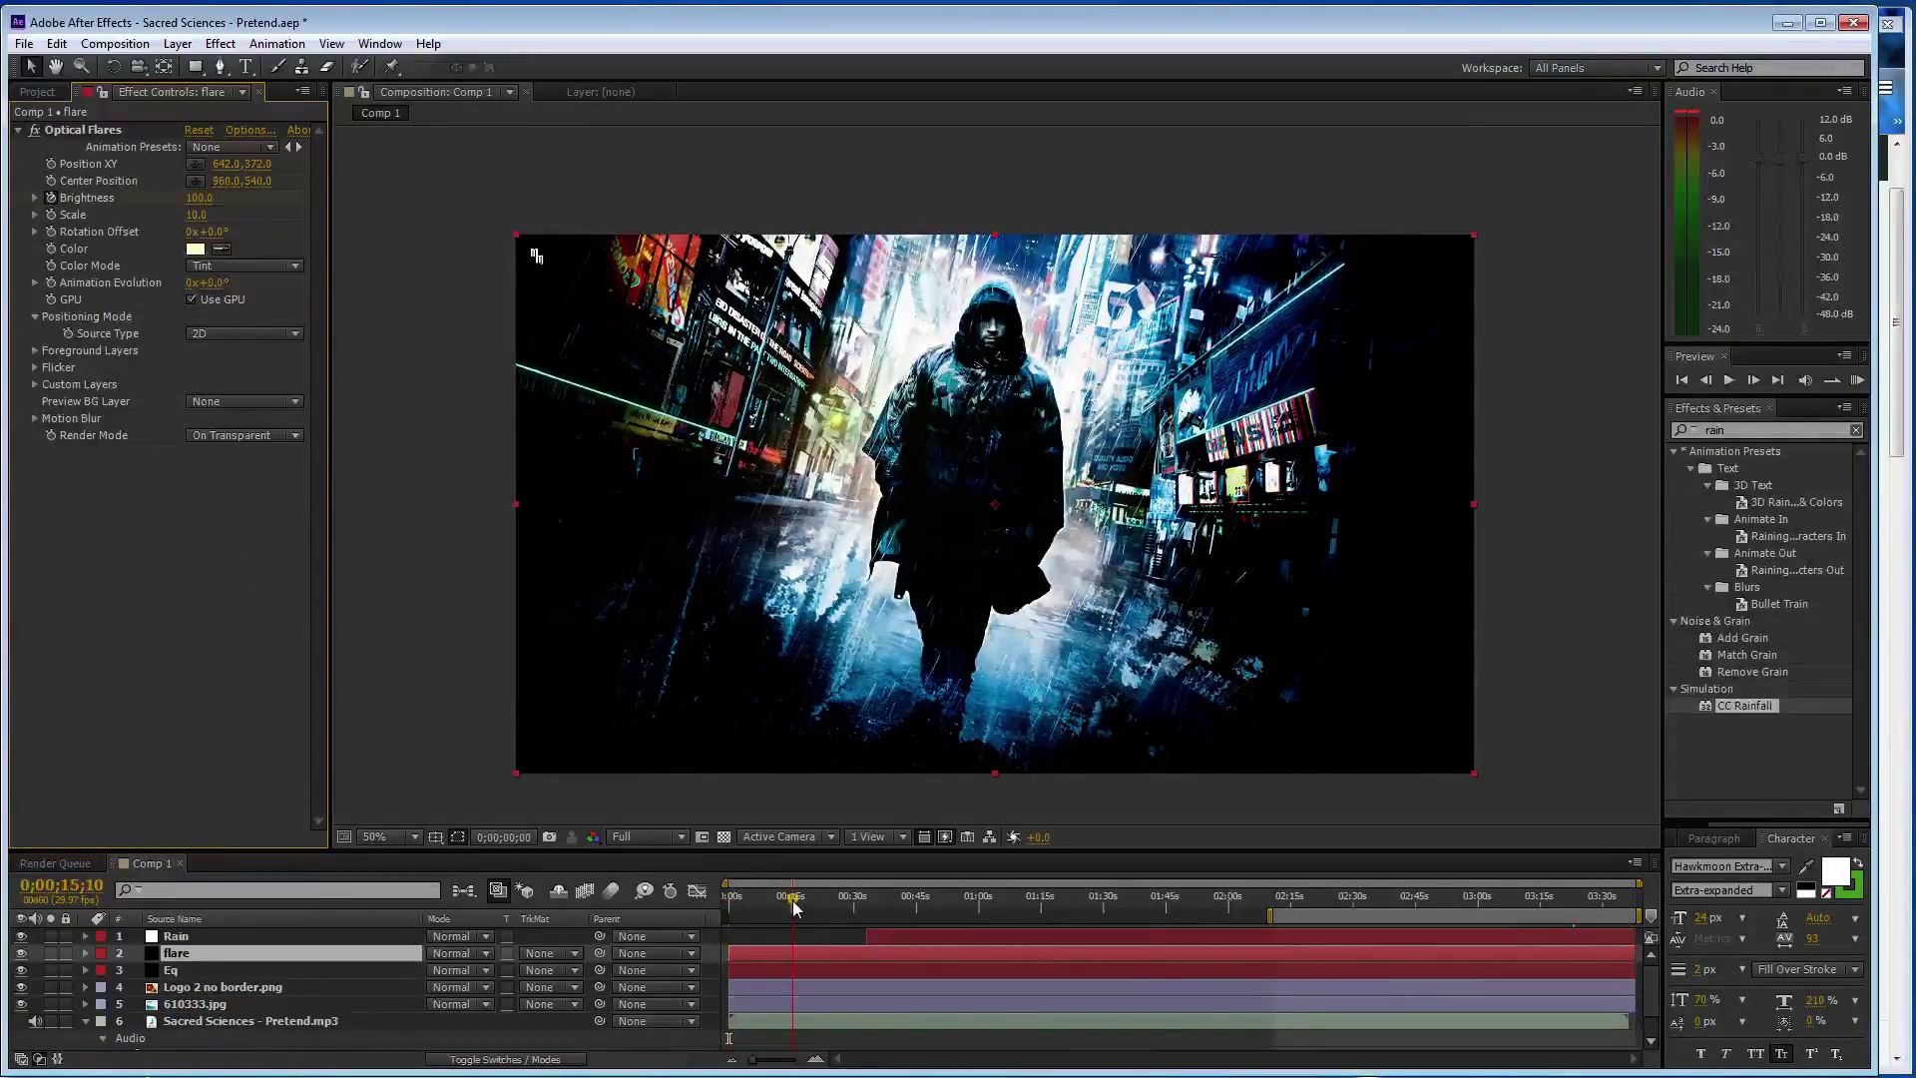
pyautogui.moveTo(197, 204); pyautogui.dragTo(249, 203)
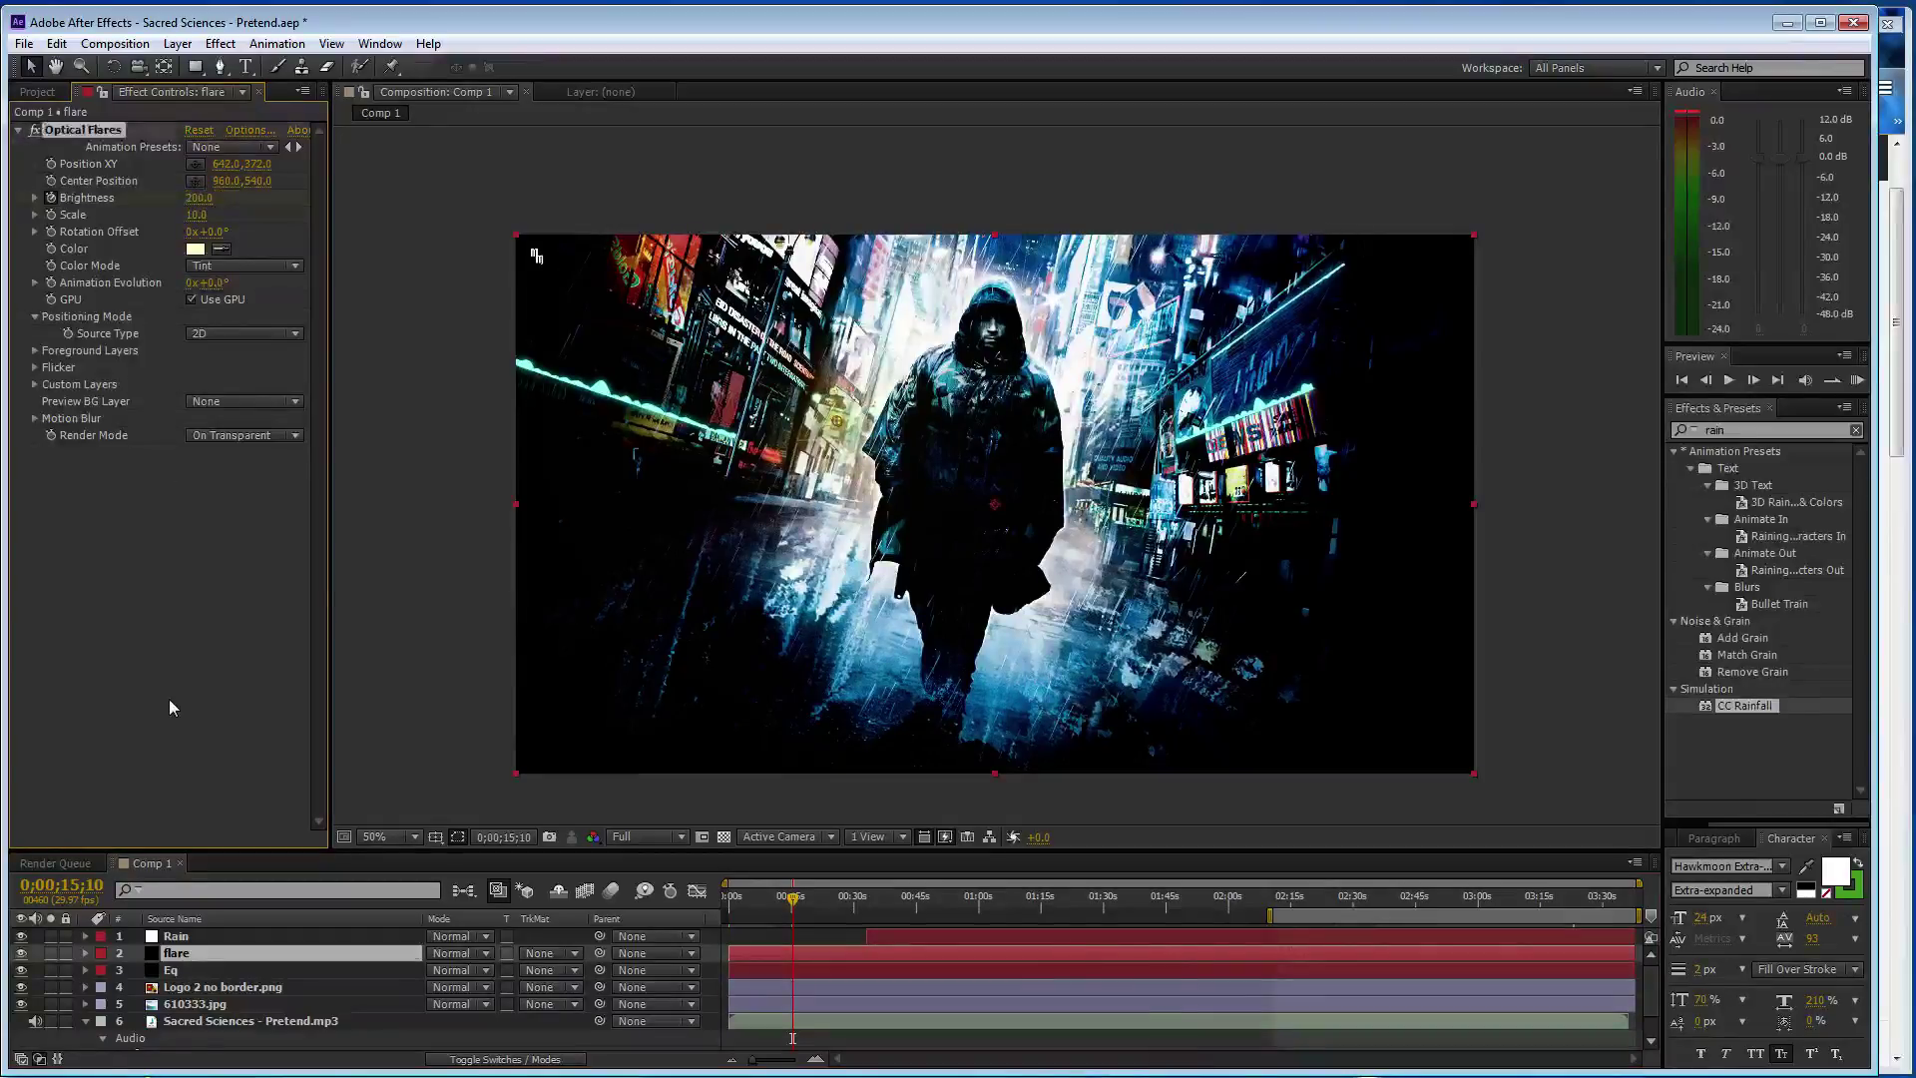
pyautogui.click(21, 969)
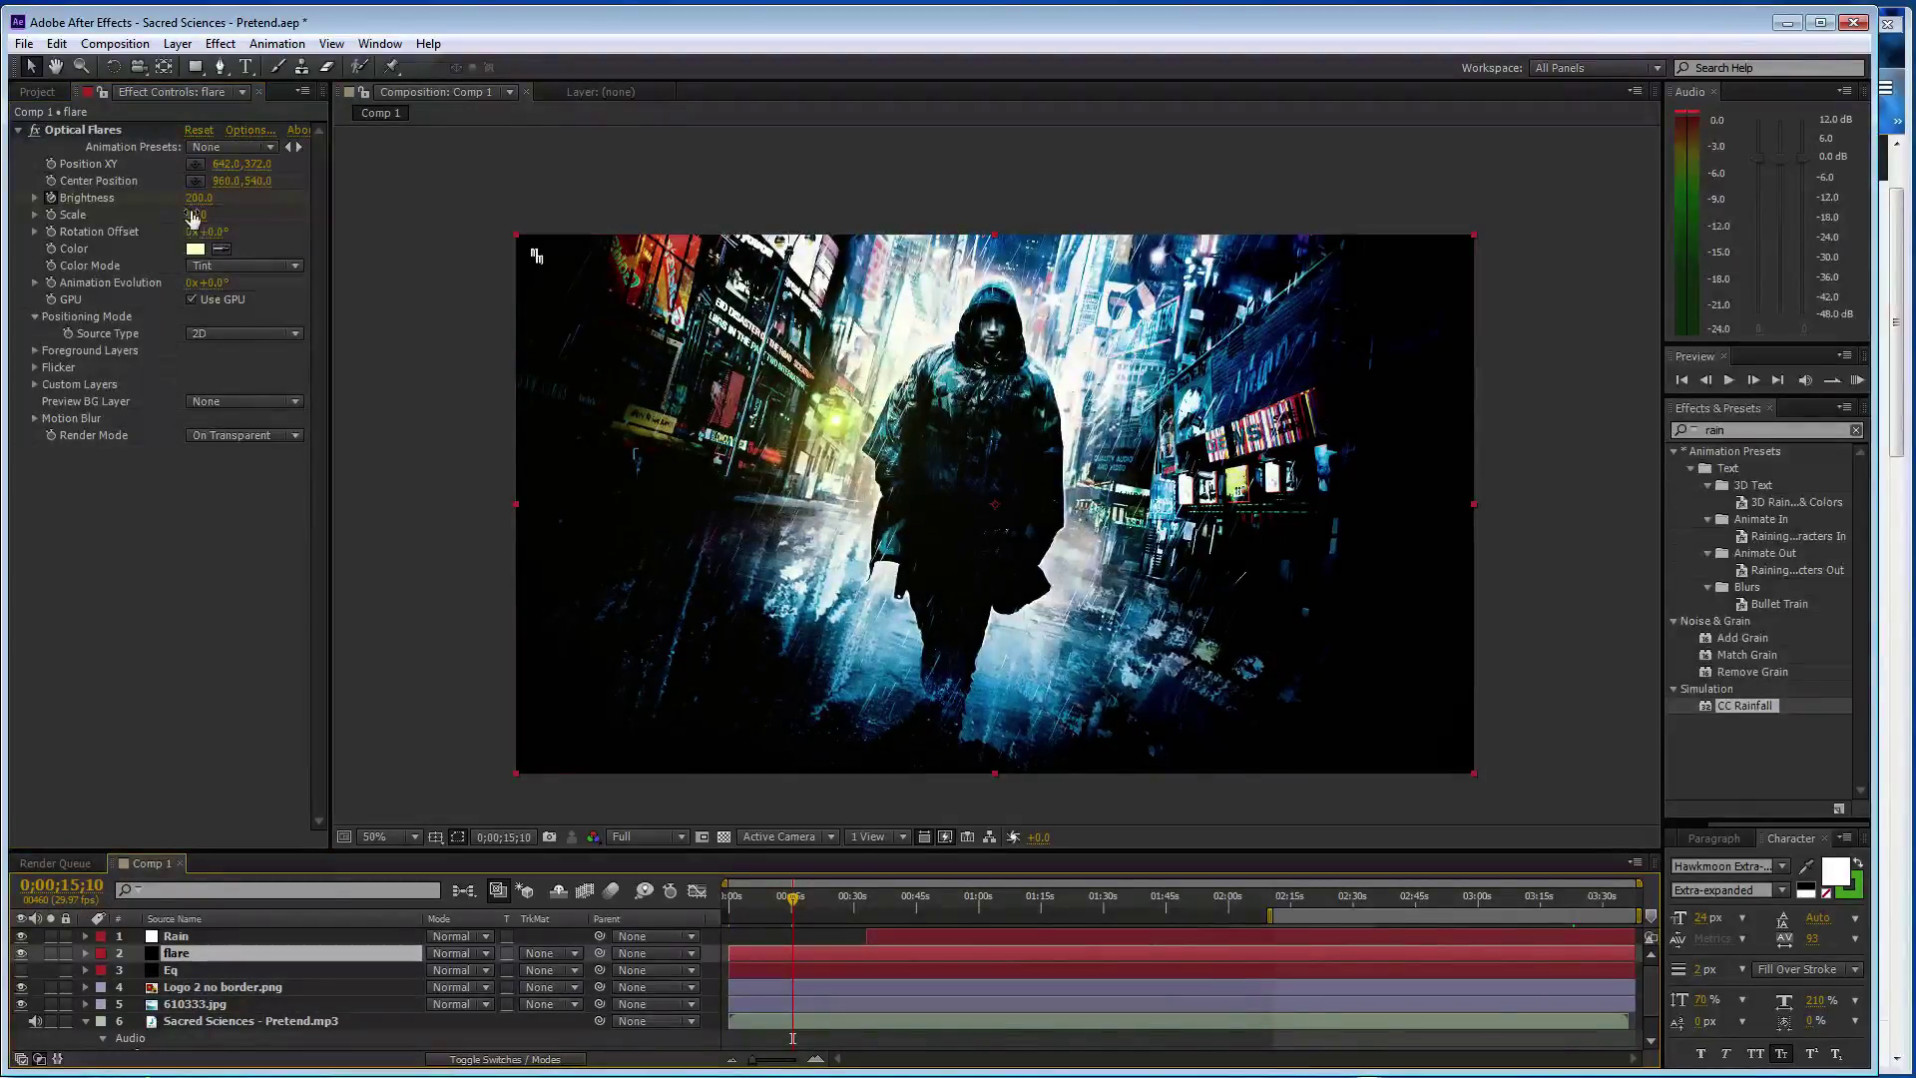
pyautogui.moveTo(196, 207); pyautogui.dragTo(175, 577)
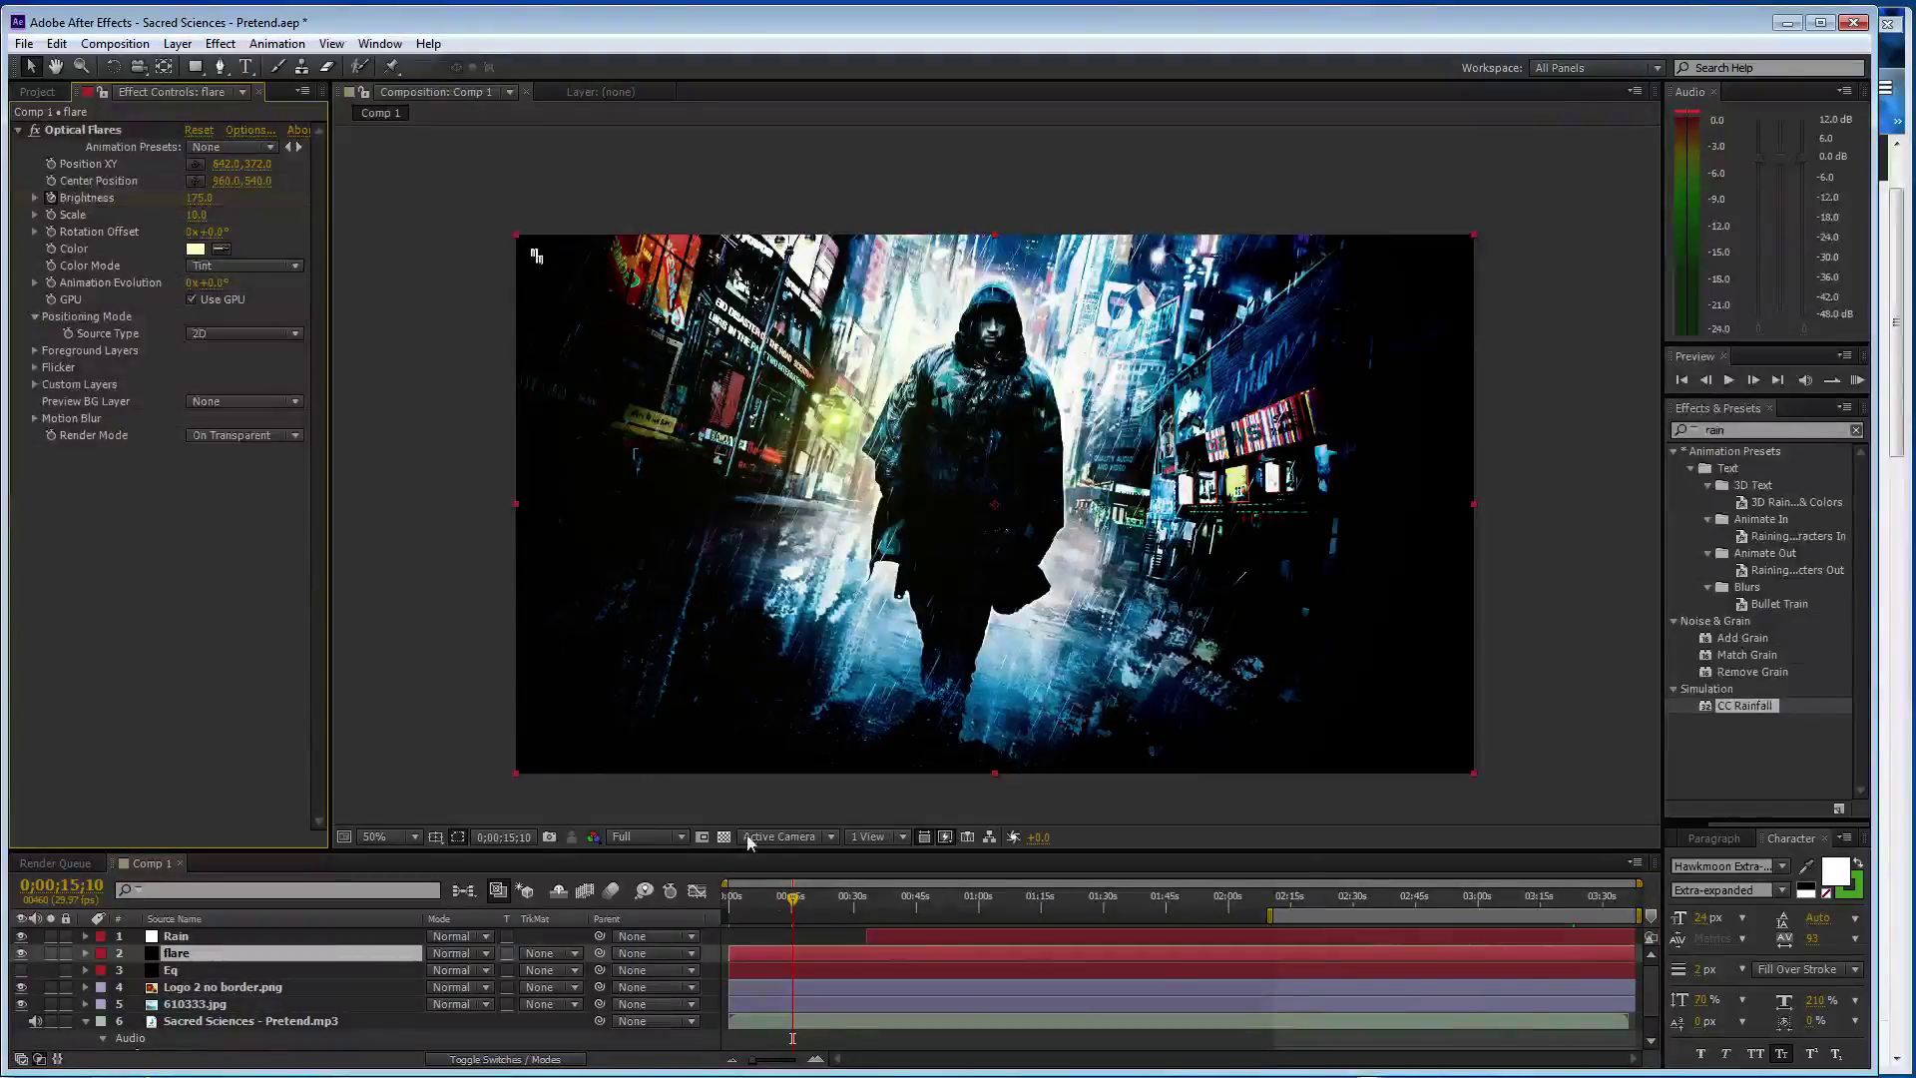
# - Keyframe Brightness 100 at 0;00;23;22 and 200 at 0;00;28;15
pyautogui.click(829, 902)
pyautogui.moveTo(196, 213); pyautogui.dragTo(211, 606)
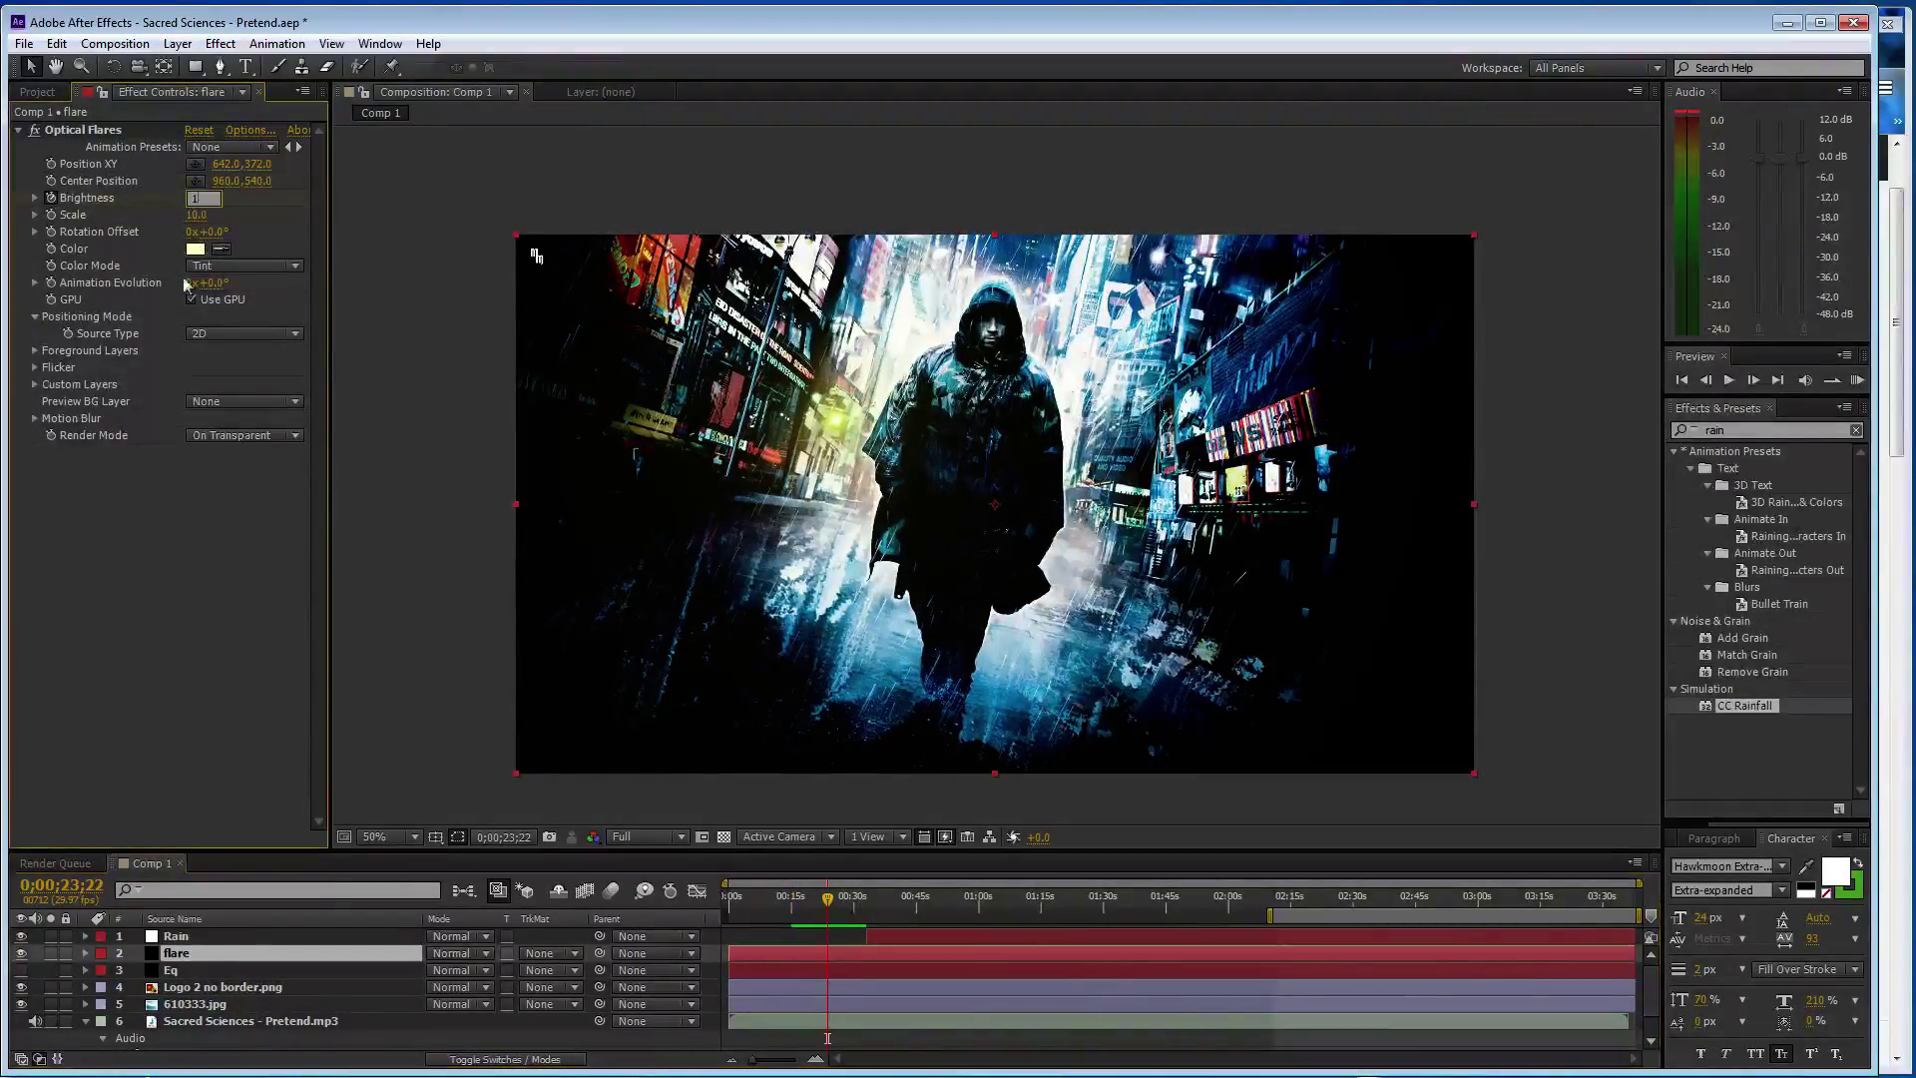
pyautogui.moveTo(826, 904); pyautogui.dragTo(847, 905)
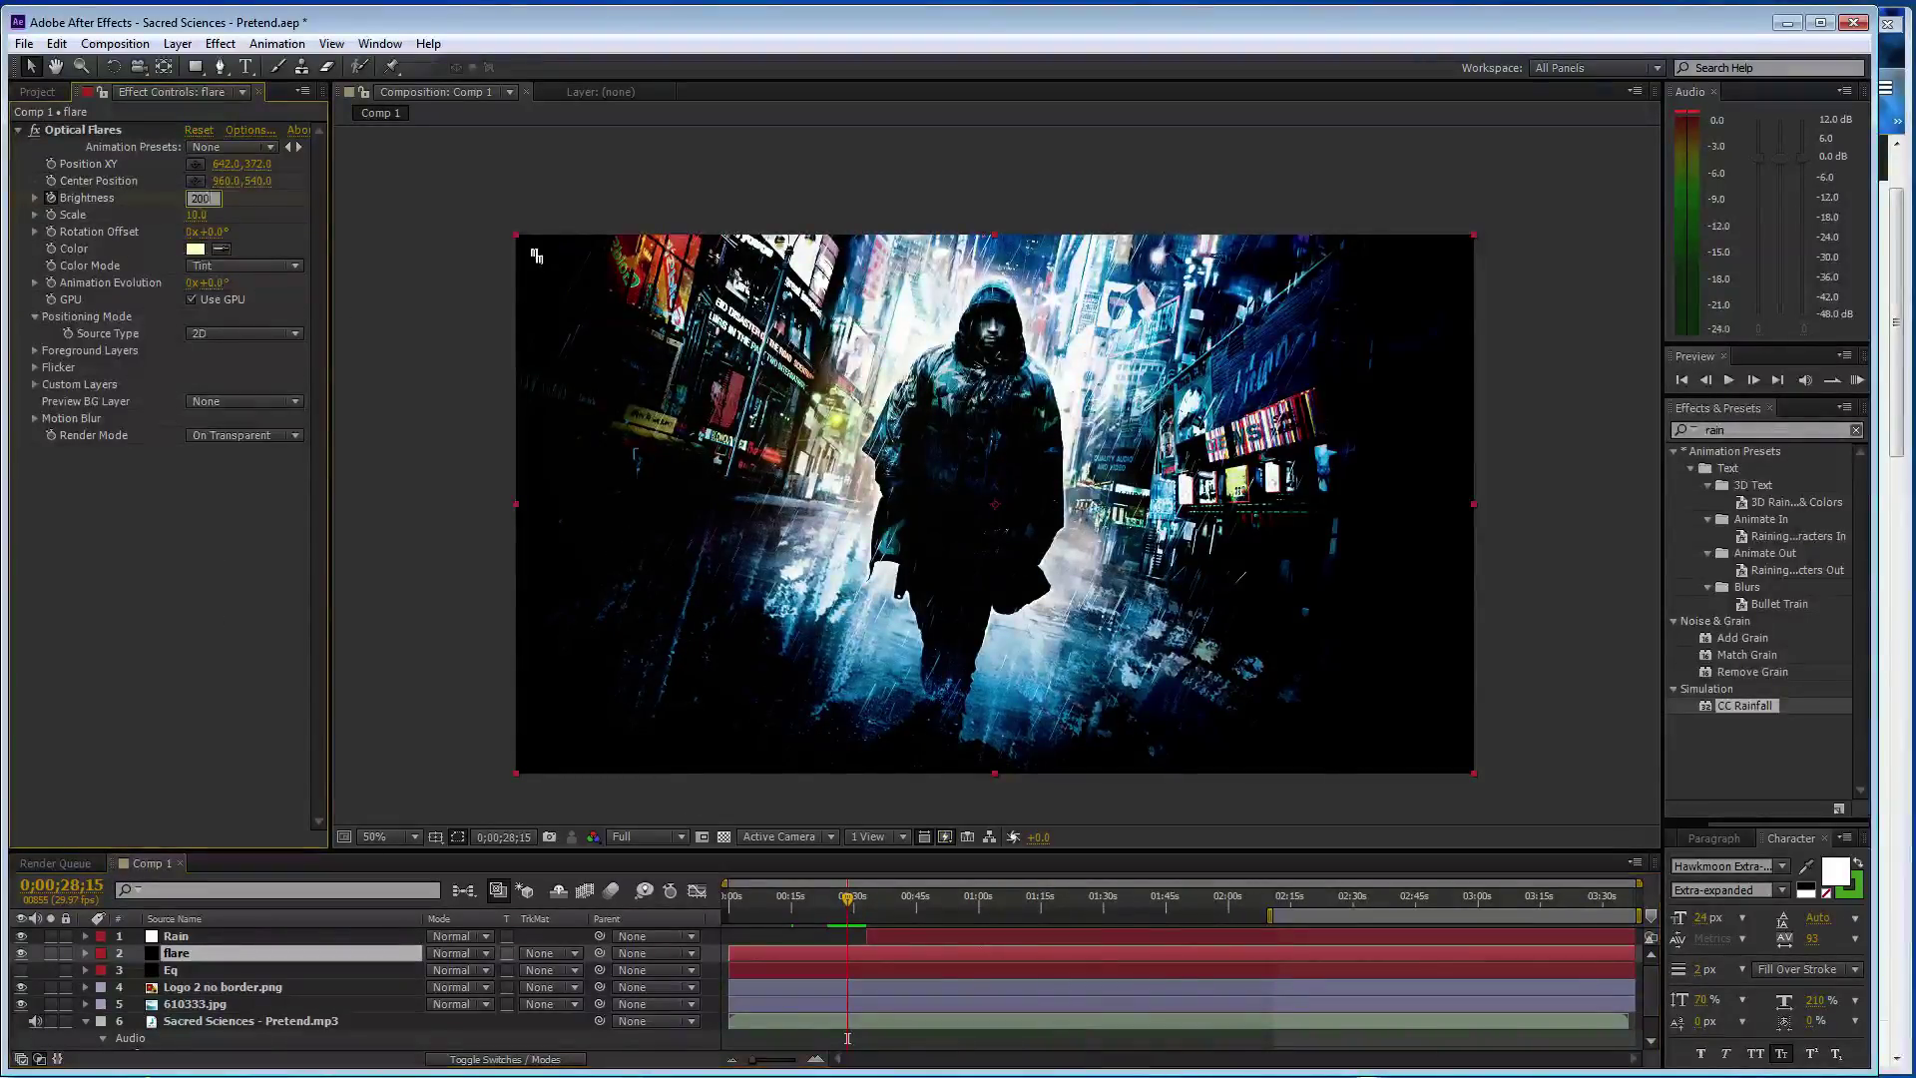
pyautogui.moveTo(203, 200); pyautogui.dragTo(583, 867)
# - Near 0;00;33, lower the flare's Brightness and step frame by frame to place further keyframes
pyautogui.moveTo(856, 896); pyautogui.dragTo(866, 896)
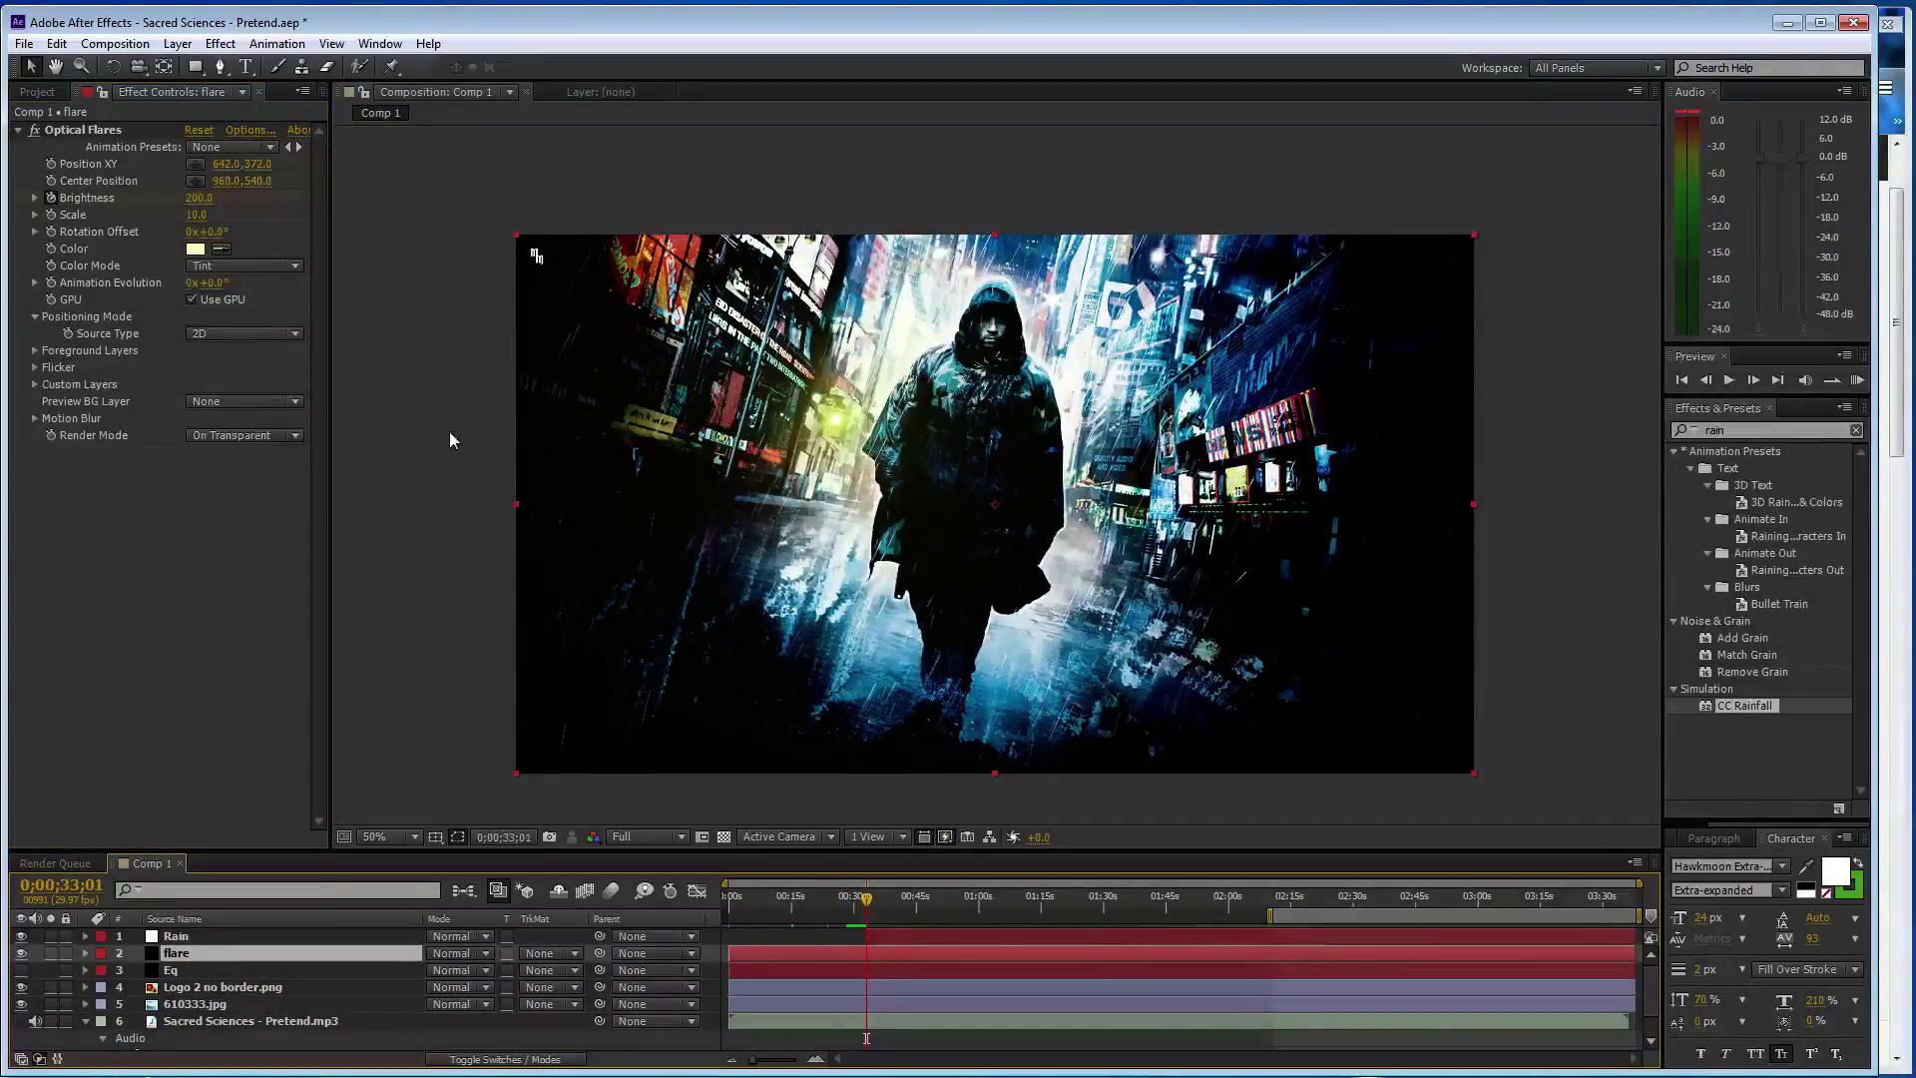
pyautogui.press('pageup')
pyautogui.press('pageup')
pyautogui.press('pageup')
pyautogui.press('pageup')
pyautogui.moveTo(200, 198); pyautogui.dragTo(210, 587)
pyautogui.press('pagedown')
pyautogui.press('pagedown')
# - Keyframe rising Brightness values of 300, 600 and 683 on successive frames
pyautogui.click(199, 198)
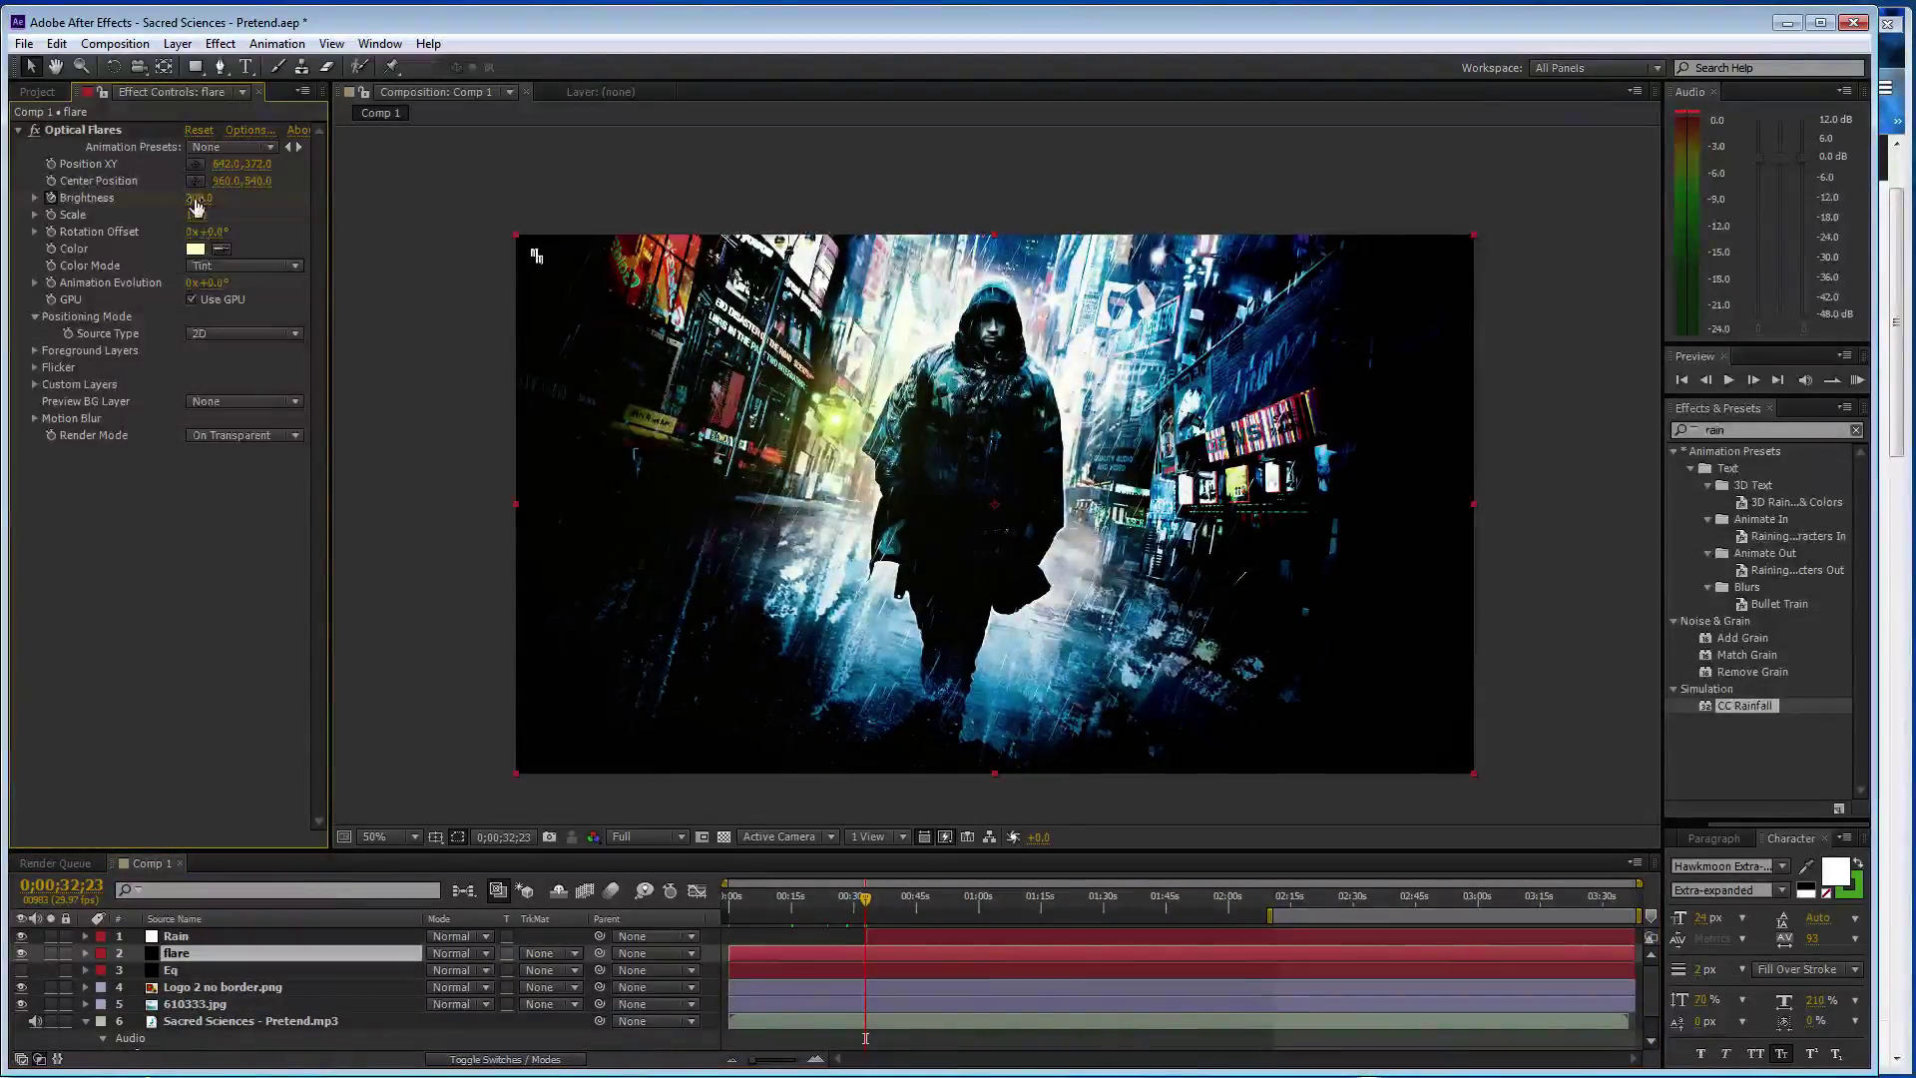
pyautogui.write('300')
pyautogui.press('Return')
pyautogui.press('pagedown')
pyautogui.press('pagedown')
pyautogui.click(197, 199)
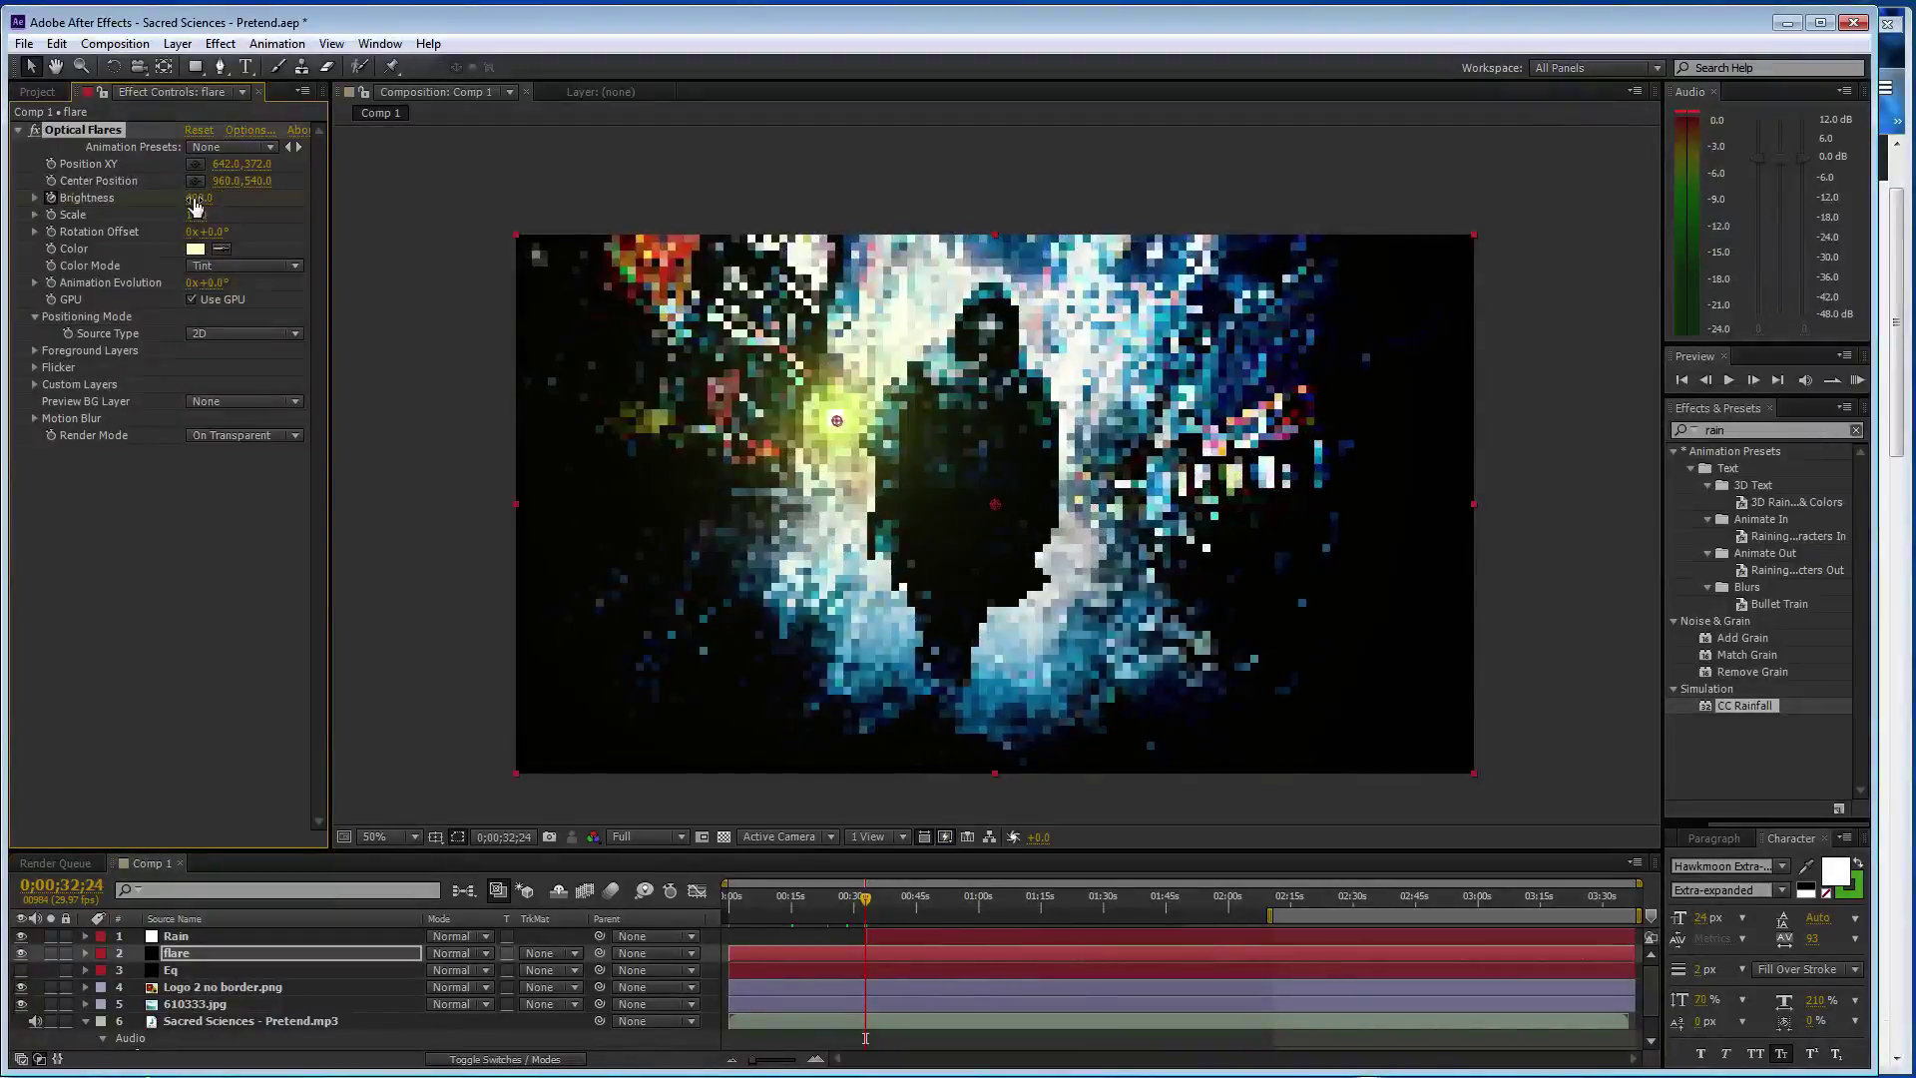
pyautogui.write('60')
pyautogui.press('Return')
pyautogui.press('pagedown')
pyautogui.click(197, 199)
pyautogui.press('Return')
pyautogui.press('pagedown')
pyautogui.click(196, 199)
pyautogui.write('683')
pyautogui.press('Return')
# - Keyframe Brightness 1000 on the following frames, then bring it back to 200 around 0;00;33;05
pyautogui.press('pagedown')
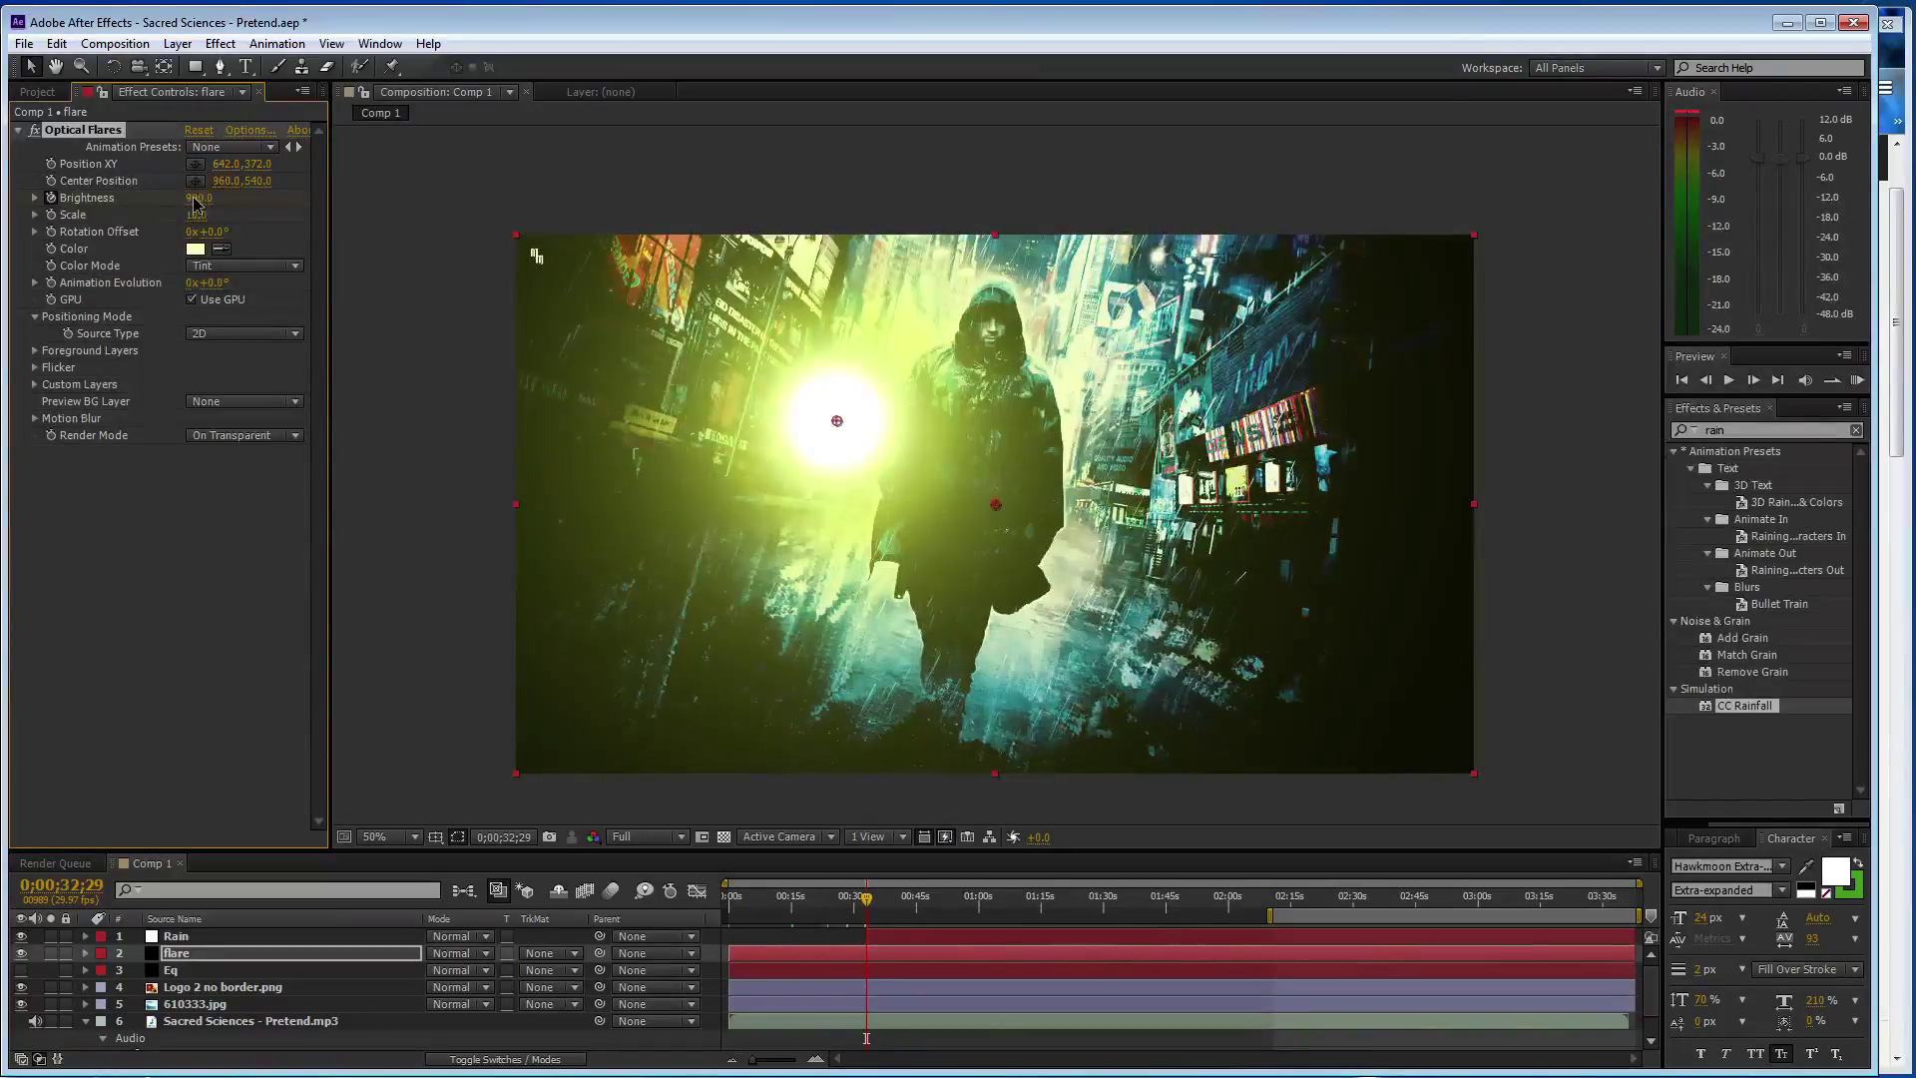
pyautogui.click(196, 199)
pyautogui.write('1000')
pyautogui.press('Return')
pyautogui.press('pagedown')
pyautogui.press('pagedown')
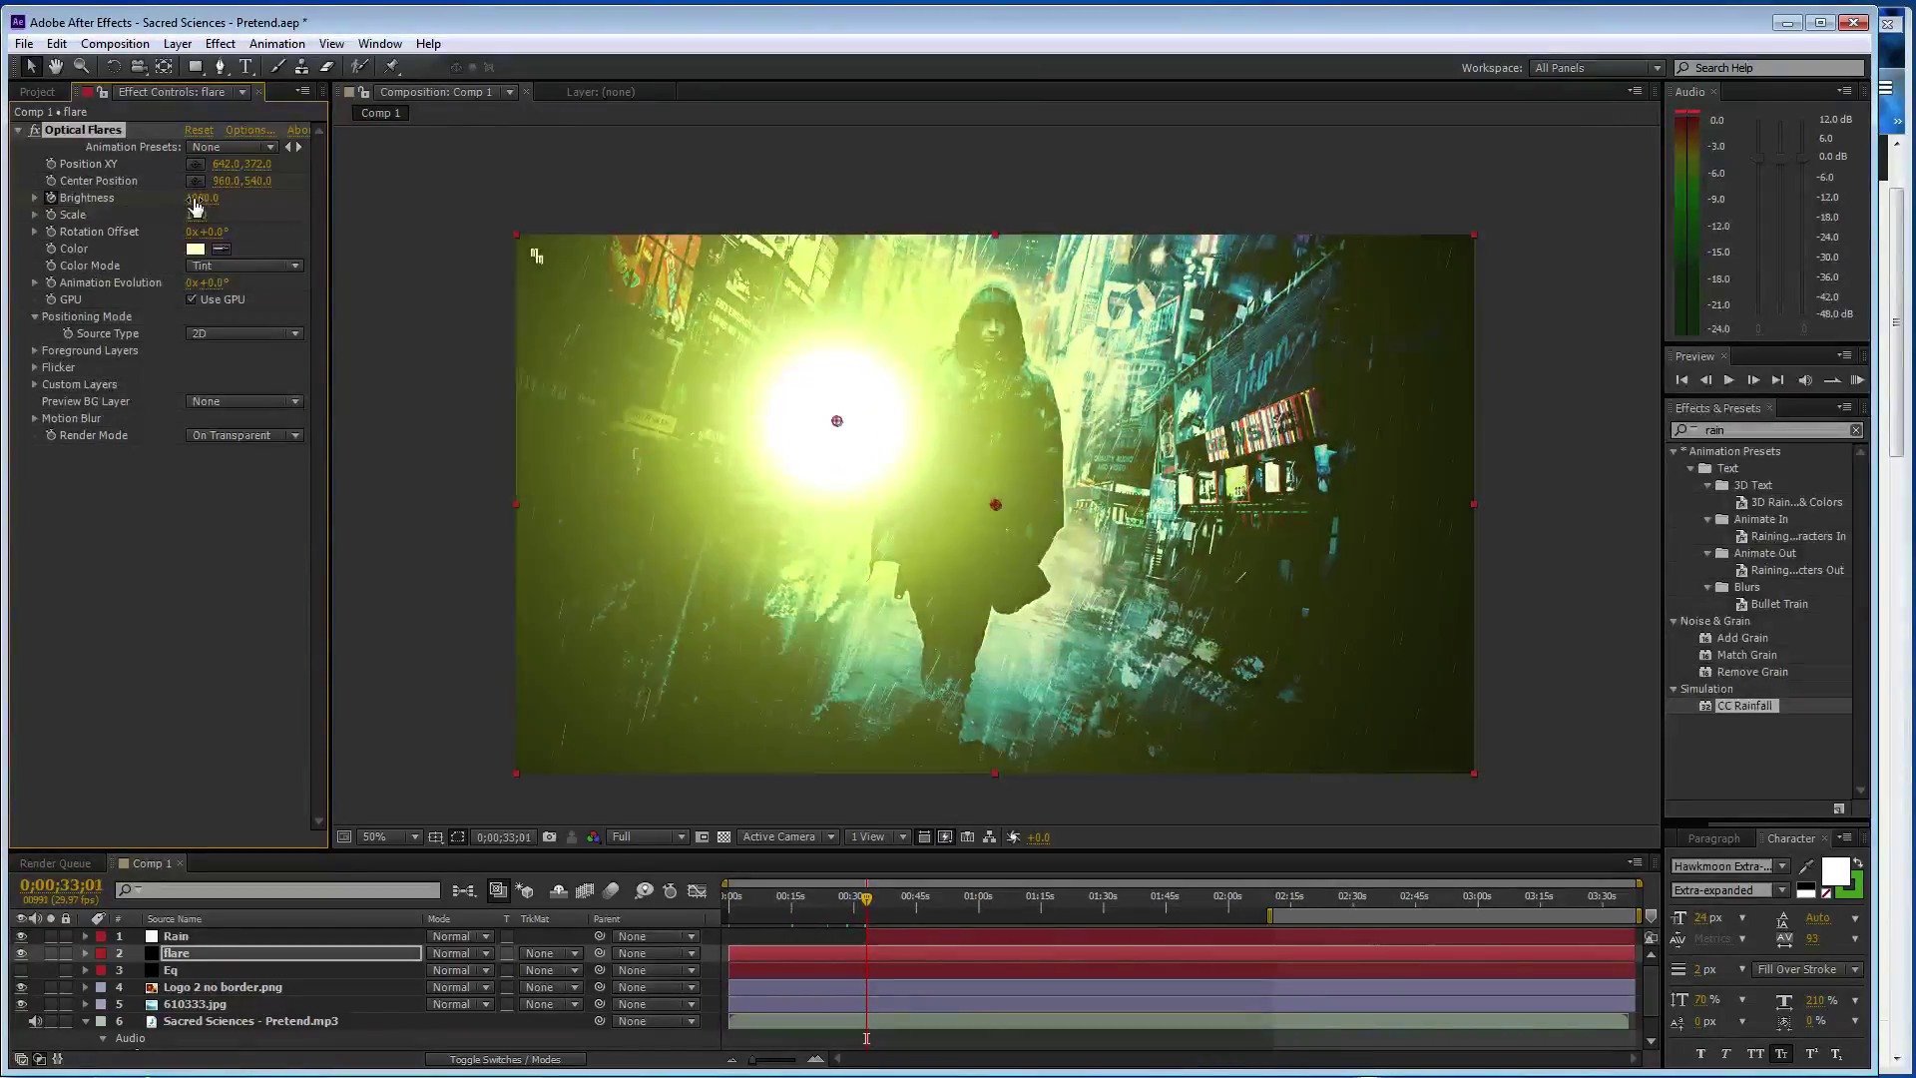
pyautogui.click(197, 203)
pyautogui.write('1')
pyautogui.press('Return')
pyautogui.press('pagedown')
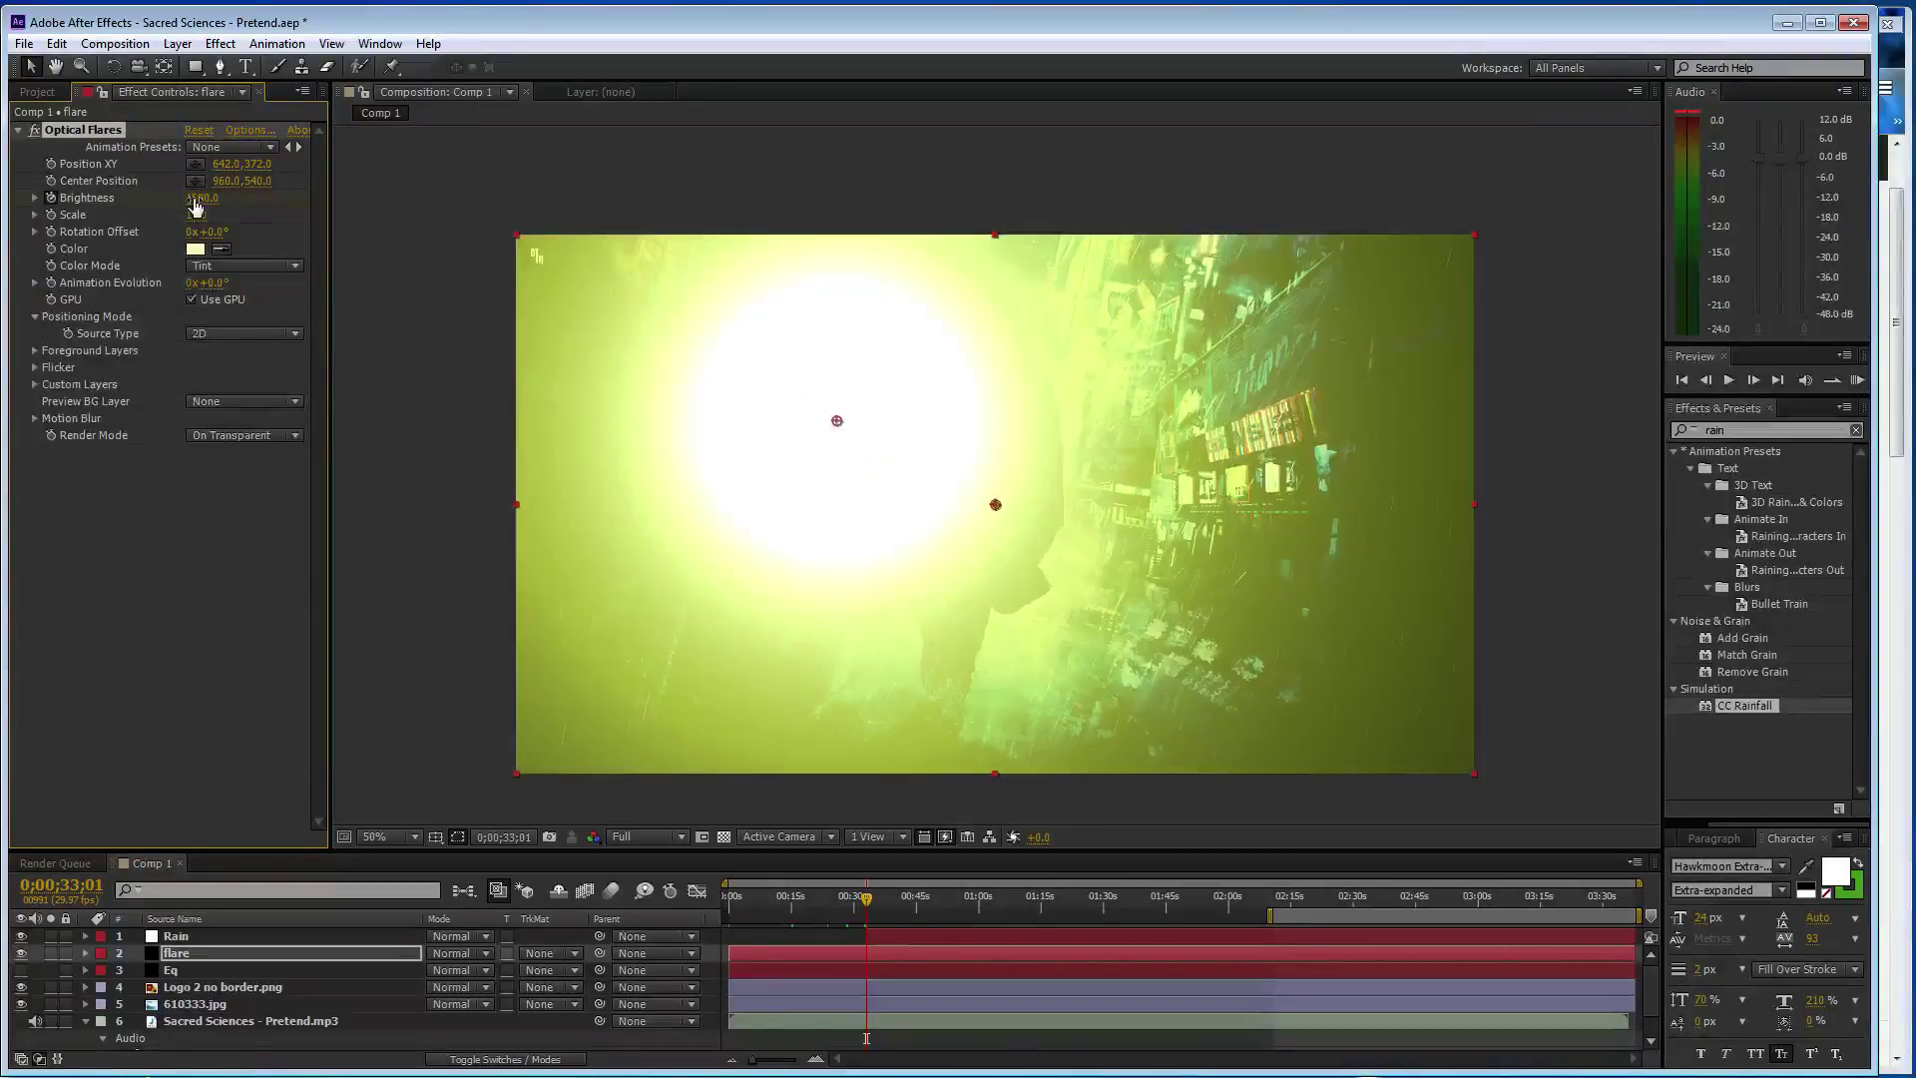
pyautogui.click(196, 201)
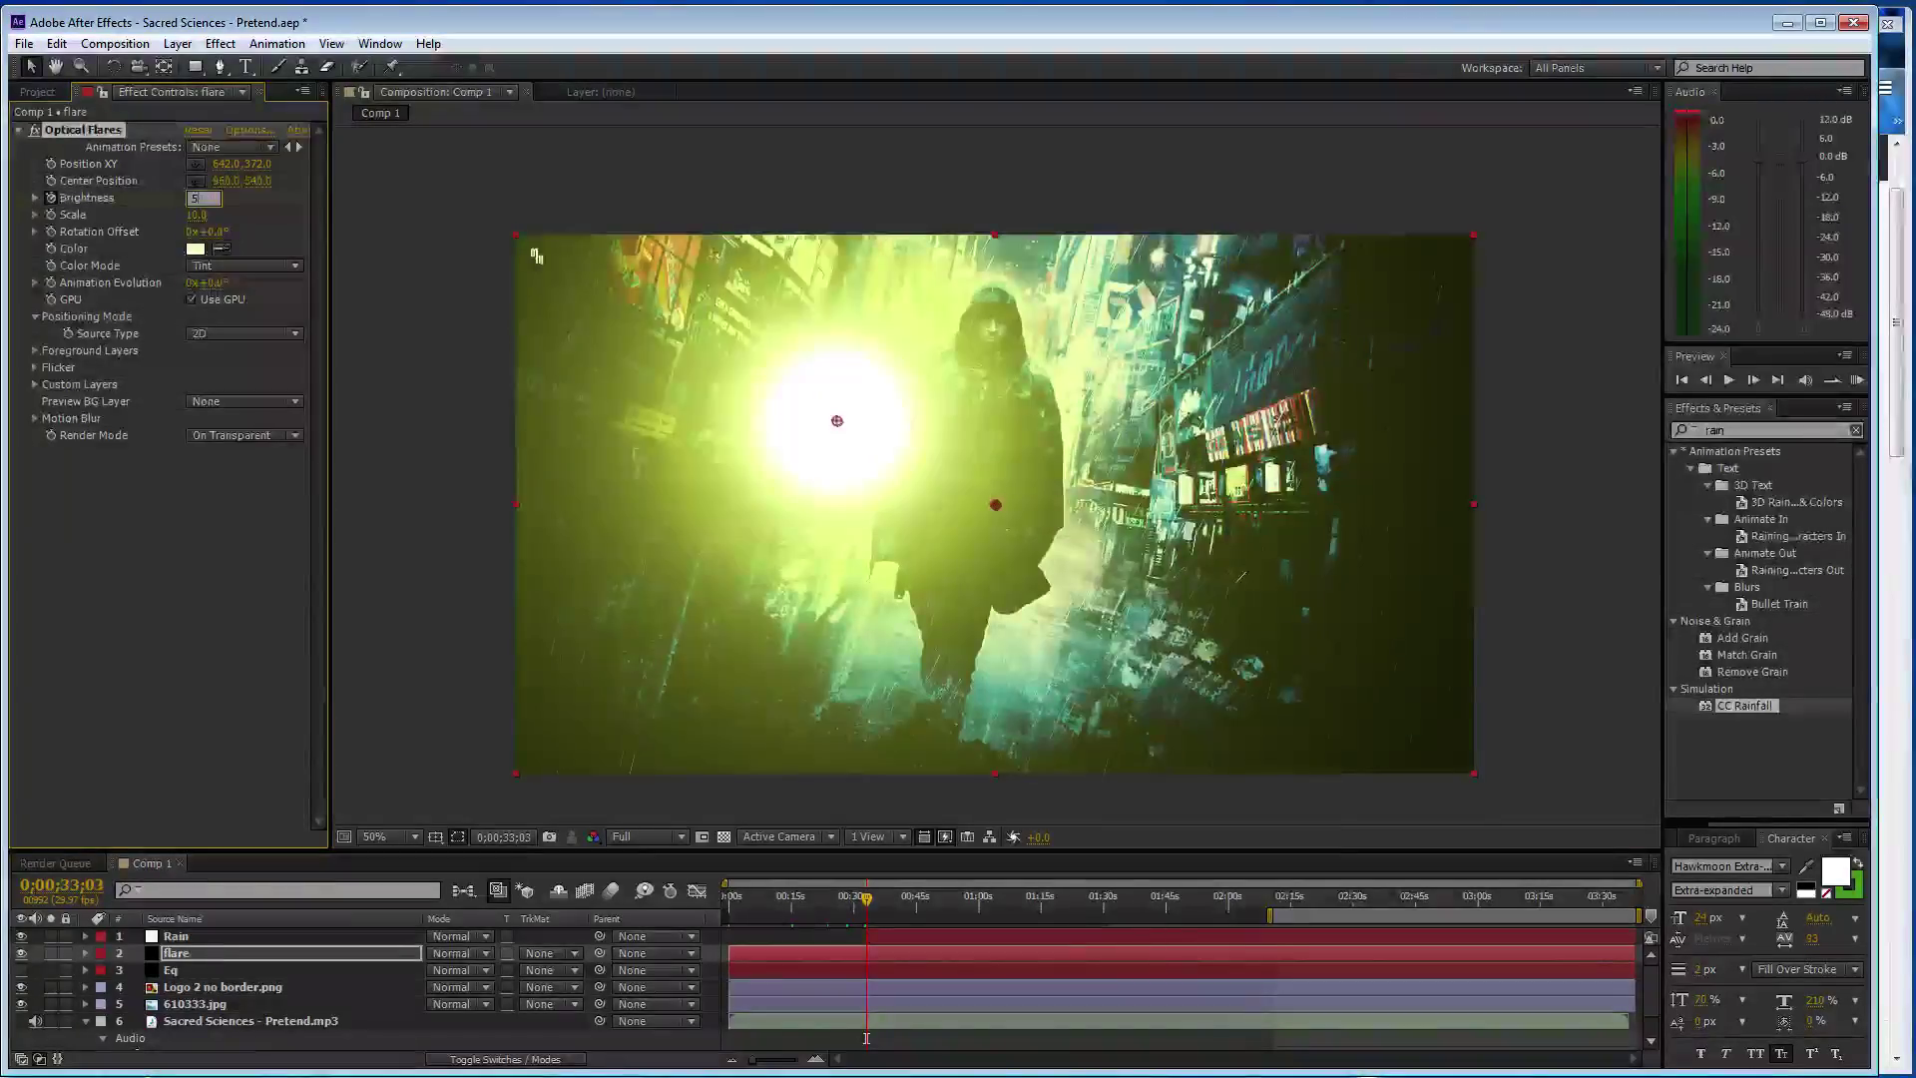
pyautogui.write('00')
pyautogui.press('Return')
pyautogui.press('pagedown')
pyautogui.press('pagedown')
pyautogui.click(195, 201)
pyautogui.write('150')
pyautogui.press('Return')
pyautogui.press('pagedown')
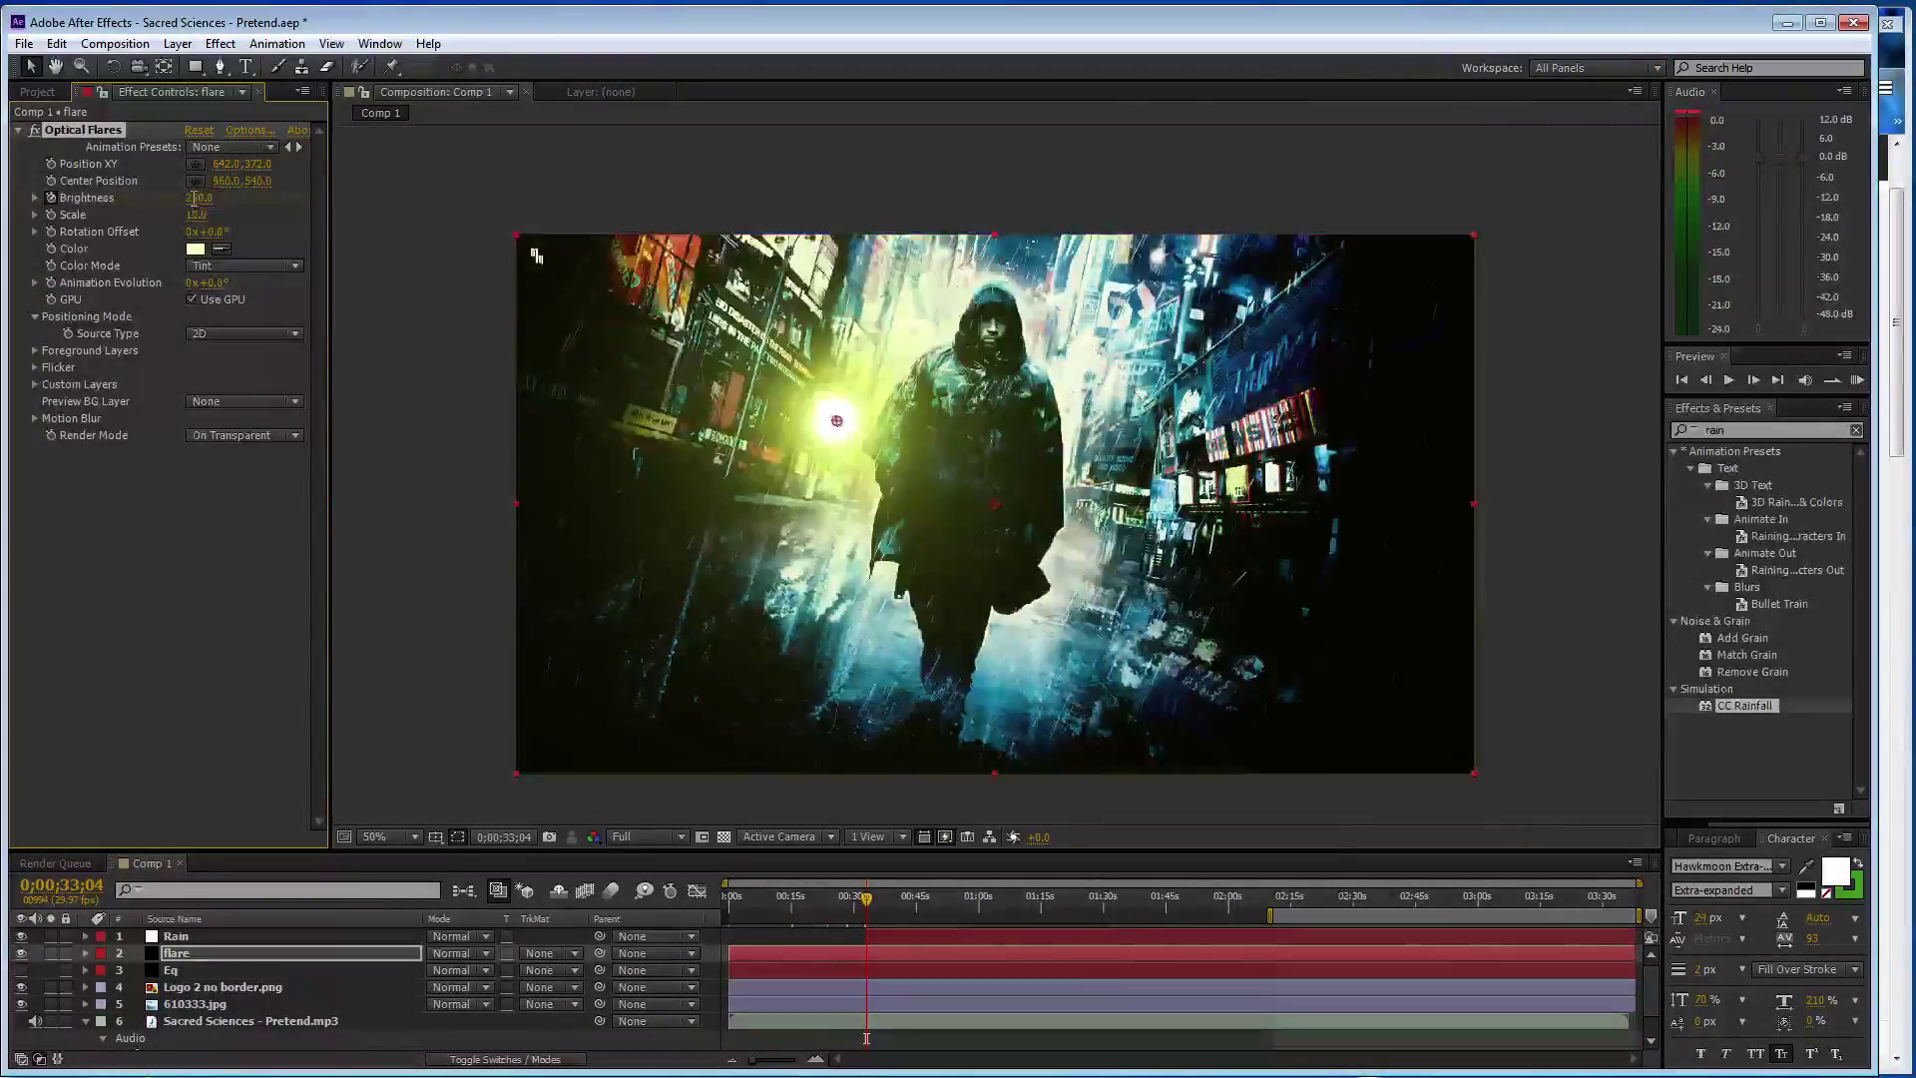
pyautogui.click(197, 199)
pyautogui.write('00')
pyautogui.press('Return')
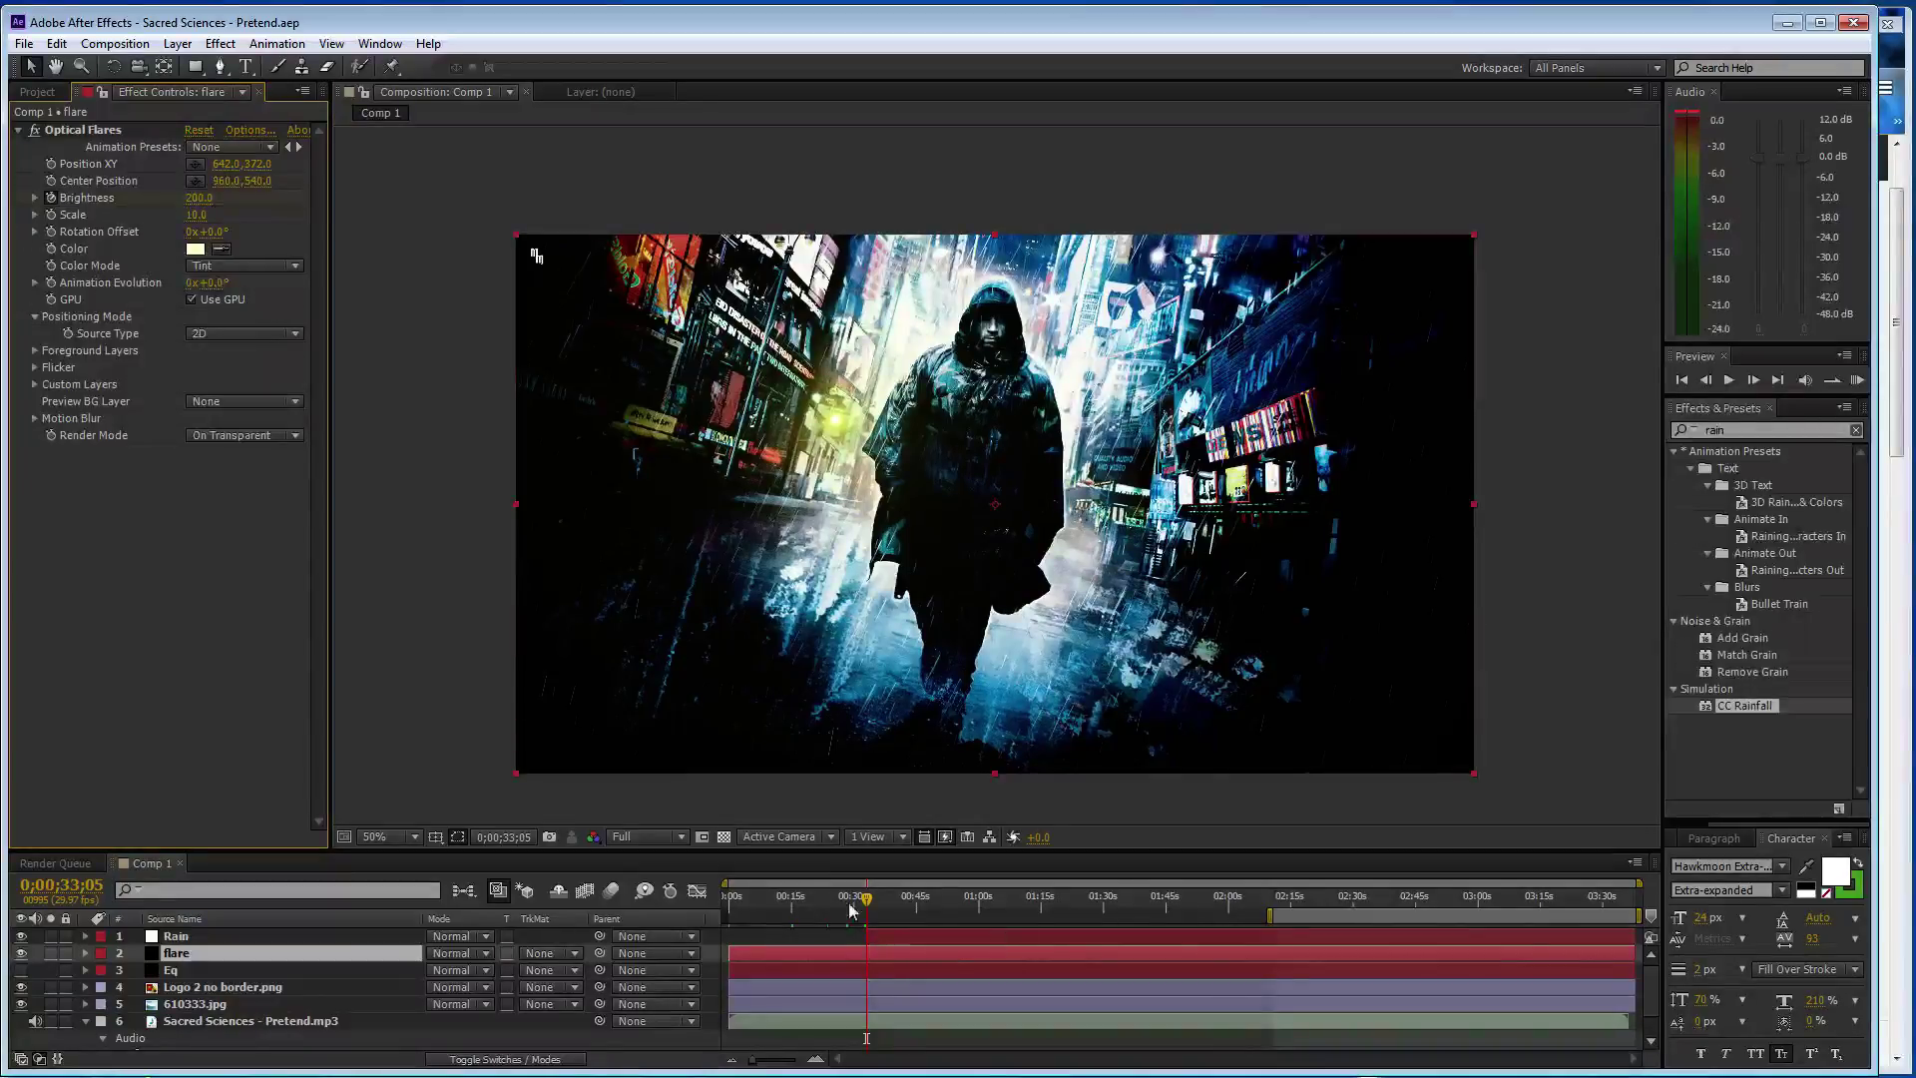
# - Keyframe Brightness alternating 100 and 175 at roughly 7-second stops from 0;00;34 to 0;01;06;27
pyautogui.moveTo(867, 901); pyautogui.dragTo(871, 901)
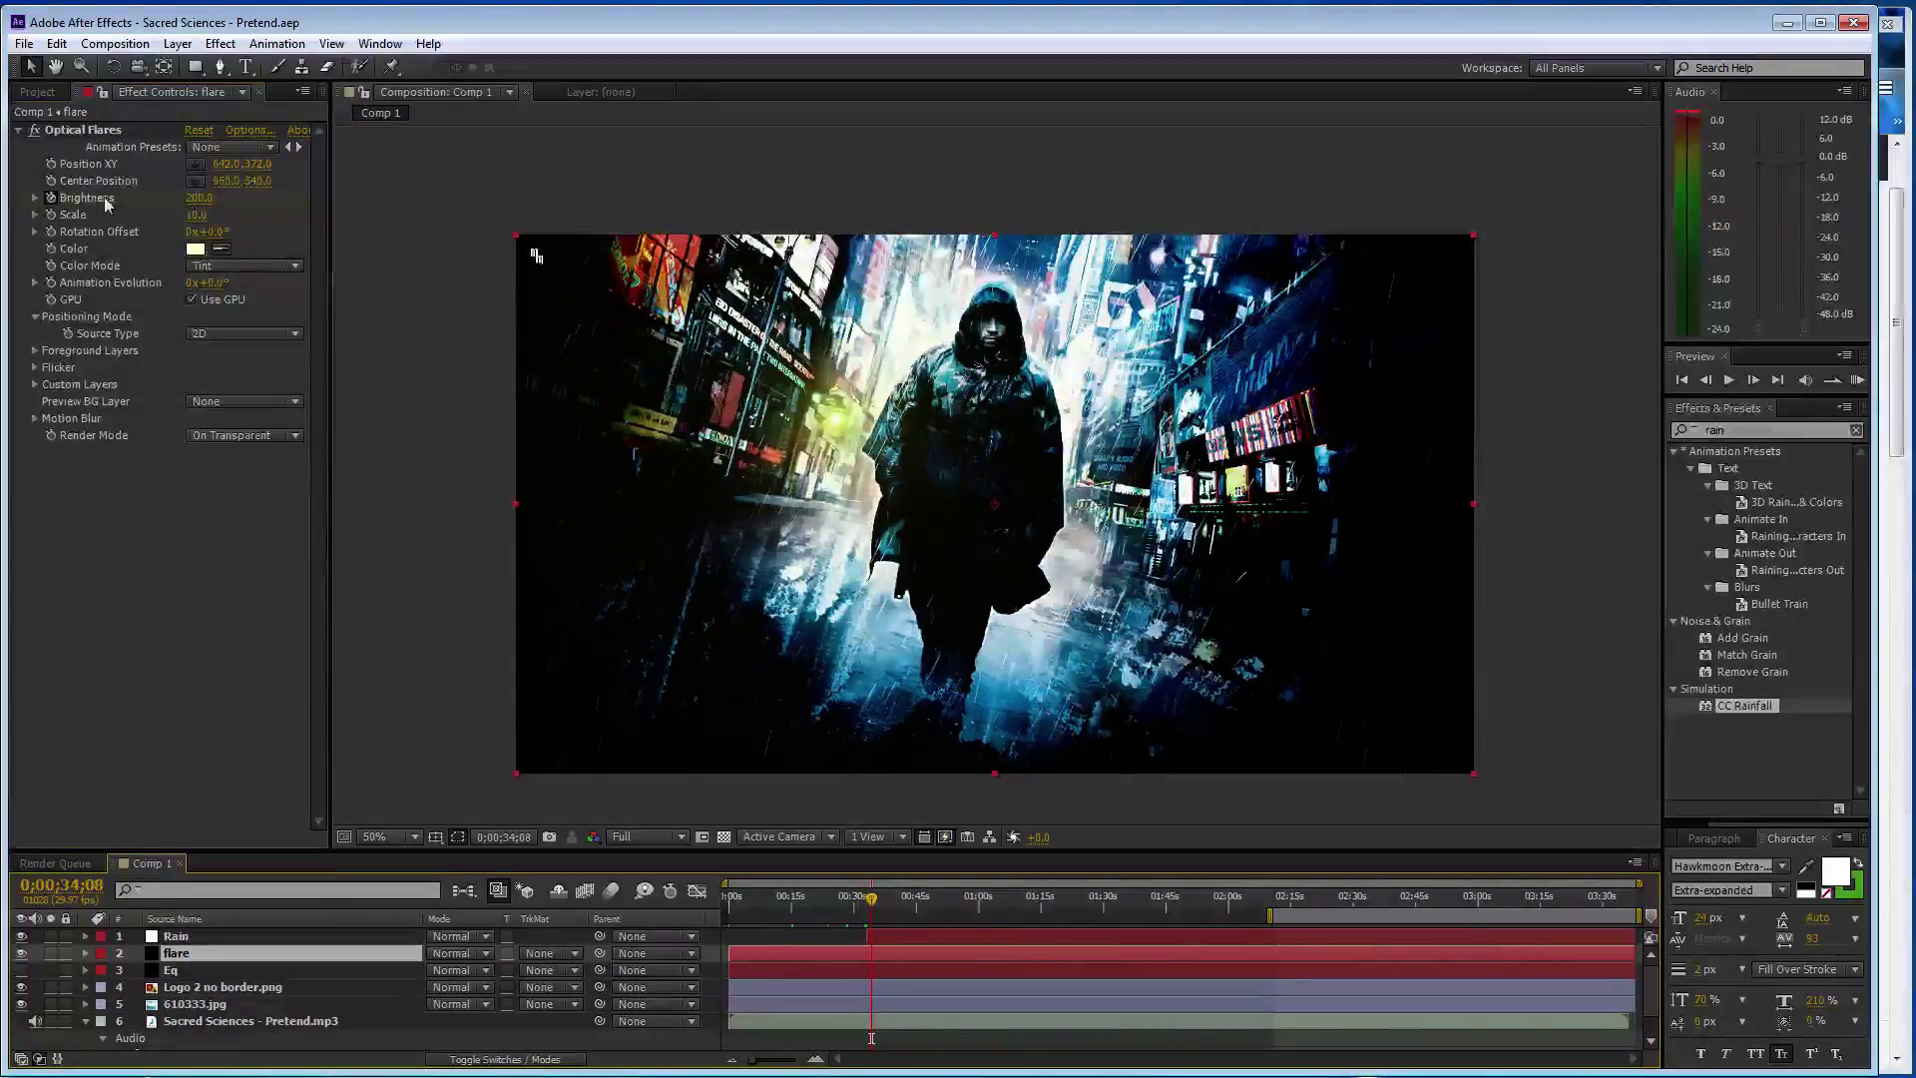
pyautogui.moveTo(194, 208); pyautogui.dragTo(149, 210)
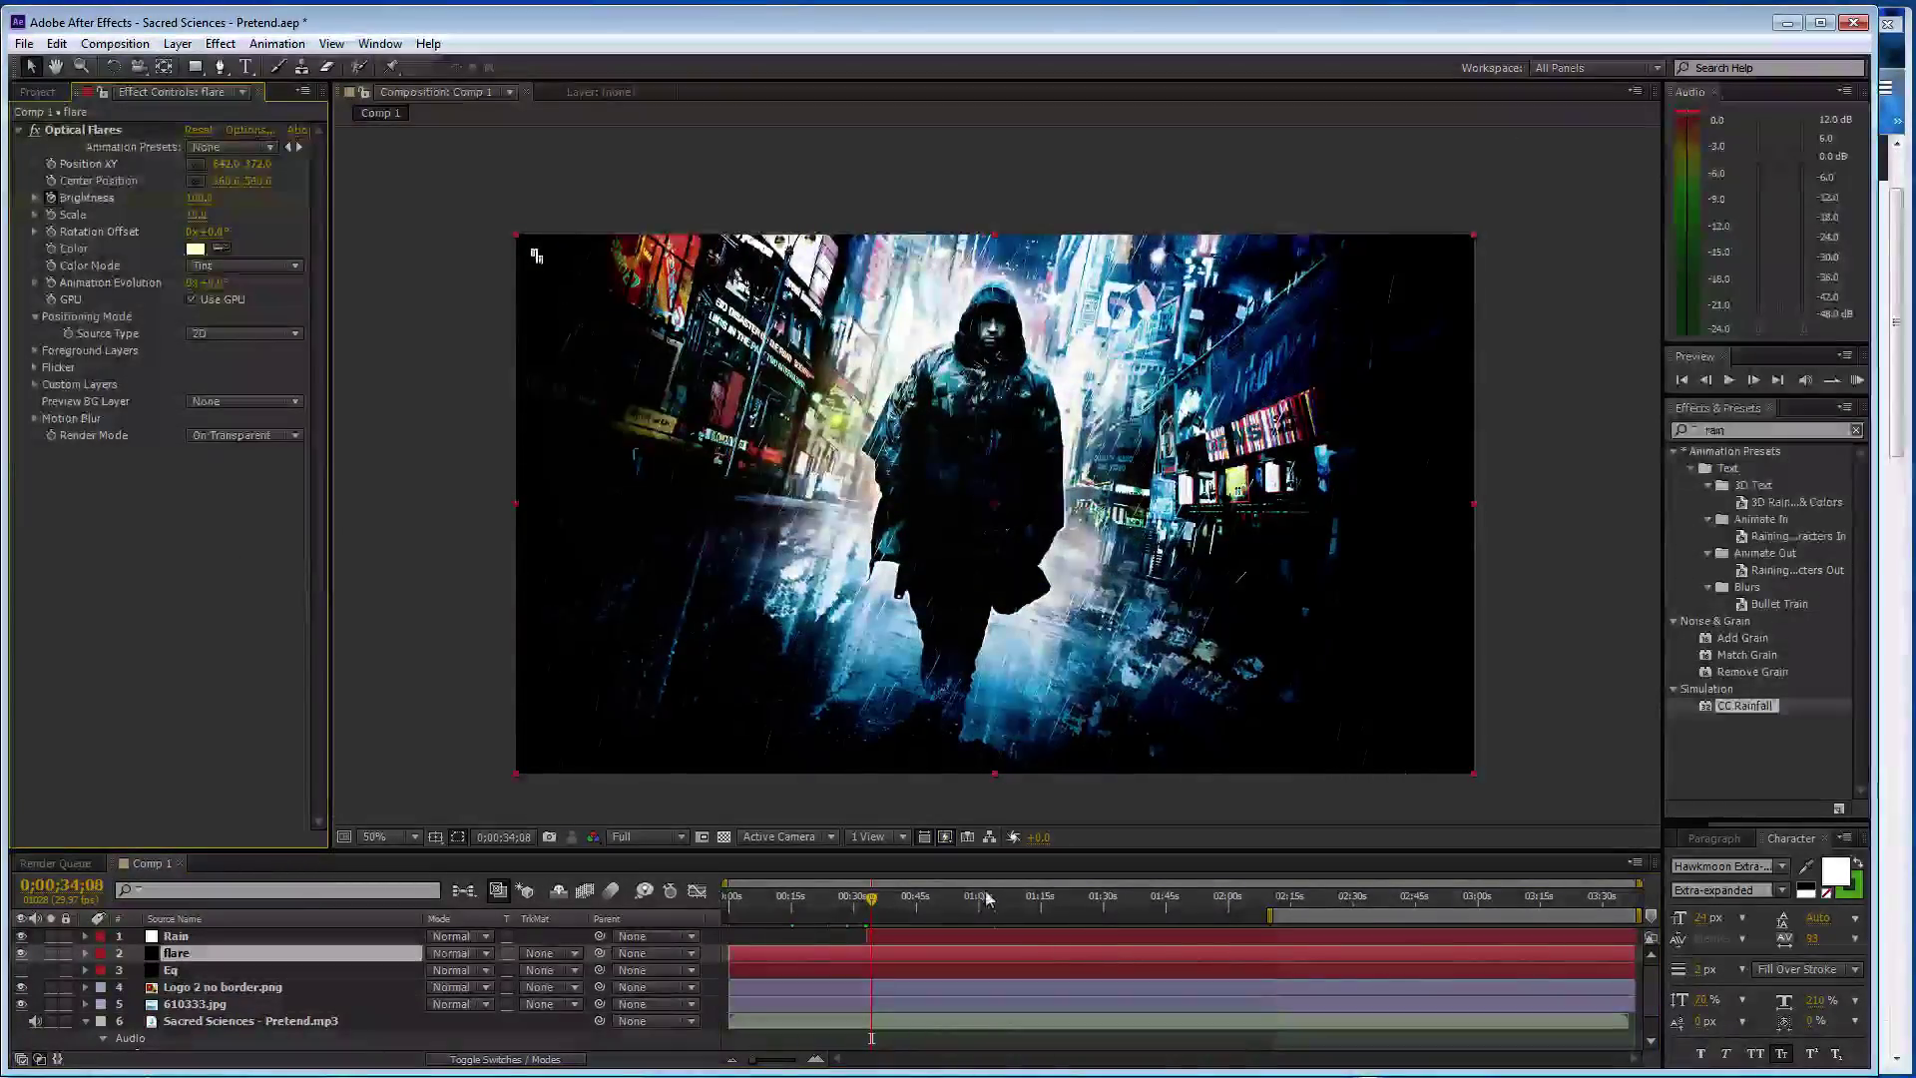
pyautogui.click(900, 904)
pyautogui.click(198, 197)
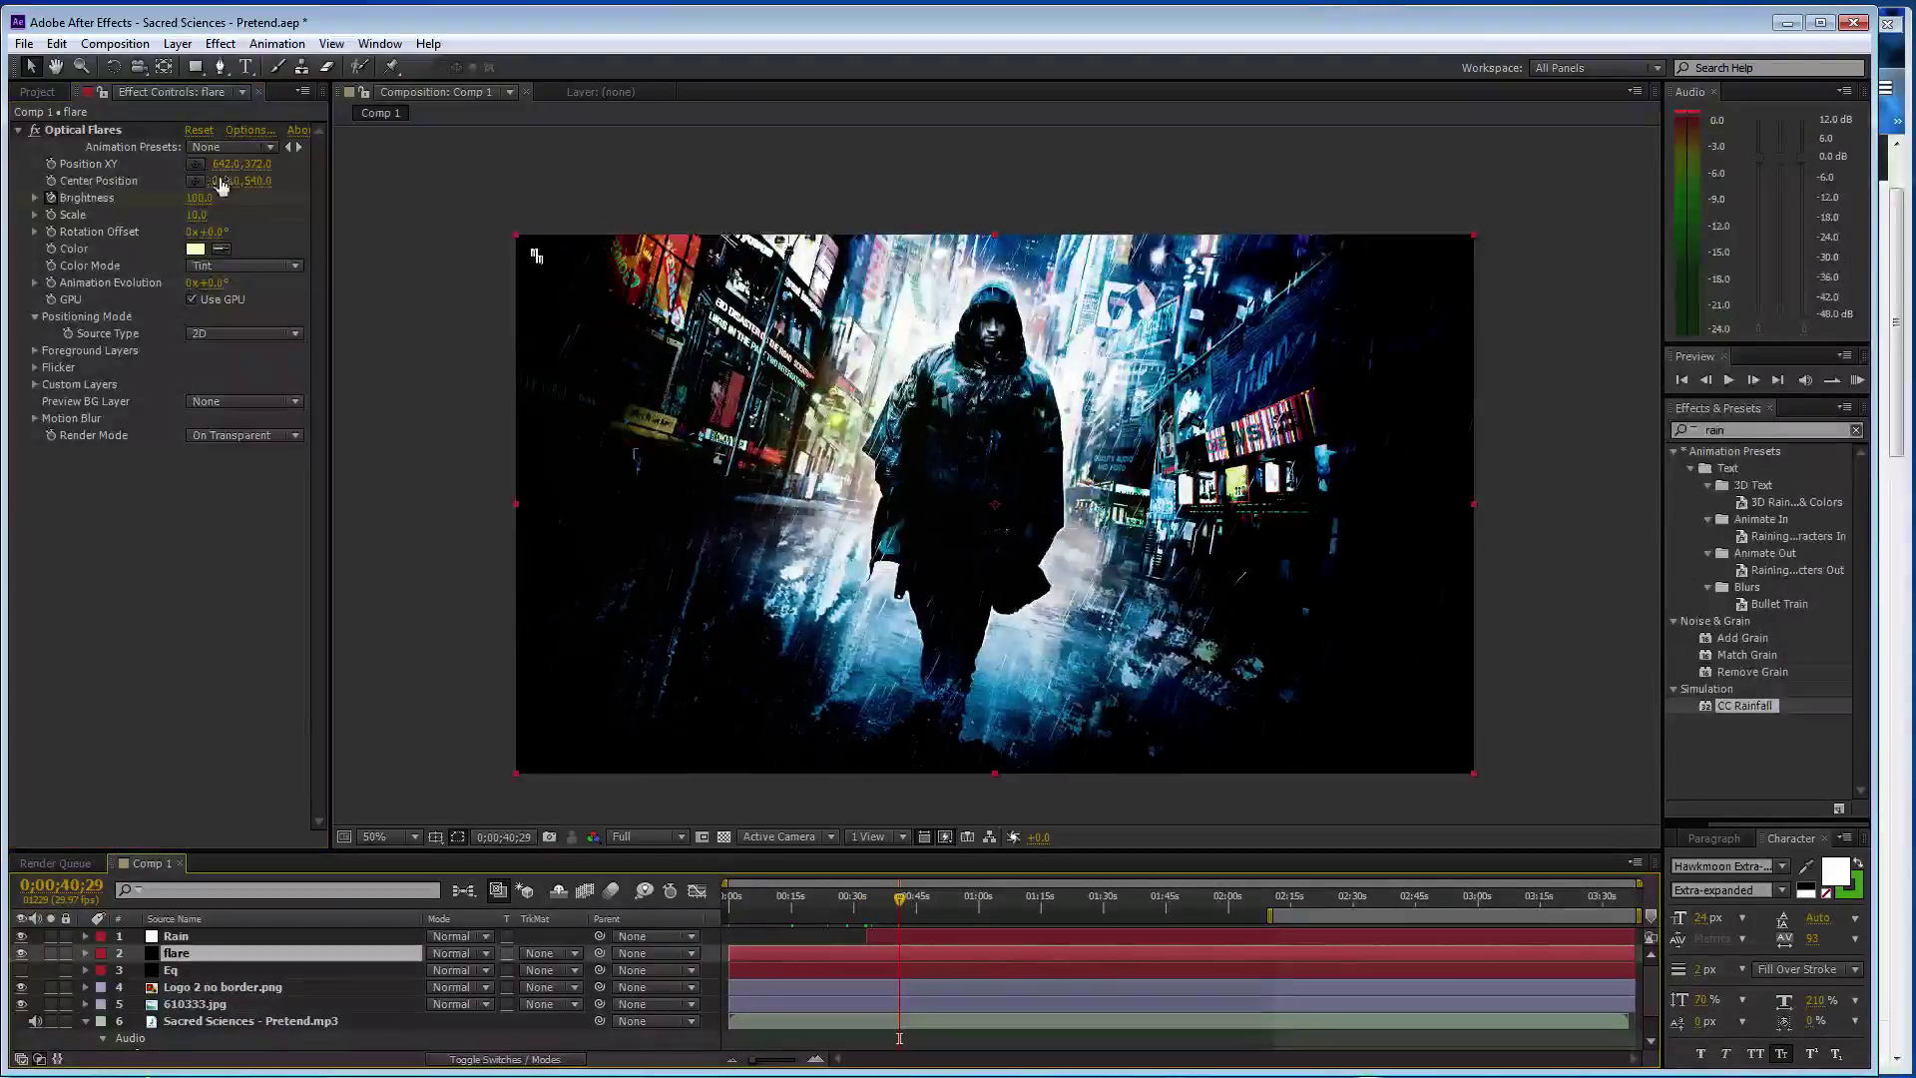
pyautogui.write('175')
pyautogui.press('Return')
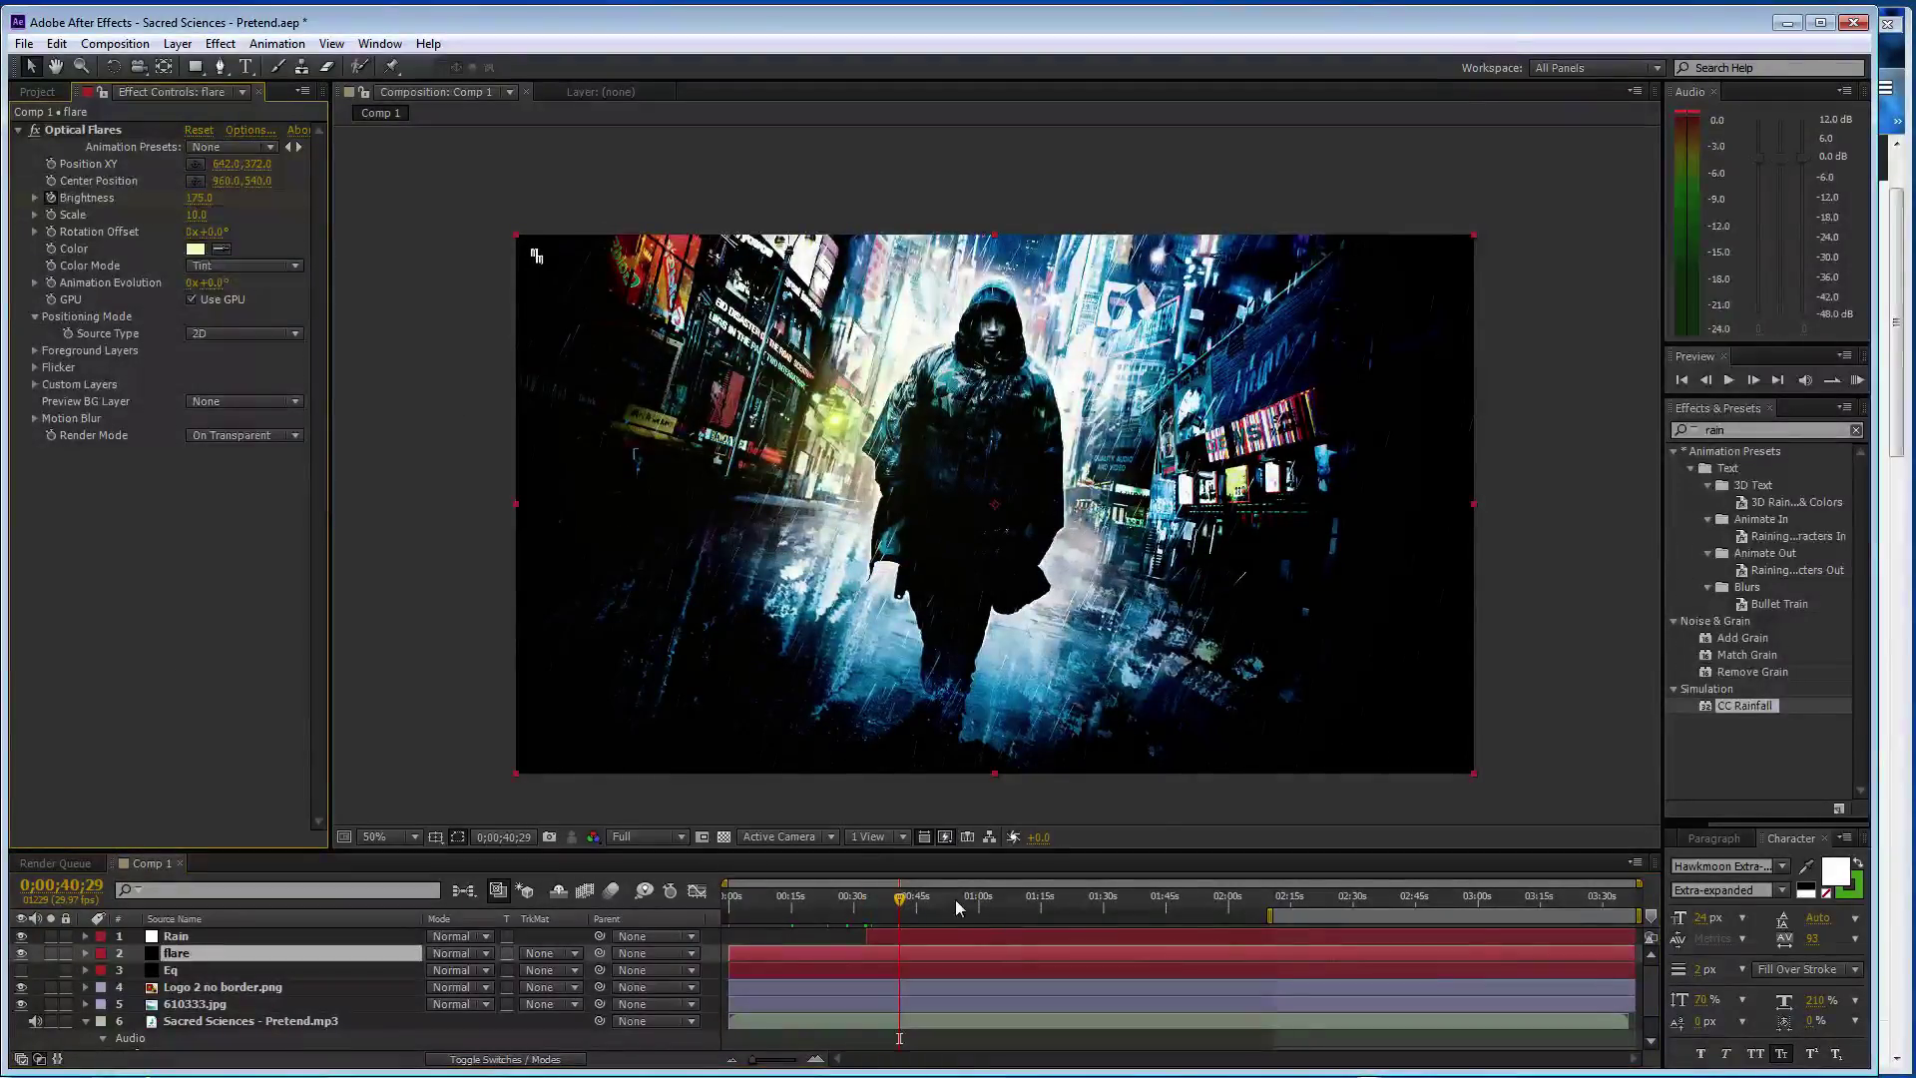
pyautogui.click(944, 901)
pyautogui.hotkey('ctrl', 'z')
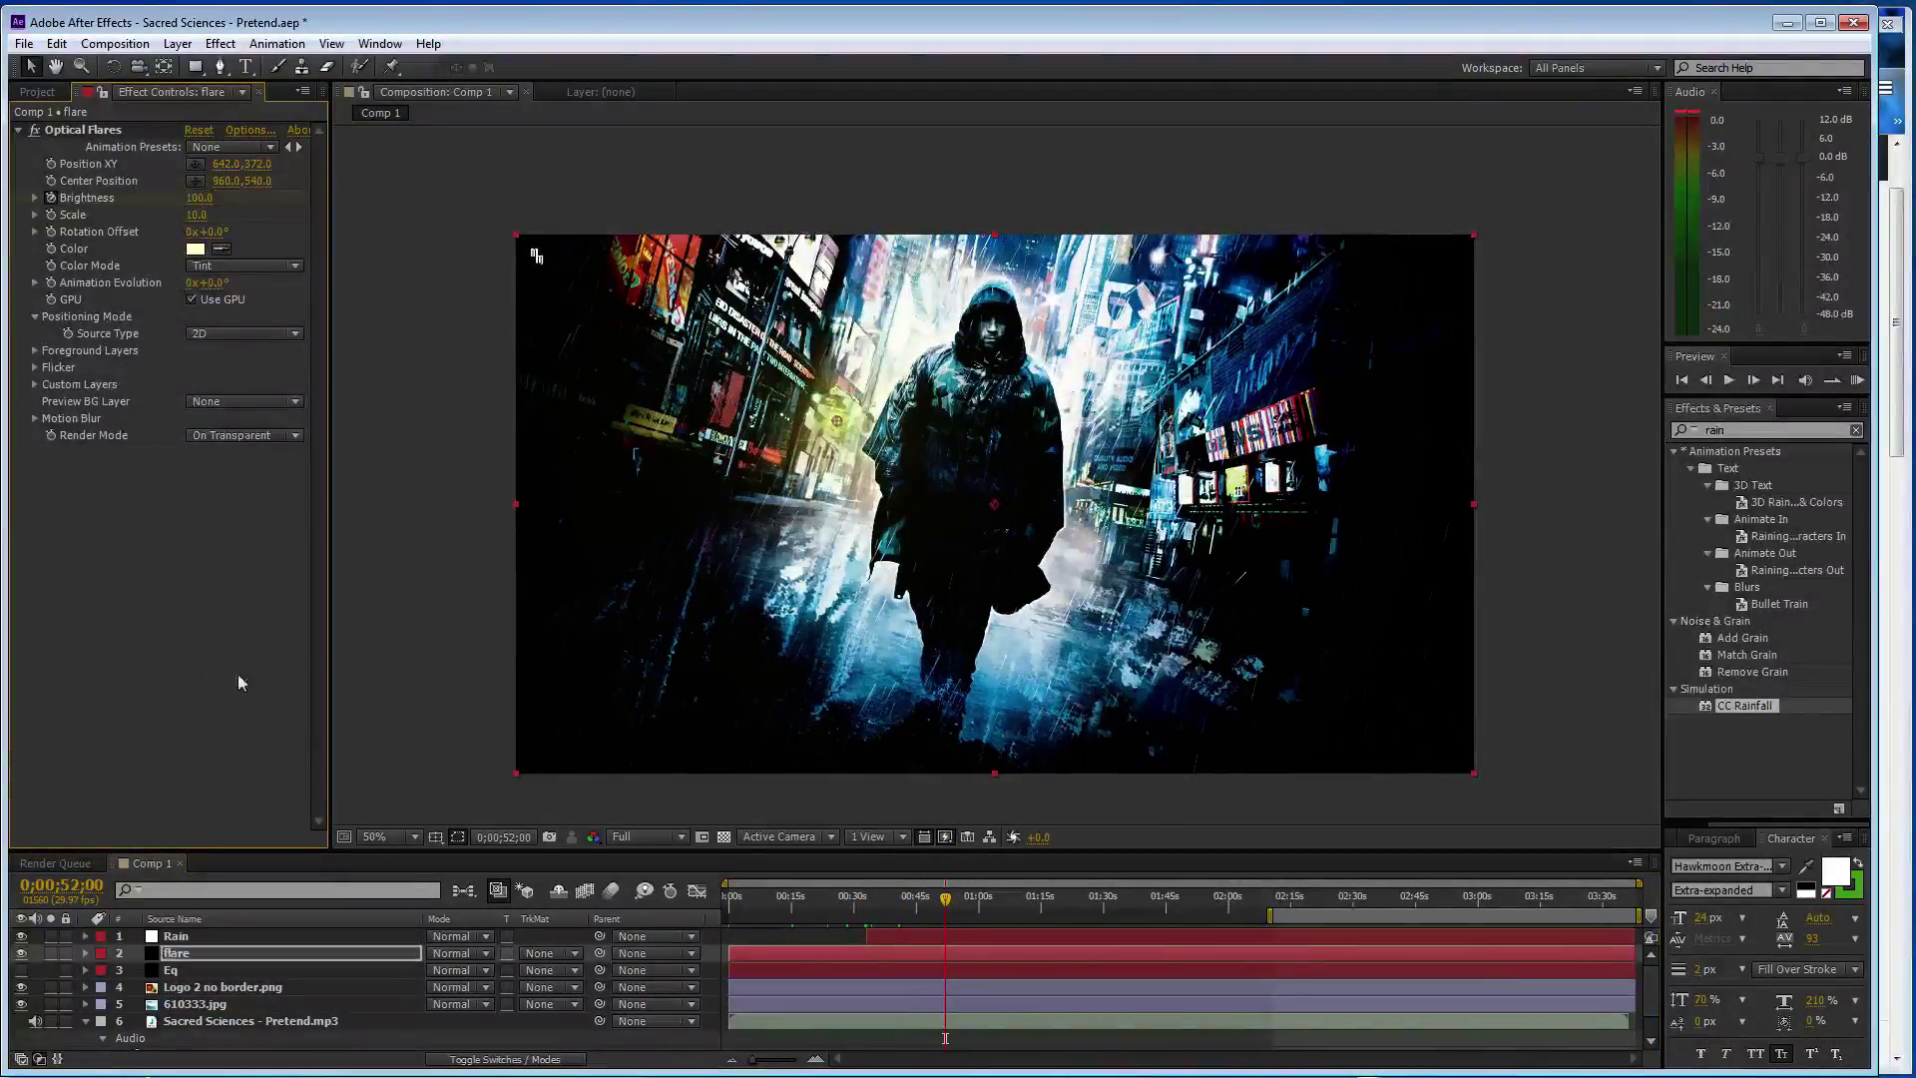
pyautogui.click(979, 902)
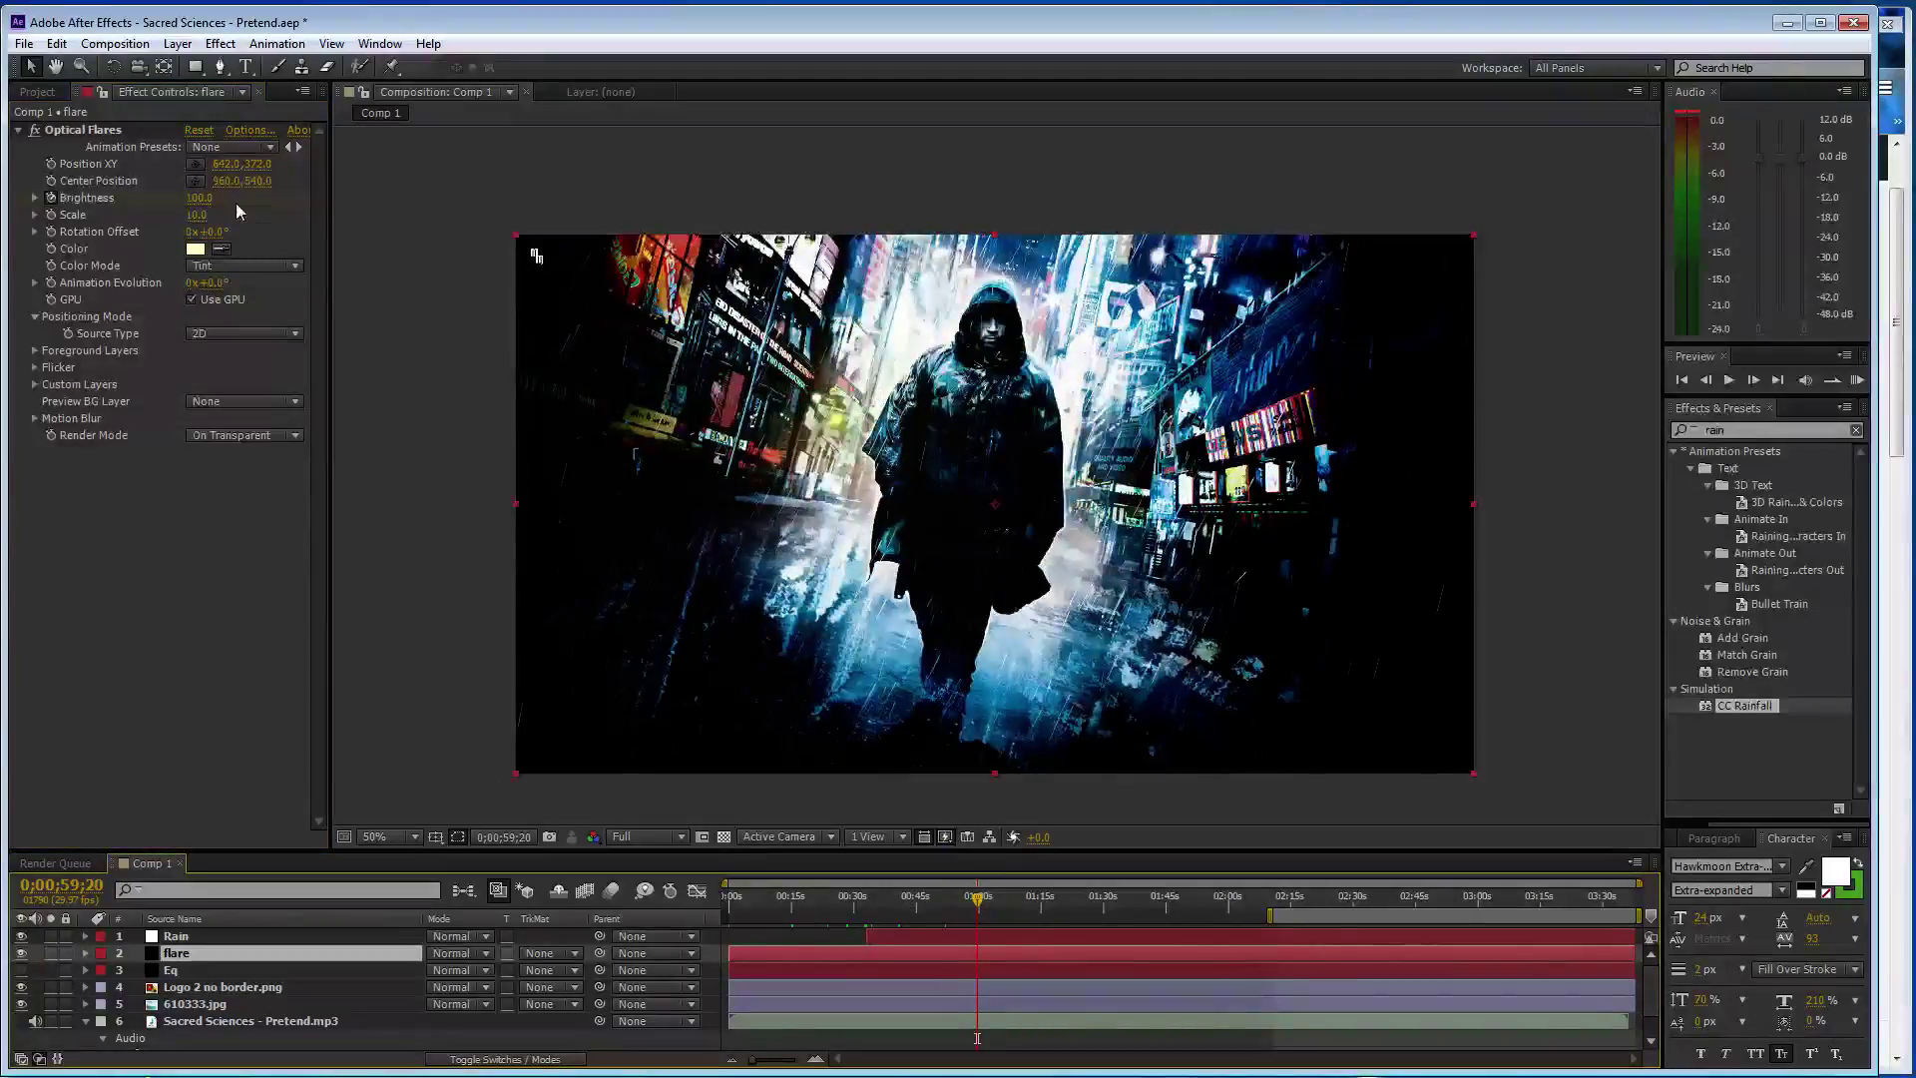
pyautogui.click(206, 202)
pyautogui.write('175')
pyautogui.hotkey('ctrl', 'shift', 'z')
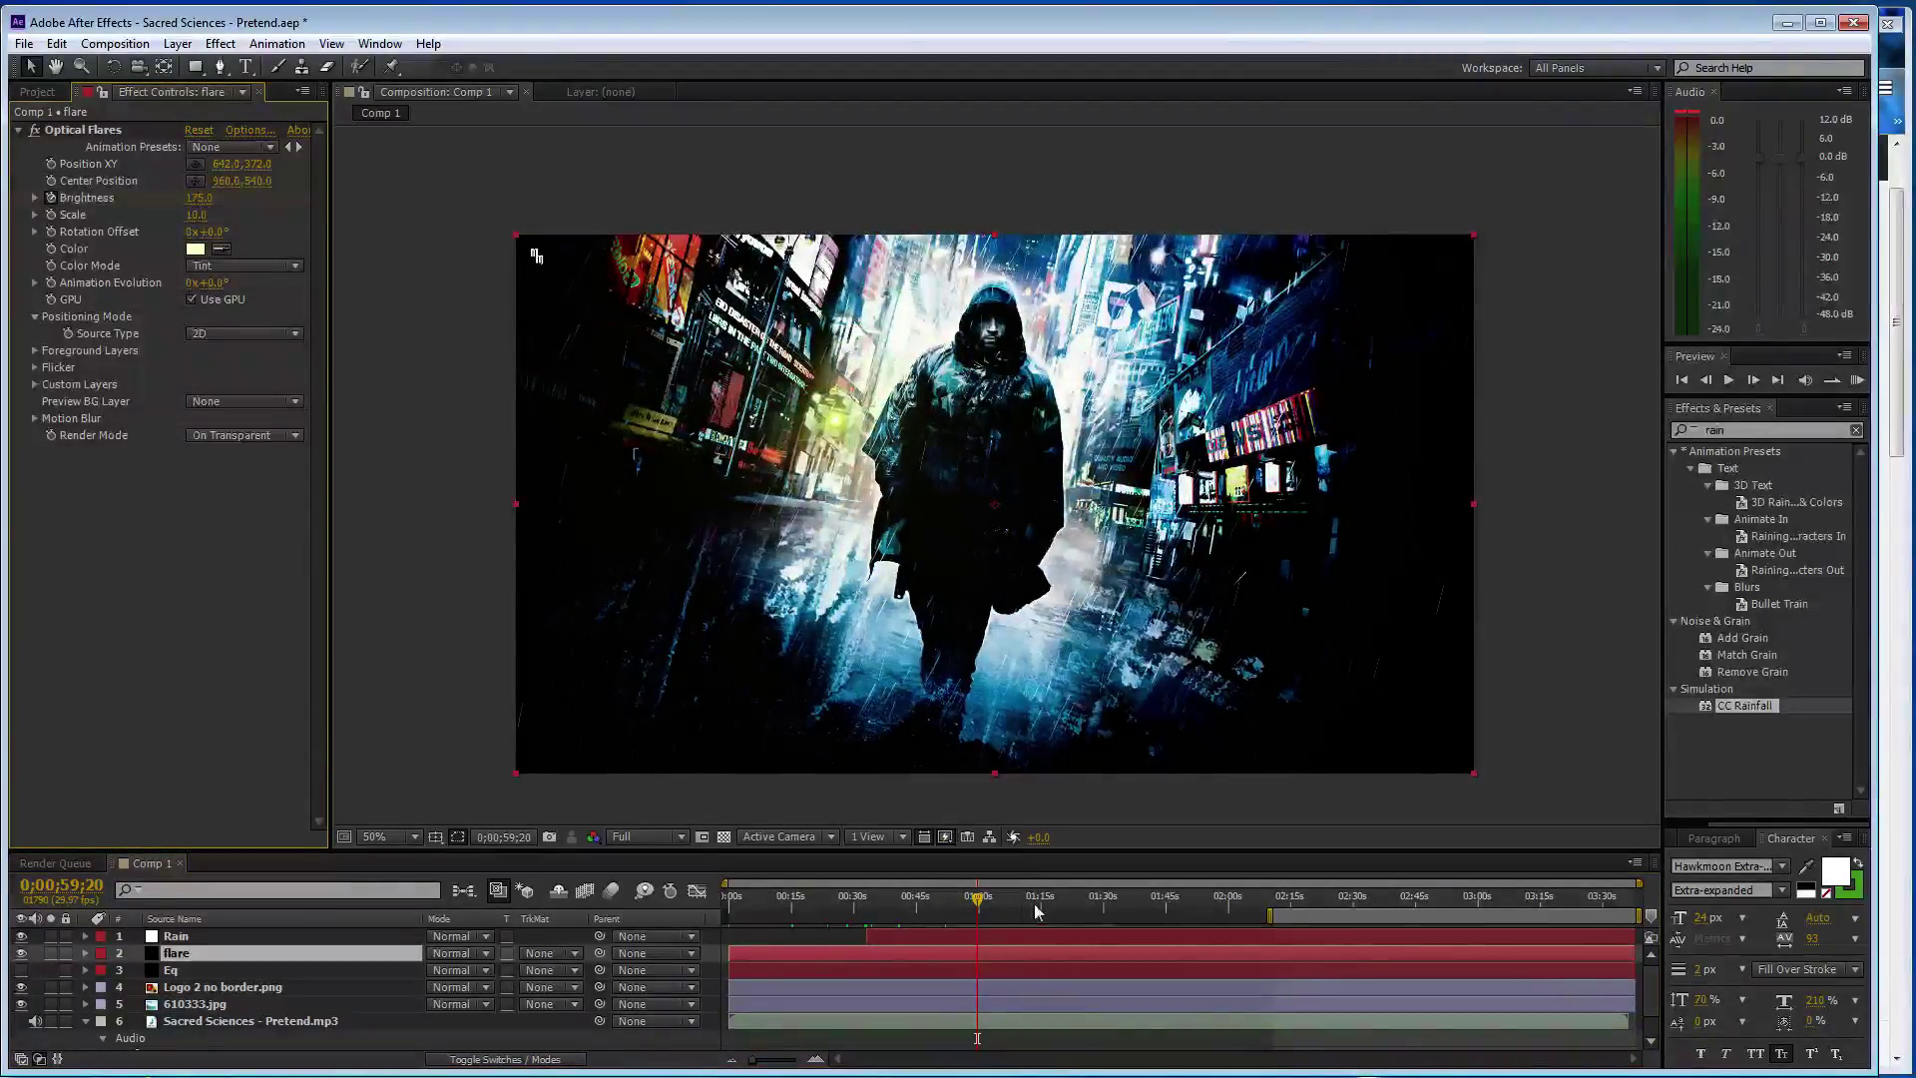
pyautogui.click(1008, 906)
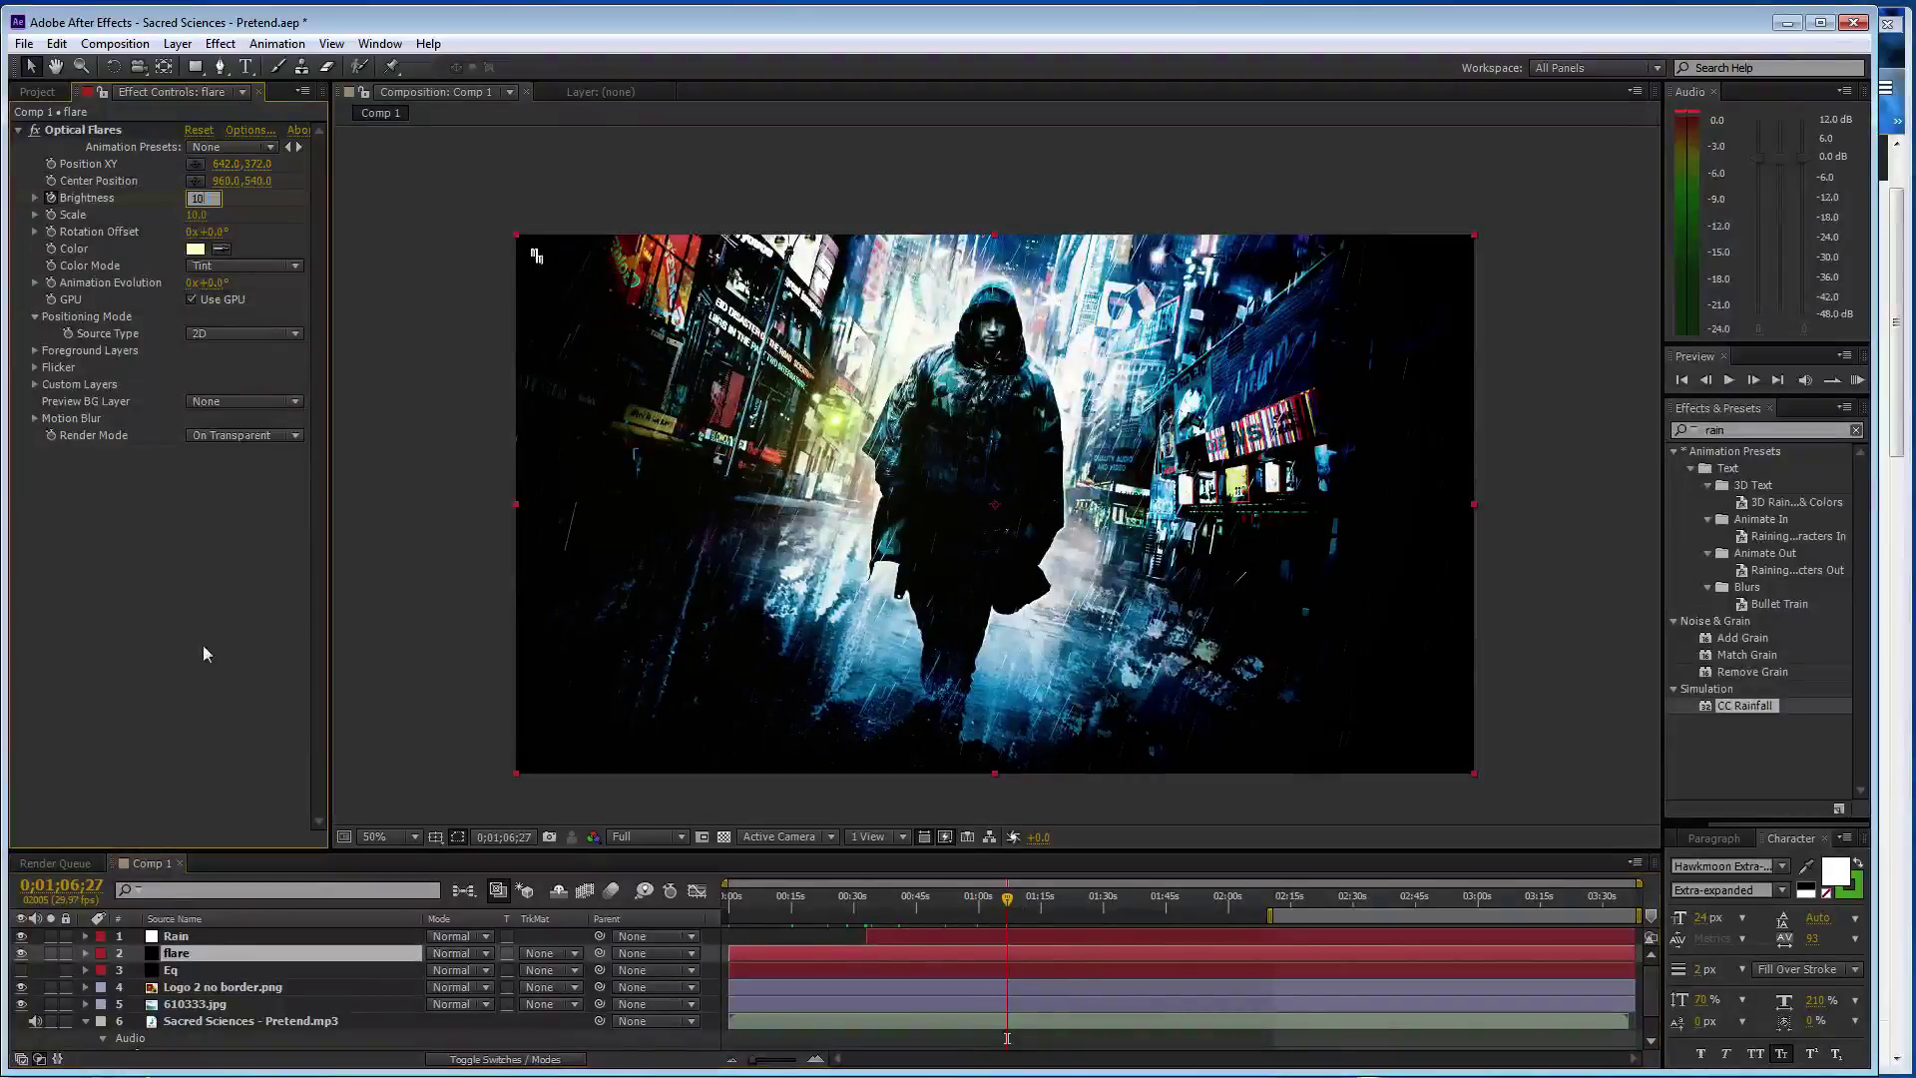
pyautogui.hotkey('ctrl', 'z')
# - Continue alternating 175 and 100 keyframes from 0;01;15;02, ending with 175 at 0;02;00;27
pyautogui.click(1040, 901)
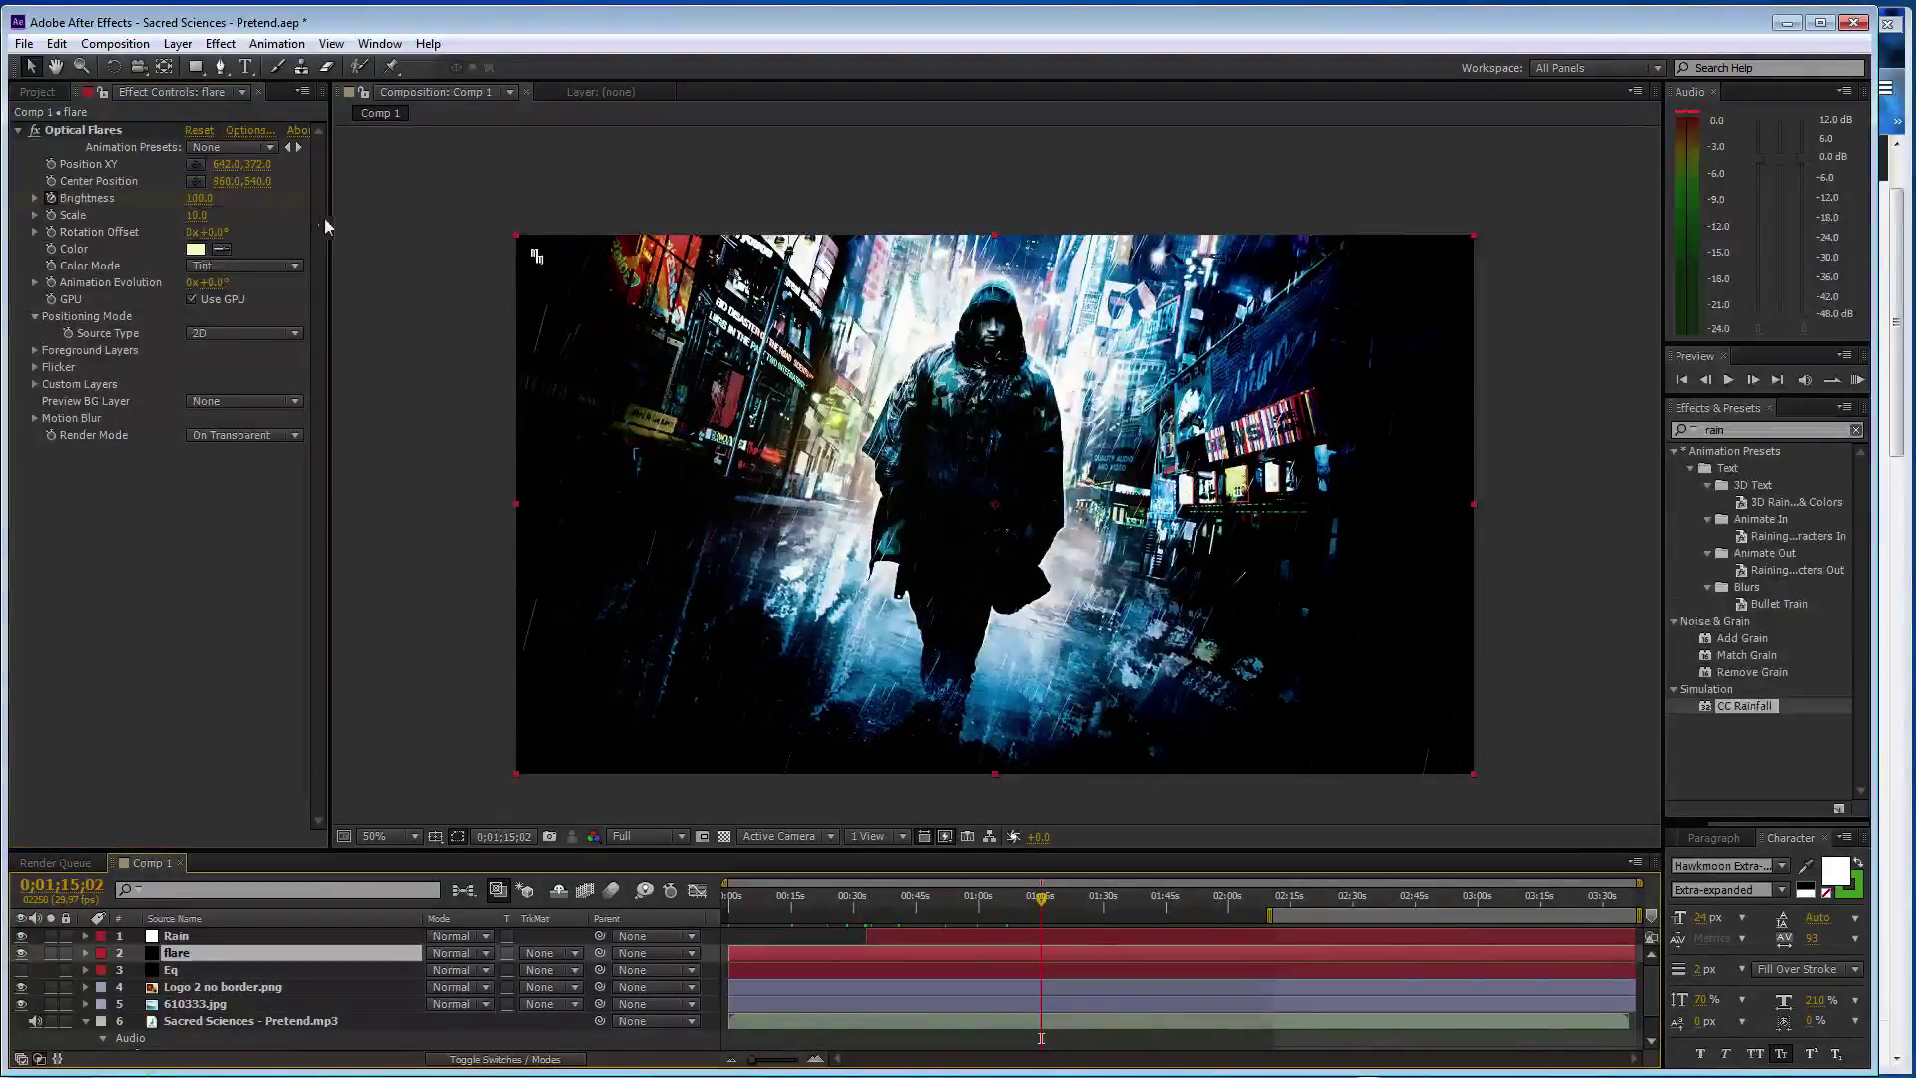
pyautogui.hotkey('ctrl', 'shift', 'z')
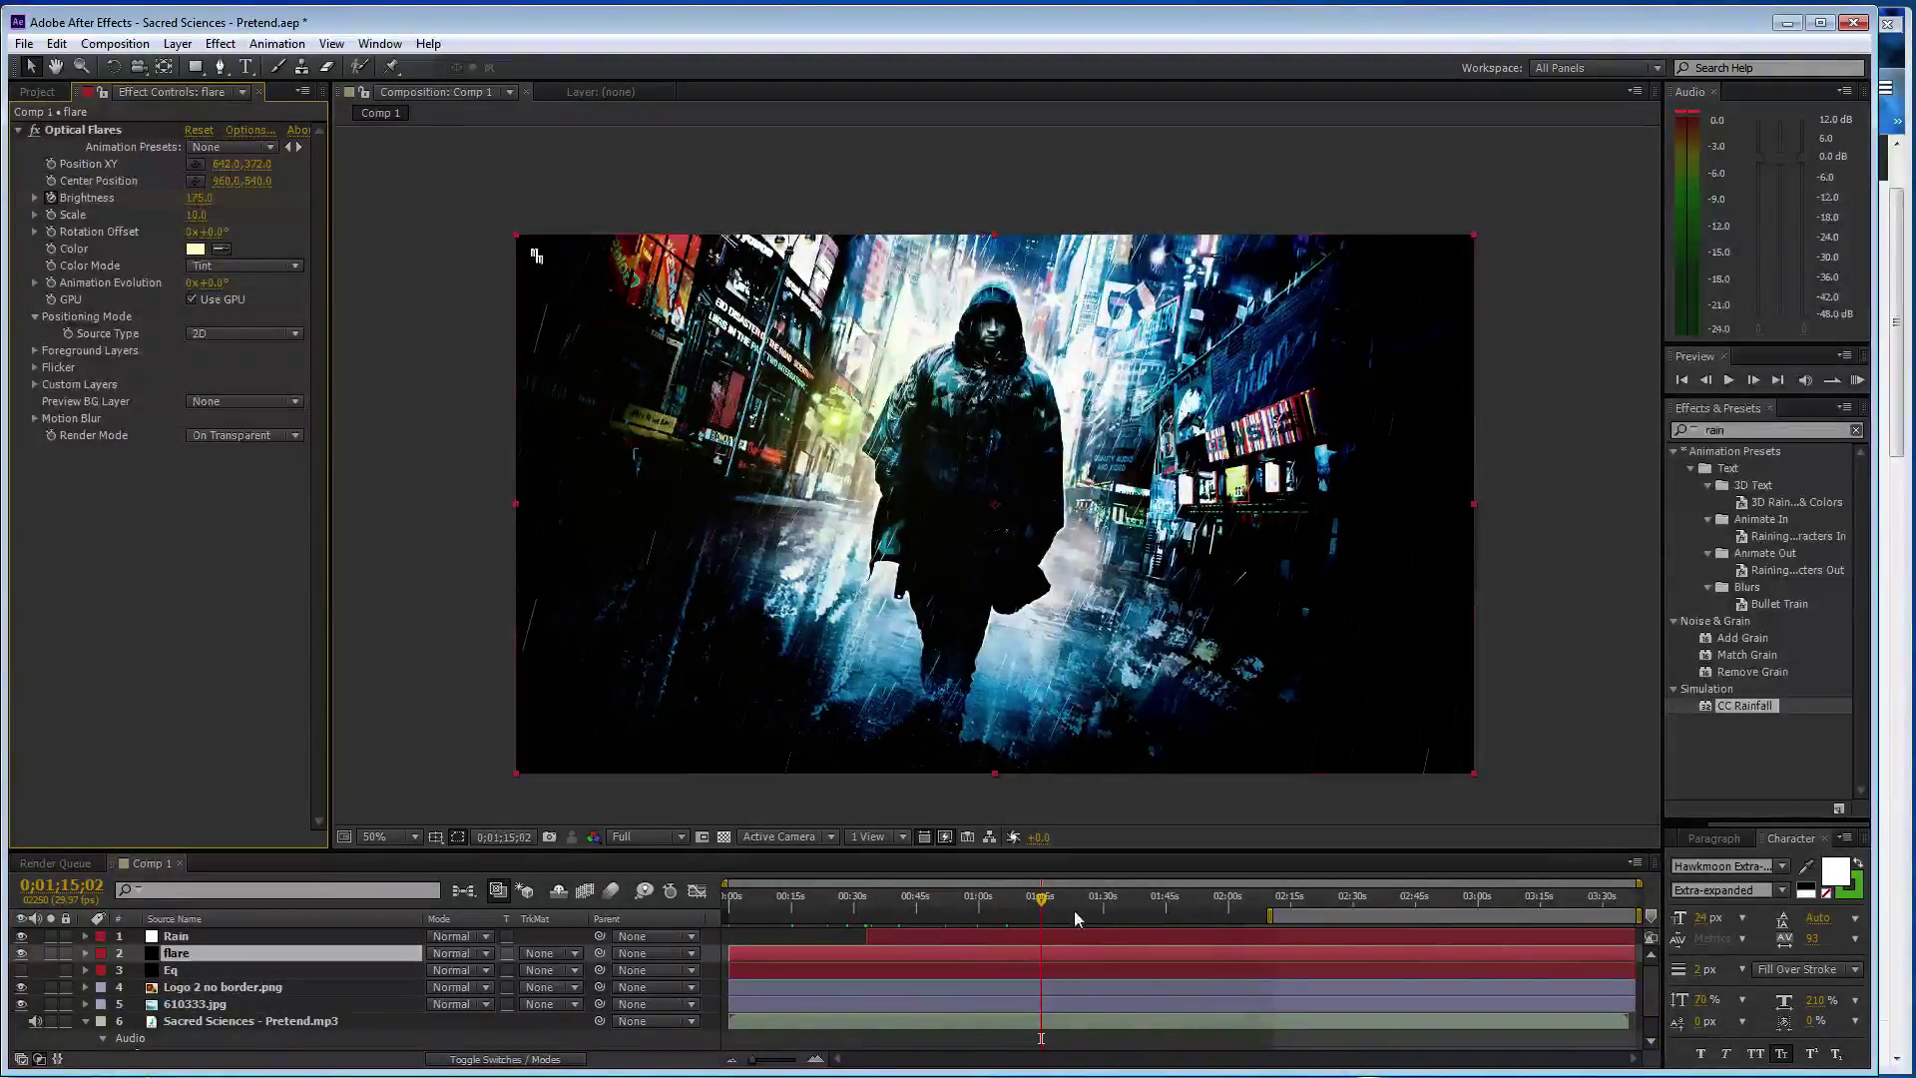
pyautogui.click(1074, 902)
pyautogui.hotkey('ctrl', 'z')
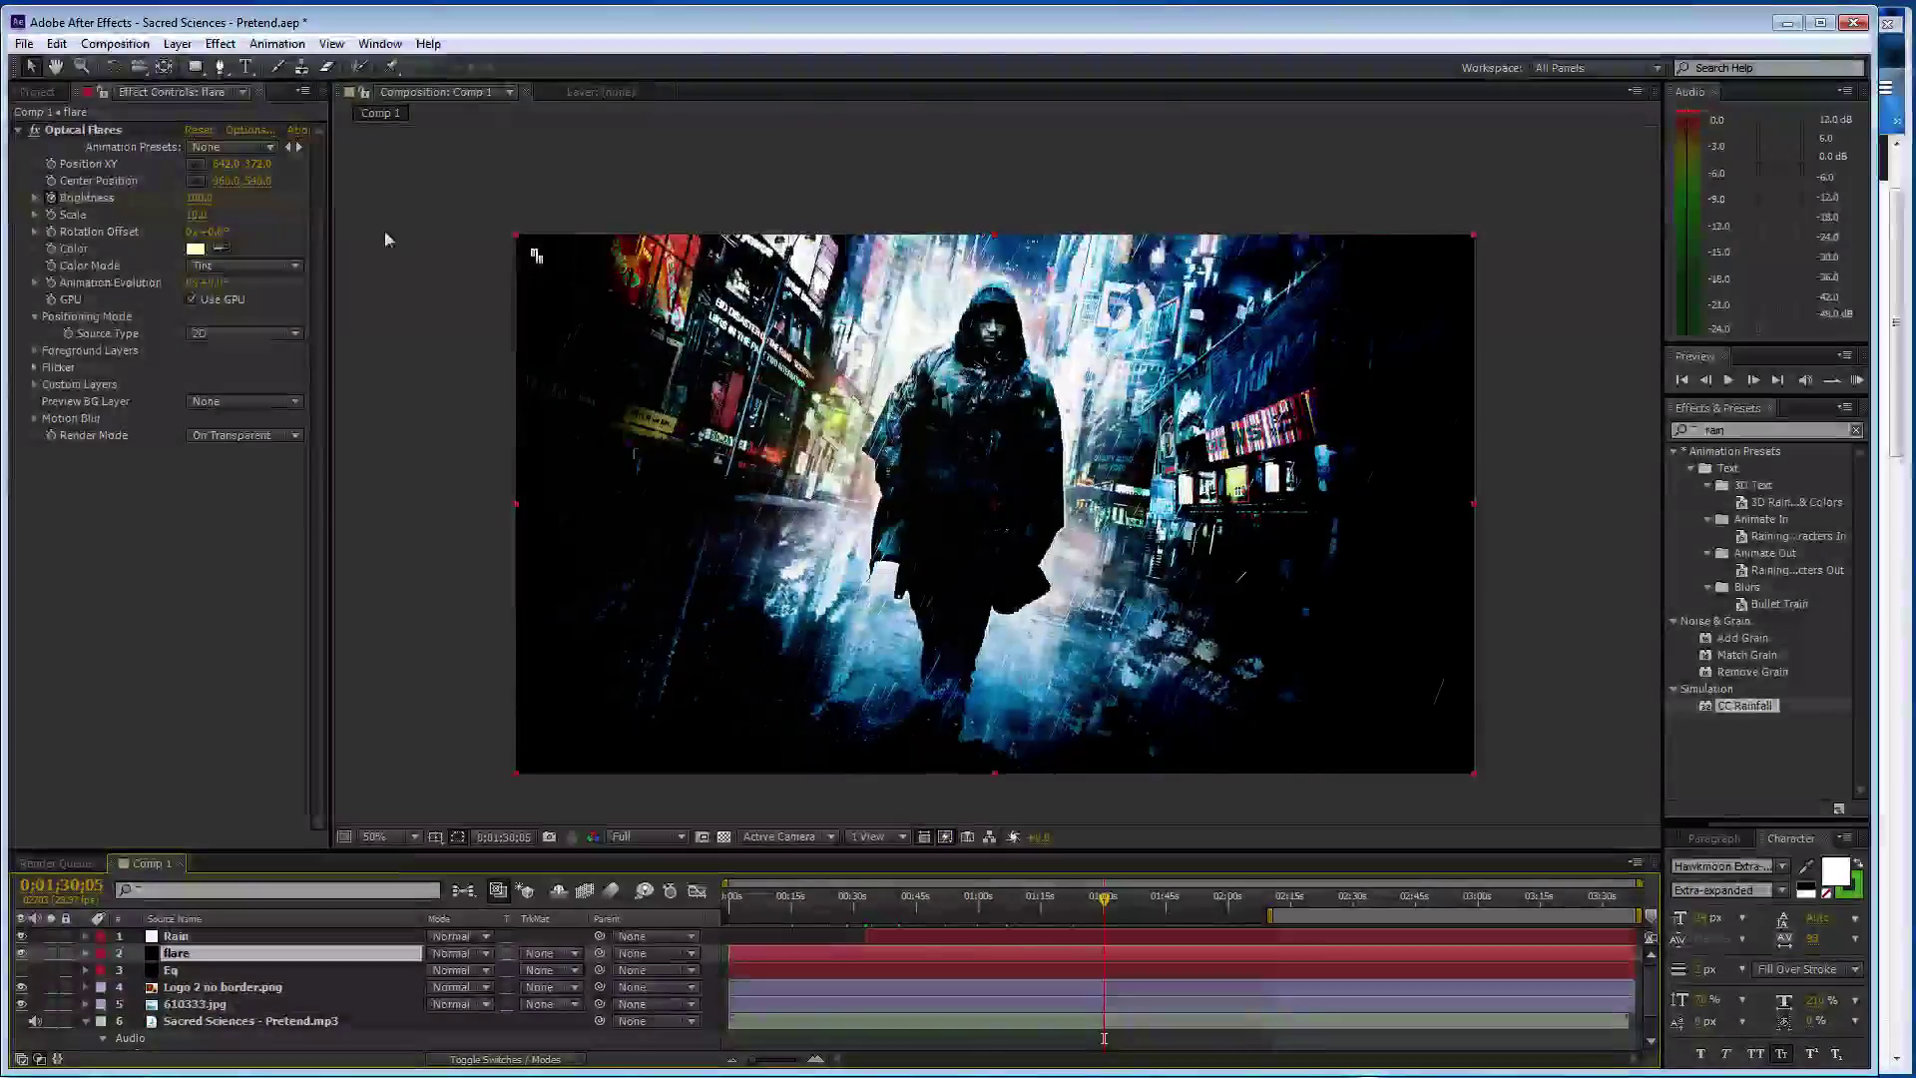
pyautogui.hotkey('ctrl', 'shift', 'z')
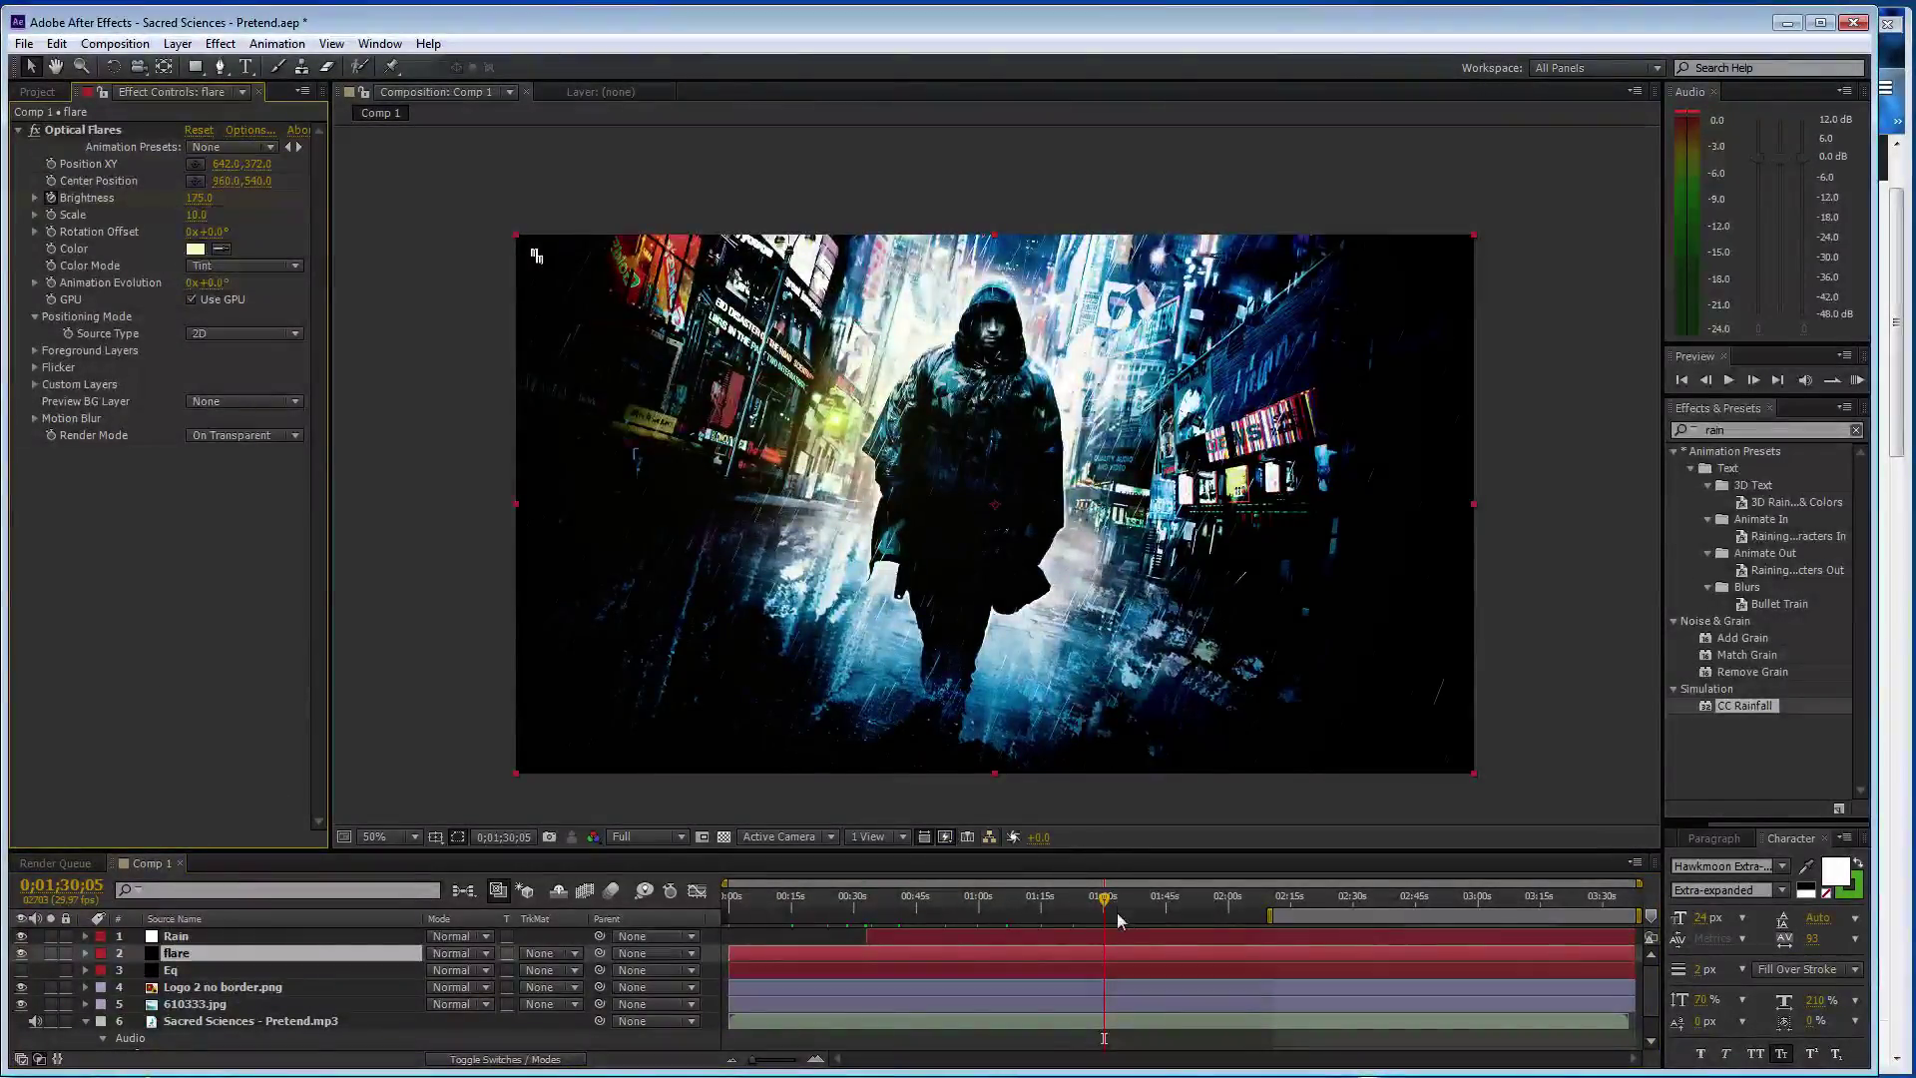
pyautogui.click(1136, 901)
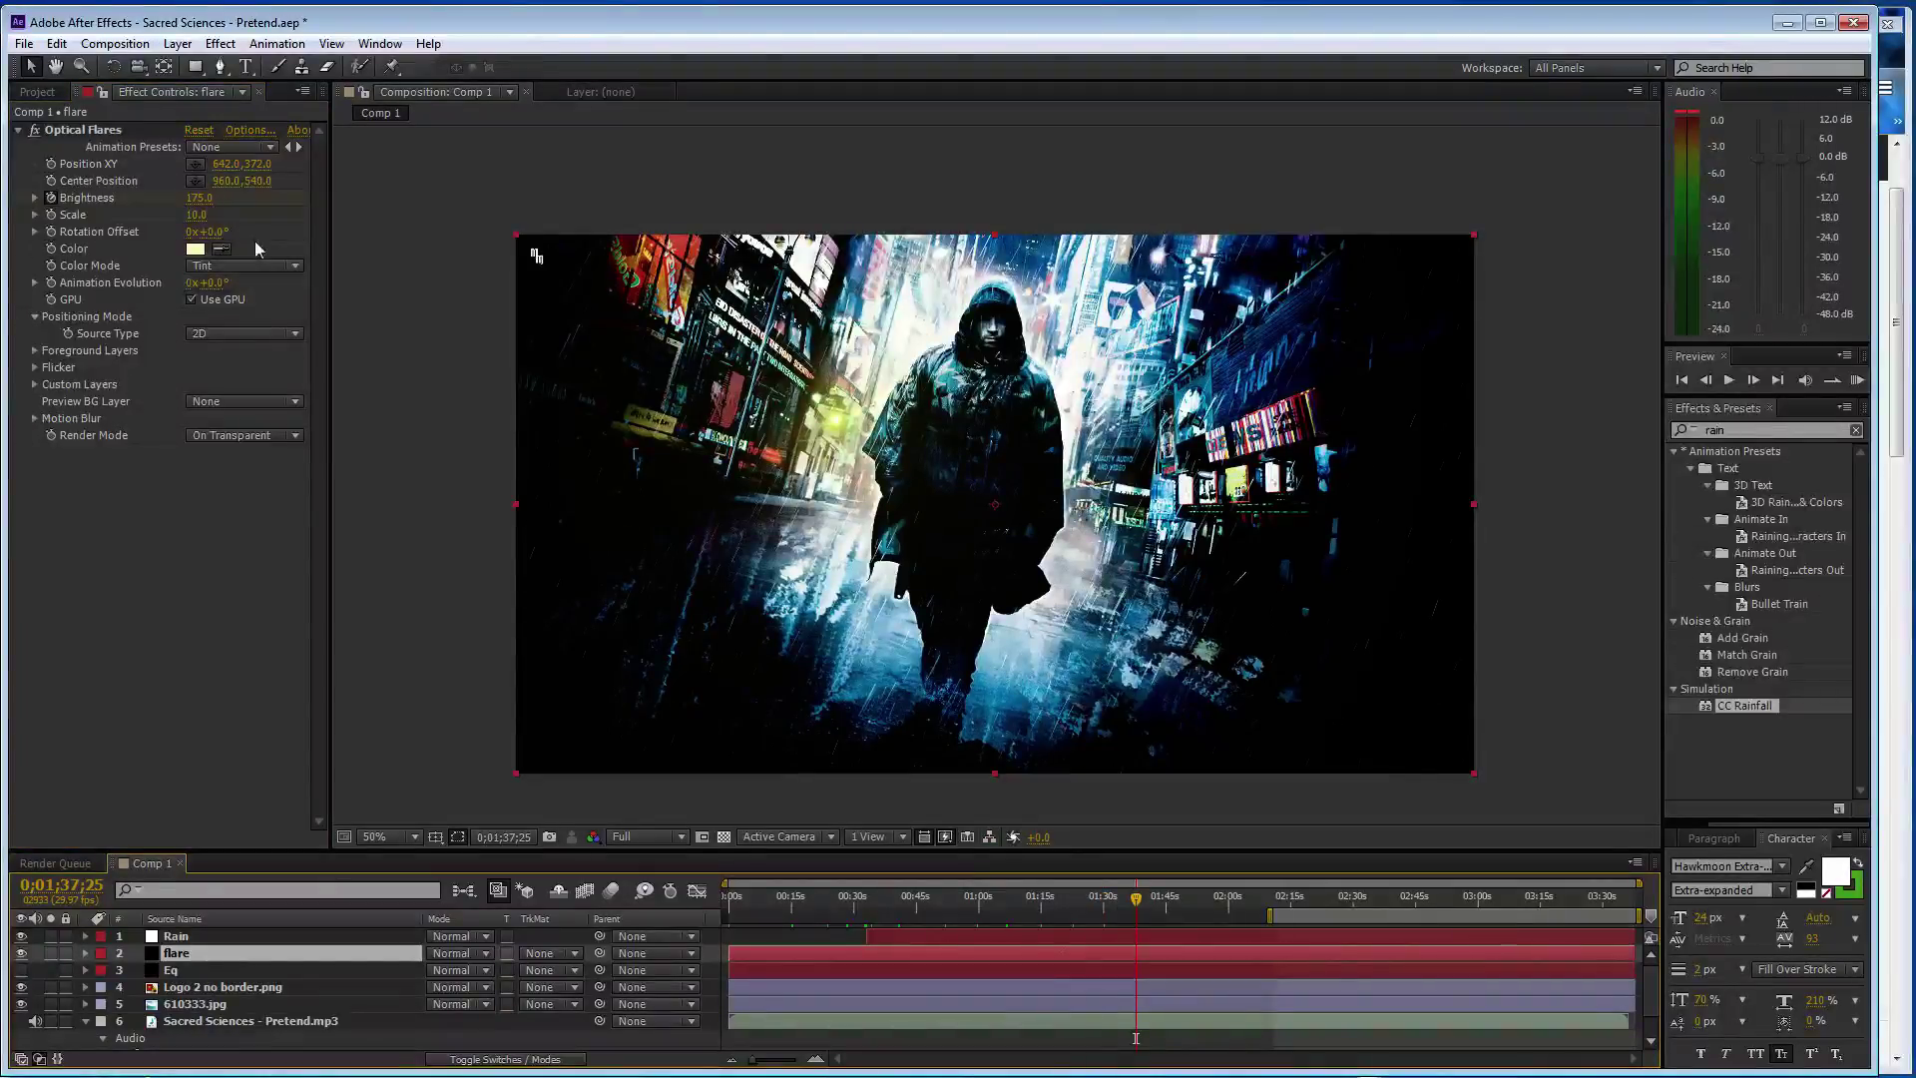
pyautogui.write('100')
pyautogui.hotkey('ctrl', 'z')
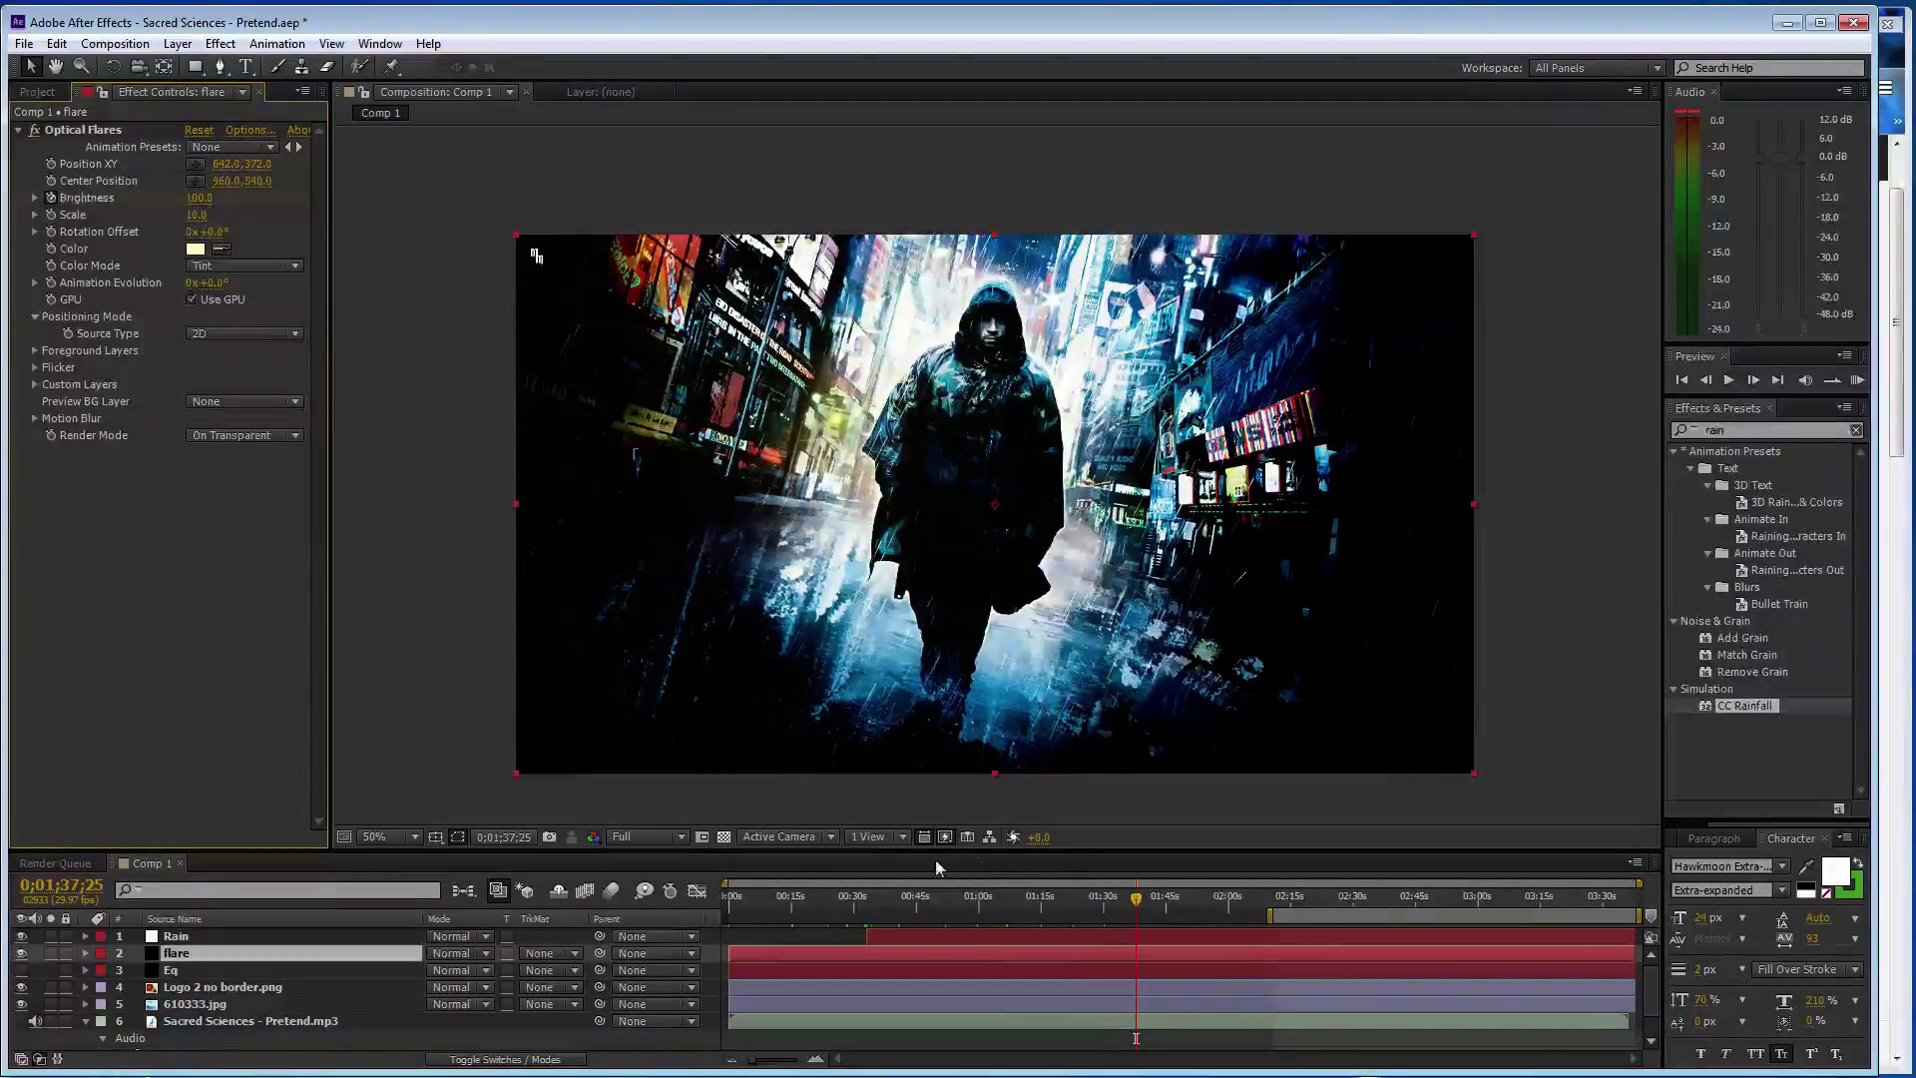
pyautogui.click(1166, 900)
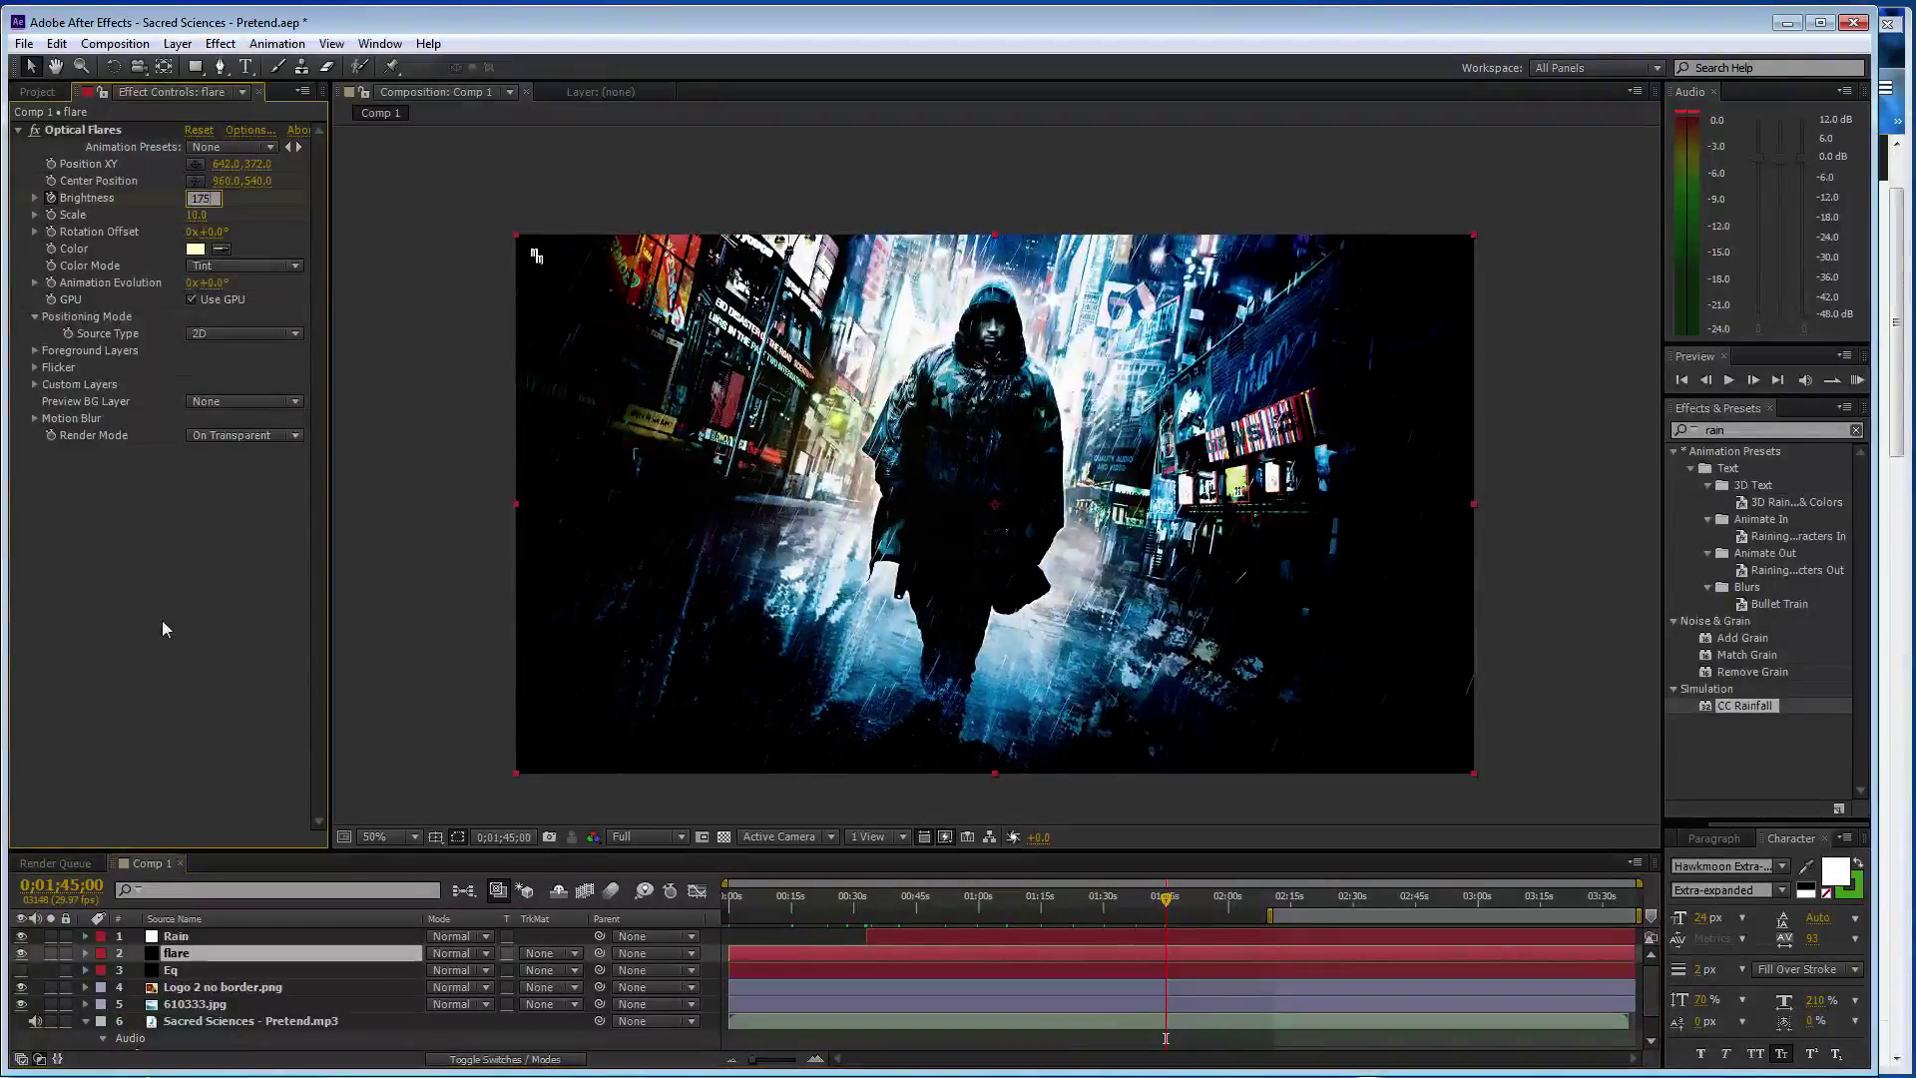
pyautogui.hotkey('ctrl', 'shift', 'z')
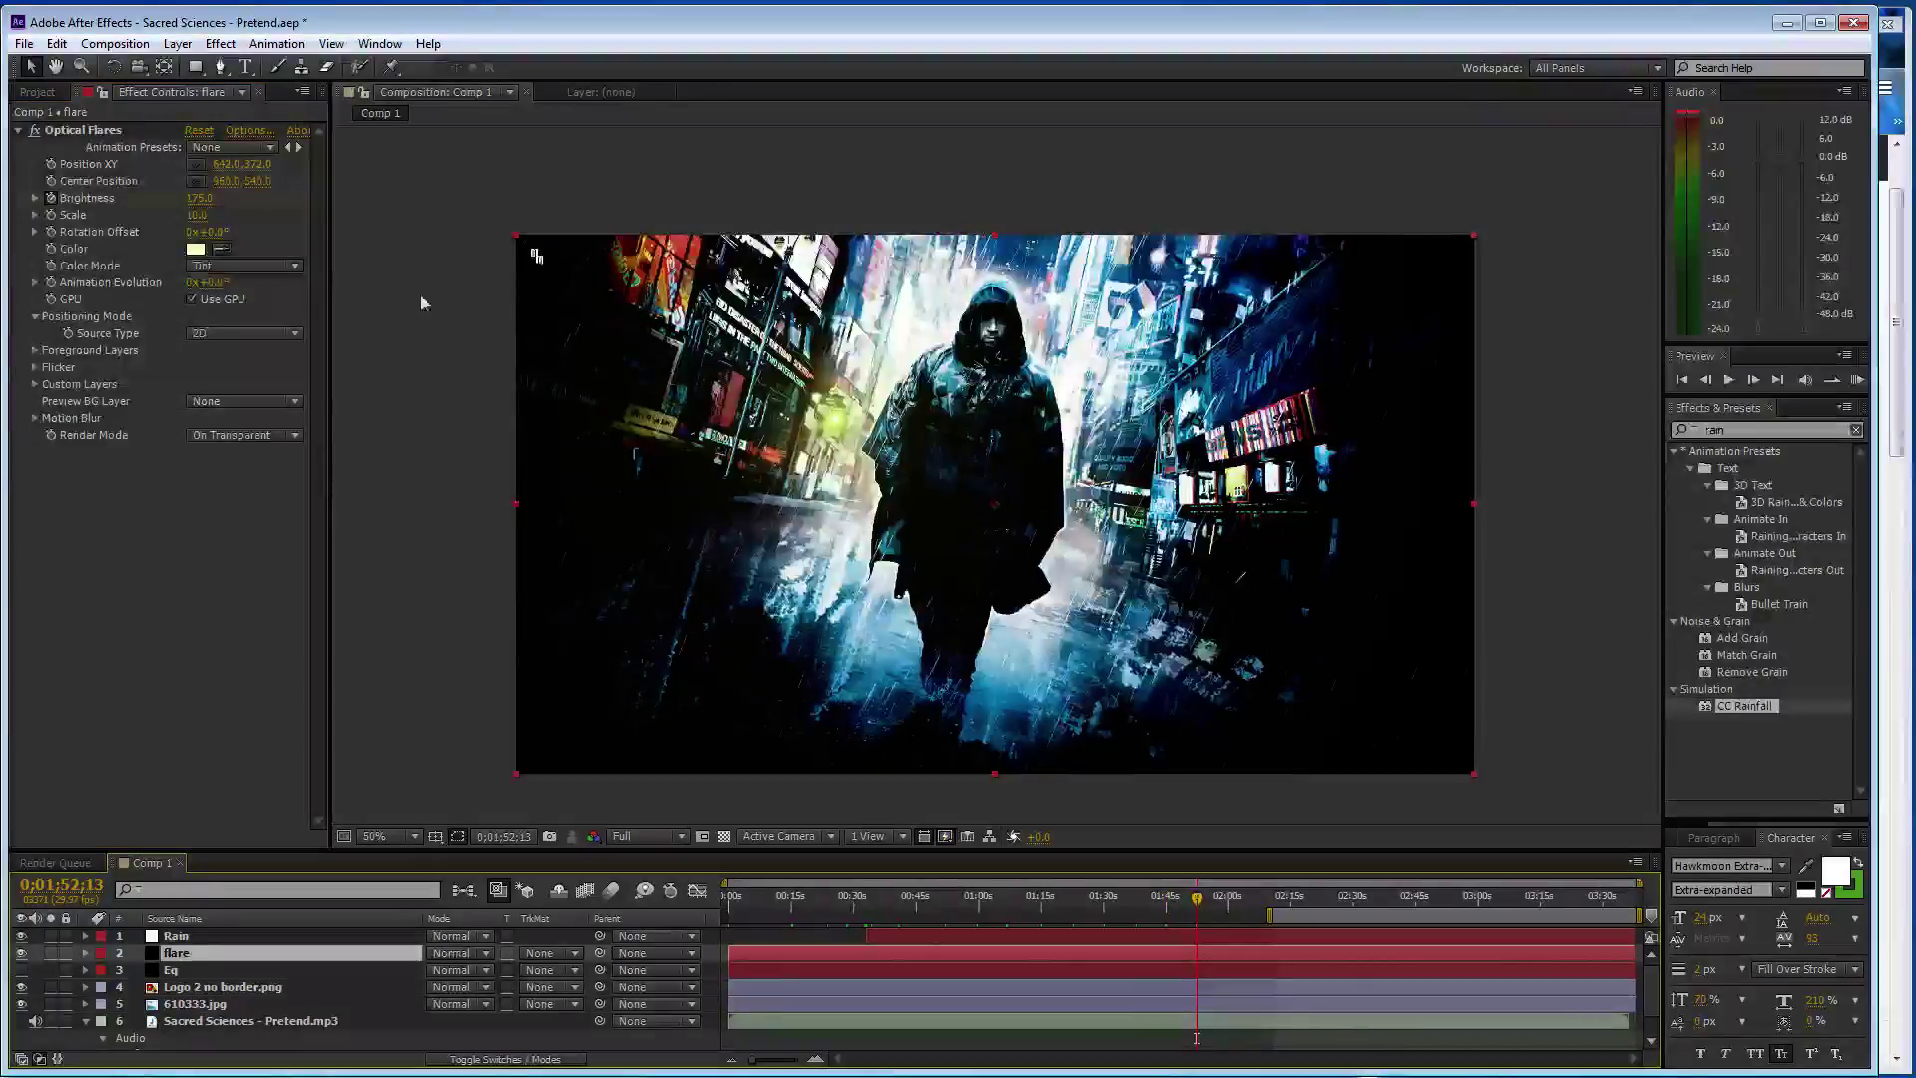
pyautogui.click(201, 199)
pyautogui.write('100')
pyautogui.click(1197, 909)
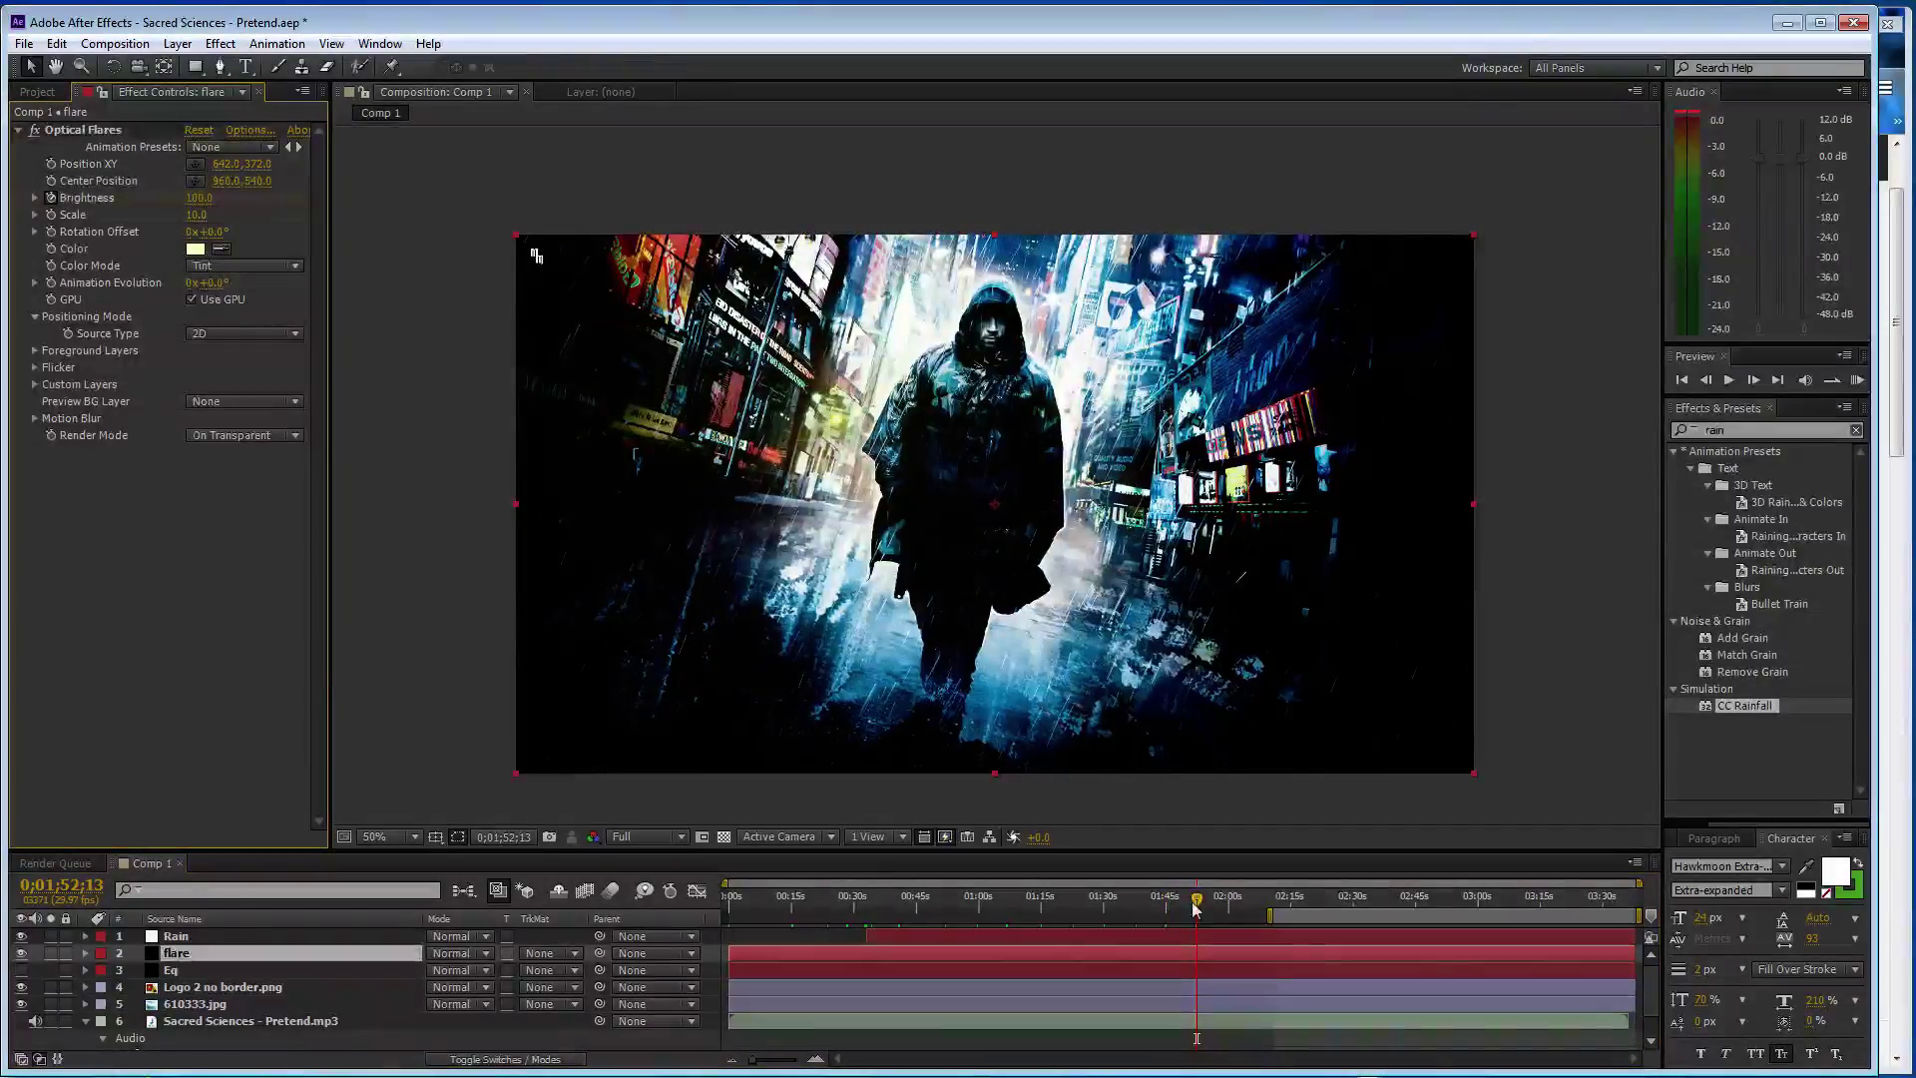
pyautogui.click(1231, 898)
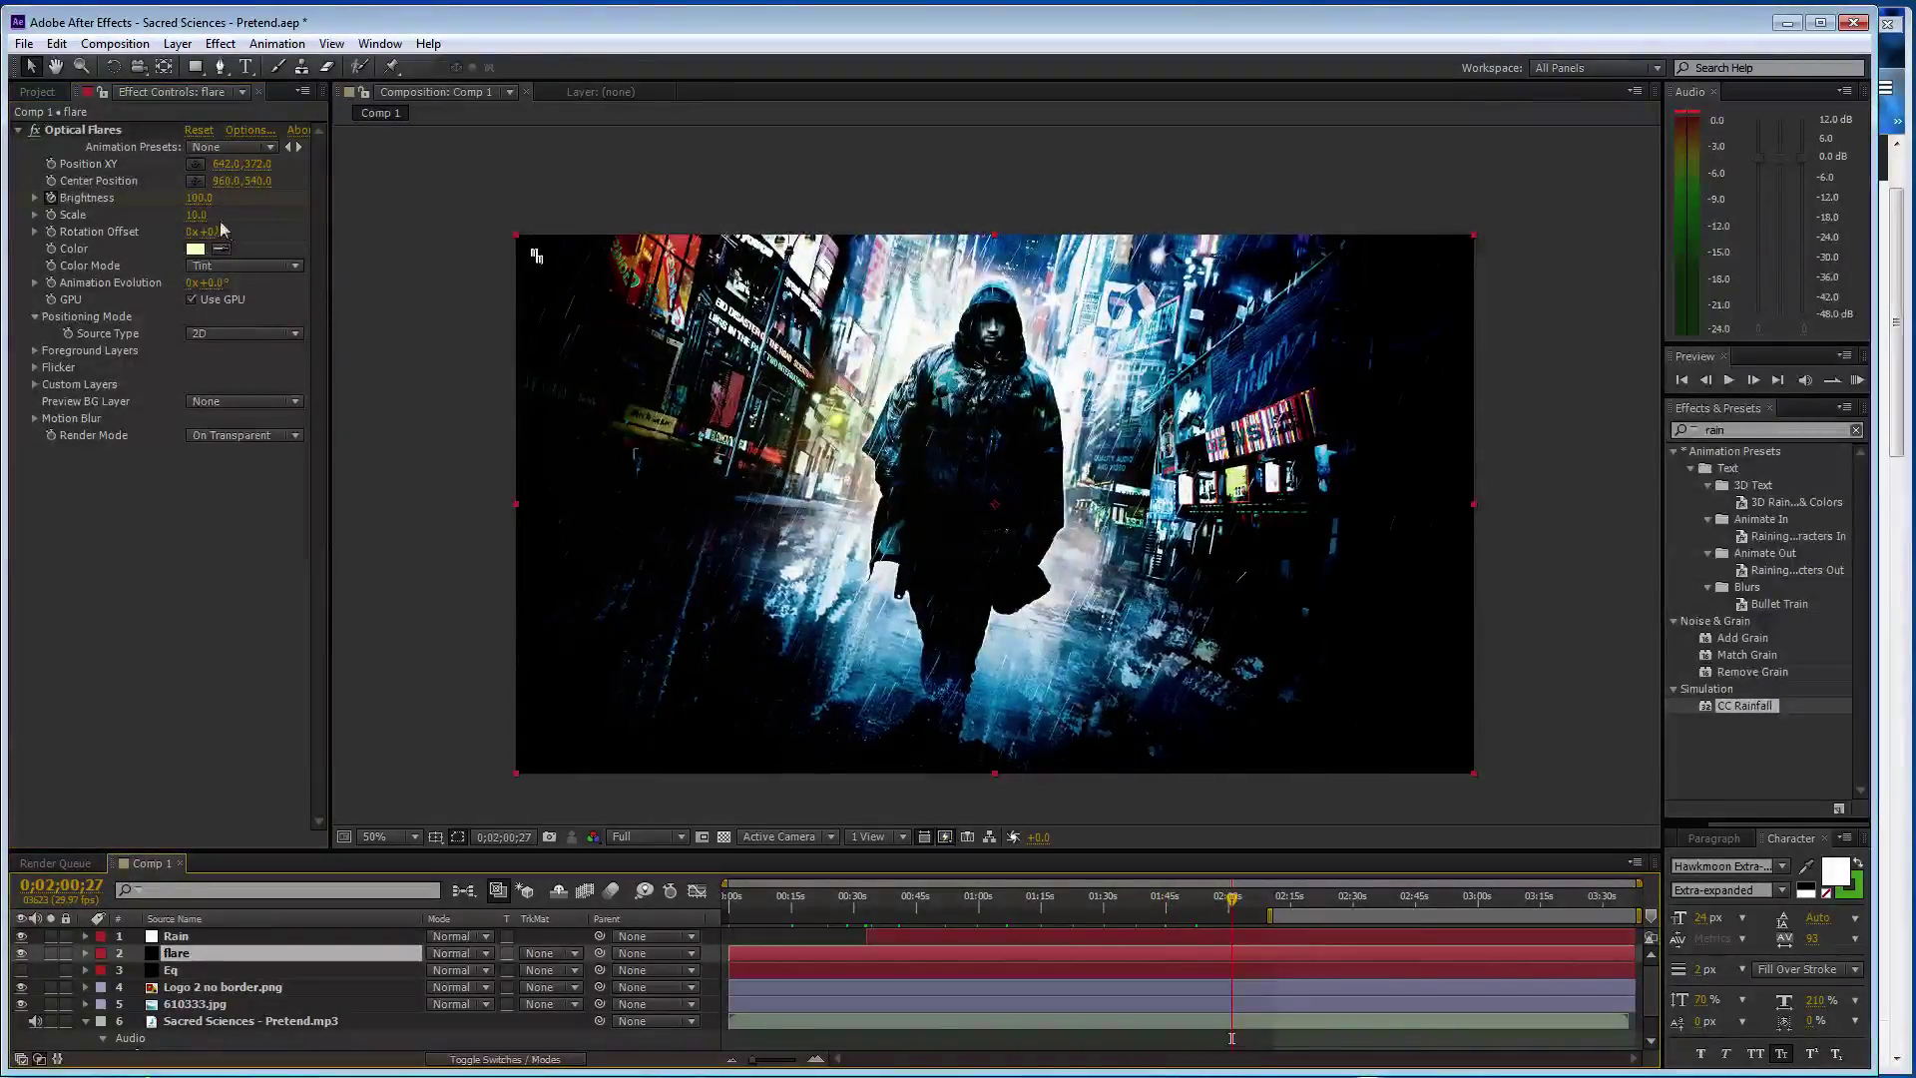
pyautogui.click(200, 198)
pyautogui.write('175')
pyautogui.press('Return')
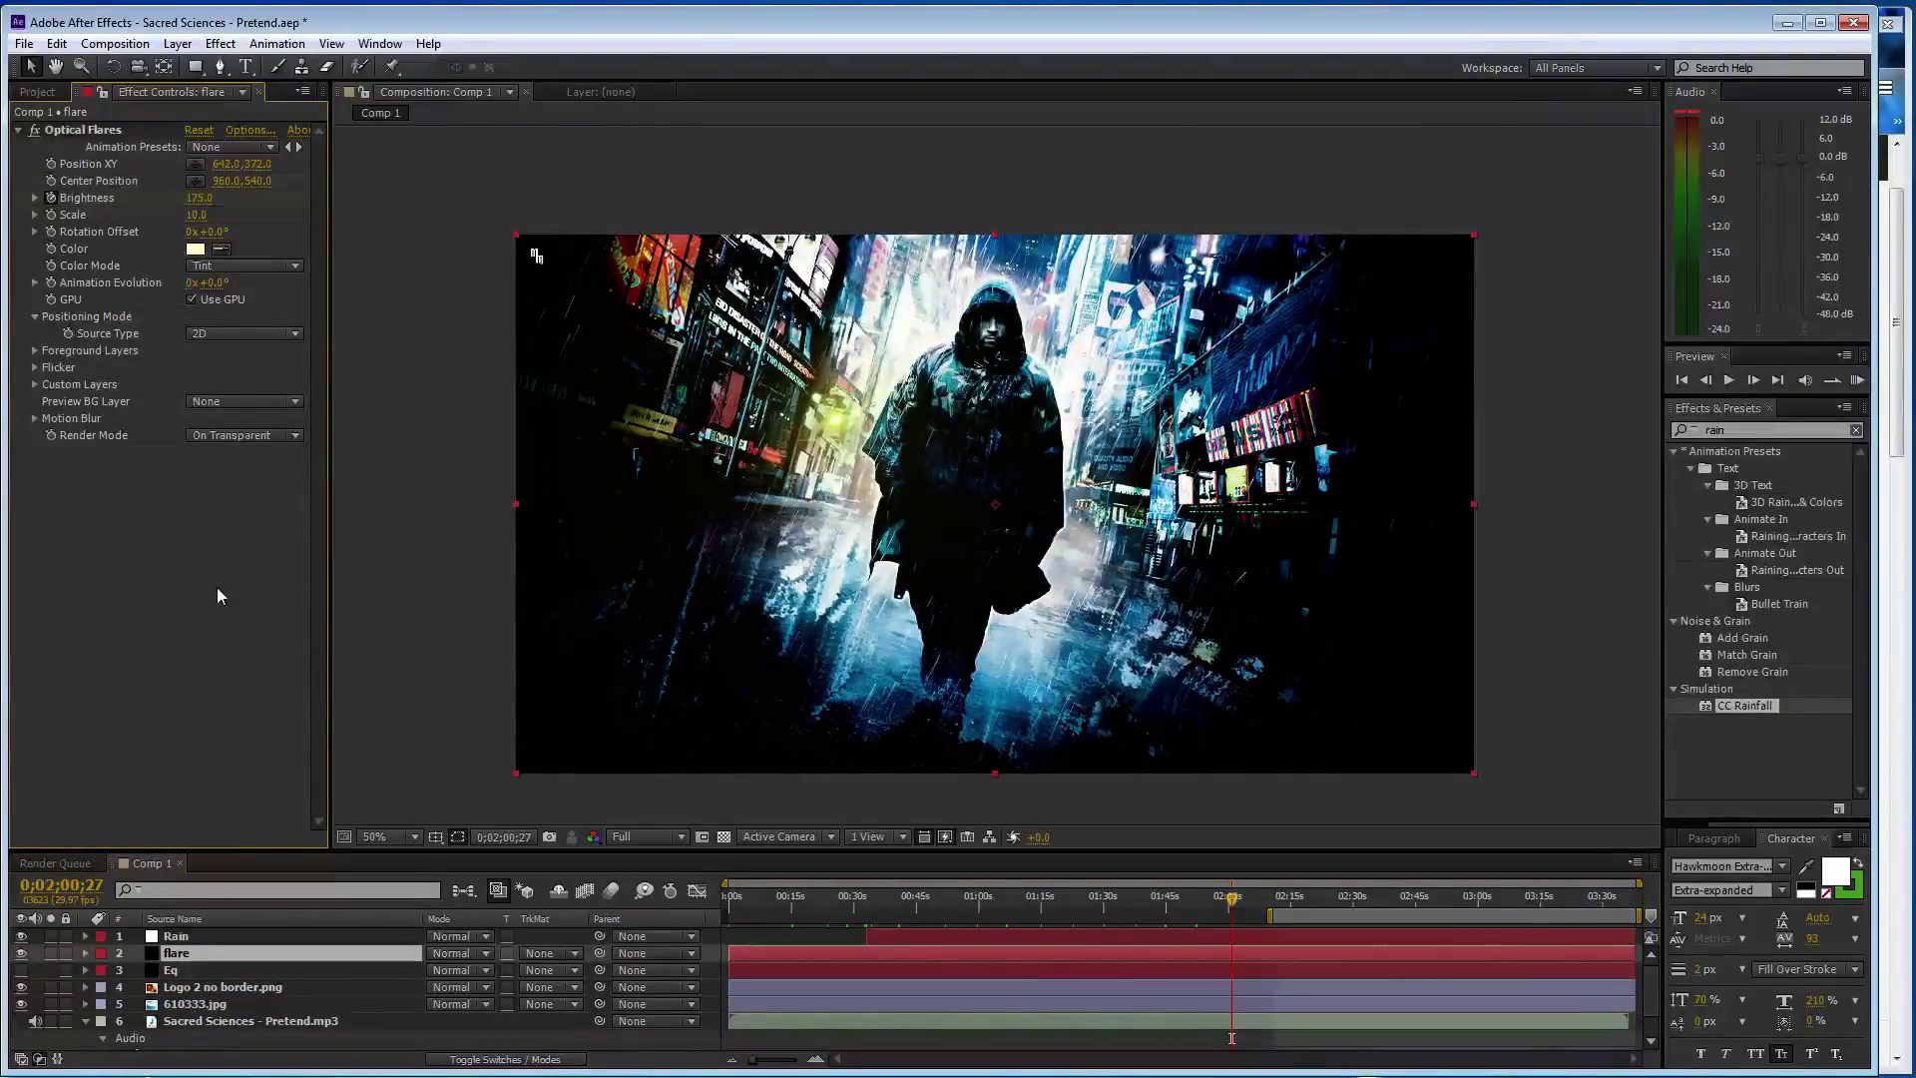
# - Move the current time to about 0;02;12 and zoom the timeline to frame level
pyautogui.click(85, 937)
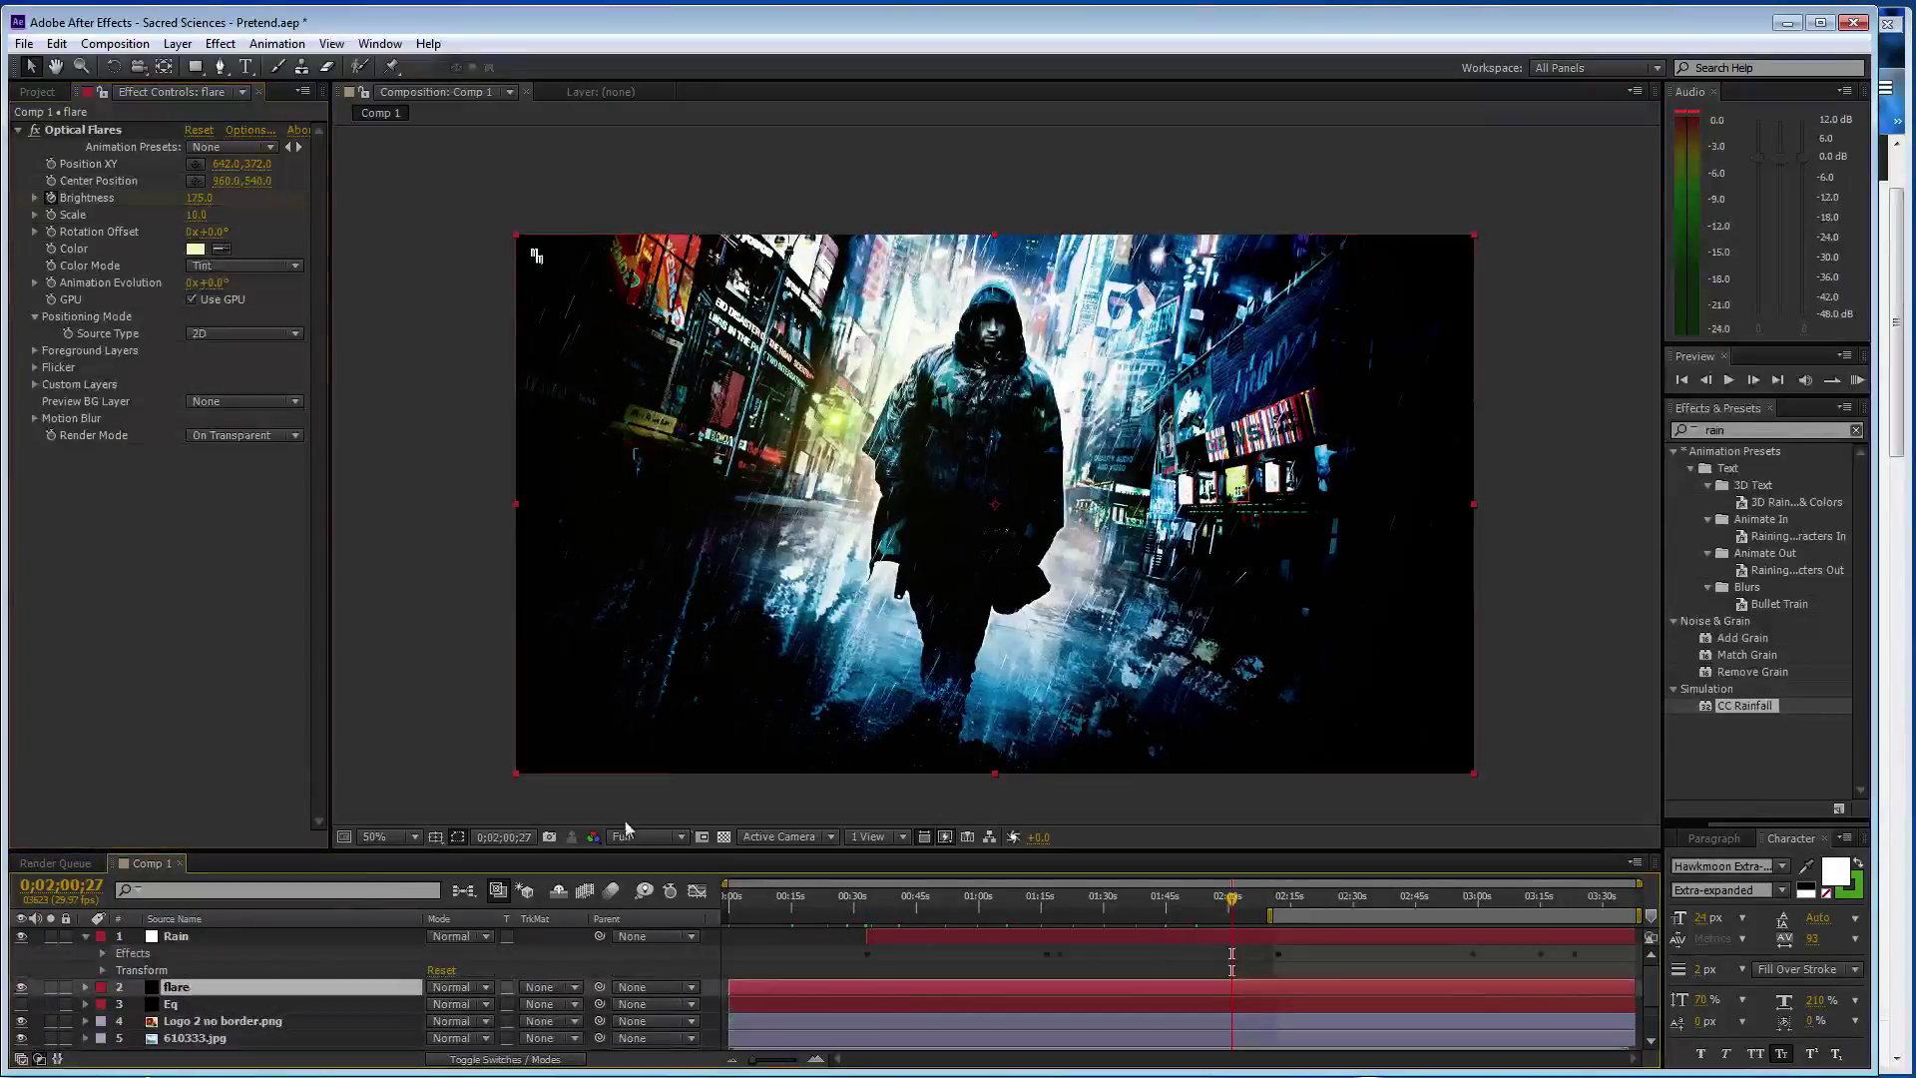
pyautogui.moveTo(1235, 905); pyautogui.dragTo(1260, 905)
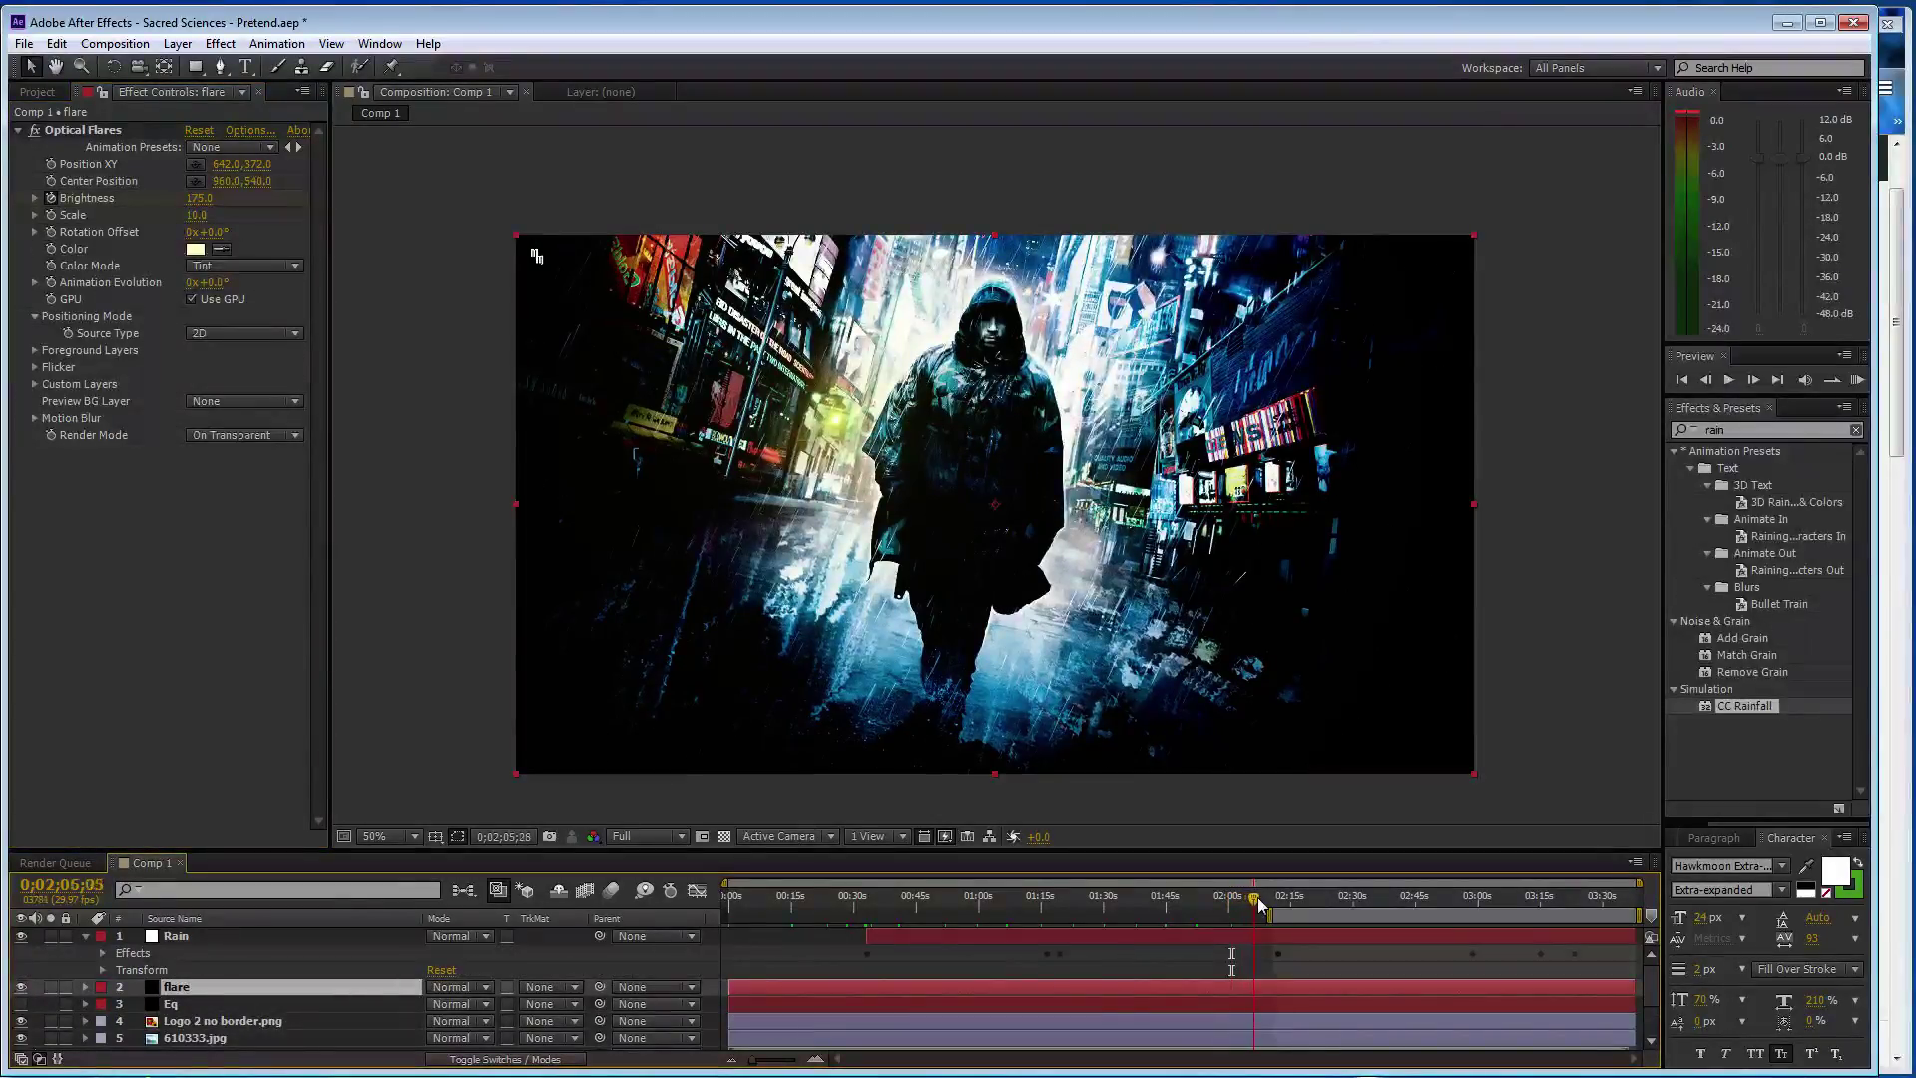
pyautogui.hotkey('ctrl', 'z')
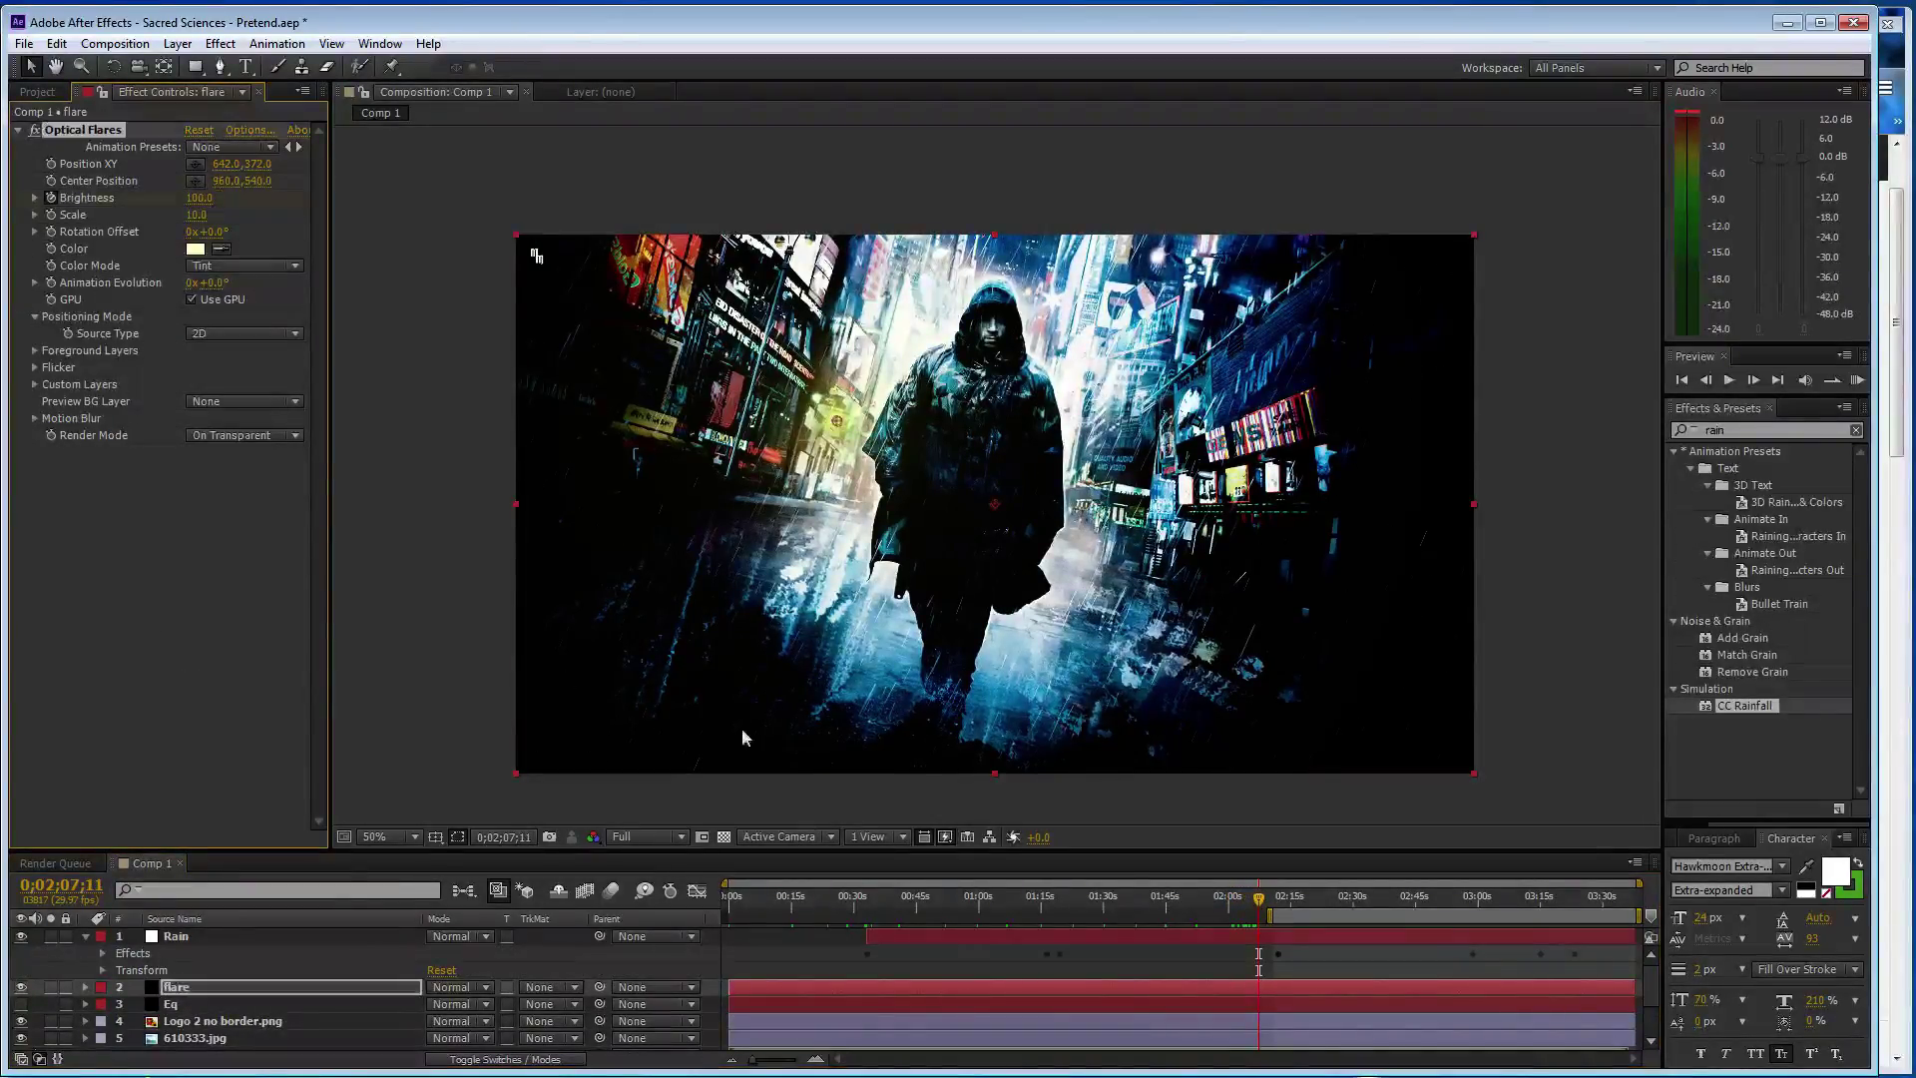
pyautogui.press('=')
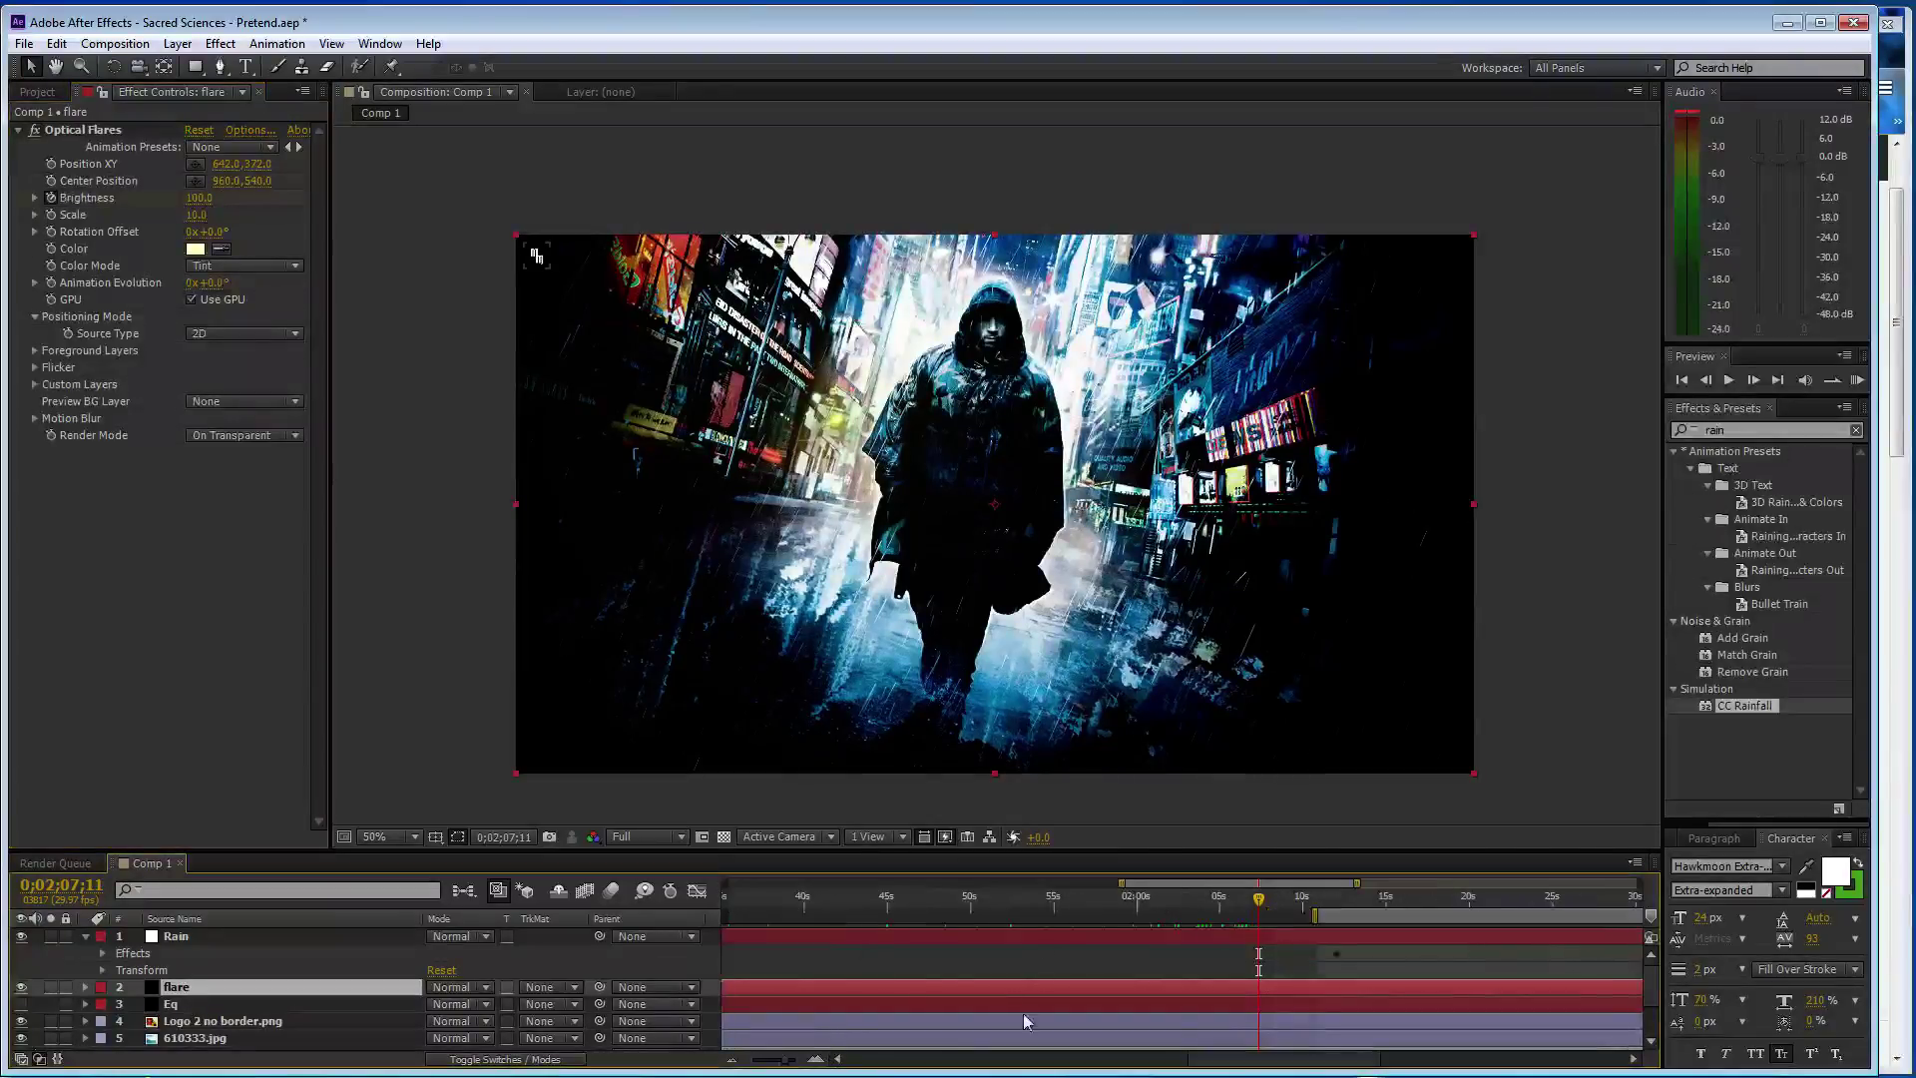
pyautogui.moveTo(1331, 910); pyautogui.dragTo(1337, 910)
pyautogui.moveTo(802, 1061); pyautogui.dragTo(812, 1050)
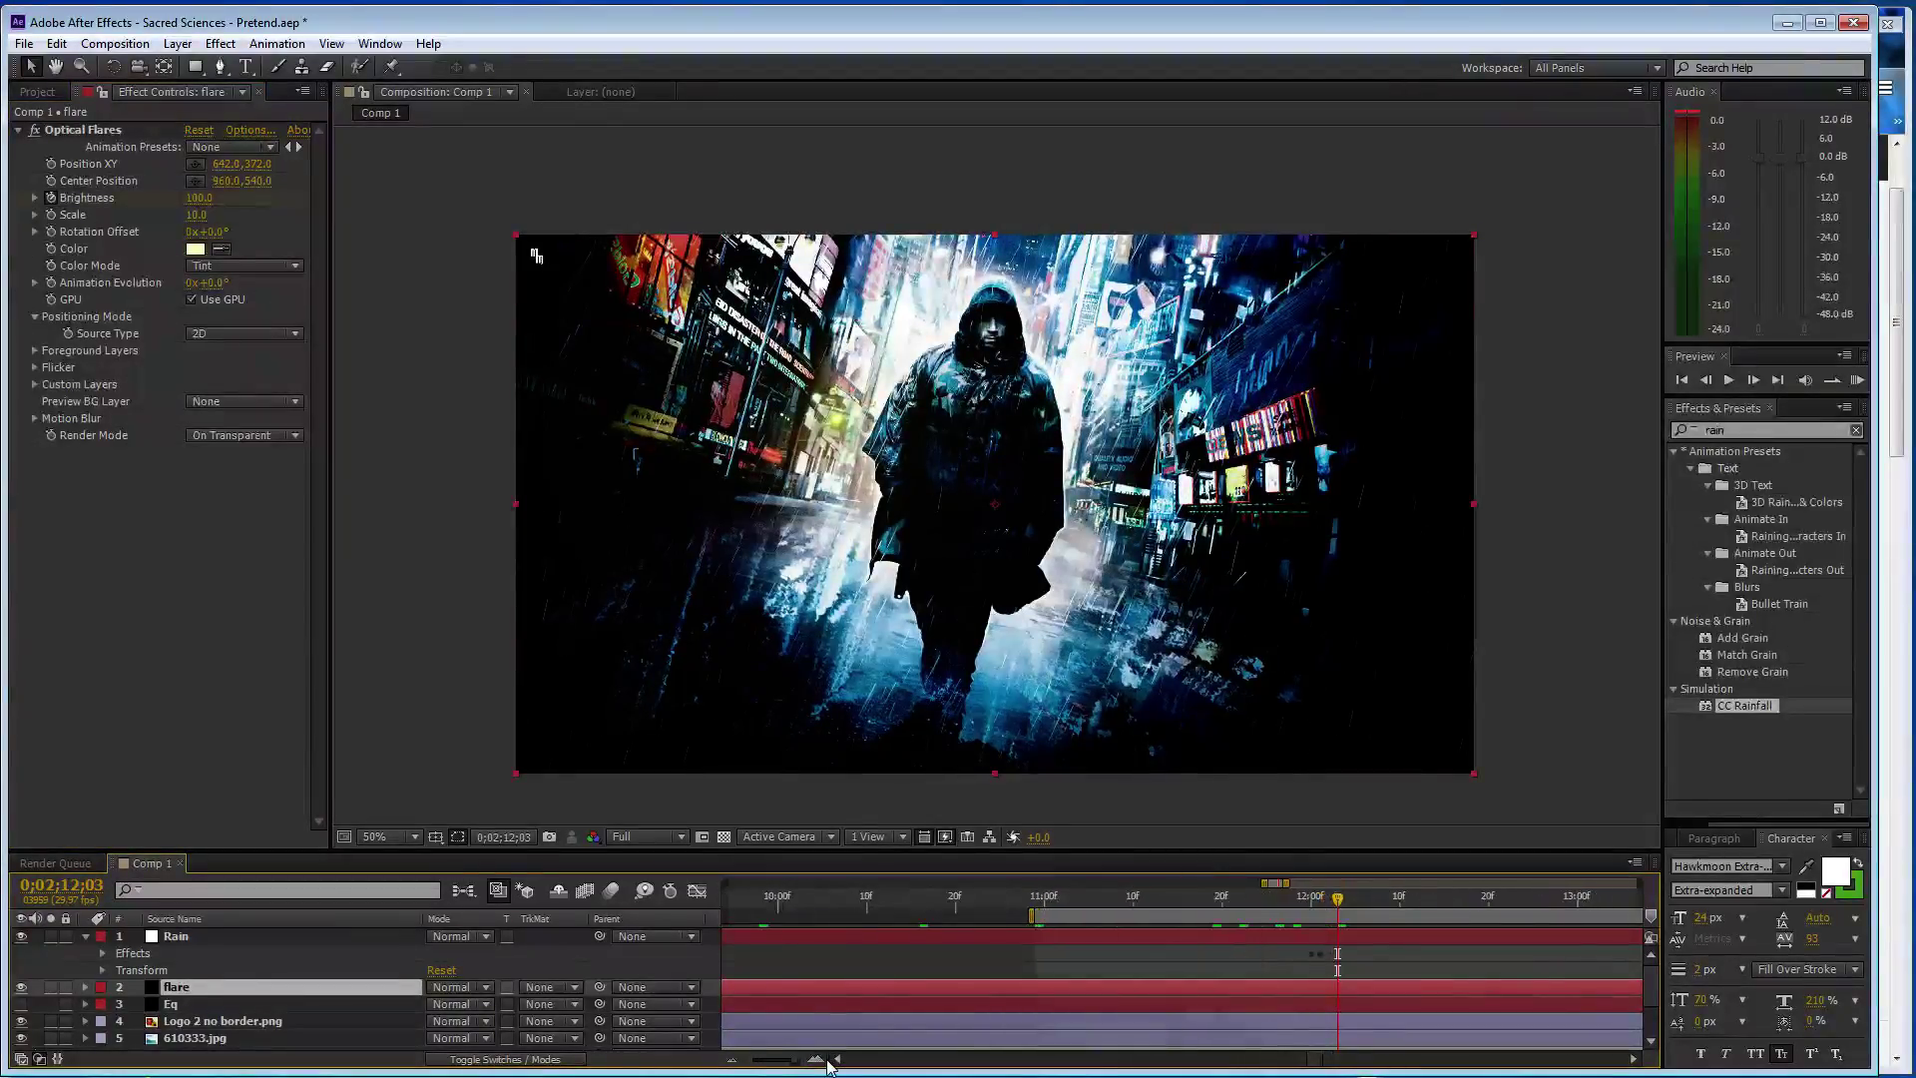
pyautogui.press('pageup')
pyautogui.press('pageup')
pyautogui.press('pageup')
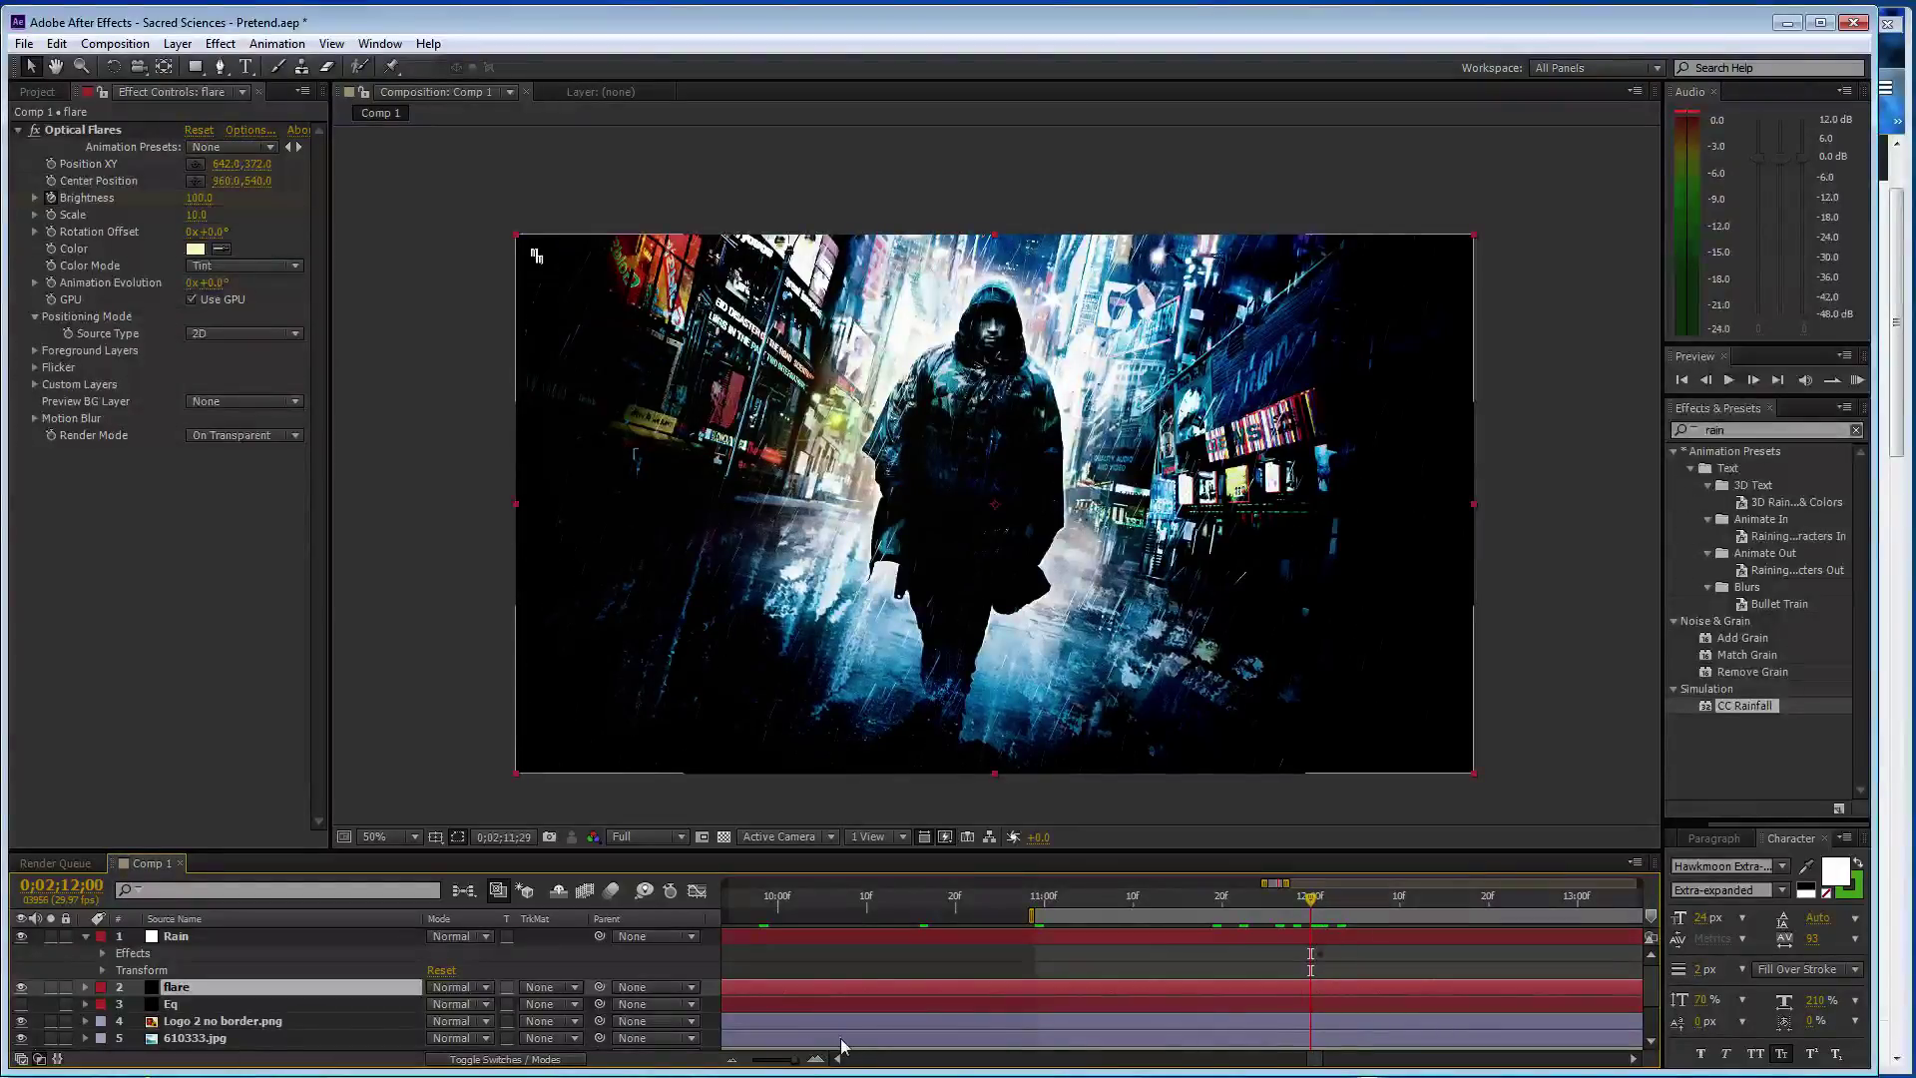
pyautogui.press('pageup')
pyautogui.press('pageup')
pyautogui.press('pageup')
pyautogui.press('pageup')
pyautogui.press('pageup')
pyautogui.press('pageup')
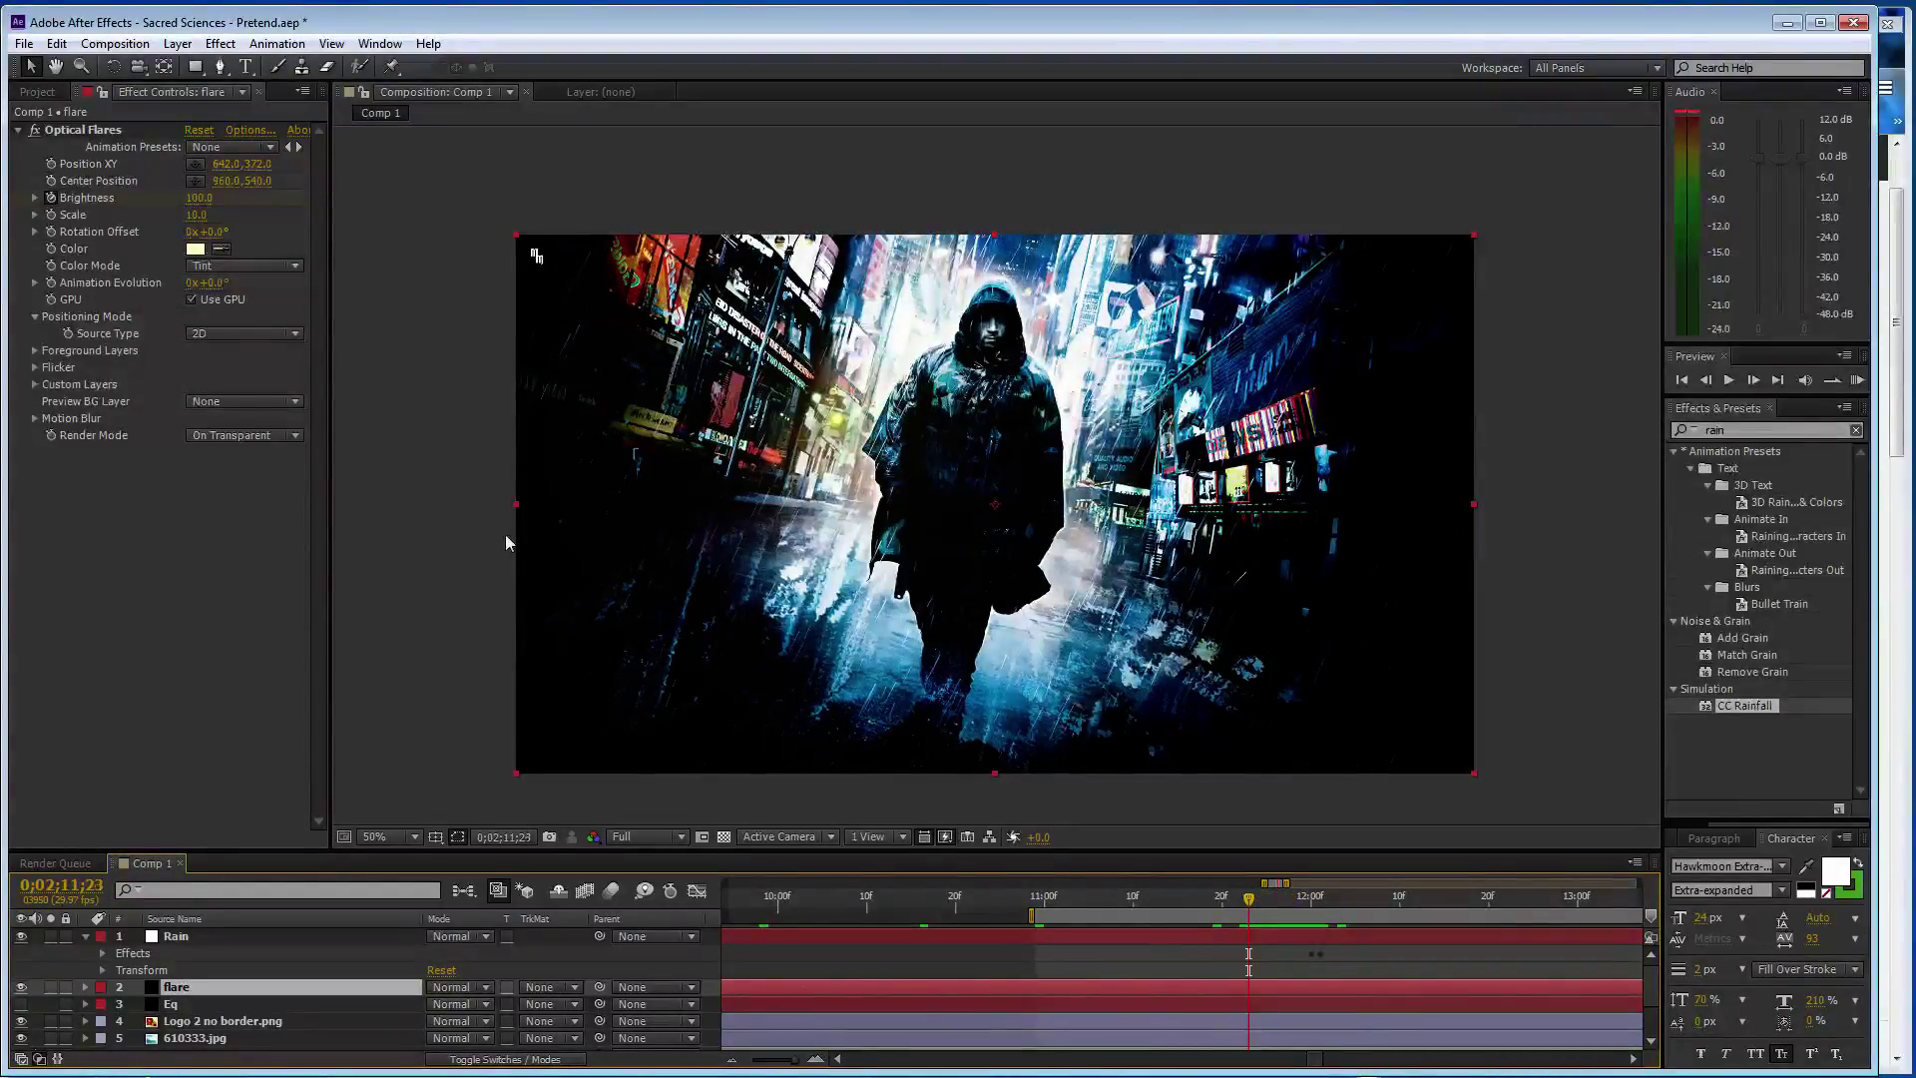
pyautogui.press('pageup')
pyautogui.press('pageup')
pyautogui.press('pageup')
# - Keyframe the flare Brightness at 200, then 500
pyautogui.click(199, 198)
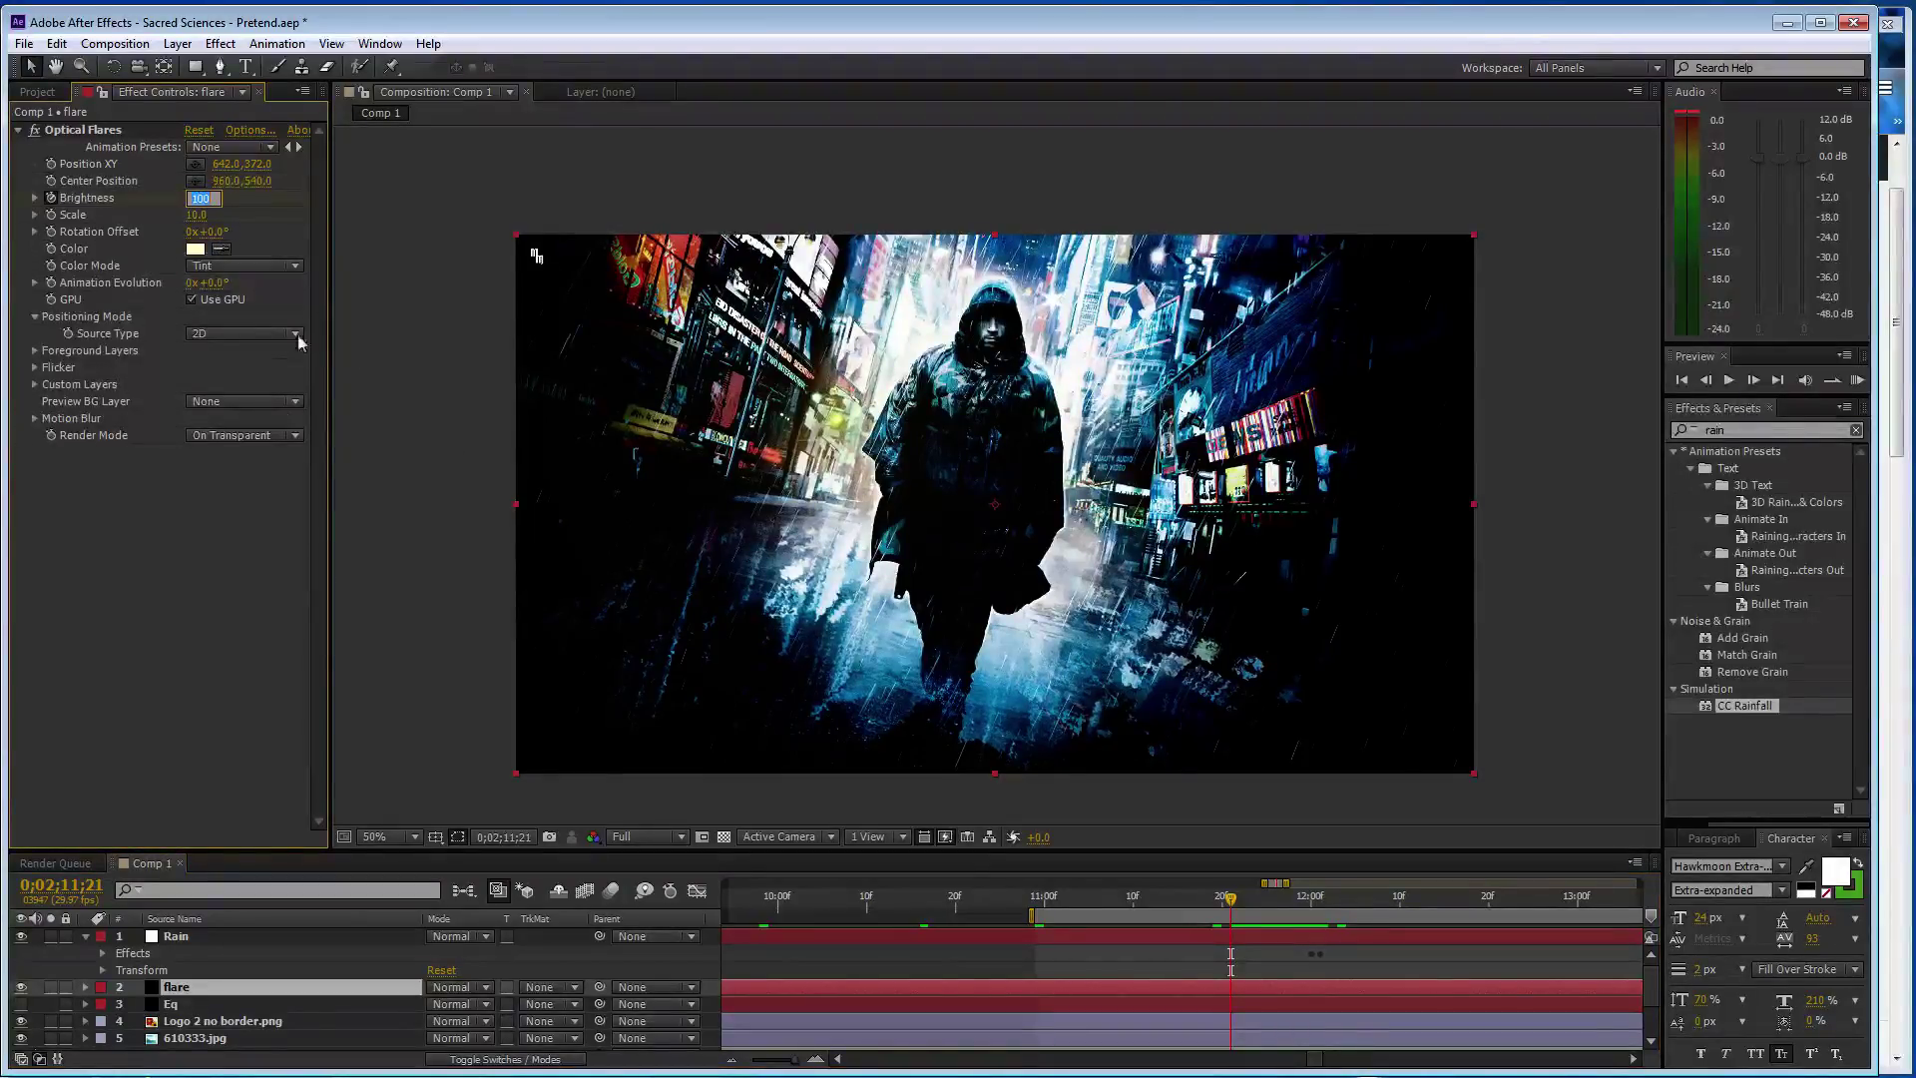
pyautogui.write('10')
pyautogui.press('Return')
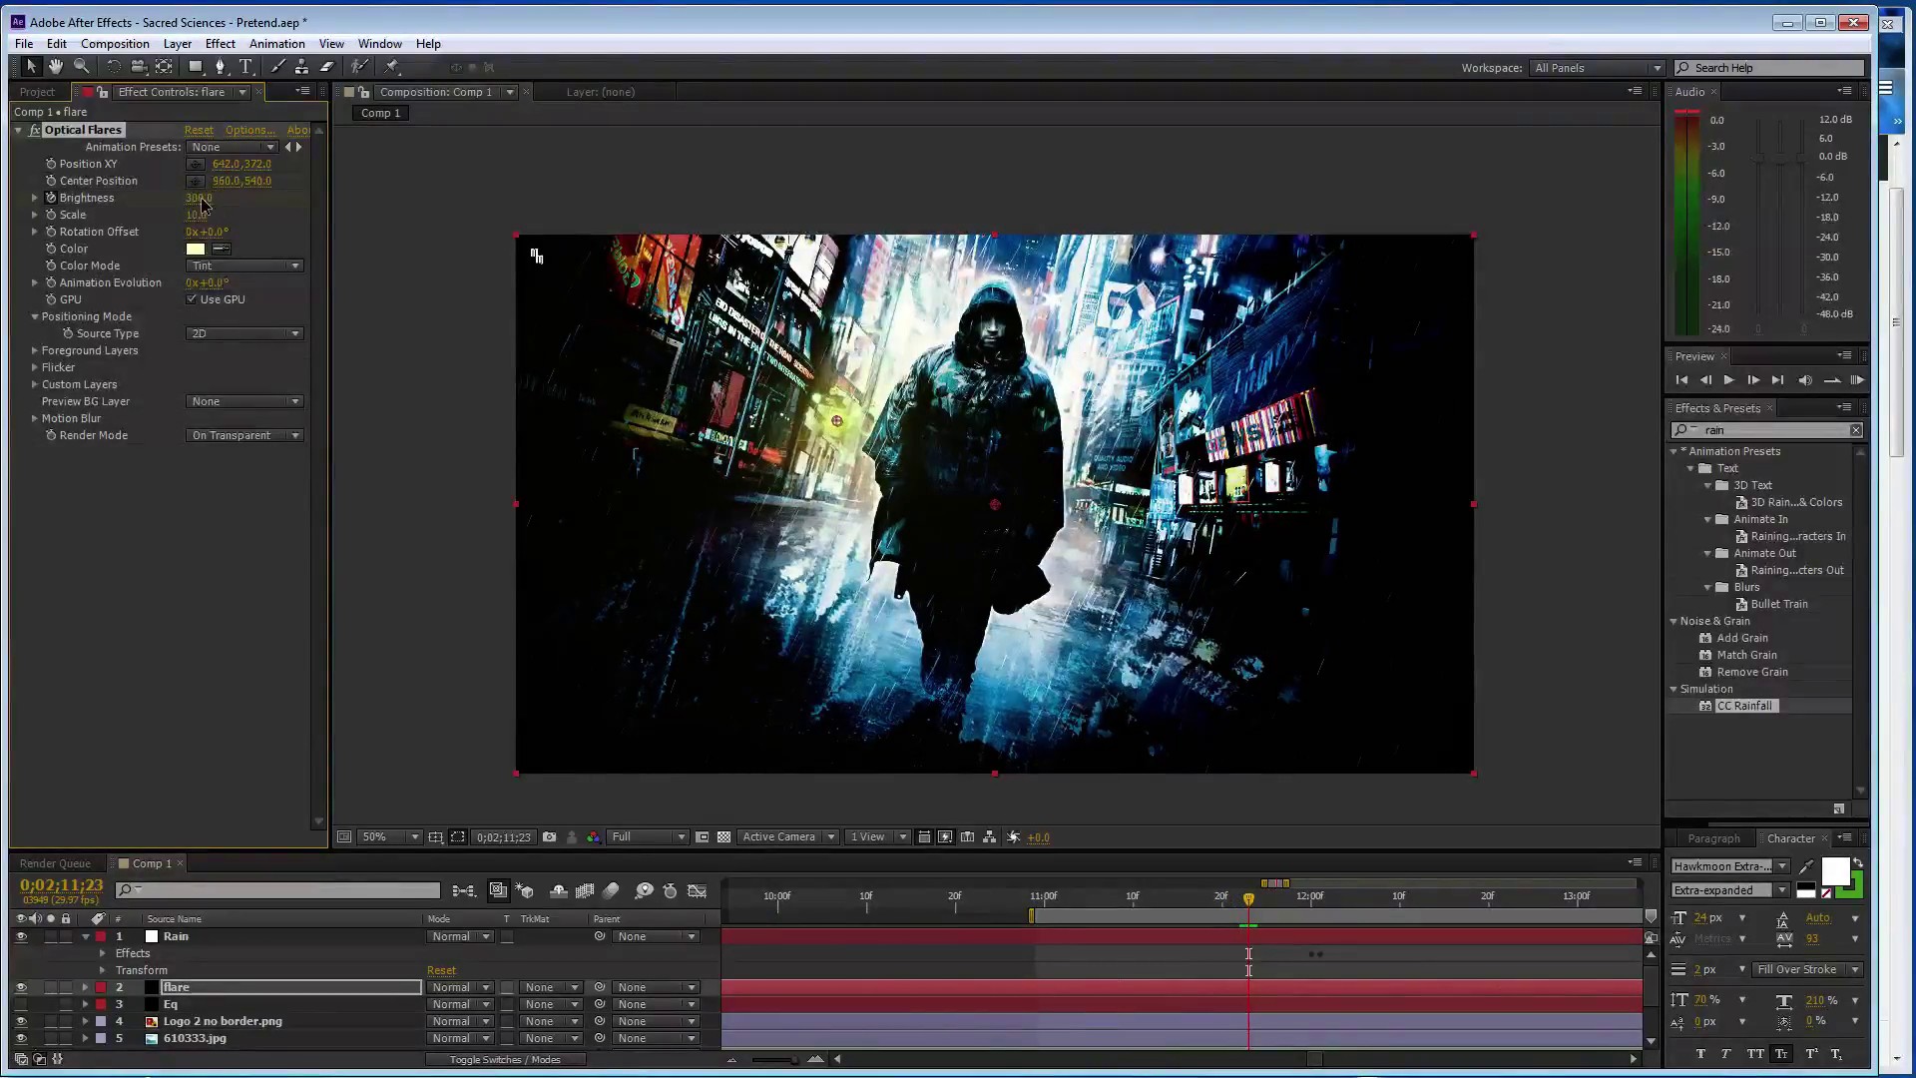
pyautogui.click(200, 198)
pyautogui.write('500')
pyautogui.press('Return')
pyautogui.press('Return')
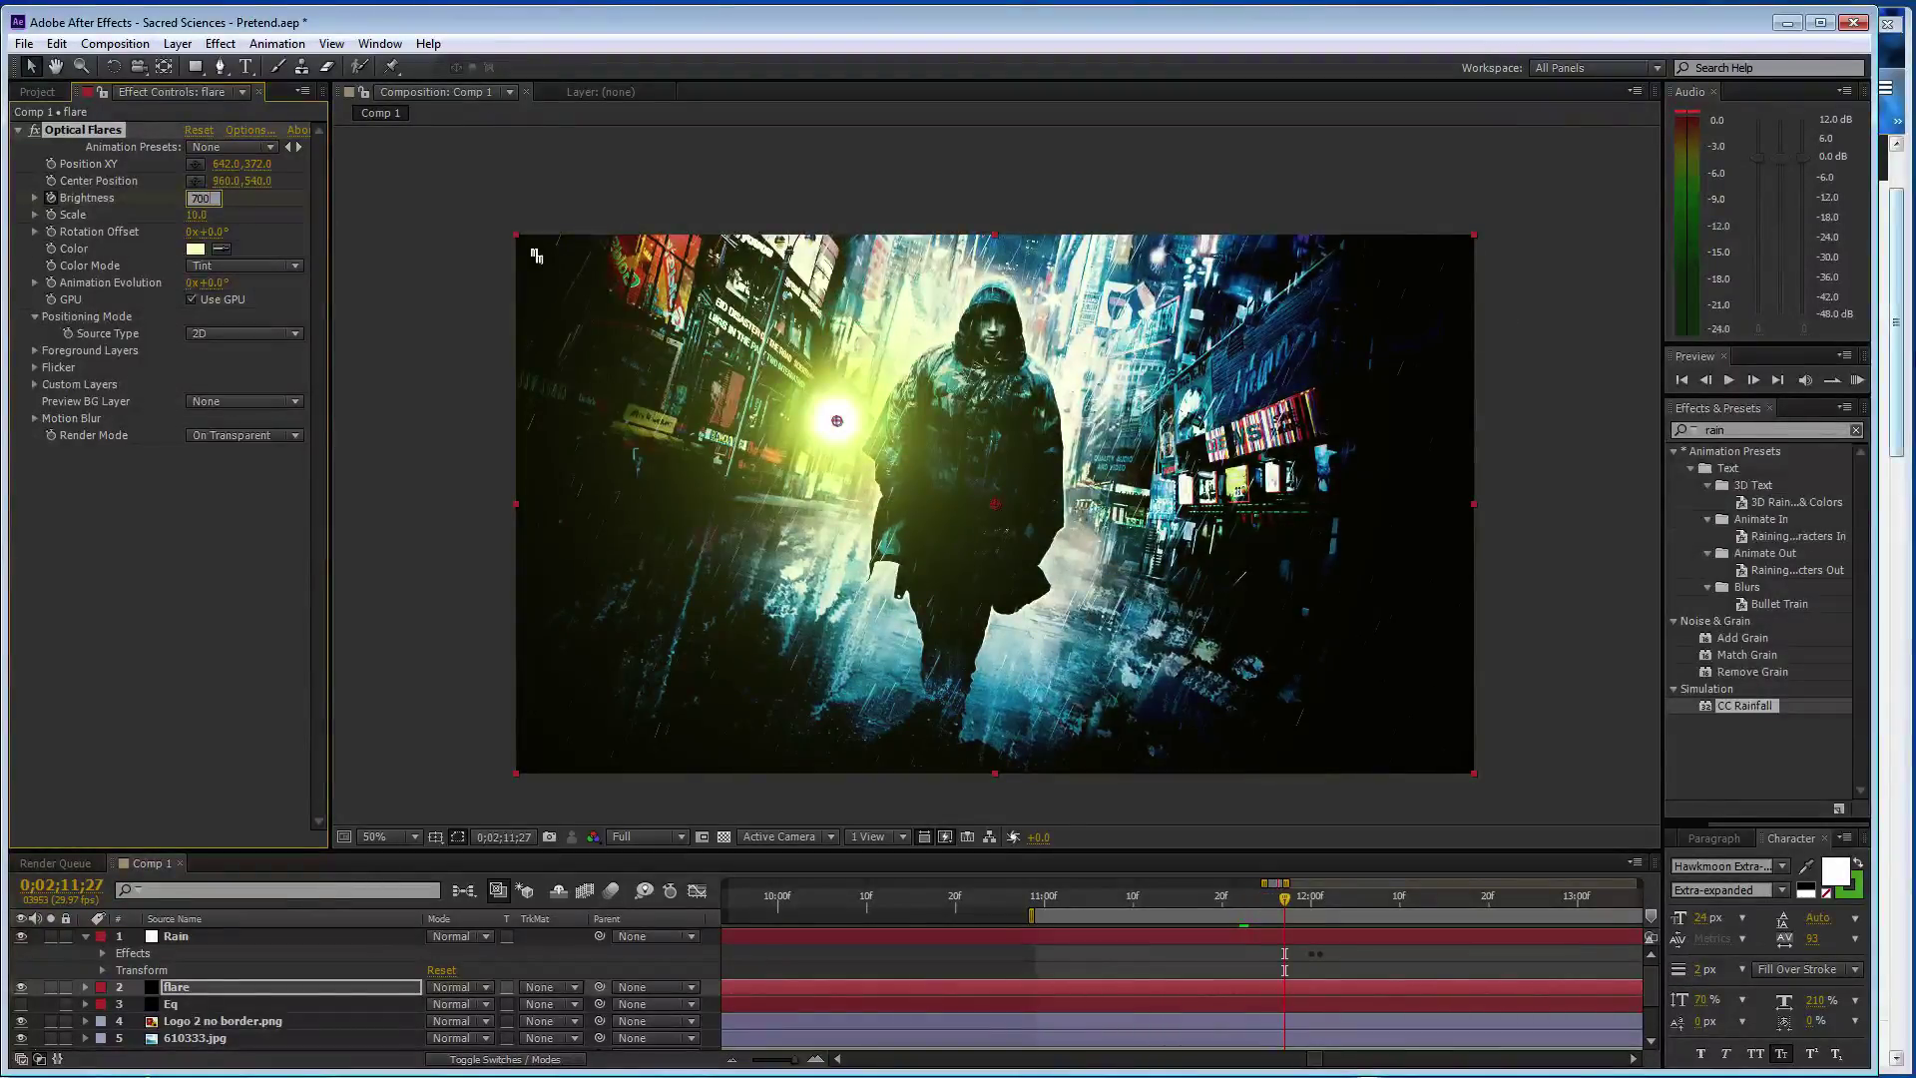
# - Check the music, then raise the flare Brightness to 1000
pyautogui.click(1899, 349)
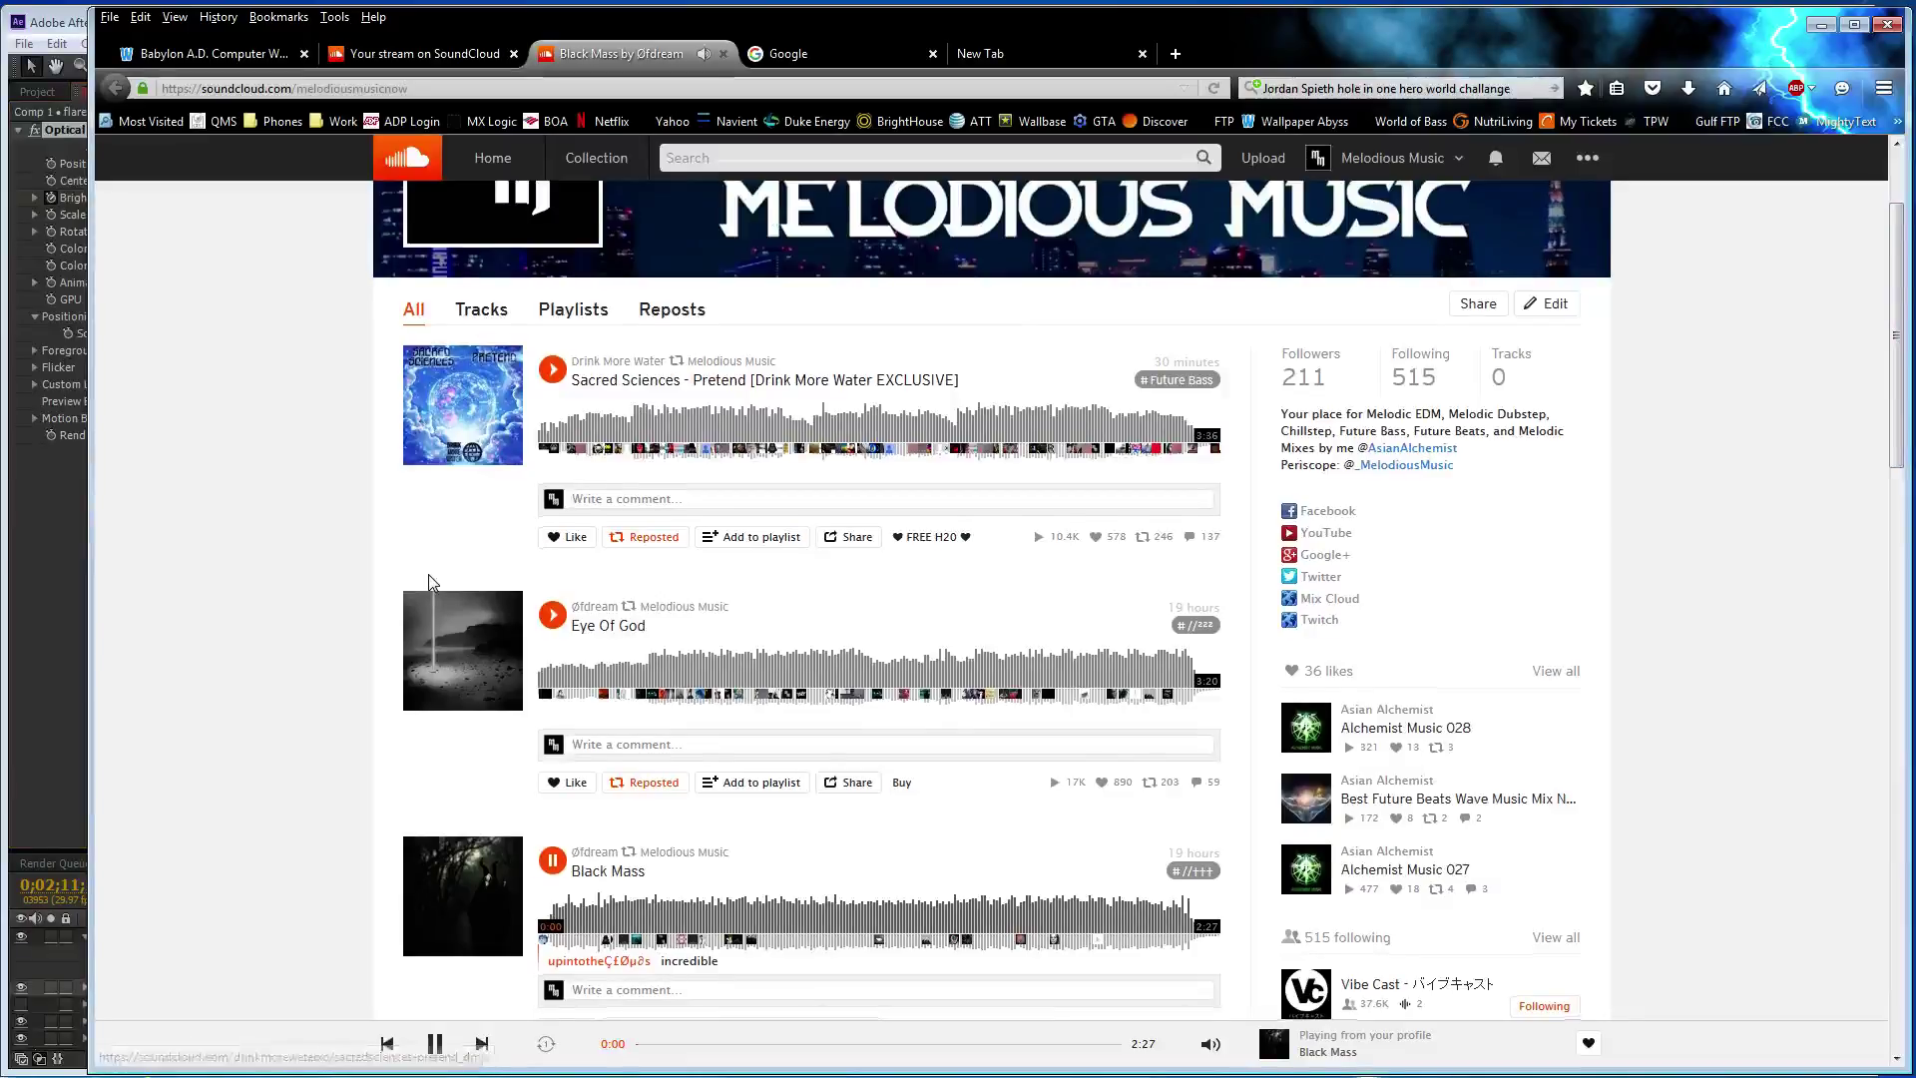
pyautogui.scroll(-2, 1899, 349)
pyautogui.click(51, 518)
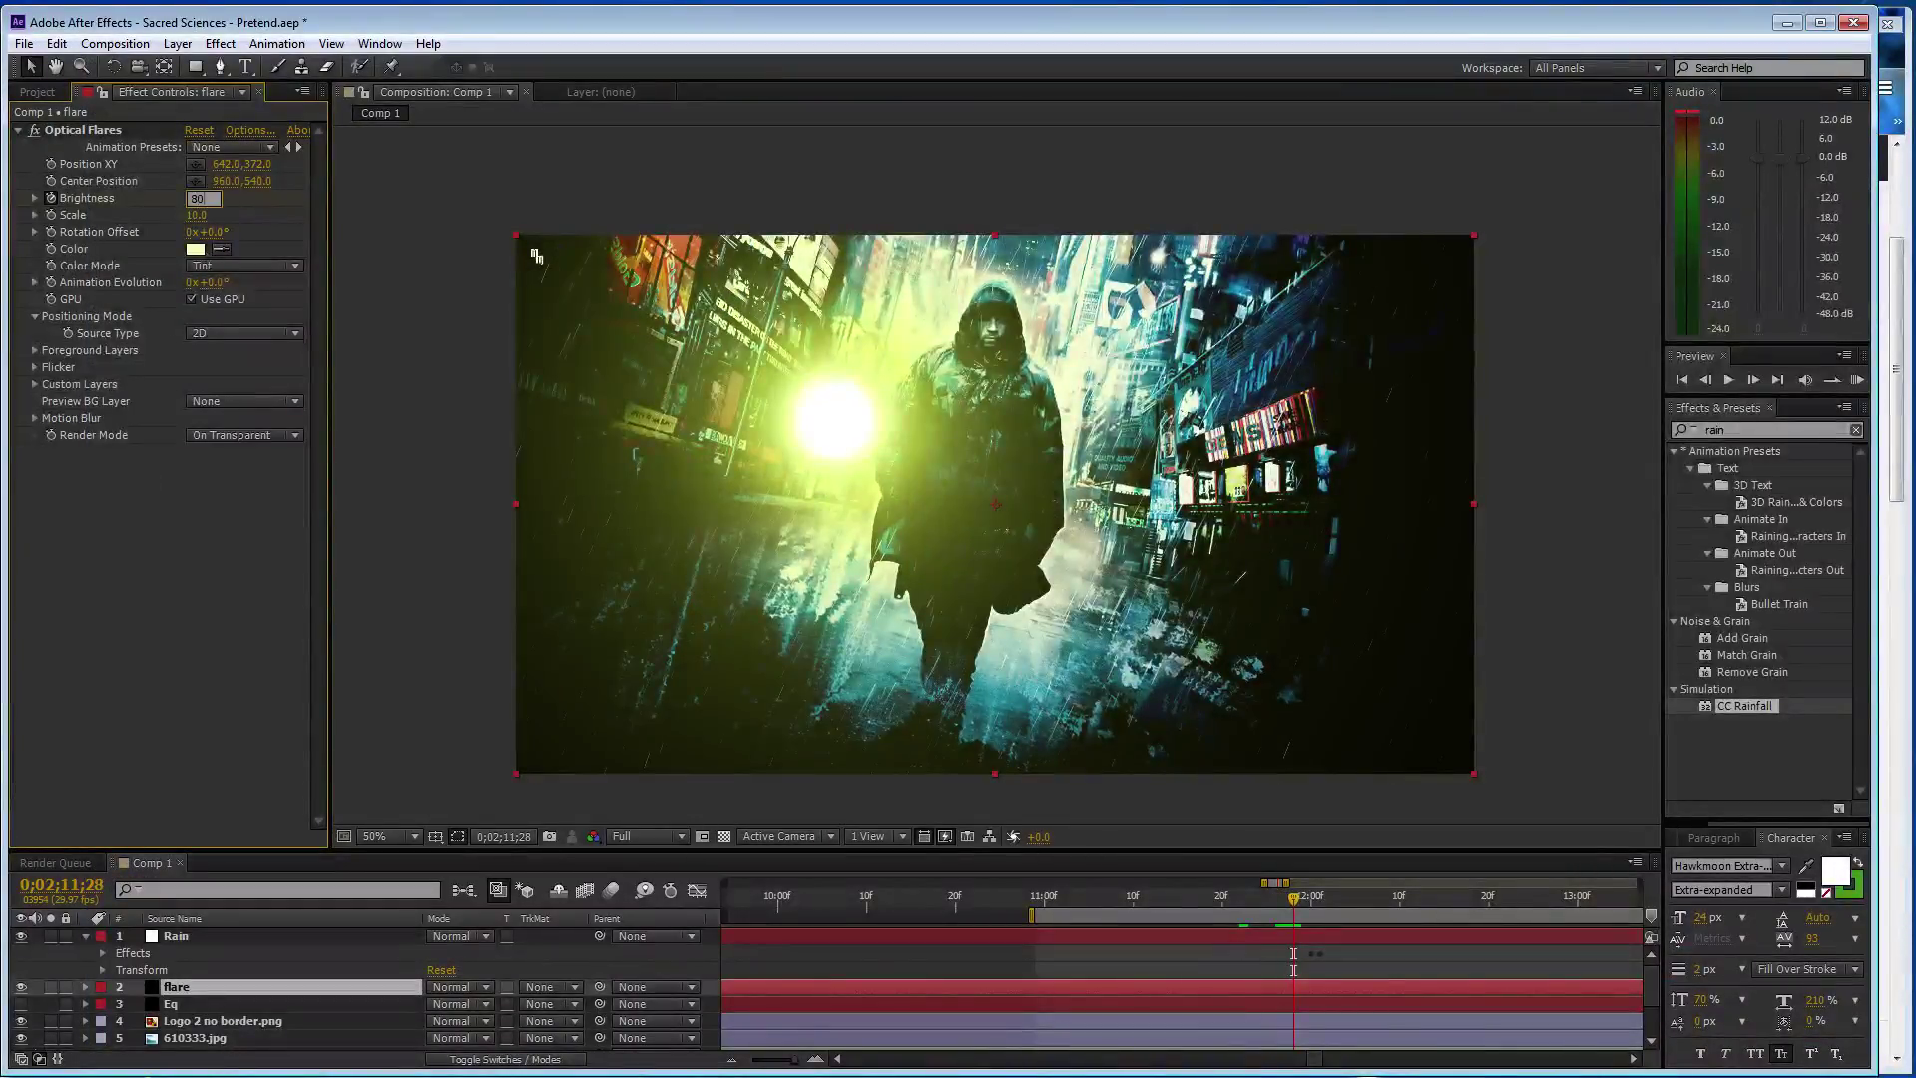
pyautogui.write('0.0')
pyautogui.press('Return')
pyautogui.press('Return')
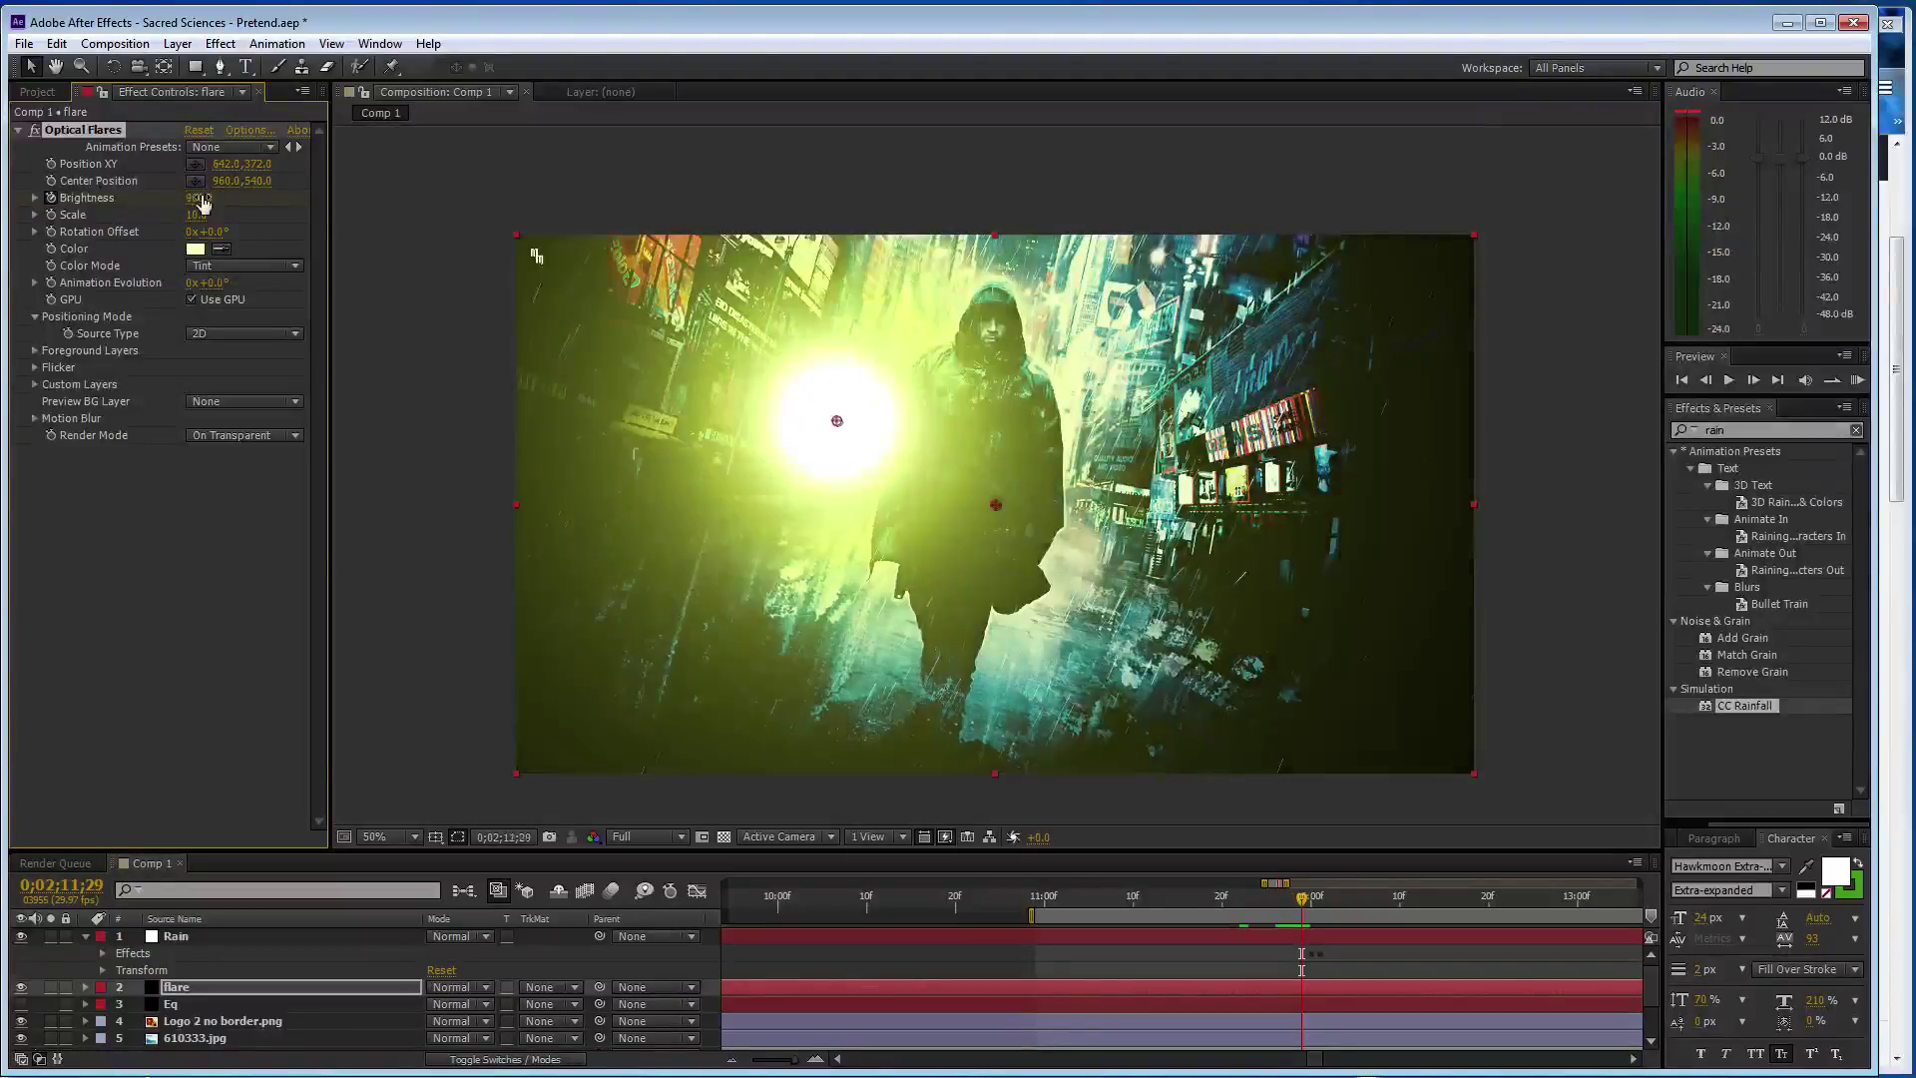
pyautogui.write('1000')
pyautogui.press('Return')
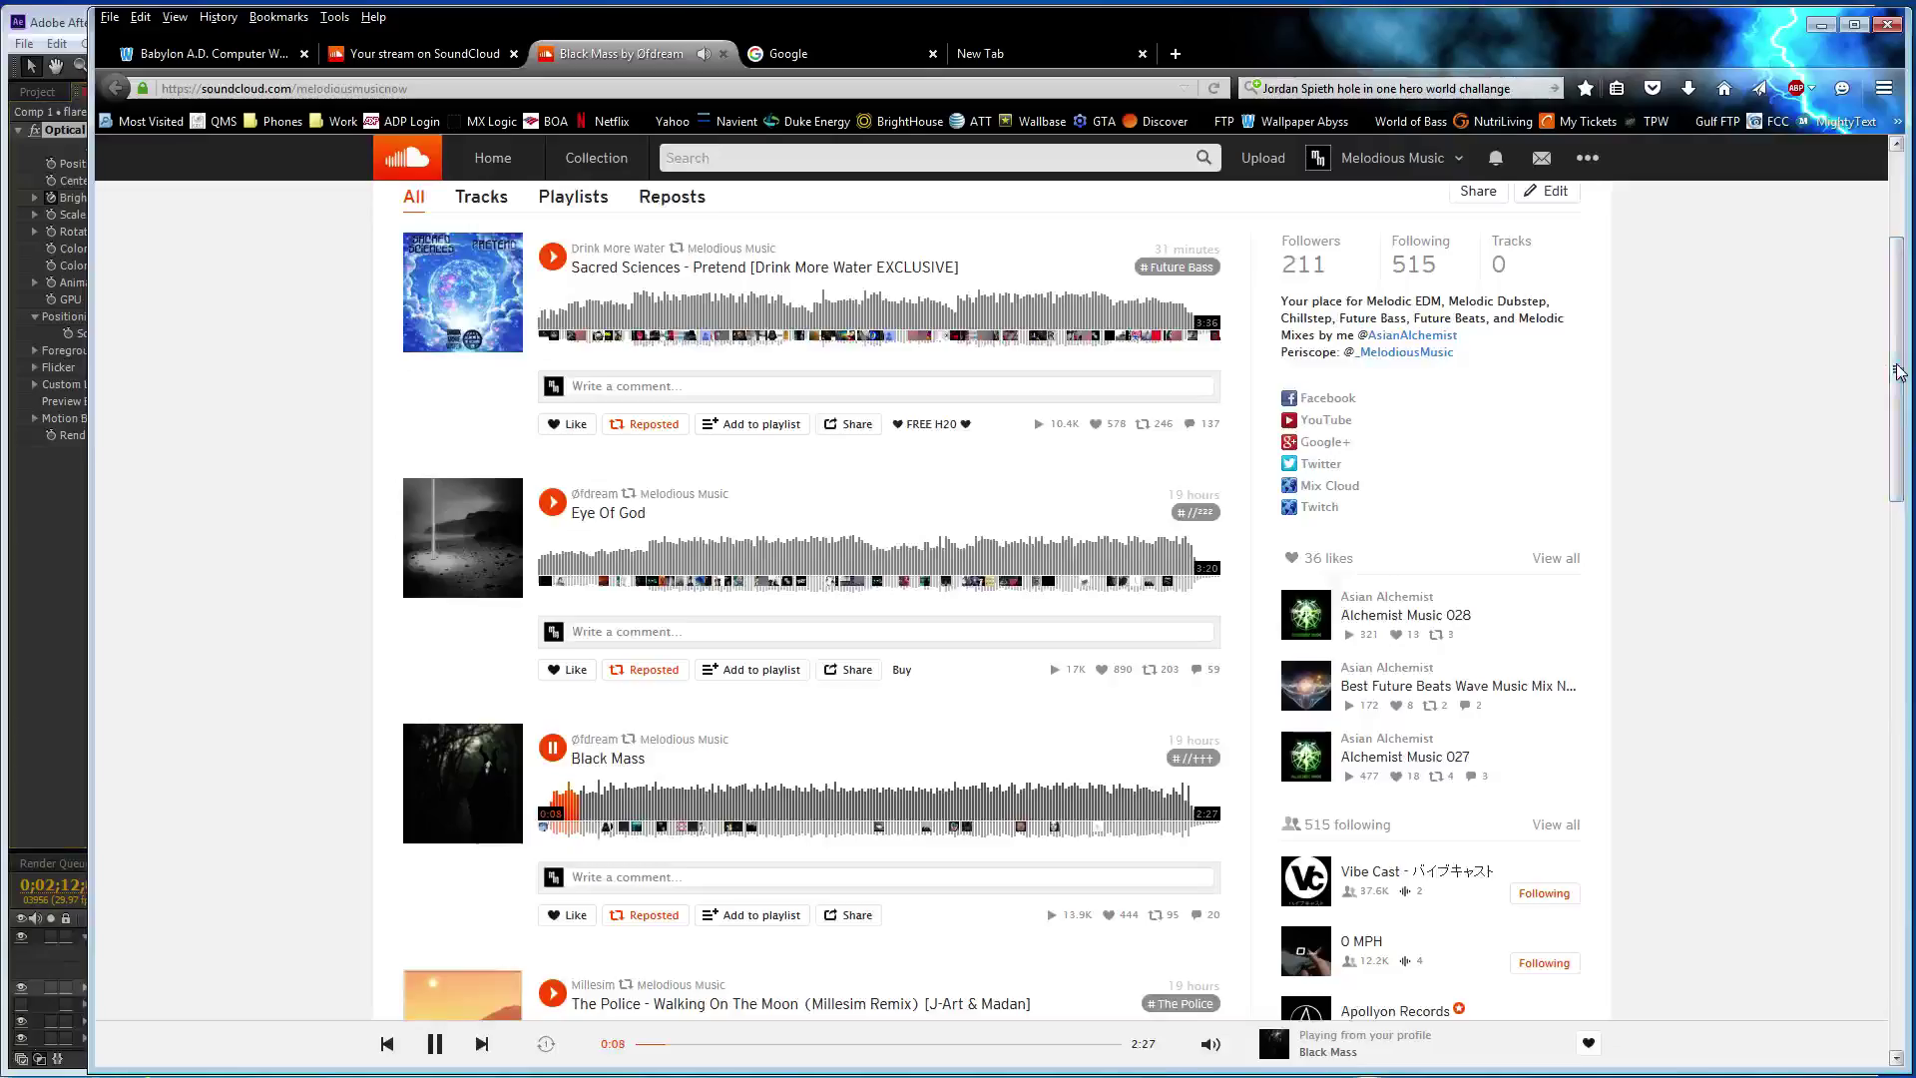
pyautogui.click(1886, 374)
pyautogui.click(68, 539)
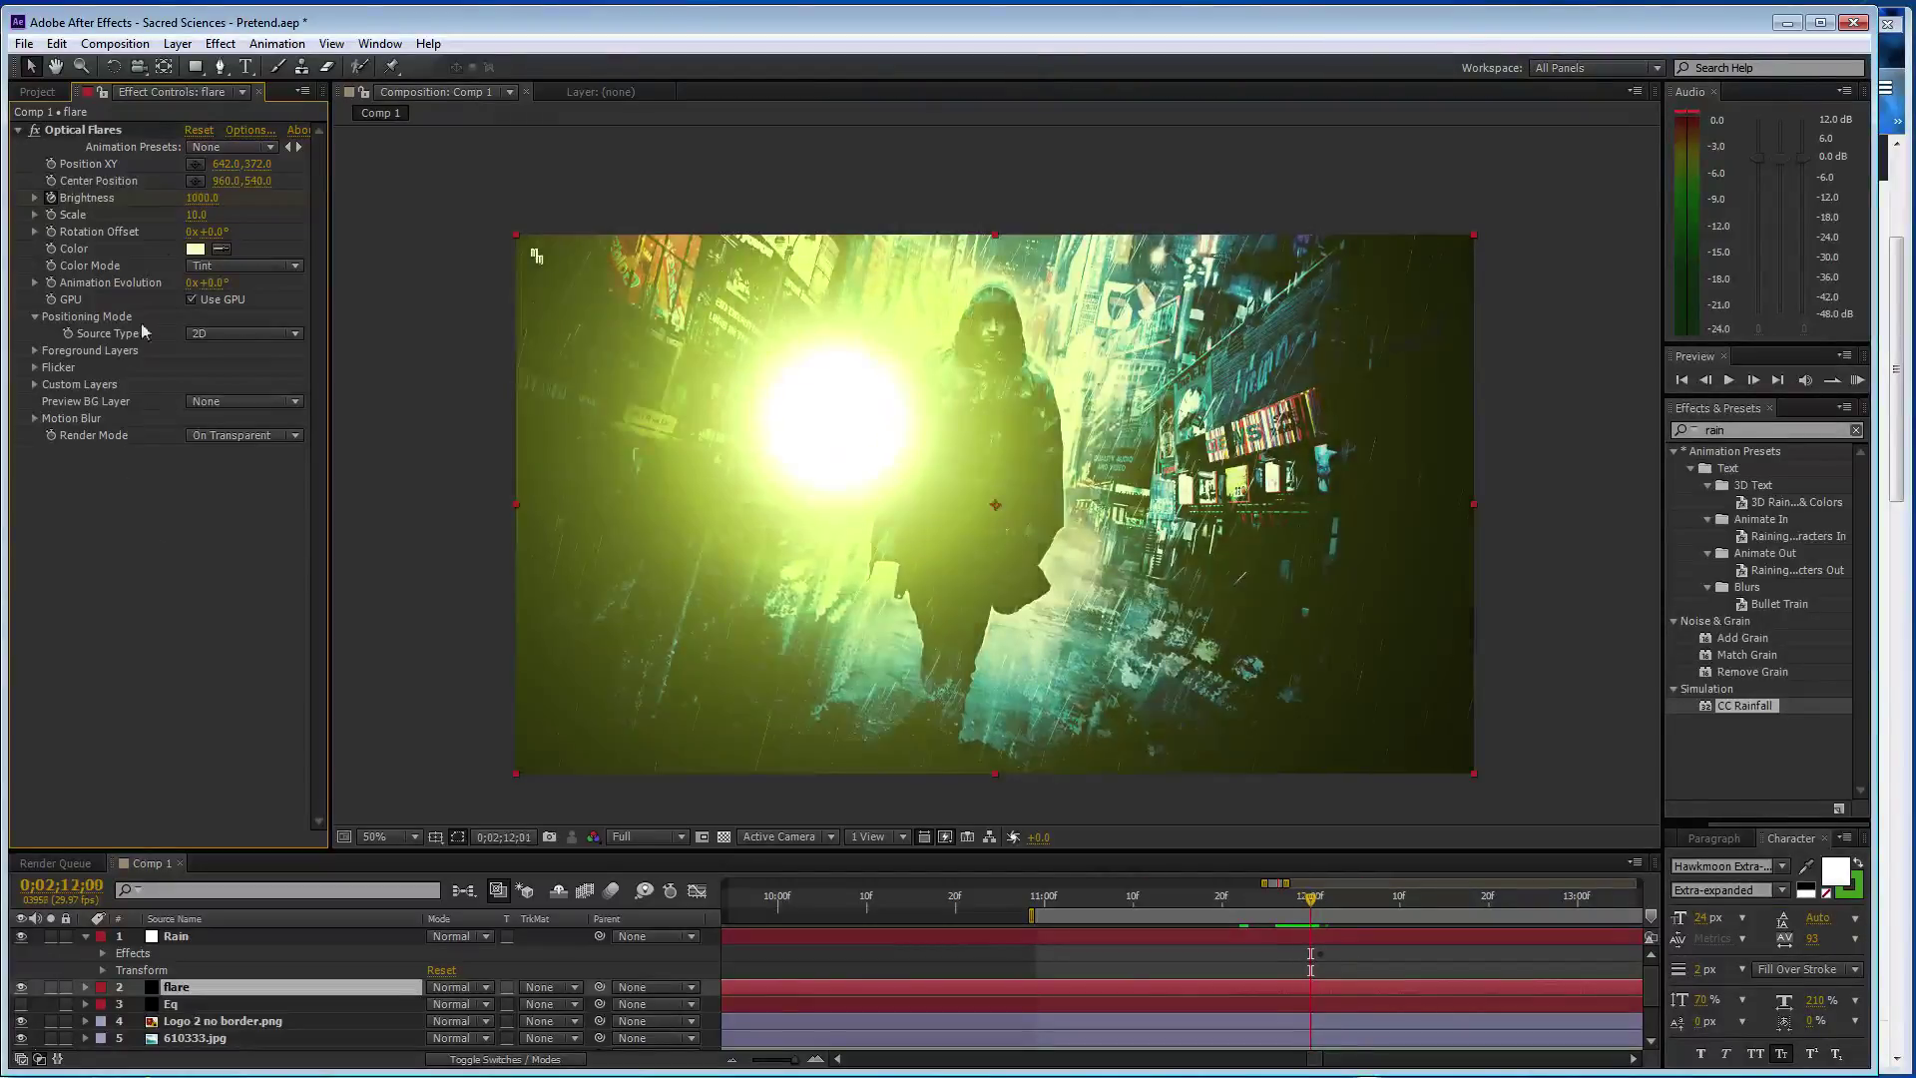
# - Keyframe a 1500 Brightness peak, followed by 1000 on the next frame
pyautogui.press('pagedown')
pyautogui.hotkey('ctrl', 'Up')
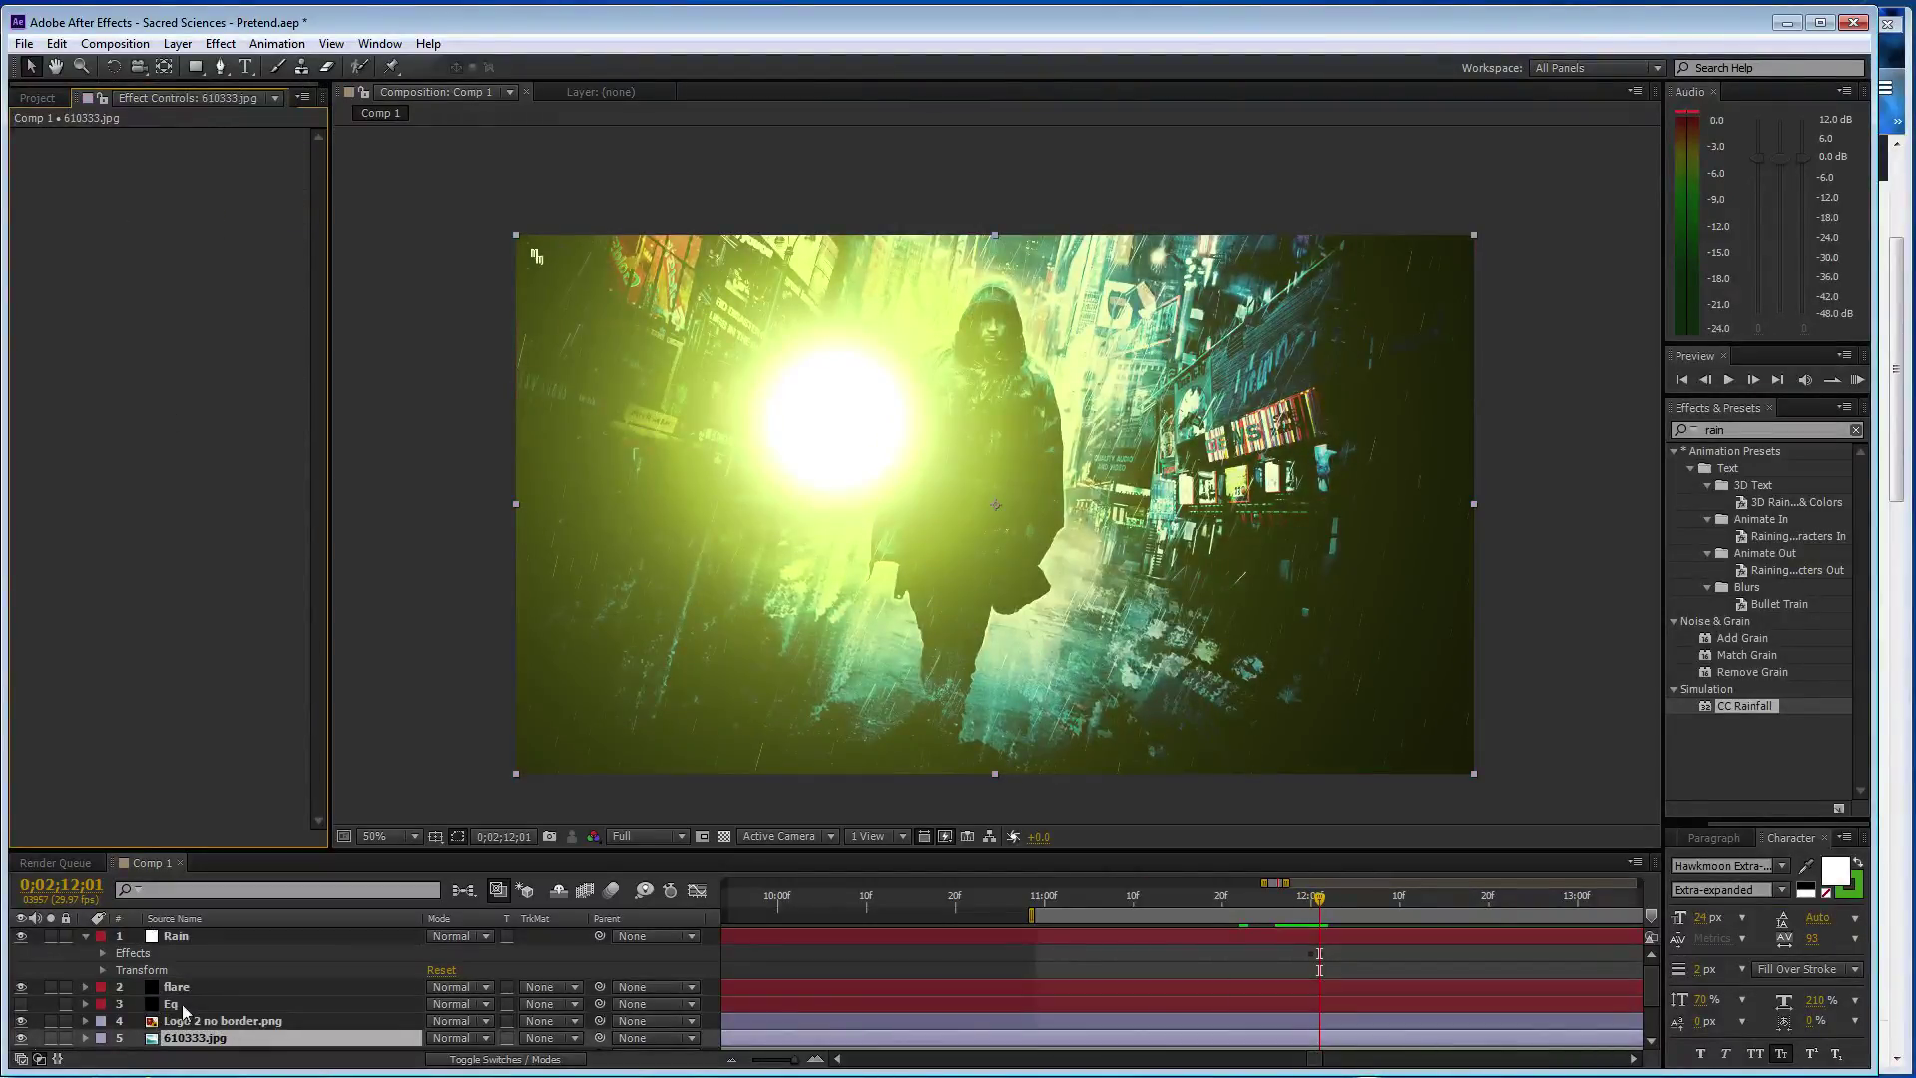
pyautogui.click(189, 868)
pyautogui.click(200, 197)
pyautogui.write('1500')
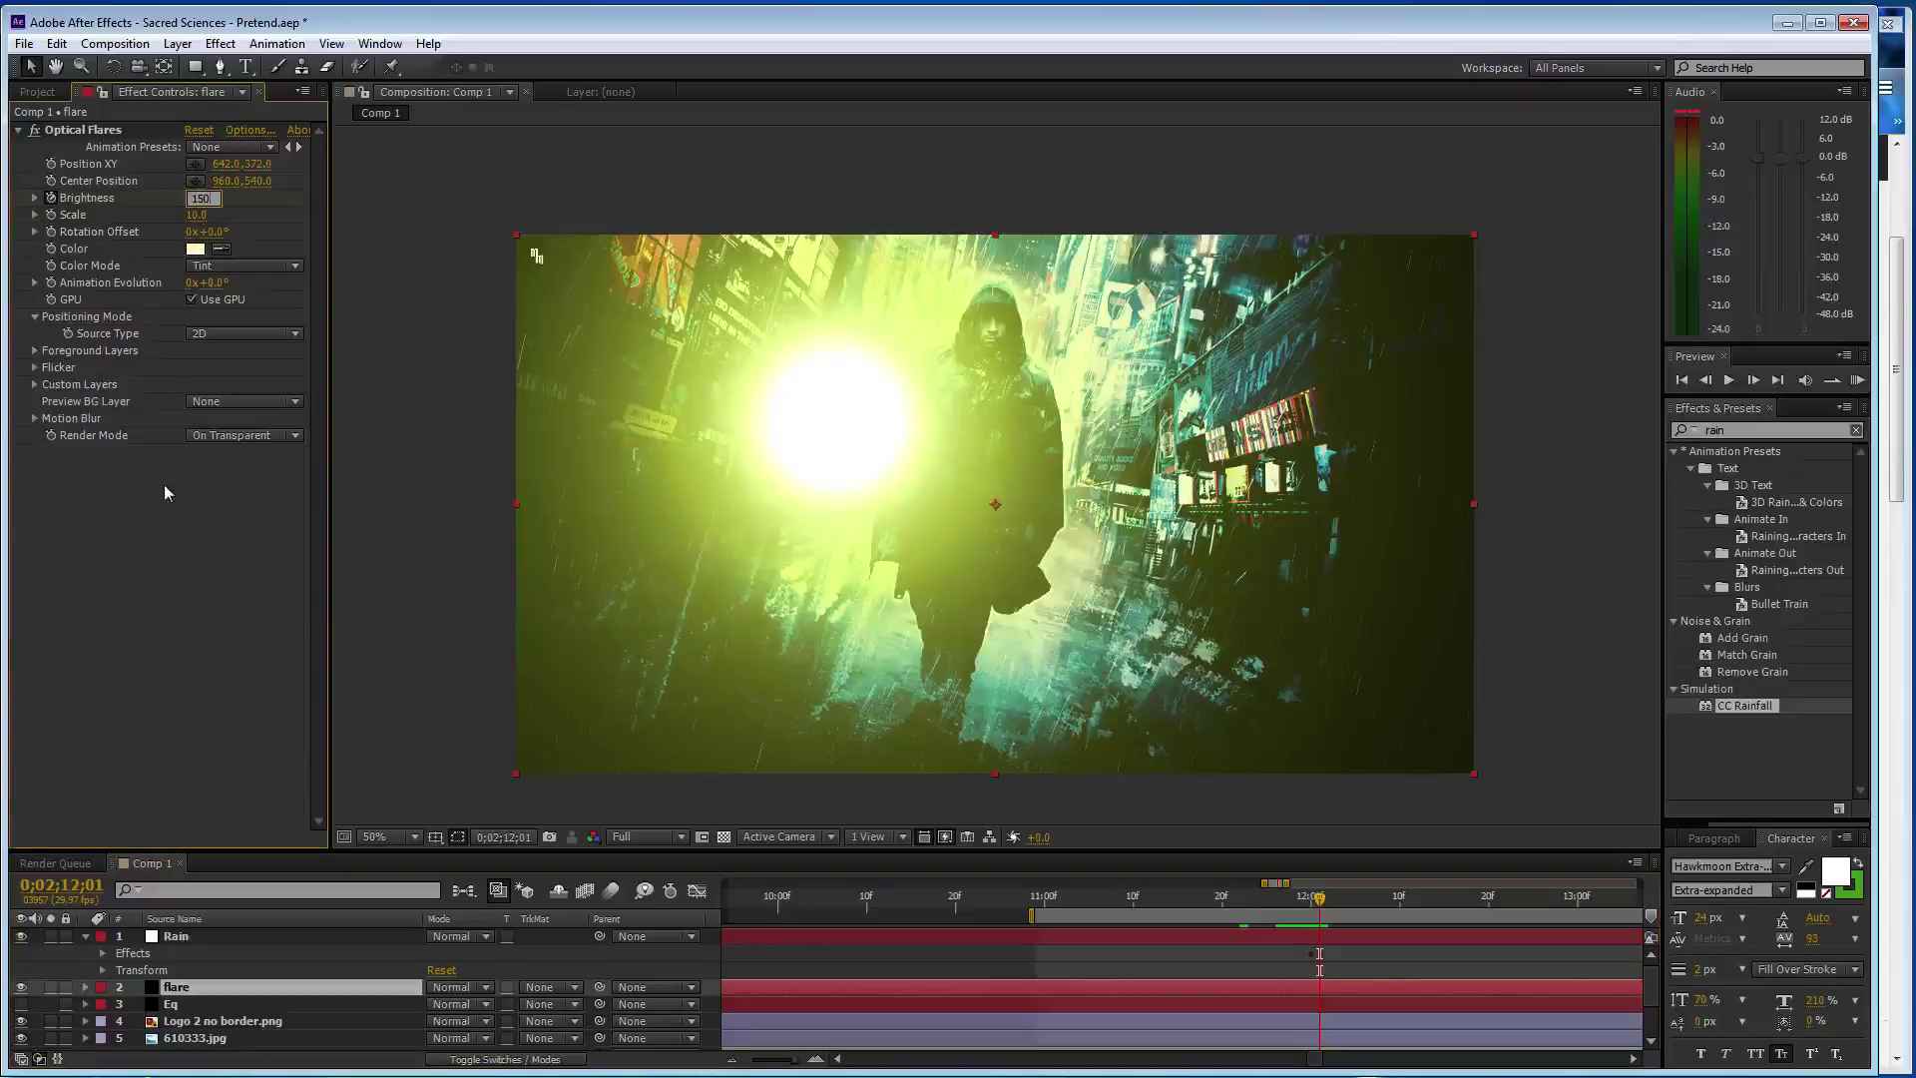
pyautogui.press('Return')
pyautogui.press('pagedown')
pyautogui.click(199, 198)
pyautogui.write('1')
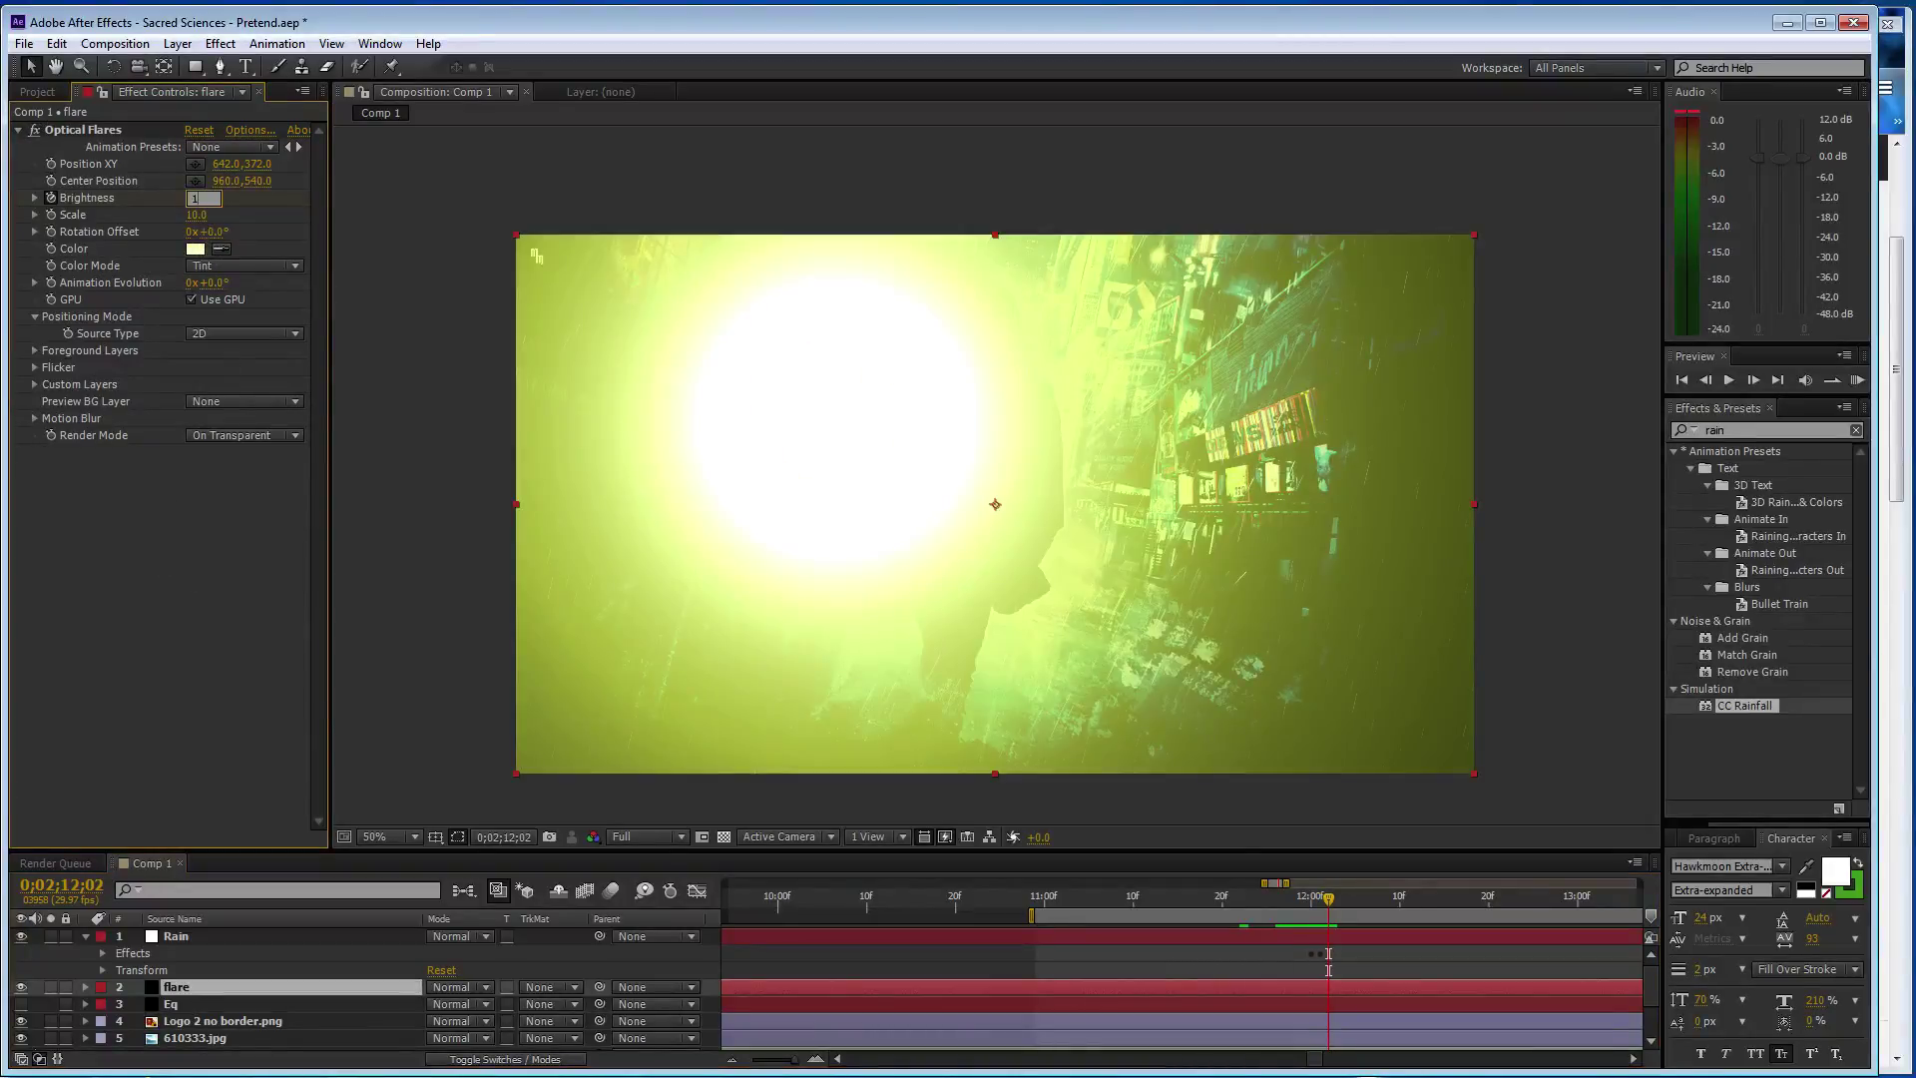
pyautogui.press('Return')
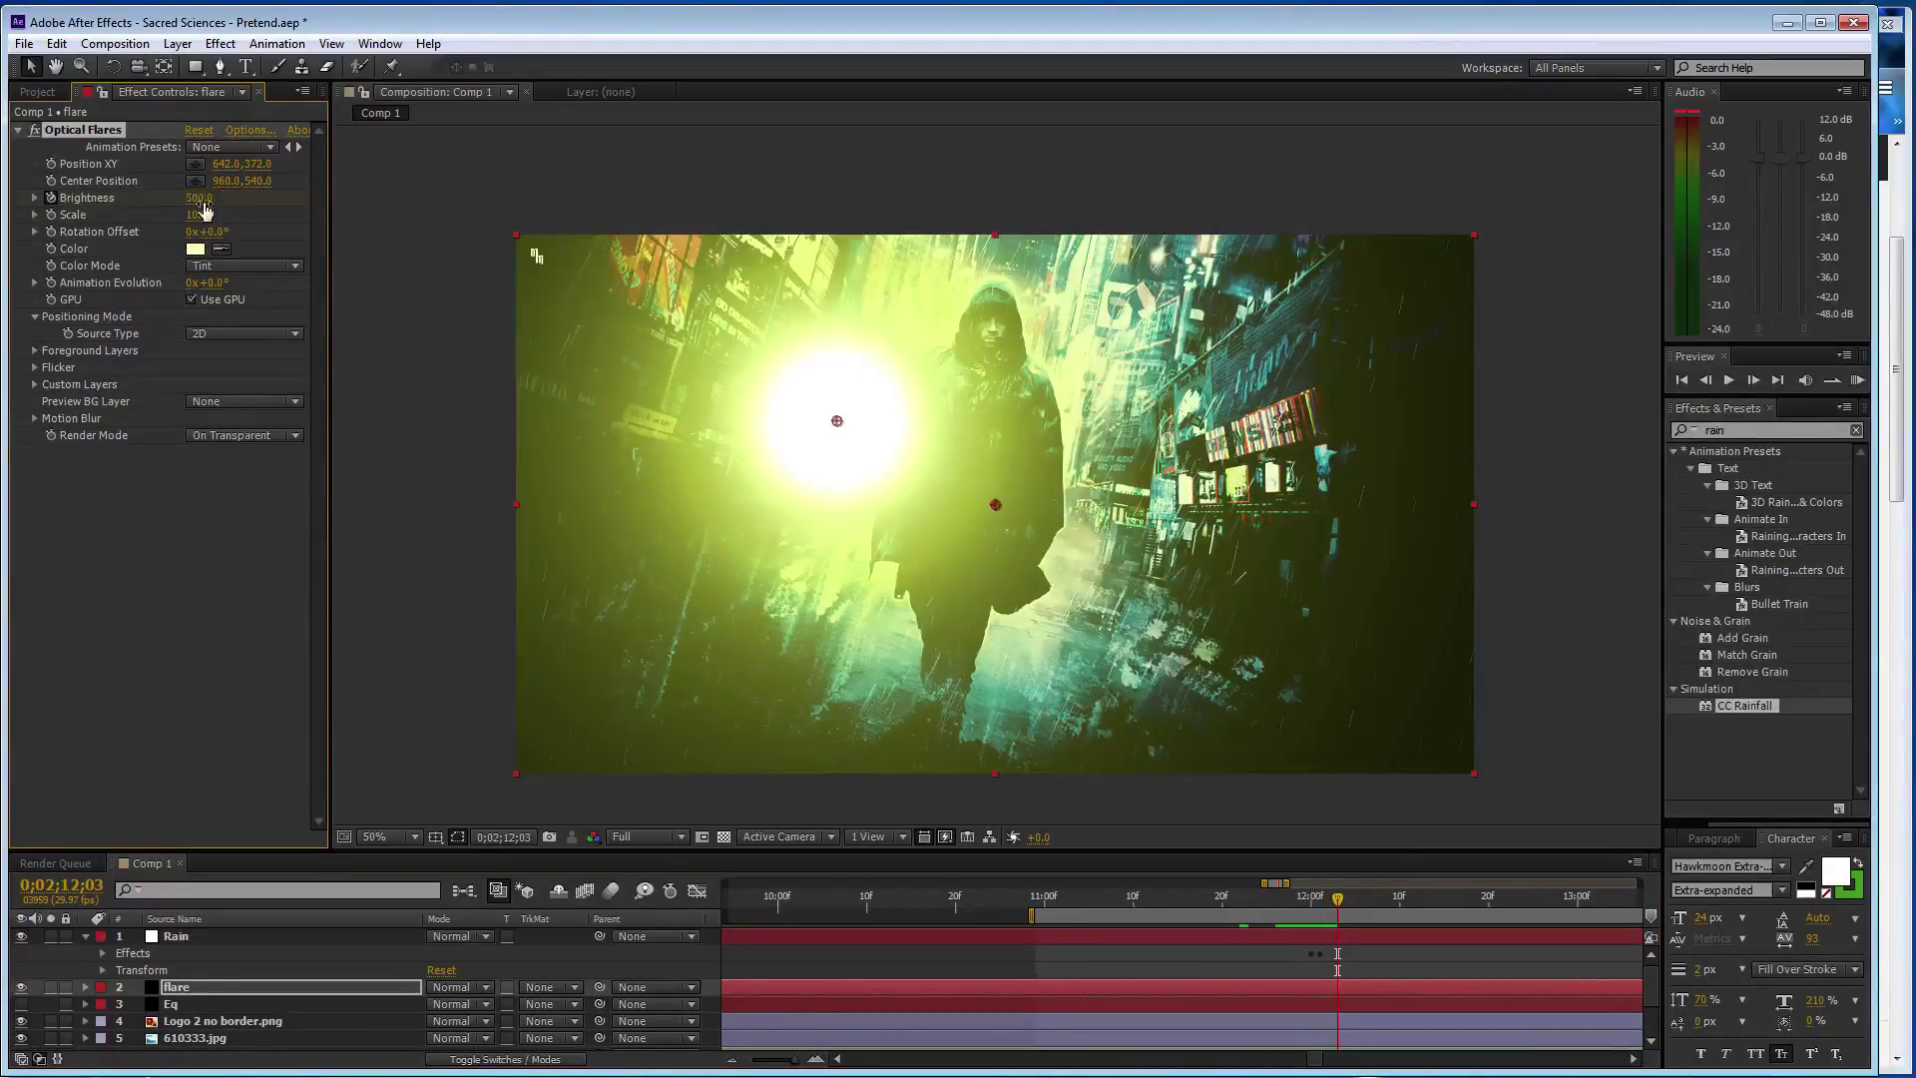
# - Drop Brightness back to 200 on the next frame and save the project
pyautogui.press('pagedown')
pyautogui.press('pagedown')
pyautogui.click(202, 197)
pyautogui.write('200')
pyautogui.press('Return')
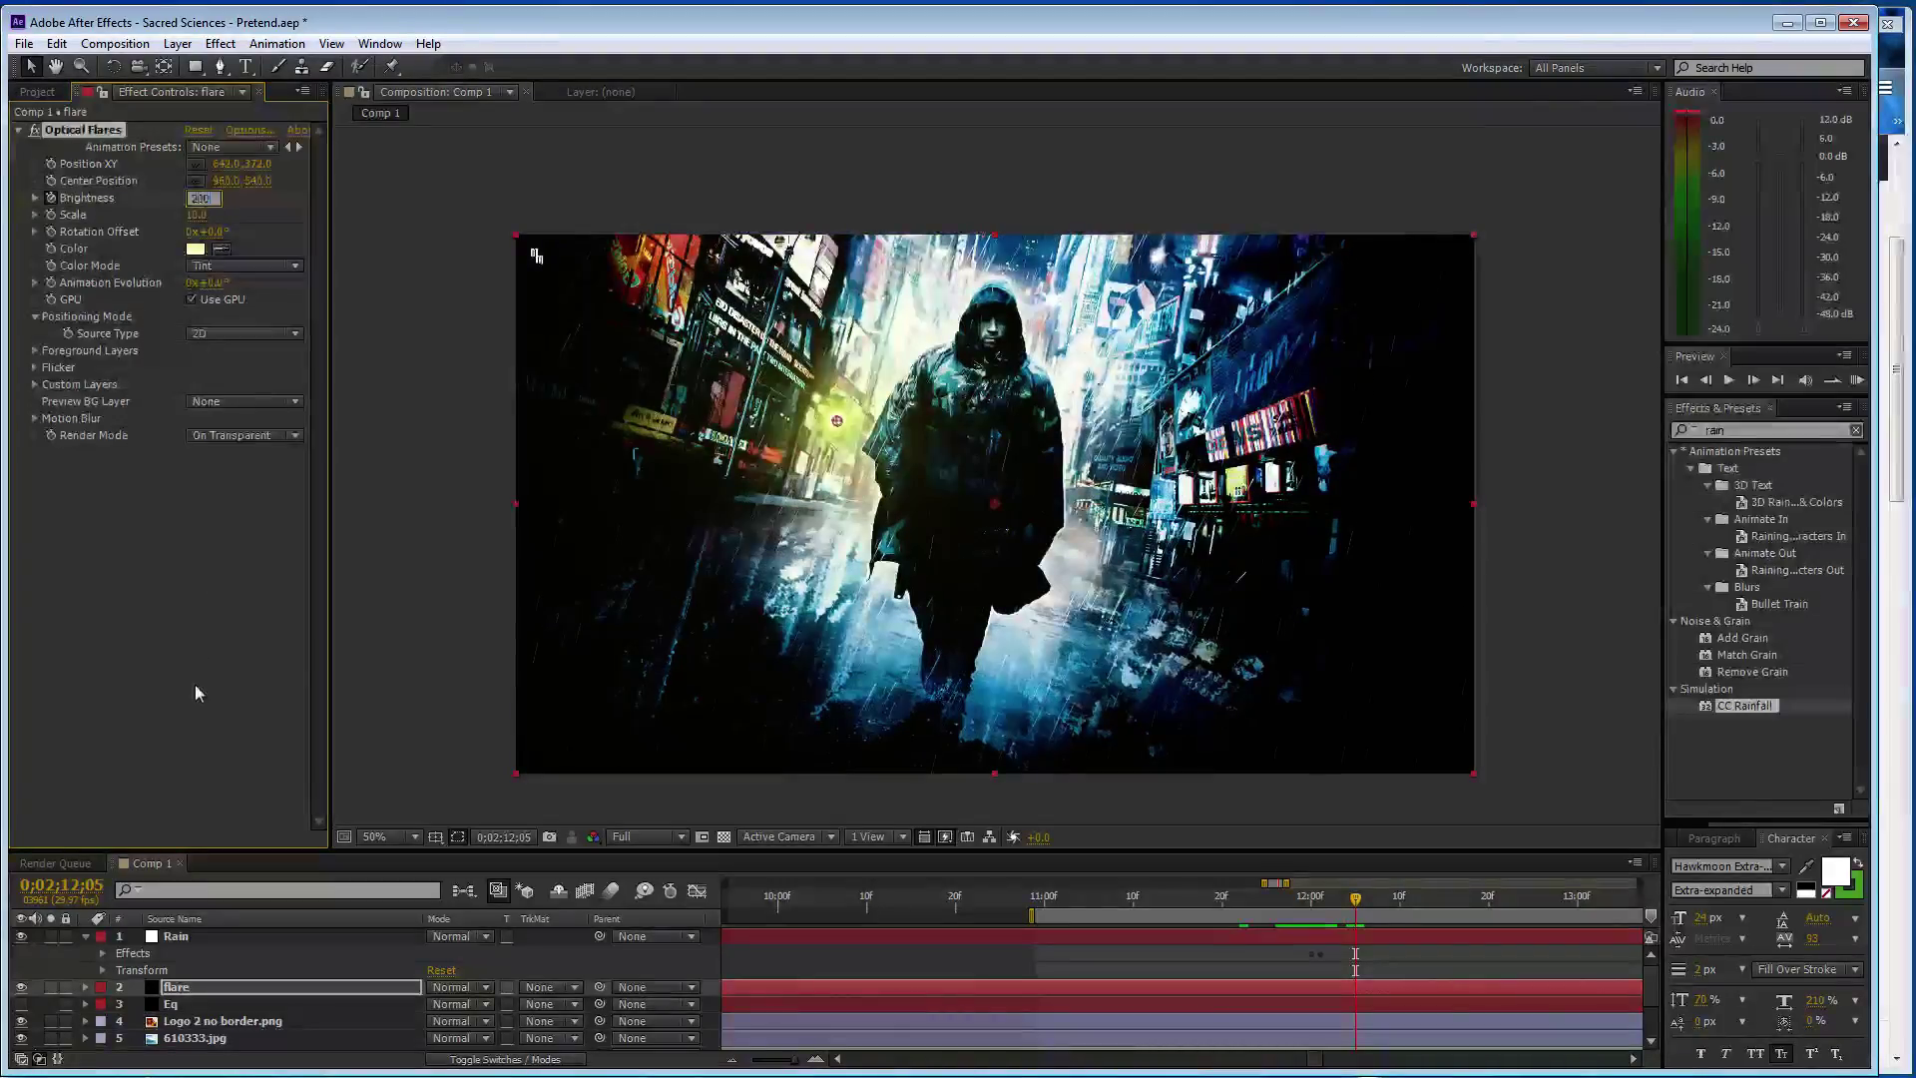
pyautogui.press('pagedown')
pyautogui.hotkey('ctrl', 's')
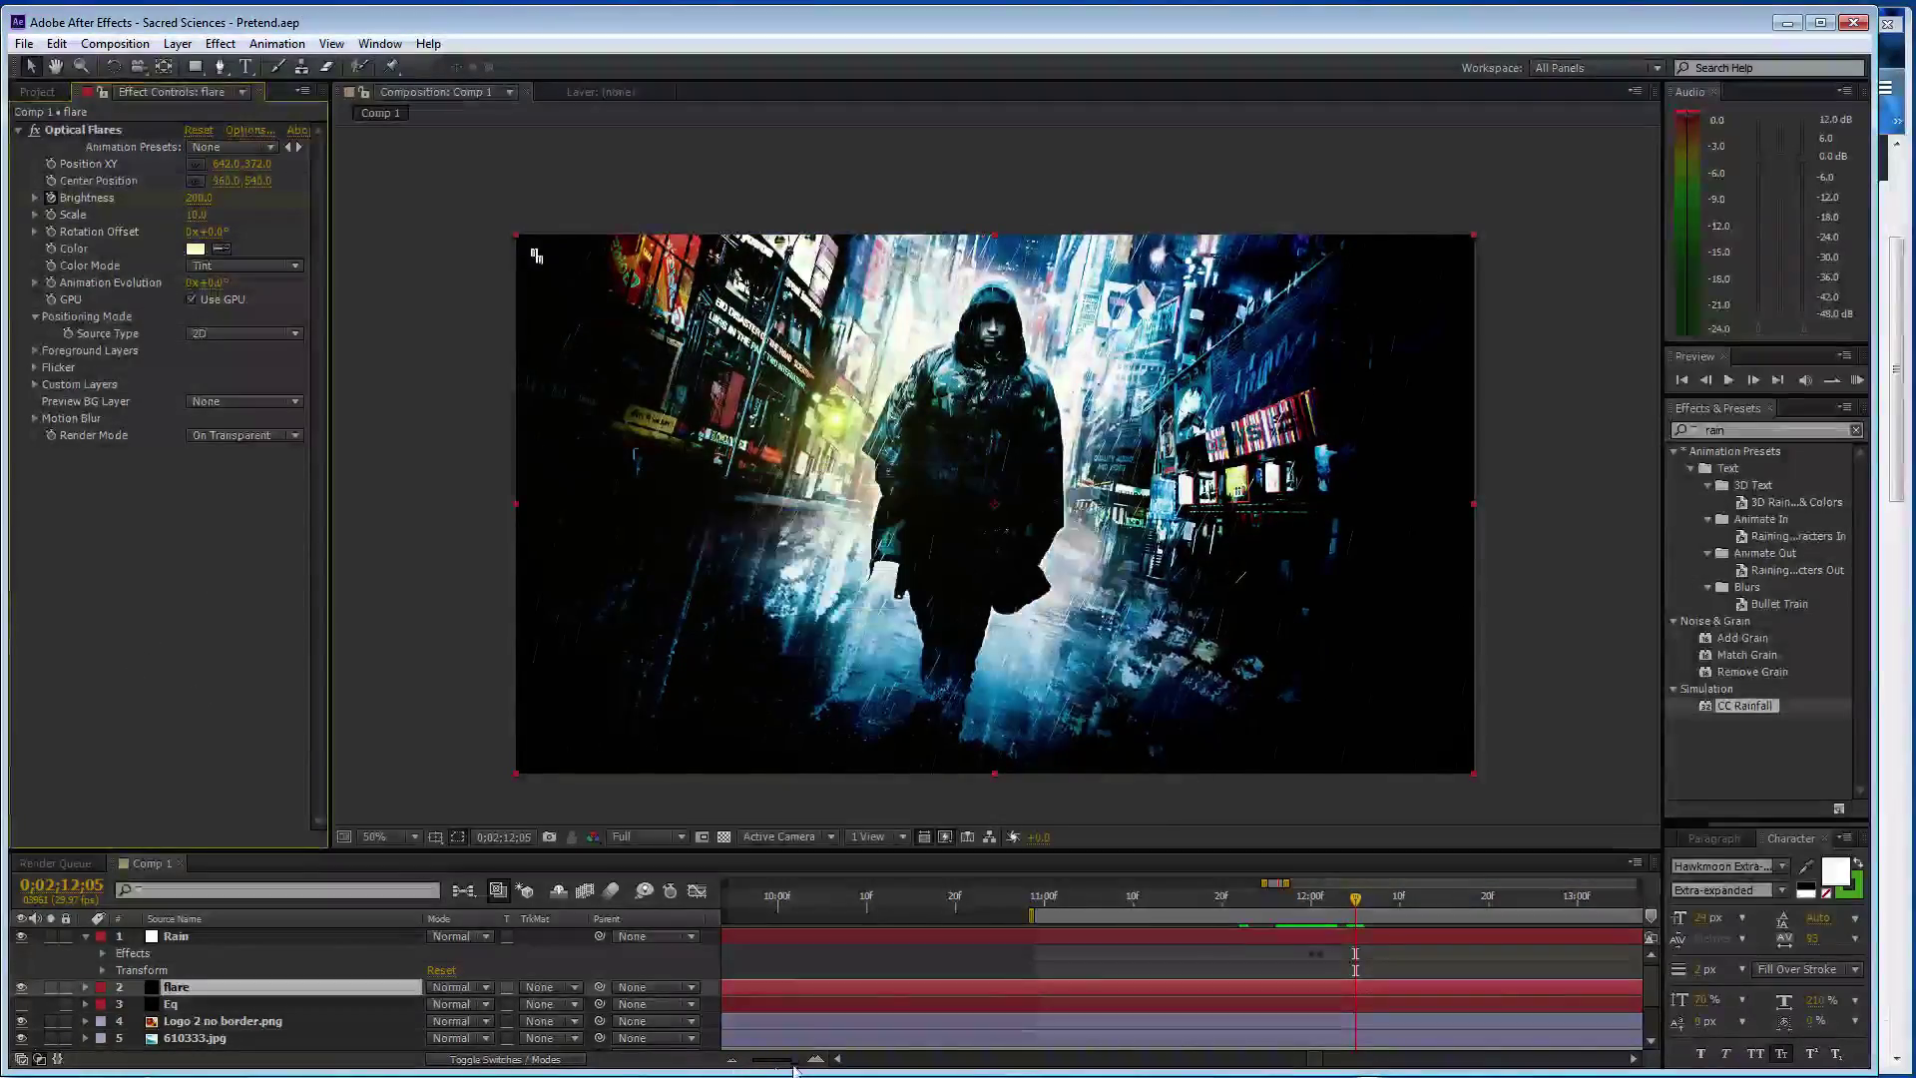
# - Keyframe the Optical Flares brightness at 175 at about 2:21 and 100 at about 2:29
pyautogui.moveTo(796, 1066); pyautogui.dragTo(753, 1064)
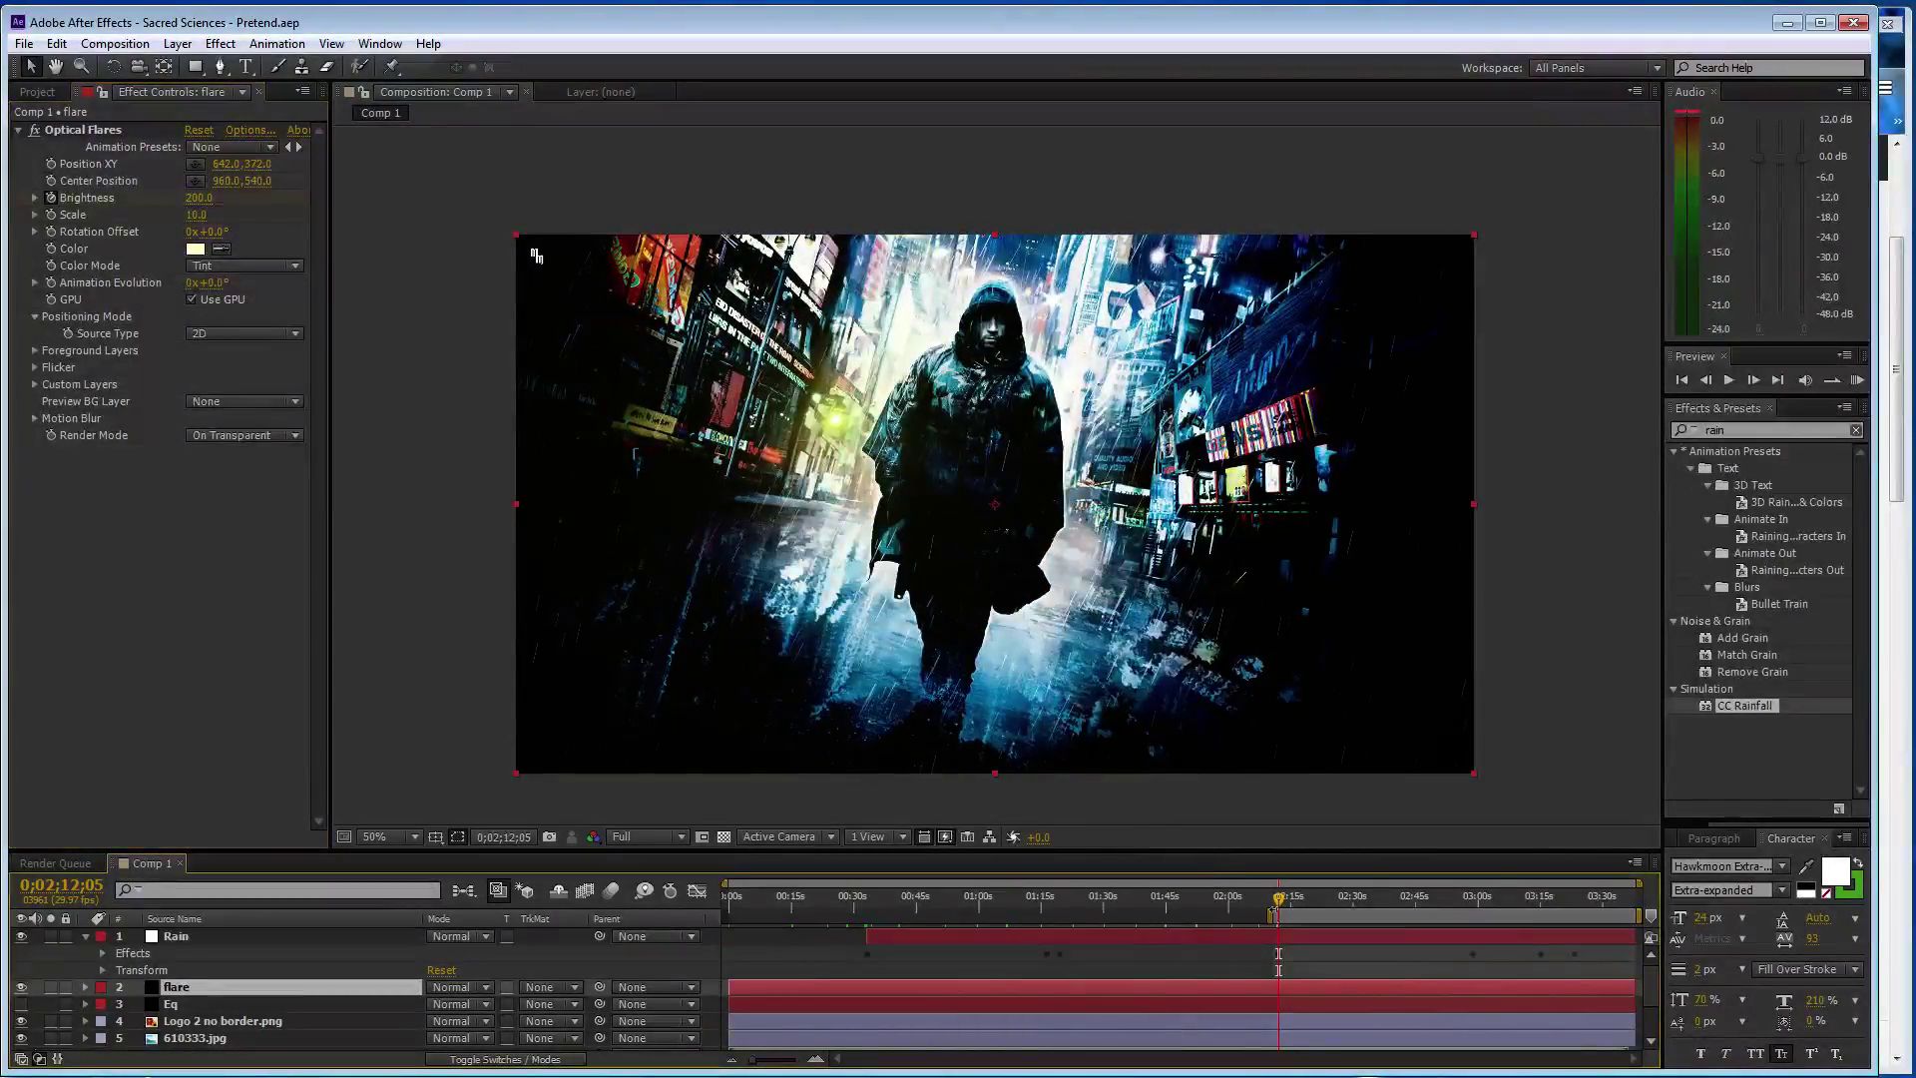
pyautogui.click(1285, 896)
pyautogui.click(1319, 896)
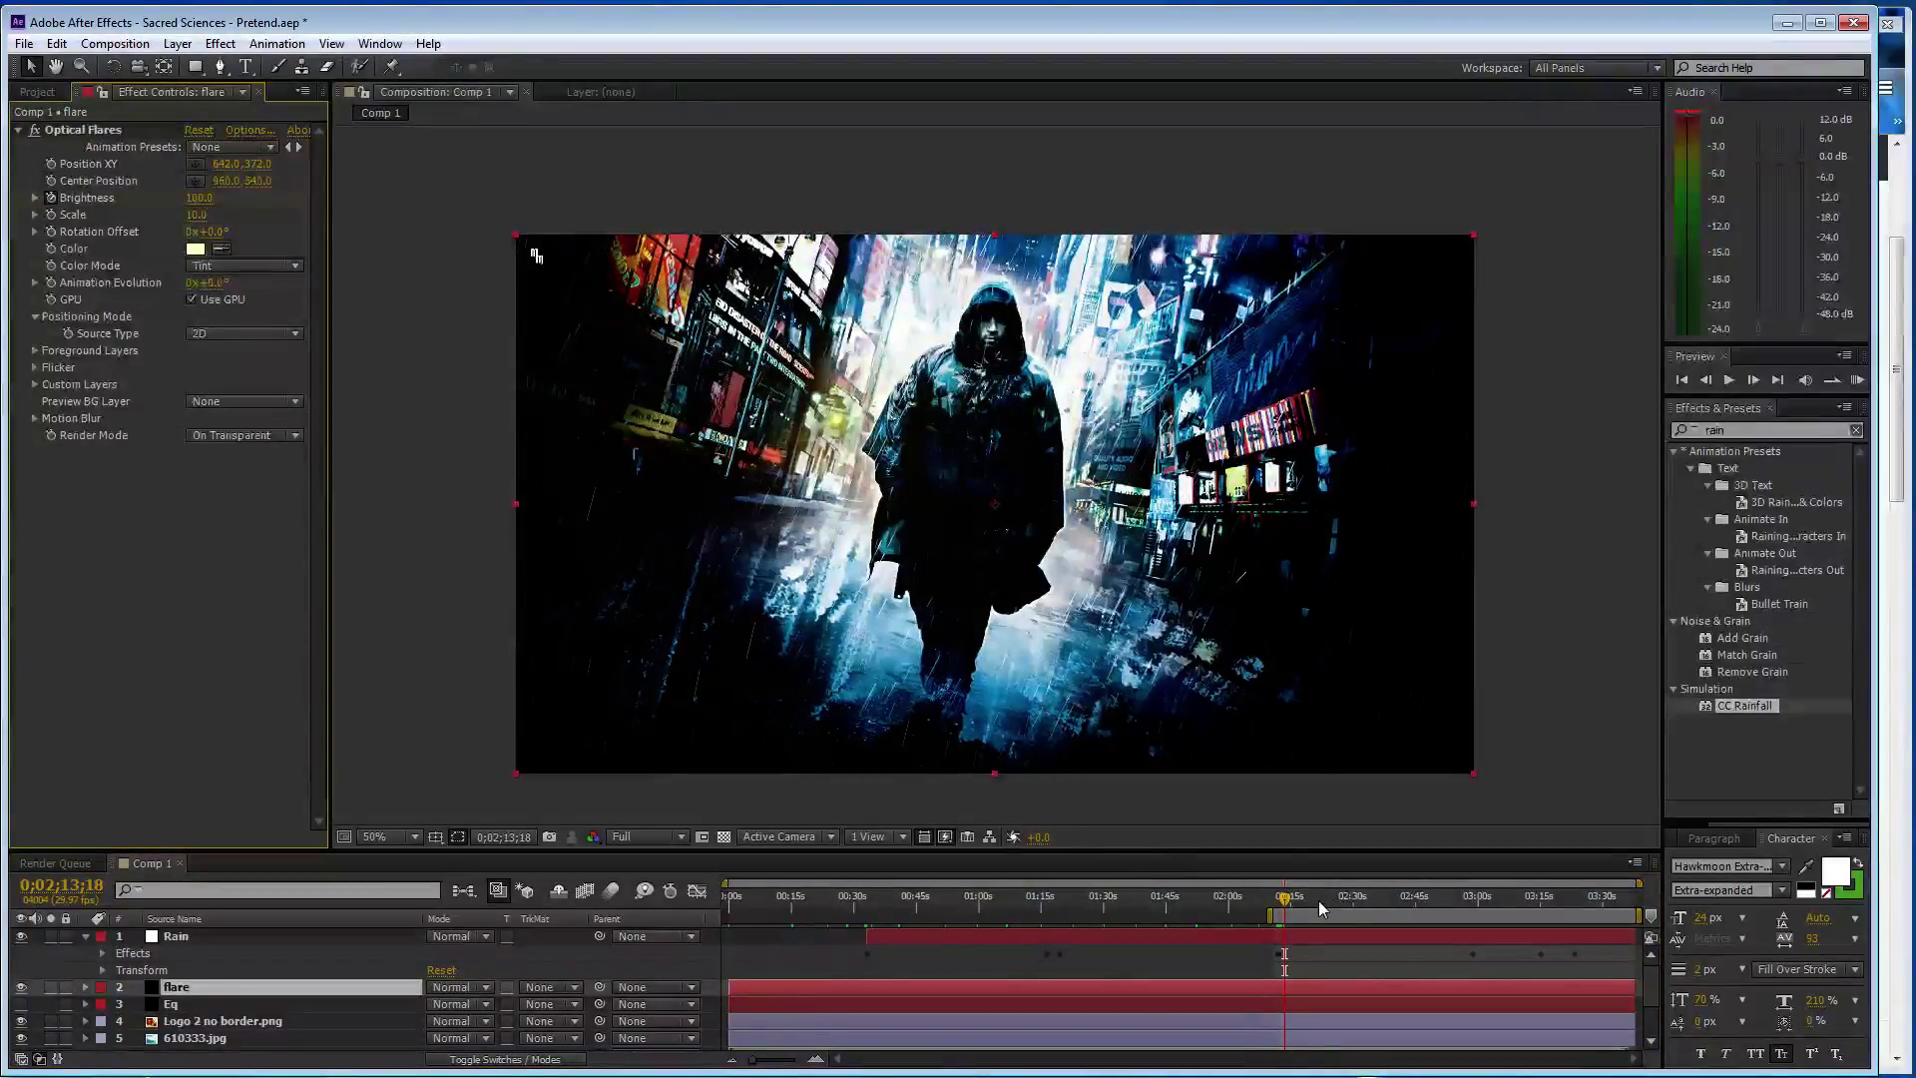
pyautogui.click(198, 197)
pyautogui.write('175')
pyautogui.press('Return')
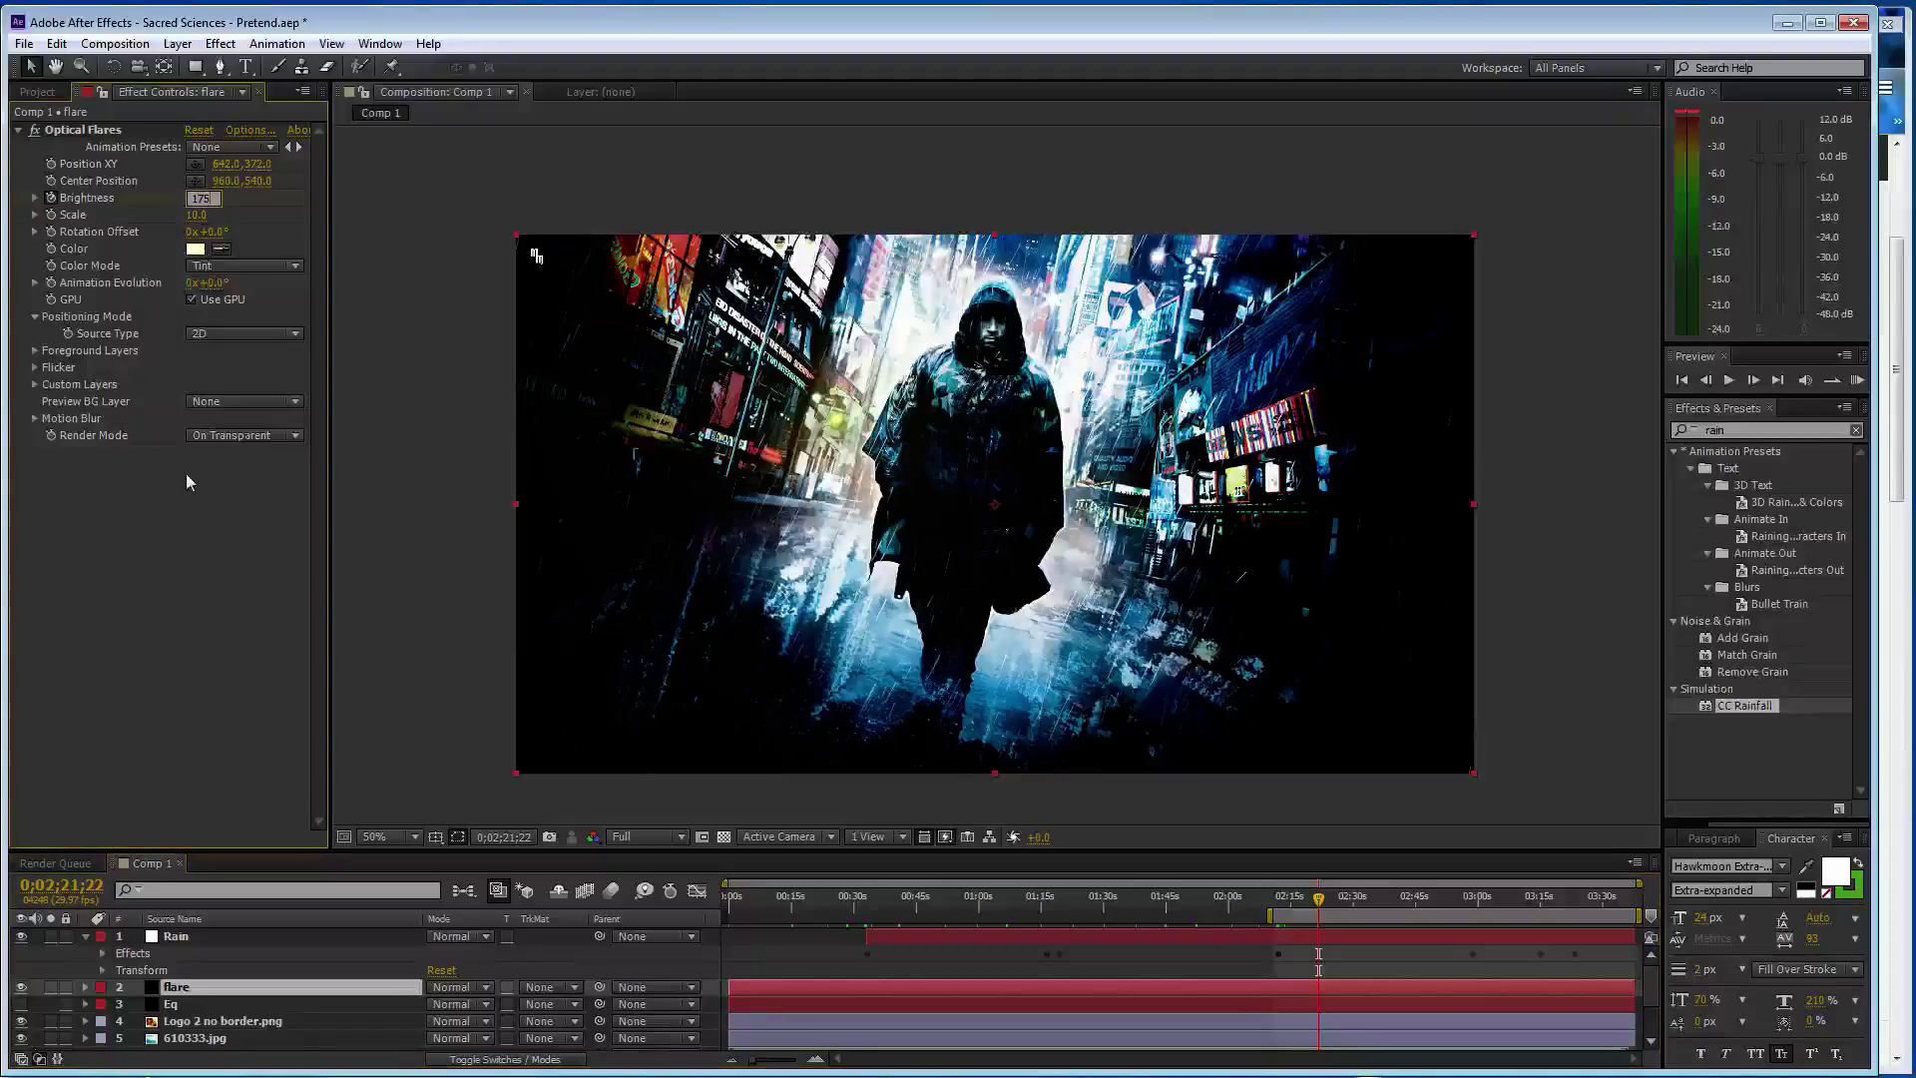
pyautogui.click(1350, 896)
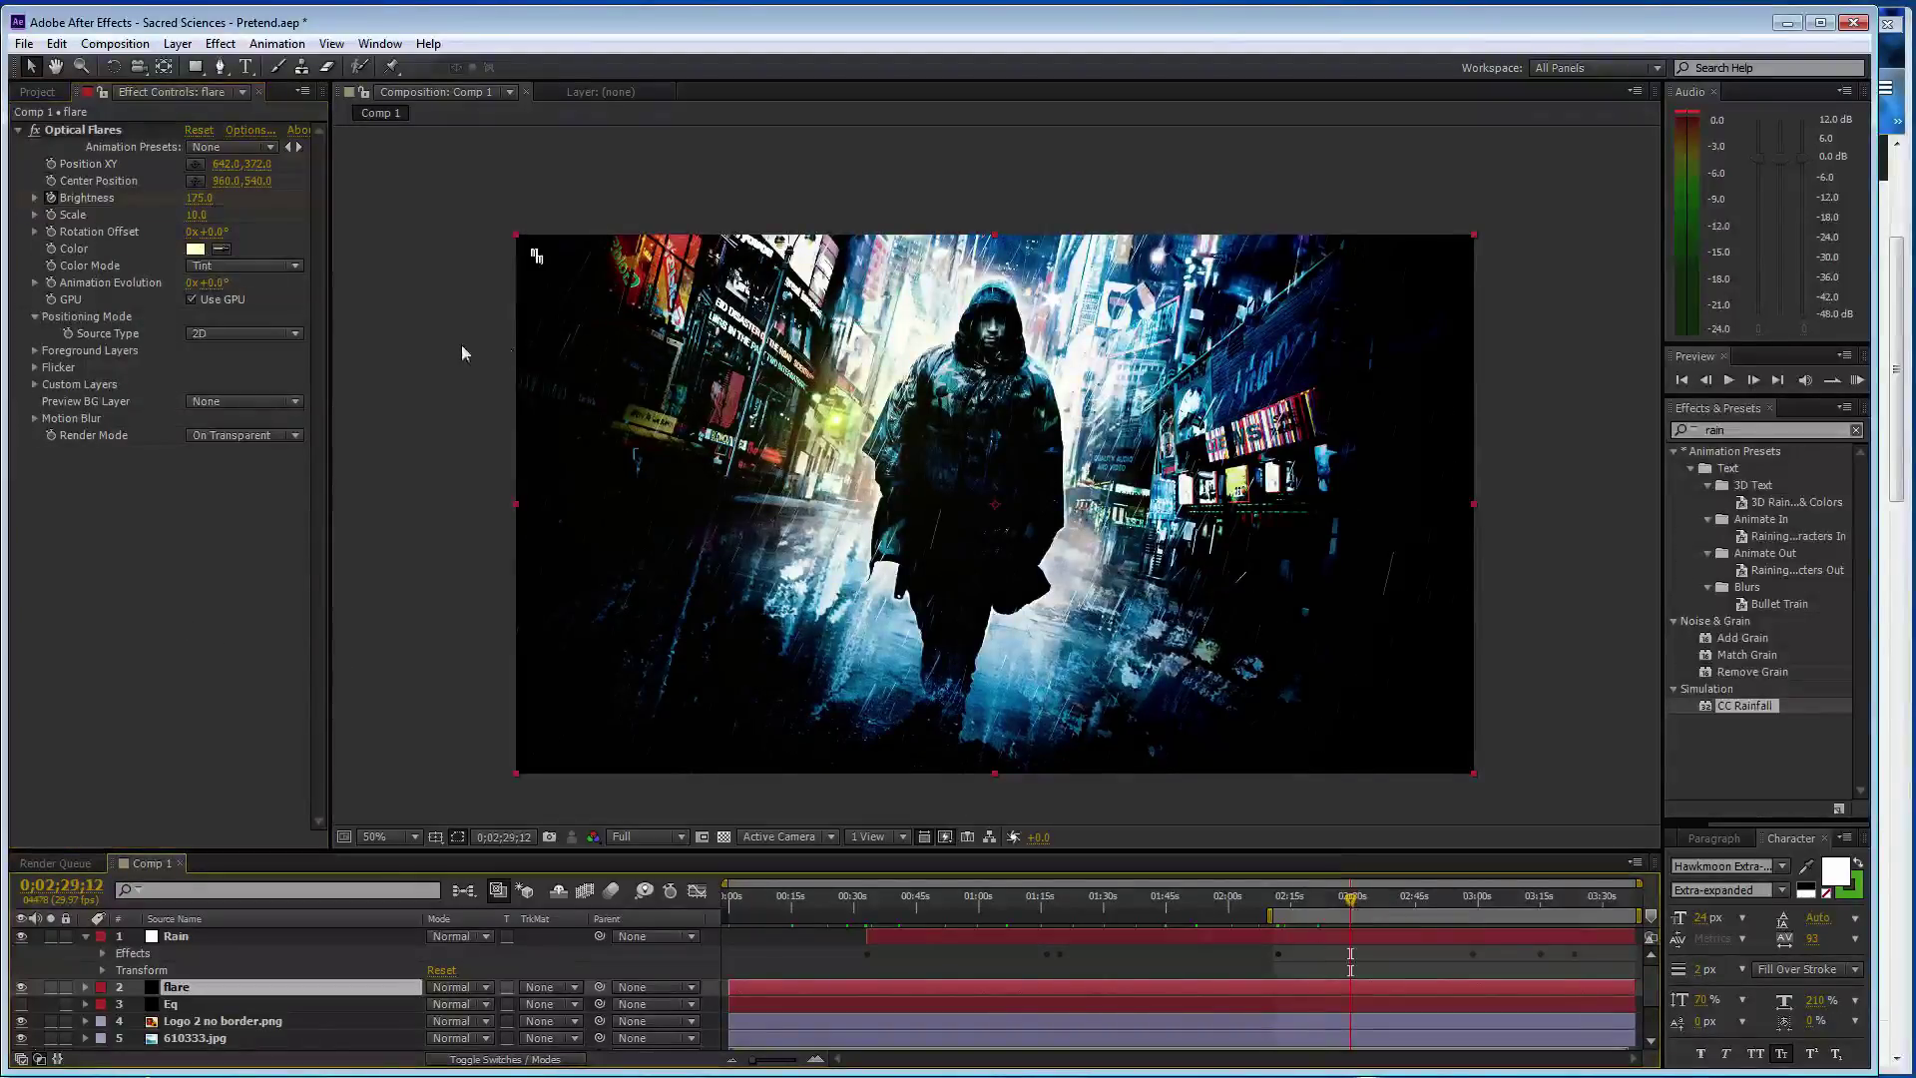
pyautogui.click(199, 197)
pyautogui.write('100')
pyautogui.press('Return')
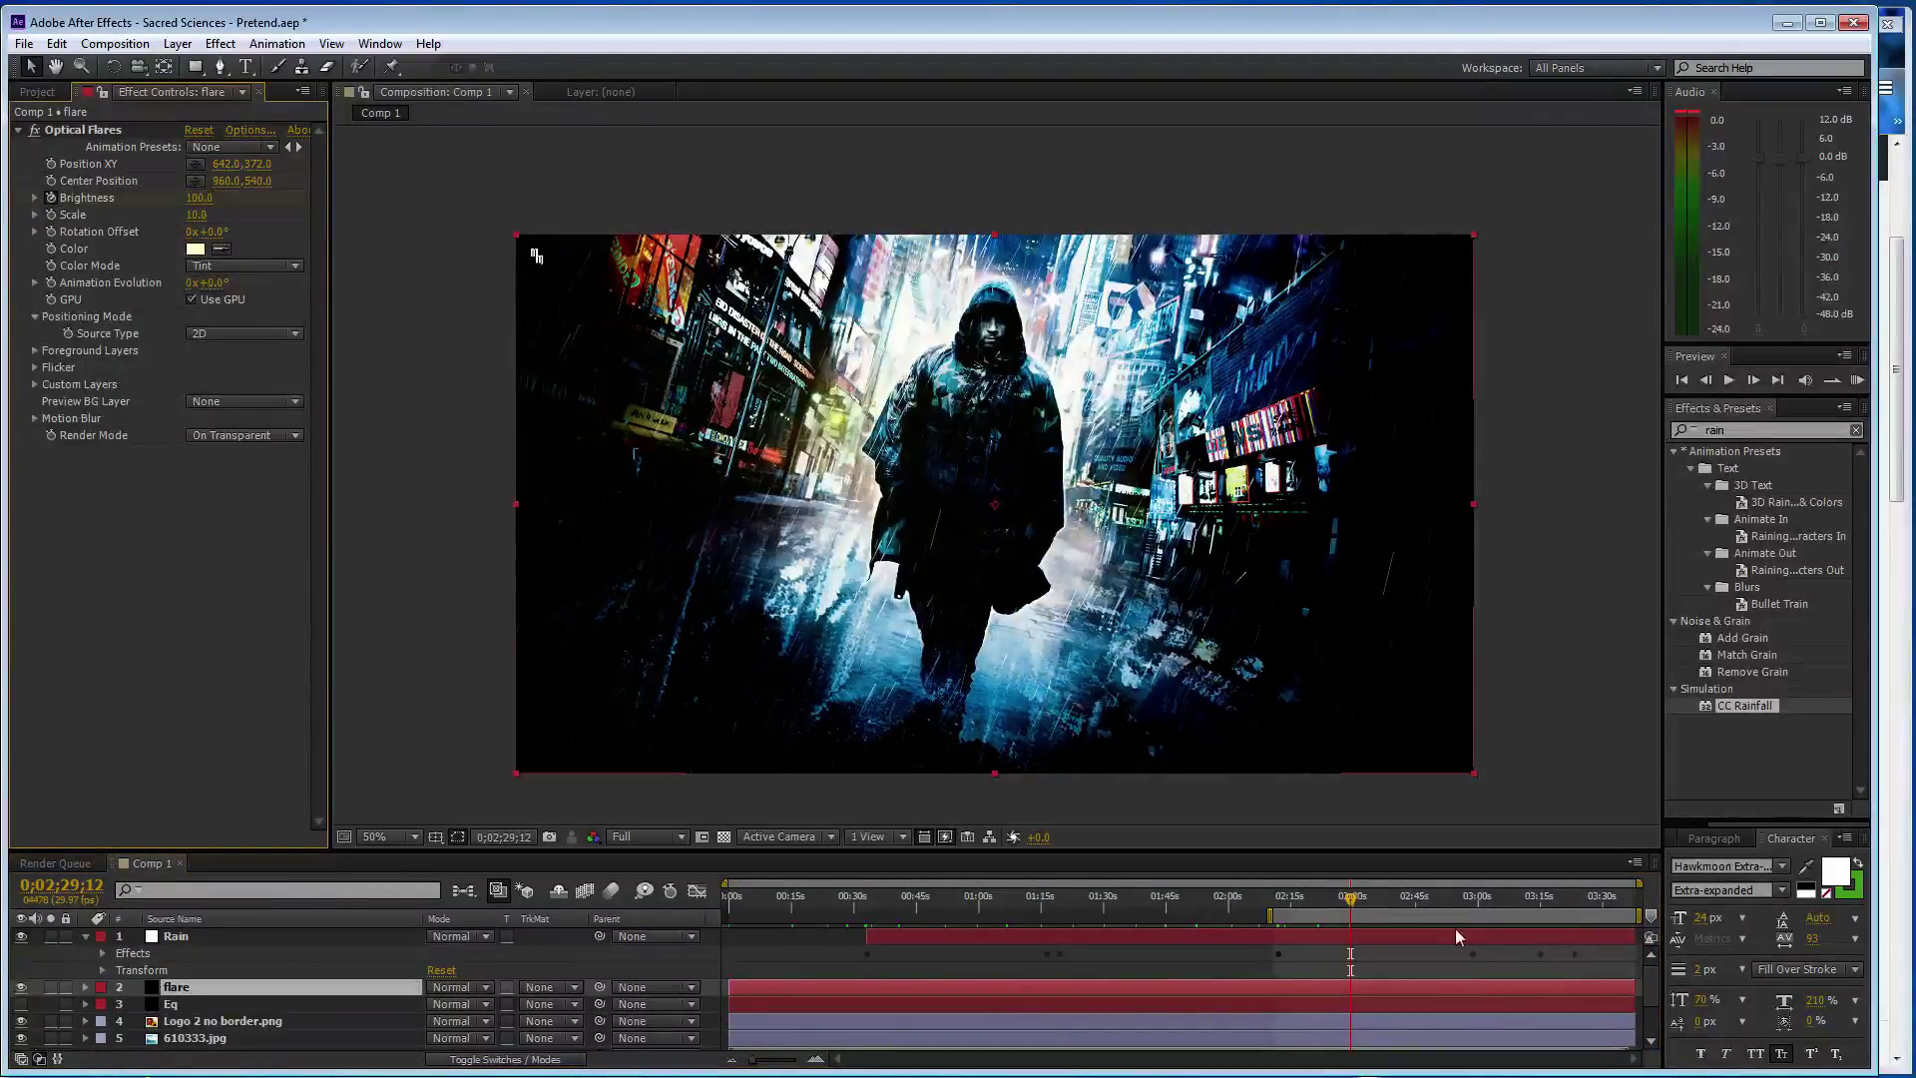
# - Continue alternating brightness 175/100 at 2:37, 2:44, 2:52, 3:00, 3:07, ending at 100 at 3:15
pyautogui.click(1383, 898)
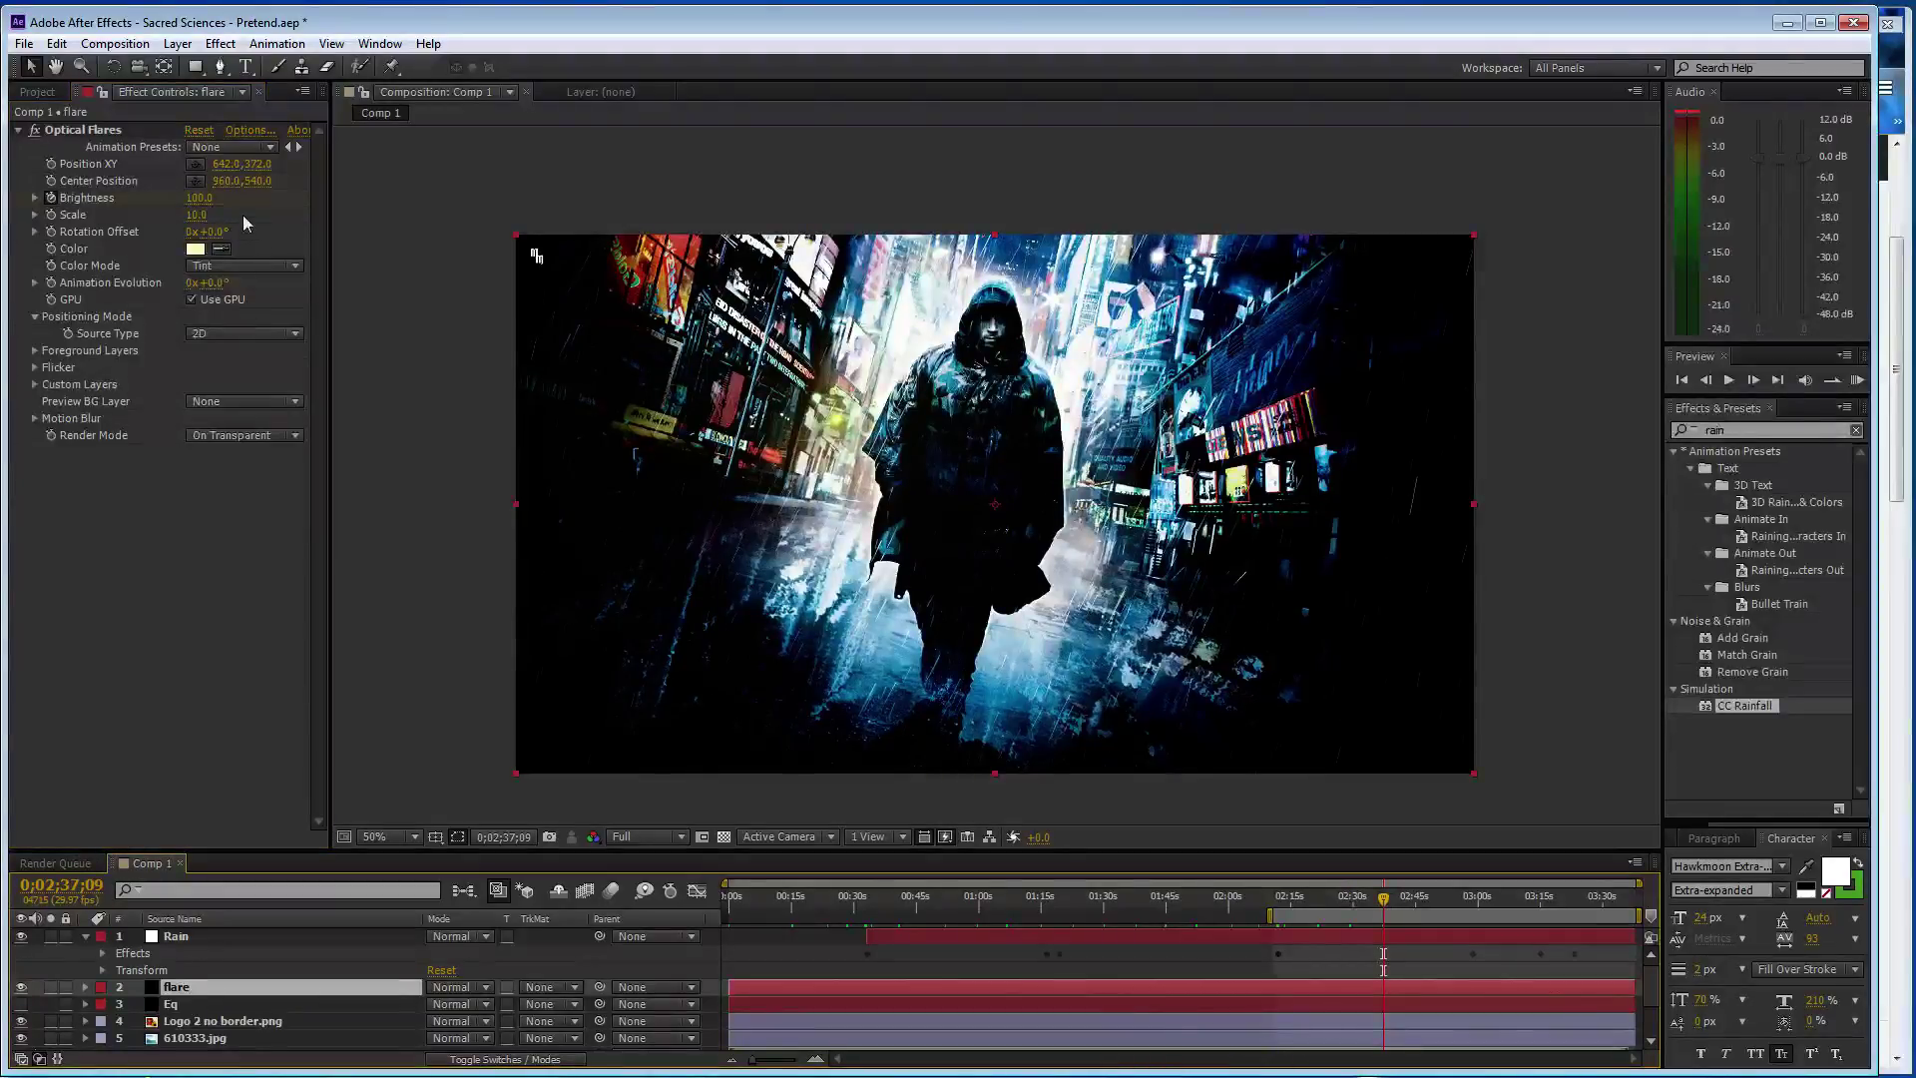
pyautogui.write('17')
pyautogui.hotkey('ctrl', 'z')
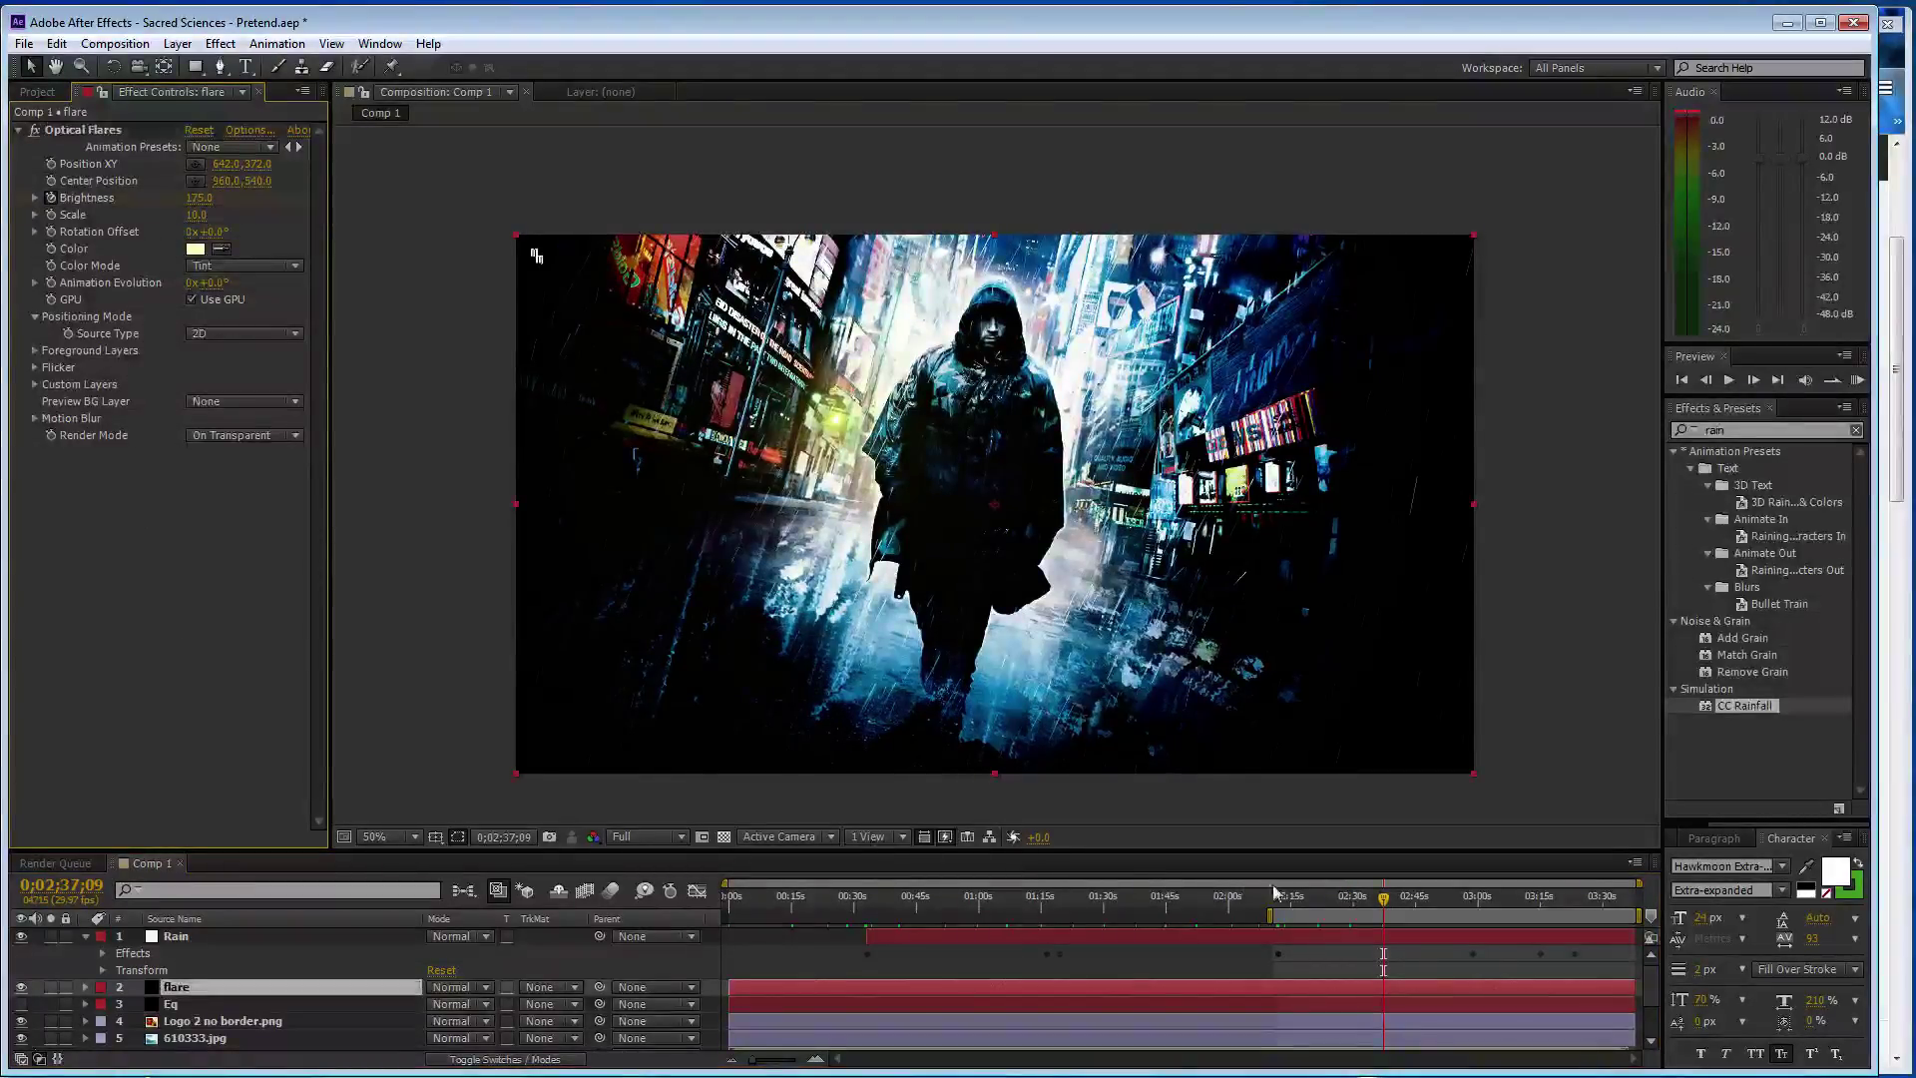
pyautogui.moveTo(1380, 903); pyautogui.dragTo(1415, 898)
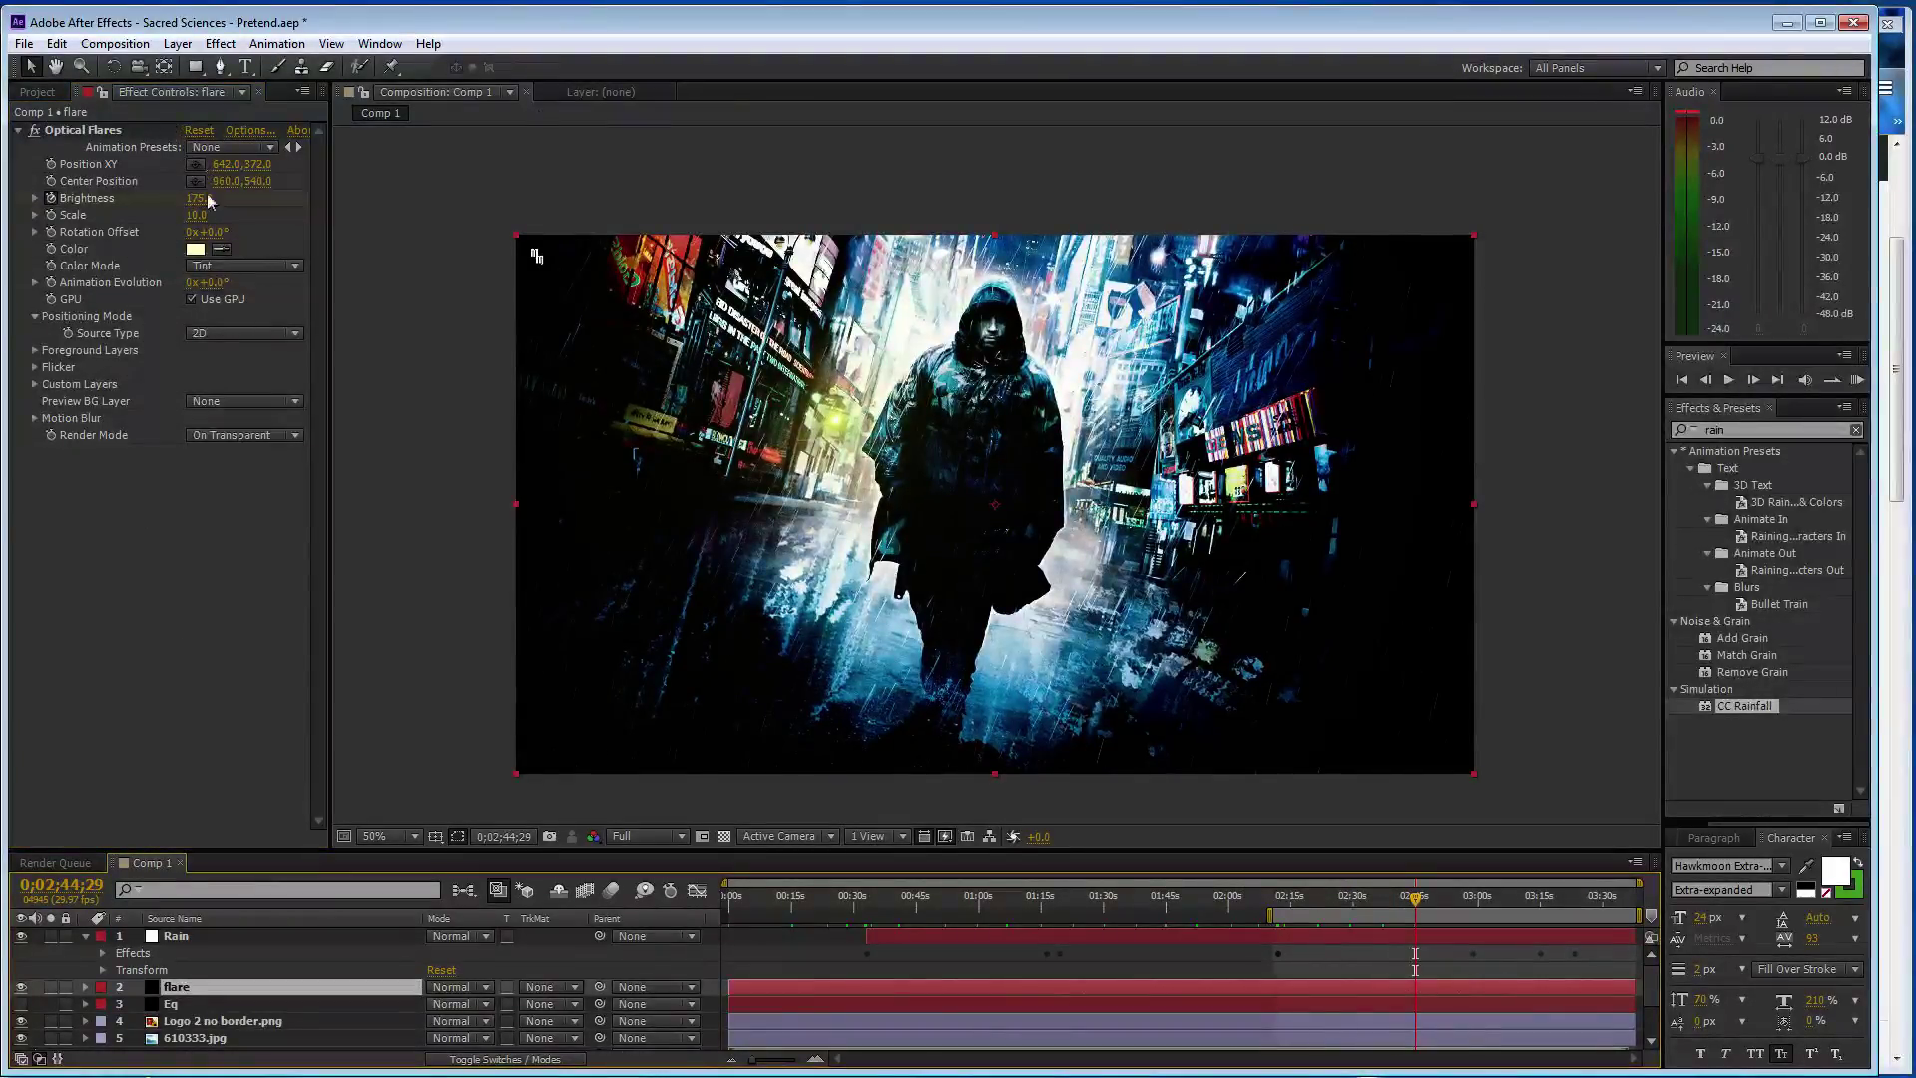
pyautogui.hotkey('ctrl', 'shift', 'z')
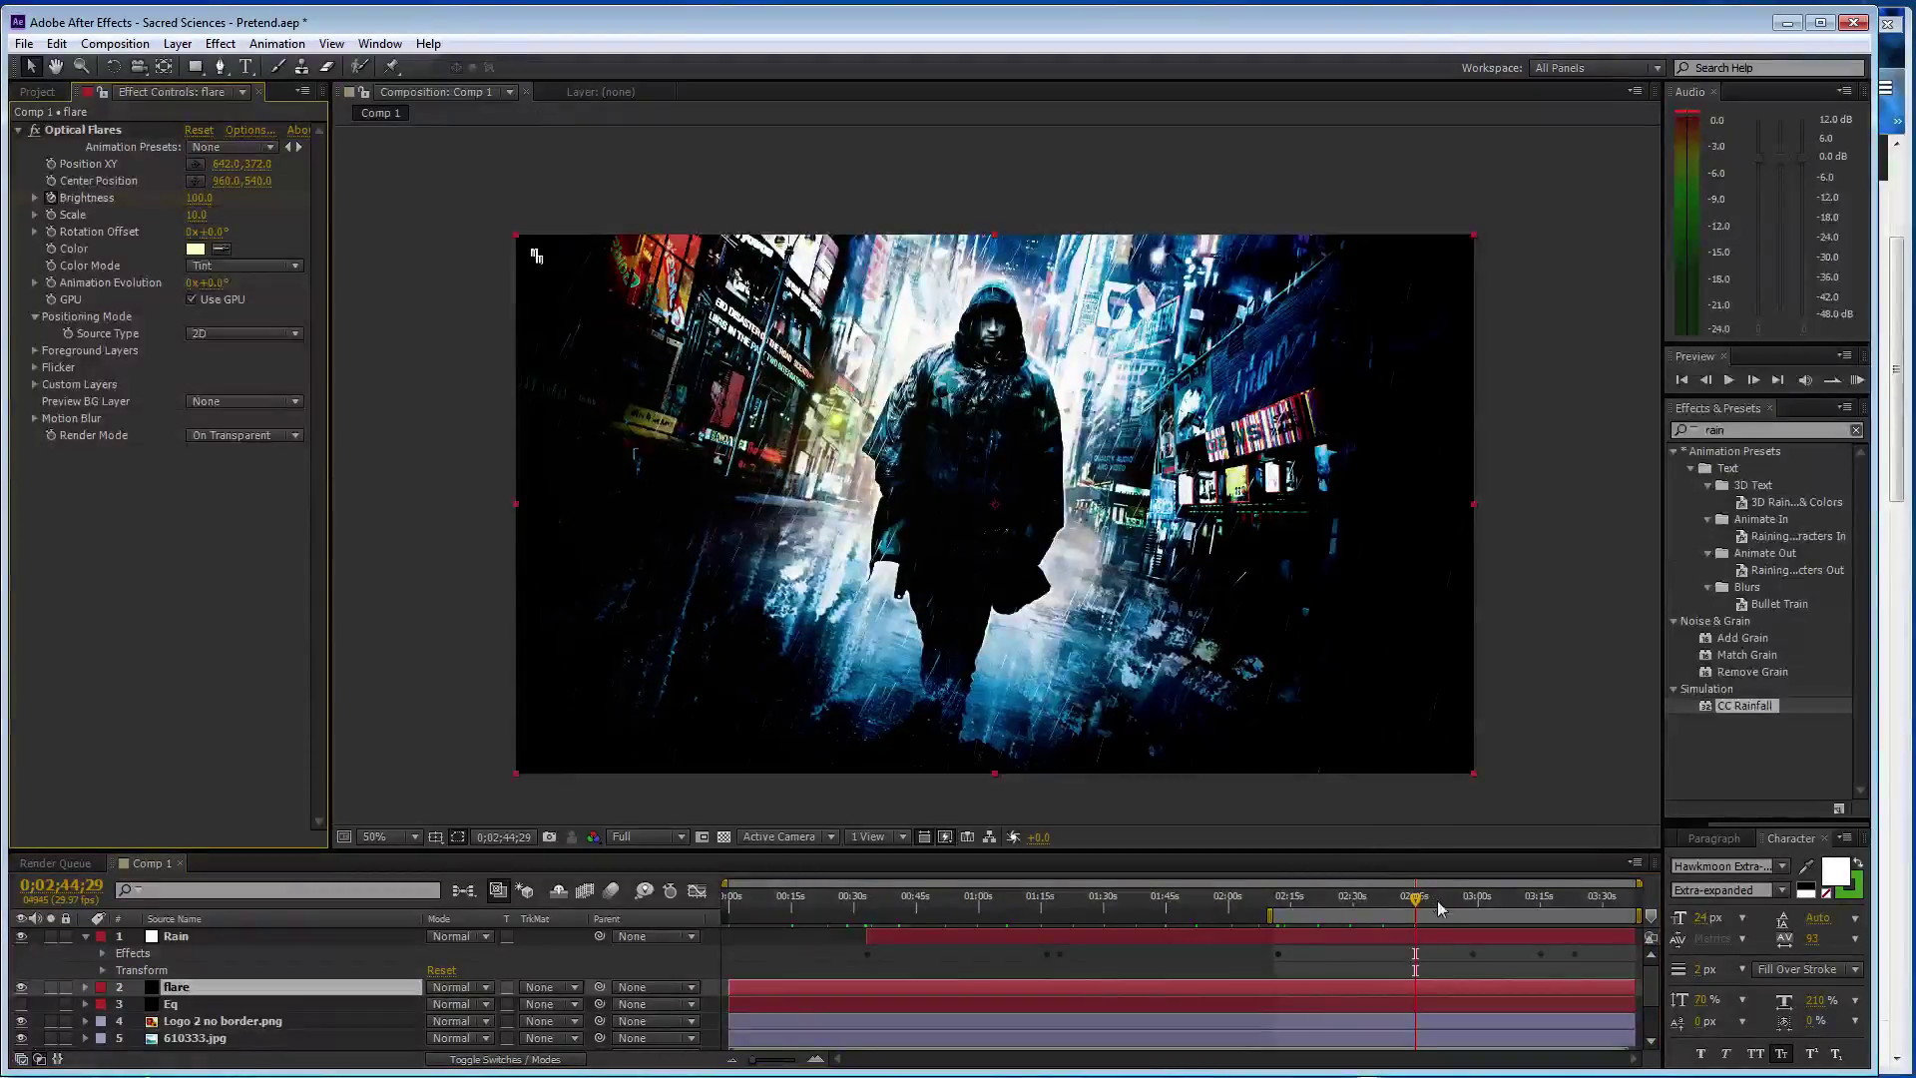
pyautogui.click(1447, 903)
pyautogui.hotkey('ctrl', 'shift', 'z')
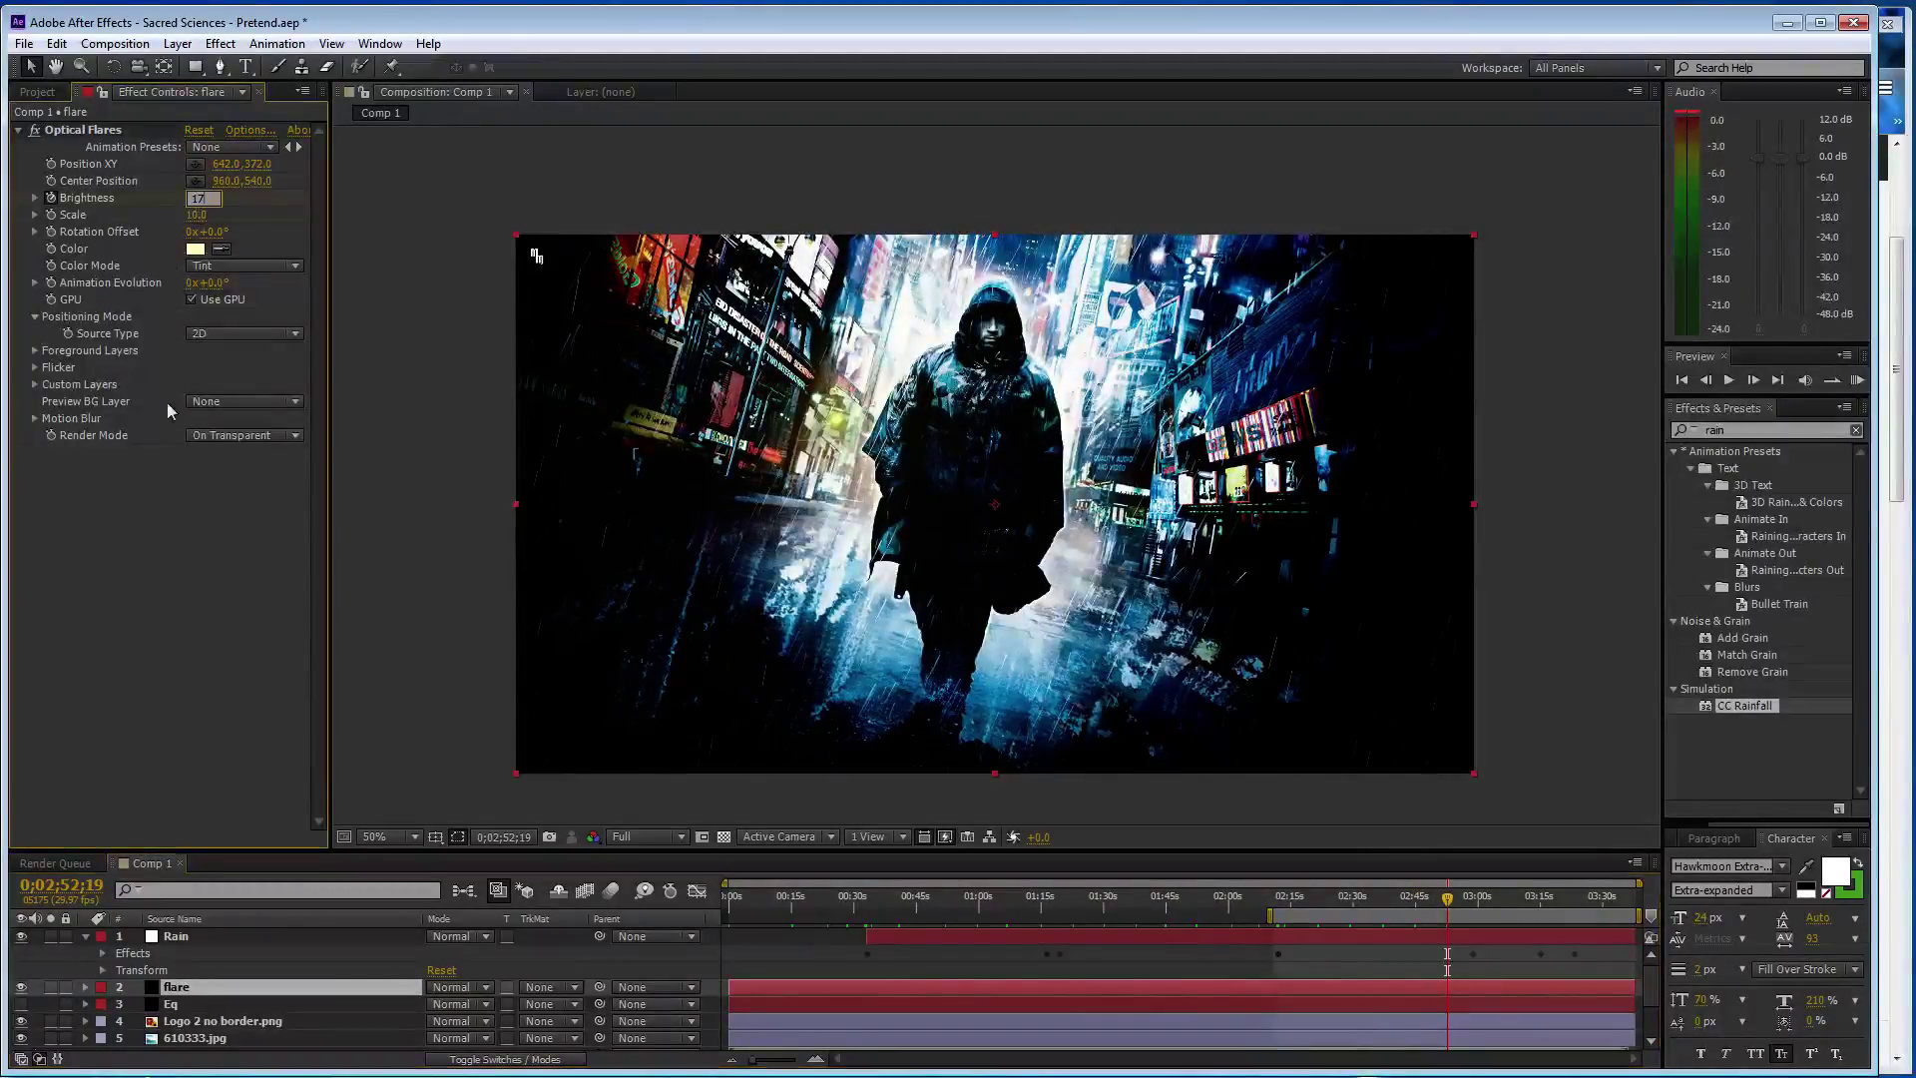
pyautogui.click(1478, 904)
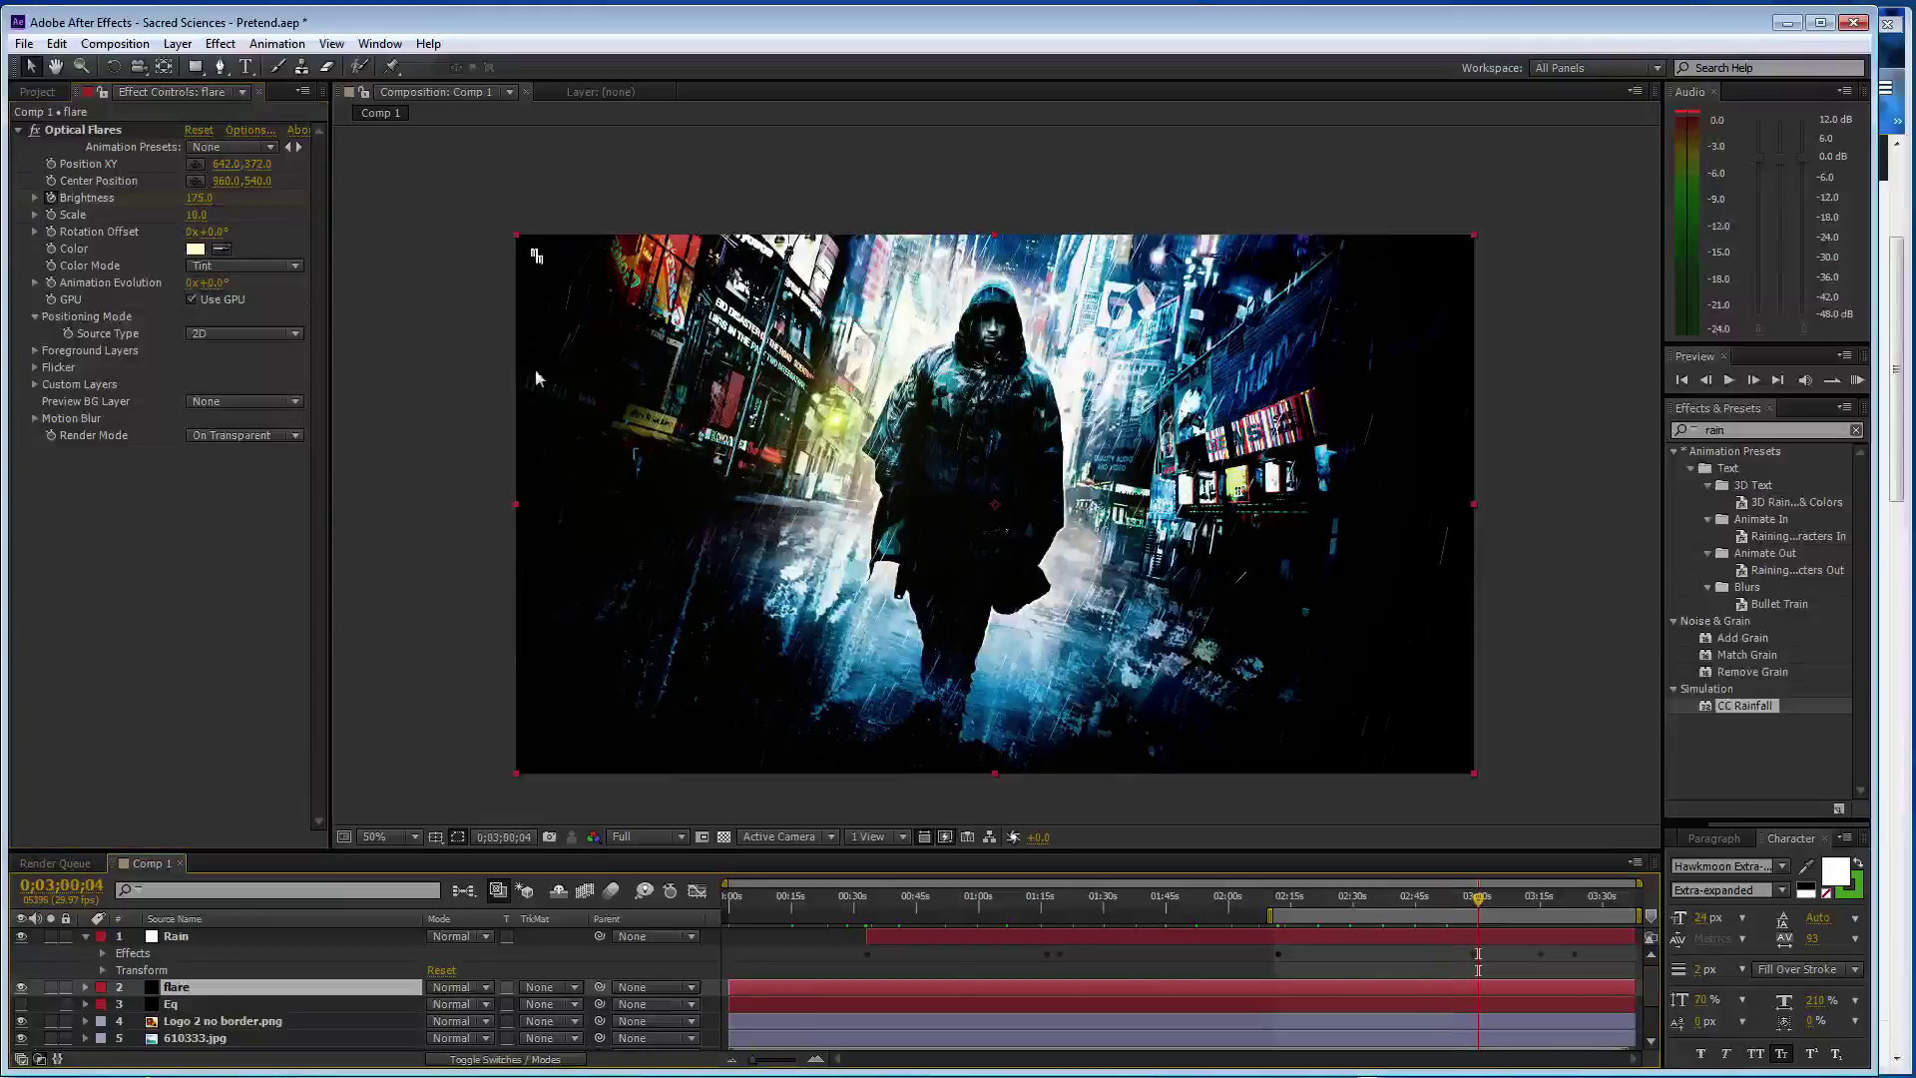
pyautogui.hotkey('ctrl', 'z')
pyautogui.click(1509, 904)
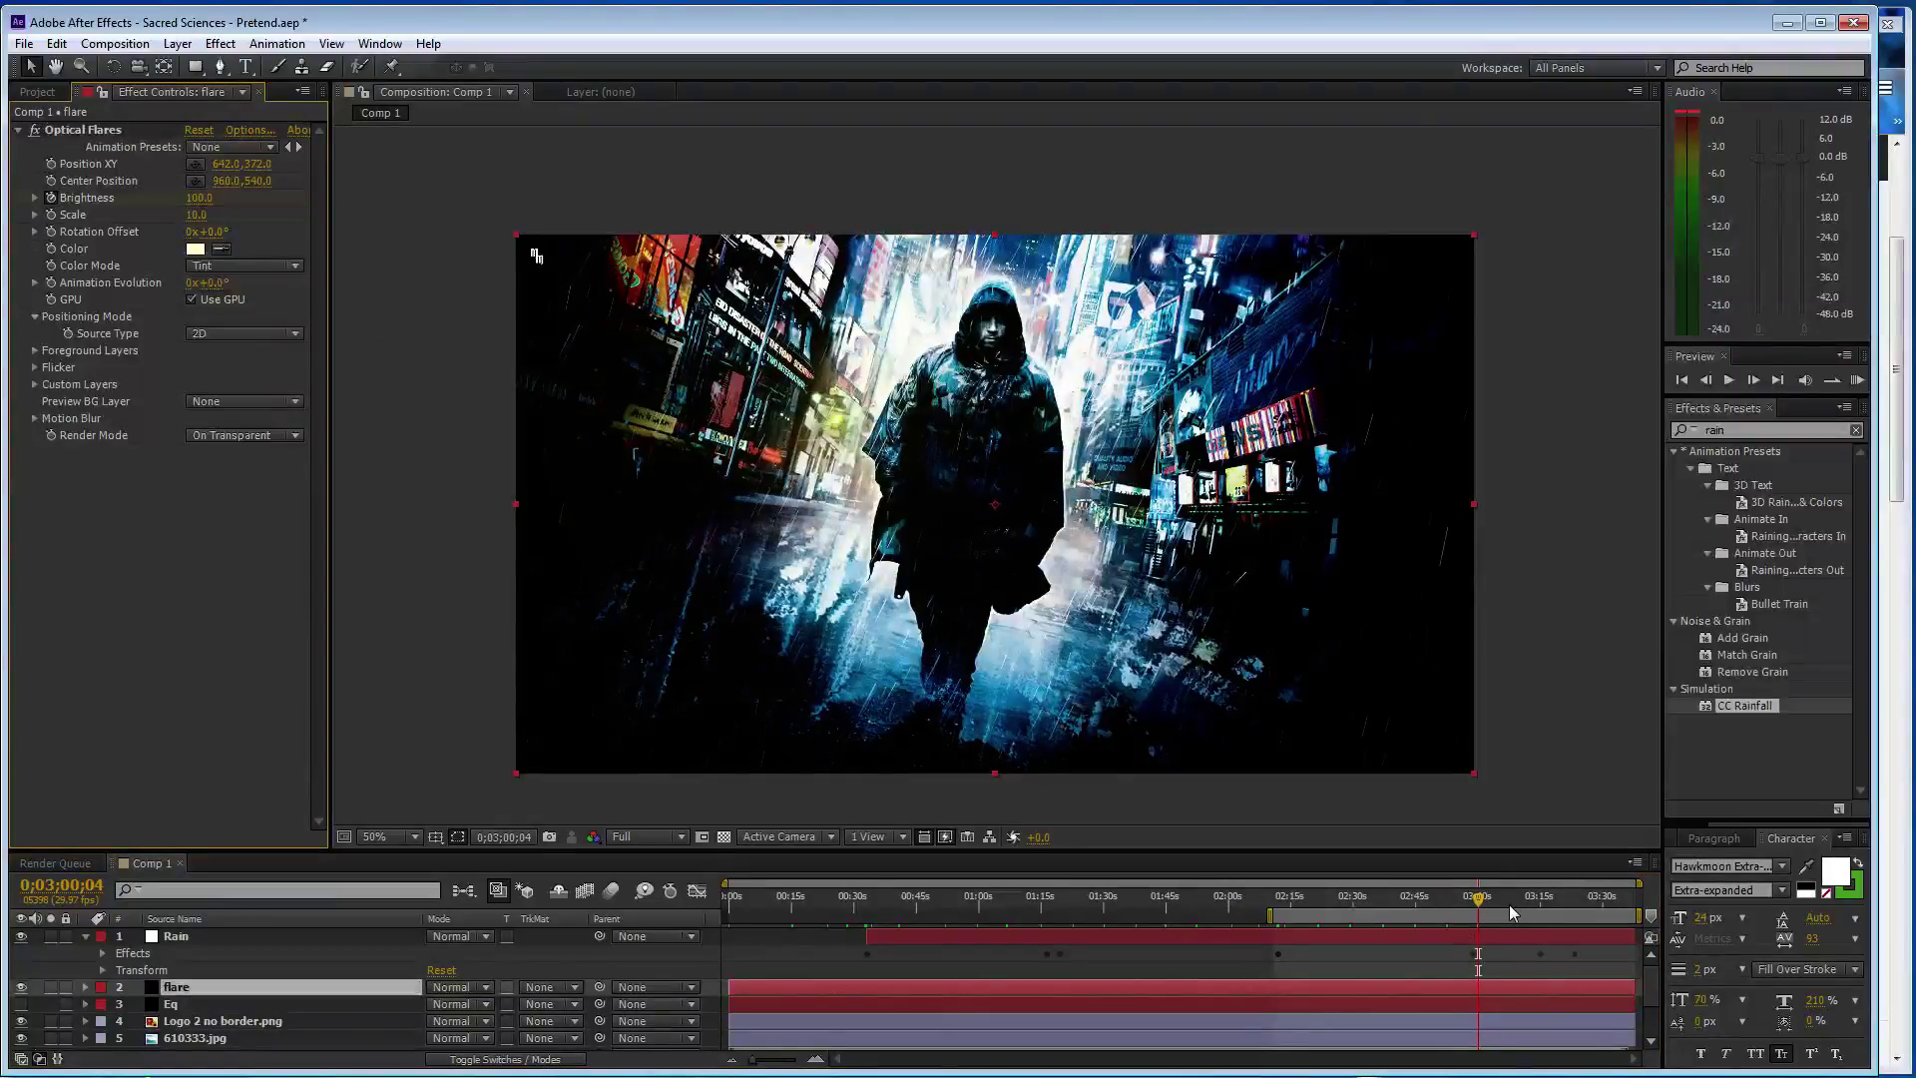
pyautogui.hotkey('ctrl', 'shift', 'z')
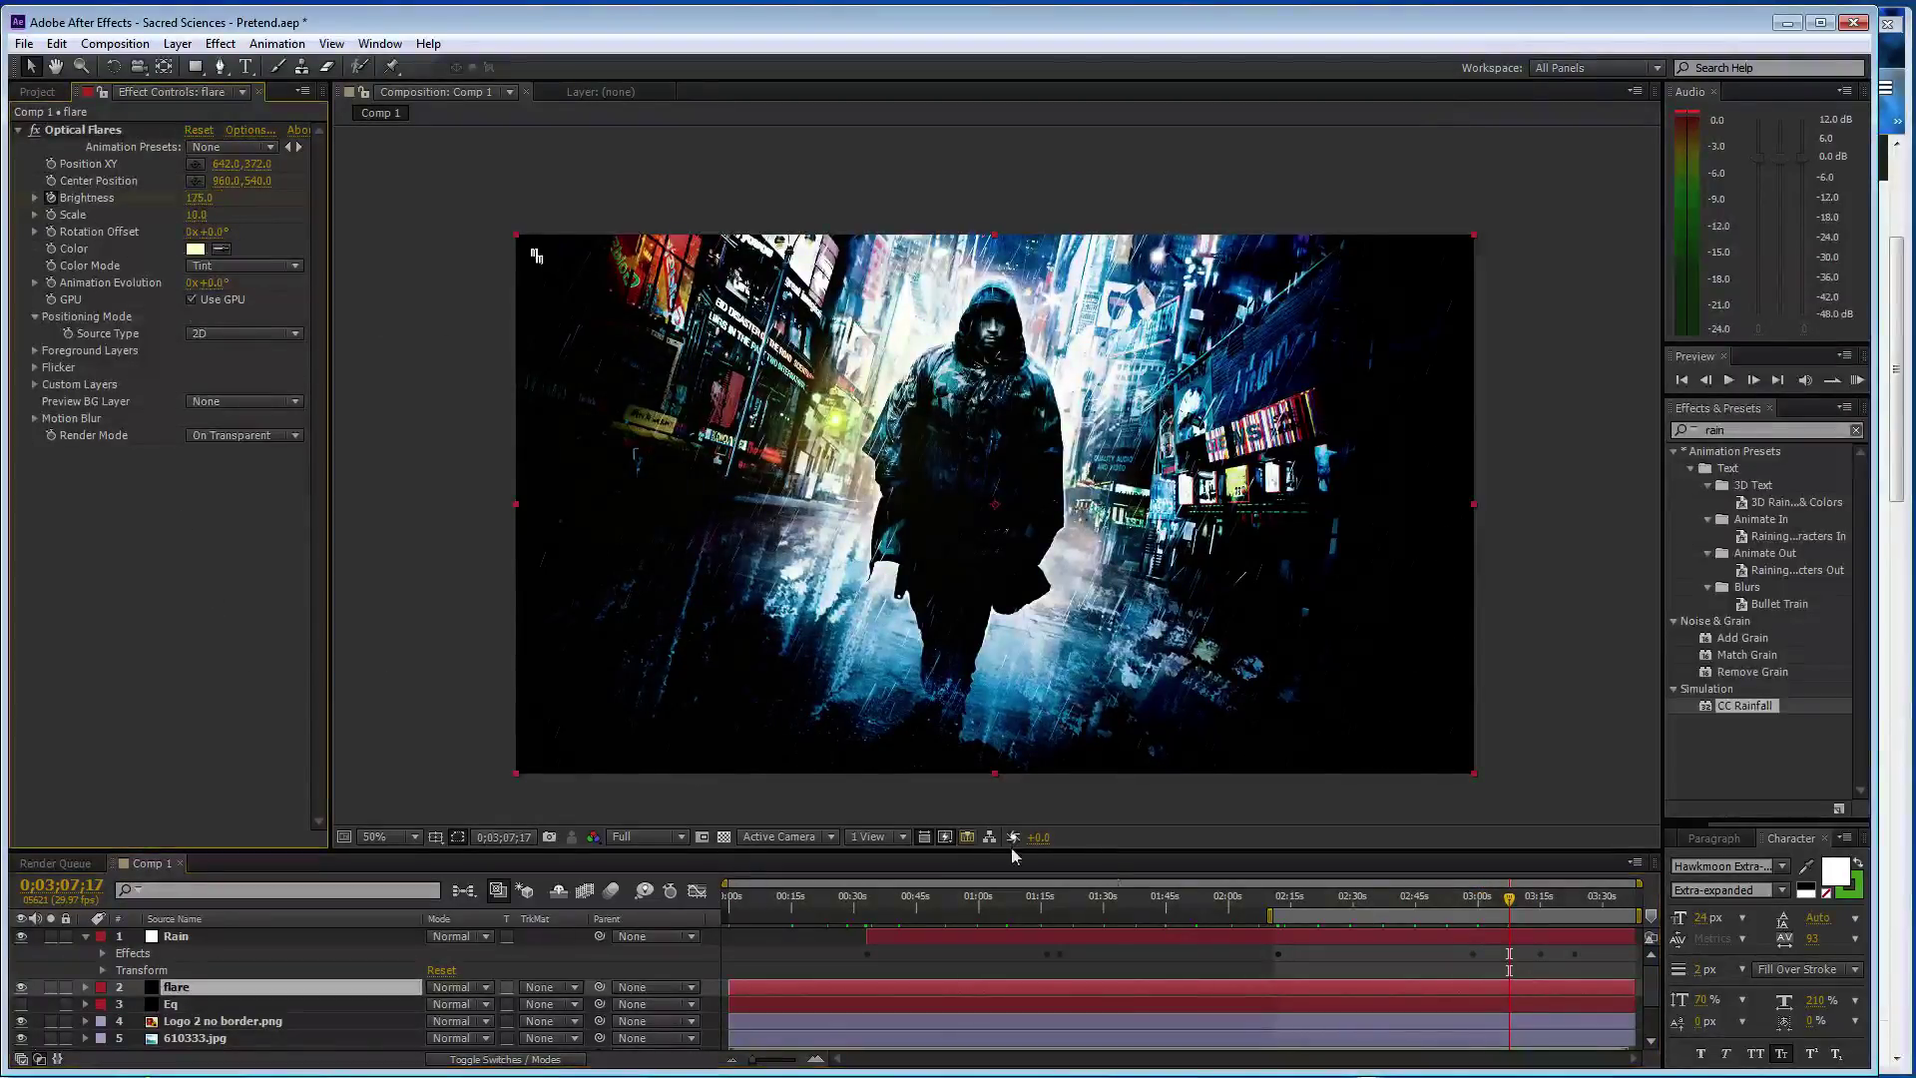
pyautogui.click(1540, 904)
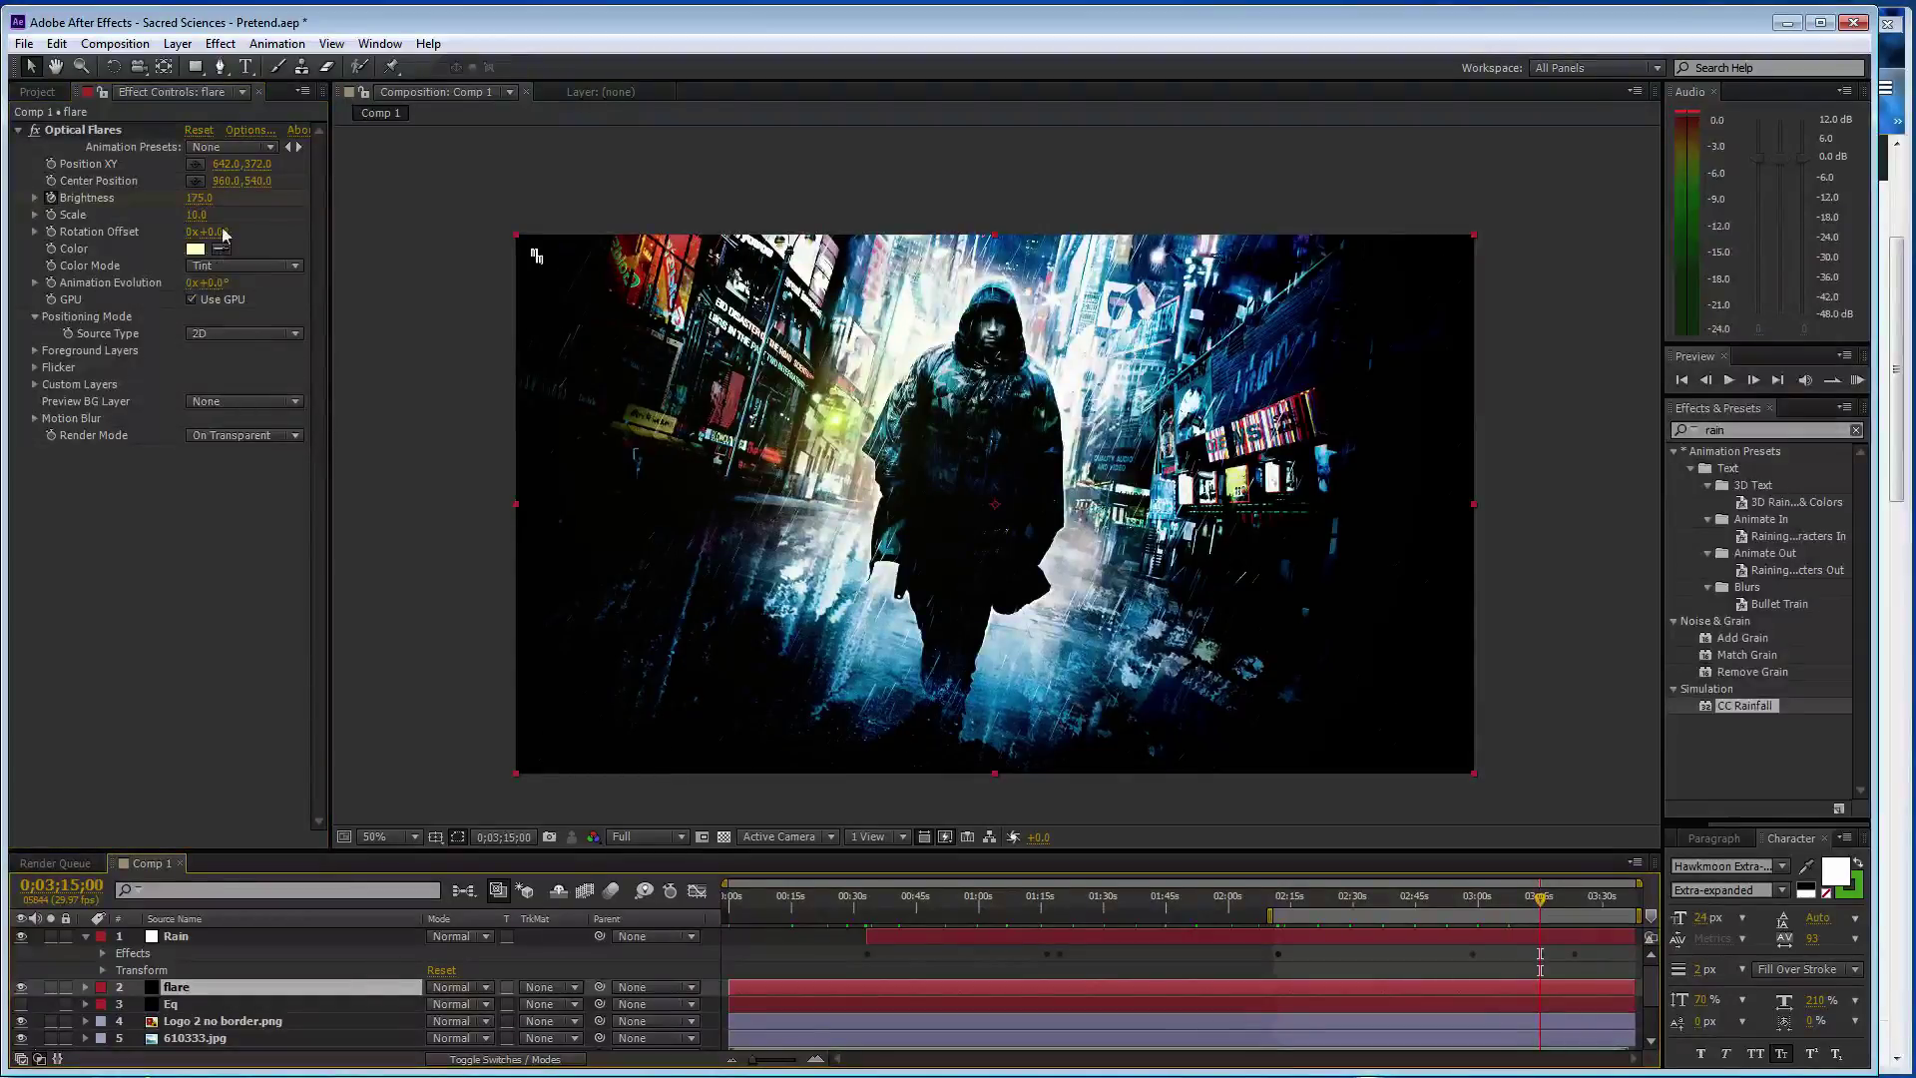
pyautogui.hotkey('ctrl', 'z')
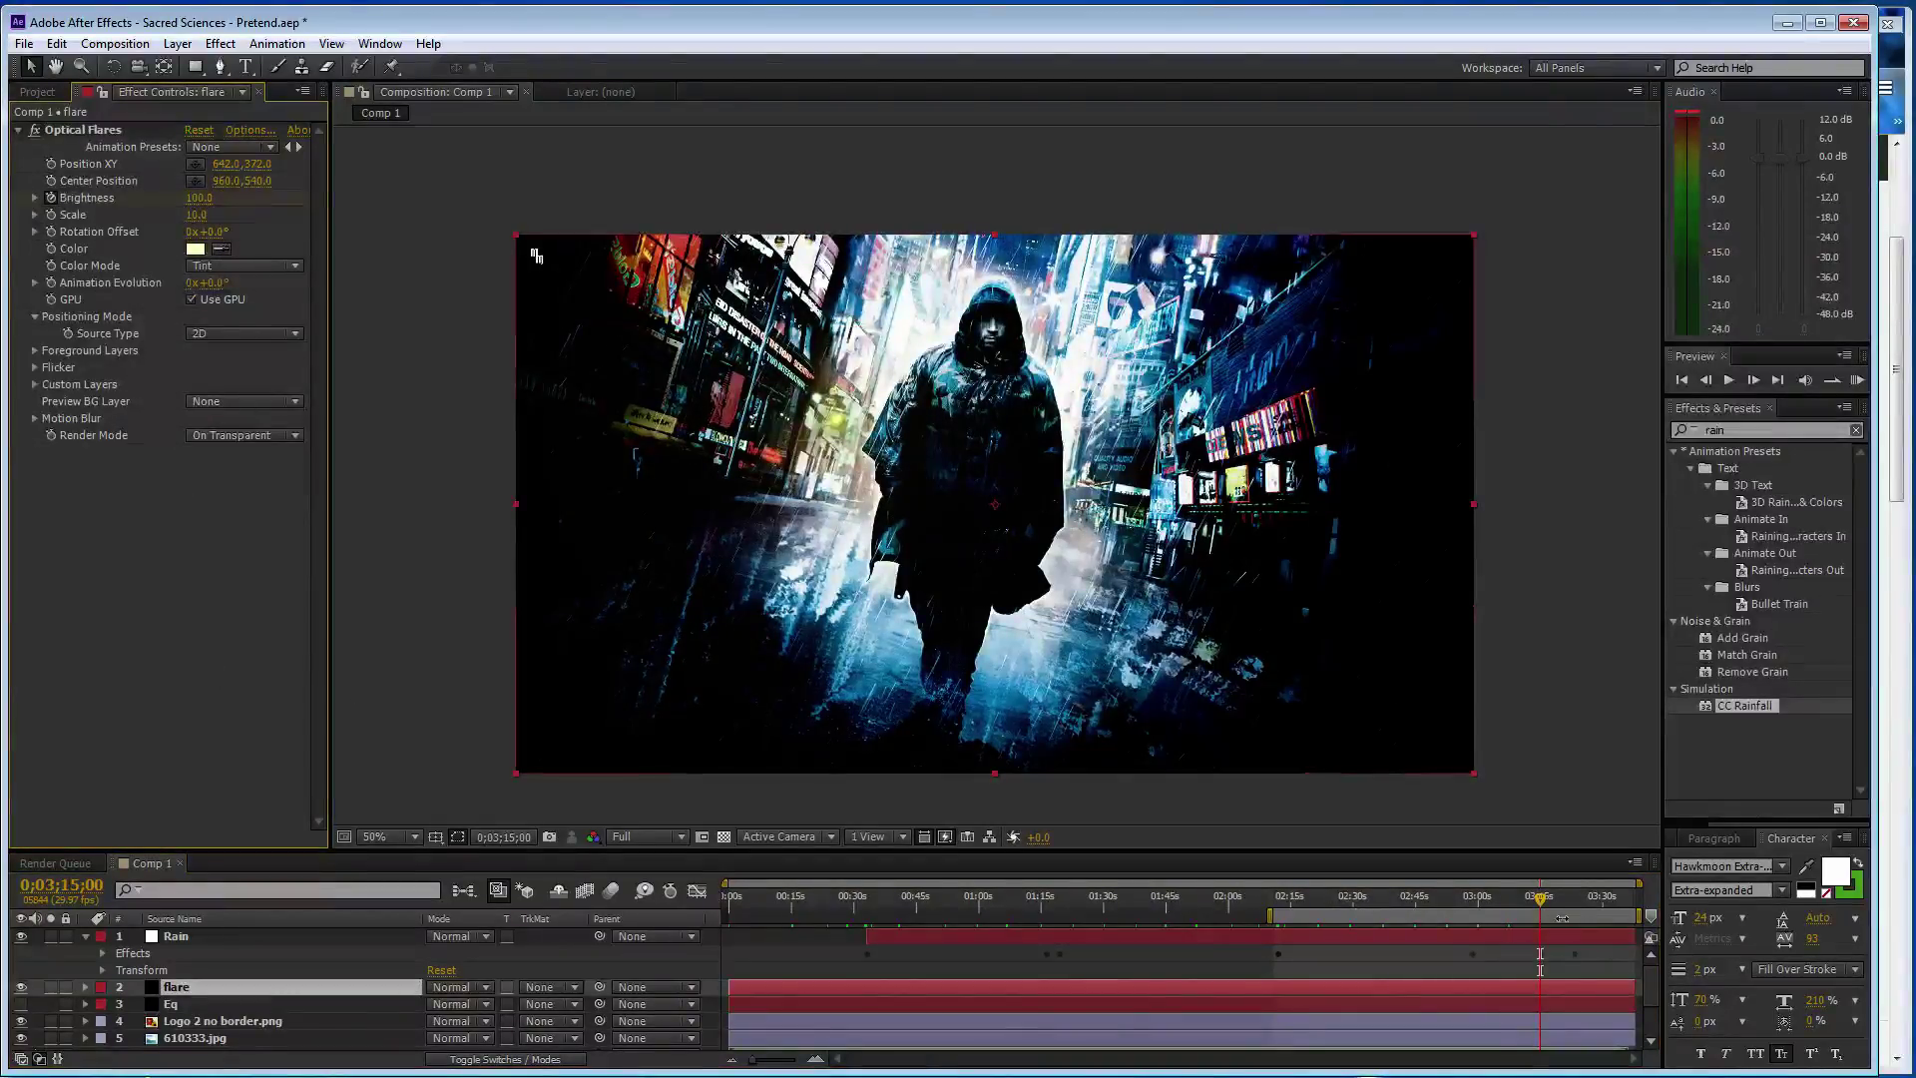
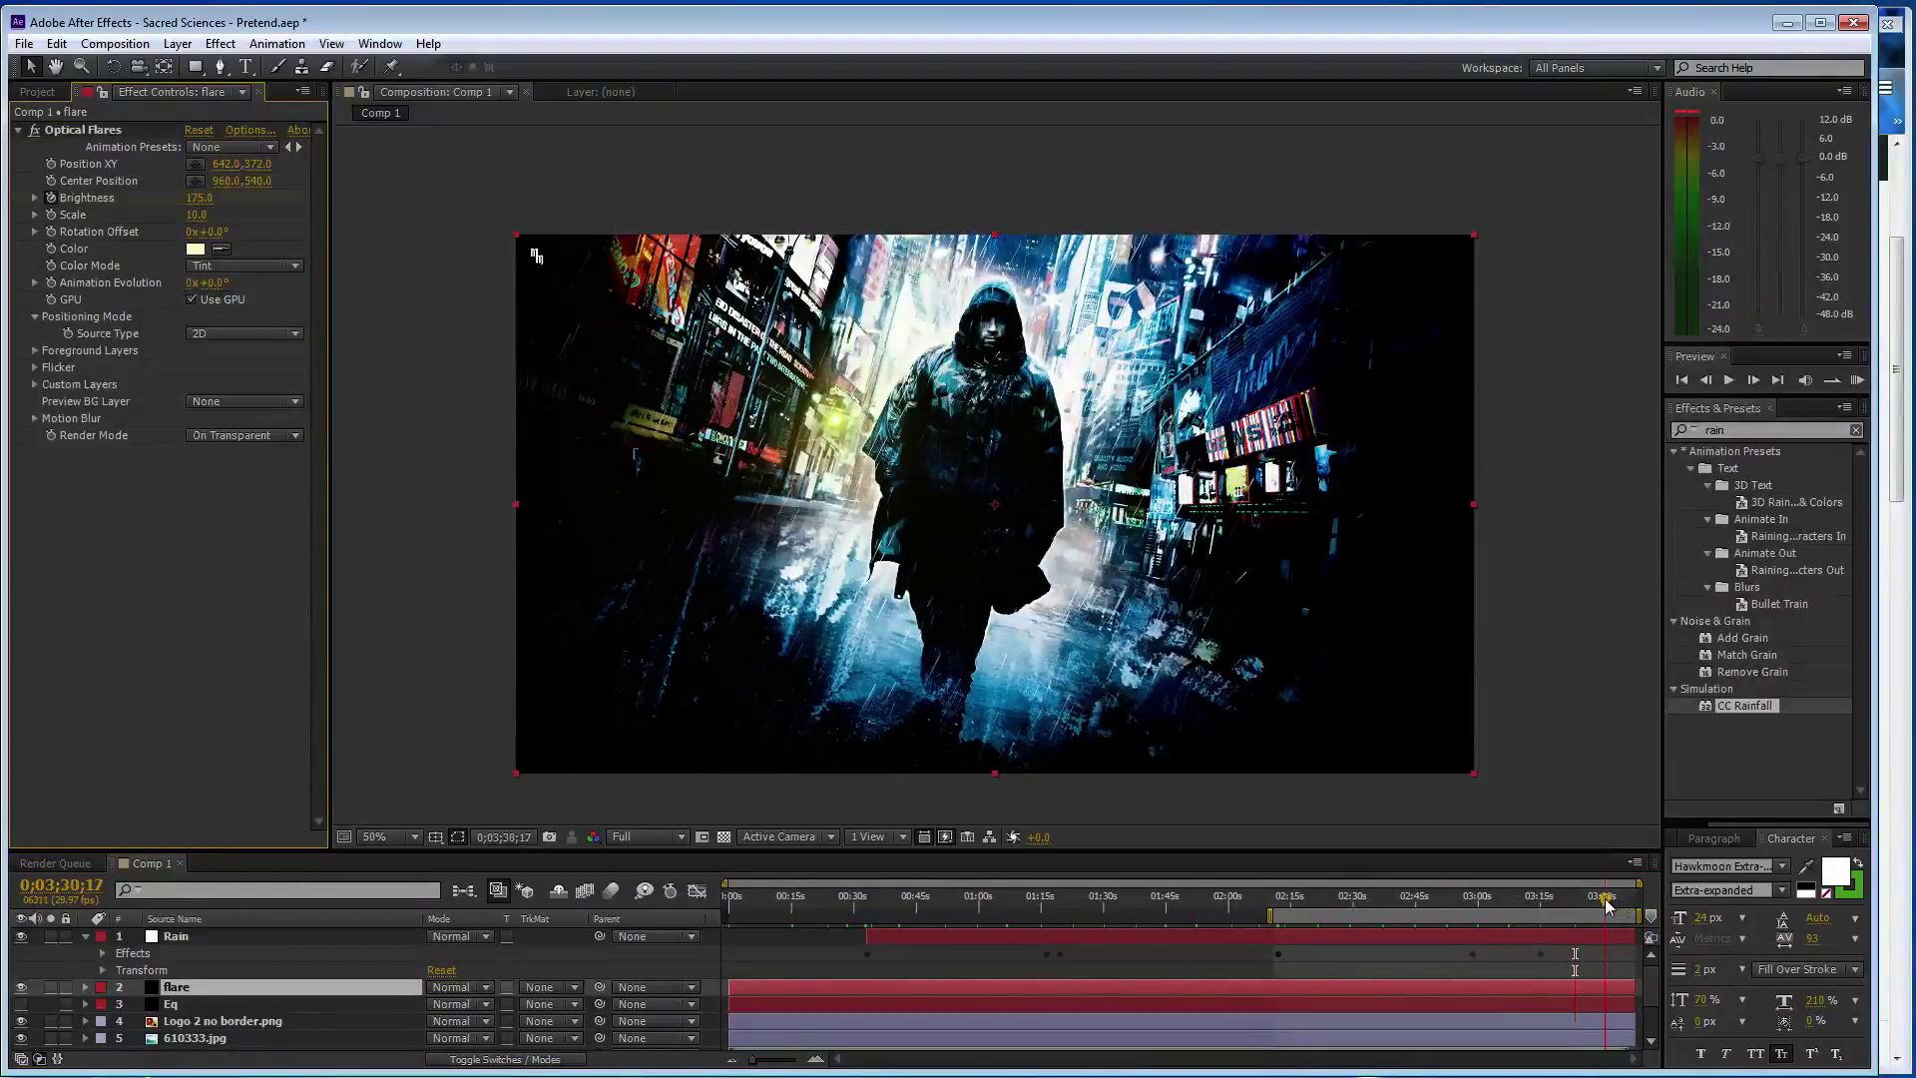
# - Set the flare Brightness to 100, then to 175 at the timeline end, and save the project
pyautogui.click(200, 198)
pyautogui.write('100')
pyautogui.press('Return')
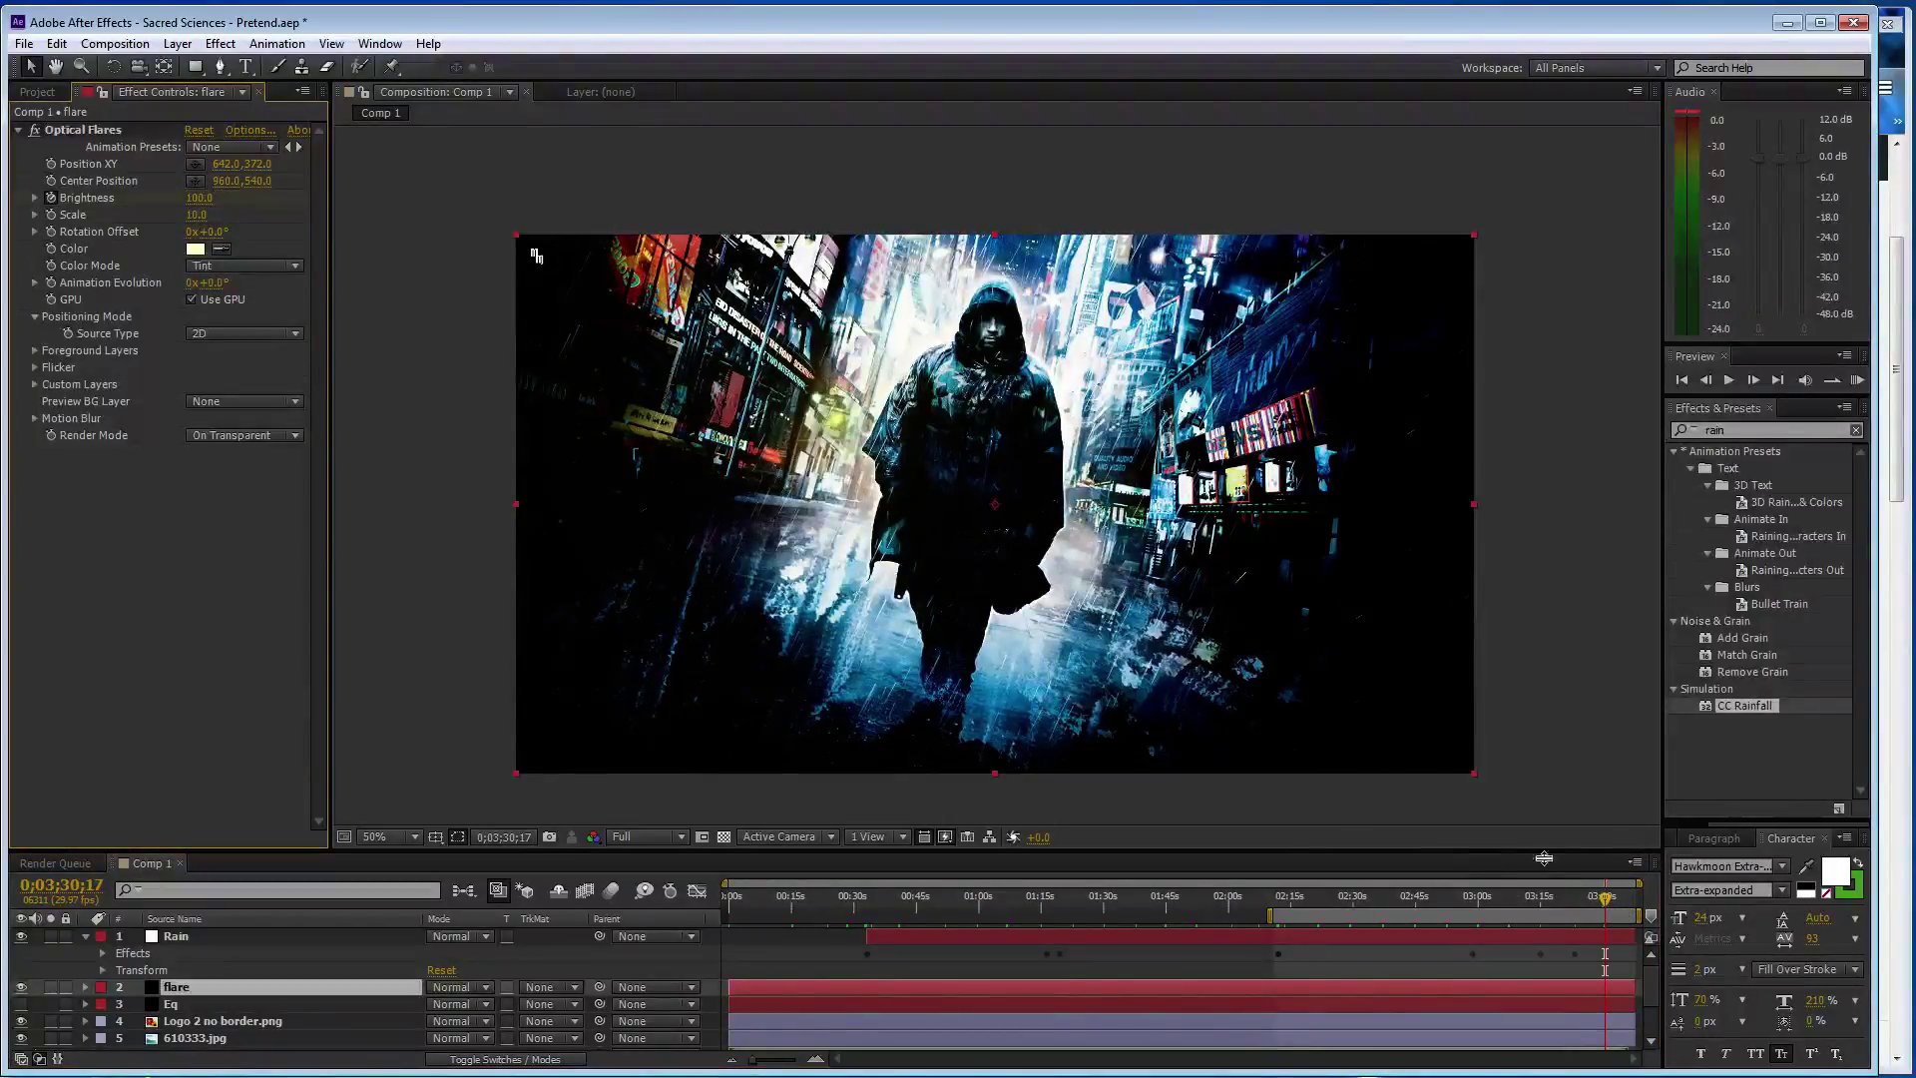
pyautogui.moveTo(1602, 903); pyautogui.dragTo(1637, 903)
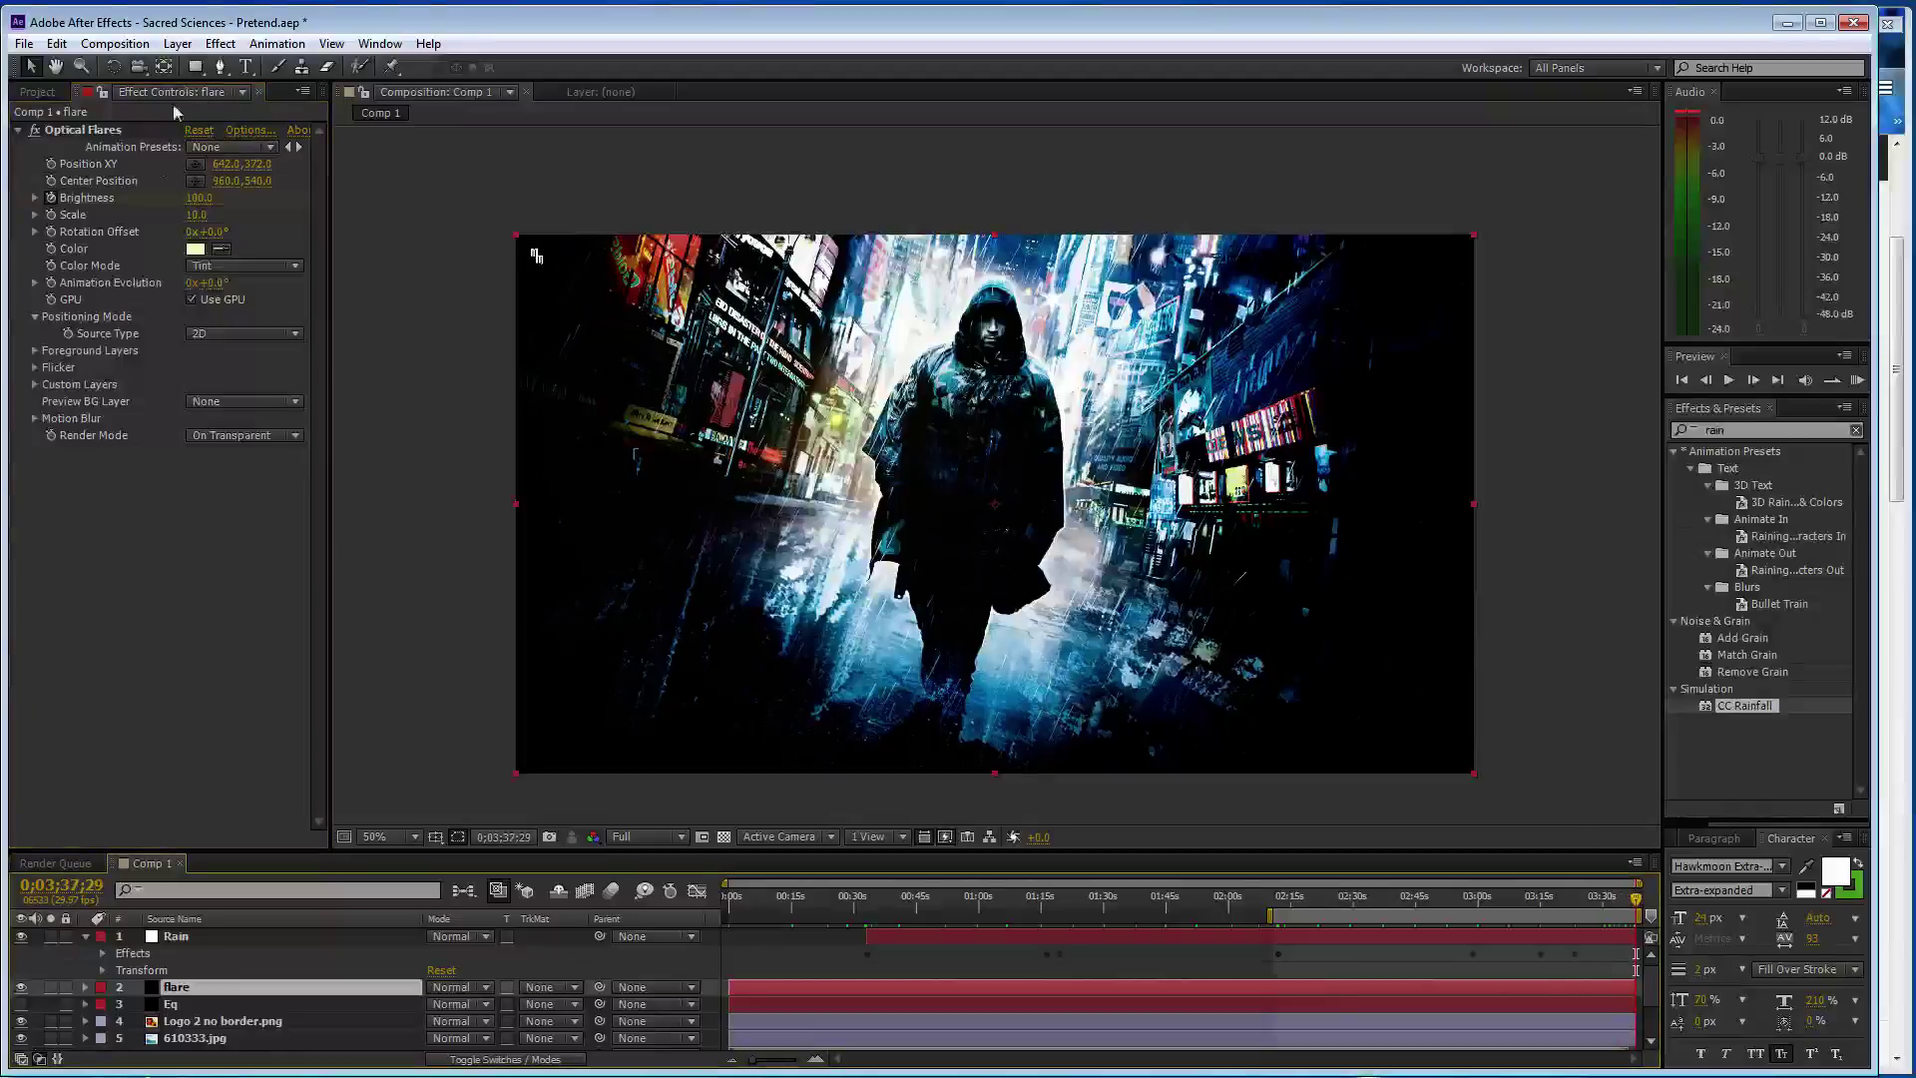
pyautogui.click(201, 199)
pyautogui.write('175')
pyautogui.press('Return')
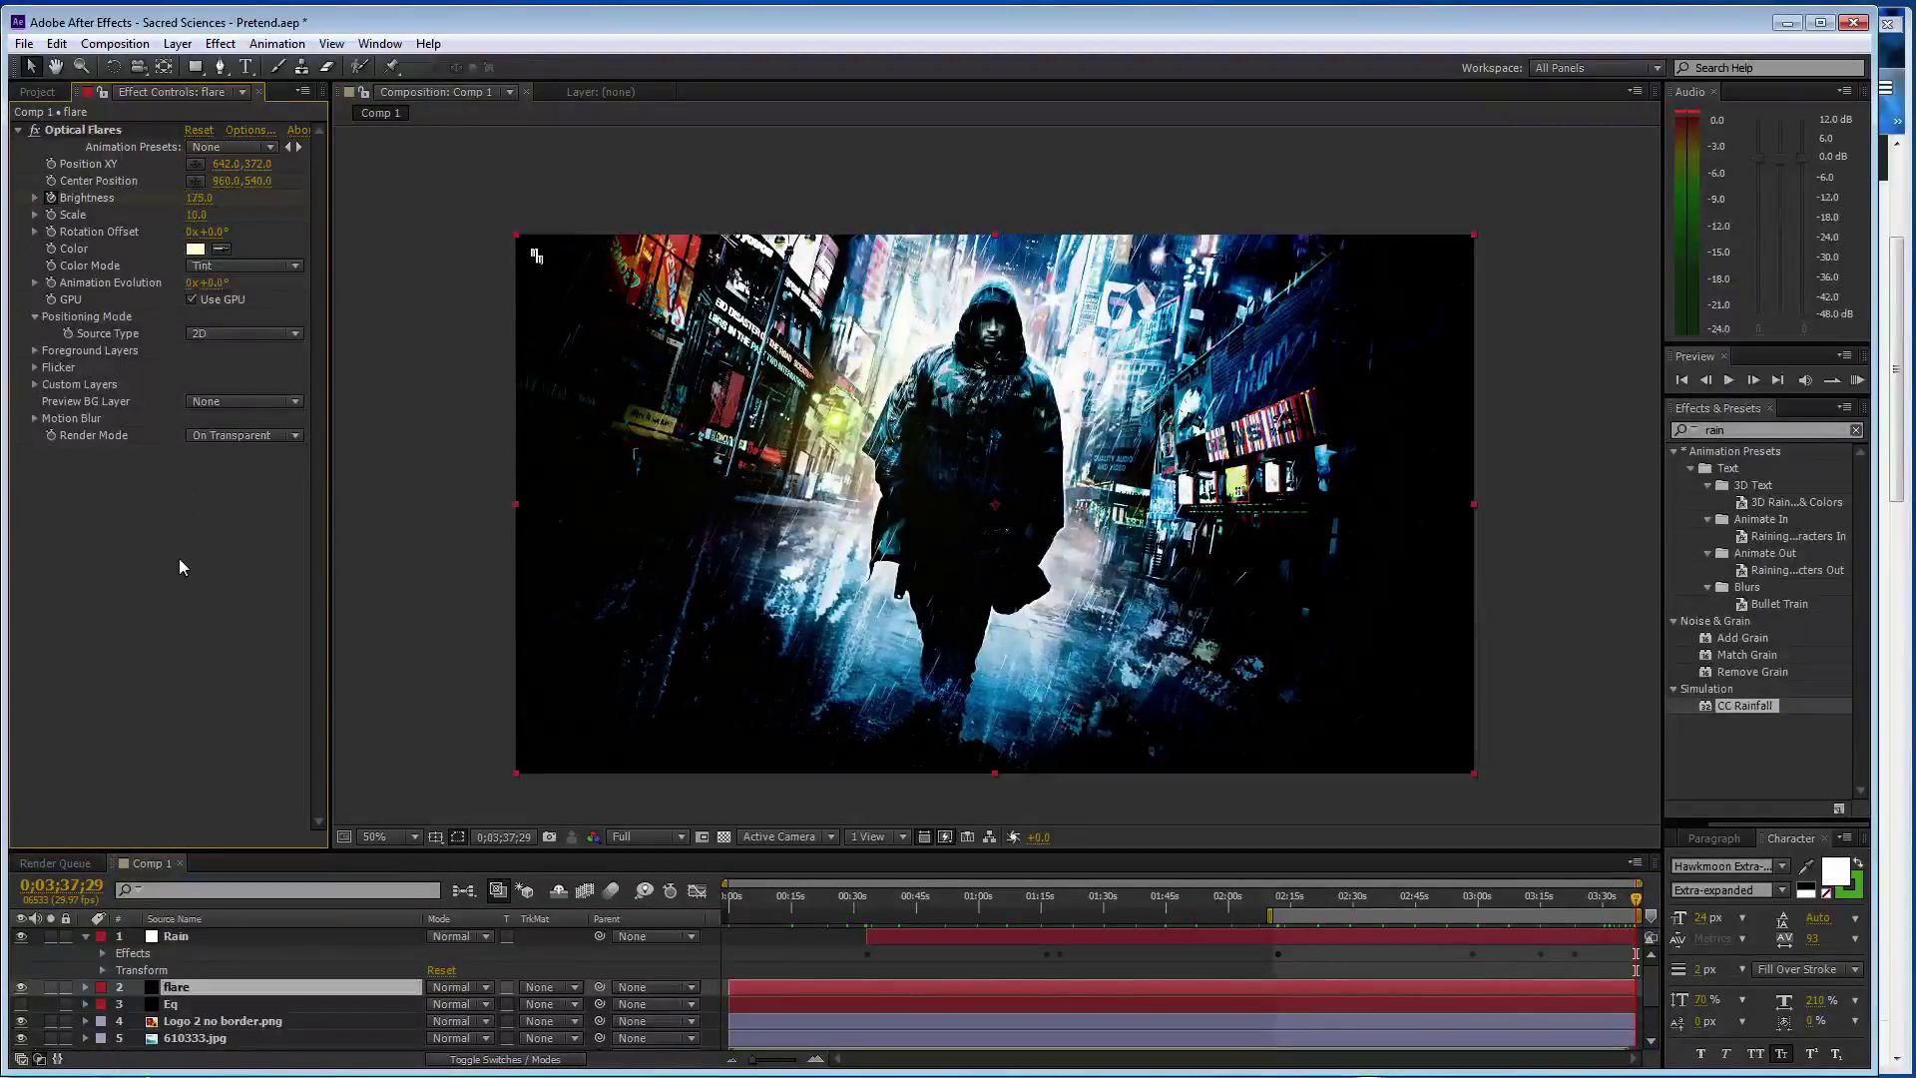
pyautogui.hotkey('ctrl', 's')
# - Duplicate the flare layer, make the copy white, and move it to the frame's top-right corner
pyautogui.click(190, 975)
pyautogui.hotkey('ctrl', 'd')
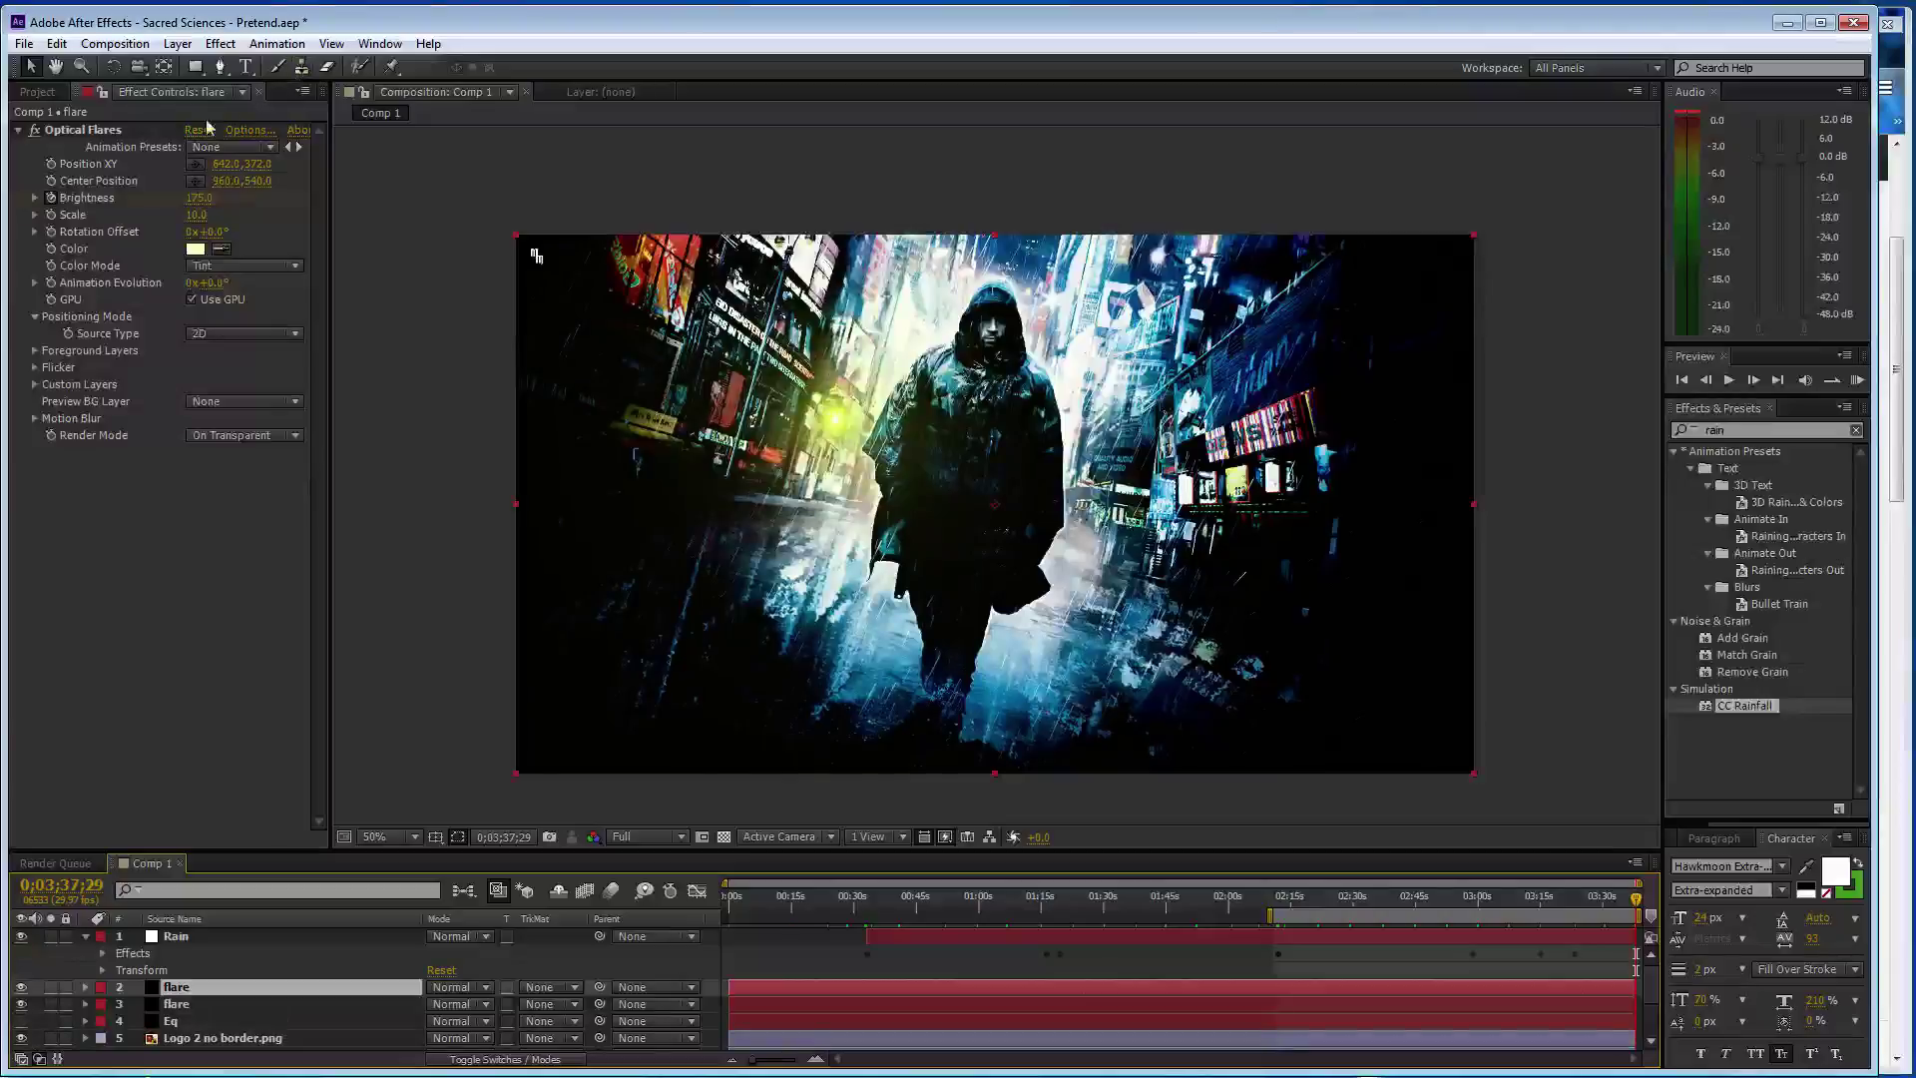
pyautogui.click(194, 249)
pyautogui.click(184, 249)
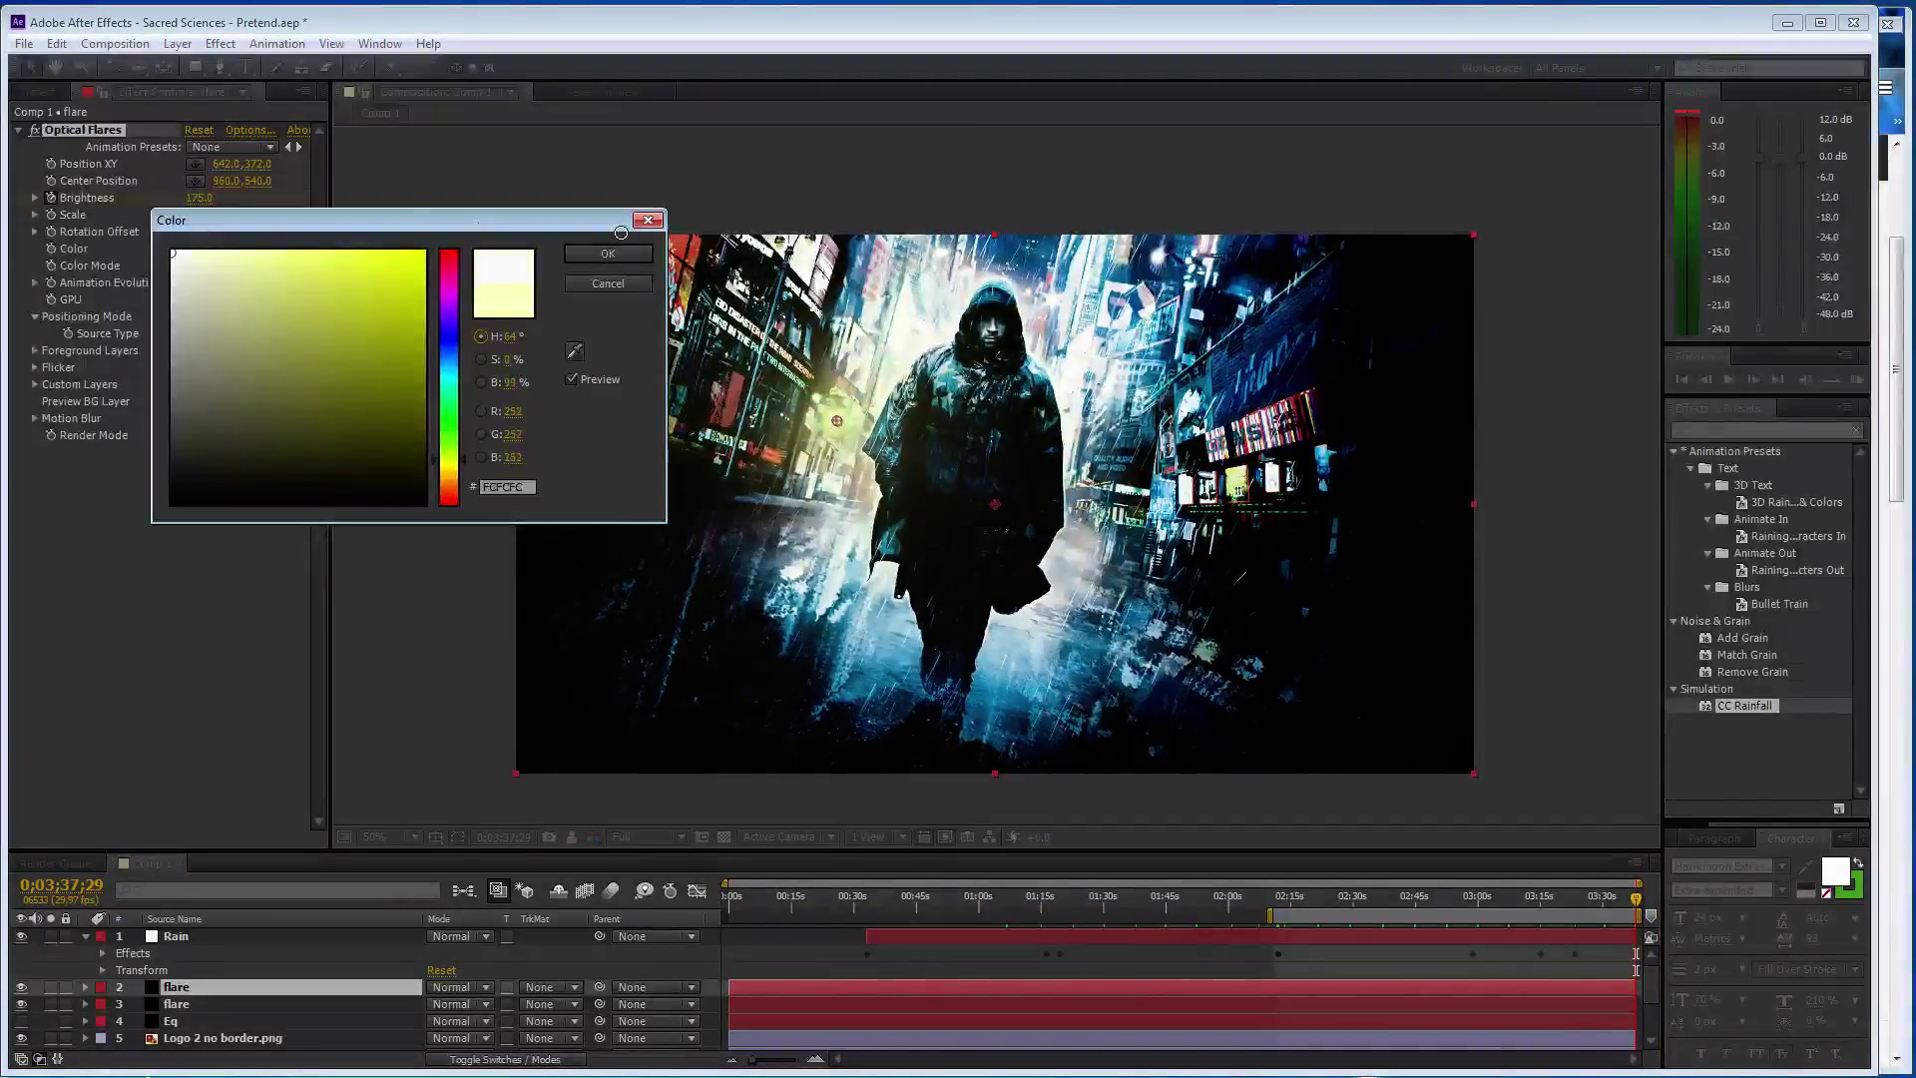
pyautogui.click(612, 257)
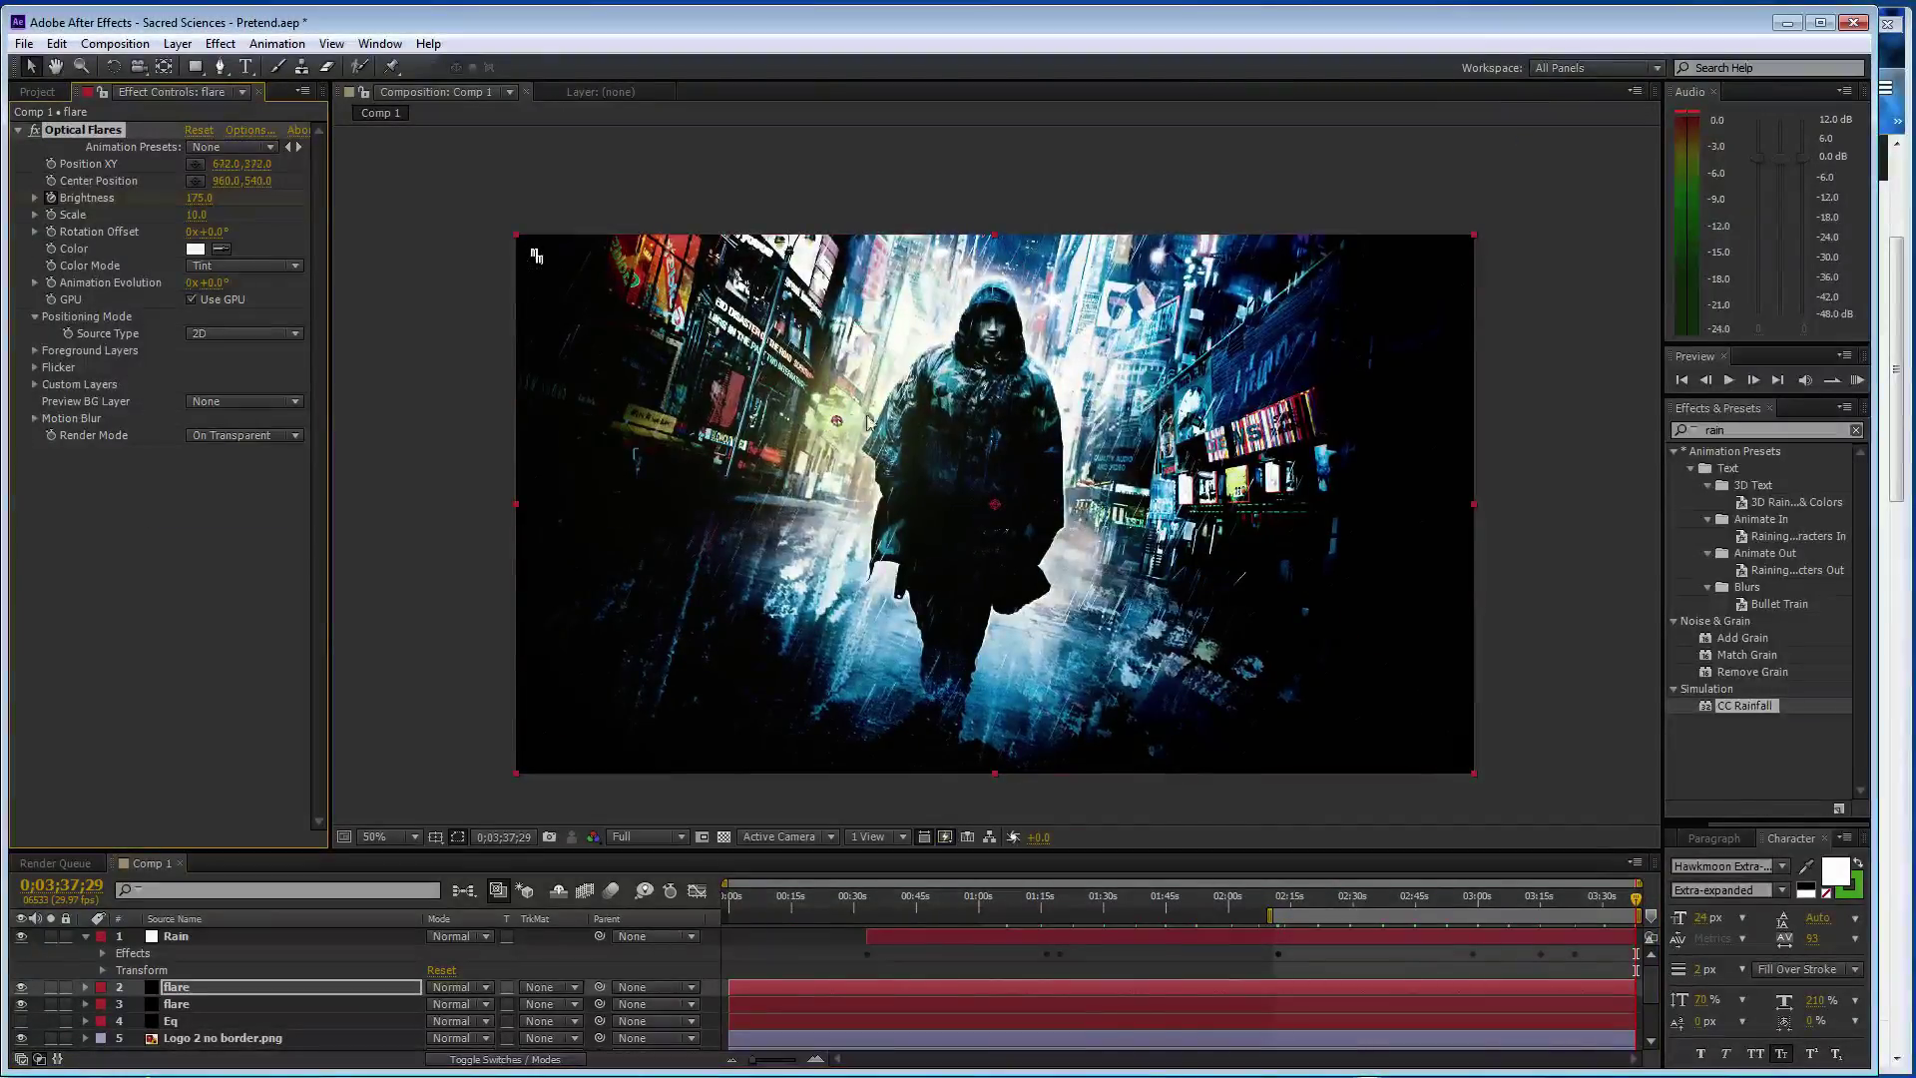
pyautogui.moveTo(837, 420)
pyautogui.mouseDown()
pyautogui.moveTo(1149, 282)
pyautogui.moveTo(1157, 256)
pyautogui.mouseUp()
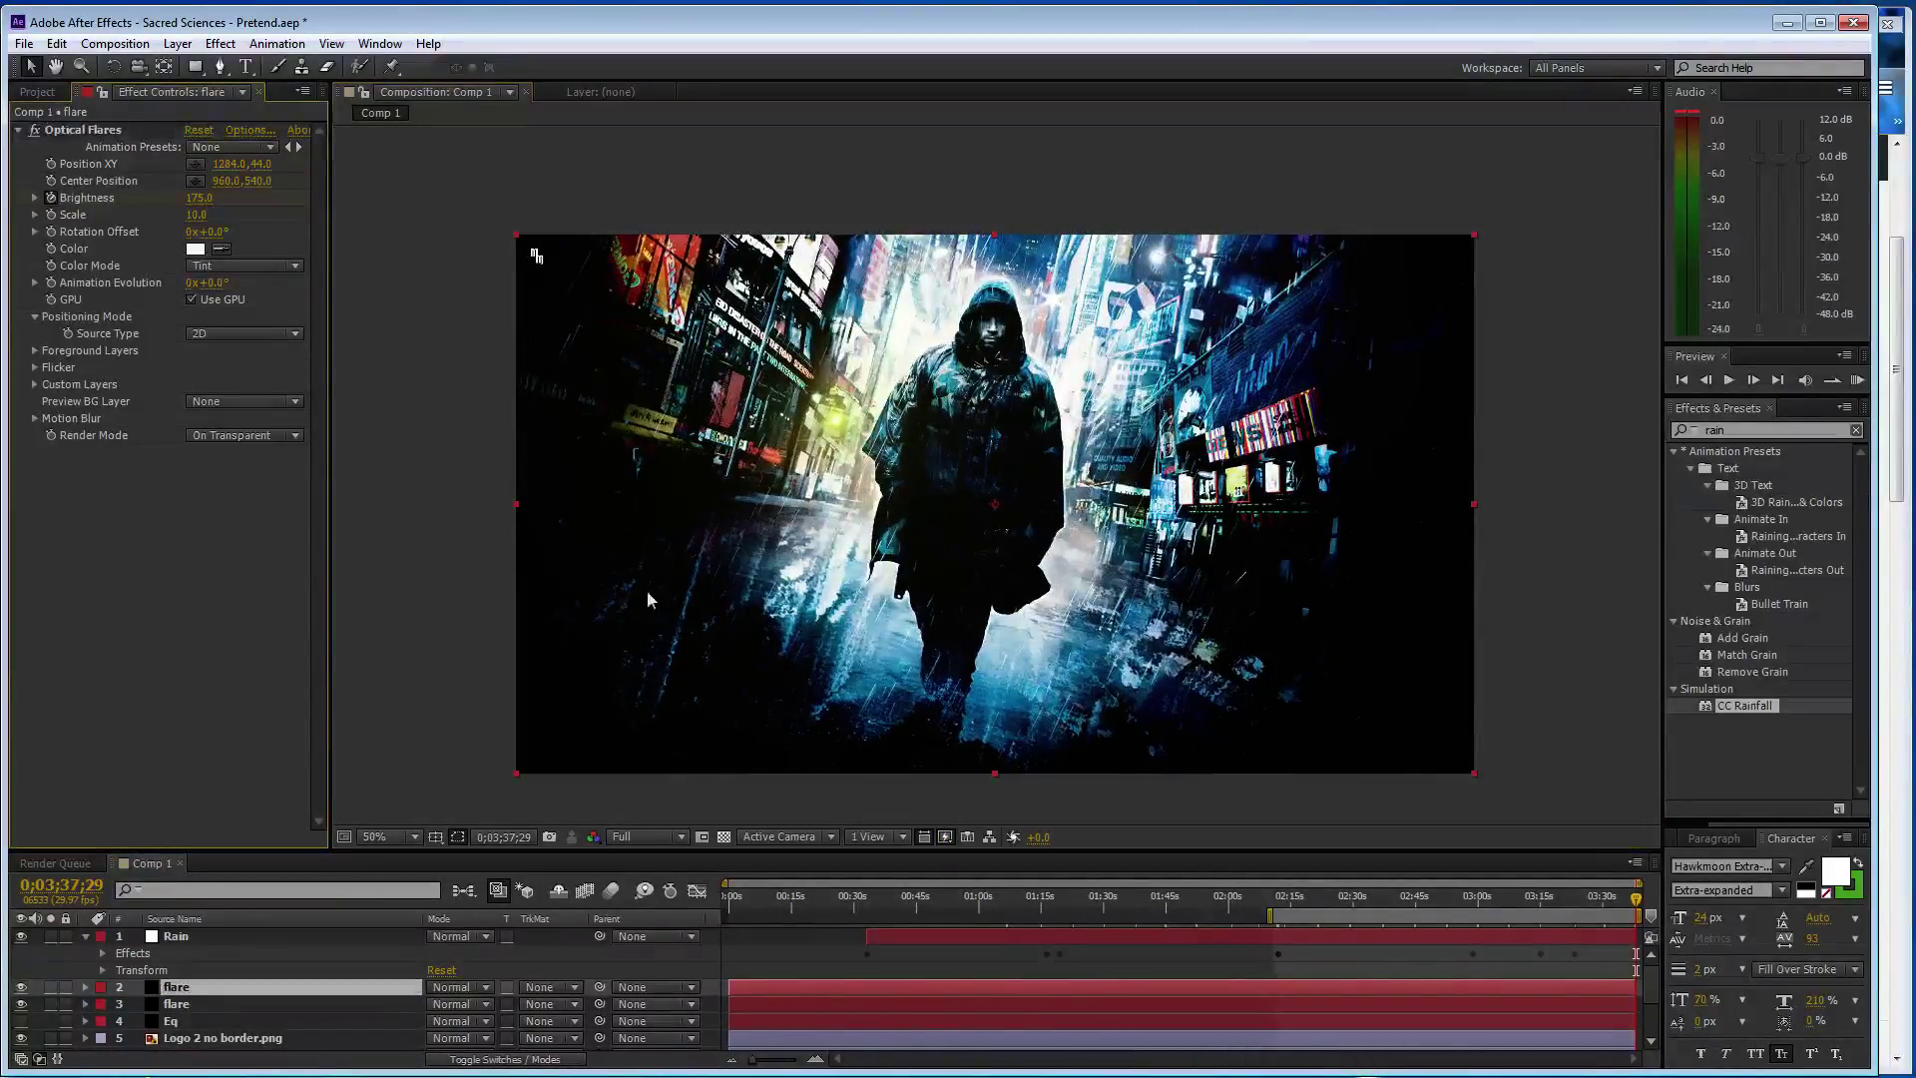
# - Keyframe the second flare's Scale at 15, then 20 at about 3:33
pyautogui.click(196, 216)
pyautogui.press('Return')
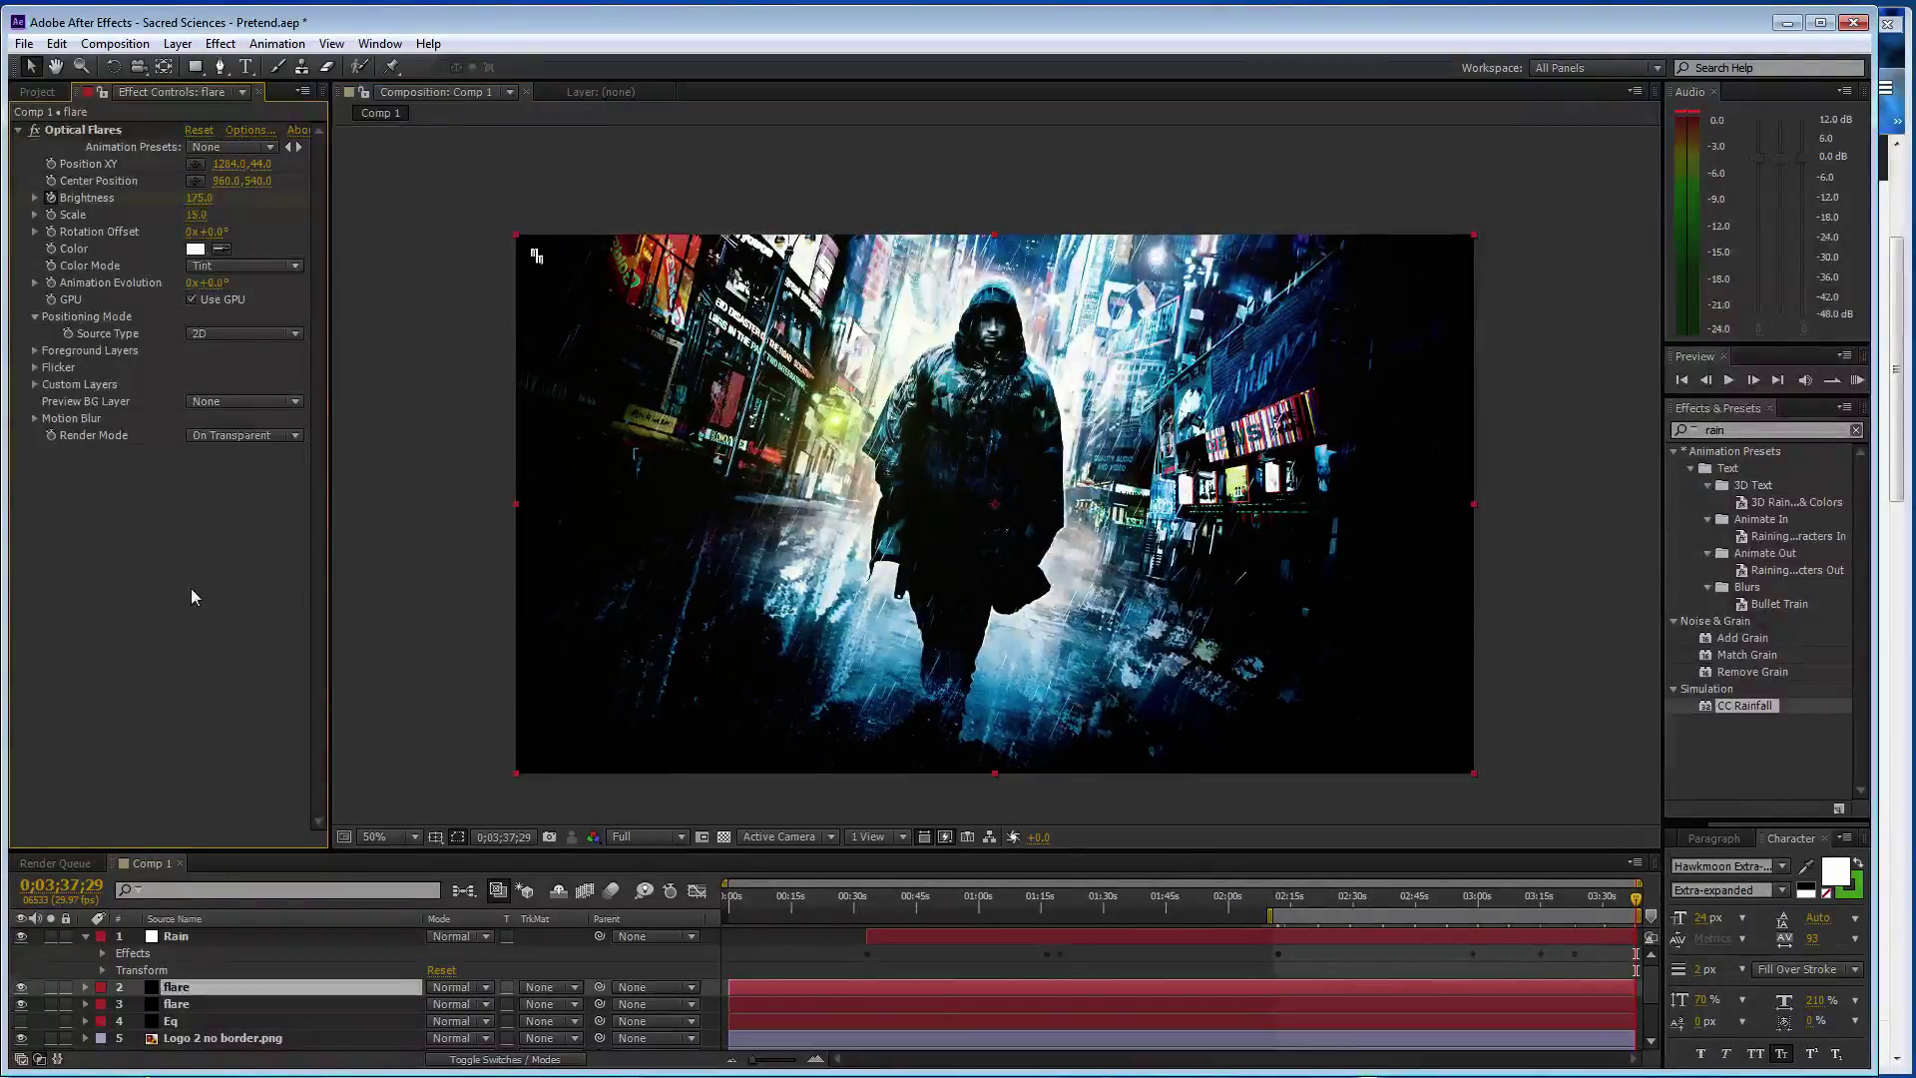
pyautogui.moveTo(1613, 897); pyautogui.dragTo(1564, 896)
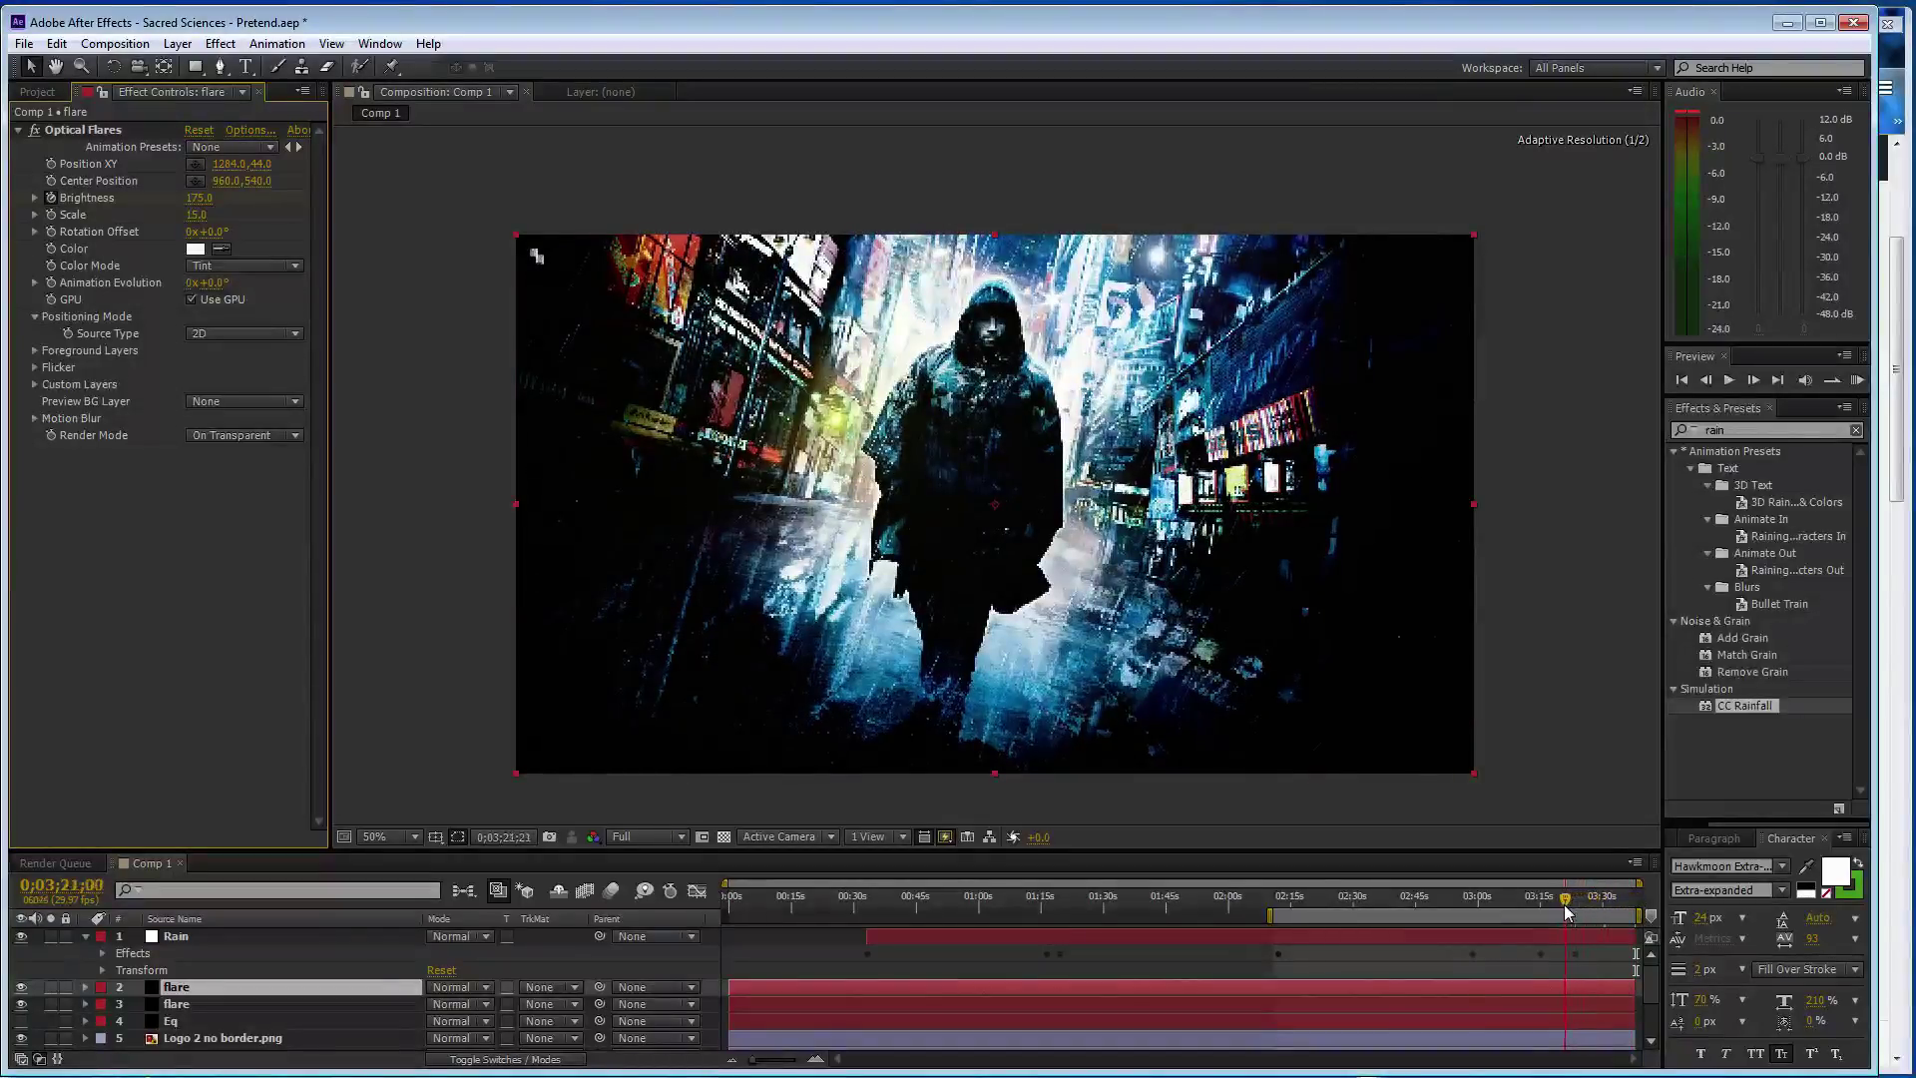
pyautogui.click(232, 616)
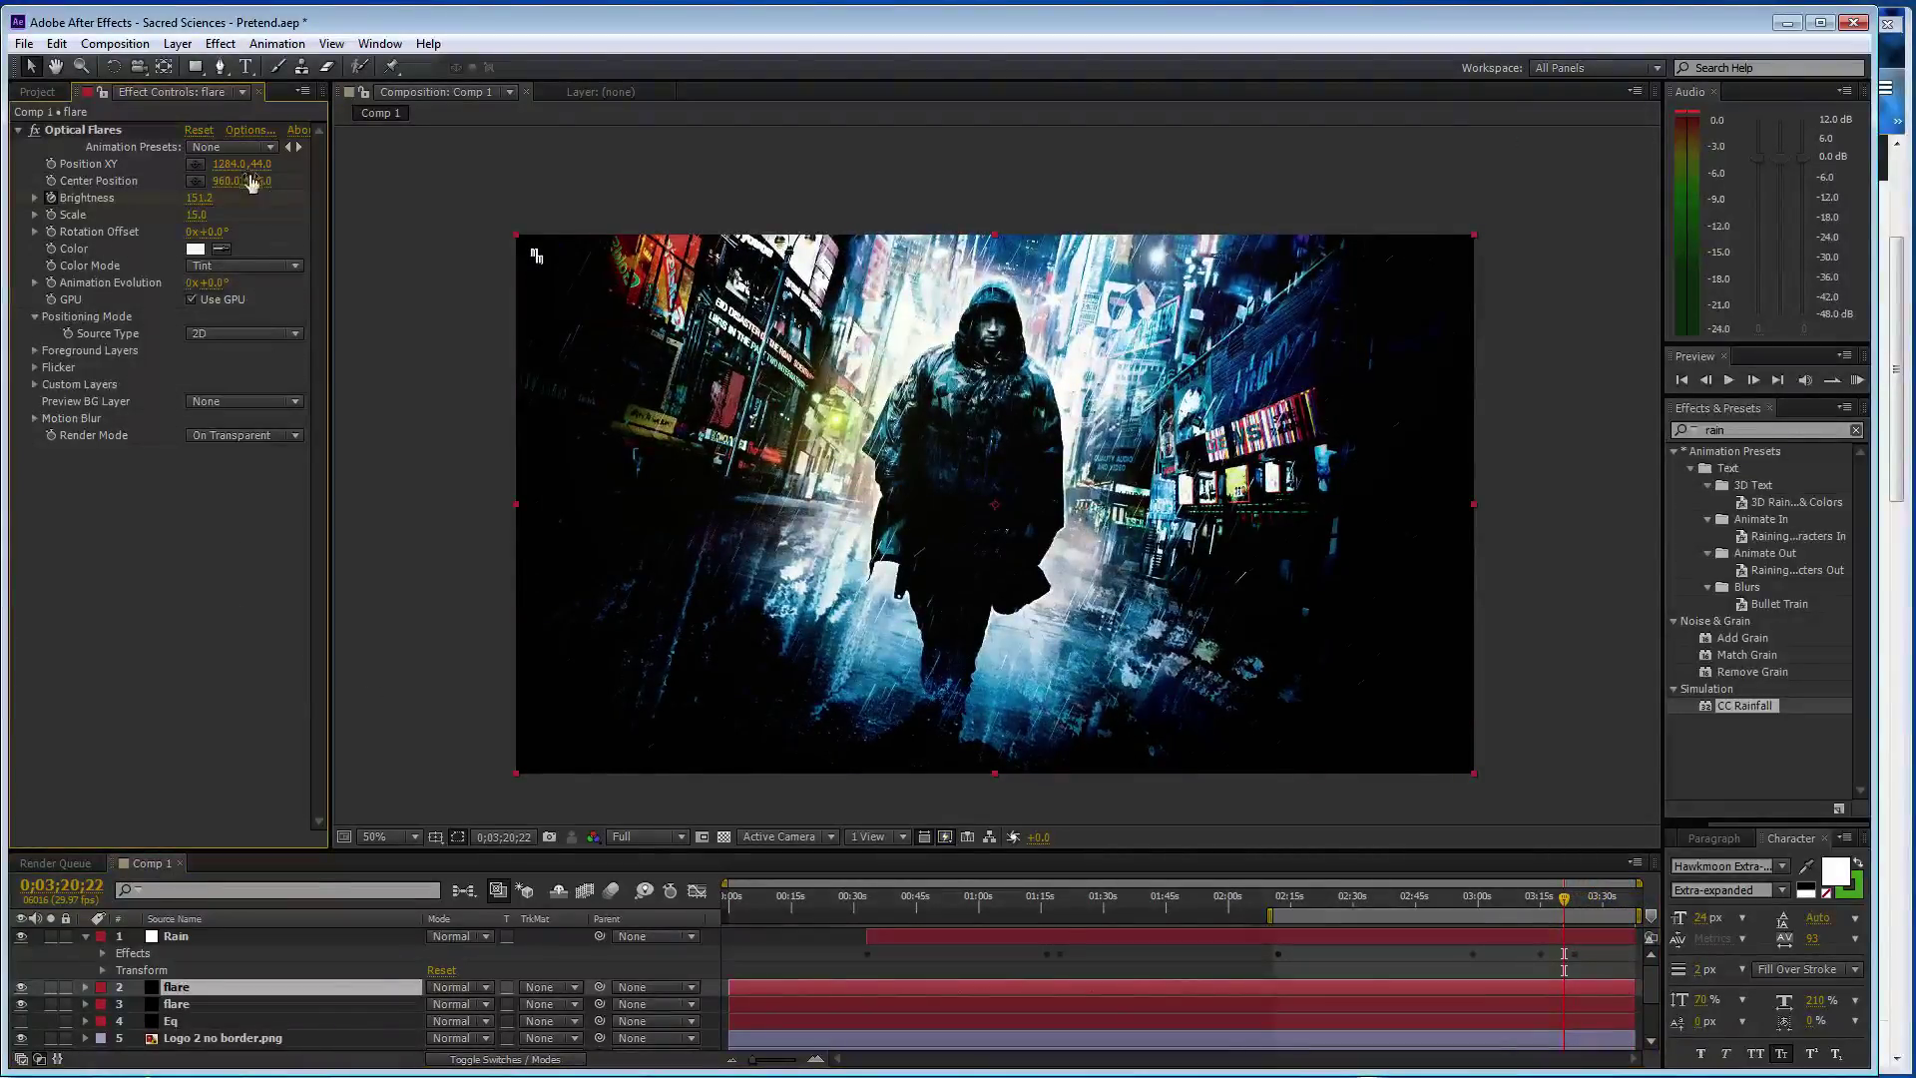
pyautogui.click(199, 216)
pyautogui.write('20')
pyautogui.press('Return')
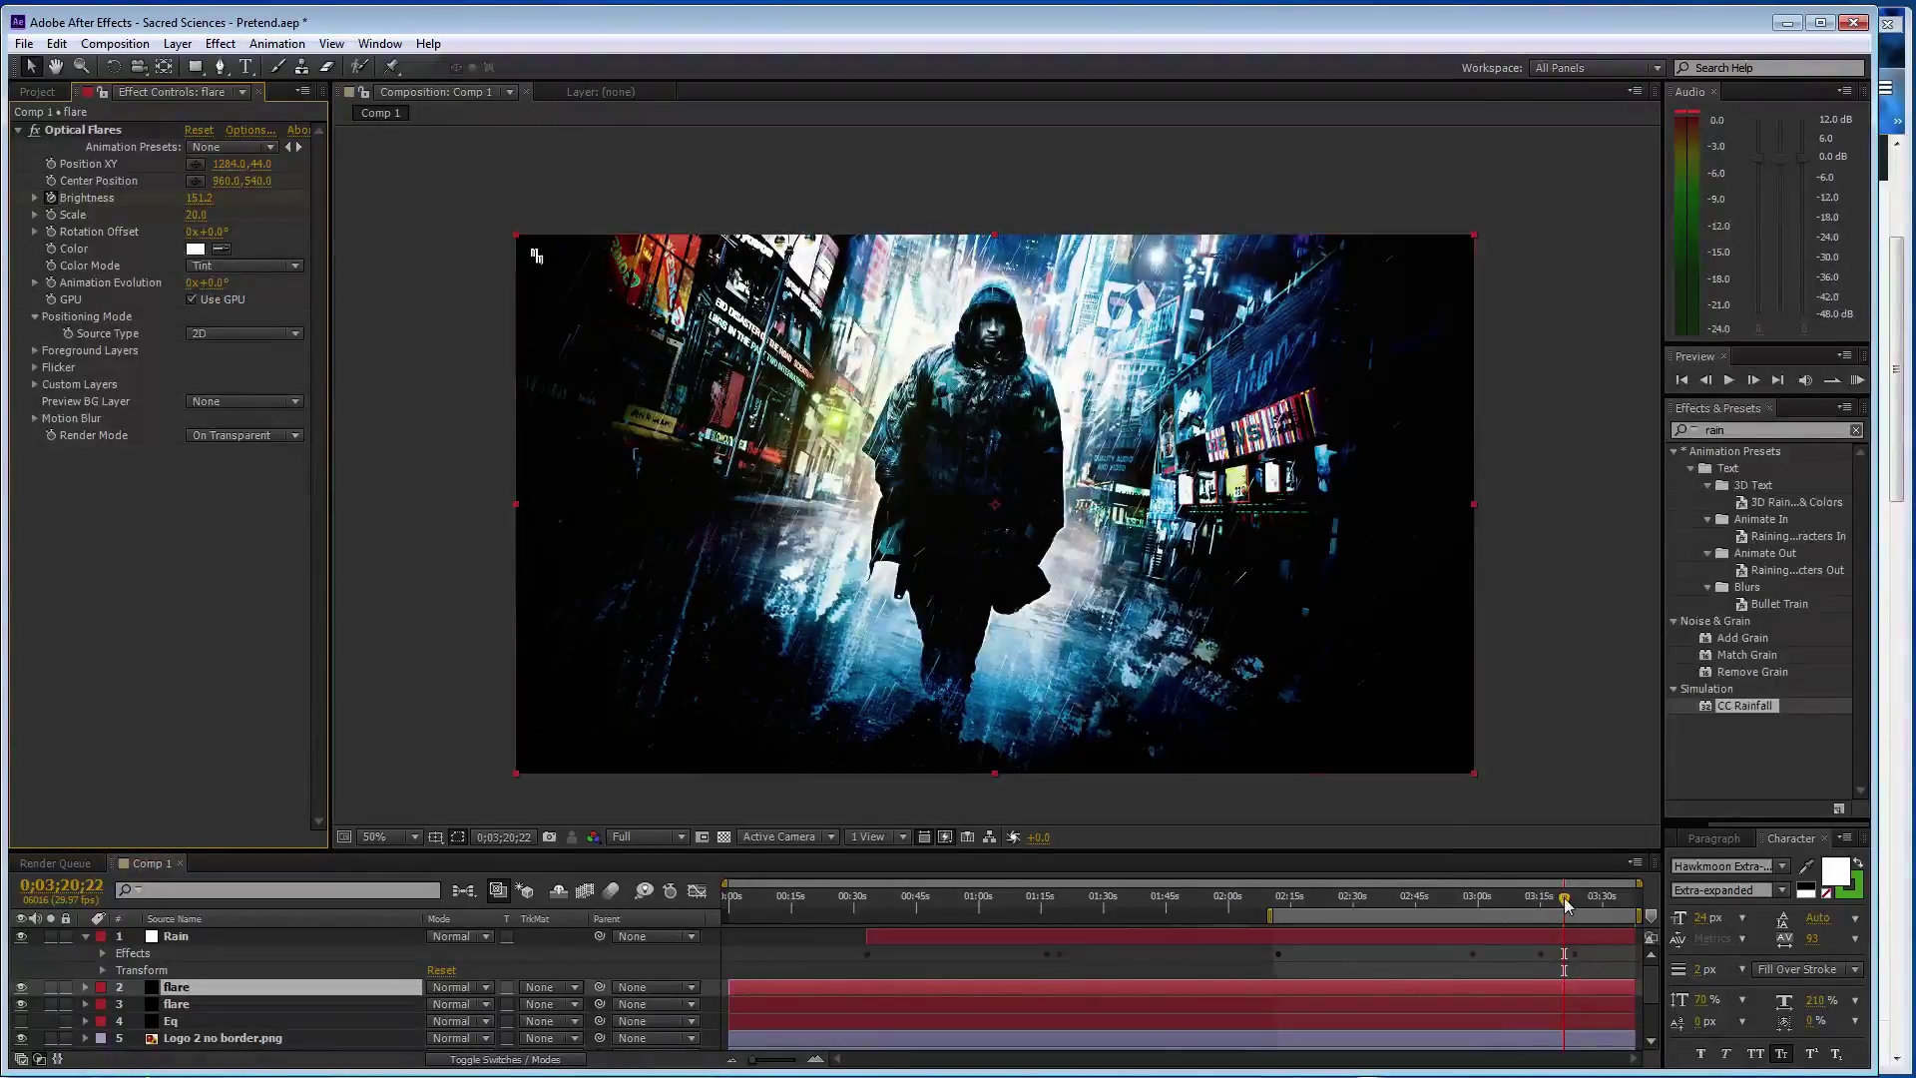
pyautogui.moveTo(1564, 897); pyautogui.dragTo(1459, 928)
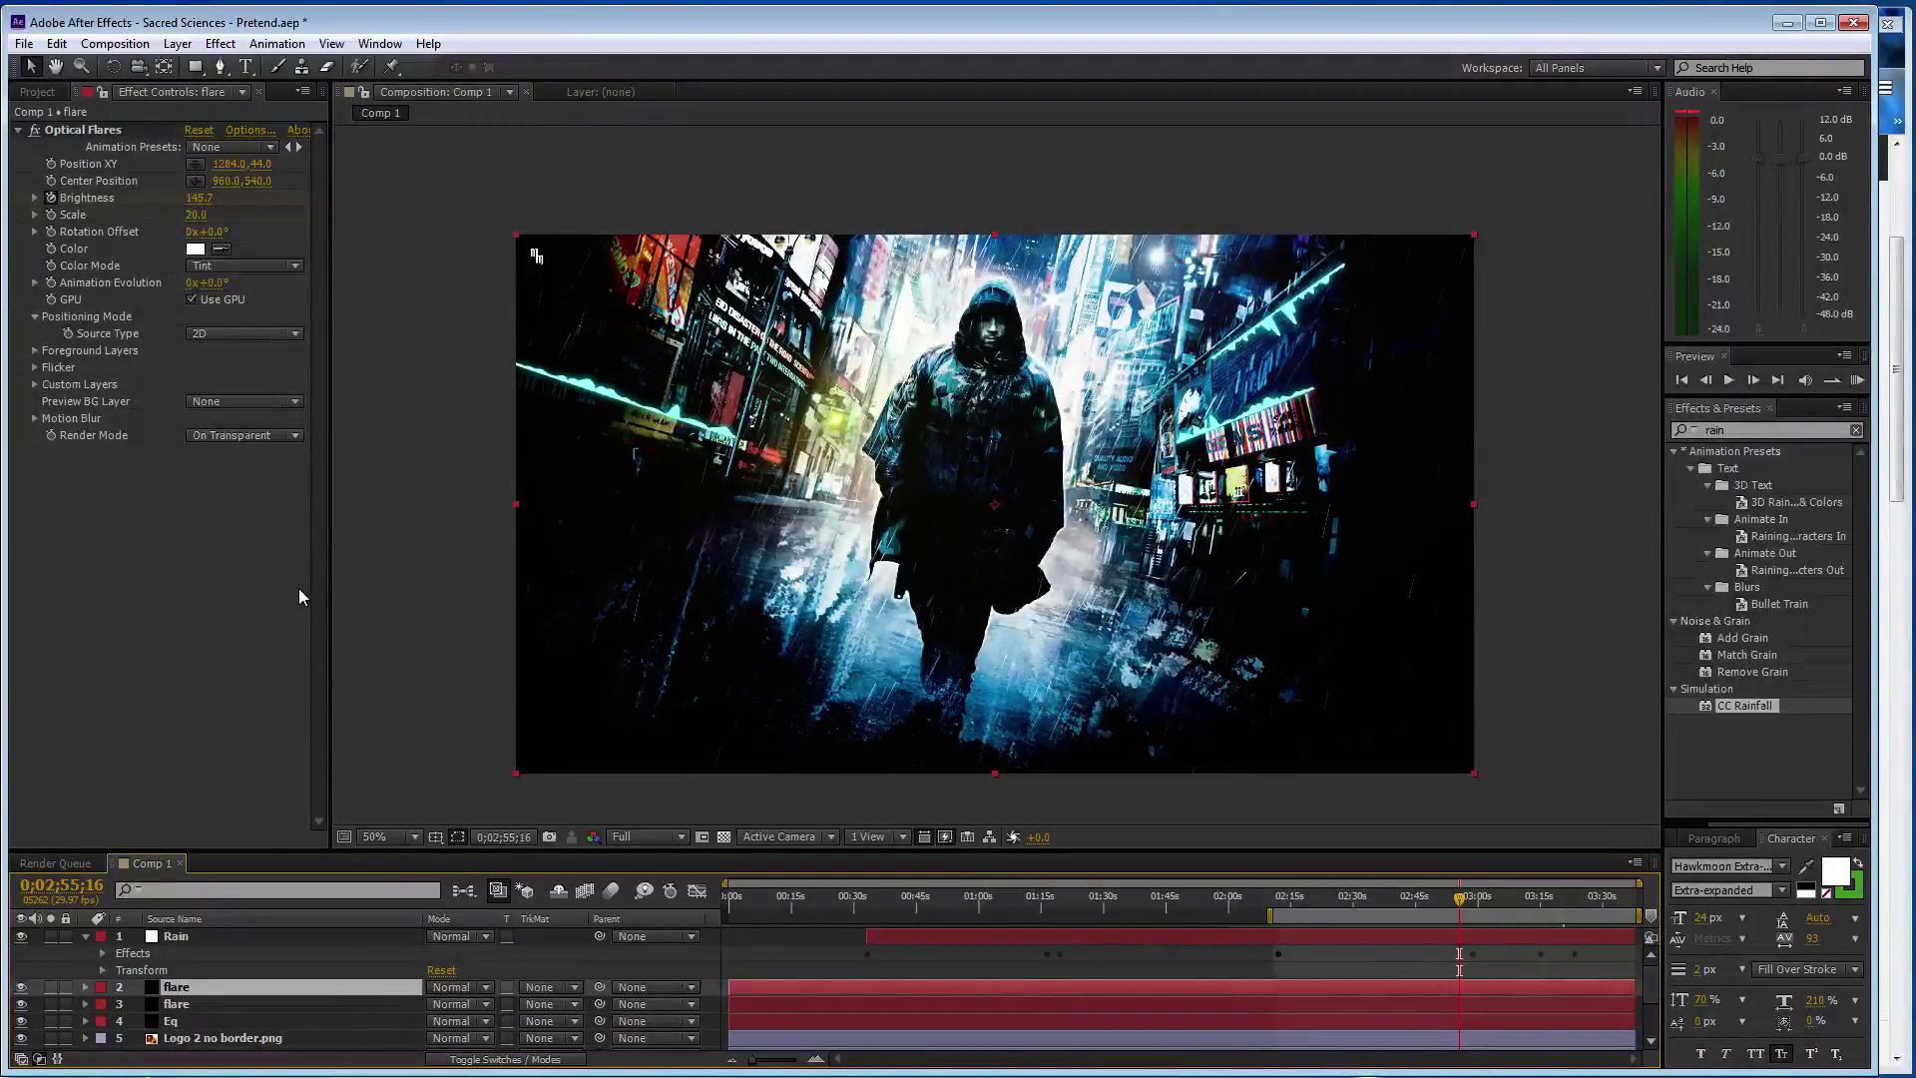
# - Collapse Rain, select layers 1–6 and pre-compose them into Pre-comp 2
pyautogui.click(85, 938)
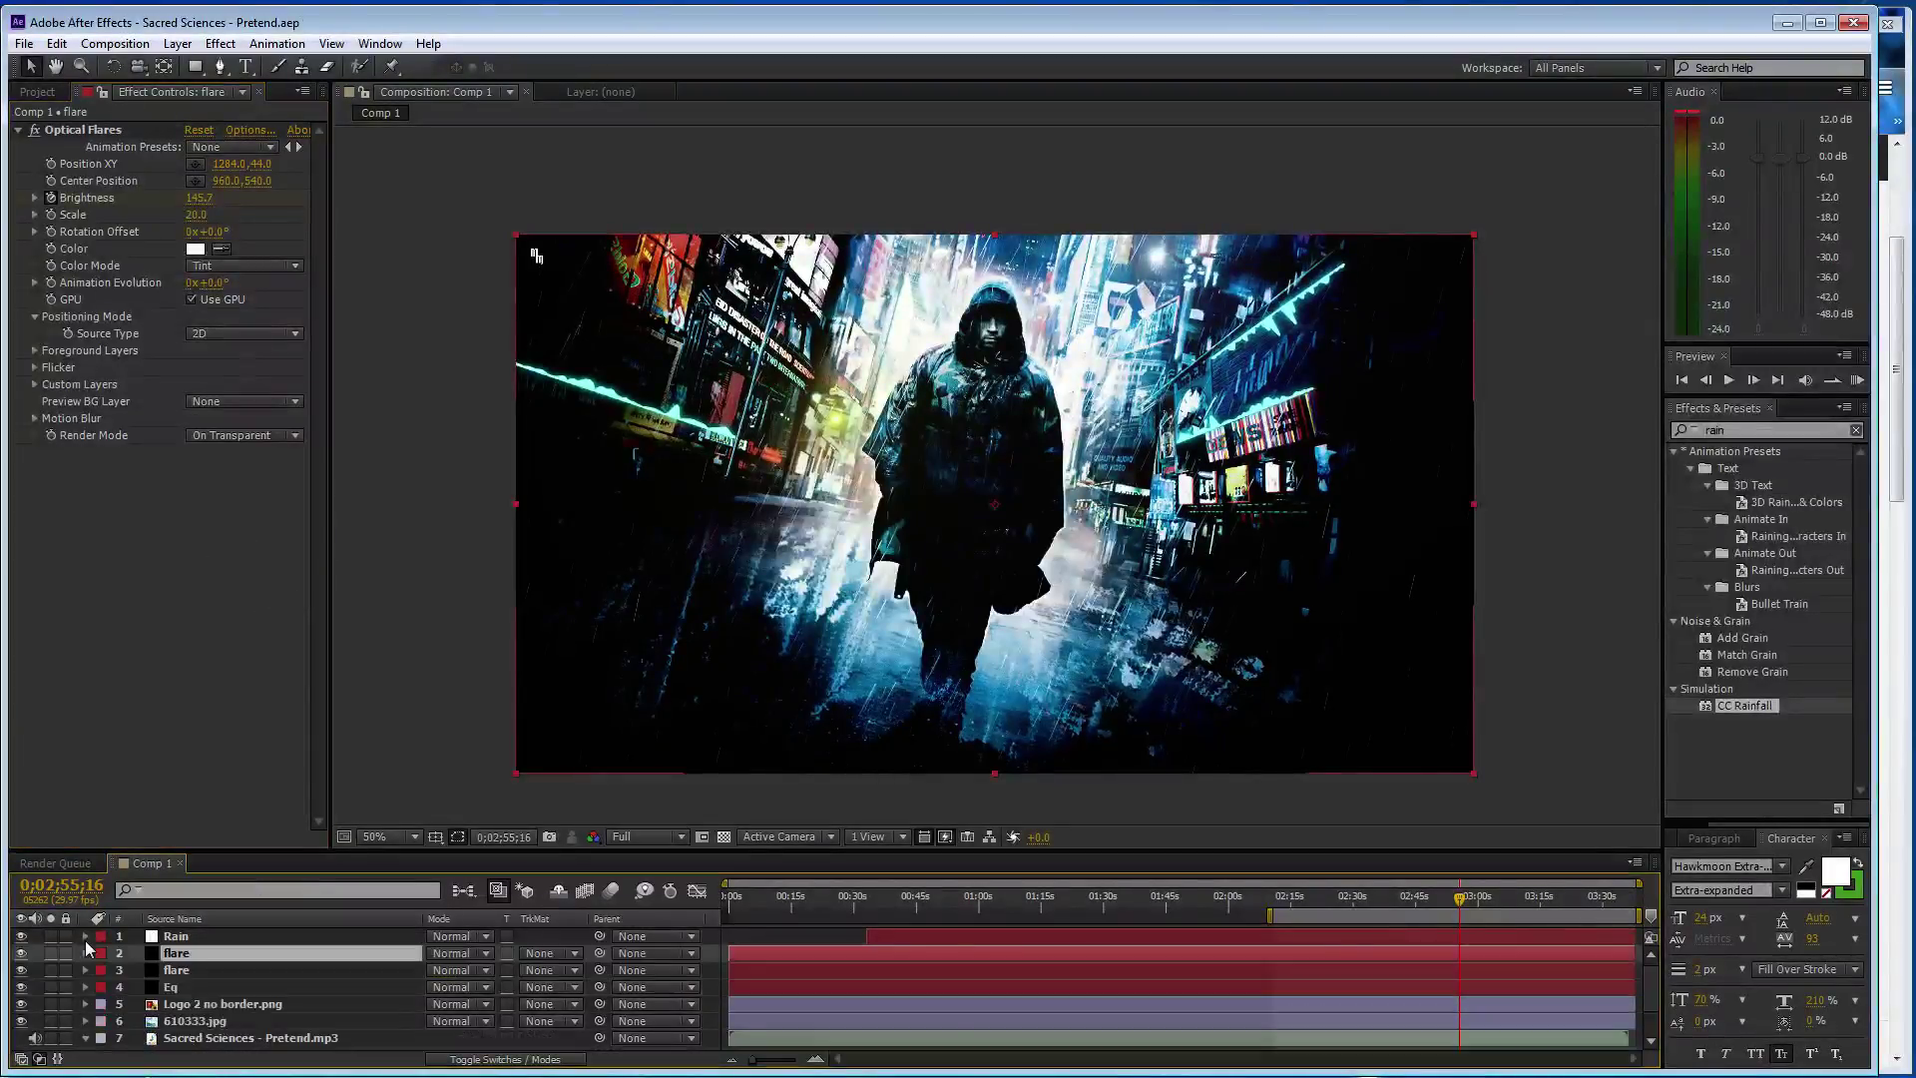
pyautogui.click(202, 935)
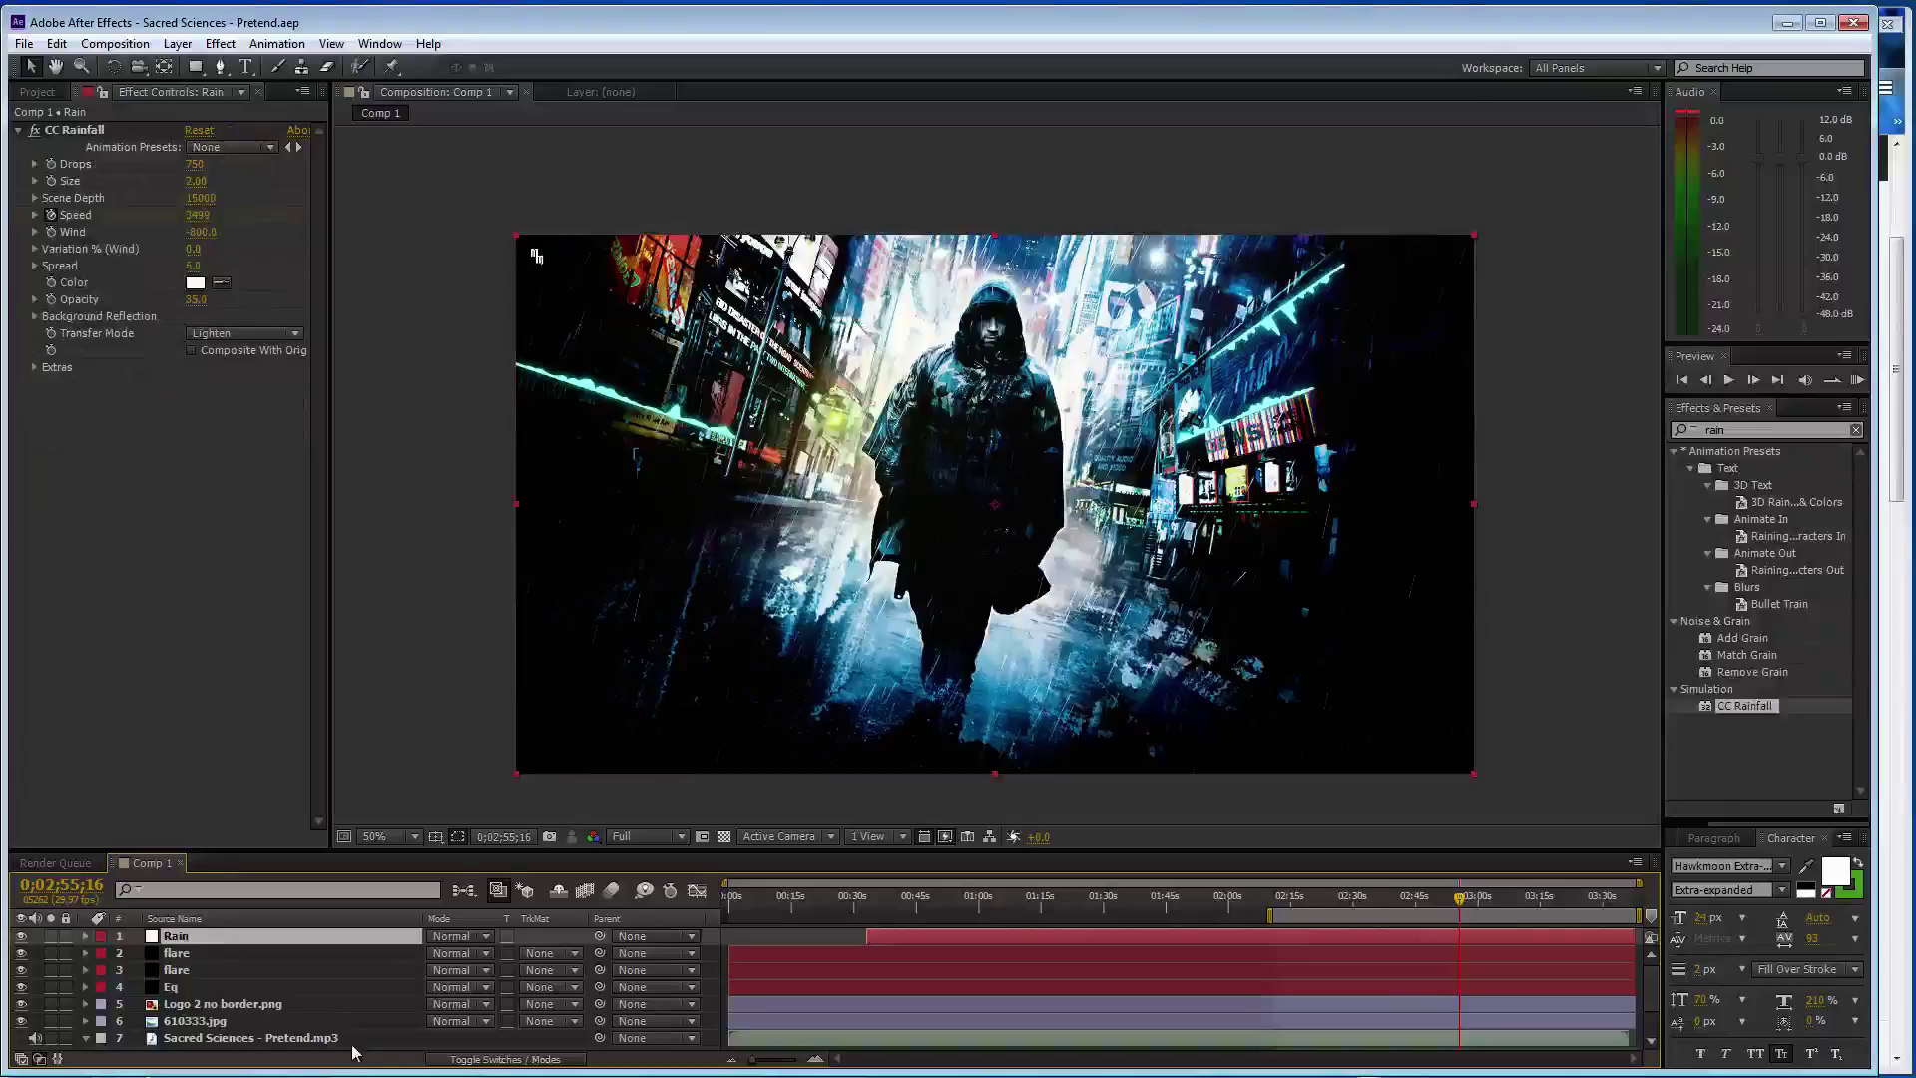
pyautogui.keyDown('shift'); pyautogui.click(349, 1025); pyautogui.keyUp('shift')
pyautogui.rightClick(349, 1026)
pyautogui.click(454, 863)
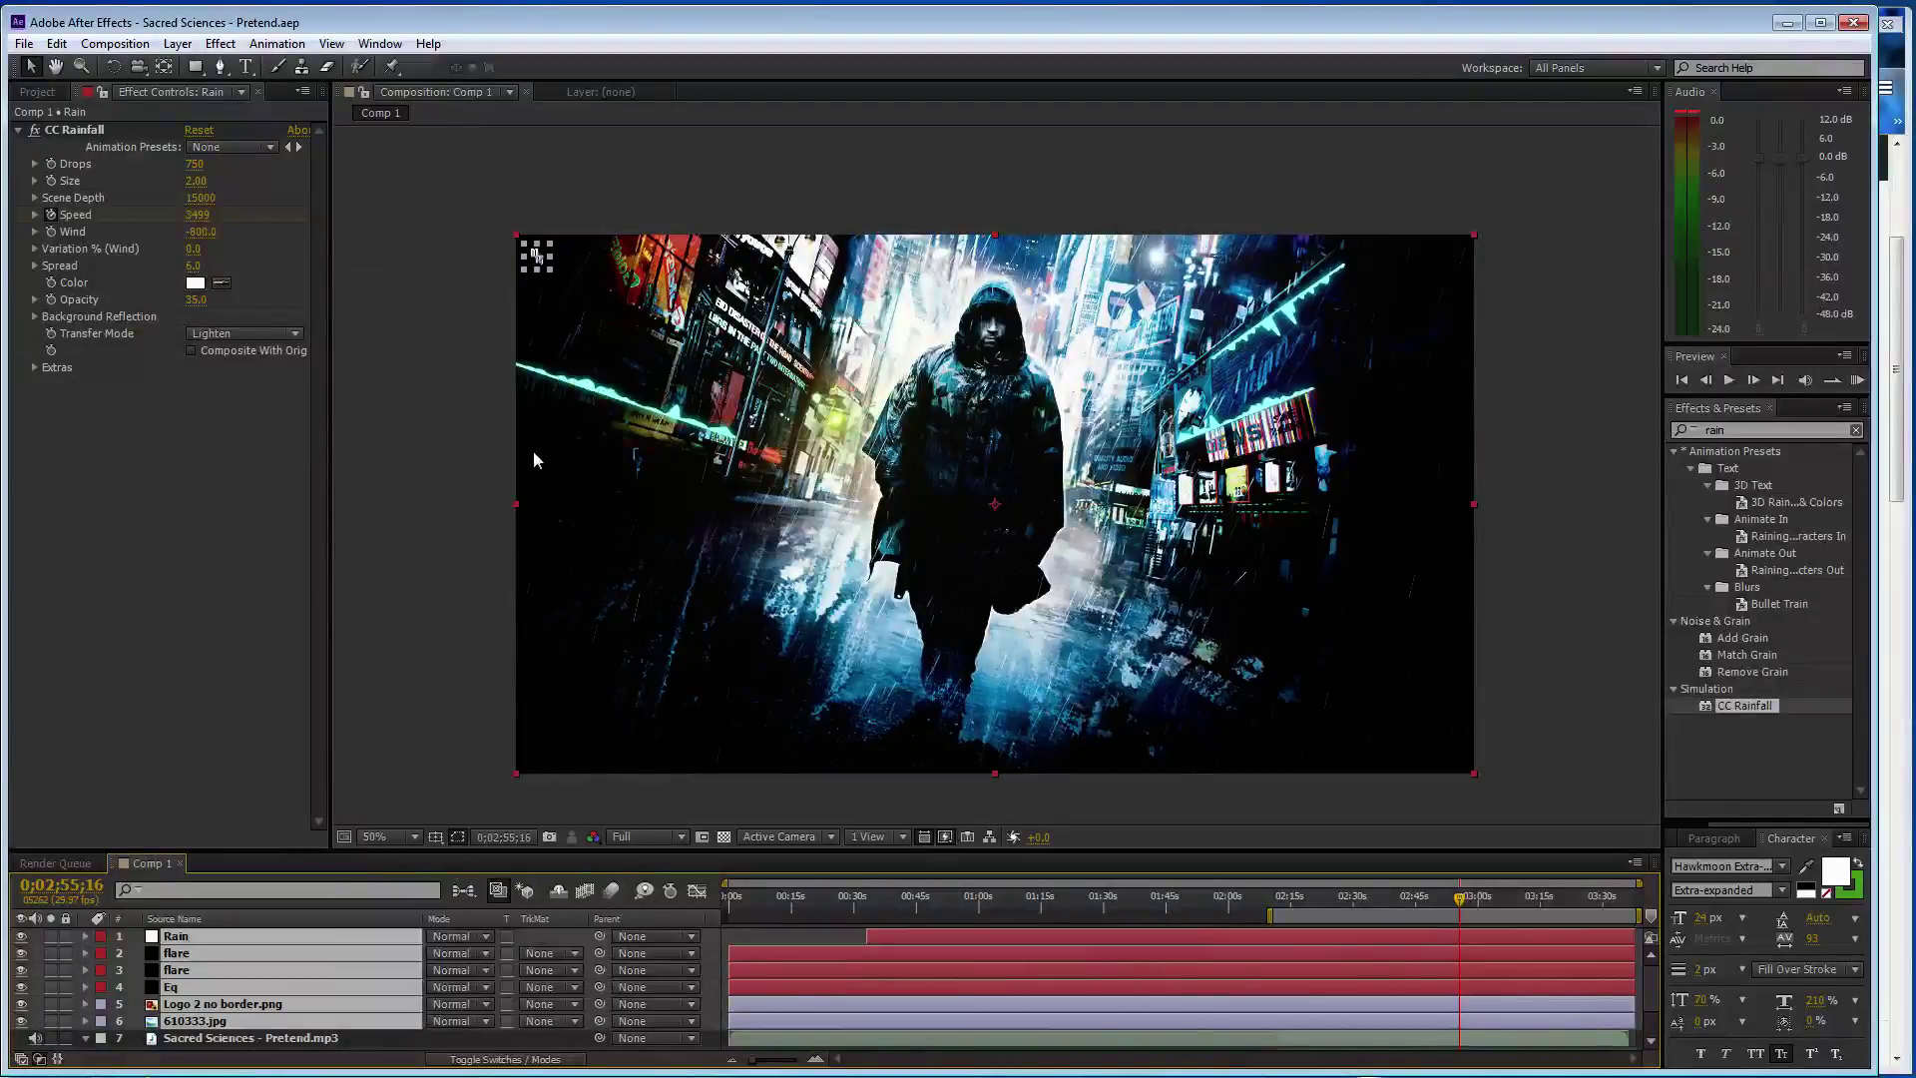
pyautogui.click(539, 514)
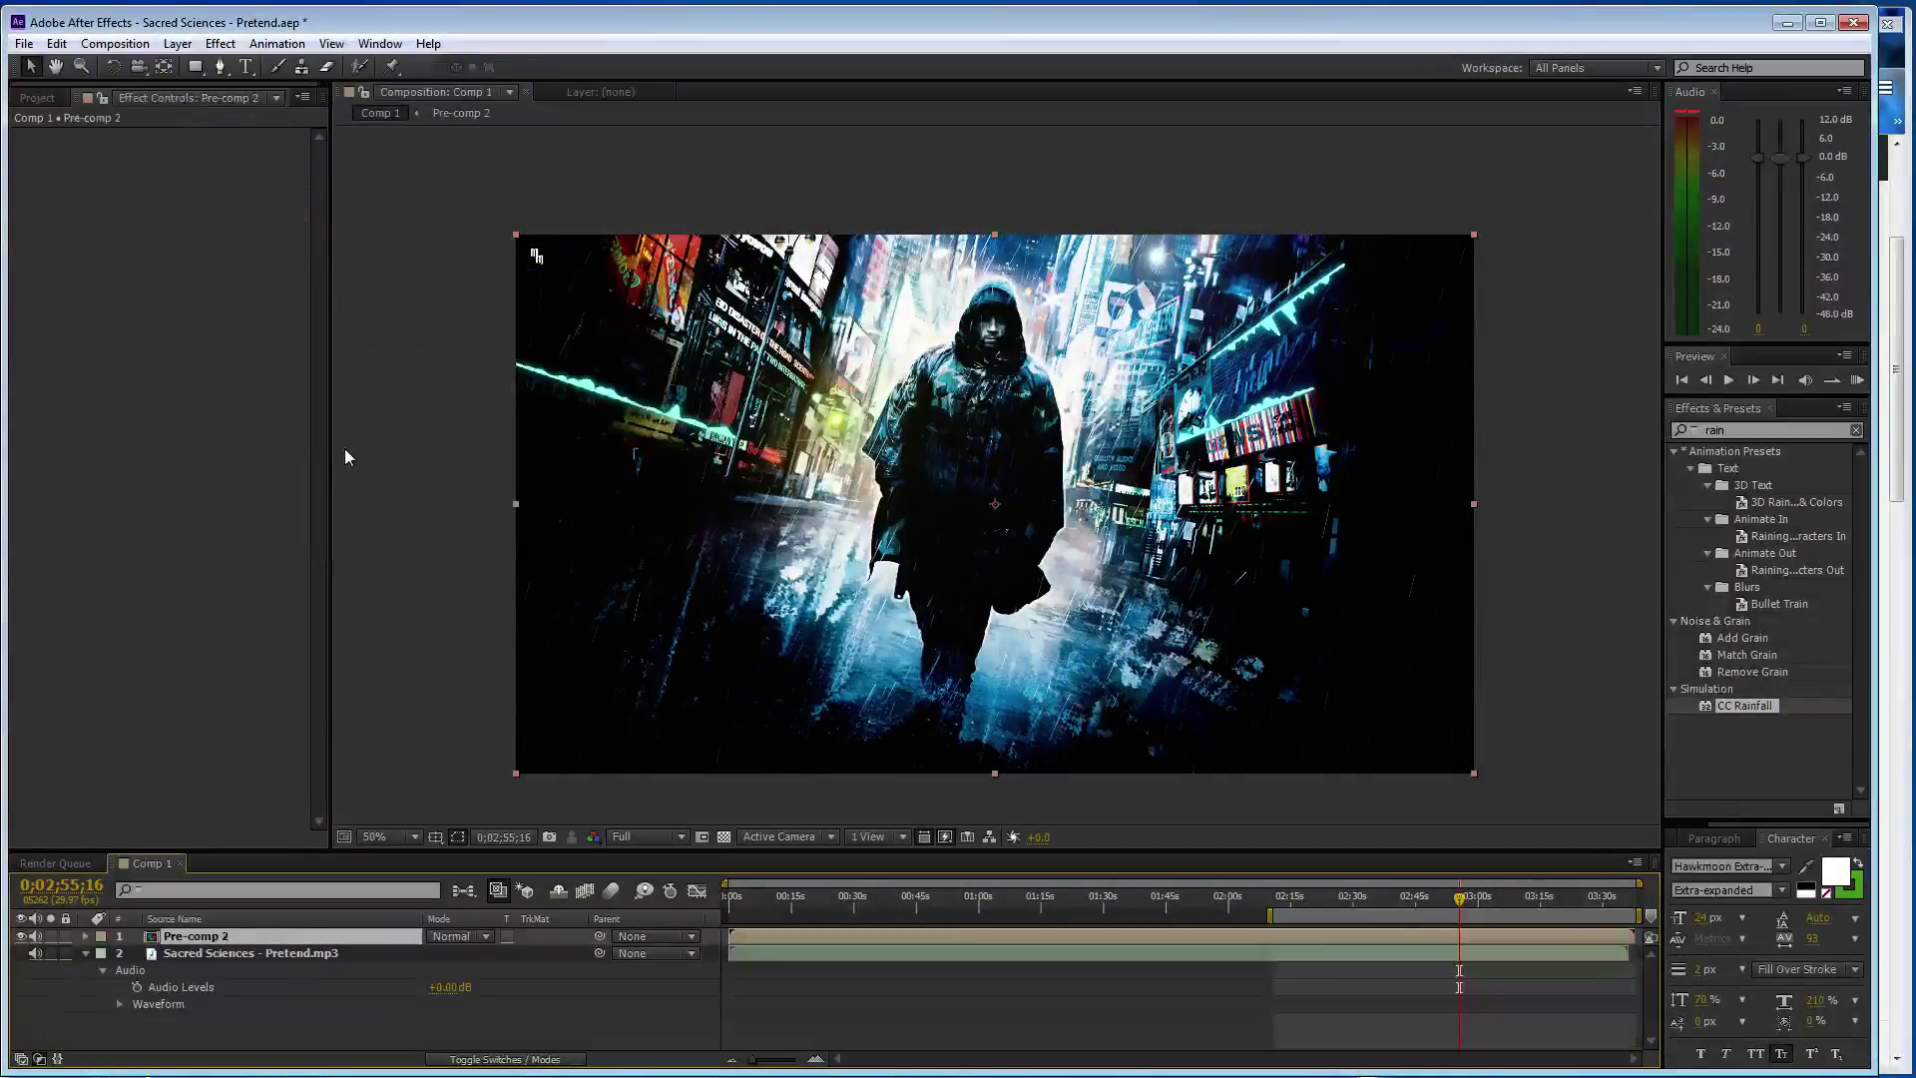
# - Add Comp 1 from the Intro 2016.aep folder to the timeline above Pre-comp 2
pyautogui.click(37, 100)
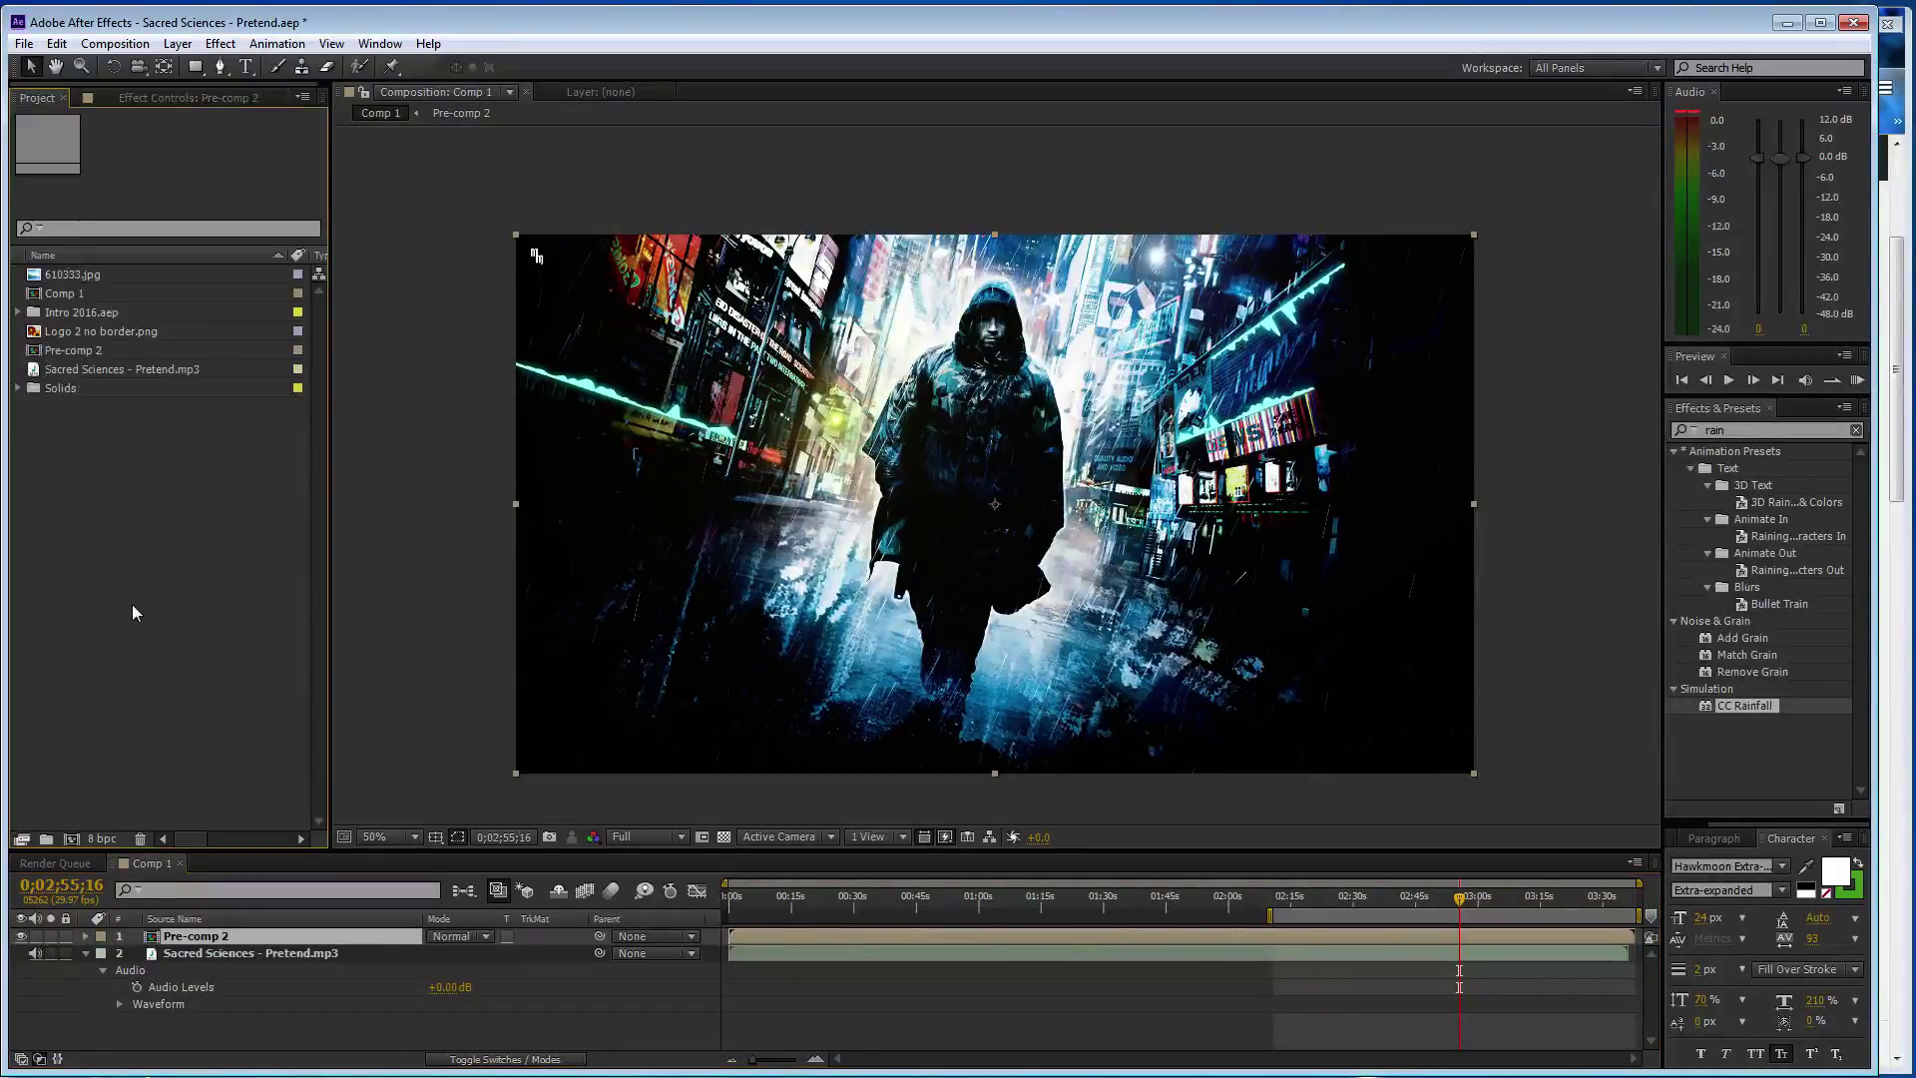
pyautogui.click(18, 312)
pyautogui.click(110, 352)
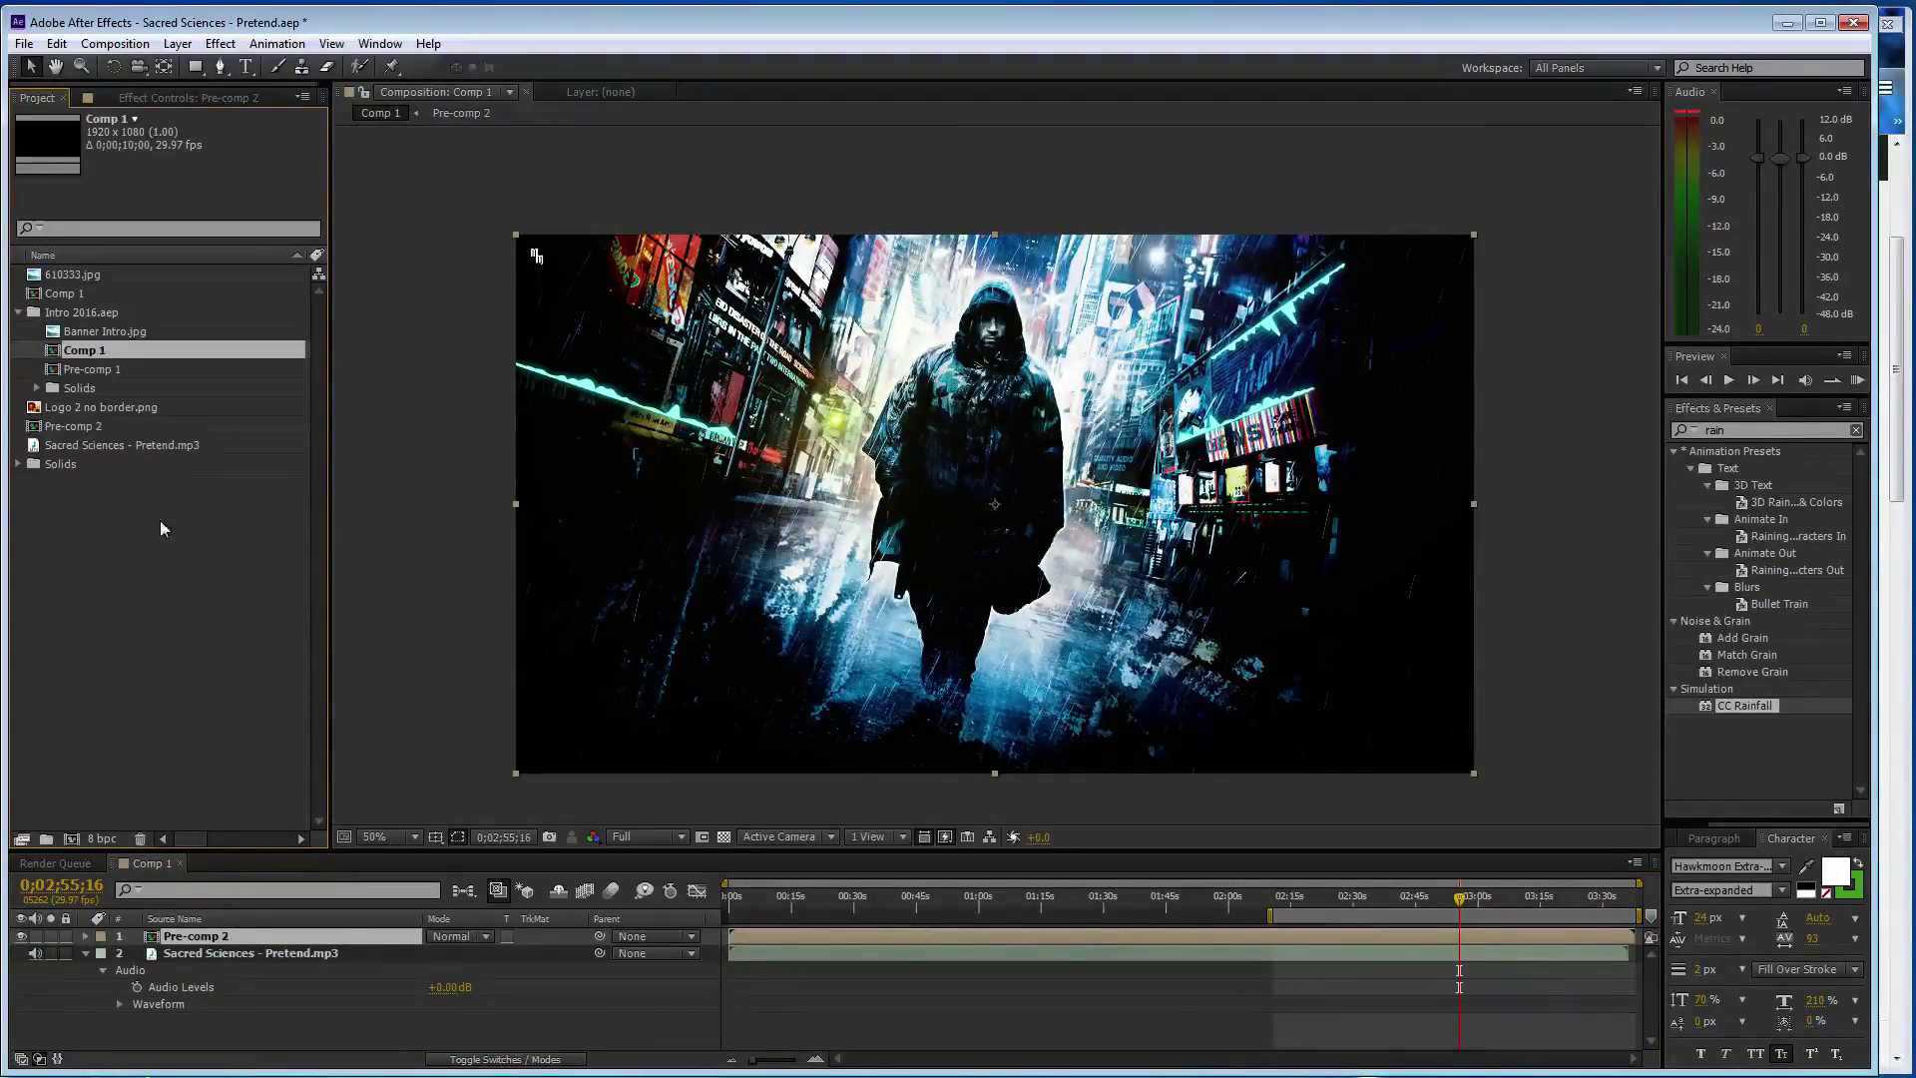
pyautogui.moveTo(253, 888); pyautogui.dragTo(271, 934)
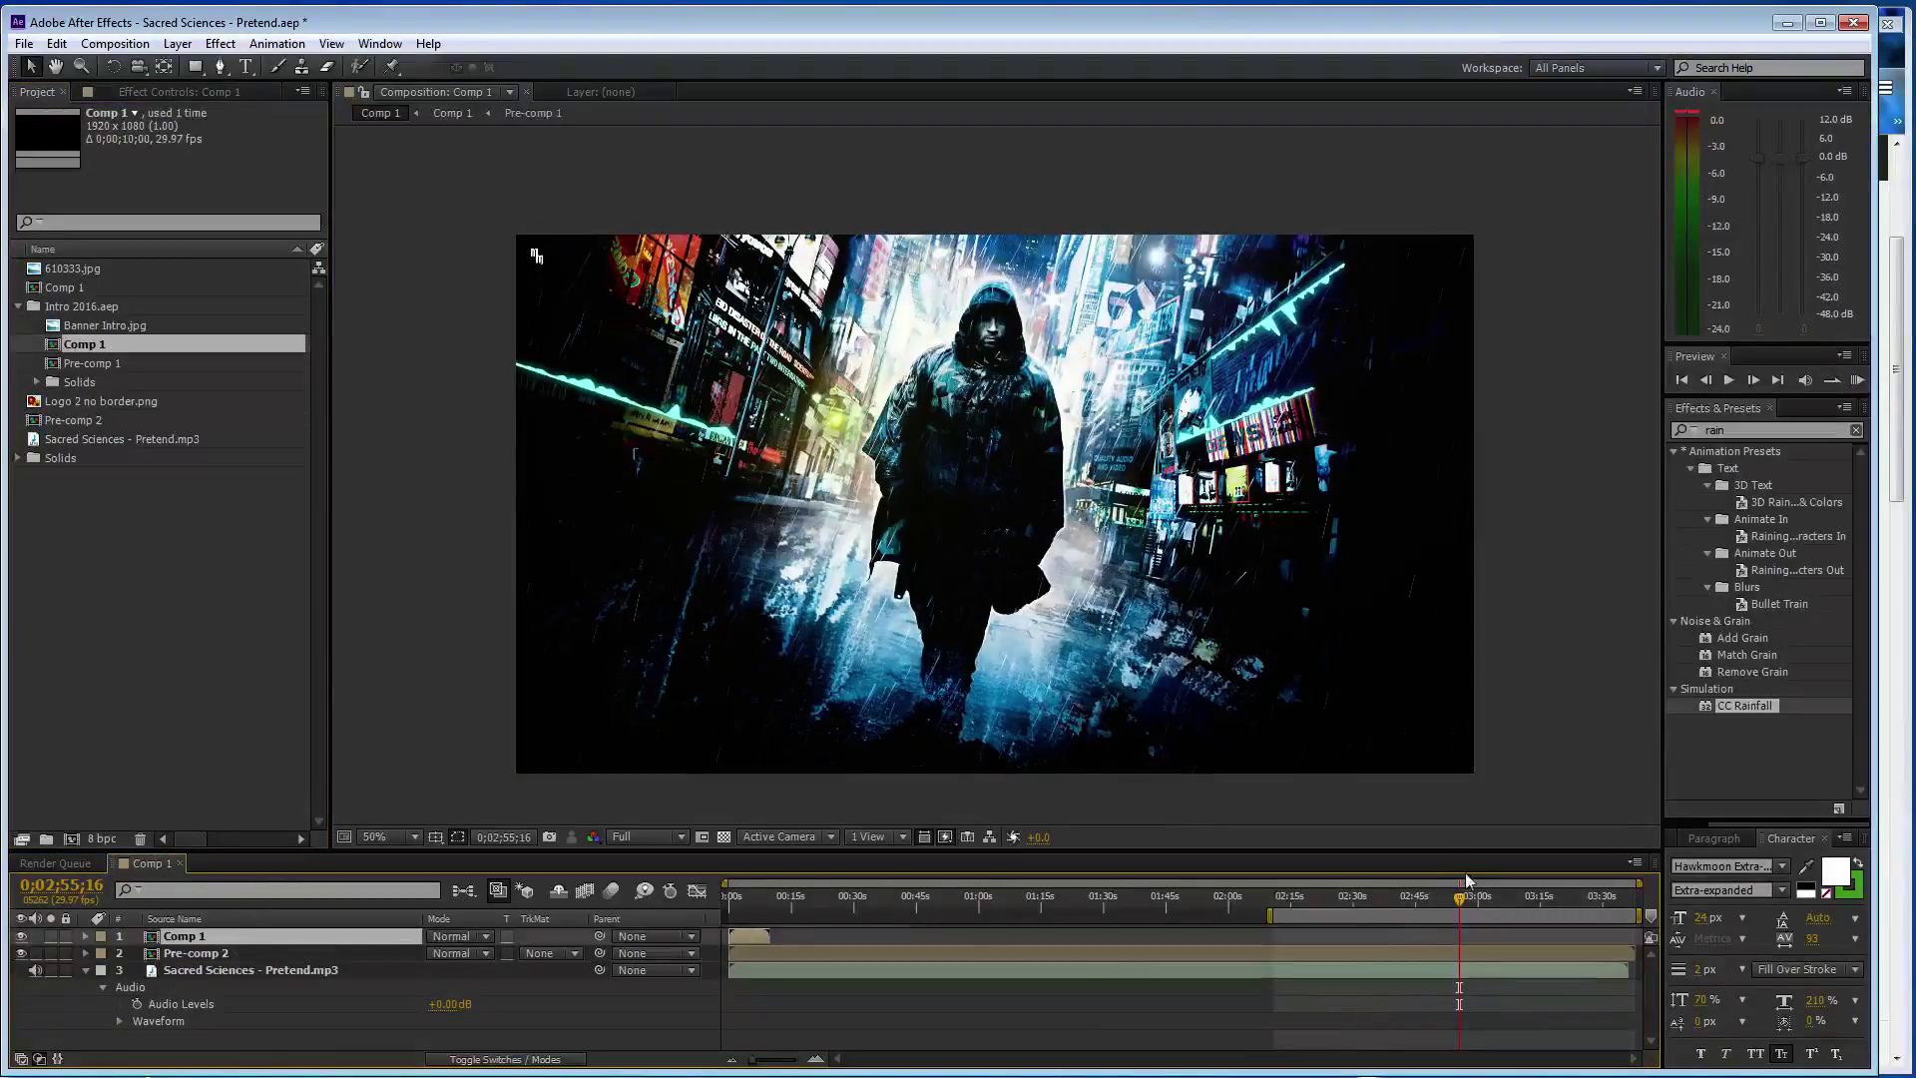
# - Inside Pre-comp 2, make the flare through 610333.jpg layers start at 0;00;11;01
pyautogui.moveTo(1449, 902); pyautogui.dragTo(778, 900)
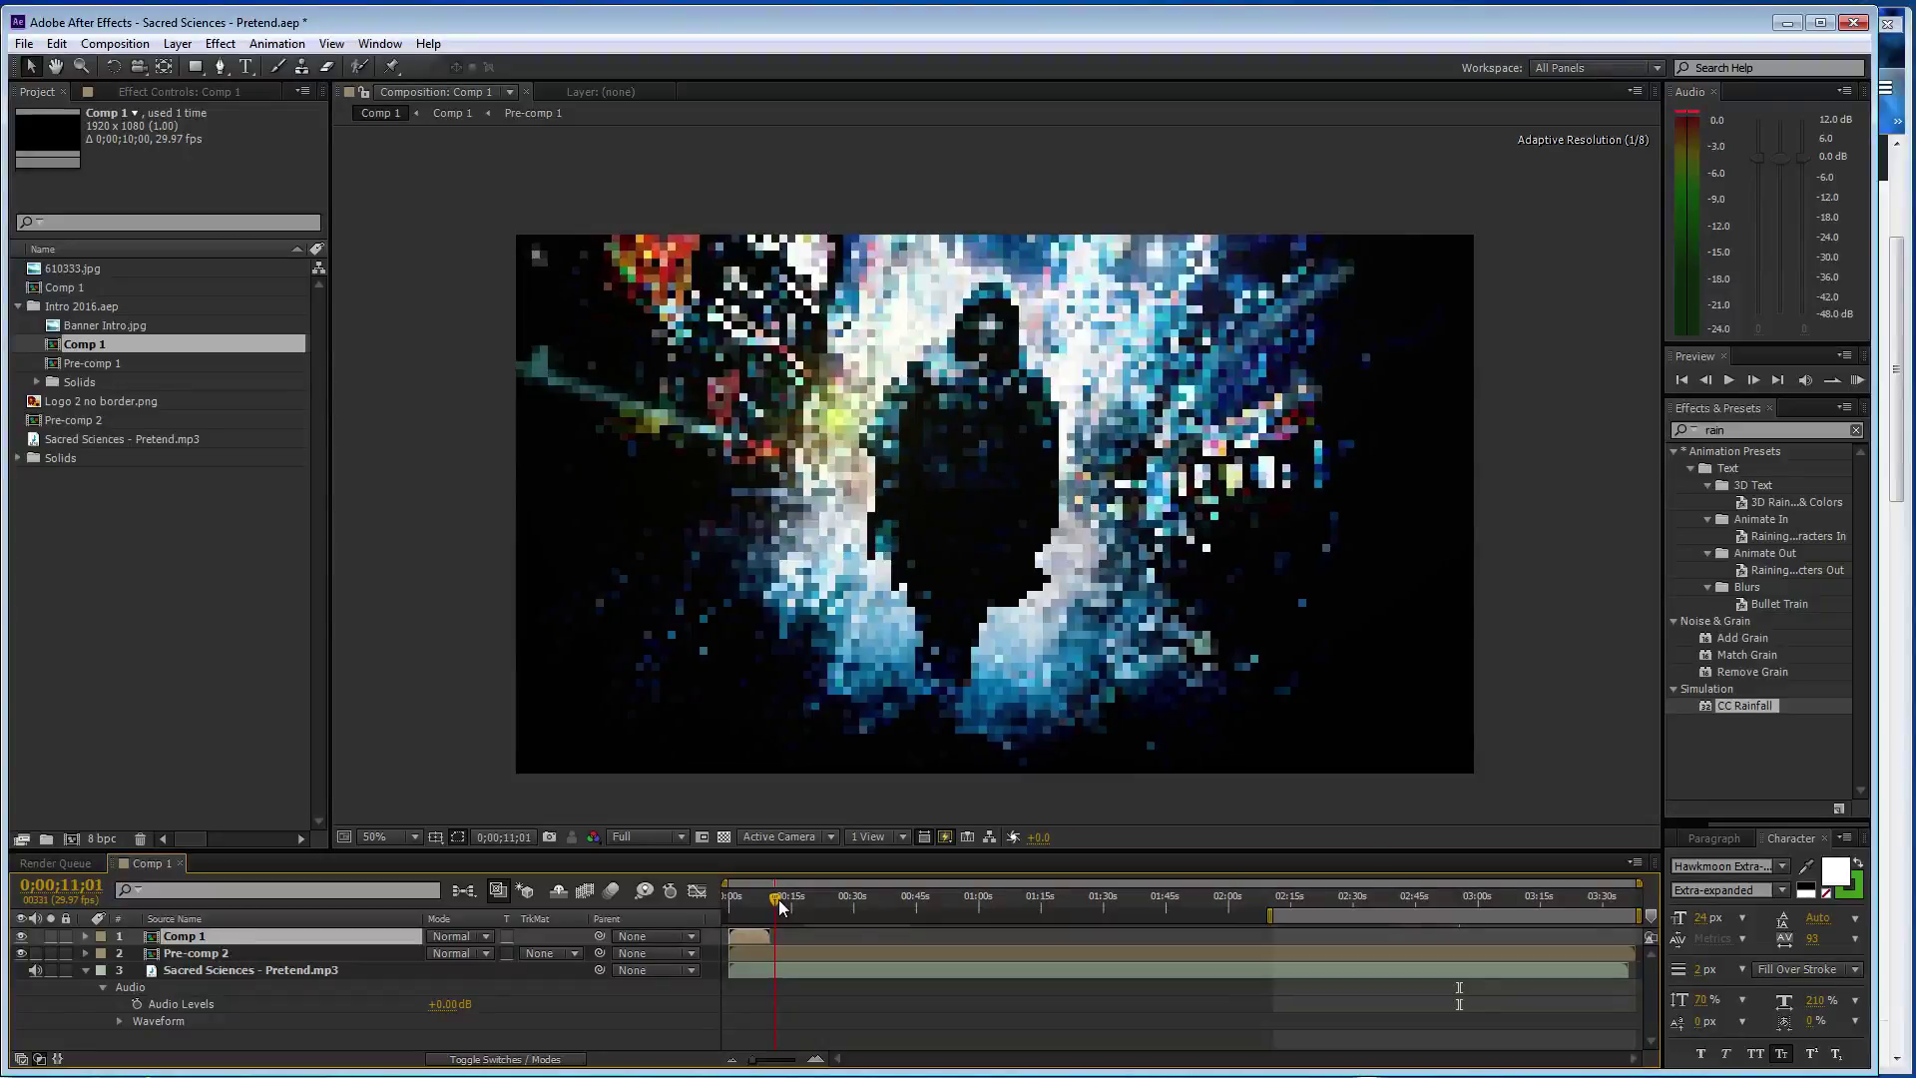
pyautogui.click(313, 954)
pyautogui.doubleClick(319, 960)
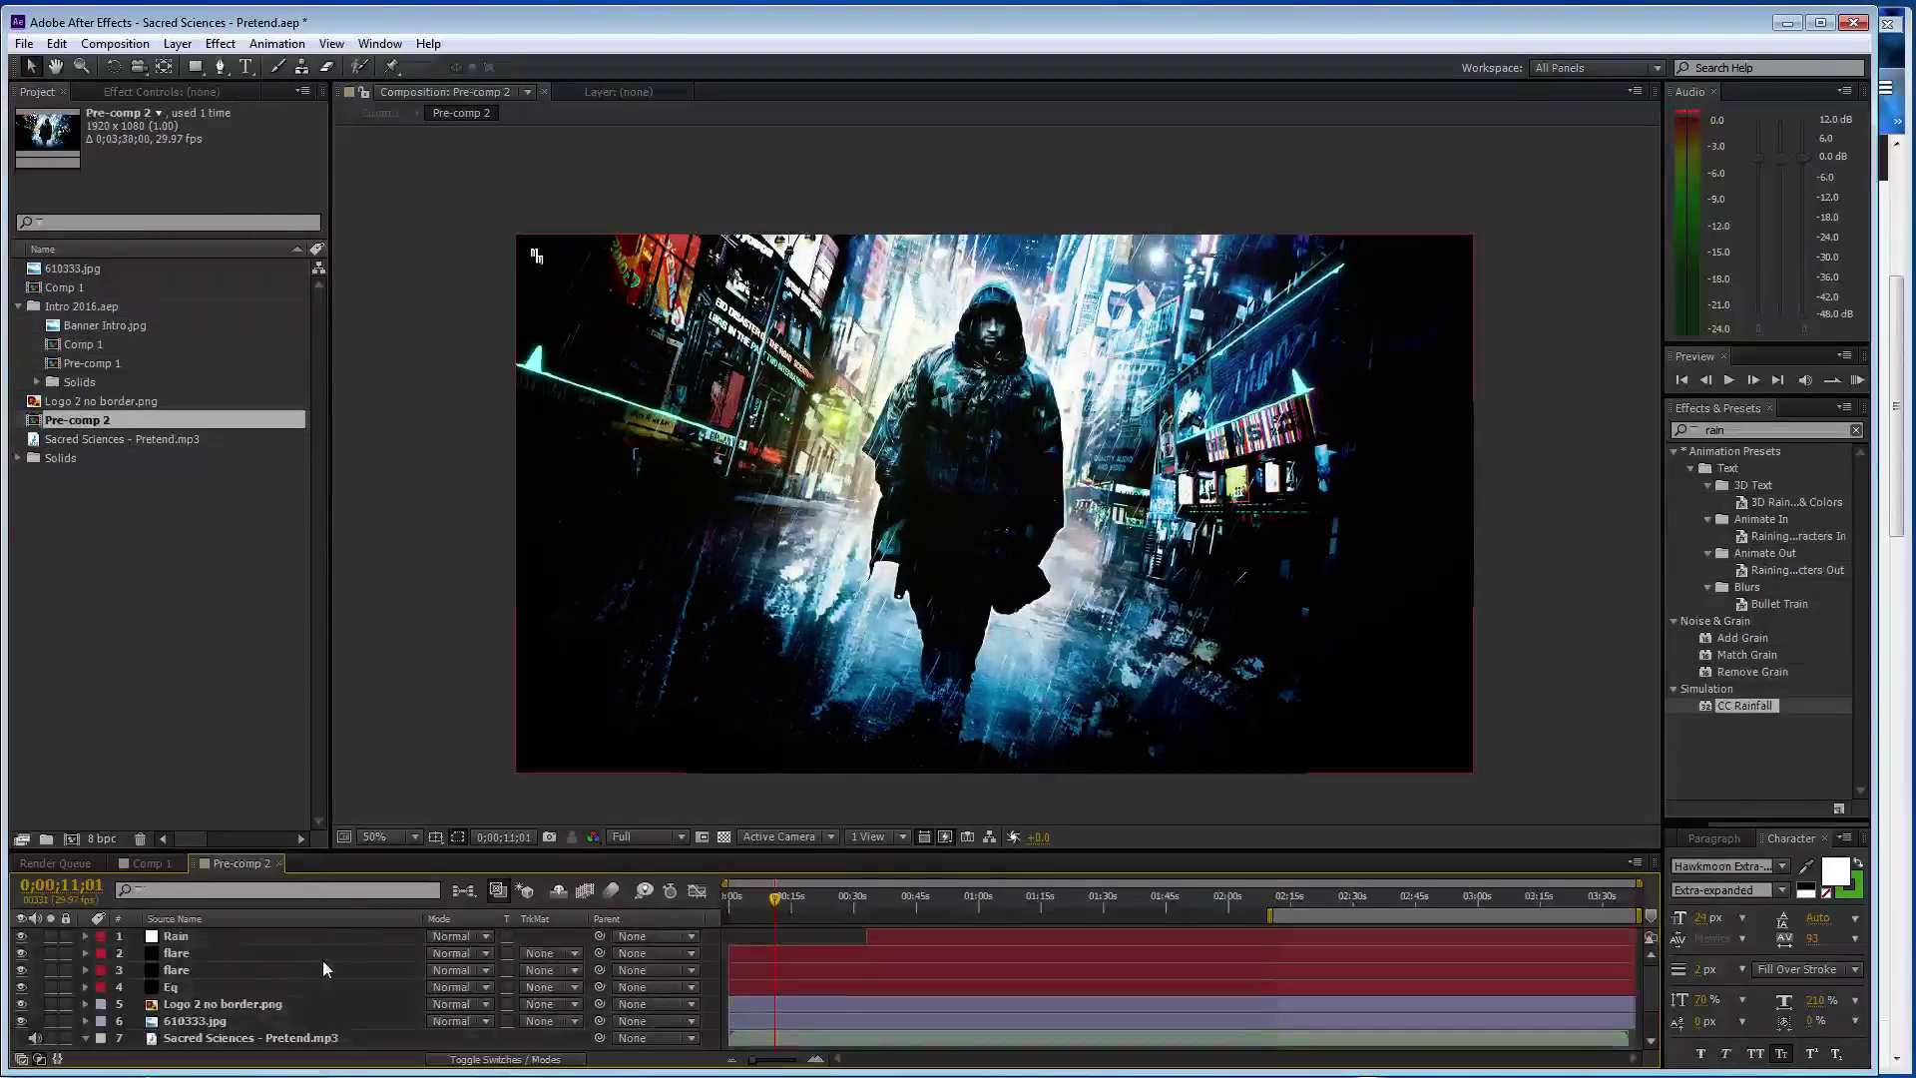
pyautogui.click(301, 954)
pyautogui.keyDown('shift'); pyautogui.click(310, 1021); pyautogui.keyUp('shift')
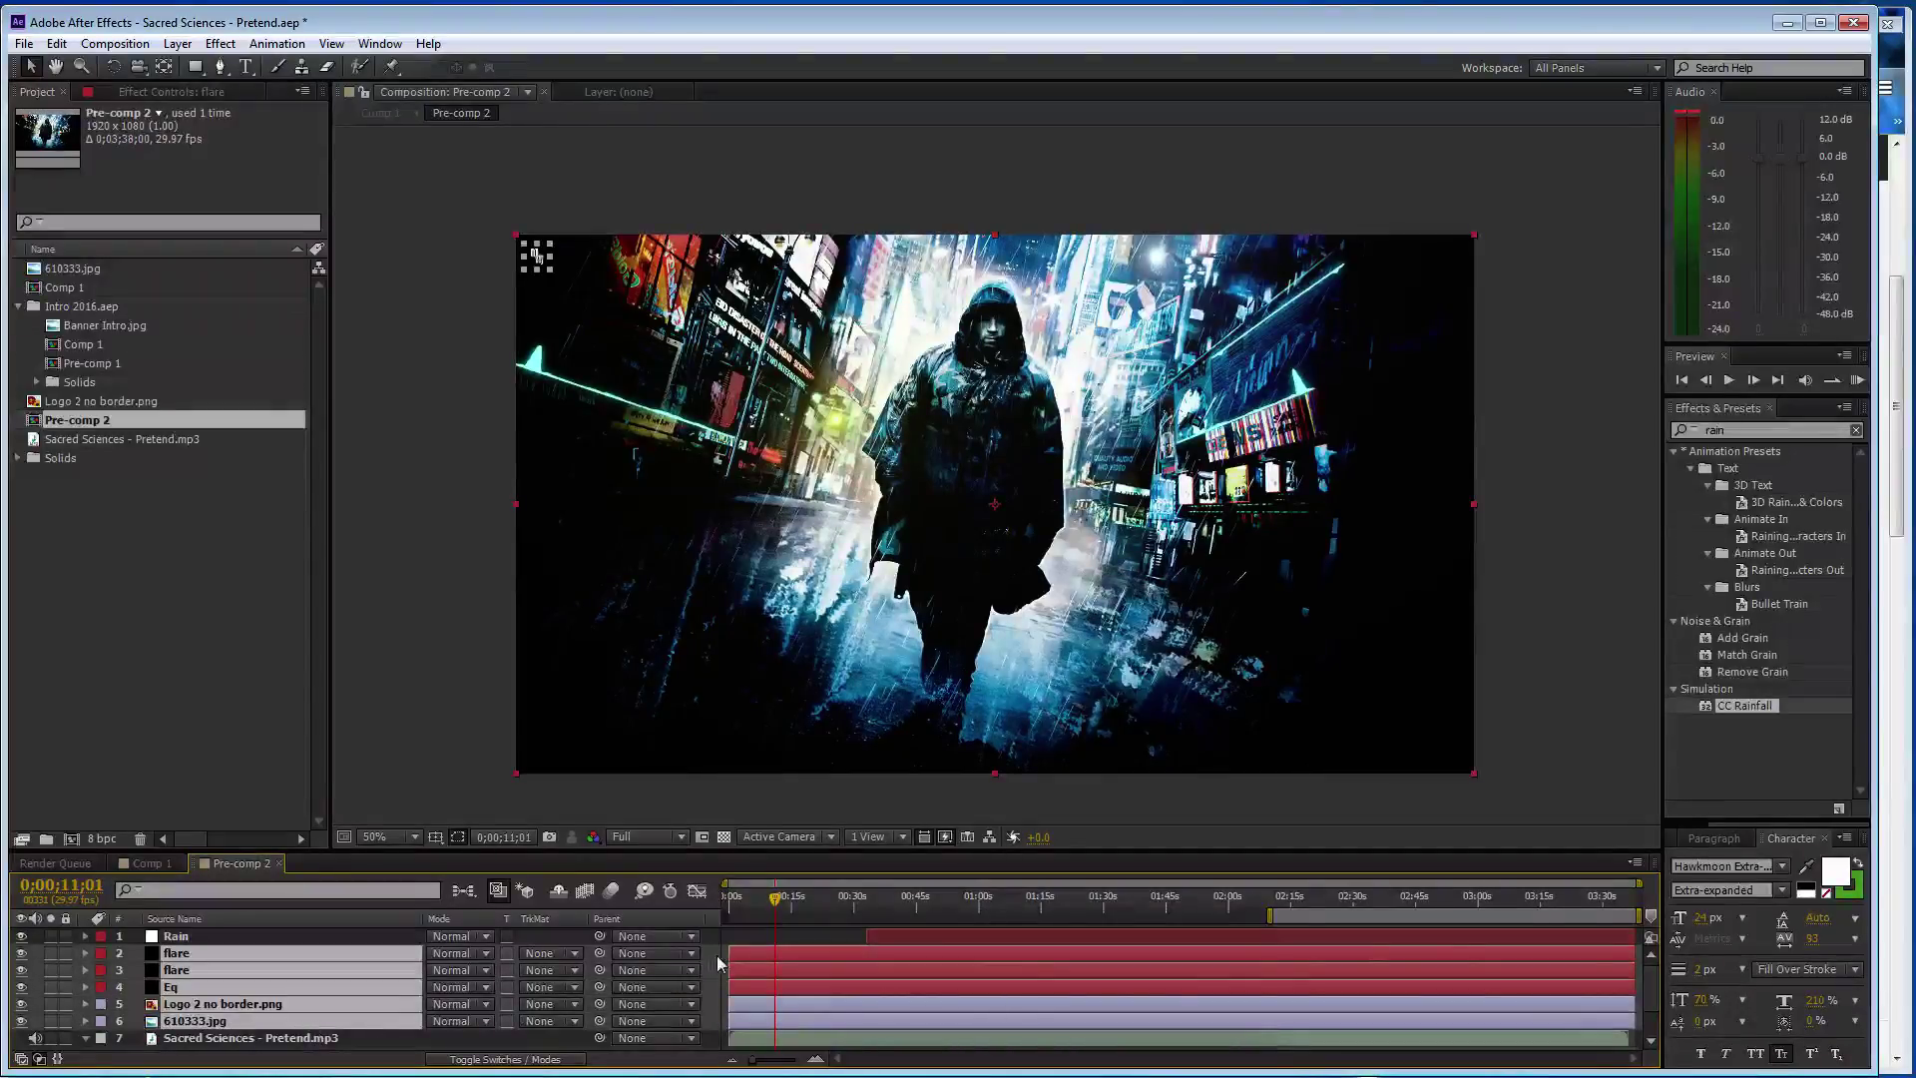
pyautogui.moveTo(729, 953); pyautogui.dragTo(775, 946)
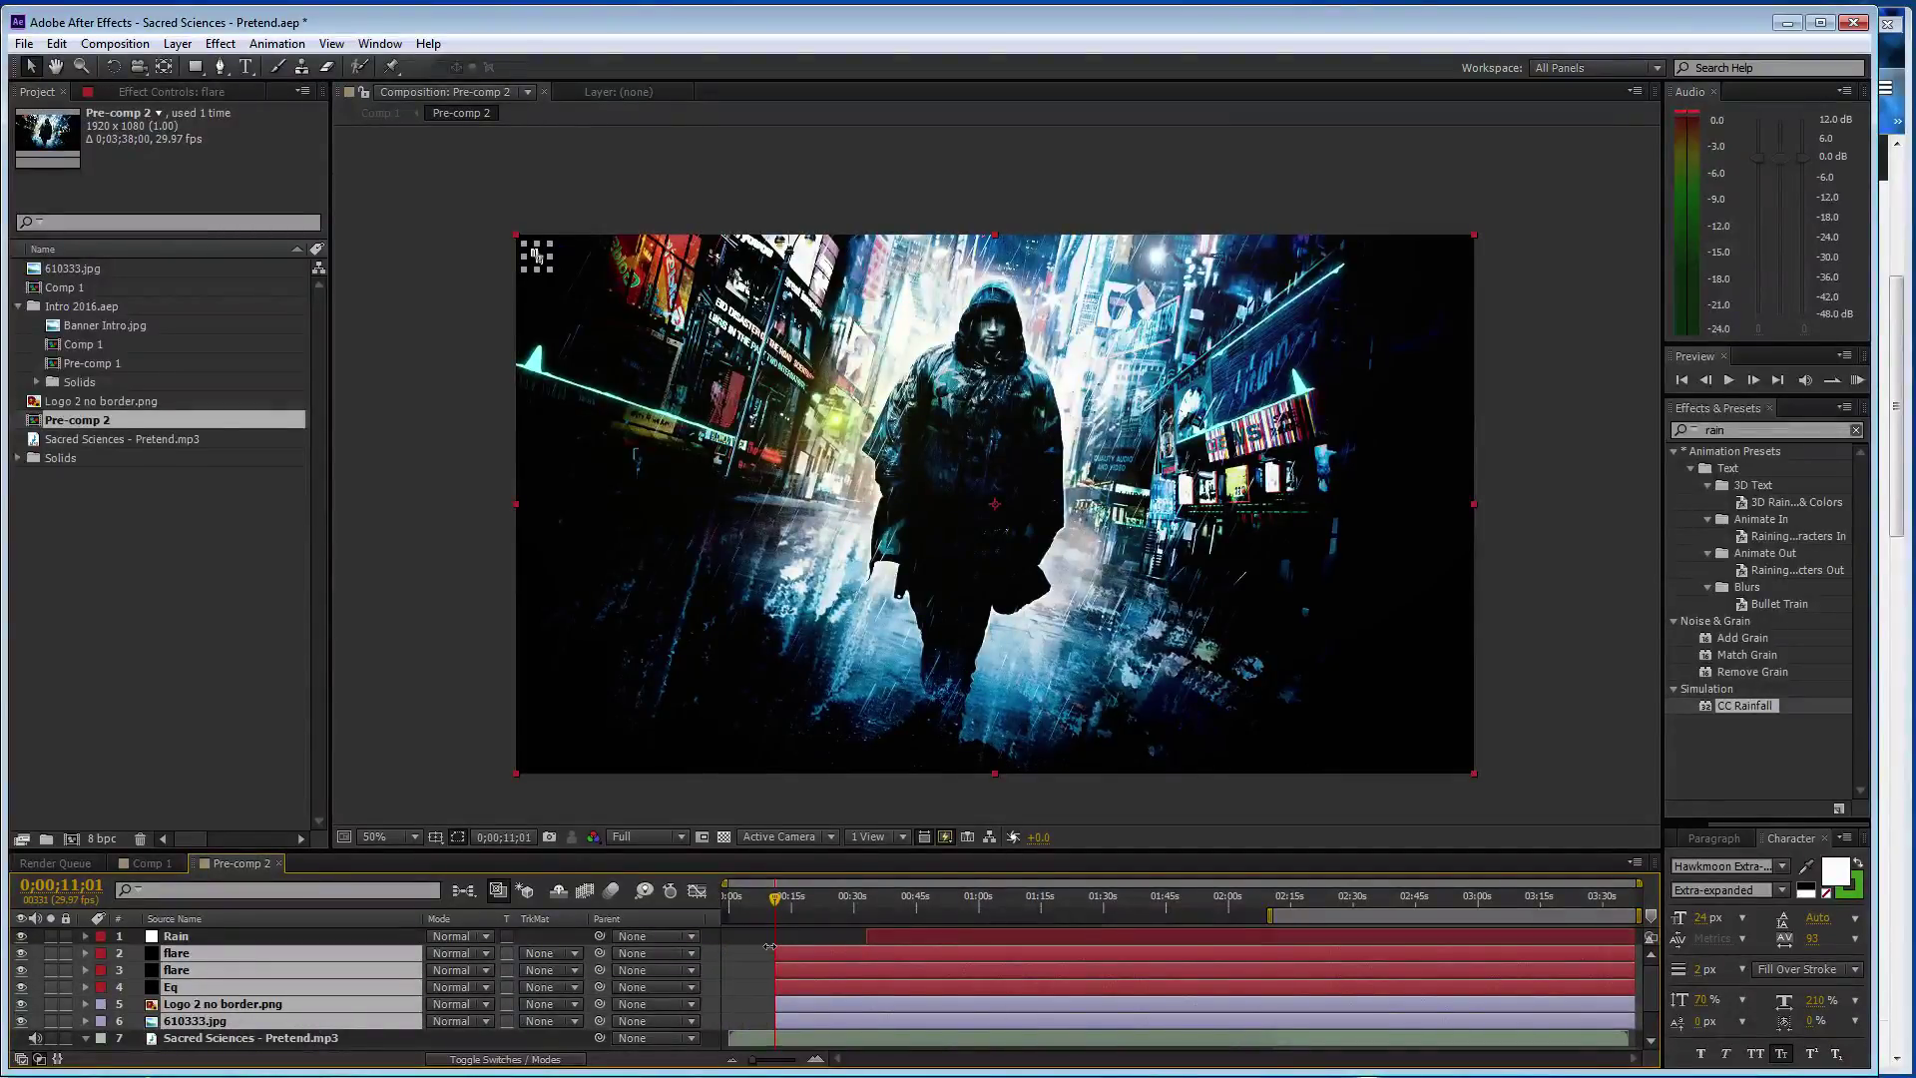
pyautogui.click(1904, 422)
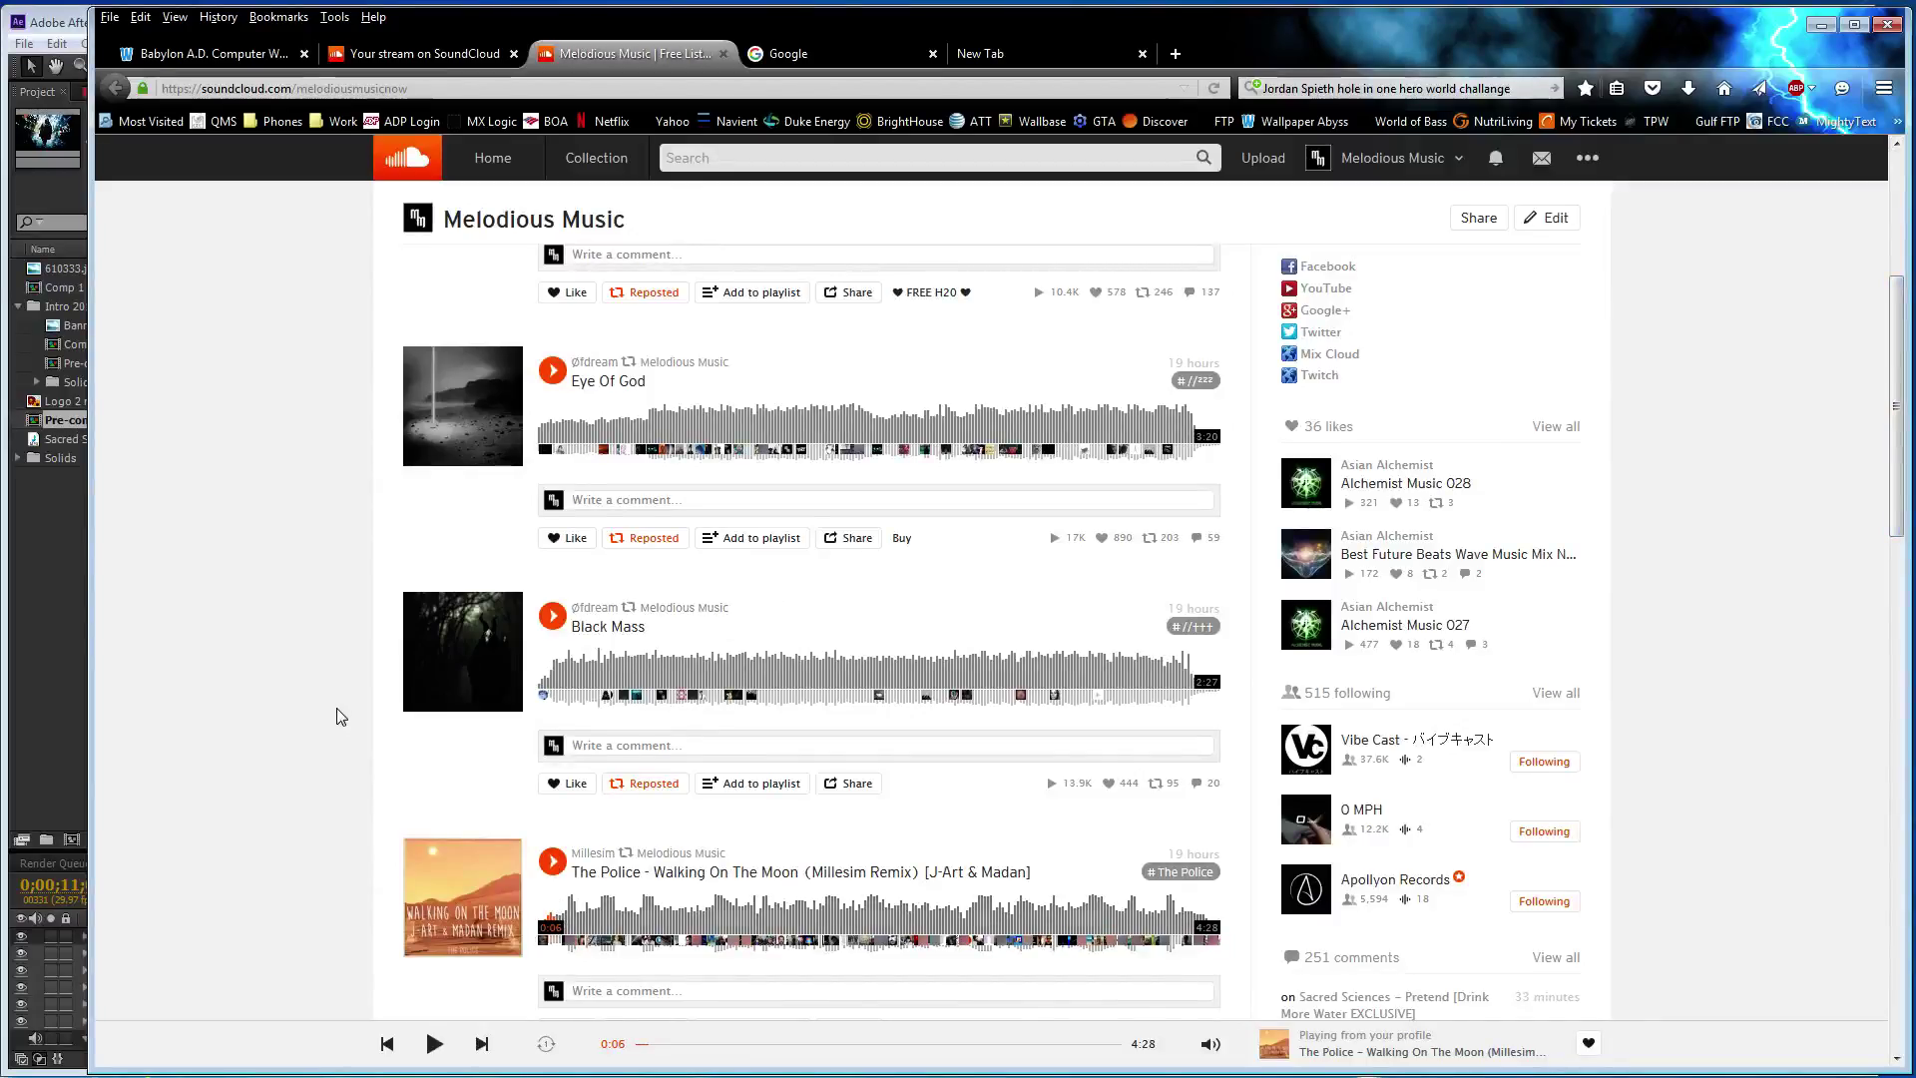
# - Play Dabin - Hold (feat. Daniela Andrade) on SoundCloud, then switch to the Google tab
pyautogui.scroll(-5, 340, 716)
pyautogui.scroll(-1, 341, 716)
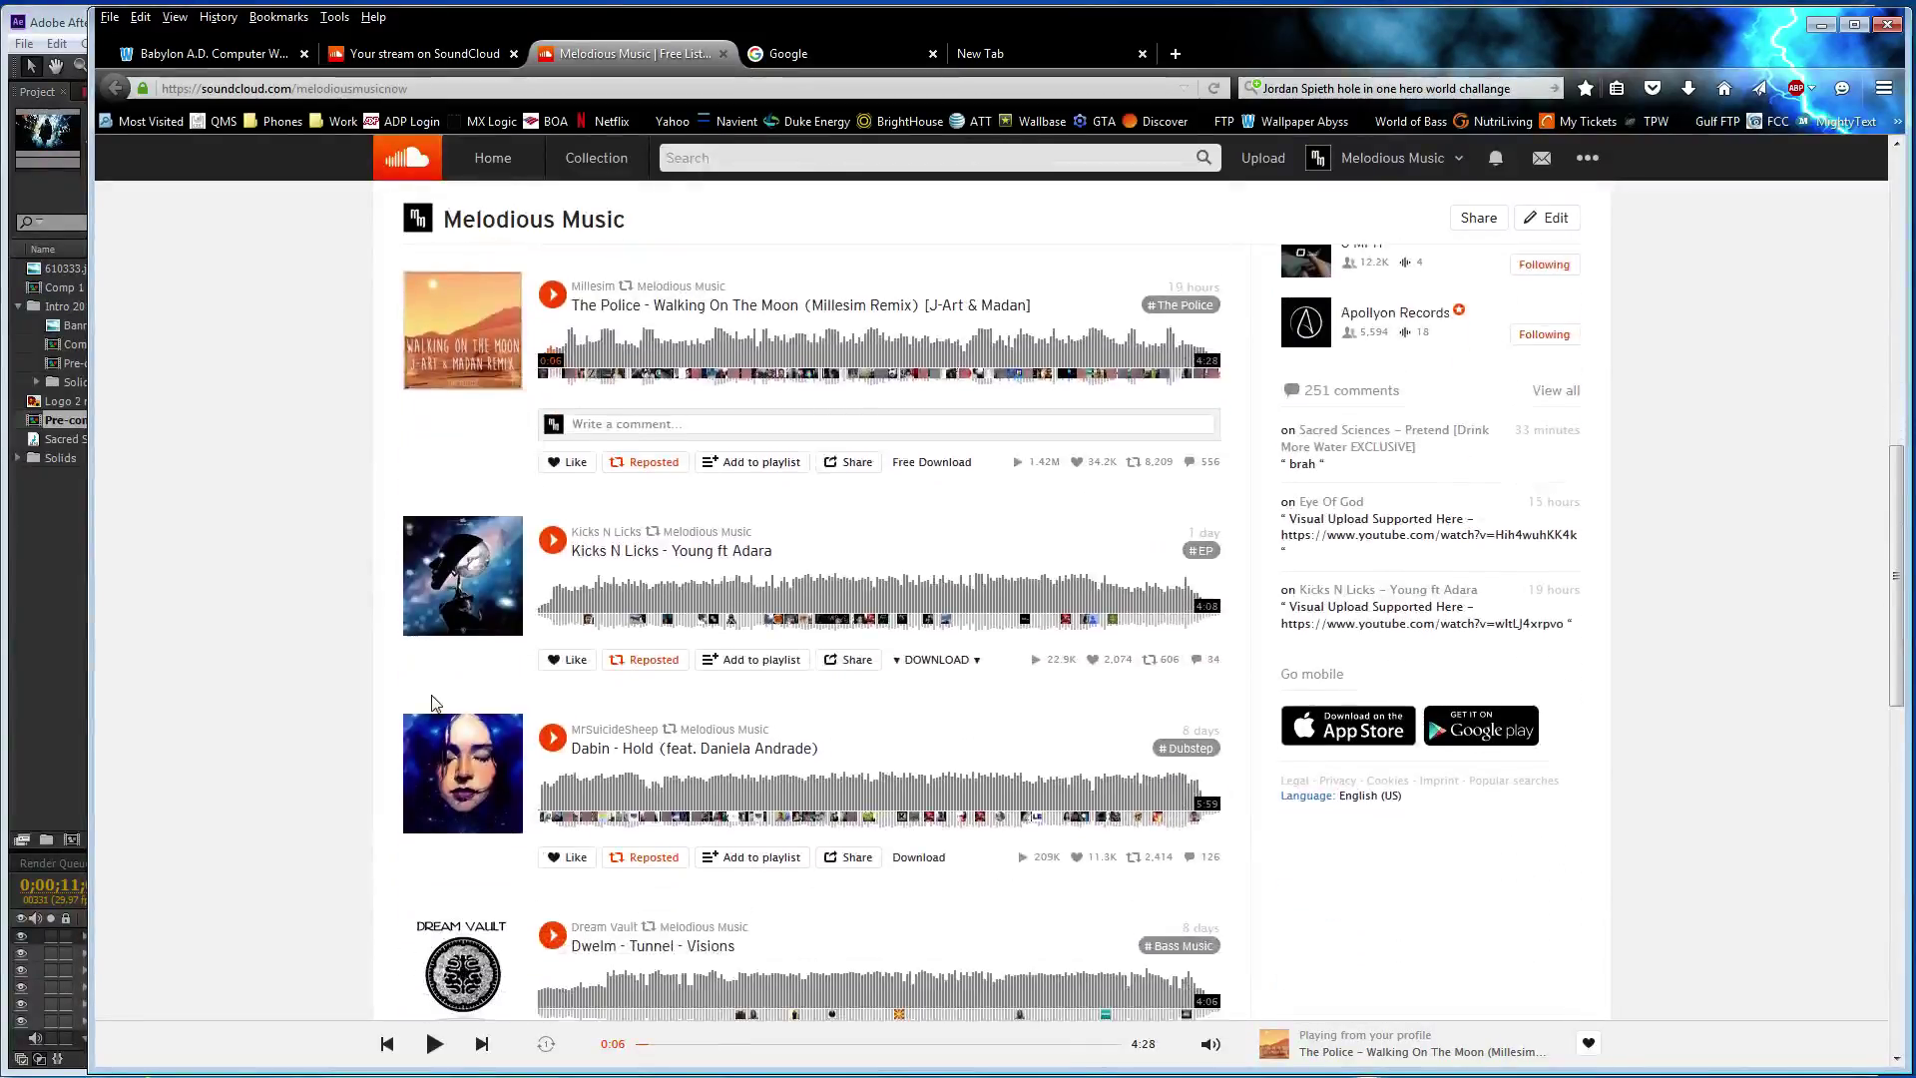
pyautogui.click(552, 739)
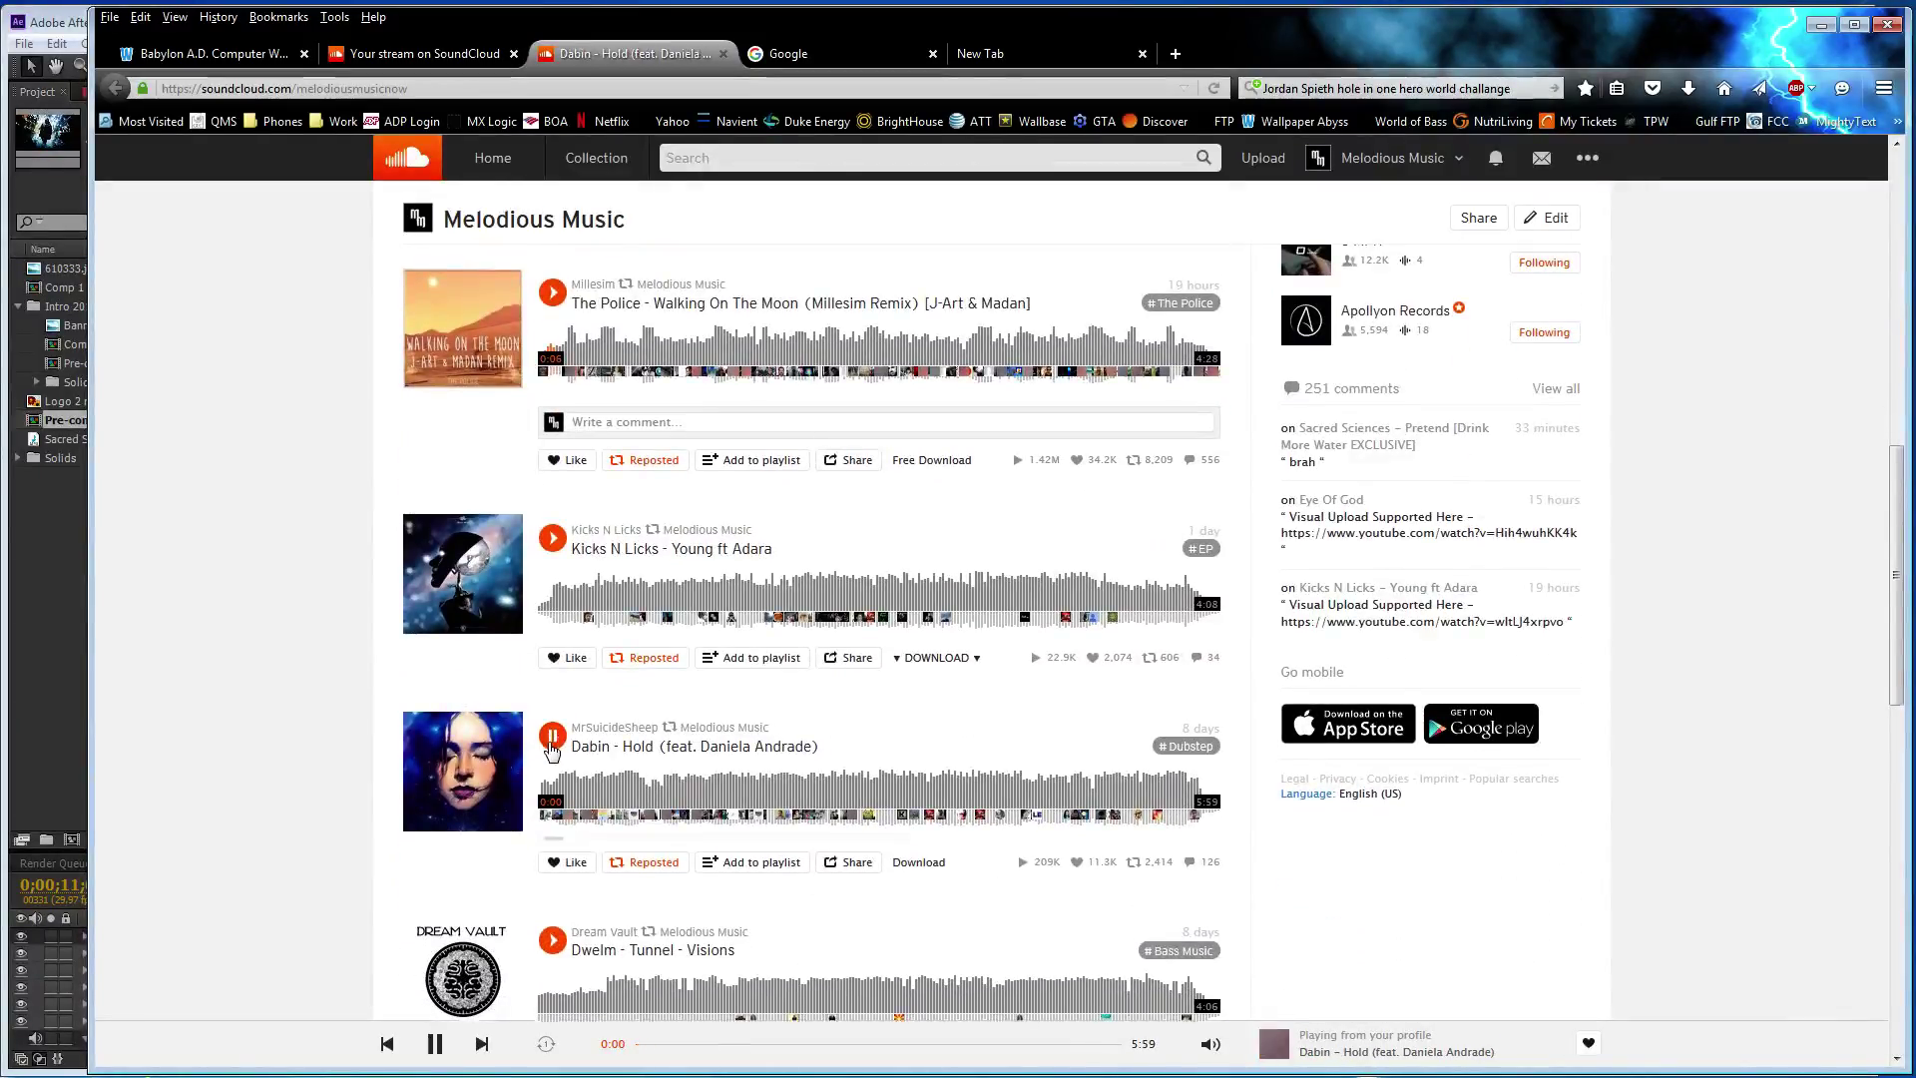
pyautogui.click(52, 647)
pyautogui.click(1902, 534)
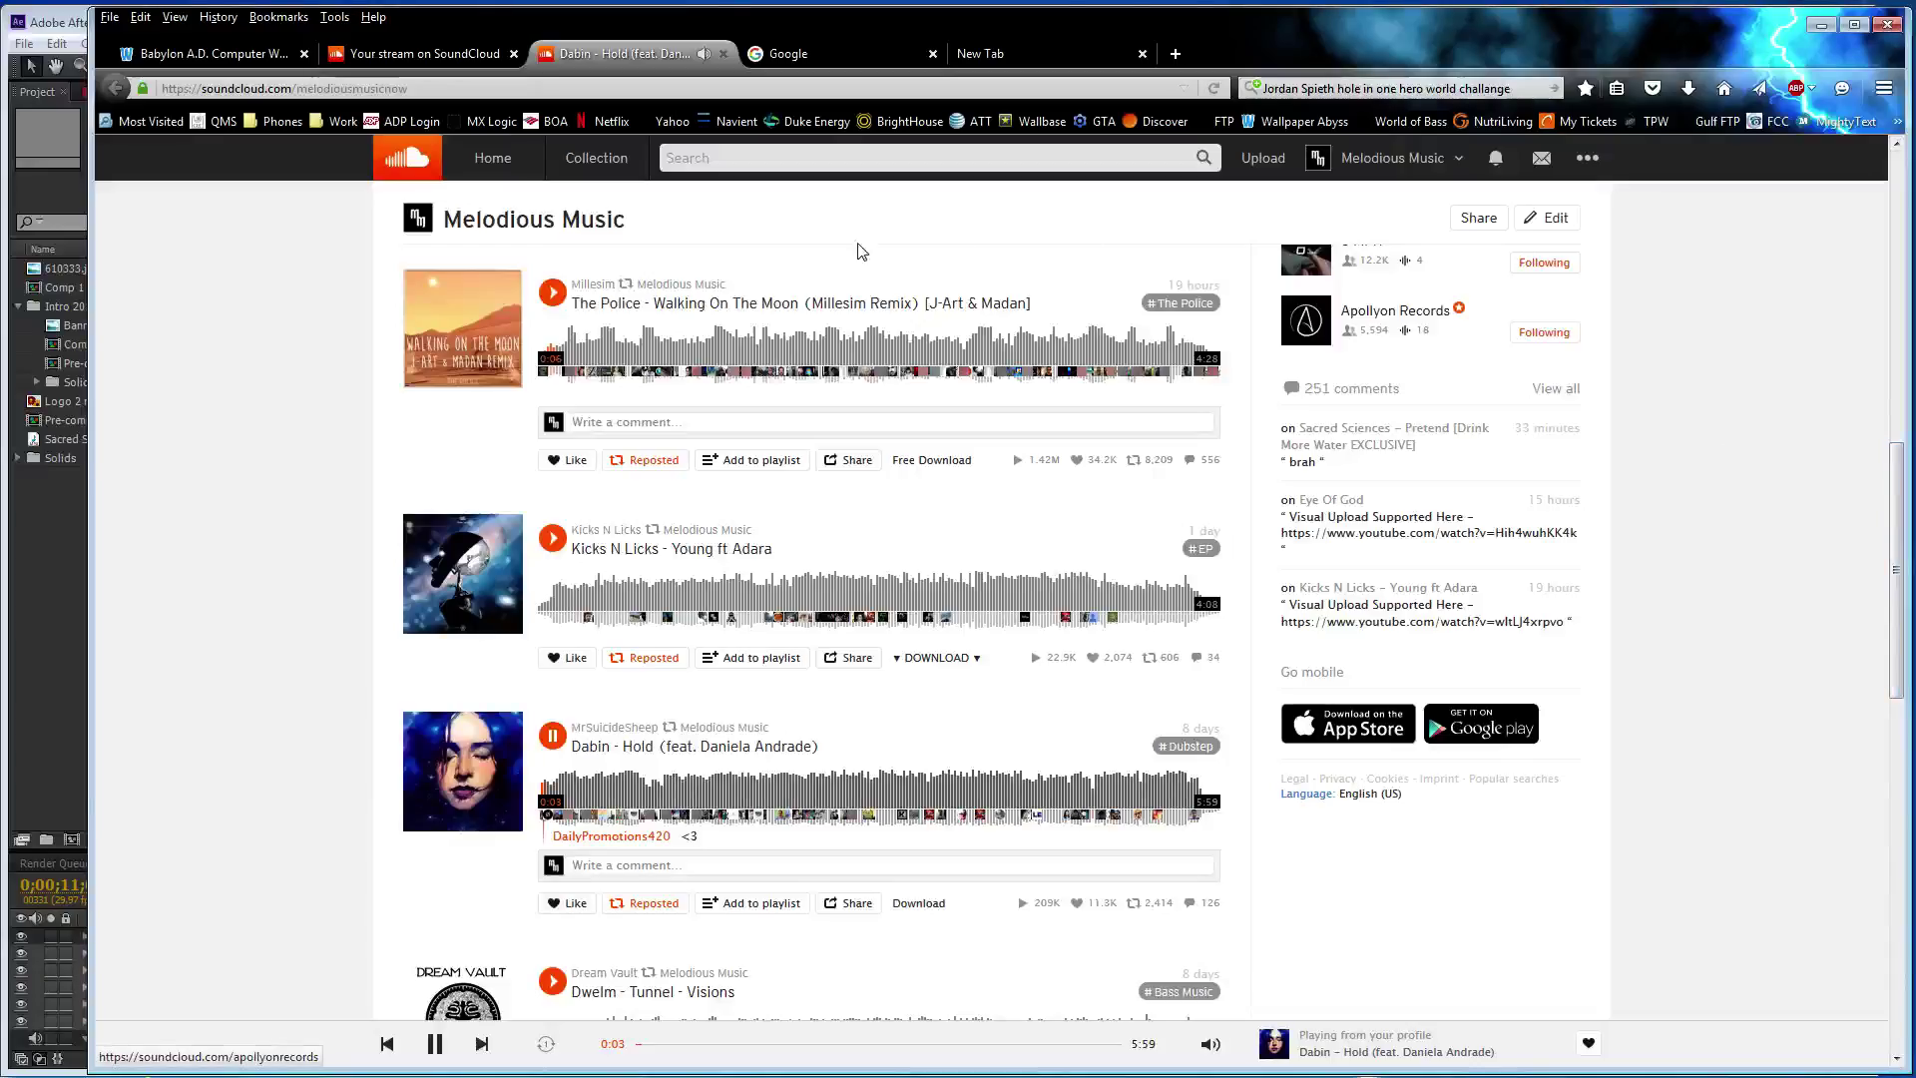
pyautogui.click(834, 54)
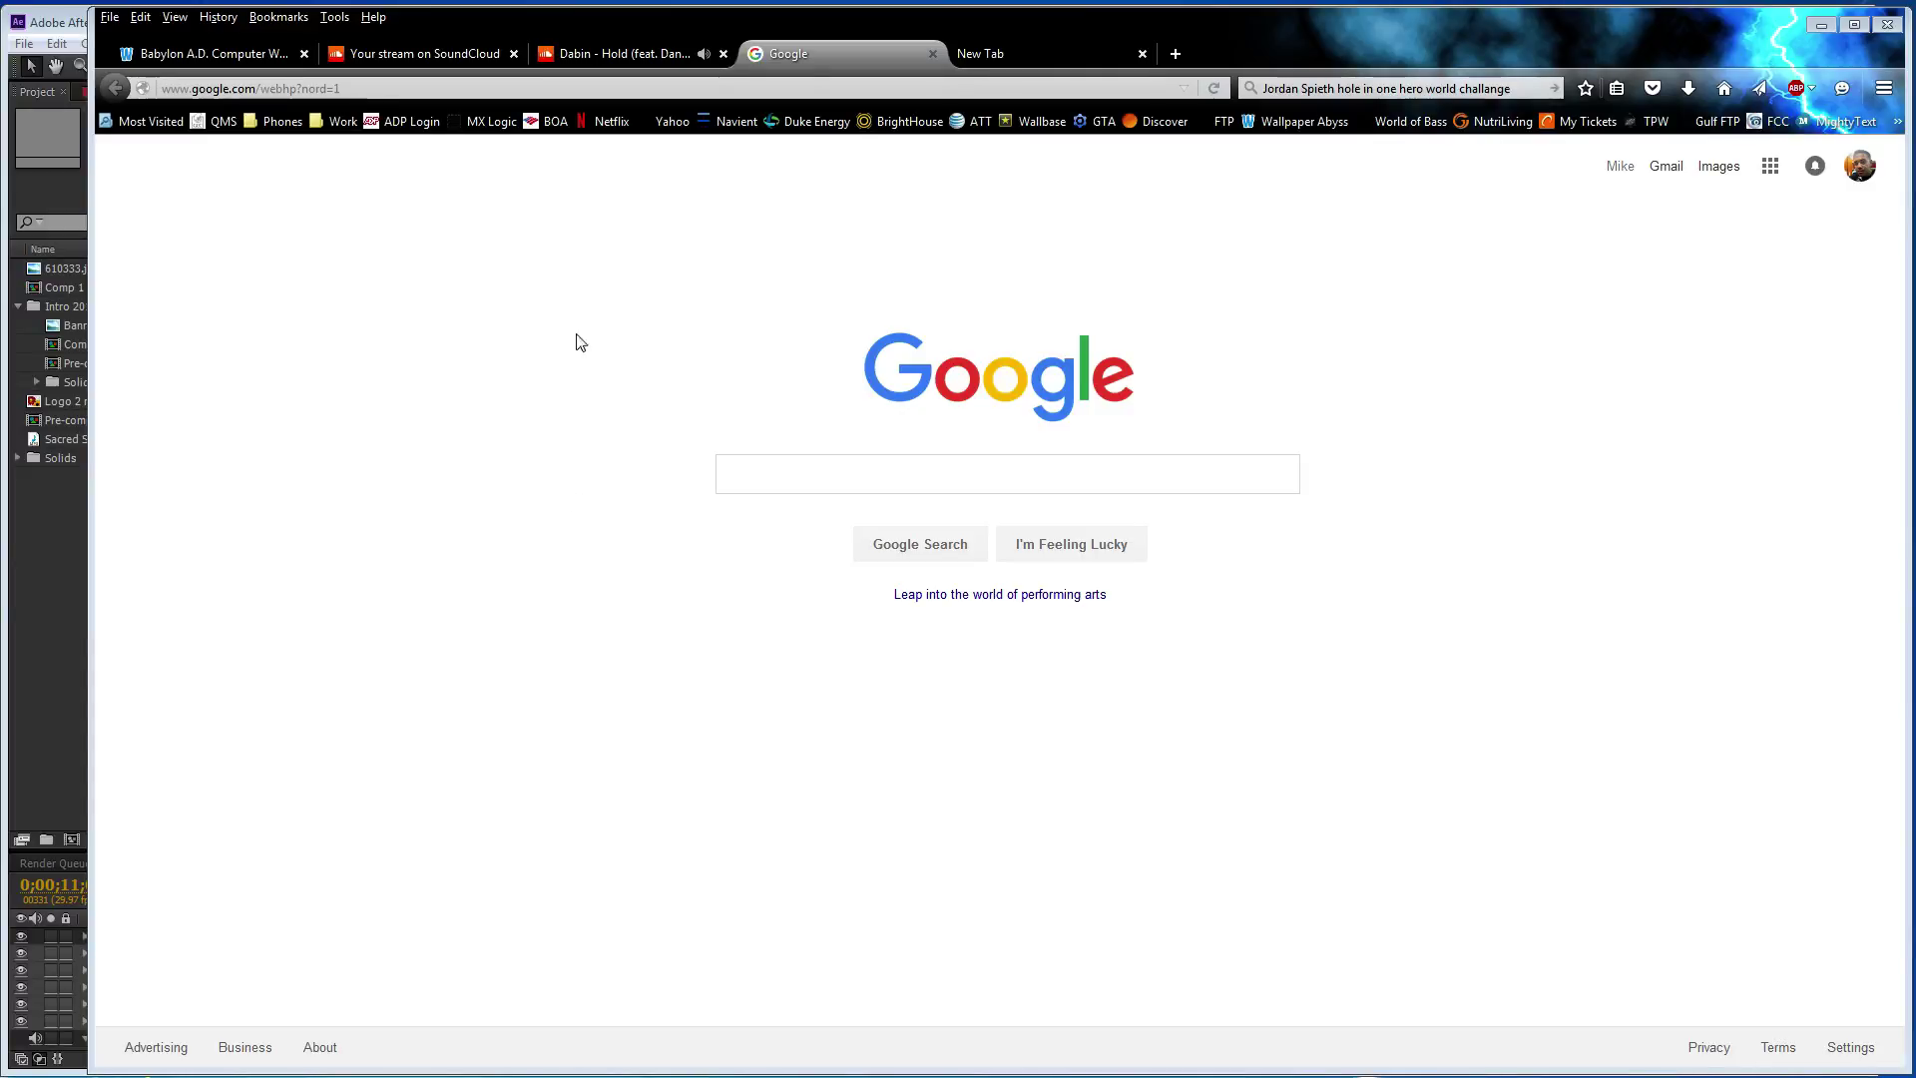
# - Create a black solid named trans in Comp 1 and trim it to end near 20 seconds
pyautogui.click(52, 623)
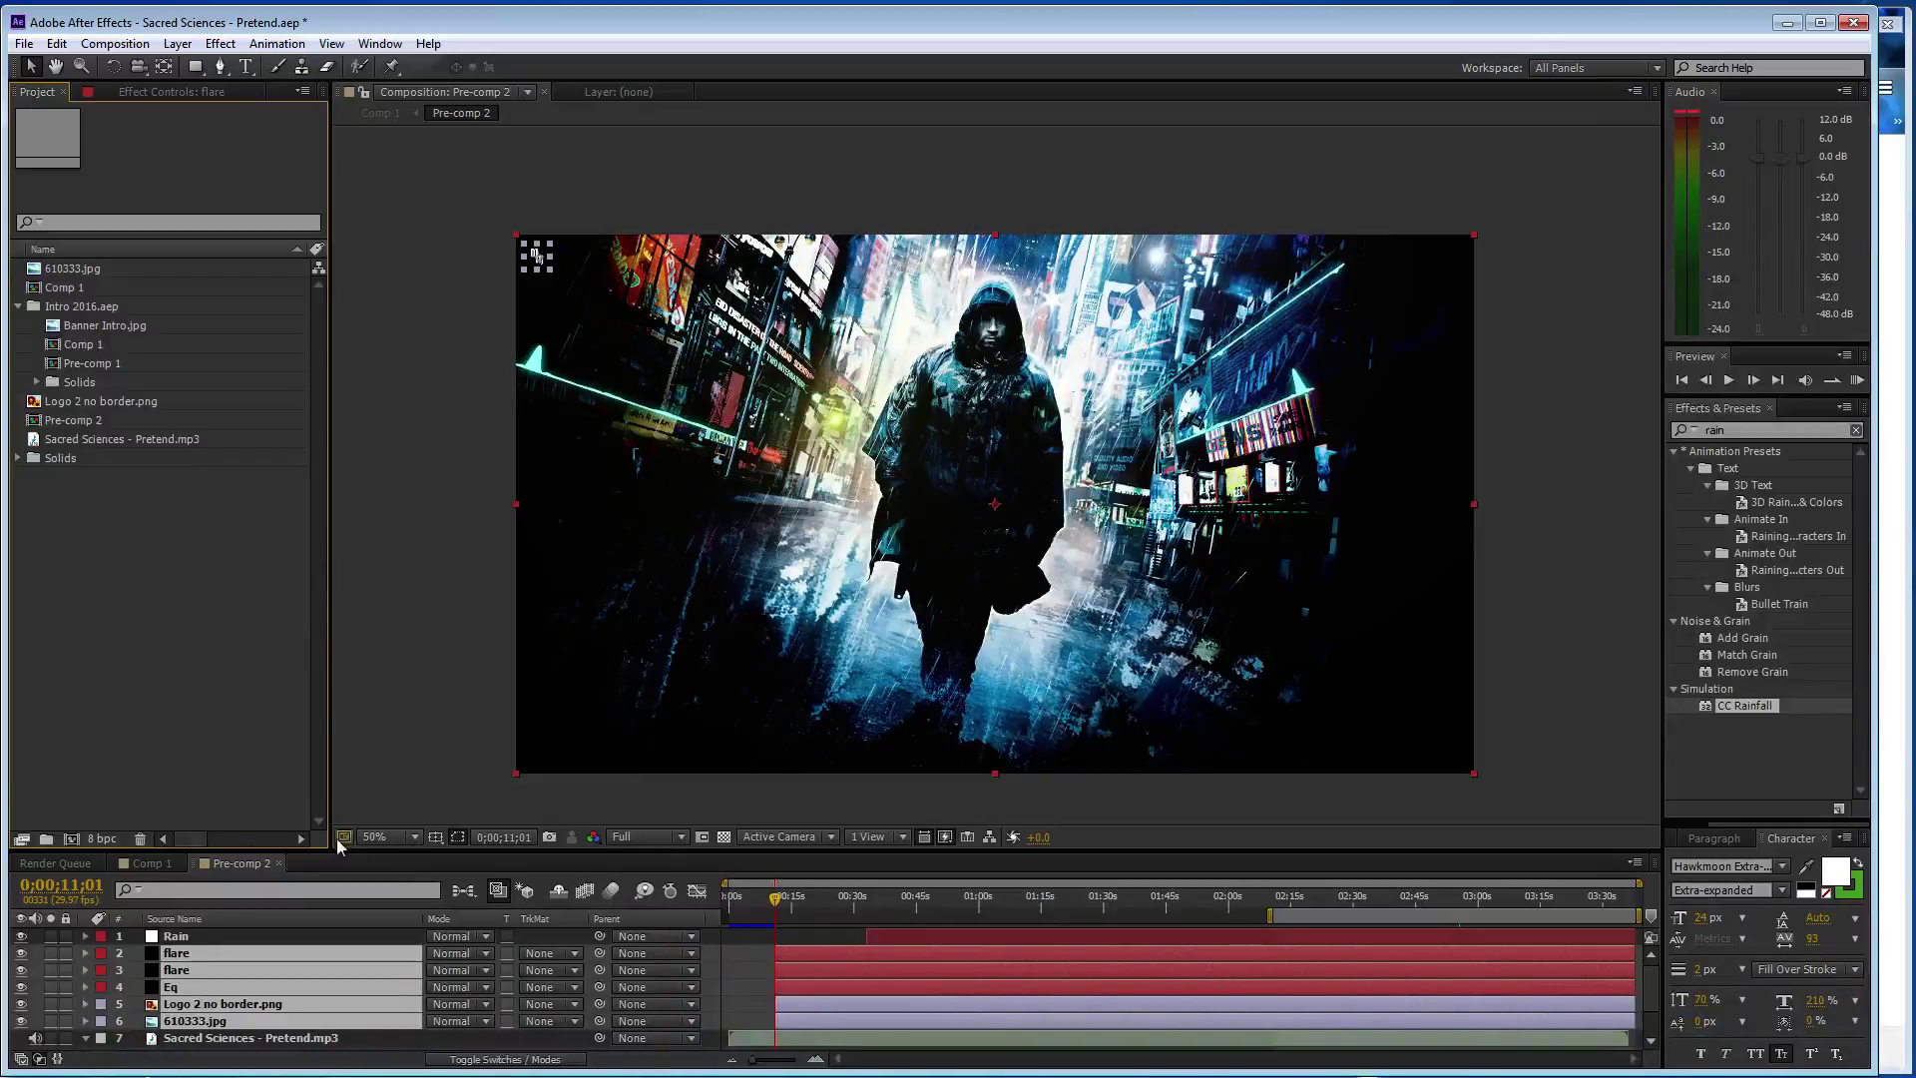
pyautogui.click(155, 863)
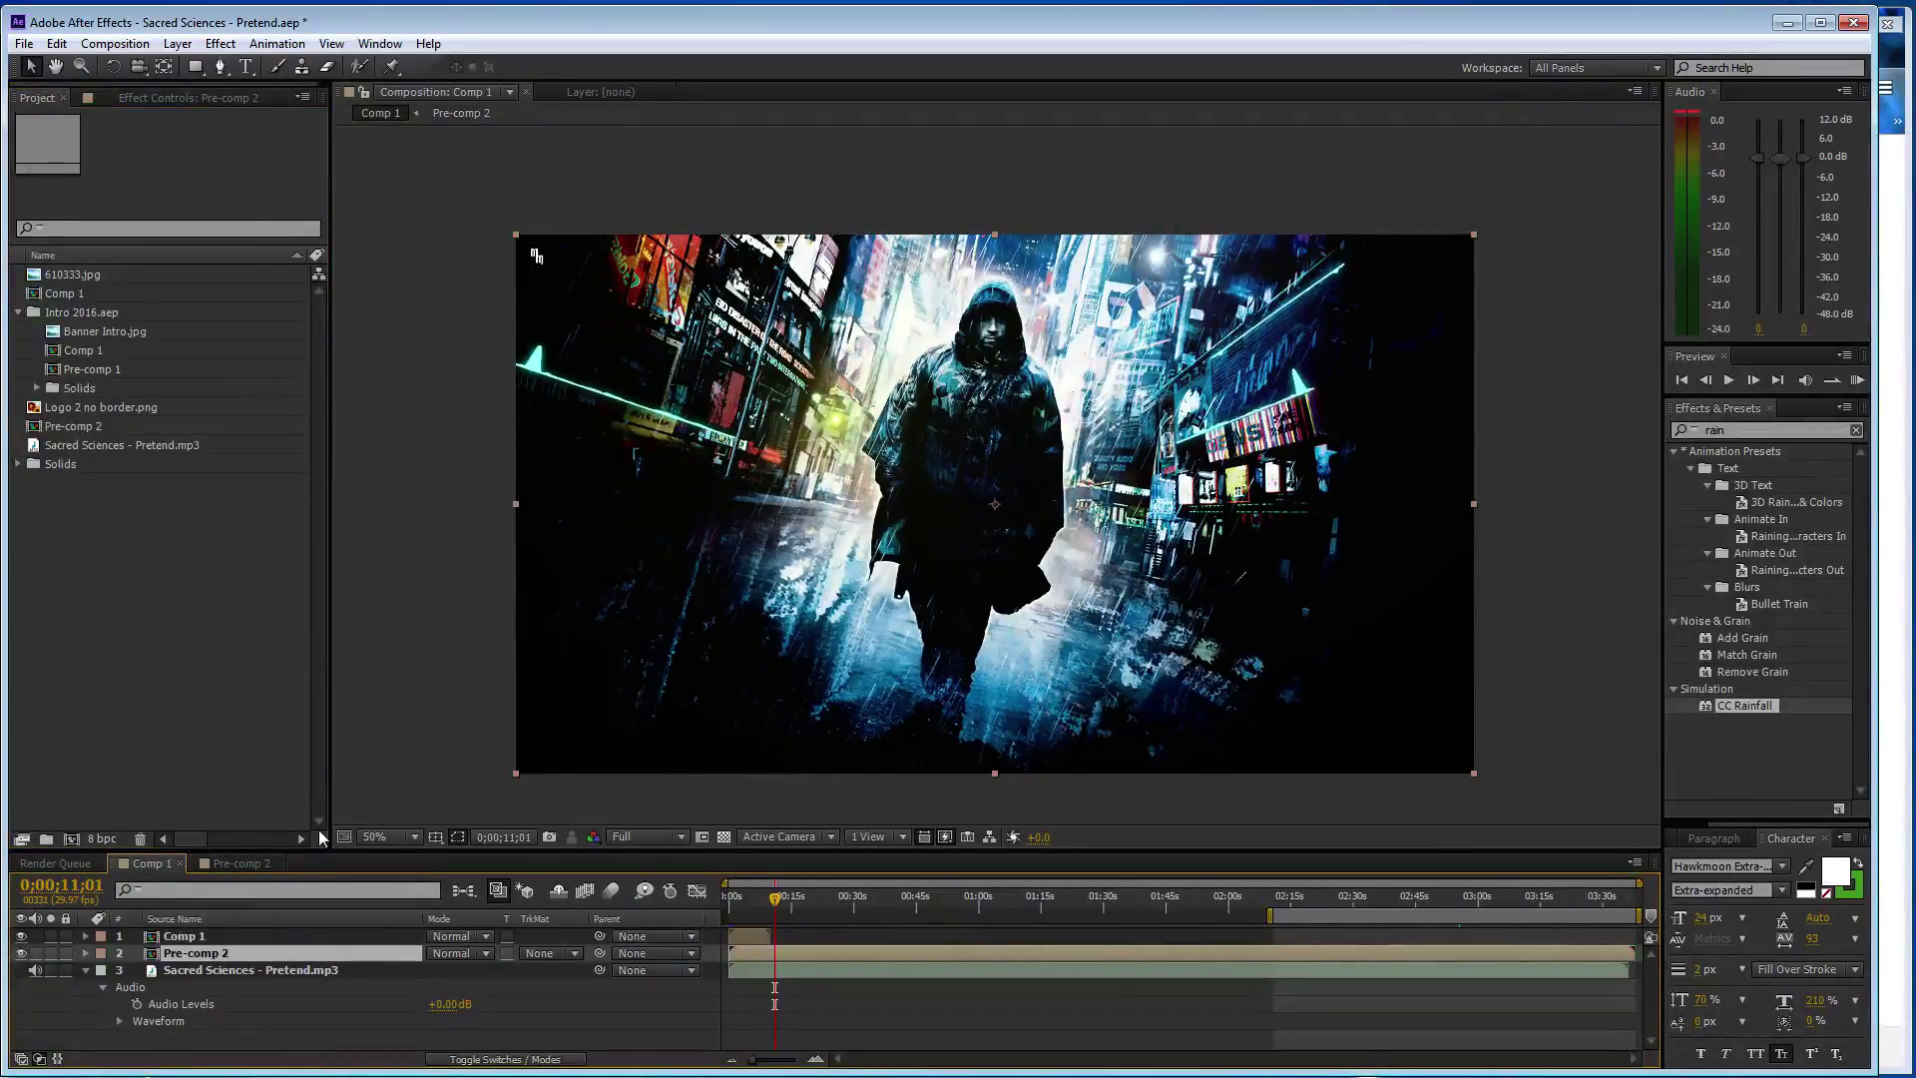
pyautogui.hotkey('ctrl', 'y')
pyautogui.write('trans')
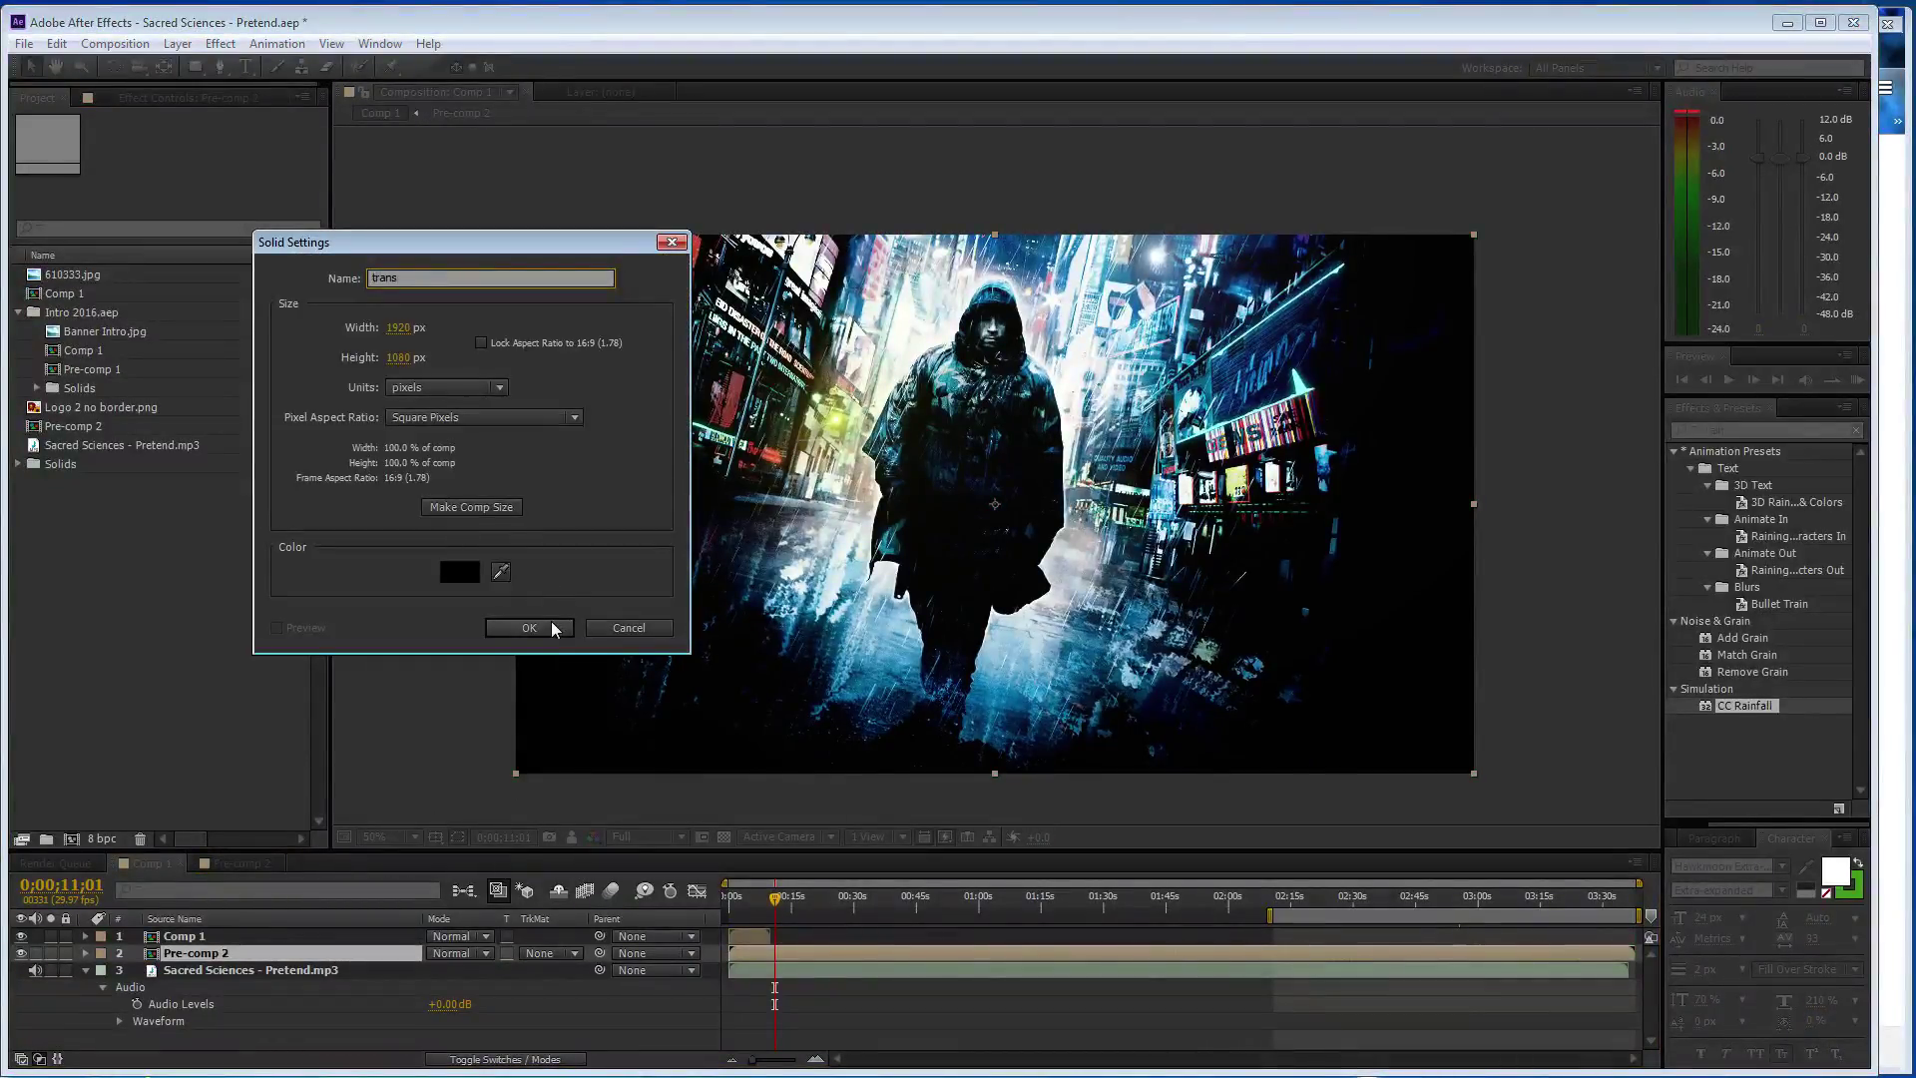
pyautogui.click(552, 628)
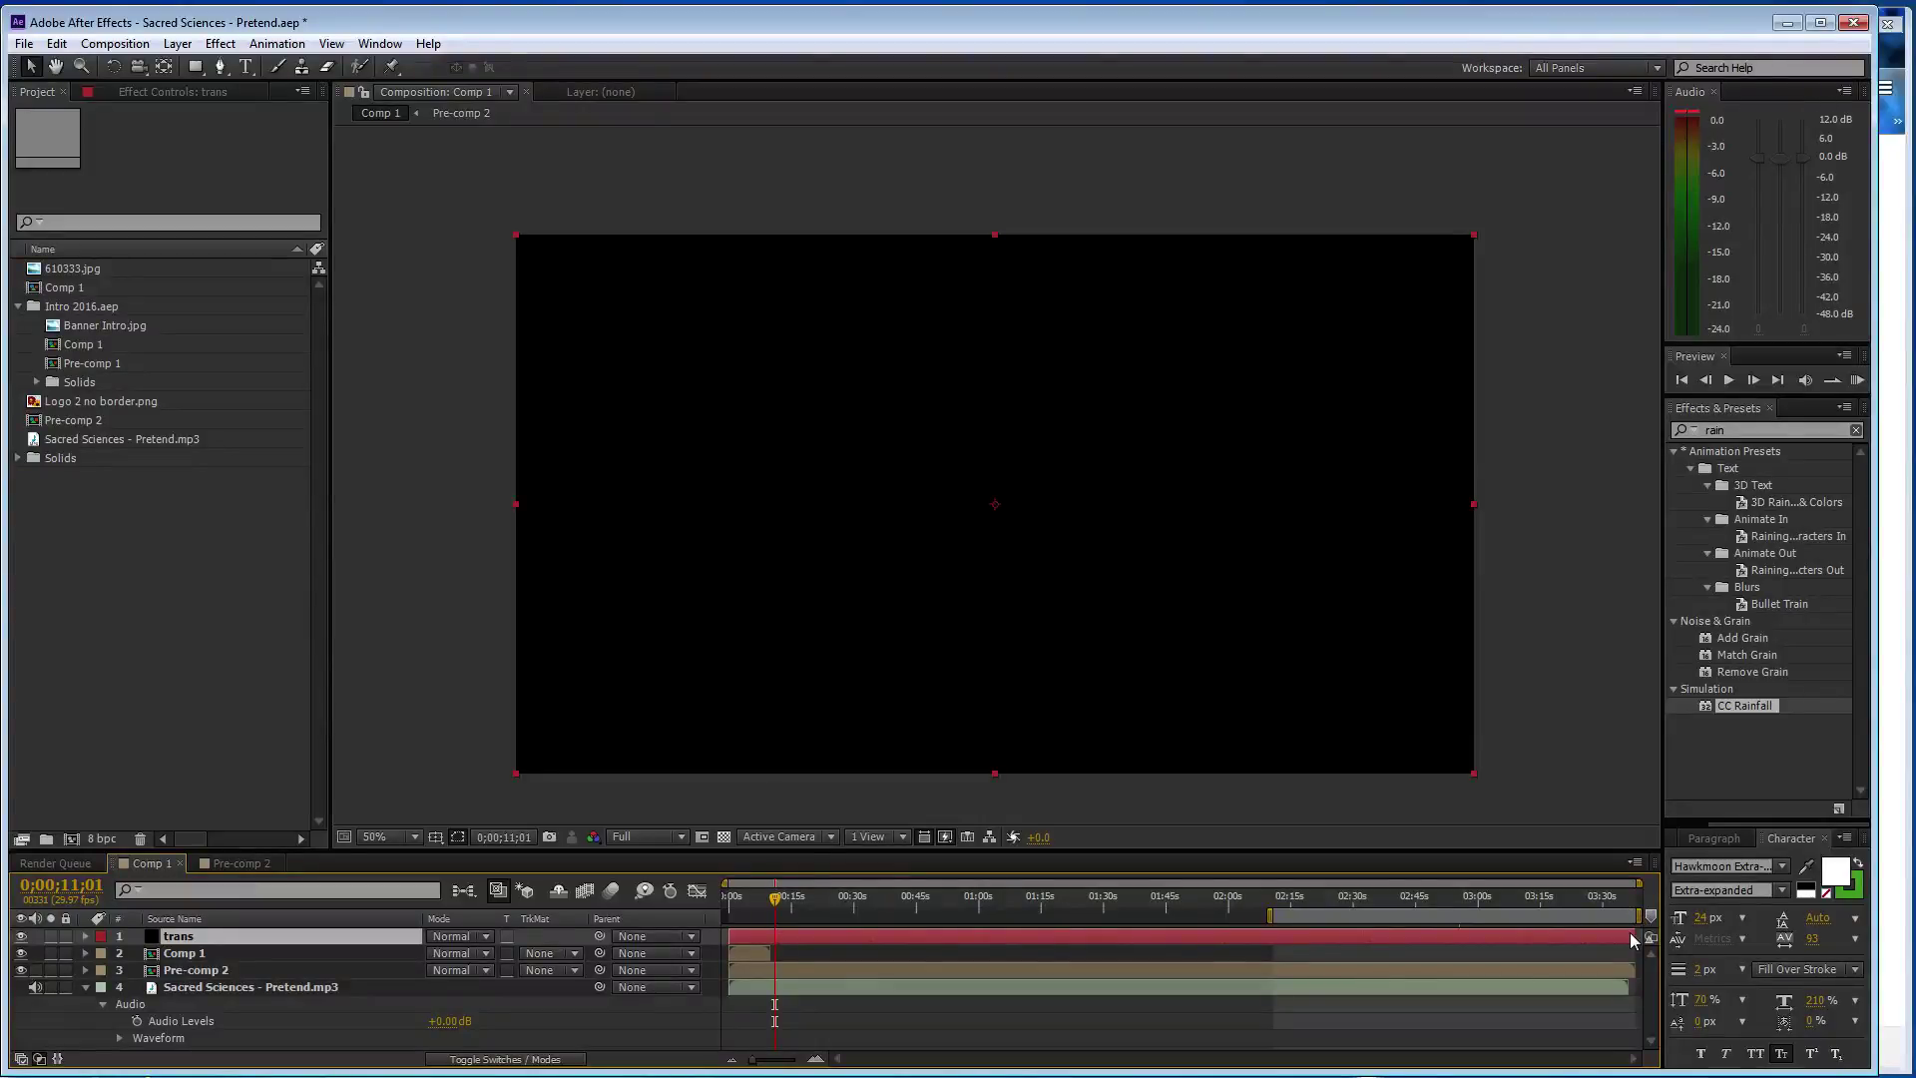
pyautogui.moveTo(1631, 933)
pyautogui.mouseDown()
pyautogui.moveTo(768, 936)
pyautogui.moveTo(815, 938)
pyautogui.mouseUp()
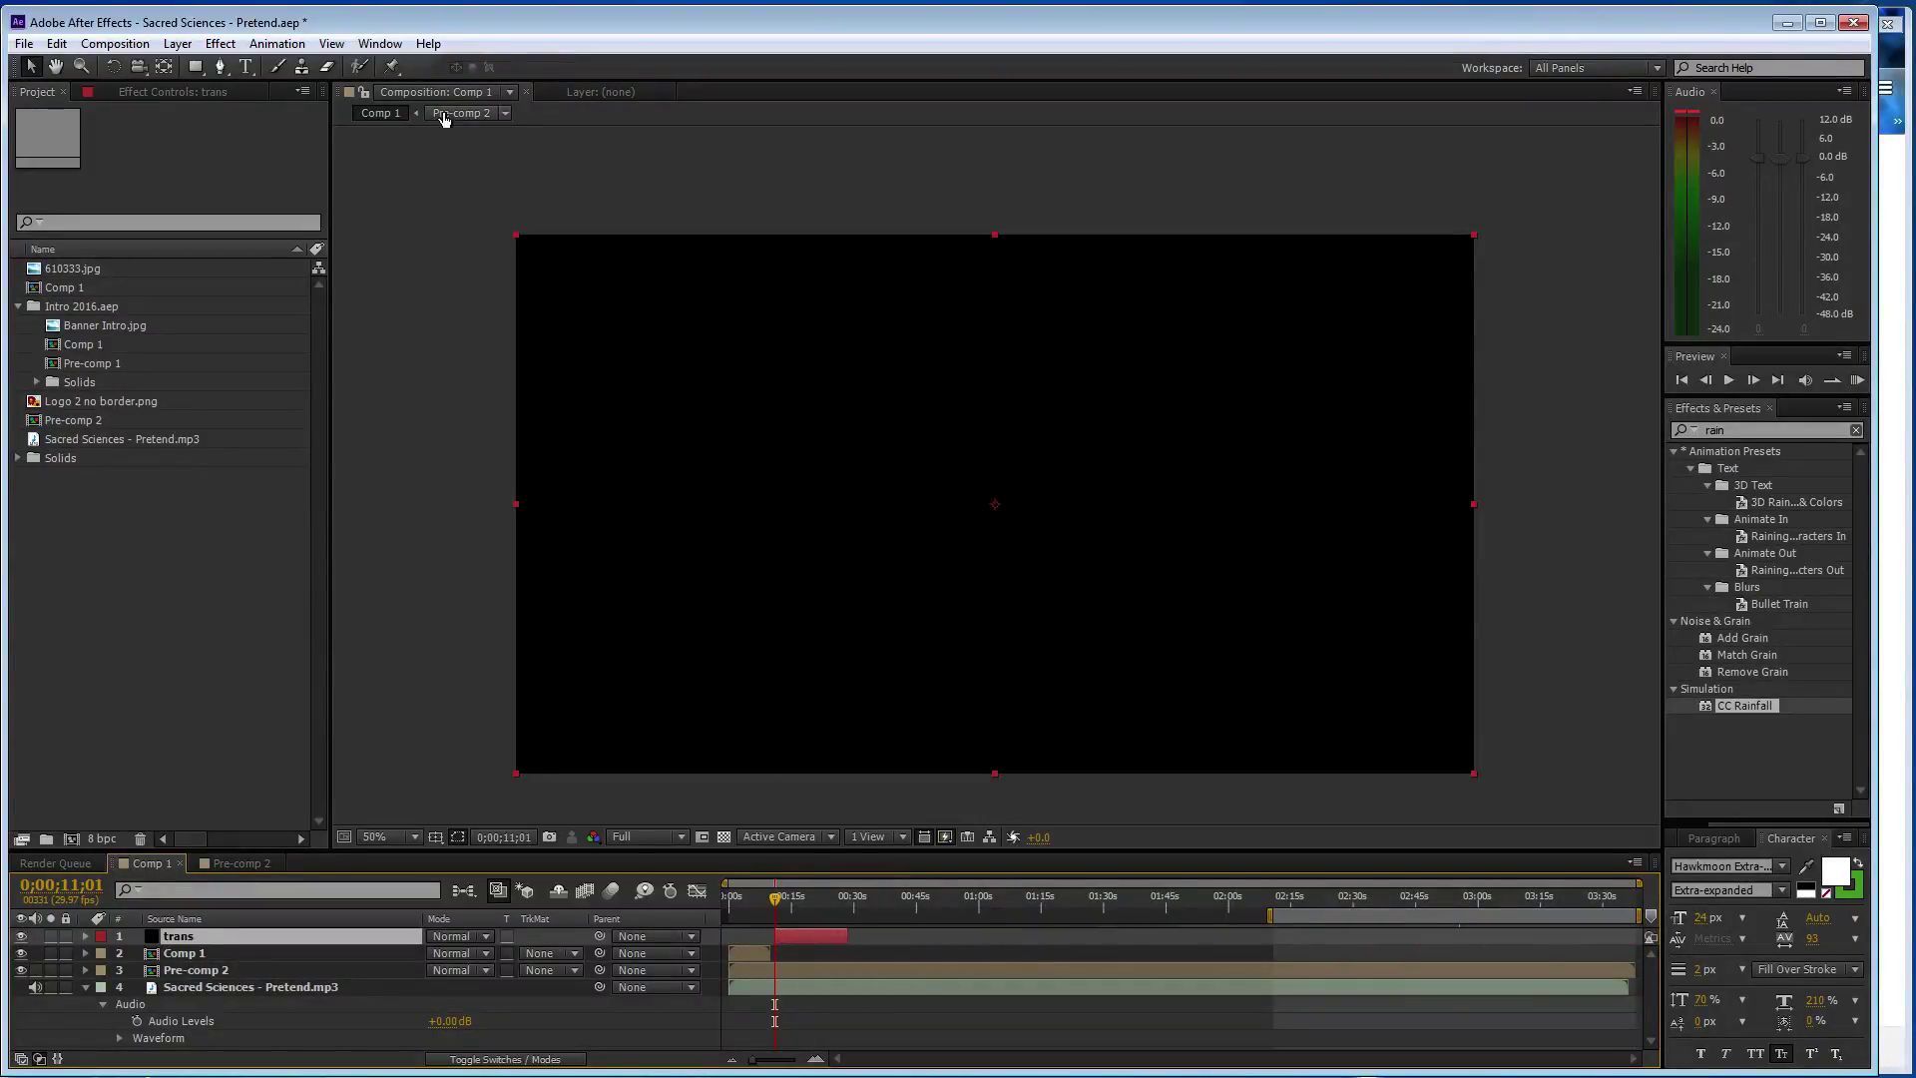
# - Apply the CC Image Wipe transition effect to the trans layer
pyautogui.click(211, 43)
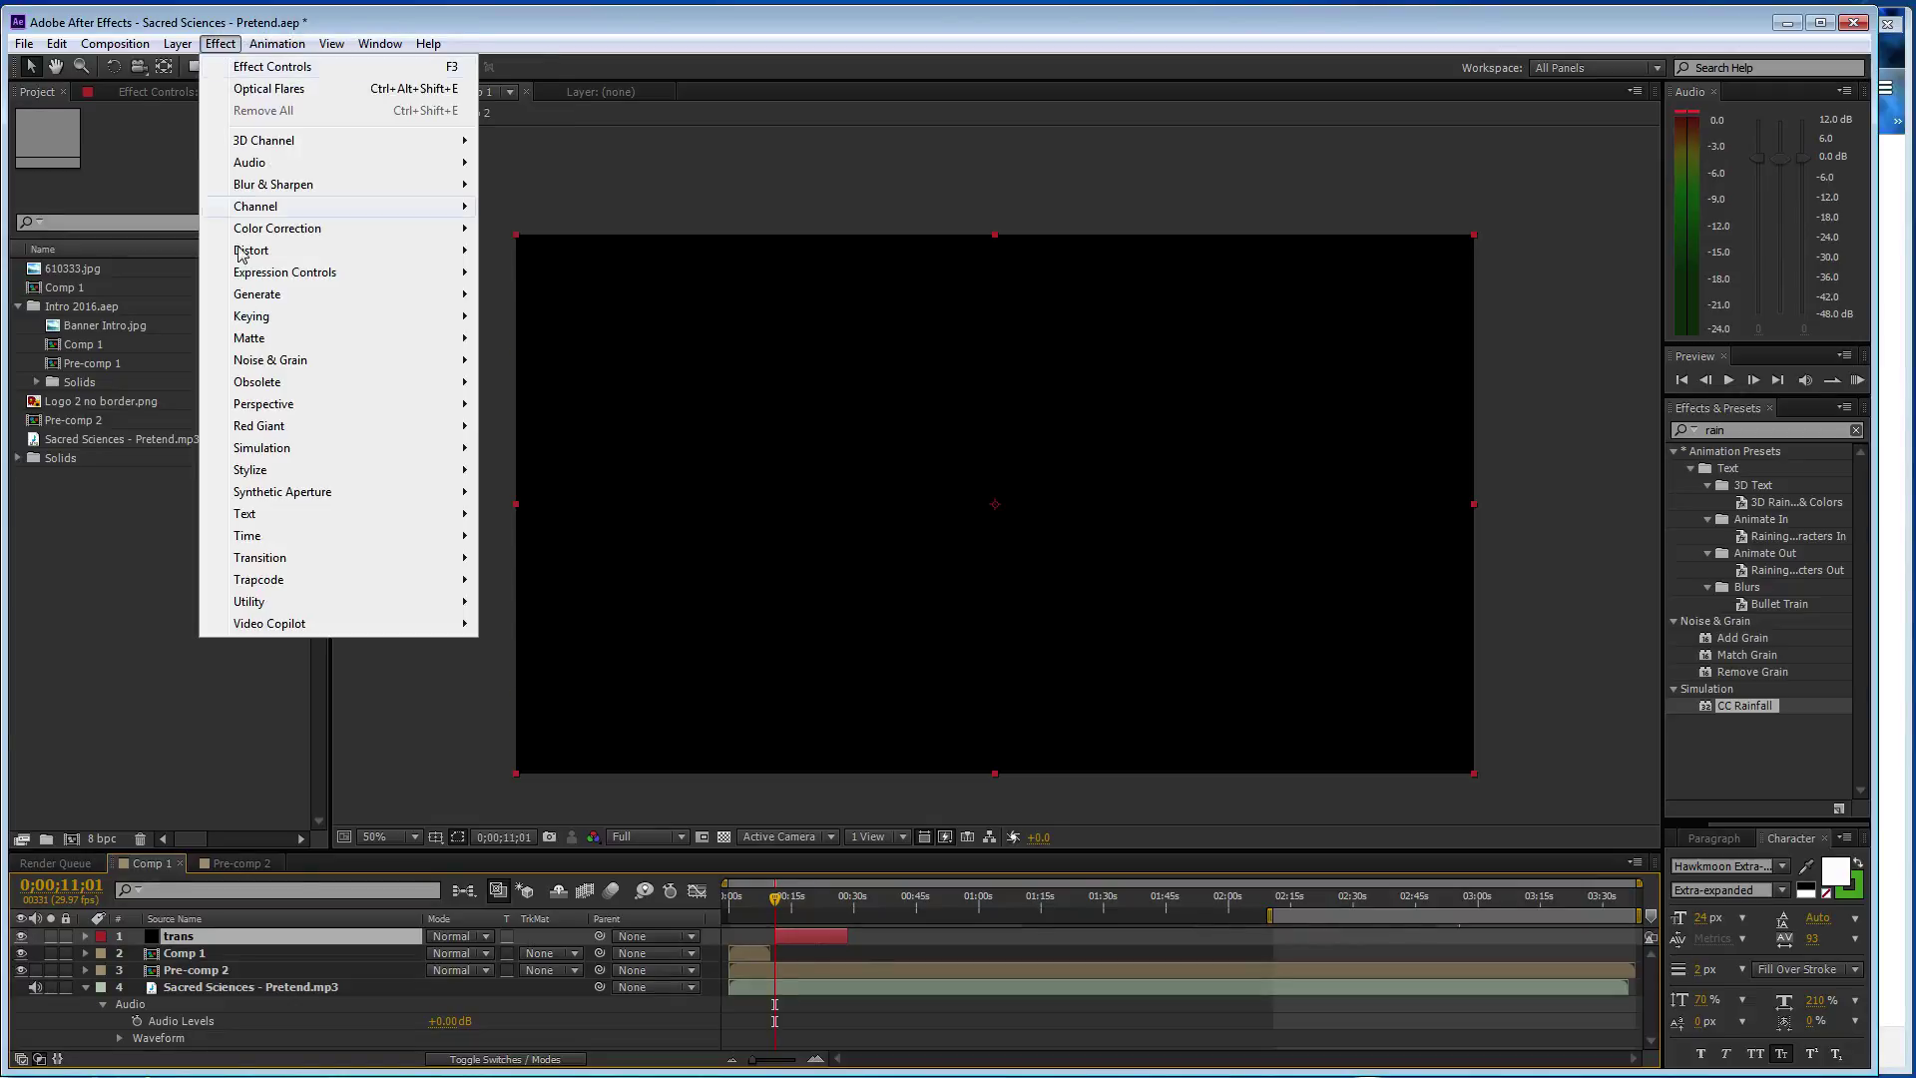
pyautogui.moveTo(296, 459)
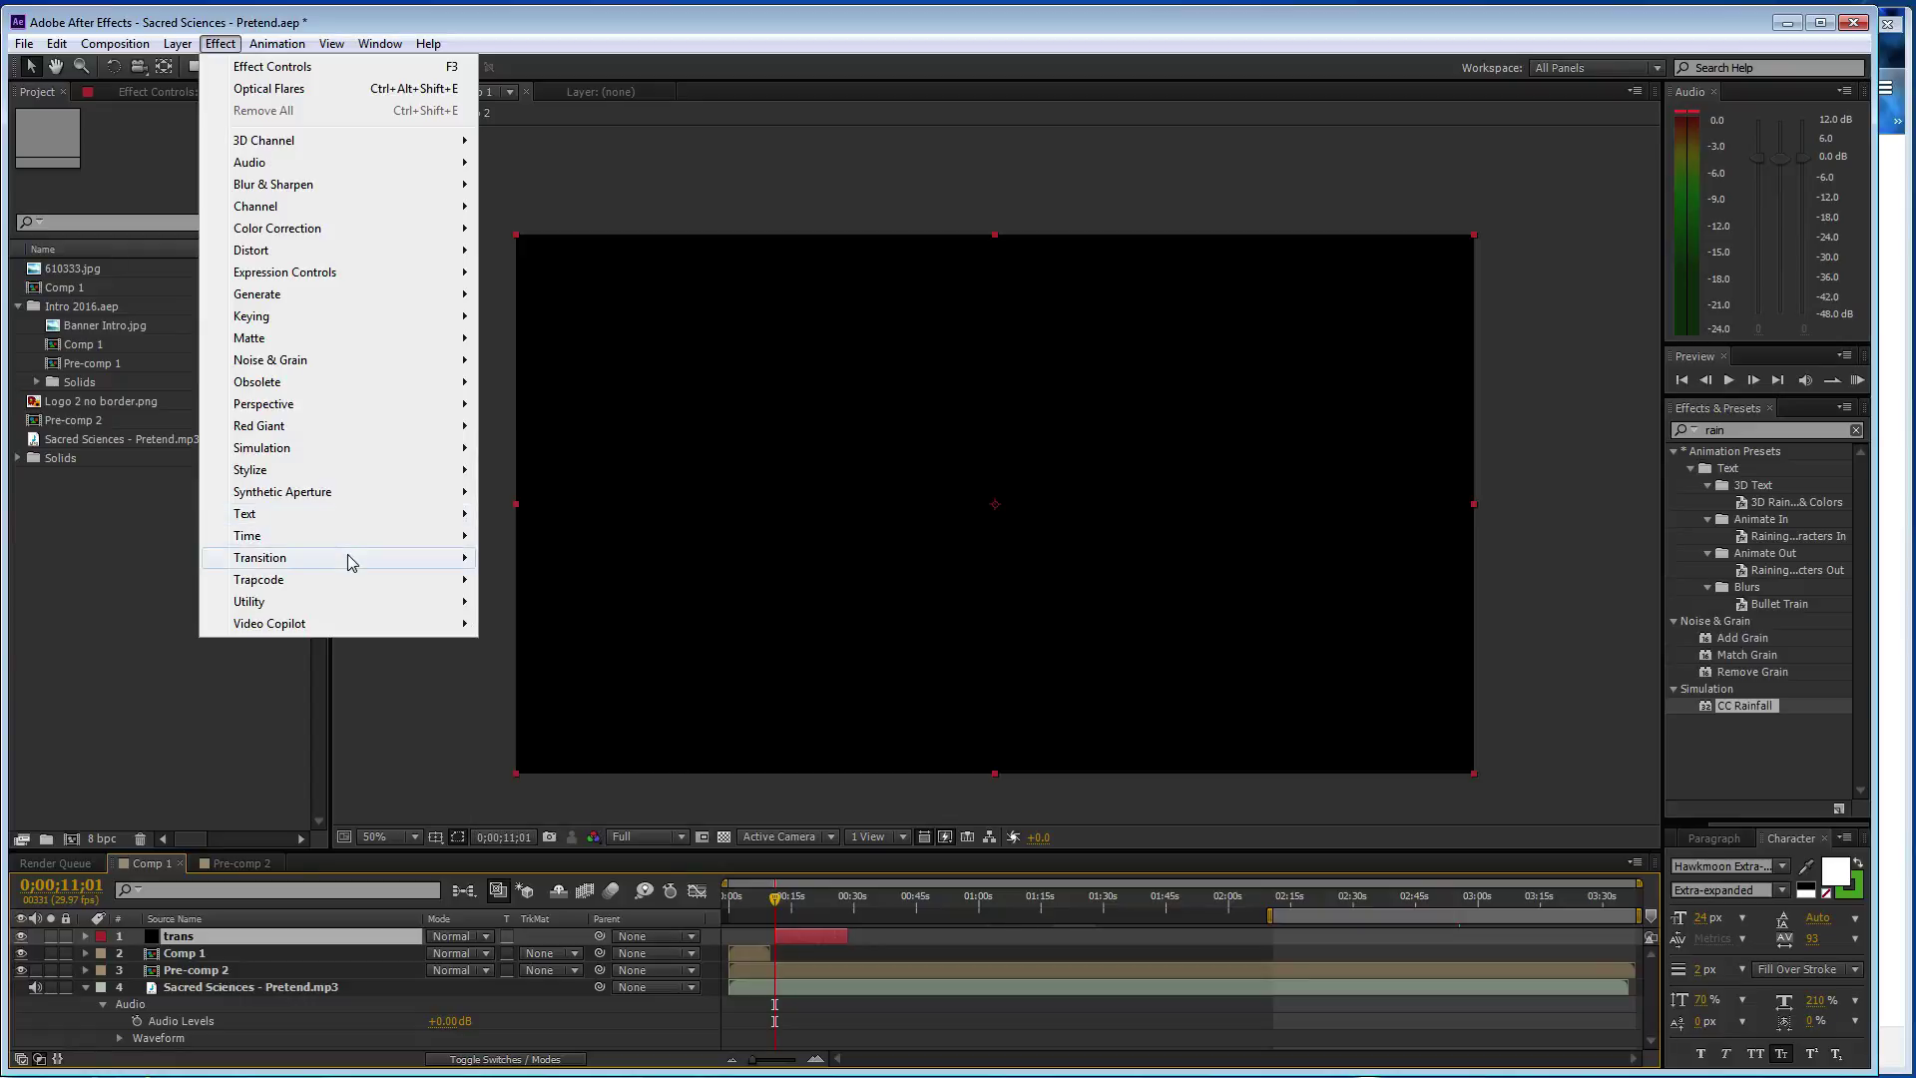
pyautogui.moveTo(371, 561)
pyautogui.click(583, 649)
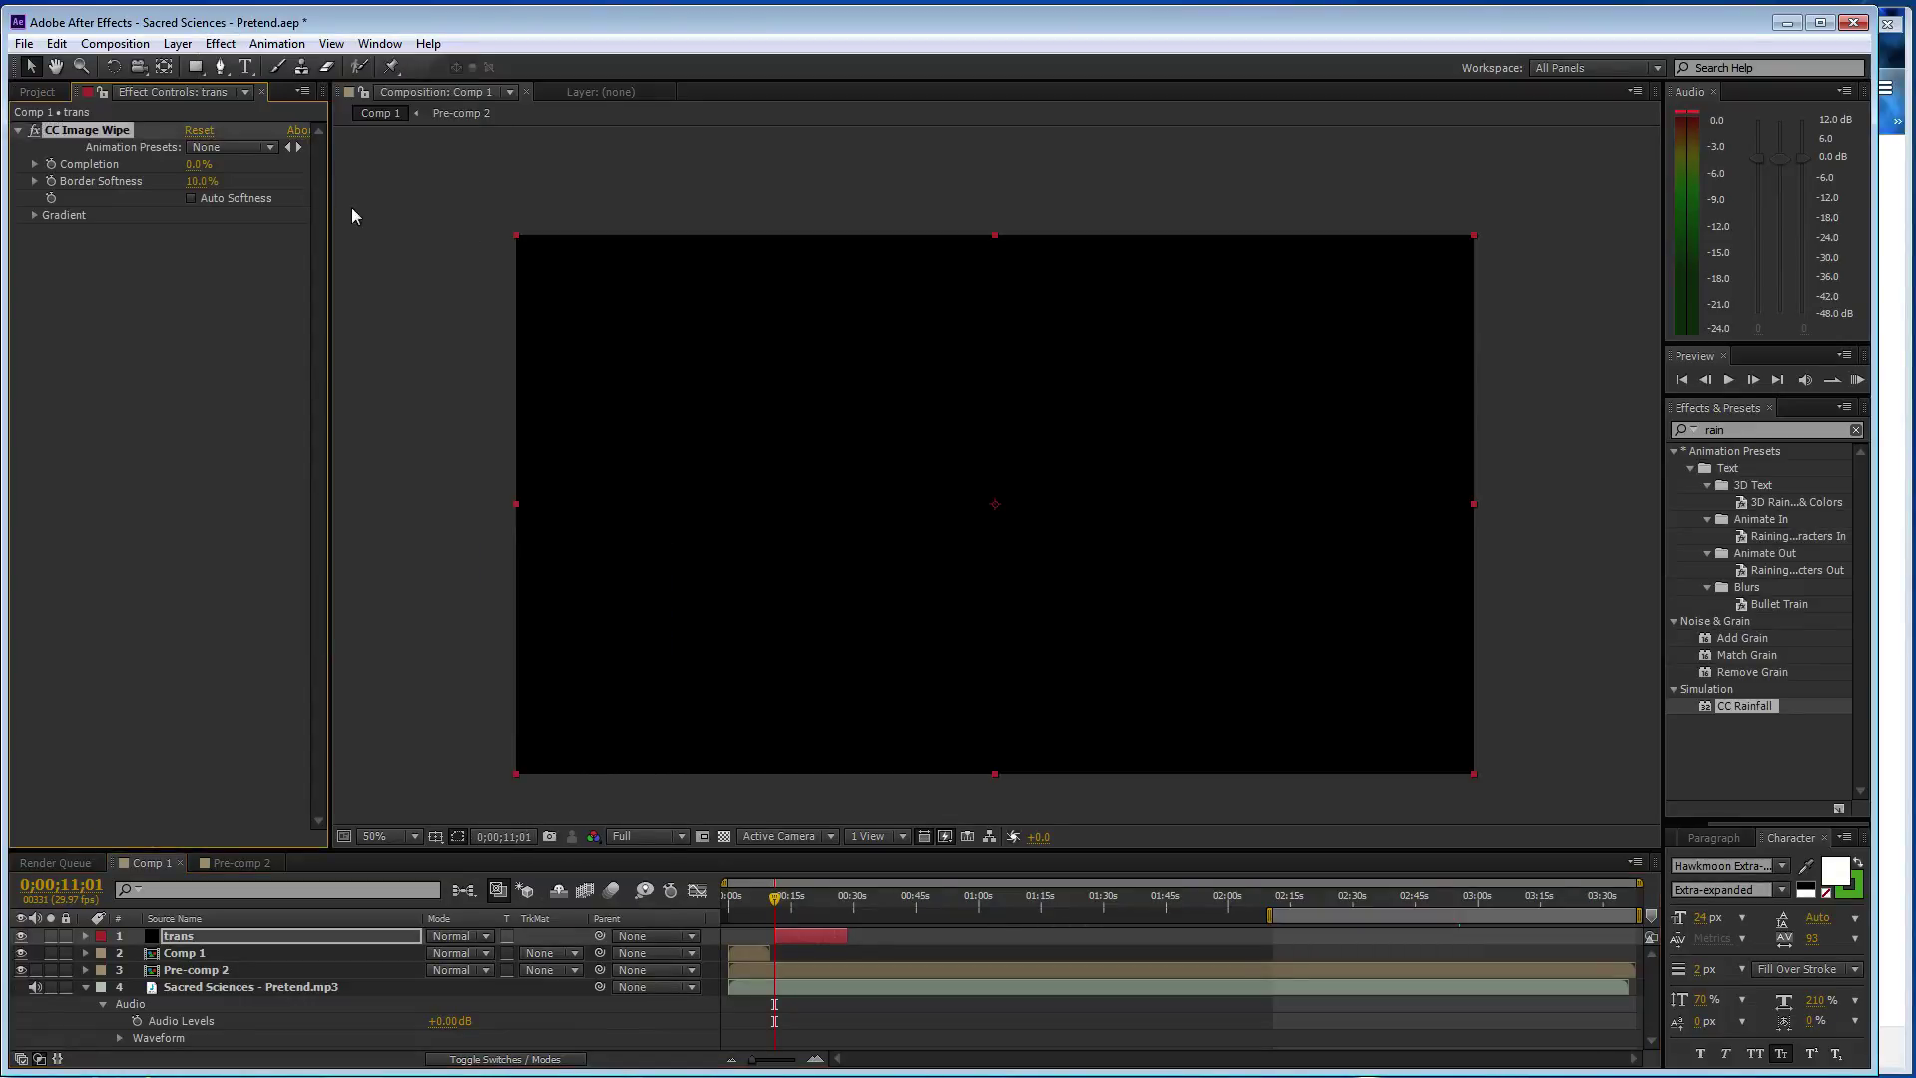
pyautogui.click(222, 149)
pyautogui.click(184, 357)
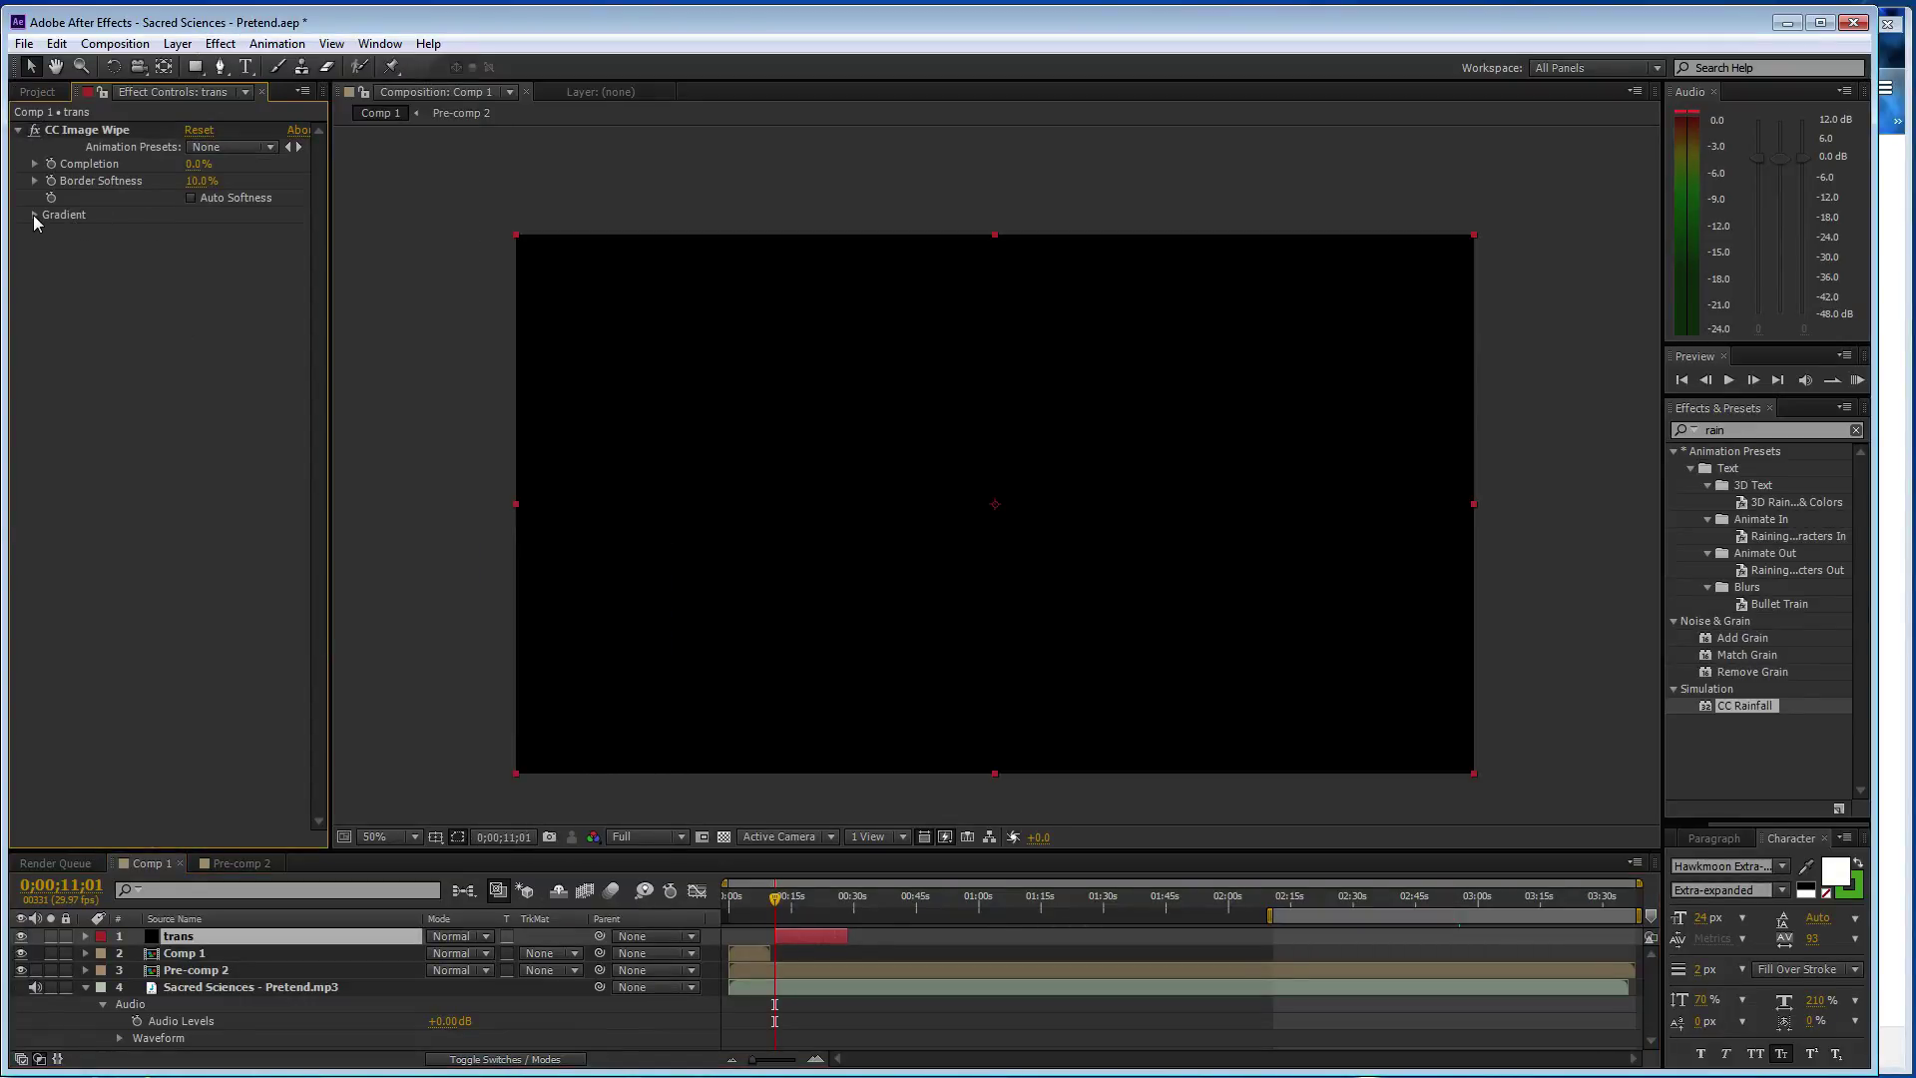
# - Use Pre-comp 2 as the wipe's gradient layer with Lightness, and soften the wipe border
pyautogui.click(33, 215)
pyautogui.click(215, 231)
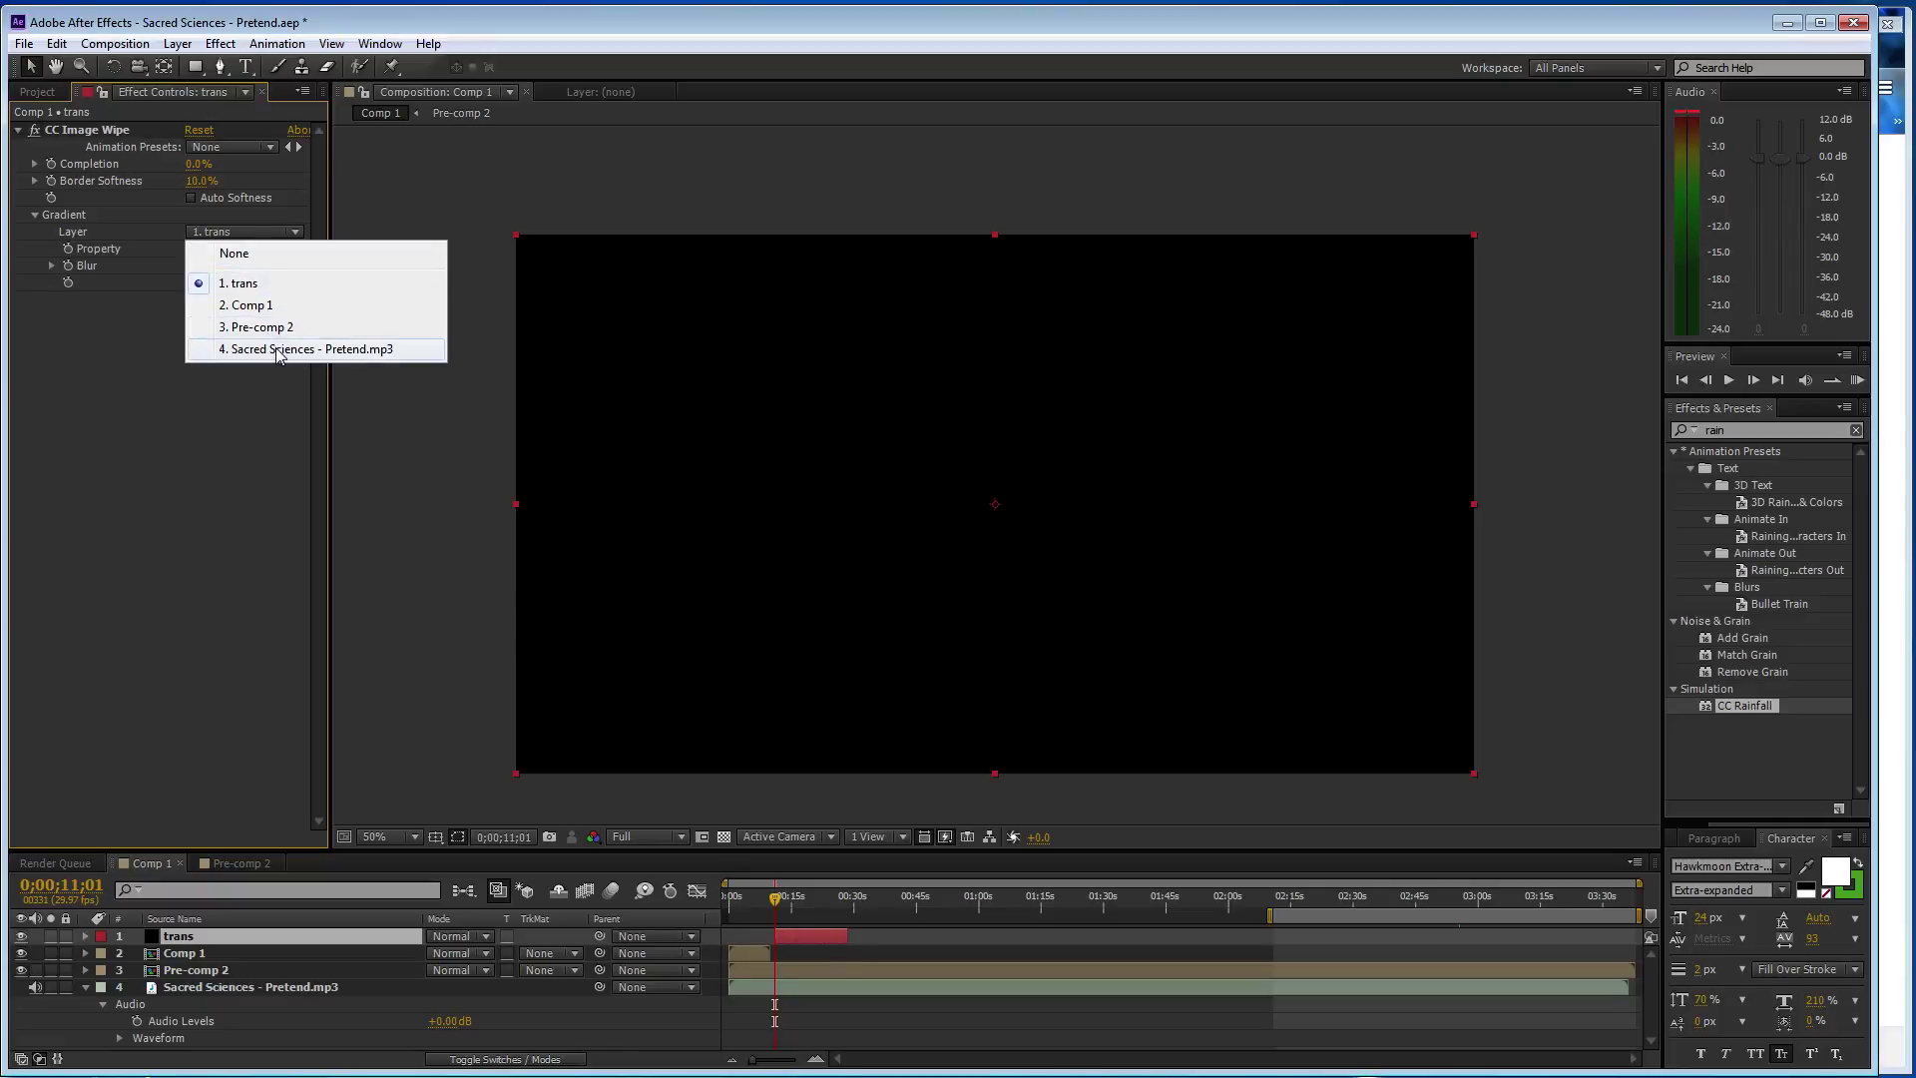
pyautogui.click(266, 329)
pyautogui.click(249, 250)
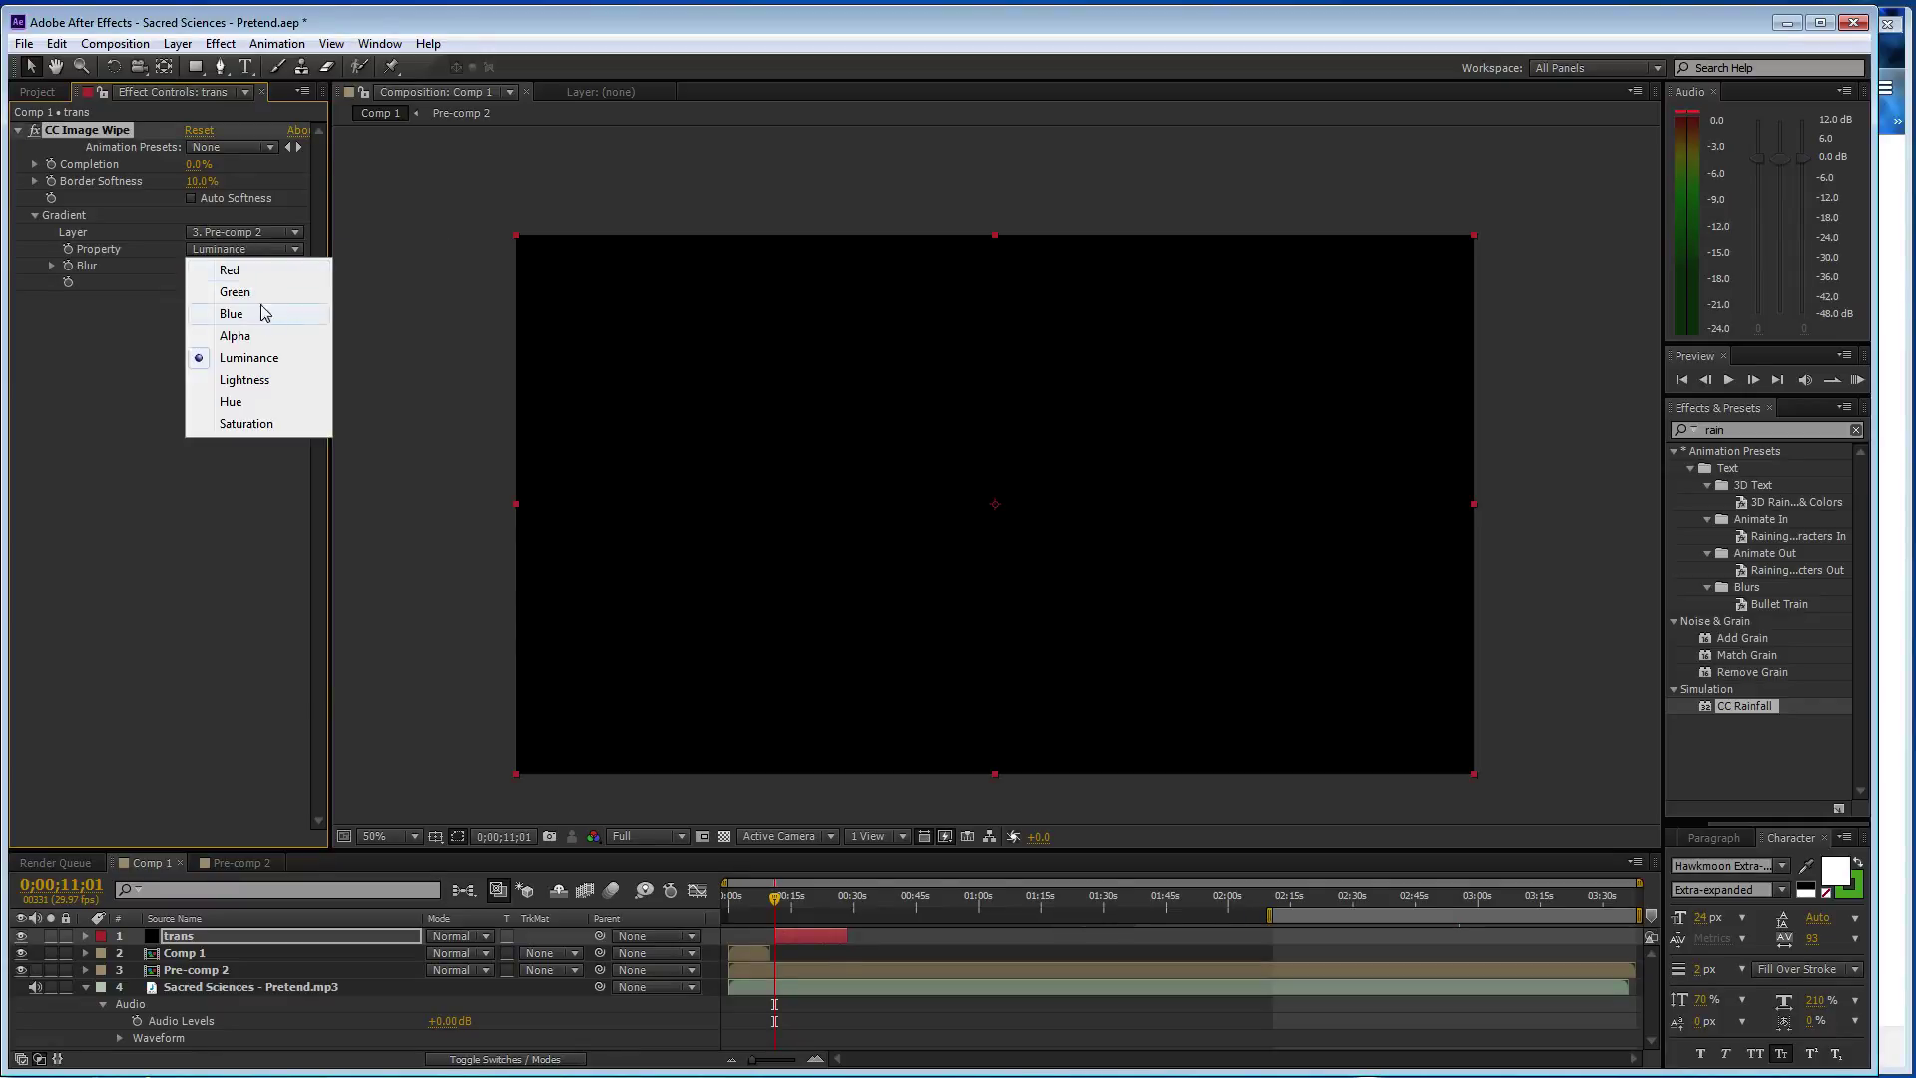
pyautogui.click(245, 380)
pyautogui.moveTo(201, 180)
pyautogui.mouseDown()
pyautogui.moveTo(263, 186)
pyautogui.moveTo(235, 171)
pyautogui.moveTo(230, 213)
pyautogui.mouseUp()
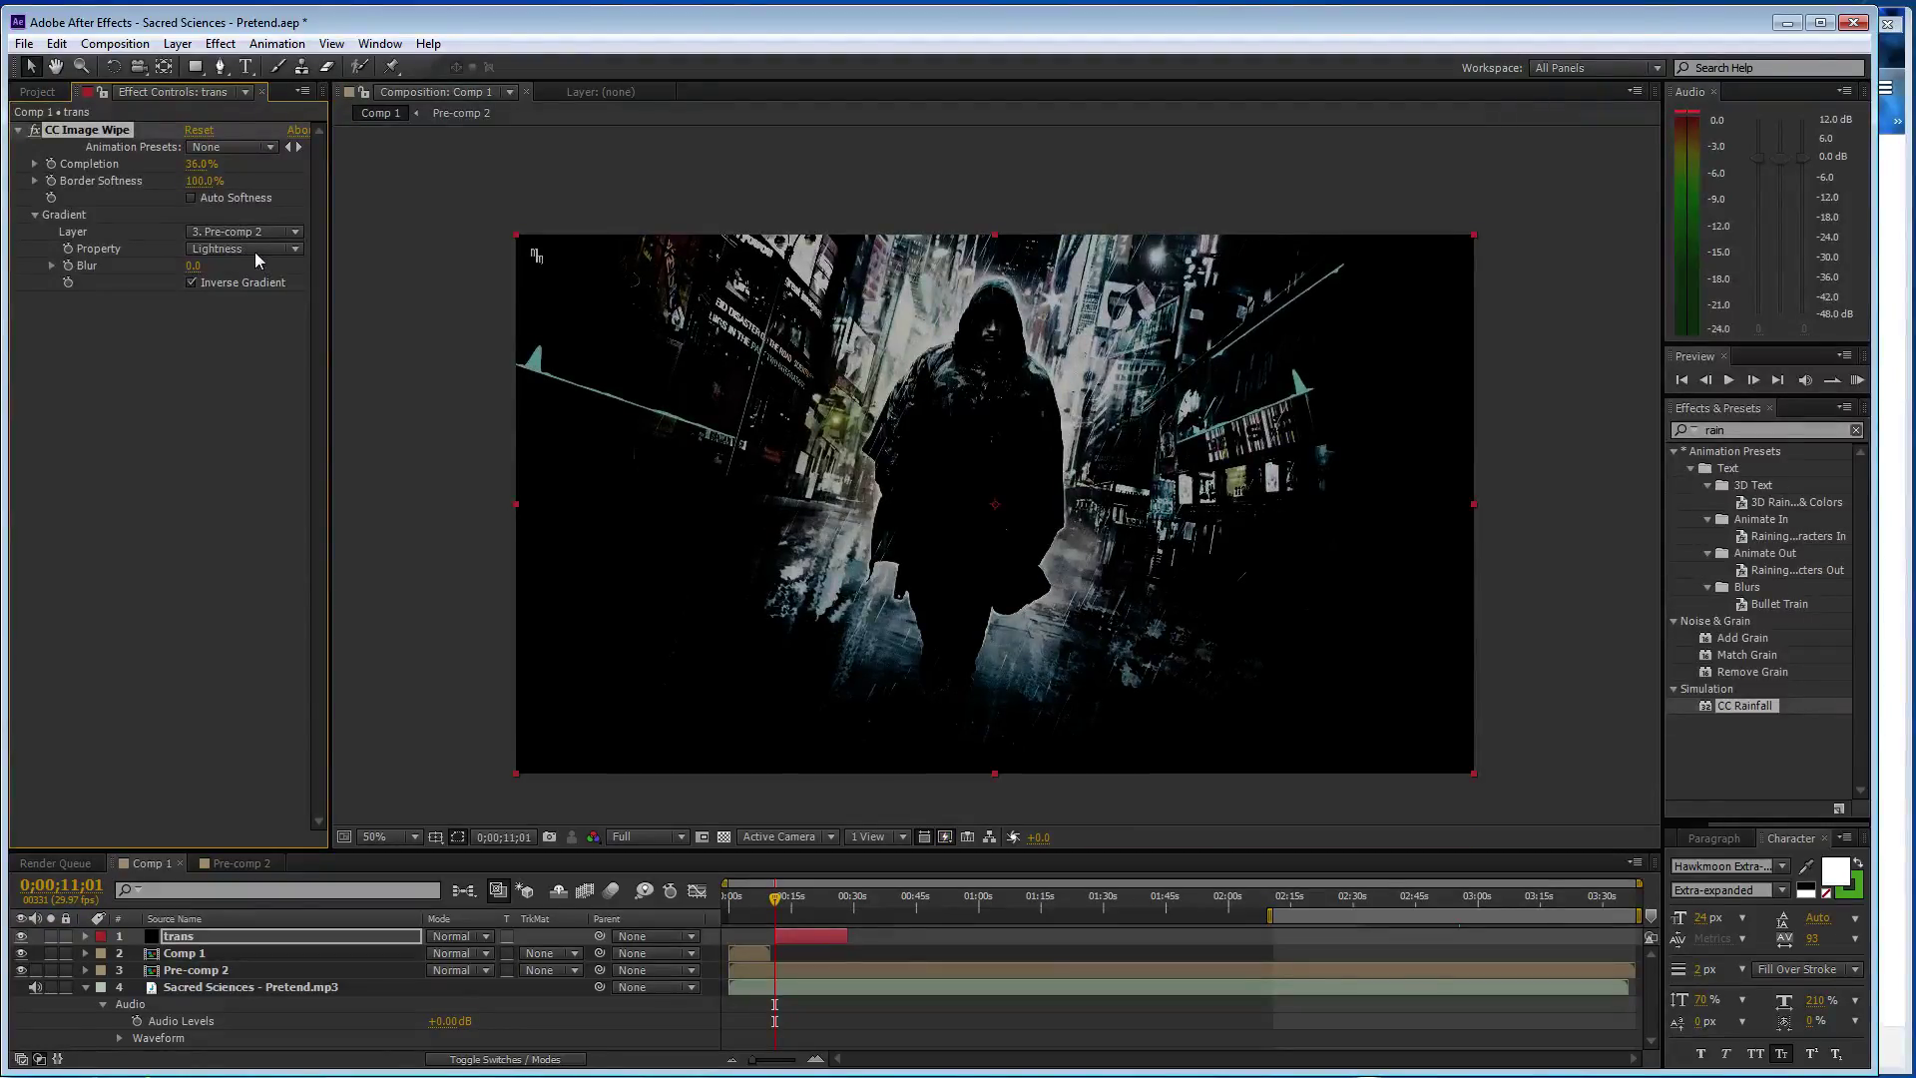
# - Settle the gradient property on Blue, with border softness 84% and completion 0%
pyautogui.click(254, 249)
pyautogui.click(261, 356)
pyautogui.click(261, 251)
pyautogui.click(259, 315)
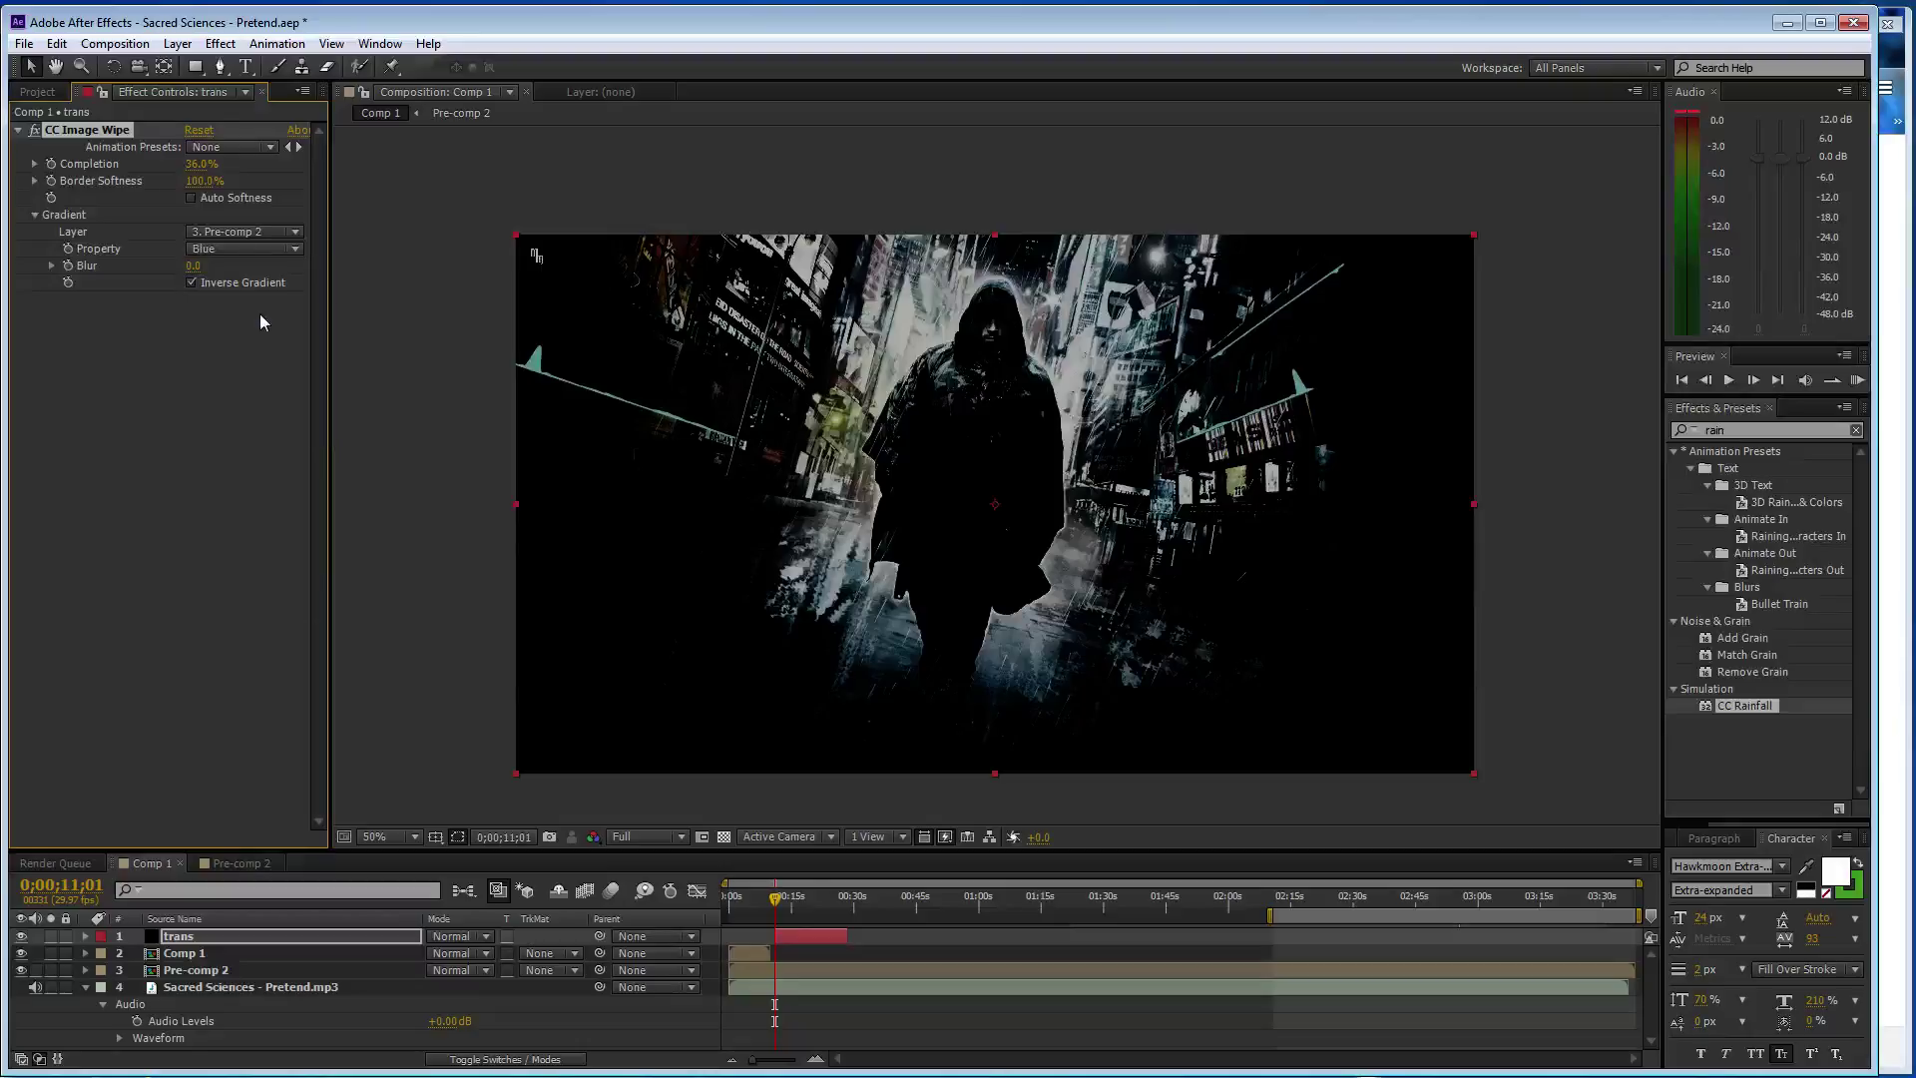
pyautogui.click(250, 249)
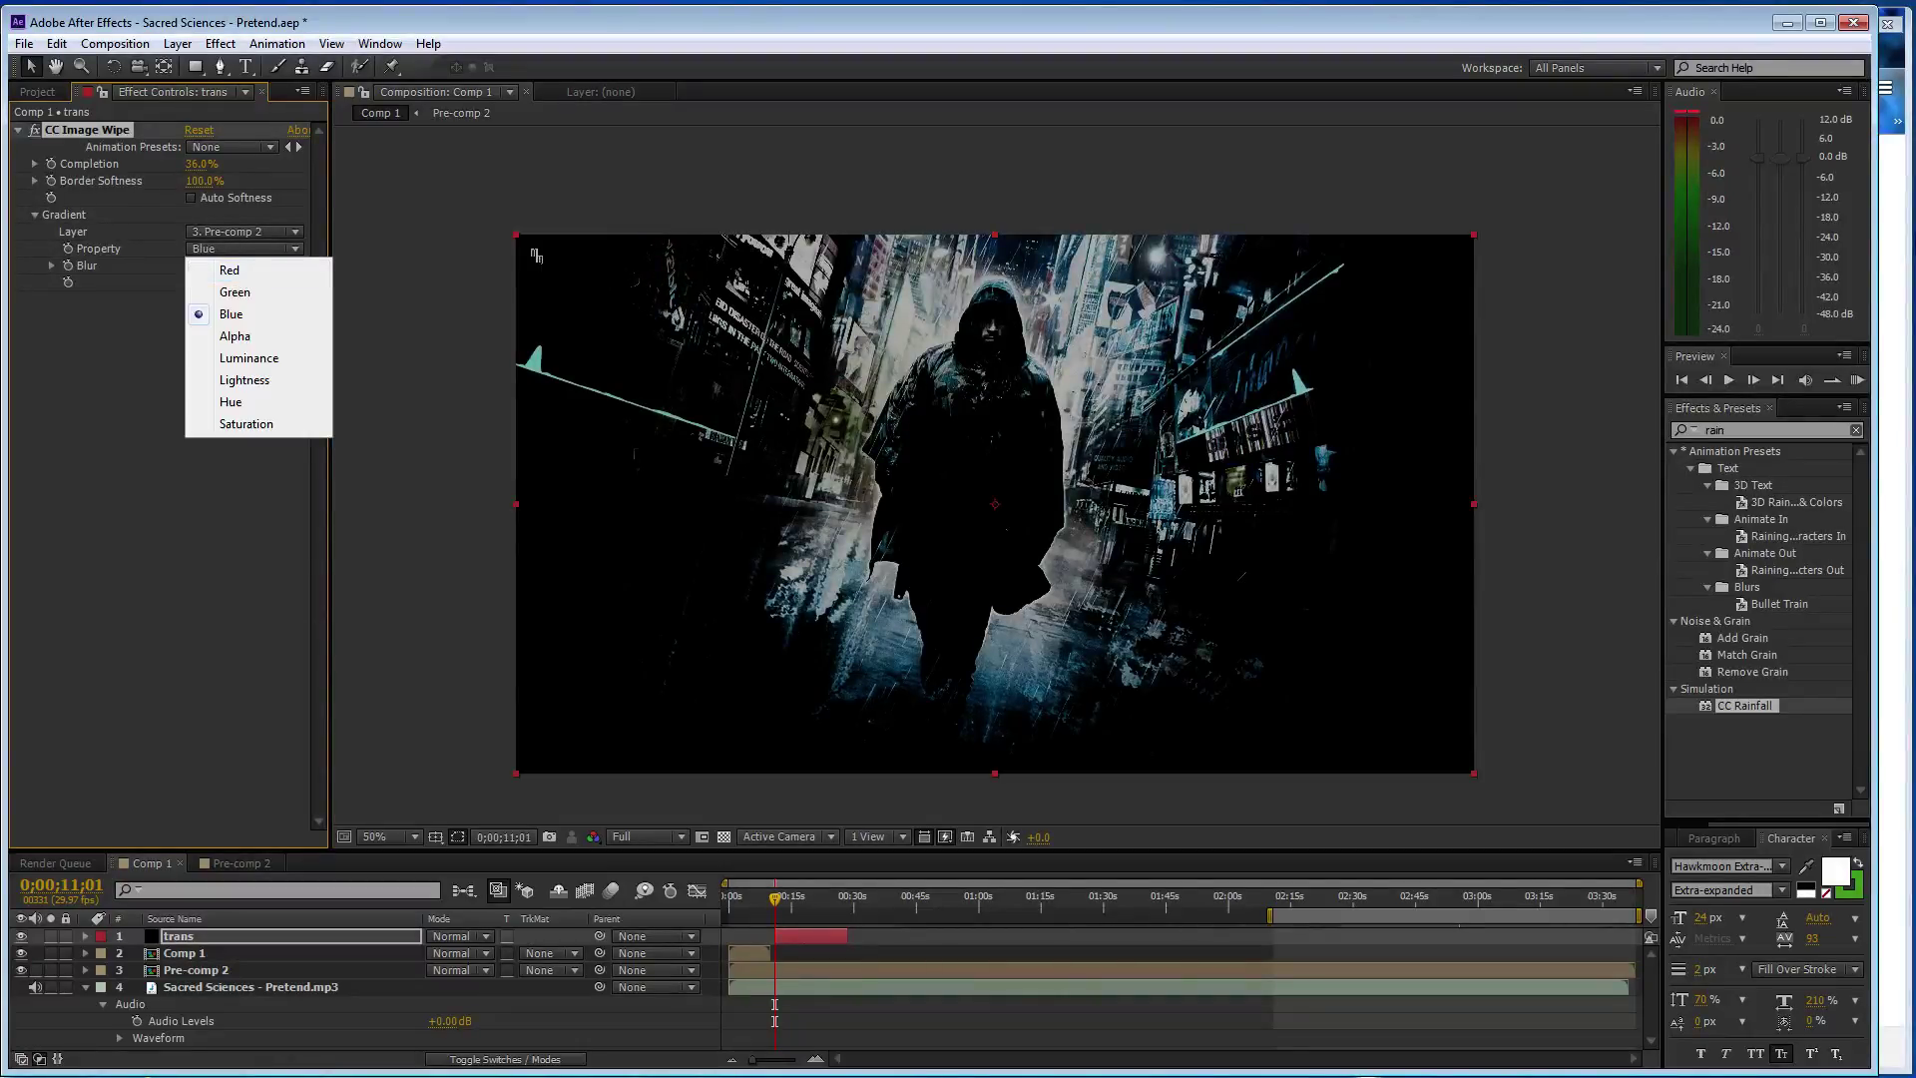
pyautogui.click(234, 292)
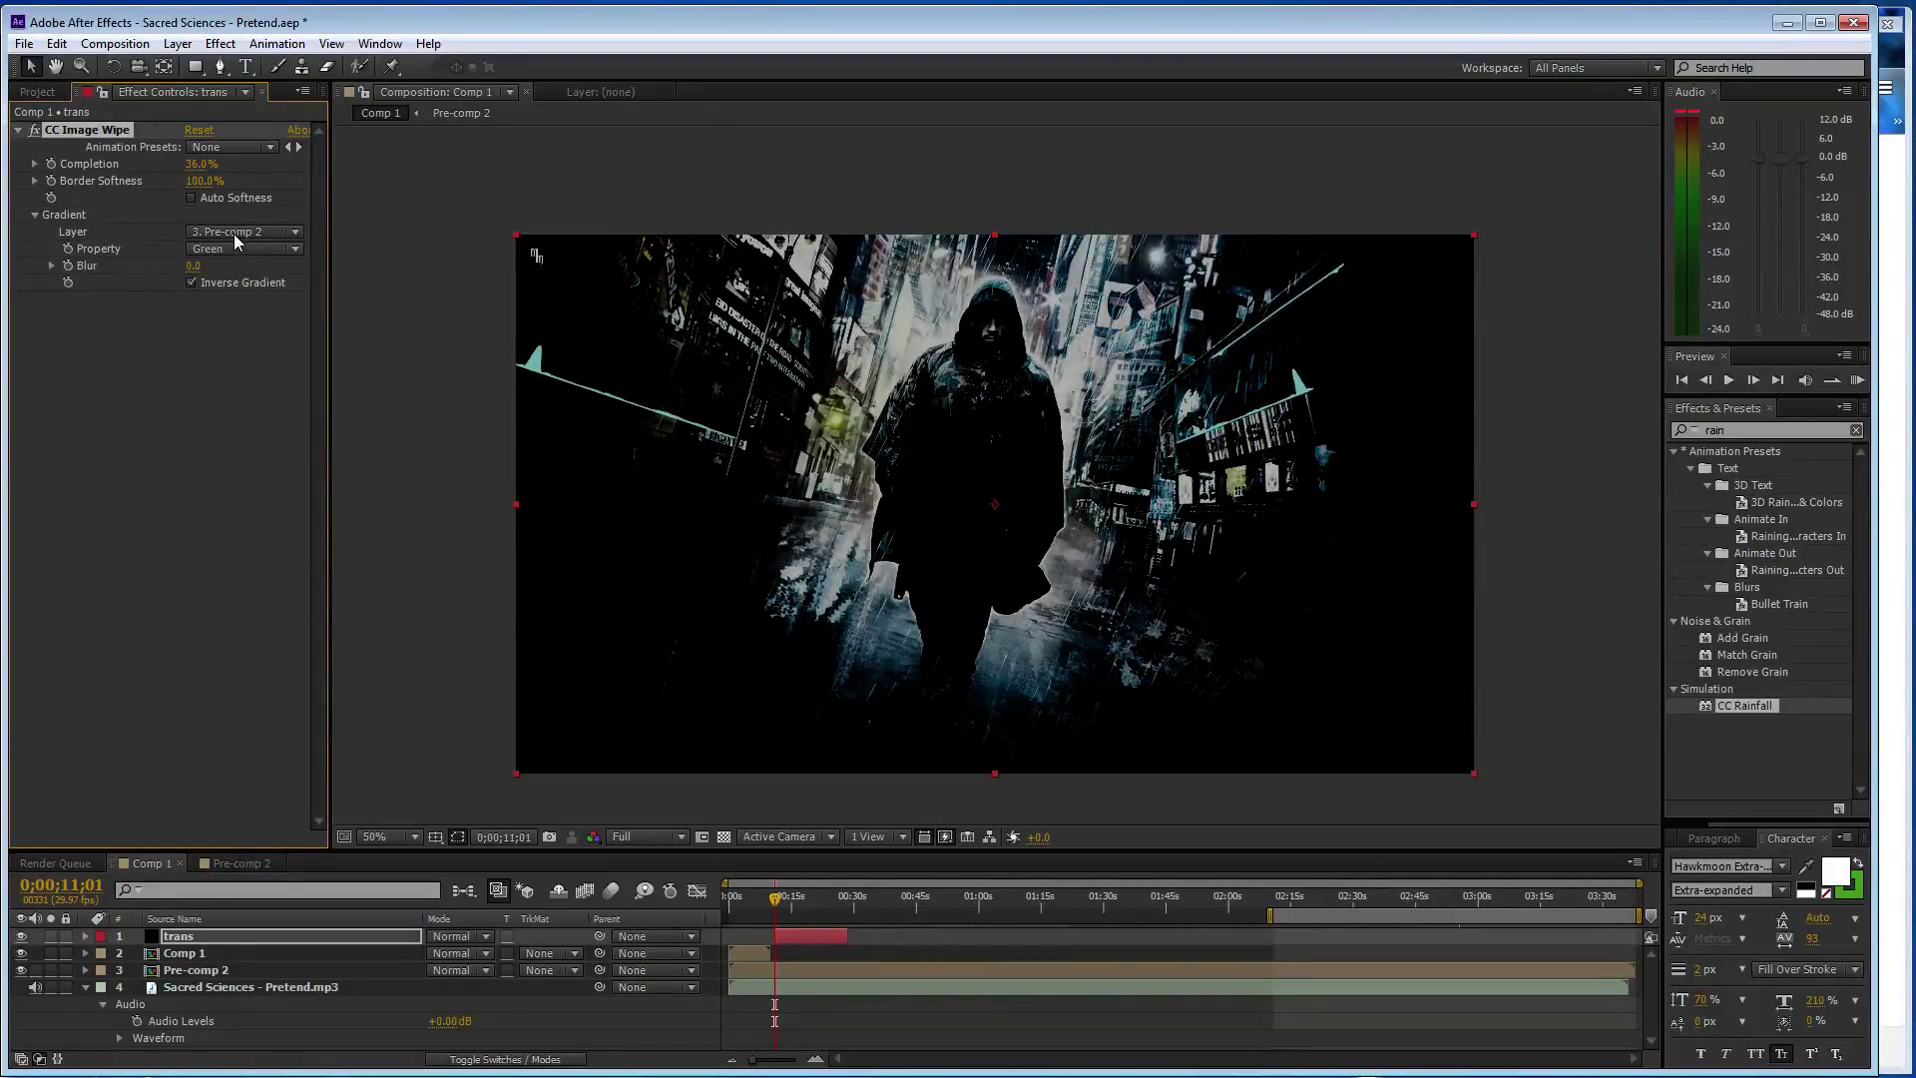
pyautogui.click(237, 250)
pyautogui.click(261, 316)
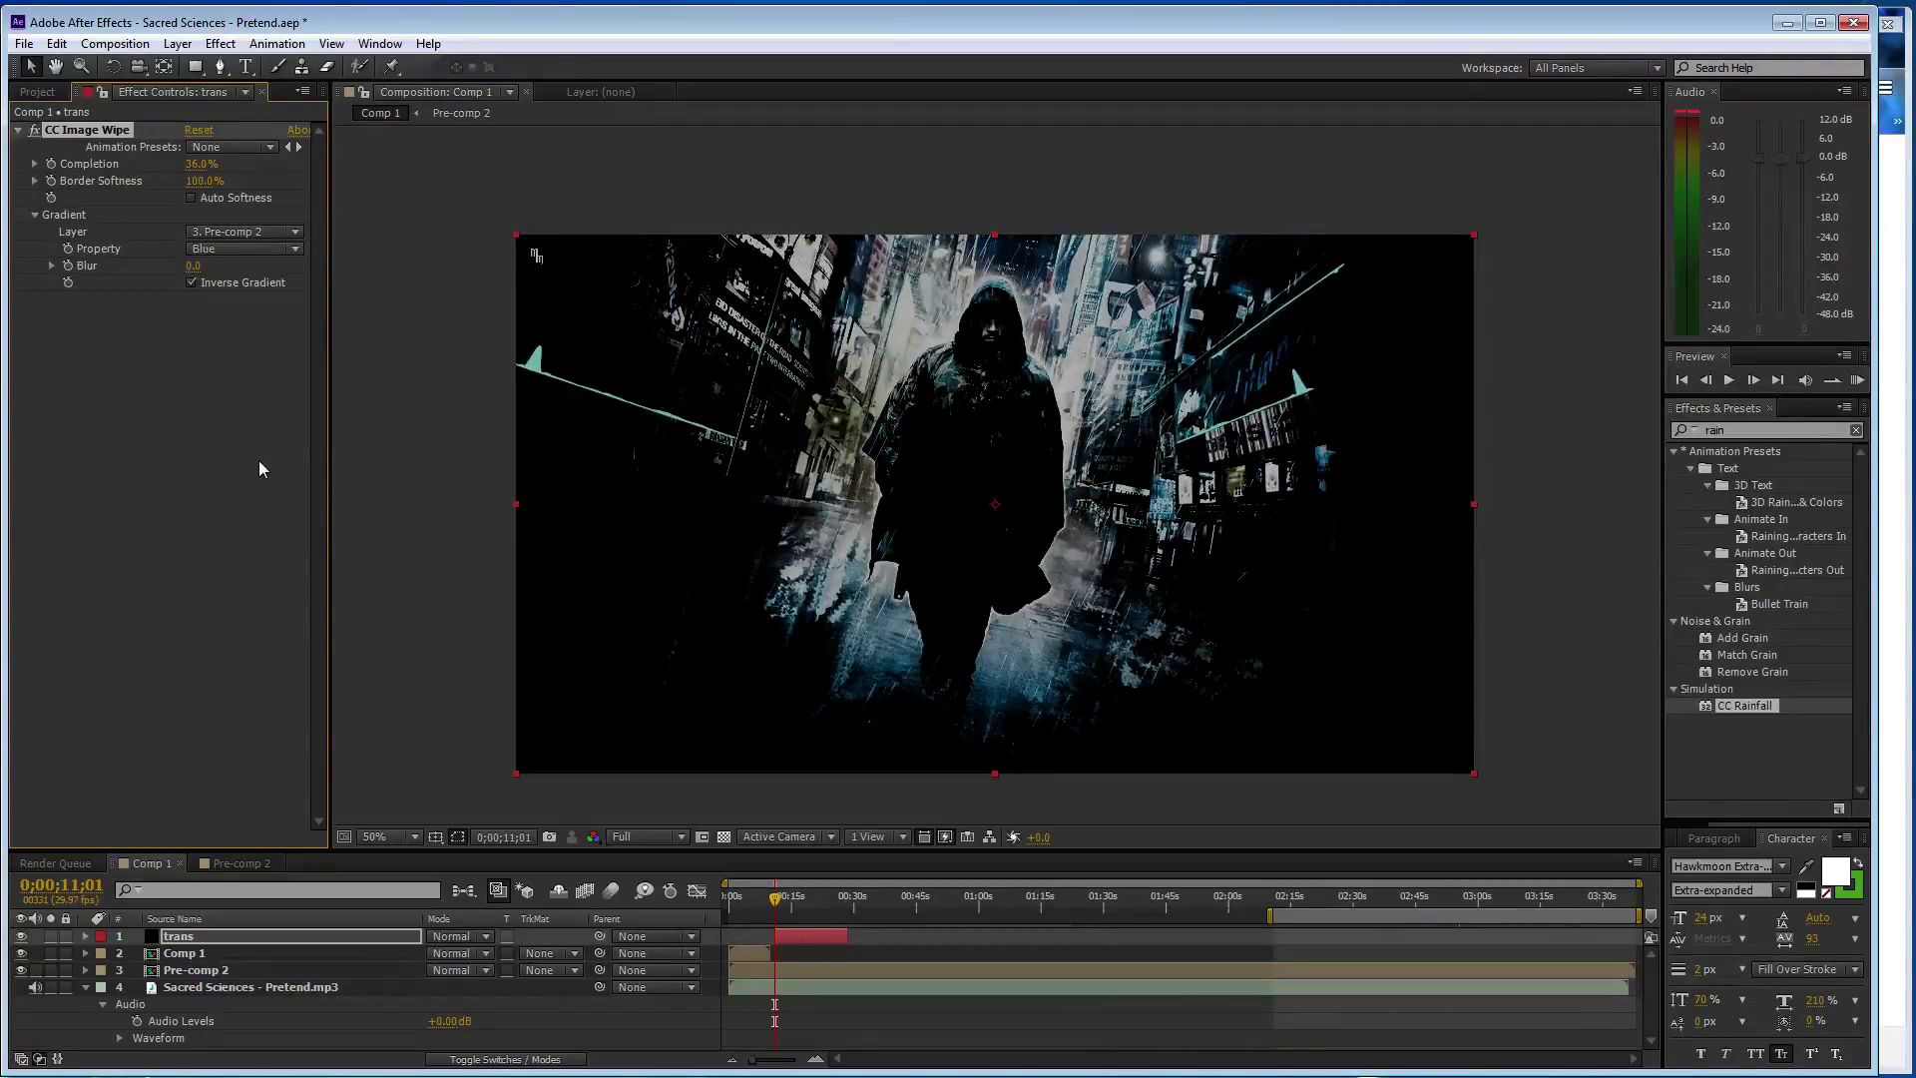
pyautogui.moveTo(200, 180); pyautogui.dragTo(55, 170)
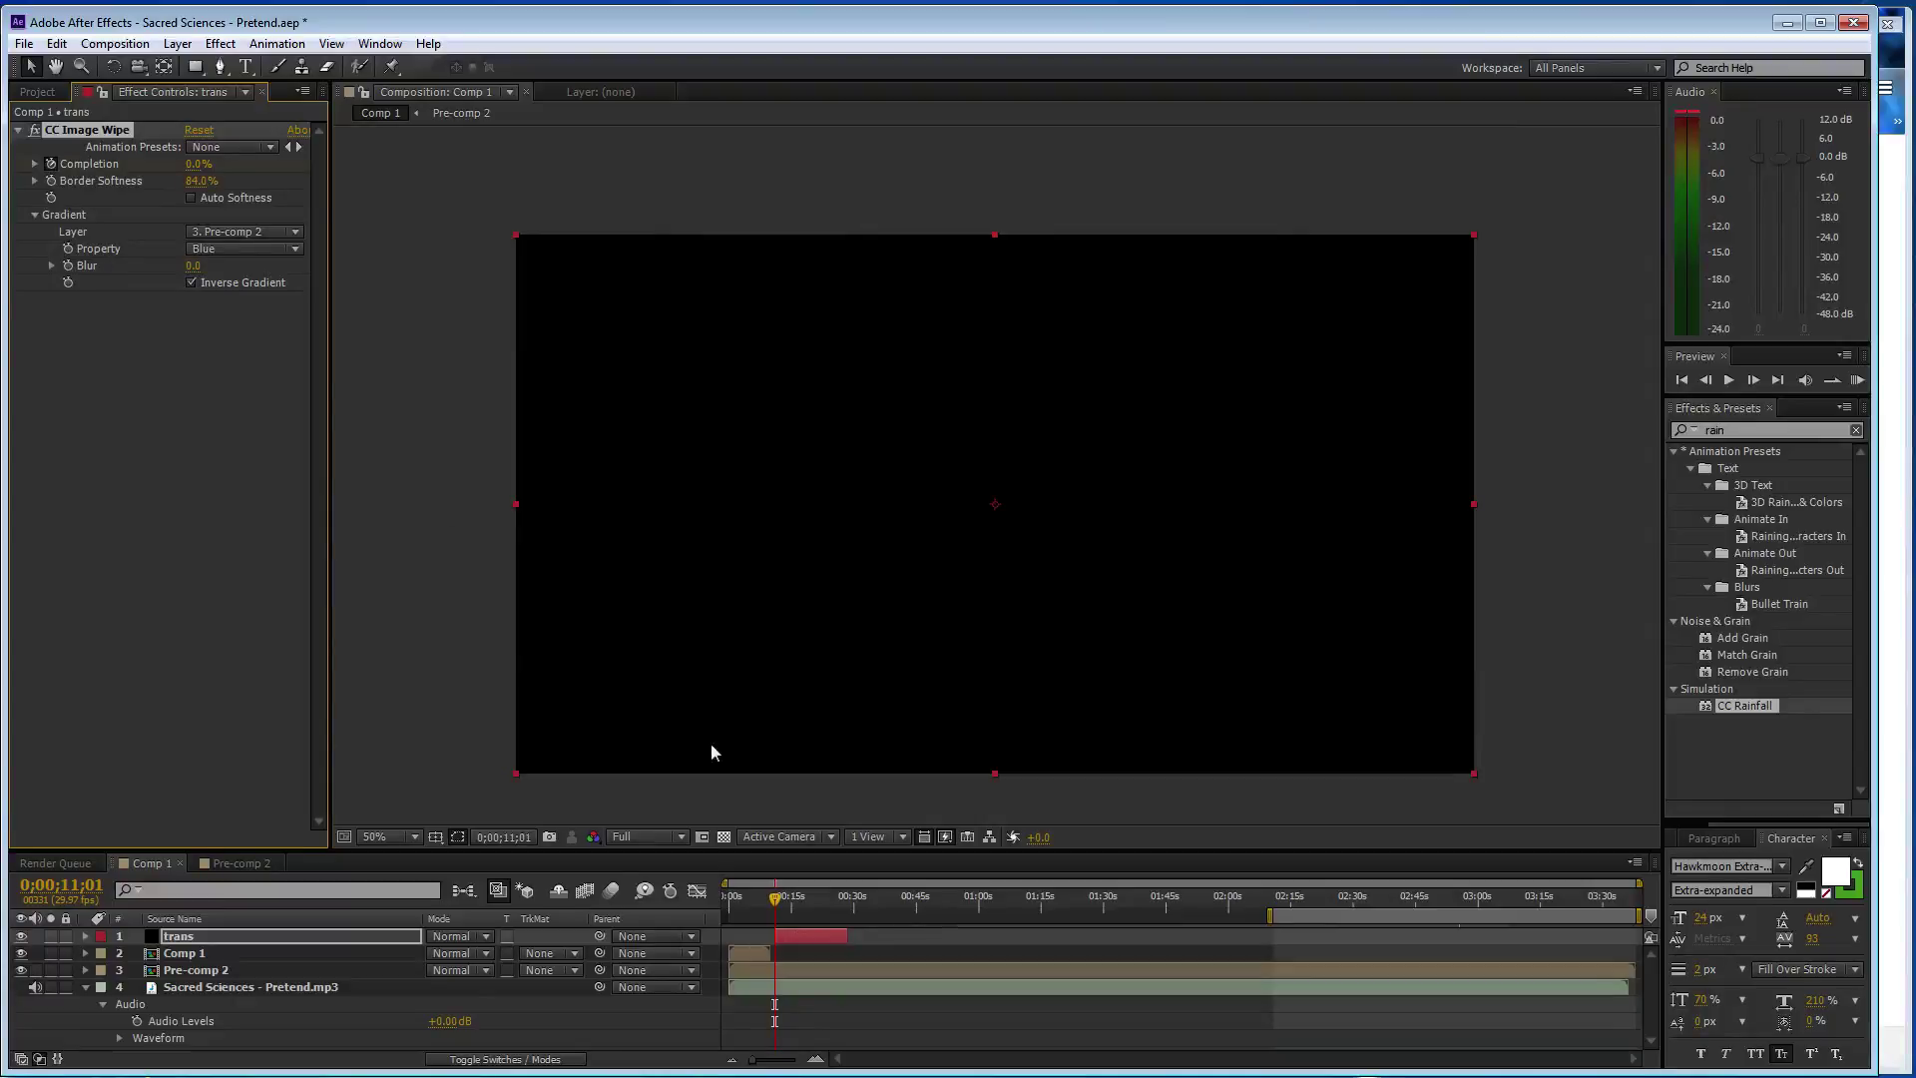
pyautogui.moveTo(847, 936); pyautogui.dragTo(833, 903)
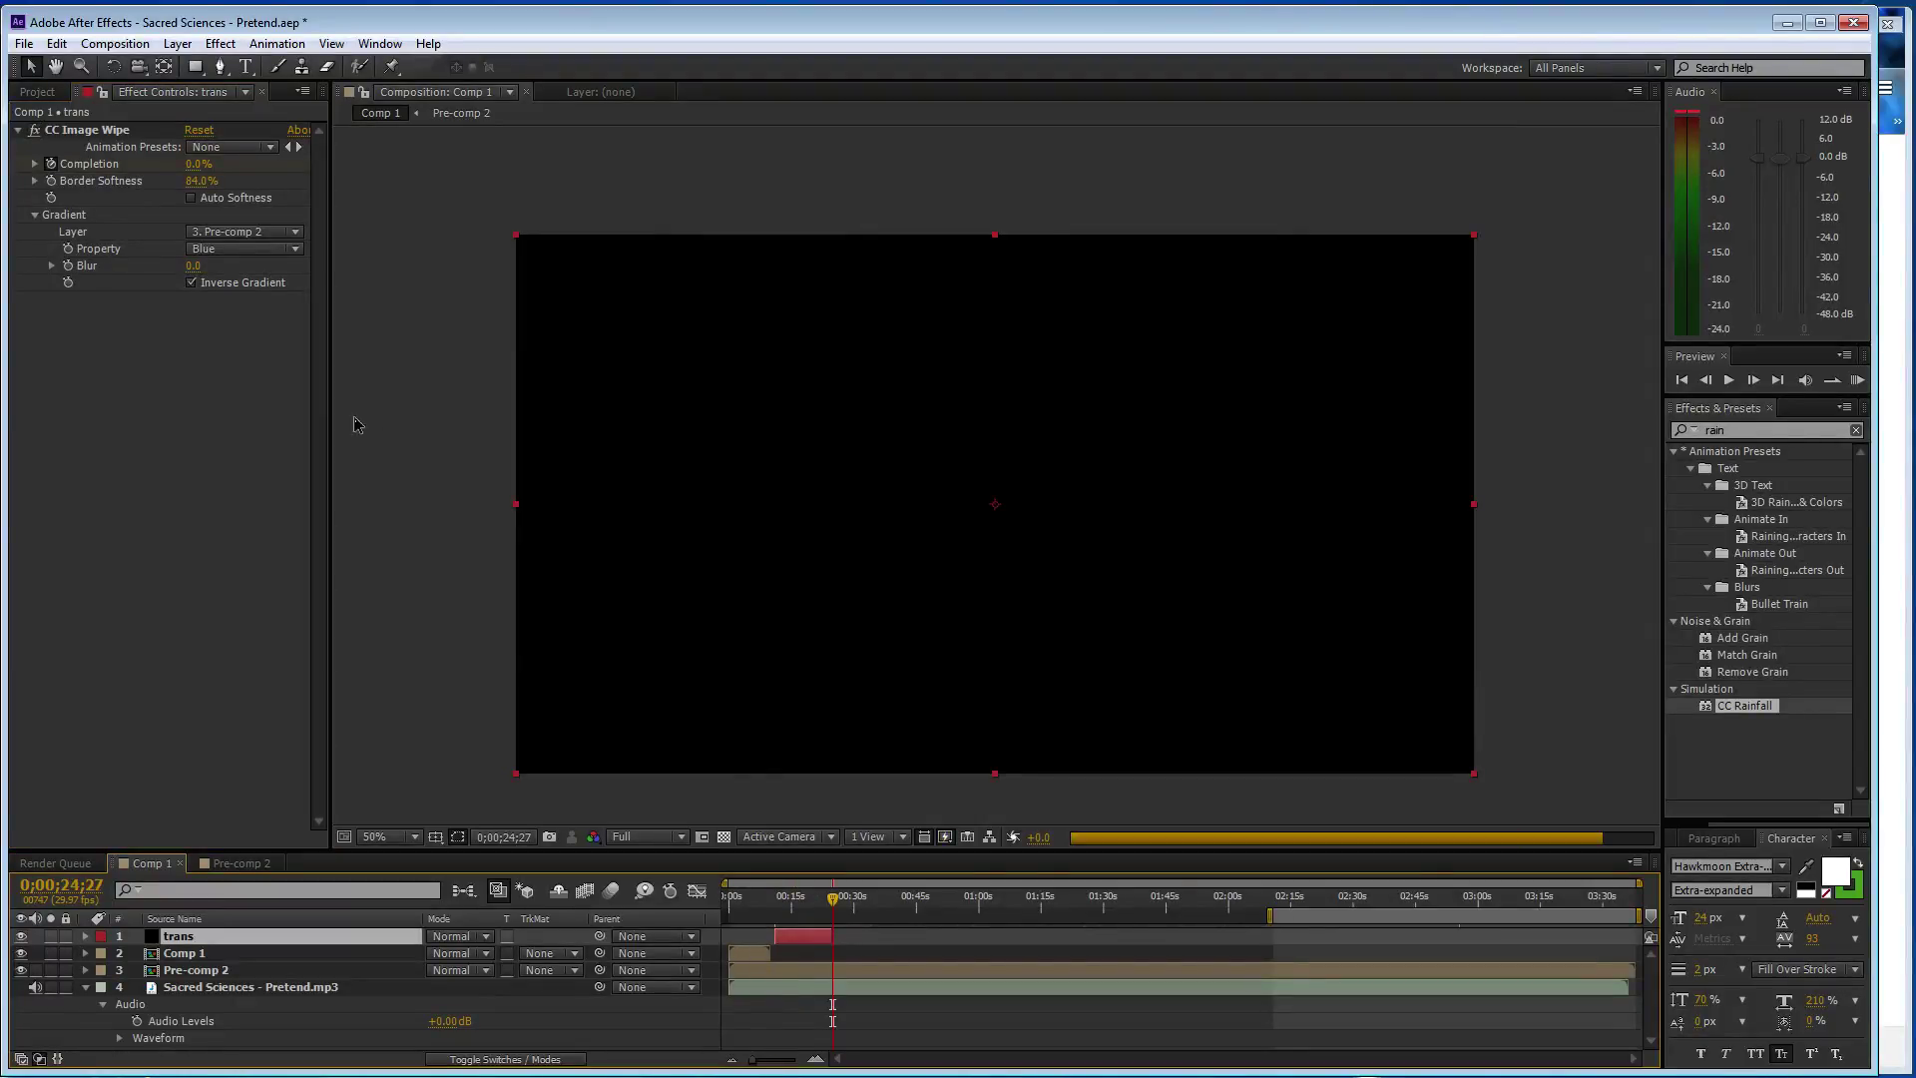
# - Set CC Image Wipe Completion to 100% and save the project
pyautogui.click(197, 164)
pyautogui.write('100')
pyautogui.press('Return')
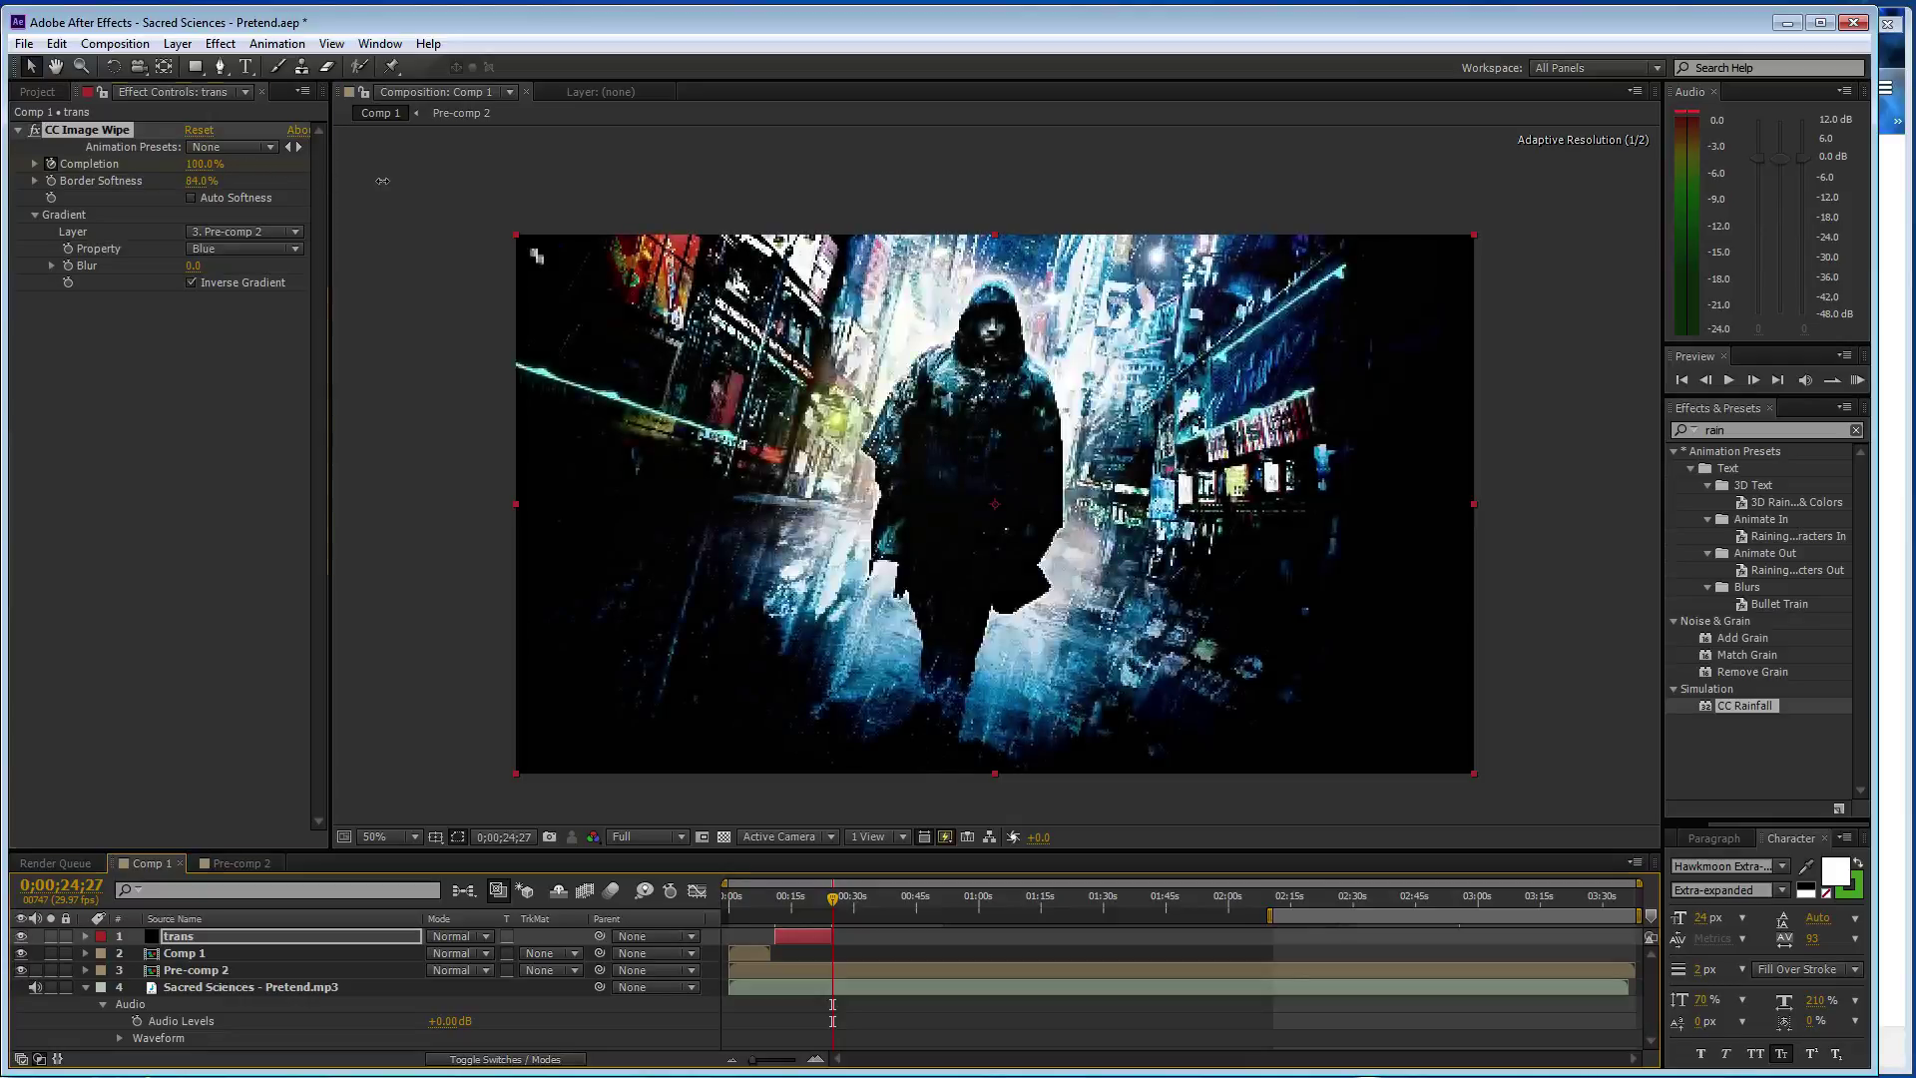
pyautogui.click(130, 503)
pyautogui.hotkey('ctrl', 's')
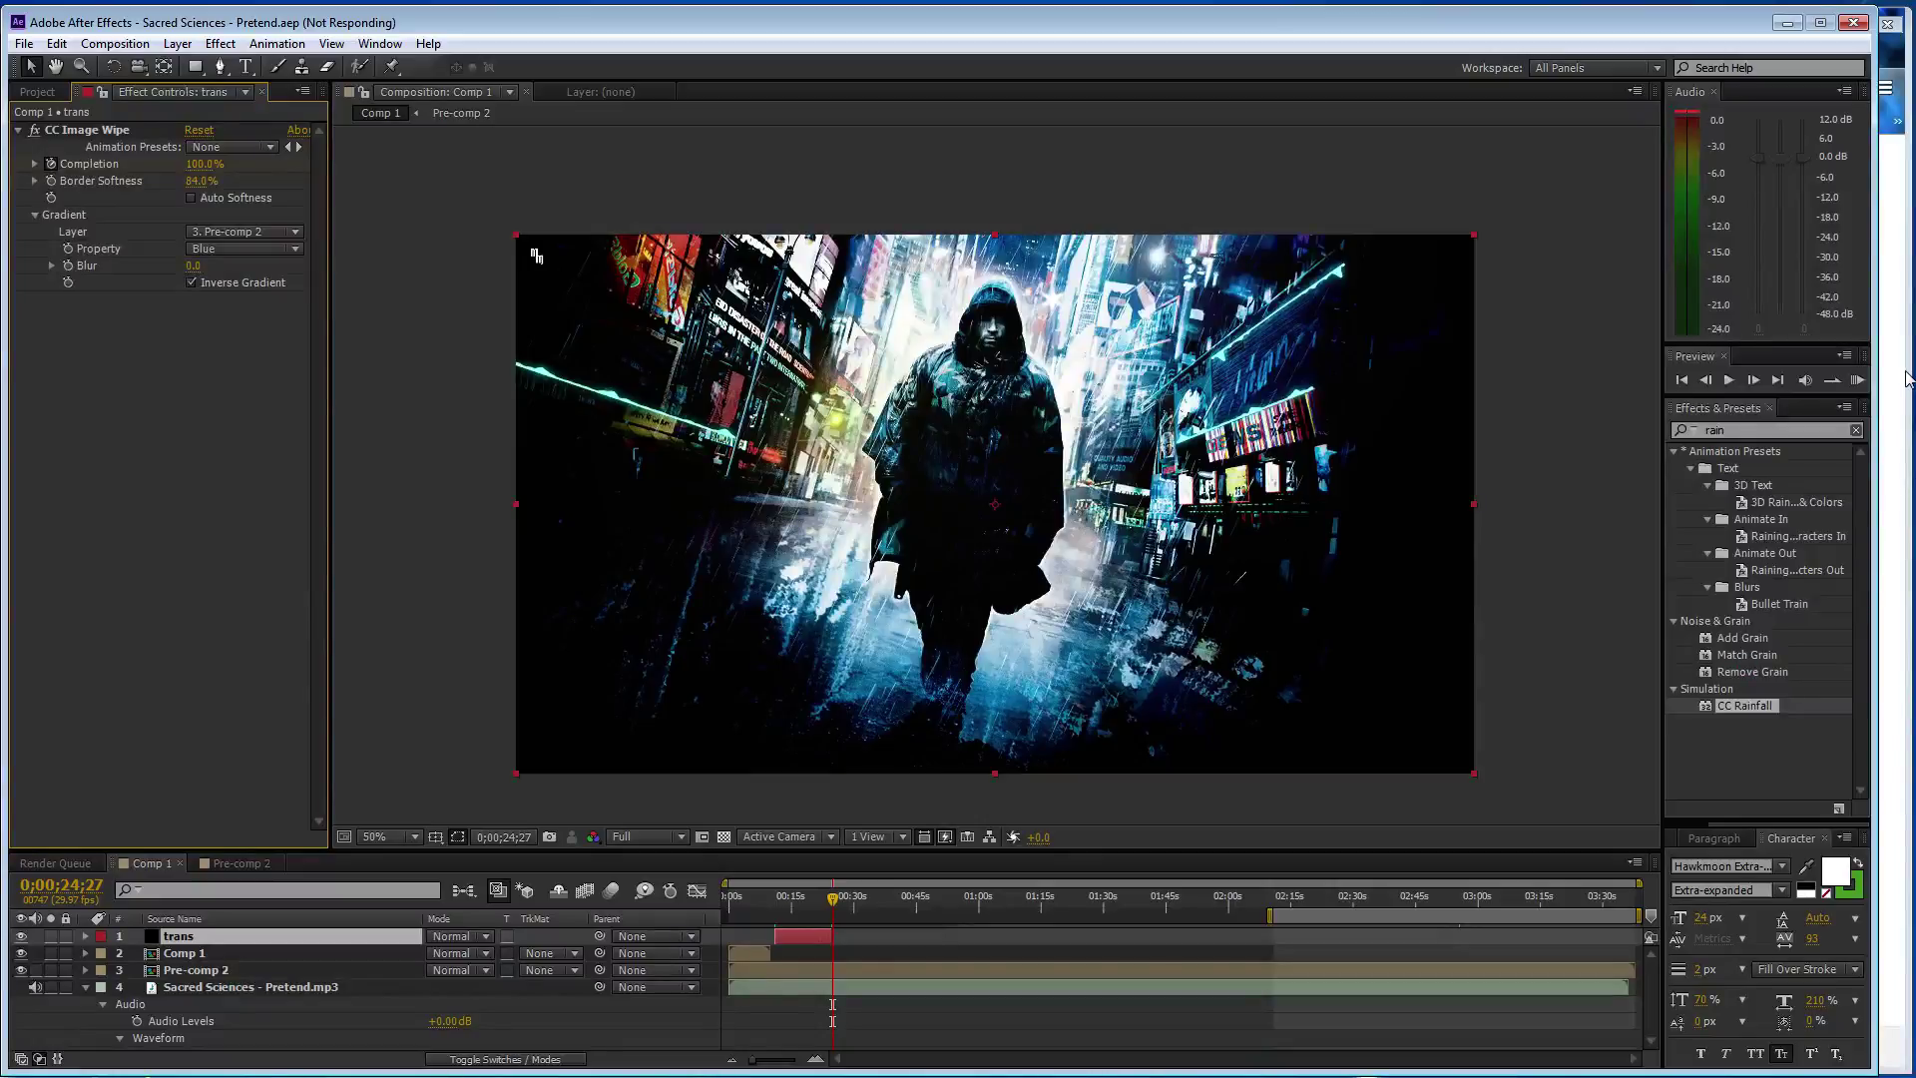
pyautogui.click(1893, 460)
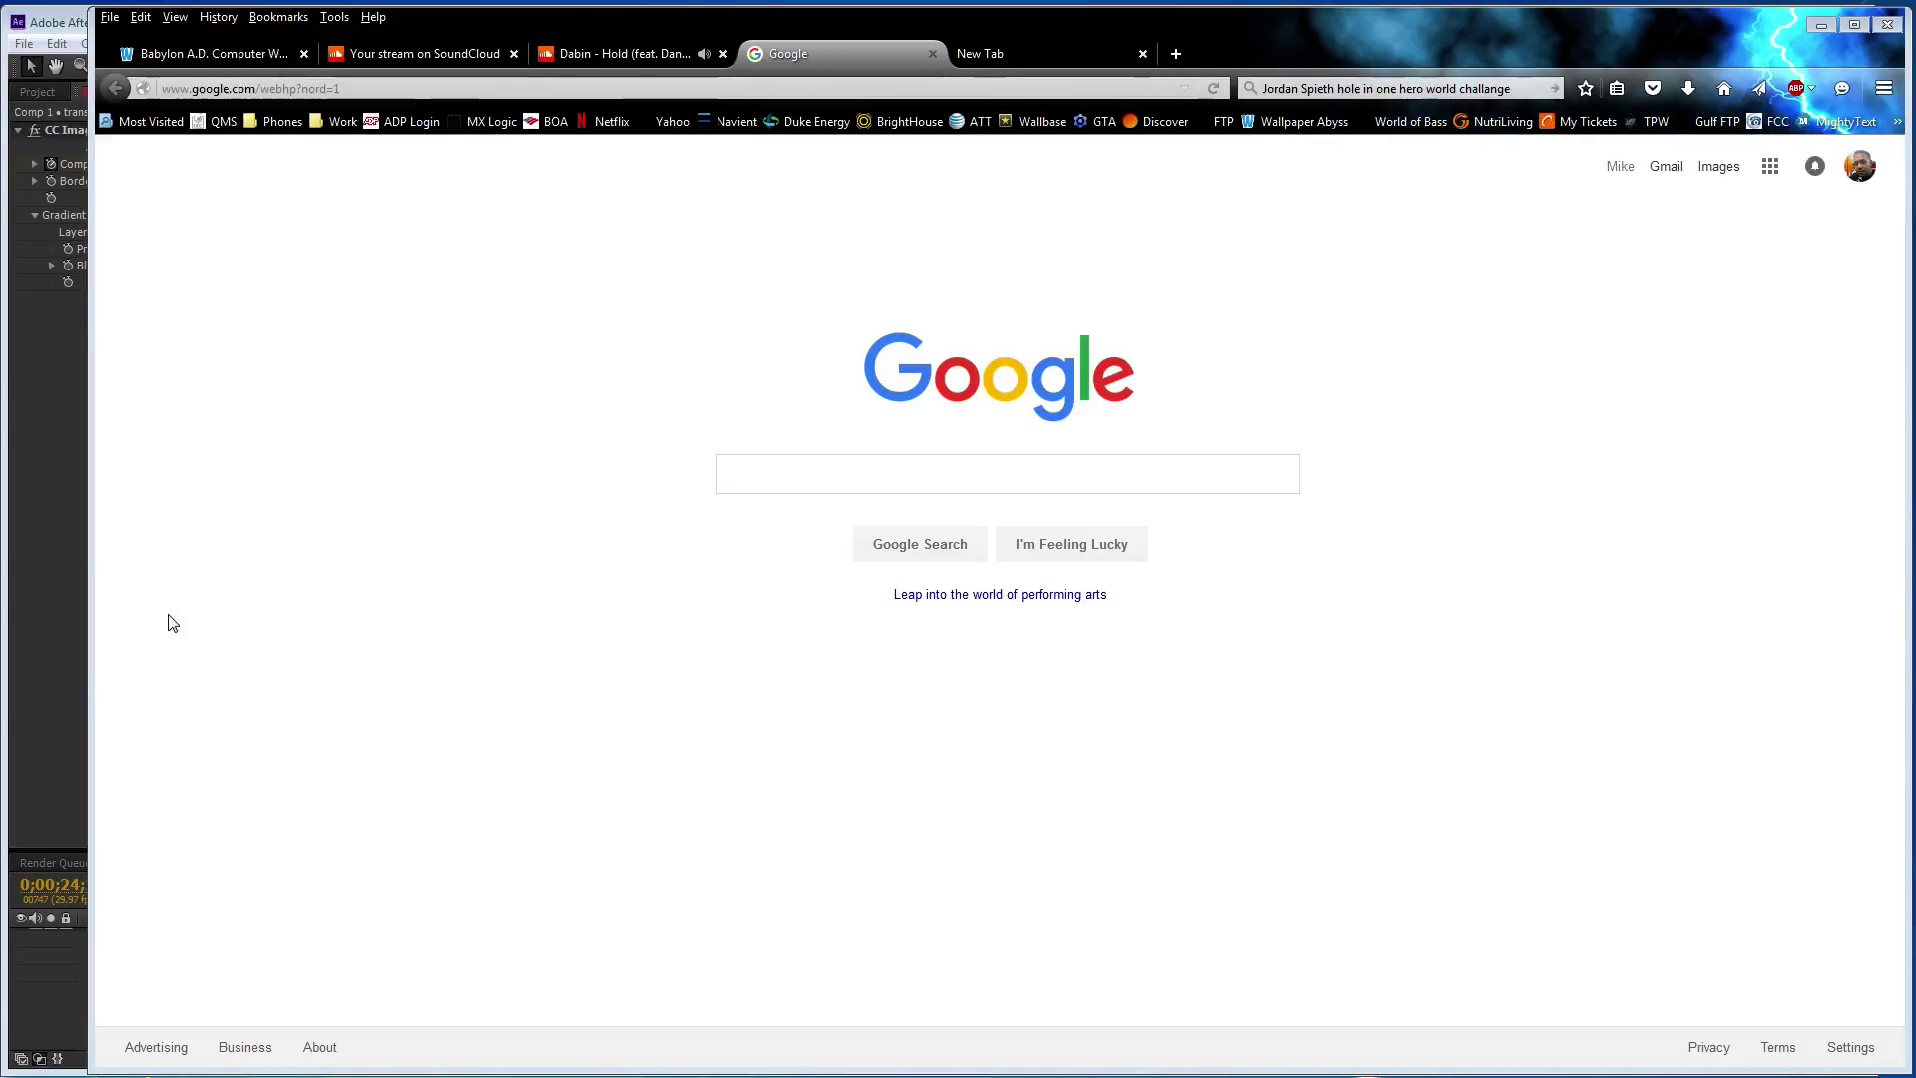
# - Bring the After Effects window back in front of Firefox
pyautogui.click(70, 464)
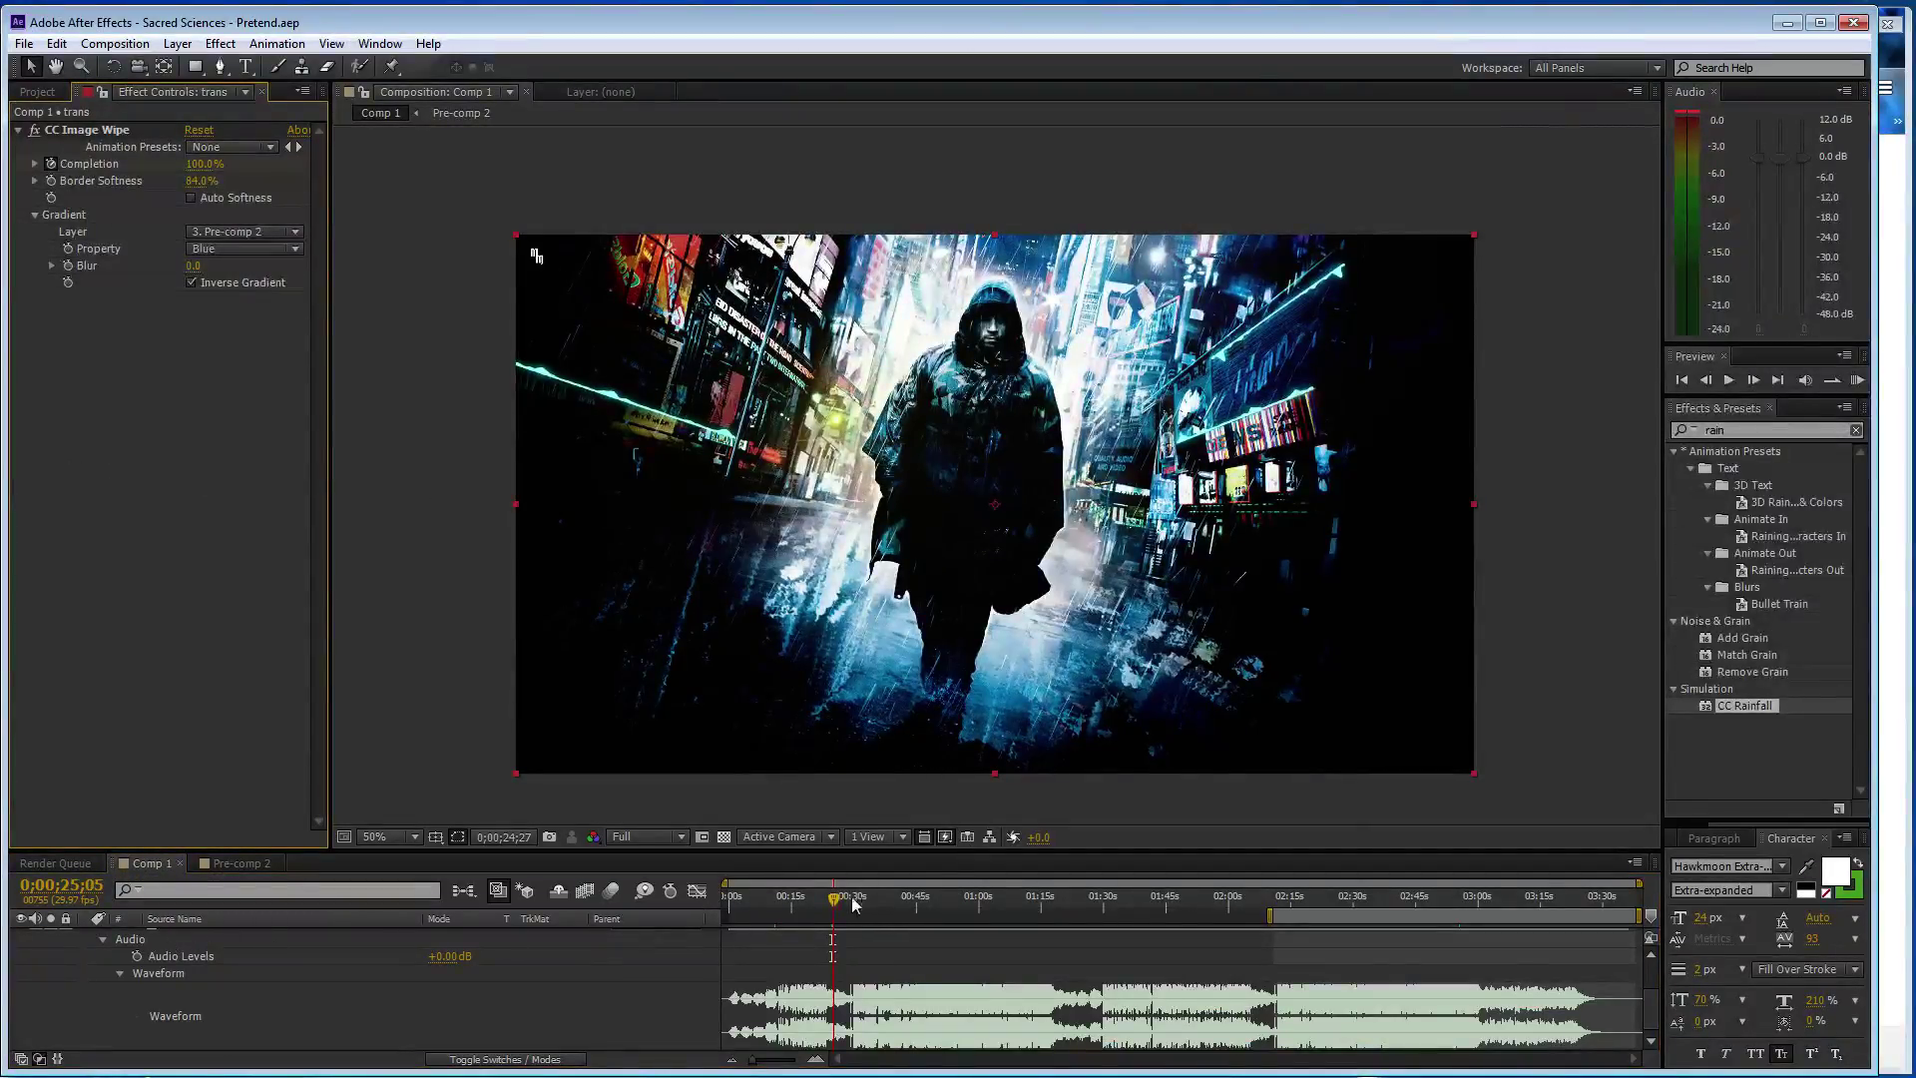
# - Duplicate the trans layer with Ctrl+D and drag the copy to Comp 1's end
pyautogui.moveTo(832, 897); pyautogui.dragTo(1064, 918)
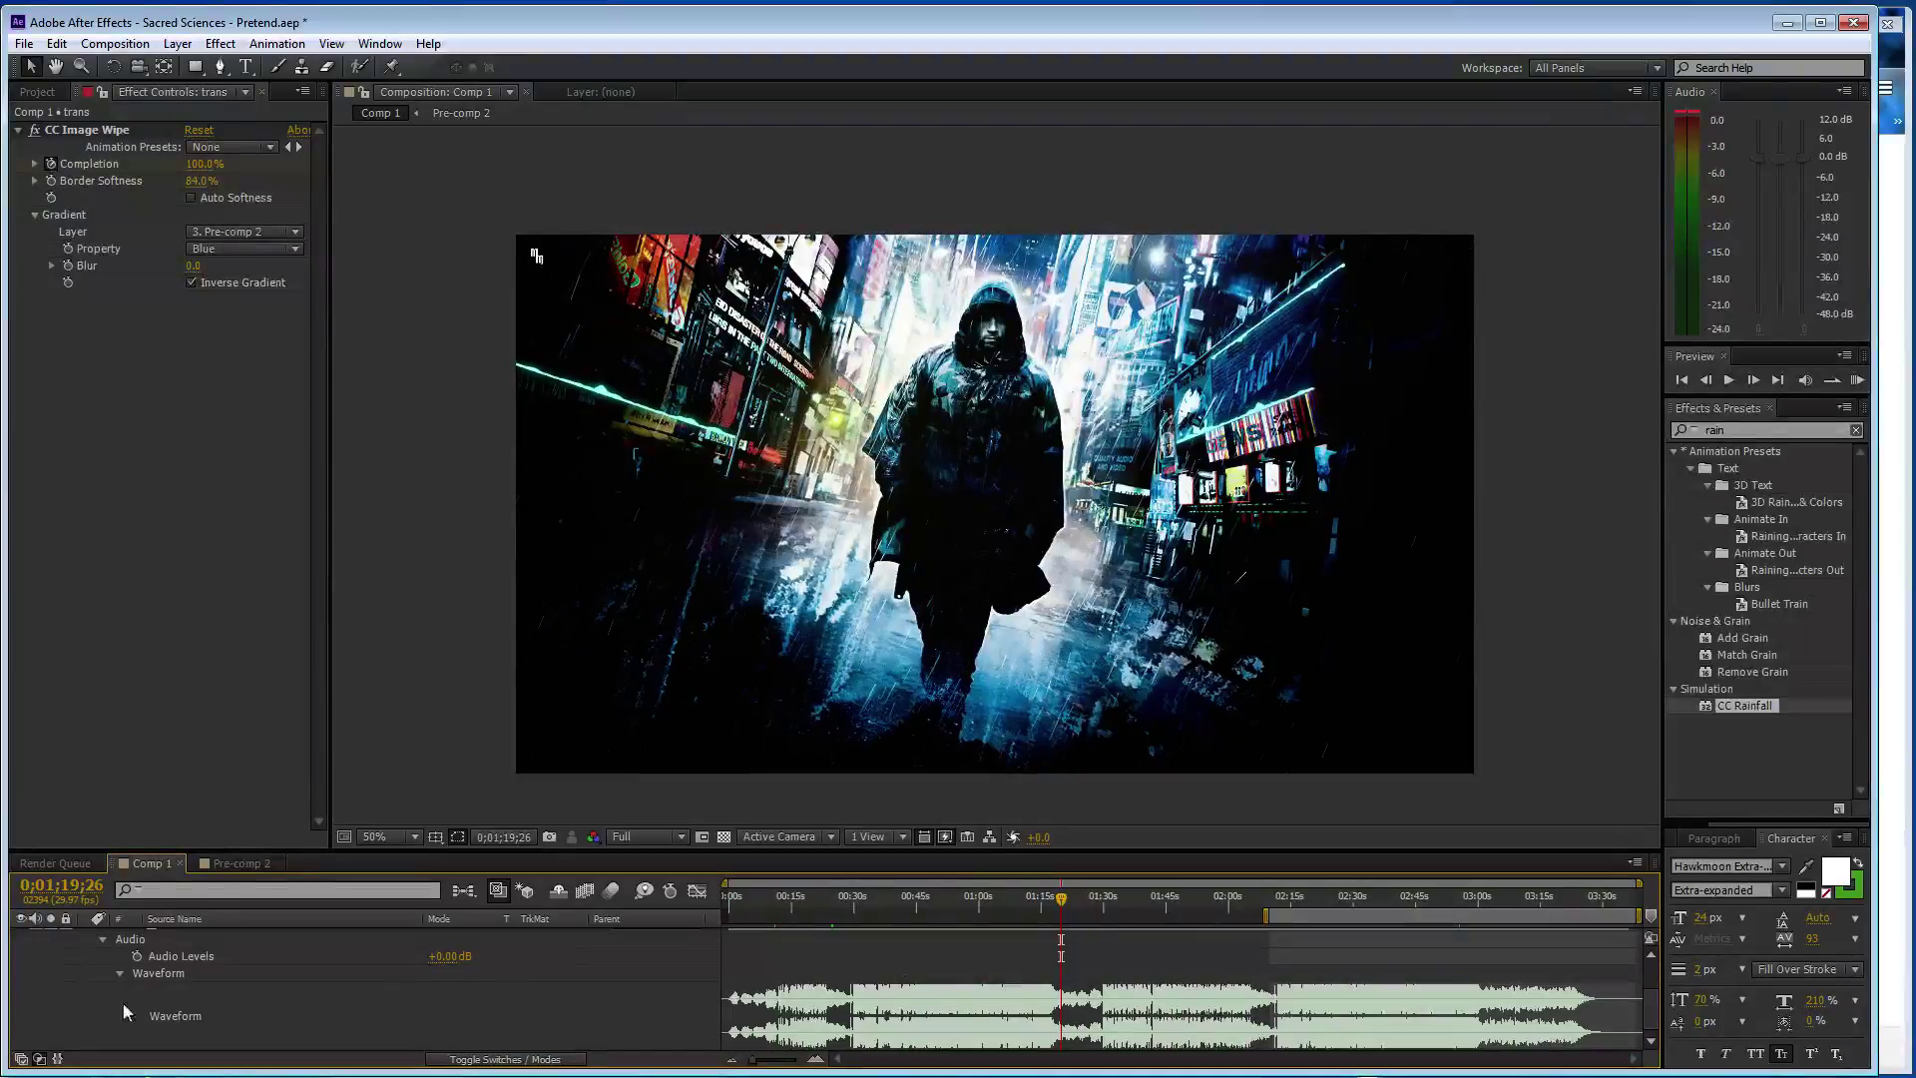
pyautogui.click(118, 973)
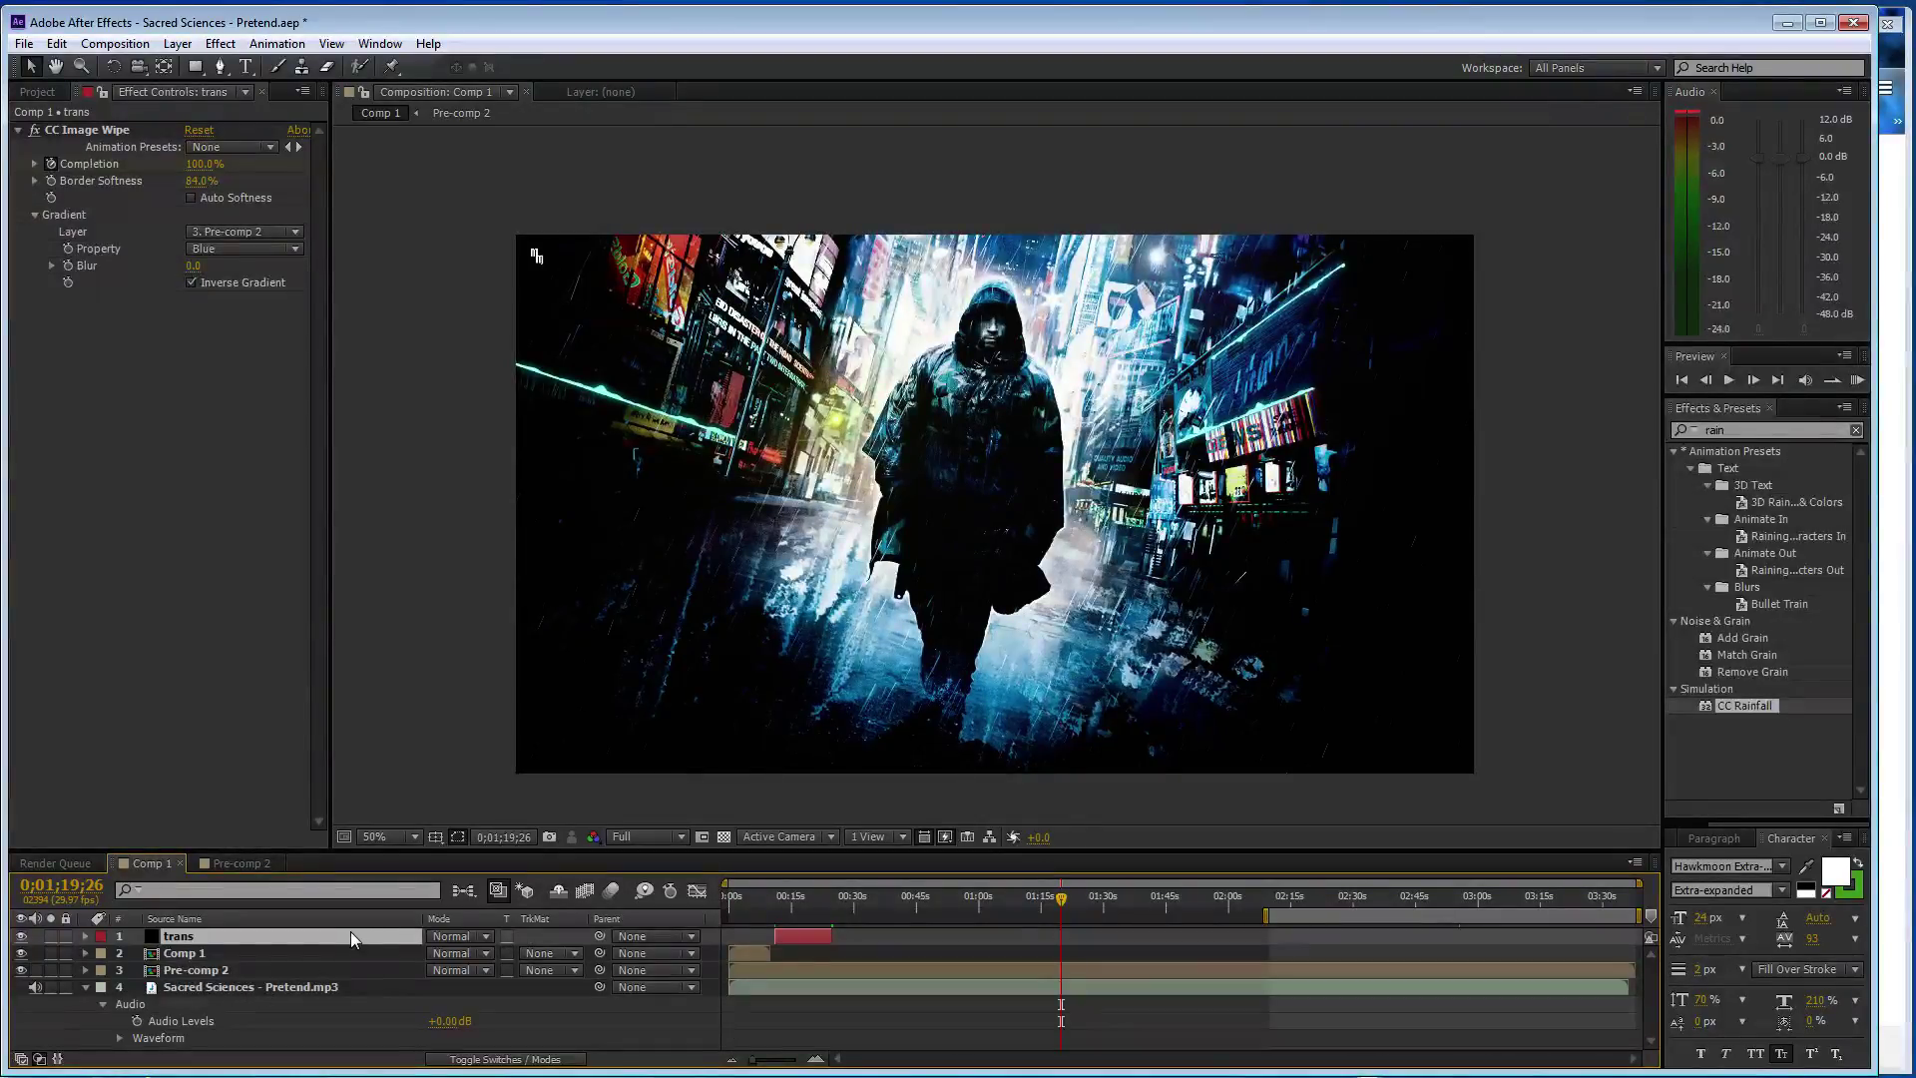
pyautogui.hotkey('ctrl', 'd')
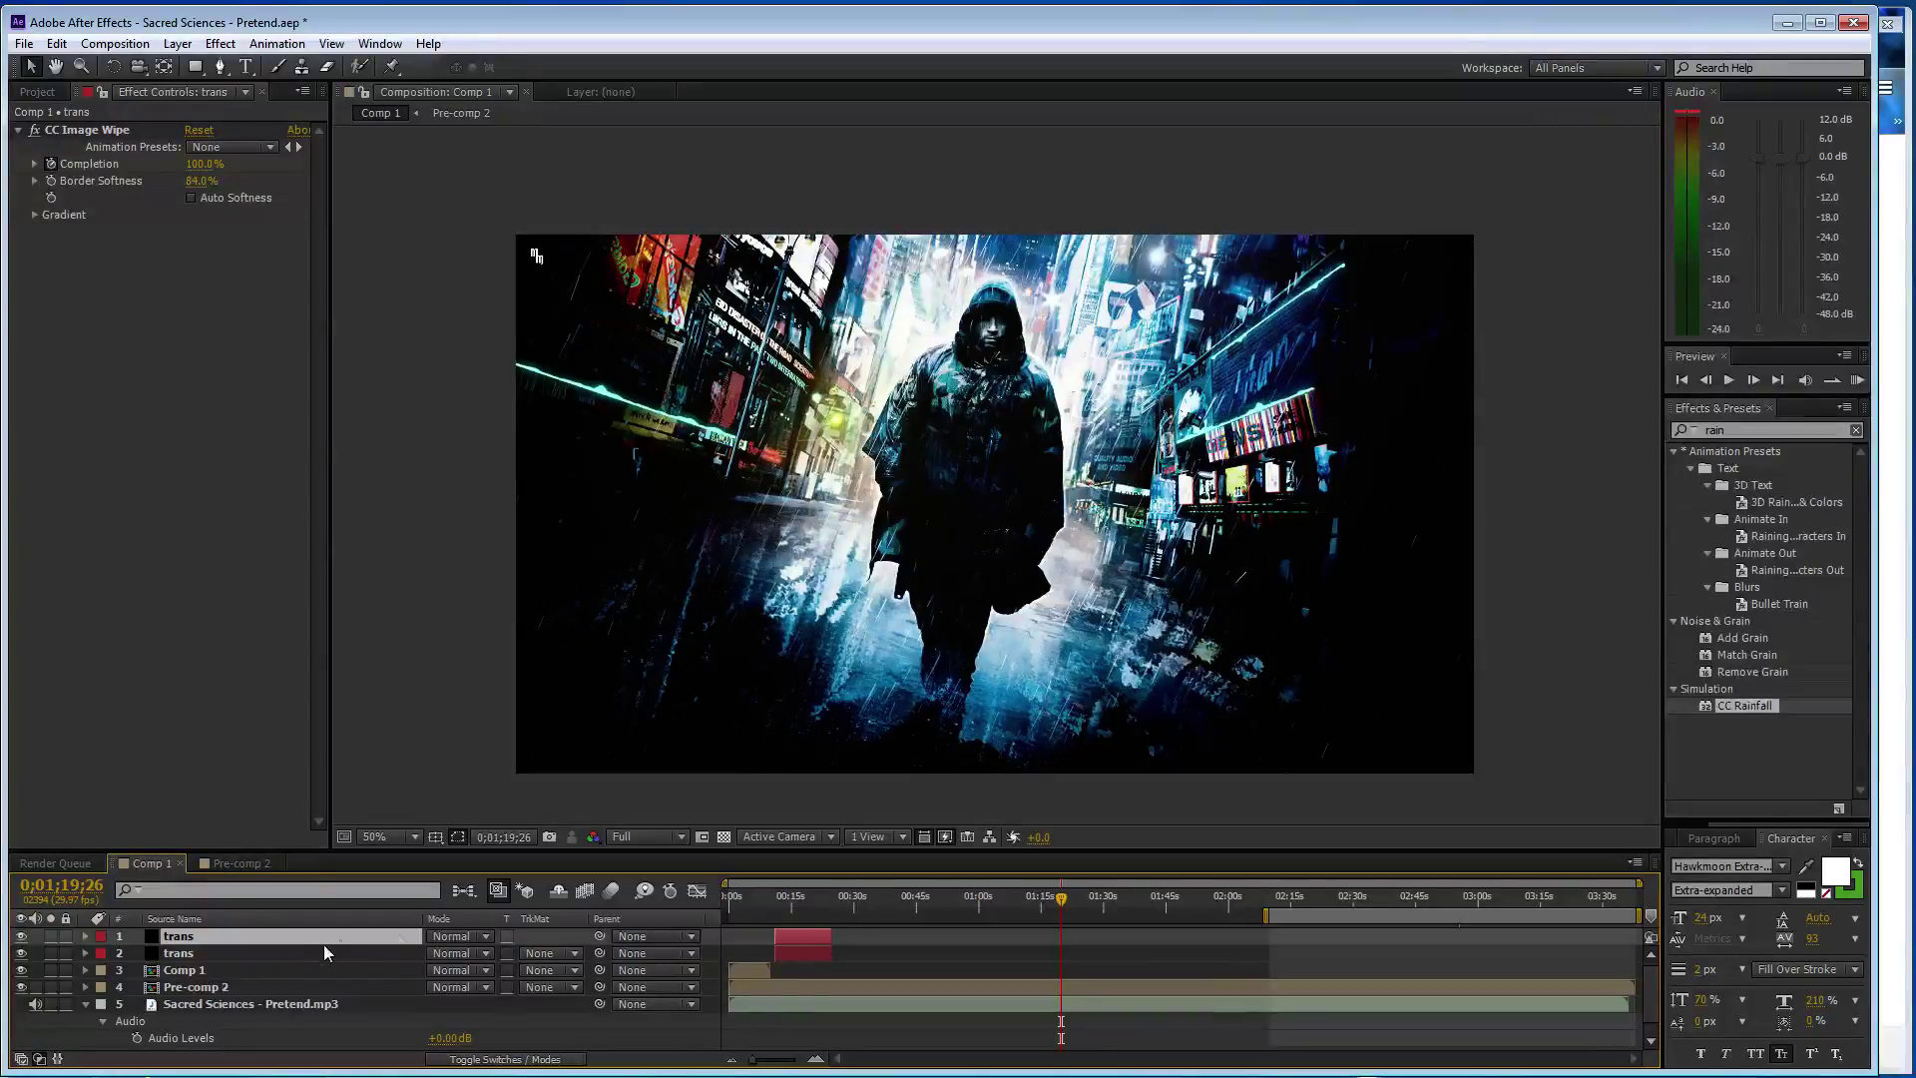
pyautogui.moveTo(819, 941); pyautogui.dragTo(1301, 938)
pyautogui.moveTo(1603, 918); pyautogui.dragTo(1623, 914)
# - Search 'bez' in Effects & Presets and apply Bezier Warp to Pre-comp 2
pyautogui.click(244, 988)
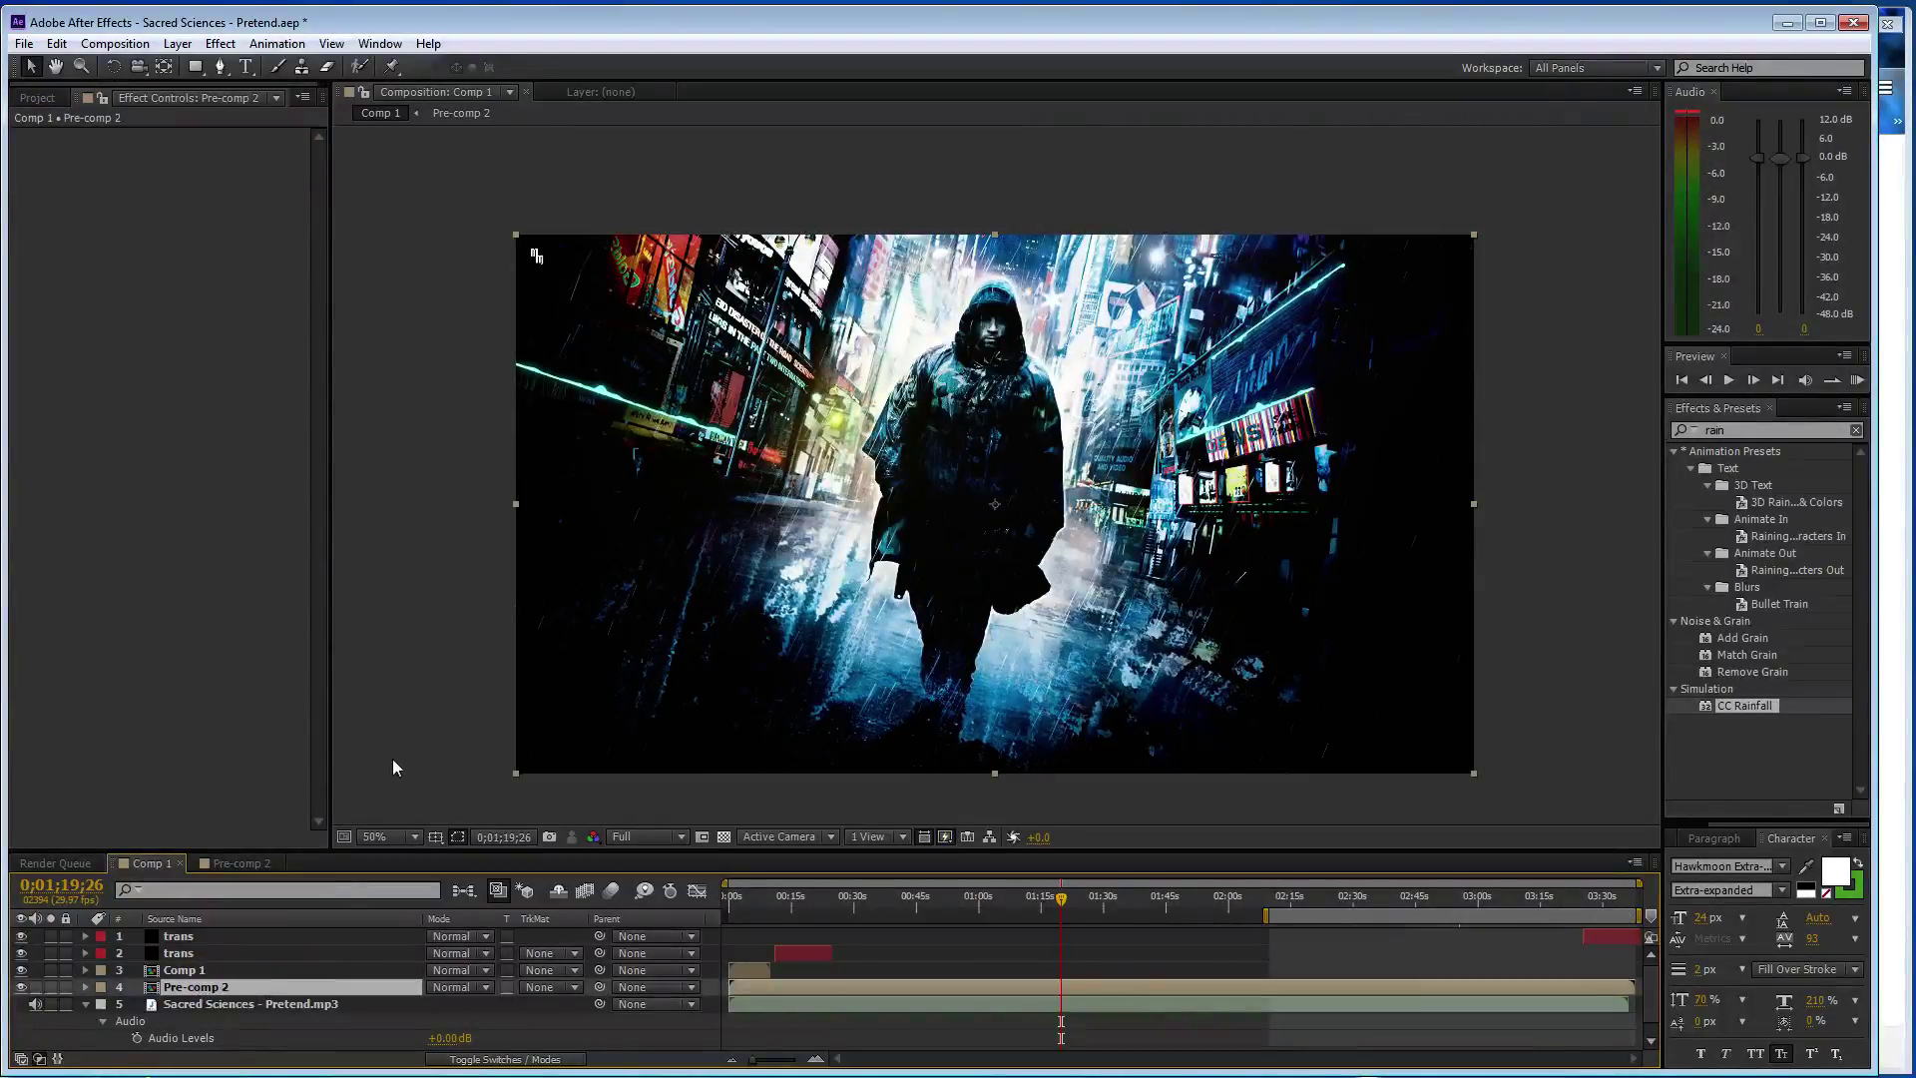
pyautogui.doubleClick(1769, 429)
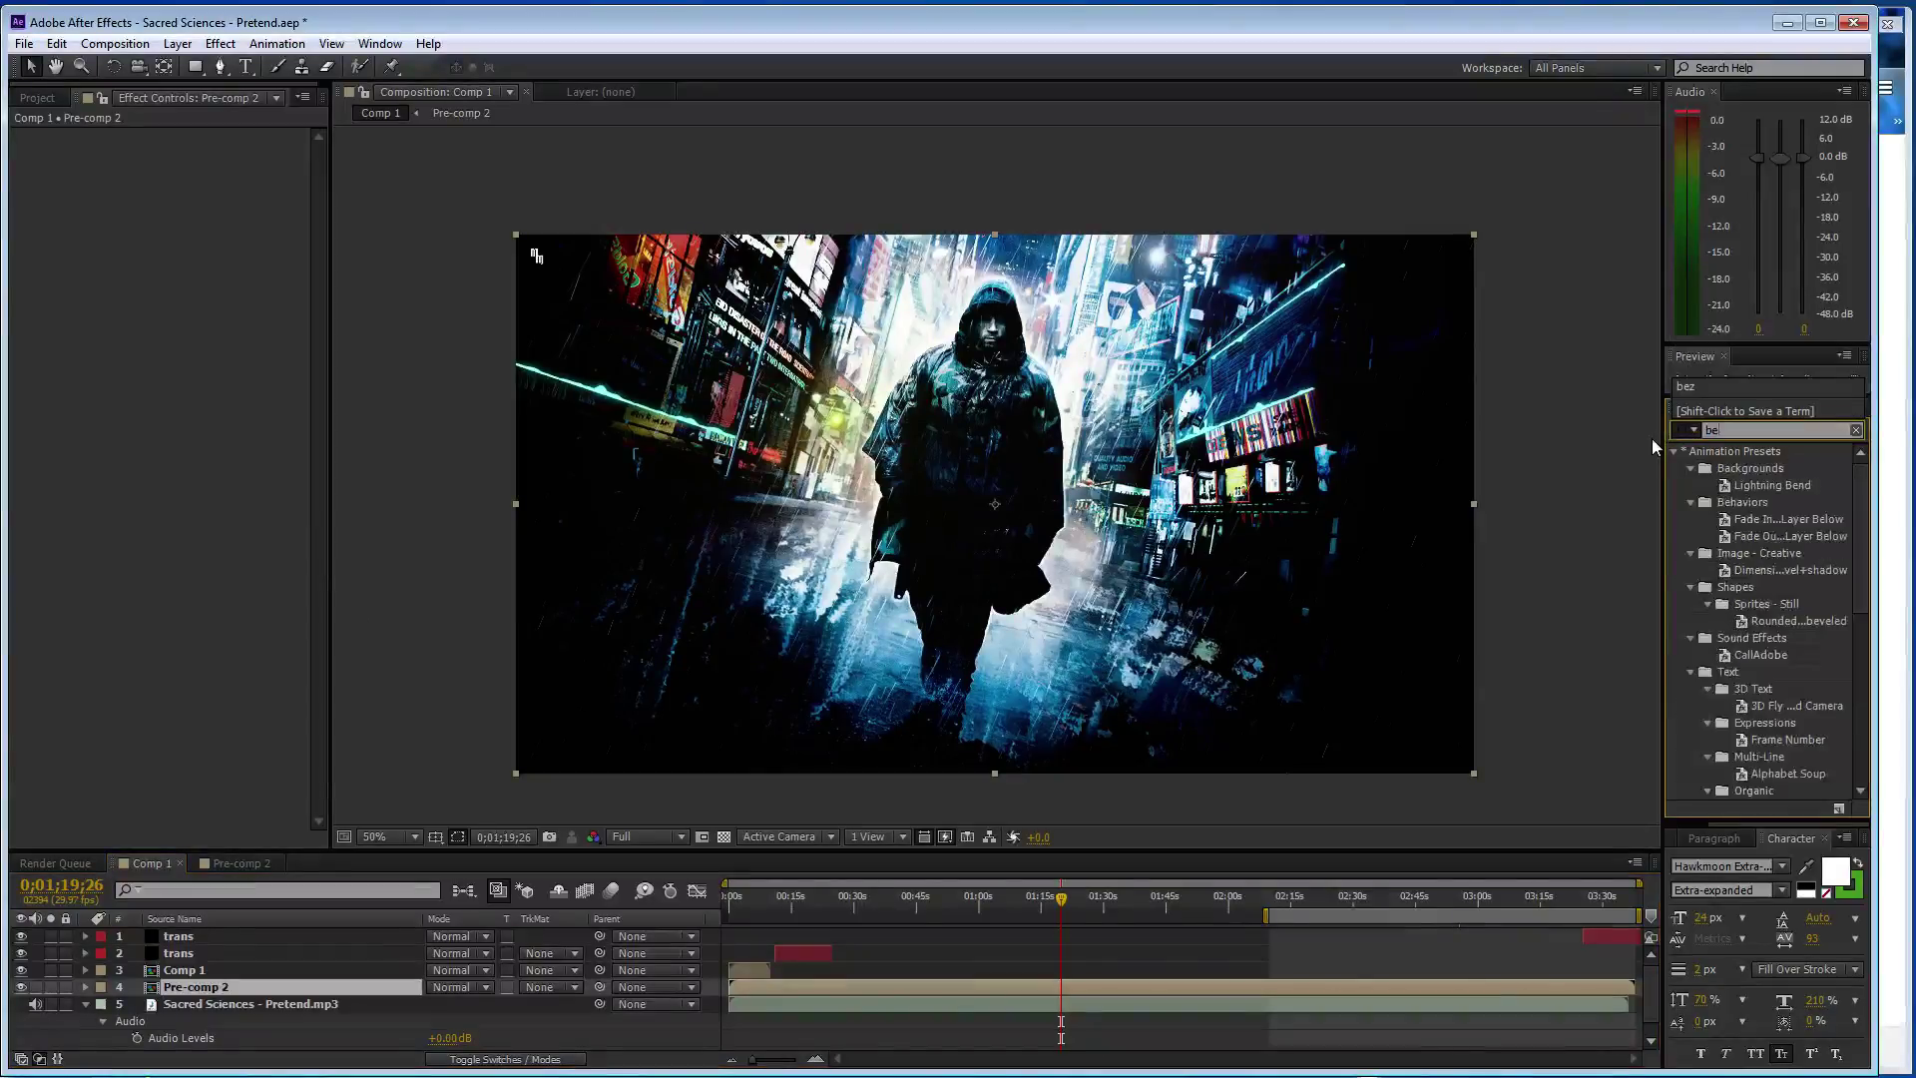
pyautogui.write('bez')
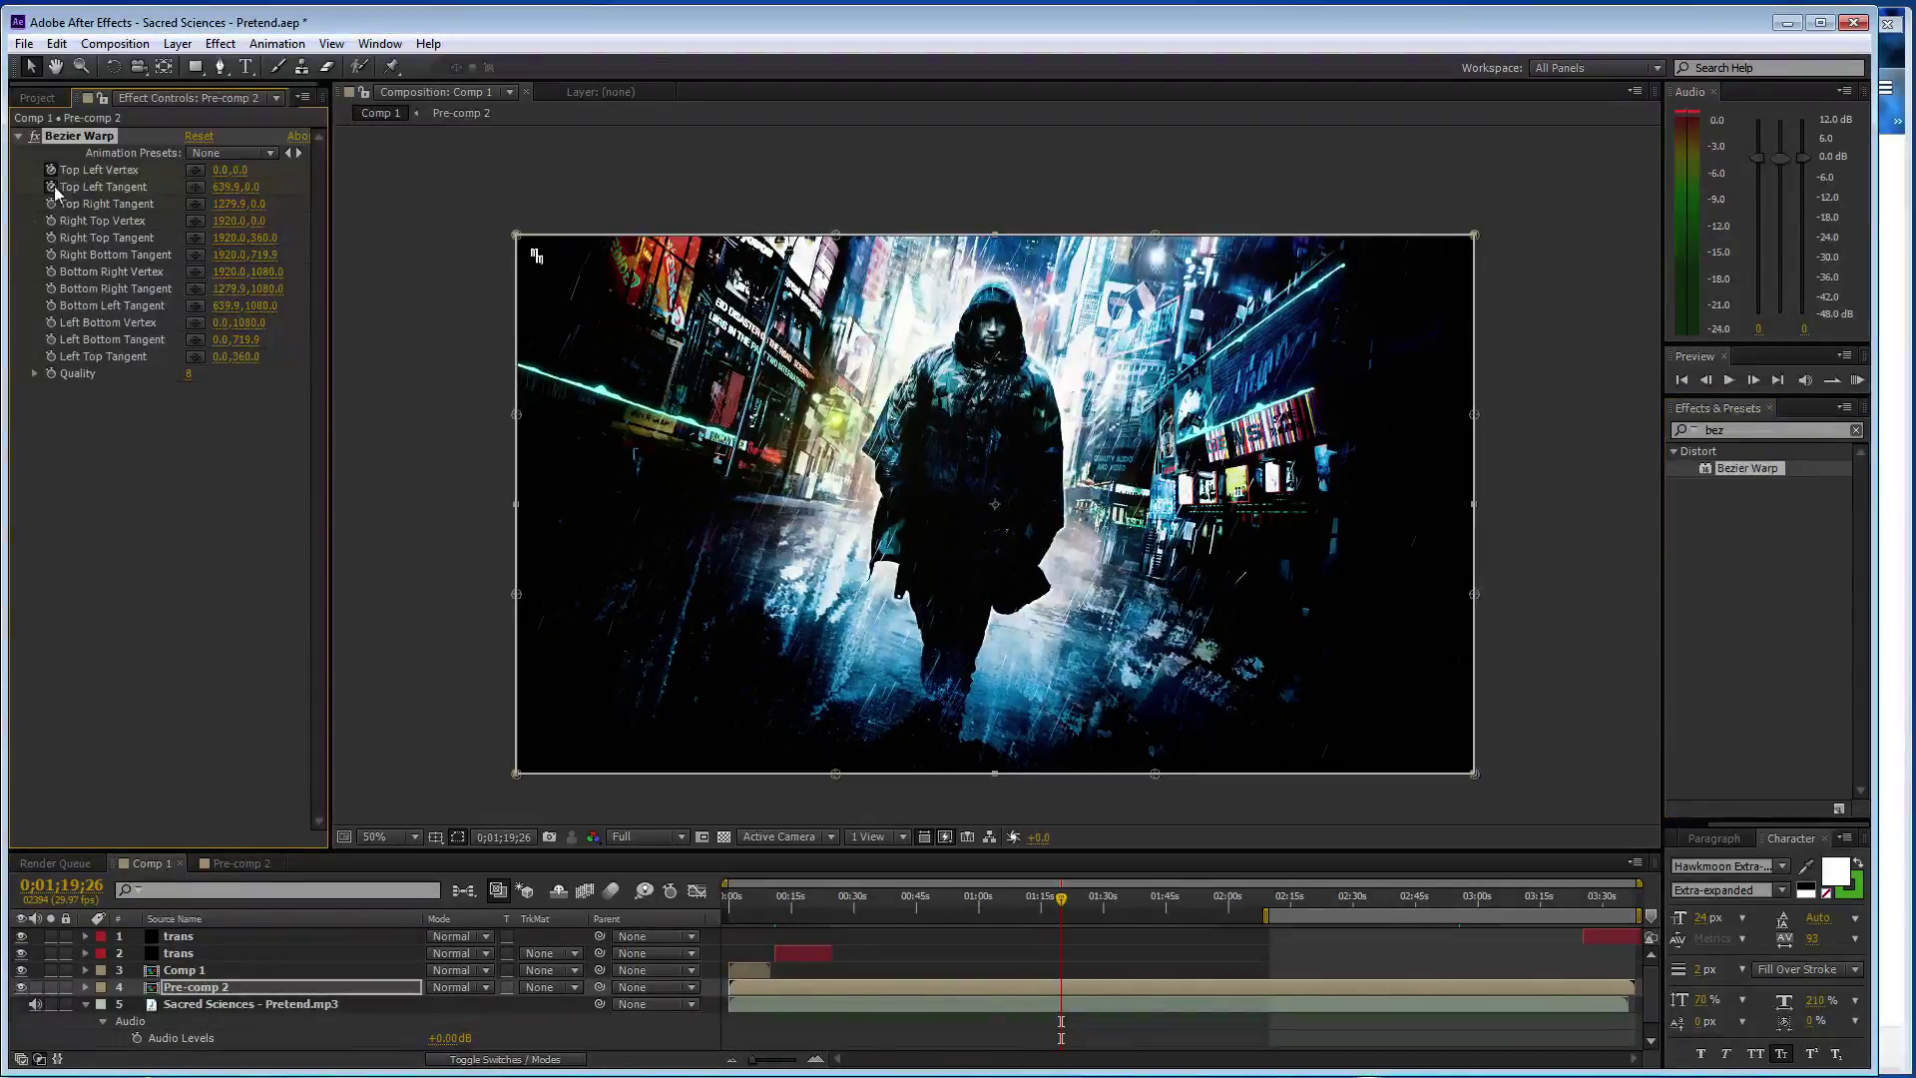
# - Enable keyframes on the Bezier Warp's right, bottom and left vertices and tangents
pyautogui.click(50, 221)
pyautogui.click(50, 238)
pyautogui.click(50, 255)
pyautogui.click(50, 272)
pyautogui.click(50, 288)
pyautogui.click(50, 306)
pyautogui.click(50, 323)
pyautogui.click(50, 340)
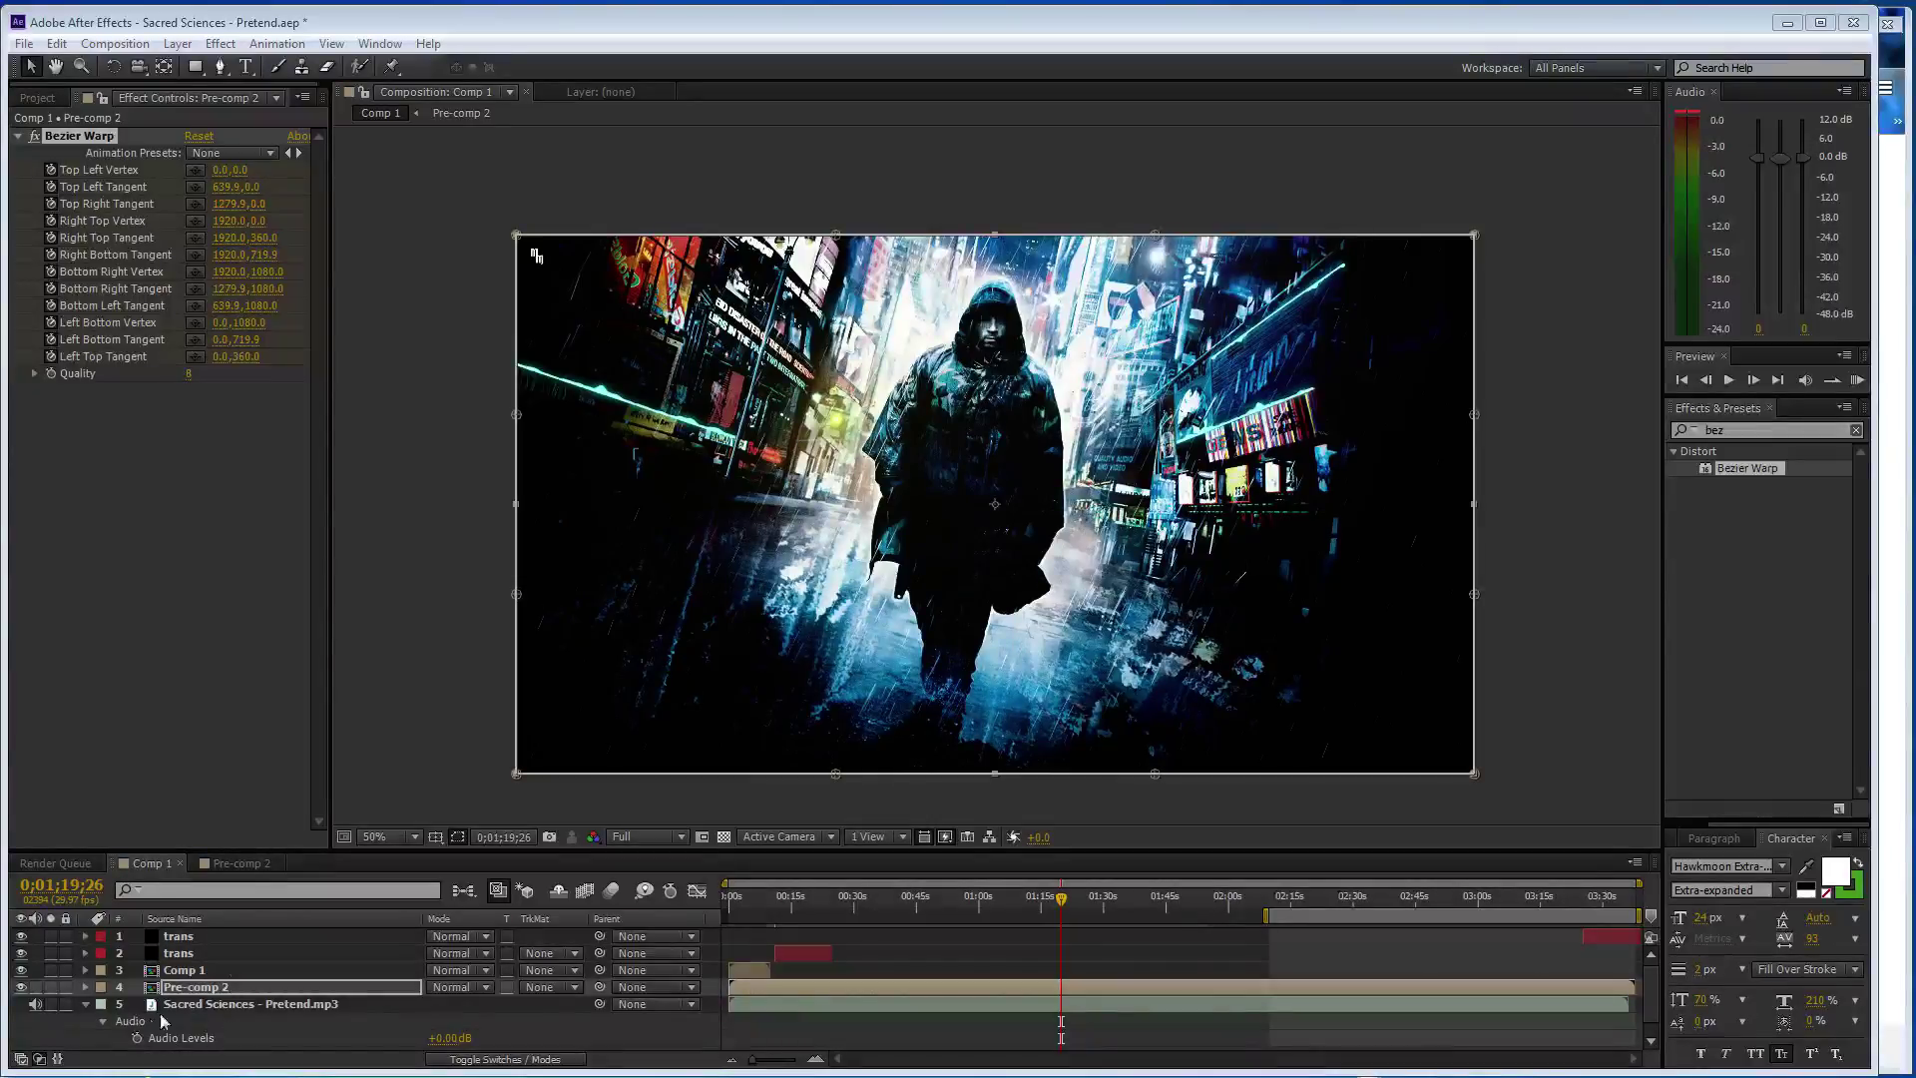
# - Deselect Pre-comp 2 and show the audio waveform again
pyautogui.click(361, 809)
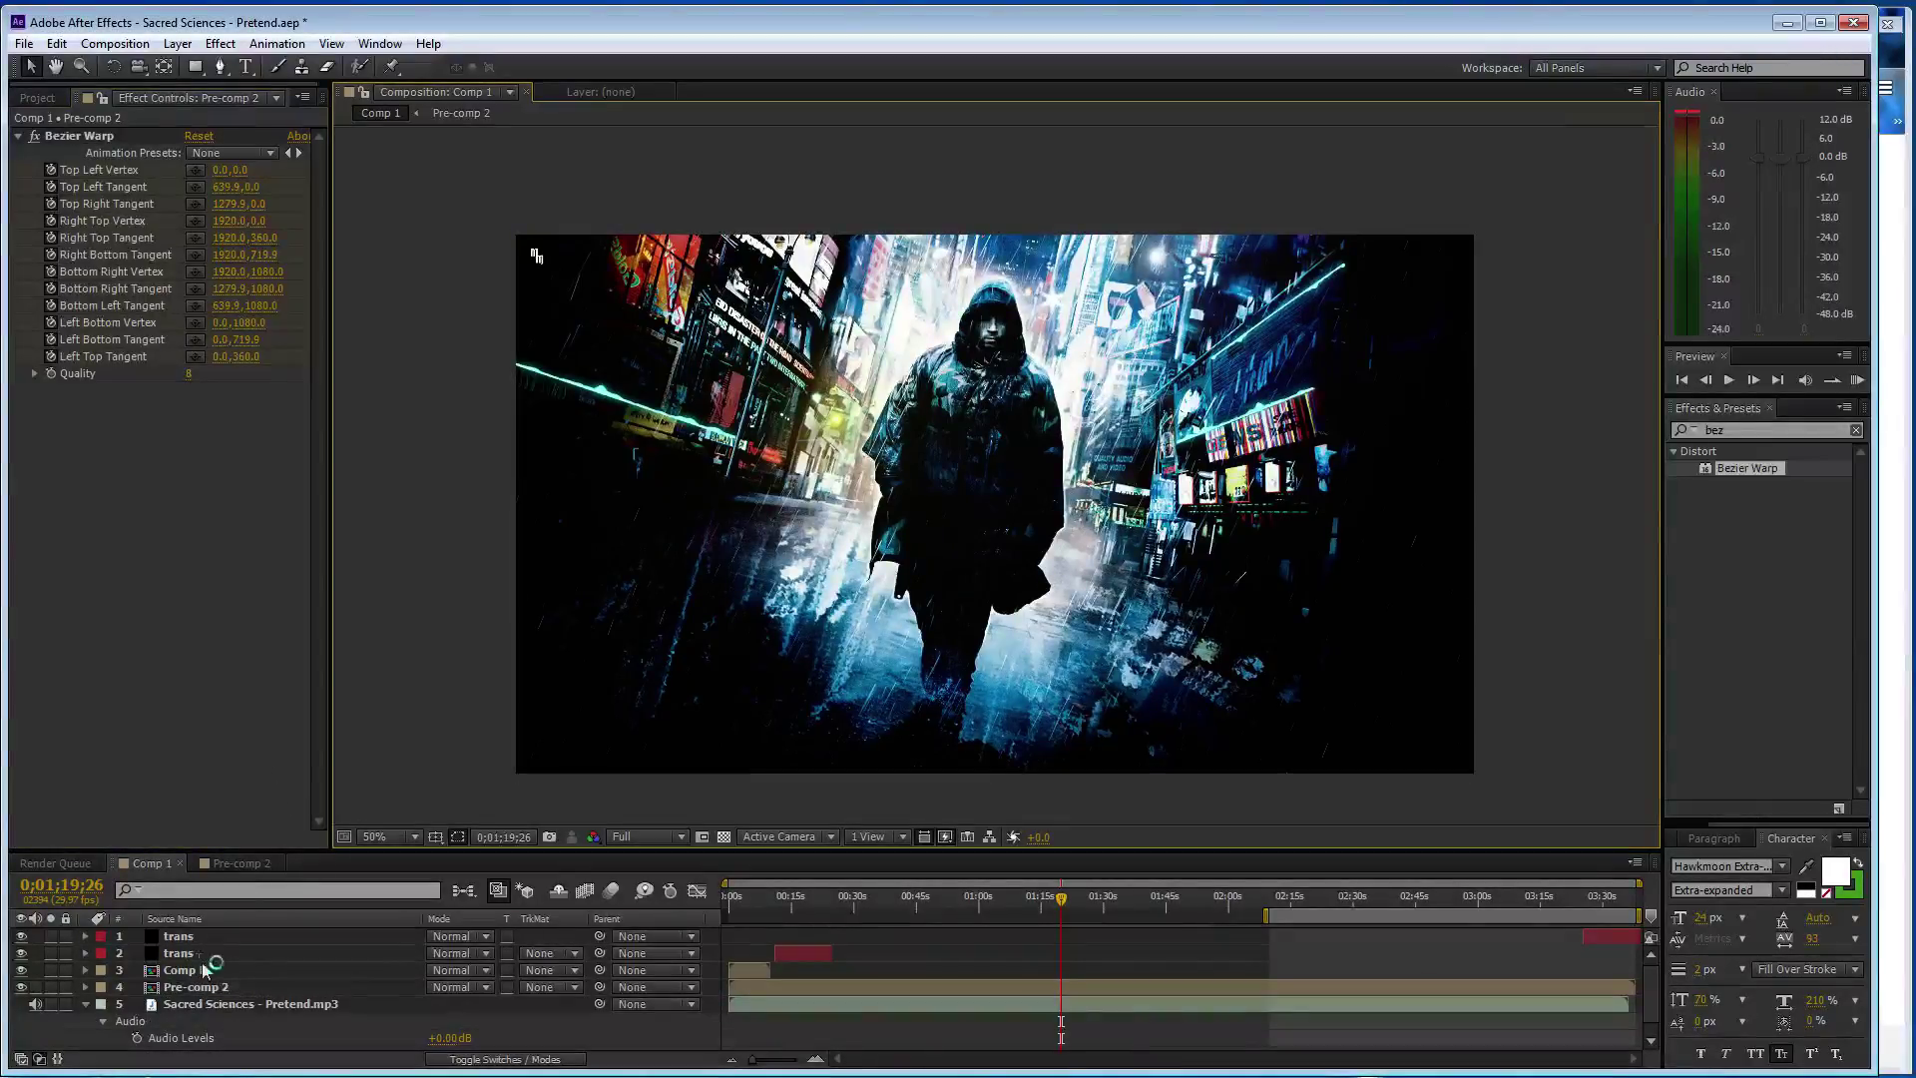
pyautogui.scroll(-1, 195, 968)
pyautogui.click(120, 1041)
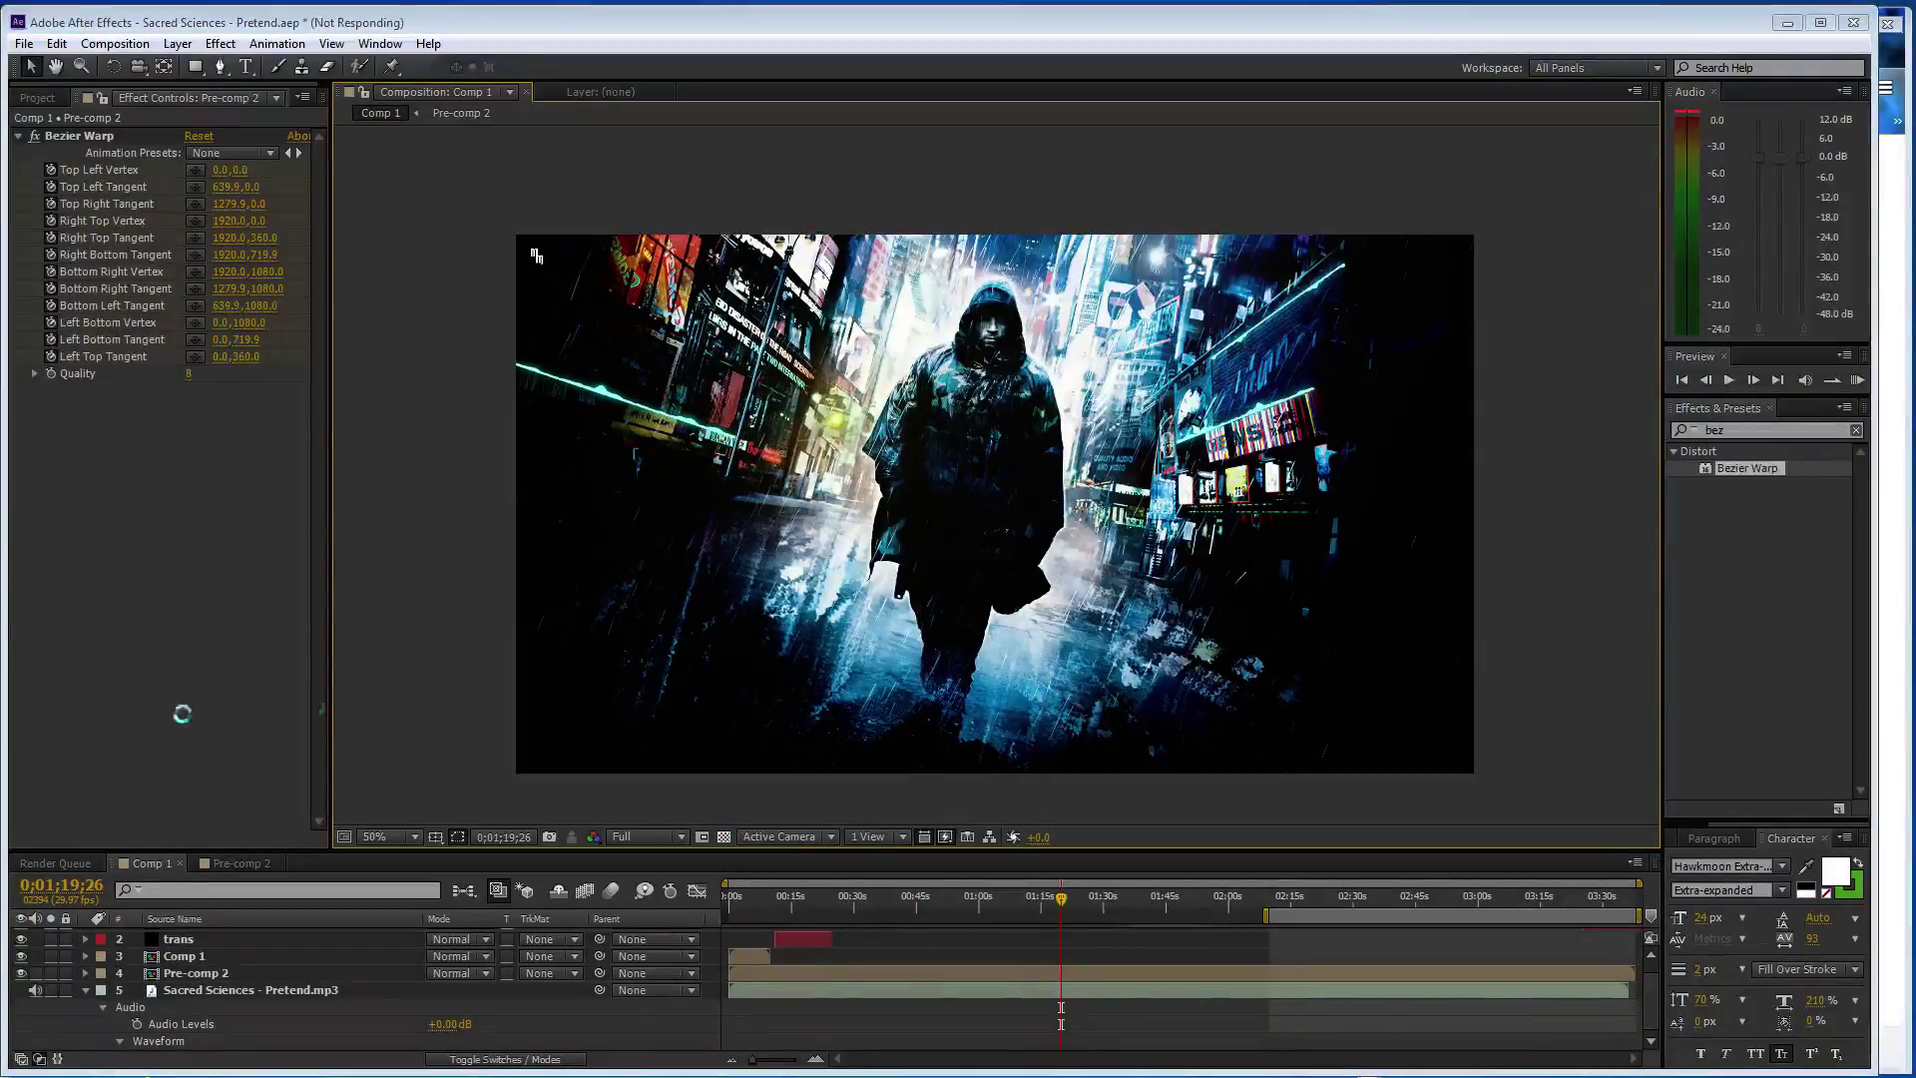
pyautogui.click(1900, 367)
# - Check the playing Dabin track in the SoundCloud tab, then switch back to After Effects
pyautogui.click(627, 54)
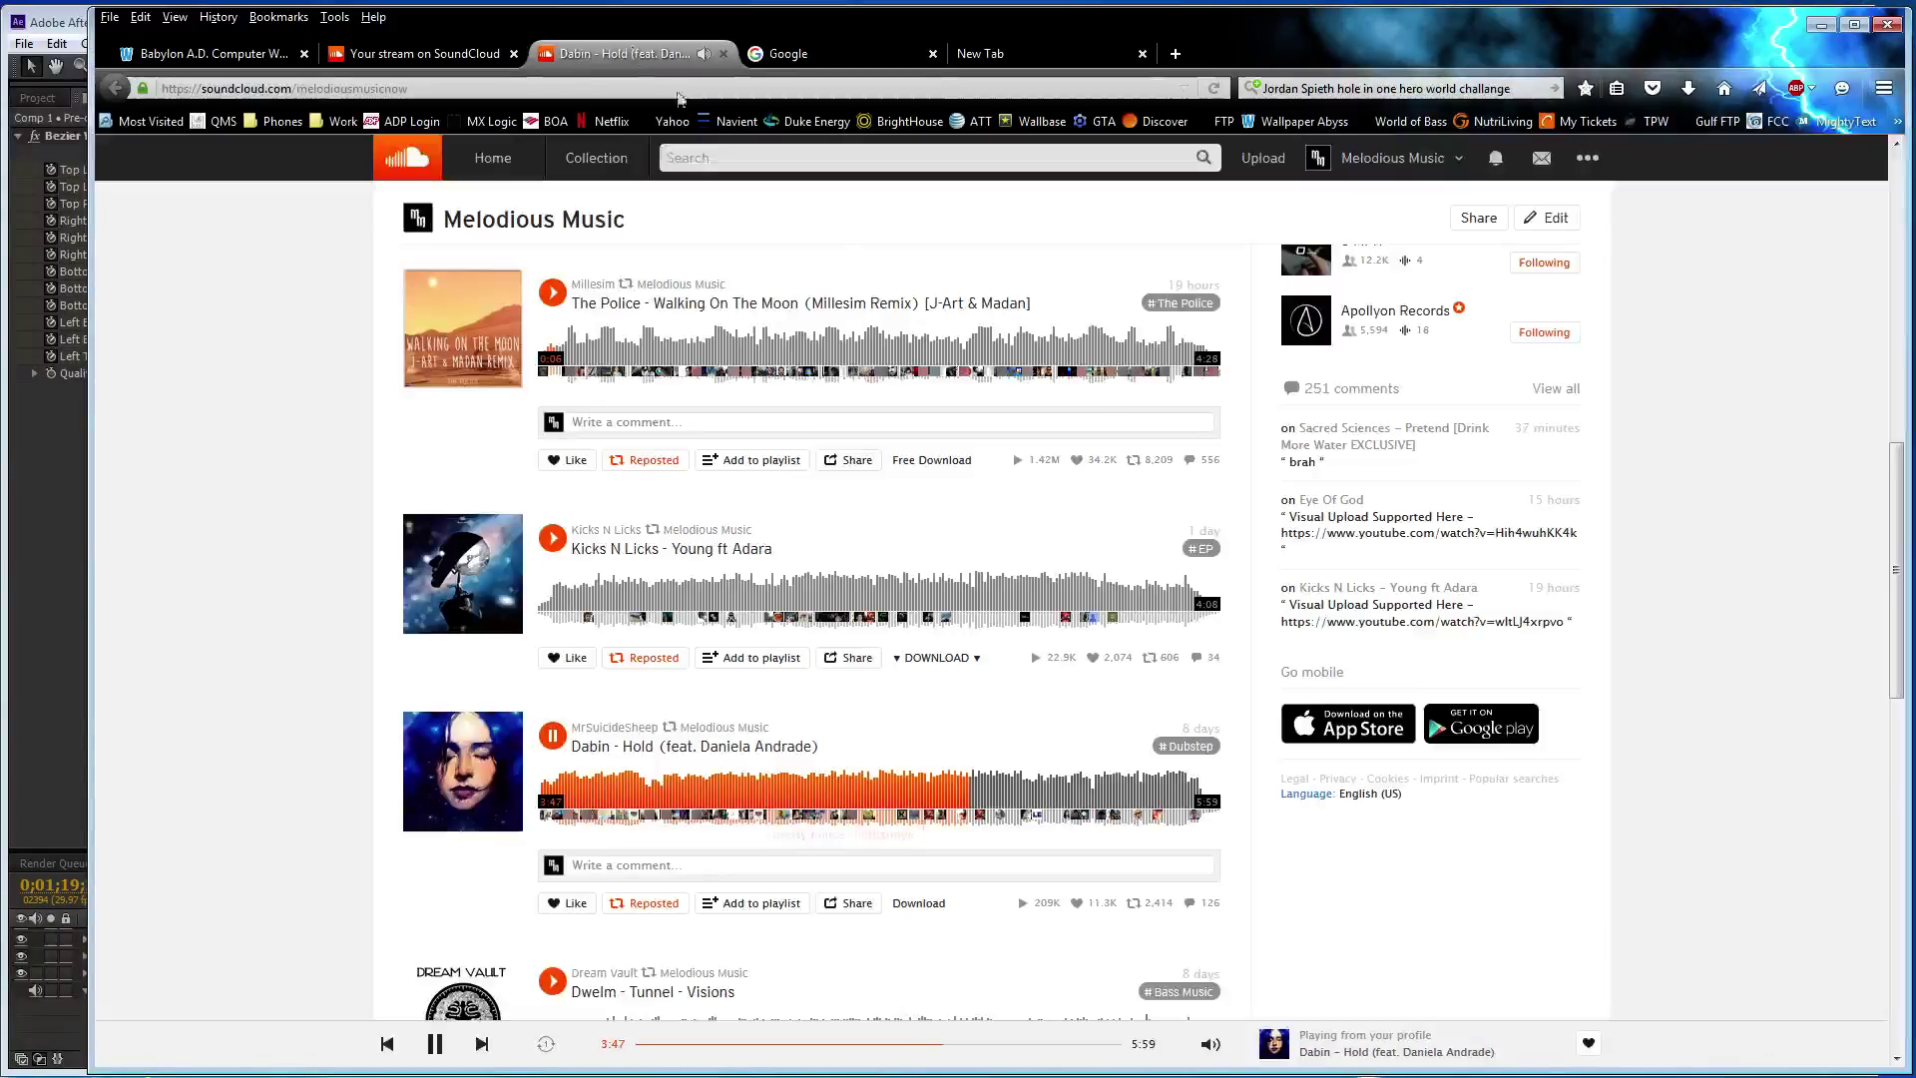
pyautogui.scroll(-1, 878, 369)
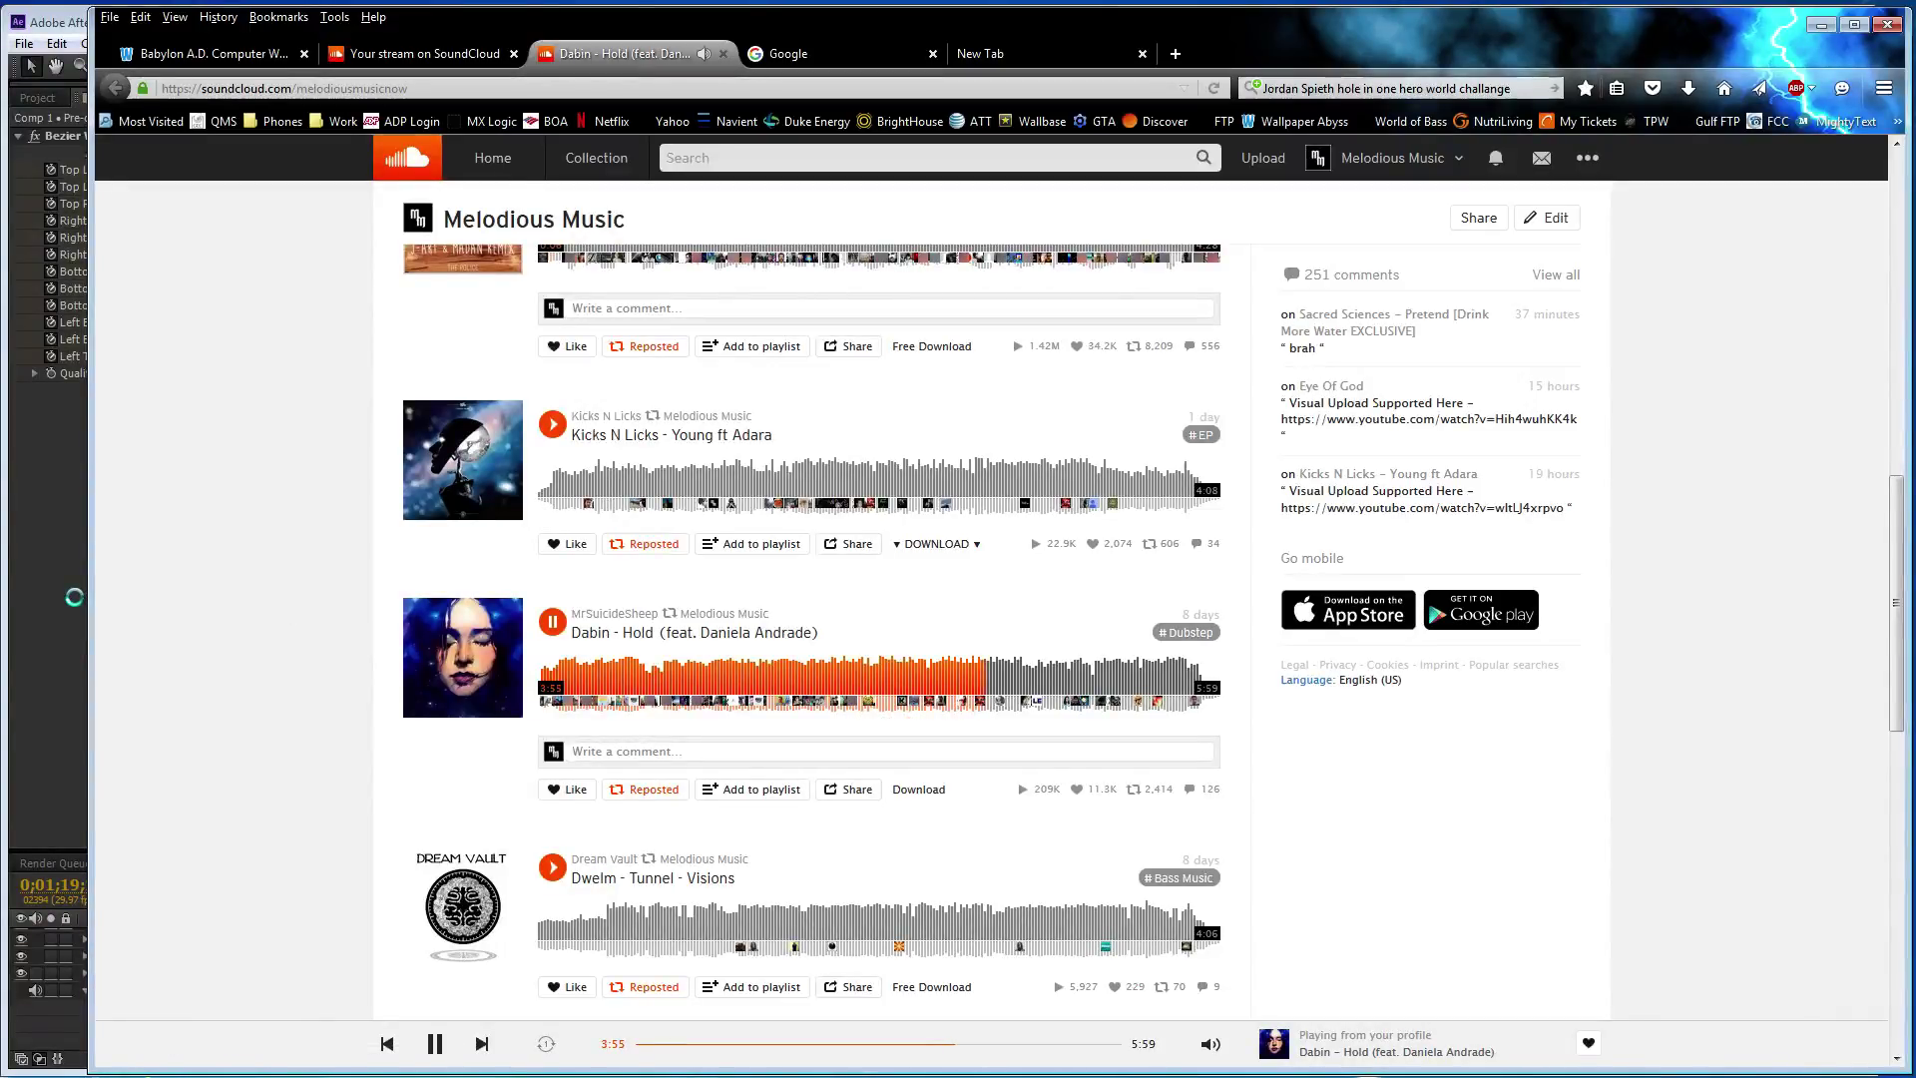
pyautogui.click(74, 597)
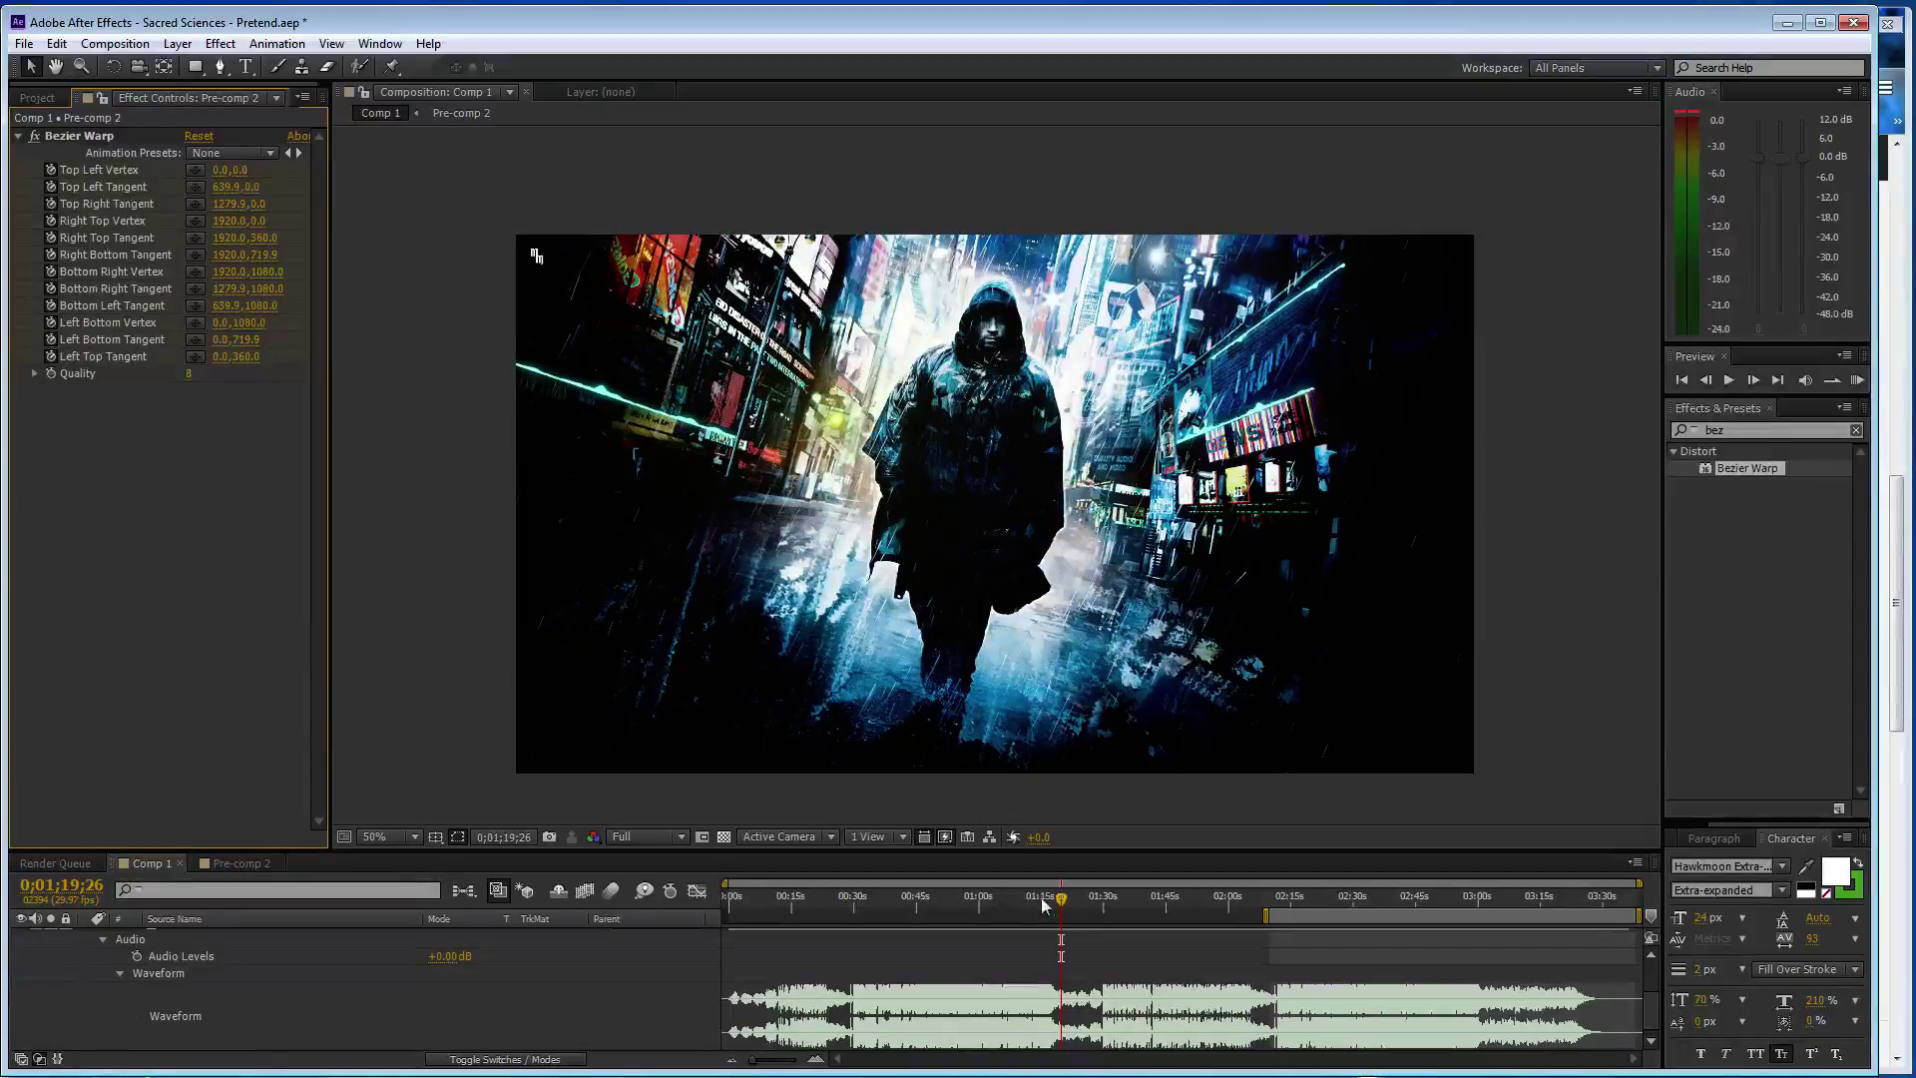
# - At about 1:43, collapse the audio waveform and duplicate the trans layer
pyautogui.moveTo(1042, 904); pyautogui.dragTo(1175, 906)
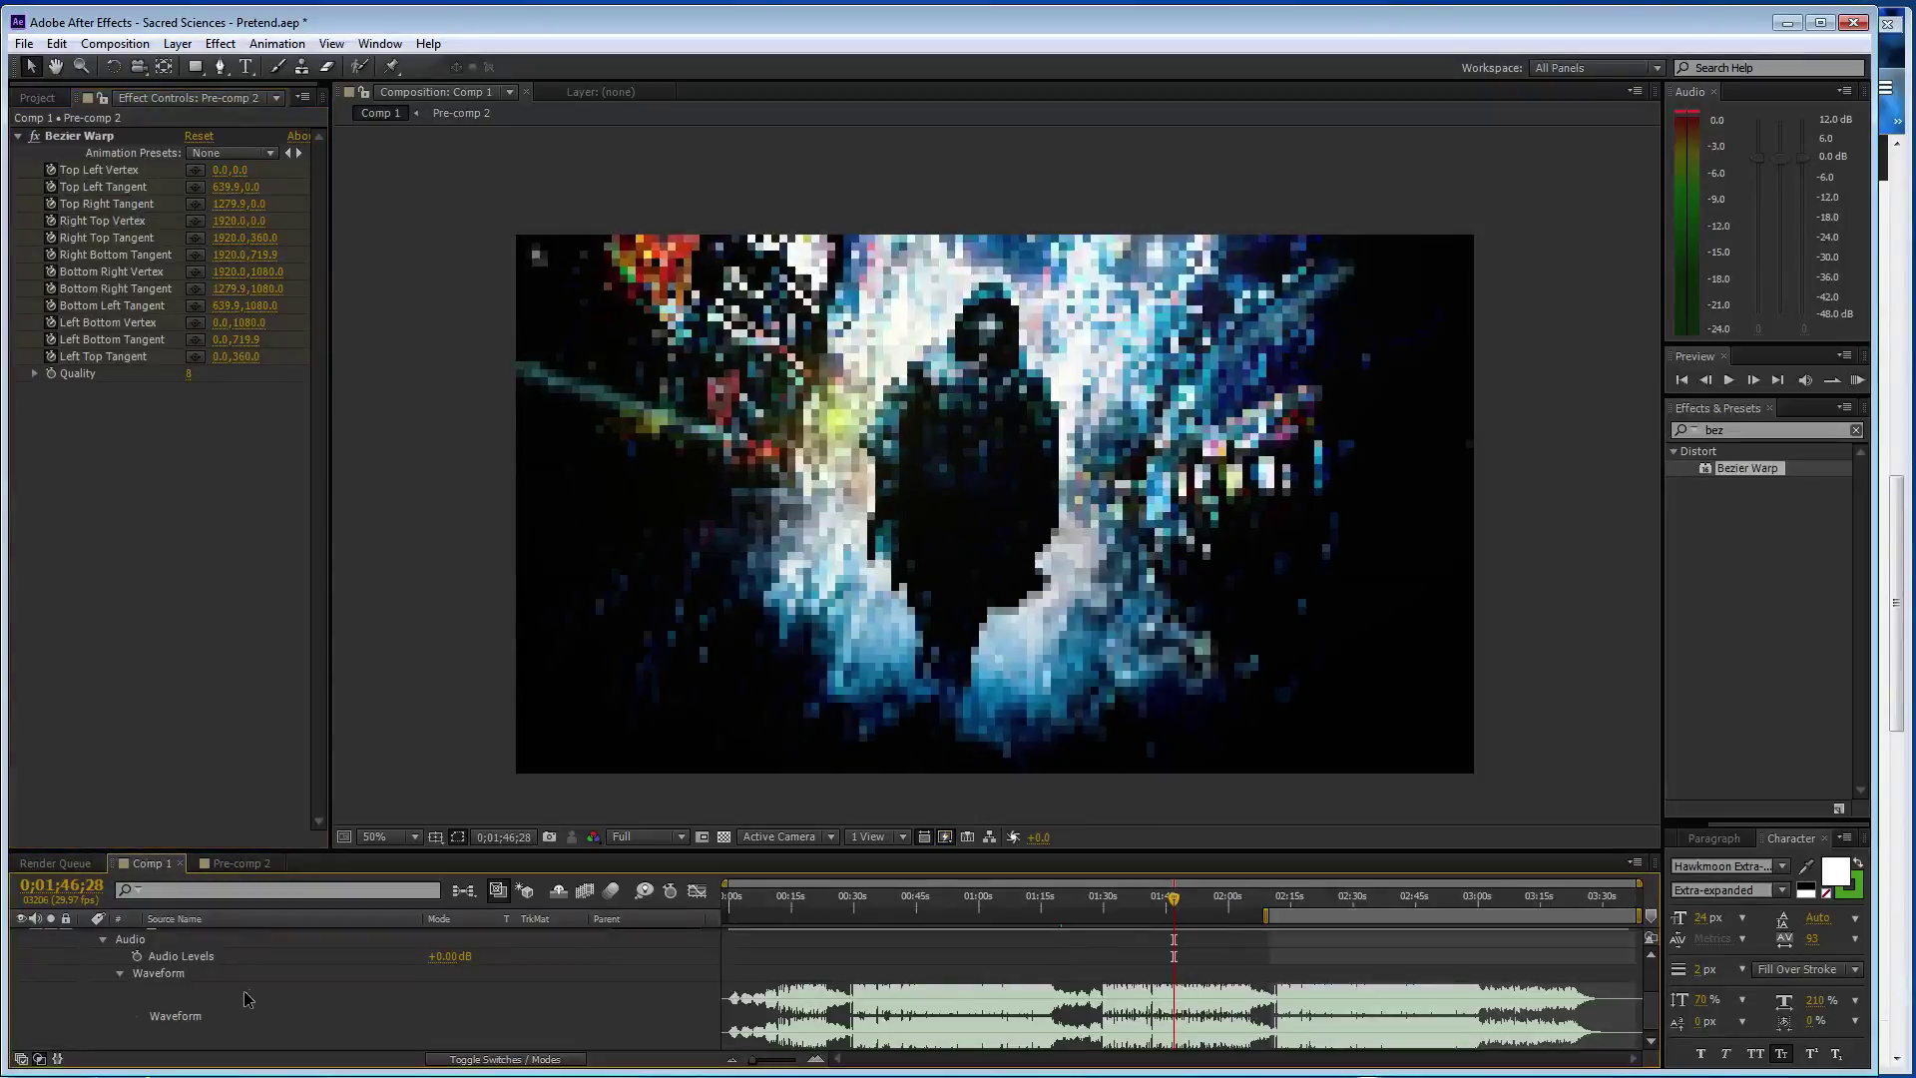
pyautogui.click(120, 973)
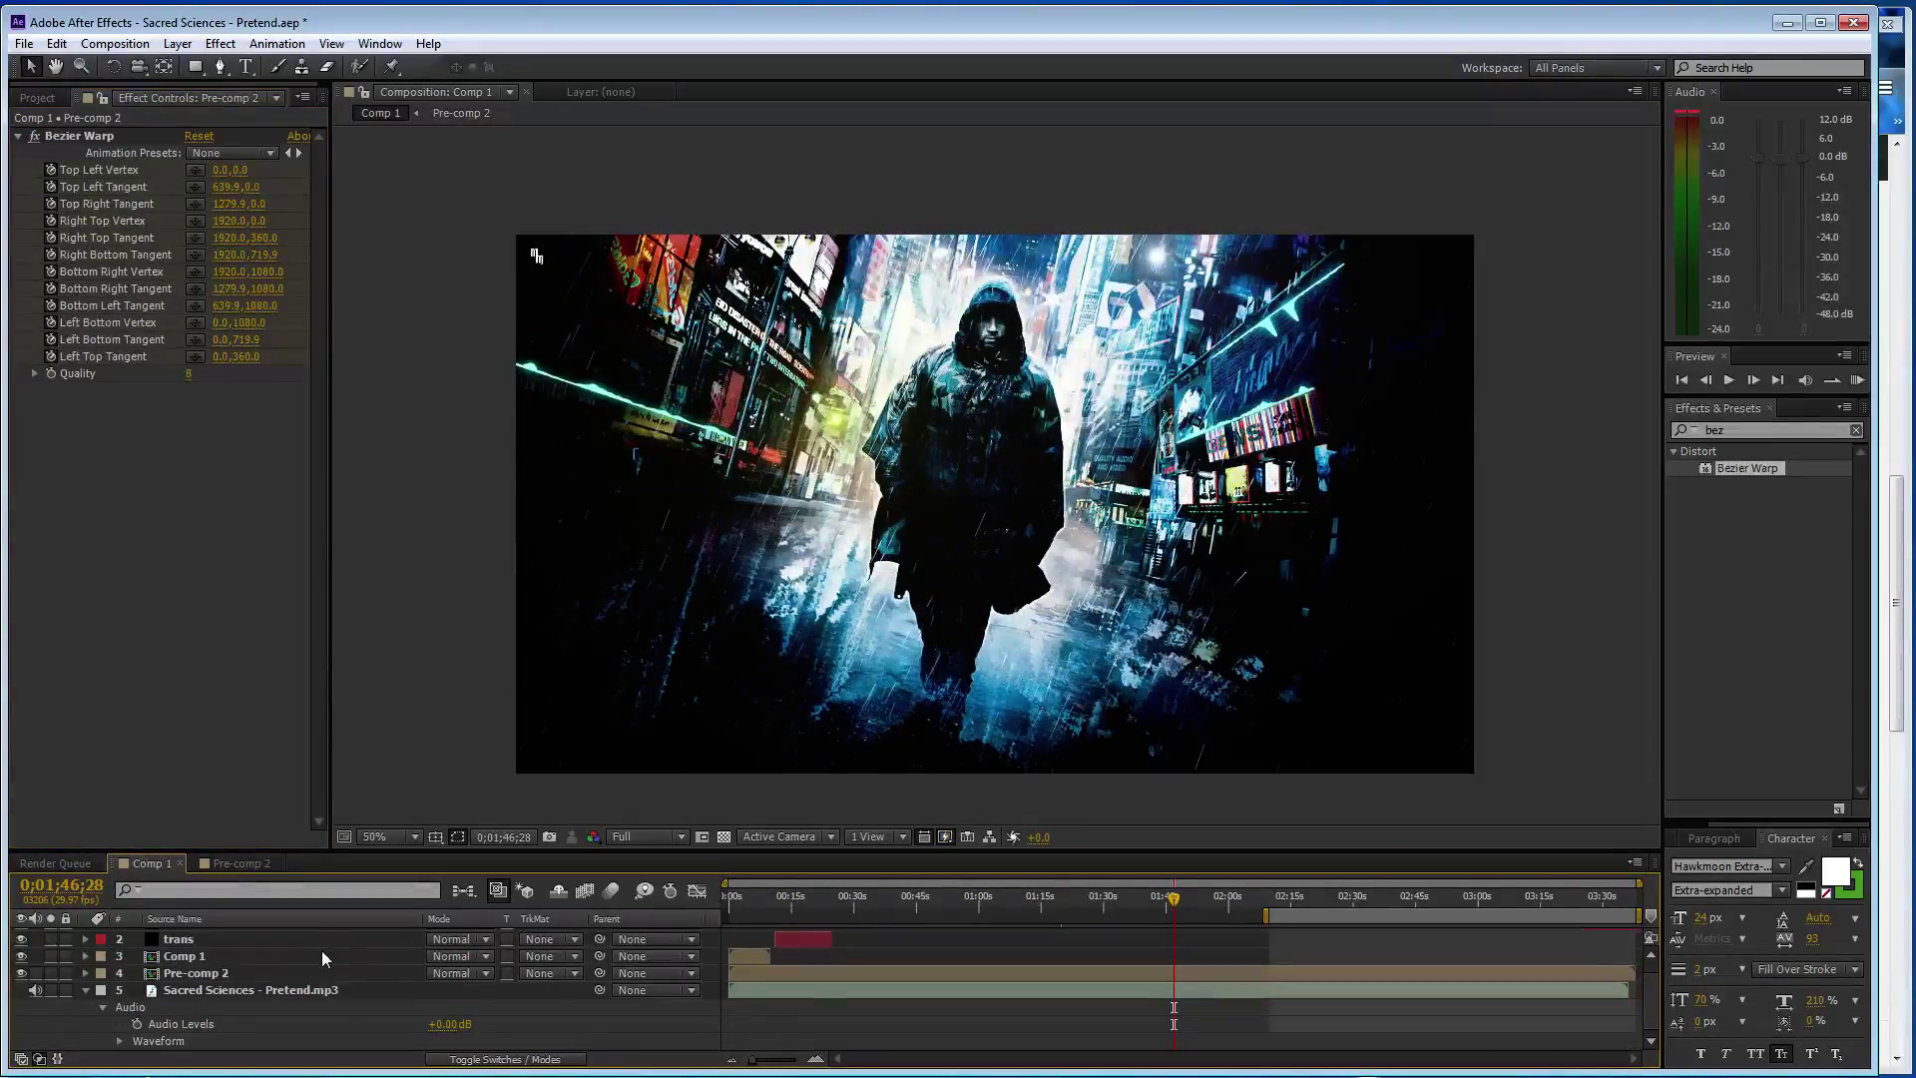
pyautogui.hotkey('ctrl', 'v')
# - Zoom the viewer out and drag all four Bezier Warp corners of Pre-comp 2 beyond the frame
pyautogui.click(79, 136)
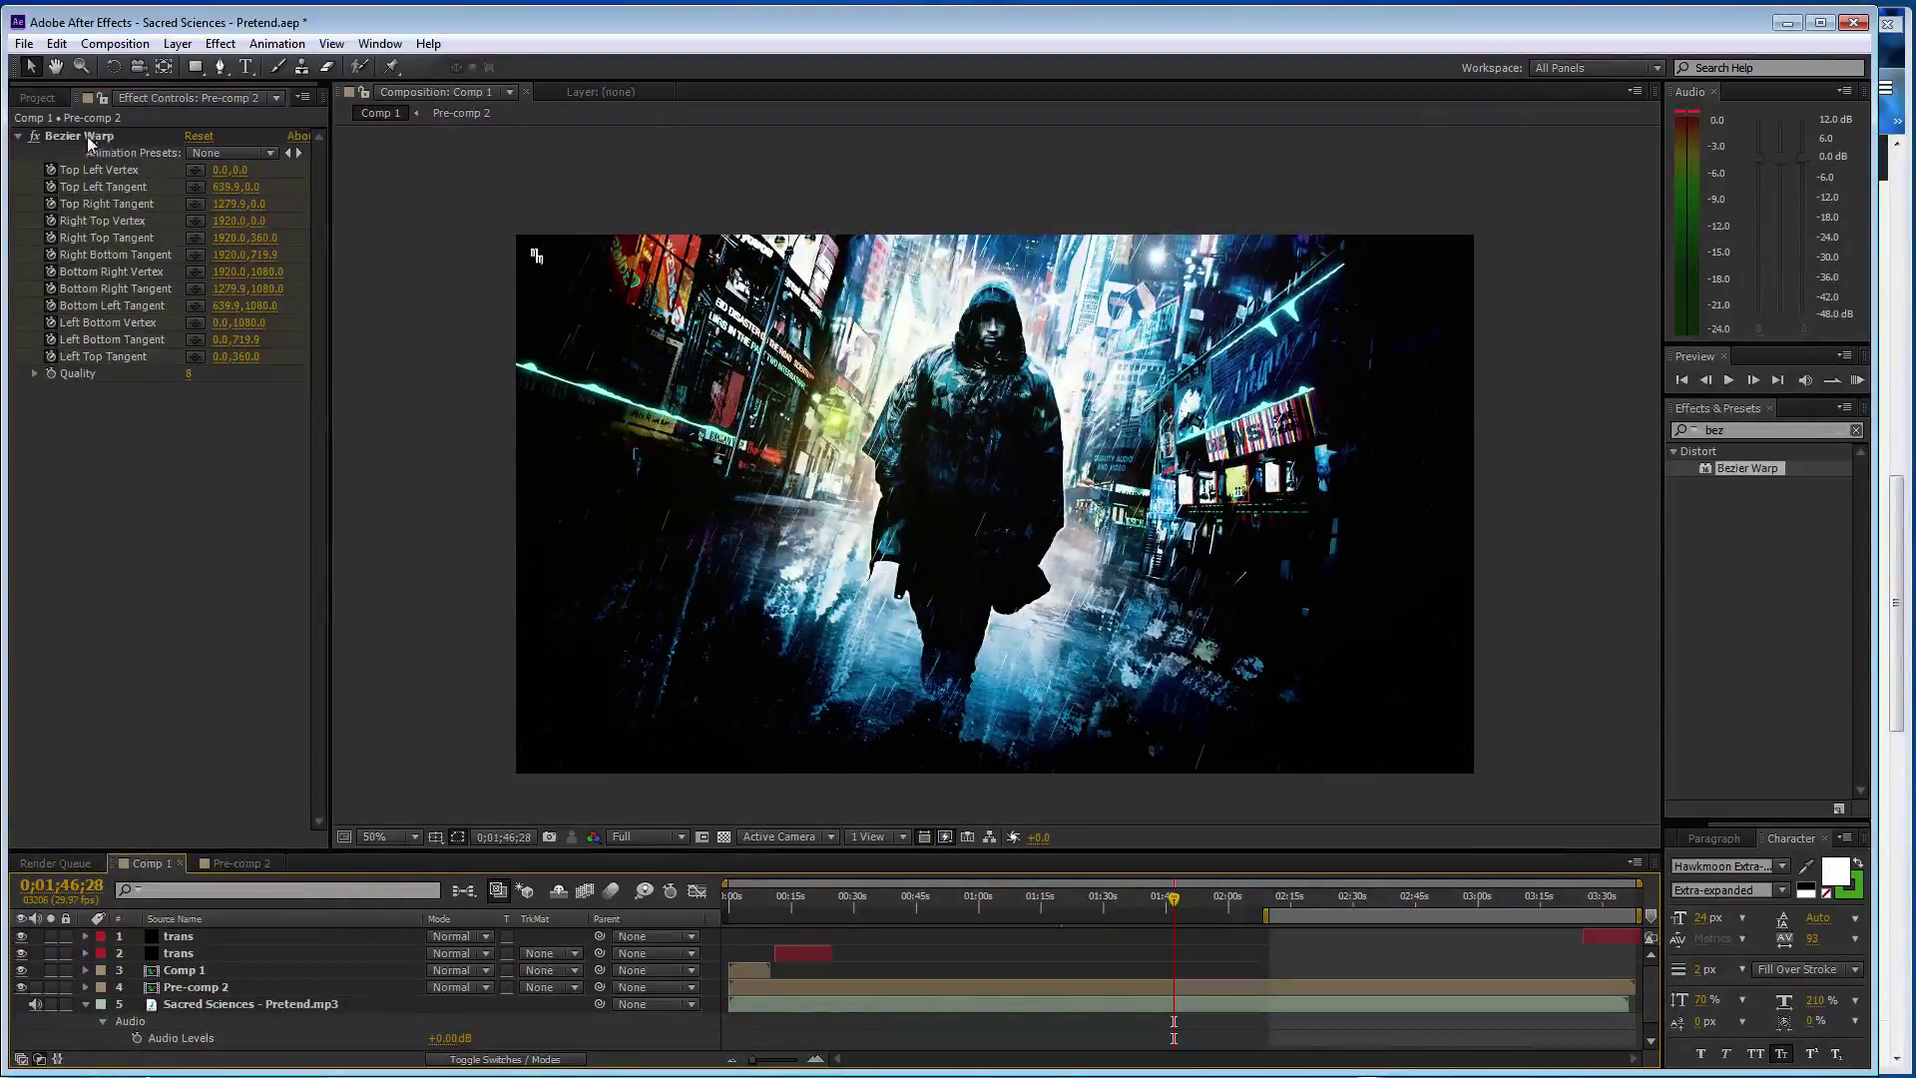
pyautogui.press(',')
pyautogui.press(',')
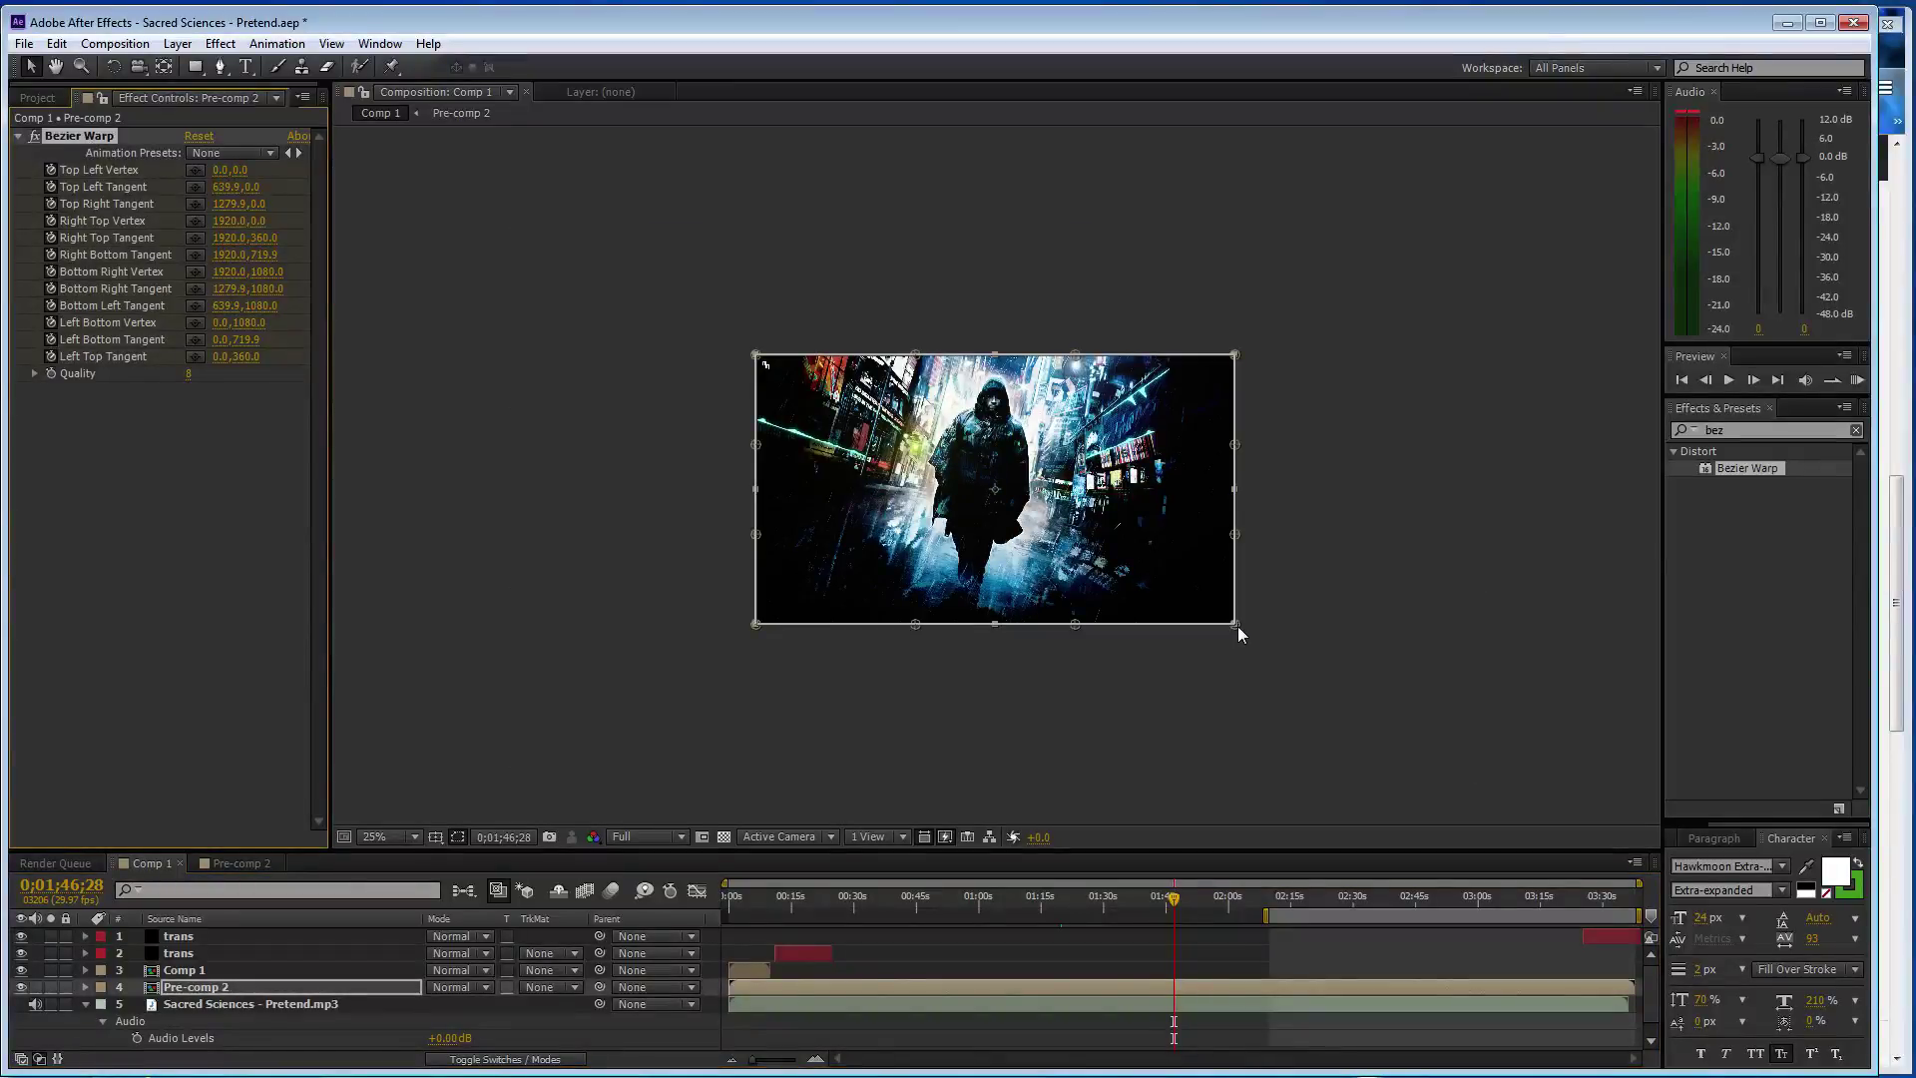
pyautogui.moveTo(1238, 626); pyautogui.dragTo(1259, 643)
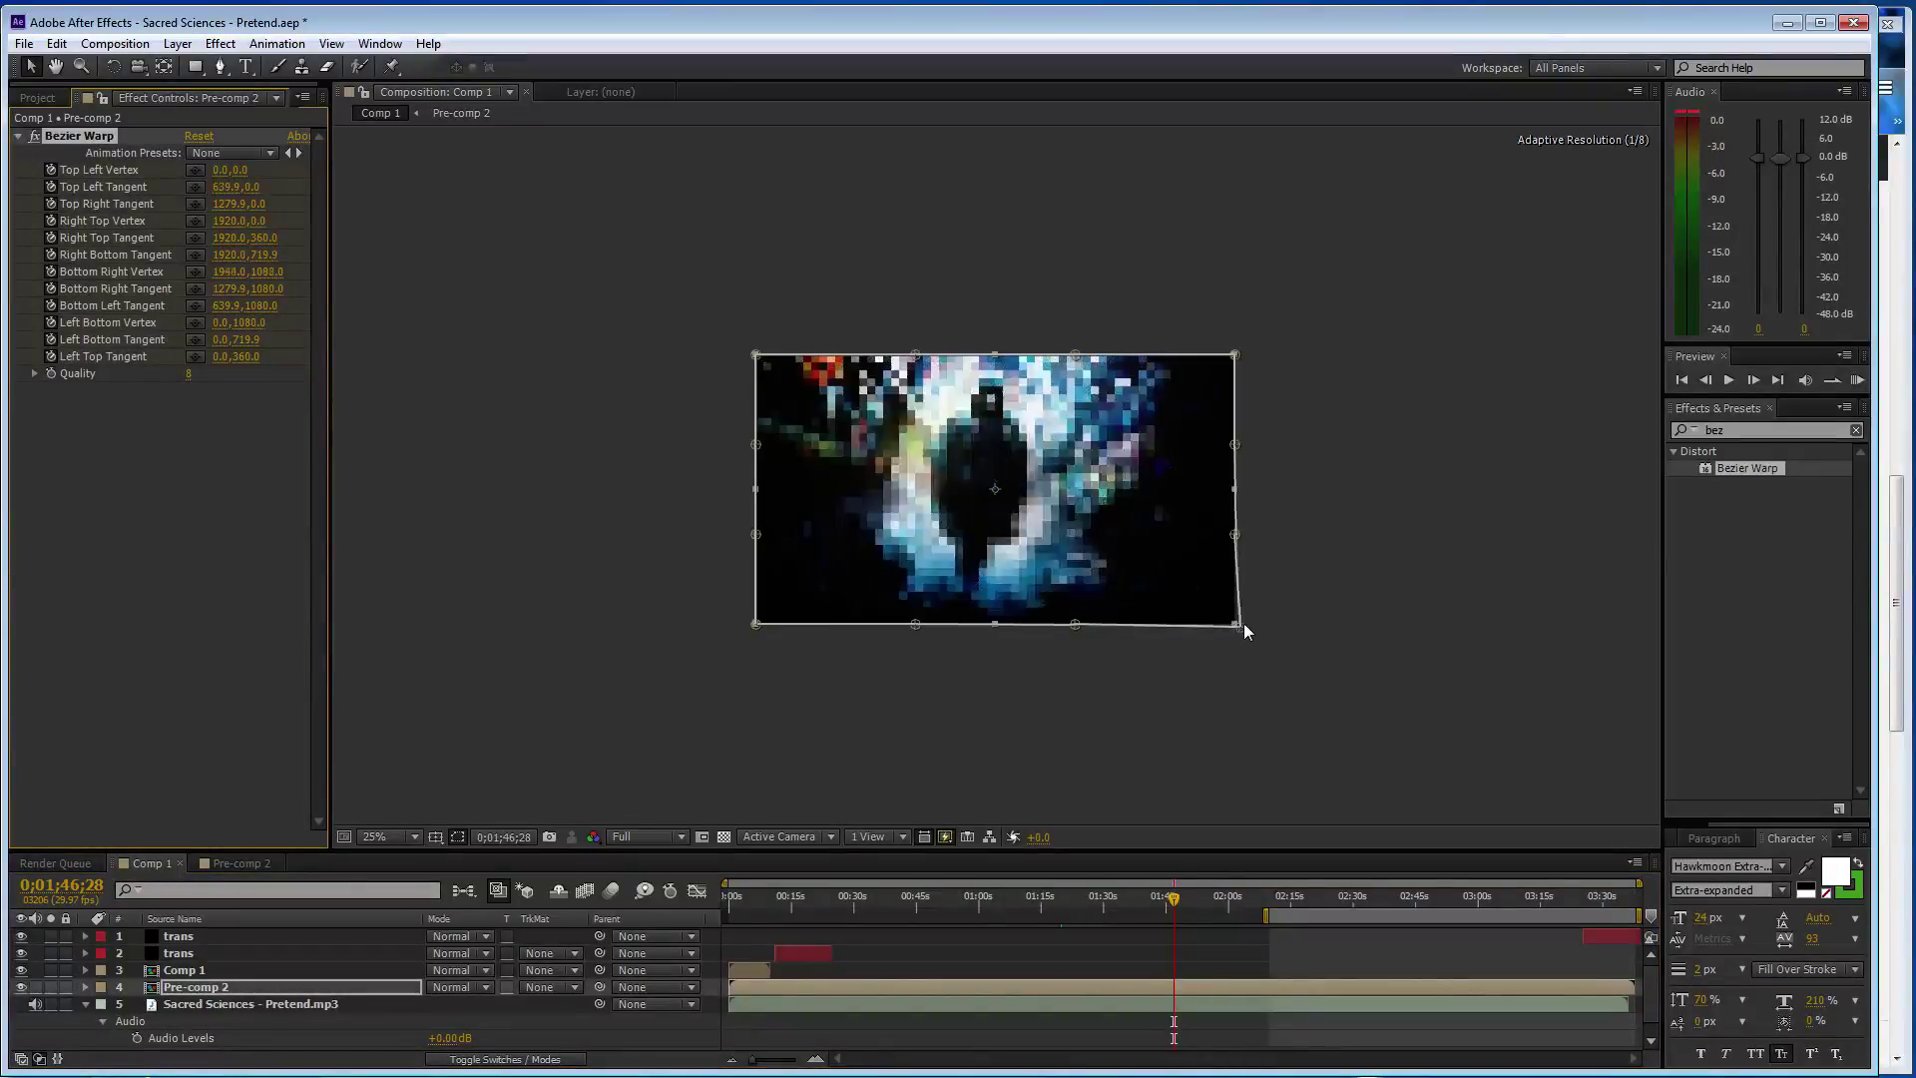
pyautogui.click(733, 639)
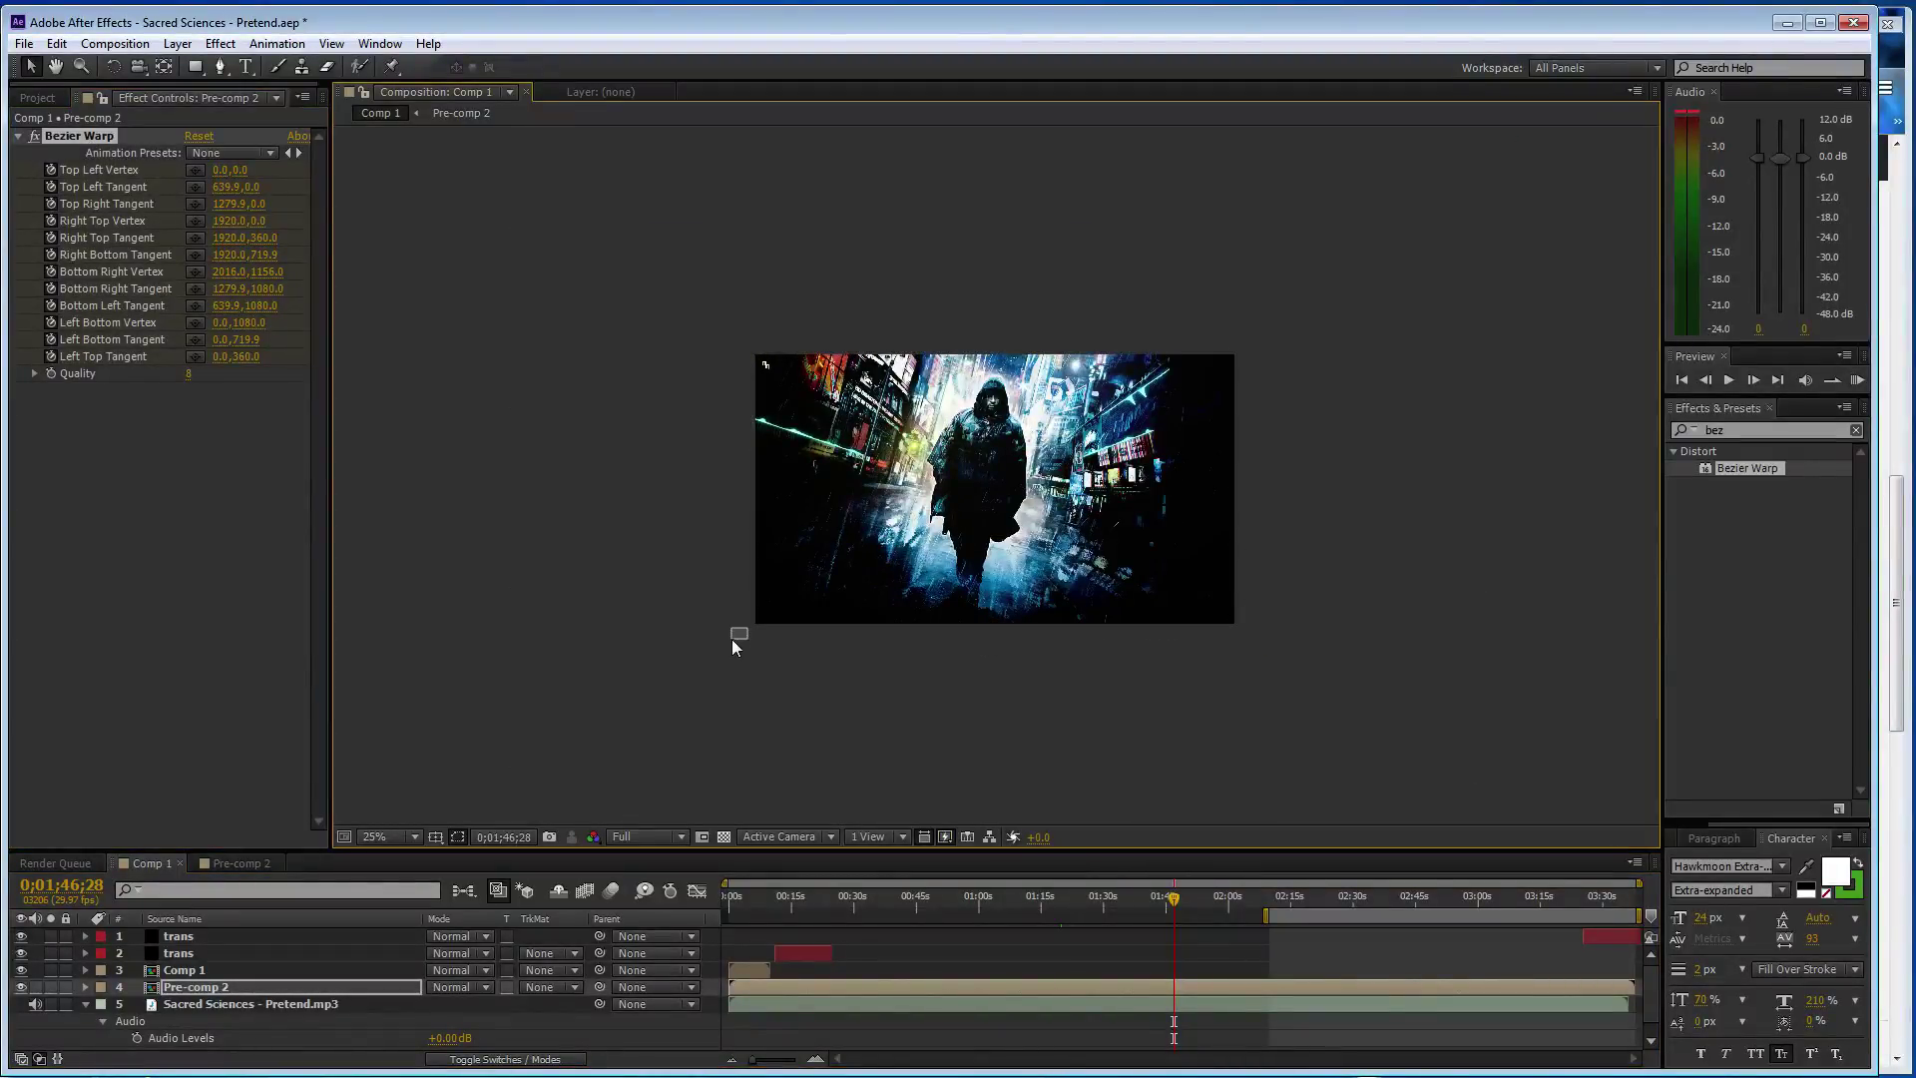
pyautogui.click(101, 142)
pyautogui.moveTo(750, 626); pyautogui.dragTo(716, 649)
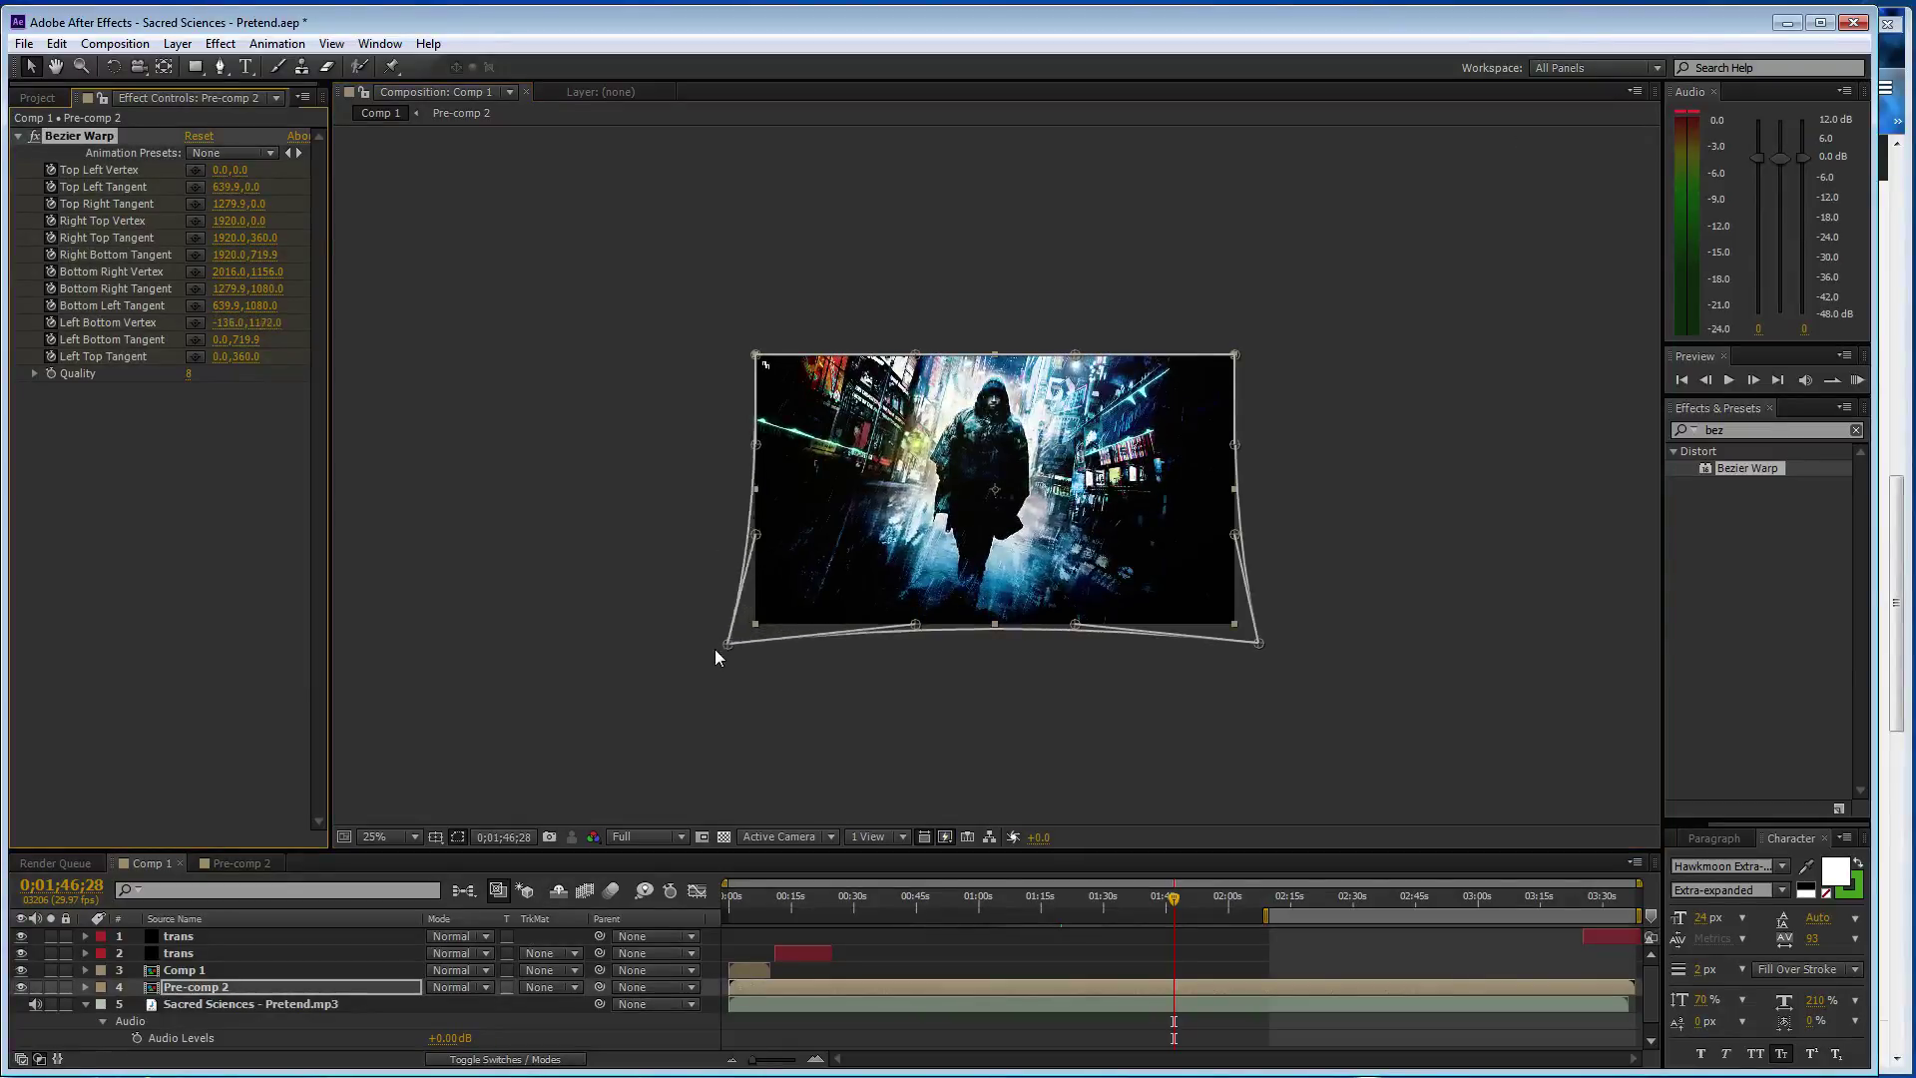
pyautogui.moveTo(750, 356); pyautogui.dragTo(713, 322)
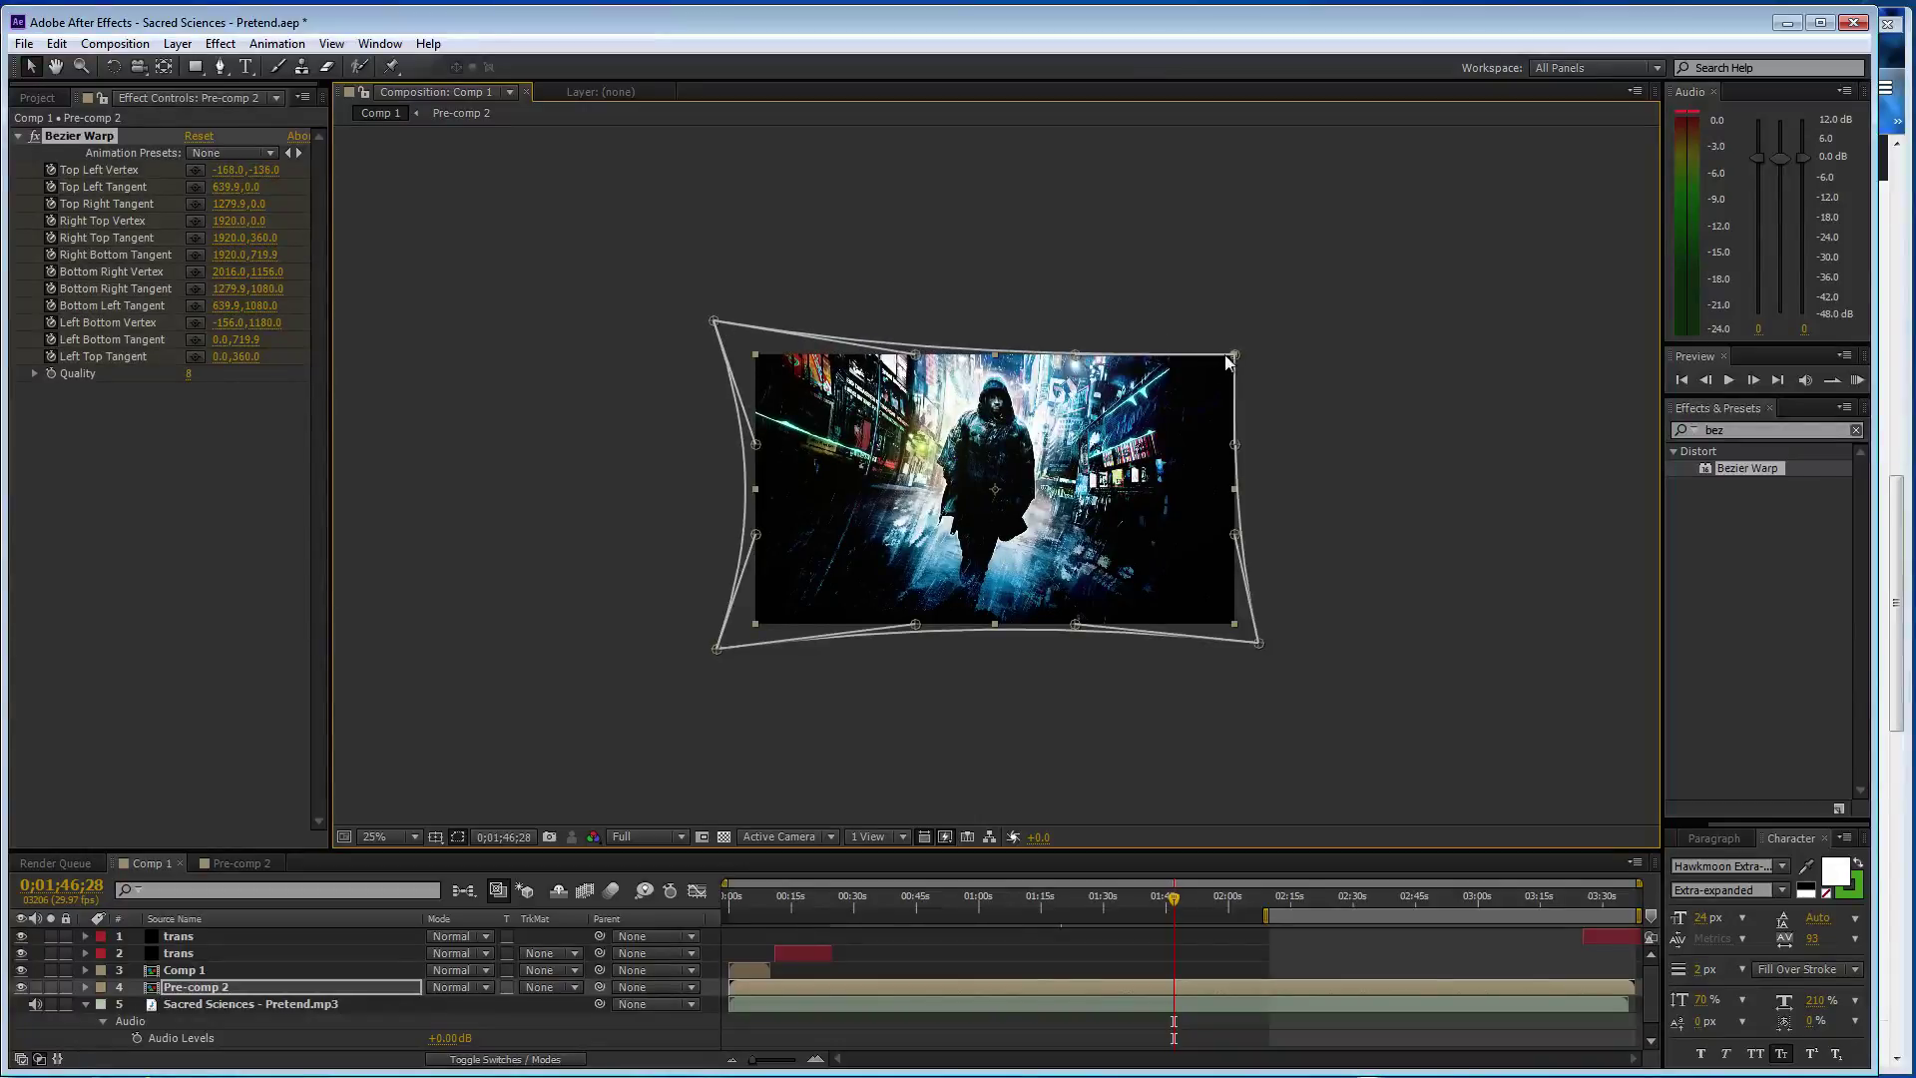
pyautogui.moveTo(1248, 345); pyautogui.dragTo(1260, 314)
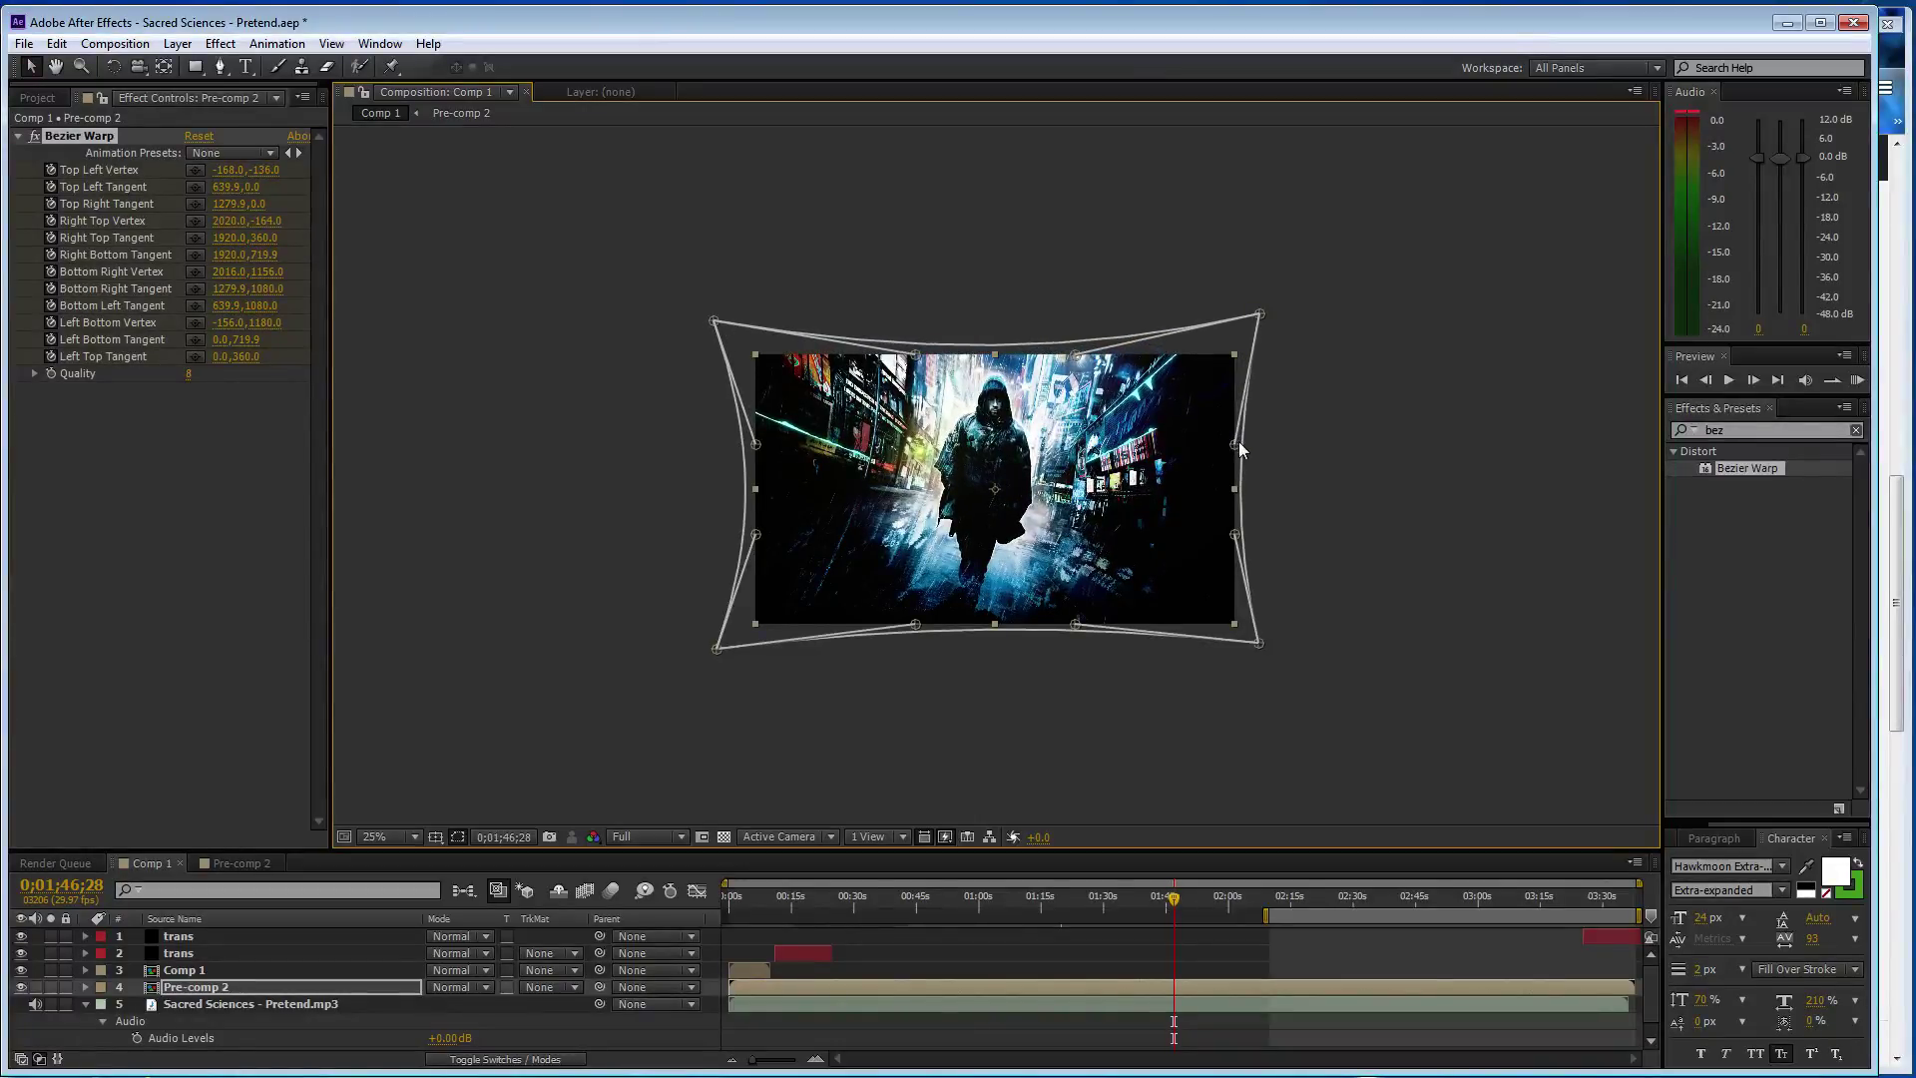
# - Push the right-edge warp tangents and right corners further outward
pyautogui.moveTo(1238, 441); pyautogui.dragTo(1260, 451)
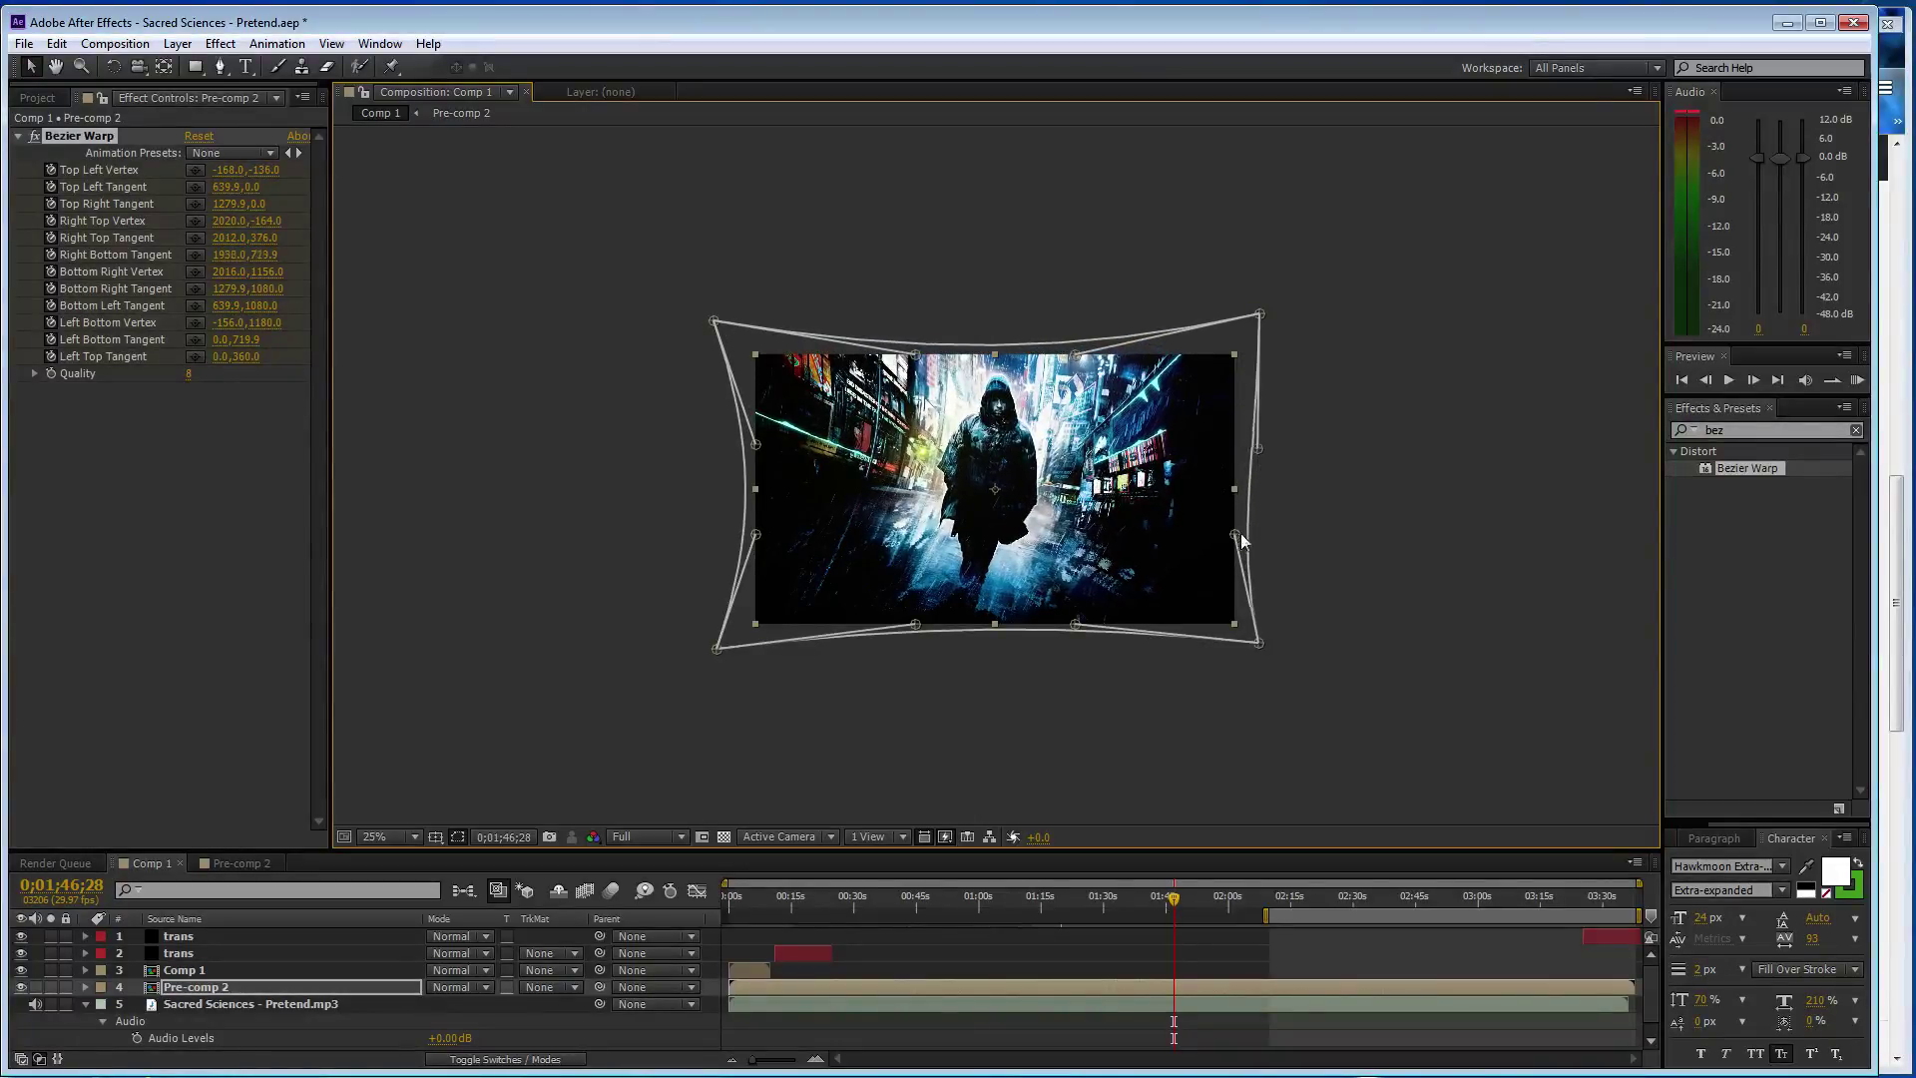
pyautogui.moveTo(1238, 534); pyautogui.dragTo(1255, 535)
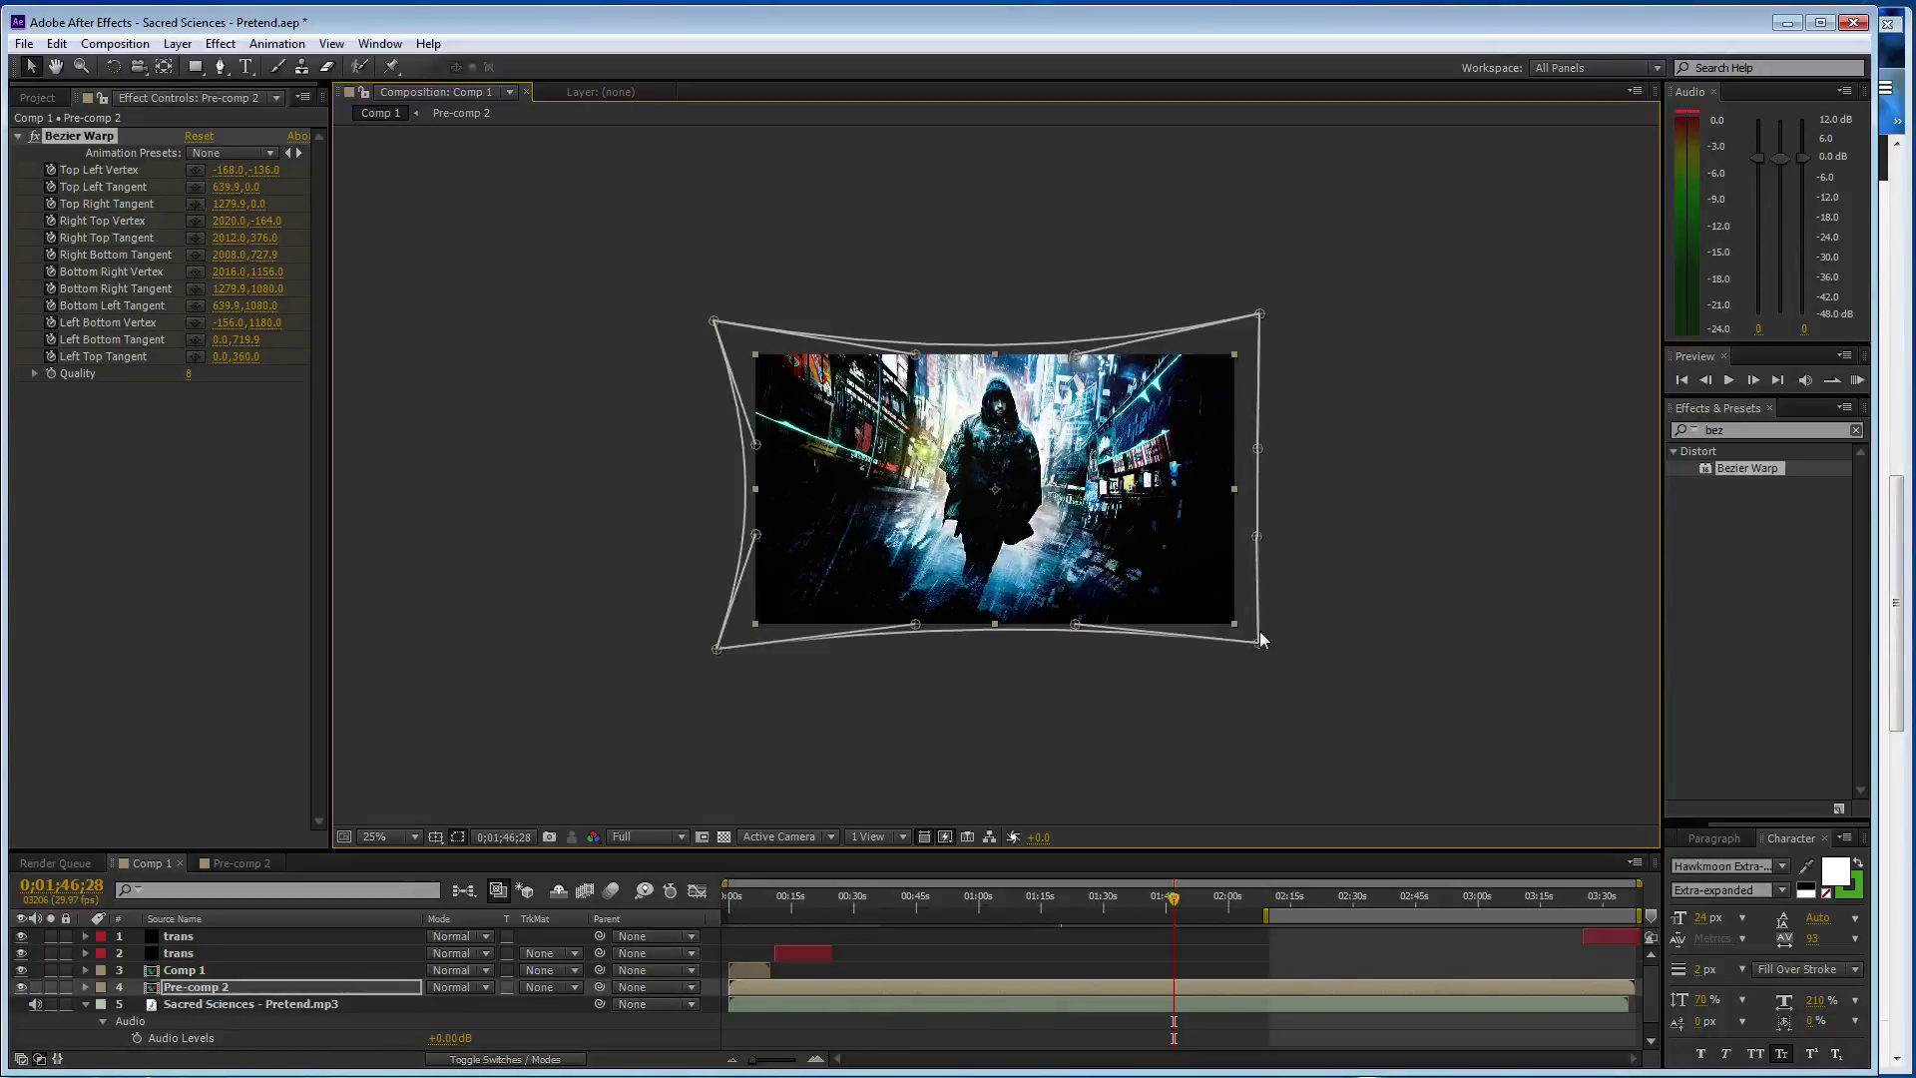
pyautogui.moveTo(1260, 644); pyautogui.dragTo(1268, 653)
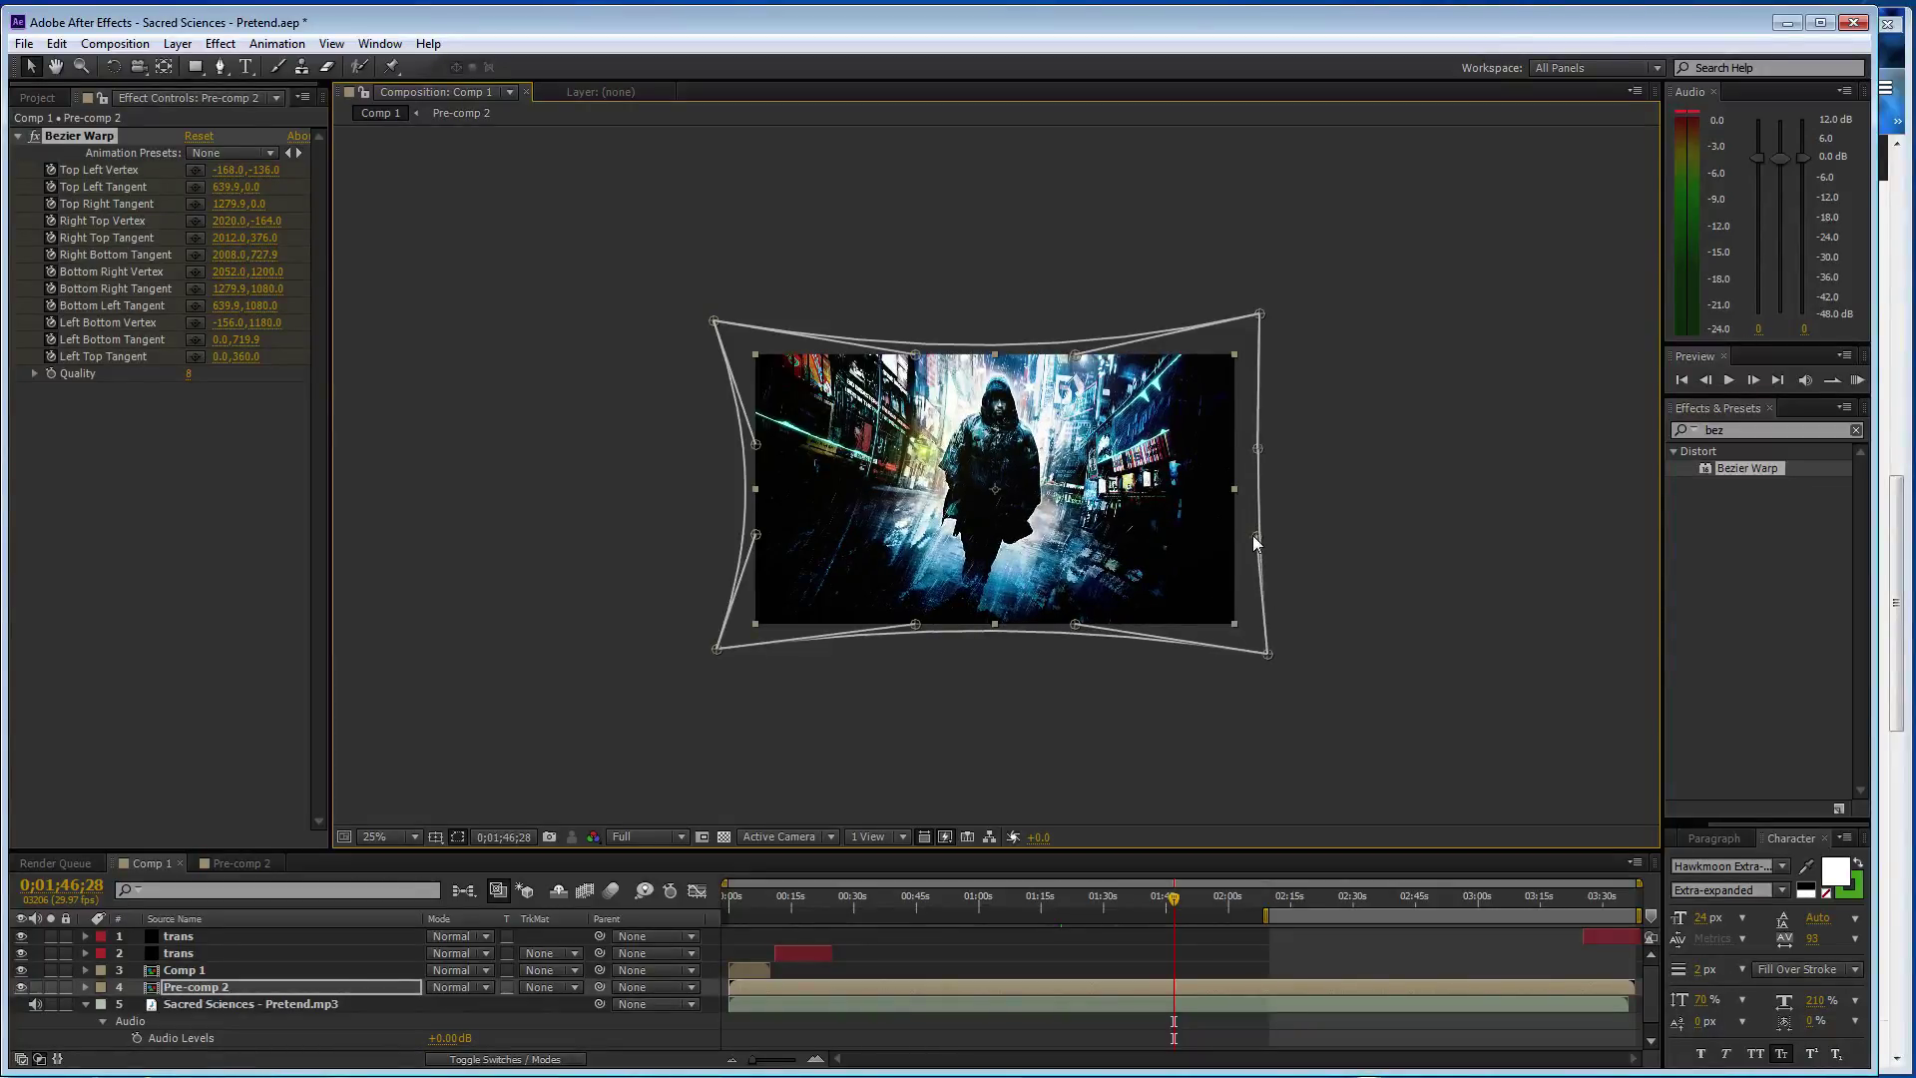
pyautogui.moveTo(1255, 536); pyautogui.dragTo(1269, 536)
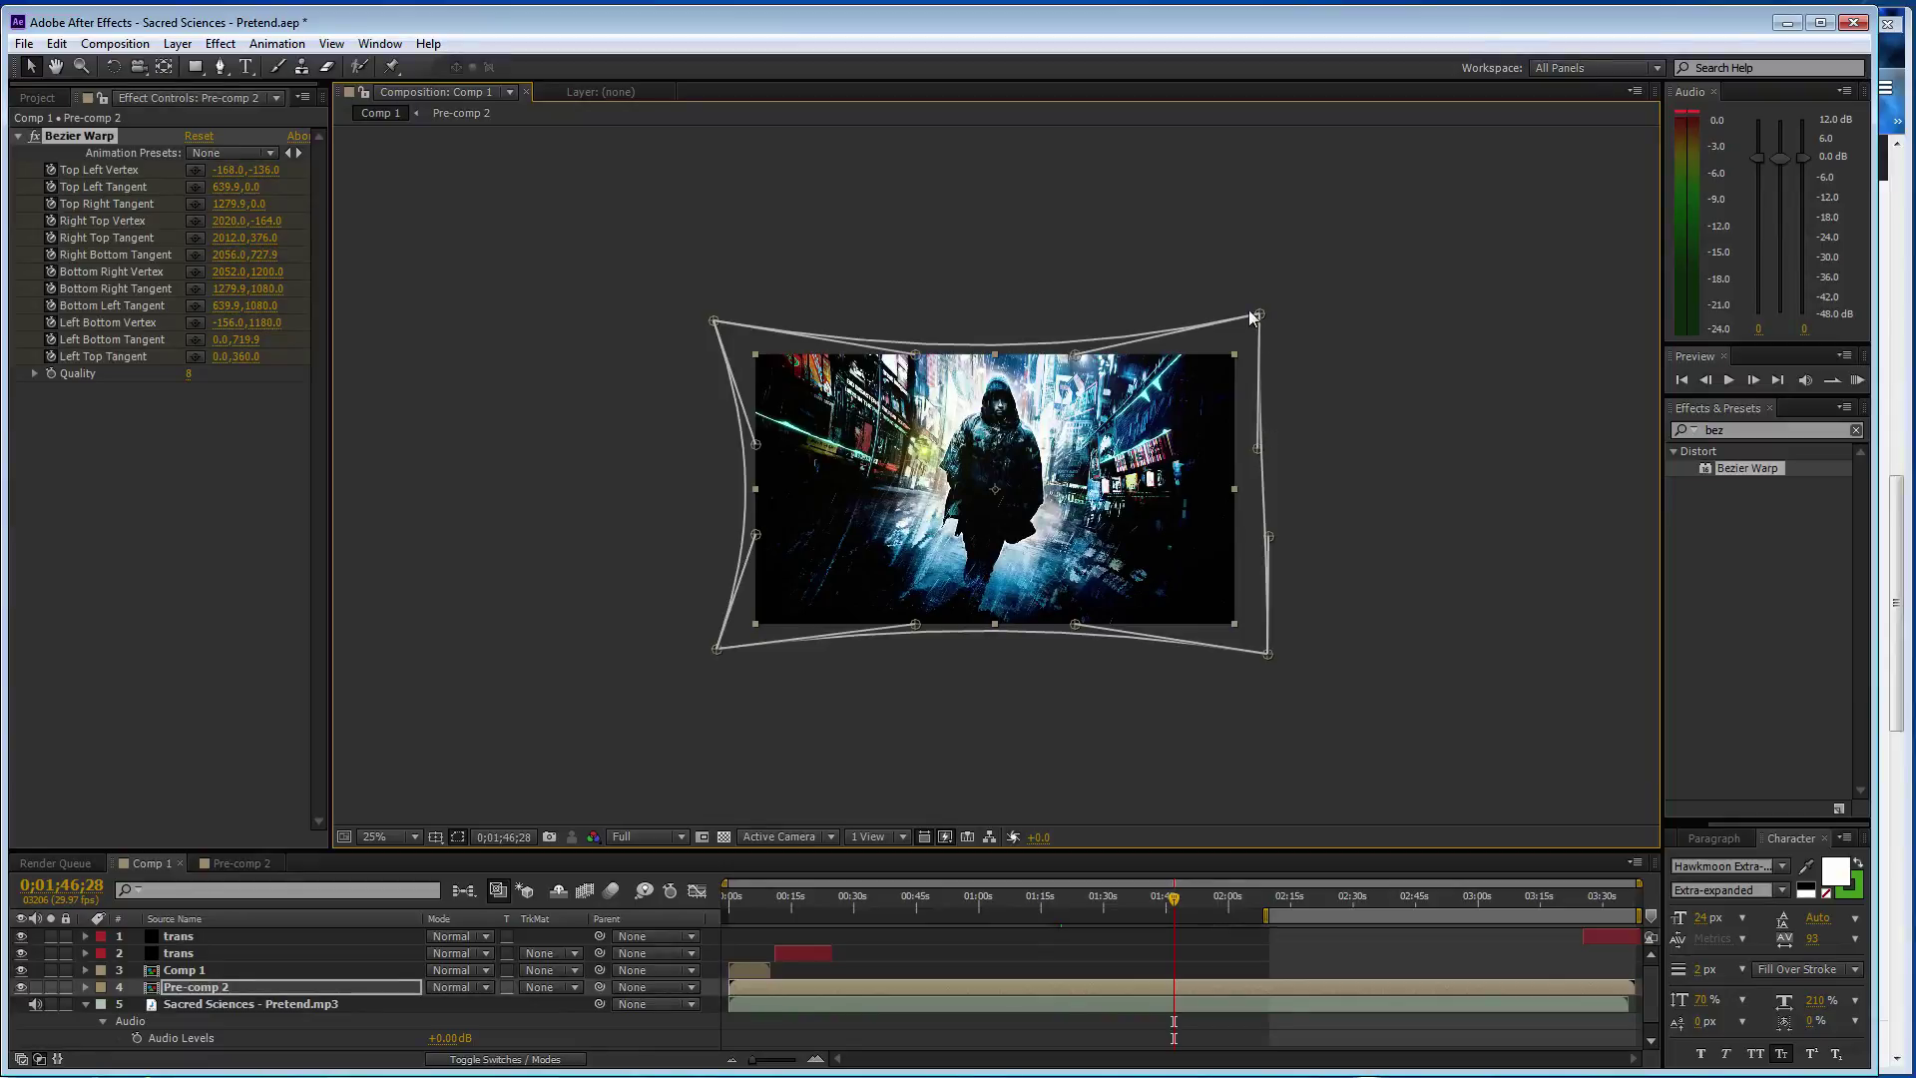
pyautogui.moveTo(1259, 313); pyautogui.dragTo(1267, 313)
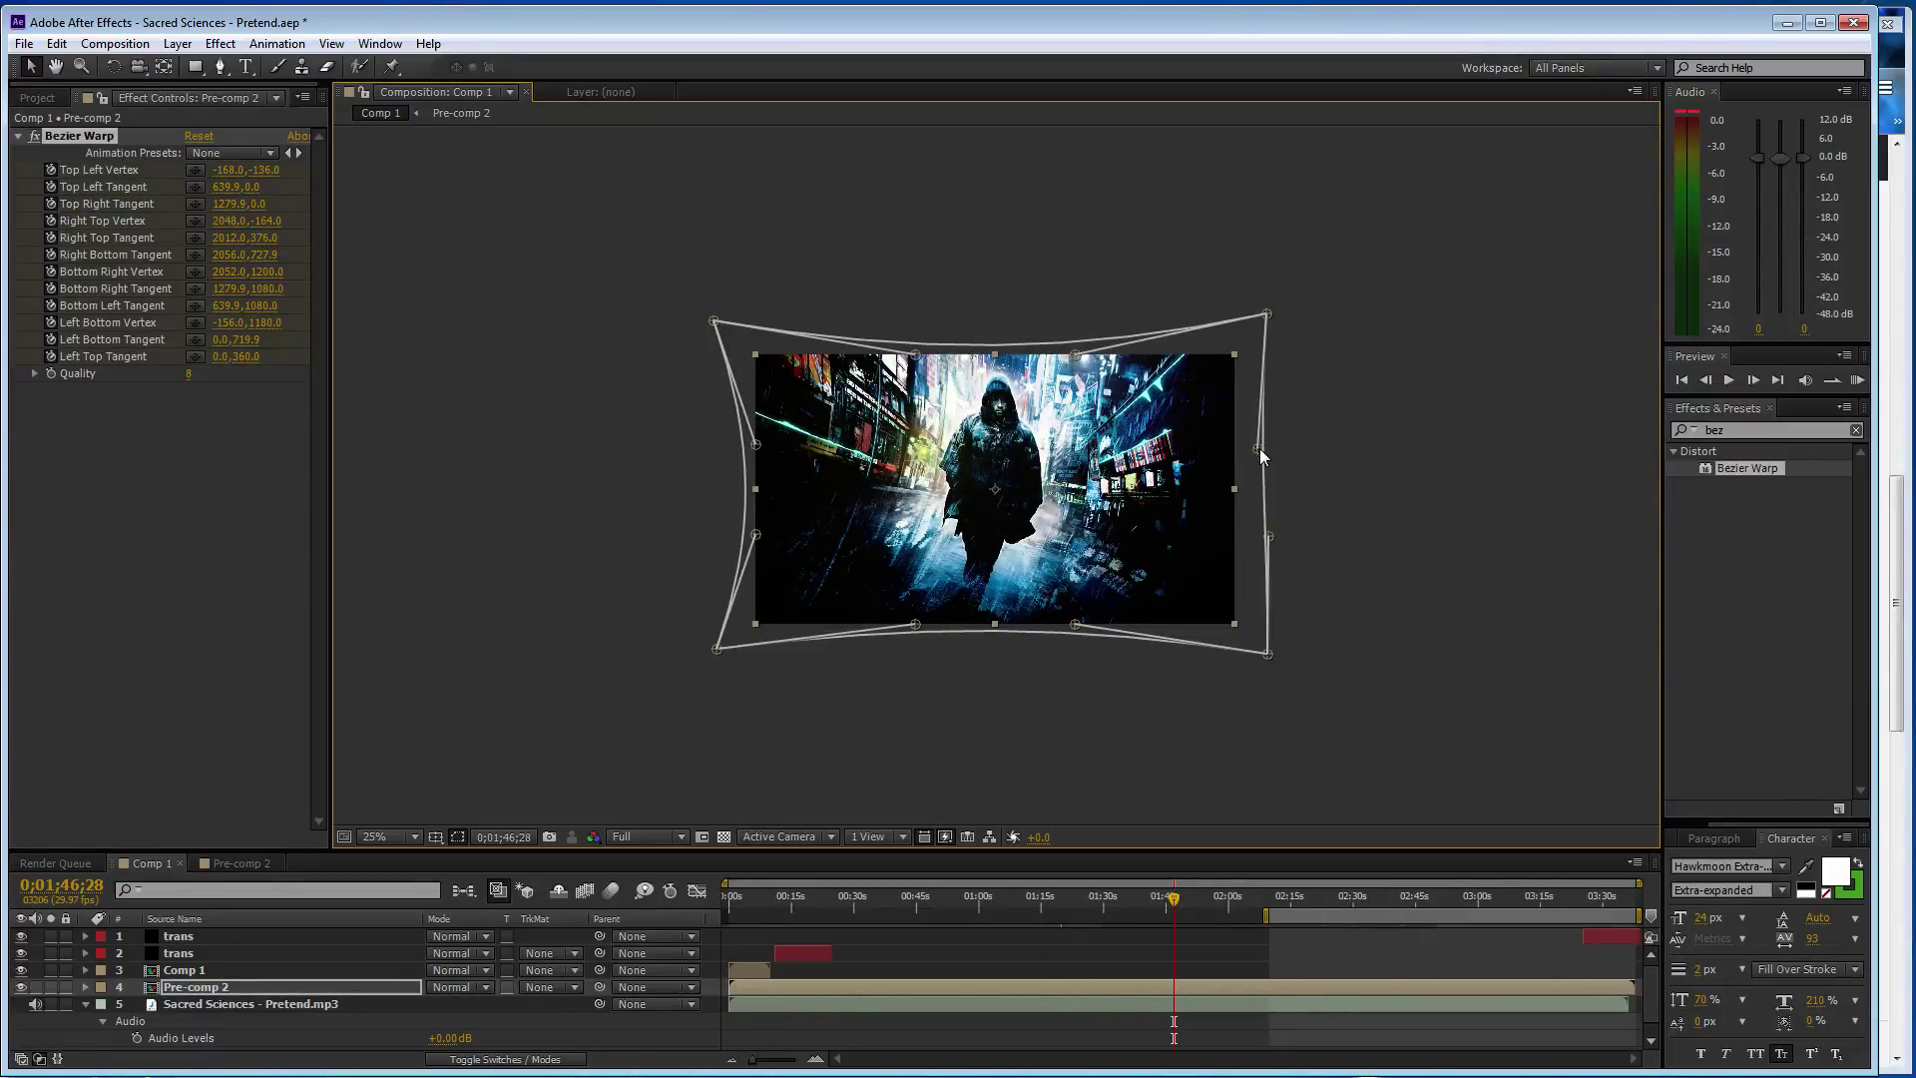
pyautogui.moveTo(1258, 448); pyautogui.dragTo(1267, 448)
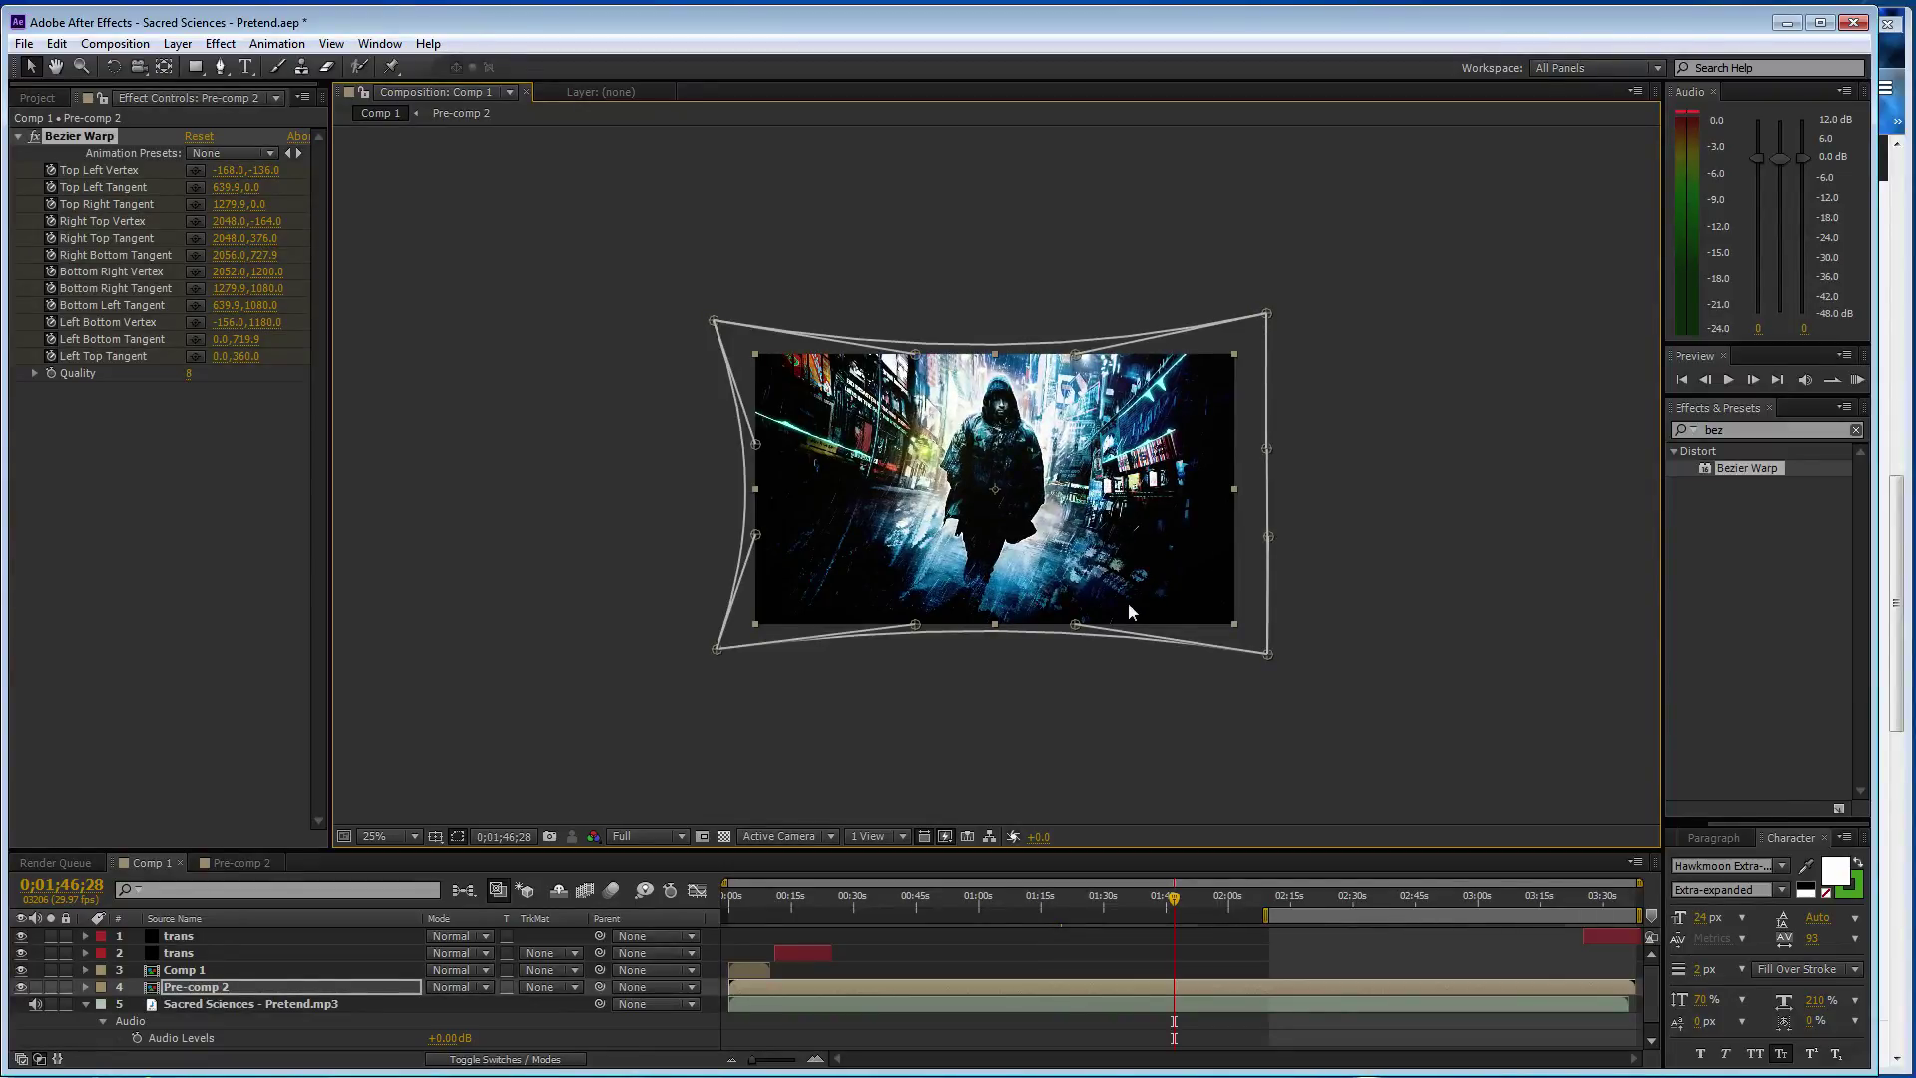
# - Pull the bottom-edge warp tangents downward, undoing an accidental layer move
pyautogui.moveTo(1076, 626); pyautogui.dragTo(1065, 651)
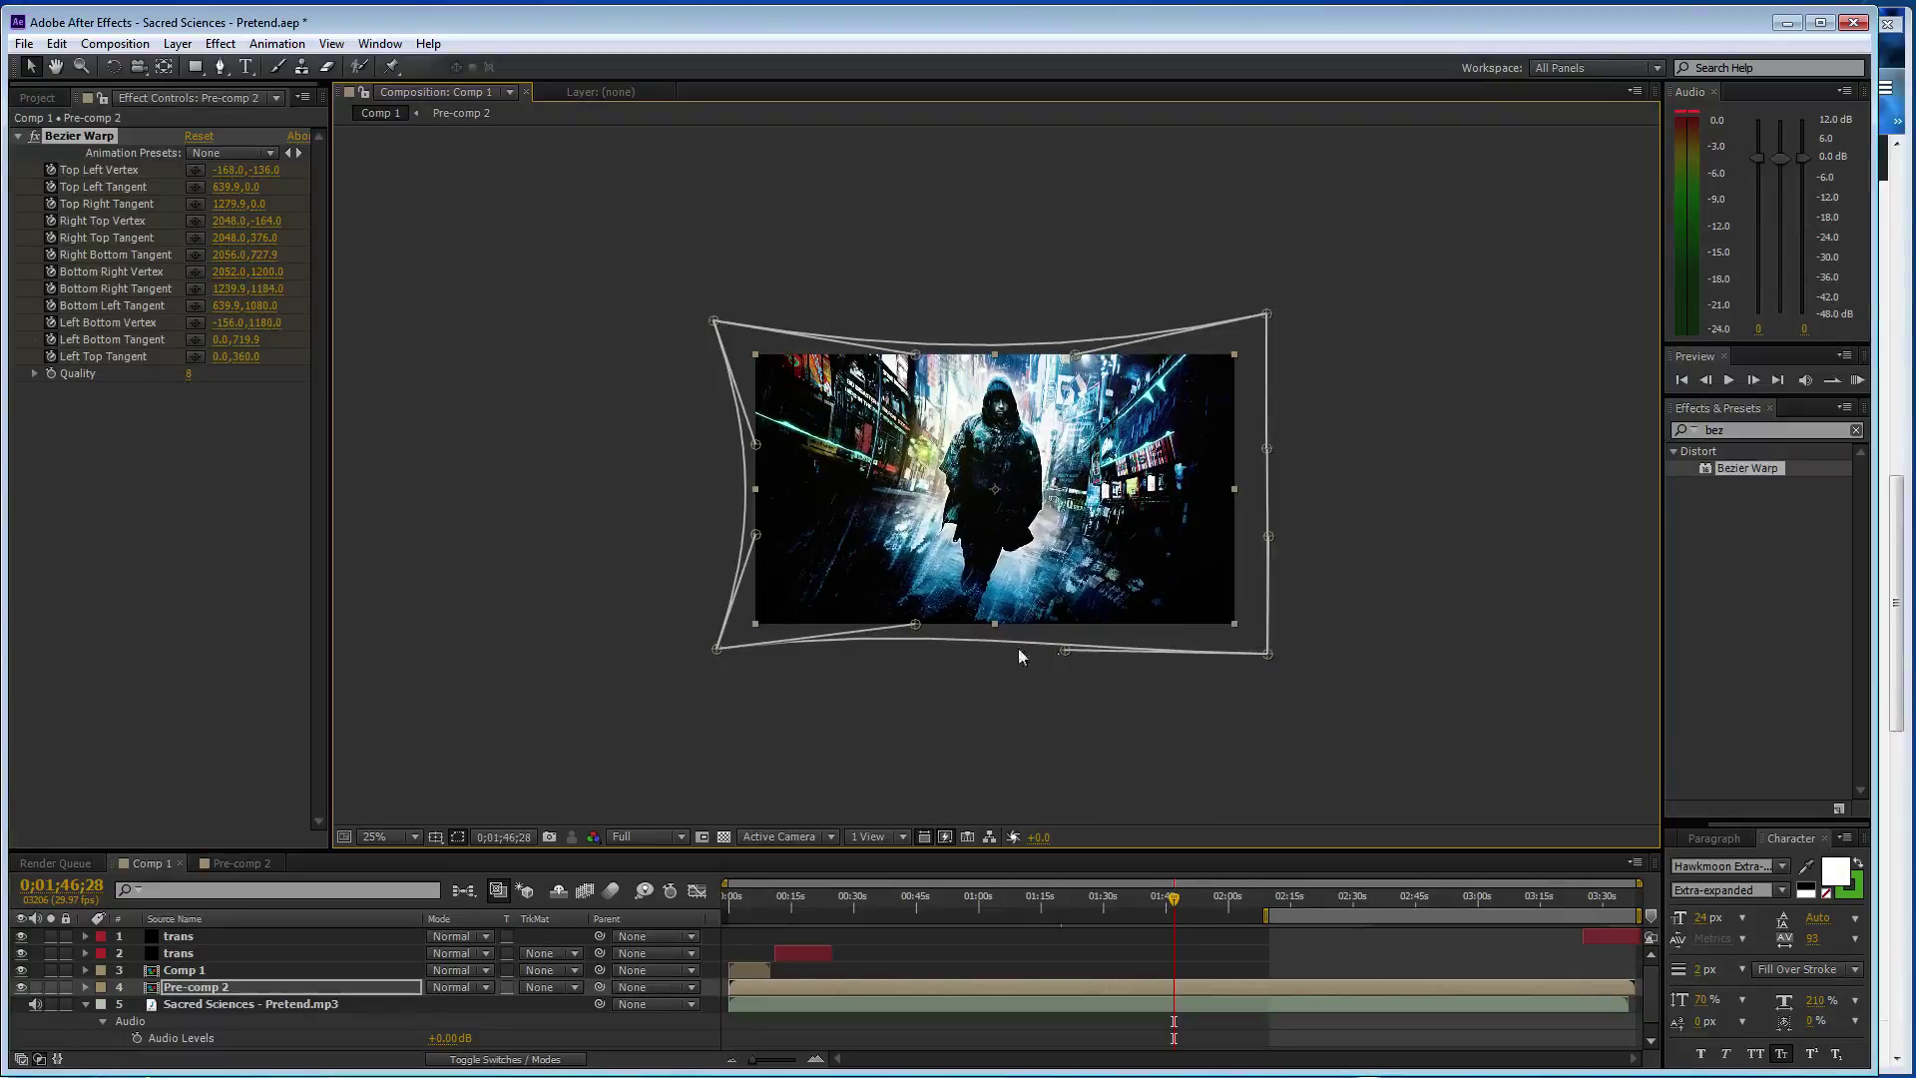
pyautogui.moveTo(911, 626); pyautogui.dragTo(911, 637)
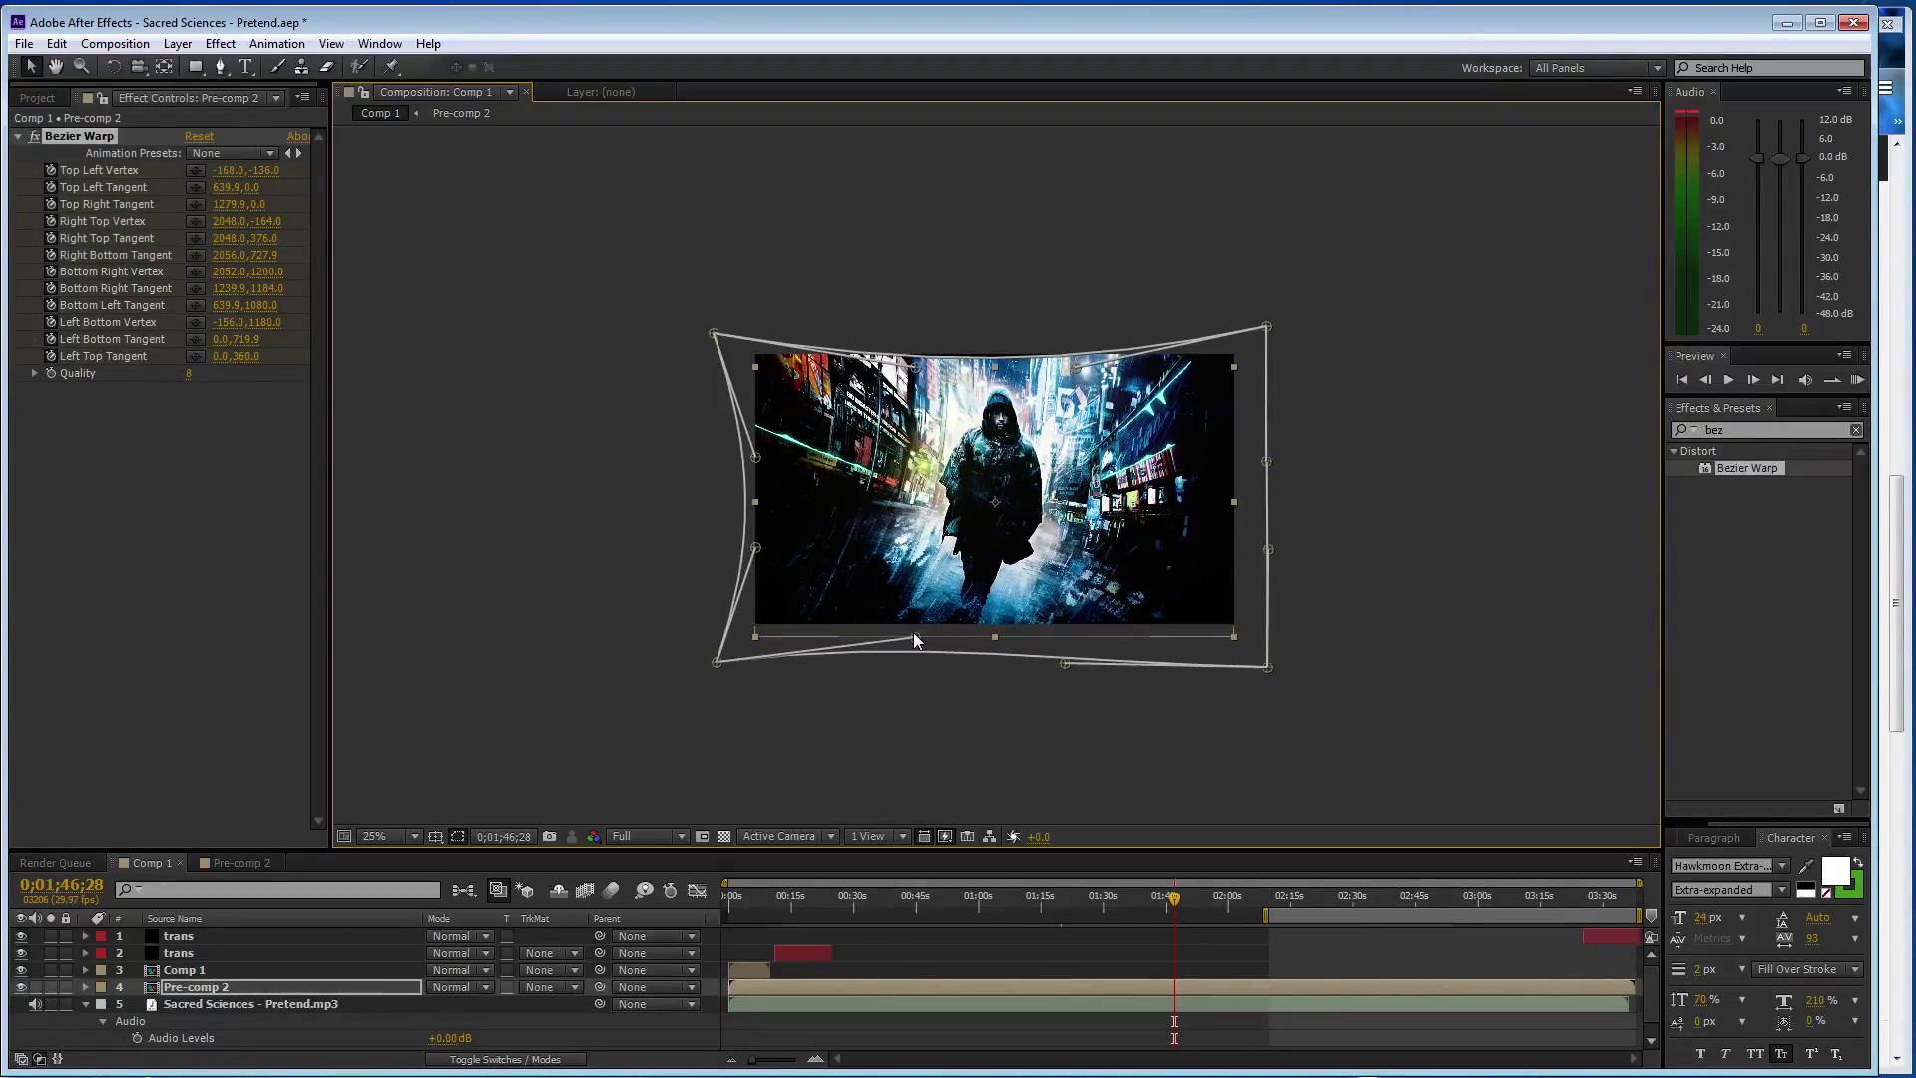
pyautogui.hotkey('ctrl', 'z')
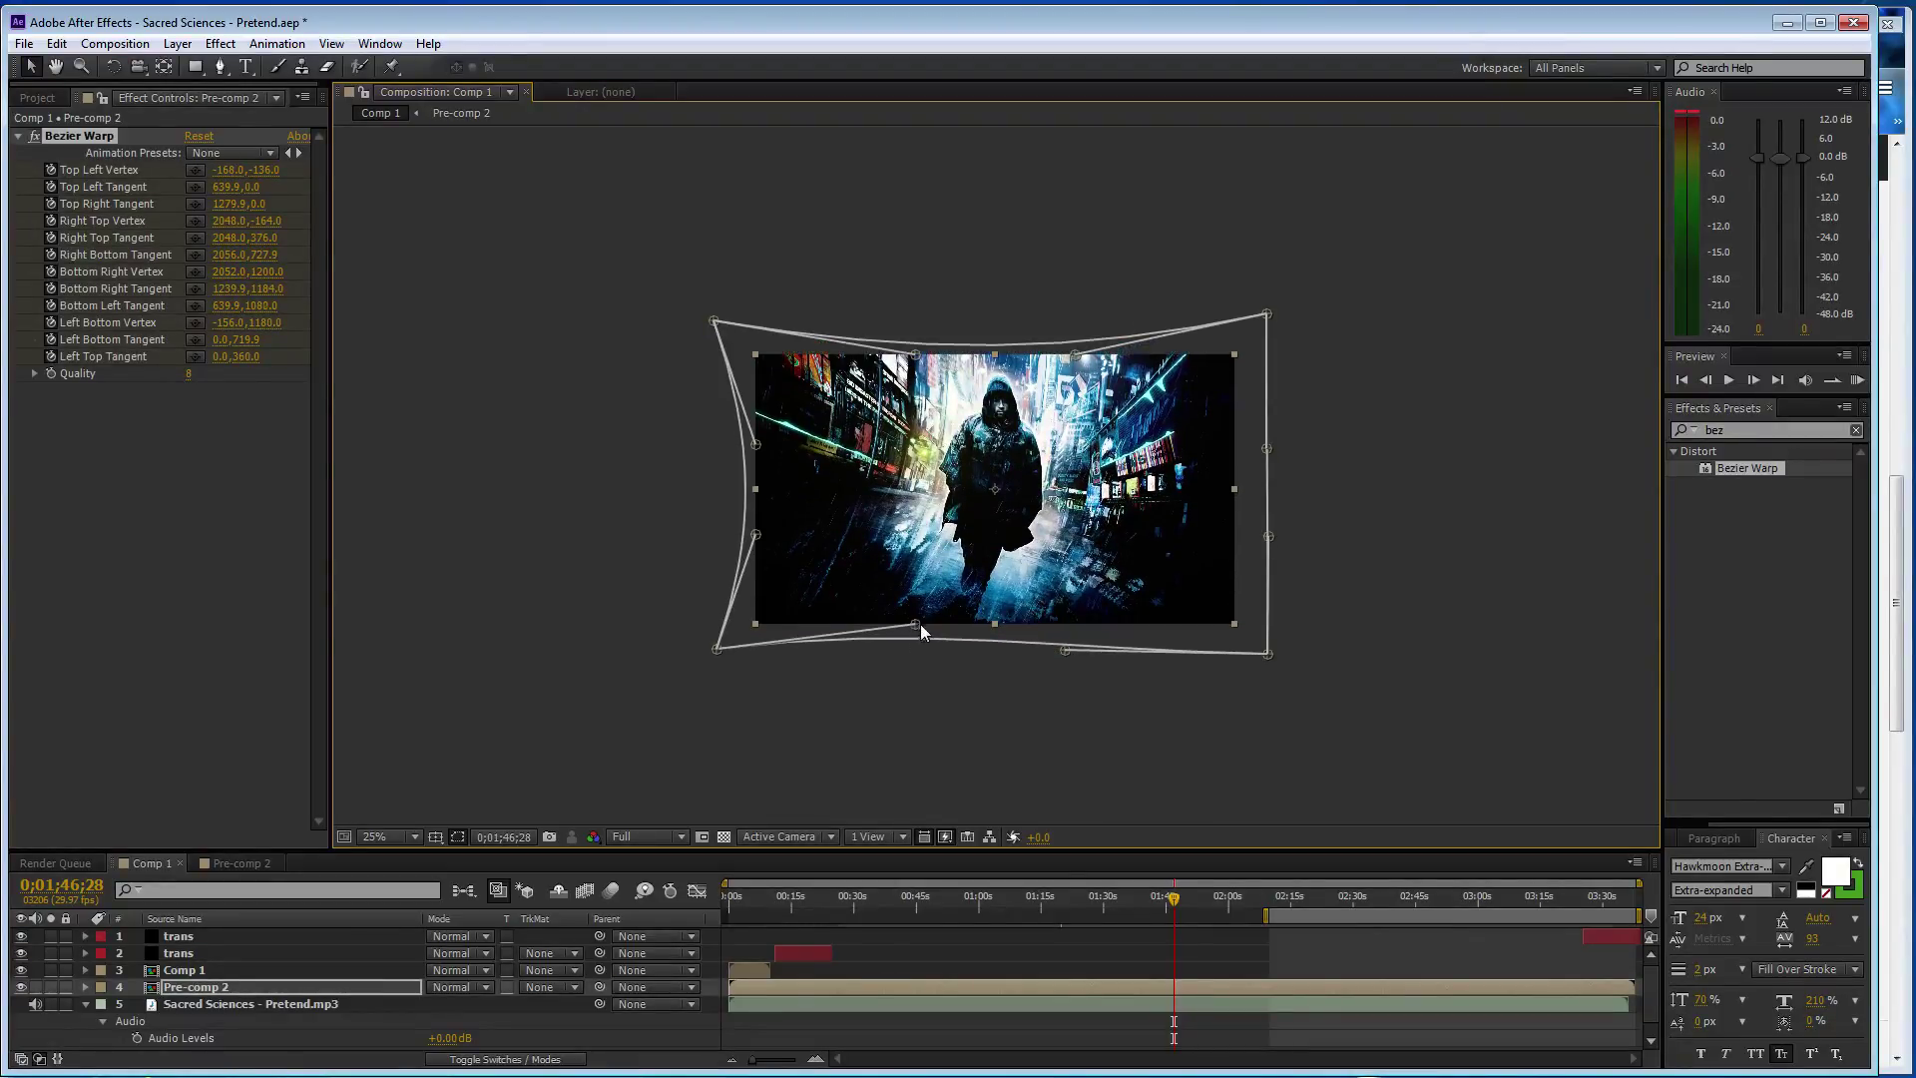
pyautogui.moveTo(917, 624); pyautogui.dragTo(924, 650)
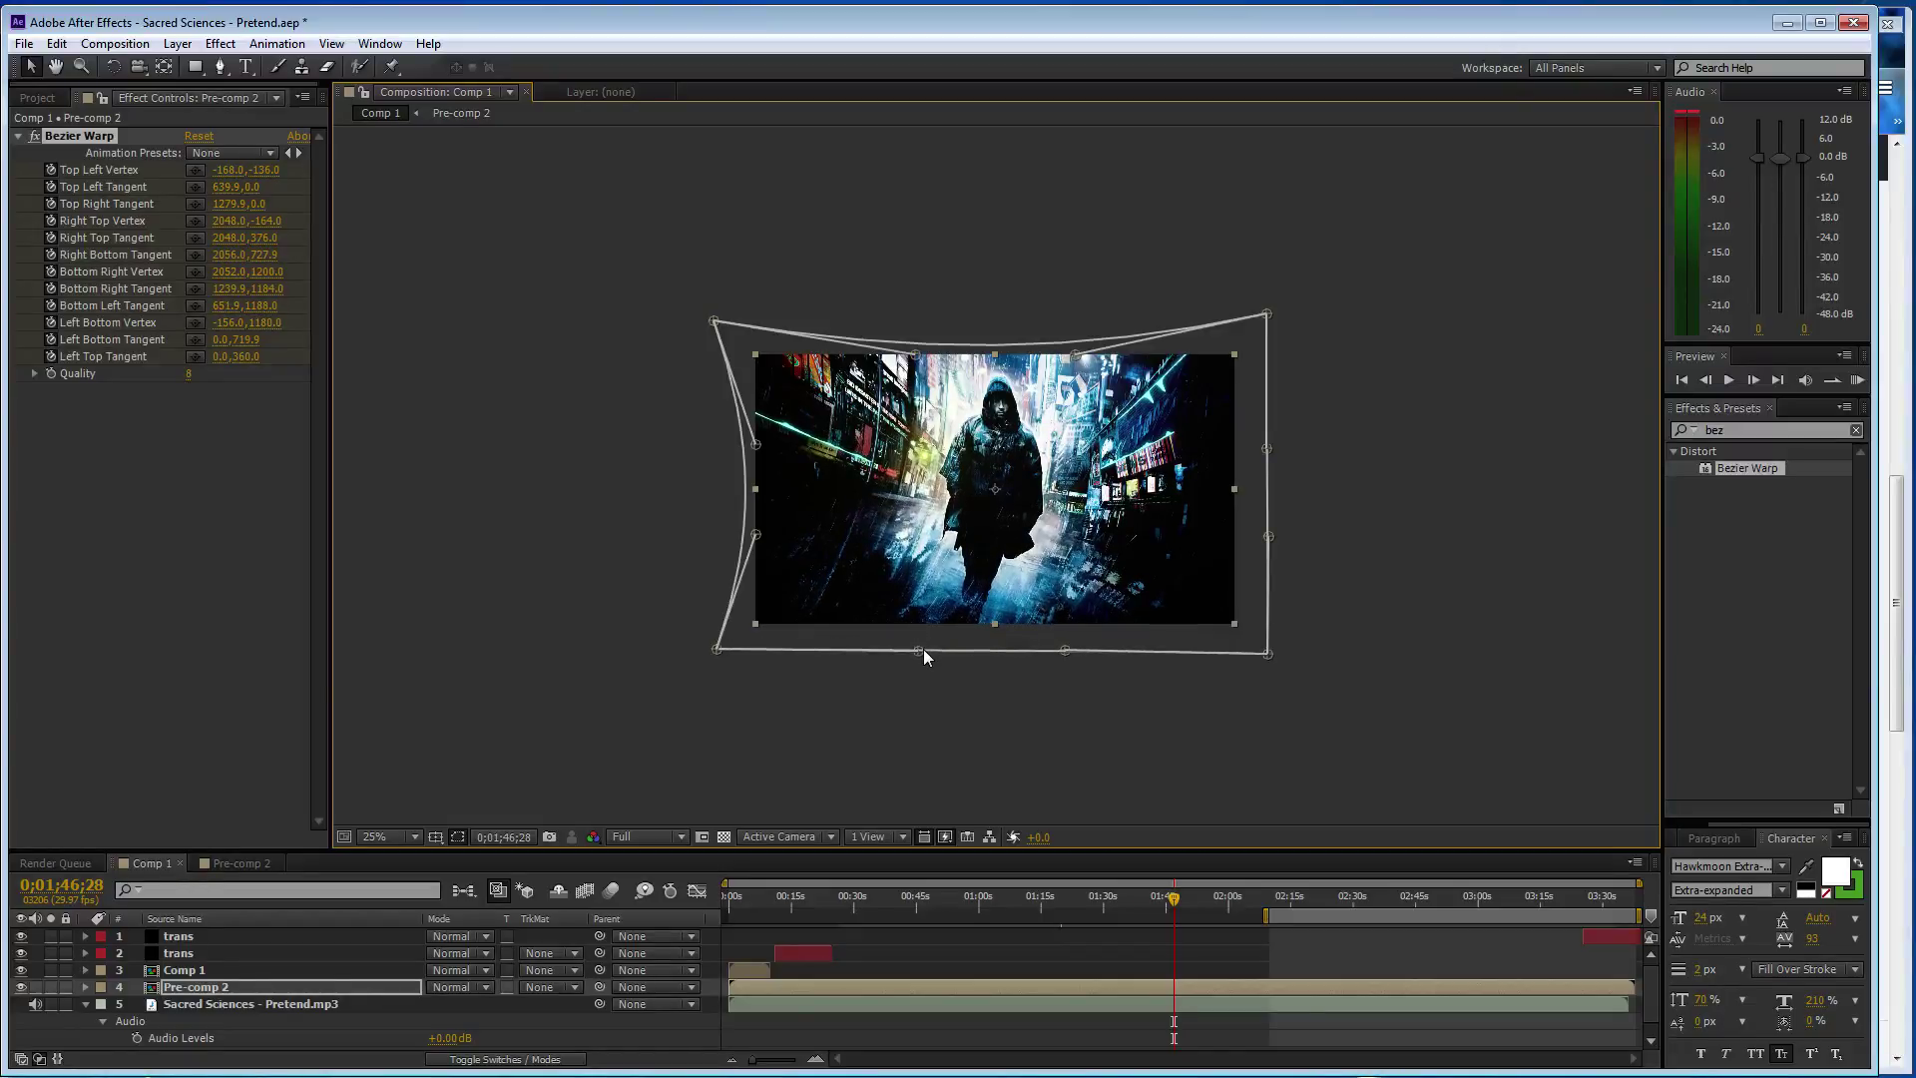
pyautogui.moveTo(1069, 650); pyautogui.dragTo(1068, 654)
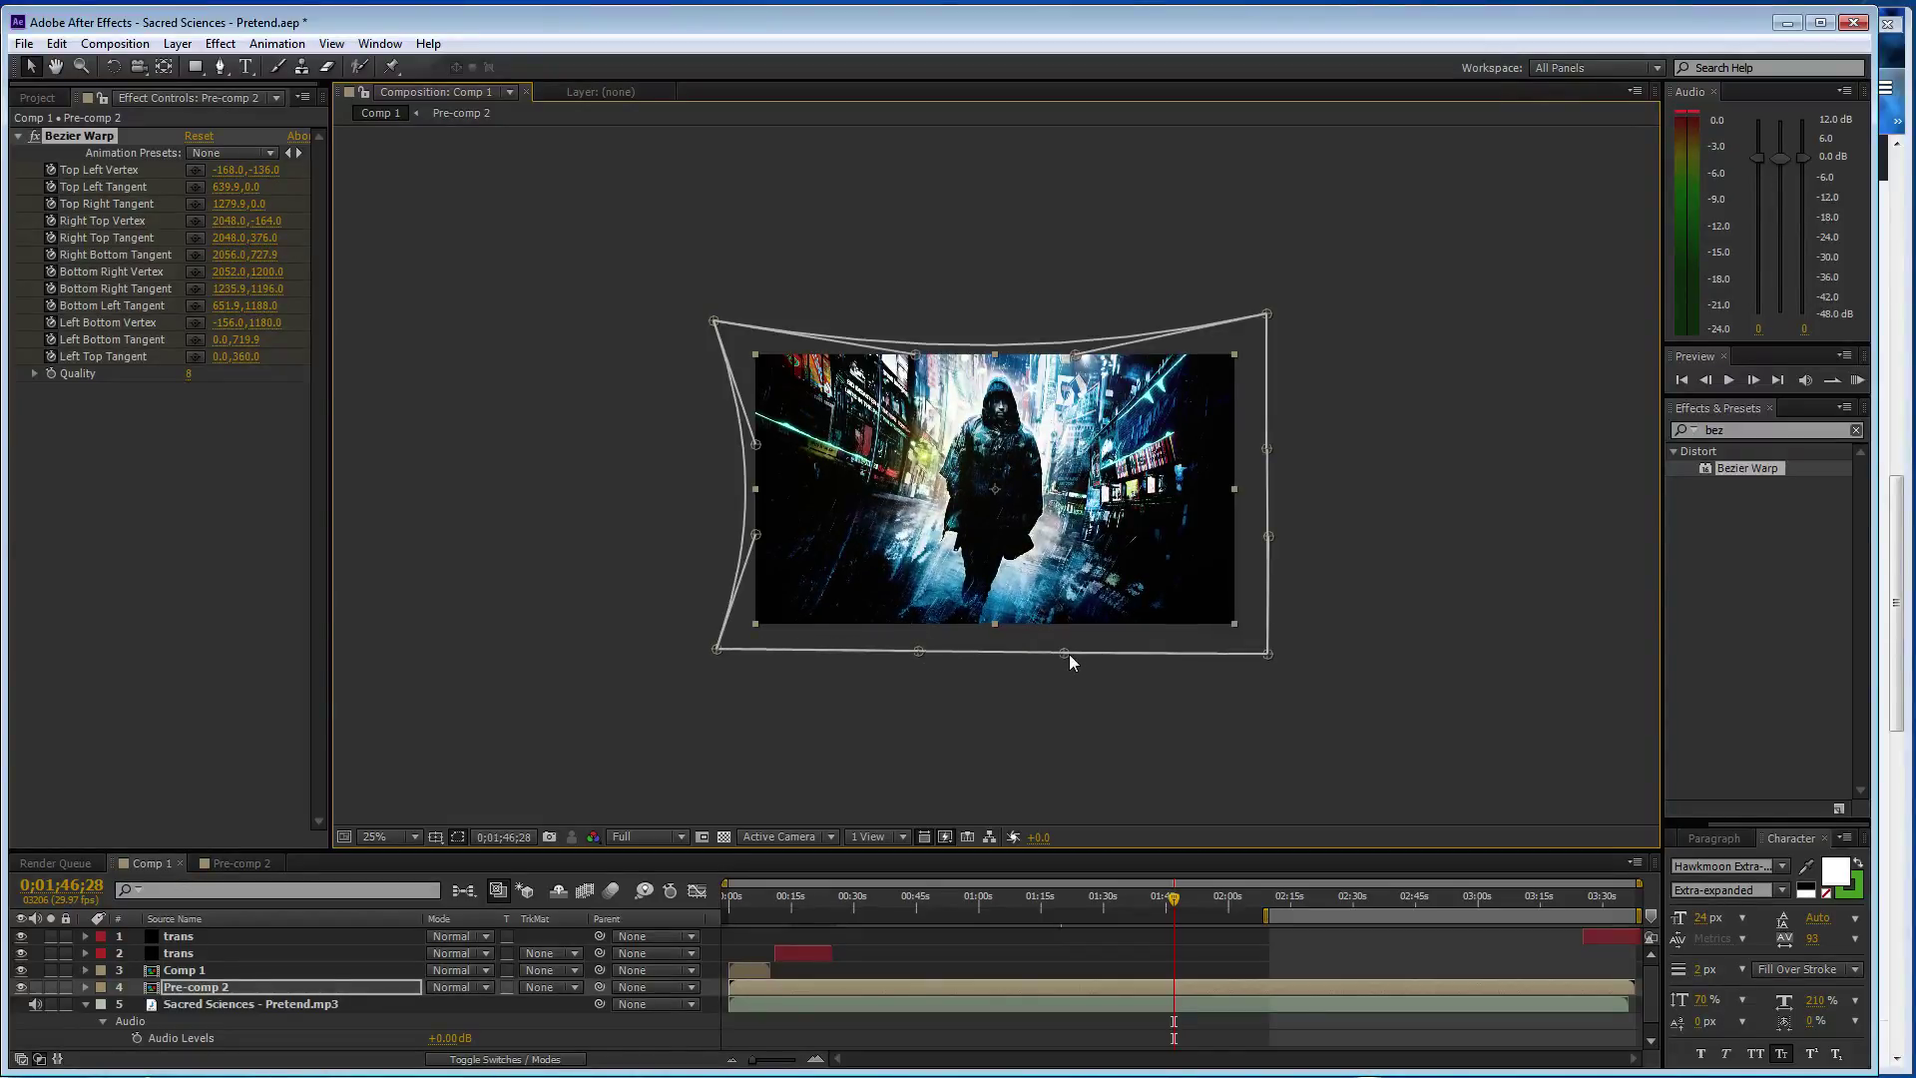
# - Push the left-edge tangents out and lift the top-edge tangents and top-left corner, then check around 2:05
pyautogui.moveTo(755, 536); pyautogui.dragTo(717, 538)
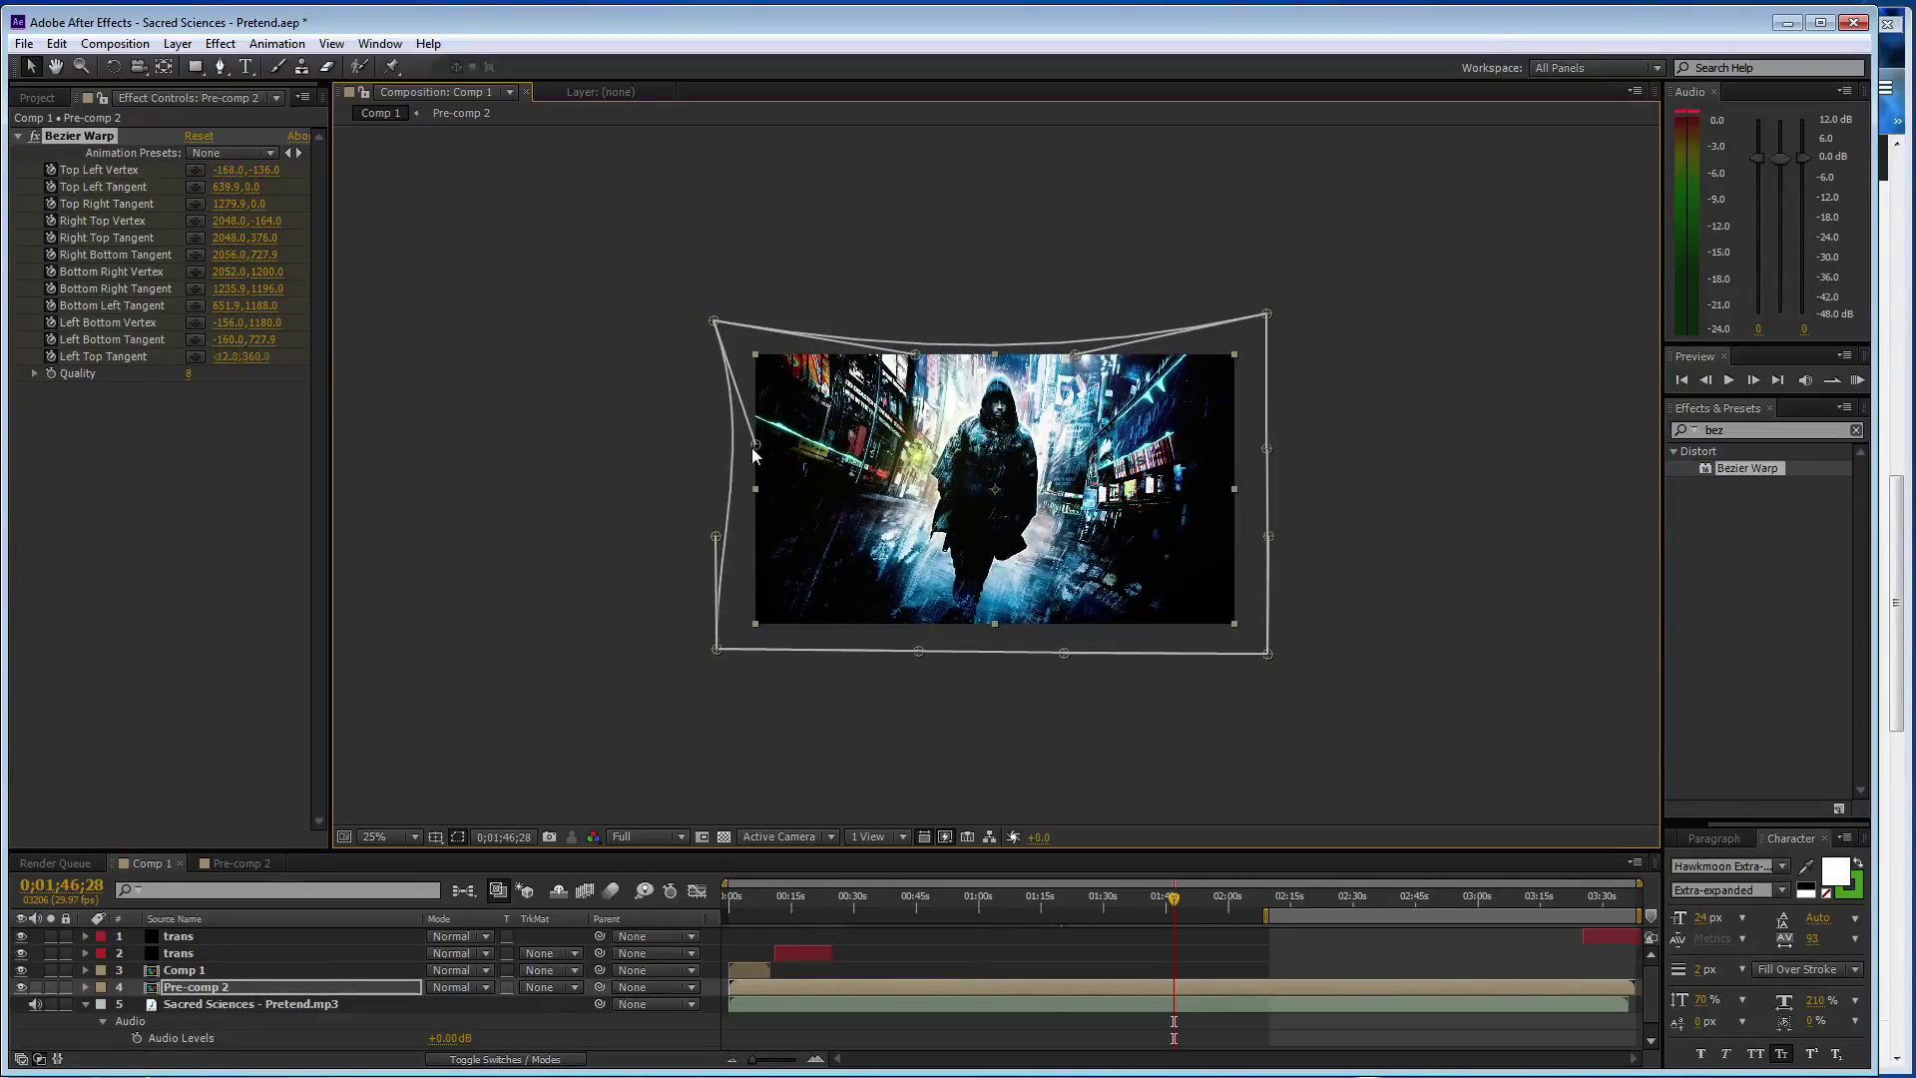
pyautogui.moveTo(752, 446); pyautogui.dragTo(717, 449)
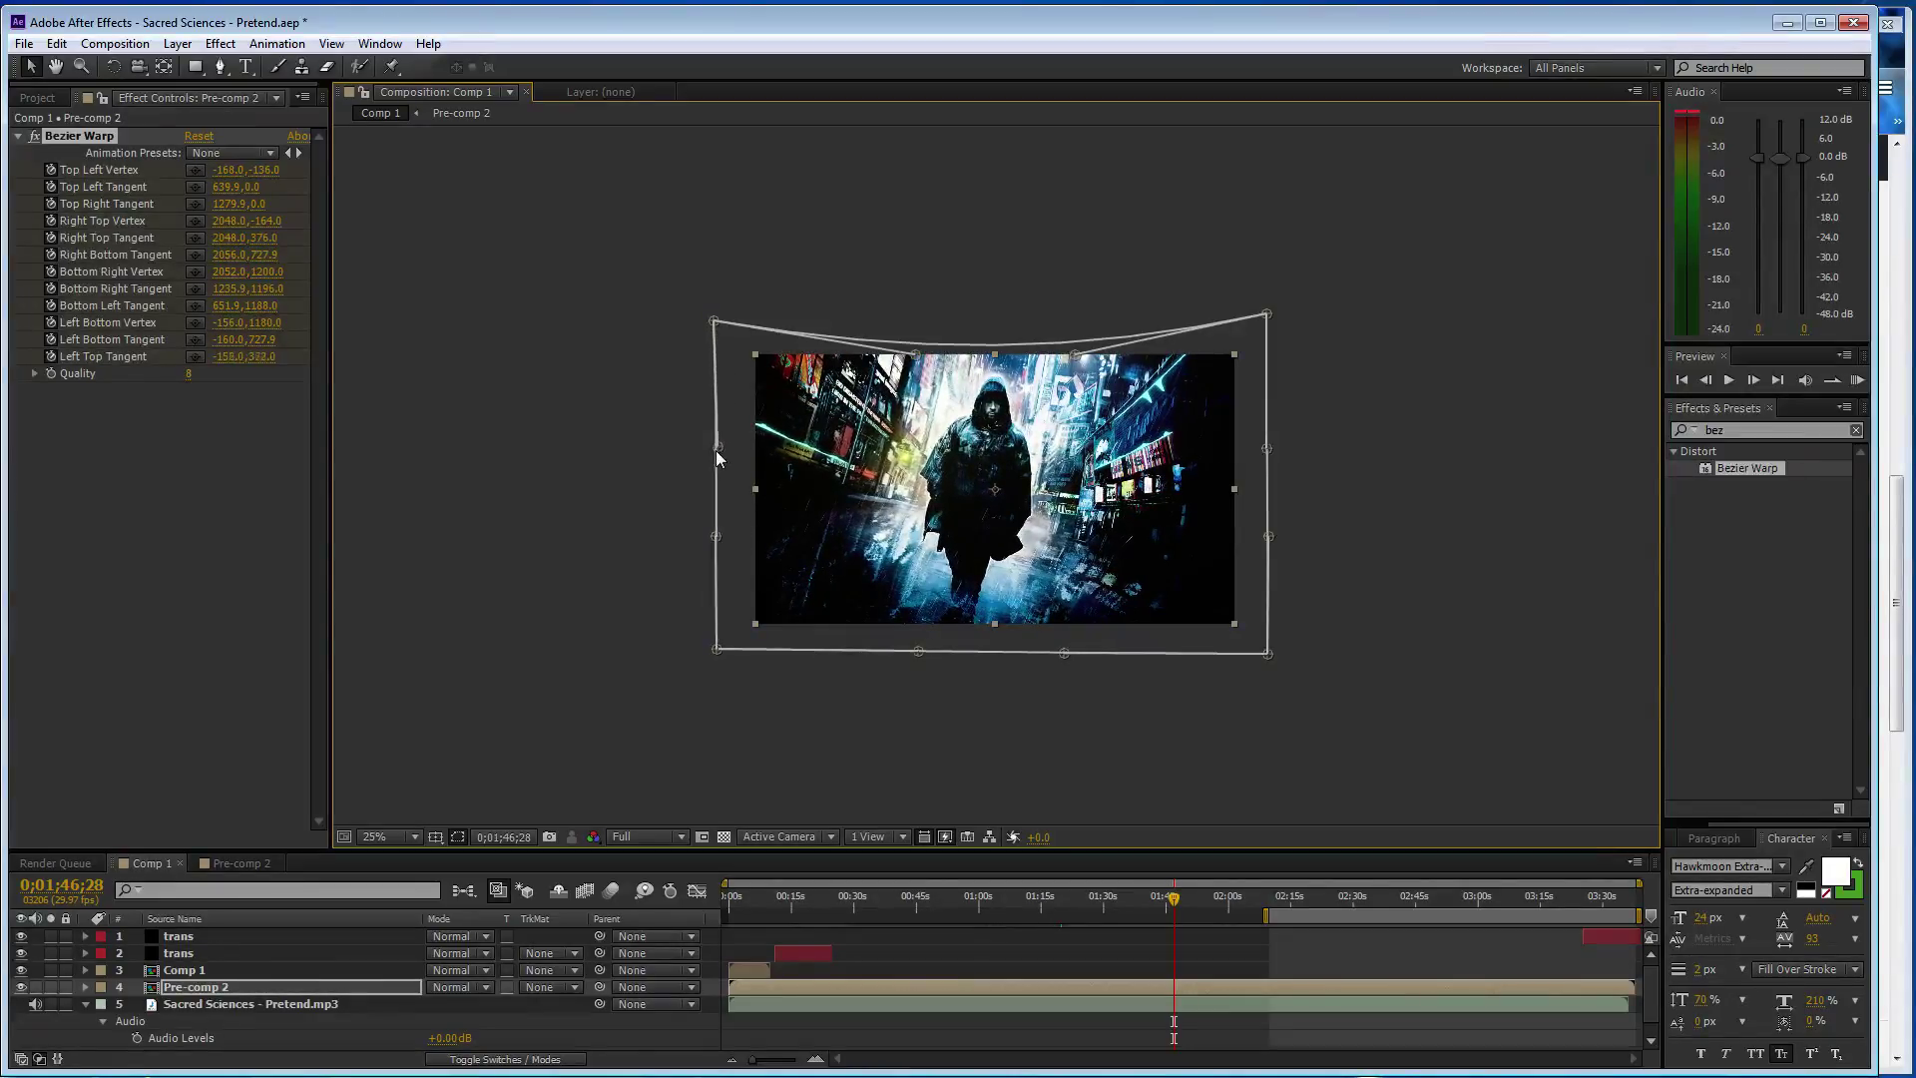
pyautogui.moveTo(717, 536); pyautogui.dragTo(717, 523)
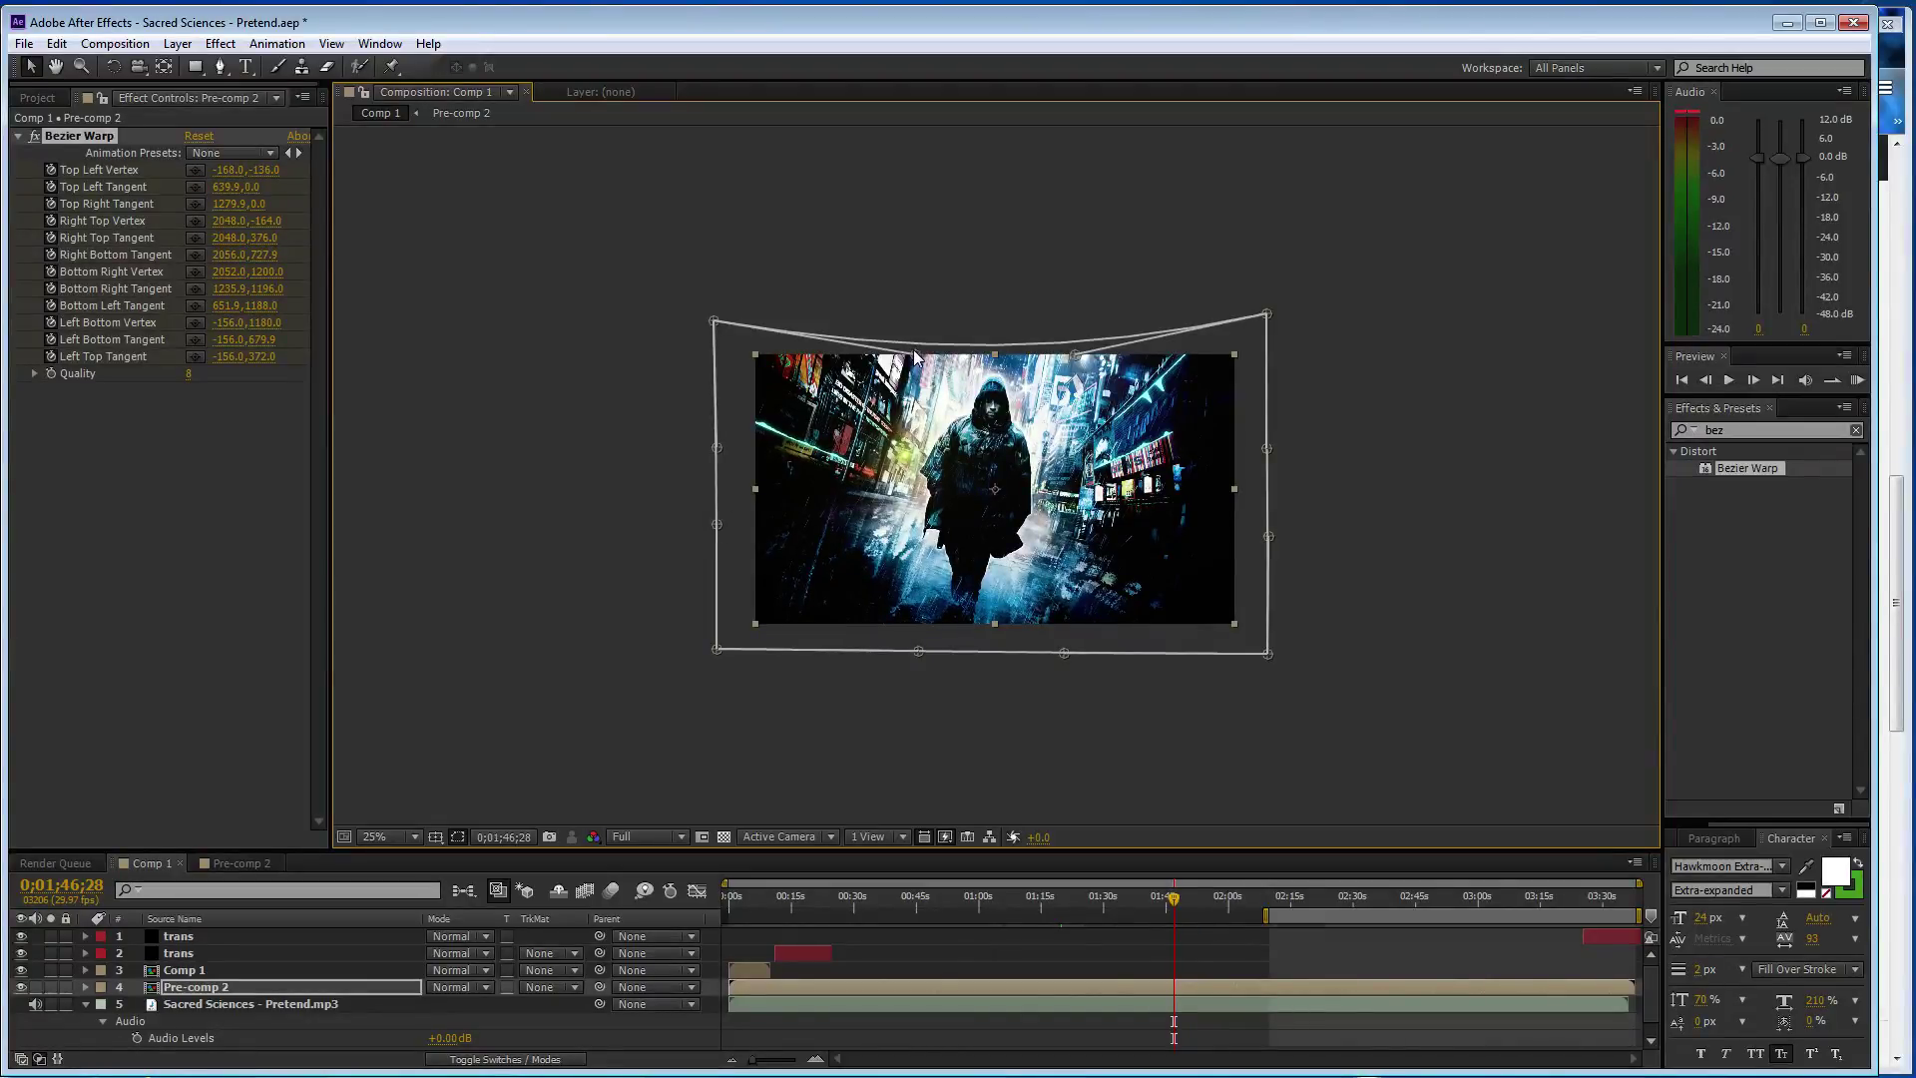
pyautogui.moveTo(915, 355); pyautogui.dragTo(919, 325)
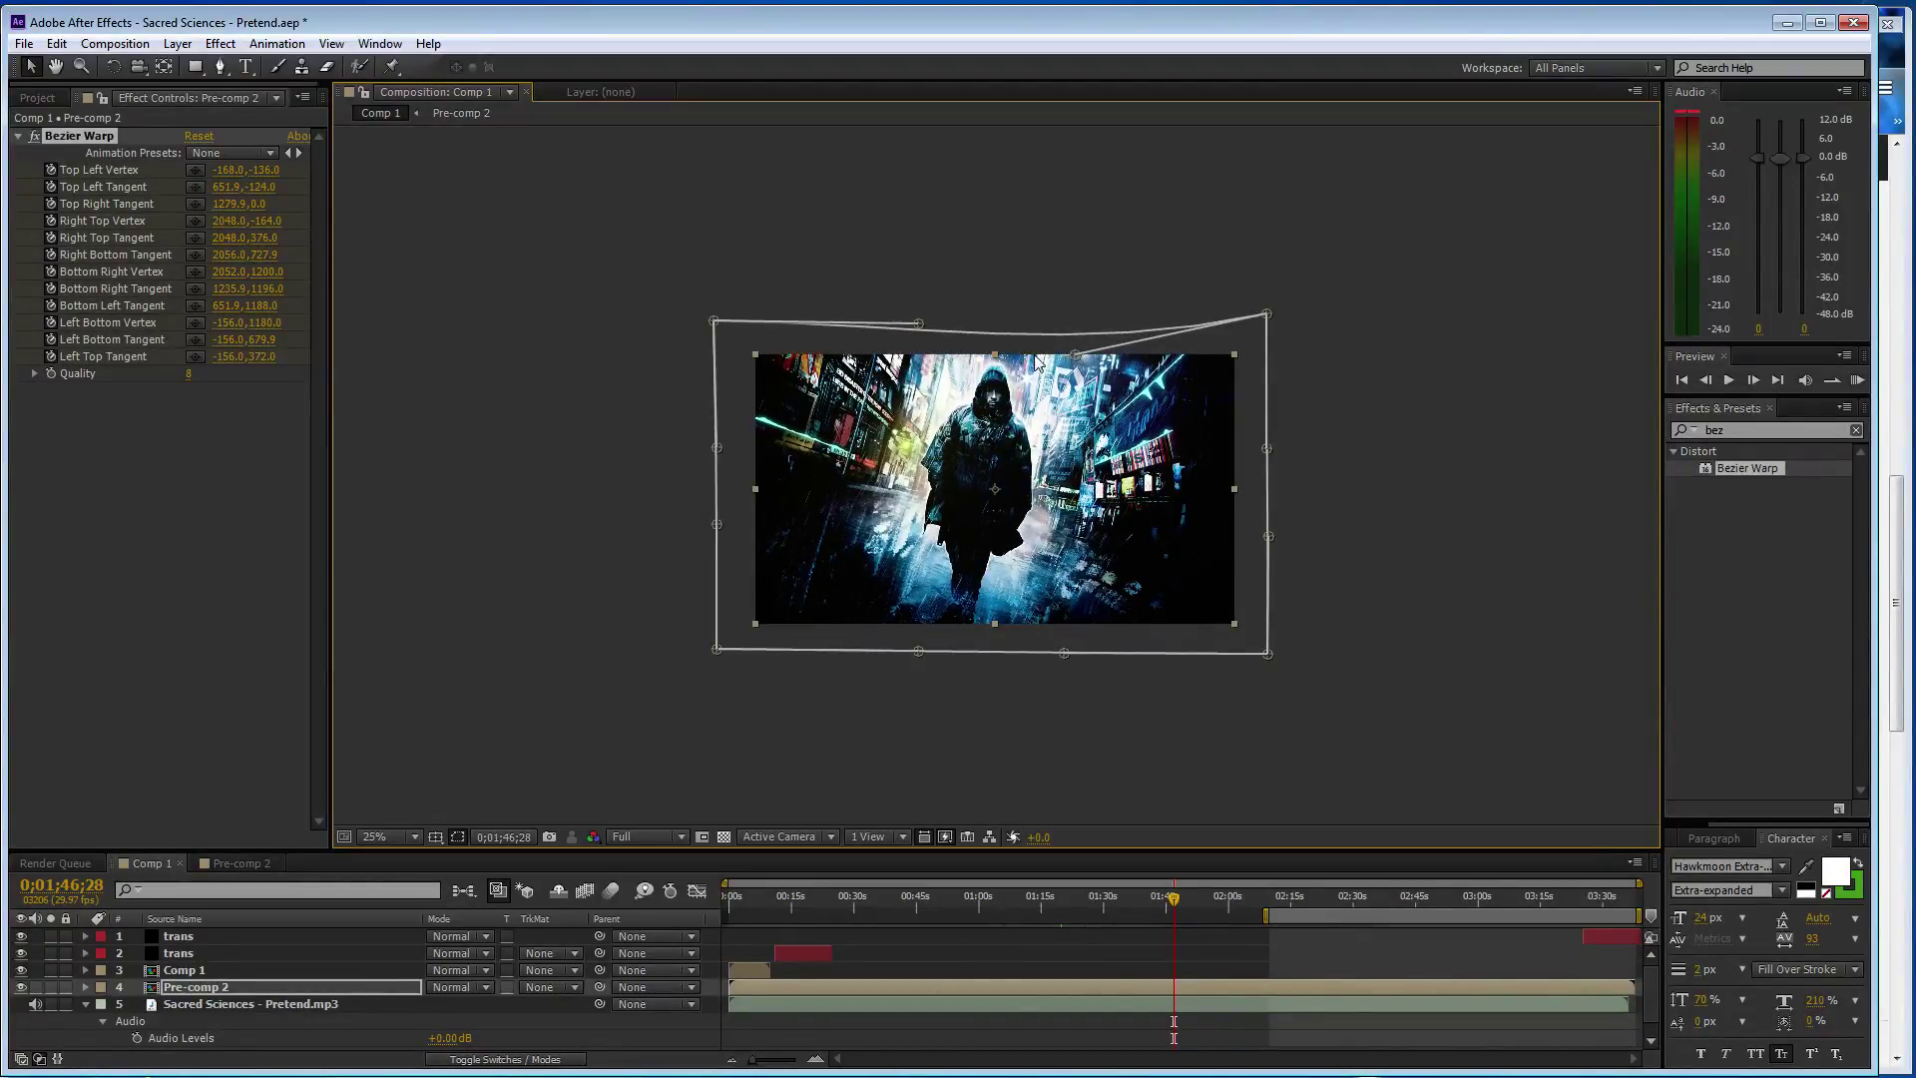
pyautogui.moveTo(1075, 354); pyautogui.dragTo(1066, 319)
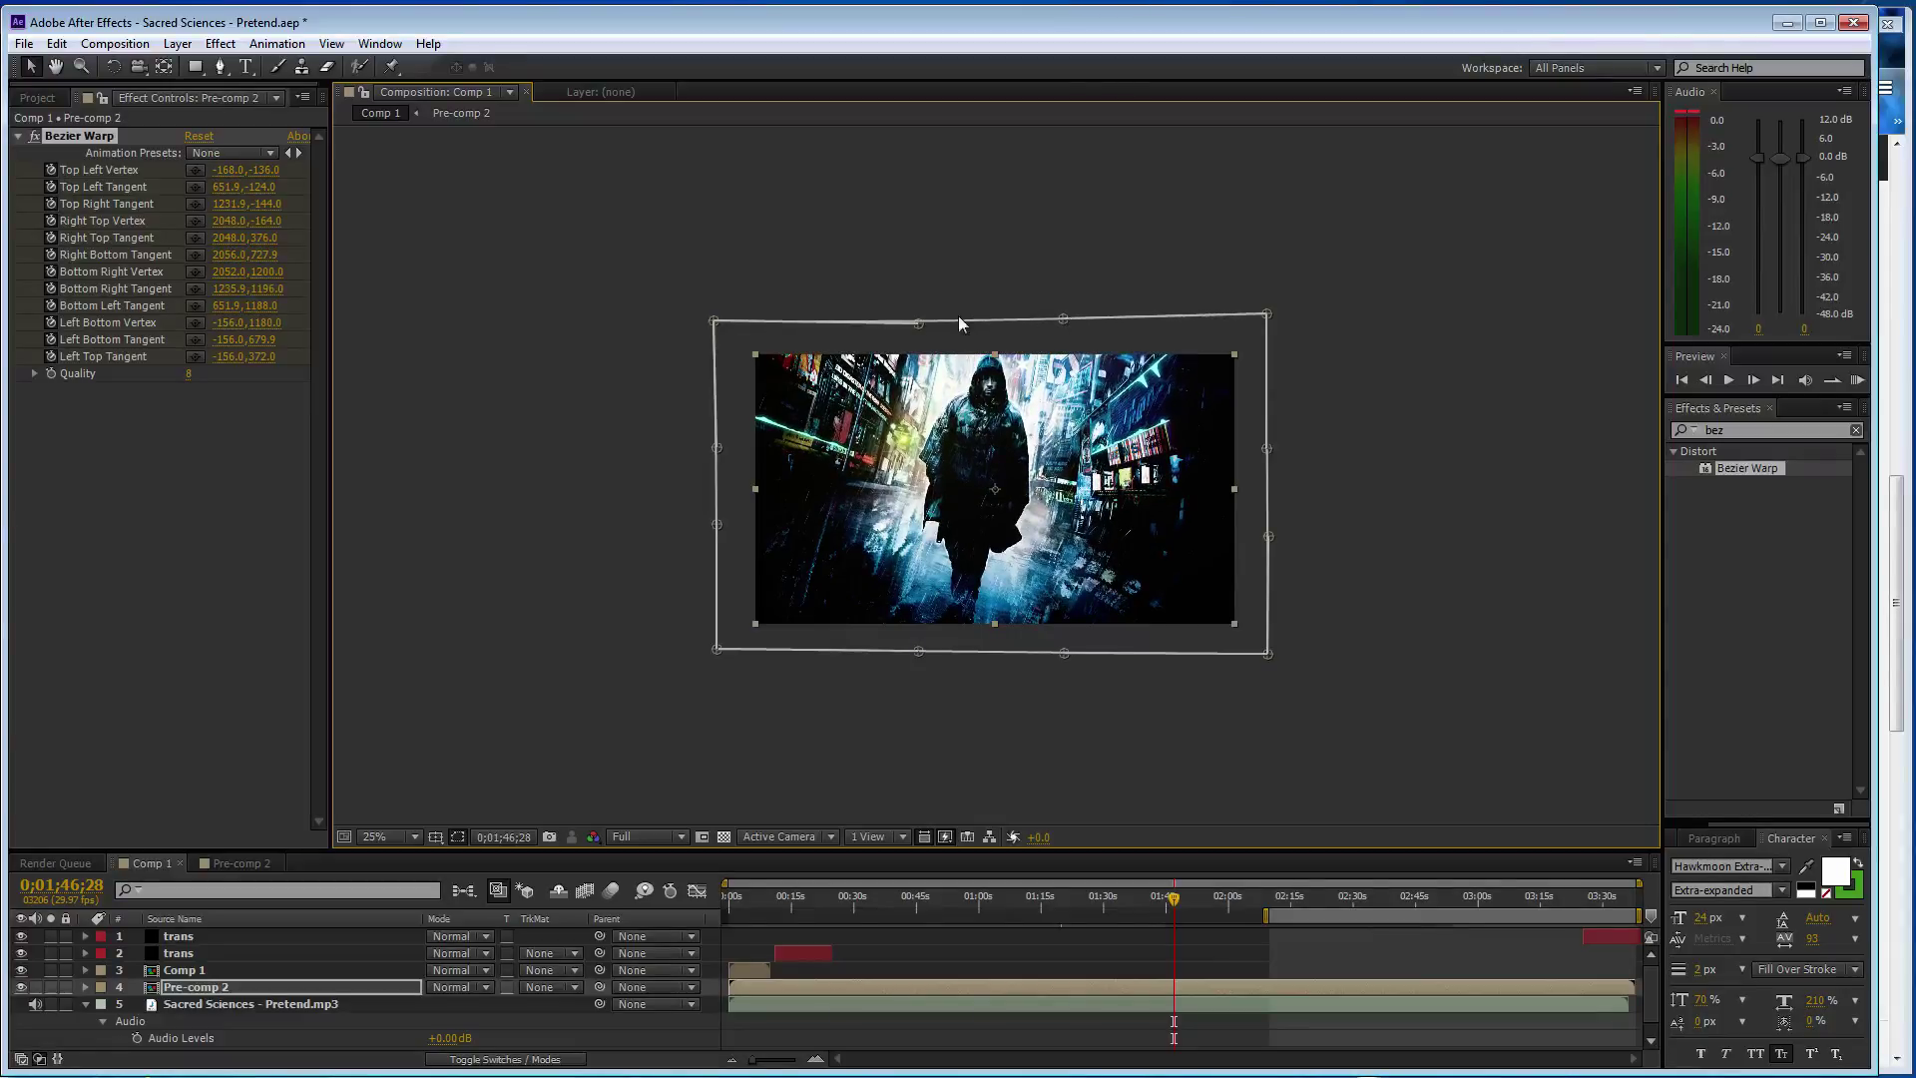
pyautogui.moveTo(715, 324); pyautogui.dragTo(716, 319)
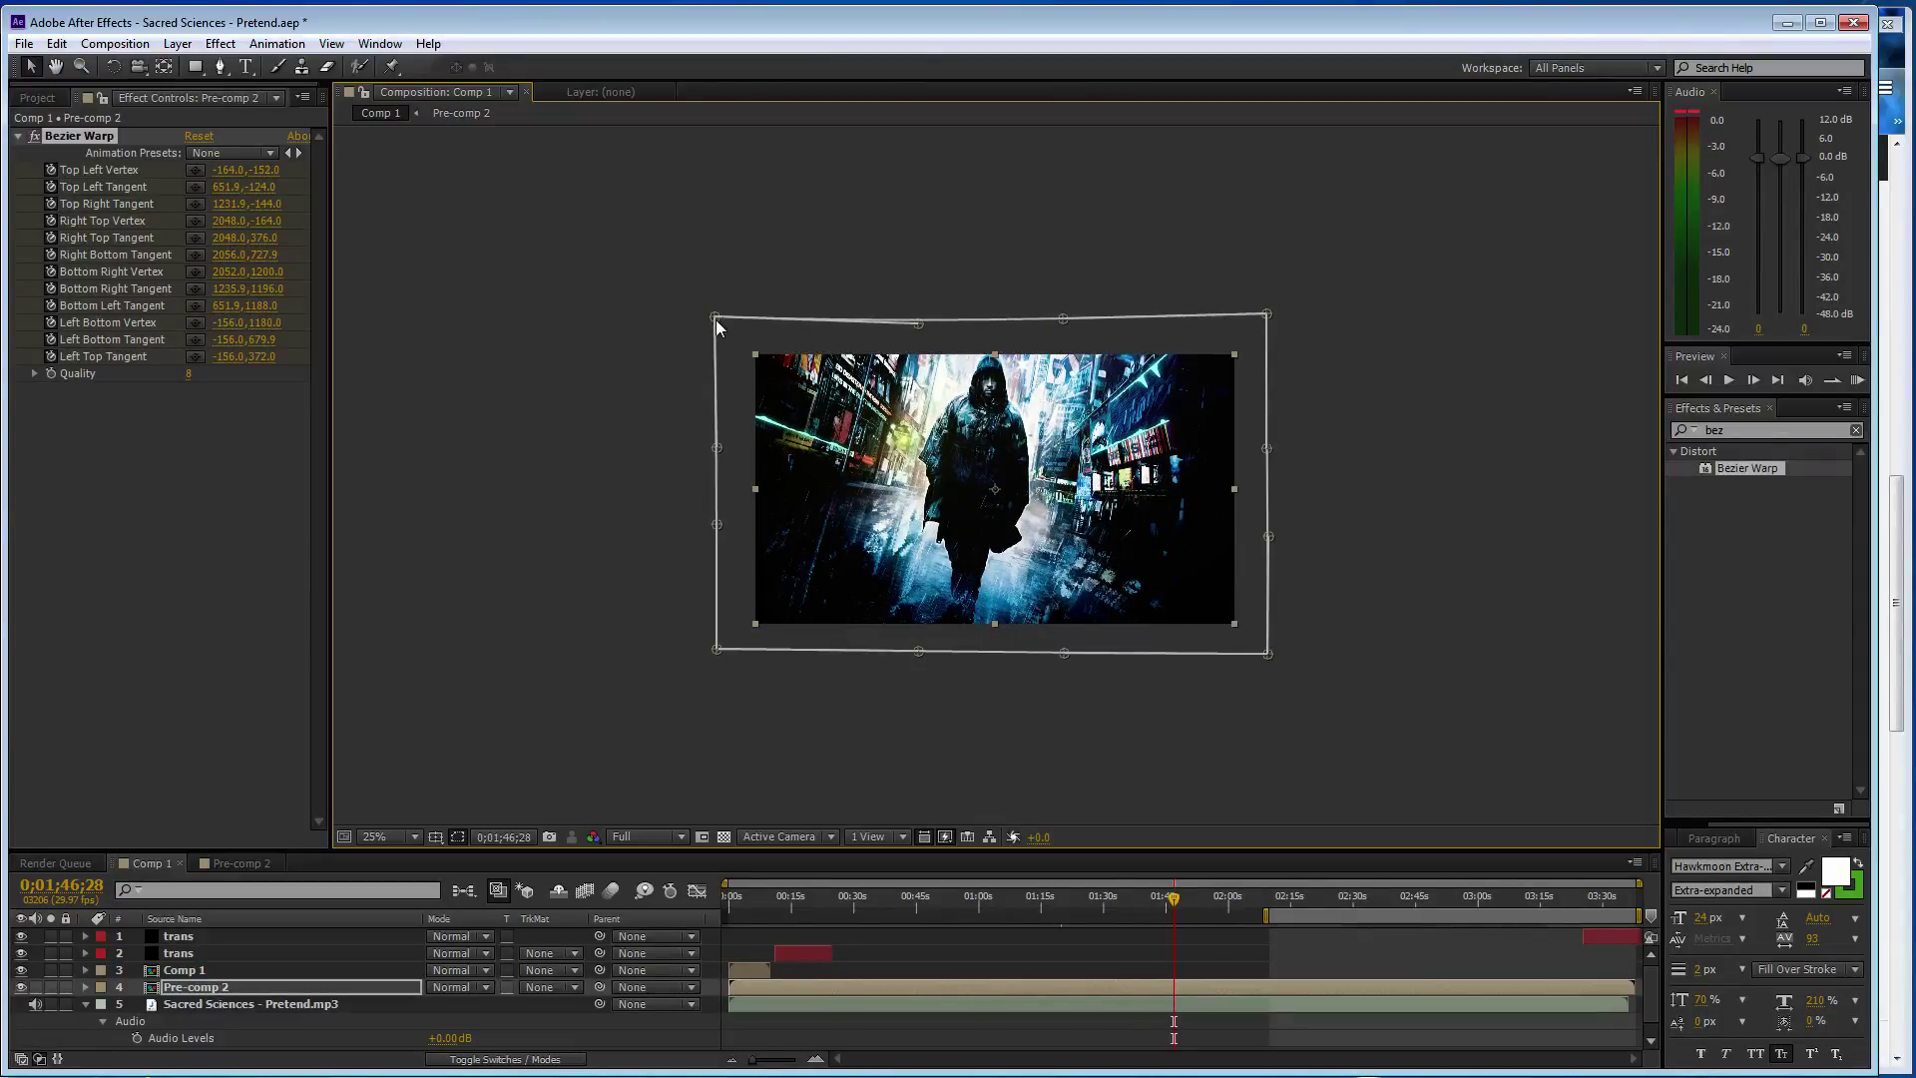
pyautogui.moveTo(919, 325); pyautogui.dragTo(920, 319)
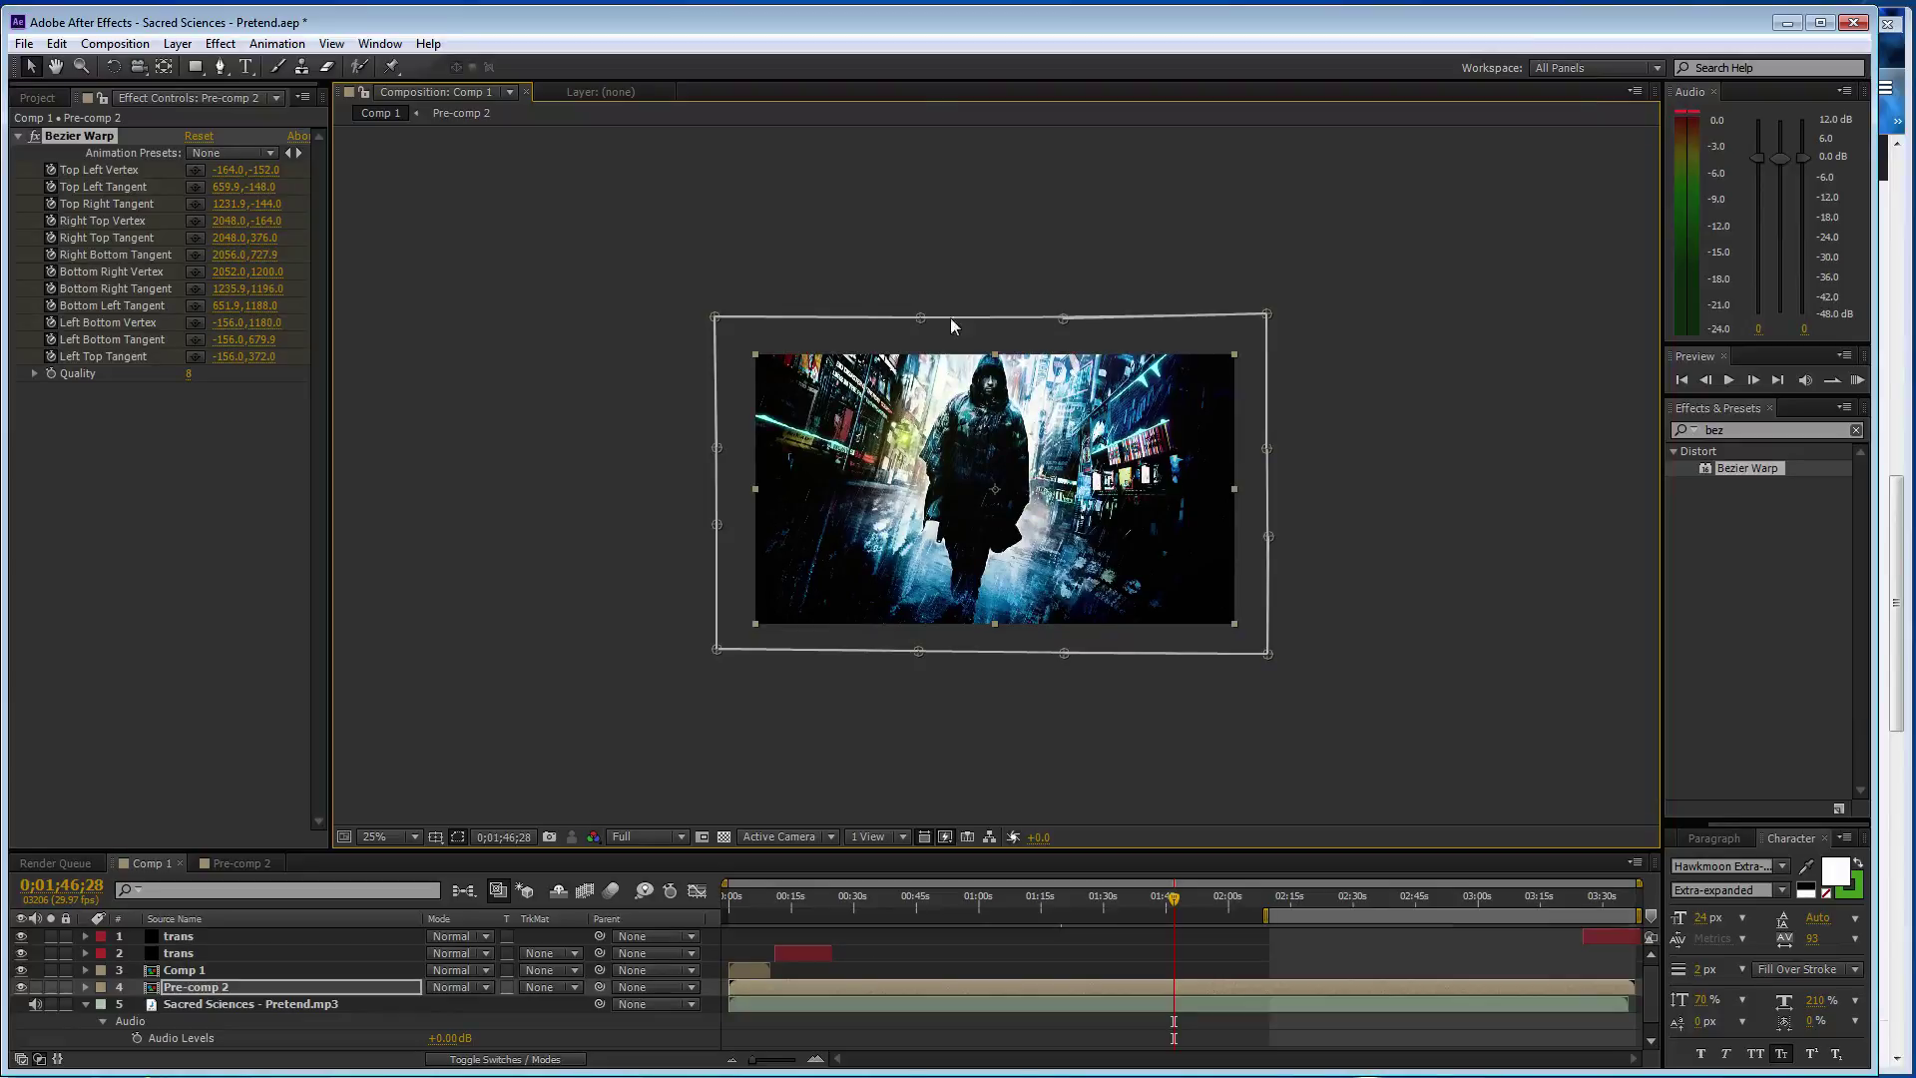
pyautogui.moveTo(1069, 320); pyautogui.dragTo(1064, 316)
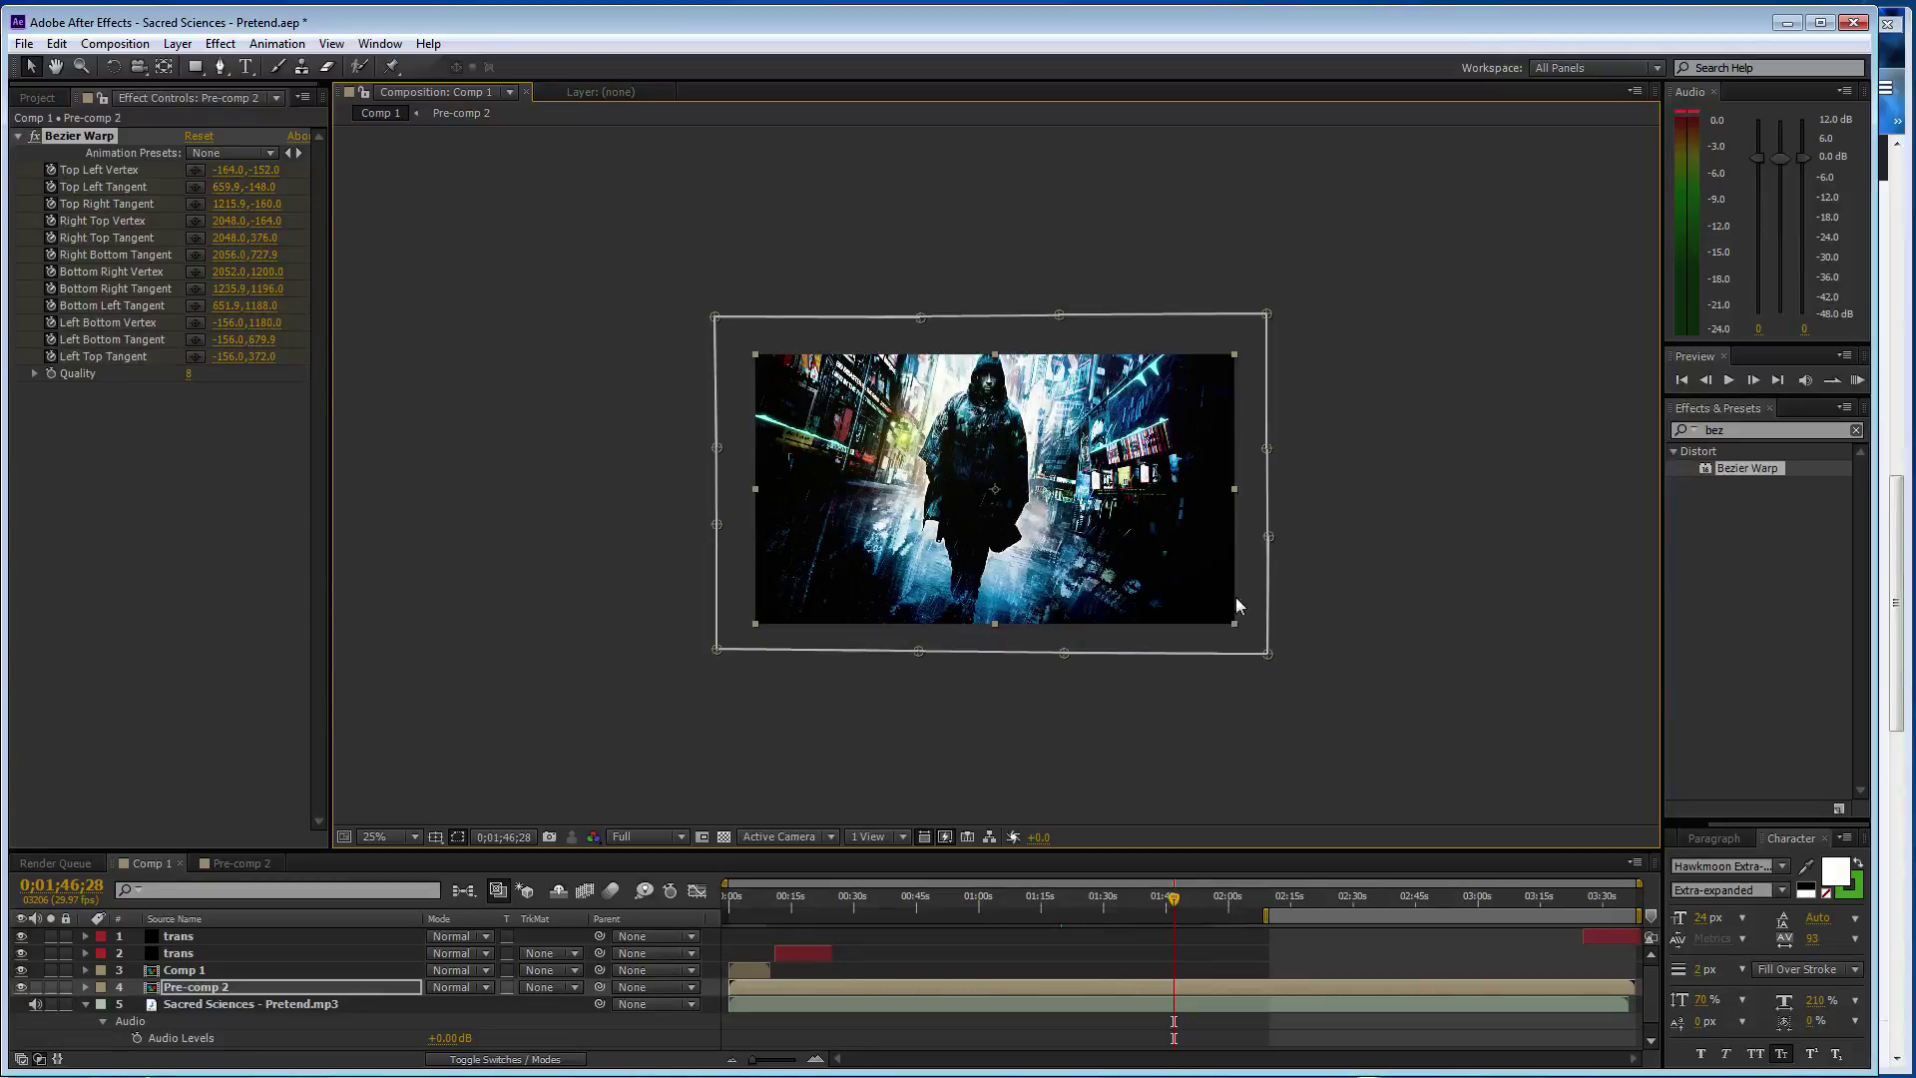
pyautogui.moveTo(1199, 906); pyautogui.dragTo(1264, 905)
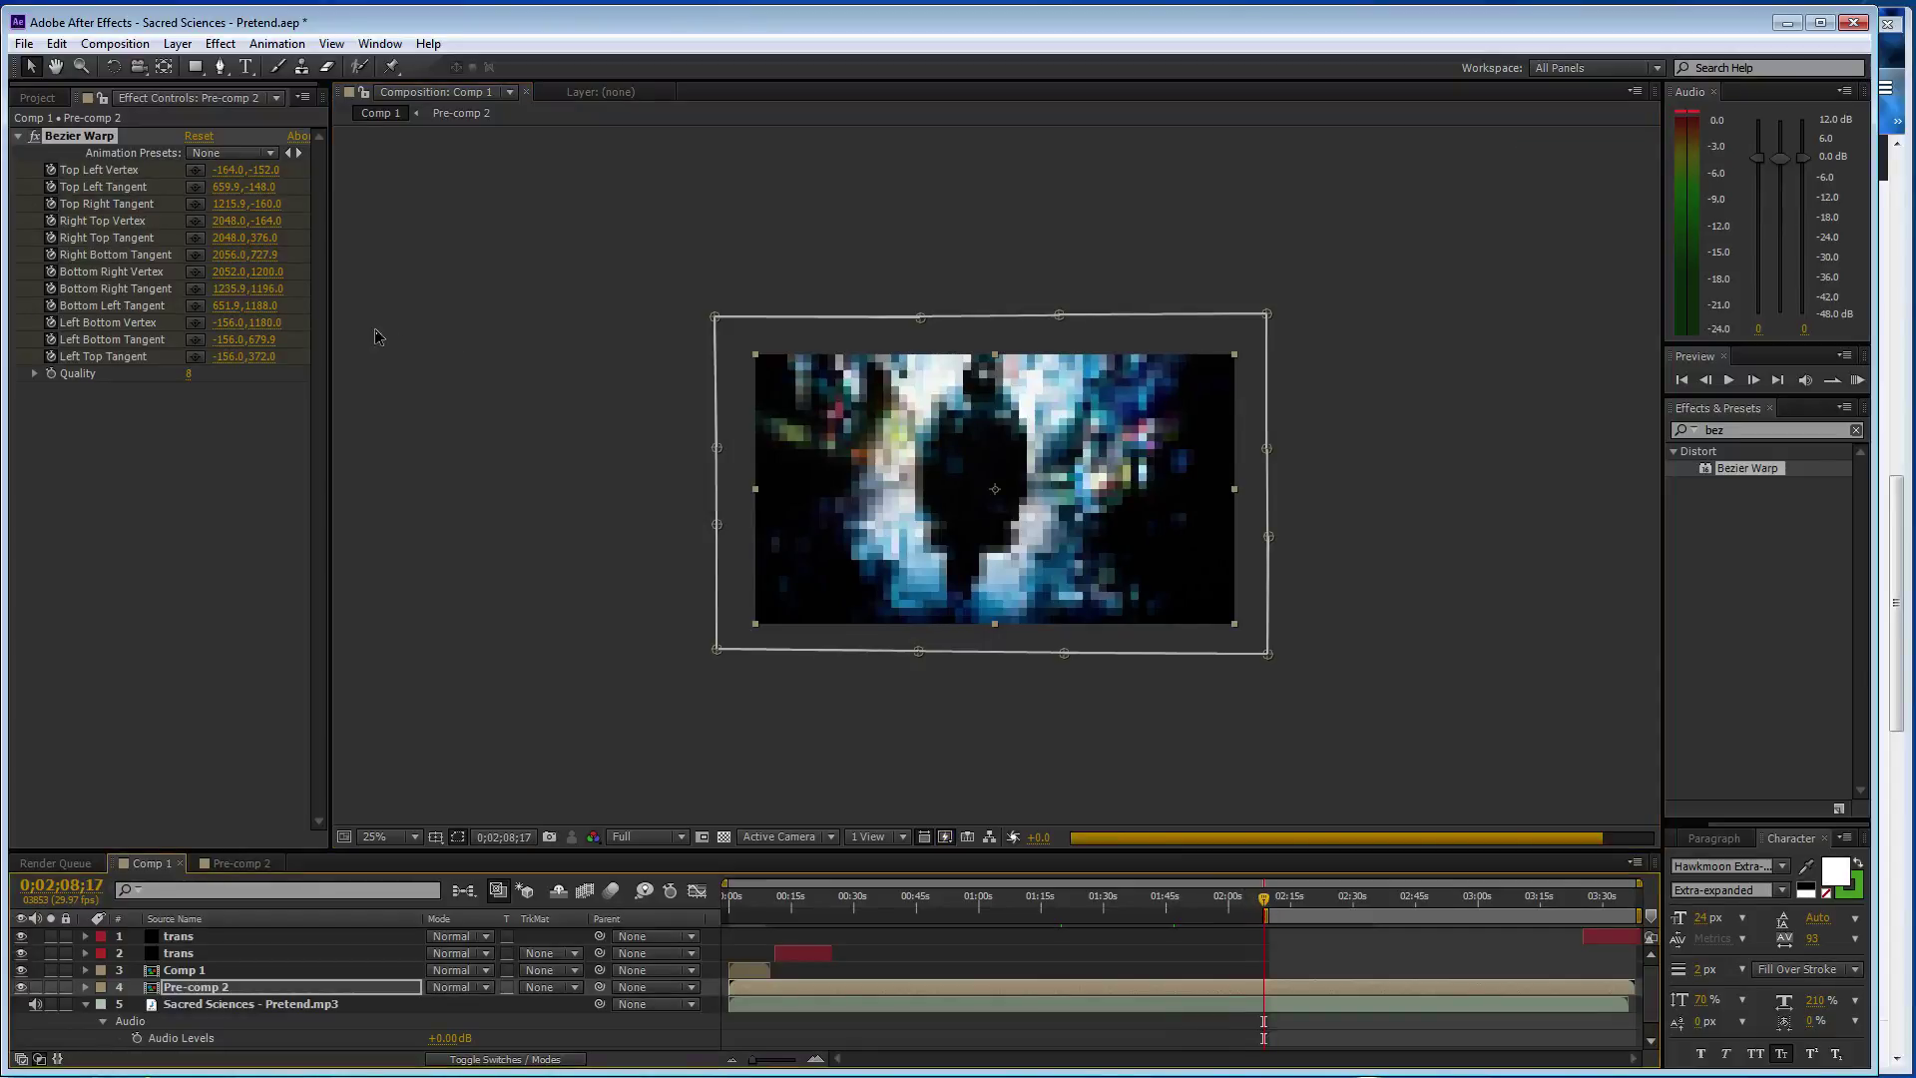
# - Set the top-left corner to 0,0 and zero the Y values of the top tangents and top-right vertex
pyautogui.click(229, 169)
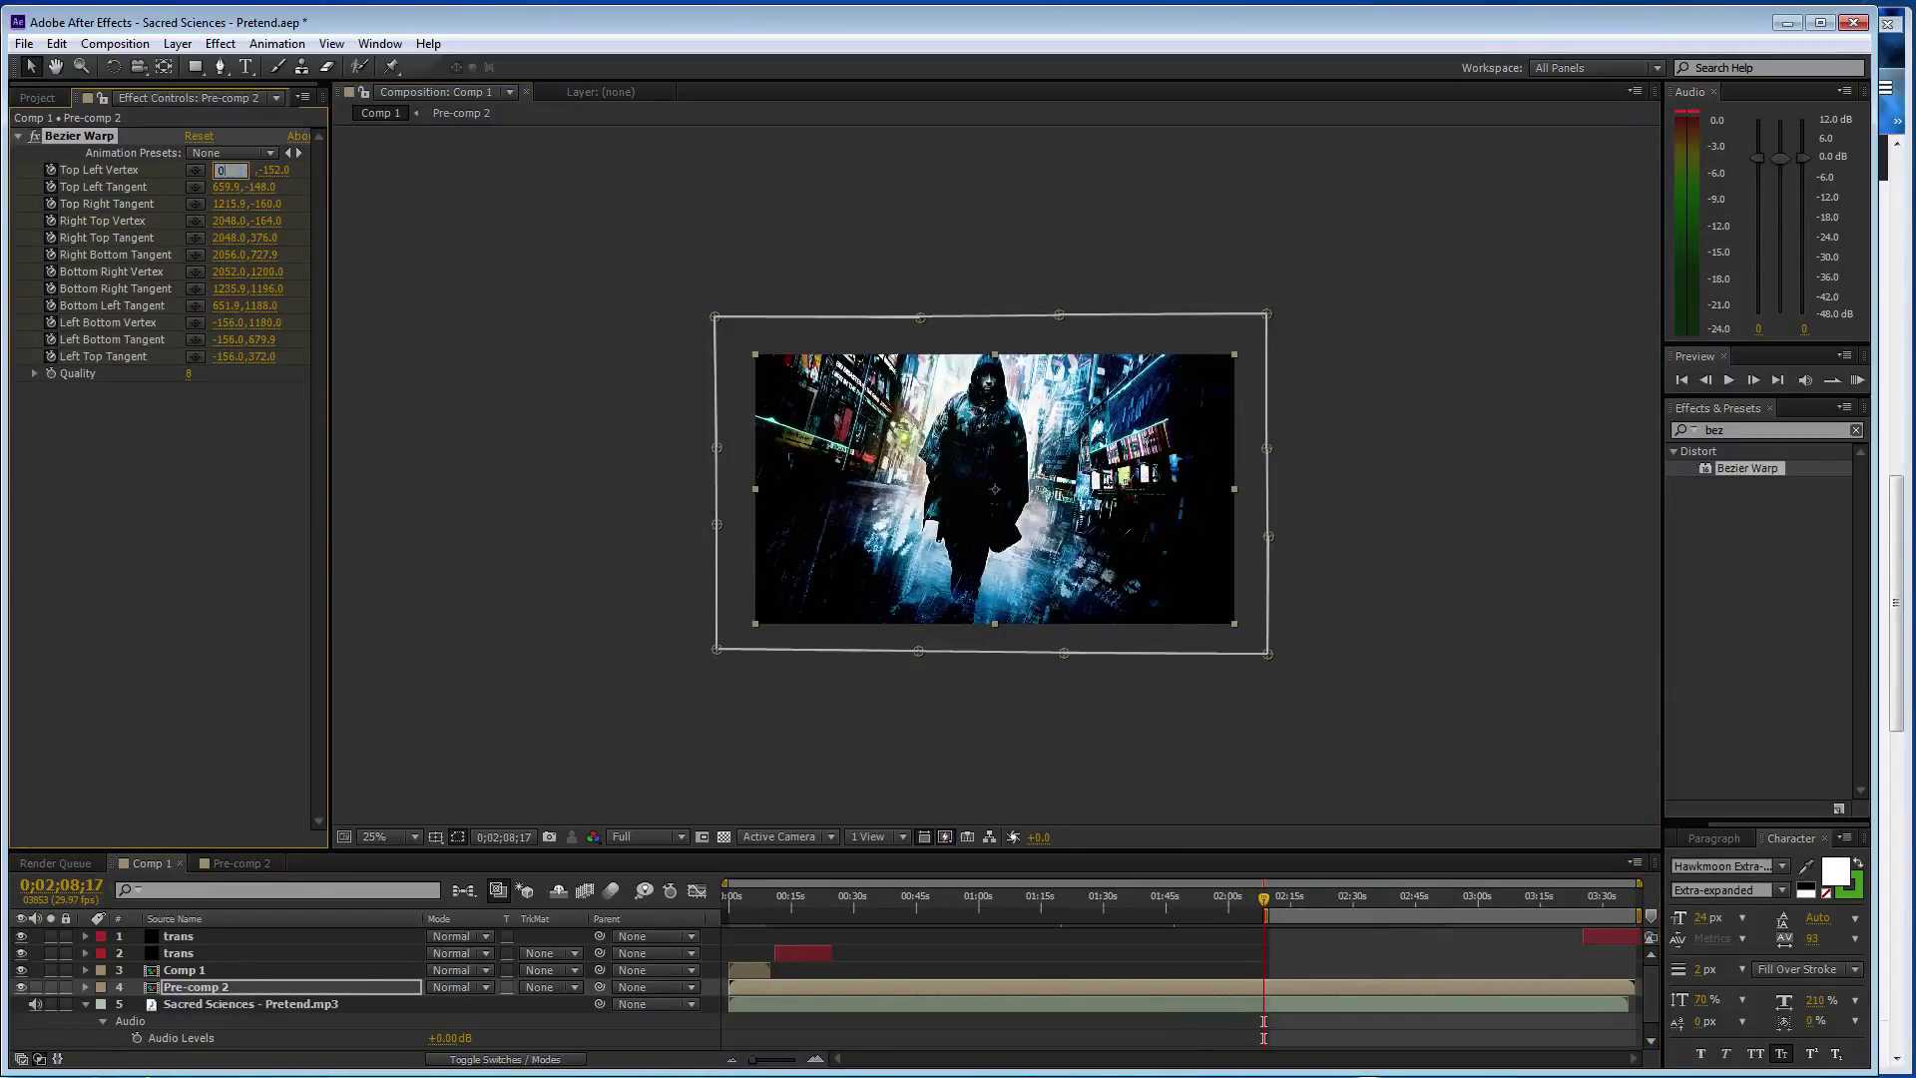
pyautogui.press('Tab')
pyautogui.write('0')
pyautogui.press('Tab')
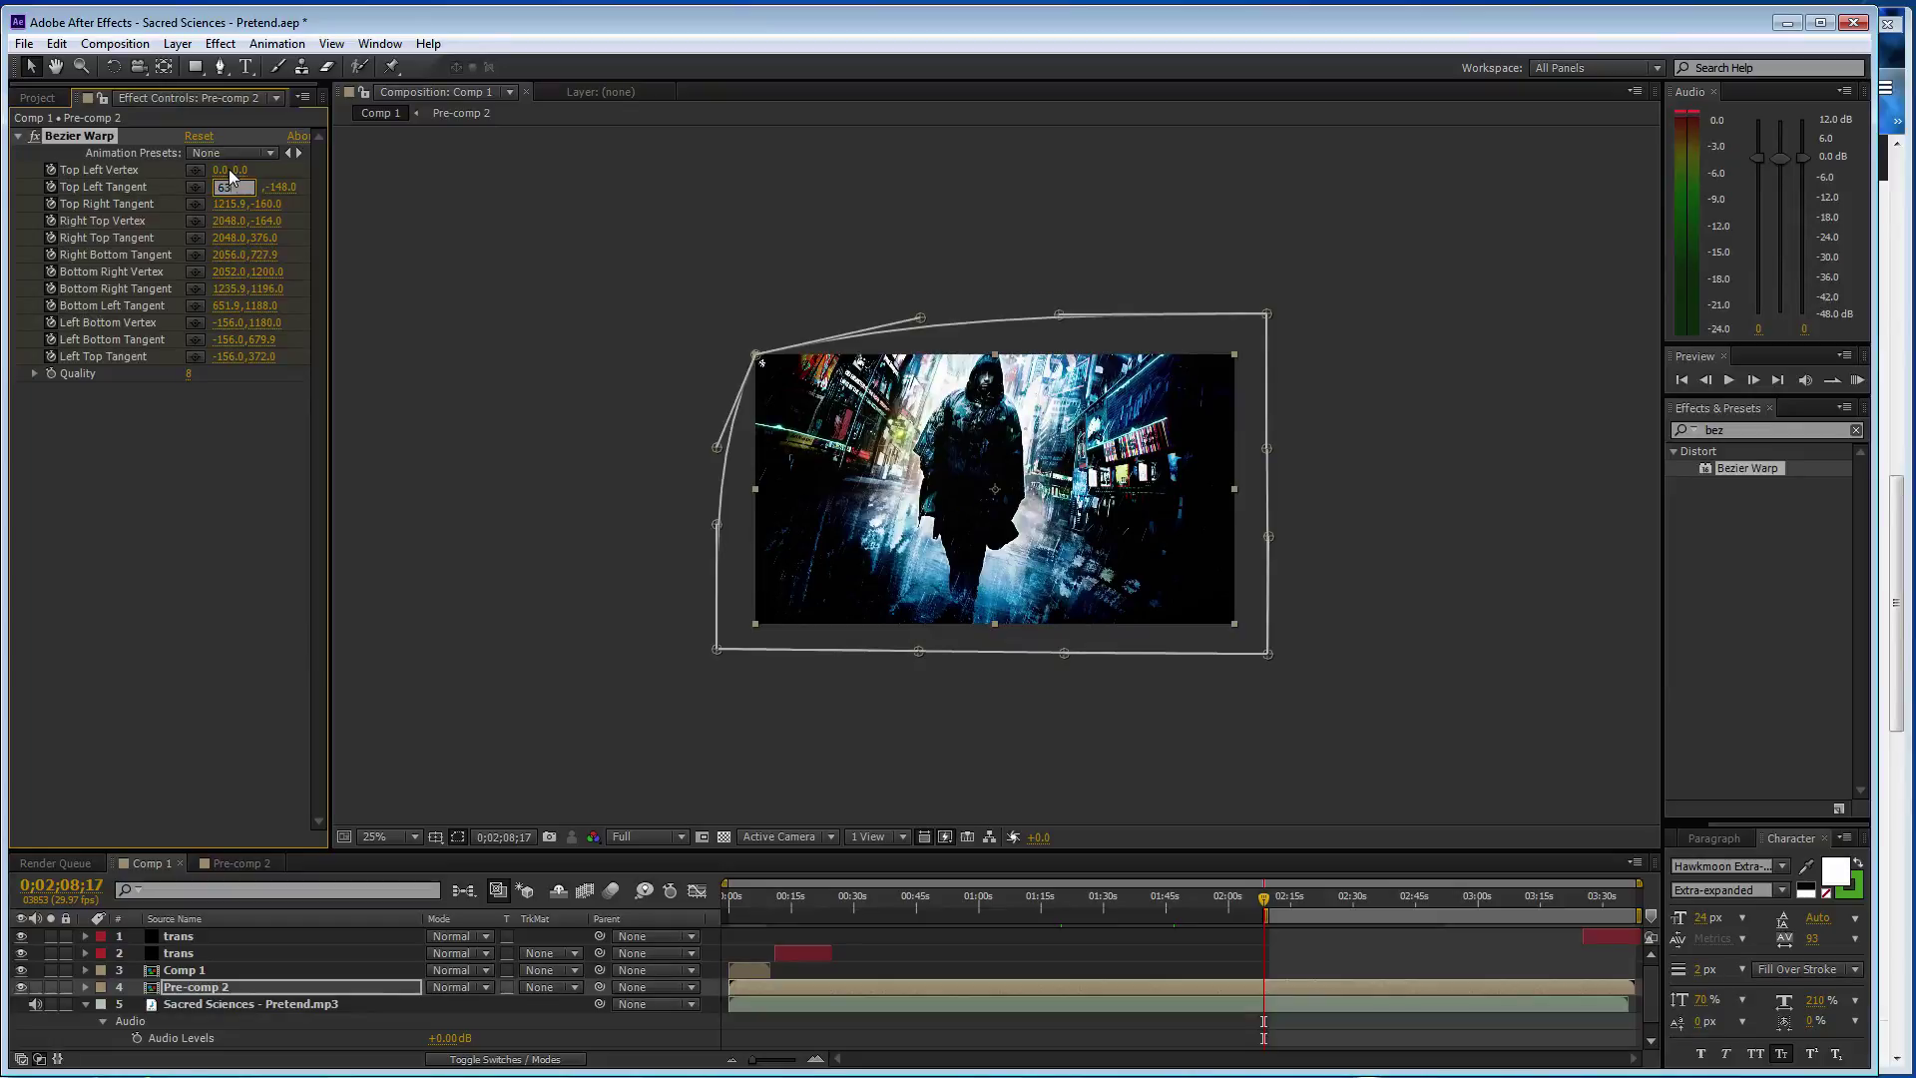
pyautogui.press('Tab')
pyautogui.write('0')
pyautogui.press('Tab')
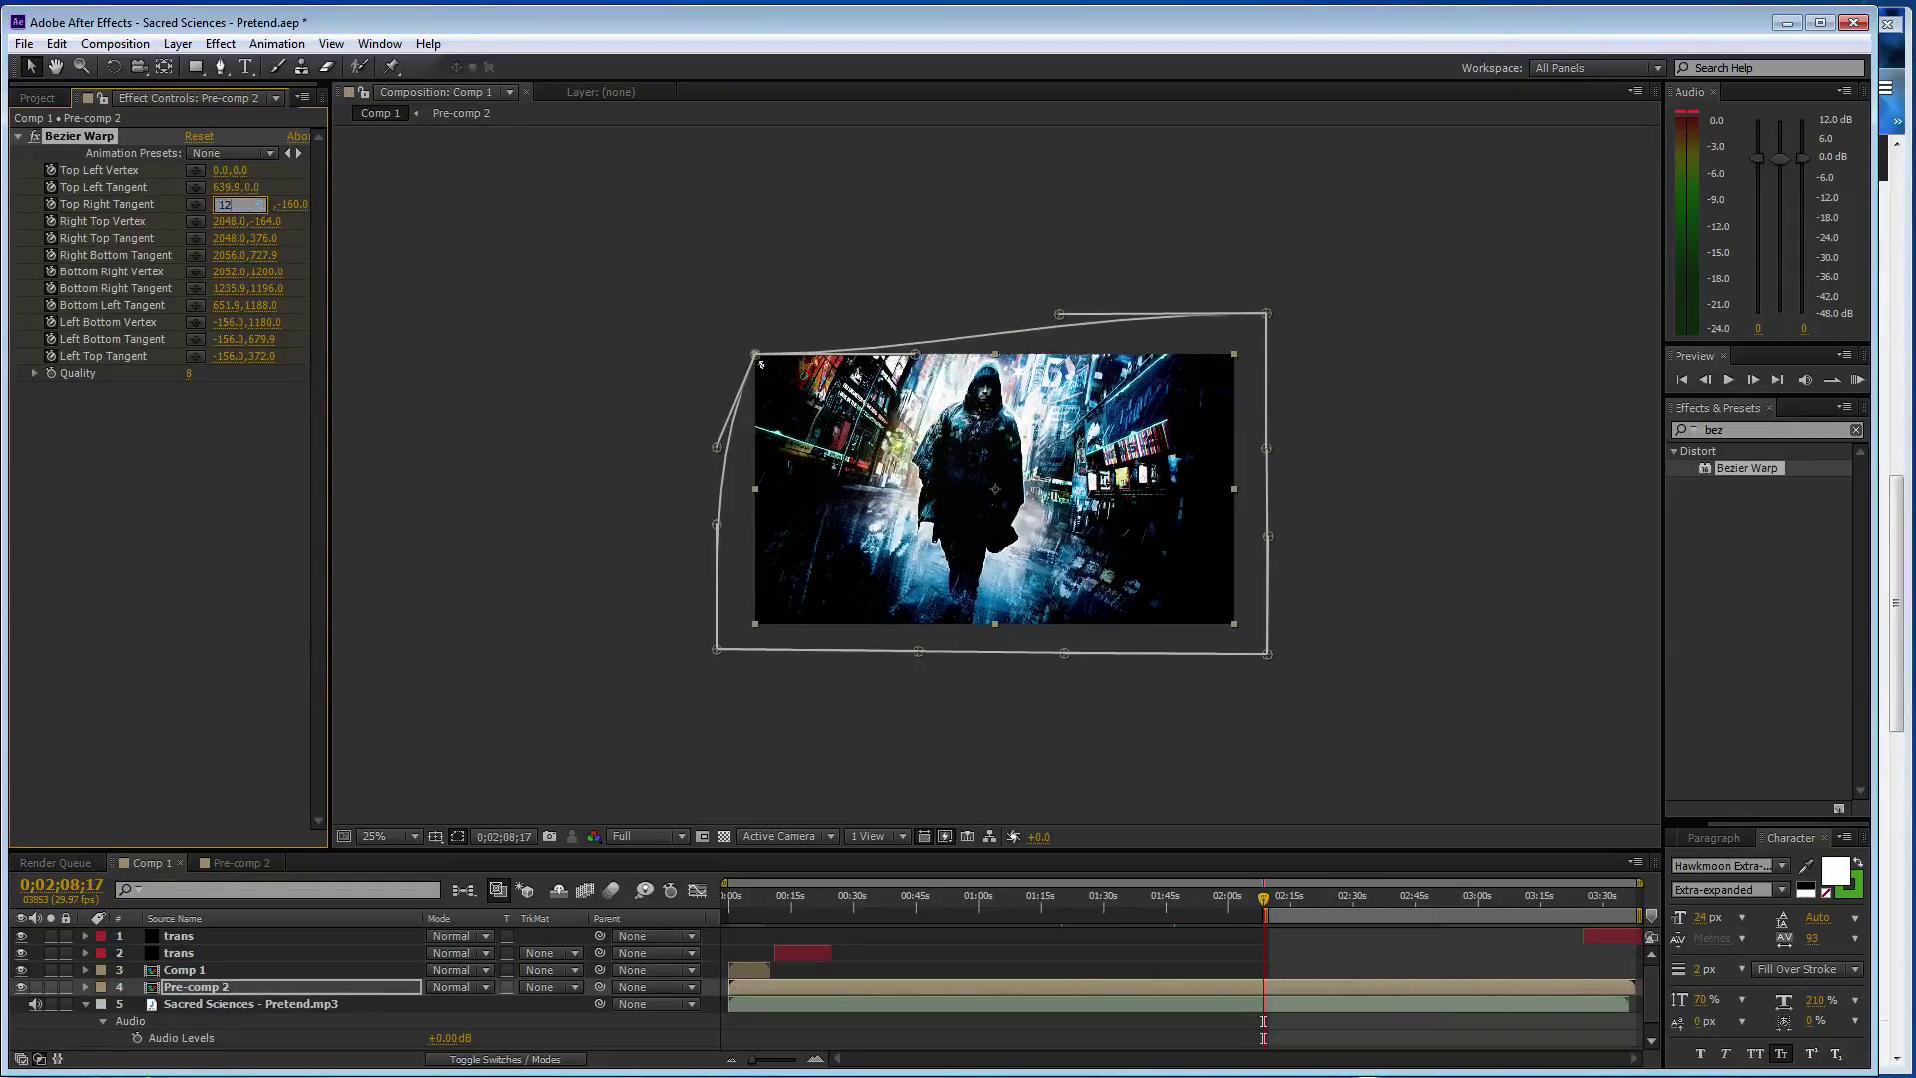
pyautogui.press('Tab')
pyautogui.write('0')
pyautogui.press('Tab')
pyautogui.write('1920')
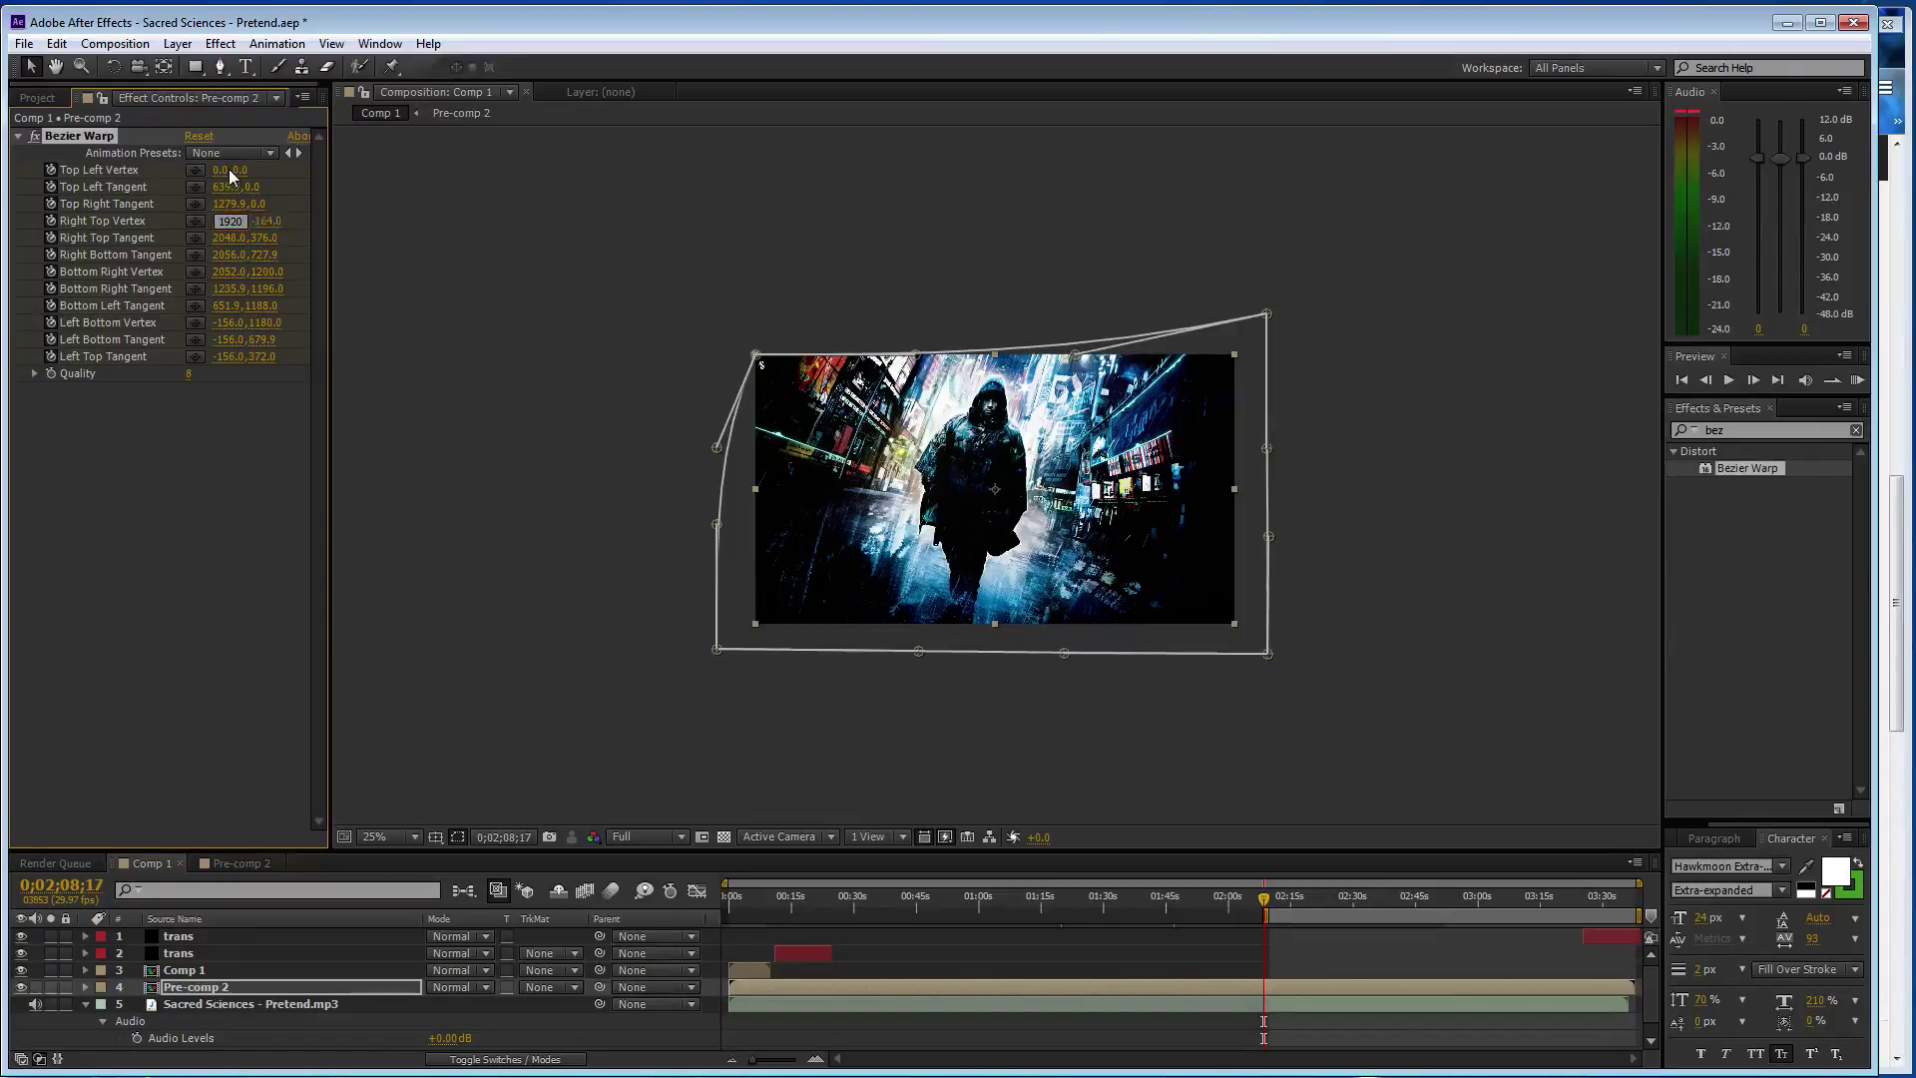
pyautogui.press('Tab')
# - Set the right tangents to 1920,360 and 1920,719.9 and the bottom-right corner to 1920,1080
pyautogui.write('0')
pyautogui.press('Tab')
pyautogui.write('19')
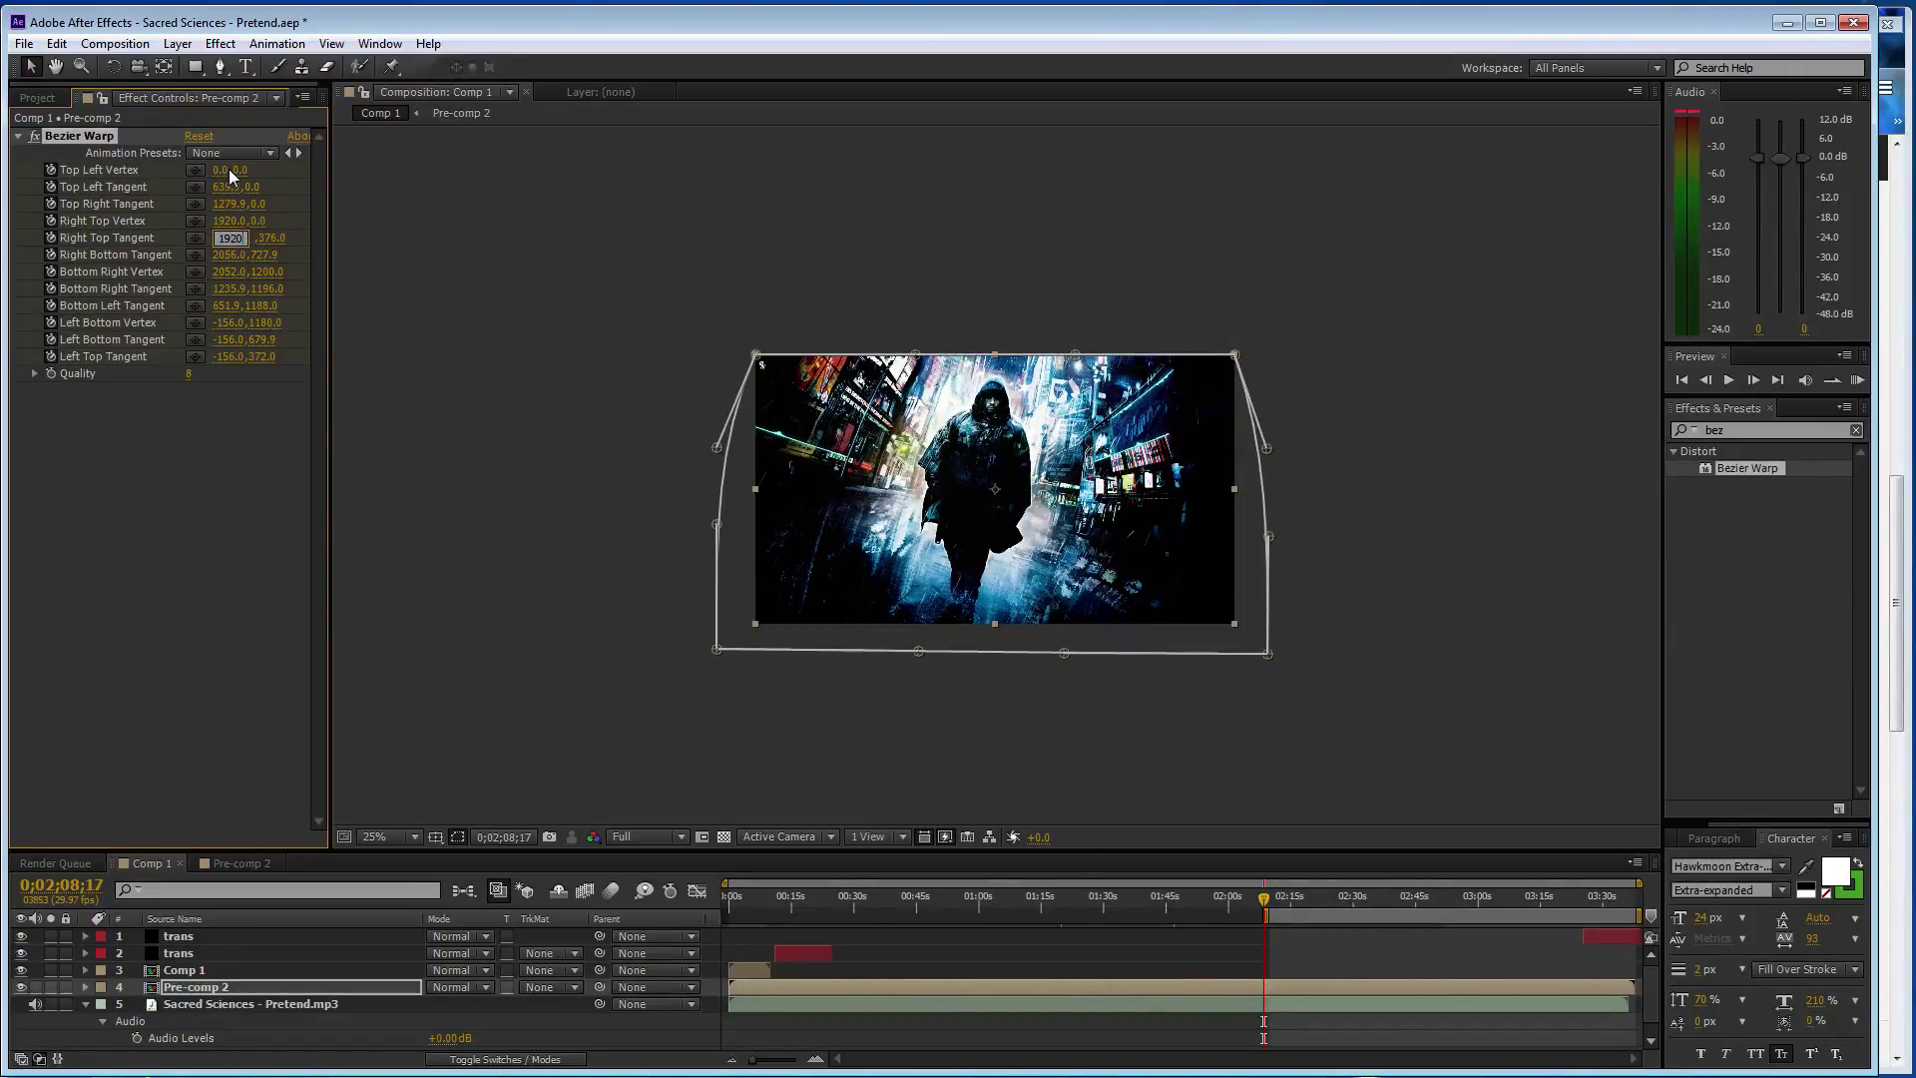
pyautogui.press('Tab')
pyautogui.write('360')
pyautogui.press('Tab')
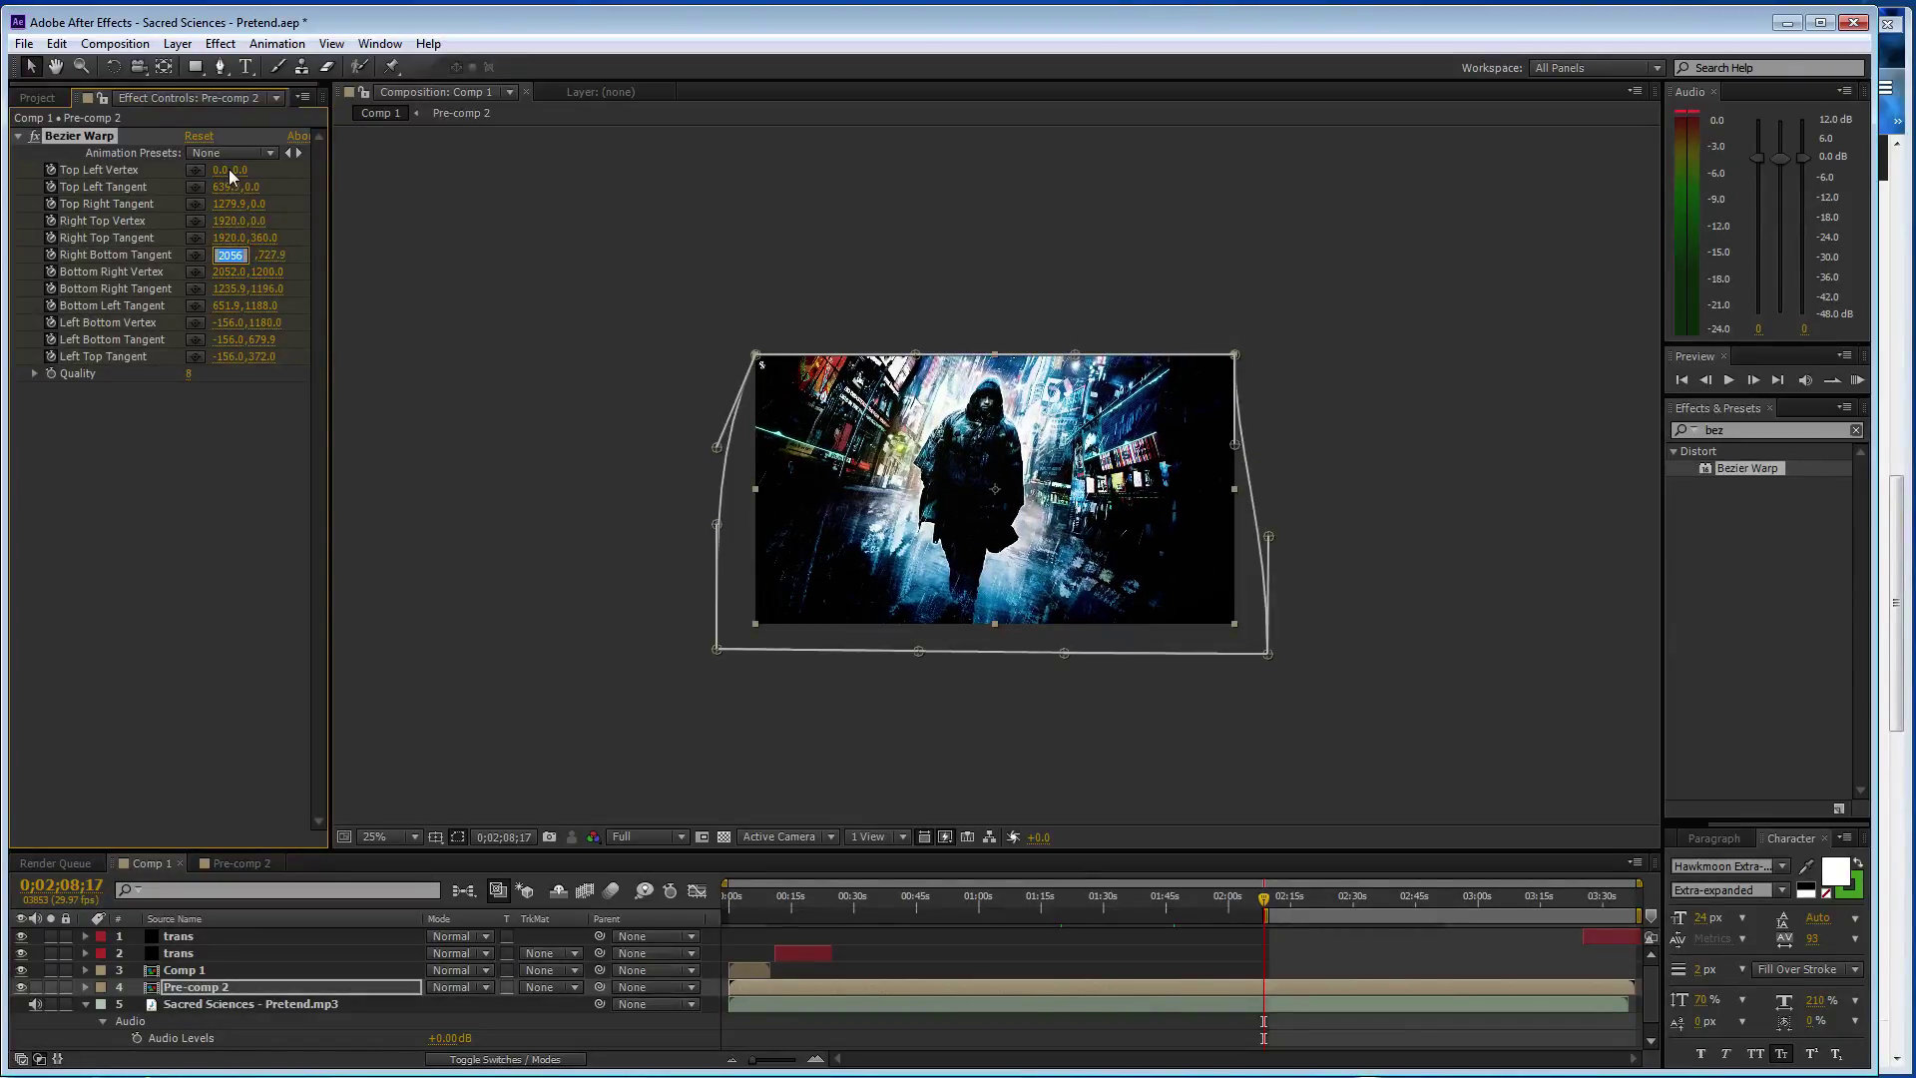
pyautogui.write('19')
pyautogui.press('Tab')
pyautogui.write('7')
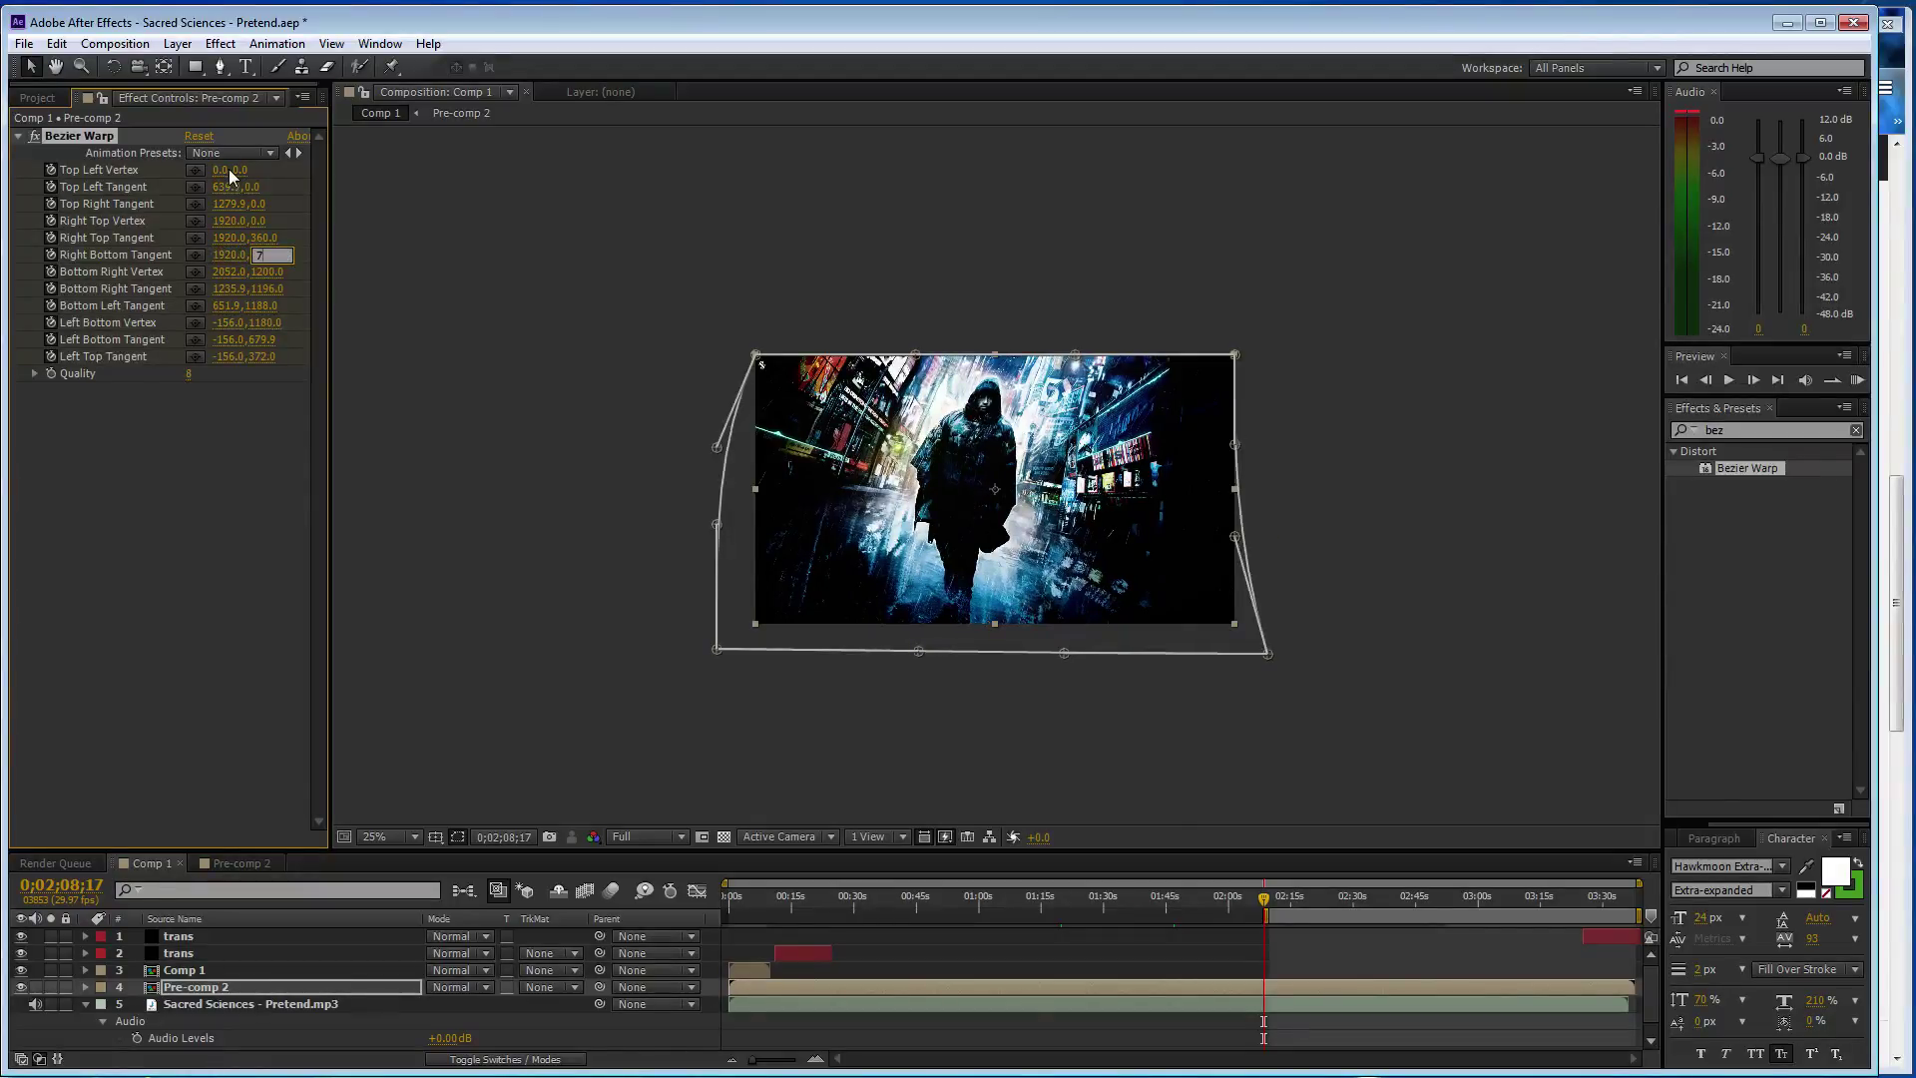
pyautogui.write('19.')
pyautogui.press('Tab')
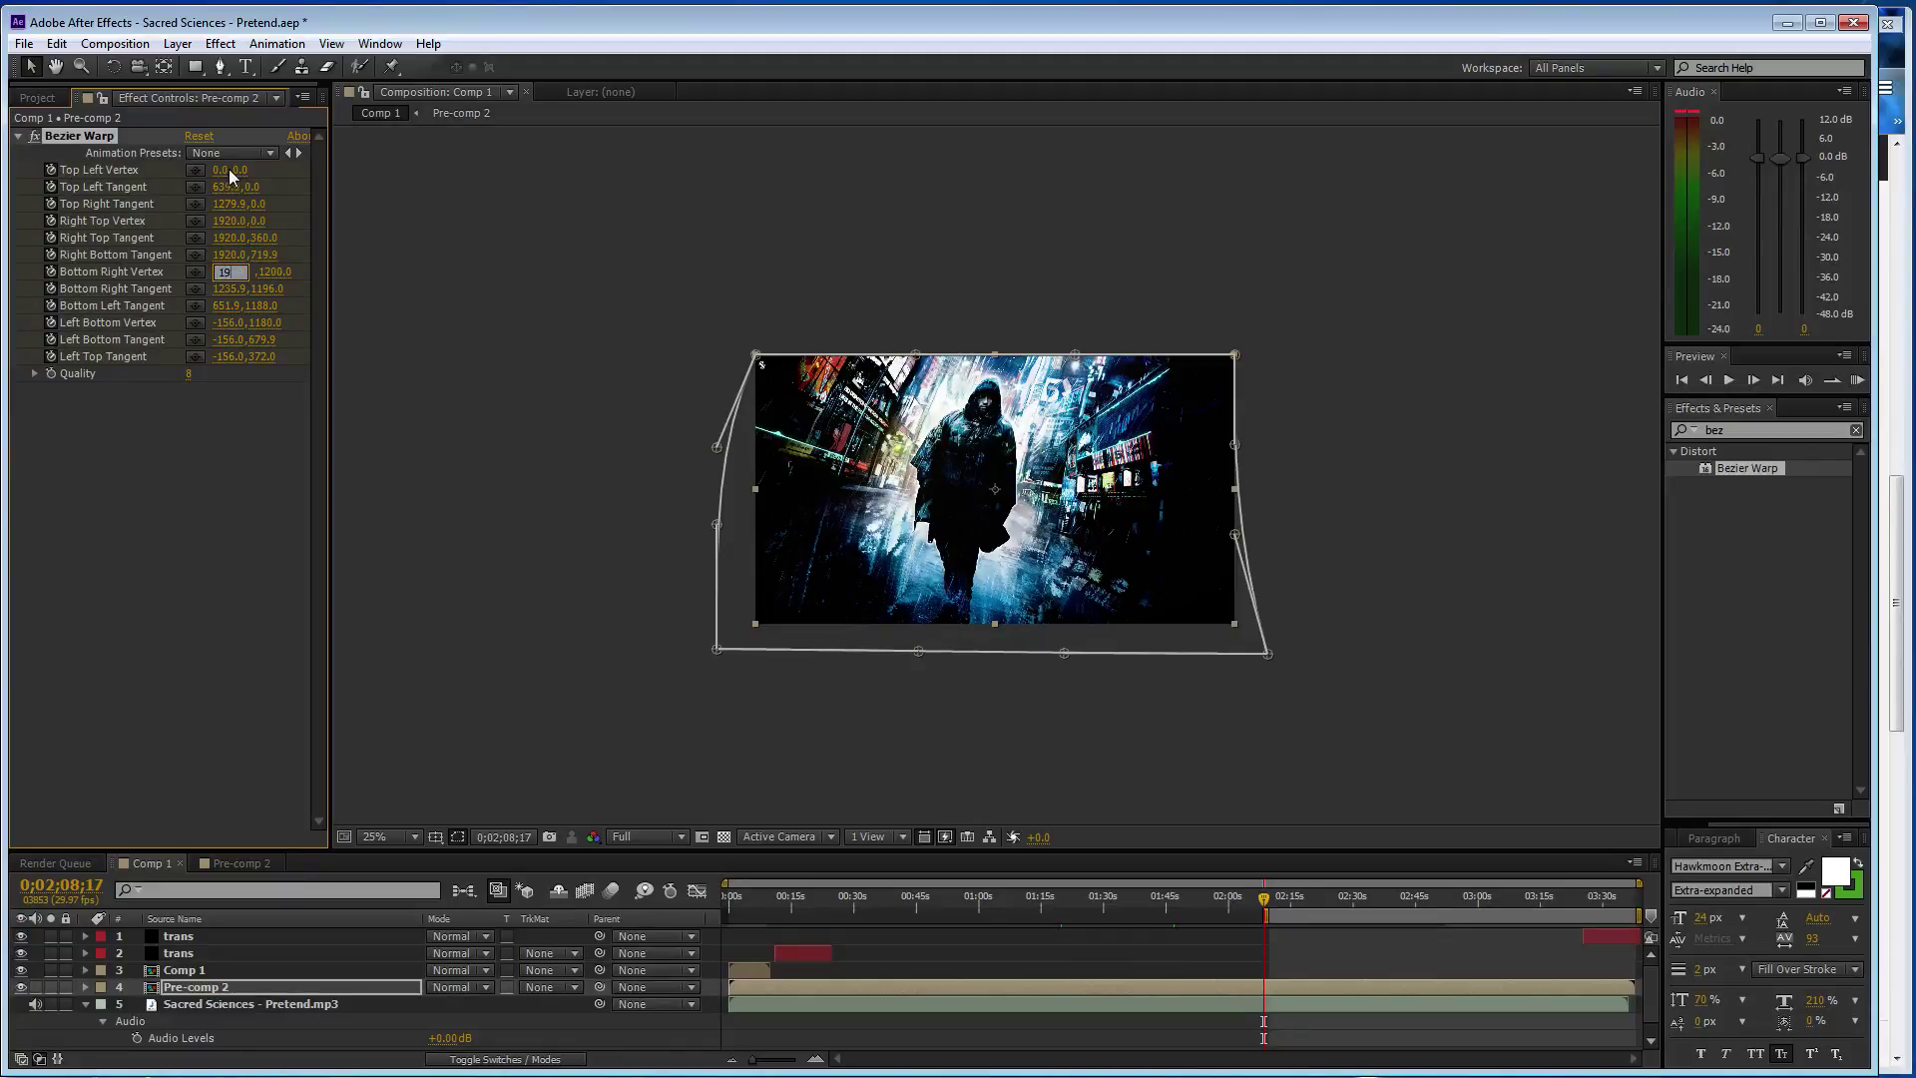
pyautogui.write('1920')
pyautogui.press('Tab')
pyautogui.write('1080')
pyautogui.press('Tab')
# - Set bottom tangents to 1279.9,1080 and 639.9,1080, bottom-left corner 0,1080, left tangents 0,719.9 and 0,360
pyautogui.write('12')
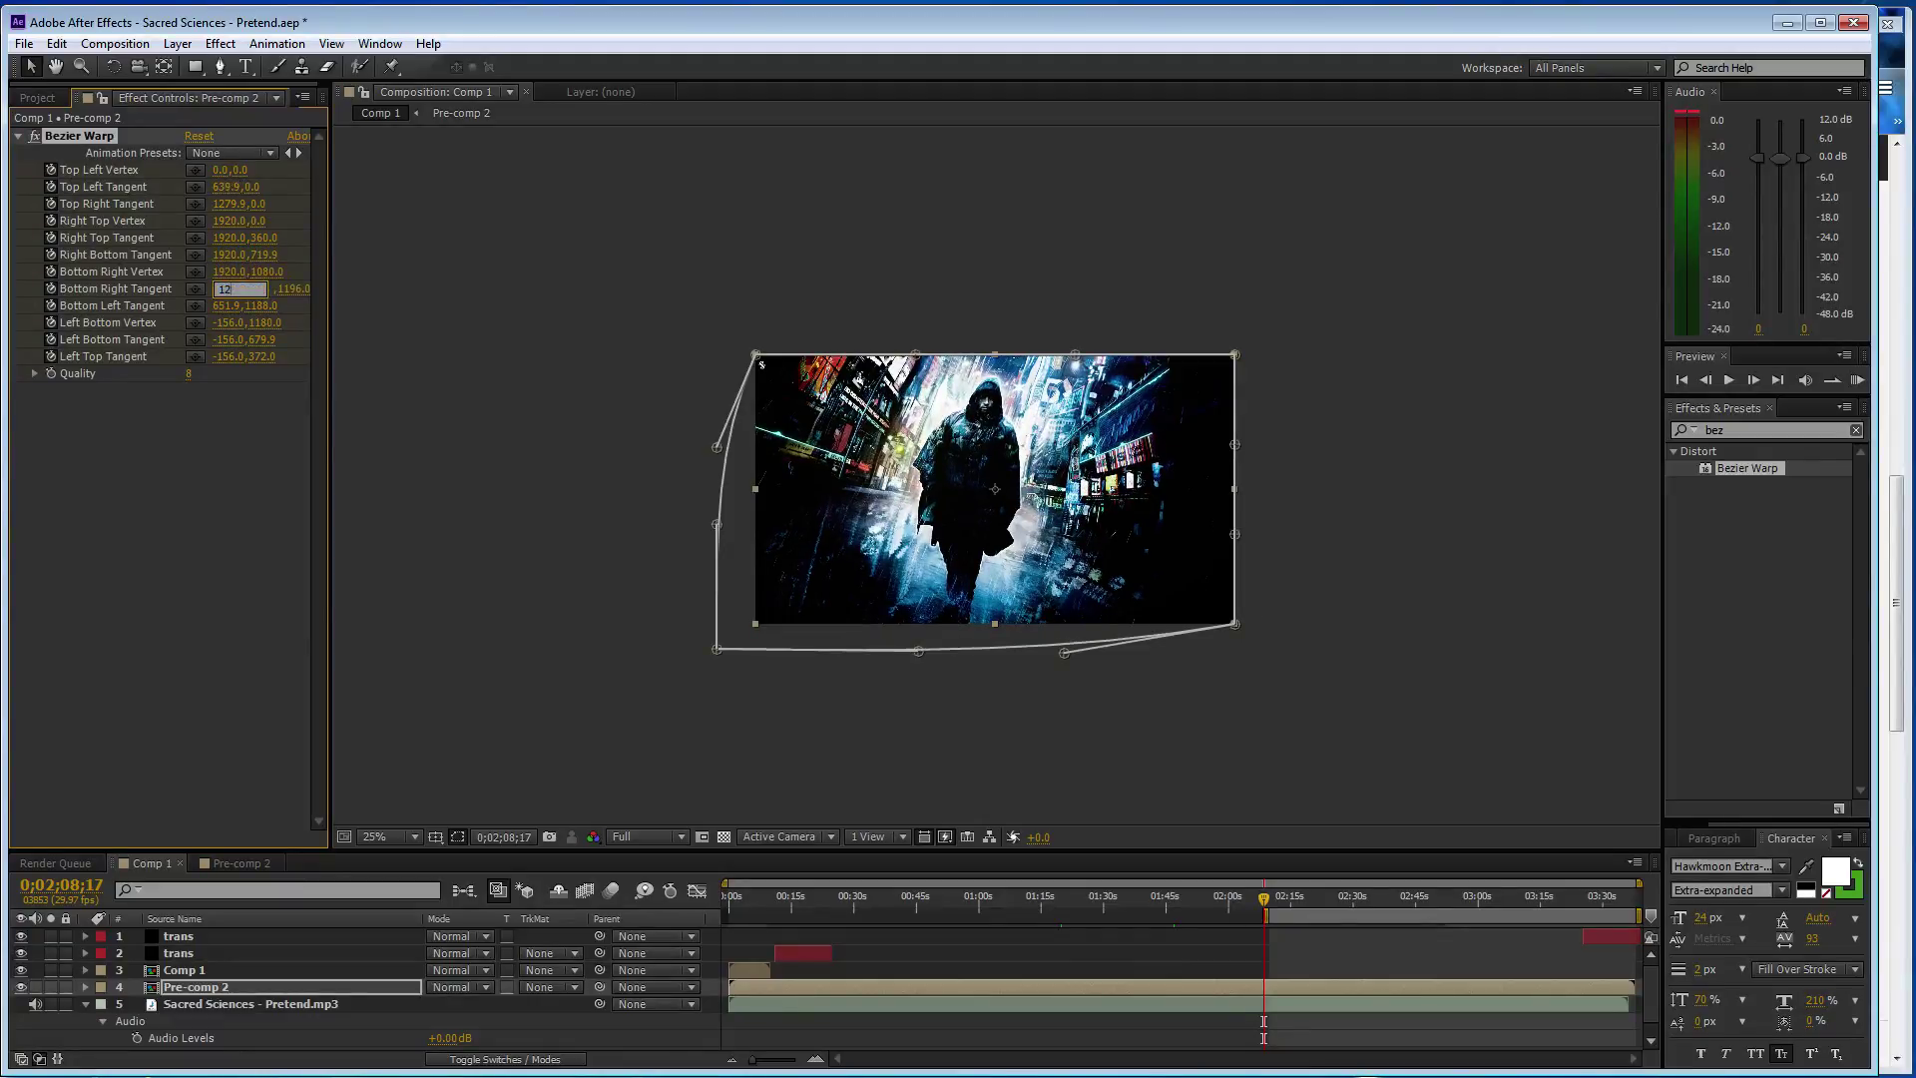
pyautogui.press('Tab')
pyautogui.write('1080')
pyautogui.press('Tab')
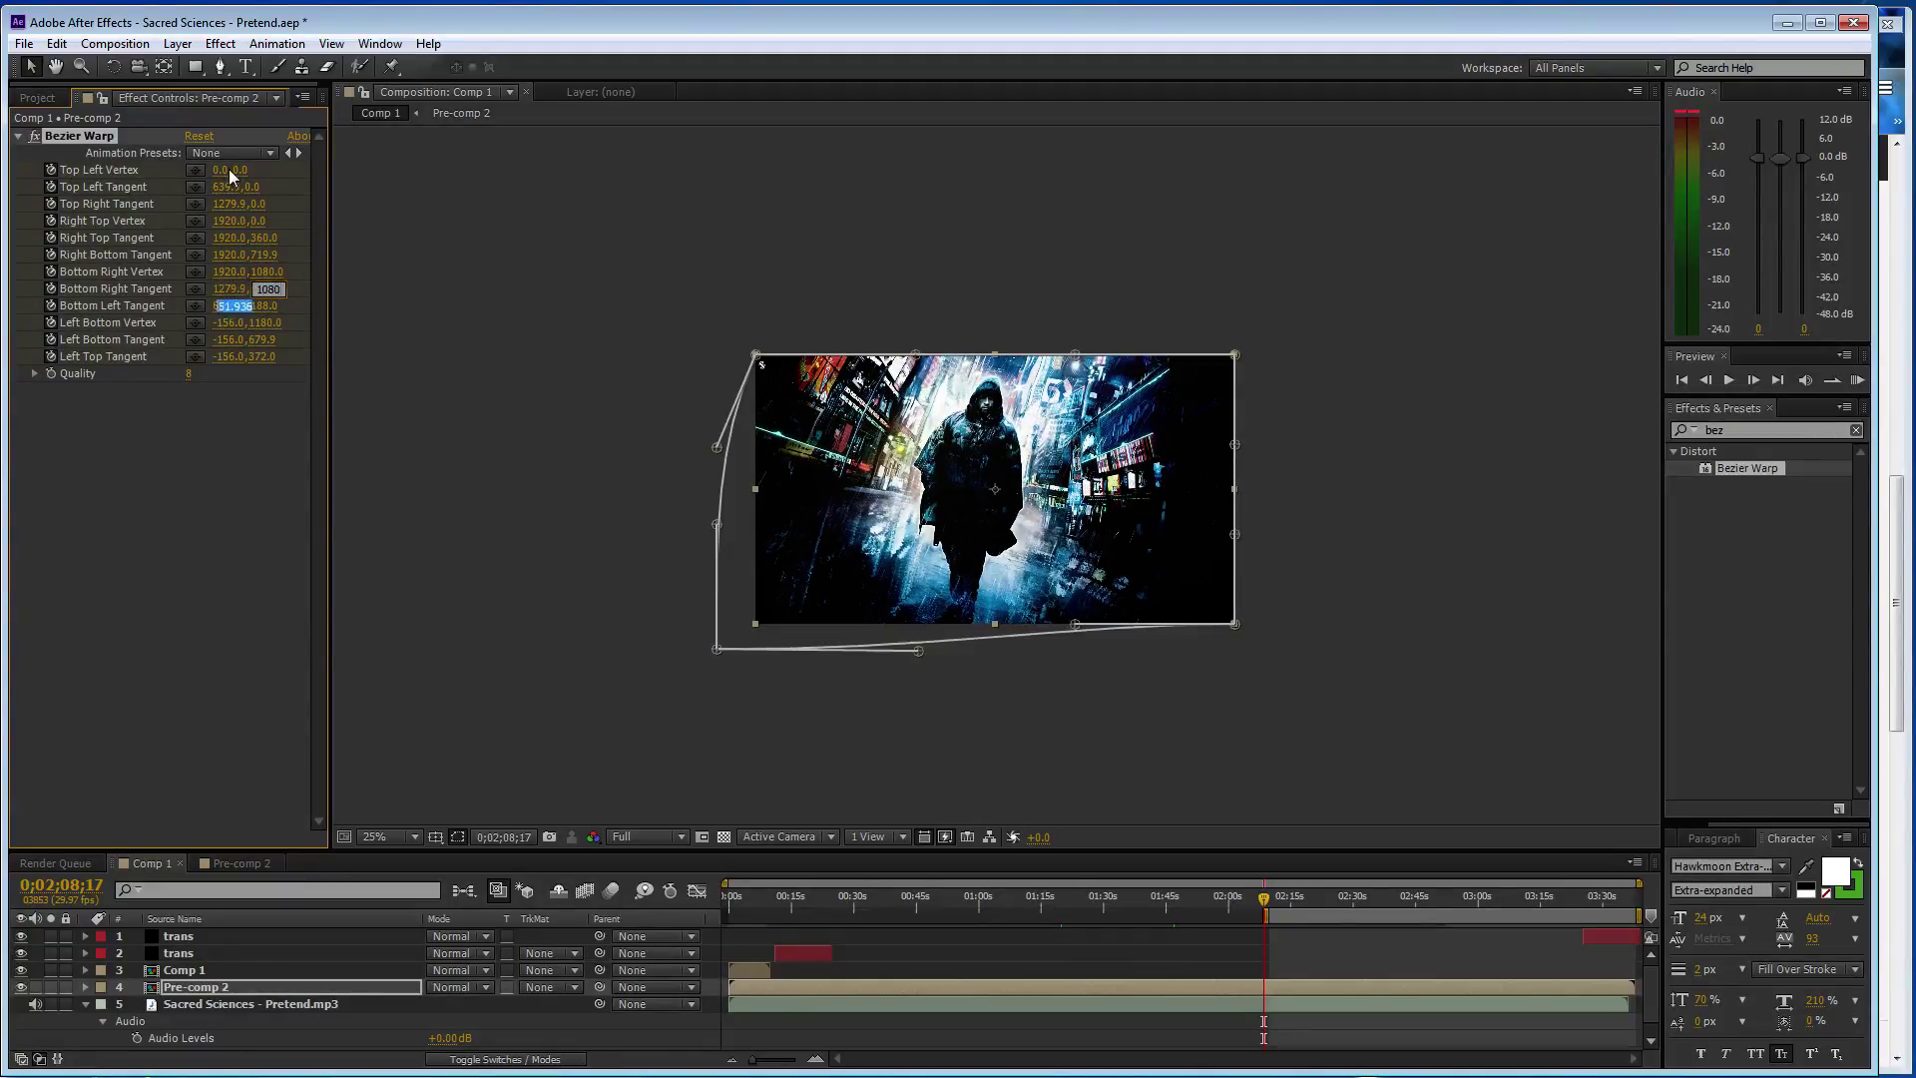
pyautogui.write('67')
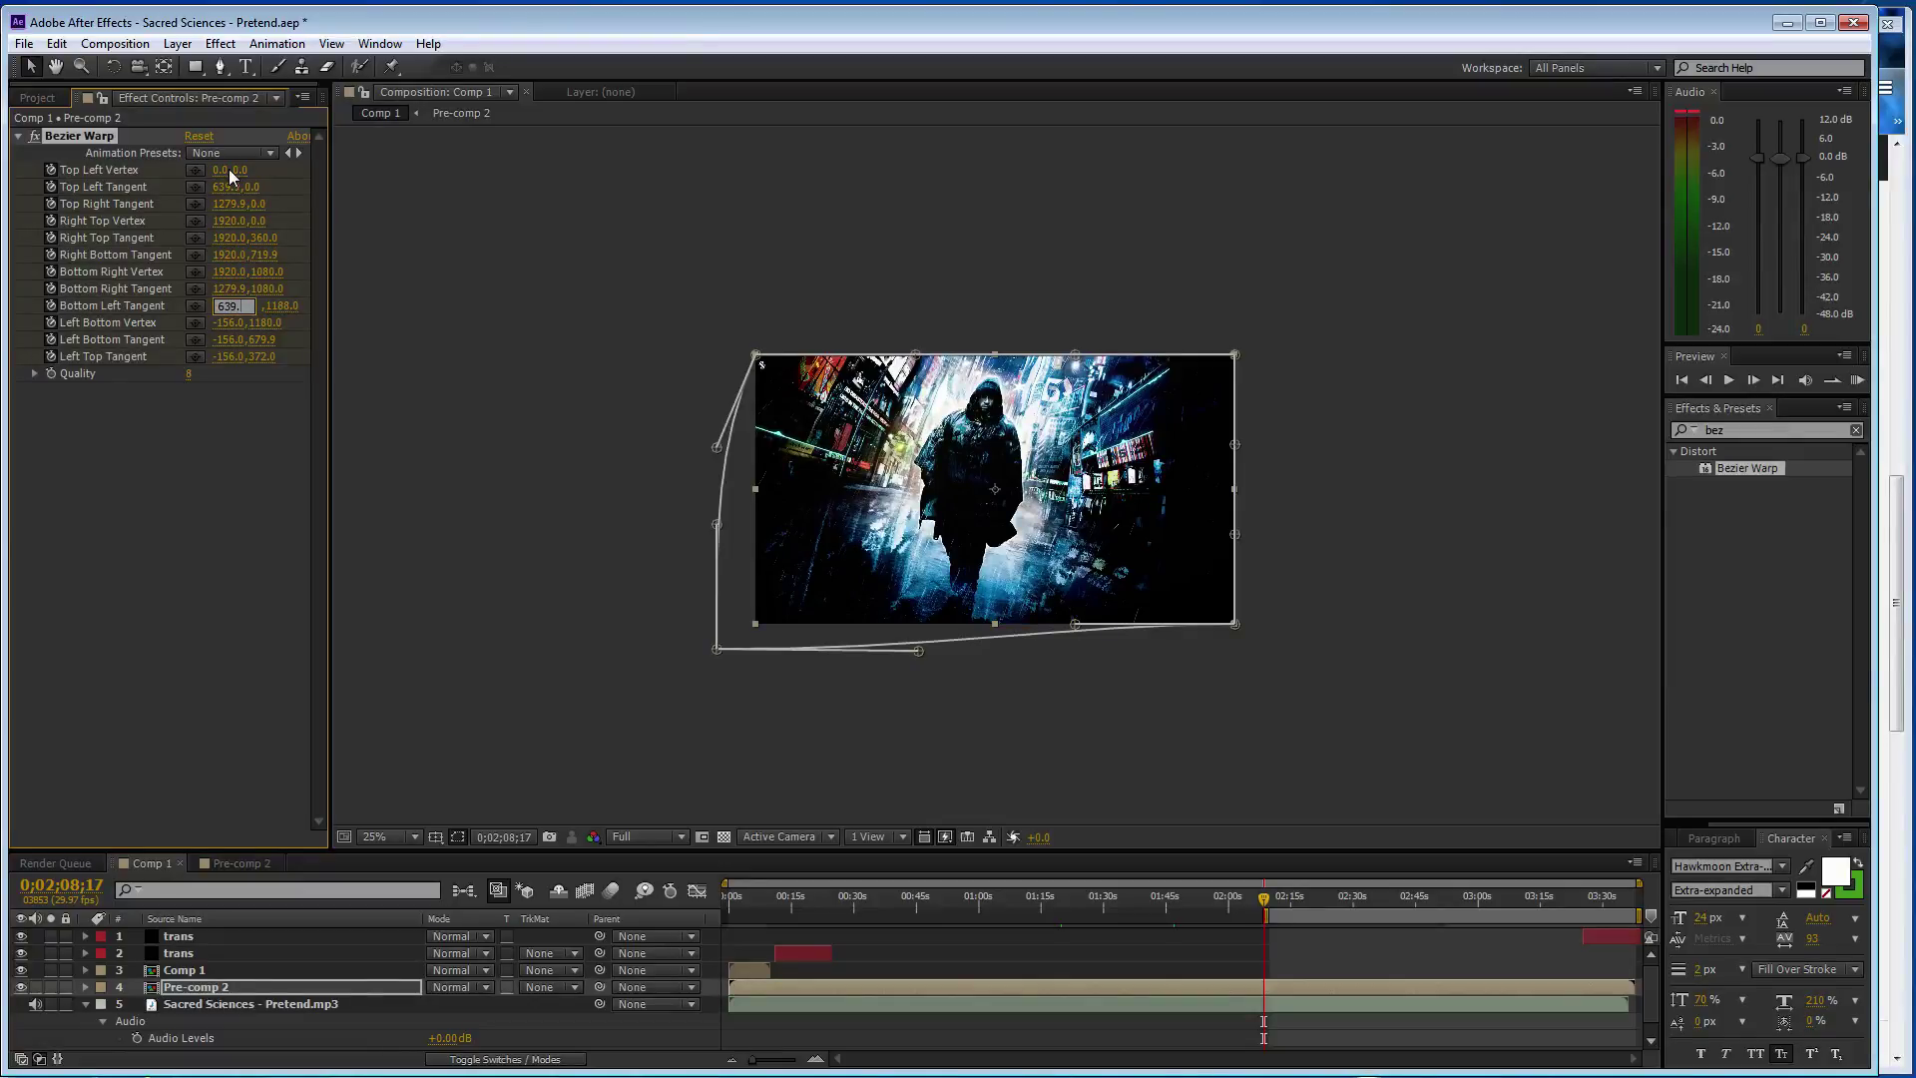
pyautogui.write('9')
pyautogui.press('Tab')
pyautogui.write('108')
pyautogui.press('Tab')
pyautogui.write('0')
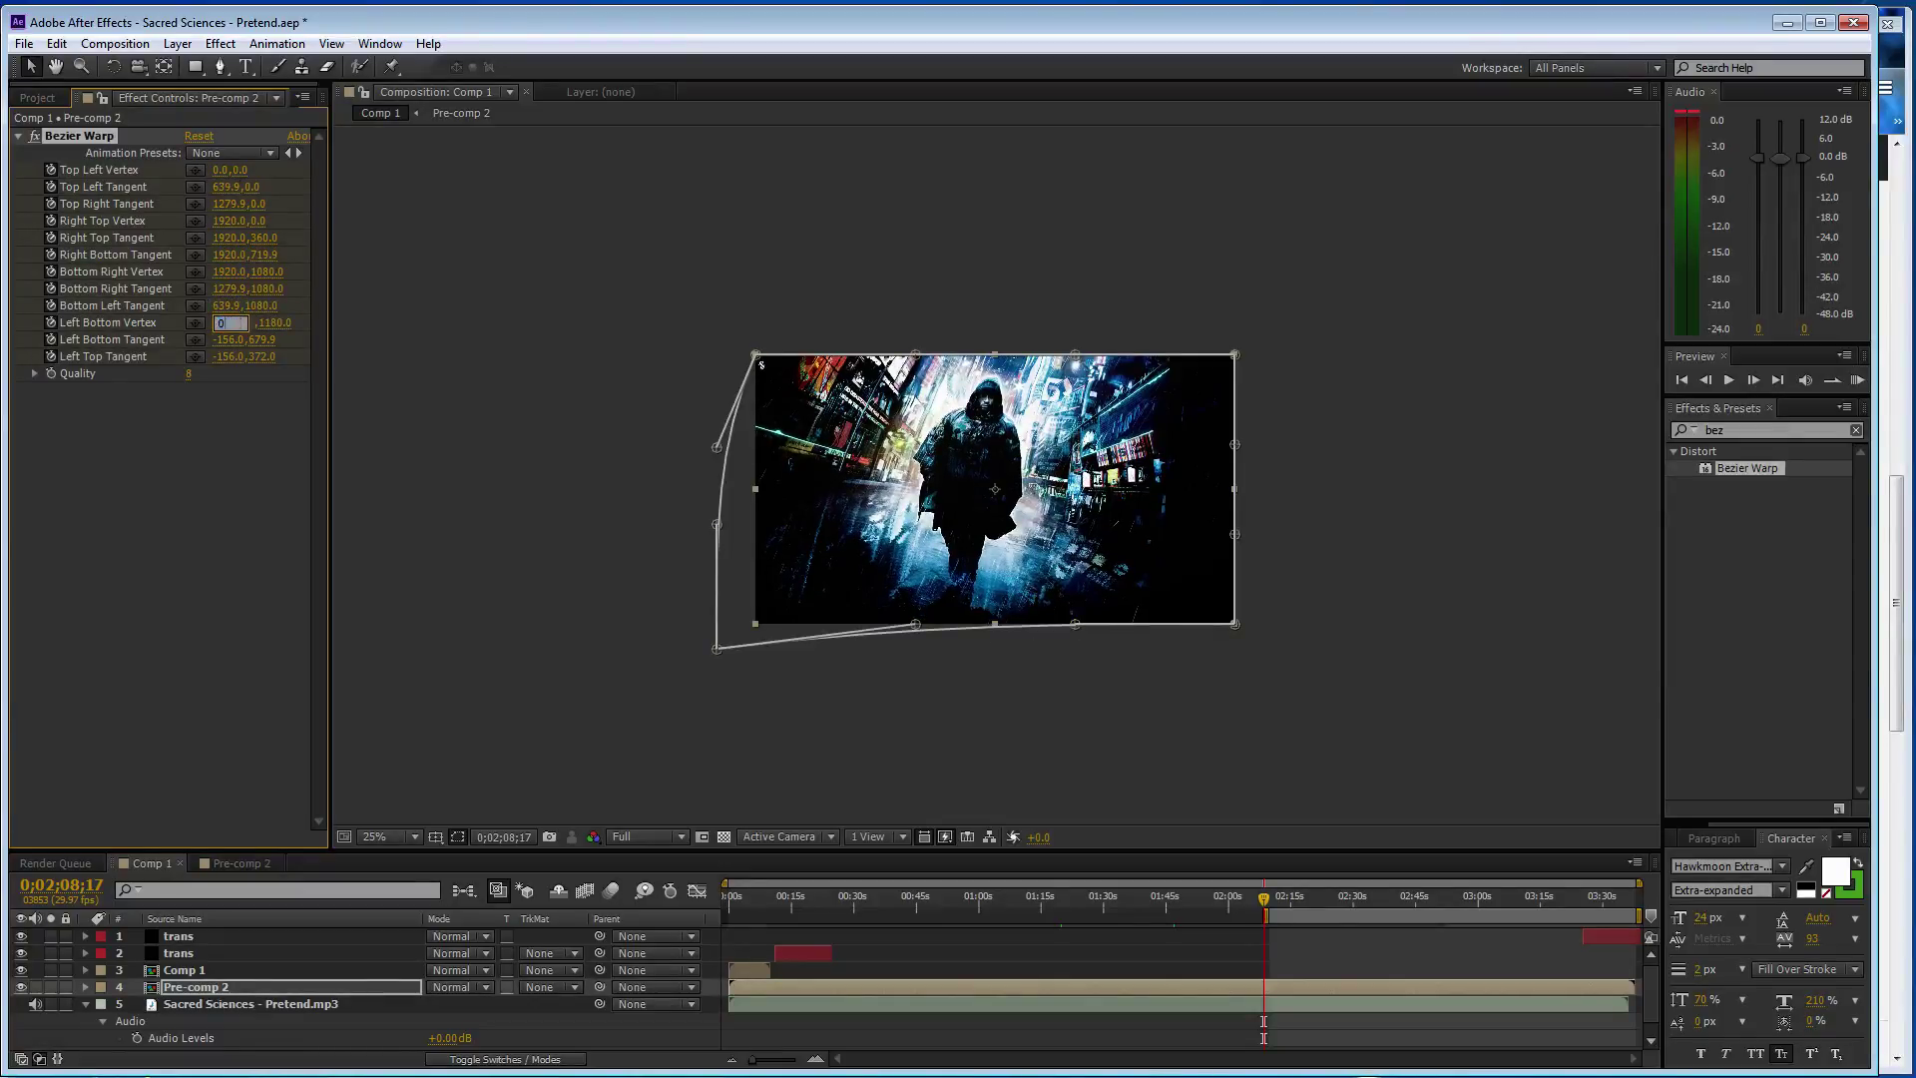
pyautogui.press('Tab')
pyautogui.write('1080')
pyautogui.press('Tab')
pyautogui.write('0')
pyautogui.press('Tab')
pyautogui.write('7')
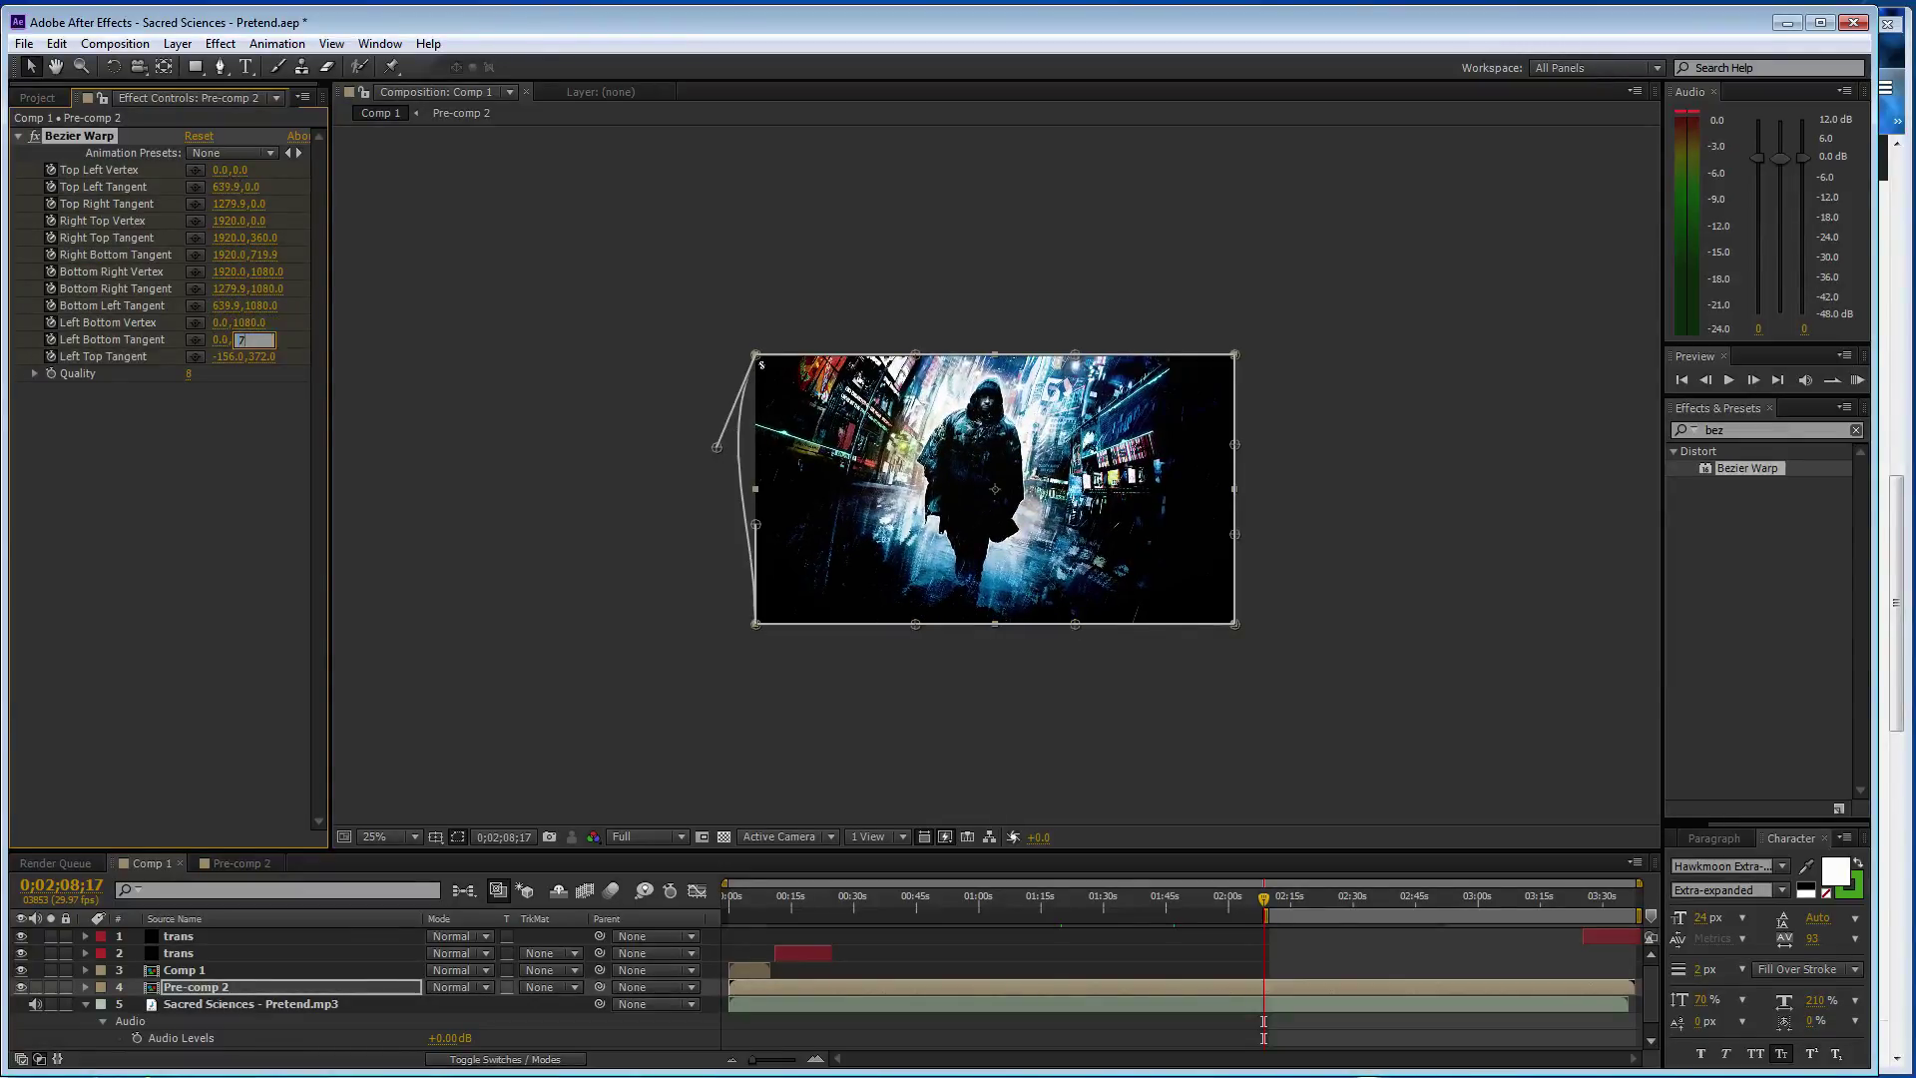
pyautogui.write('19.')
pyautogui.press('Tab')
pyautogui.write('0')
pyautogui.press('Tab')
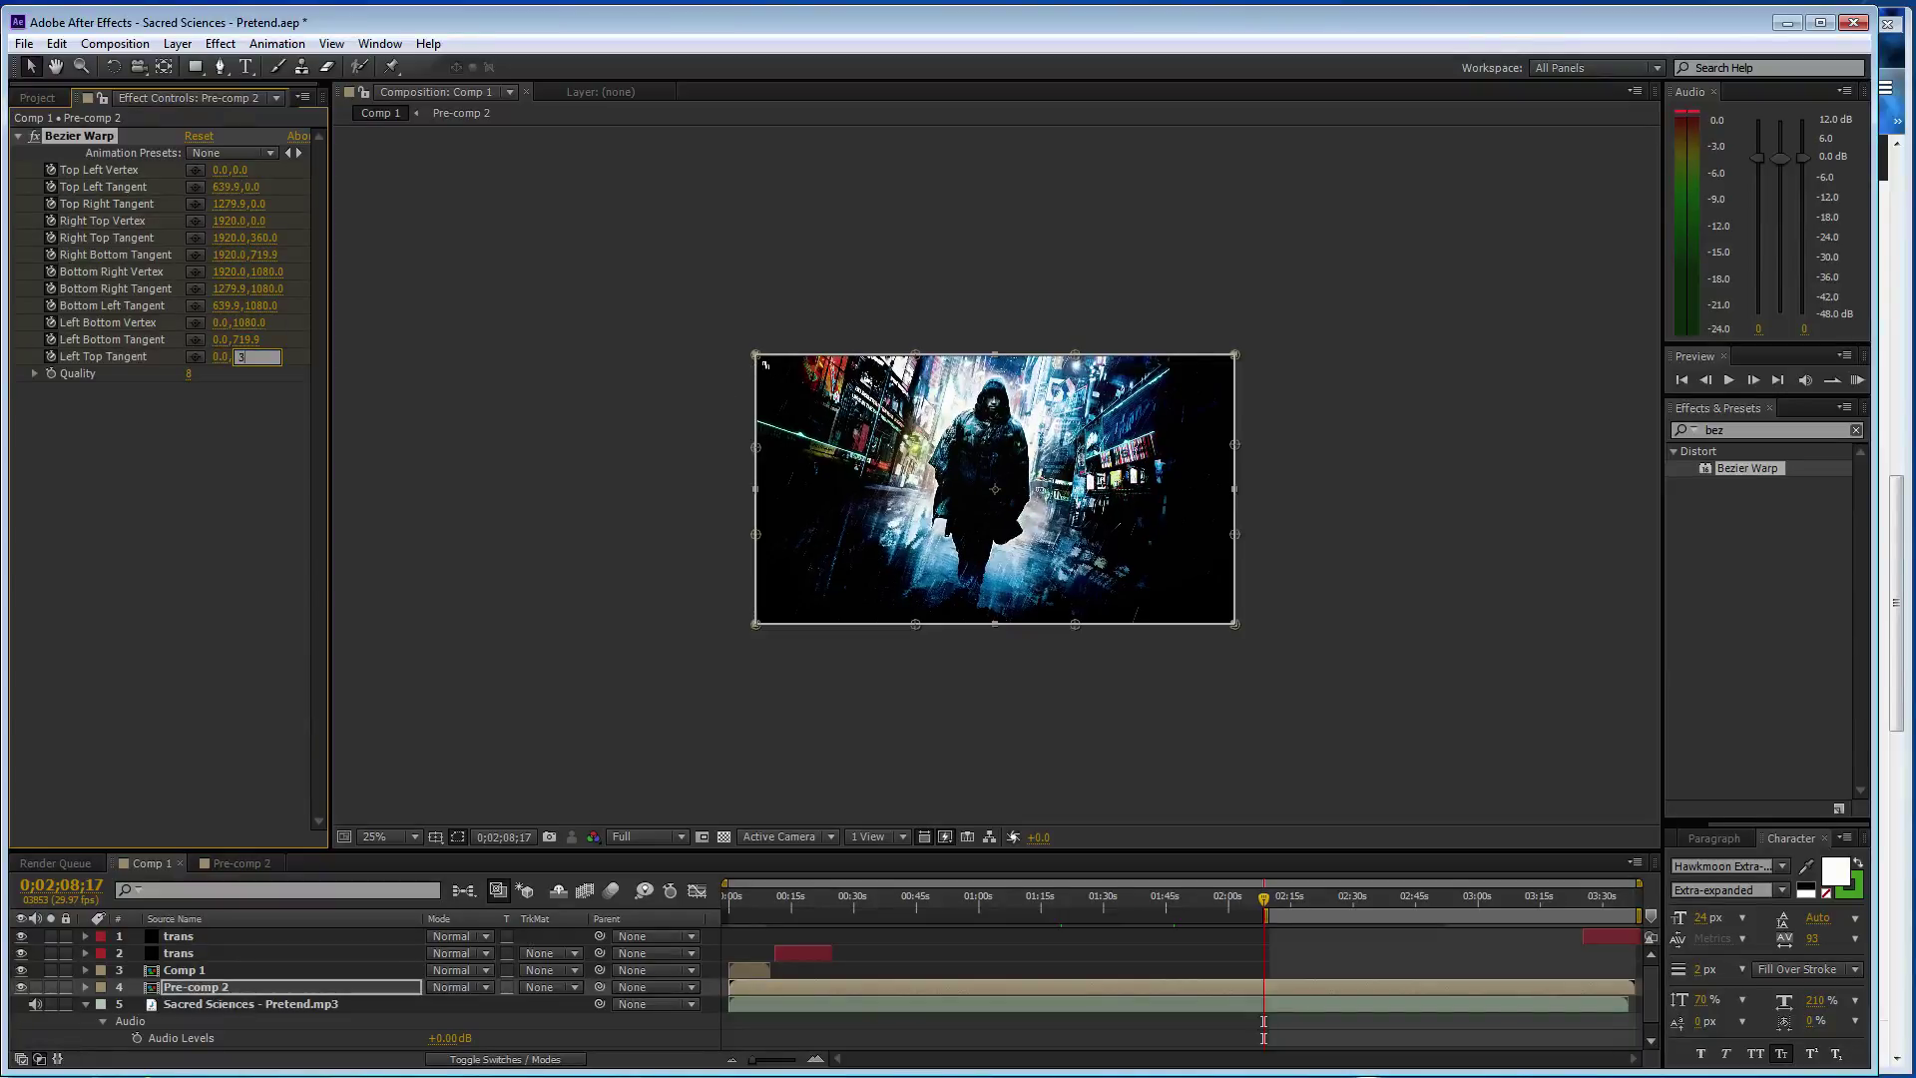
pyautogui.write('360')
pyautogui.press('Tab')
# - Save the project, enlarge the preview to 50%, and select the trans layer at about 3:13
pyautogui.click(471, 489)
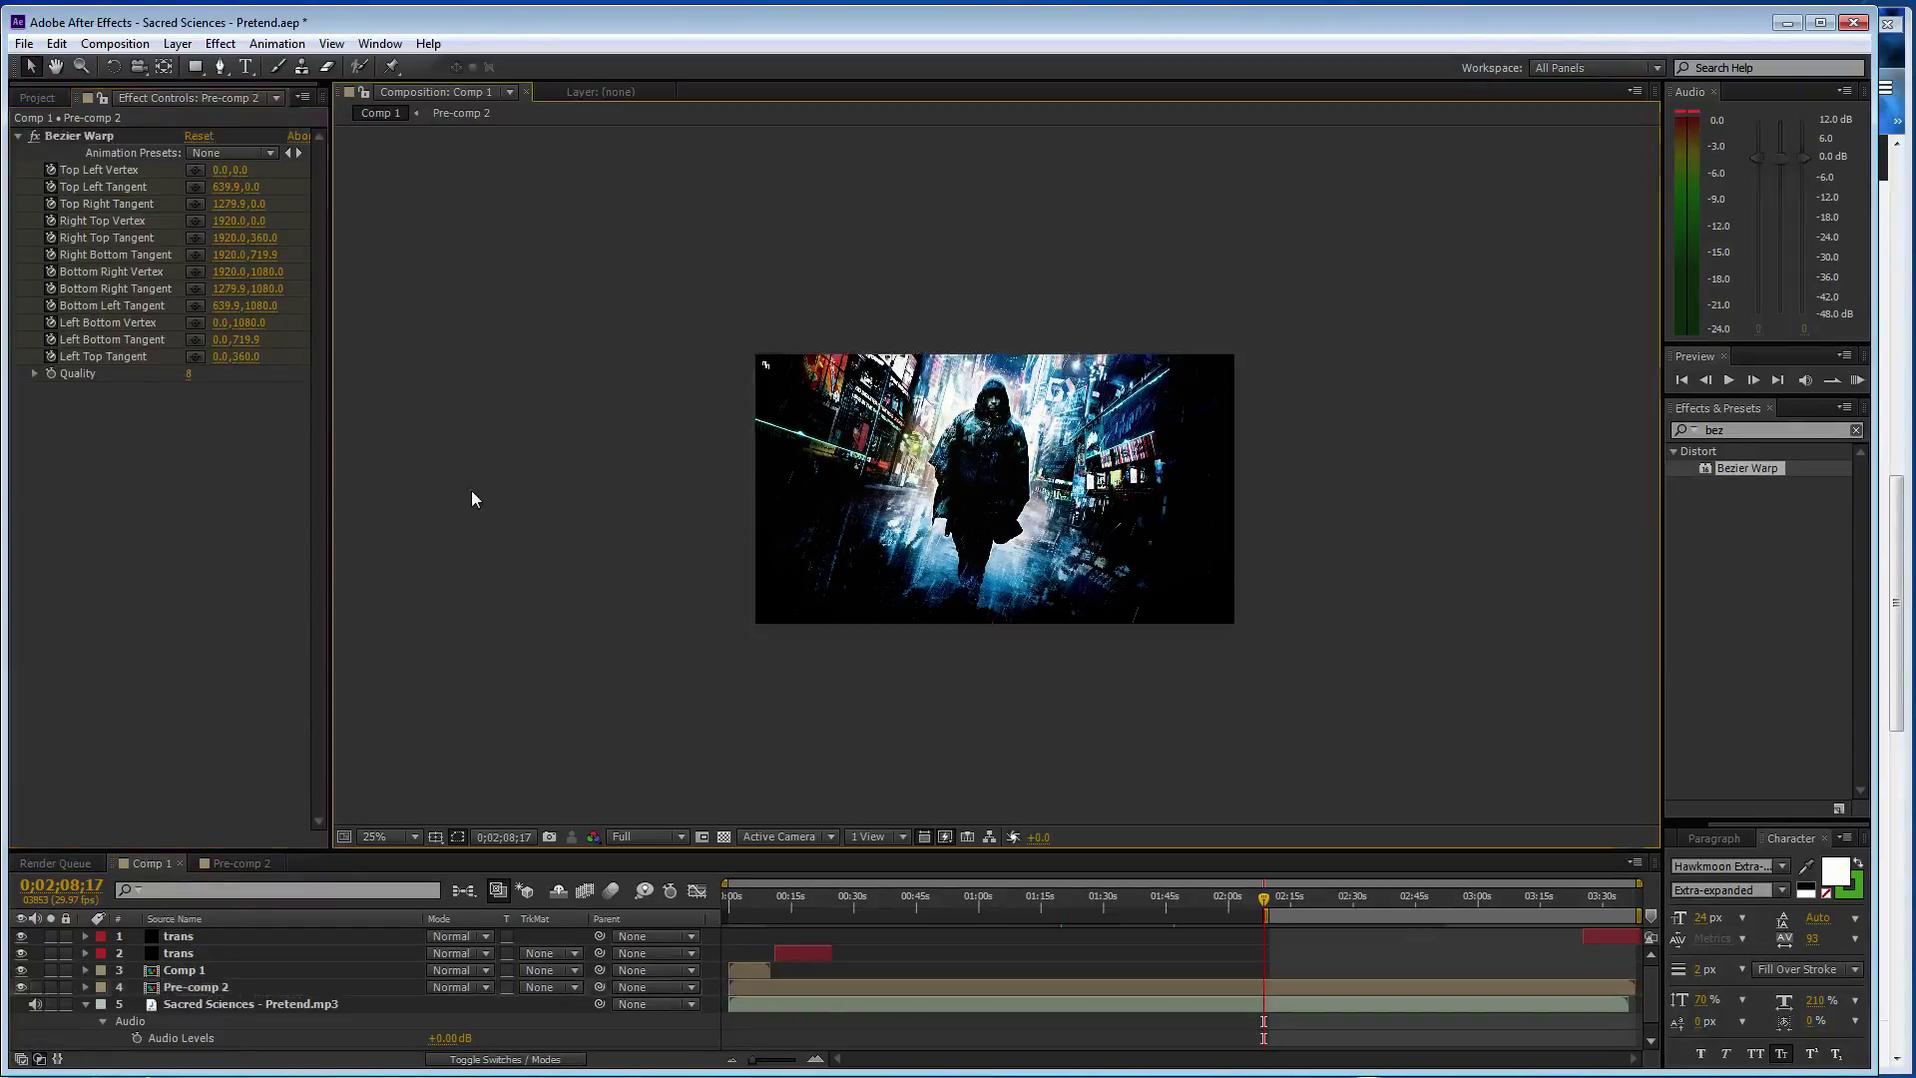
pyautogui.hotkey('ctrl', 's')
pyautogui.press('.')
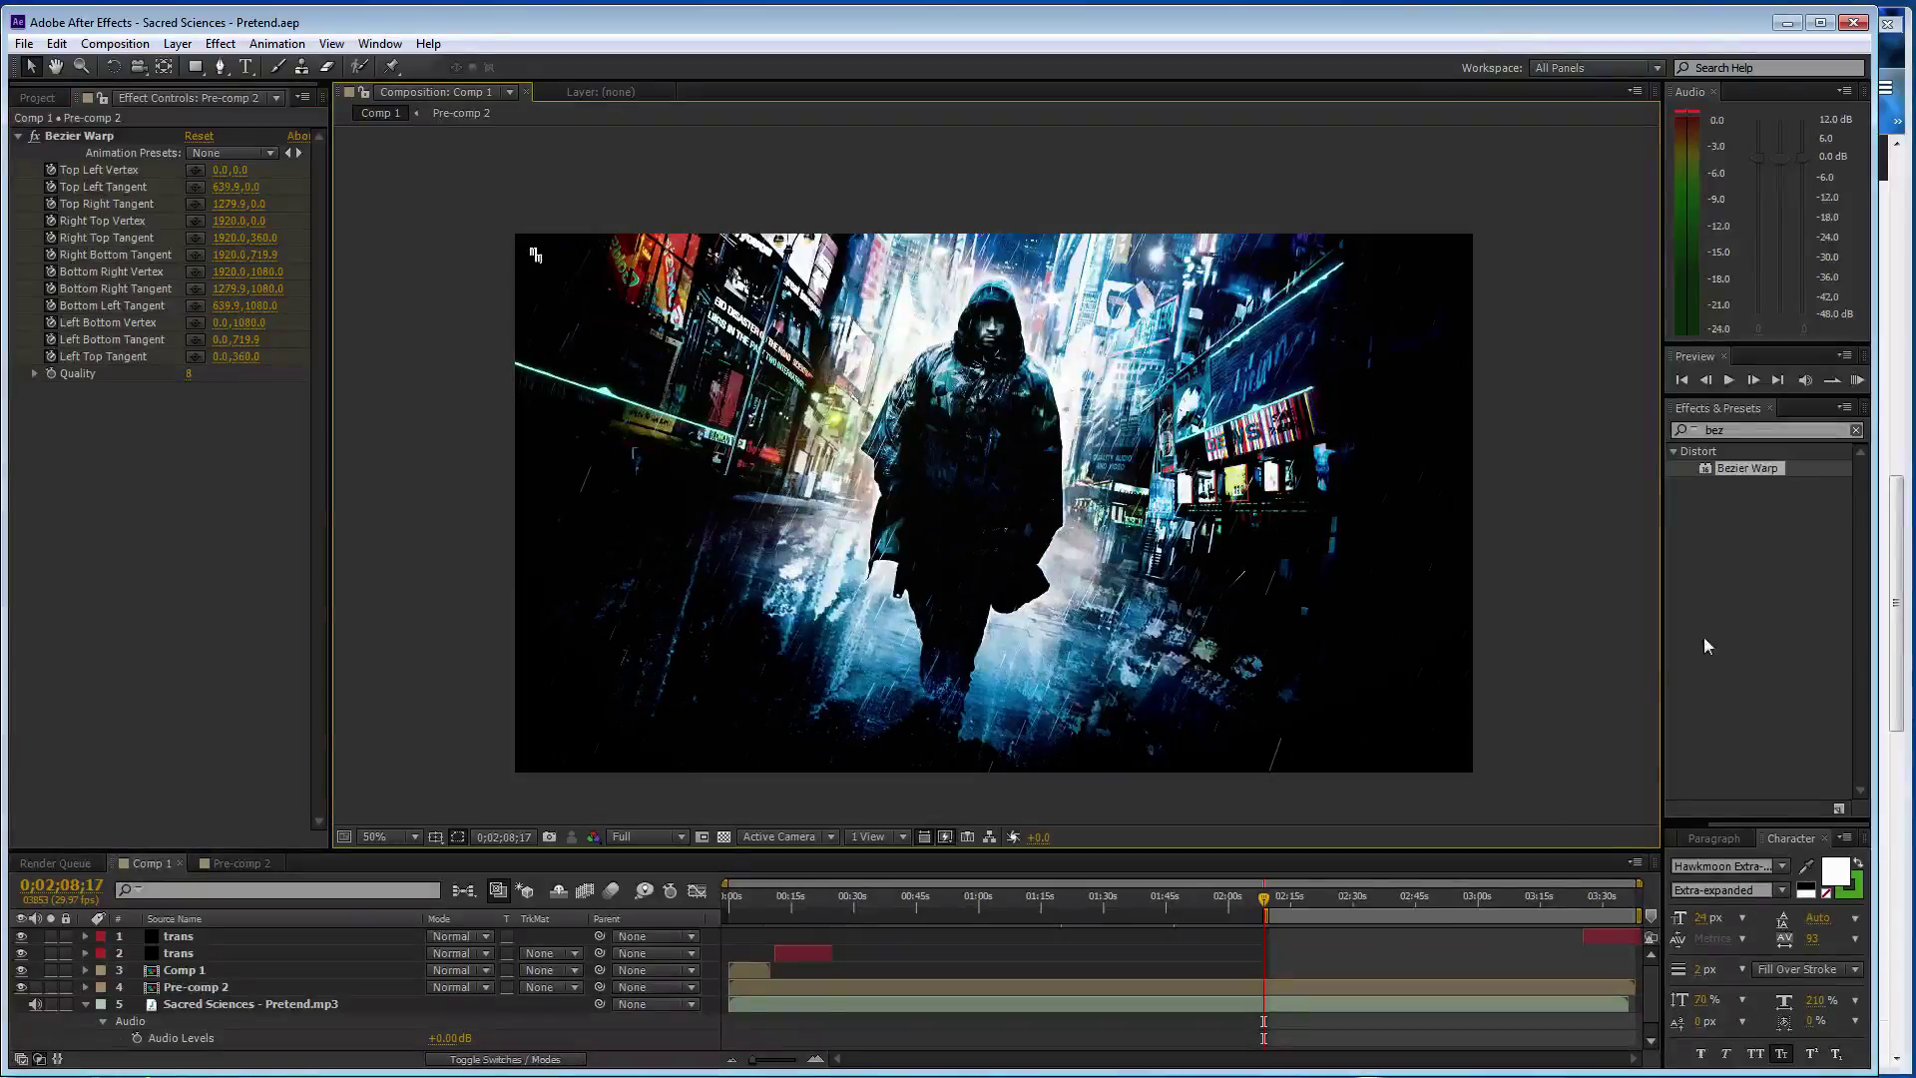
pyautogui.moveTo(1300, 901); pyautogui.dragTo(1534, 901)
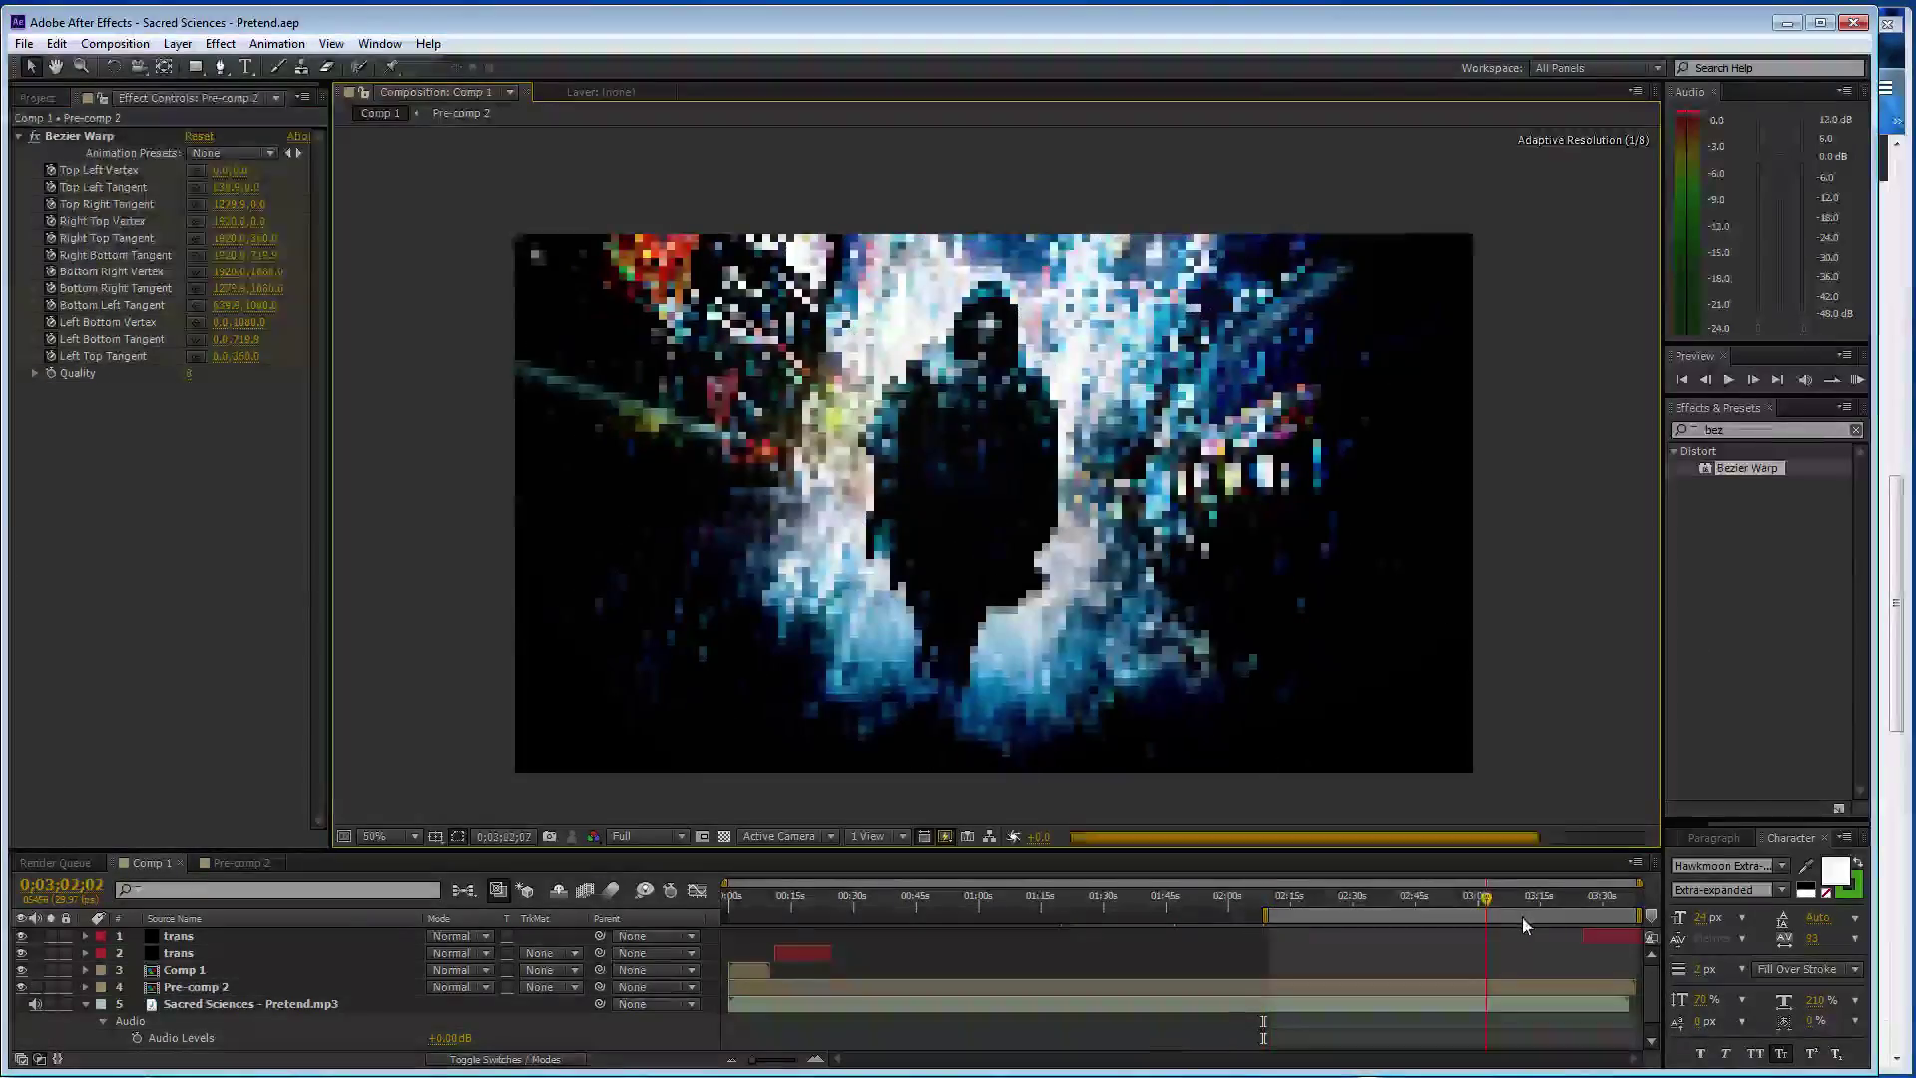
pyautogui.click(1584, 935)
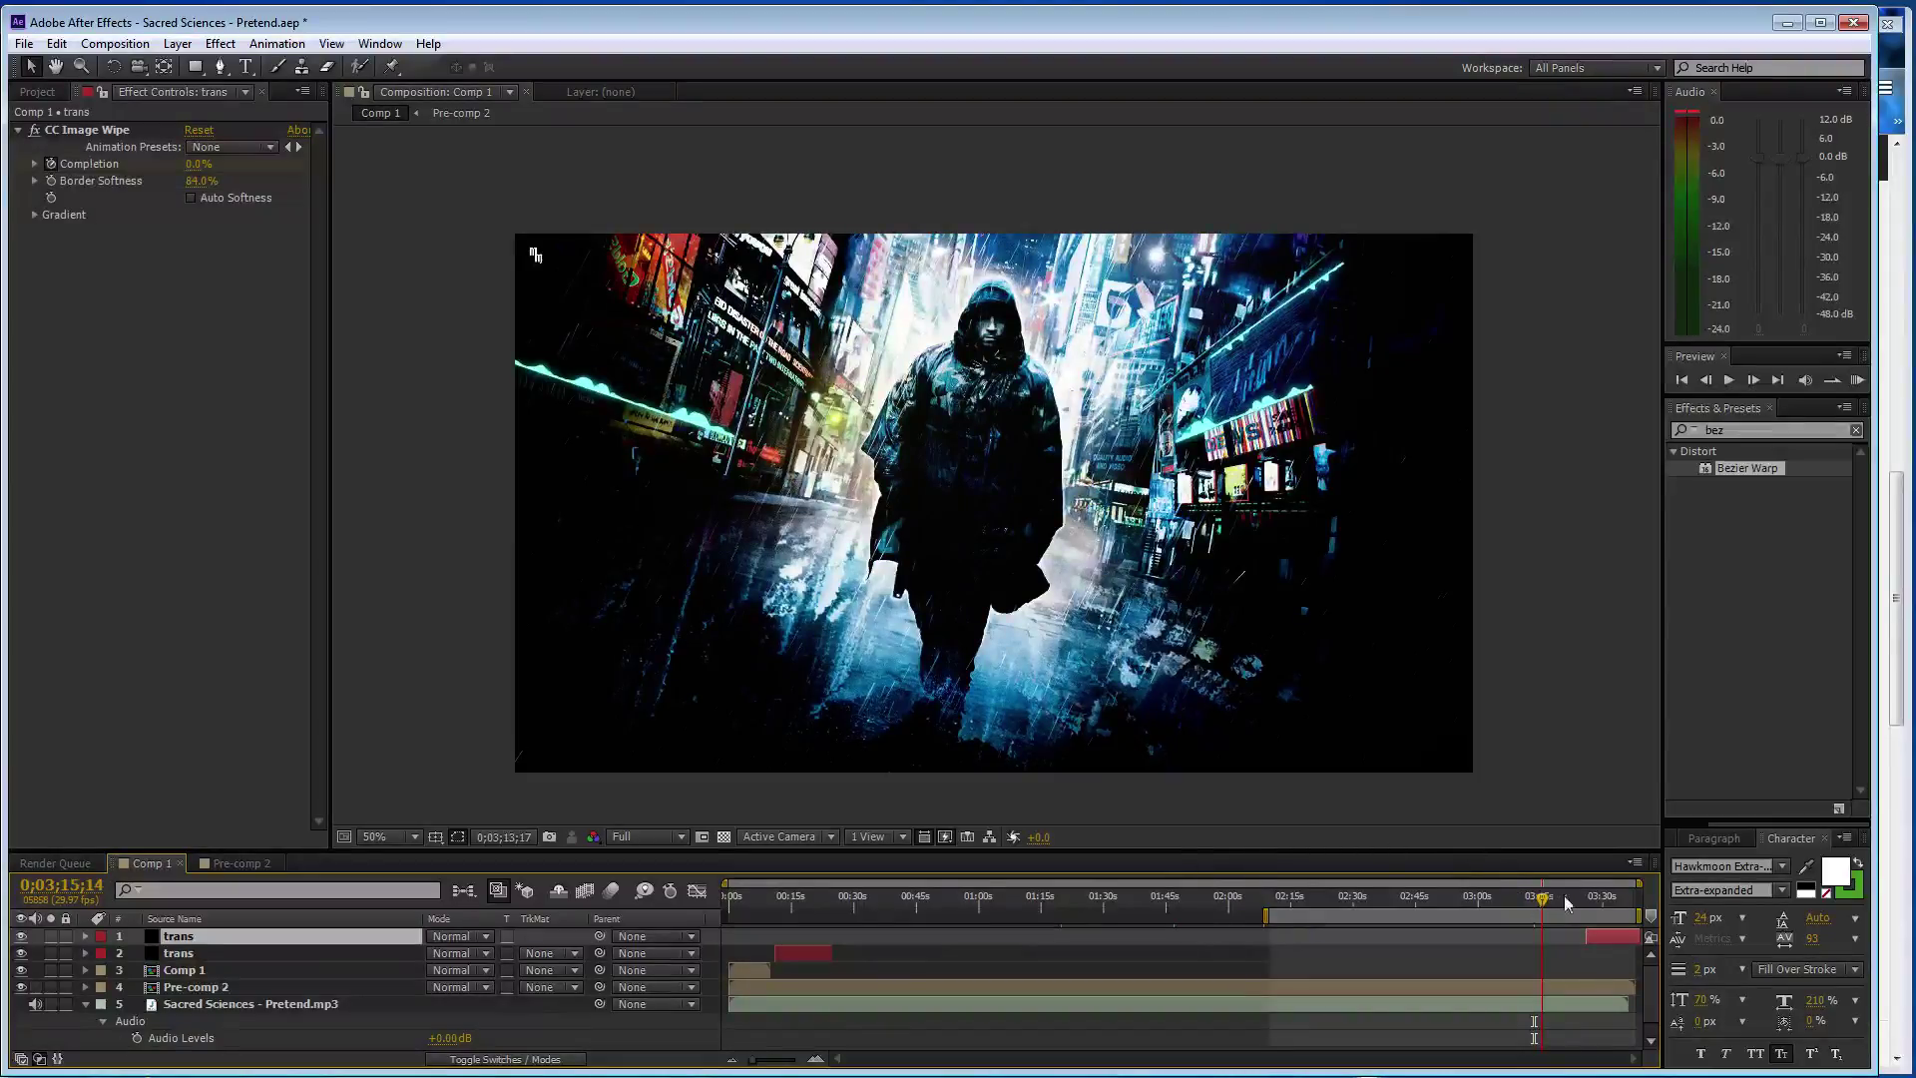
# - Keyframe CC Image Wipe Completion at 100% at 3:27;29 and 0% at 3:37;10
pyautogui.moveTo(1565, 898); pyautogui.dragTo(1587, 898)
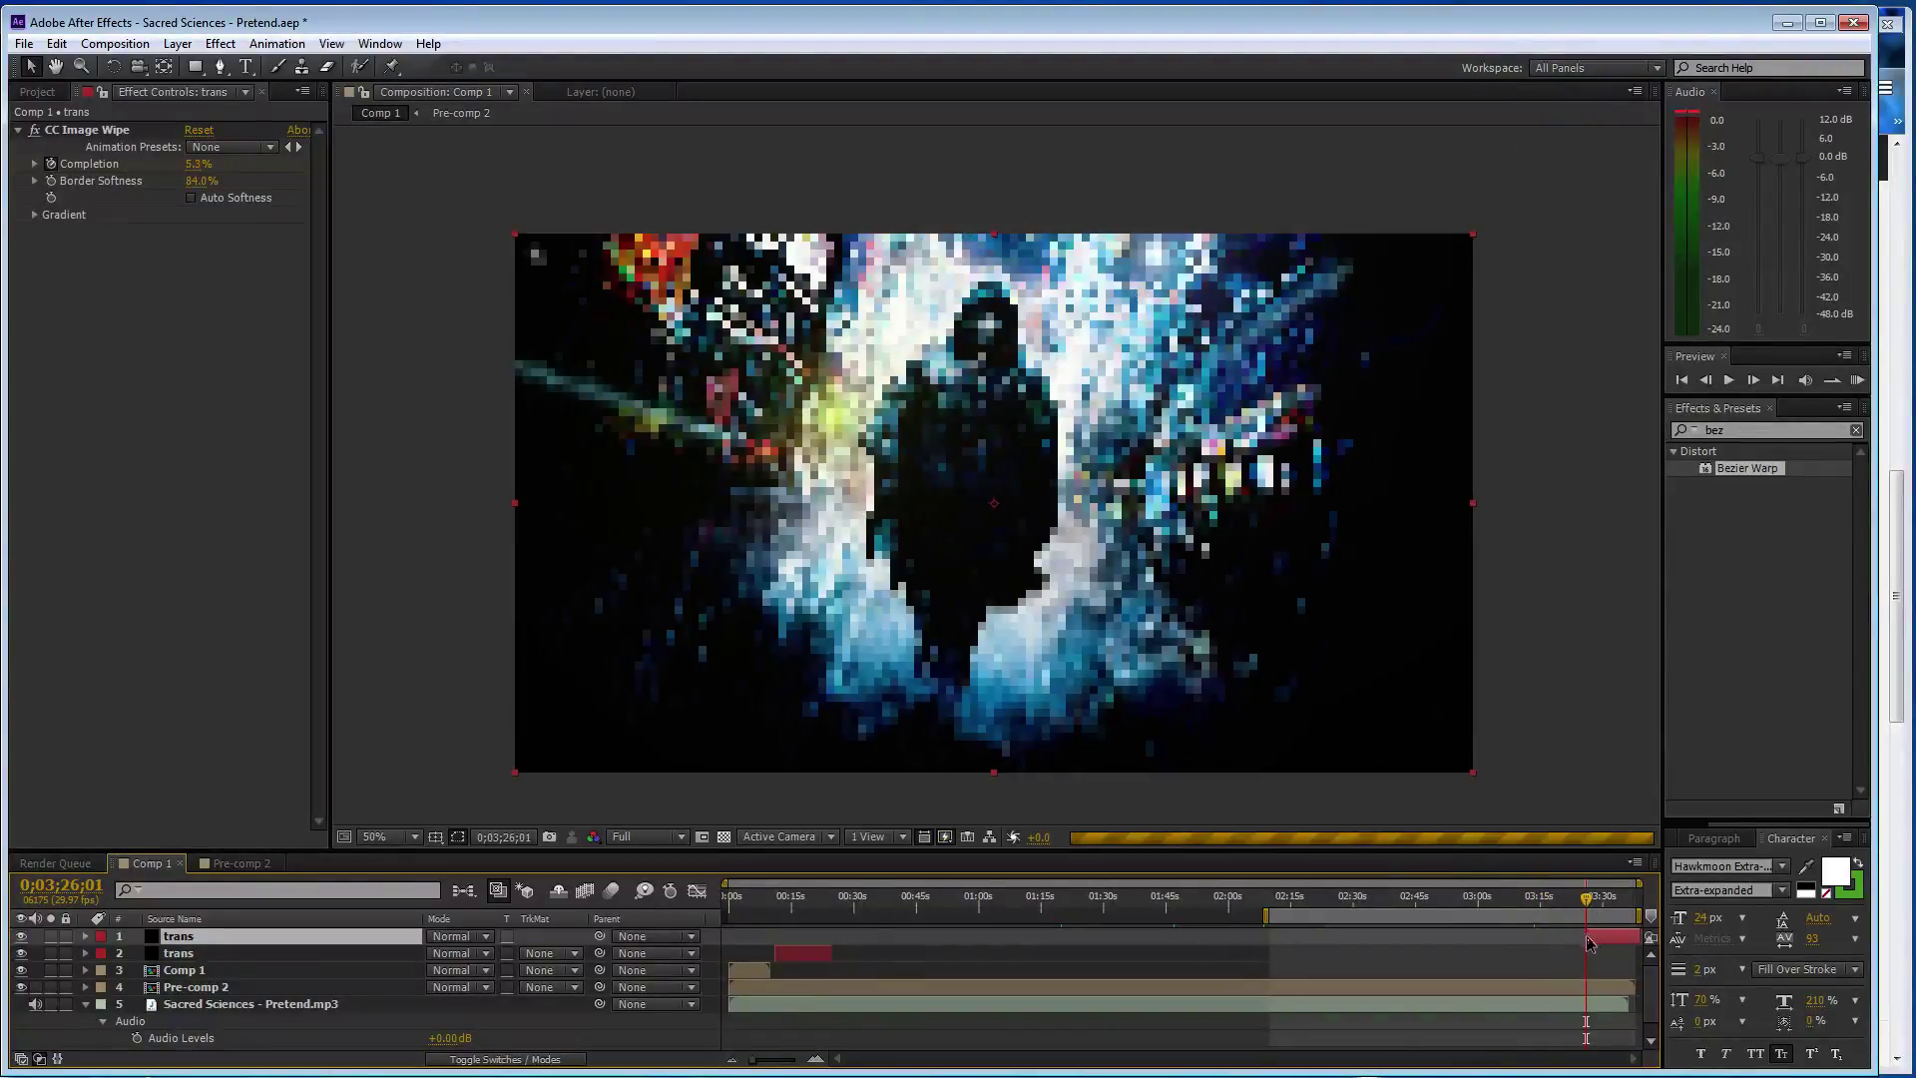
pyautogui.click(1593, 906)
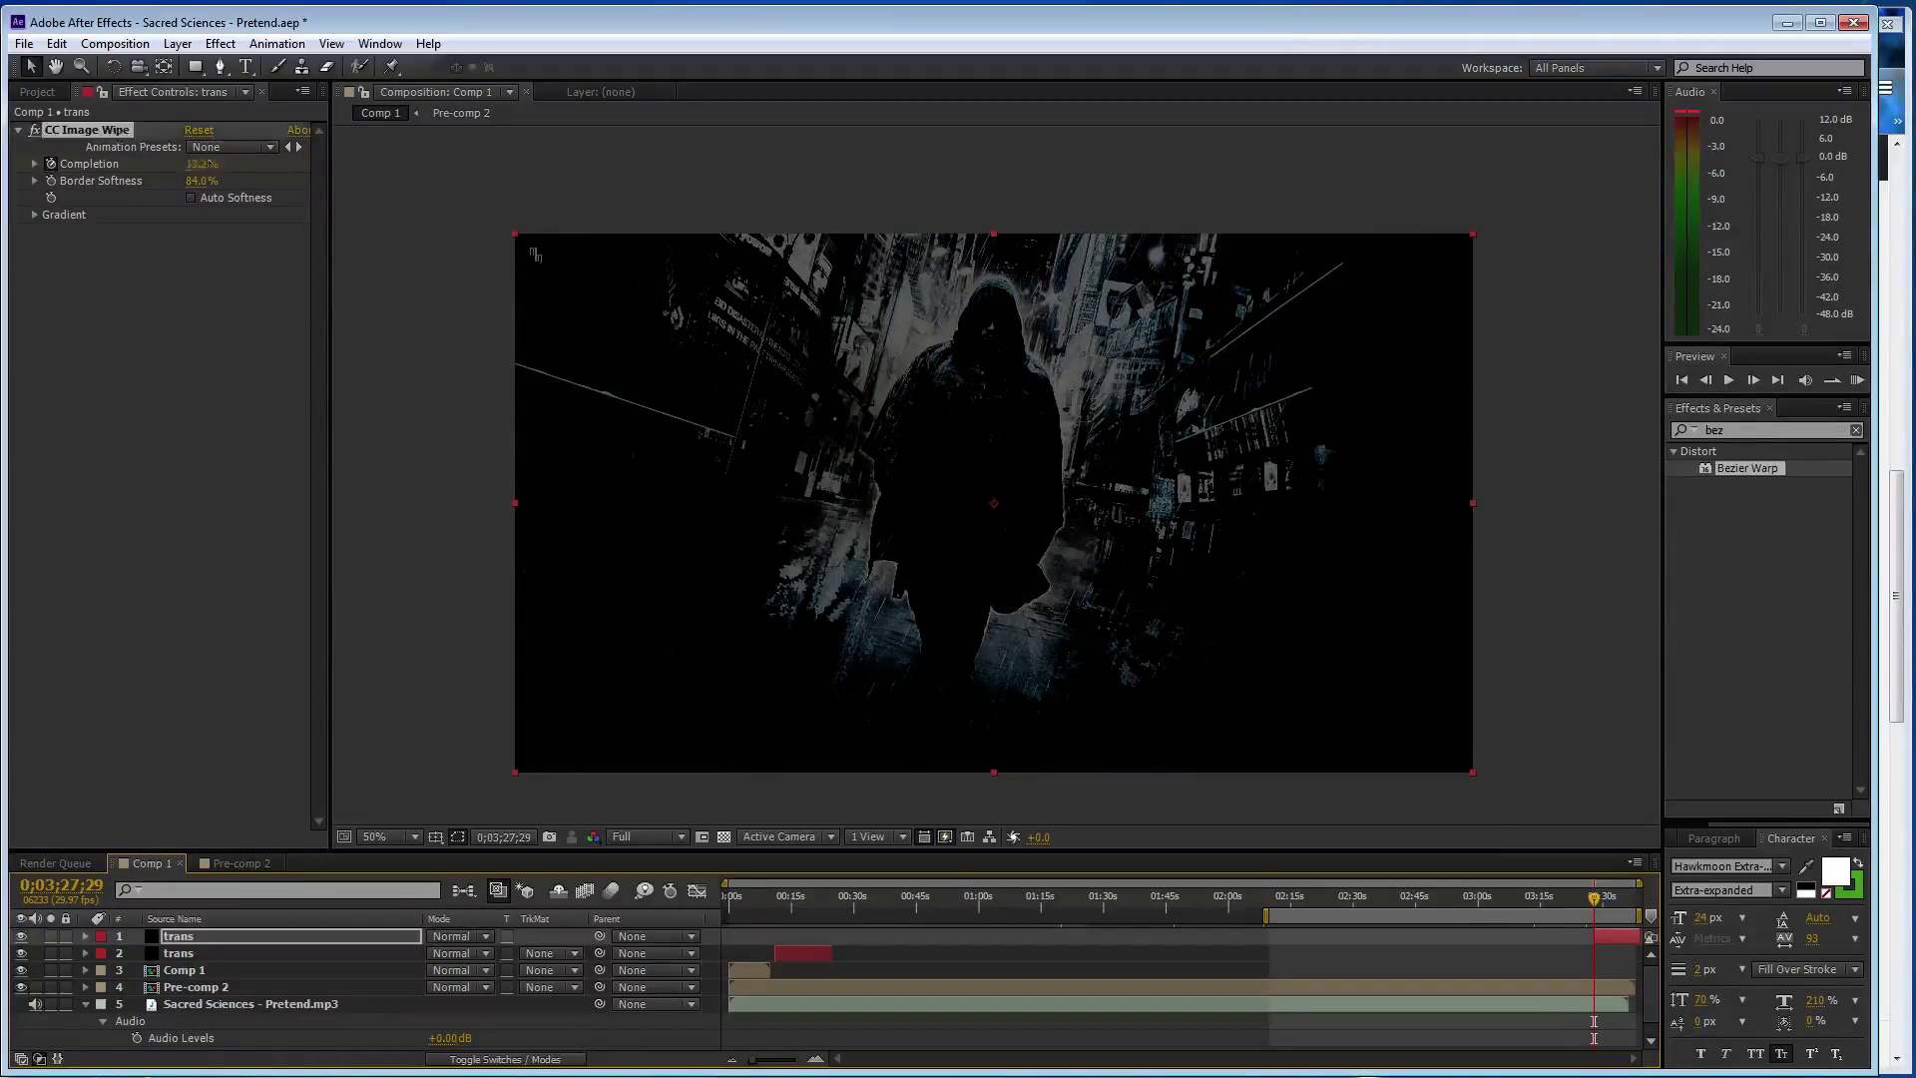
pyautogui.moveTo(201, 164); pyautogui.dragTo(399, 166)
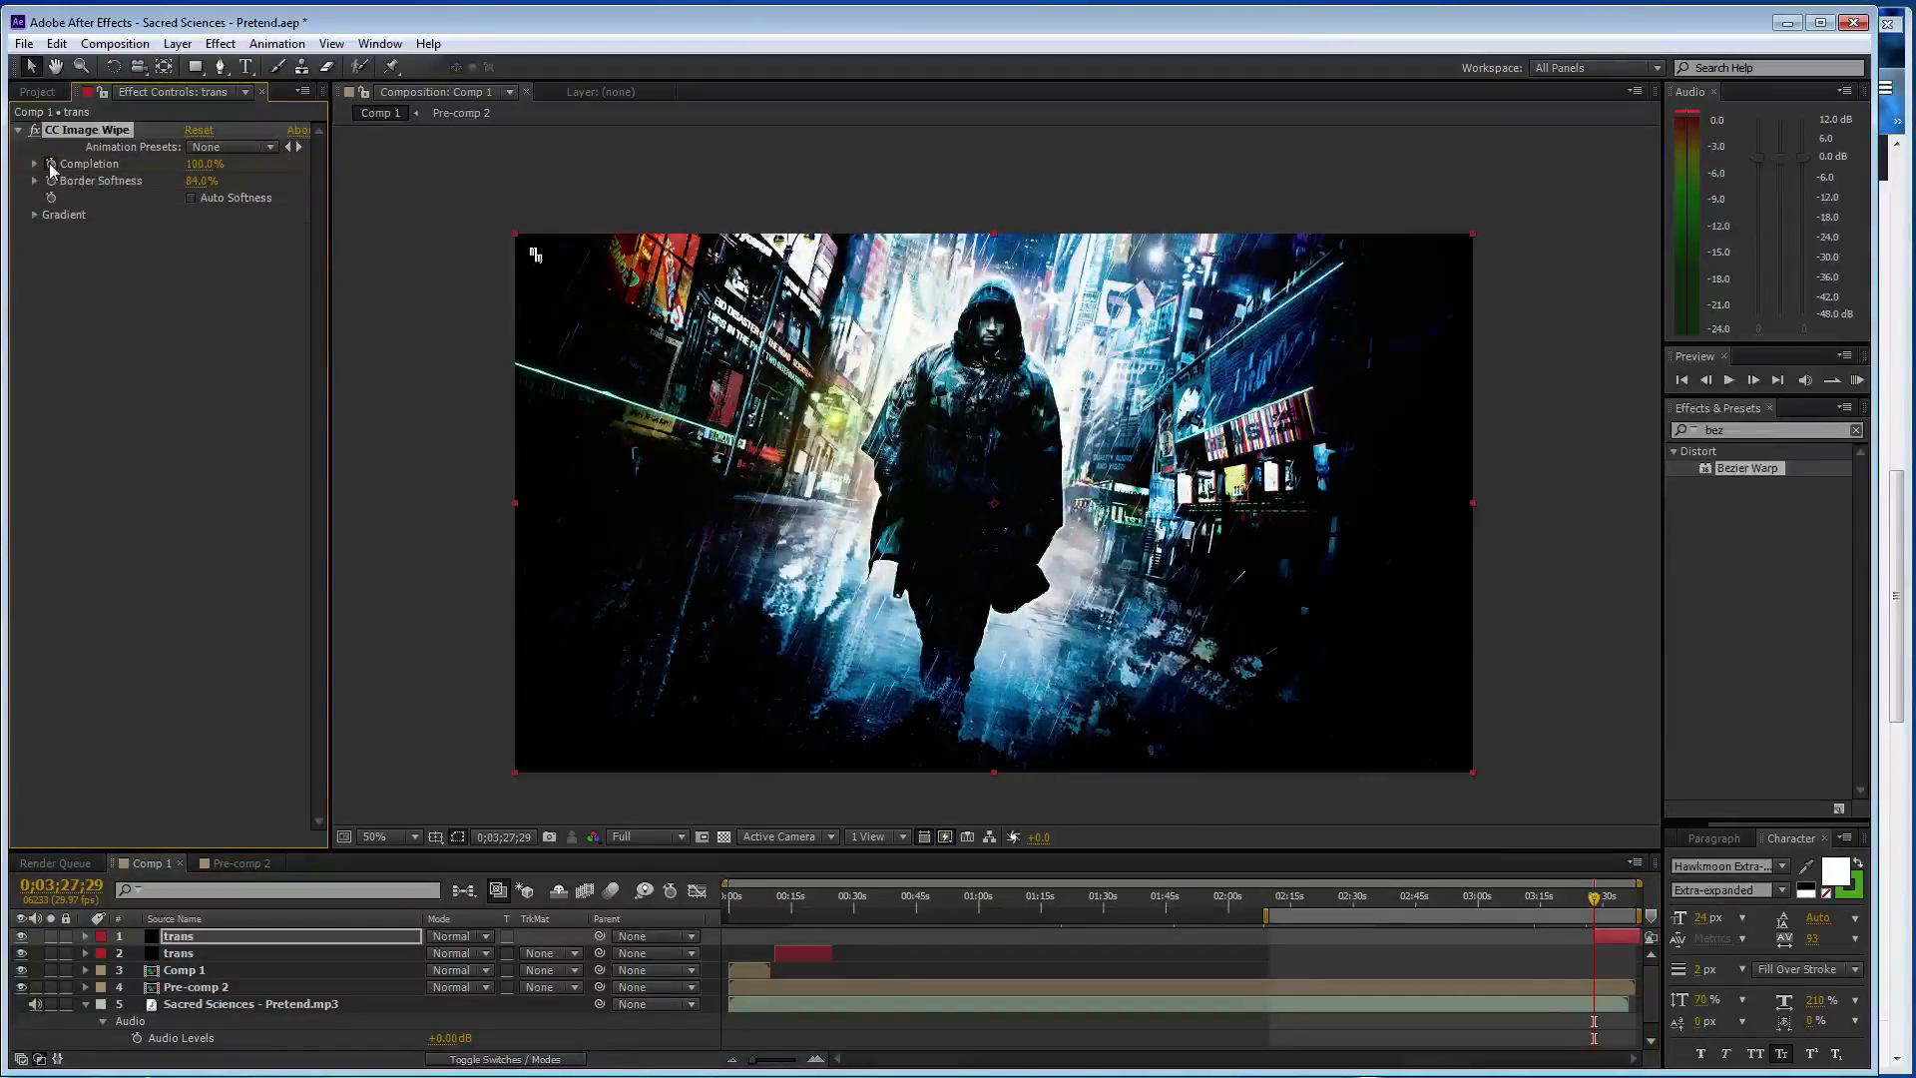
pyautogui.moveTo(1597, 897); pyautogui.dragTo(1633, 898)
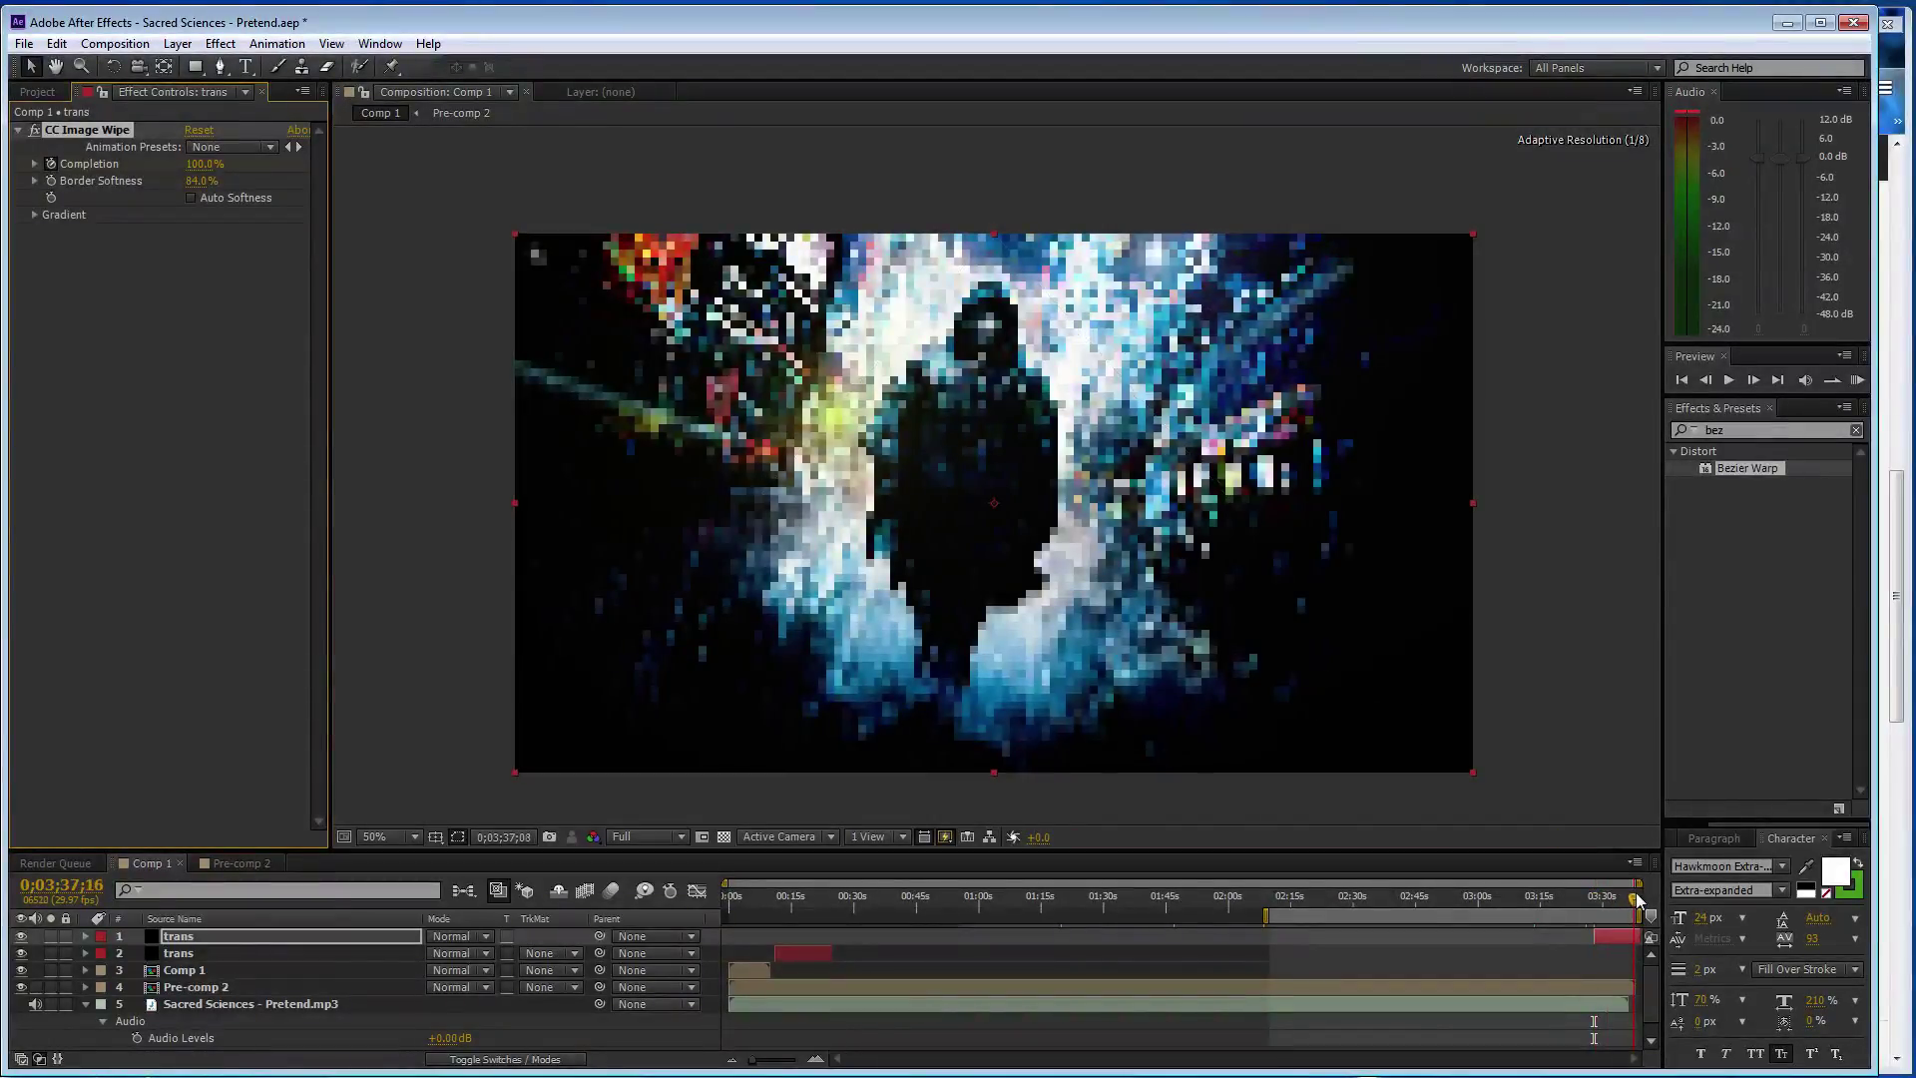
pyautogui.press('space')
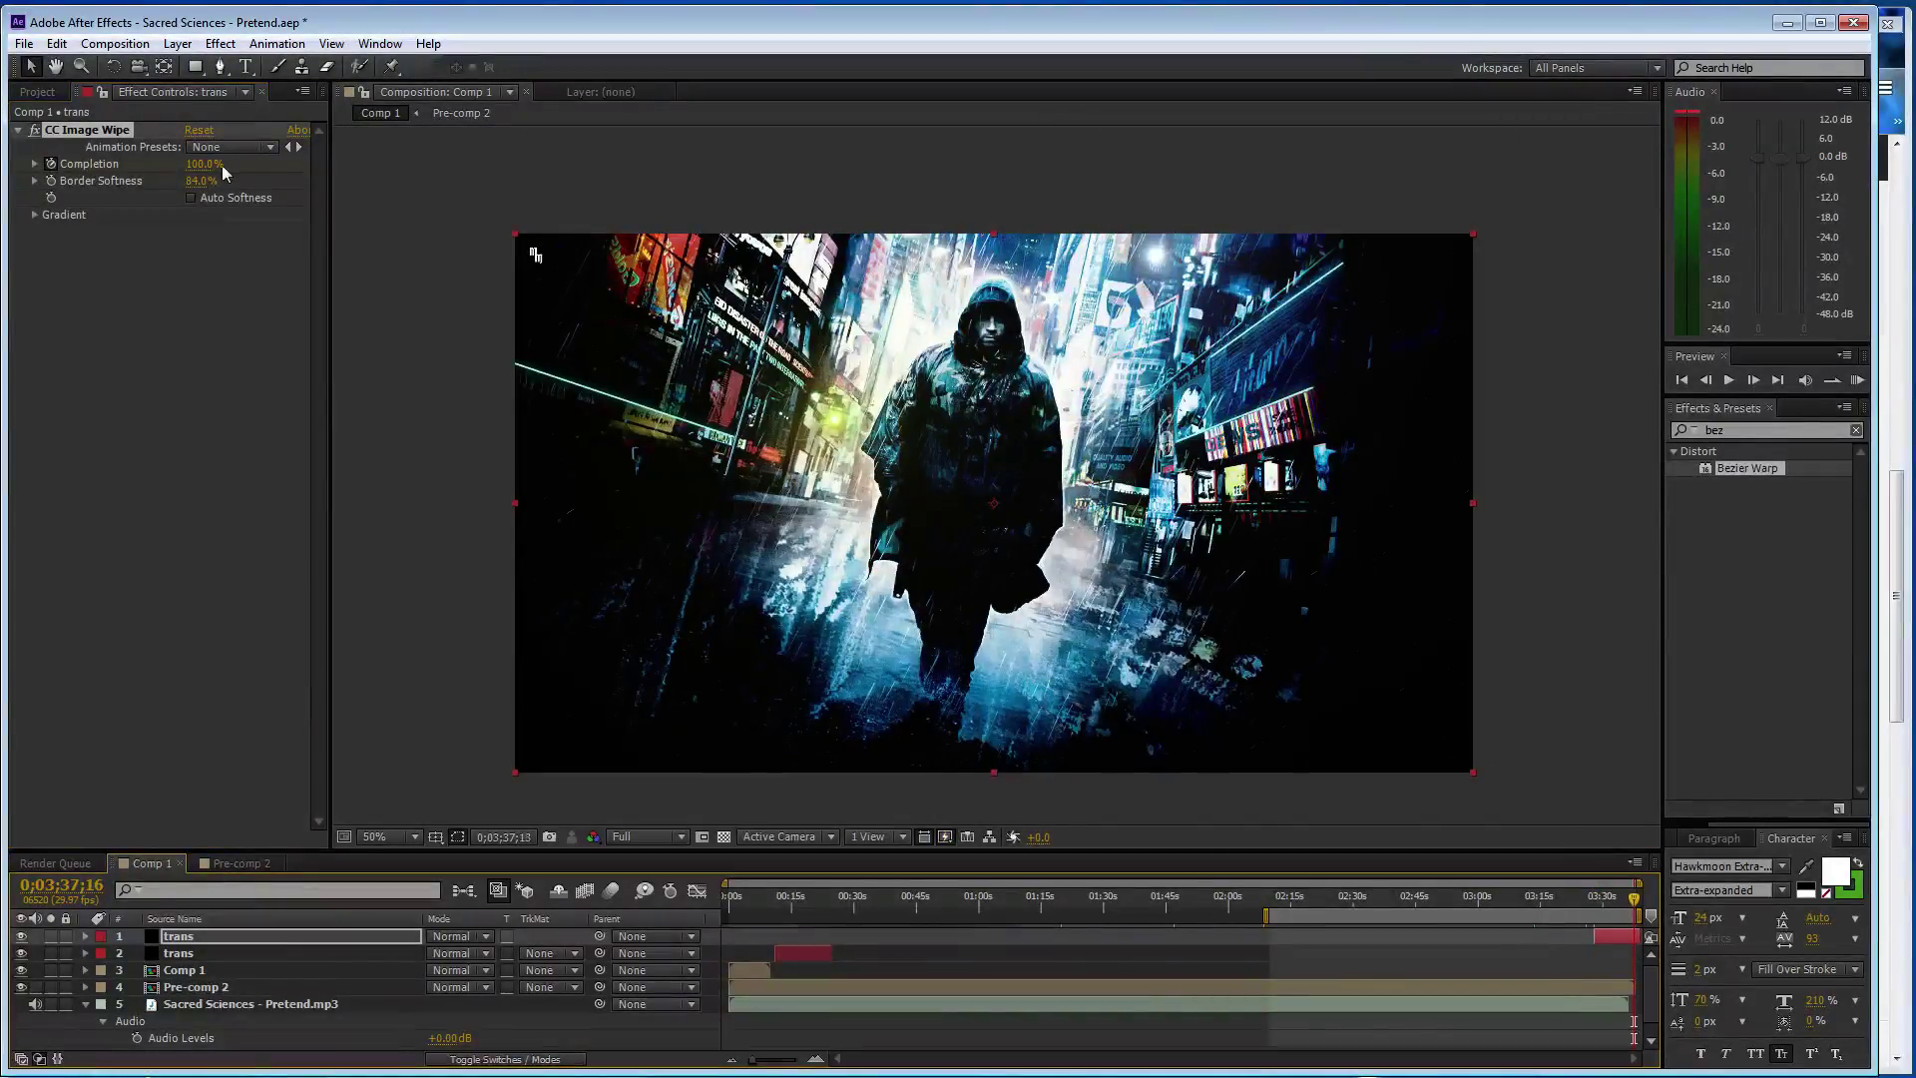
pyautogui.moveTo(201, 167); pyautogui.dragTo(215, 148)
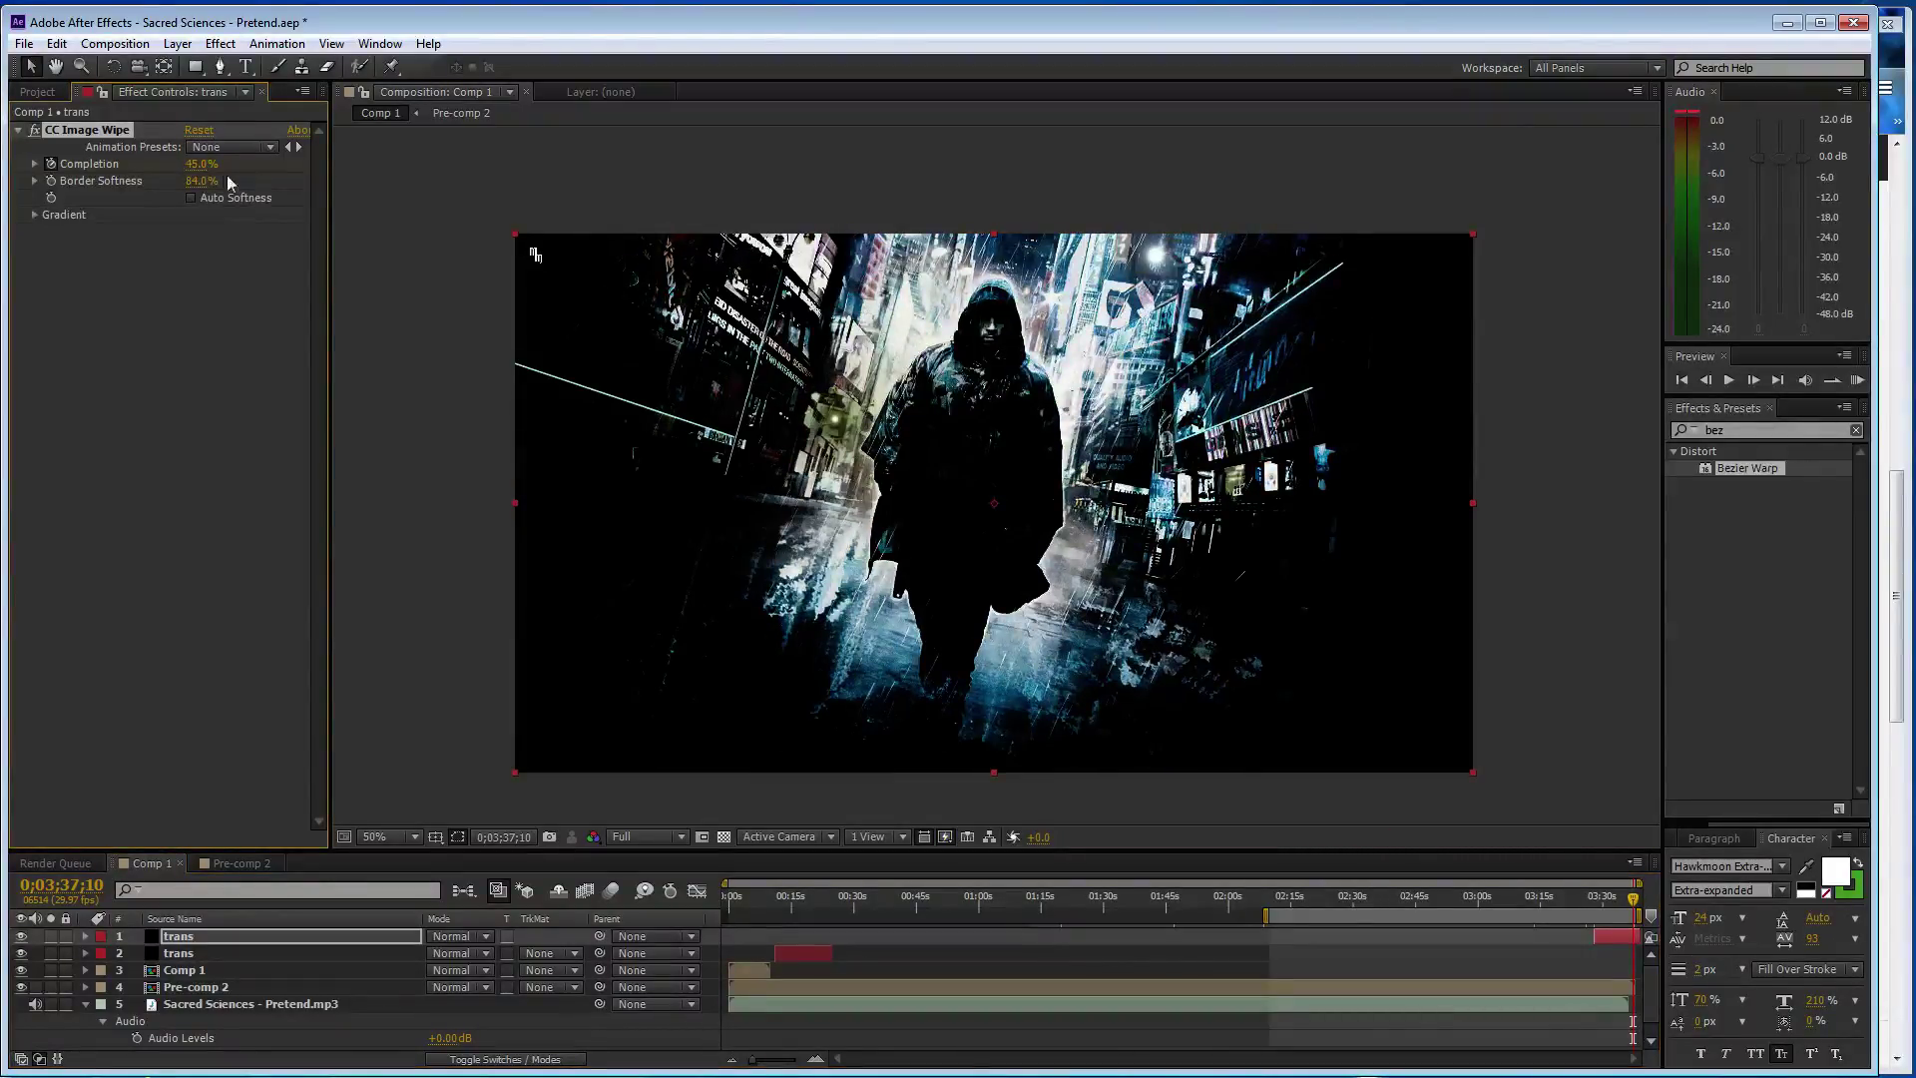
pyautogui.moveTo(200, 165); pyautogui.dragTo(24, 174)
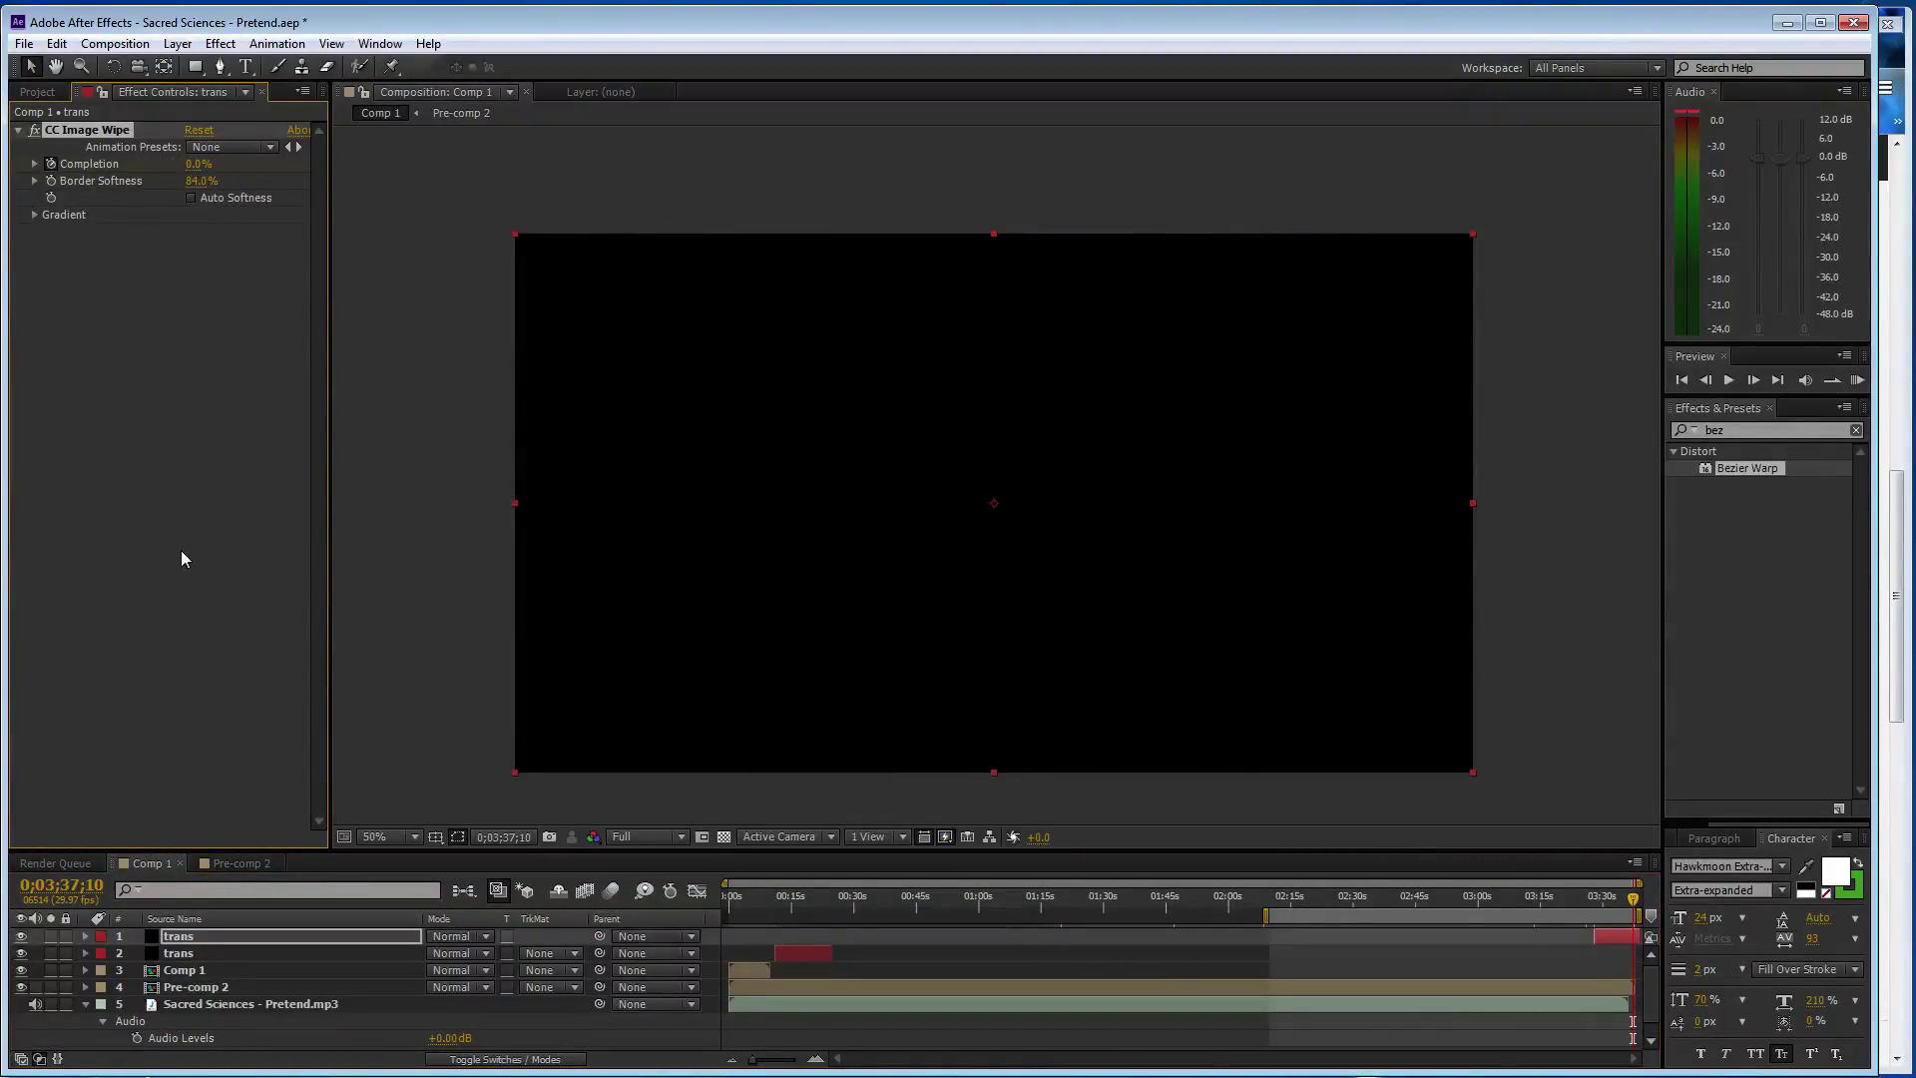
# - Save, end the work area at 3:37;10, and scrub back to around 0:46
pyautogui.hotkey('ctrl', 's')
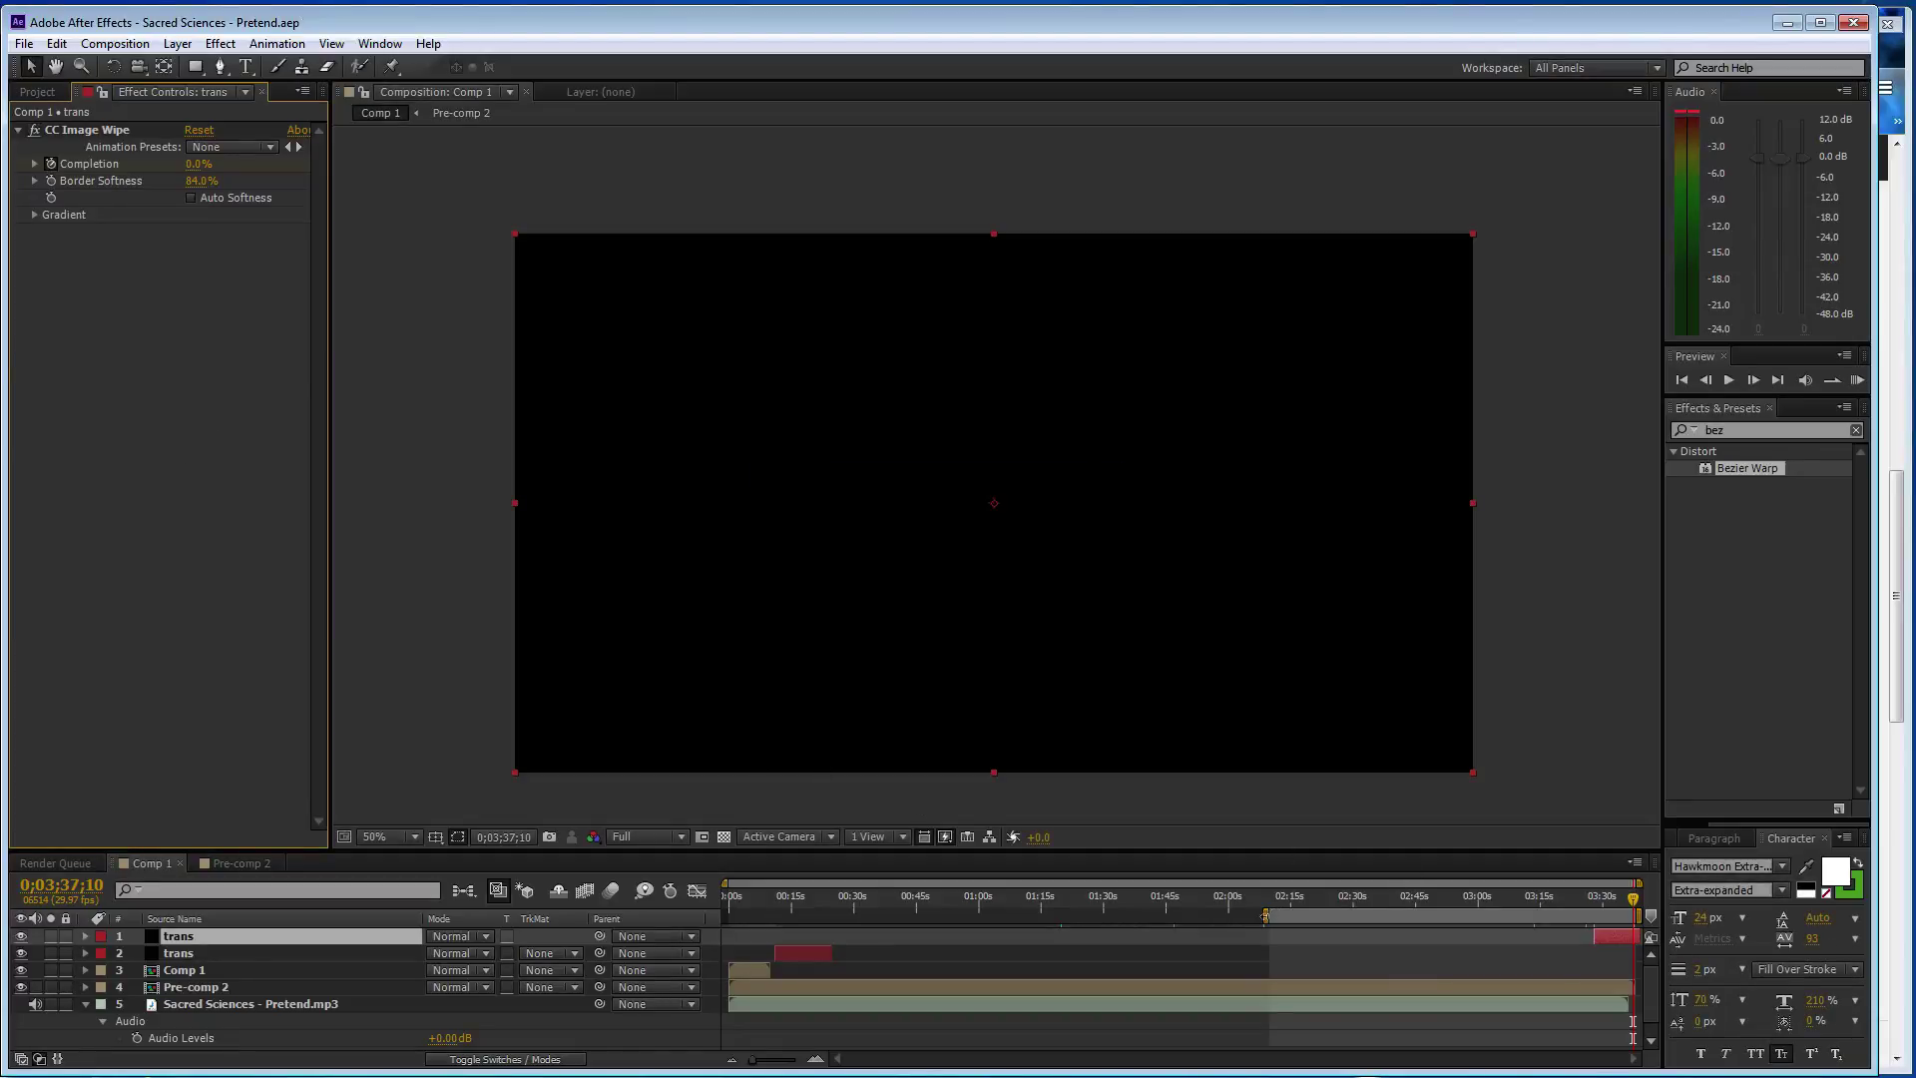
pyautogui.press('n')
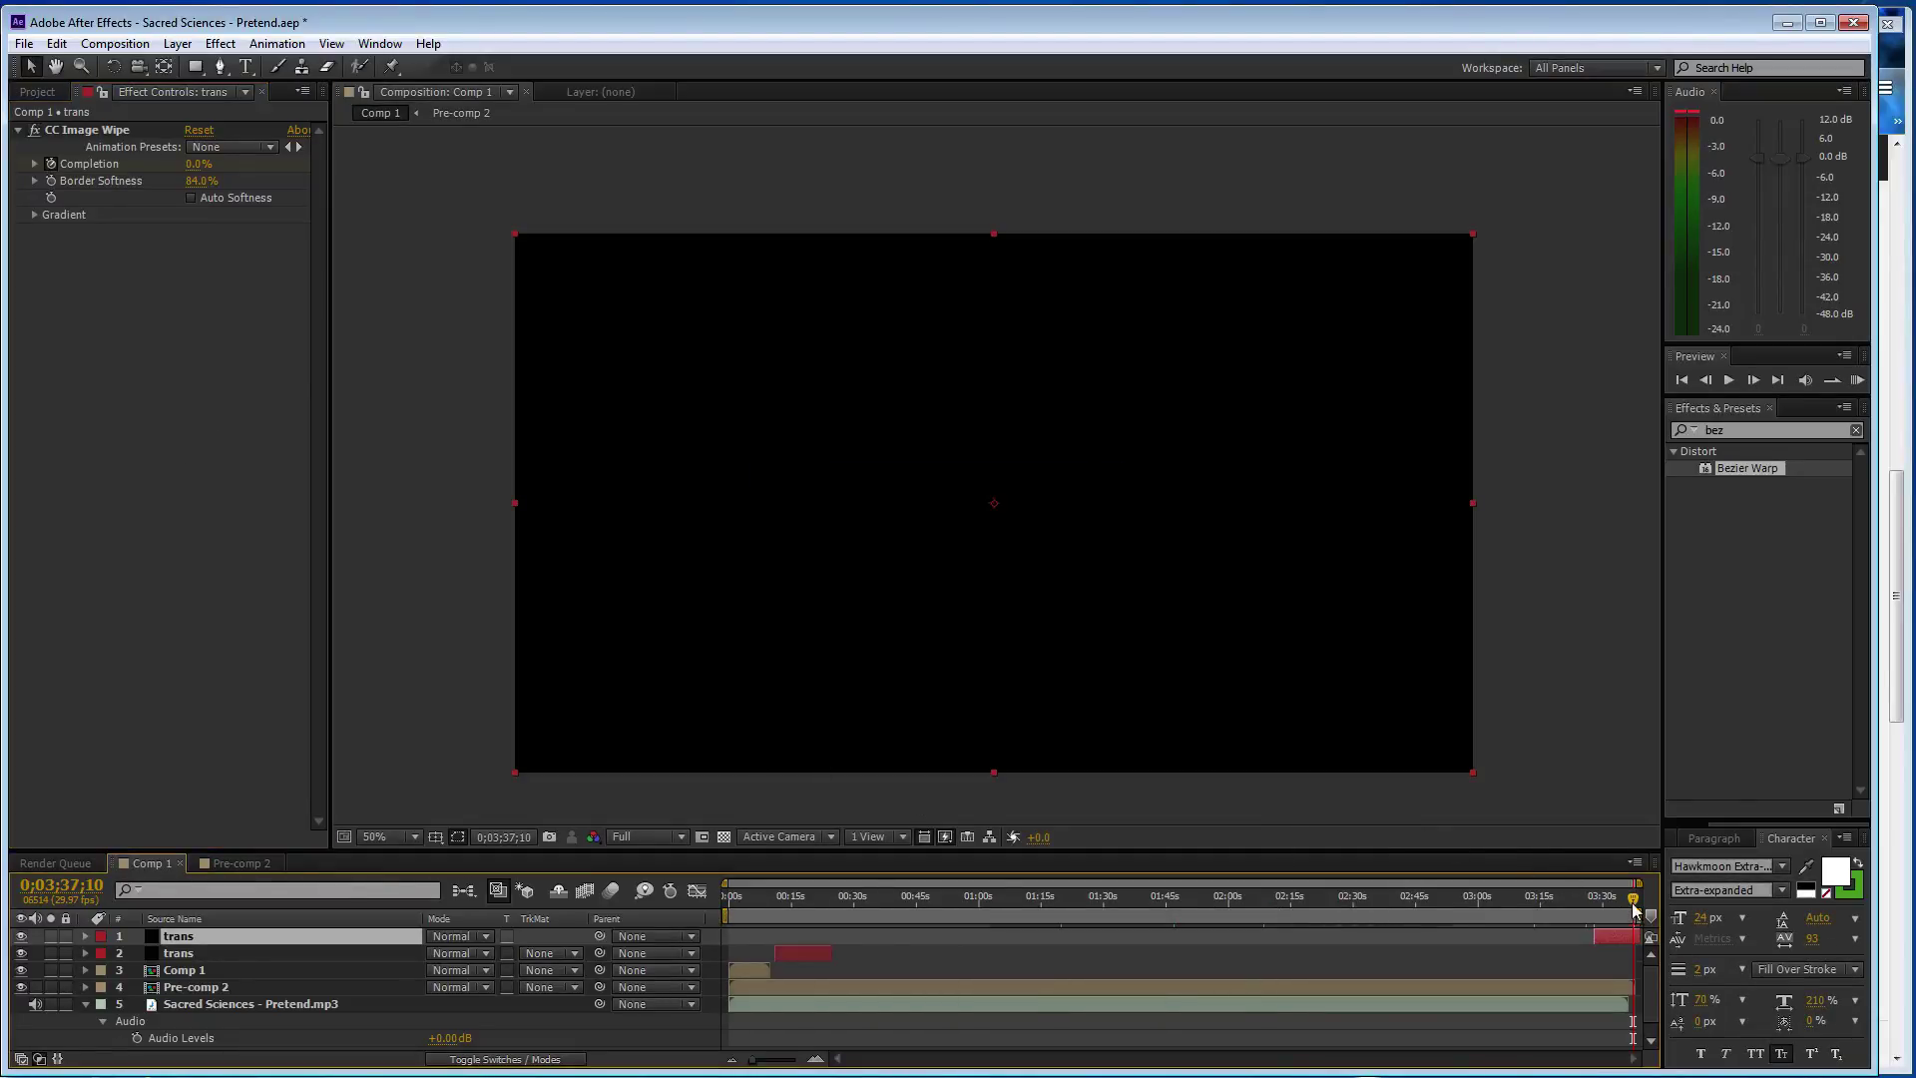
pyautogui.moveTo(1634, 903); pyautogui.dragTo(975, 898)
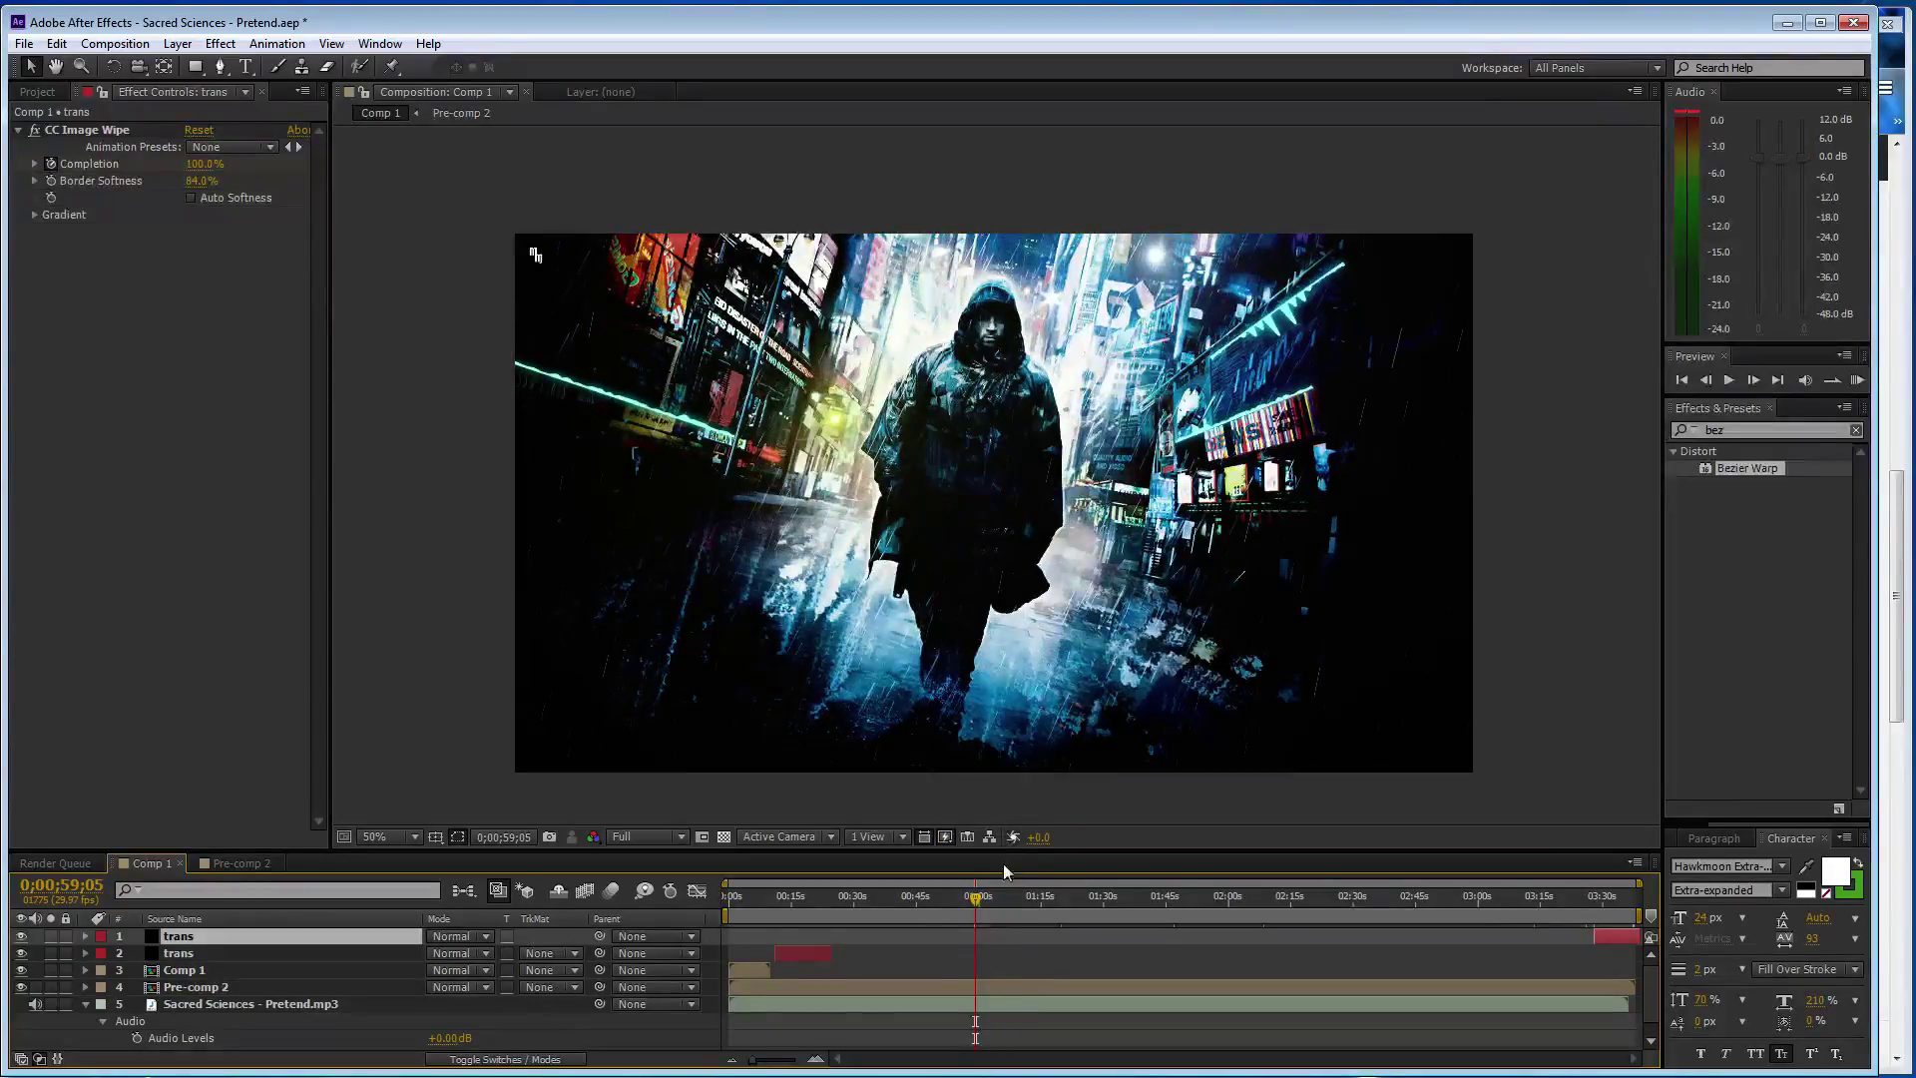
pyautogui.moveTo(976, 898); pyautogui.dragTo(918, 918)
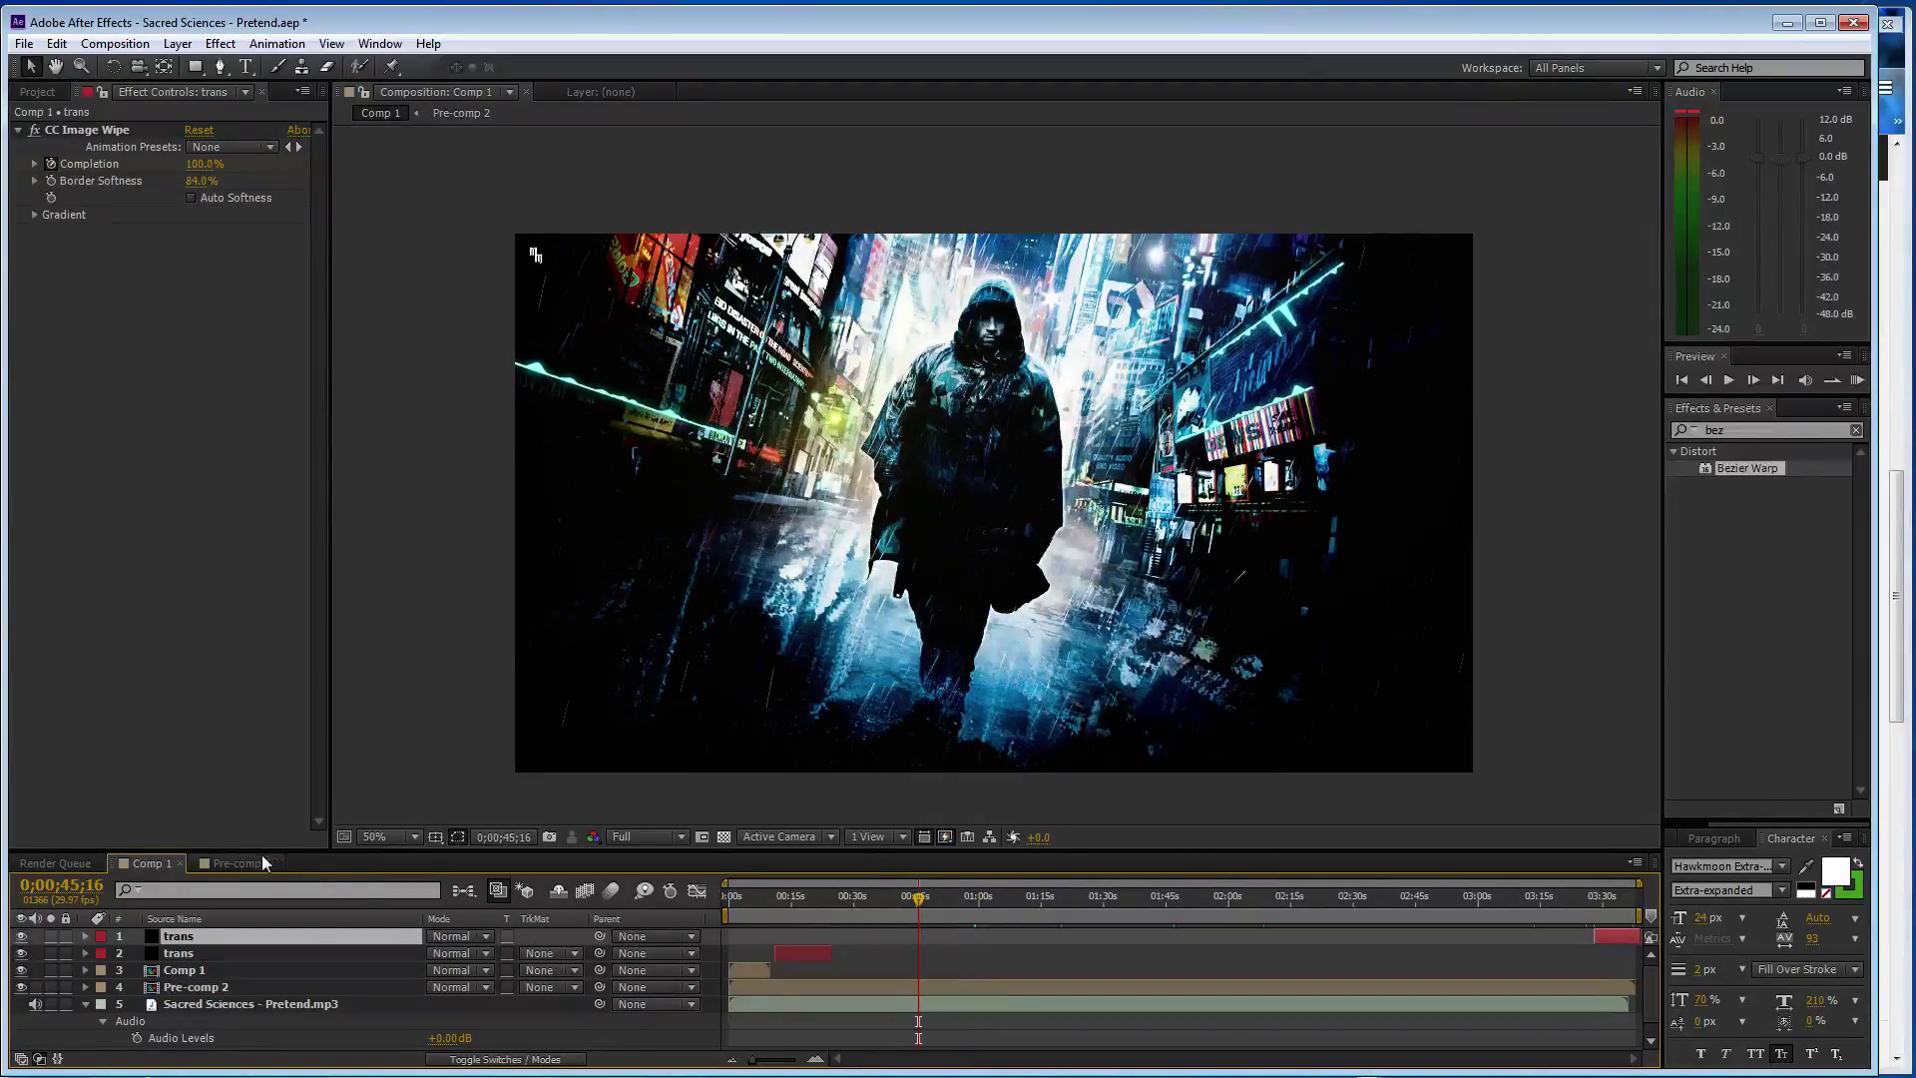
# - Set the Eq layer's Audio Spectrum Maximum Height to 500 in Pre-comp 2, then go back to Comp 1
pyautogui.click(264, 862)
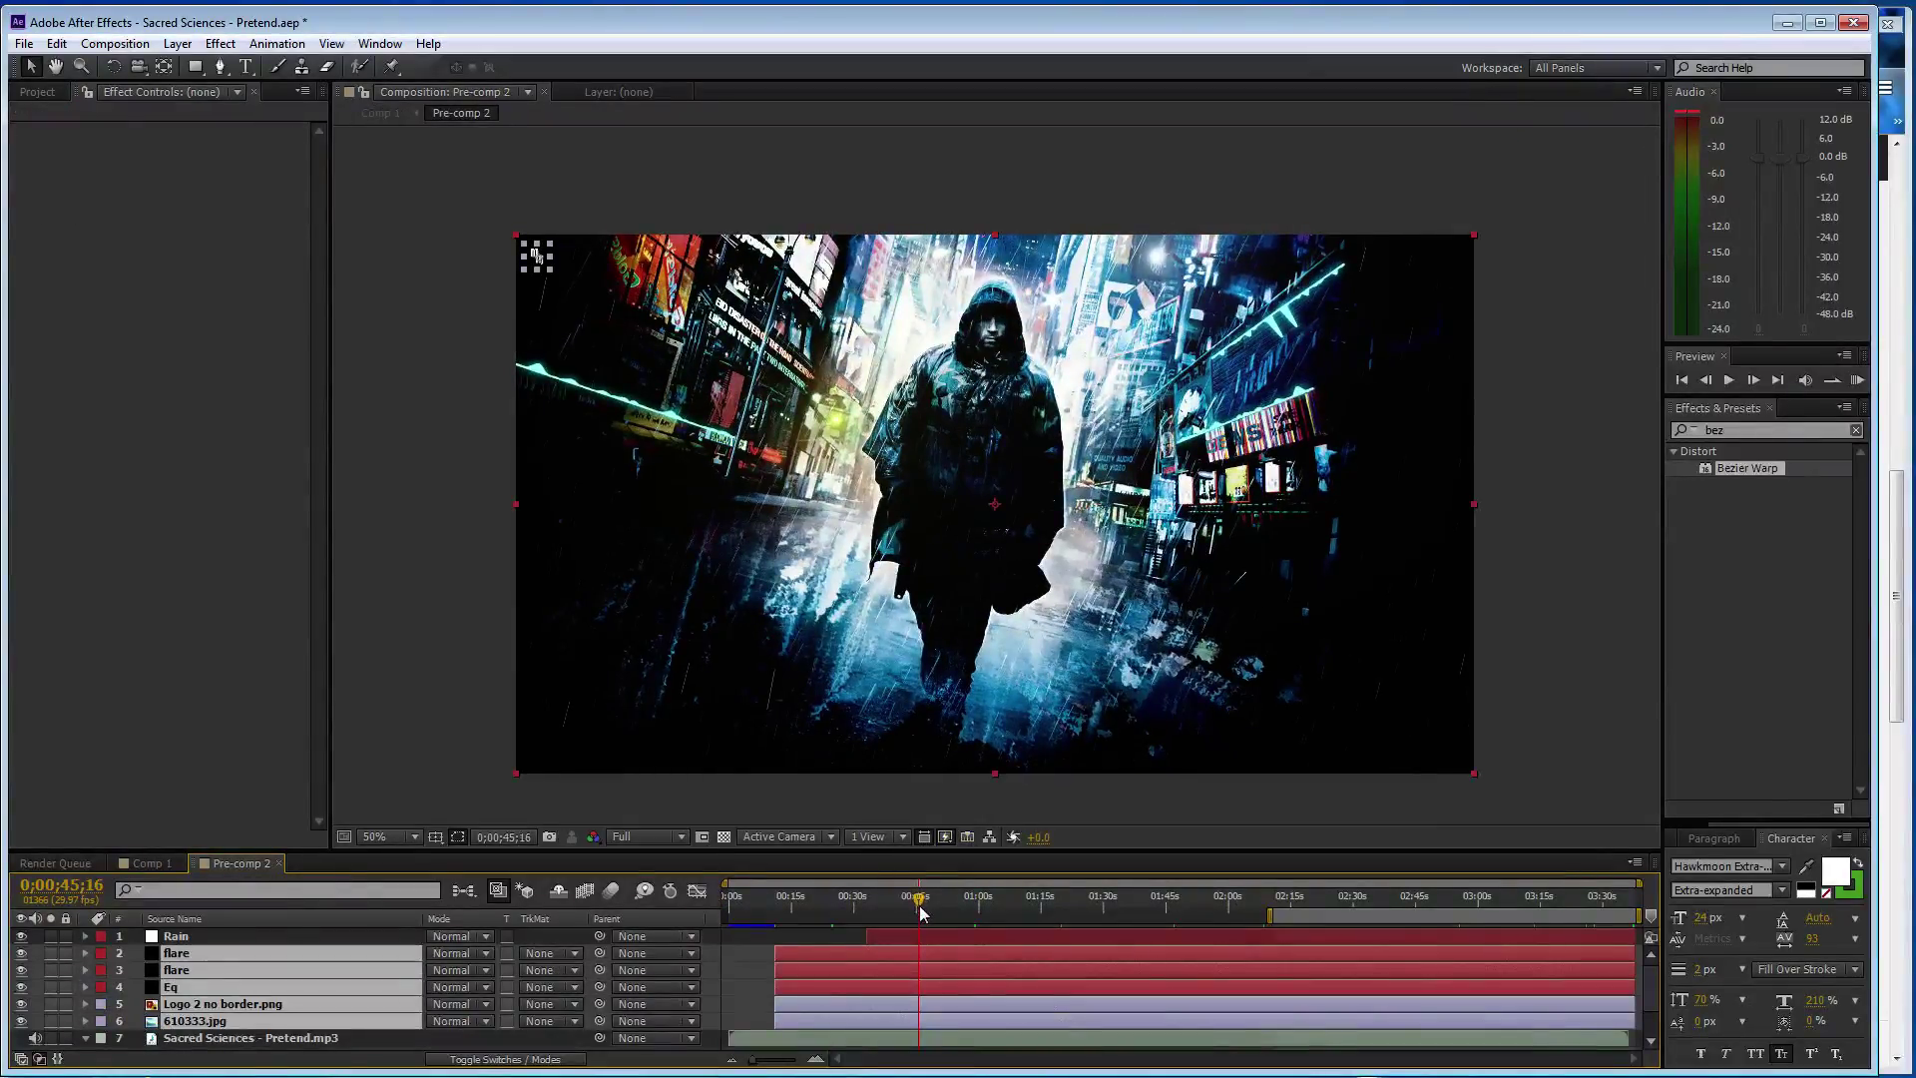
pyautogui.moveTo(905, 891); pyautogui.dragTo(983, 913)
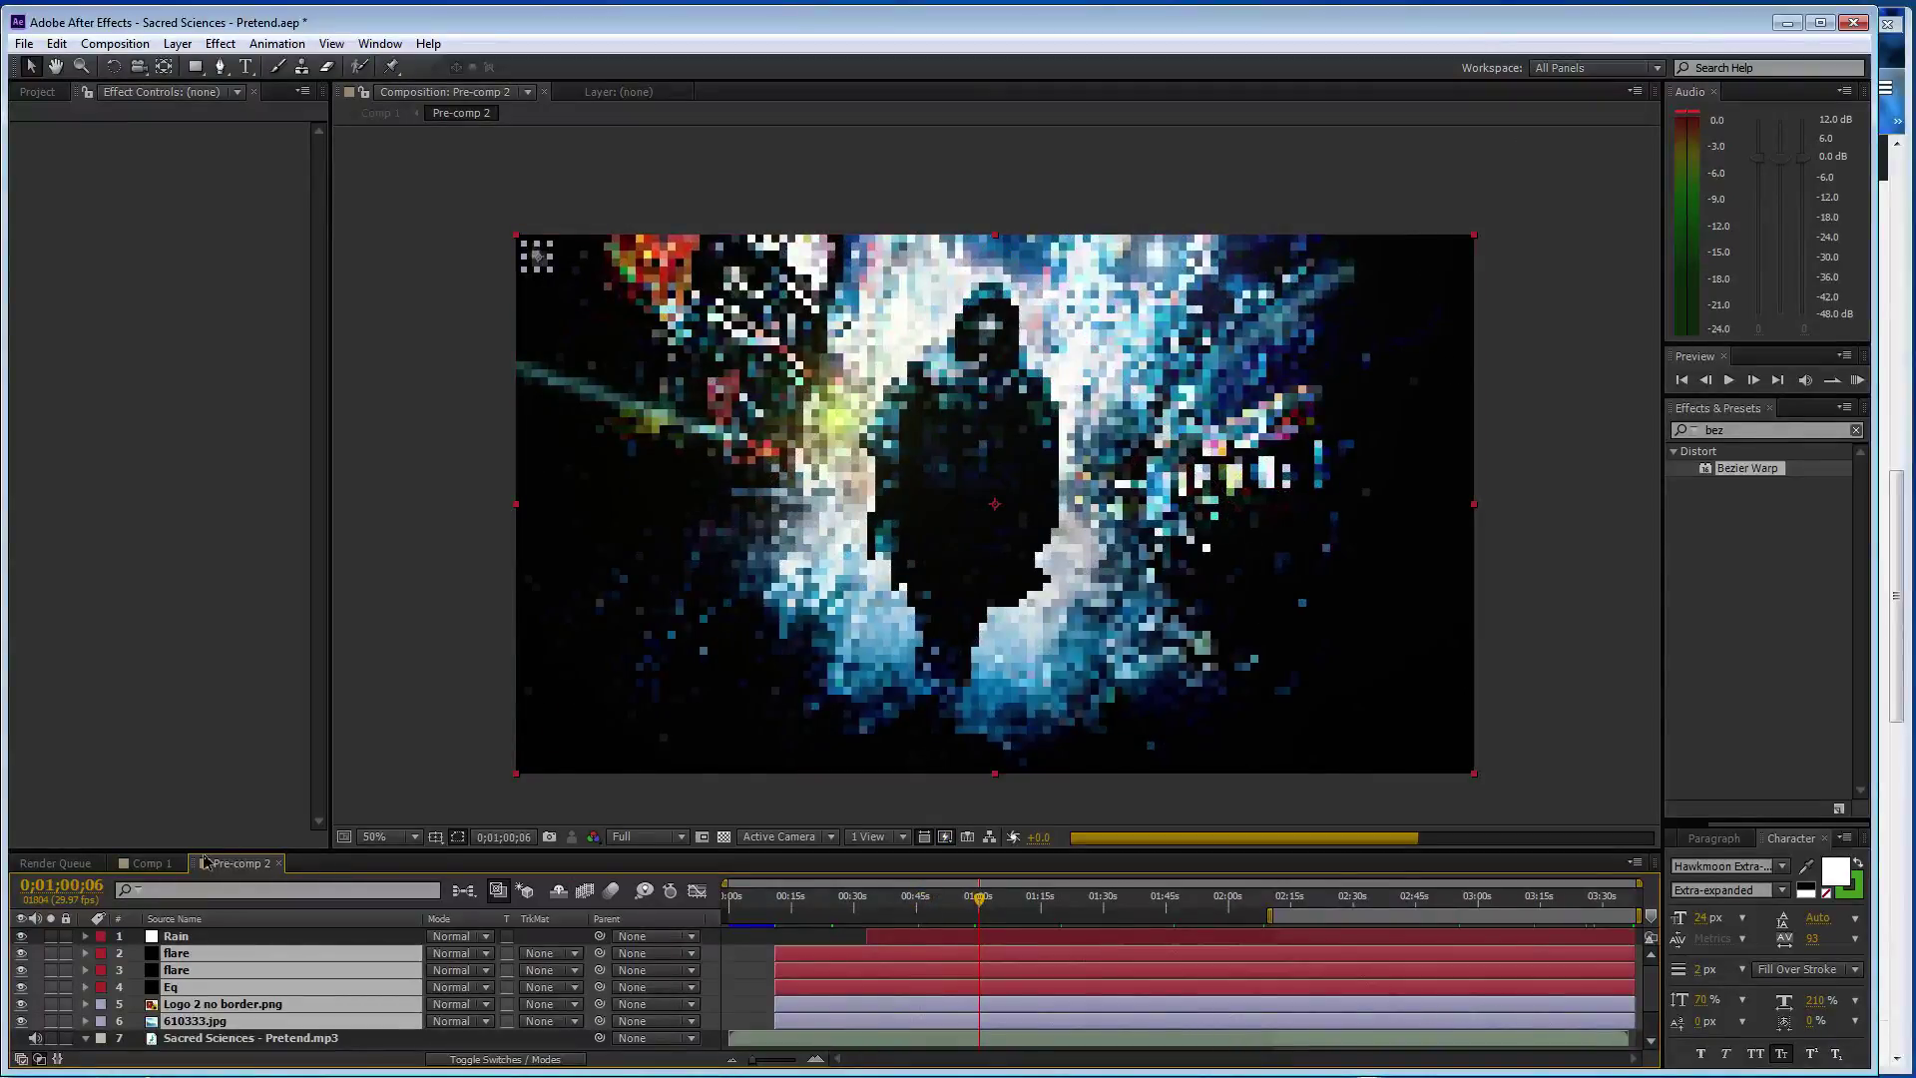
pyautogui.click(166, 864)
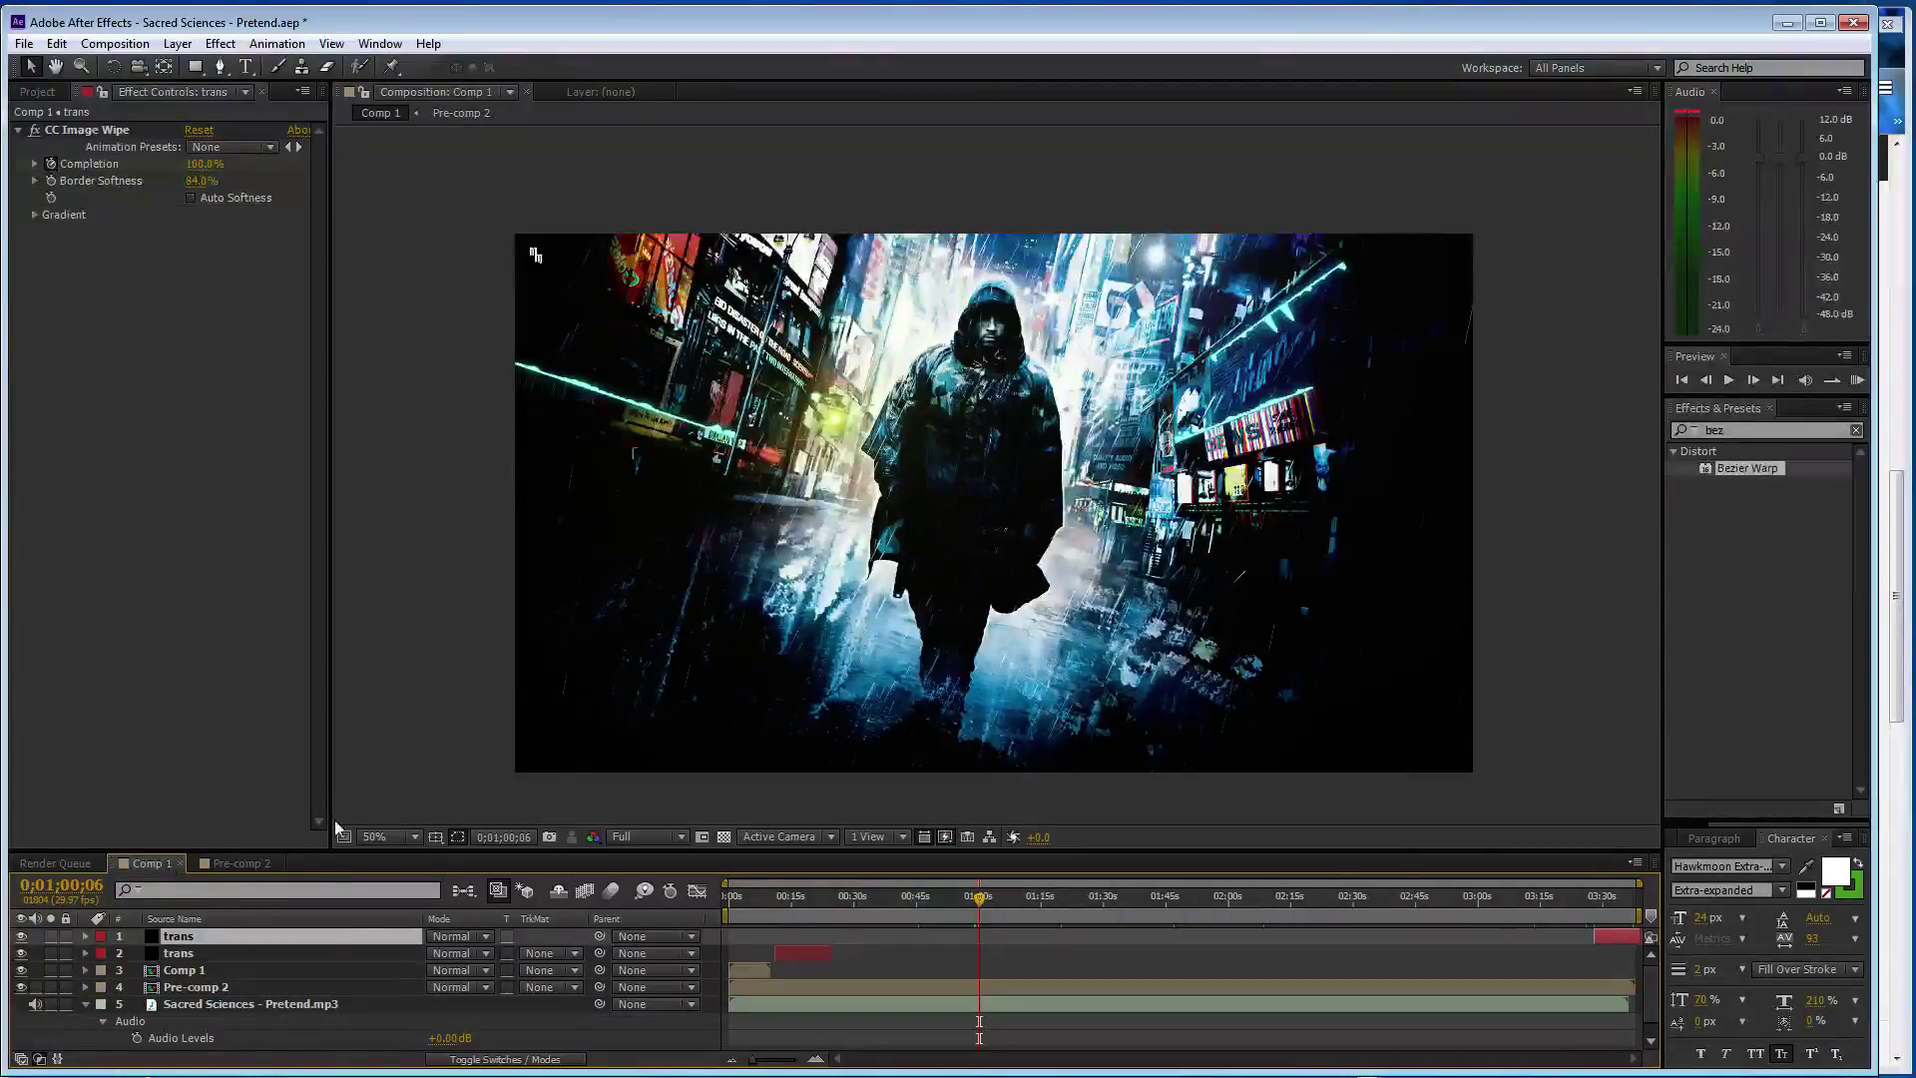
pyautogui.click(239, 865)
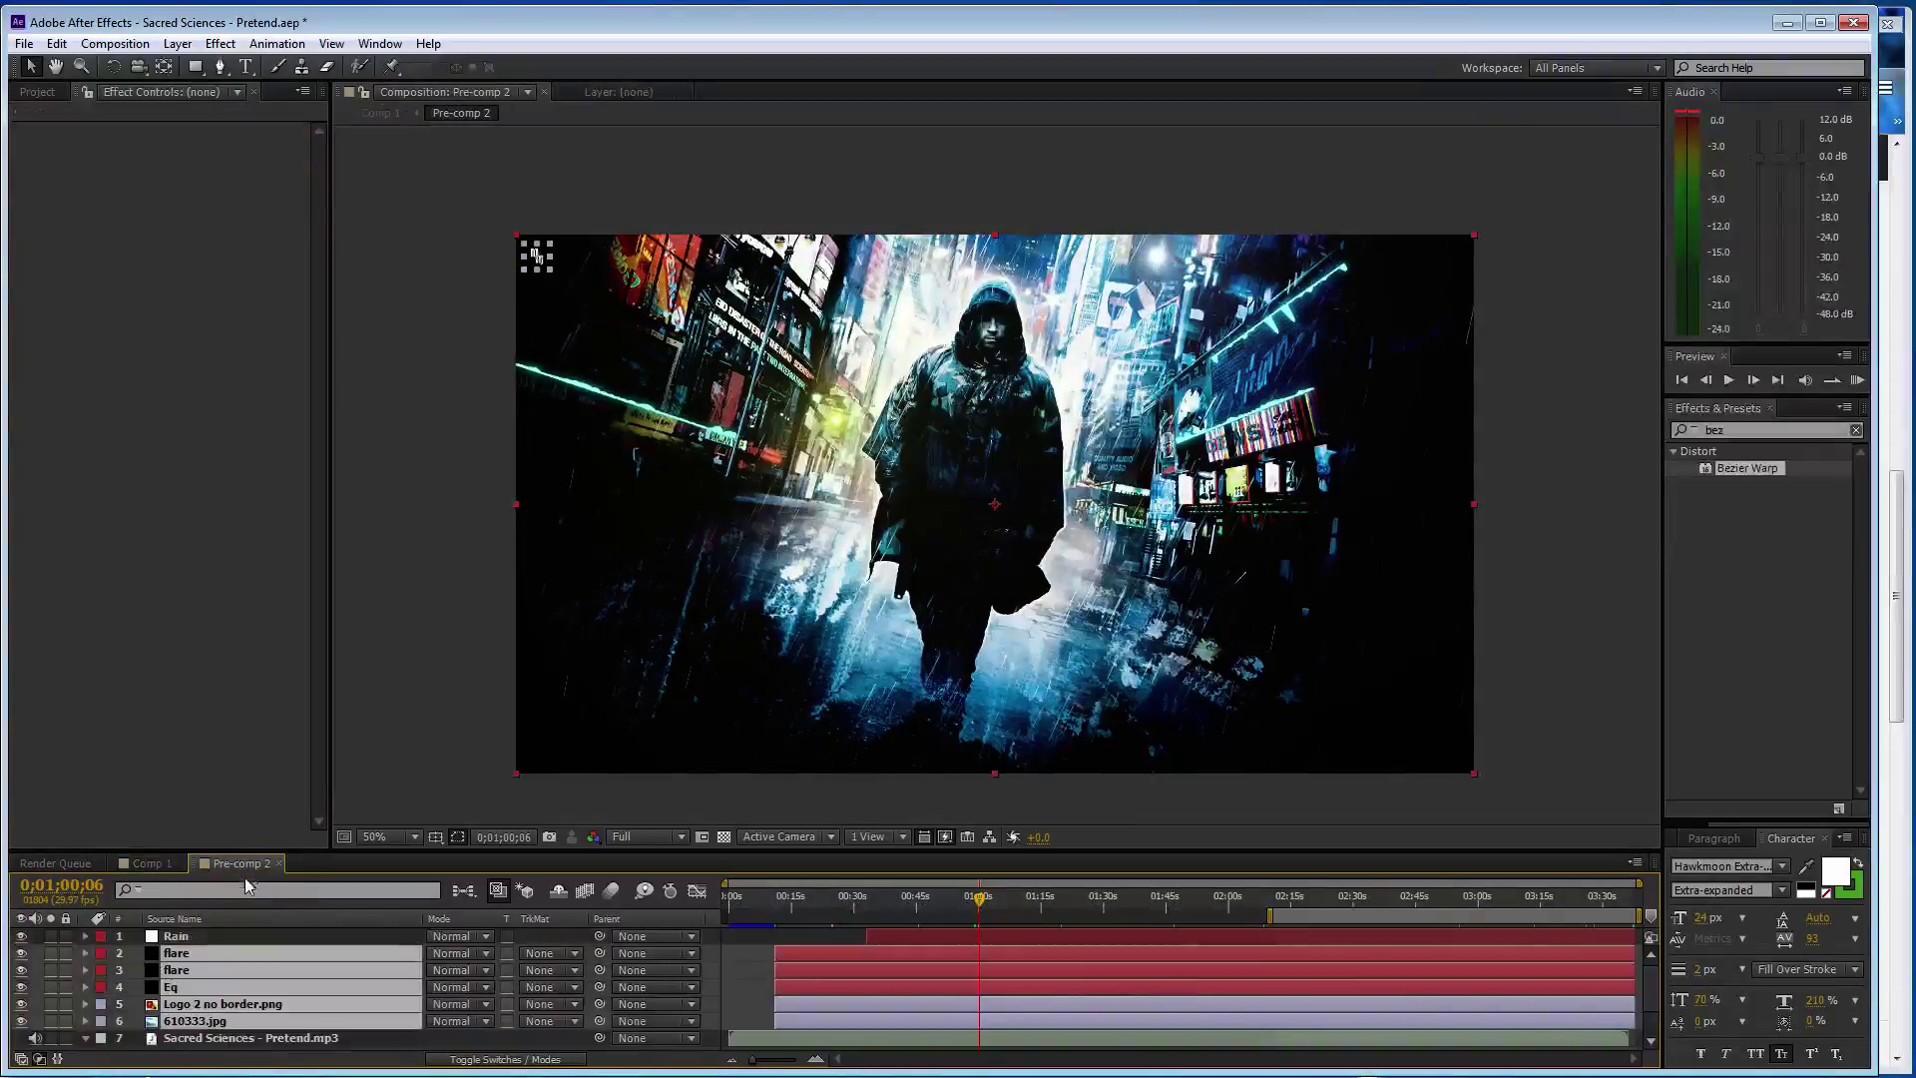
pyautogui.click(212, 988)
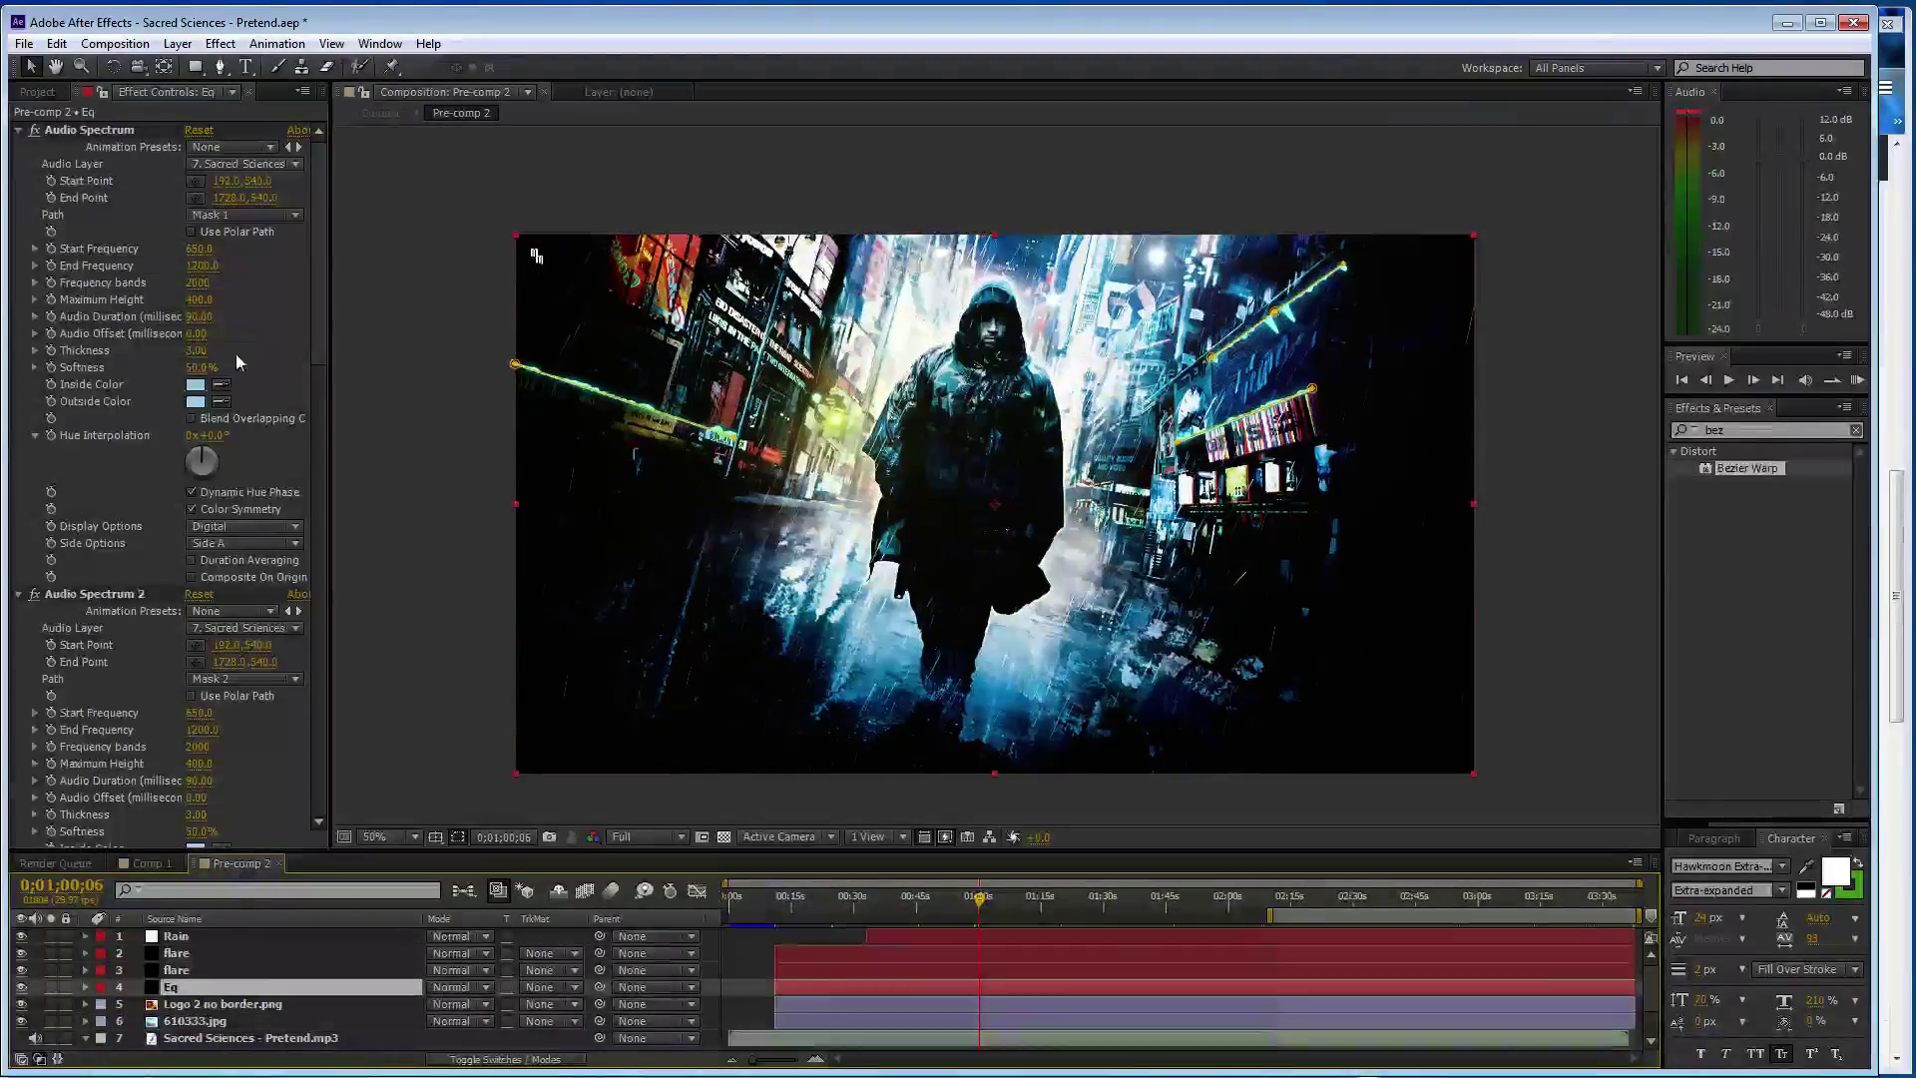
pyautogui.click(199, 300)
pyautogui.write('500')
pyautogui.press('Return')
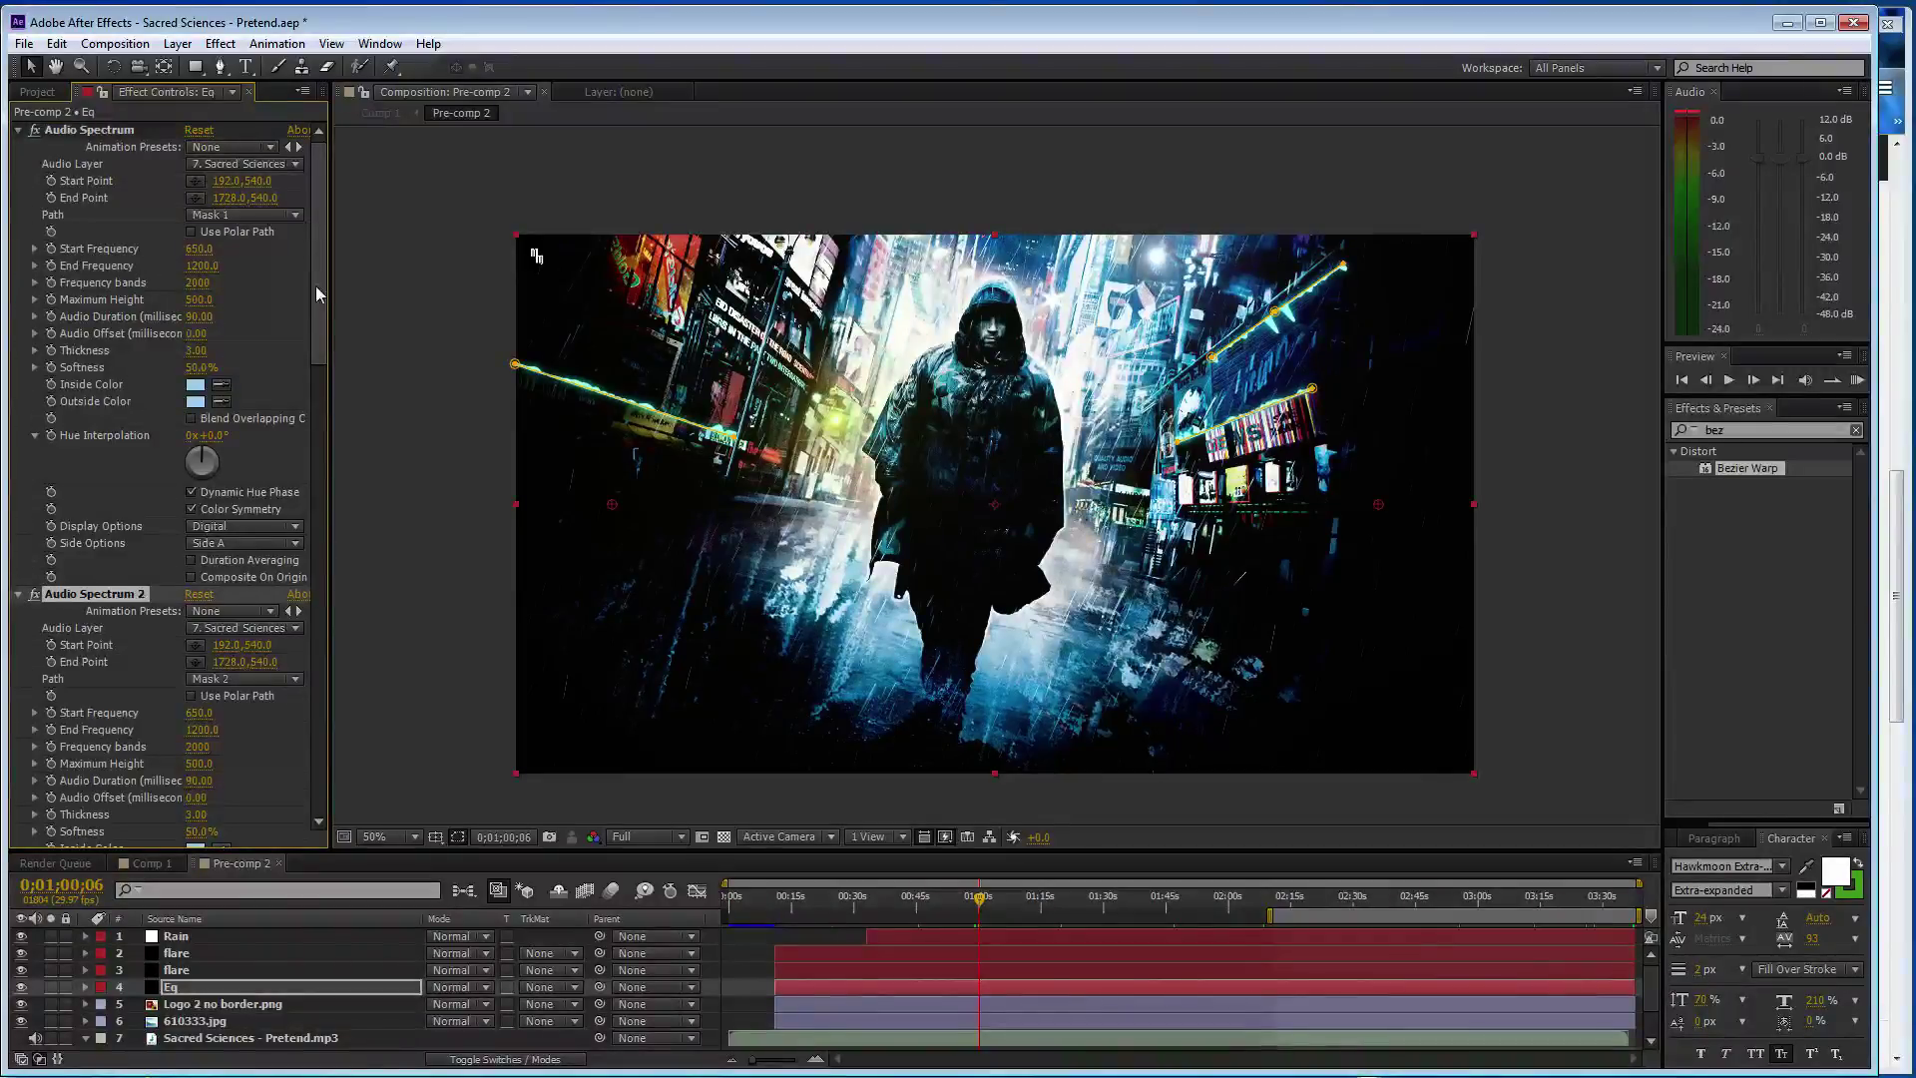
pyautogui.click(146, 862)
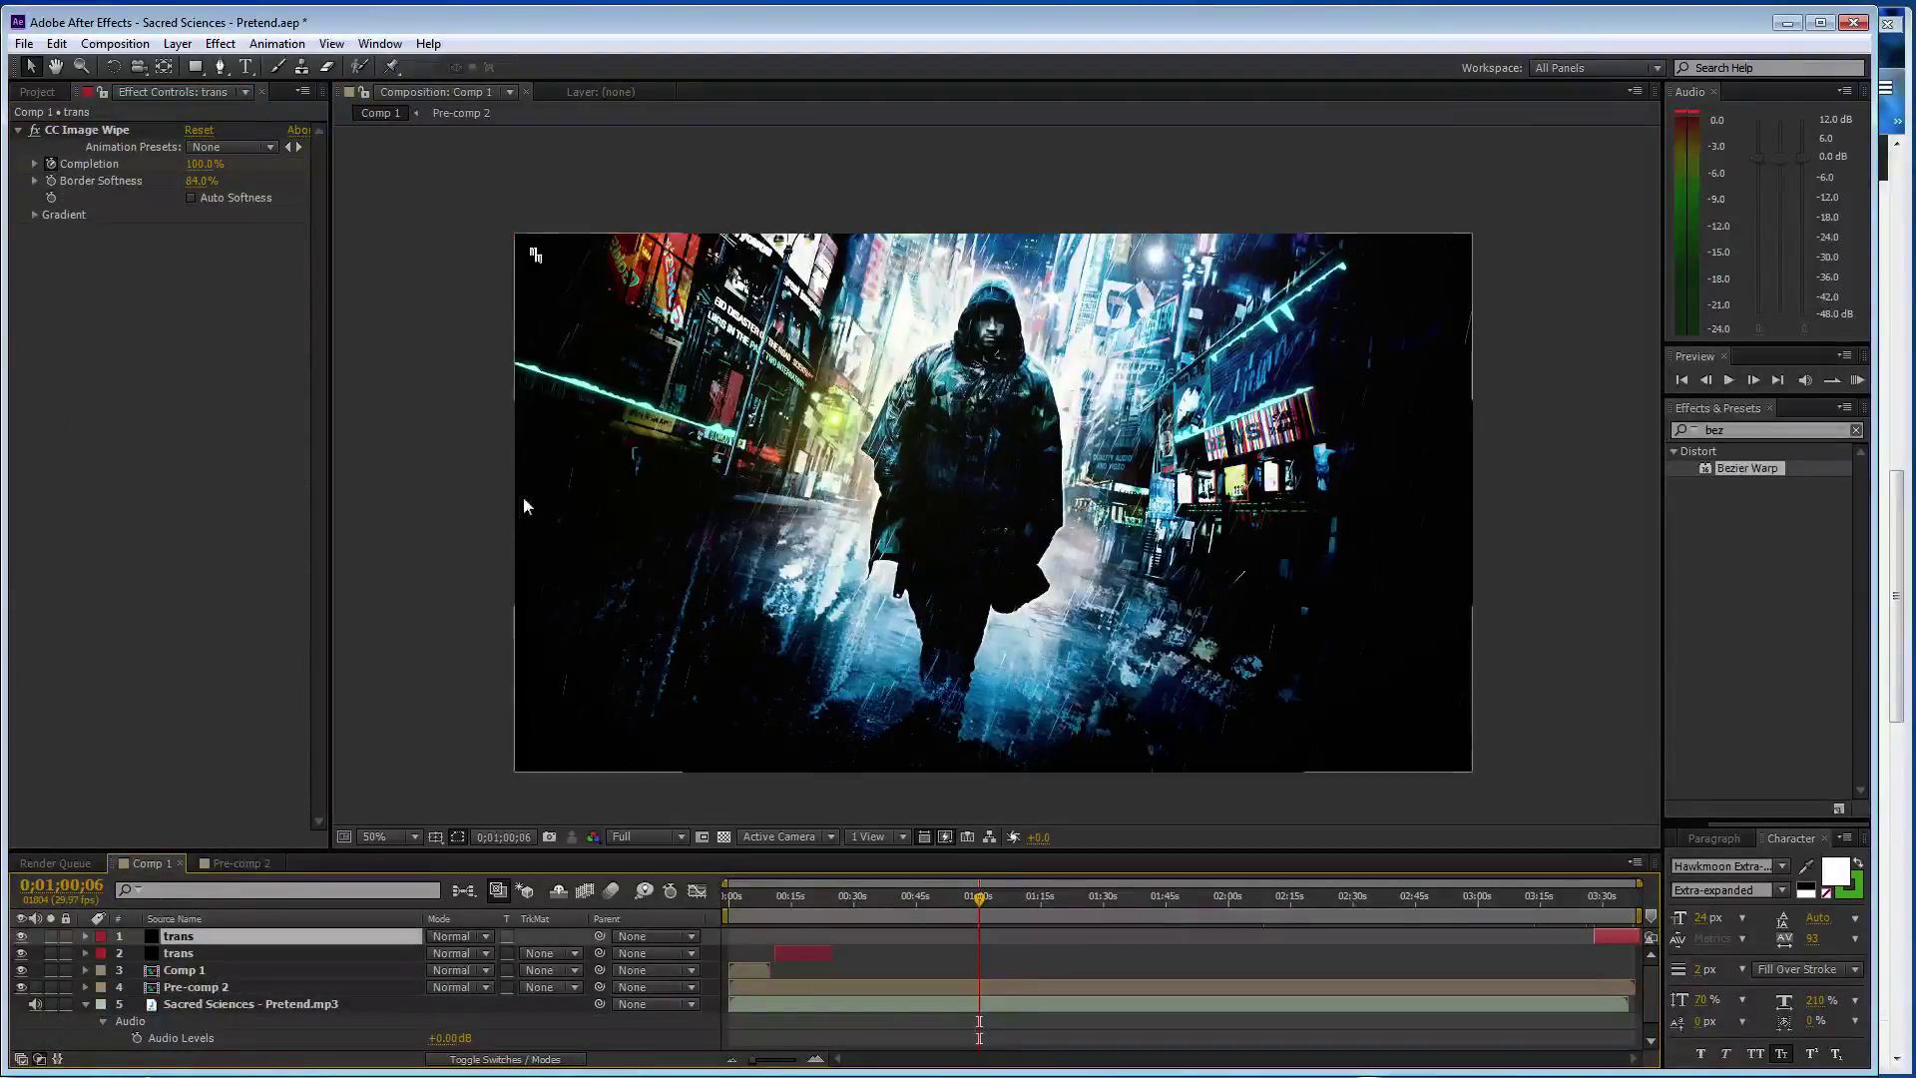
# - Set the preview to Fit up to 100%, maximize the window, show the Project panel and enlarge the viewer
pyautogui.click(380, 836)
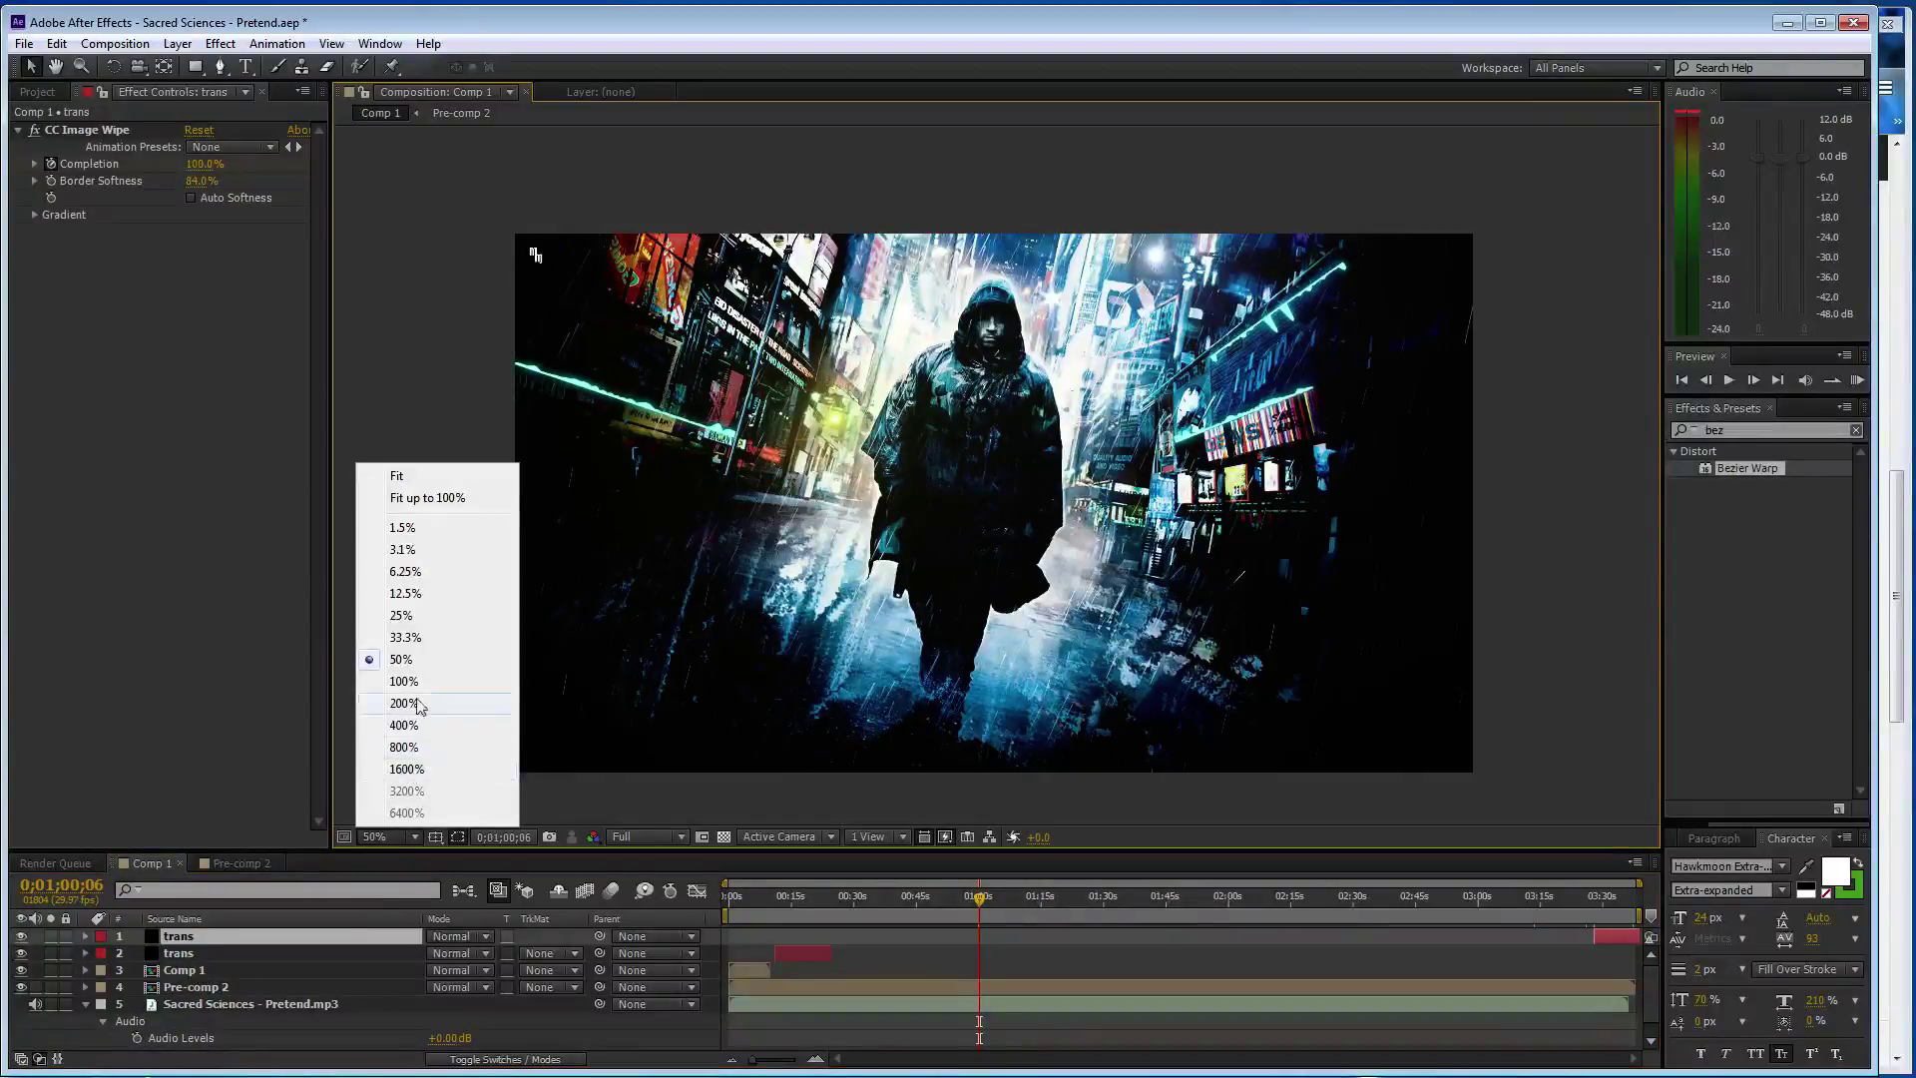
pyautogui.click(435, 485)
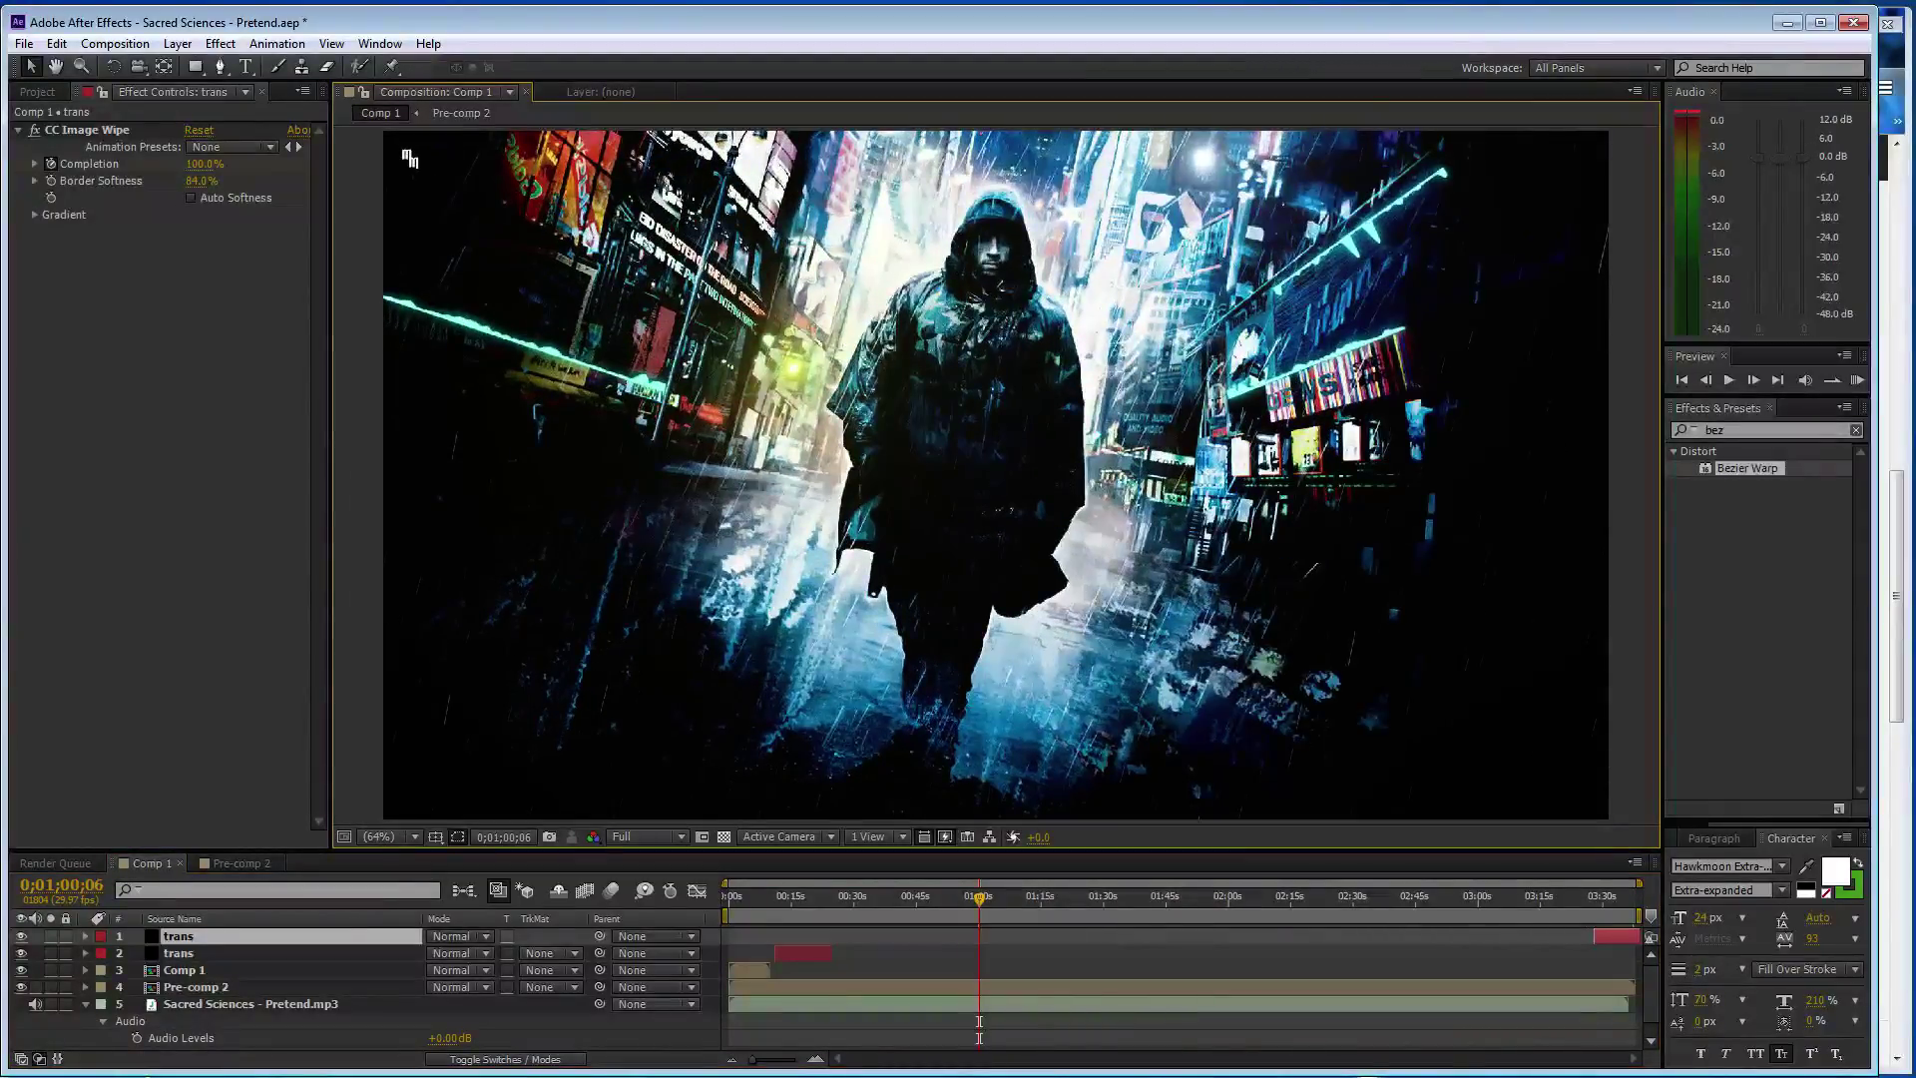
pyautogui.doubleClick(991, 24)
pyautogui.click(31, 84)
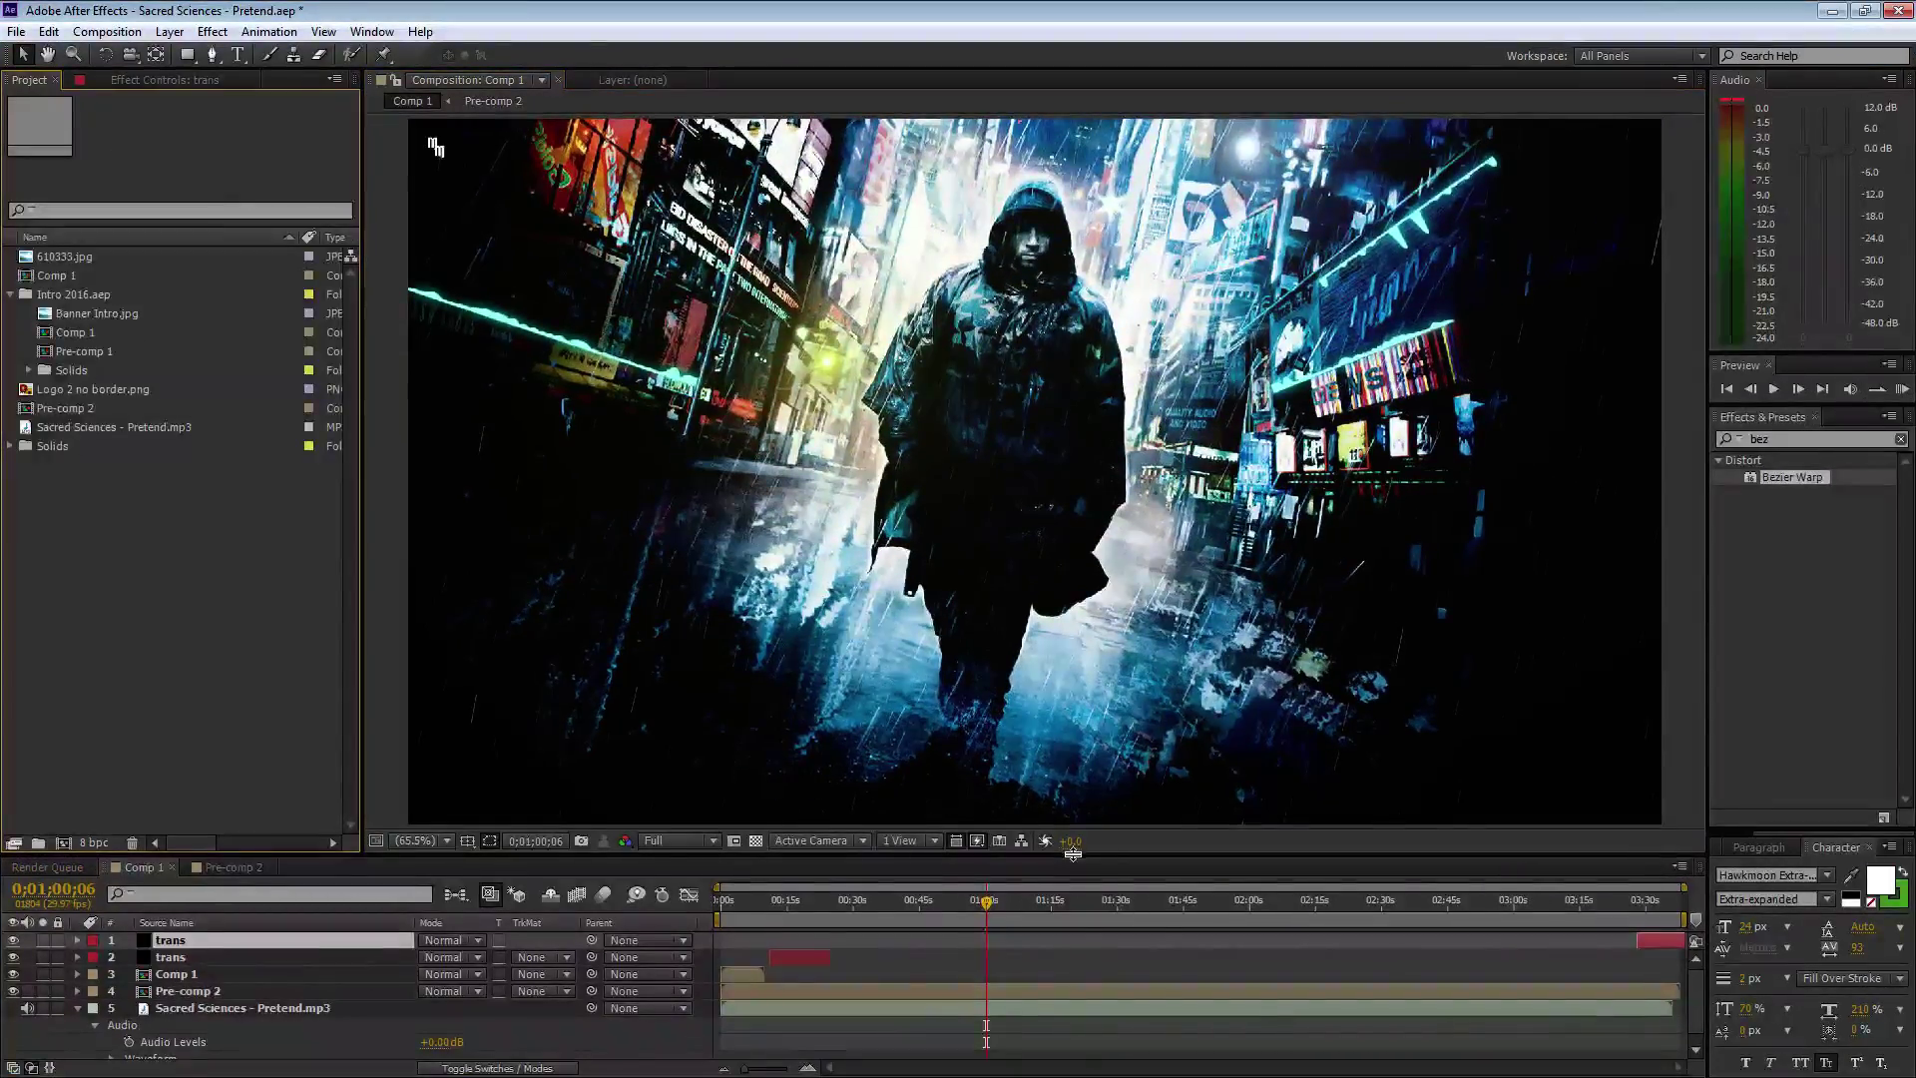
pyautogui.moveTo(1073, 858); pyautogui.dragTo(1073, 897)
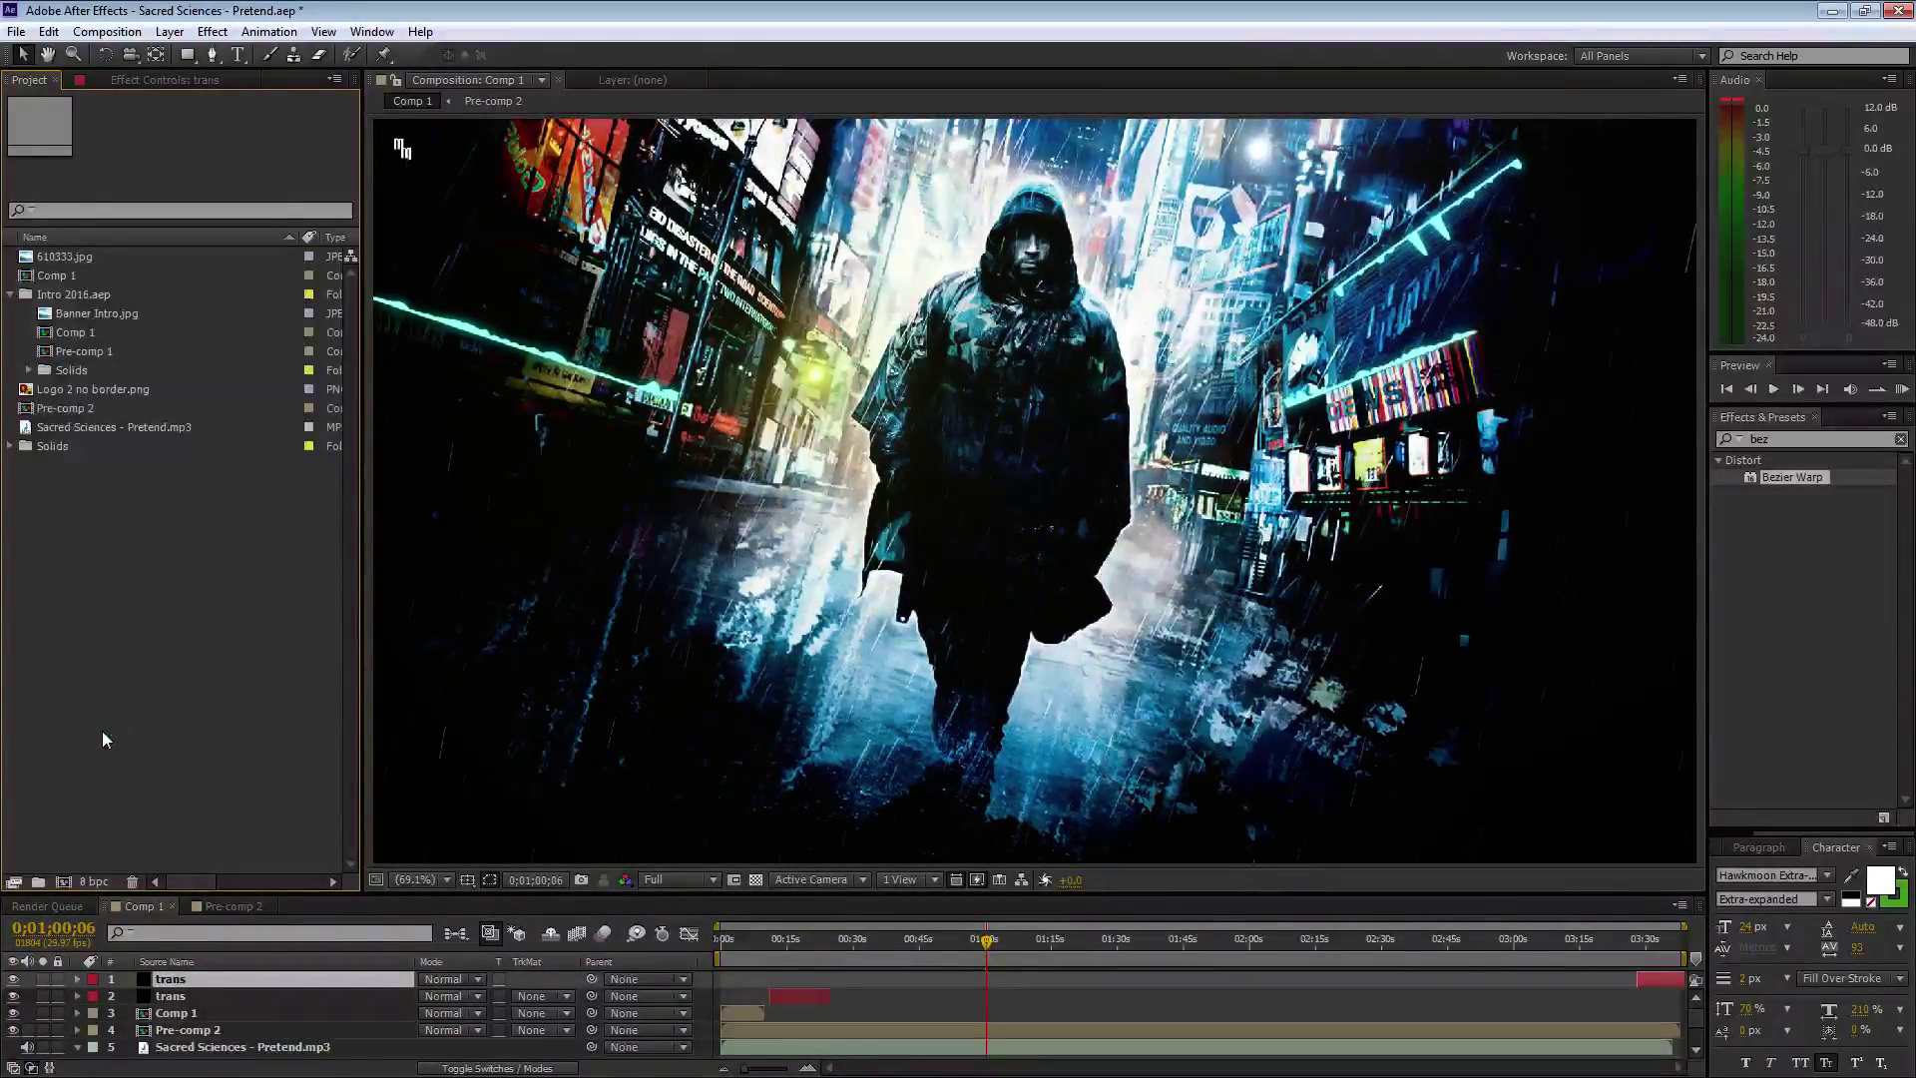
# - Snip the full screen and save it to the Desktop as JPEG 'i was611221', then close Snipping Tool
pyautogui.click(1833, 11)
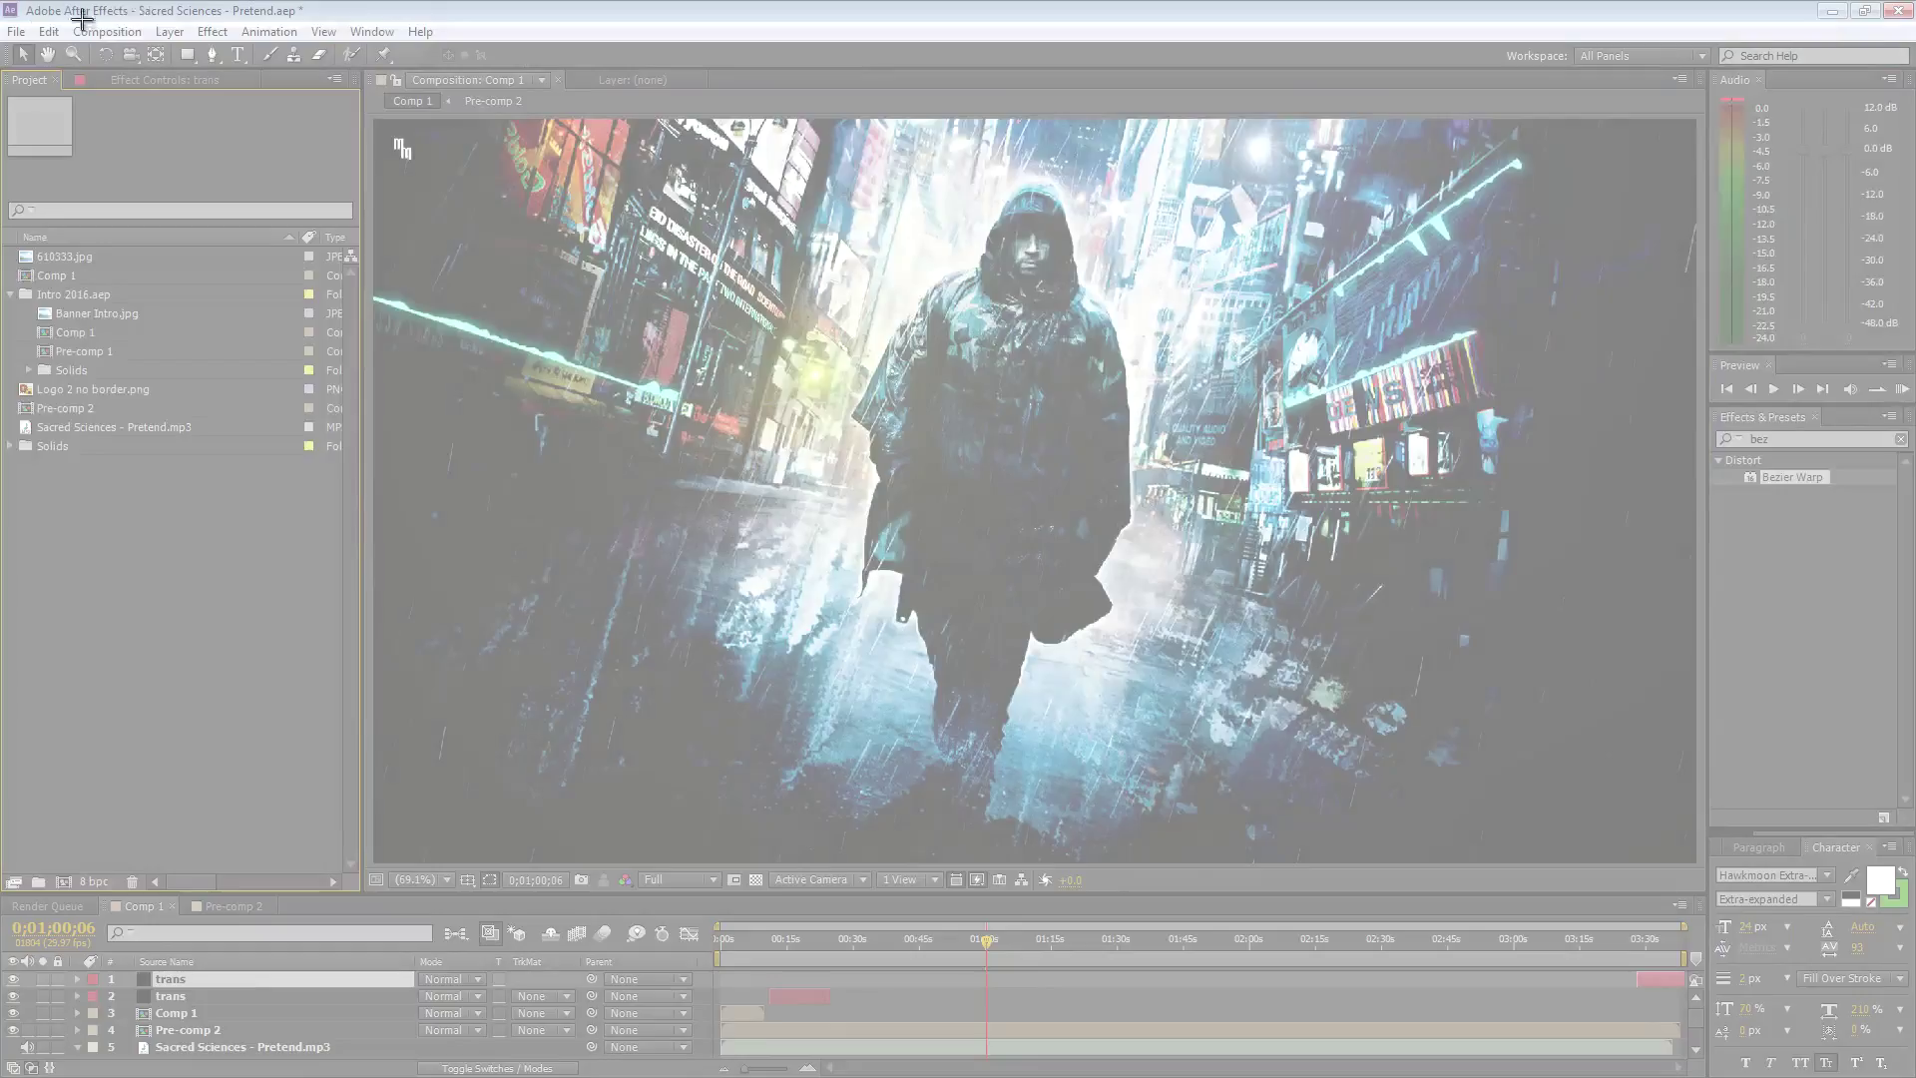
pyautogui.moveTo(5, 20); pyautogui.dragTo(1911, 1073)
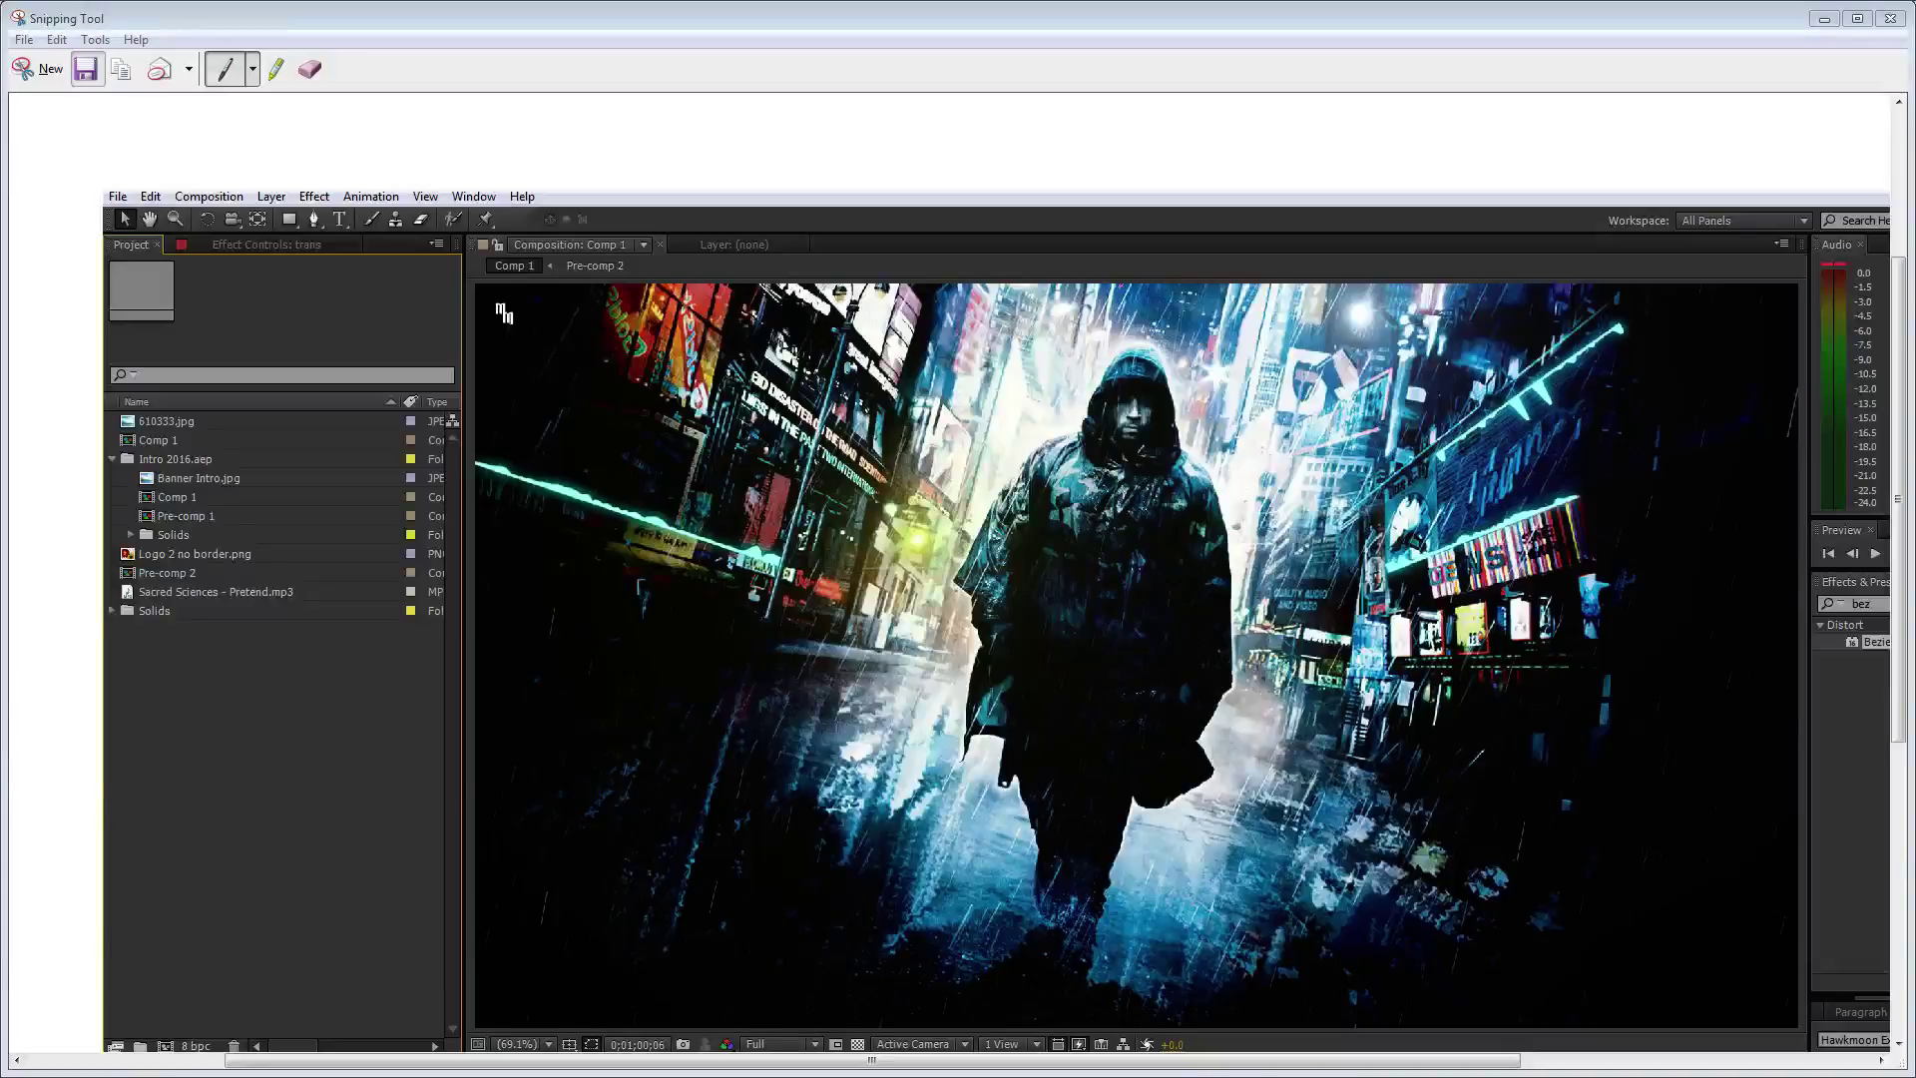
pyautogui.click(86, 69)
pyautogui.write('i was')
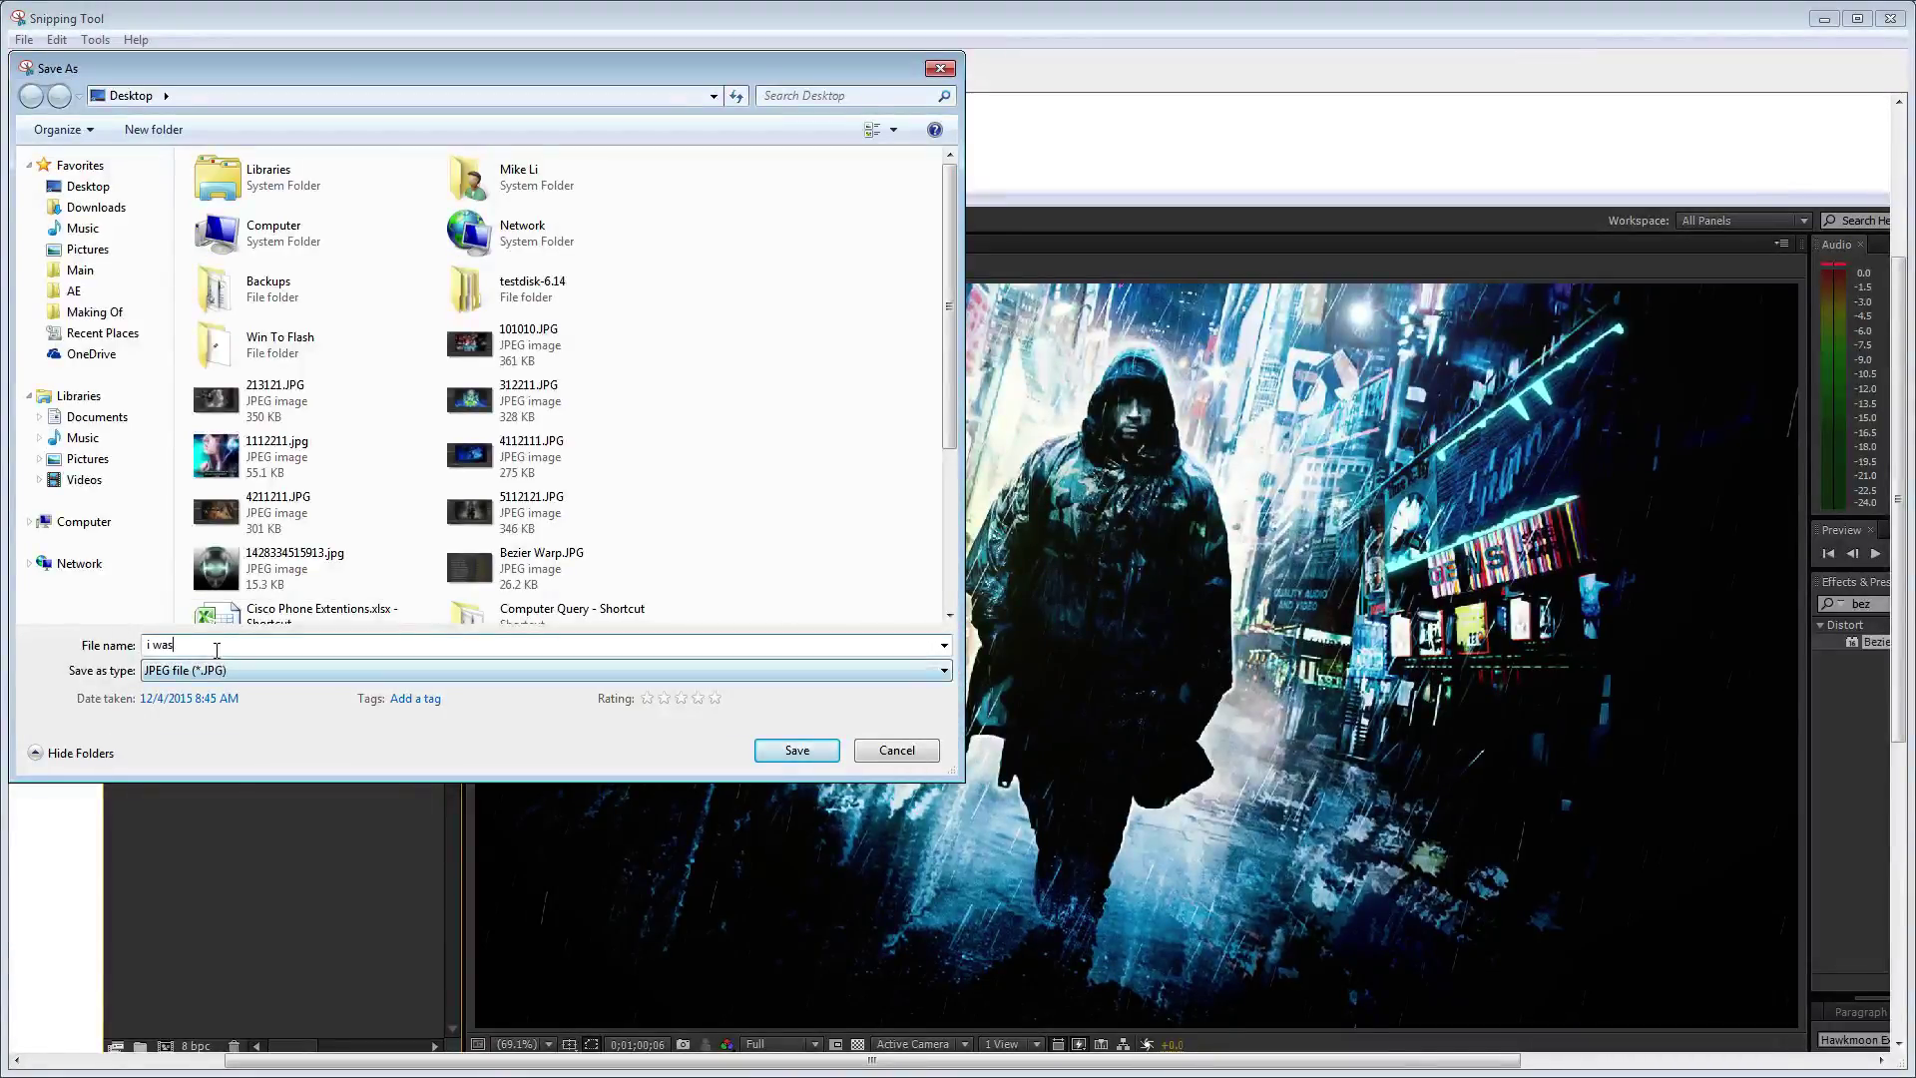
pyautogui.write('6')
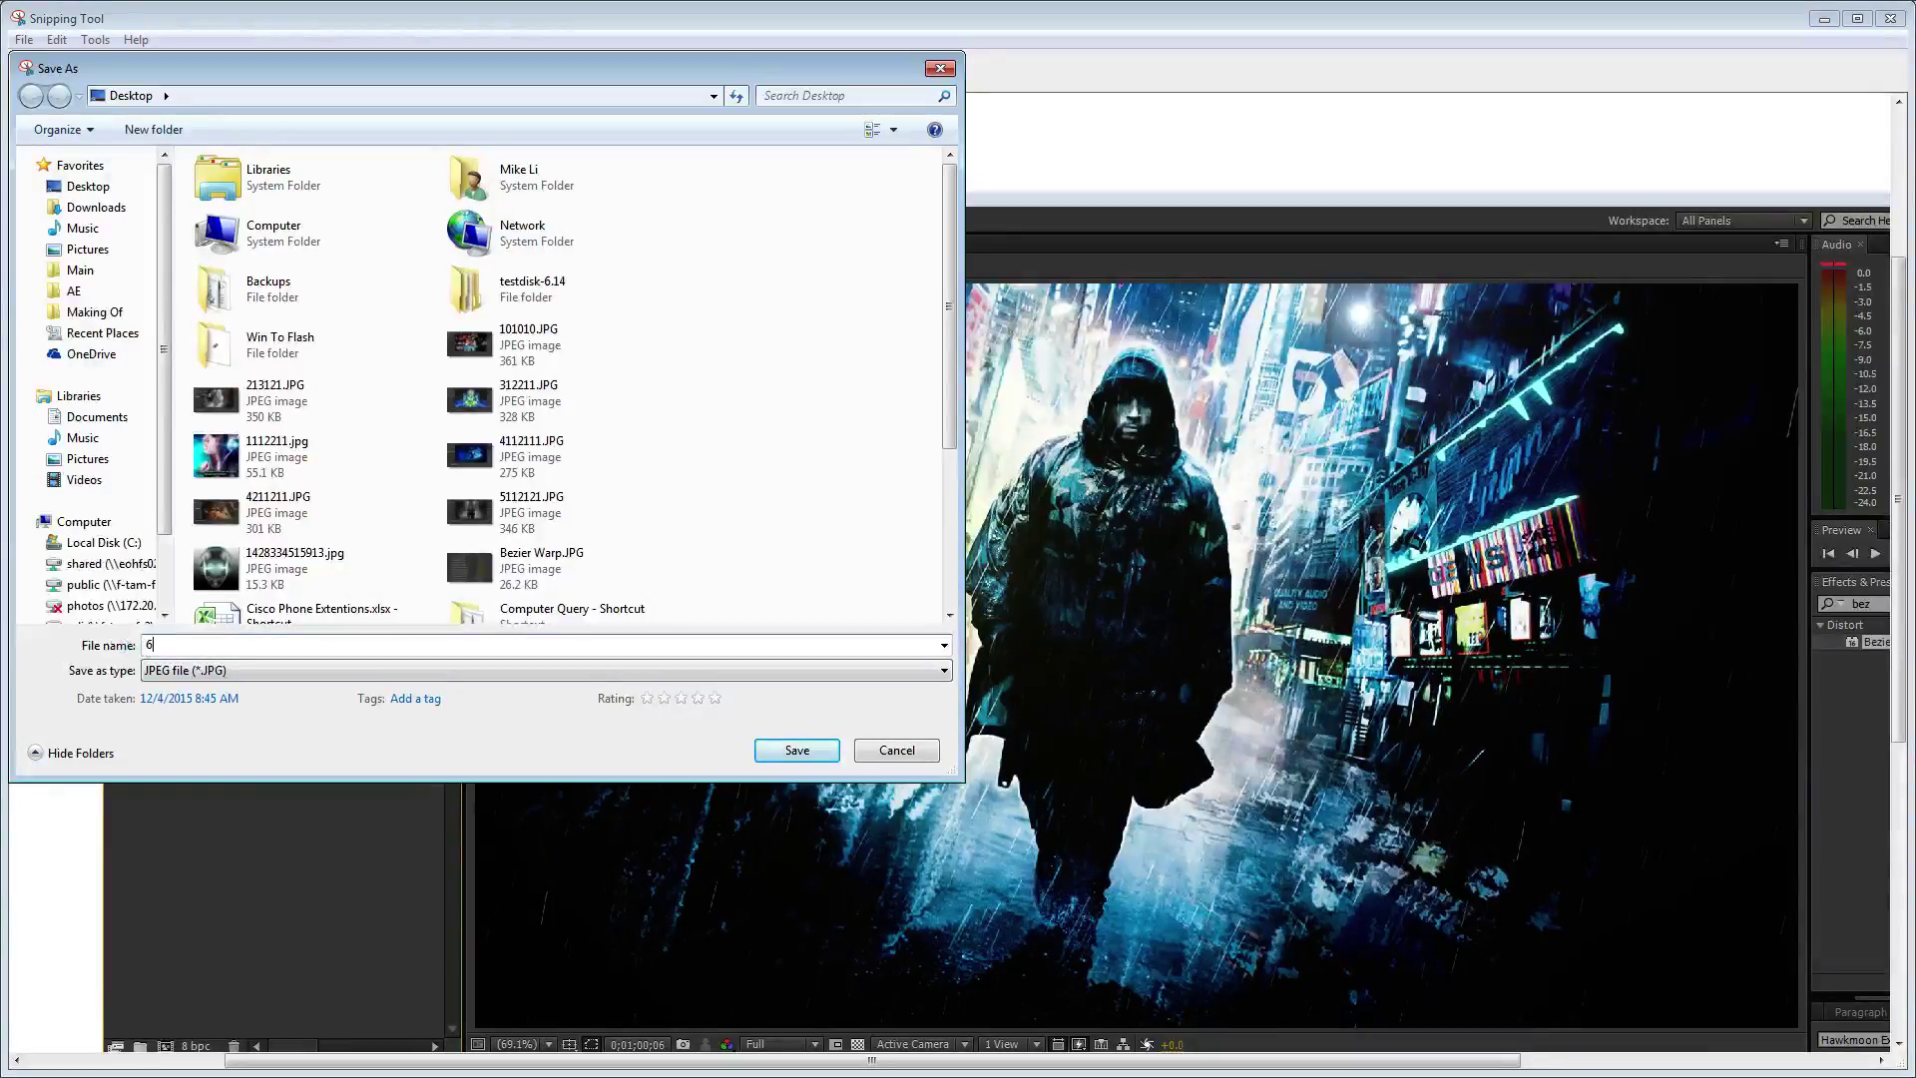
pyautogui.write('11221')
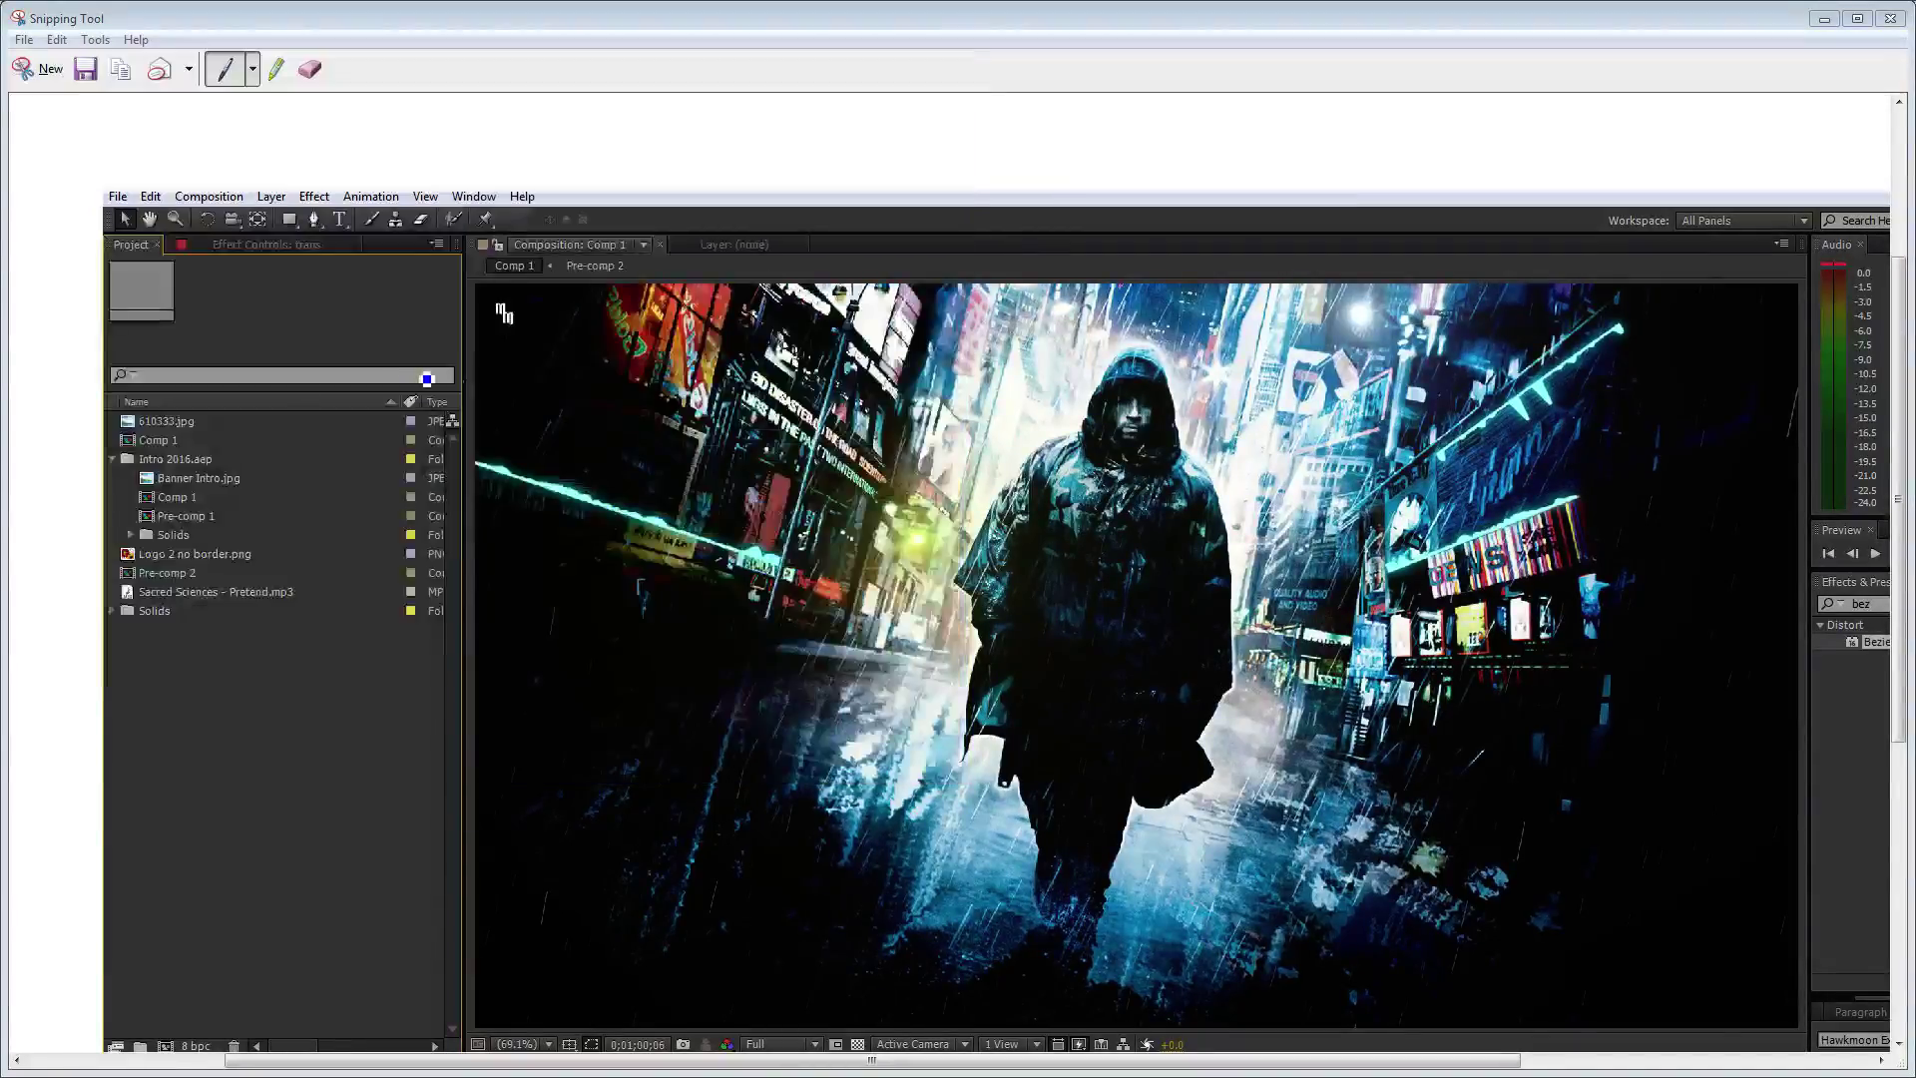
pyautogui.click(1889, 24)
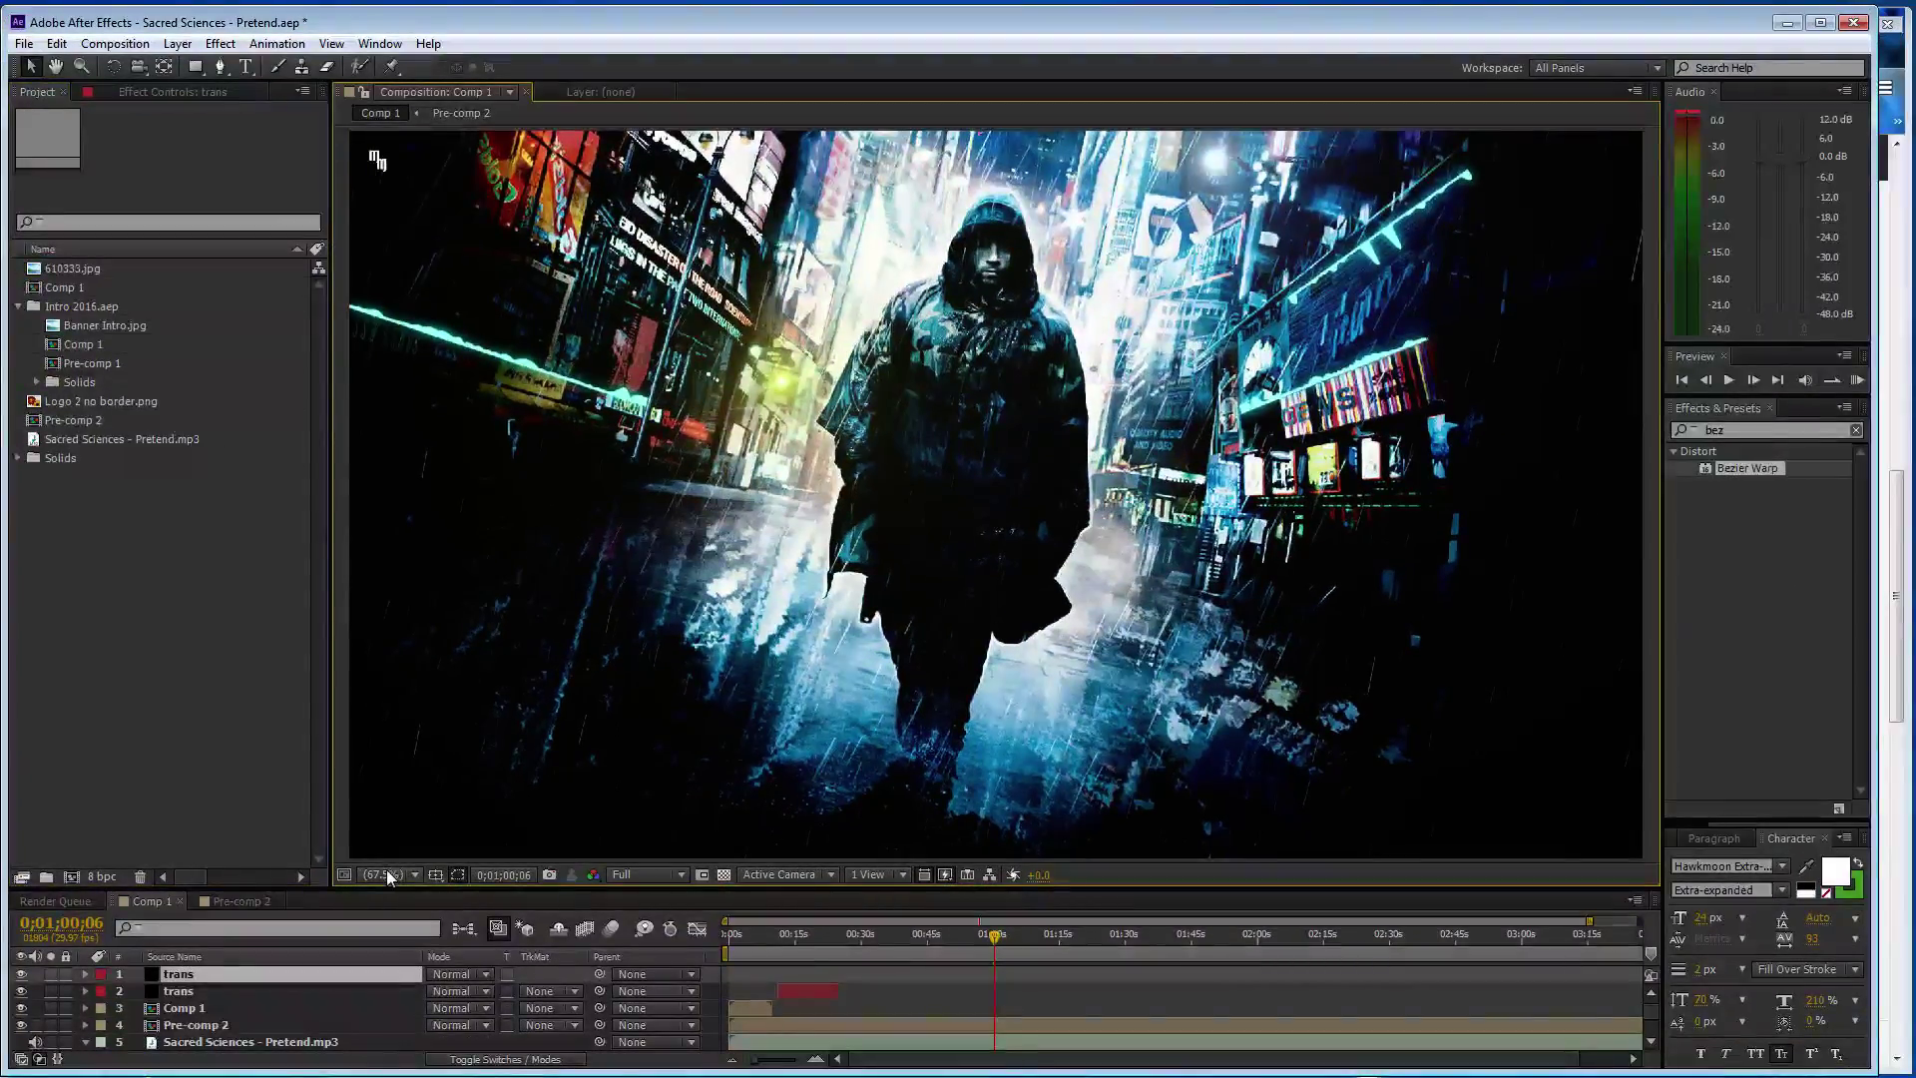
# - Set the preview to 50%, show the whole song in a taller timeline, and save the project
pyautogui.click(399, 873)
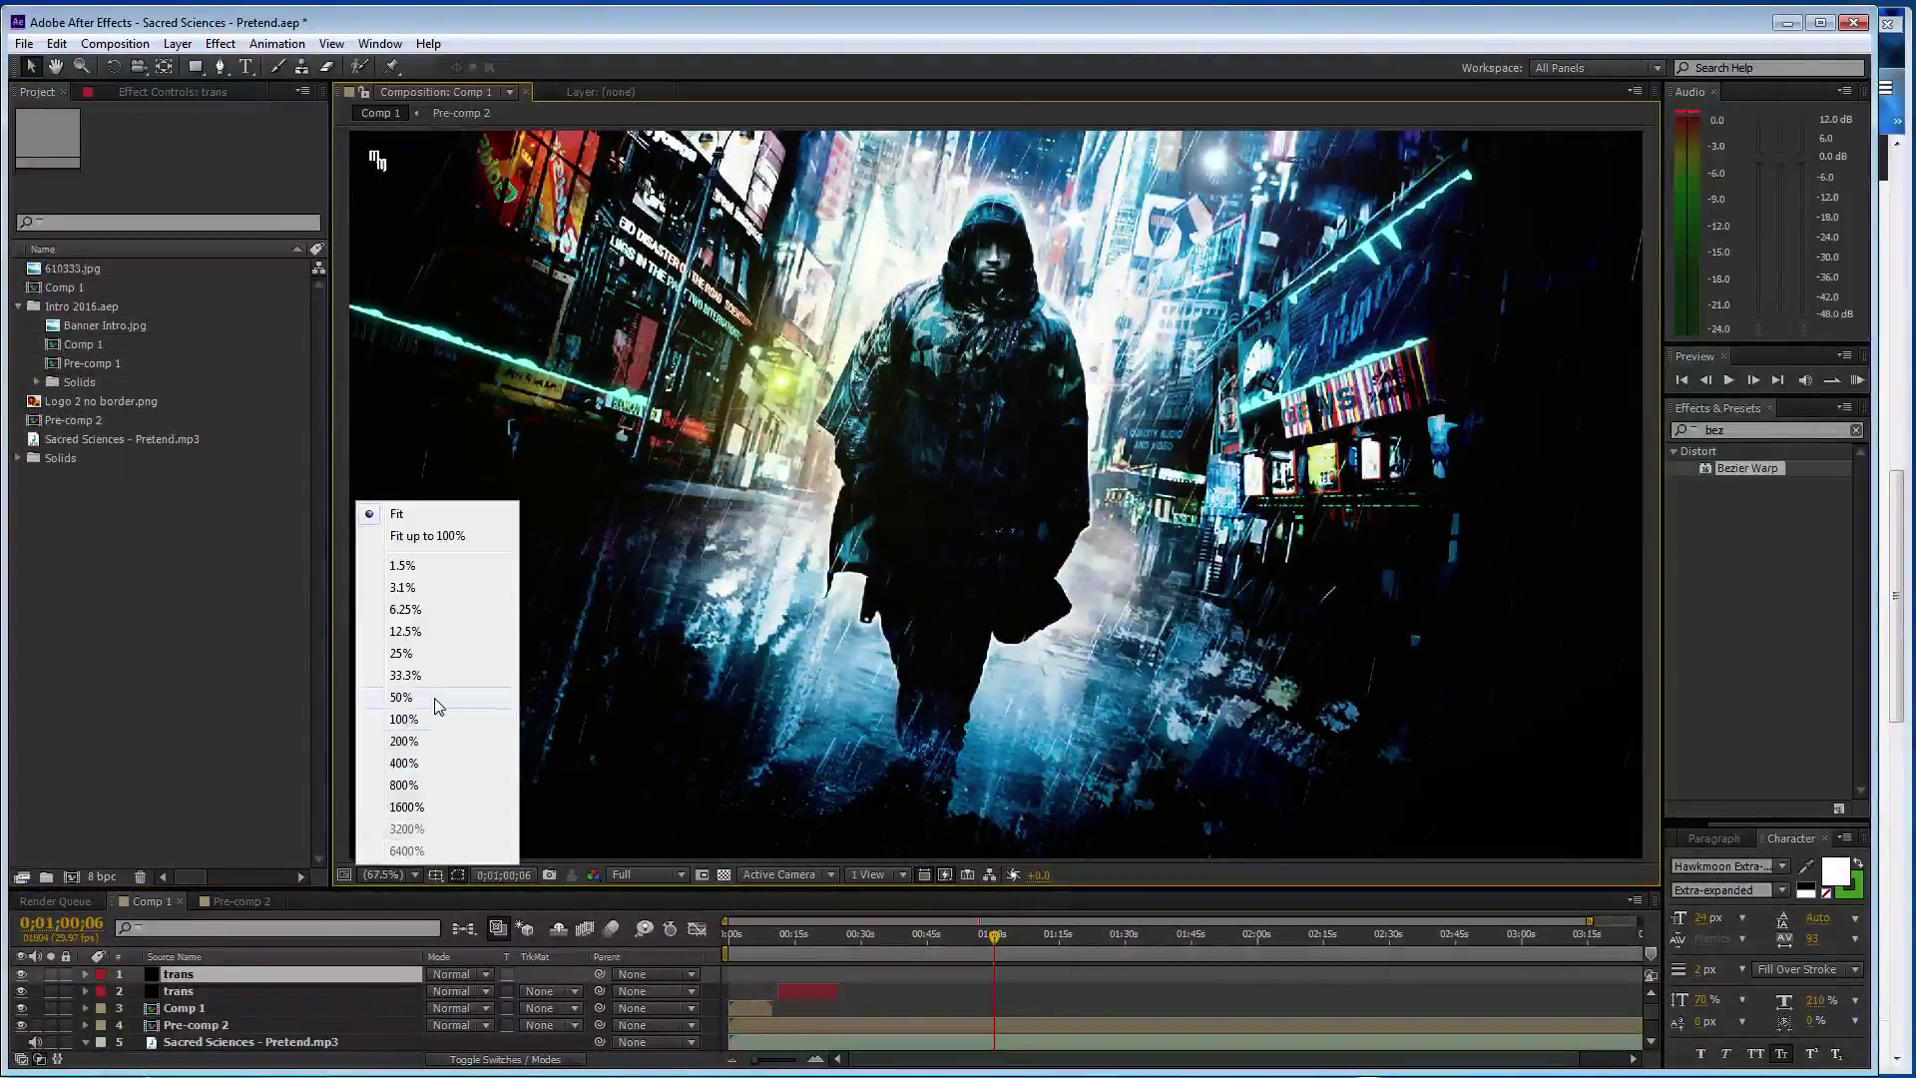
pyautogui.click(439, 707)
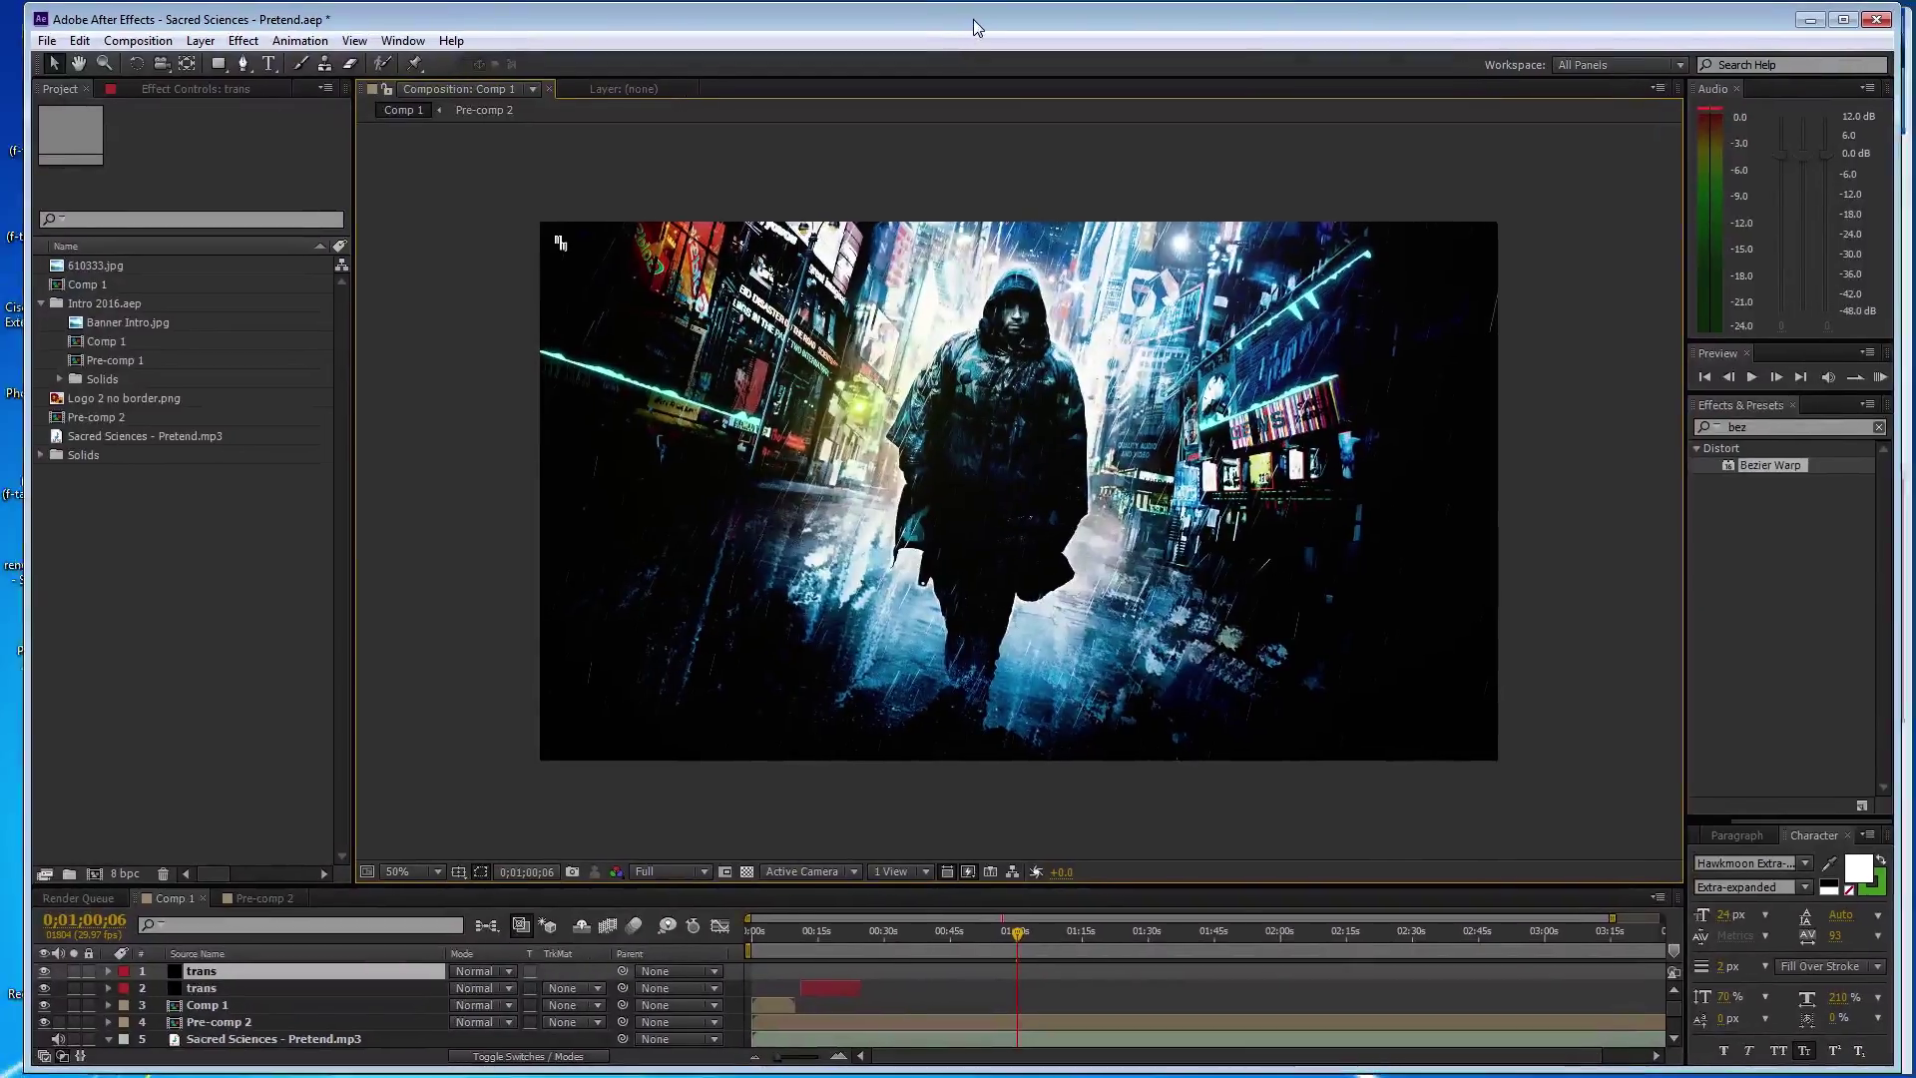
pyautogui.moveTo(1617, 920); pyautogui.dragTo(1667, 920)
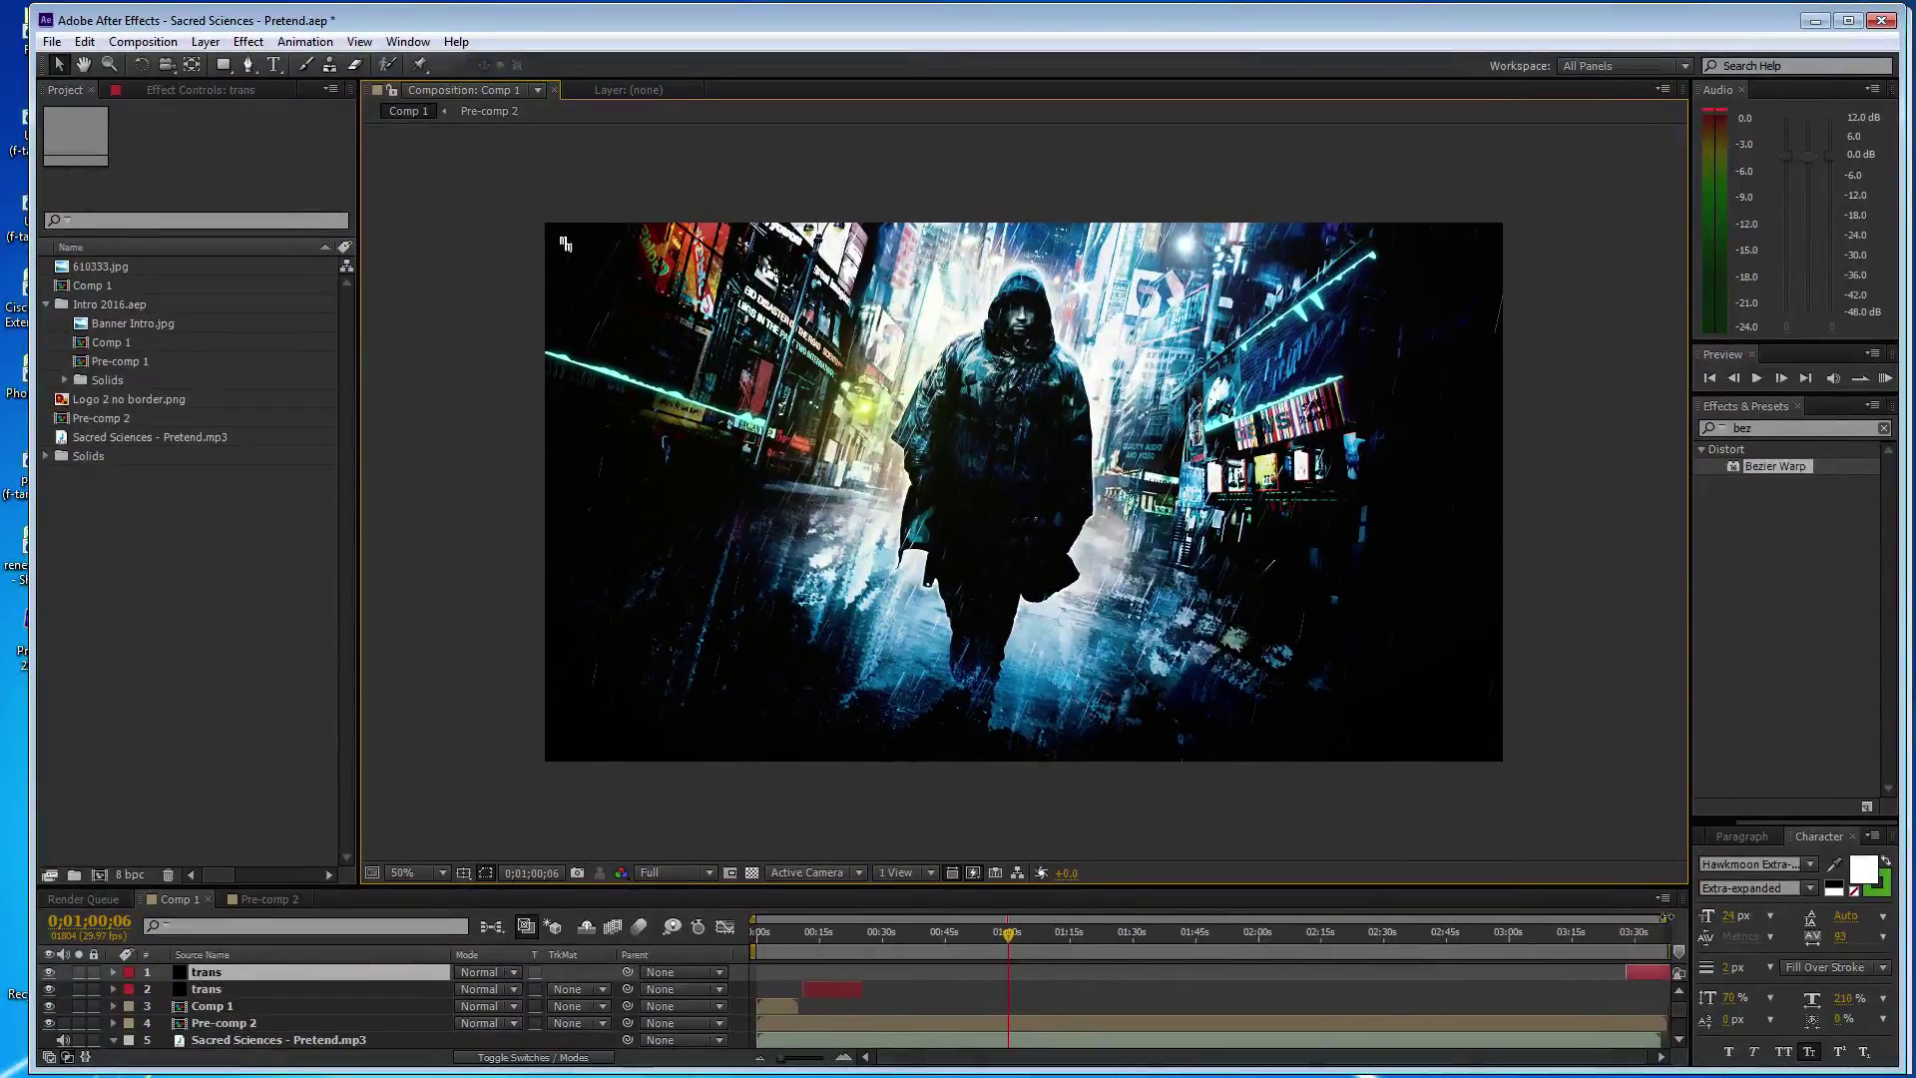
pyautogui.moveTo(805, 882); pyautogui.dragTo(804, 849)
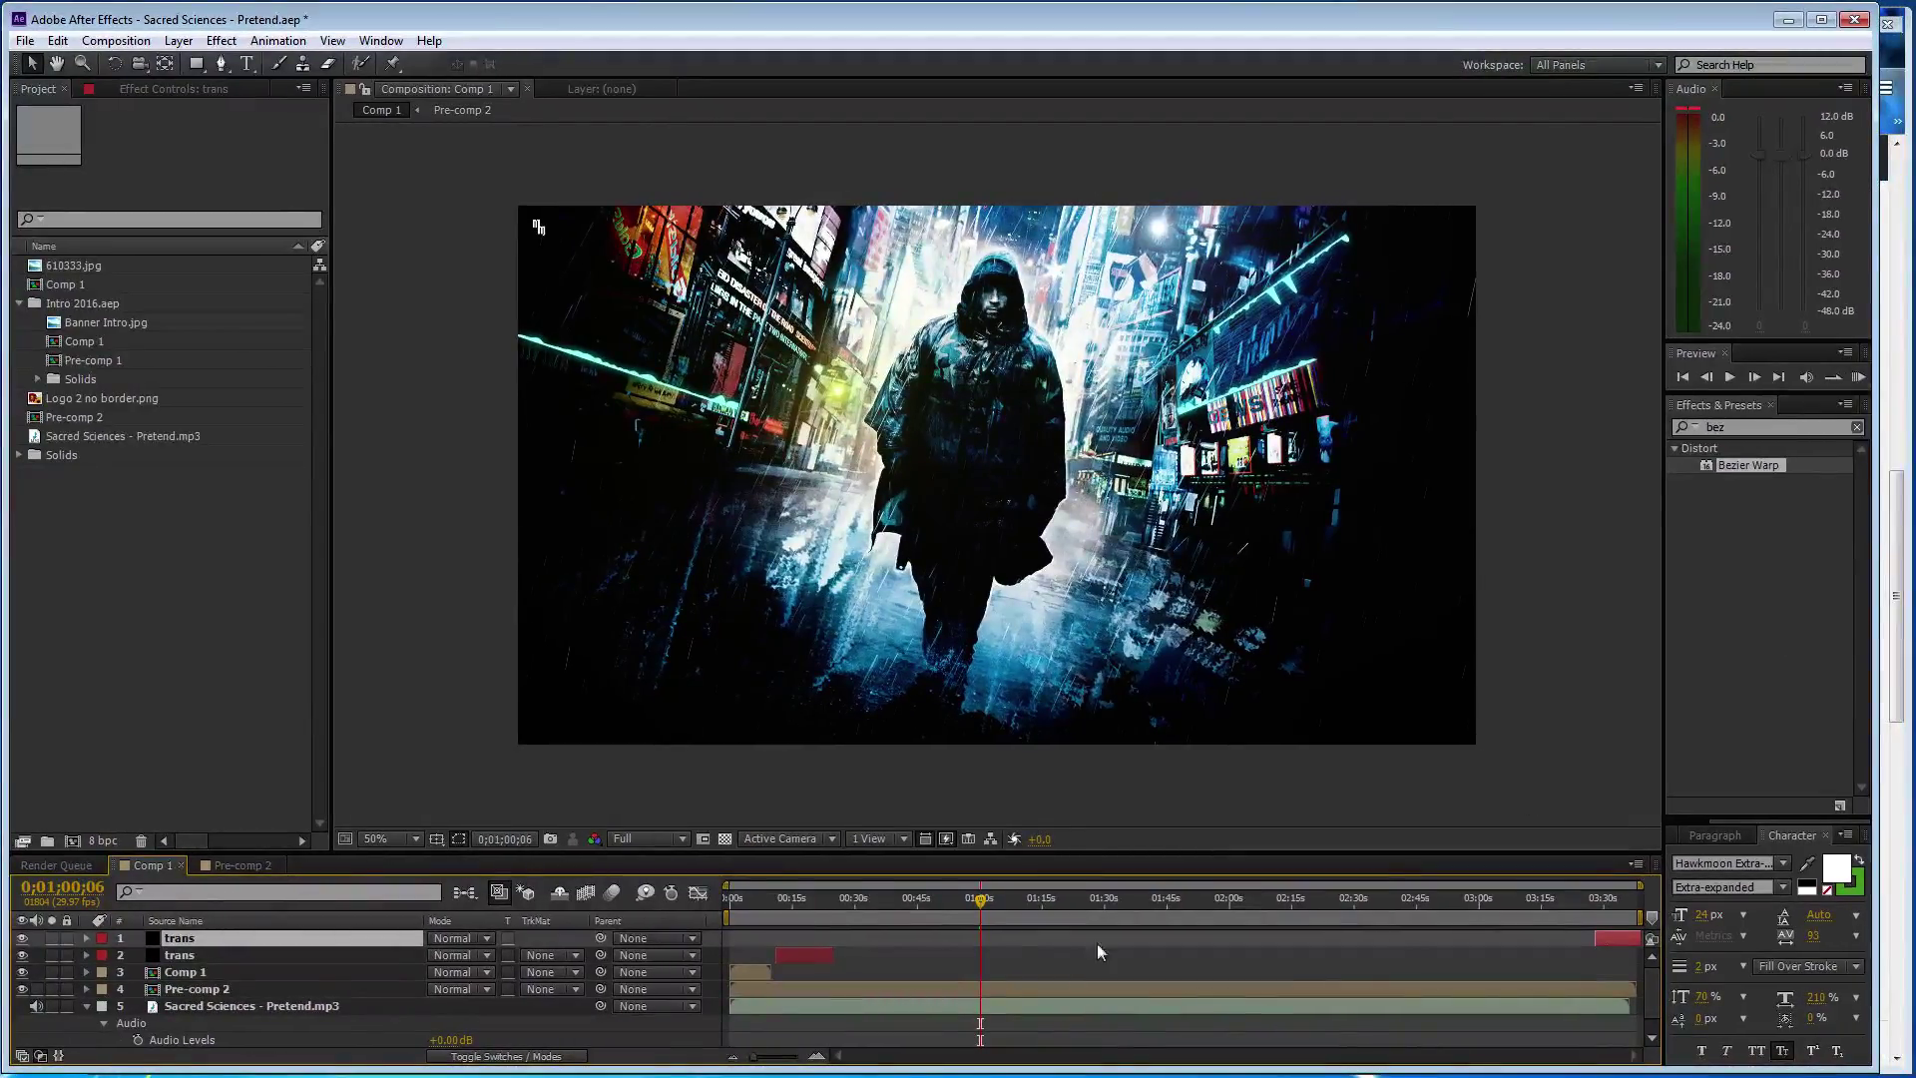
pyautogui.scroll(-1, 784, 919)
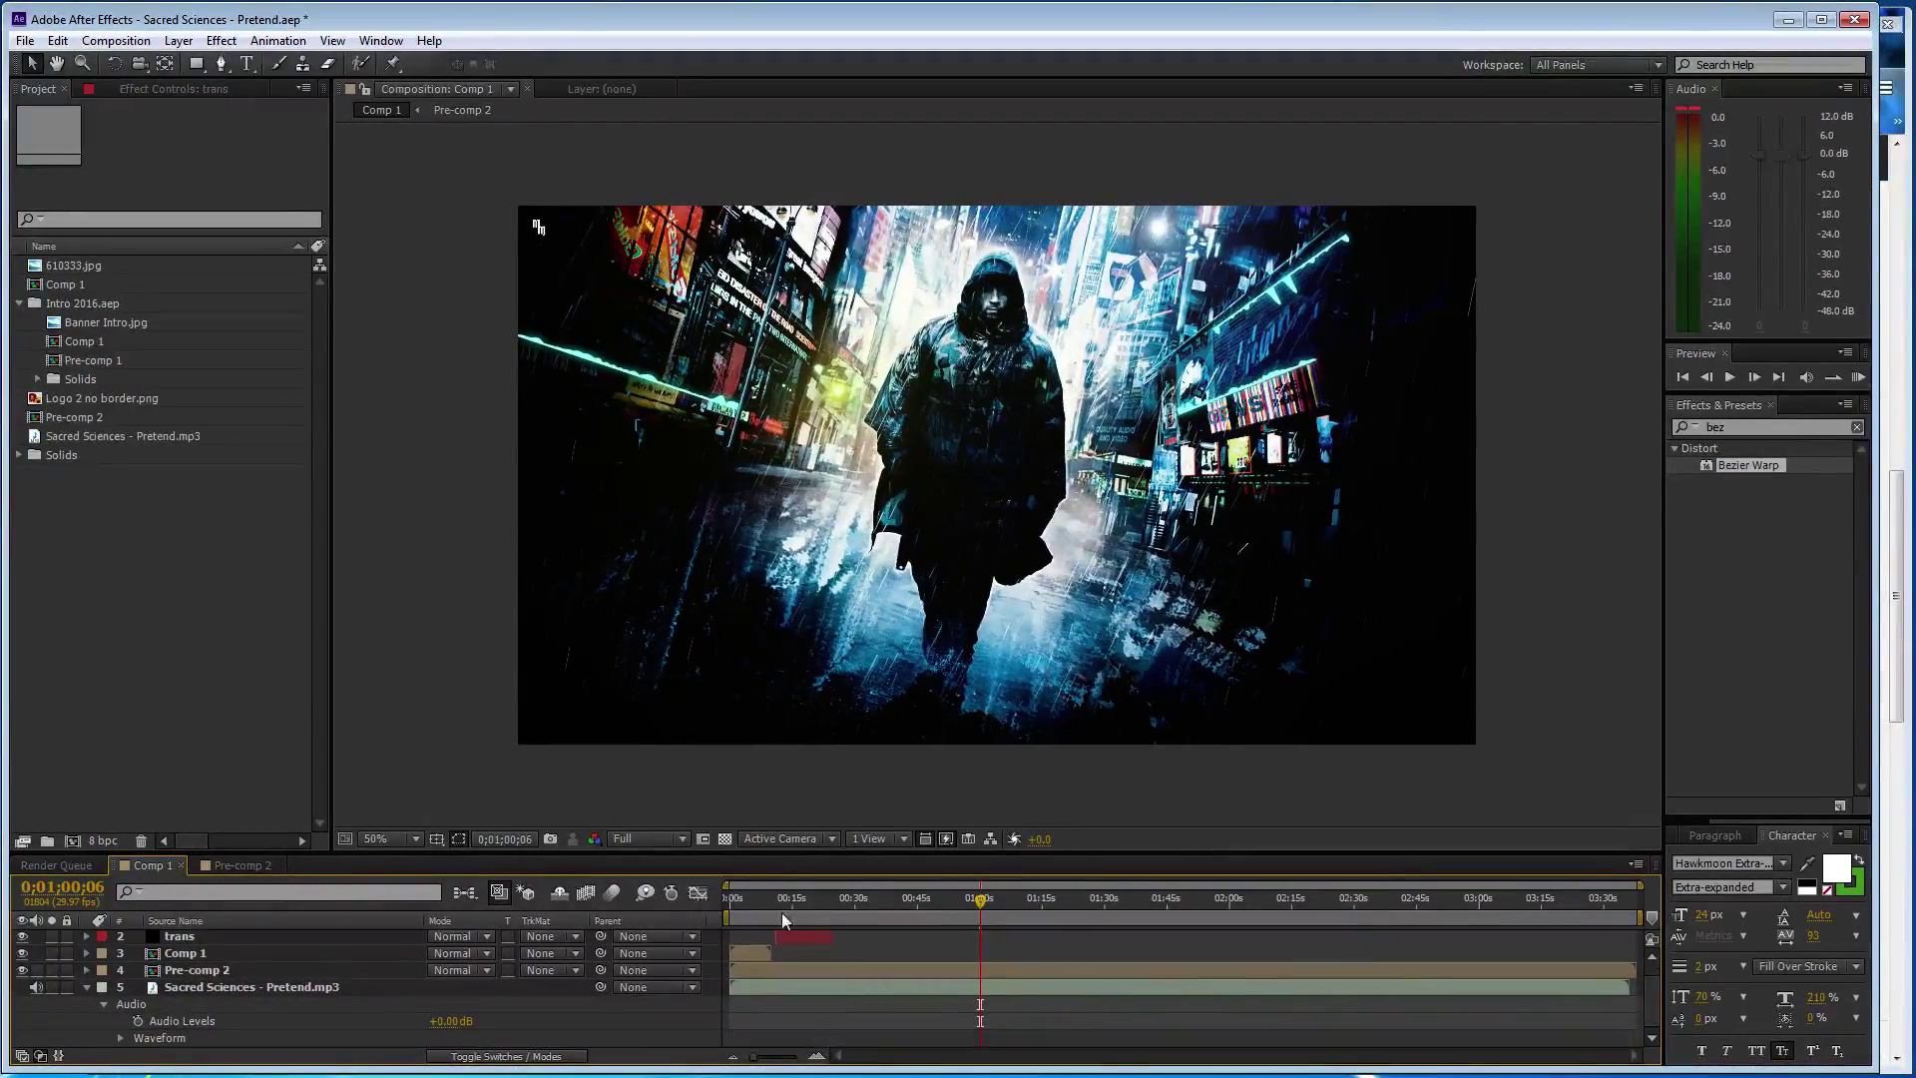
pyautogui.hotkey('ctrl', 's')
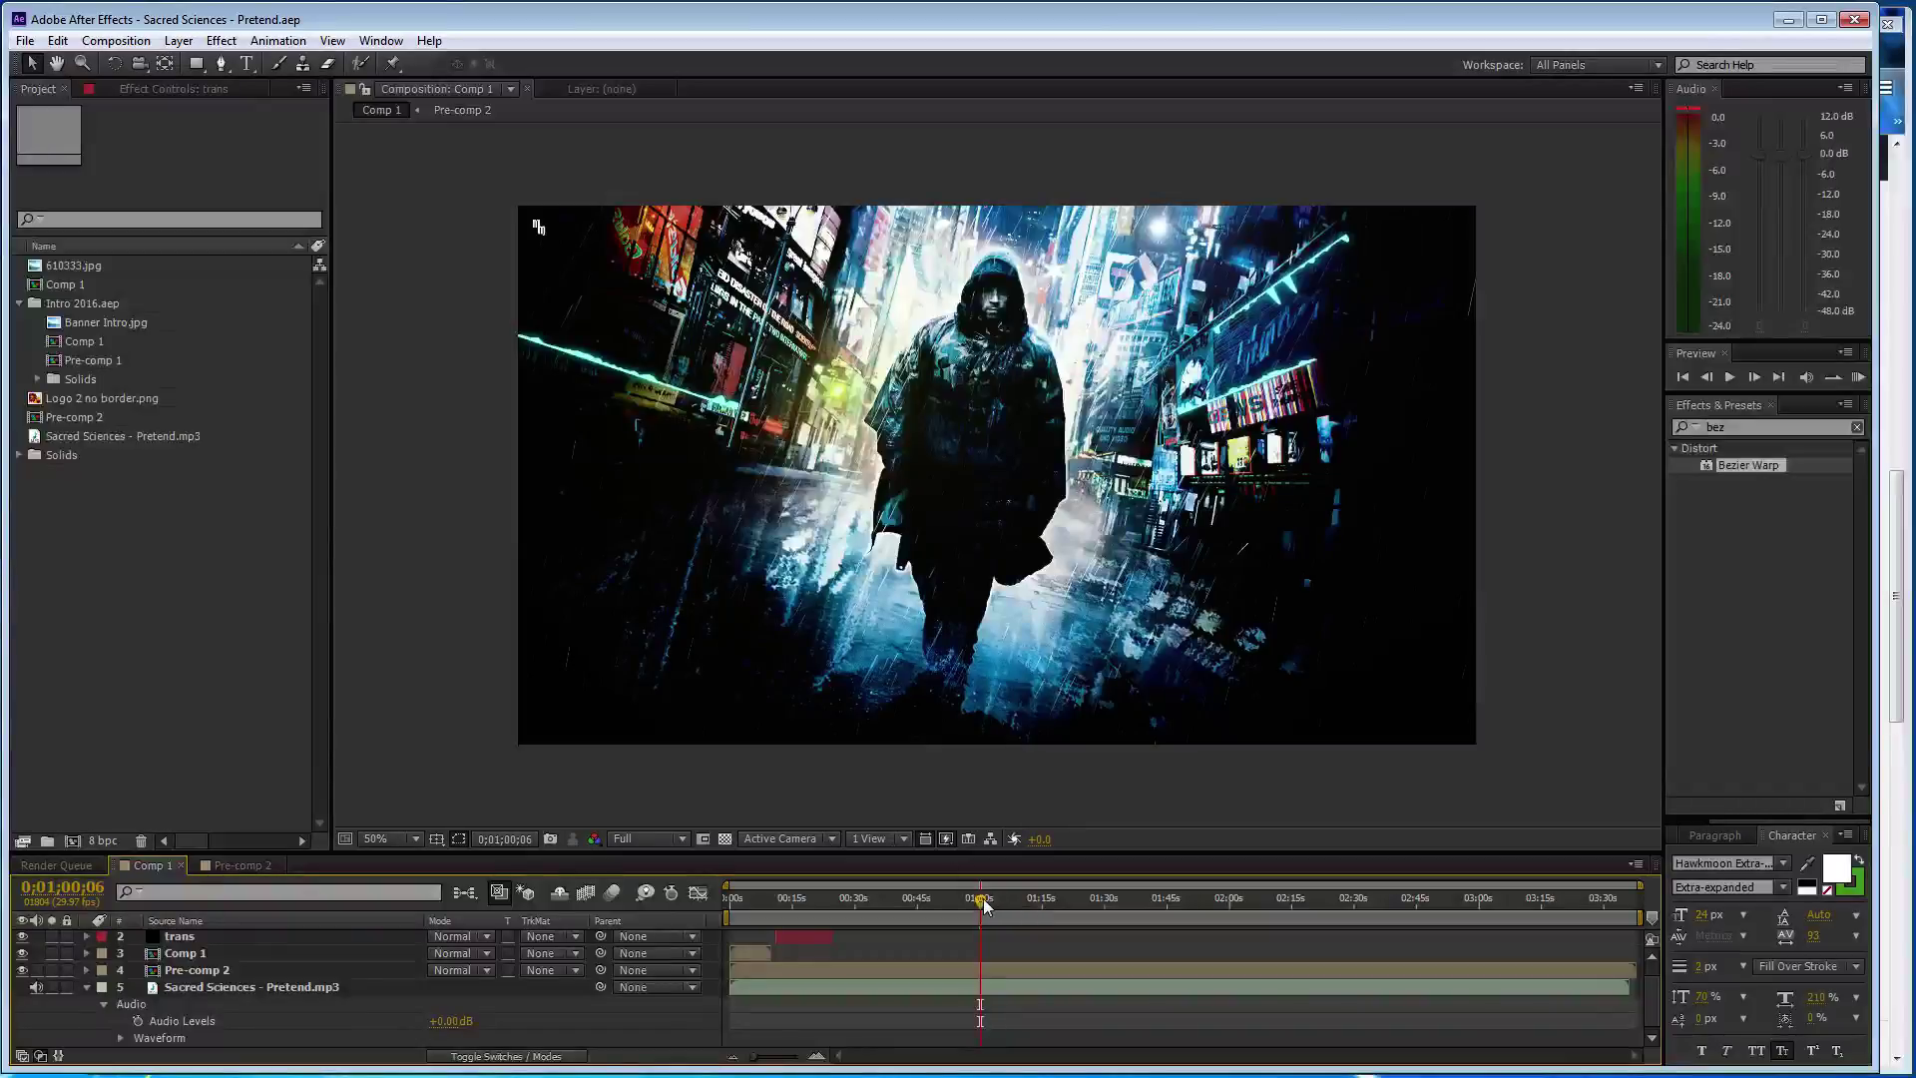
# - Scrub Comp 1 from the start to its 3:37 end, then add it to the Render Queue
pyautogui.click(981, 898)
pyautogui.moveTo(855, 900)
pyautogui.mouseDown()
pyautogui.moveTo(740, 908)
pyautogui.moveTo(801, 912)
pyautogui.mouseUp()
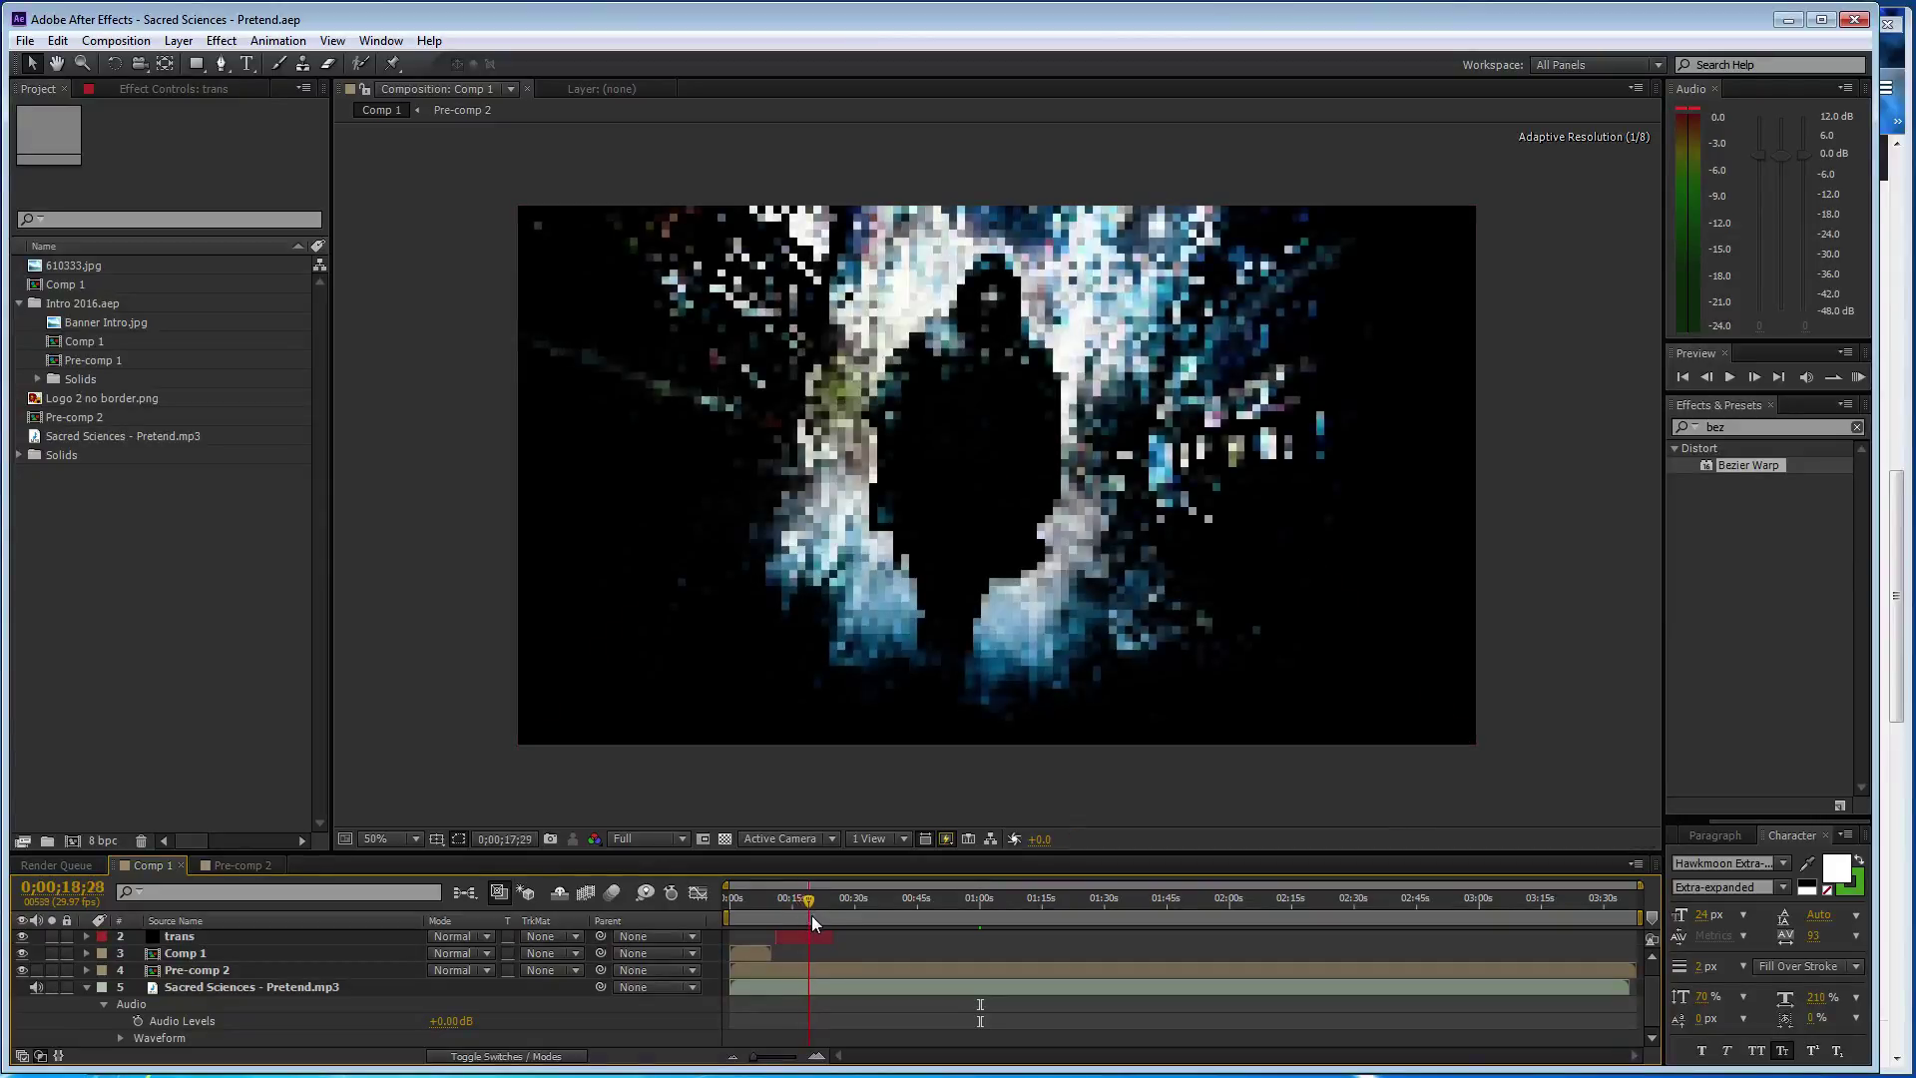
pyautogui.moveTo(801, 914); pyautogui.dragTo(1520, 912)
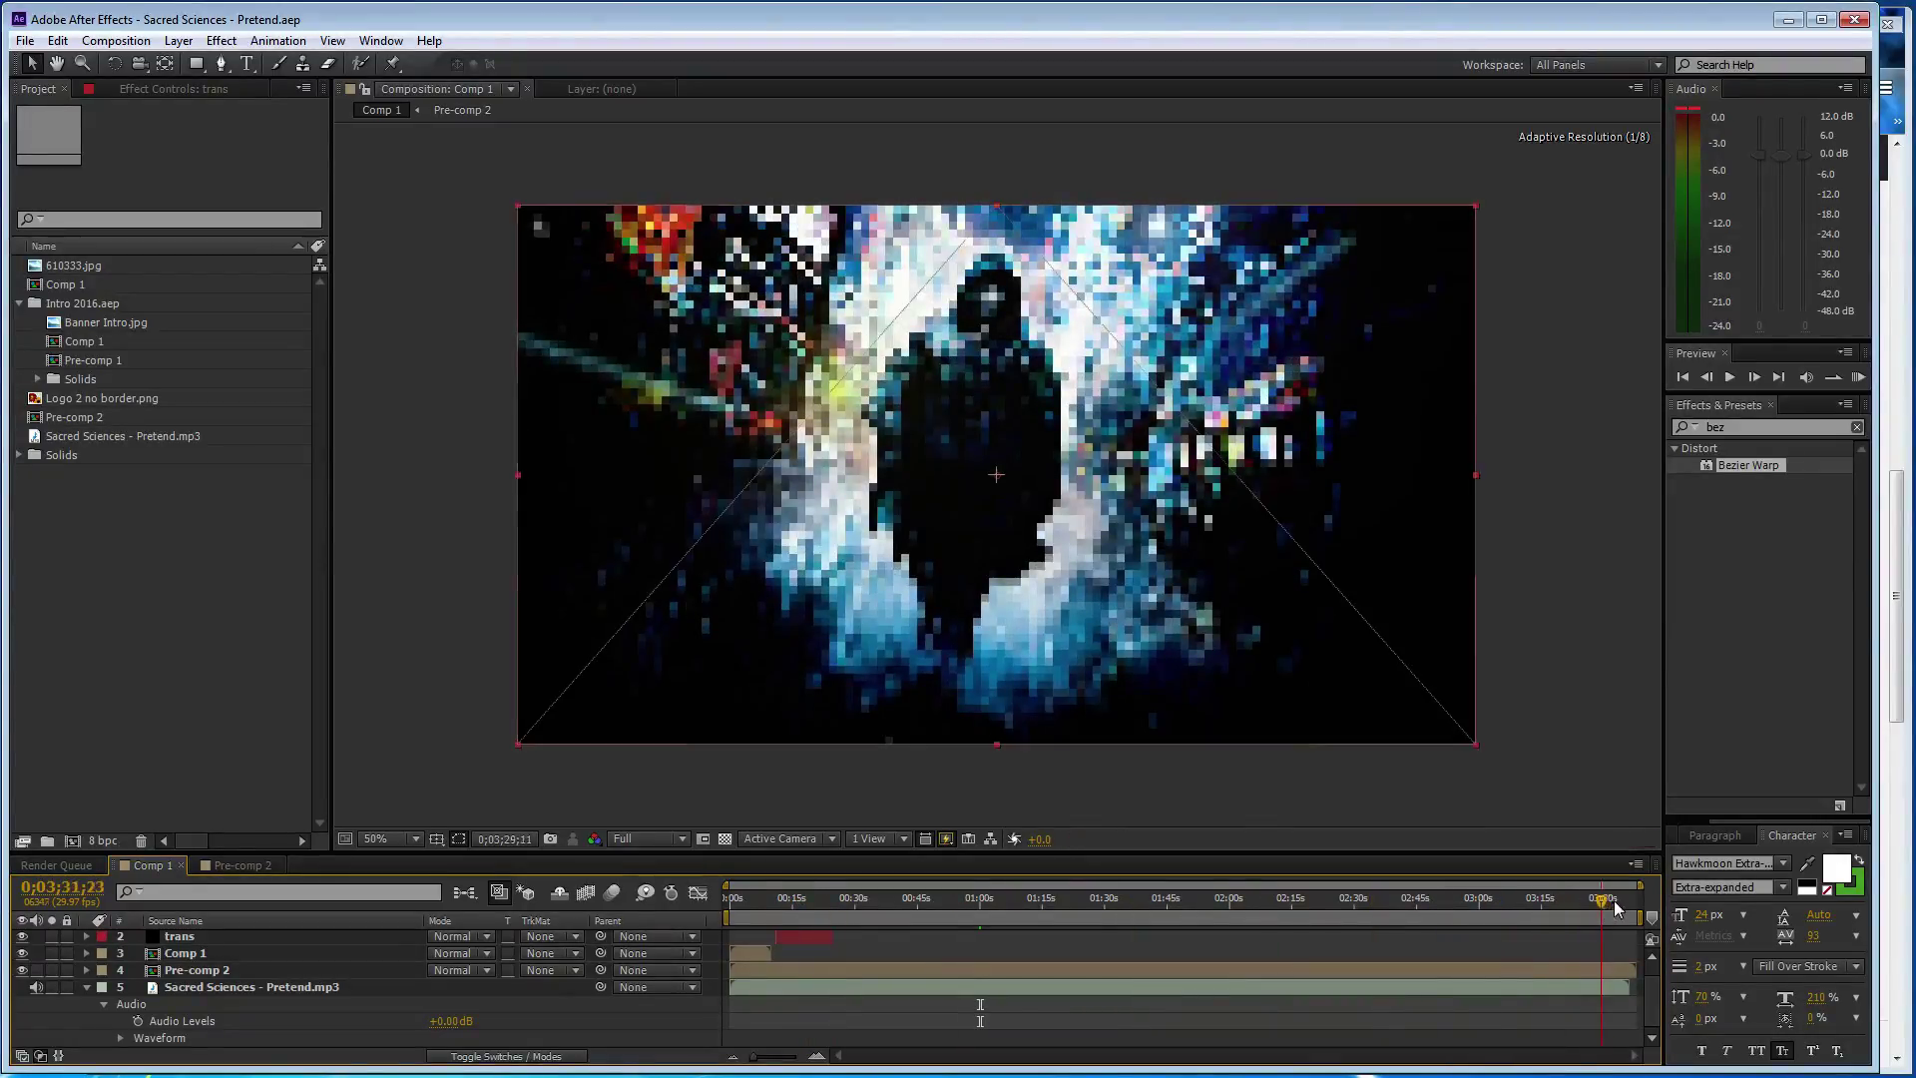
pyautogui.moveTo(1521, 913); pyautogui.dragTo(1633, 903)
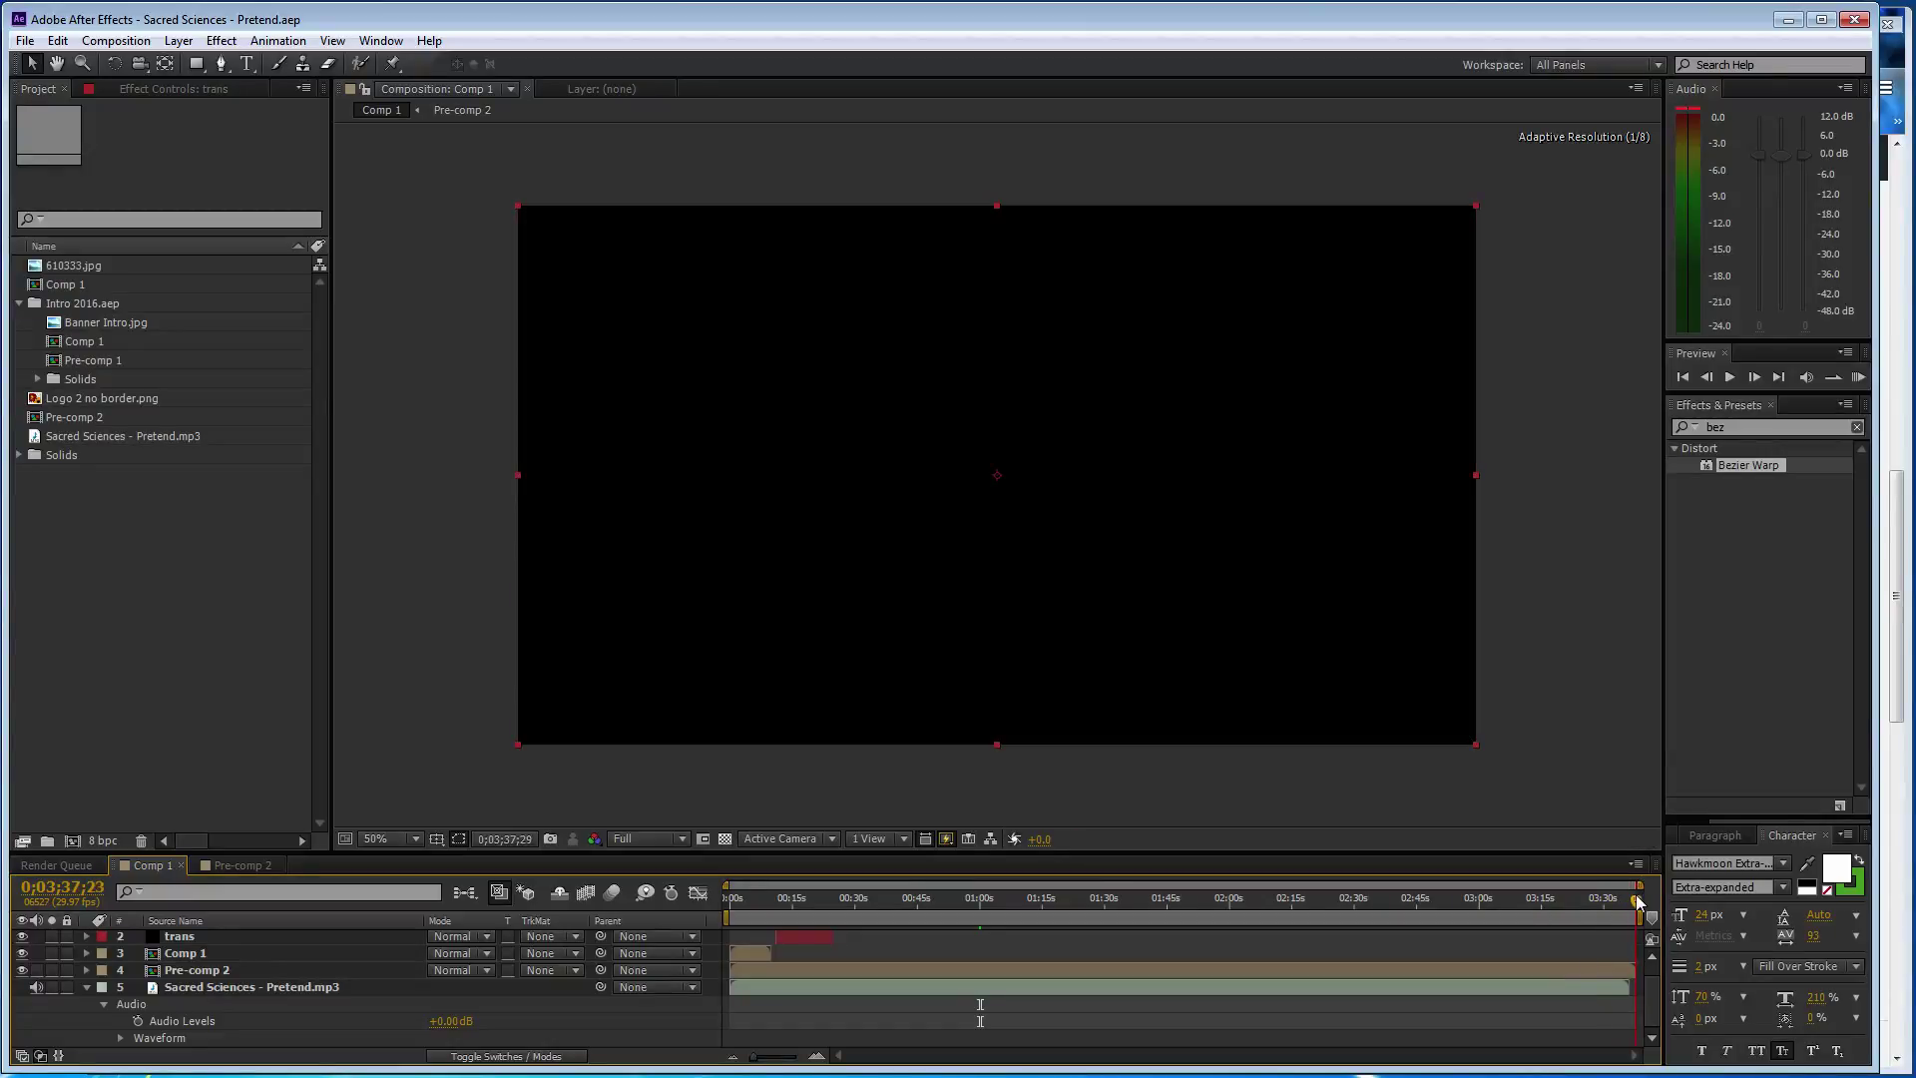
pyautogui.moveTo(1634, 903); pyautogui.dragTo(1215, 903)
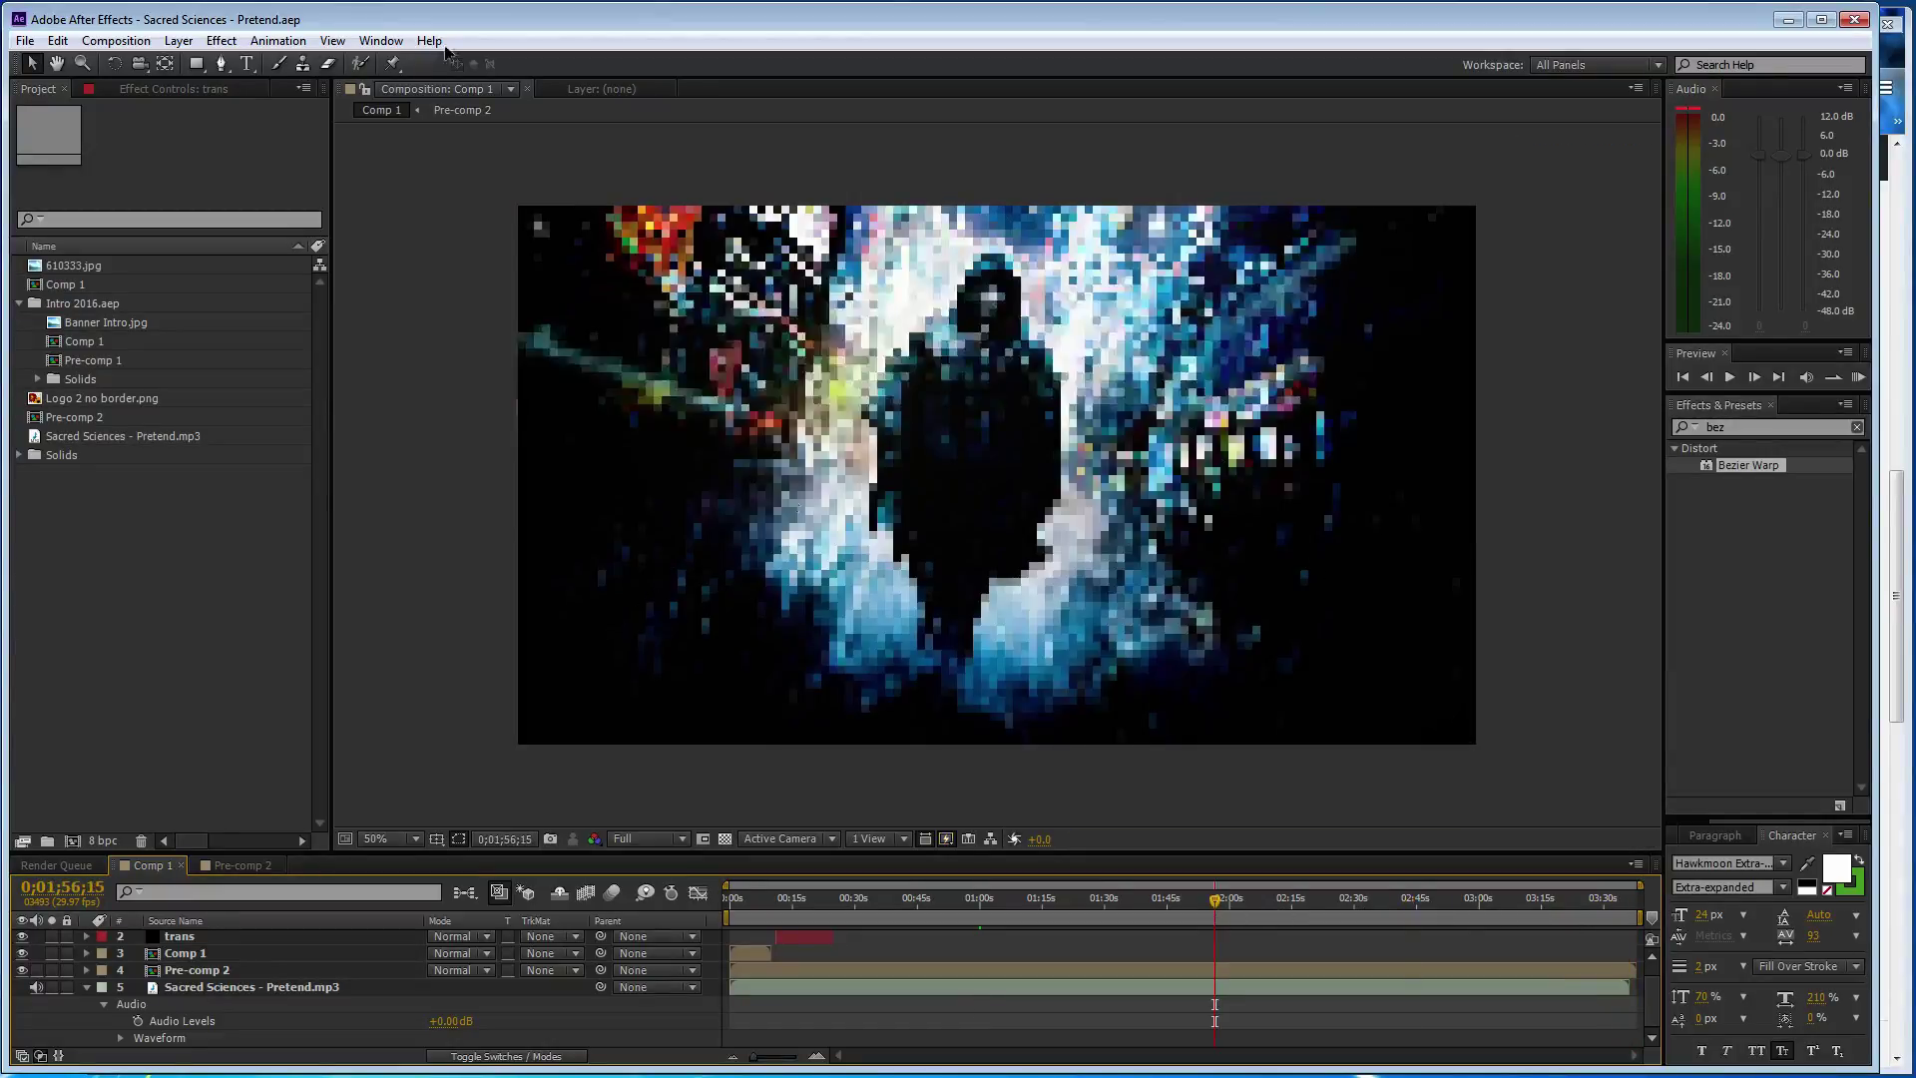
pyautogui.click(133, 40)
pyautogui.click(154, 192)
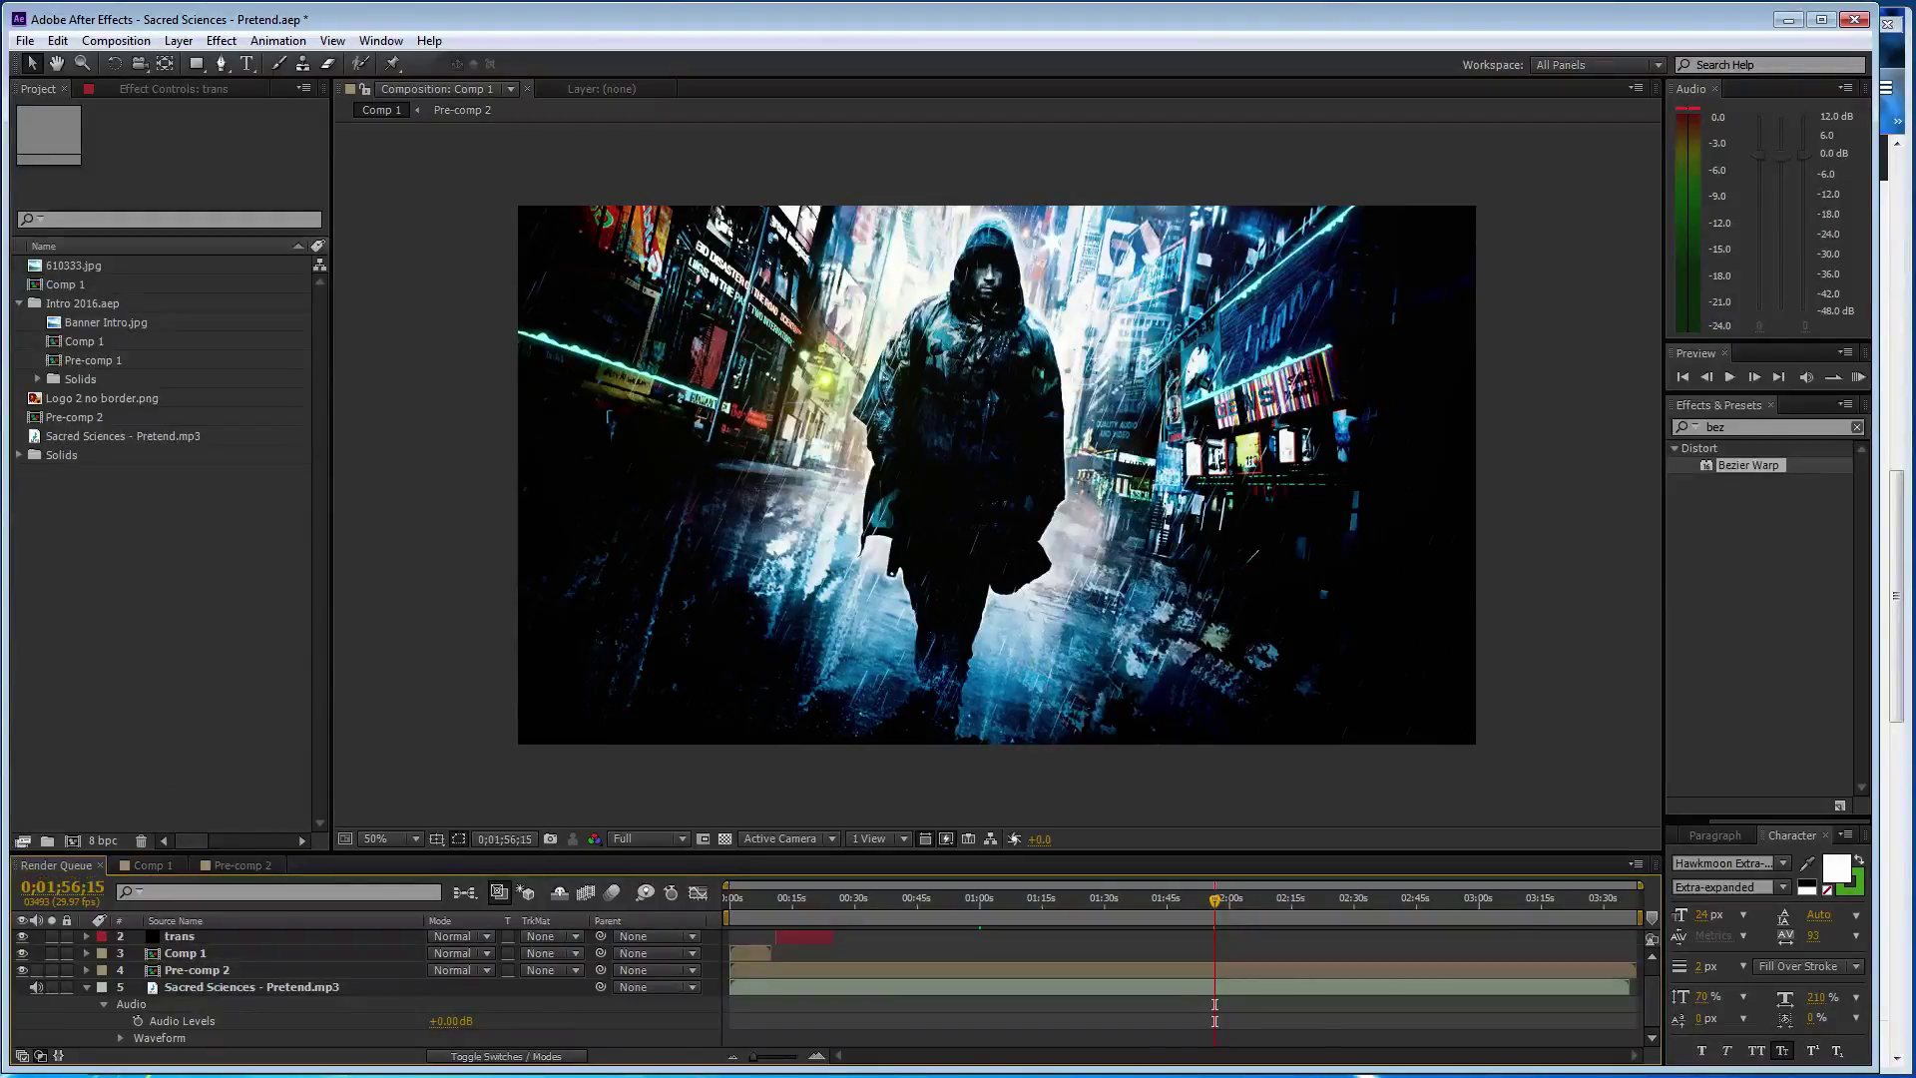
# - Scroll to Comp 1 in the Render Queue and leave its Output Module on Lossless
pyautogui.scroll(-1, 148, 1038)
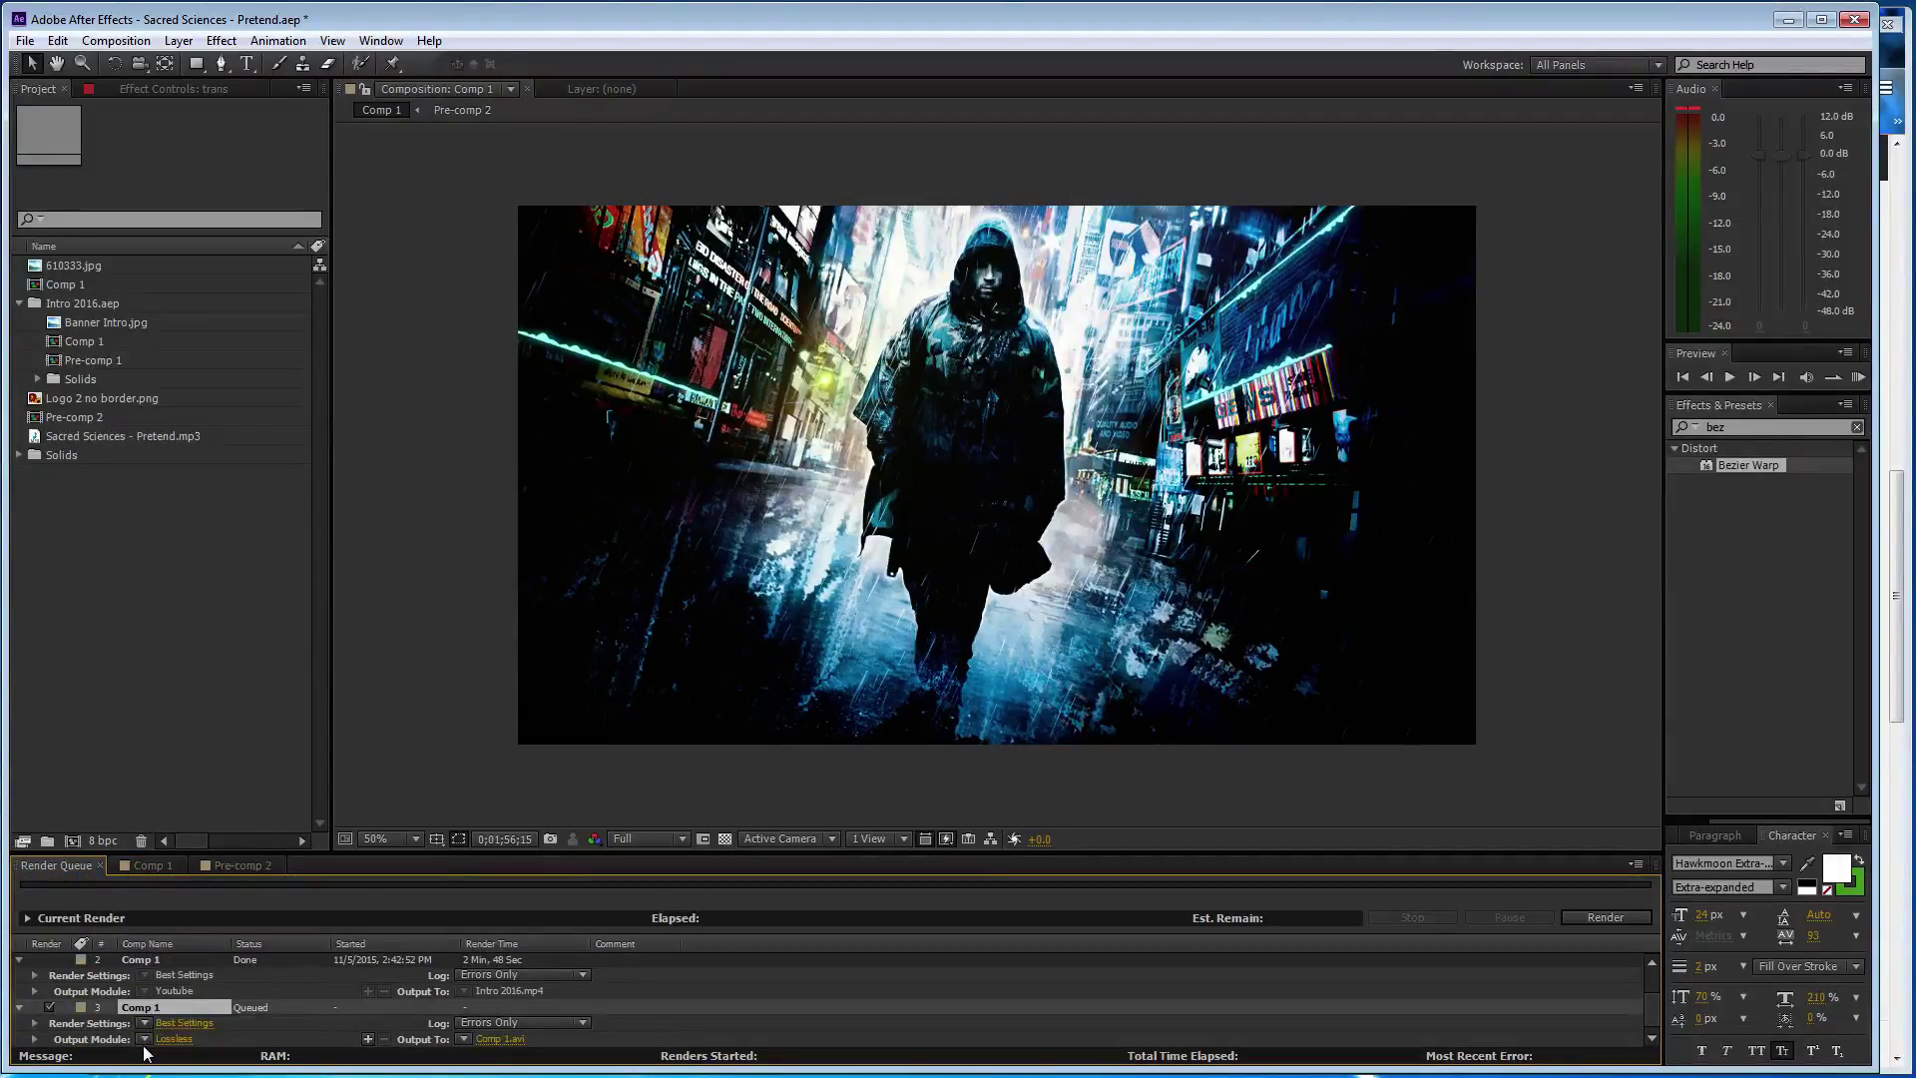
pyautogui.click(145, 1039)
pyautogui.click(184, 990)
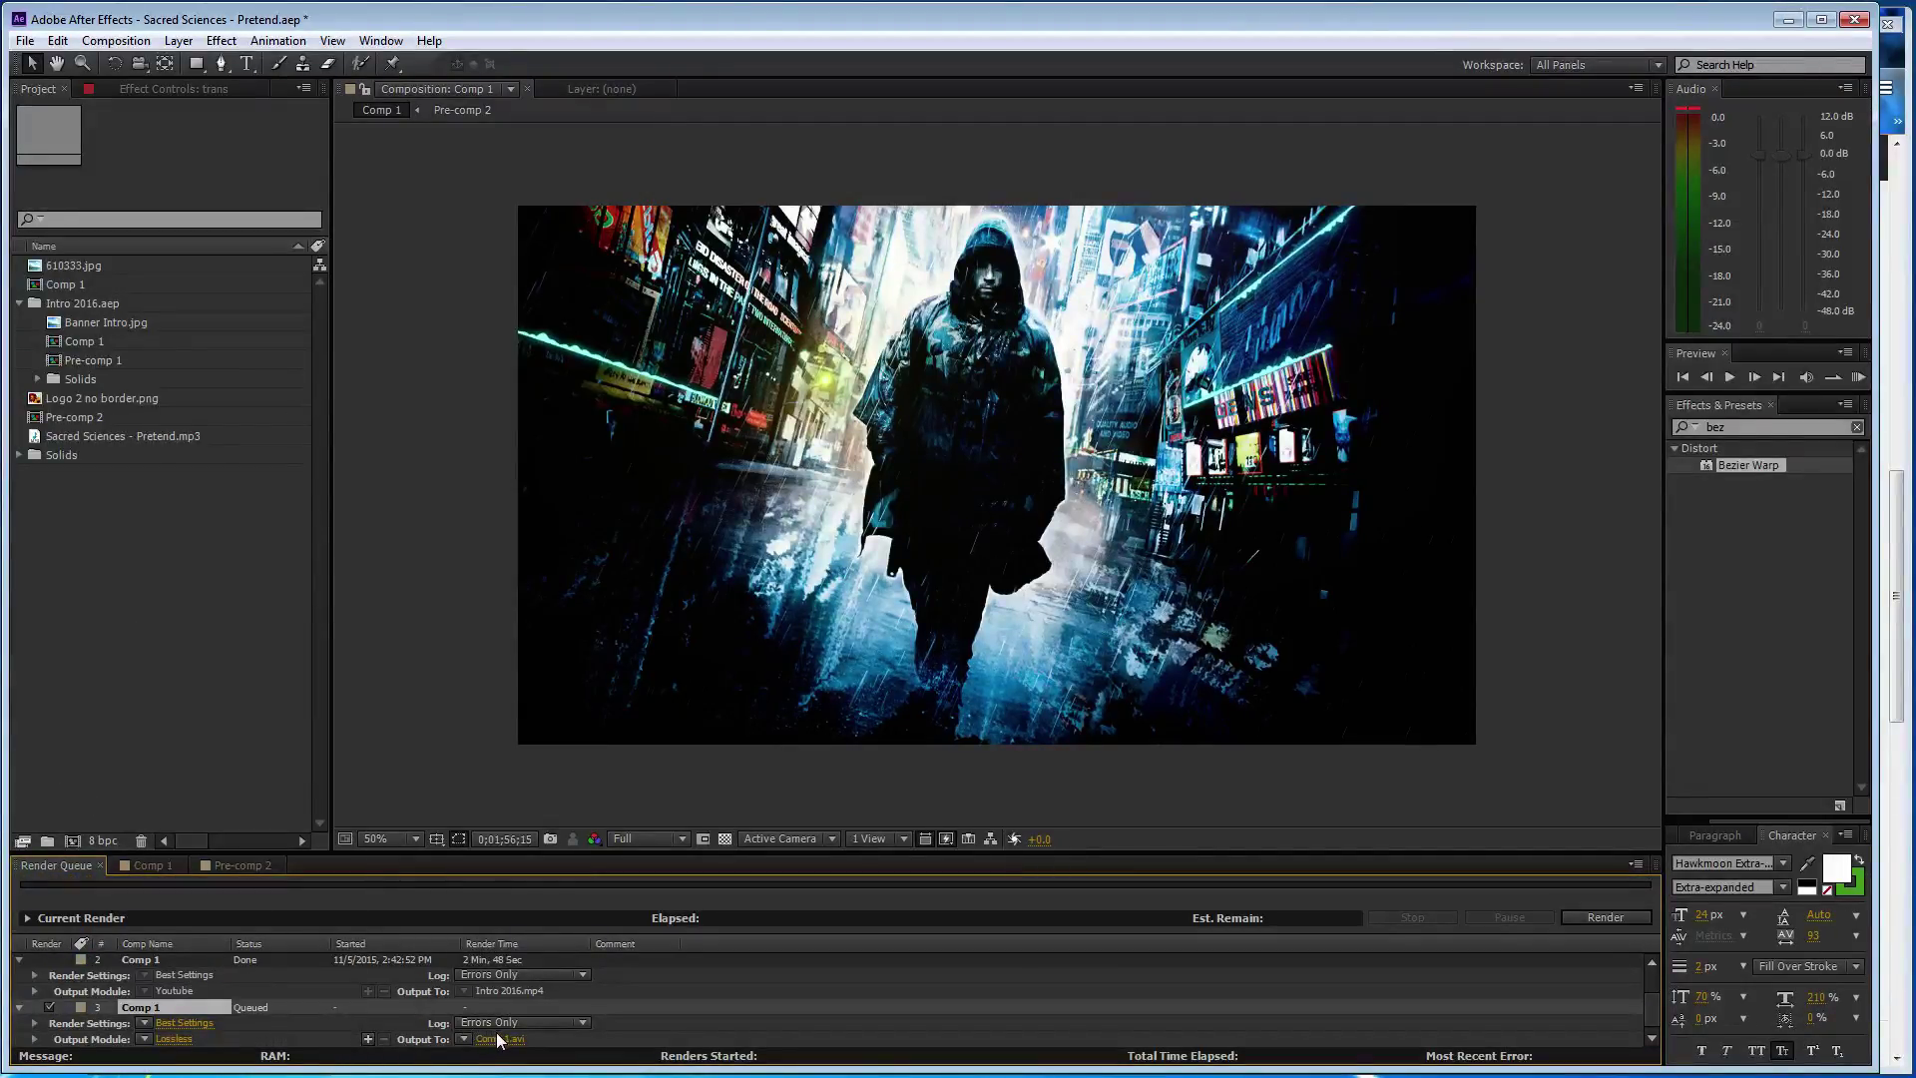